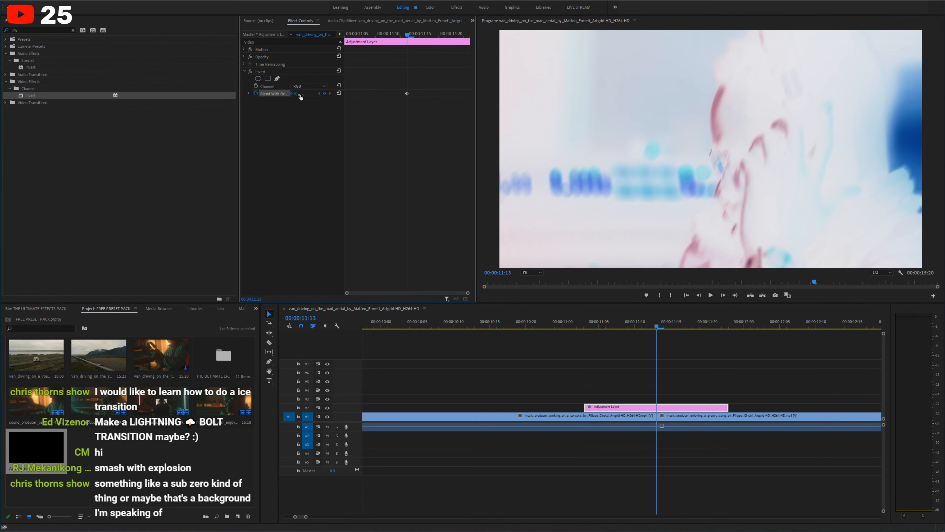
Step: Keyframe the Invert effect's Blend With Original at 0% at 11:13 and at 100% at both 11:11 and 11:15
mouse_move(300, 95)
left_mouse_down()
mouse_move(336, 95)
mouse_move(297, 95)
left_mouse_up()
left_click_drag(406, 35, 395, 35)
left_click_drag(294, 94, 335, 94)
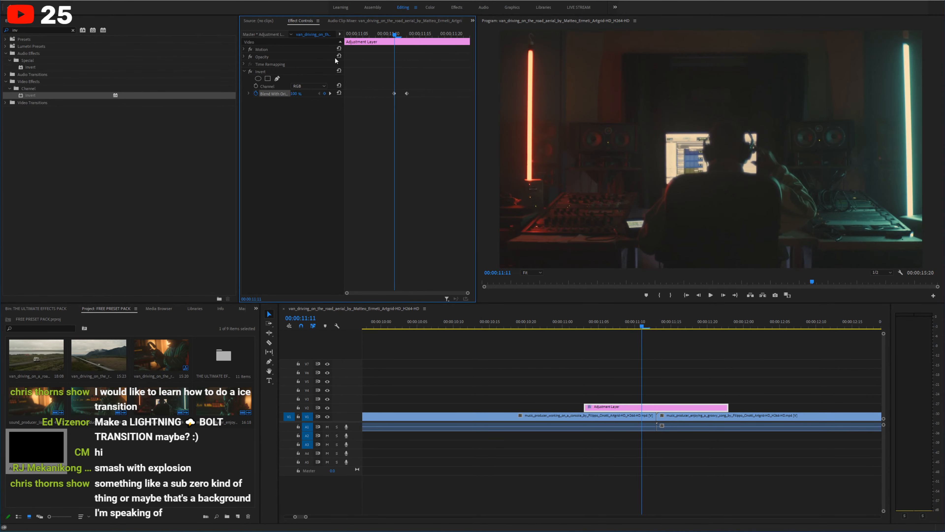
key("space")
left_click_drag(405, 35, 420, 34)
type("100")
key("Return")
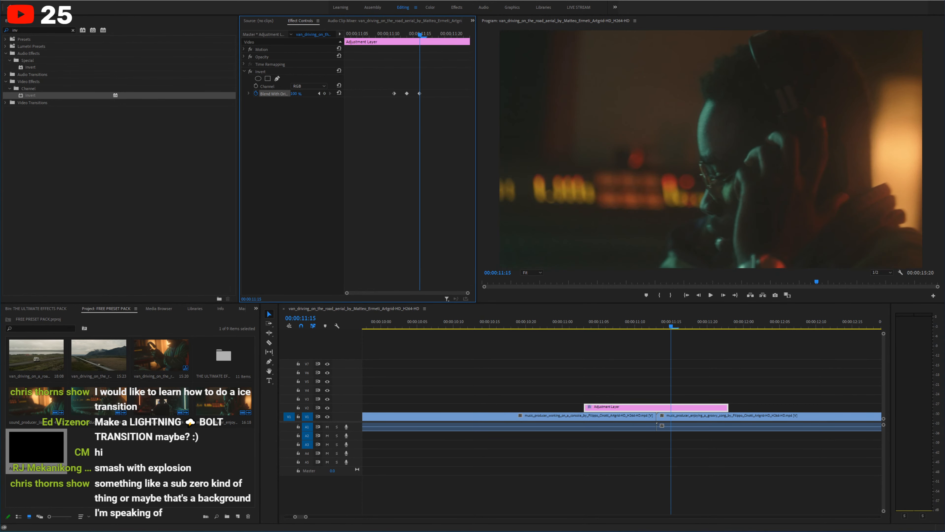
Step: Add more Blend With Original flicker keyframes at 11:17 and 11:19, and return the value to 100% at 11:20
left_click(432, 35)
mouse_move(297, 93)
left_mouse_down()
mouse_move(264, 94)
mouse_move(311, 93)
left_mouse_up()
left_click(445, 36)
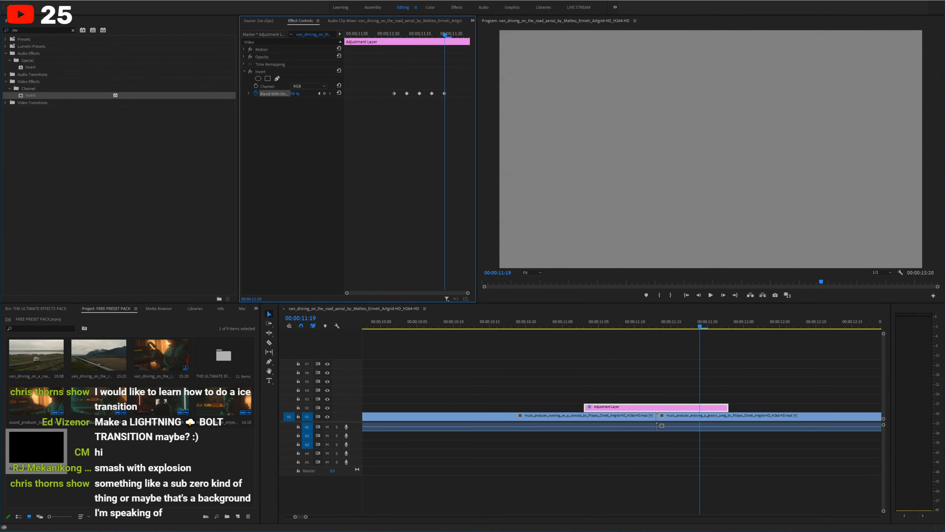
left_click(451, 36)
left_click(319, 94)
left_click(451, 35)
left_click_drag(306, 95, 335, 95)
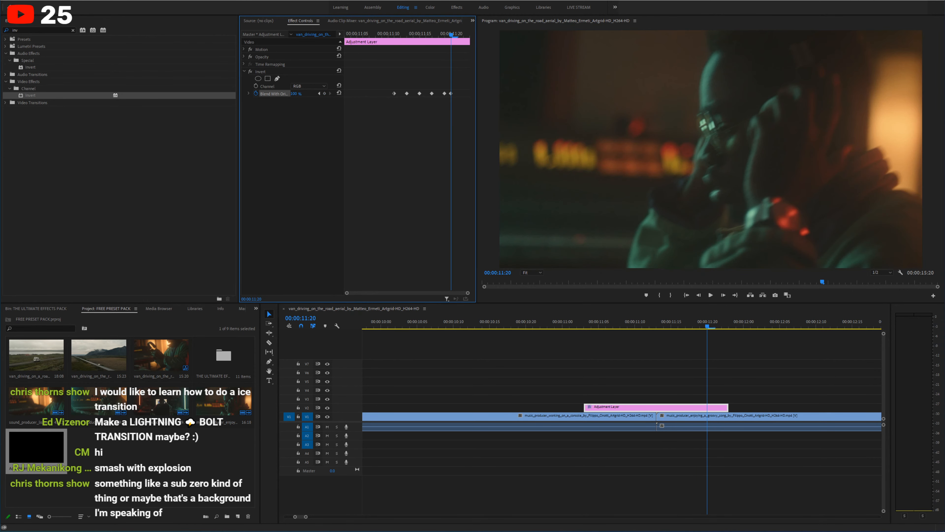
Step: Change all the Blend With Original keyframes to Hold interpolation
left_click_drag(456, 102, 390, 90)
right_click(393, 93)
left_click(410, 182)
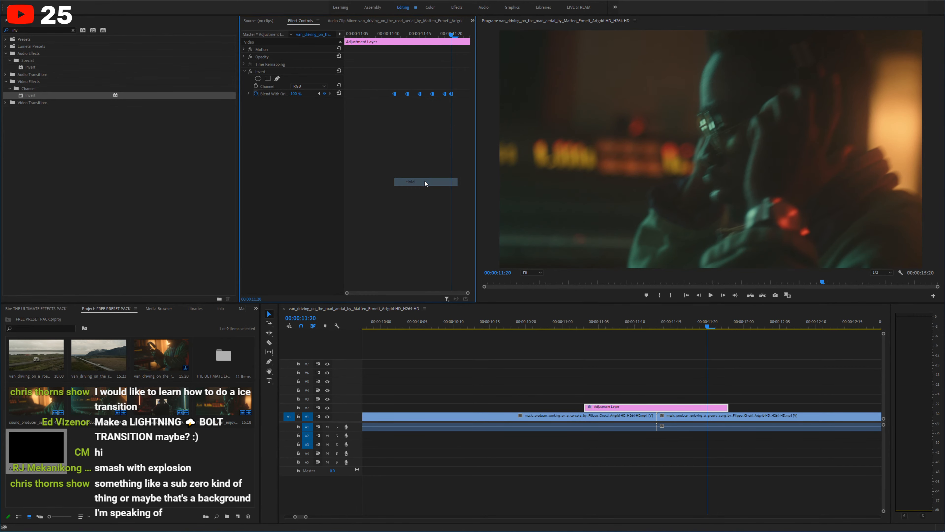
Step: Play back the inverted flicker transition between the two studio clips several times
left_click(562, 328)
mouse_move(563, 329)
left_mouse_down()
mouse_move(599, 330)
mouse_move(527, 317)
mouse_move(578, 322)
left_mouse_up()
key("space")
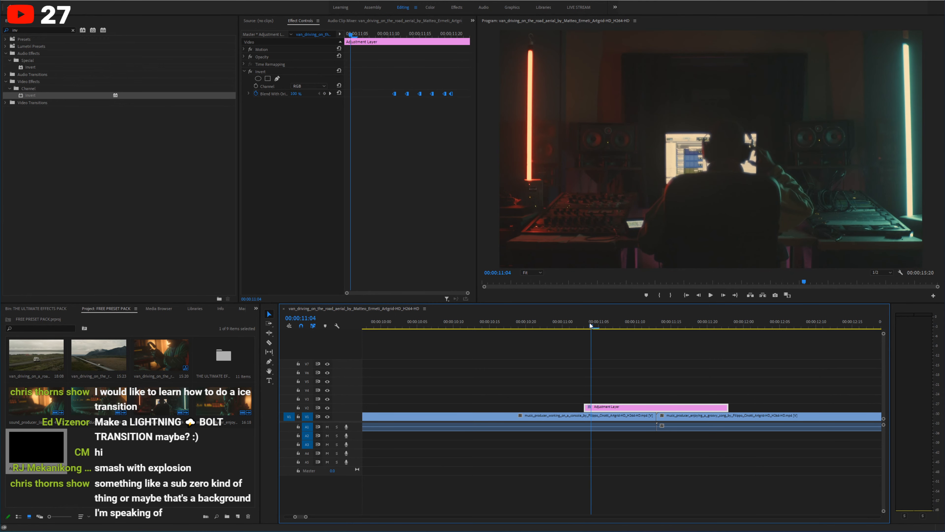
left_click(572, 327)
key("space")
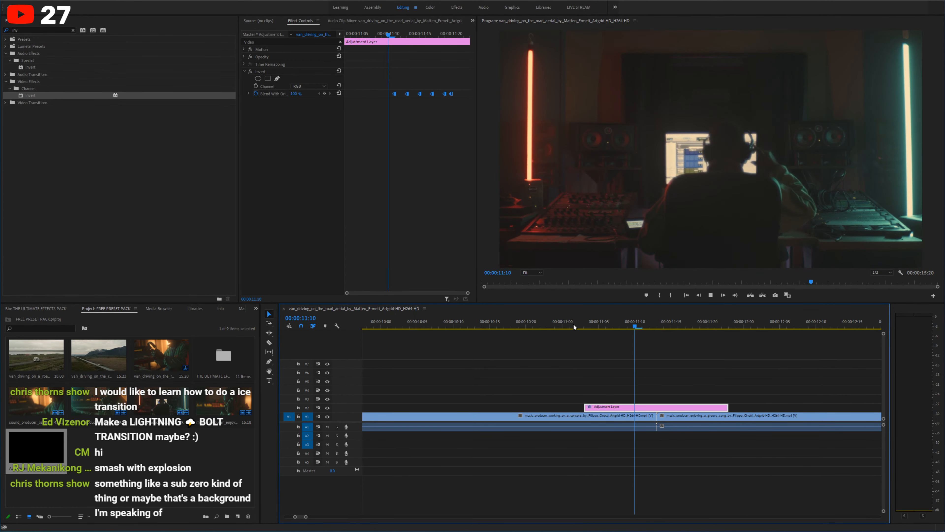
left_click(577, 326)
key("space")
left_click(572, 328)
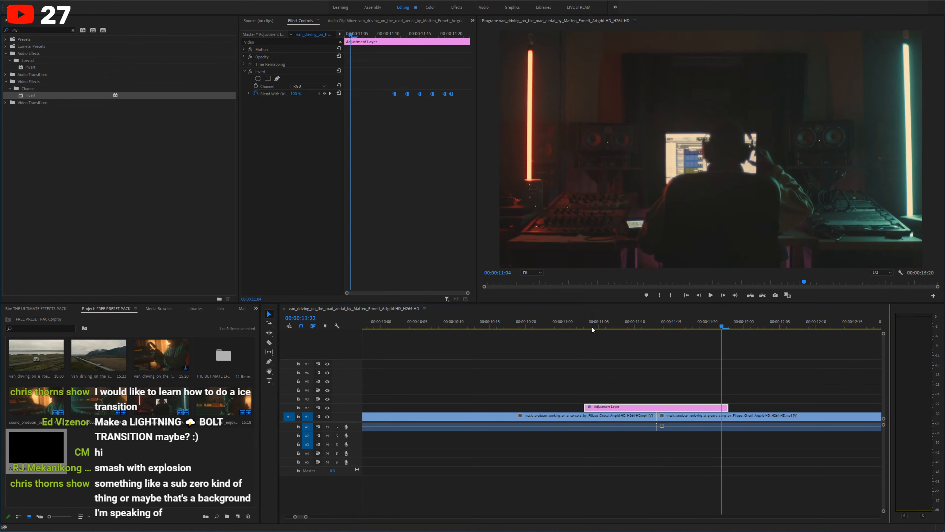
key("space")
left_click(585, 327)
key("space")
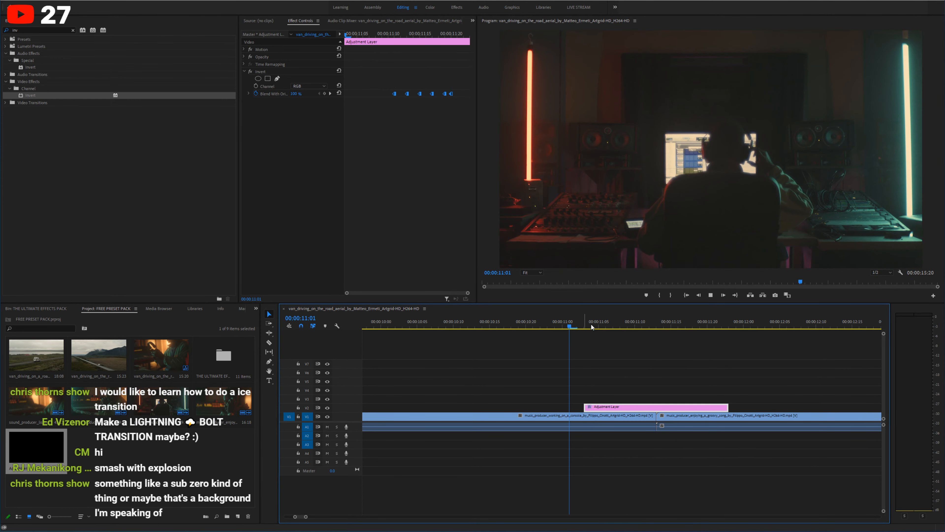
left_click(649, 328)
key("space")
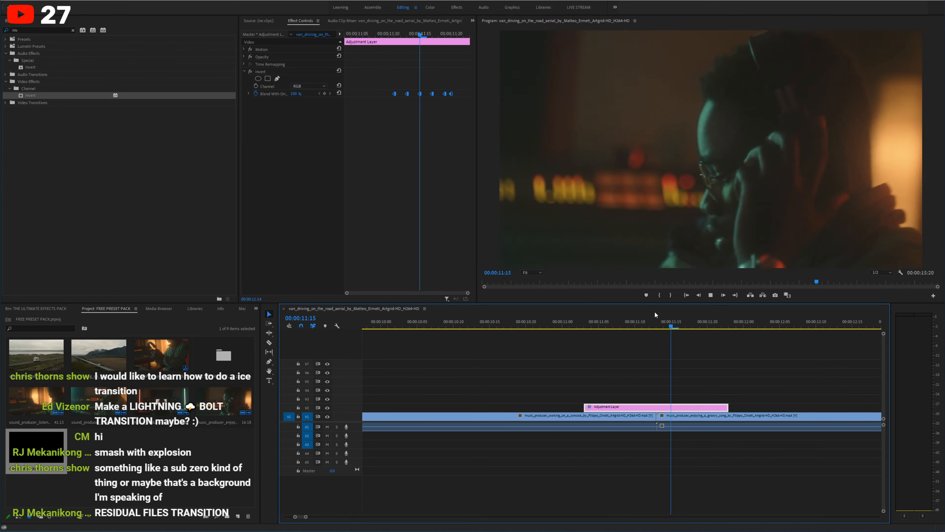
Step: Try the Red channel for the Invert effect and play back the transition
left_click(318, 87)
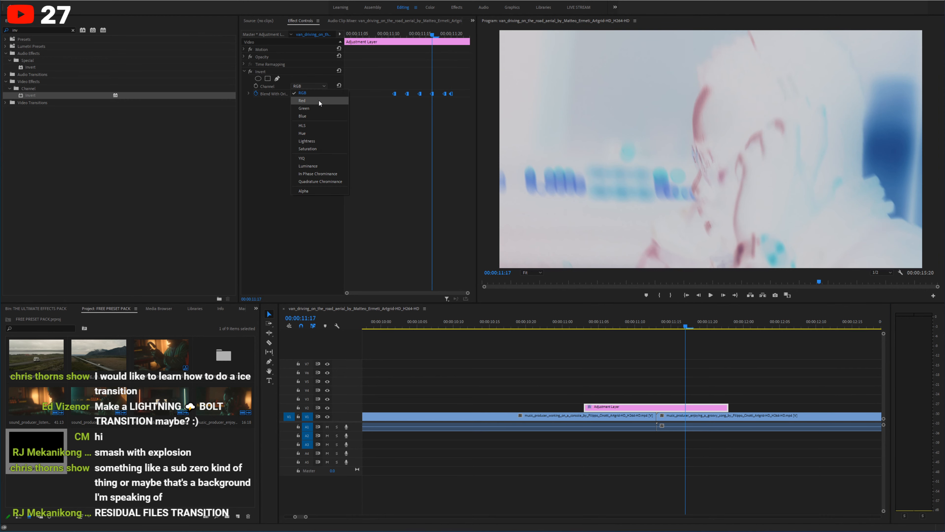
left_click(319, 100)
left_click(599, 326)
key("space")
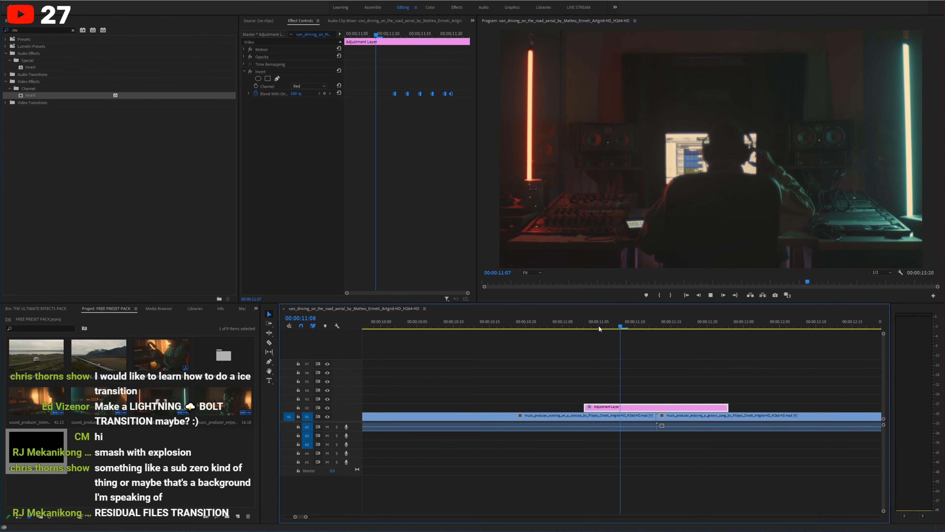
left_click(599, 327)
key("space")
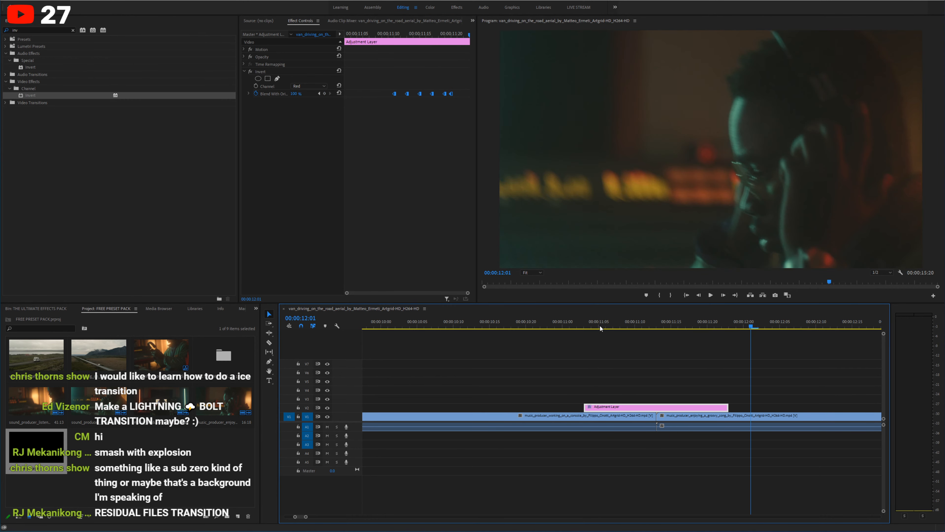
key("space")
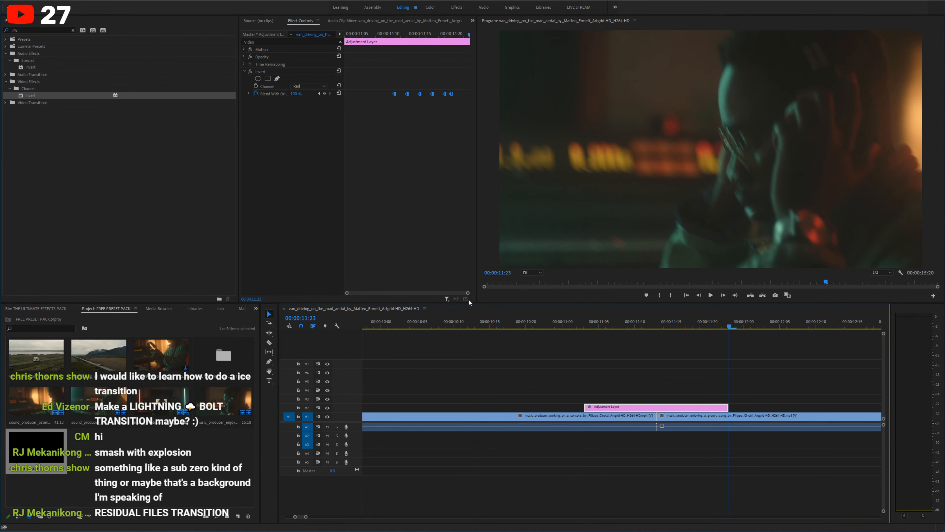
Step: Resize the workspace panels to enlarge the program preview and widen the effect settings and keyframe area
left_click_drag(468, 302, 470, 362)
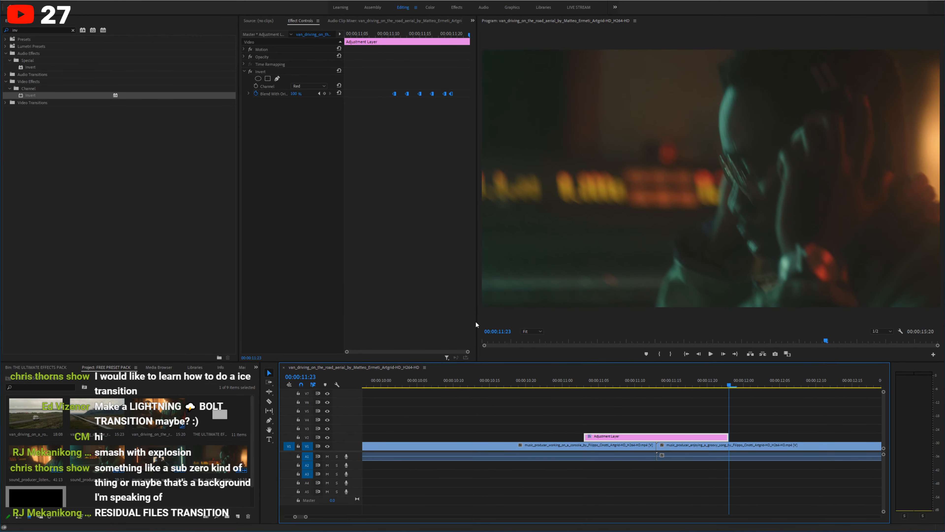
left_click_drag(477, 321, 439, 321)
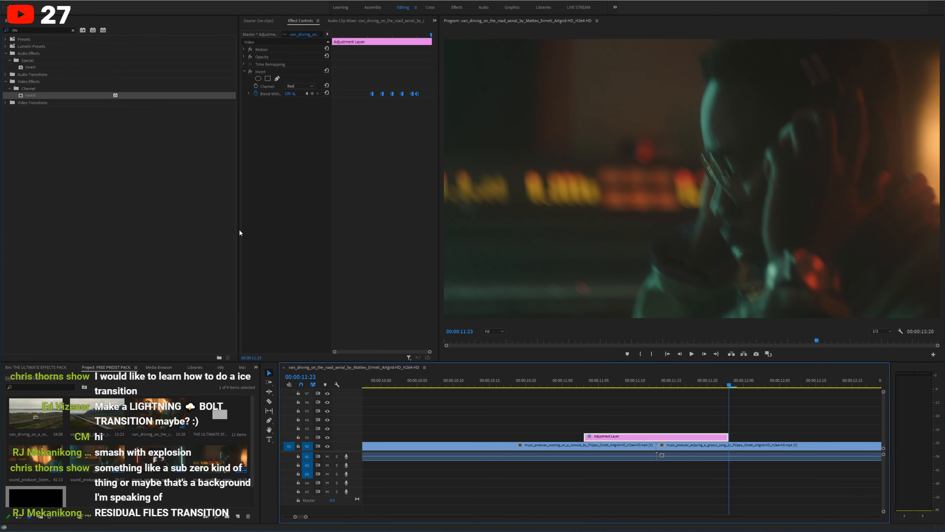
left_click_drag(238, 234, 116, 238)
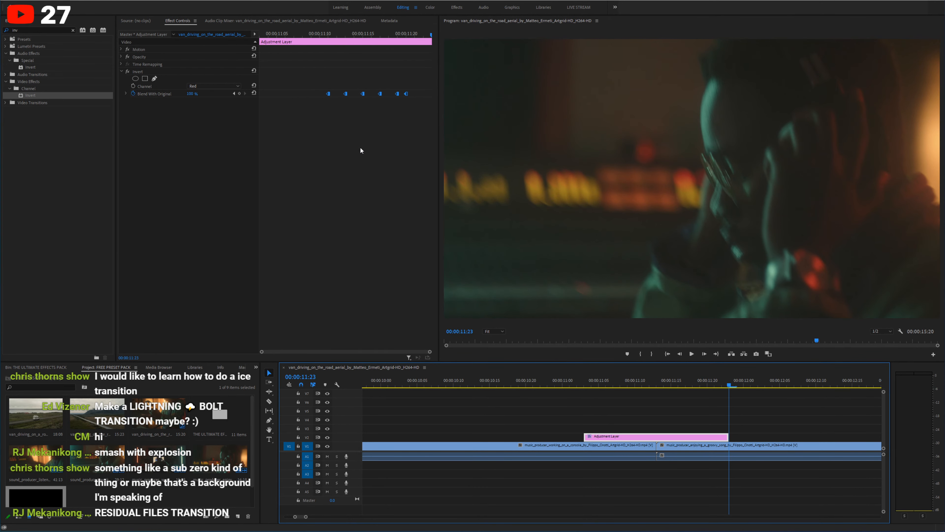
Step: Try the Green and Blue channels for the Invert effect, previewing the transition with each
left_click(214, 86)
left_click(225, 120)
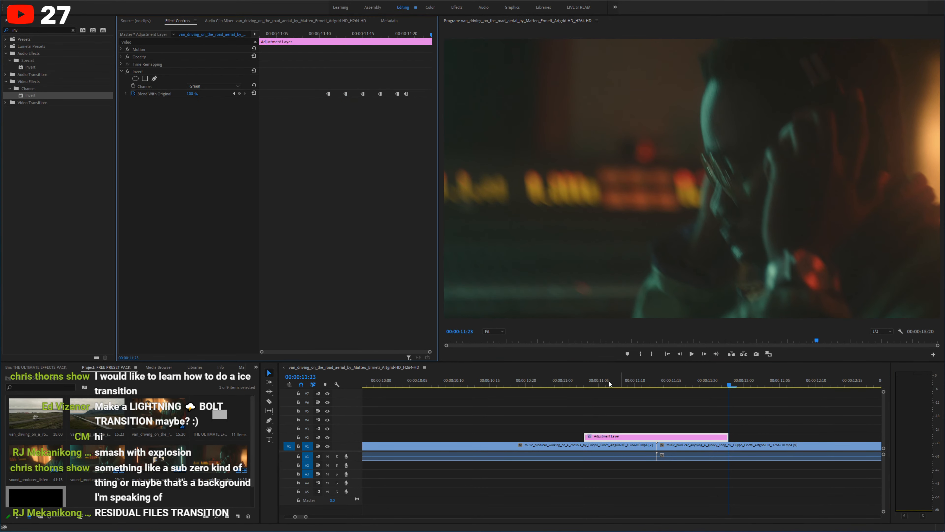
left_click_drag(611, 383, 743, 384)
left_click(214, 86)
left_click(215, 117)
left_click(607, 387)
key("space")
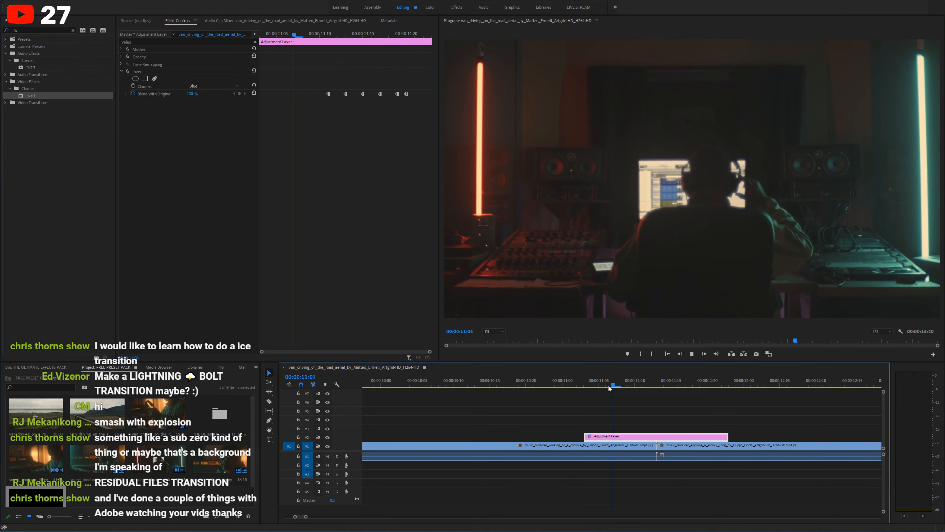
key("space")
Step: Try HLS as the Invert channel, set it to Hue instead, and preview the transition
left_click(214, 86)
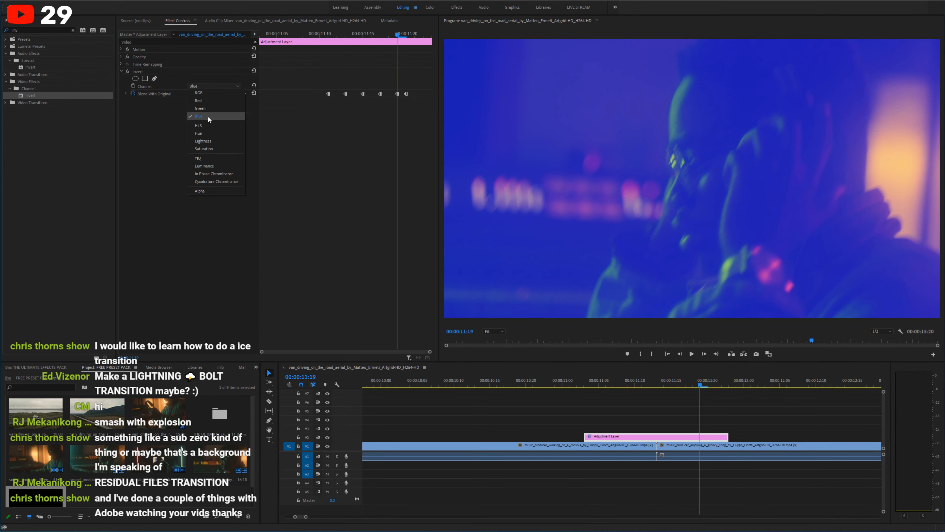
left_click(209, 125)
left_click(214, 86)
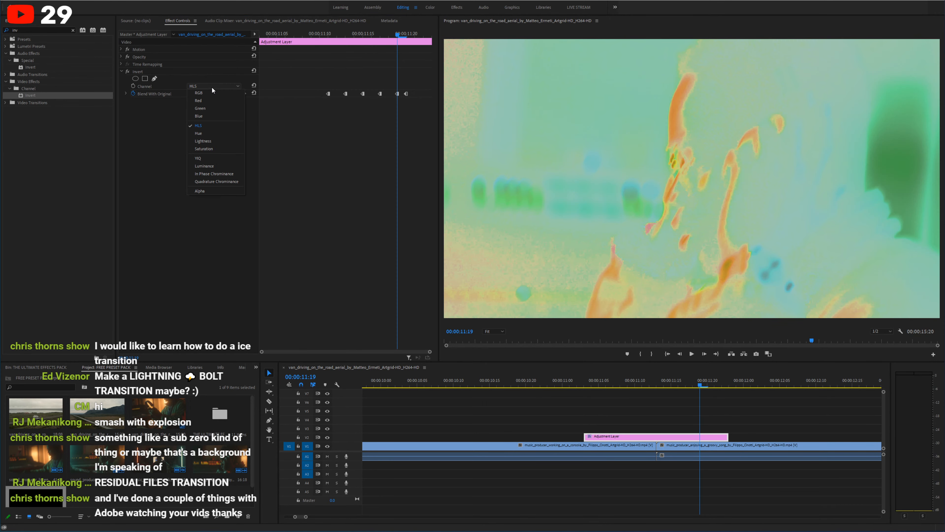
left_click(208, 133)
left_click(629, 377)
key("space")
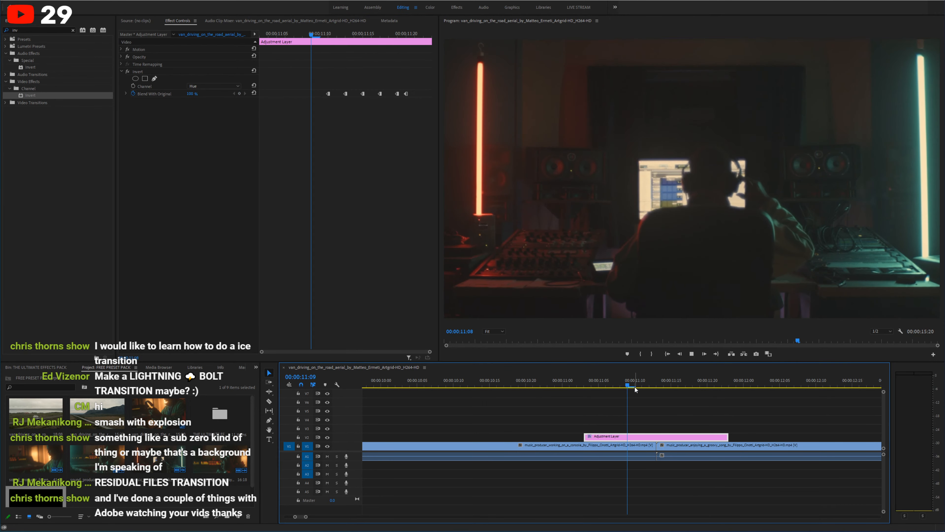
left_click(647, 380)
left_click_drag(652, 384, 669, 379)
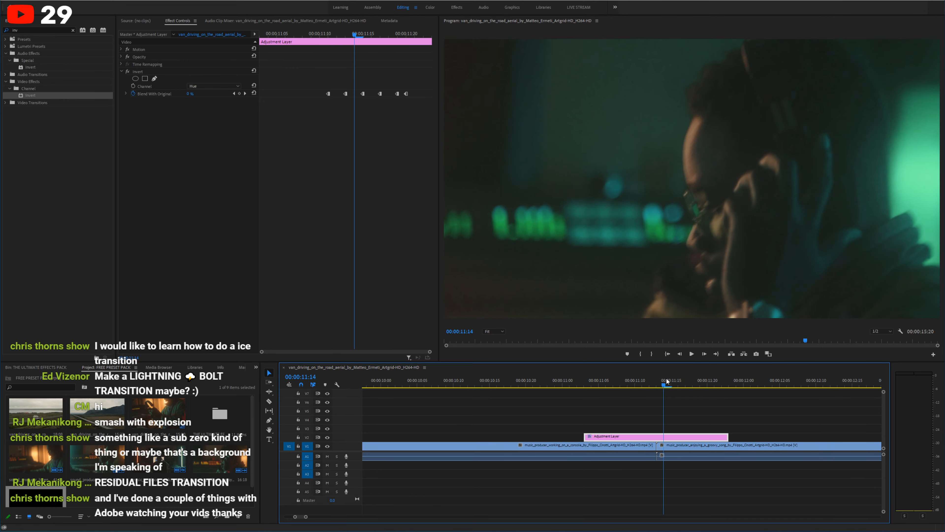
left_click(588, 380)
key("space")
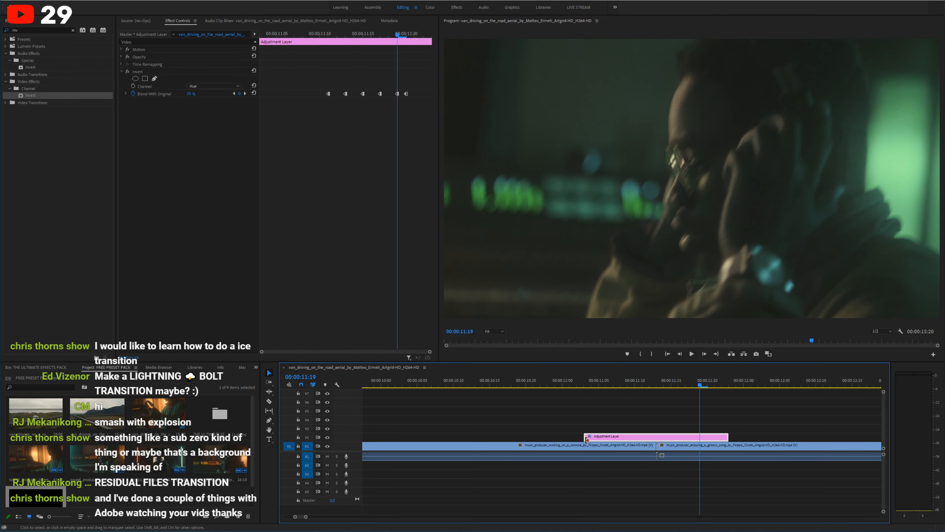
Step: Extend the adjustment layer's start back to the beginning of the studio console clip
left_click_drag(585, 437, 259, 432)
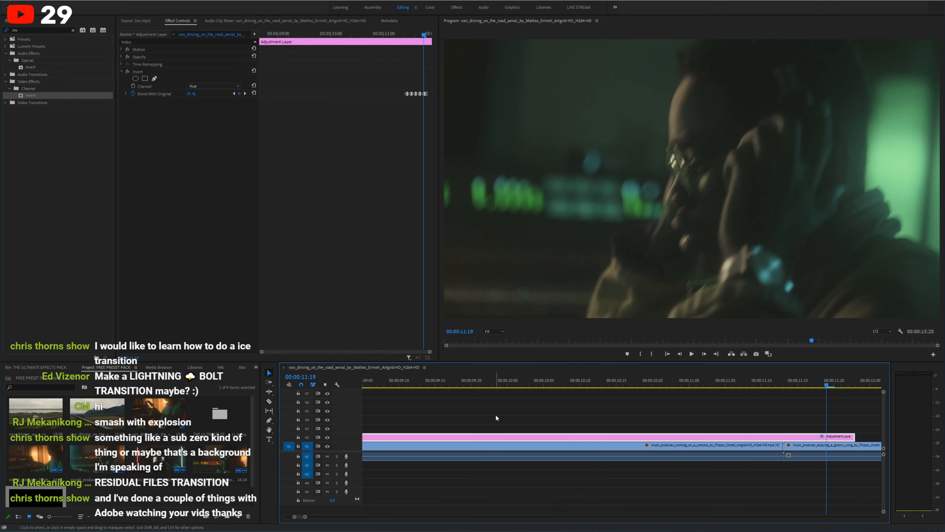
left_click(496, 415)
key("minus")
left_click_drag(441, 437, 463, 436)
Step: Keyframe Blend With Original at 0% with Bezier interpolation at the adjustment layer's start, and add a keyframe at 11:10
left_click(473, 384)
left_click(478, 437)
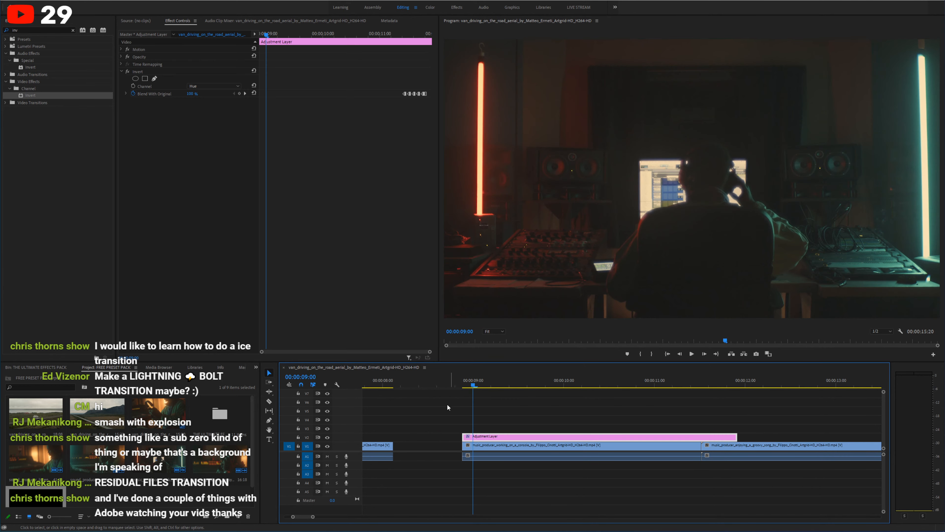
left_click_drag(197, 96, 161, 96)
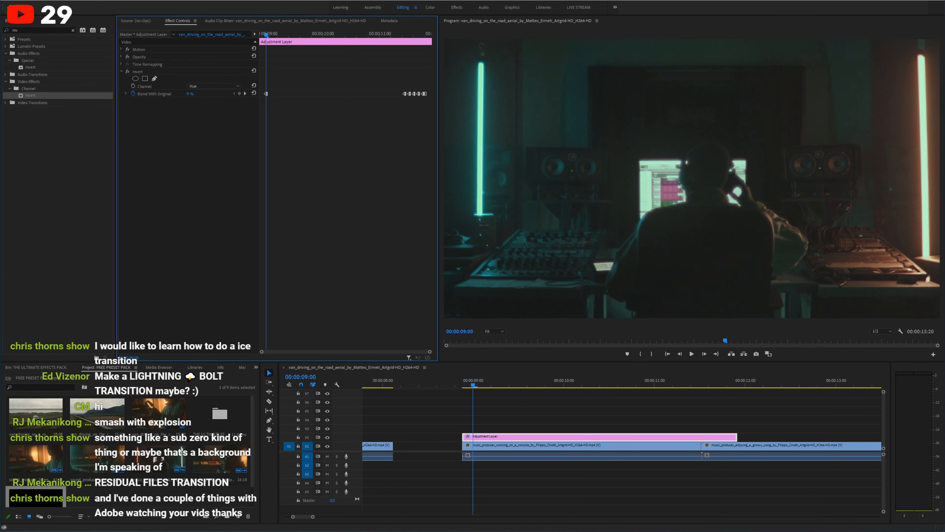
right_click(260, 98)
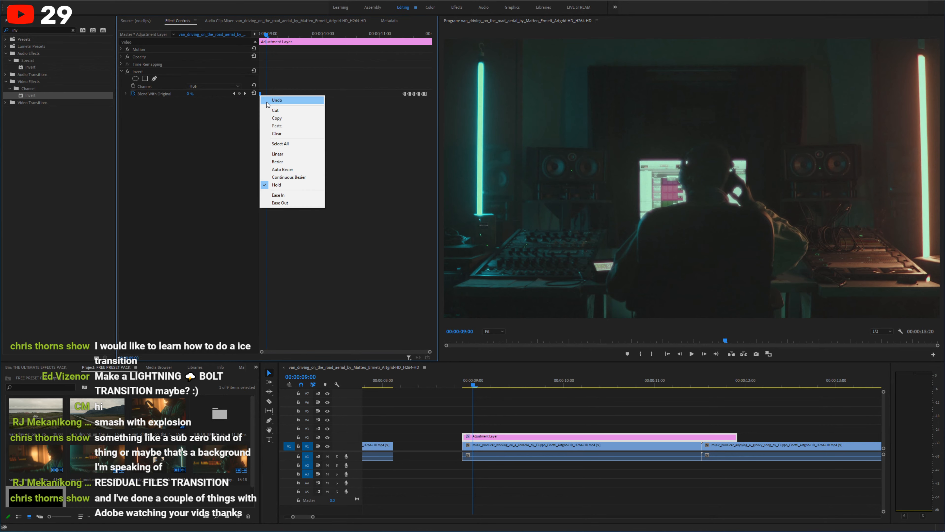
left_click(291, 160)
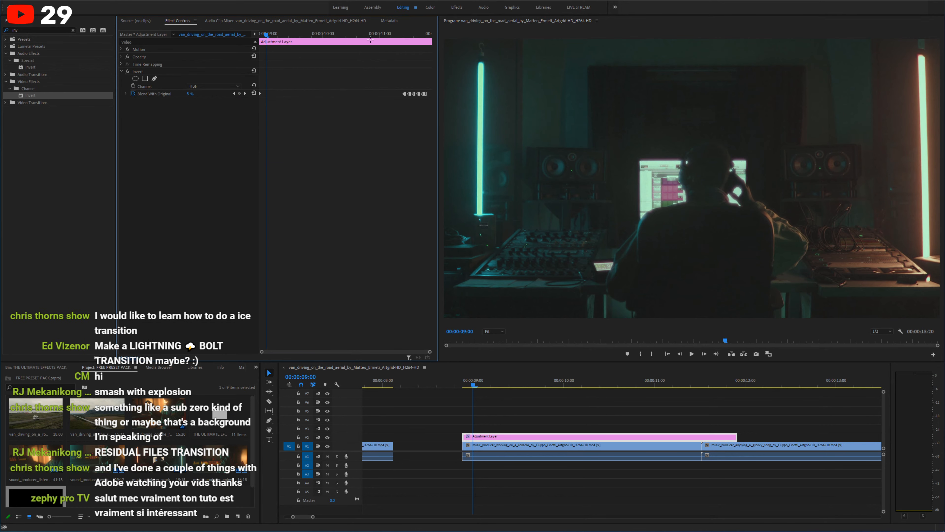
left_click(402, 35)
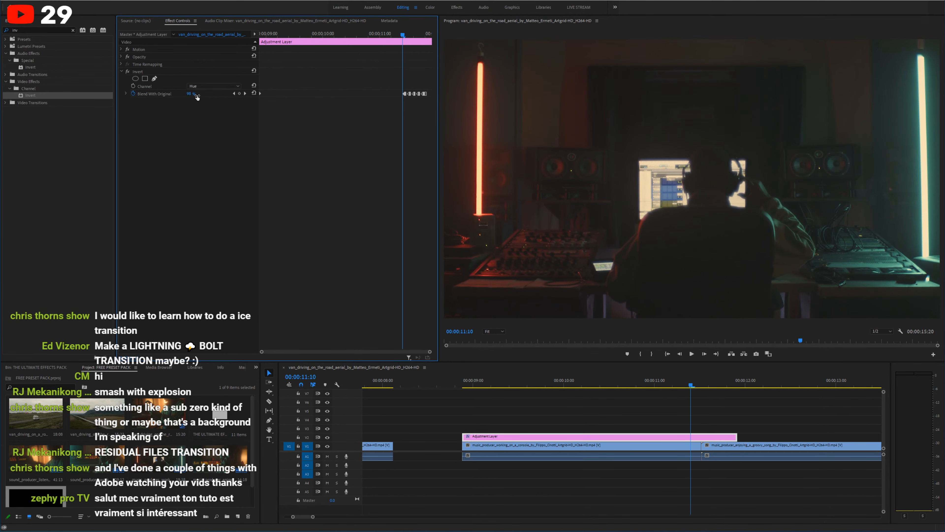
Step: Play the gradual hue shift and flicker transition in an enlarged preview, and scrub through the extended adjustment layer
left_click(287, 34)
key("space")
key("grave")
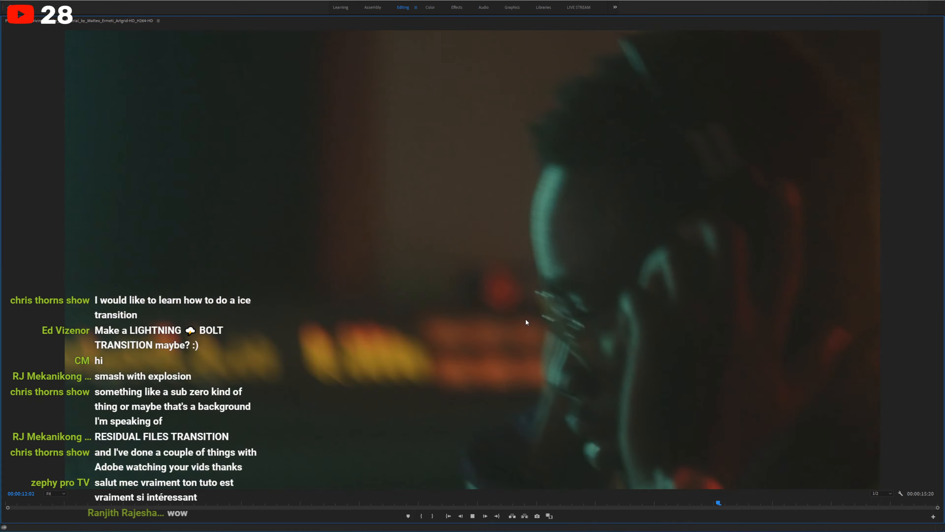
key("grave")
left_click(478, 385)
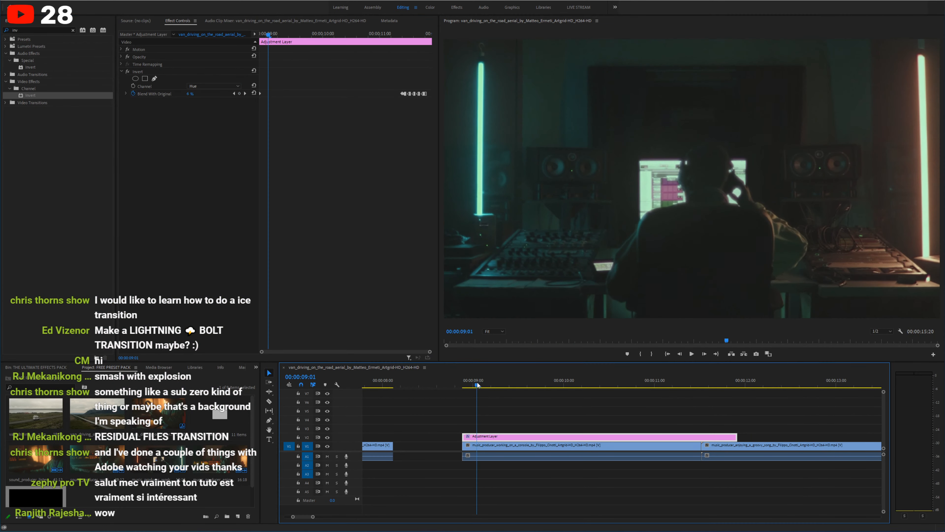
key("space")
key("grave")
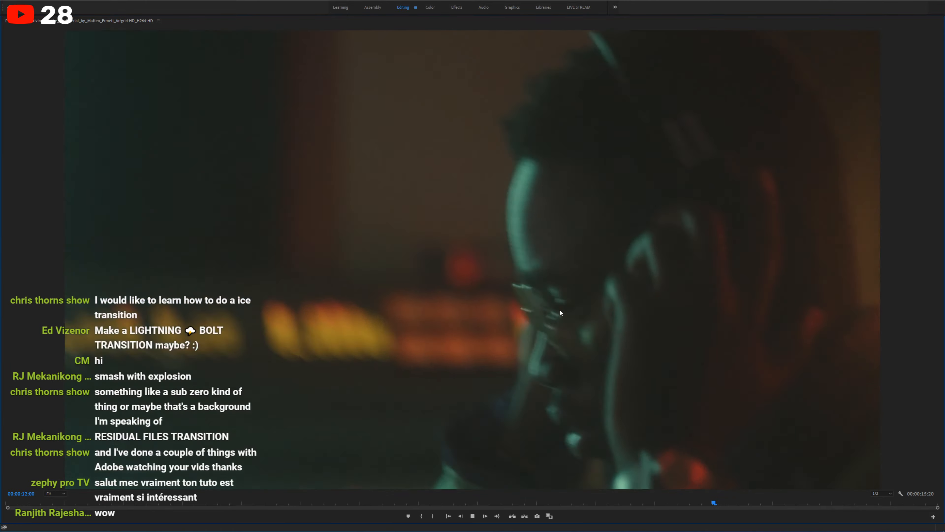
key("grave")
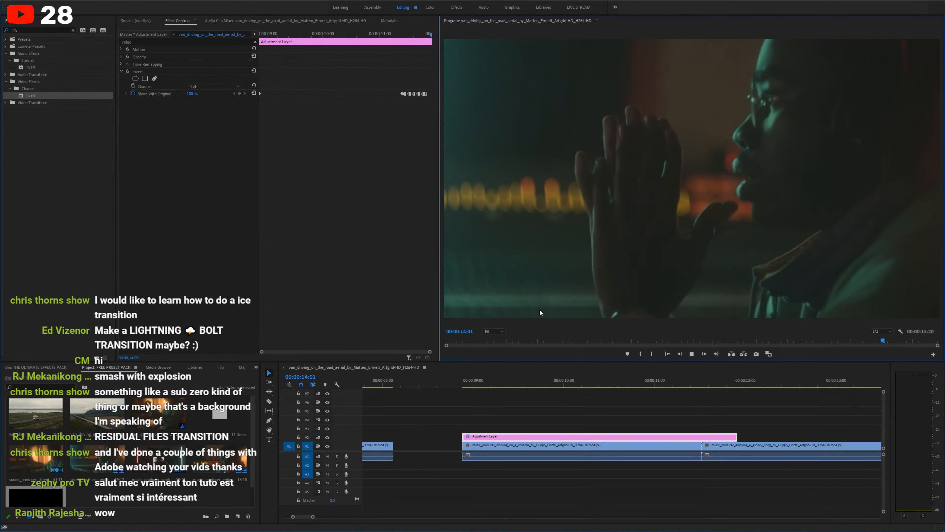
left_click_drag(557, 384, 658, 383)
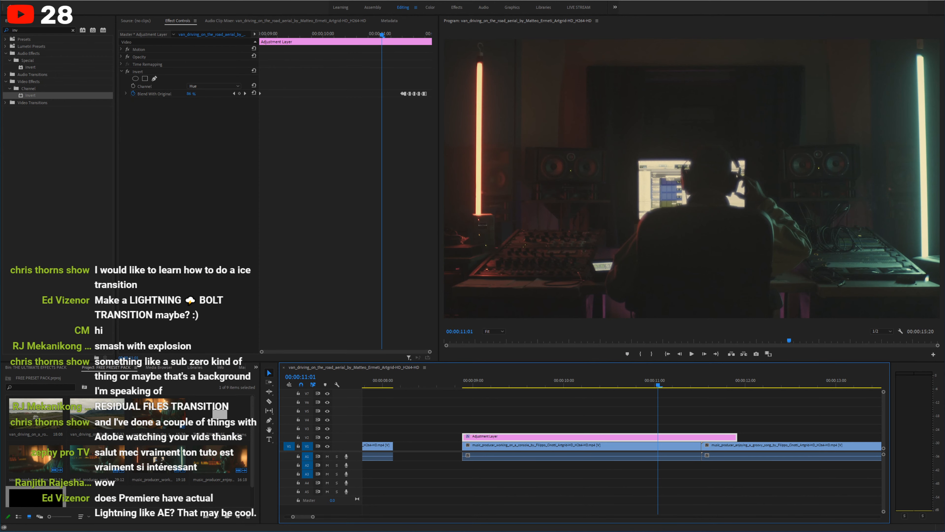
Step: Set the Invert channel back to RGB and play the transition to preview it
left_click_drag(671, 384, 713, 385)
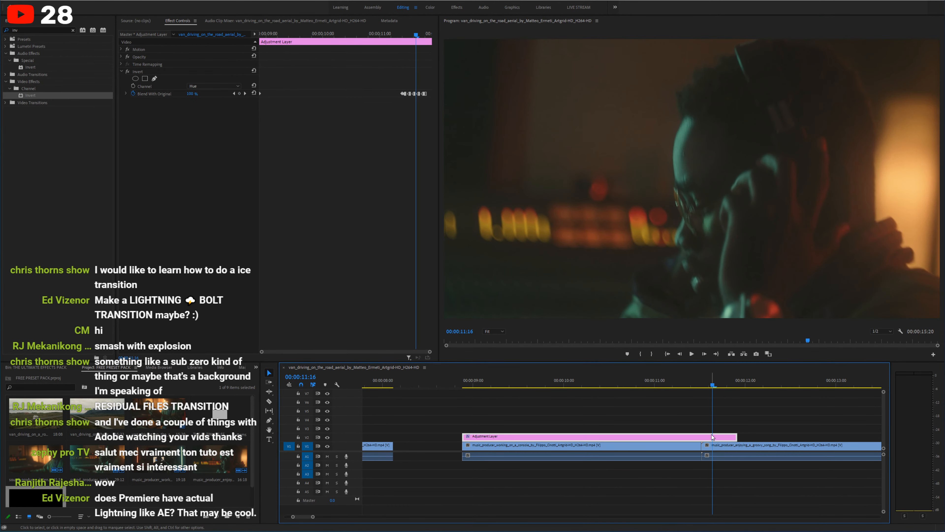
left_click(213, 85)
left_click(213, 94)
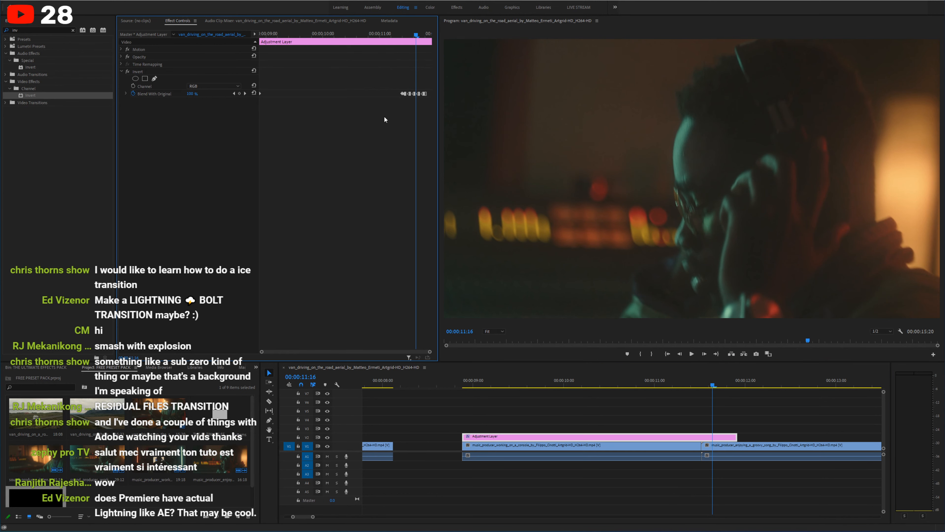
left_click(399, 34)
left_click_drag(399, 34, 289, 34)
key("space")
key("space")
key("space")
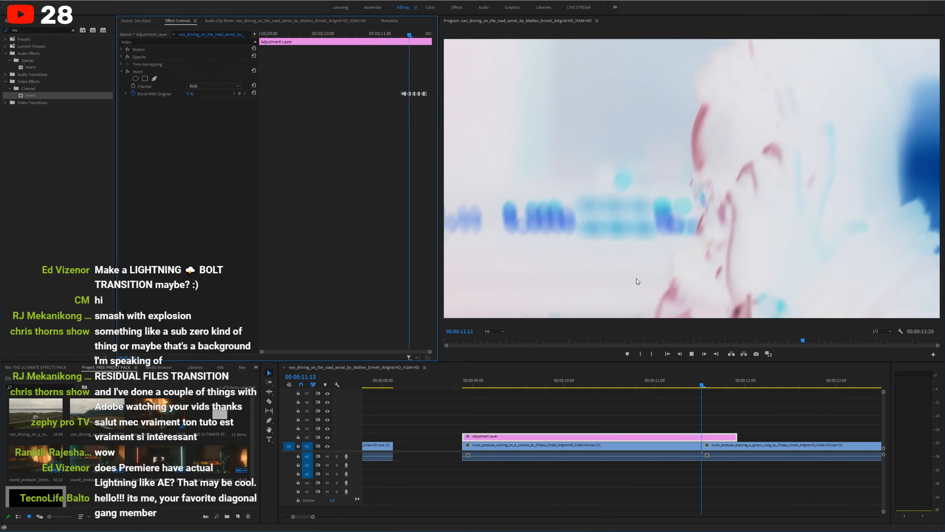
key("space")
Step: Cut the adjustment layer shortly before the flicker keyframes and delete its earlier portion
key("c")
left_click(665, 437)
key("v")
left_click(654, 438)
key("Delete")
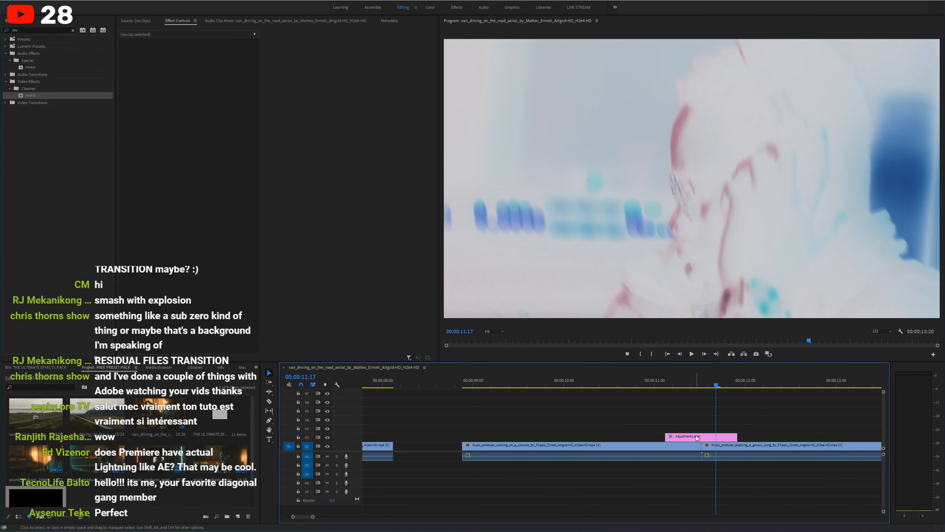
Step: Duplicate the shortened adjustment layer onto track V3 and remove the Invert effect from the copy
left_click_drag(693, 437, 694, 428)
left_click(688, 386)
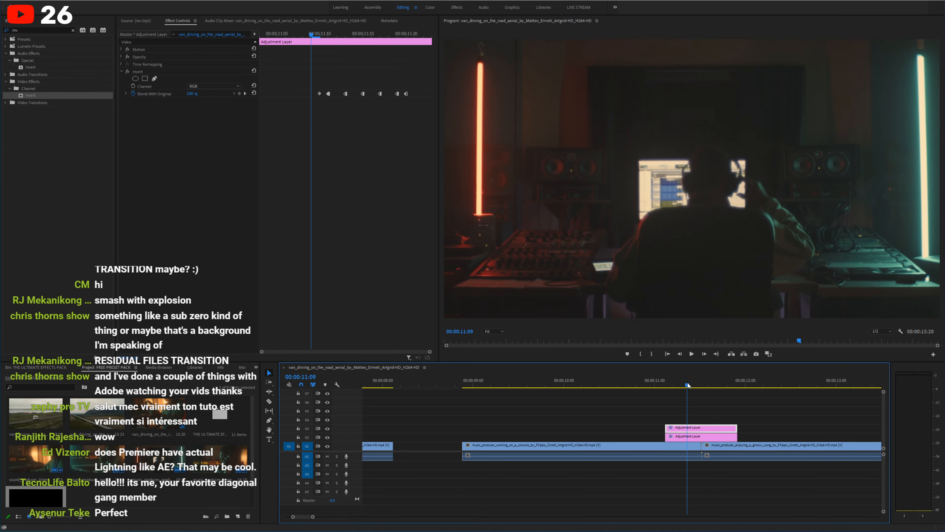
left_click_drag(688, 385, 708, 384)
left_click(143, 72)
key("Delete")
left_click_drag(708, 386, 694, 386)
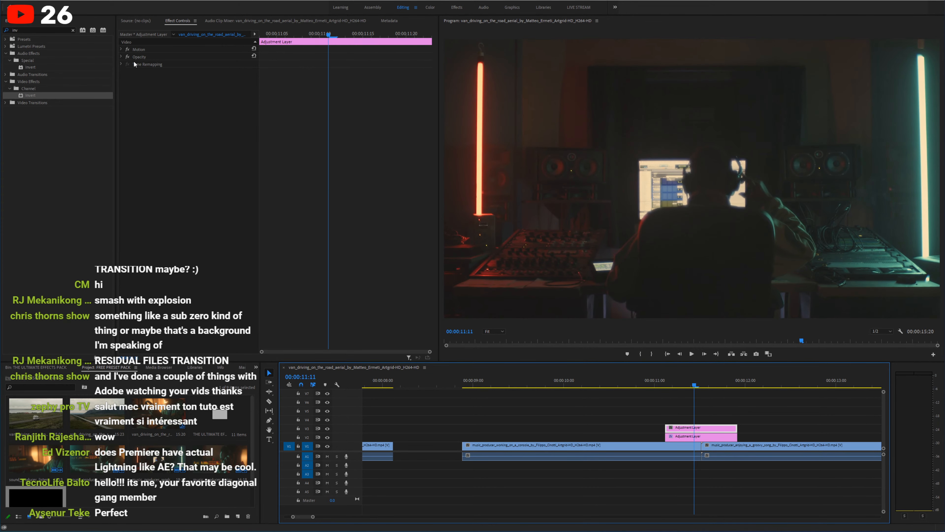
Step: Find the Brightness & Contrast effect and apply it to the upper adjustment layer
left_click(59, 29)
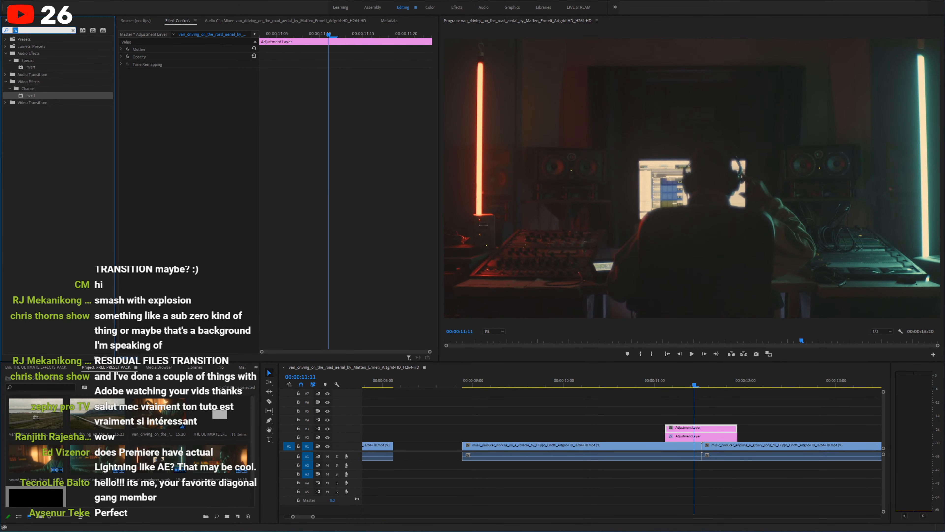
type("bright")
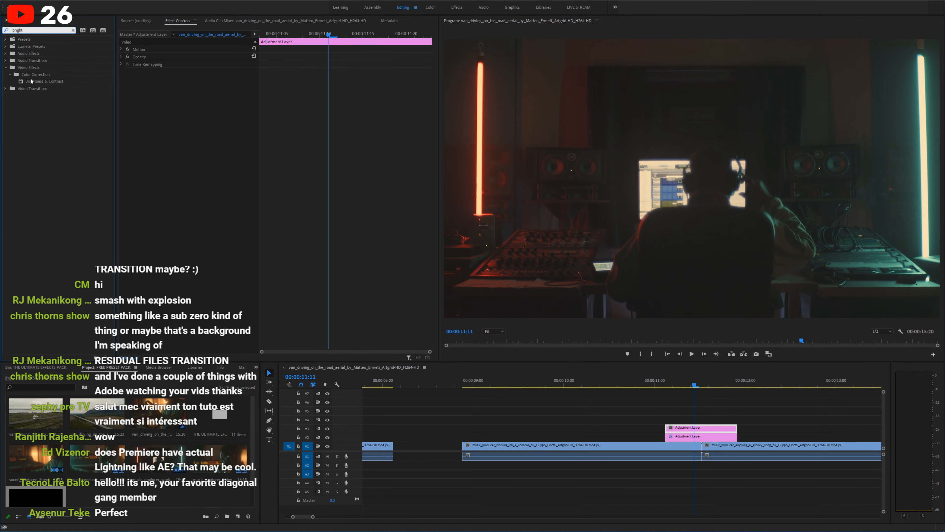
left_click_drag(31, 81, 700, 427)
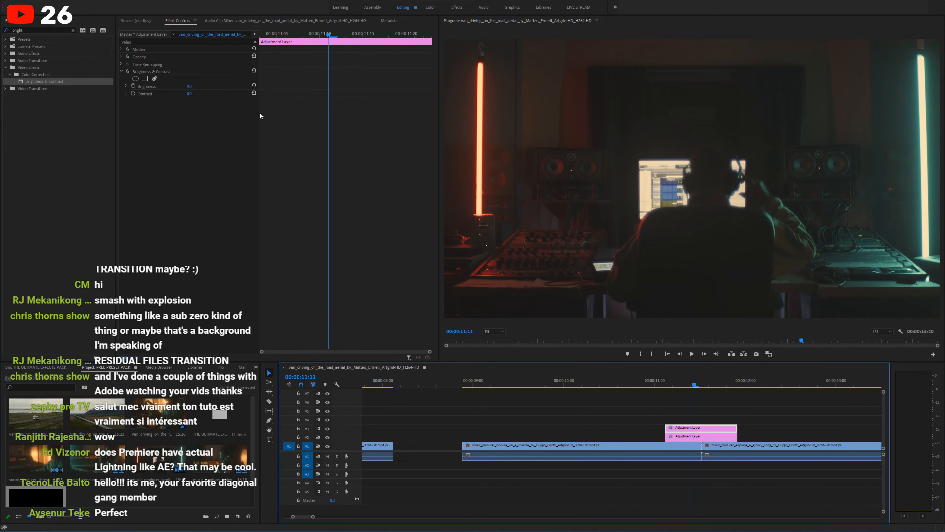
Step: Set Brightness and Contrast to 100 at 11:13 and start keyframing both properties
left_click_drag(696, 380, 703, 382)
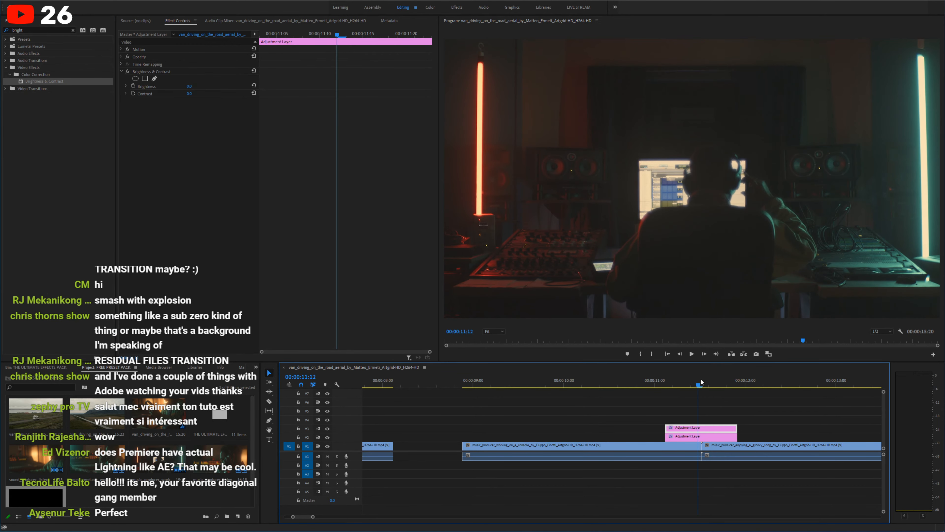
left_click_drag(190, 86, 226, 93)
left_click(133, 86)
left_click(133, 93)
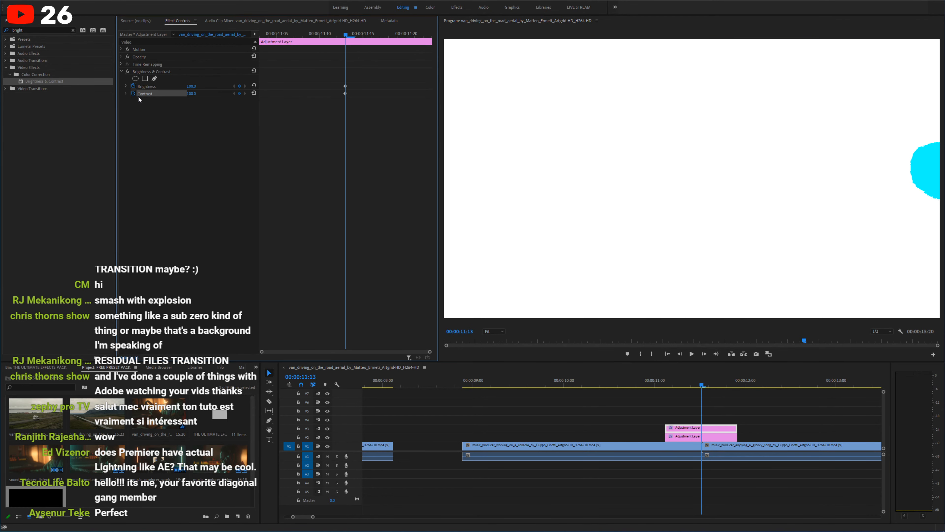
Step: Add Brightness and Contrast keyframes at 11:05, both set to 0
left_click(276, 34)
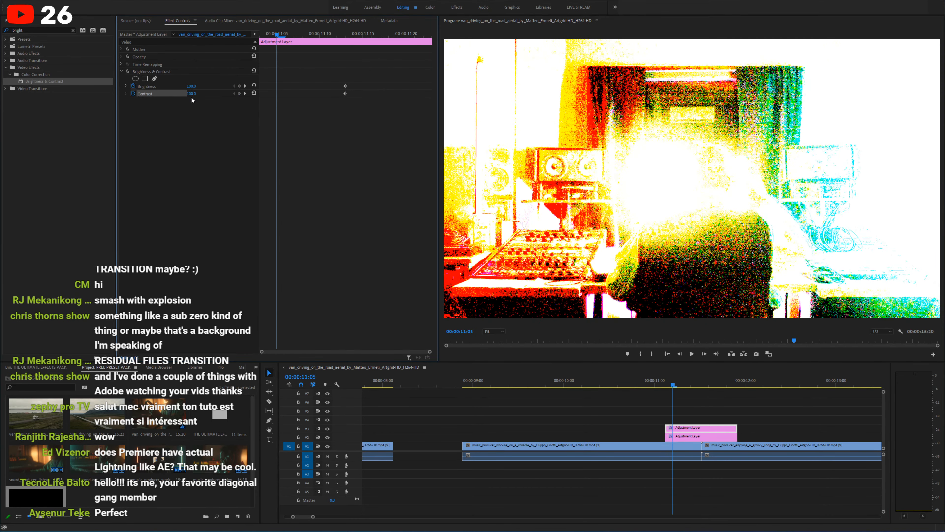
left_click_drag(192, 86, 197, 86)
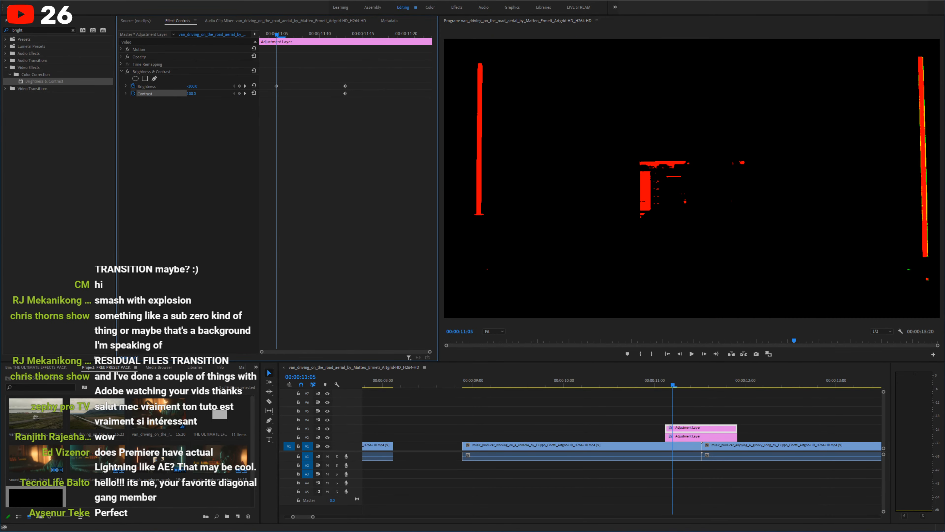
left_click(197, 86)
type("0")
key("Return")
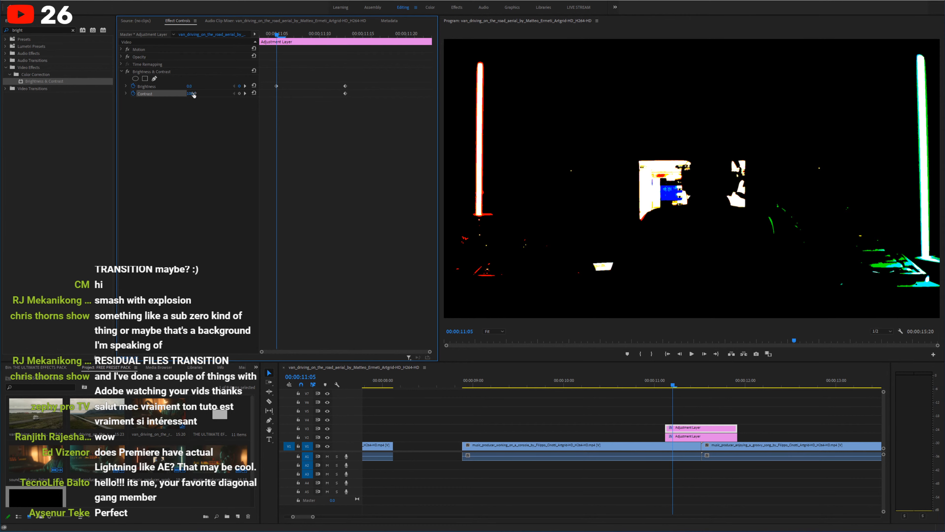
left_click(193, 94)
type("0")
key("Return")
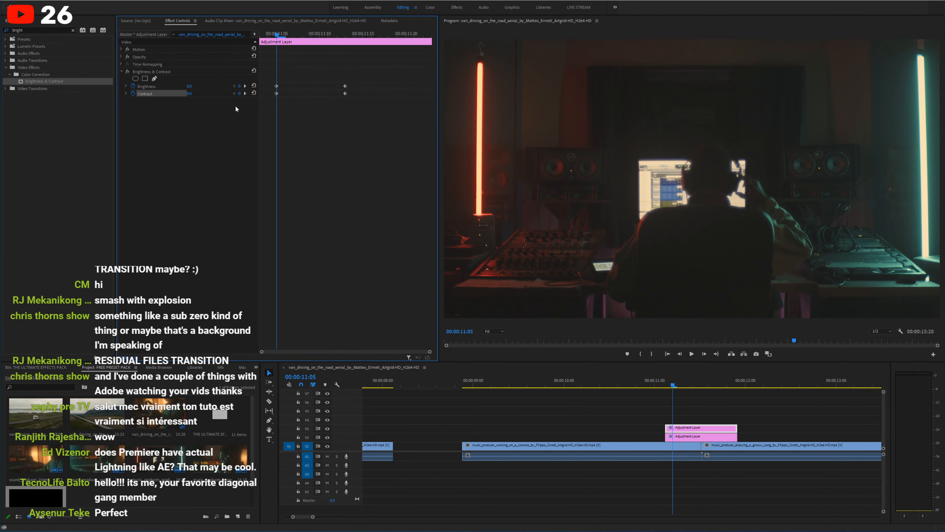
Step: Add closing Brightness and Contrast keyframes at 0 just after 11:14, and apply Ease Out to the opening keyframes
left_click_drag(350, 37, 355, 40)
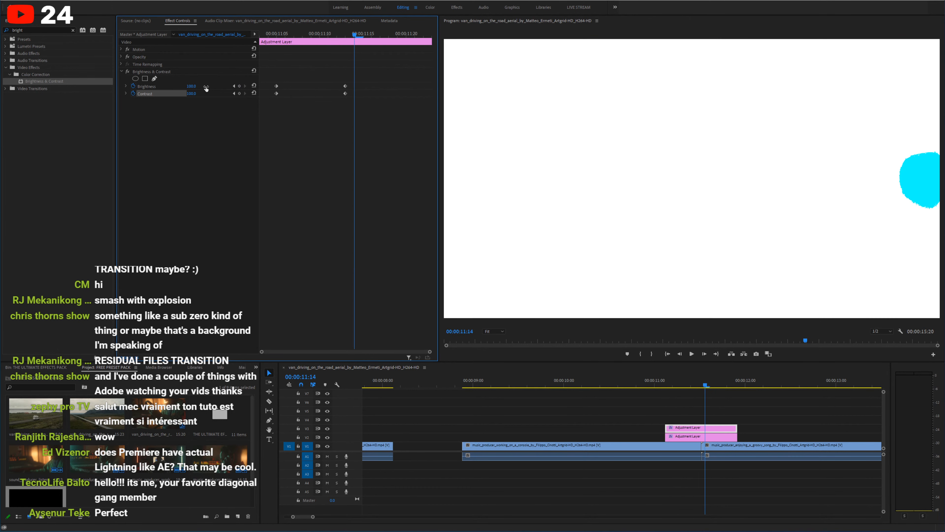
left_click_drag(280, 107, 360, 91)
left_click_drag(294, 35, 286, 35)
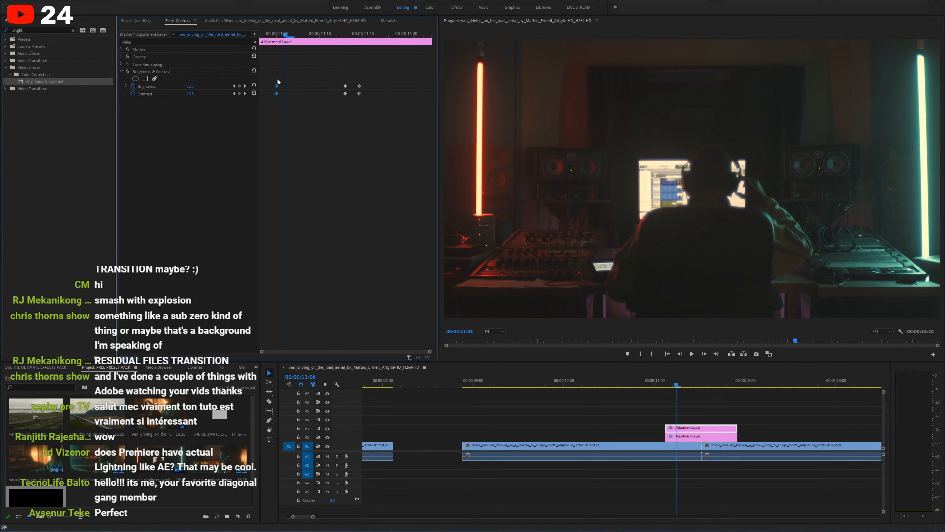
right_click(279, 96)
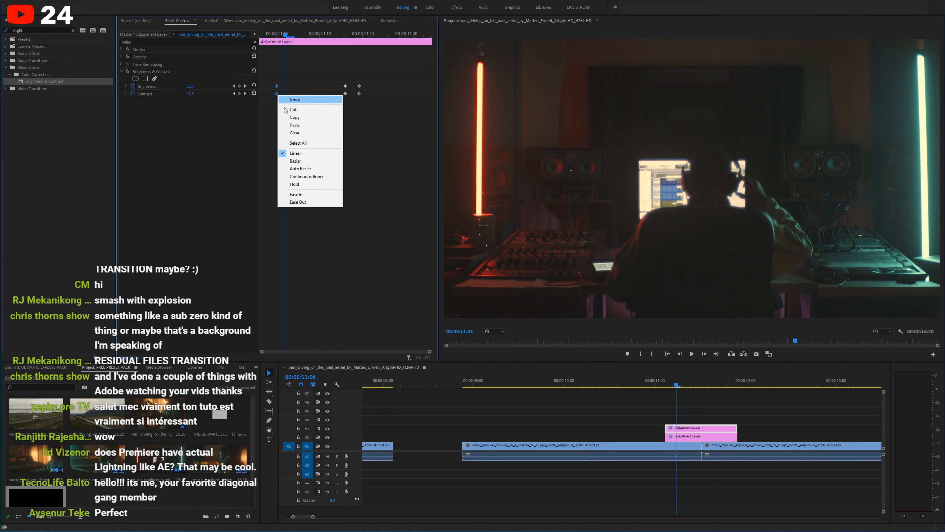
left_click(311, 203)
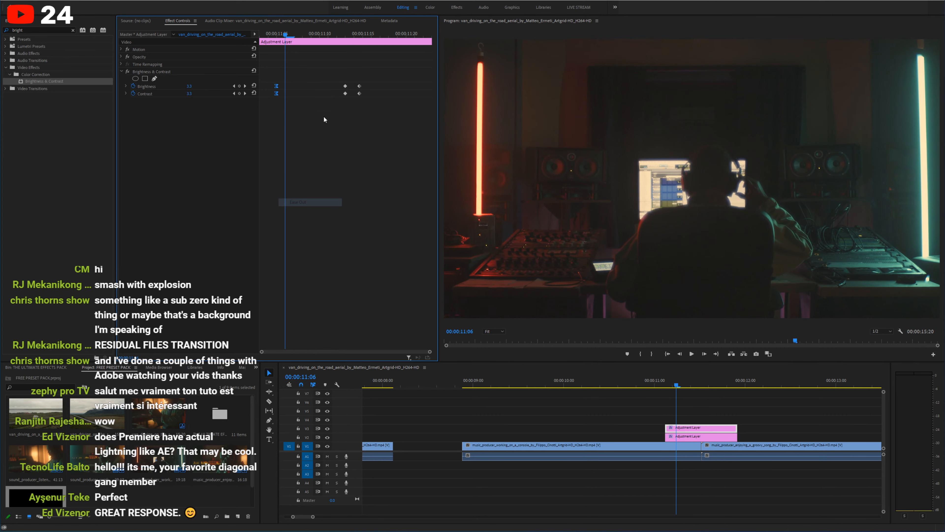
Step: Apply Ease Out to the closing Brightness and Contrast keyframes
left_click(354, 35)
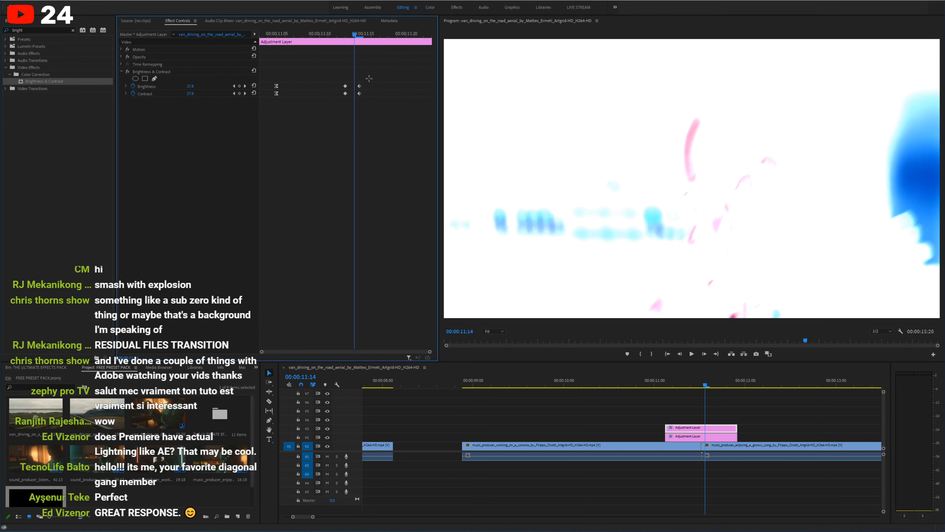
right_click(359, 94)
left_click(376, 192)
left_click_drag(357, 103, 358, 108)
right_click(358, 97)
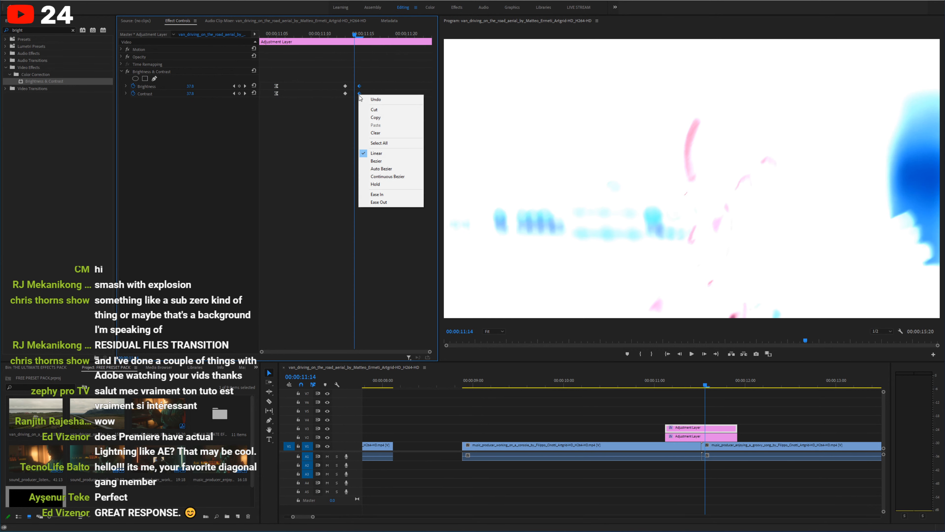
left_click(389, 202)
Step: Set the Brightness and Contrast peak keyframes at 11:13 to Bezier interpolation
key("Left")
key("Left")
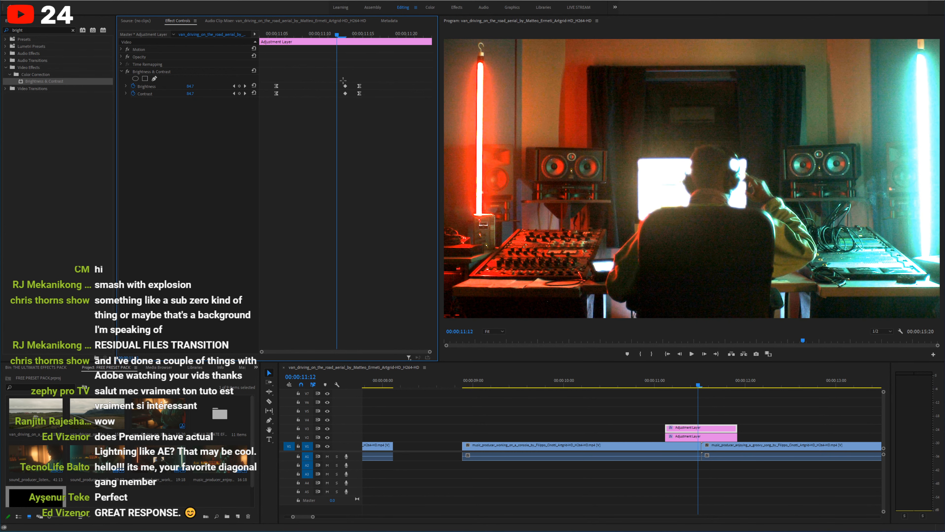
right_click(346, 95)
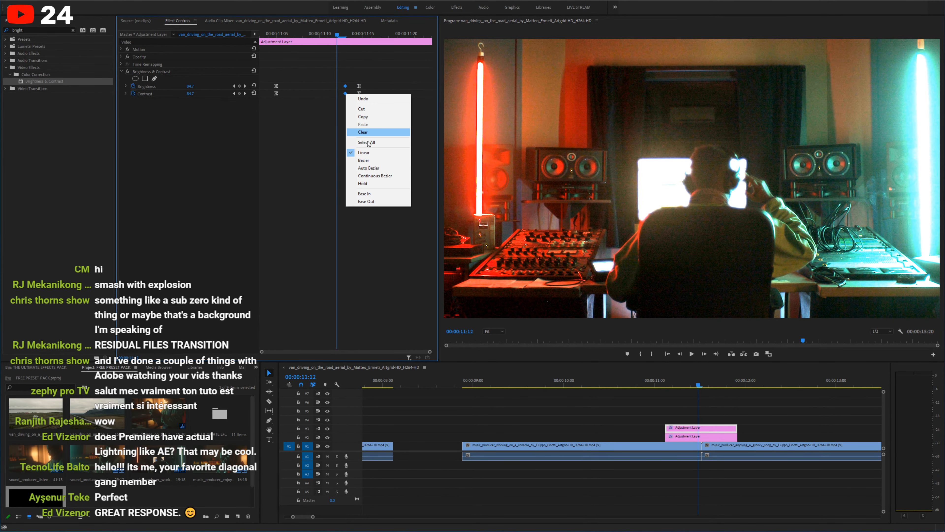
left_click(372, 161)
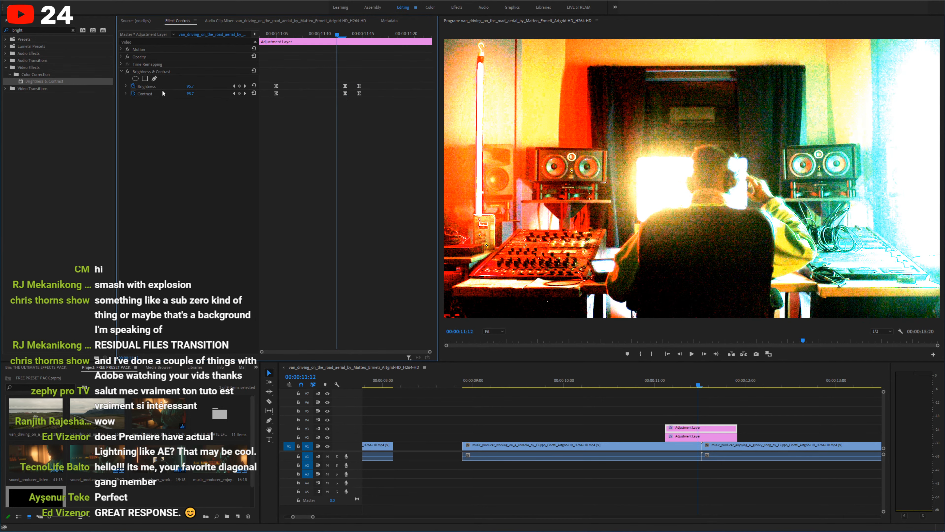
Step: Reshape the Brightness and Contrast value curves into a slow build, a sharp peak at 11:13 and a fast drop
left_click(126, 86)
left_click(126, 135)
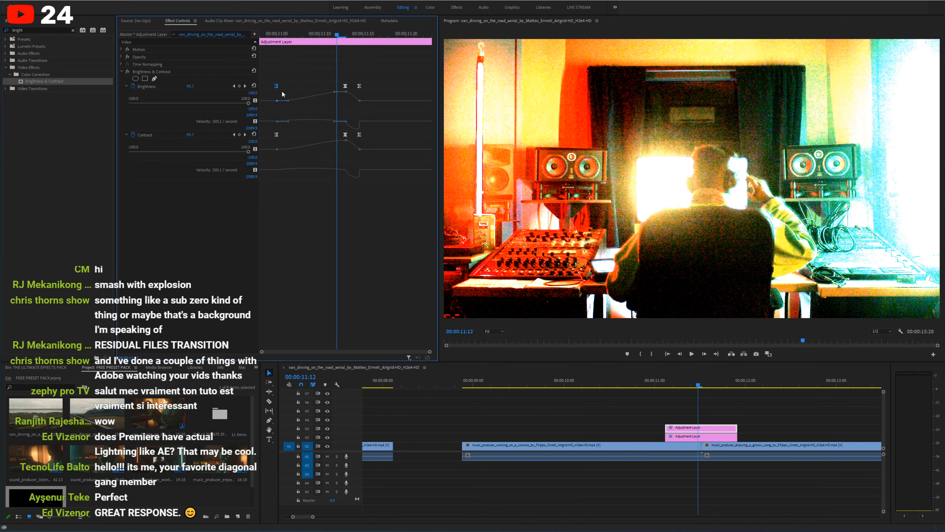
left_click_drag(288, 99, 354, 217)
left_click_drag(359, 155, 347, 162)
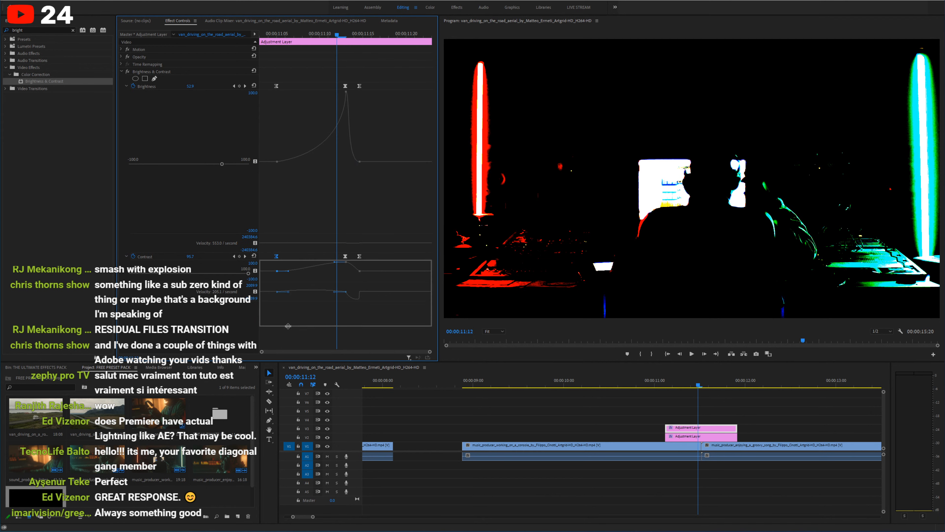
mouse_move(291, 287)
left_mouse_down()
mouse_move(287, 303)
mouse_move(348, 263)
mouse_move(343, 296)
left_mouse_up()
left_click(360, 257)
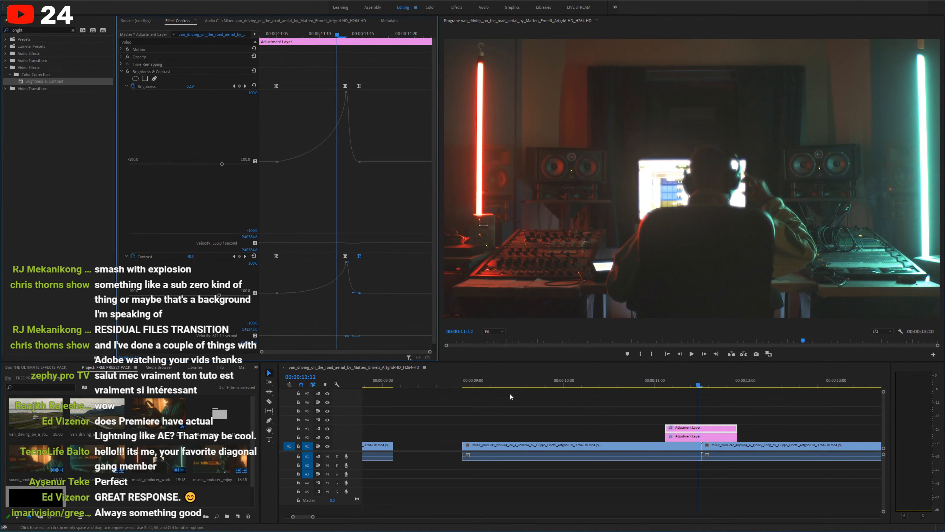
Step: Save the project and play the transition with its brightness flash in an enlarged preview
left_click(542, 384)
key("ctrl+s")
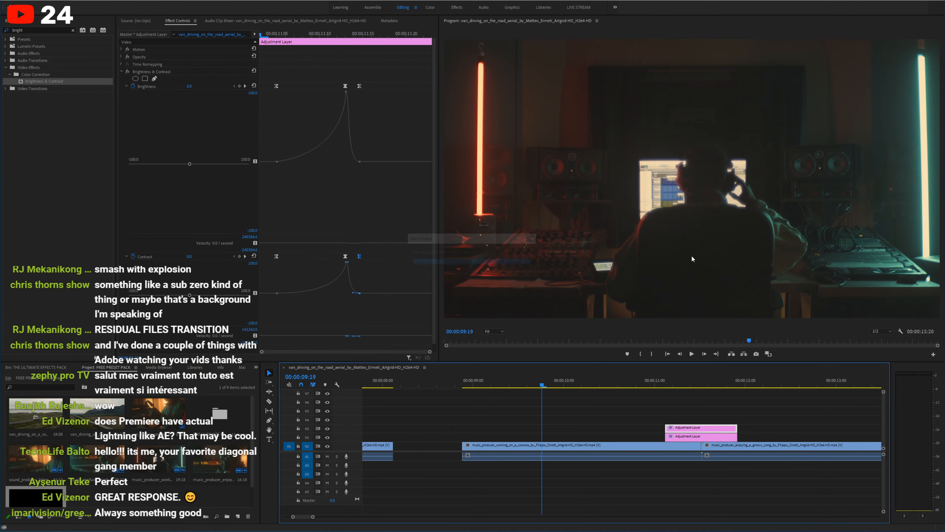
key("grave")
key("space")
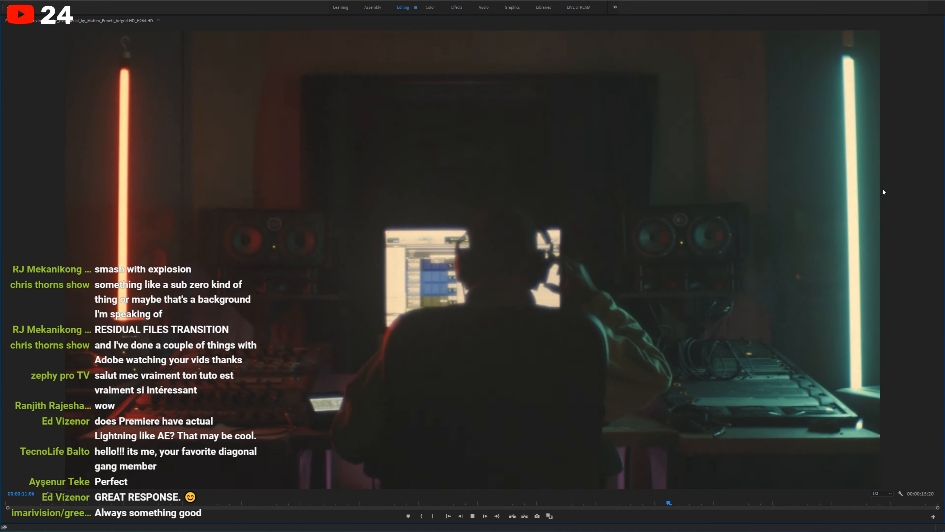
key("space")
key("grave")
key("space")
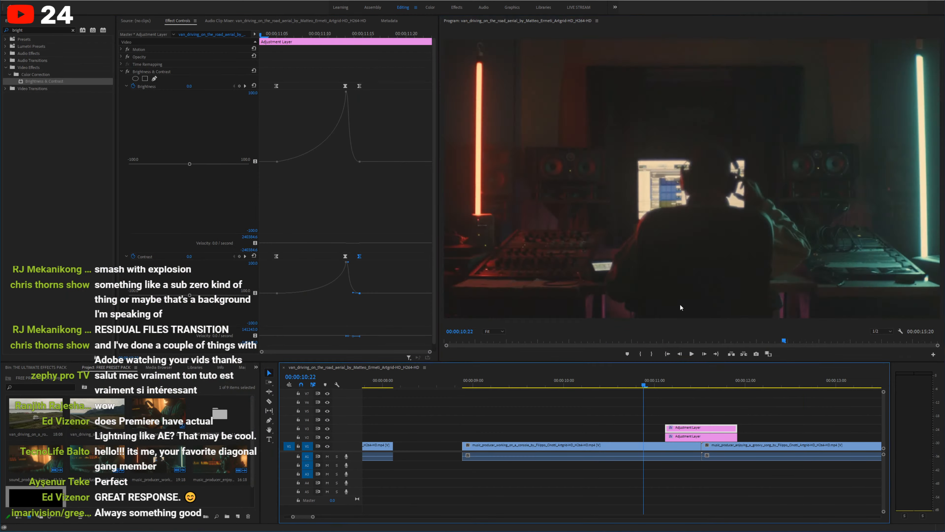
key("grave")
key("grave")
key("space")
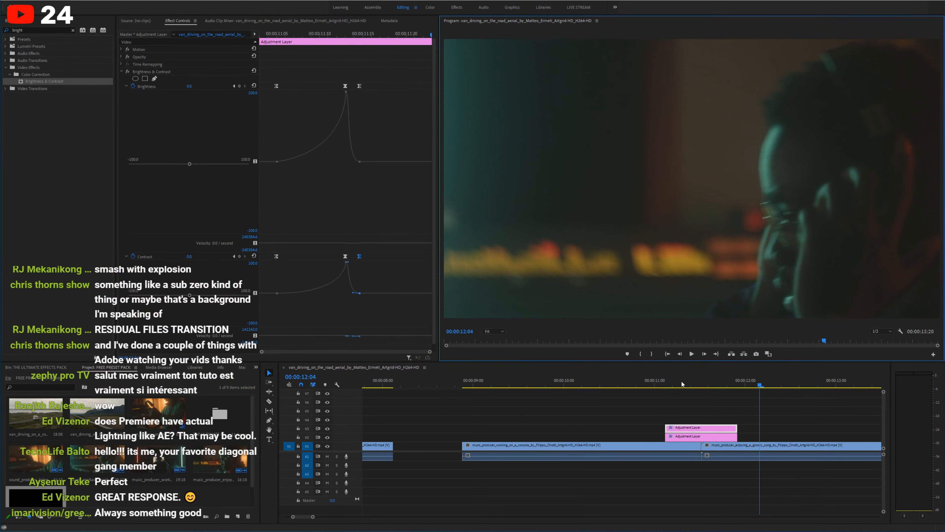
Step: Scrub to the flash at the cut, inspect the lower adjustment layer's Invert keyframes, and replay the transition enlarged
left_click_drag(670, 383, 703, 383)
left_click(696, 436)
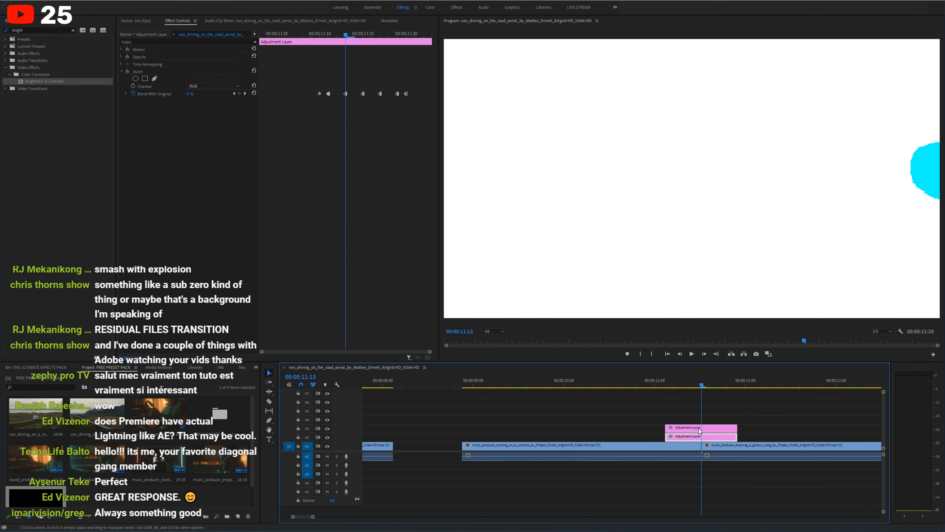
left_click_drag(705, 385, 630, 386)
key("grave")
key("space")
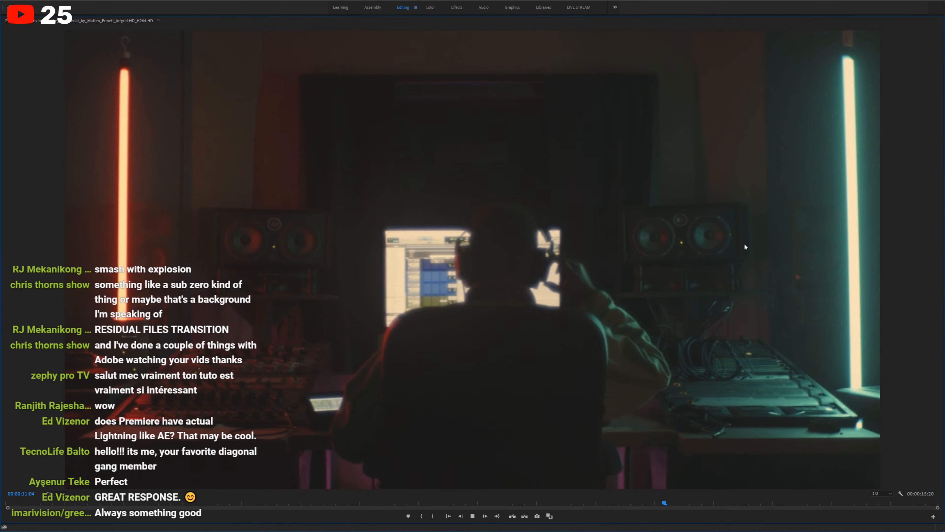
key("grave")
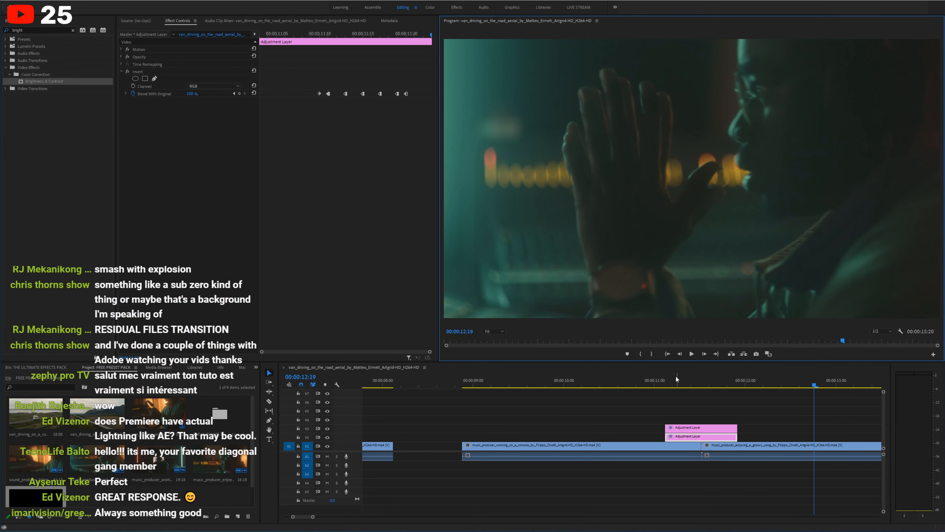
left_click(676, 376)
key("grave")
key("grave")
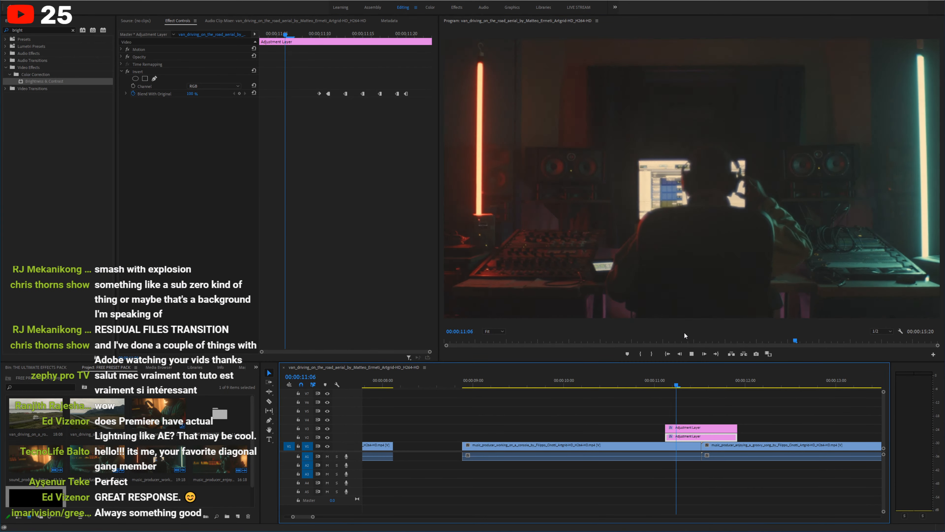
Step: Show the effects pack bin in a taller lower workspace area, and play the transition in an enlarged preview
left_click_drag(685, 386, 658, 385)
left_click(41, 367)
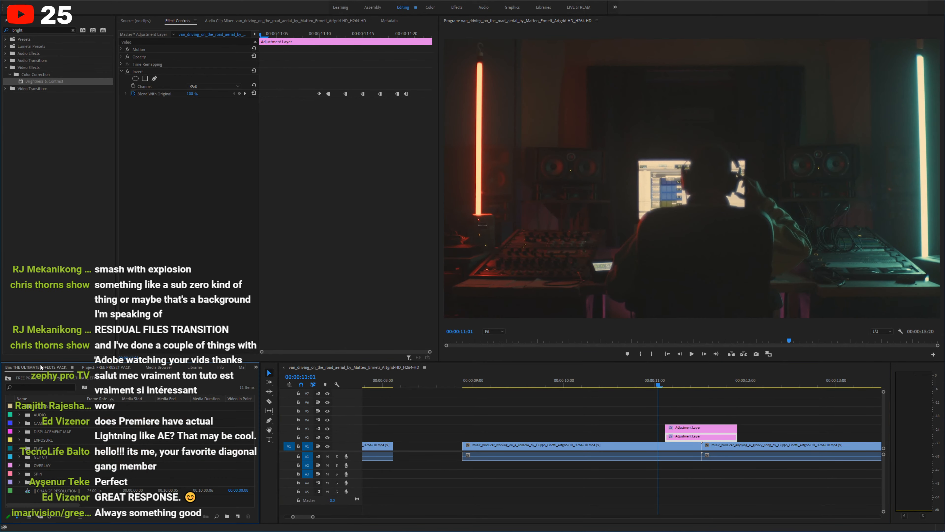
left_click_drag(117, 363, 117, 329)
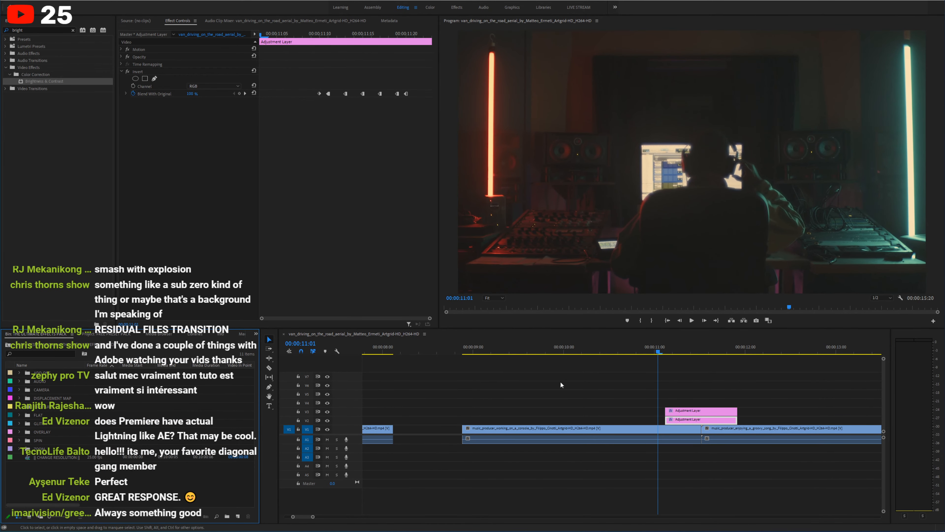
left_click(659, 345)
key("space")
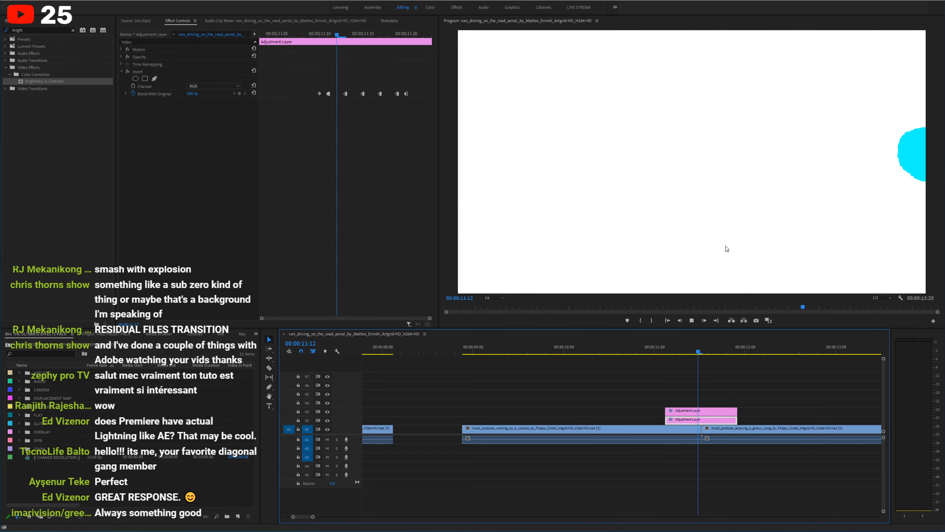
key("grave")
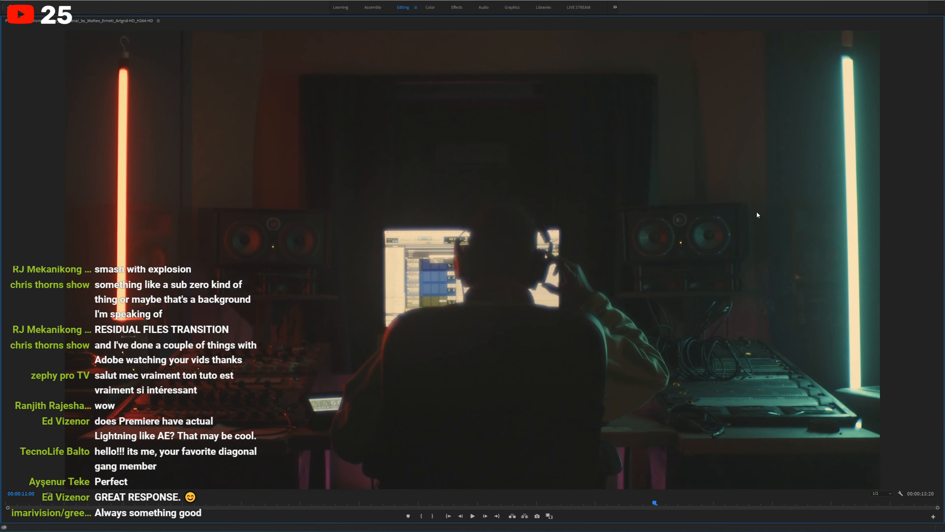
key("grave")
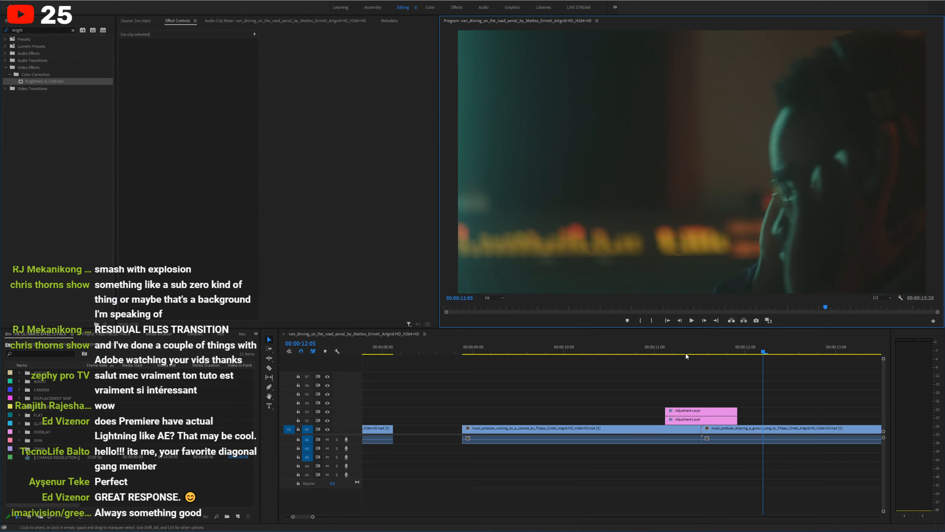
Step: Replay the flicker transition several times from just before the adjustment layers at about 11:00
left_click(655, 351)
key("space")
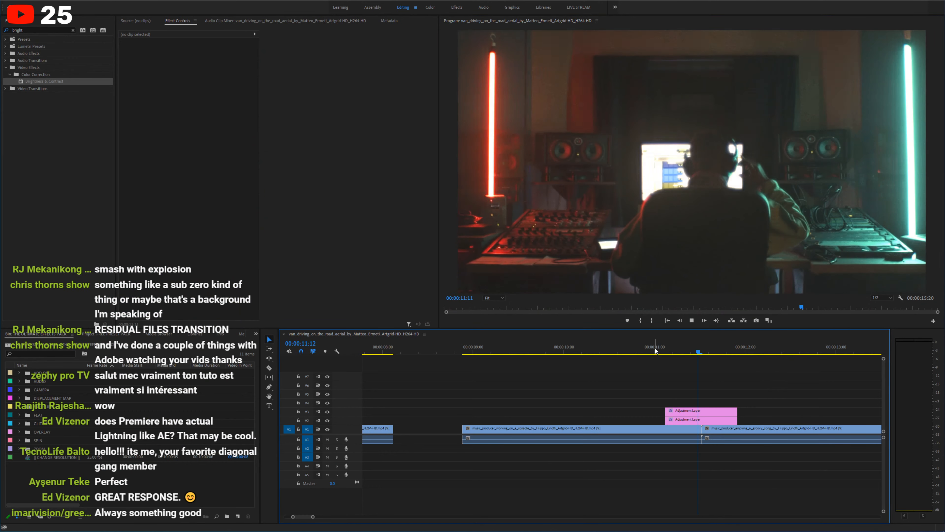
key("space")
left_click(655, 351)
key("space")
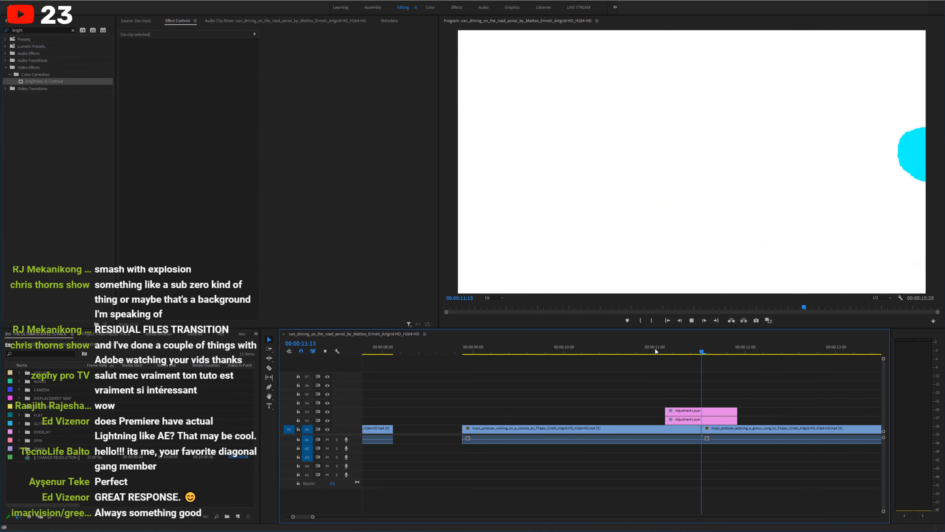
left_click(657, 351)
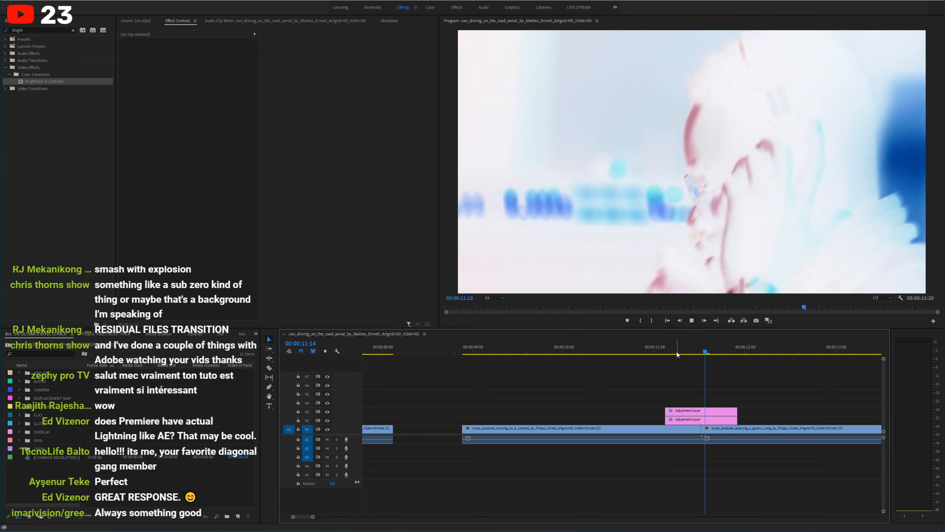
left_click(648, 352)
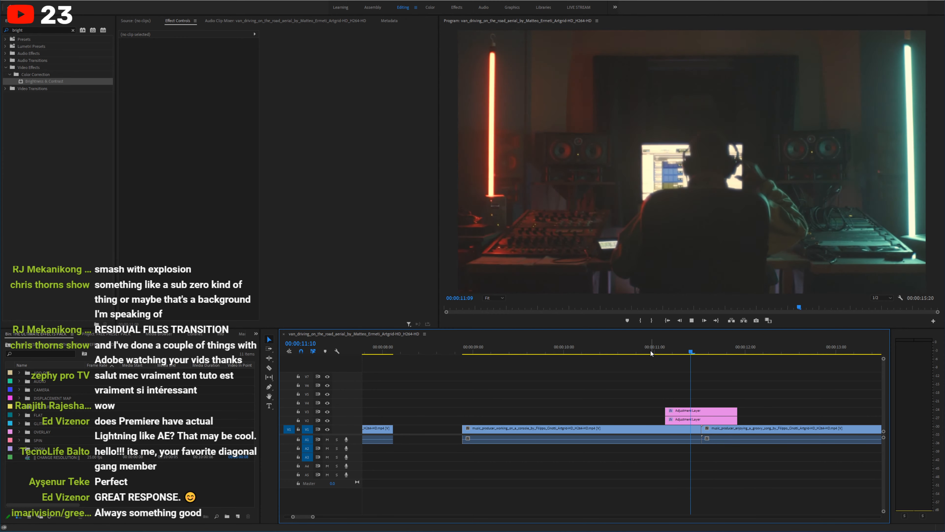
key("space")
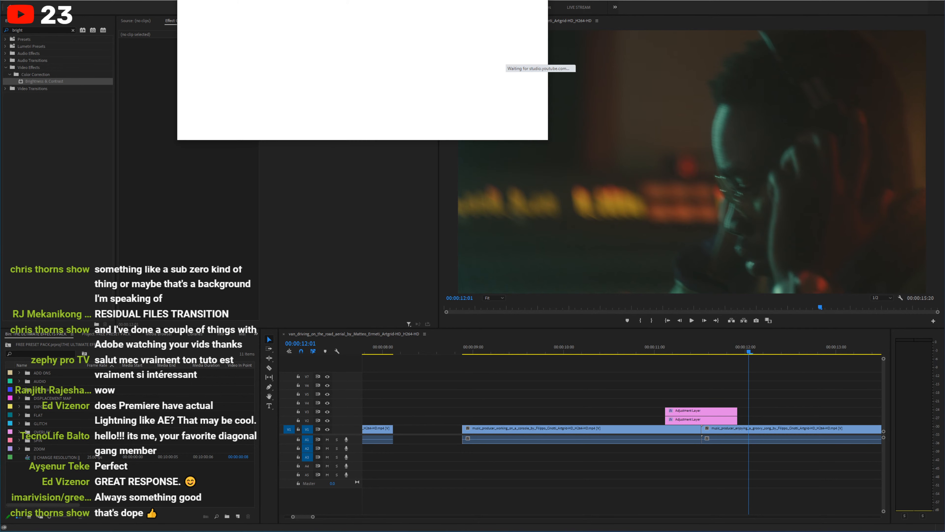
Step: Bring the live chat pop-out window on screen, read the latest viewer messages, and minimize it
left_click_drag(361, 0, 480, 47)
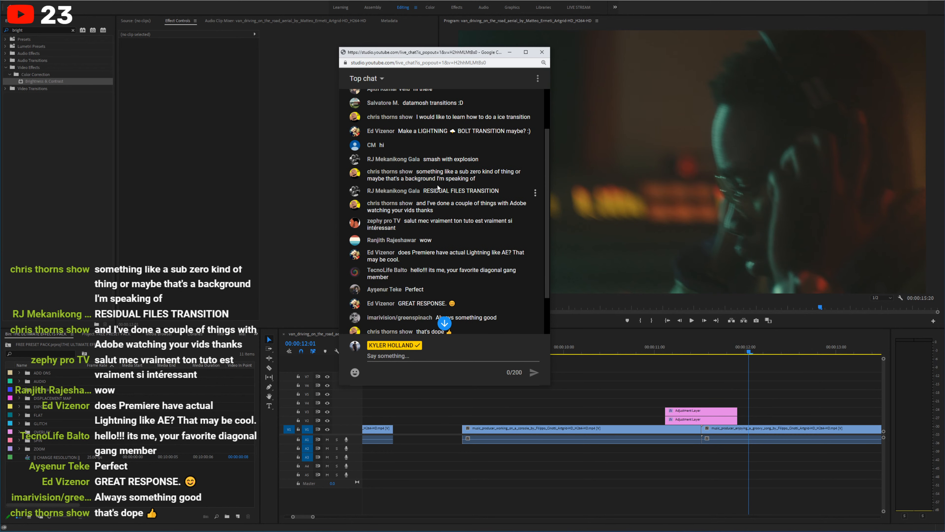
scroll(421, 192, "down", 3)
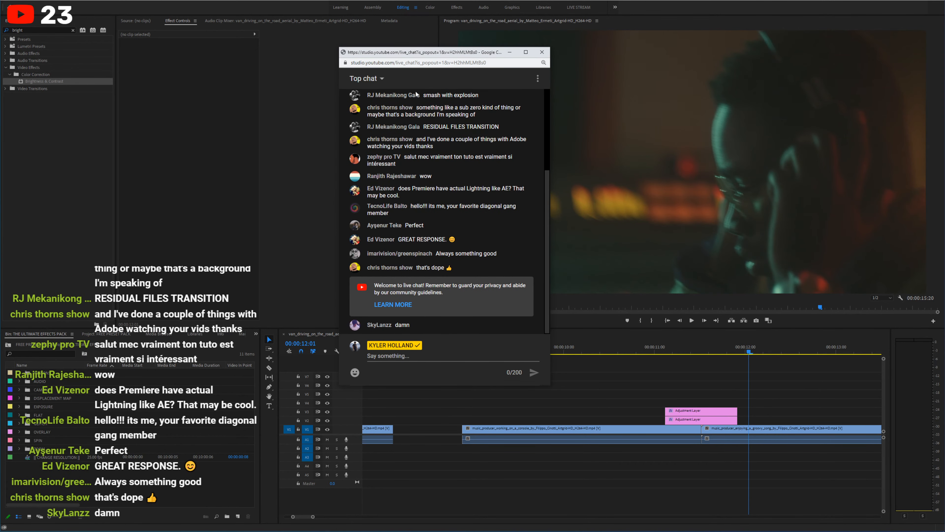
left_click_drag(424, 55, 454, 96)
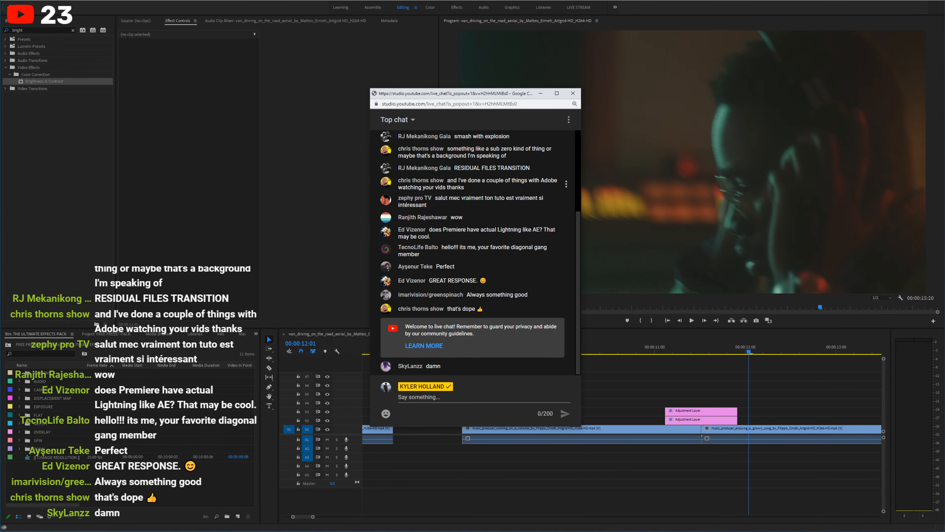
left_click_drag(472, 183, 491, 183)
left_click(487, 185)
left_click_drag(435, 200, 483, 206)
left_click(472, 213)
left_click_drag(461, 247, 485, 255)
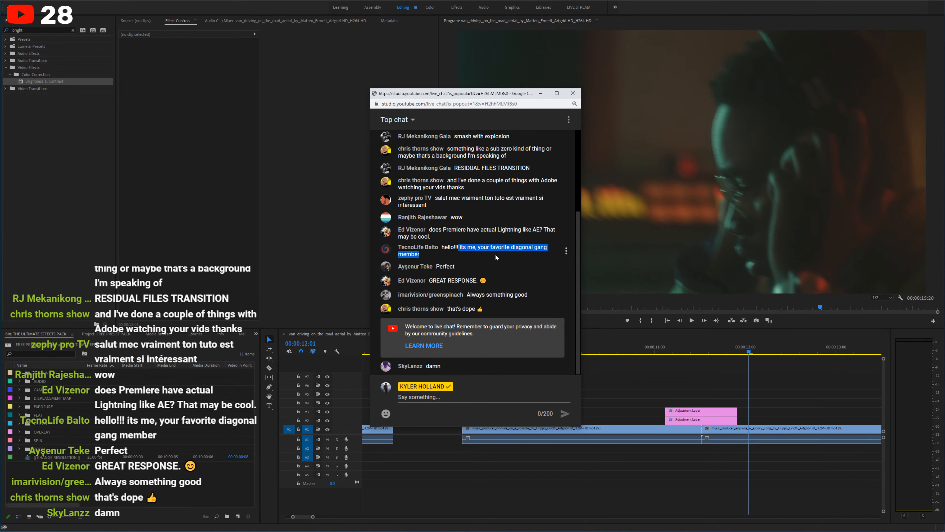
left_click(448, 267)
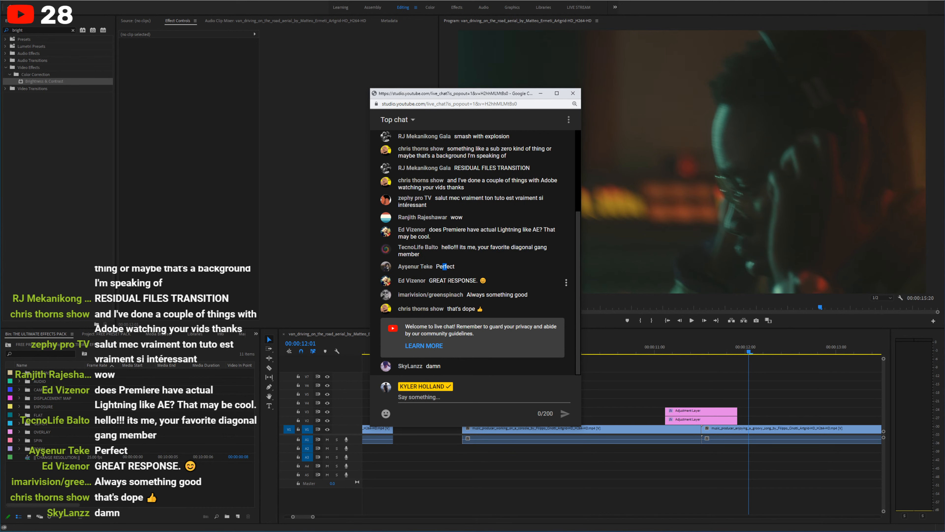
left_click_drag(448, 280, 462, 308)
left_click(540, 93)
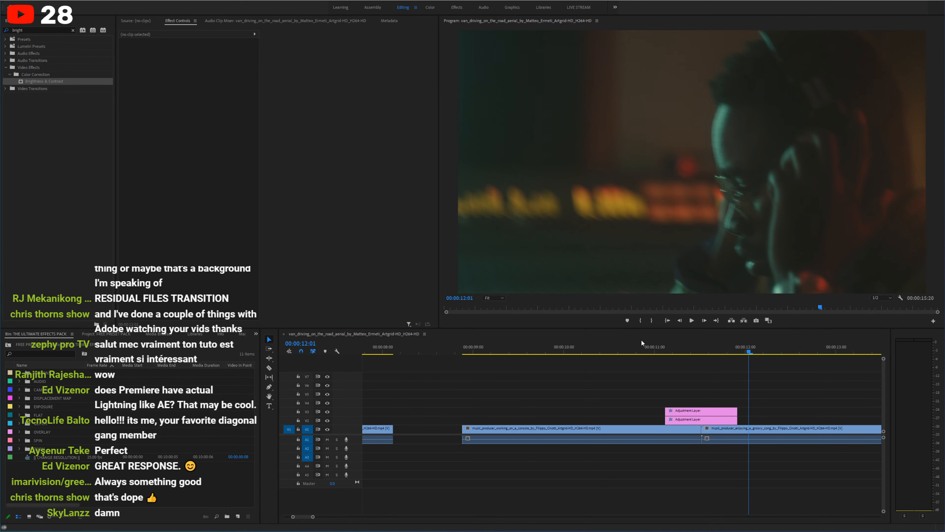
Step: Copy the keyframed Brightness & Contrast effect from the upper adjustment layer onto the lower one holding Invert
left_click(655, 347)
key("space")
left_click(663, 350)
left_click(695, 413)
left_click(695, 412)
left_click(168, 75)
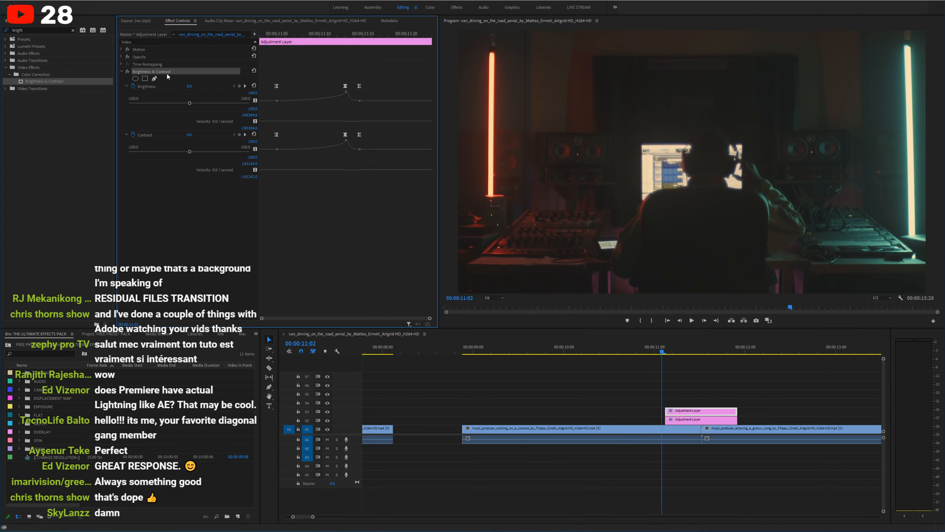
left_click(692, 419)
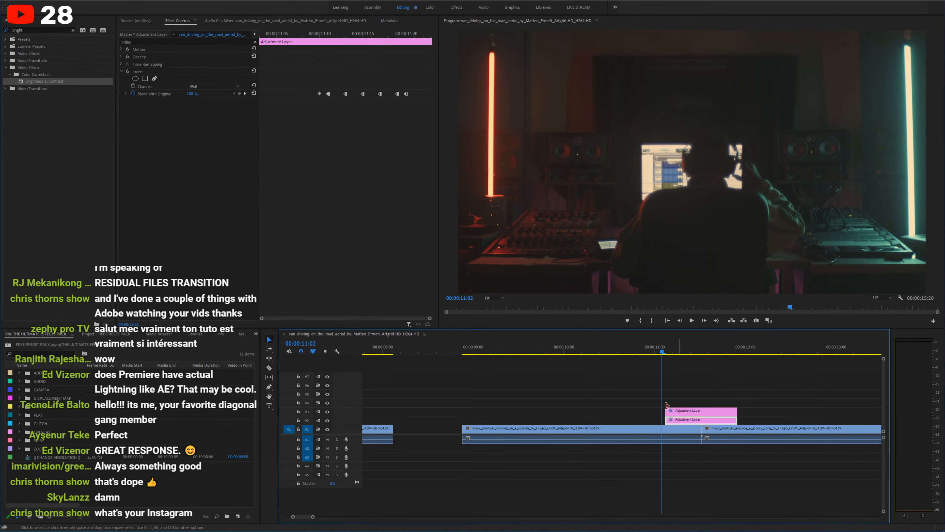
Step: Delete the upper adjustment layer and play the transition with only the combined layer
left_click(697, 411)
key("Delete")
key("space")
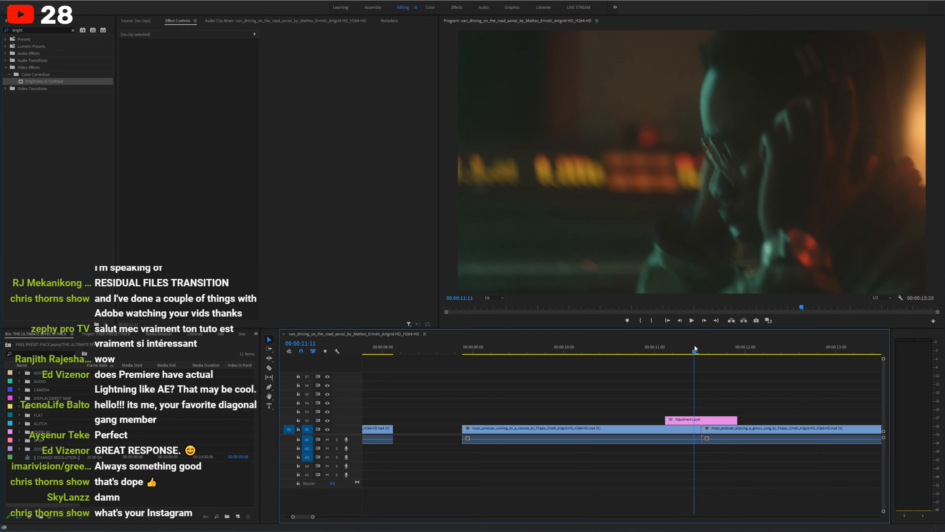
left_click(649, 343)
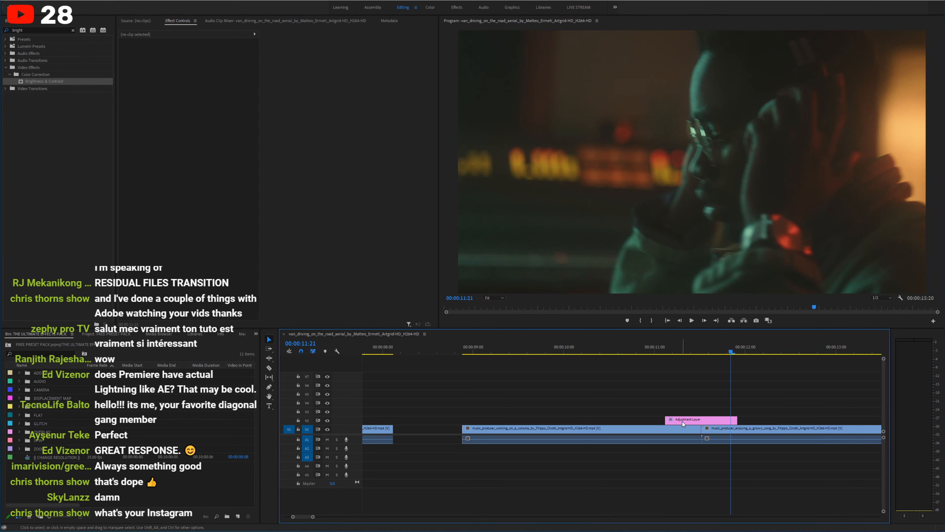
Step: Save the adjustment layer's Invert and Brightness & Contrast effects together as a Scale-type preset named FLASH 1
left_click(682, 420)
left_click(122, 100)
left_click(120, 70)
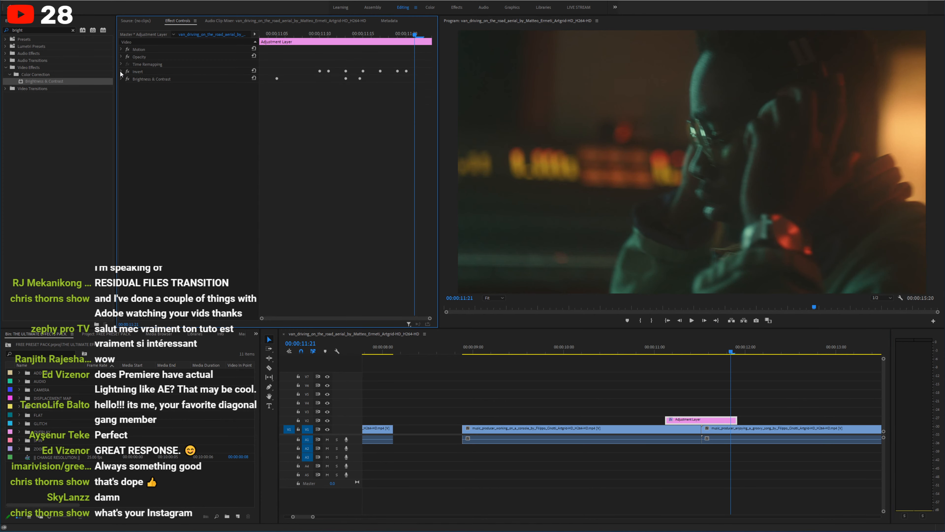
left_click(144, 71)
left_click(147, 79, "ctrl")
right_click(146, 79)
left_click(165, 93)
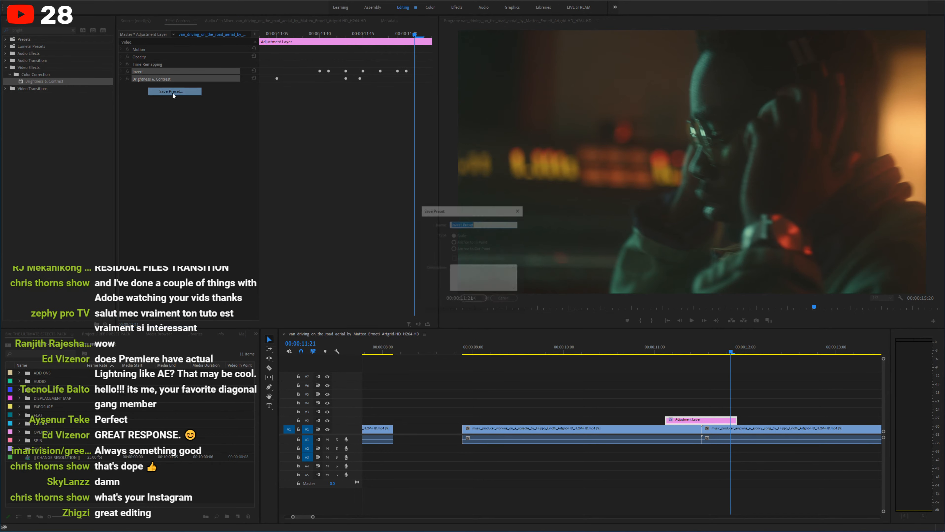
type("LIGHT")
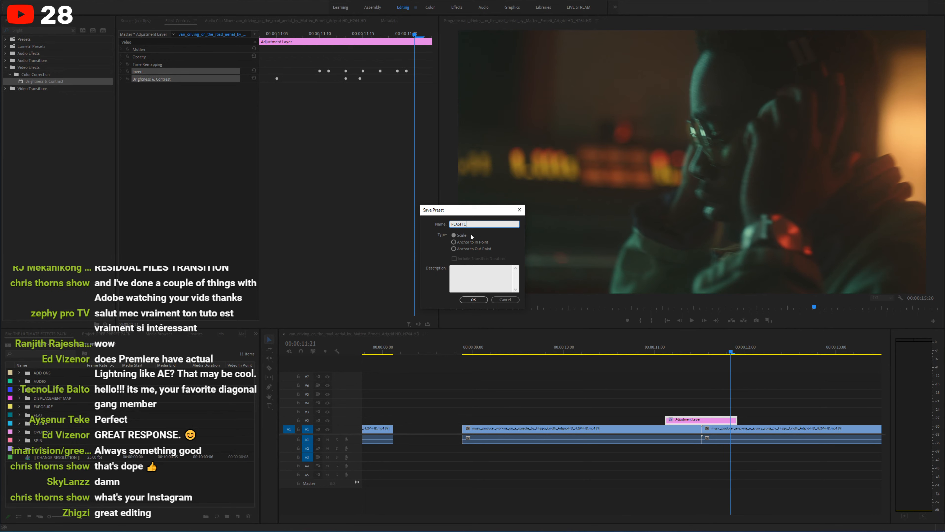
left_click(473, 299)
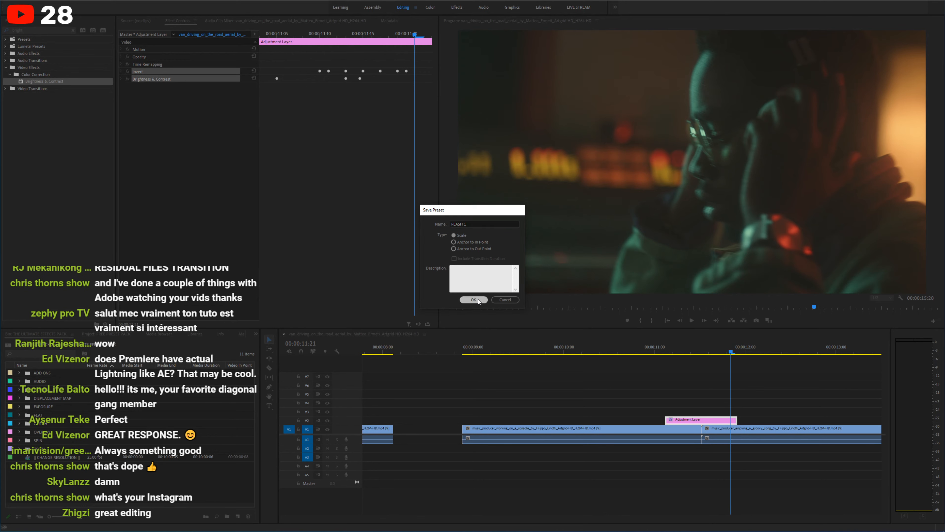
Step: Remove the Brightness & Contrast and Invert effects from the adjustment layer
left_click(152, 79)
key("Delete")
left_click(151, 73)
key("Delete")
left_click(784, 396)
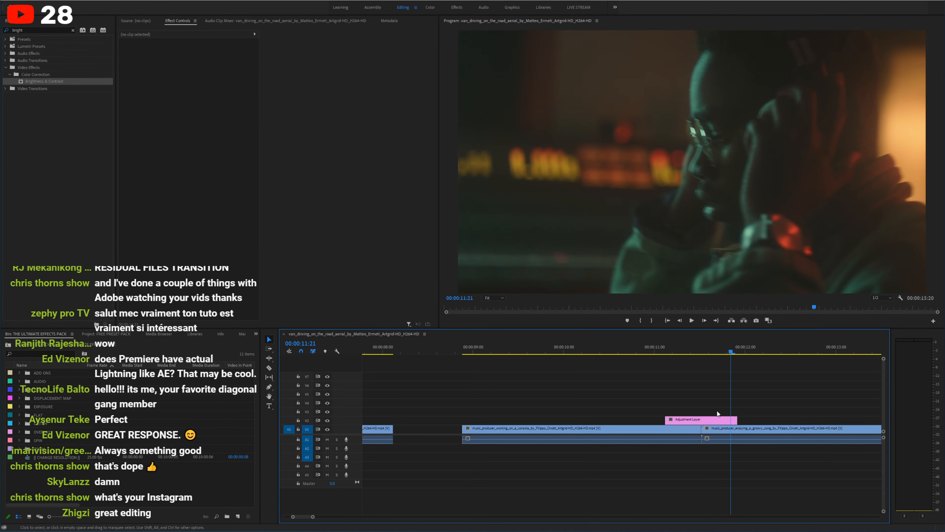
Step: Lengthen the adjustment layer around the cut so it runs from 10:18 to 12:08
left_click_drag(737, 419, 814, 419)
key("ctrl+z")
left_click_drag(700, 348, 705, 346)
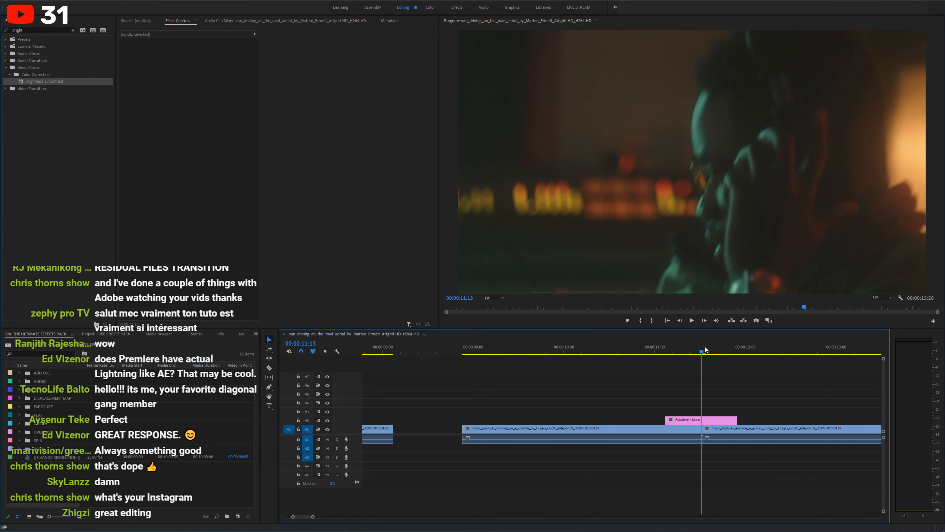
key("space")
left_click_drag(737, 419, 778, 418)
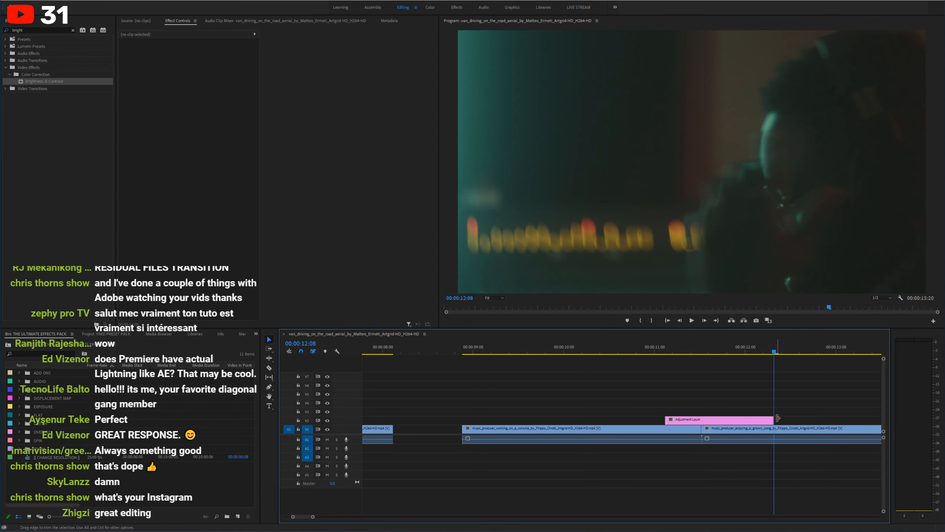
key("Up")
key("shift+Left")
key("shift+Left")
key("shift+Left")
key("shift+Left")
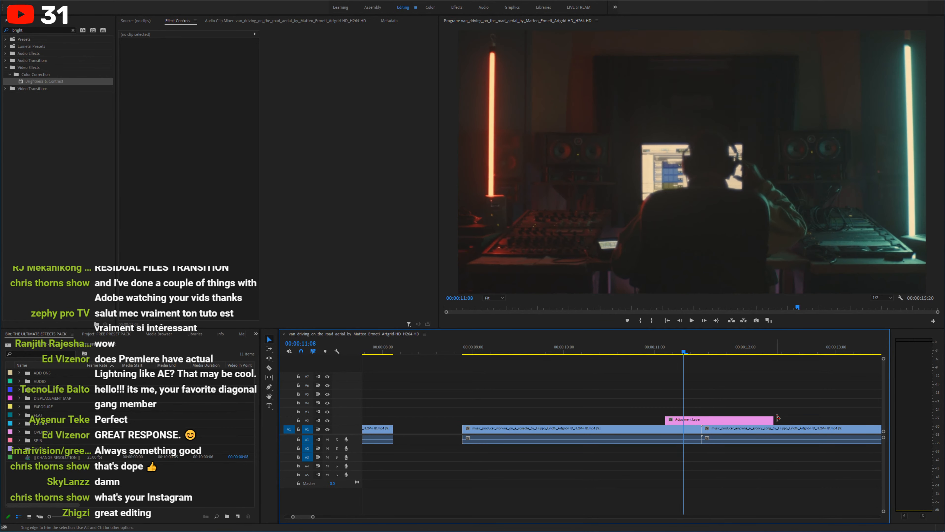
left_click_drag(664, 419, 629, 419)
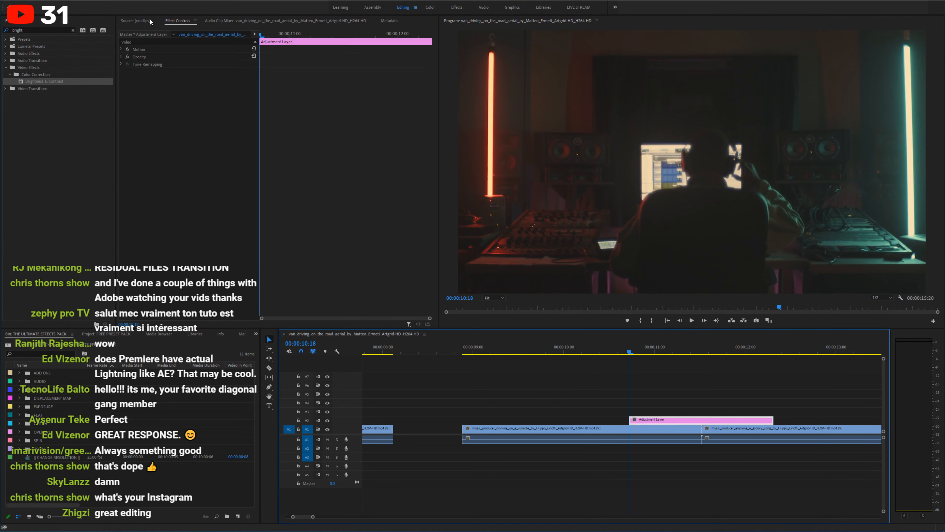
Step: Apply the saved FLASH 1 preset to the lengthened adjustment layer and play the transition in an enlarged preview
left_click(72, 30)
left_click(58, 38)
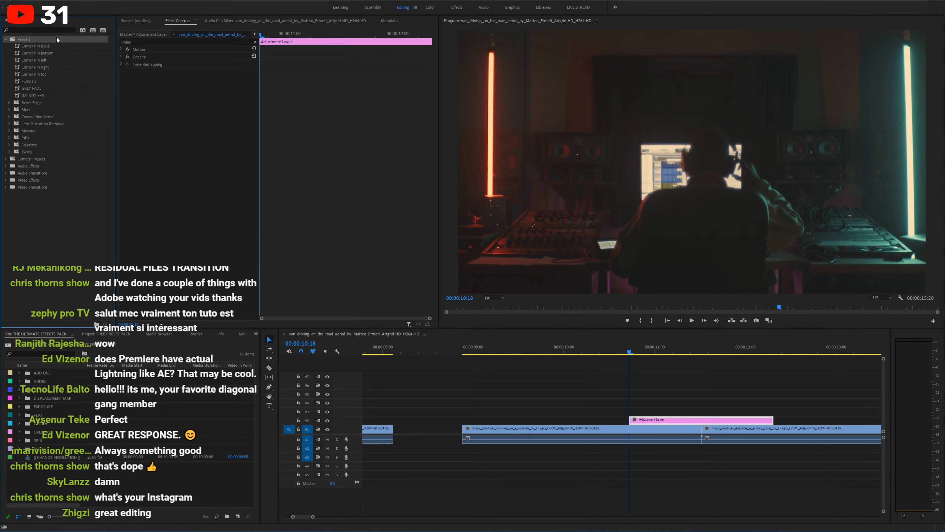
left_click_drag(44, 81, 658, 419)
key("space")
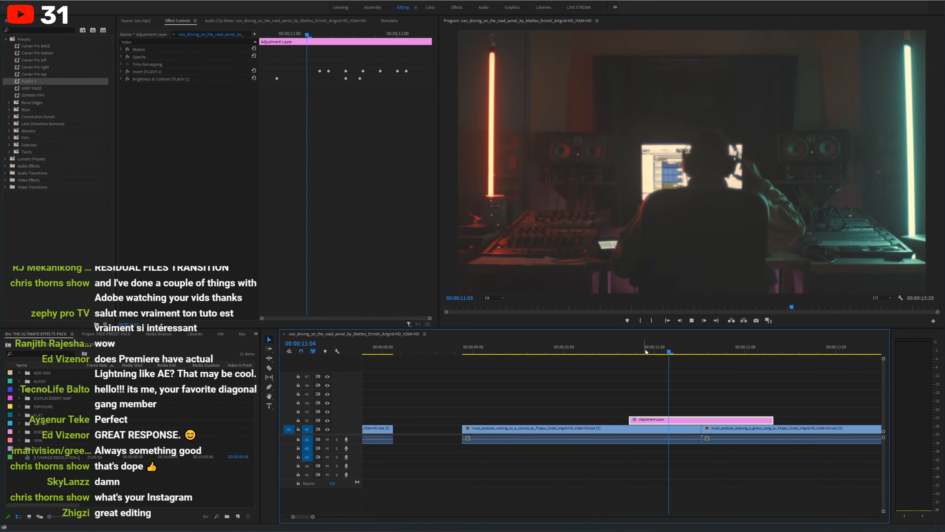
left_click(612, 350)
key("space")
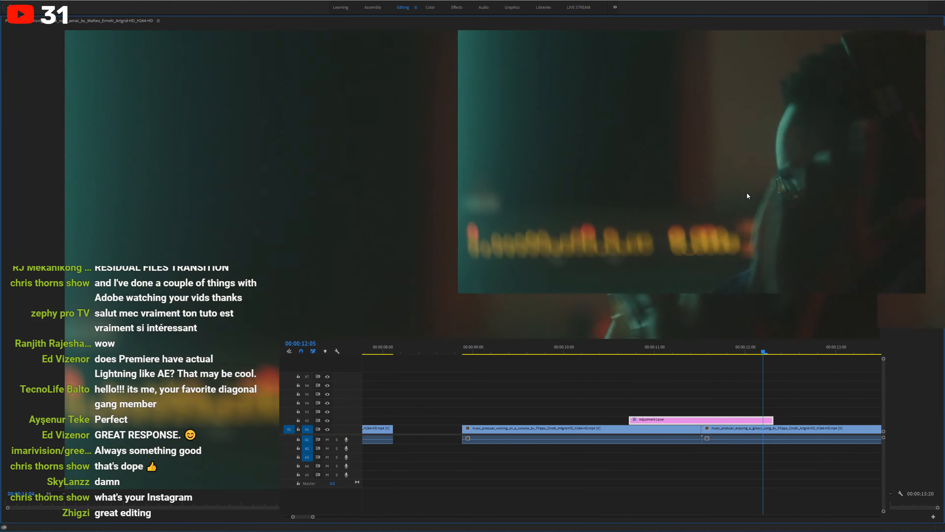
left_click(667, 291)
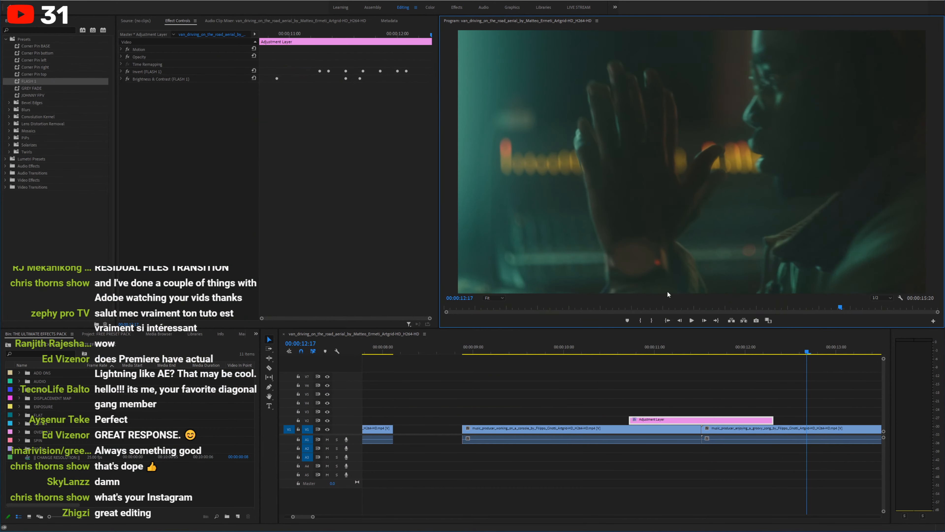
Step: Extend both ends of the adjustment layer above the cut so it runs from about 9:14 to 14:00
left_click(722, 403)
key("minus")
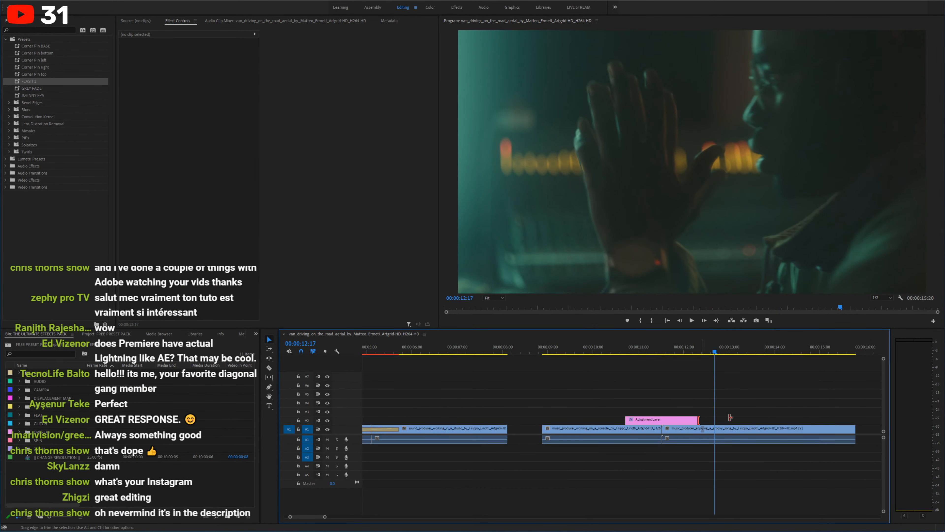
left_click_drag(698, 420, 774, 420)
left_click_drag(626, 419, 573, 417)
Step: Clear the existing Invert and Brightness & Contrast effects from the lengthened adjustment layer and apply the FLASH 1 preset again
left_click(159, 71)
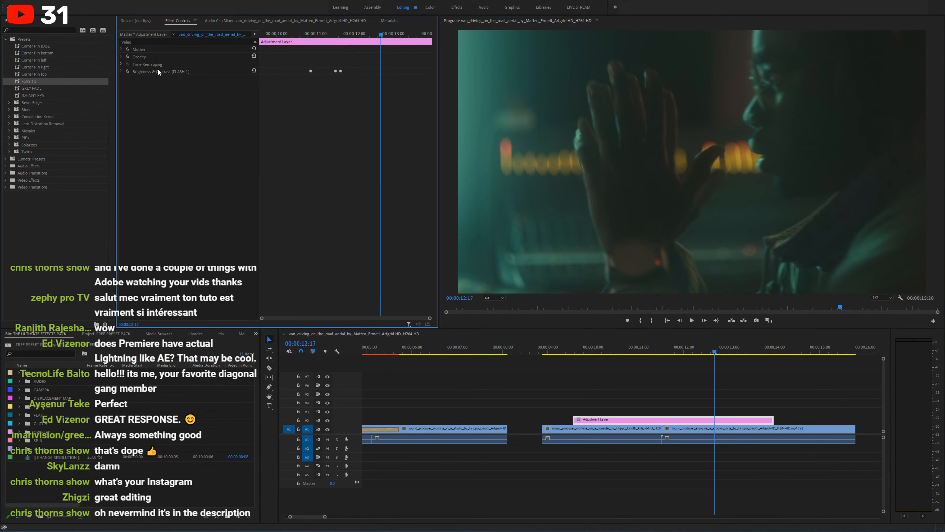
key("Delete")
left_click_drag(27, 80, 653, 419)
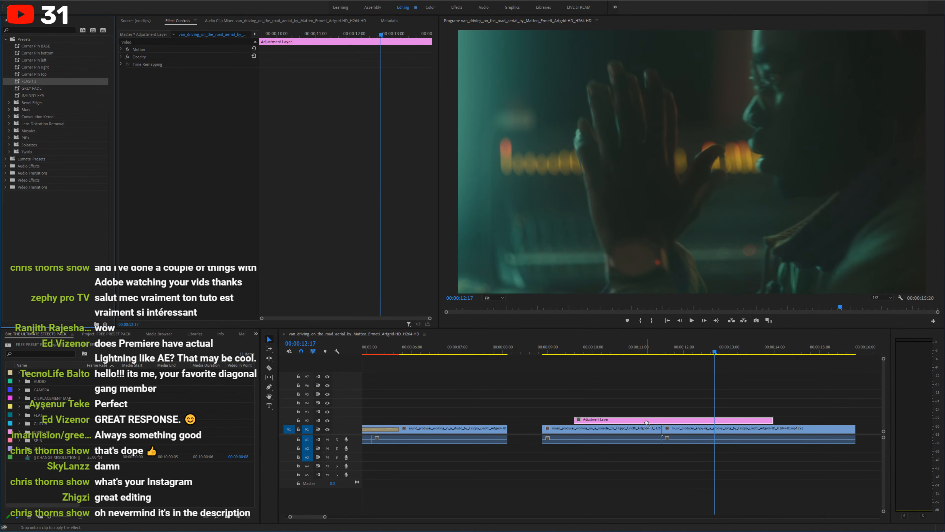
Step: Play the flash transition across the lengthened adjustment layer, starting near the layer's beginning
left_click(664, 351)
key("space")
left_click_drag(664, 351, 576, 350)
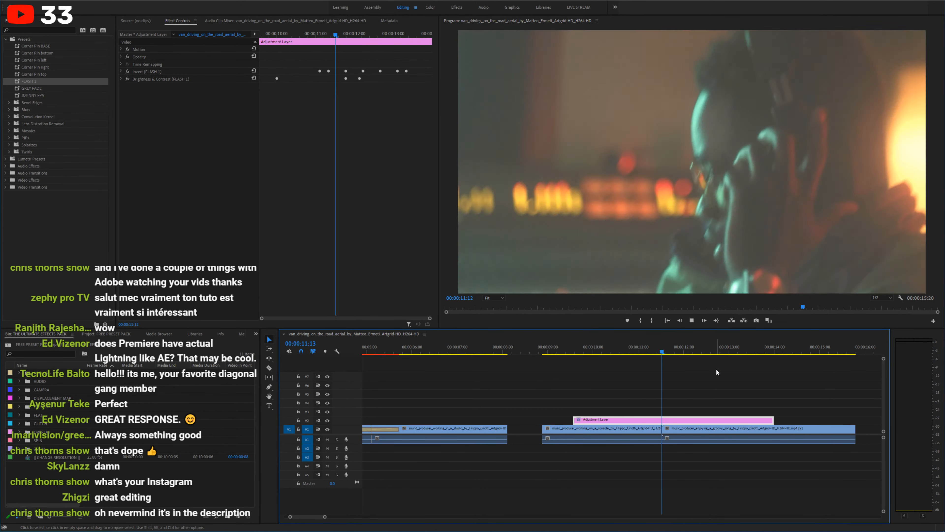
key("space")
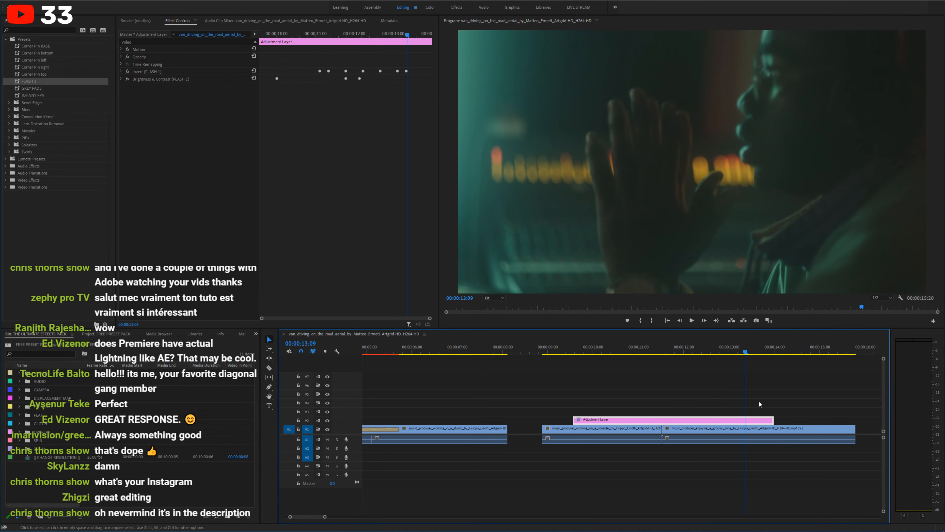
Step: Delete the adjustment layer from the sequence and save the project
key("Delete")
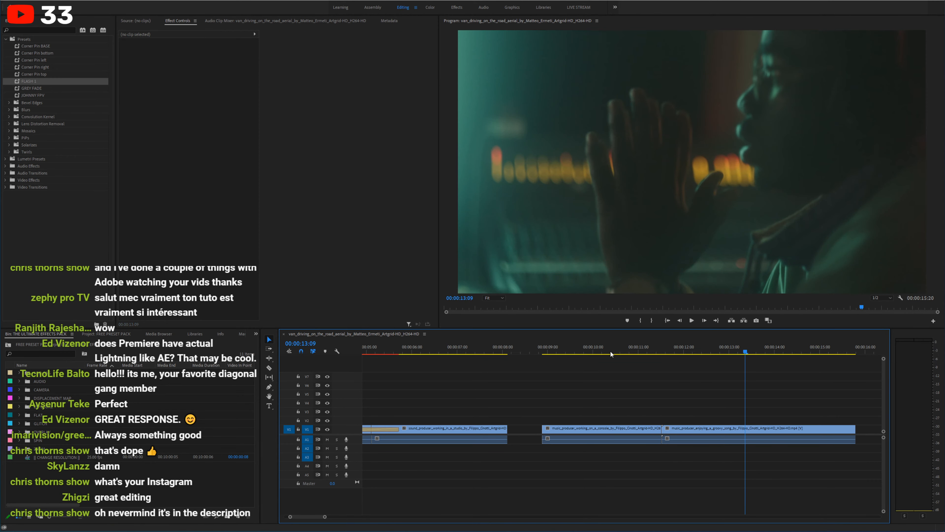
left_click(620, 351)
key("ctrl+s")
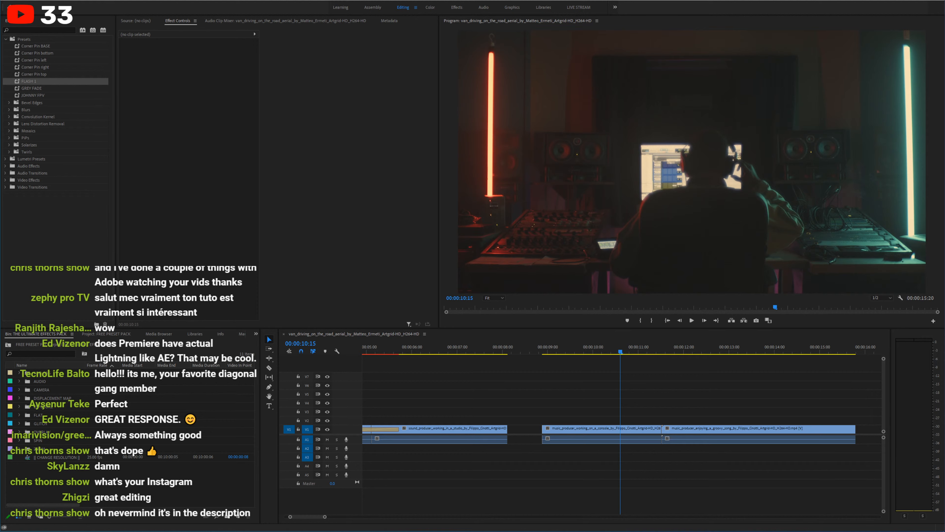
Step: Switch to the browser window with Instagram and zoom the page out to 80%
key("alt+Tab")
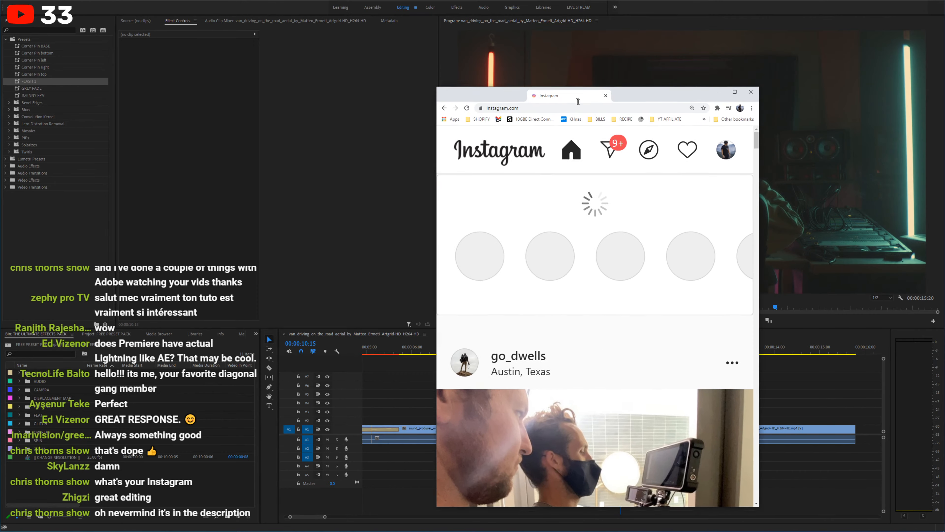
double_click(576, 80)
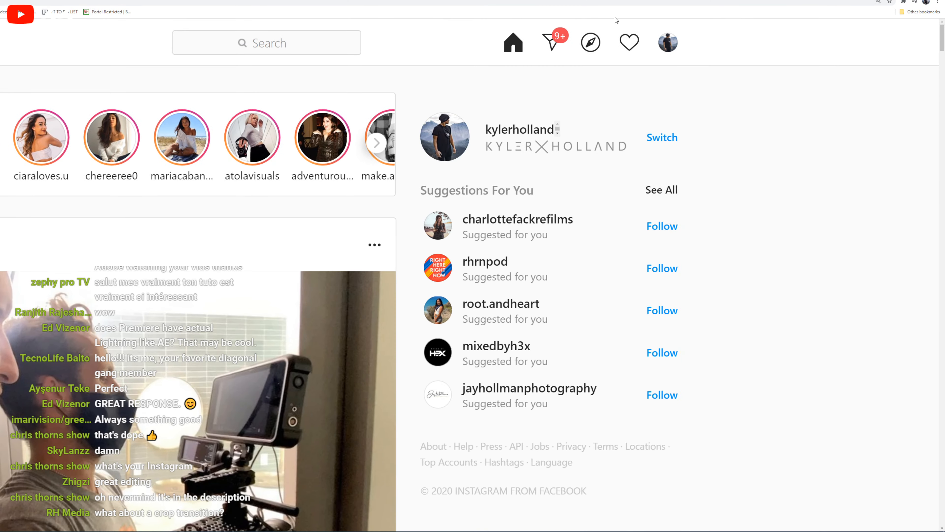
double_click(585, 1)
scroll(574, 163, "down", 7)
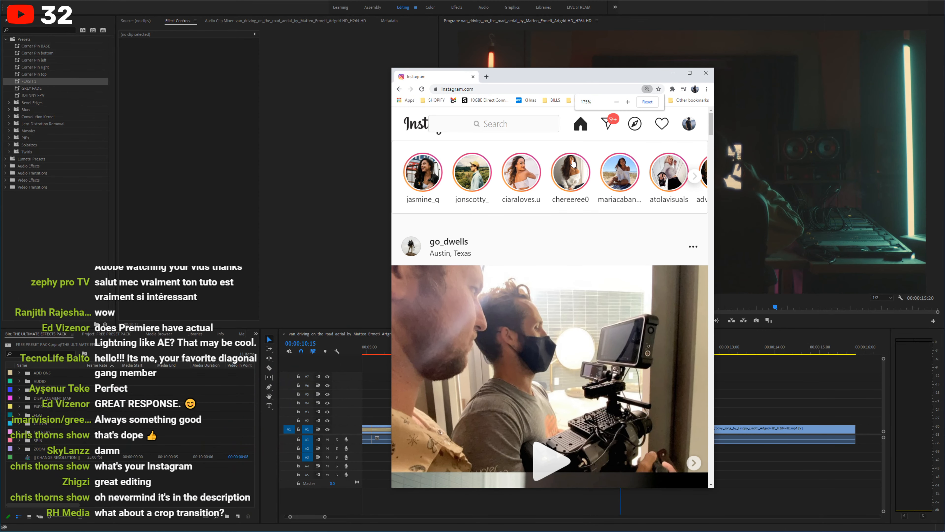
scroll(573, 163, "down", 1)
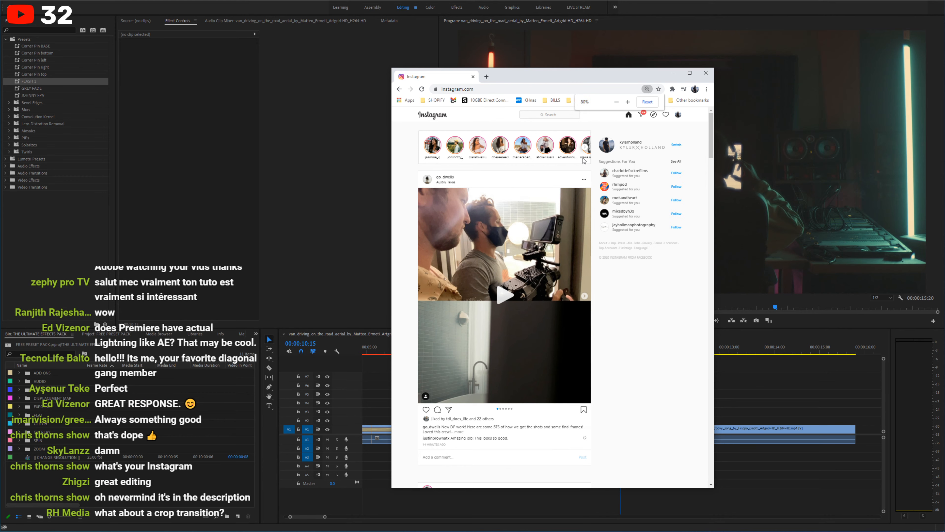
Step: Open the signed-in account's own Instagram profile in a widened window, highlight its username and close the browser
left_click(678, 114)
left_click(653, 129)
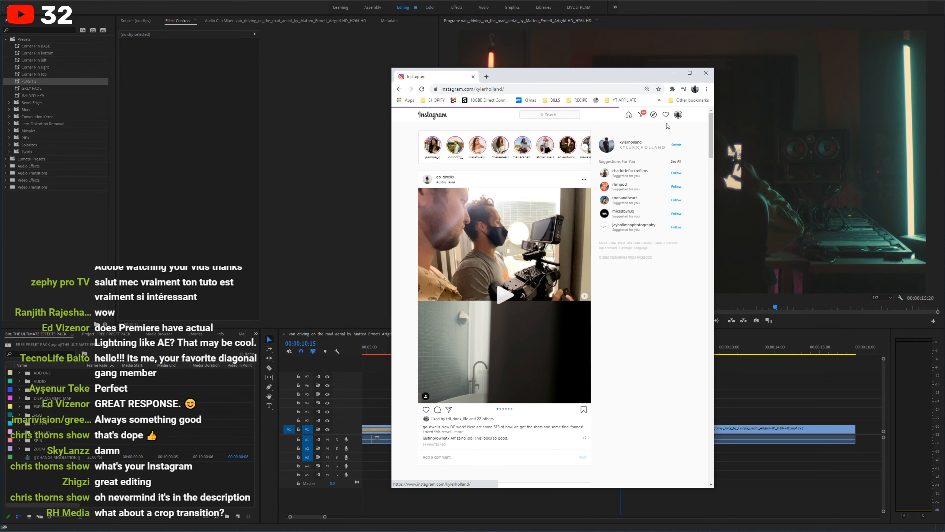
left_click_drag(714, 160, 860, 155)
left_click_drag(631, 78, 541, 64)
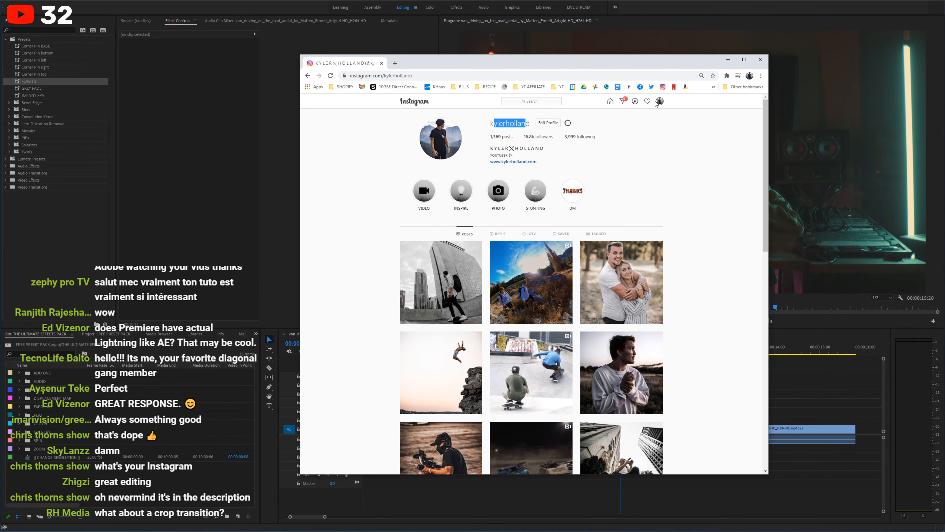
left_click(761, 60)
Step: Return to the Premiere Pro sequence, move the playhead to 10:00 and save the project
left_click(592, 352)
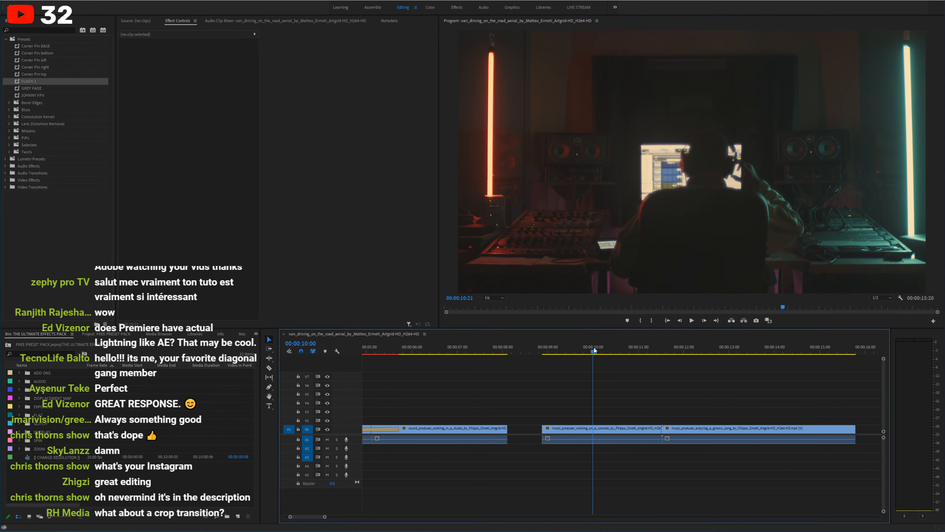
key("ctrl+s")
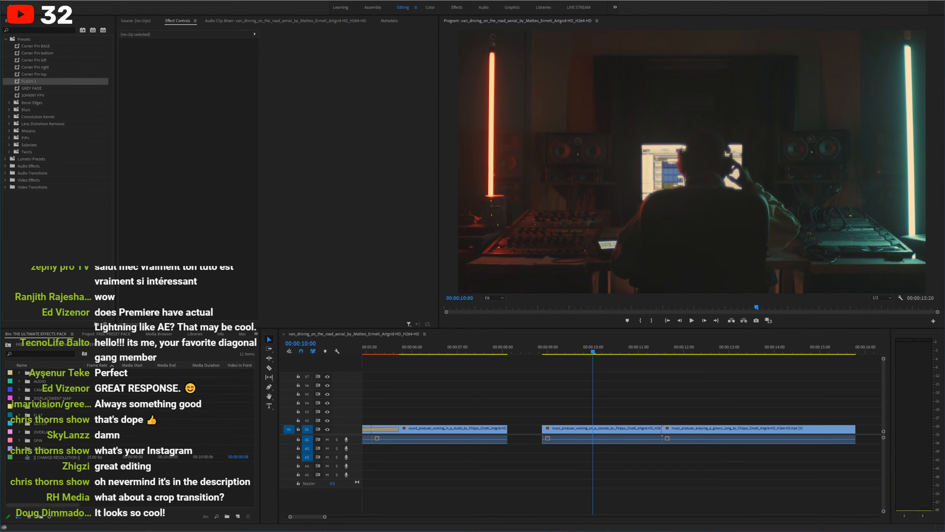
left_click(567, 397)
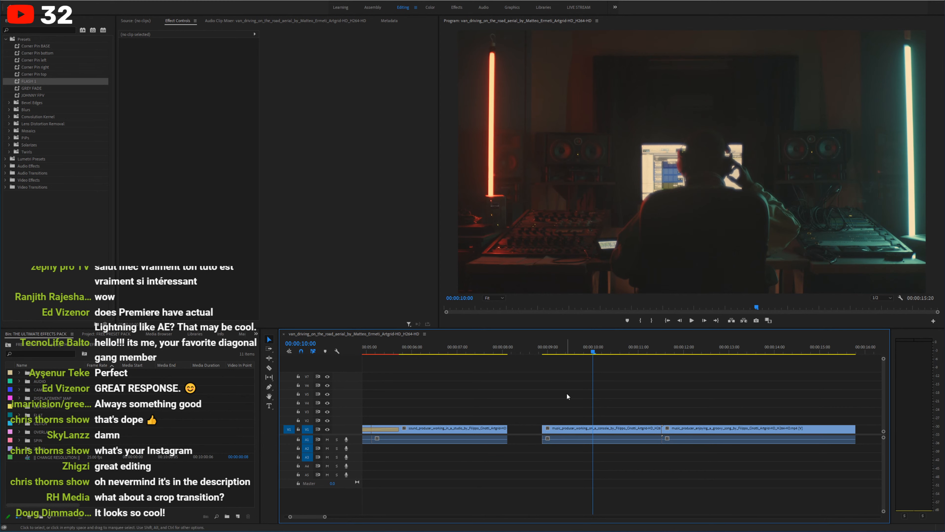
Step: Unlink the two music producer clips around the cut and delete their audio
left_click_drag(602, 351, 631, 351)
left_click(643, 349)
key("equal")
key("equal")
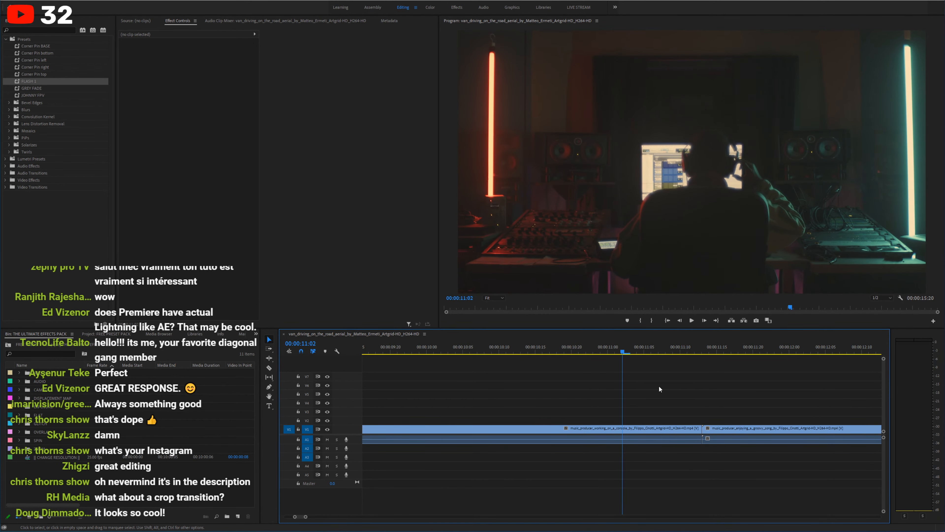
left_click(683, 432)
left_click(711, 432, "shift")
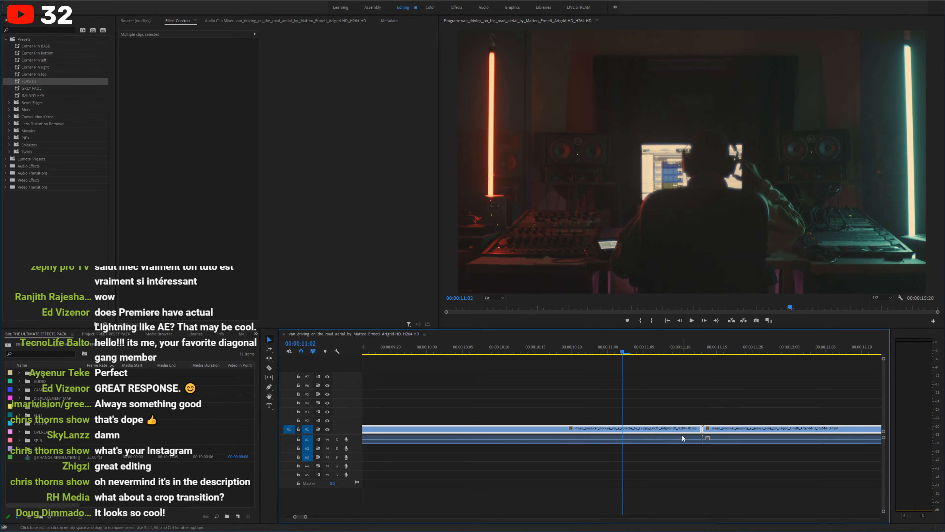
Step: Enlarge the timeline tracks and move the console clip before the cut up to Video 2
left_click(681, 431)
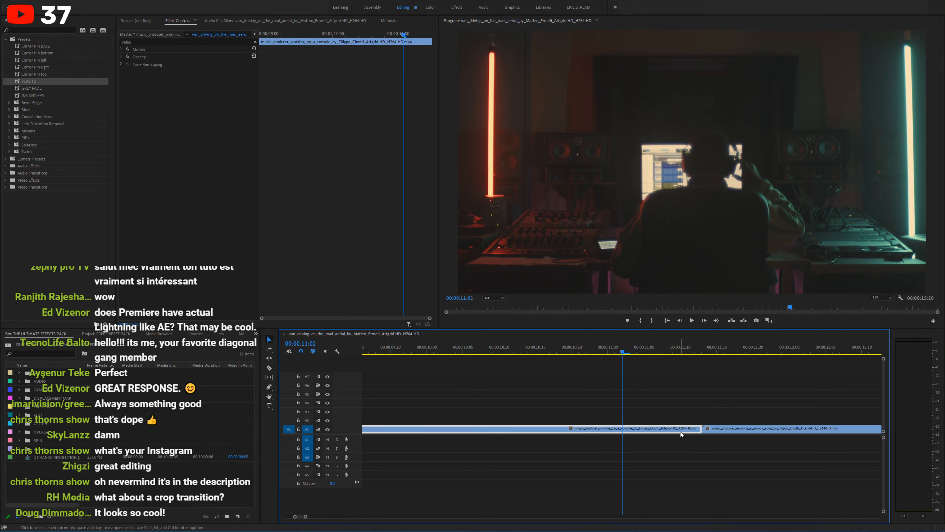
key("shift+equal")
key("alt+Up")
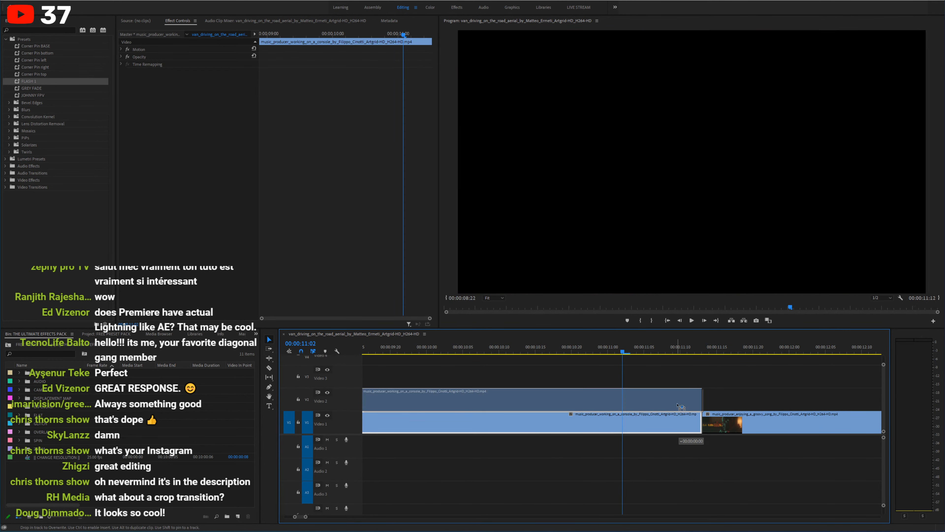
Step: Shift the groovy song clip on Video 1 ten frames earlier so it starts at 11:03 beneath the console clip
left_click(728, 426)
left_click(688, 344)
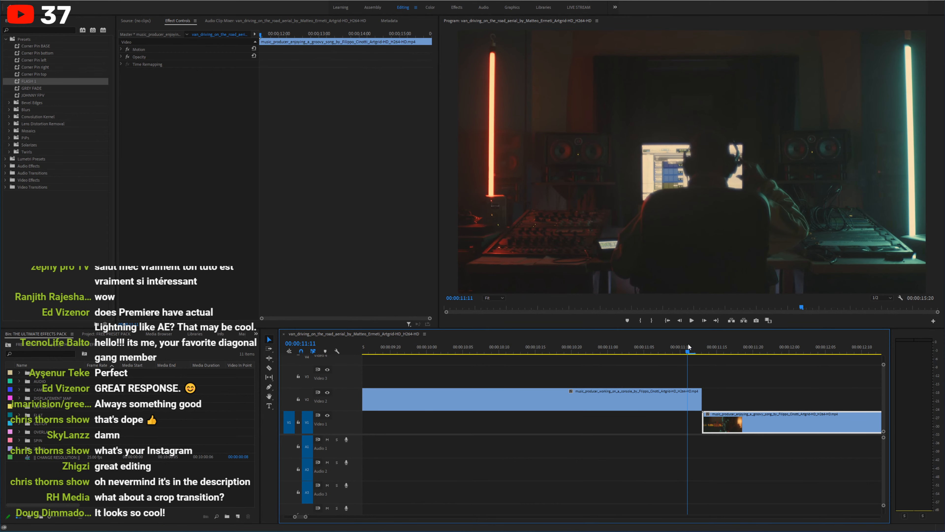
key("Up")
key("Down")
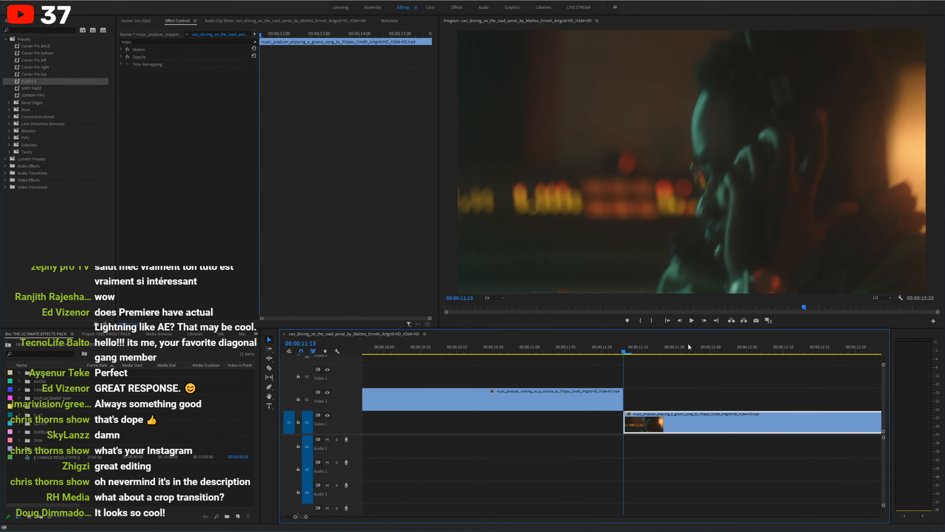
key("shift+Left")
key("shift+Left")
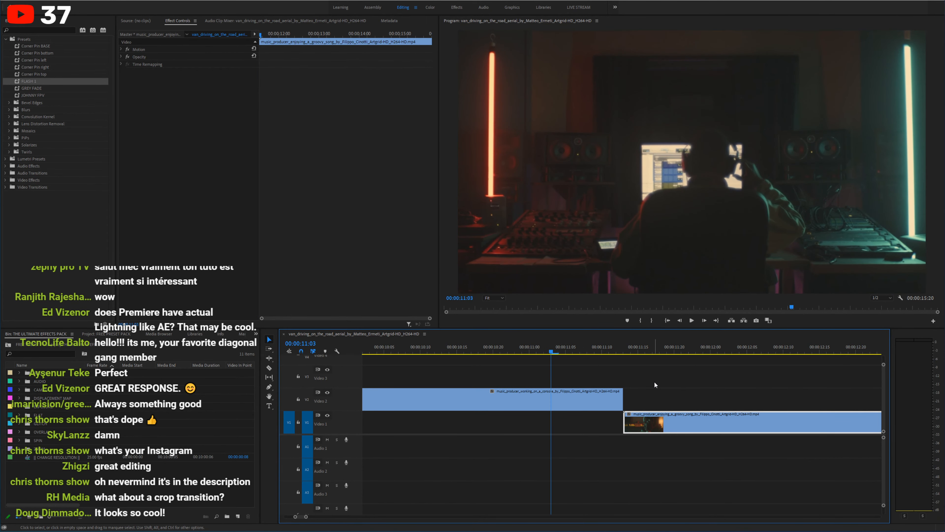
left_click_drag(645, 420, 572, 421)
Step: Split the console clip at 11:03 and move its earlier part down to Video 1, leaving the overlap on Video 2
left_click(575, 405)
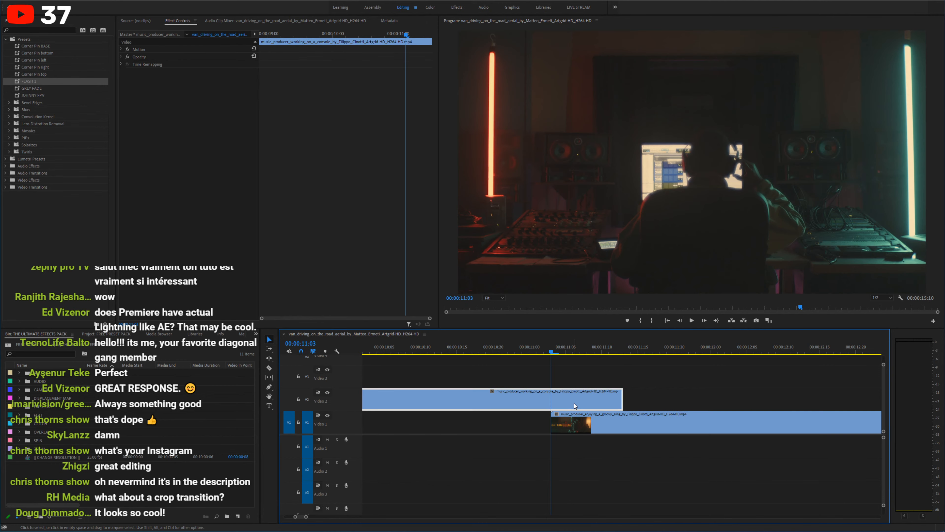
mouse_move(565, 356)
left_mouse_down()
mouse_move(521, 348)
mouse_move(602, 348)
mouse_move(577, 352)
left_mouse_up()
key("Up")
left_click(555, 399)
key("v")
left_click_drag(522, 402, 525, 413)
Step: Find the Crop effect and apply it to the short overlapping console clip on Video 2
left_click(554, 396)
mouse_move(590, 355)
left_mouse_down()
mouse_move(603, 349)
mouse_move(587, 350)
left_mouse_up()
left_click(41, 30)
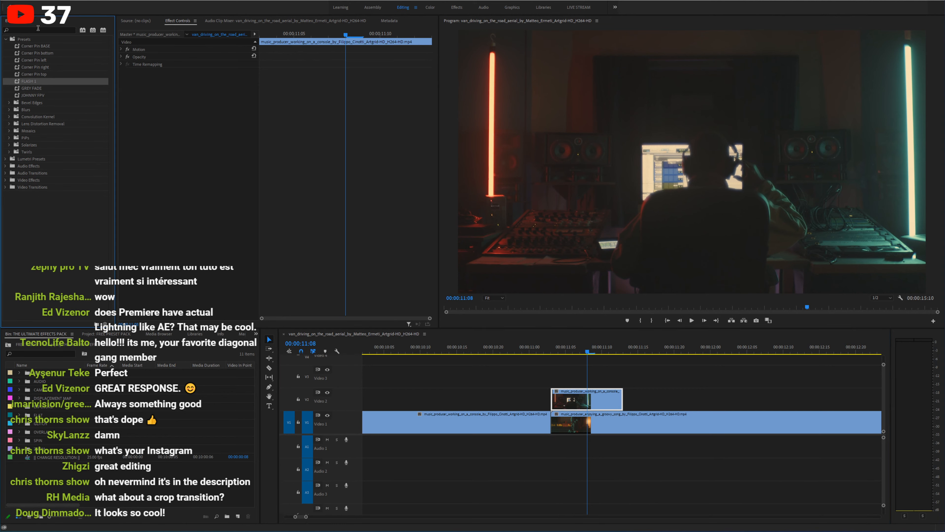
type("crop")
left_click_drag(29, 81, 576, 397)
Step: Set the Crop effect's Top value to about 55% on the overlapping clip with the playhead at 11:07
left_click(559, 350)
left_click_drag(558, 349, 581, 351)
left_click_drag(190, 94, 223, 94)
Step: Duplicate the Crop effect on the overlapping clip and try different Top and Bottom values on the copy
left_click(150, 70)
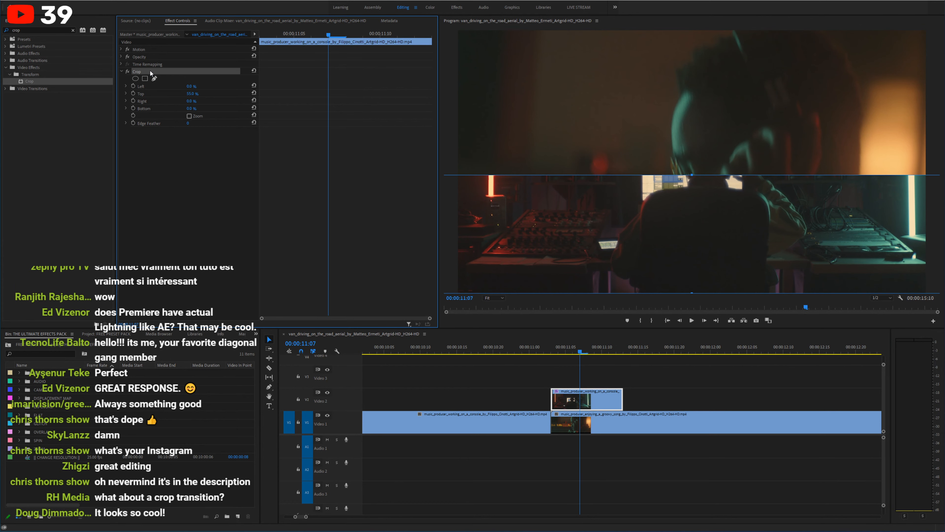
key("ctrl+c")
key("ctrl+v")
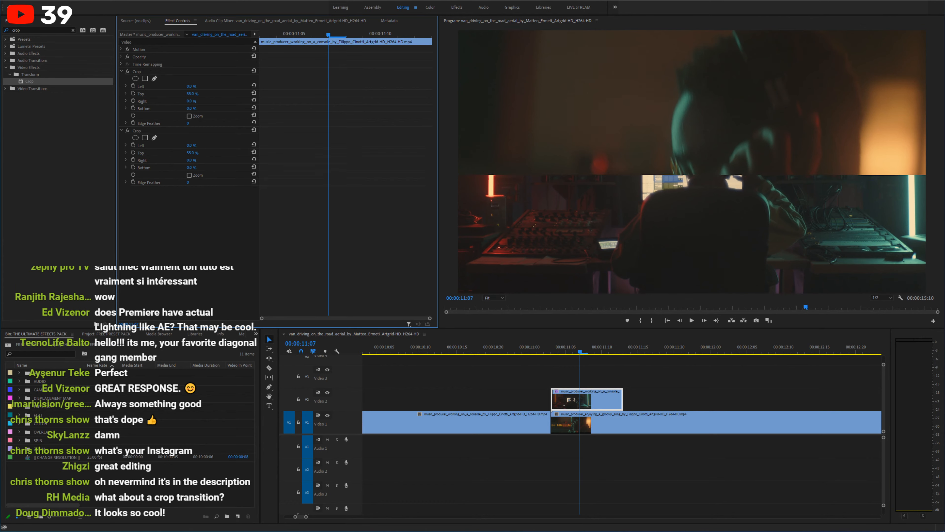
mouse_move(191, 153)
left_mouse_down()
mouse_move(210, 153)
mouse_move(168, 153)
mouse_move(217, 146)
mouse_move(191, 145)
mouse_move(231, 161)
mouse_move(194, 161)
mouse_move(221, 168)
mouse_move(196, 168)
left_mouse_up()
key("ctrl+z")
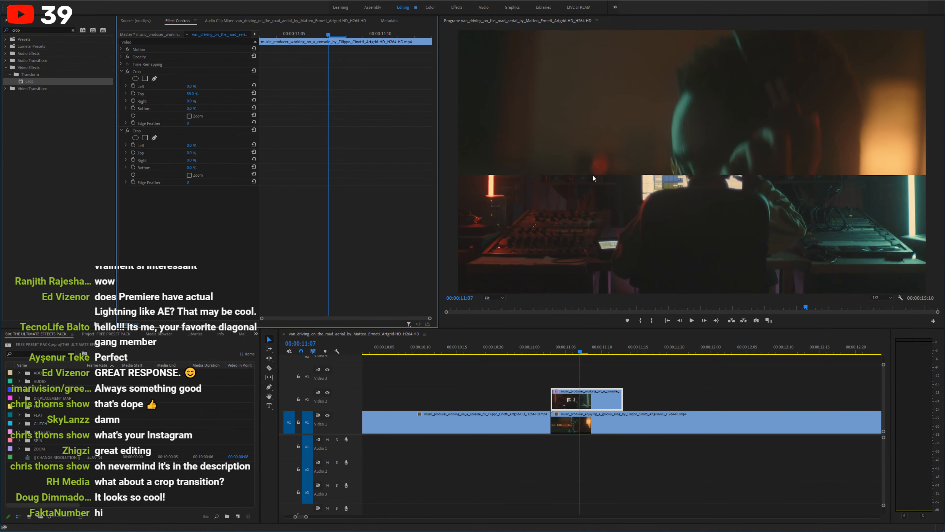
Step: Toggle the first Crop effect's Zoom option to compare the cropped and zoomed images
left_click(192, 117)
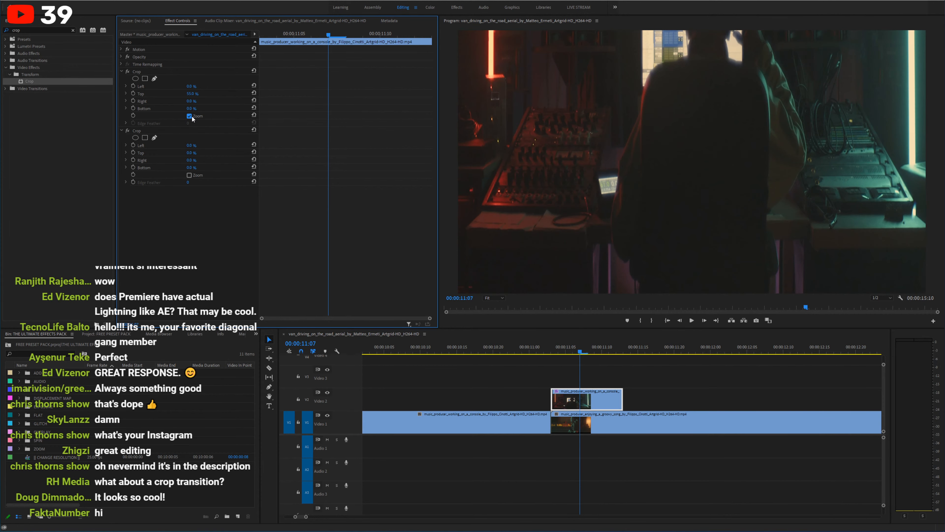
left_click(192, 117)
left_click(192, 117)
Step: Reset the first Crop effect's Top value to 0%, delete the duplicate Crop effect and turn Zoom off
mouse_move(194, 94)
left_mouse_down()
mouse_move(179, 94)
mouse_move(211, 94)
mouse_move(173, 94)
mouse_move(216, 86)
mouse_move(189, 85)
left_mouse_up()
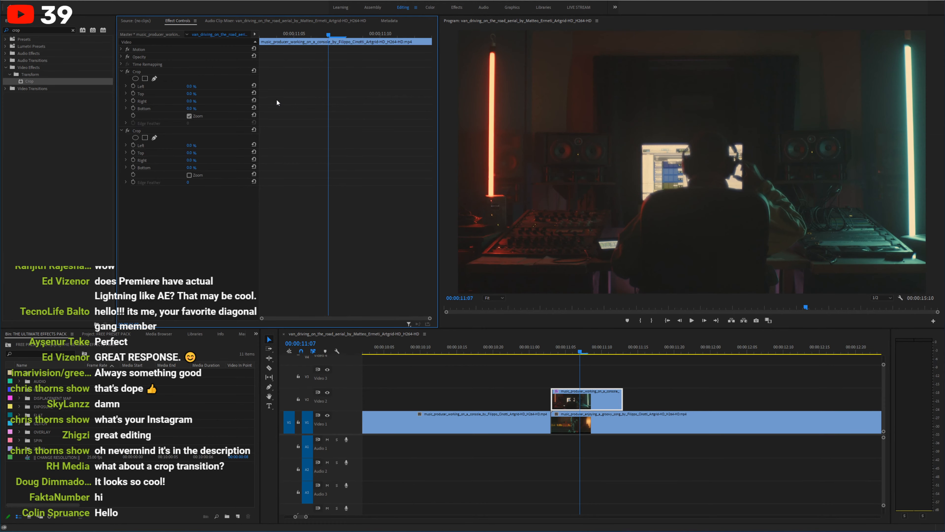
left_click(219, 131)
key("Delete")
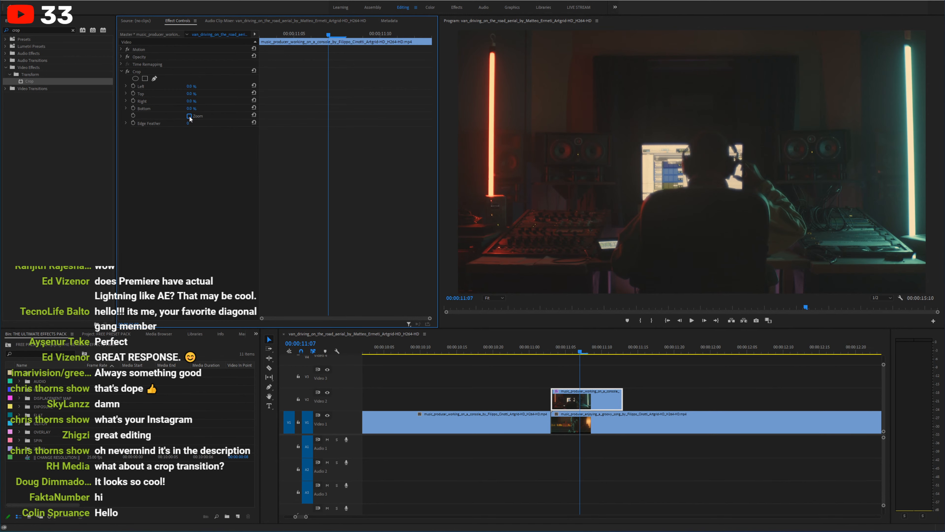
Step: Keyframe the Crop effect's Left value from 0% at 11:04 to about 80% at 11:11, with intermediate keyframes at 11:07 and 11:09
left_click(277, 35)
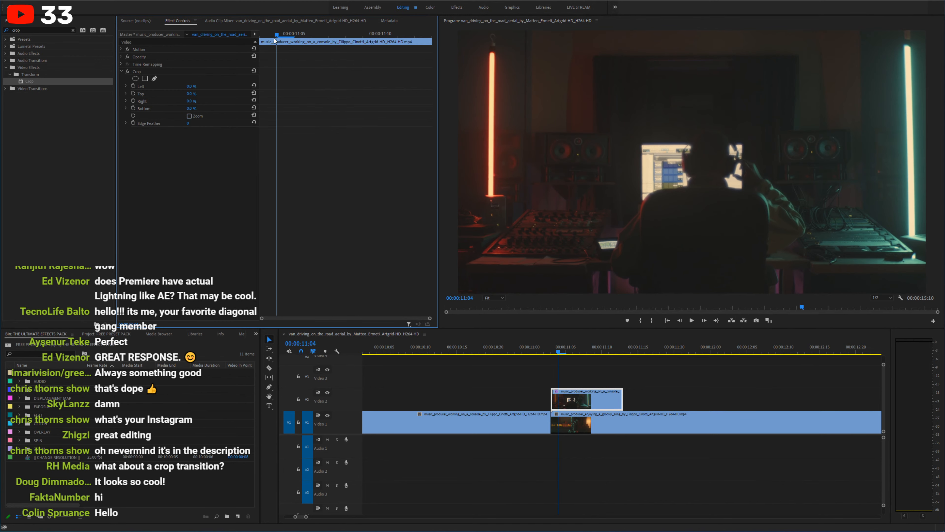
left_click(133, 86)
left_click(329, 34)
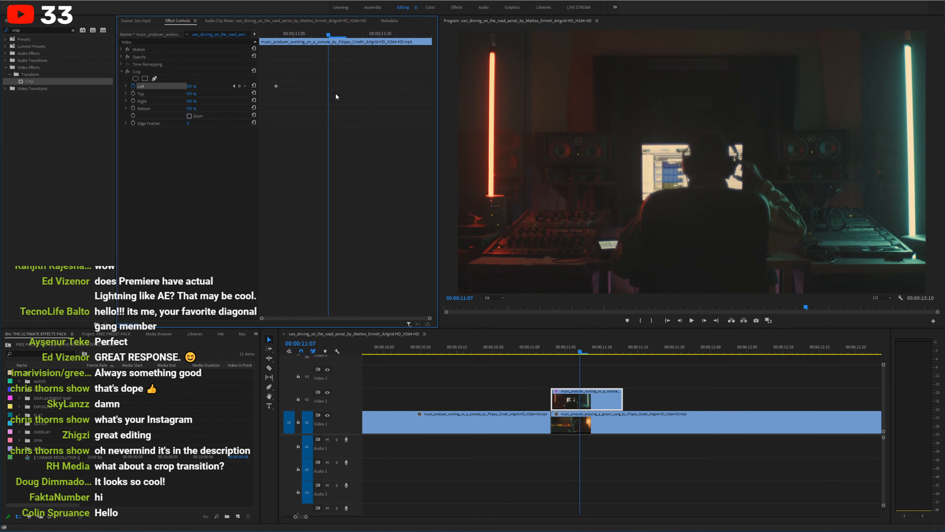
left_click_drag(191, 86, 210, 86)
left_click(360, 35)
left_click(400, 34)
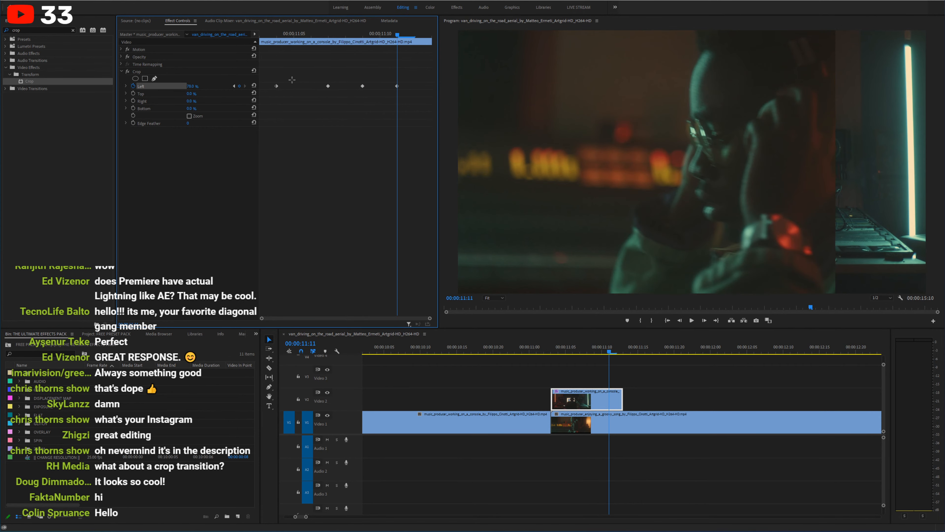
Step: Set all four Crop Left keyframes on the overlapping clip to Hold interpolation
left_click_drag(270, 75, 403, 96)
right_click(276, 84)
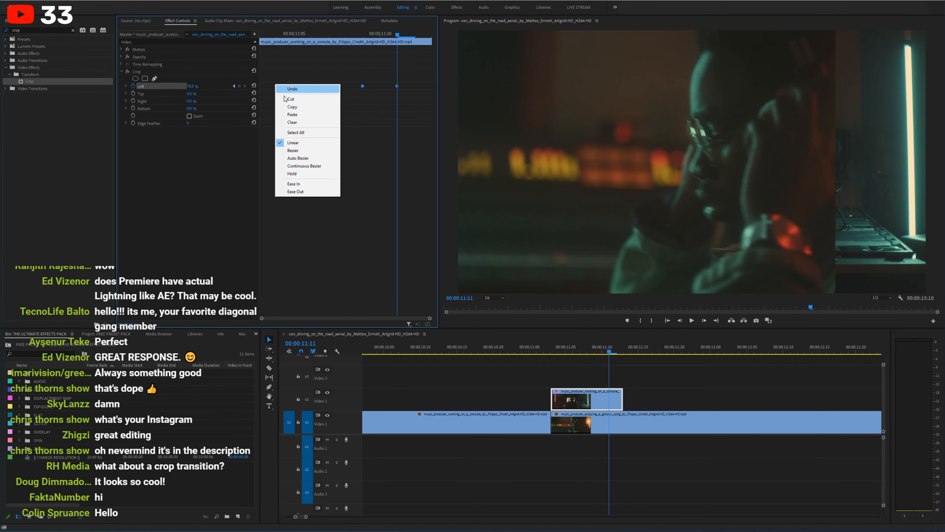
left_click(302, 177)
Step: Play the stepped crop transition several times, including enlarged, to check how the crop jumps look
key("space")
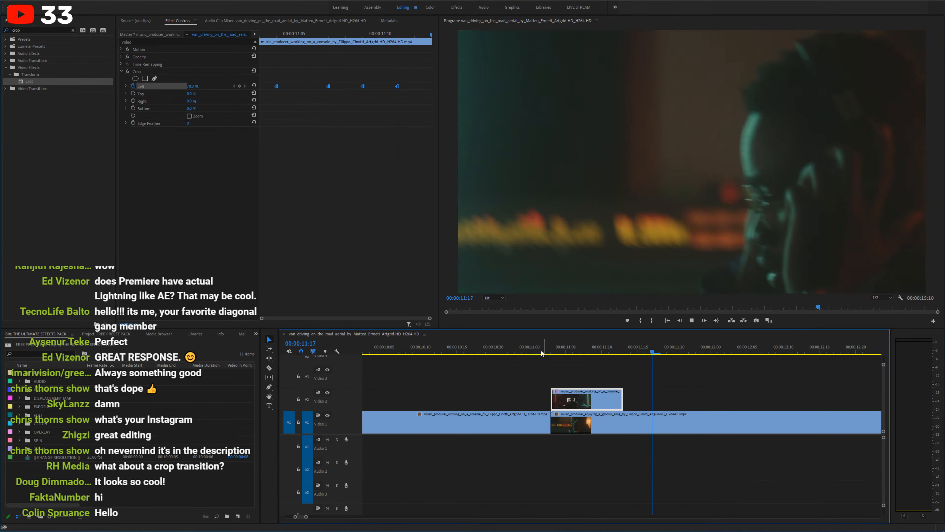
key("grave")
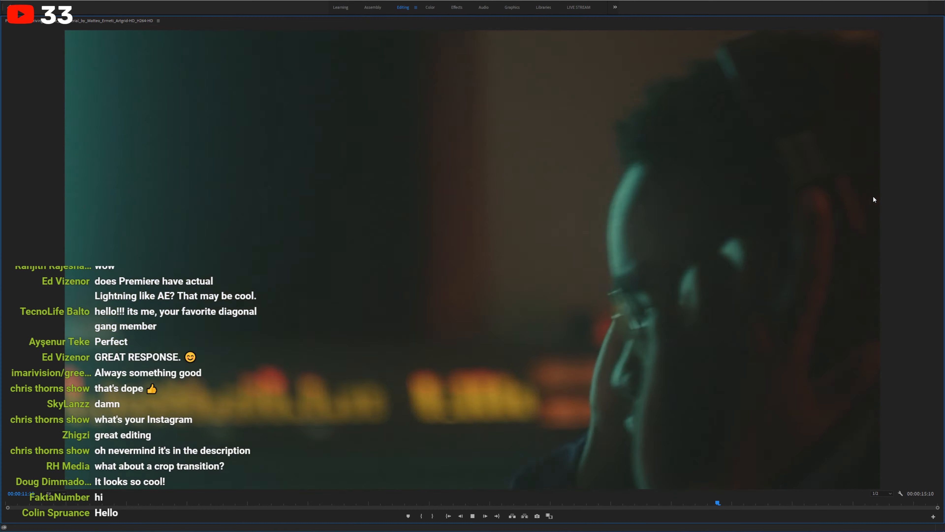
key("grave")
left_click(517, 348)
key("space")
key("grave")
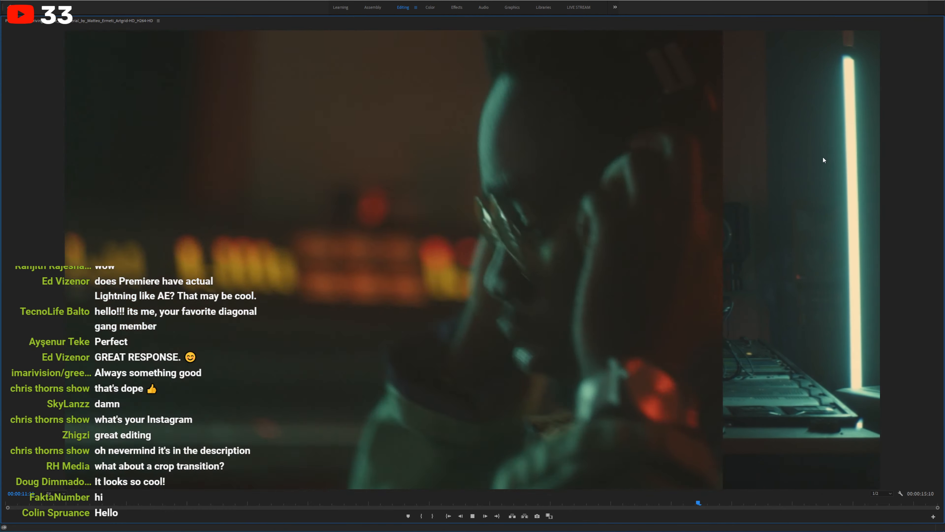
key("grave")
key("space")
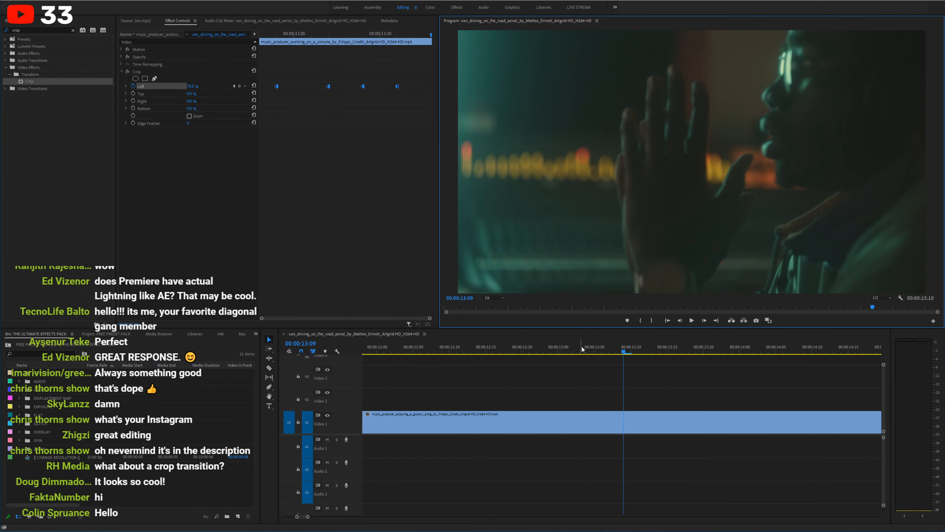
left_click(513, 372)
key("j")
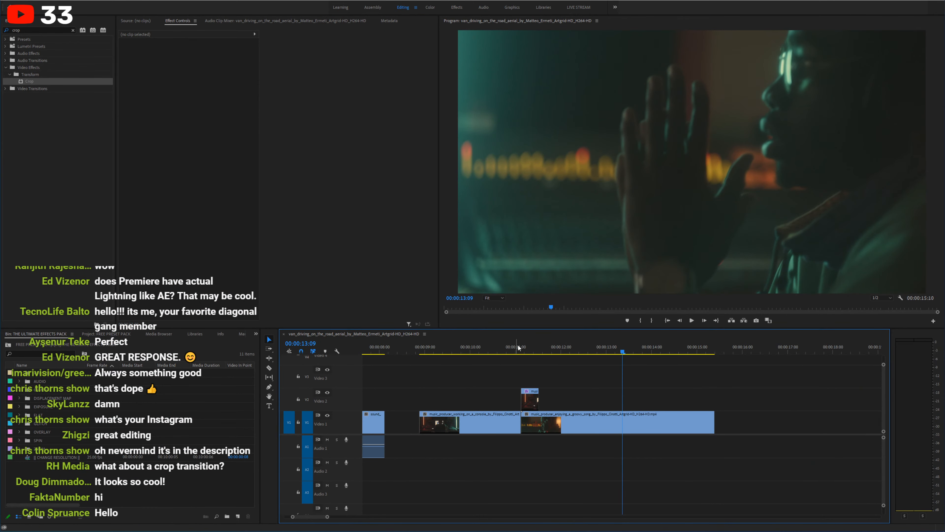
key("space")
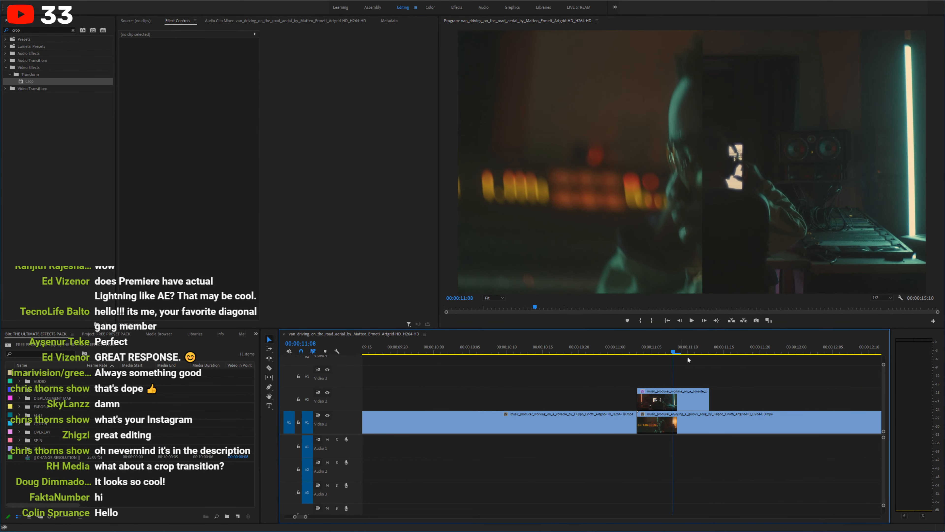
Step: Duplicate the keyframed Crop effect on the overlapping clip and delete all but the first of the copy's Left keyframes
left_click(625, 401)
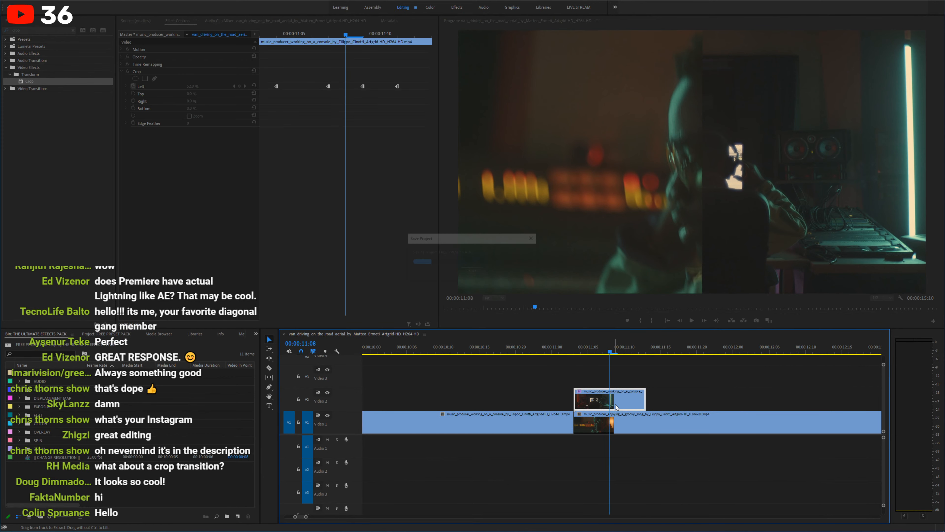
scroll(607, 370, "down", 3)
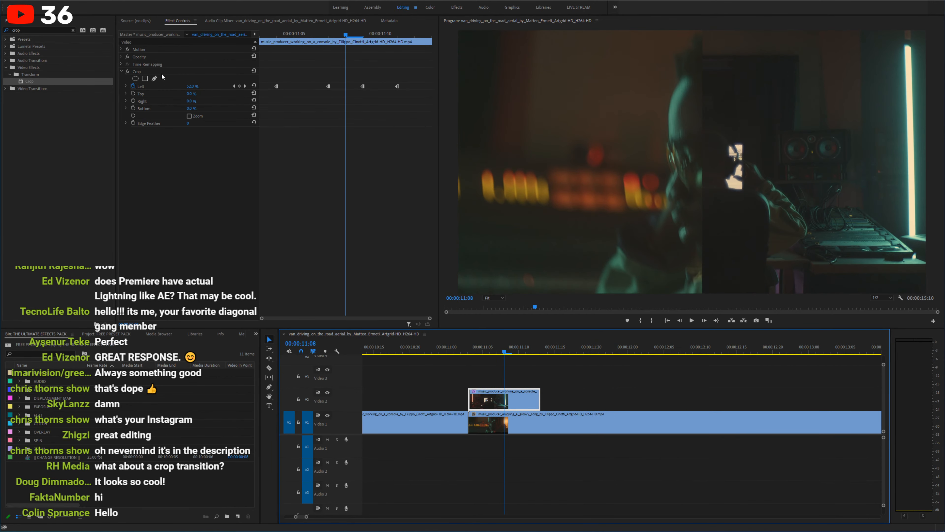
left_click(279, 115)
key("ctrl+v")
left_click_drag(507, 352, 497, 351)
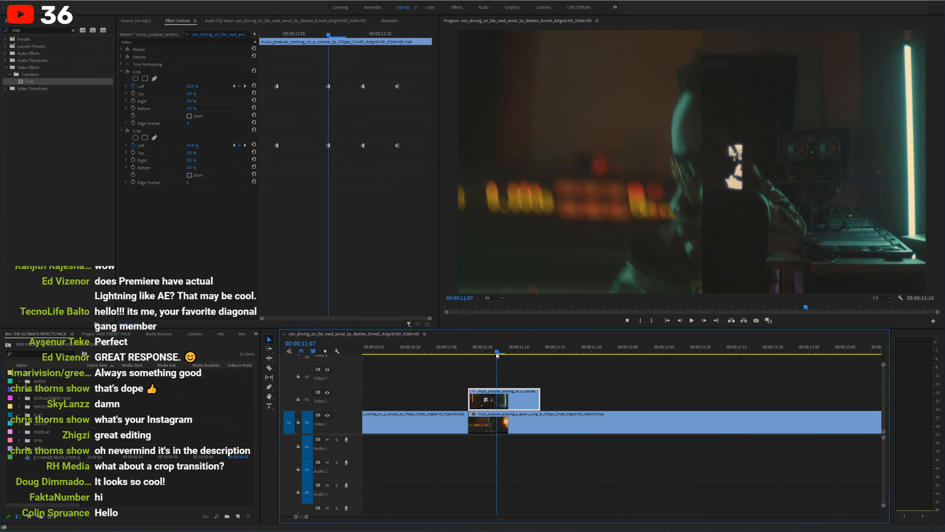
left_click_drag(417, 160, 273, 131)
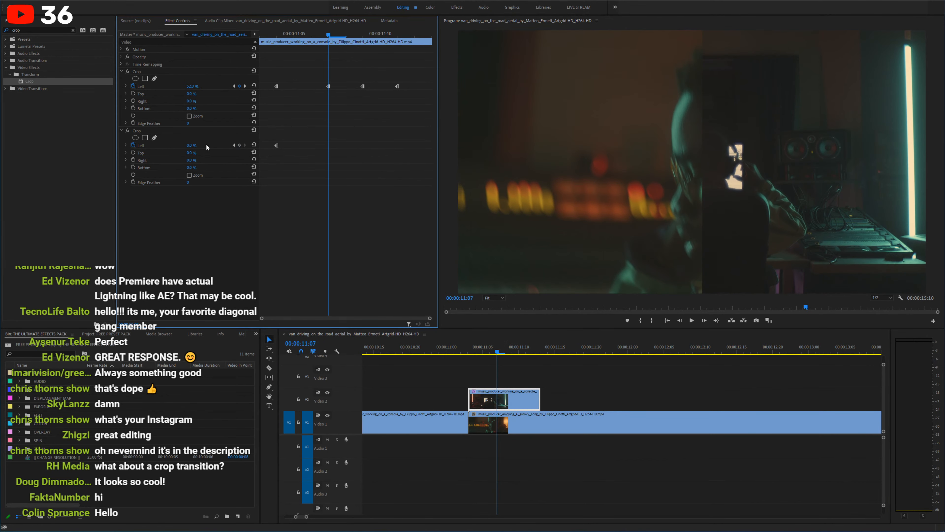
Step: Clear the Crop copy's Left animation, test its Top value and delete the duplicate effect
left_click(134, 145)
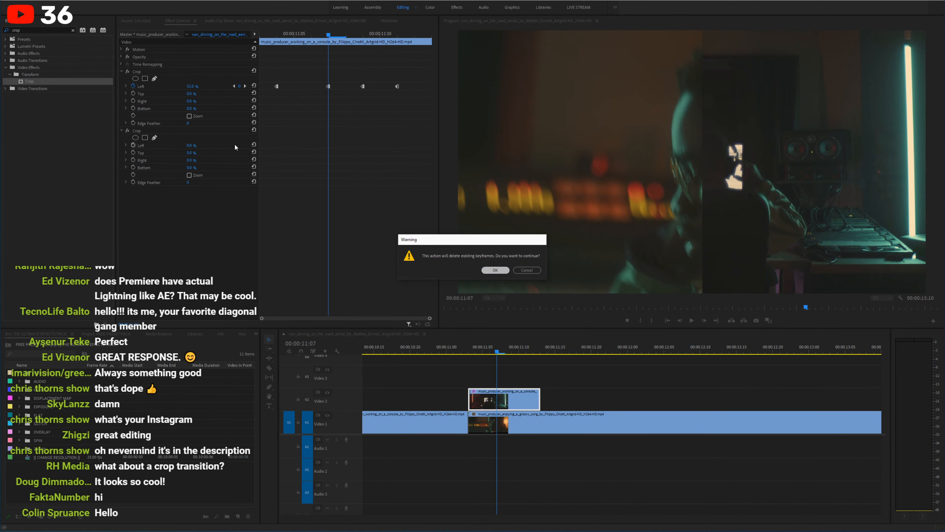
key("Return")
mouse_move(191, 152)
left_mouse_down()
mouse_move(217, 153)
mouse_move(205, 153)
left_mouse_up()
key("ctrl+z")
left_click(148, 131)
key("Delete")
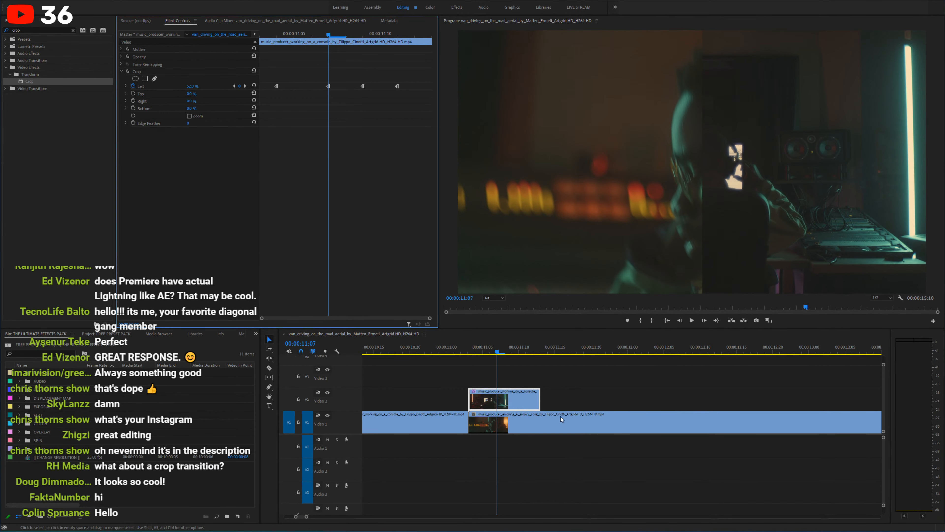
Step: Place an adjustment layer on V3 above the overlapping clip and cut it to the clip's length
left_click(516, 403)
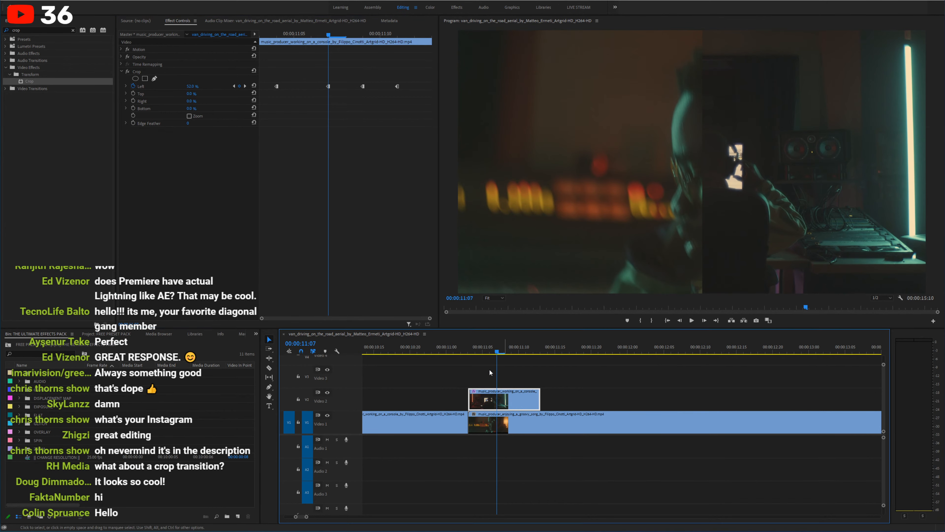
key("shift+1")
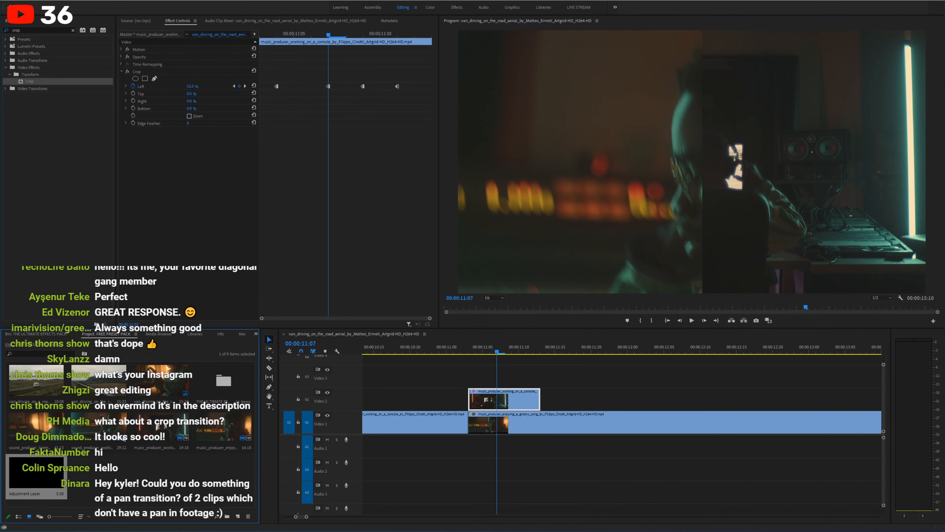
left_click_drag(79, 470, 475, 380)
key("c")
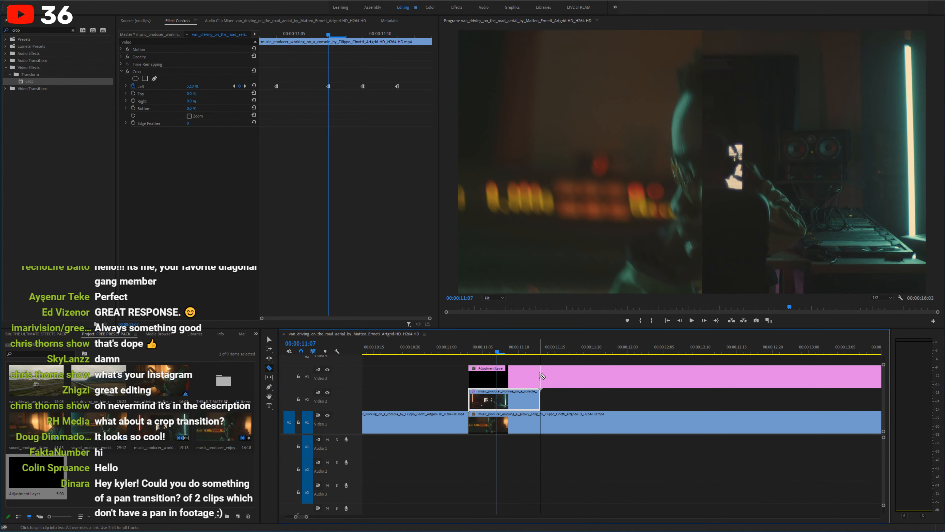
left_click(541, 378)
key("v")
left_click(563, 380)
key("Delete")
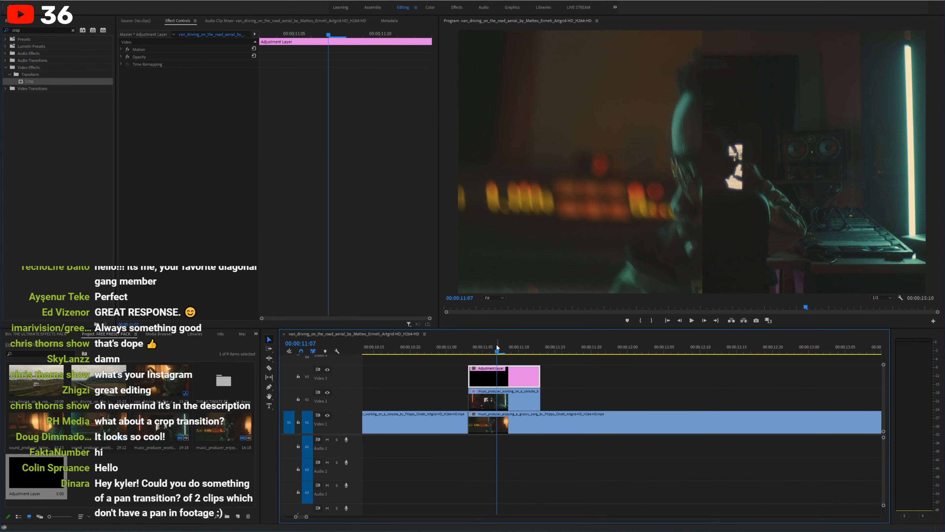
Step: Copy the keyframed Crop effect from the overlapping clip onto the adjustment layer, then delete the layer
left_click(501, 346)
left_click(508, 391)
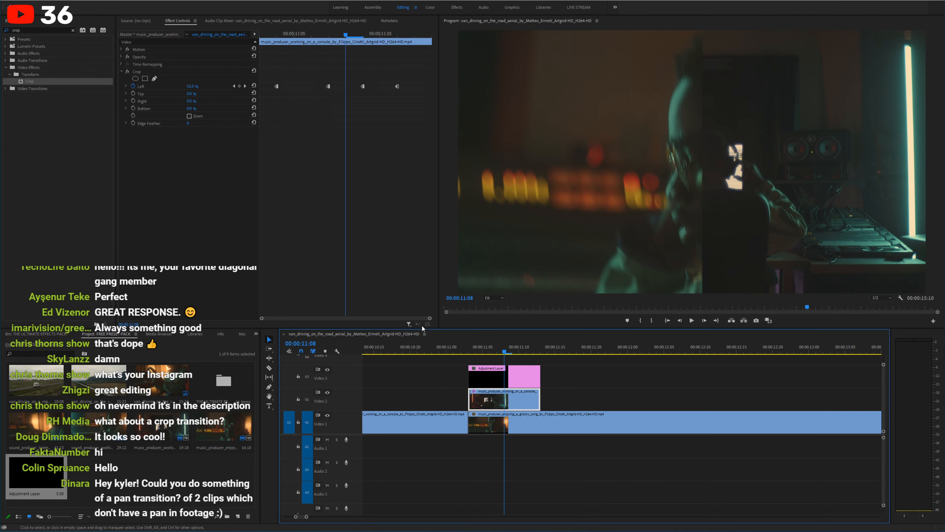
left_click(143, 73)
left_click(487, 377)
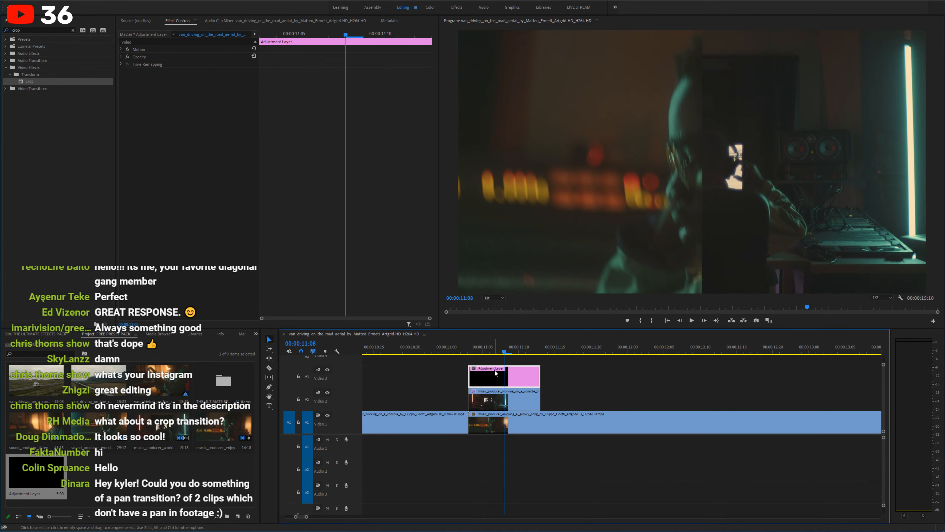
left_click(143, 72)
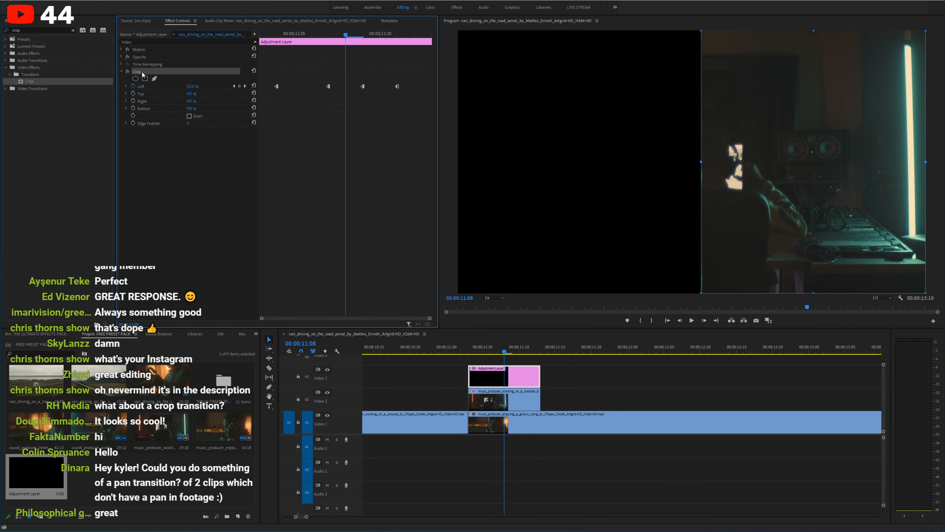
key("Delete")
Step: Nest the overlapping V2 clip under the default name and apply a new Crop effect to the nested sequence
mouse_move(488, 352)
left_mouse_down()
mouse_move(467, 355)
mouse_move(484, 357)
left_mouse_up()
left_click(499, 401)
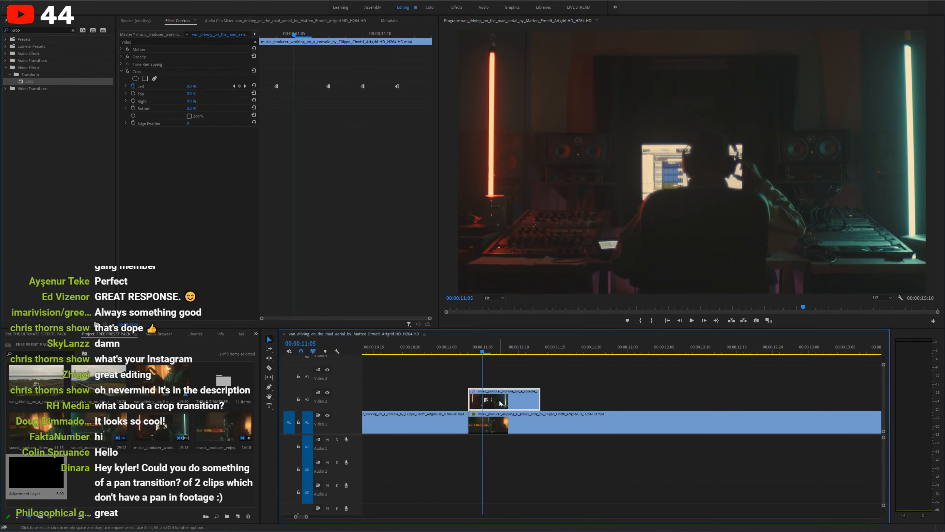
right_click(499, 401)
left_click(521, 226)
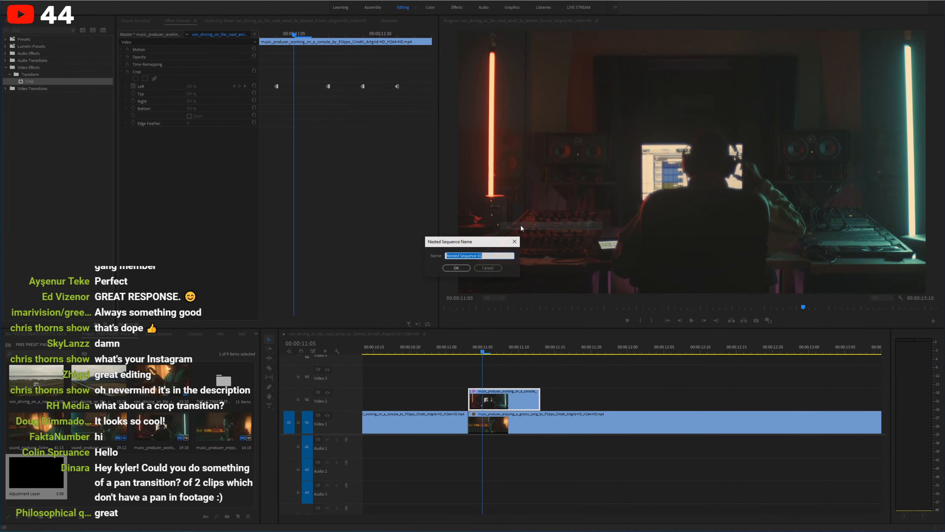
key("Return")
left_click(512, 396)
mouse_move(487, 350)
left_mouse_down()
mouse_move(507, 343)
mouse_move(504, 355)
left_mouse_up()
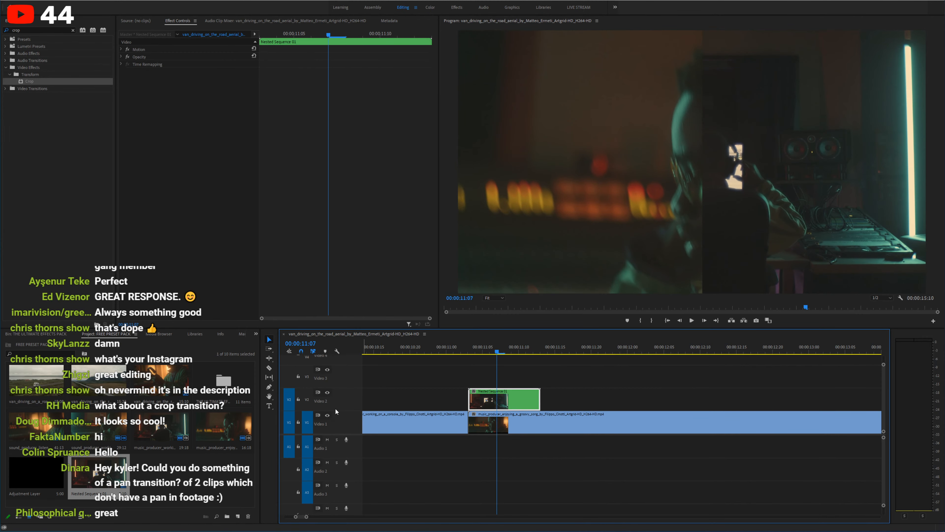
left_click_drag(40, 81, 503, 401)
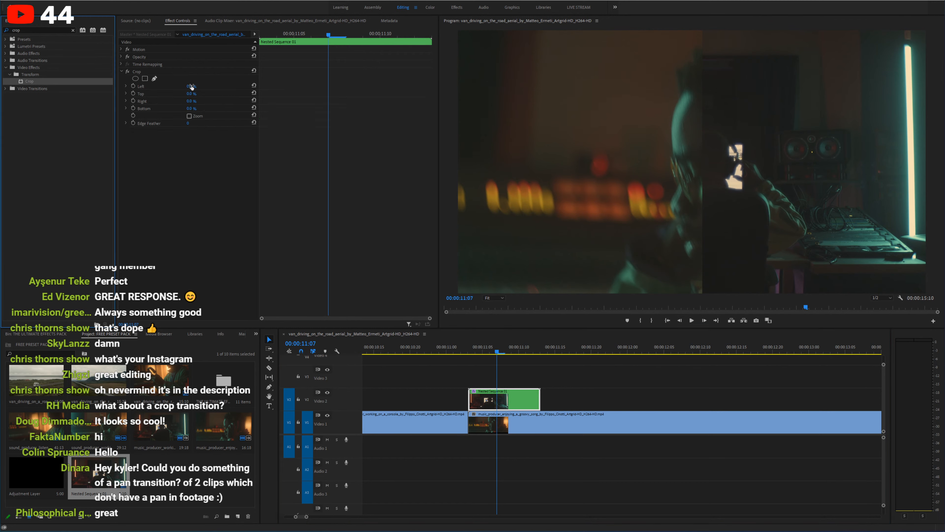
Step: Try Crop Top at about 62% and Right at about 30% on the nest, then undo back to the original clip
left_click_drag(193, 95, 217, 95)
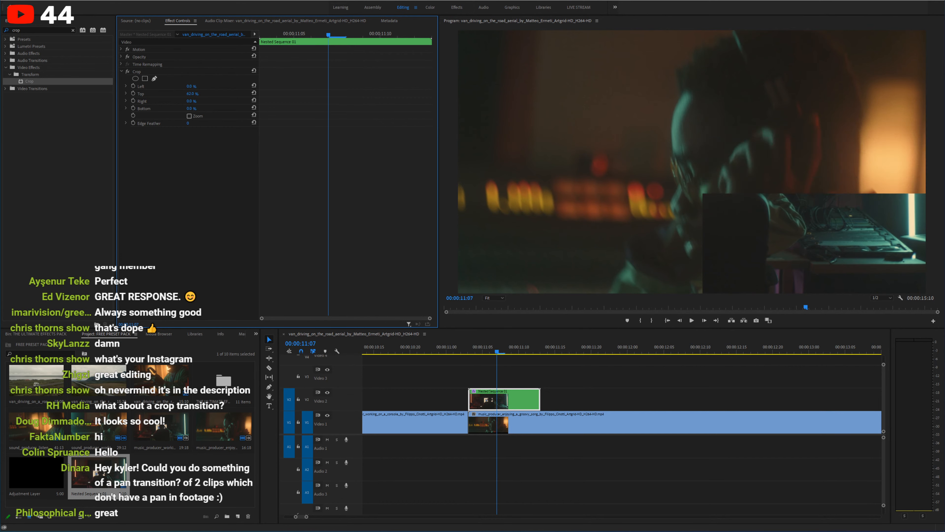
left_click_drag(486, 353, 522, 352)
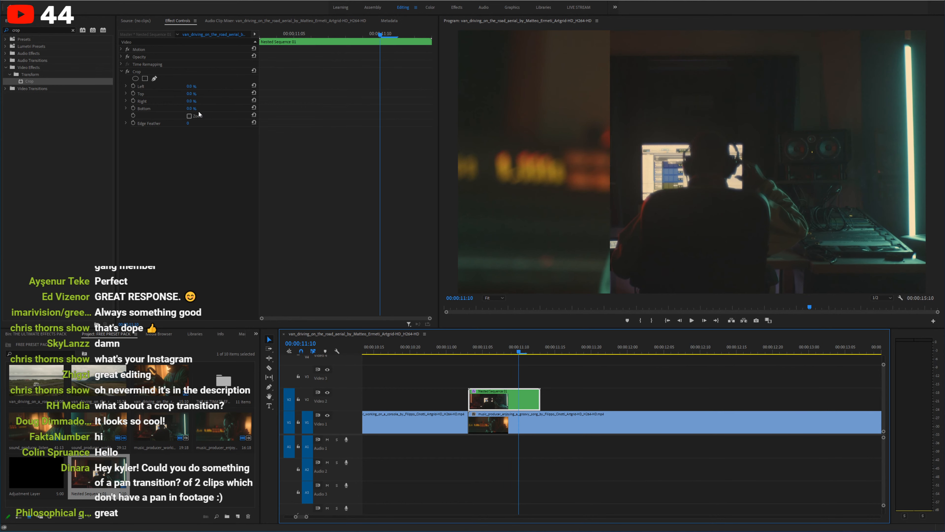
left_click(192, 92)
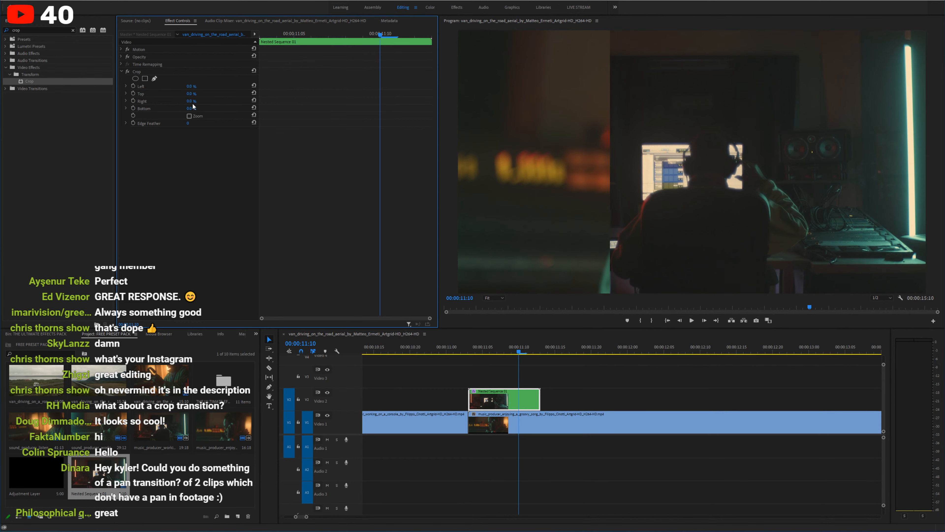
mouse_move(191, 101)
left_mouse_down()
mouse_move(219, 101)
mouse_move(202, 101)
left_mouse_up()
left_click(510, 387)
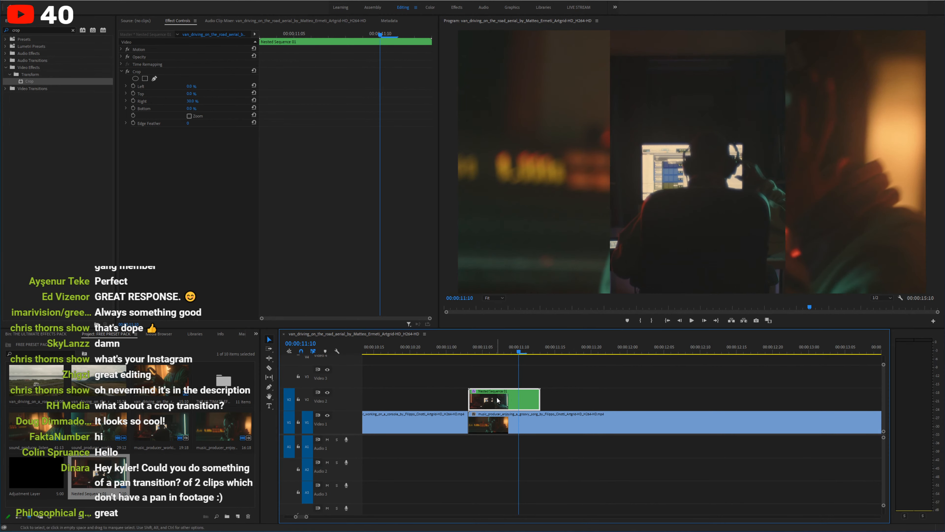
key("ctrl+z")
key("ctrl+z")
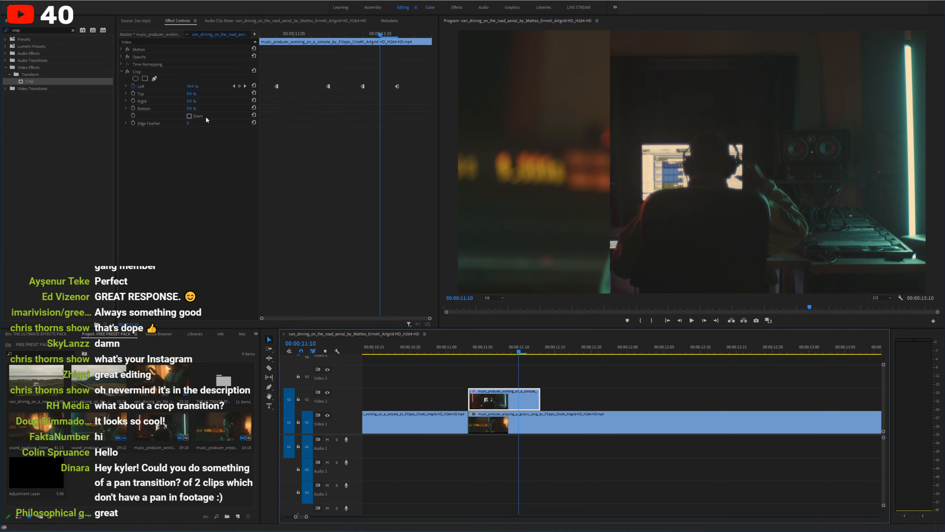
Step: Set the overlapping clip's Crop Right to about 22% and duplicate the V1 clip's section, cut at the overlap's end, onto V3
left_click_drag(192, 101, 197, 101)
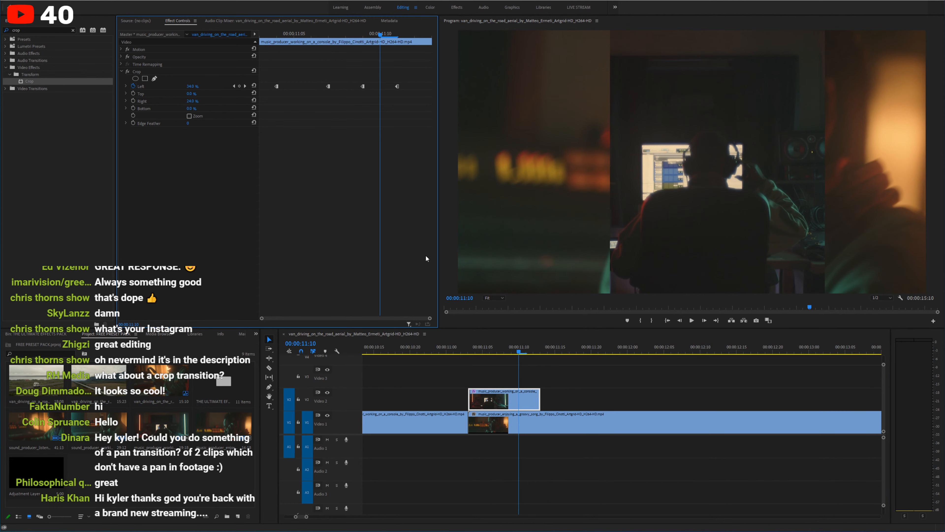
left_click(543, 426)
key("v")
left_click(500, 424)
left_click_drag(500, 423, 503, 385)
Step: Apply the Crop effect to the V3 copy and set its Top value to 100%
left_click(490, 352)
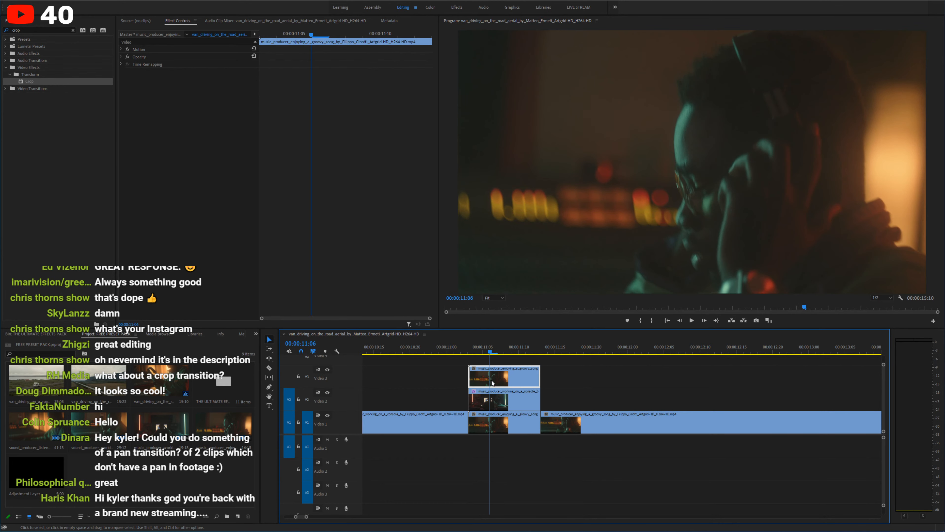
left_click(500, 391)
left_click(496, 382)
left_click_drag(44, 83, 502, 377)
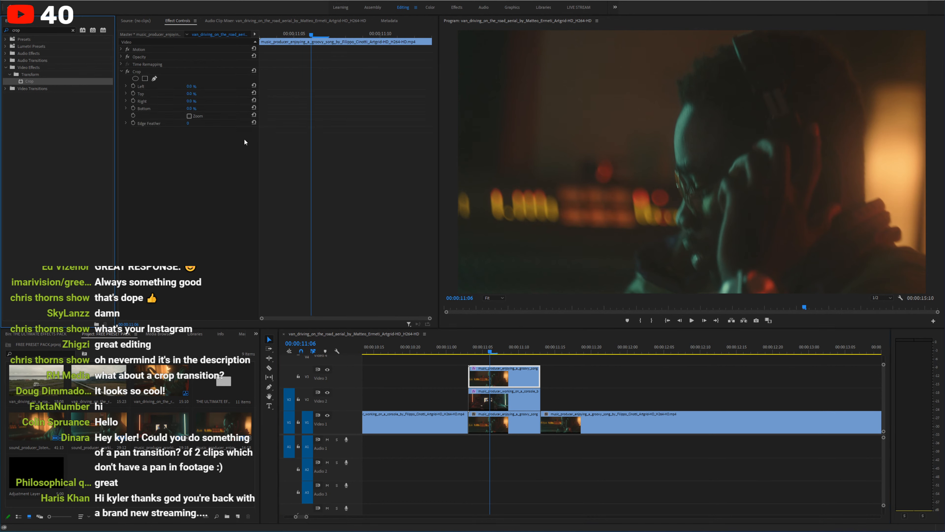
left_click_drag(191, 94, 238, 94)
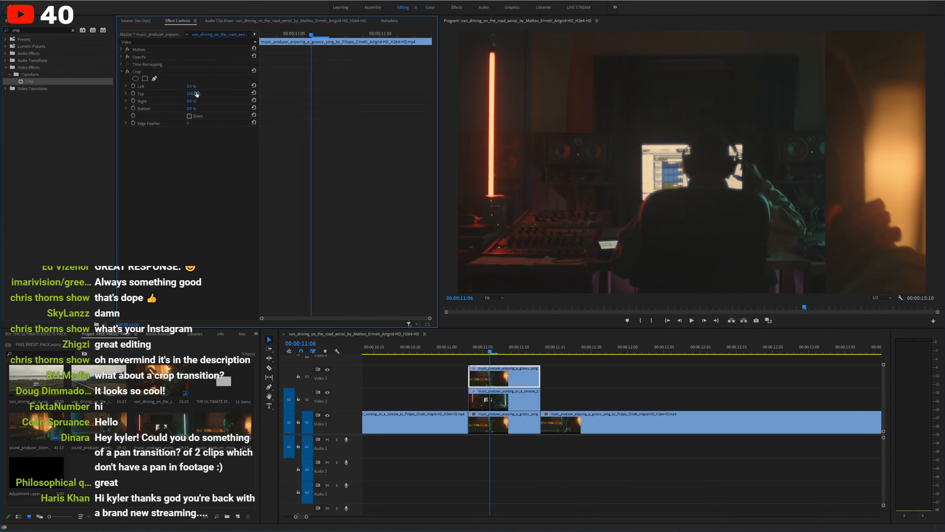
Step: Try a Crop Top value of about 44% on the V3 copy, then delete that copy
mouse_move(493, 354)
left_mouse_down()
mouse_move(460, 351)
mouse_move(508, 356)
left_mouse_up()
left_click_drag(499, 360, 474, 367)
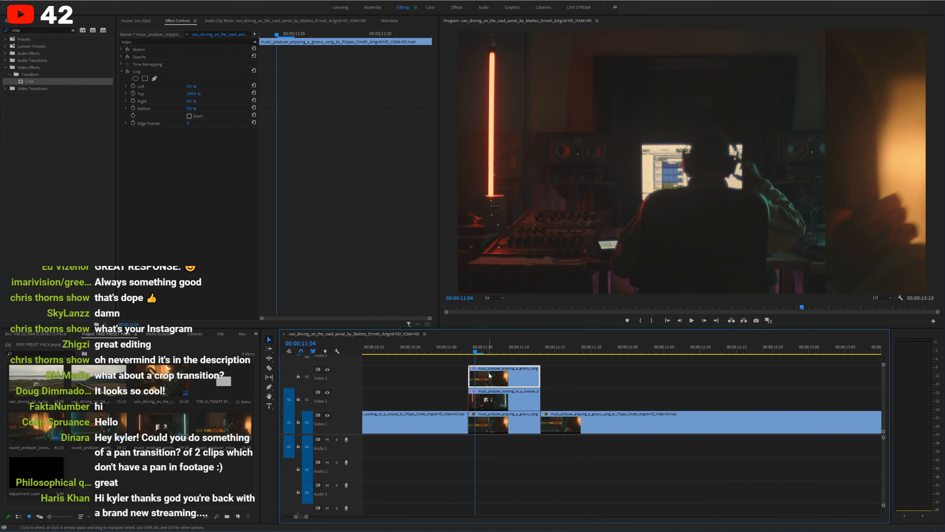
left_click_drag(193, 96, 172, 96)
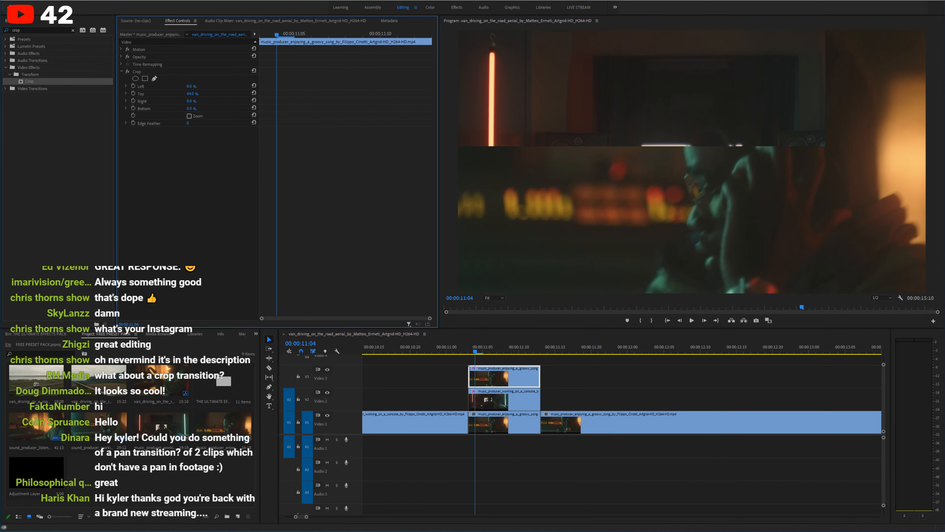
key("Delete")
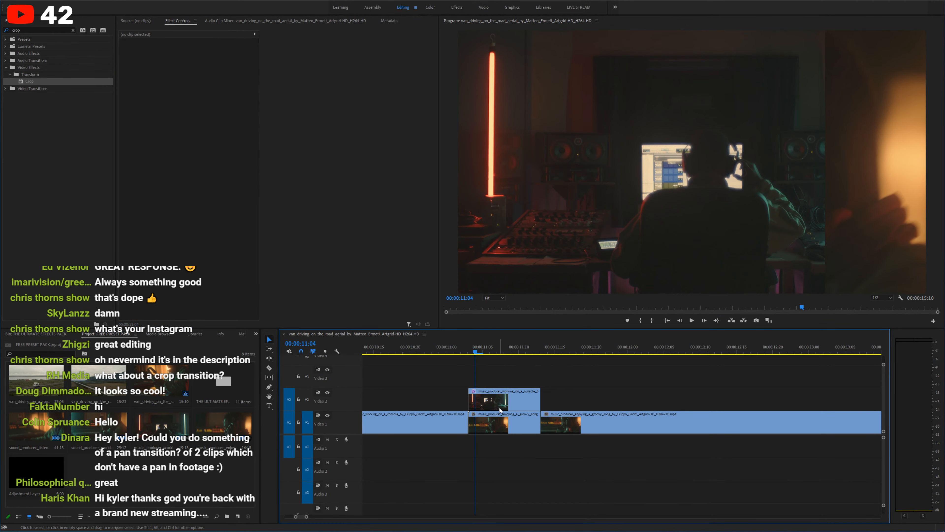
Step: Play back the stepped crop transition with only the overlapping V2 clip above the V1 clips
left_click(505, 394)
mouse_move(478, 348)
left_mouse_down()
mouse_move(426, 350)
mouse_move(507, 352)
mouse_move(457, 355)
mouse_move(483, 351)
left_mouse_up()
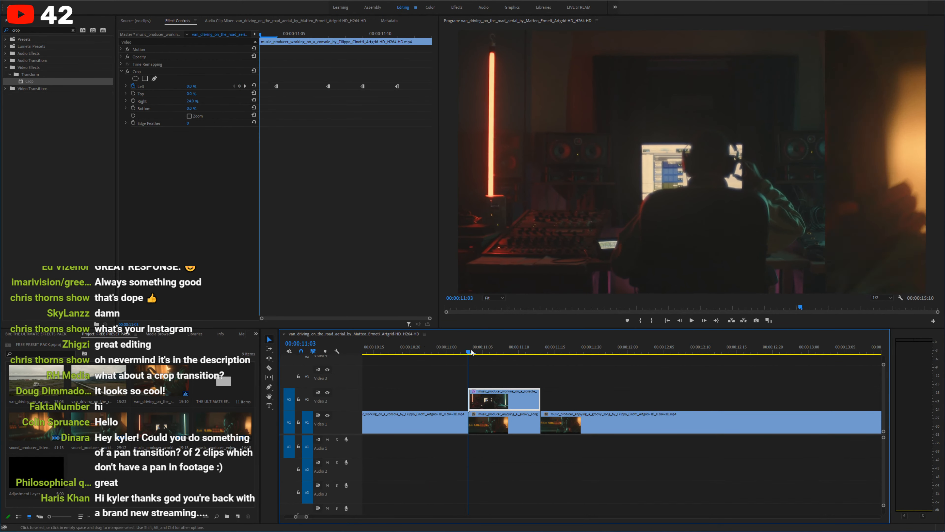
key("space")
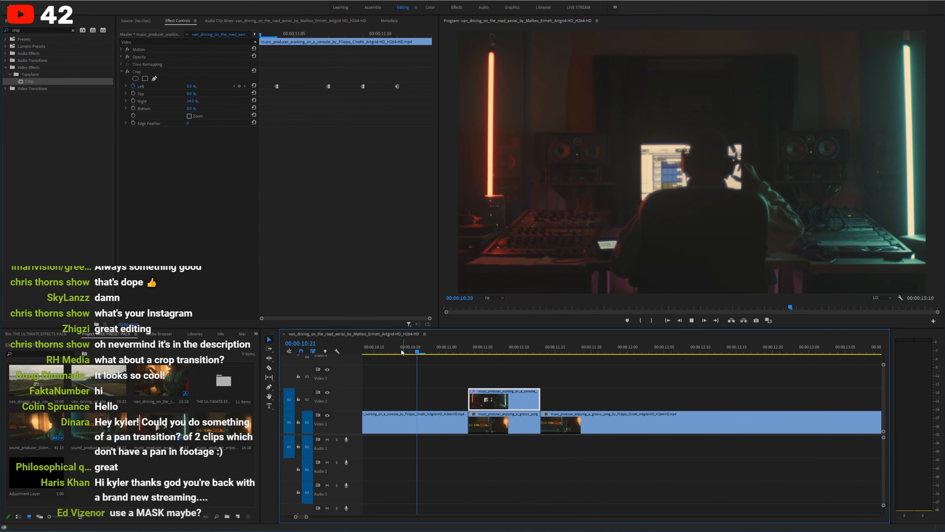
key("space")
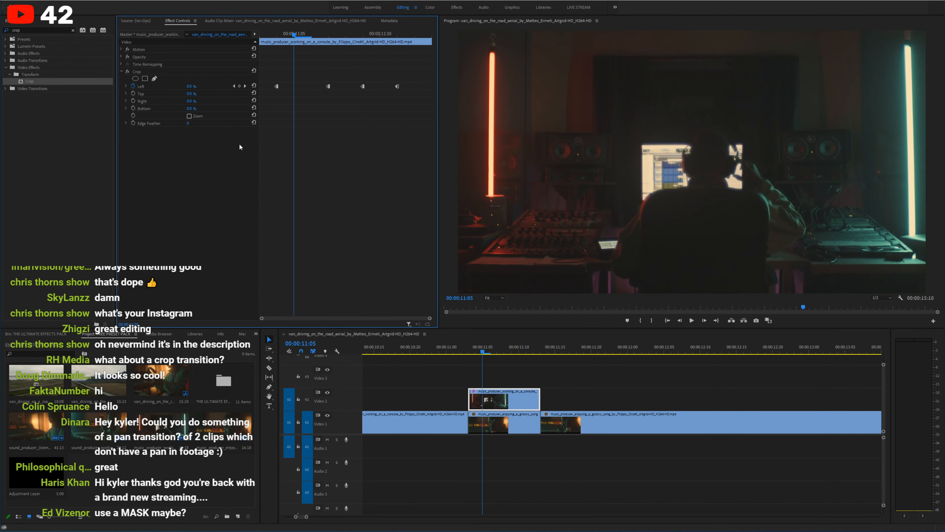
left_click(438, 350)
key("space")
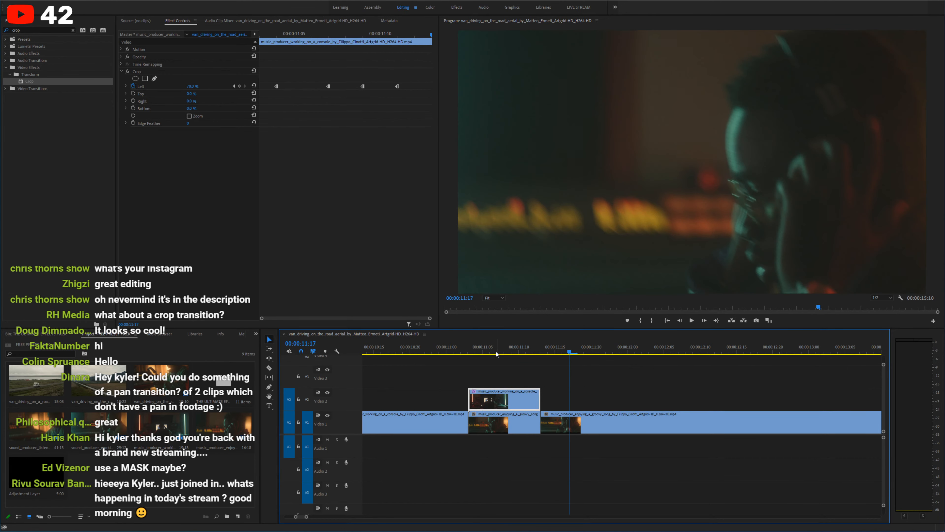
key("space")
left_click_drag(445, 354, 490, 355)
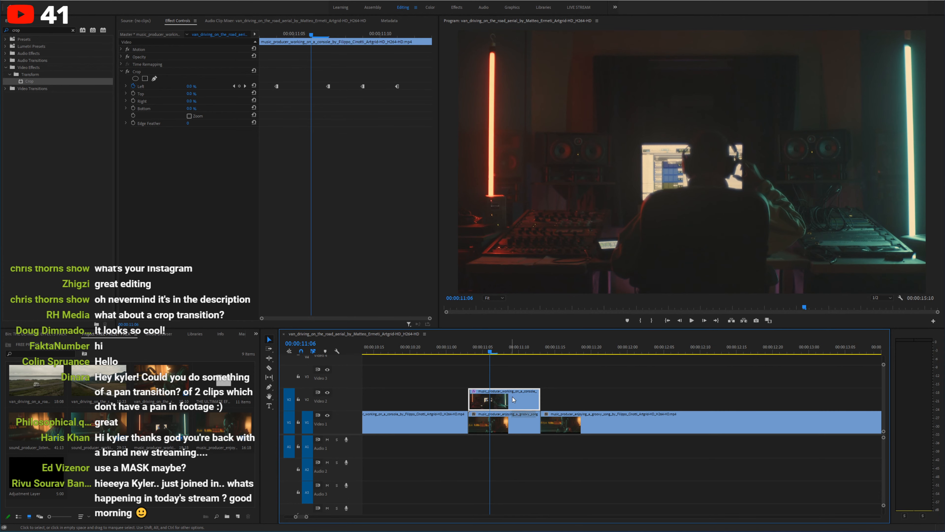
Step: Try a V3 duplicate of the V2 clip without its Crop Left keyframes and with Bottom at 100%, then delete it
left_click_drag(512, 405, 512, 381)
left_click_drag(408, 107, 260, 65)
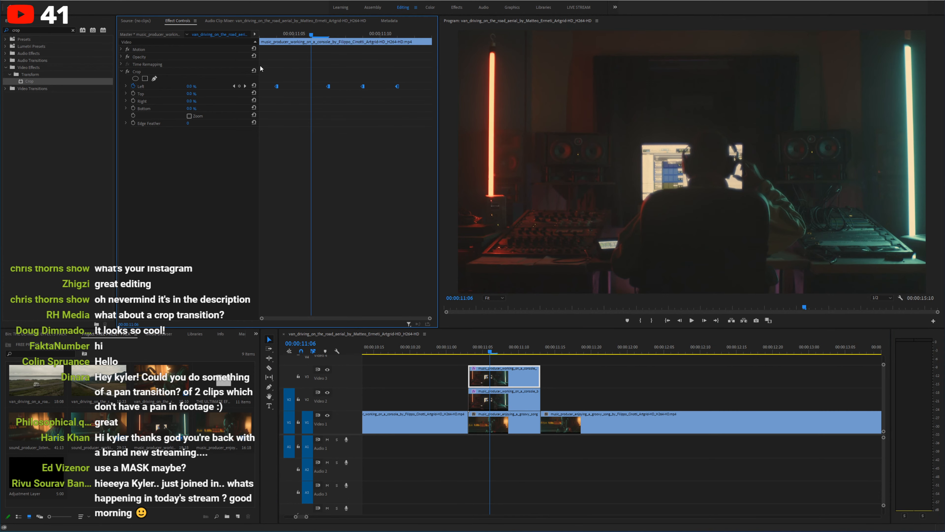
left_click_drag(191, 108, 238, 108)
left_click_drag(490, 348, 520, 348)
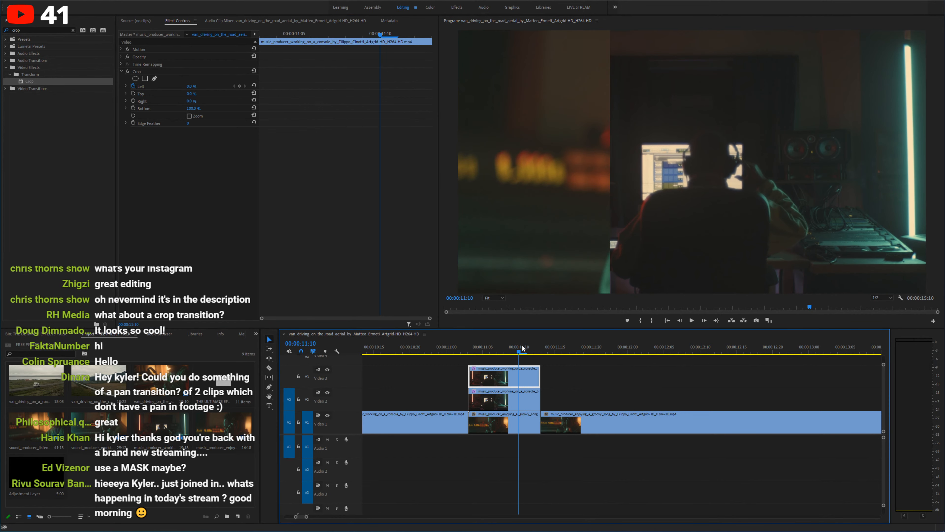
mouse_move(194, 108)
left_mouse_down()
mouse_move(185, 108)
mouse_move(204, 121)
left_mouse_up()
left_click(492, 379)
key("Delete")
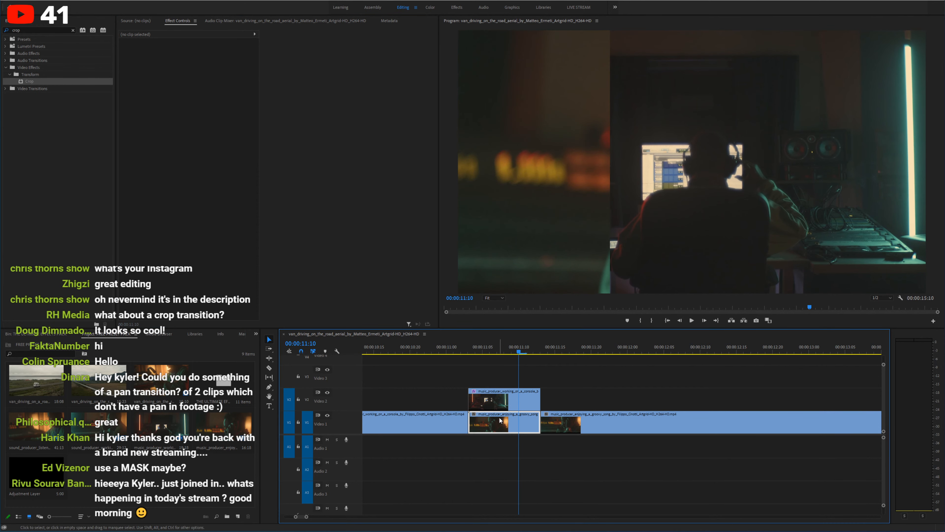
Step: Duplicate the V1 overlap section onto V3, apply Crop, and keyframe its Right value at 100% at 00:00:11:06
left_click_drag(499, 417, 499, 377, "alt")
left_click(490, 348)
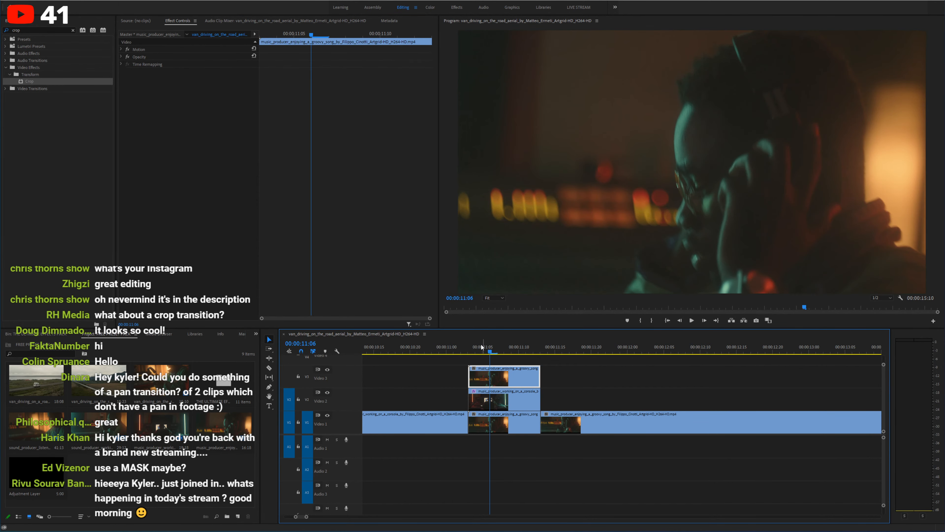
left_click_drag(72, 80, 504, 380)
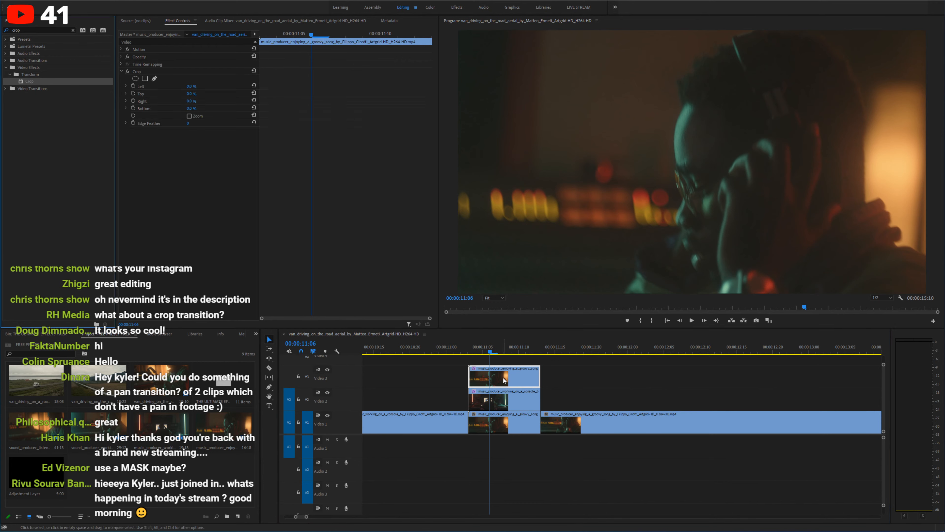
left_click_drag(193, 104, 272, 108)
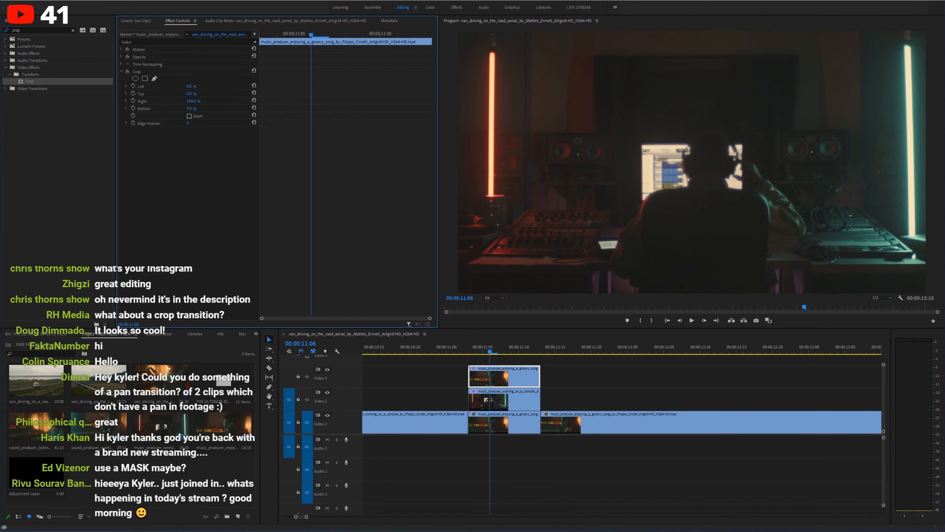
left_click(133, 100)
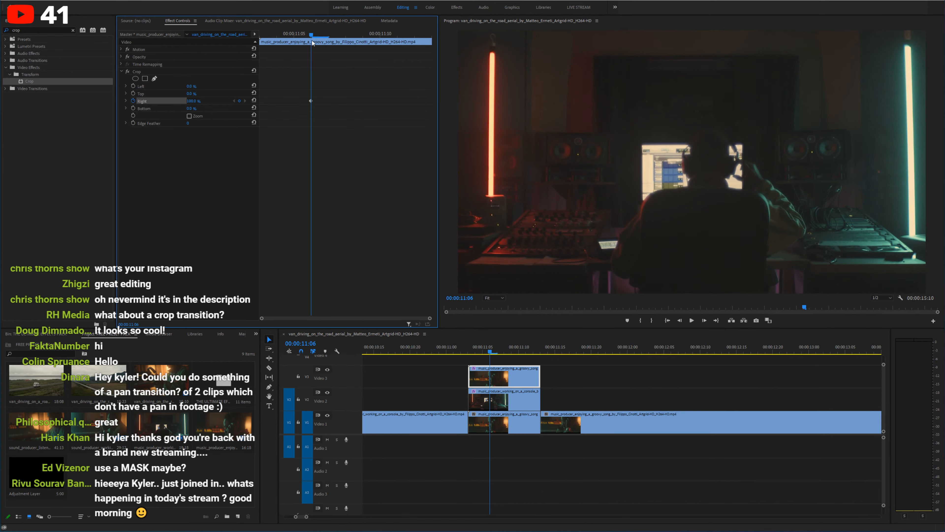
Step: Keyframe the V3 copy's Crop Right at 0% at 00:00:11:09 and convert both Right keyframes to Hold
left_click_drag(316, 35, 363, 34)
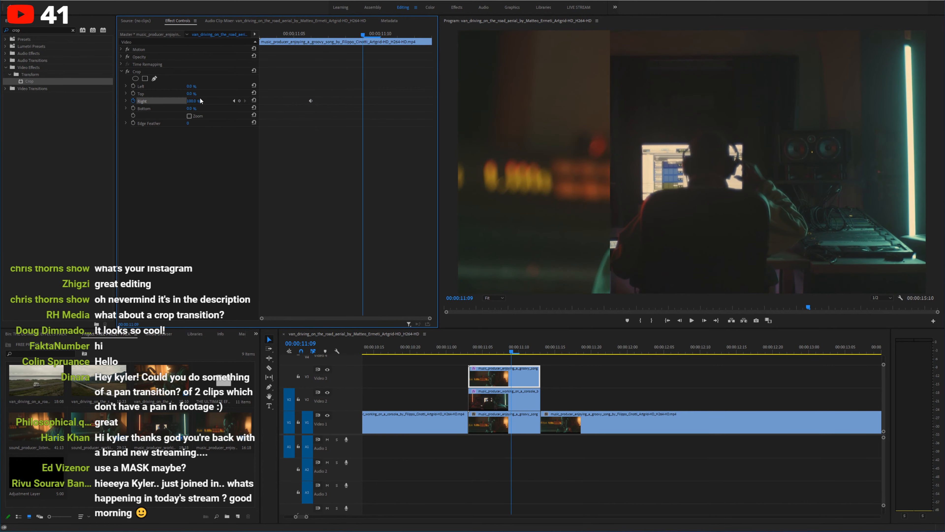
left_click_drag(200, 100, 126, 101)
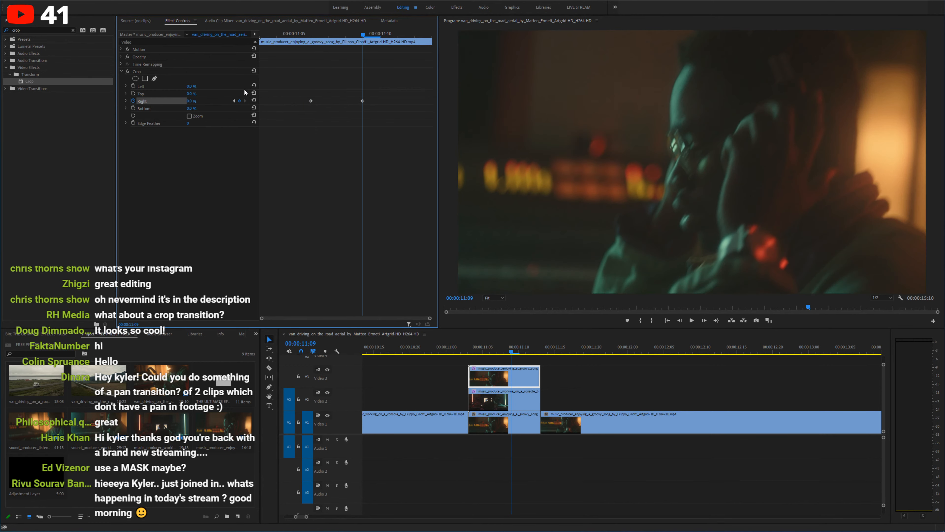
left_click_drag(367, 96, 303, 108)
right_click(312, 98)
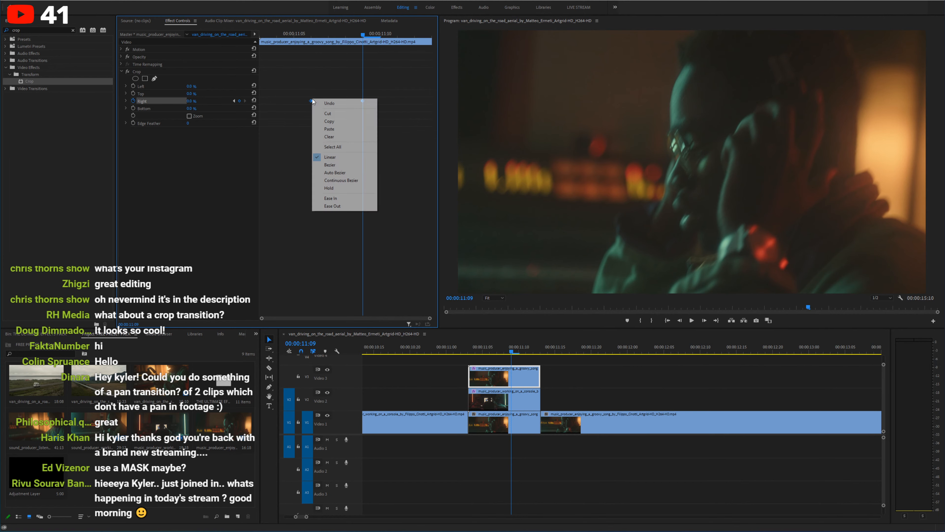
left_click(344, 187)
Step: At 00:00:11:10, set the V3 copy's Crop Right to about 38% and Left to about 46%, leaving a narrow strip
left_click(375, 36)
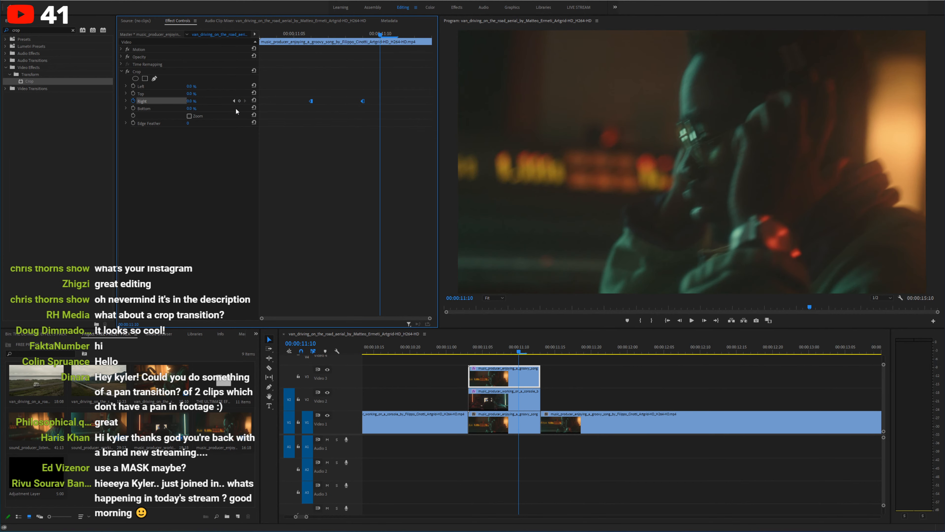
mouse_move(197, 102)
left_mouse_down()
mouse_move(225, 101)
mouse_move(198, 102)
mouse_move(212, 101)
mouse_move(206, 86)
left_mouse_up()
left_click(211, 93)
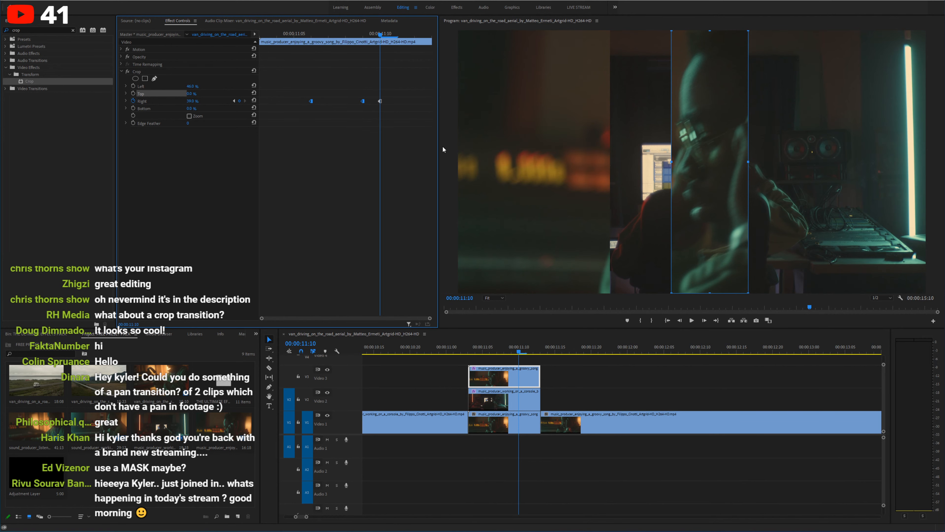
Step: Play the transition repeatedly from before the overlap to check the timing of the stepped crops
left_click(456, 349)
key("space")
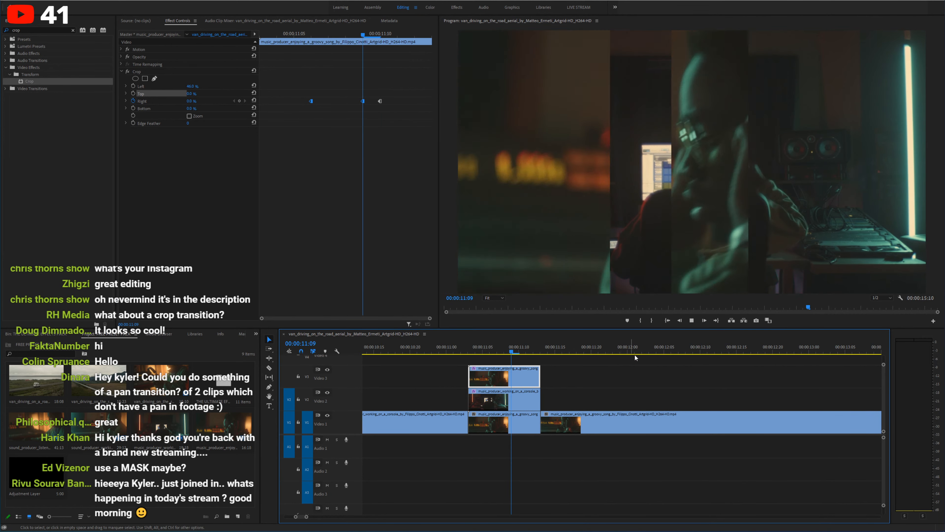
left_click(441, 350)
key("space")
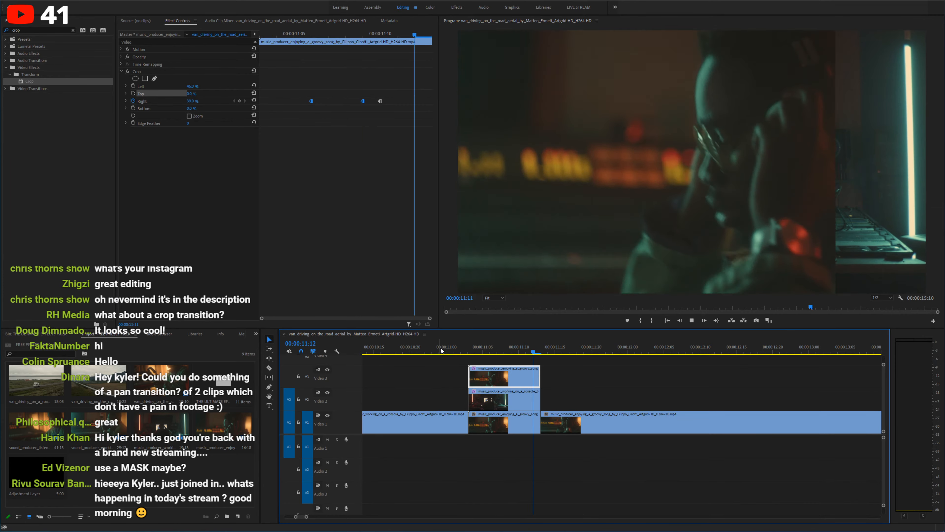
left_click_drag(441, 350, 478, 351)
key("space")
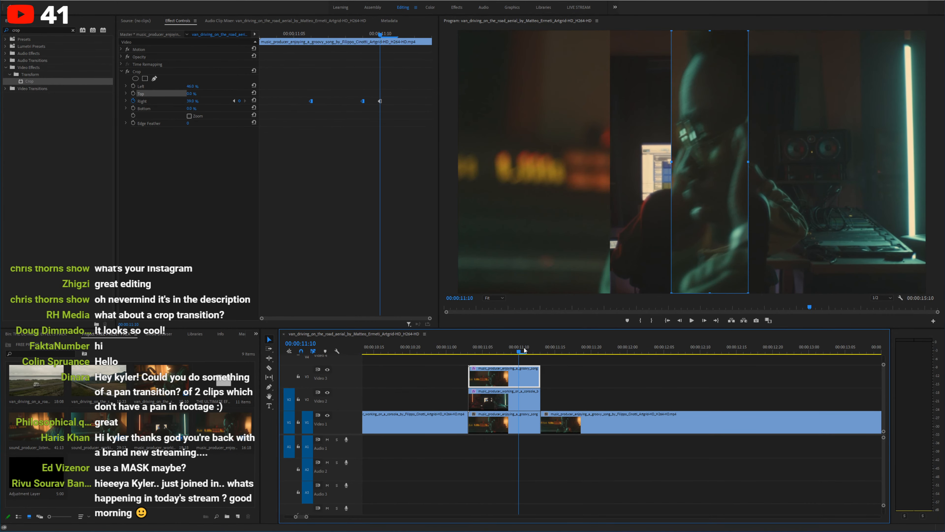
left_click(449, 351)
key("space")
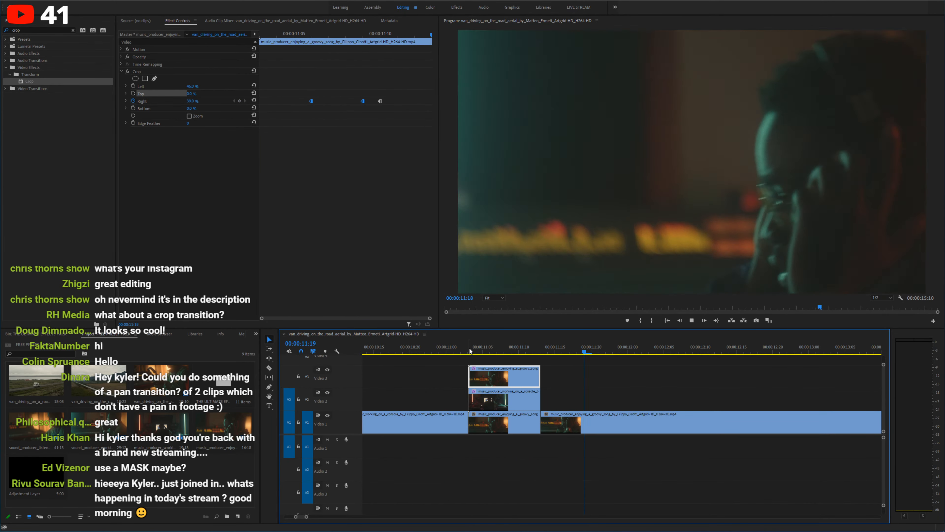
left_click(410, 351)
key("space")
key("space")
left_click_drag(477, 350, 440, 348)
key("space")
key("space")
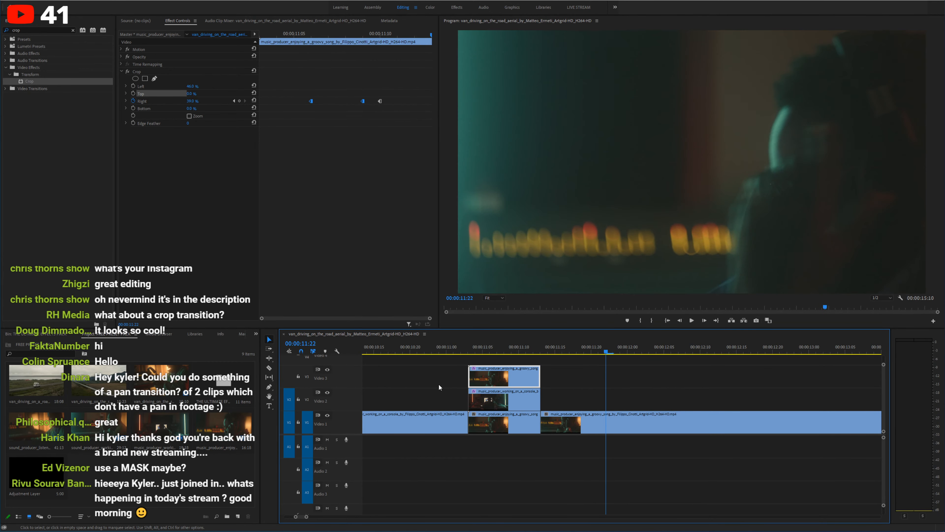
left_click(418, 350)
key("space")
key("space")
left_click_drag(457, 350, 375, 349)
key("space")
key("space")
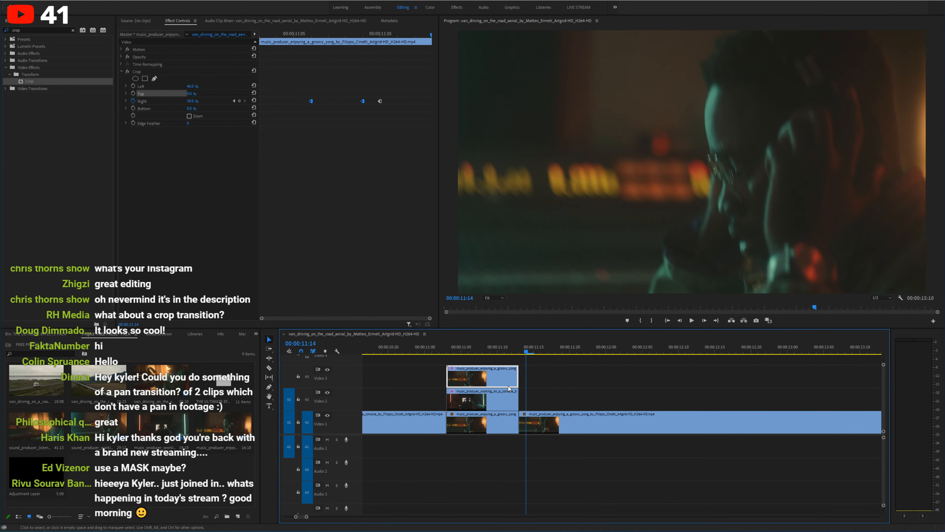
Step: Duplicate the console clip, the overlap section and the incoming clip on V1 to the end of the timeline
key("minus")
key("minus")
key("minus")
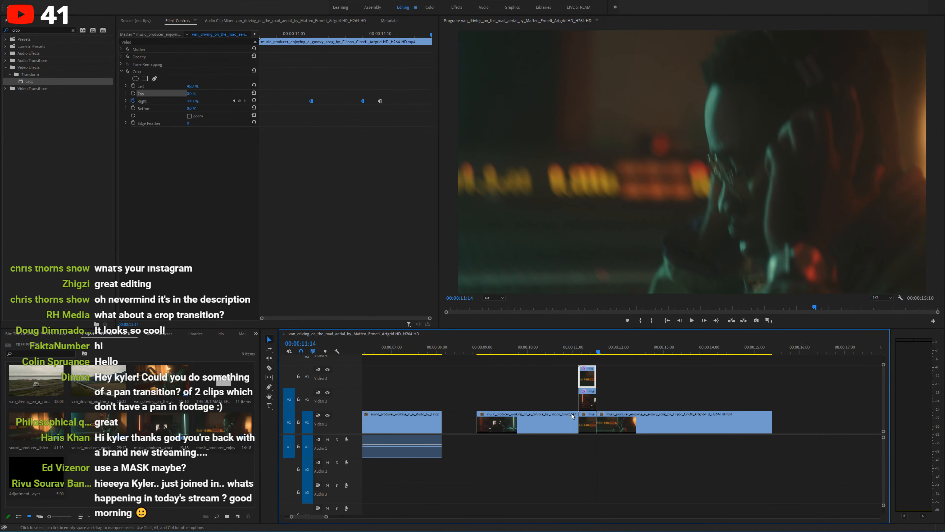
left_click_drag(645, 459, 704, 424)
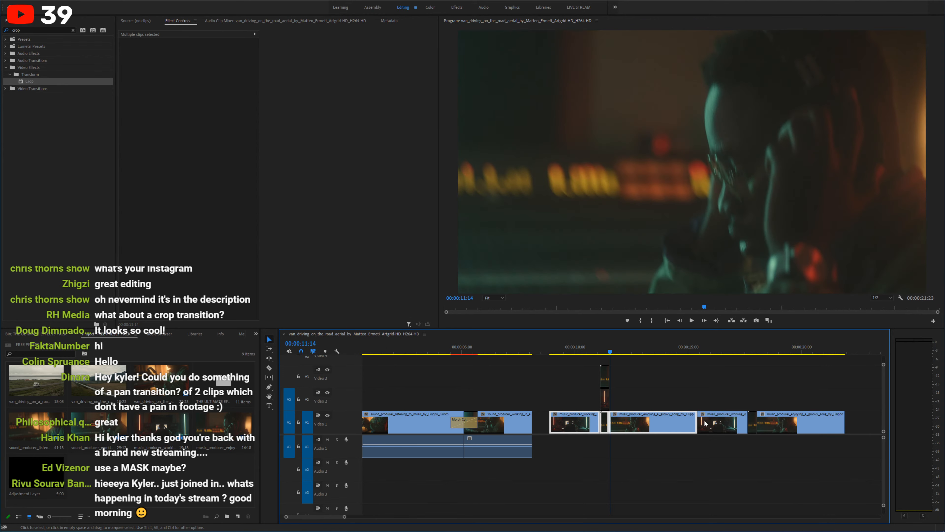
left_click(663, 400)
Step: Delete the short overlap section between the two main clips in the new V1 copy
left_click(740, 348)
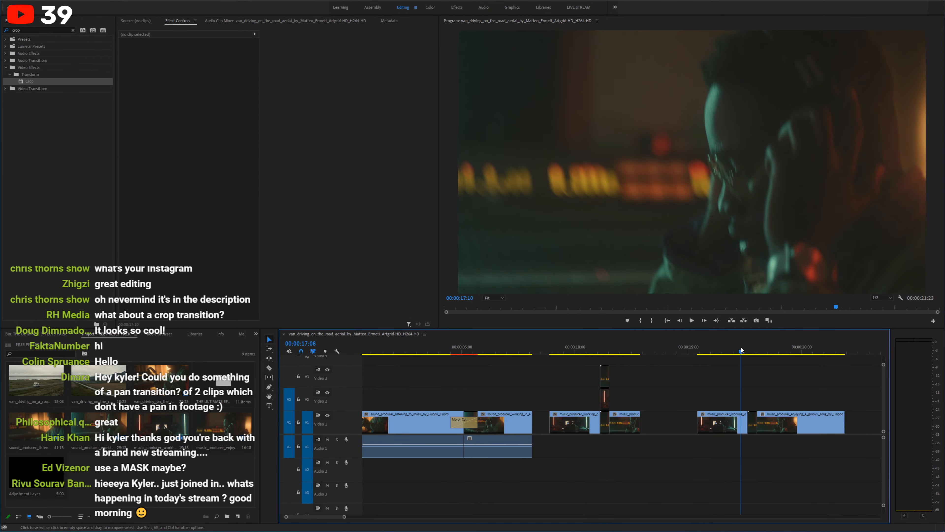
key("equal")
key("equal")
left_click(687, 425)
key("Delete")
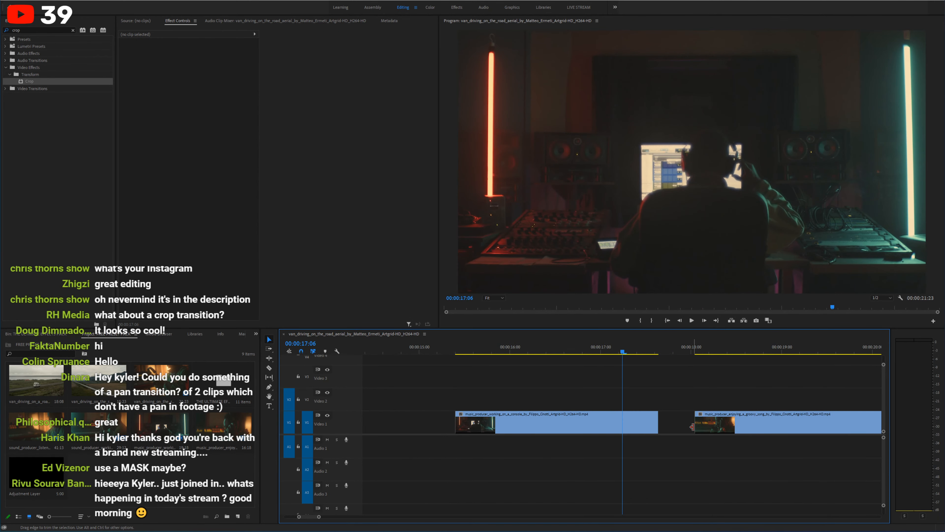
Step: Extend the copied V1 clips' facing edges until they meet in a straight cut, and save the project
left_click(675, 431)
key("Delete")
key("ctrl+z")
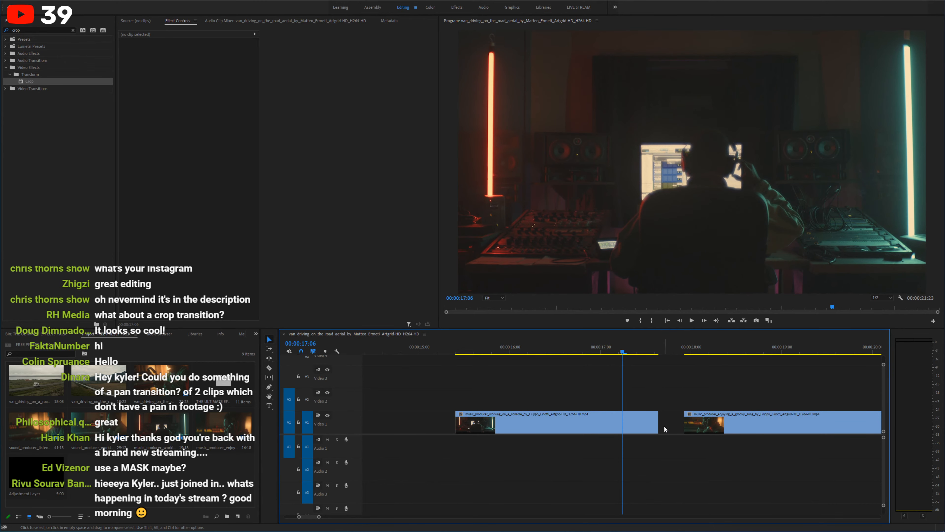
left_click_drag(707, 425, 727, 425)
key("space")
key("space")
key("ctrl+s")
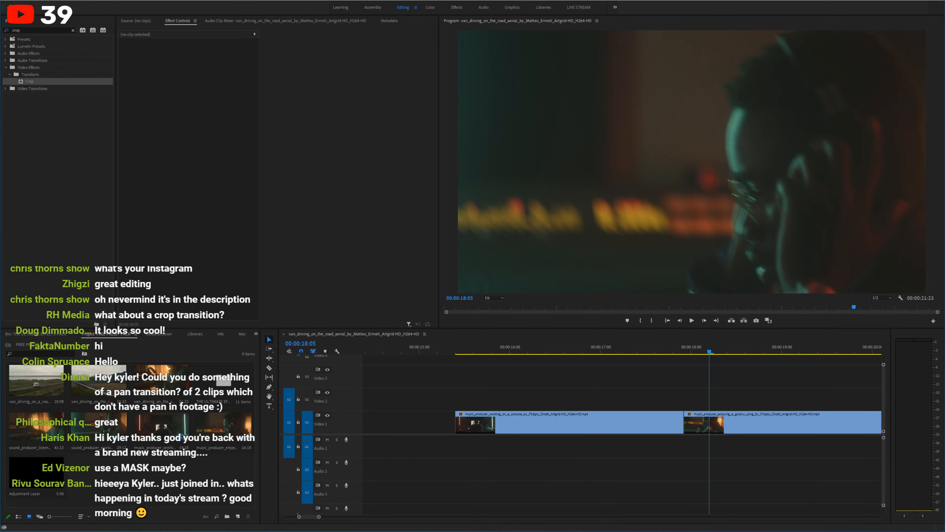
key("ctrl+s")
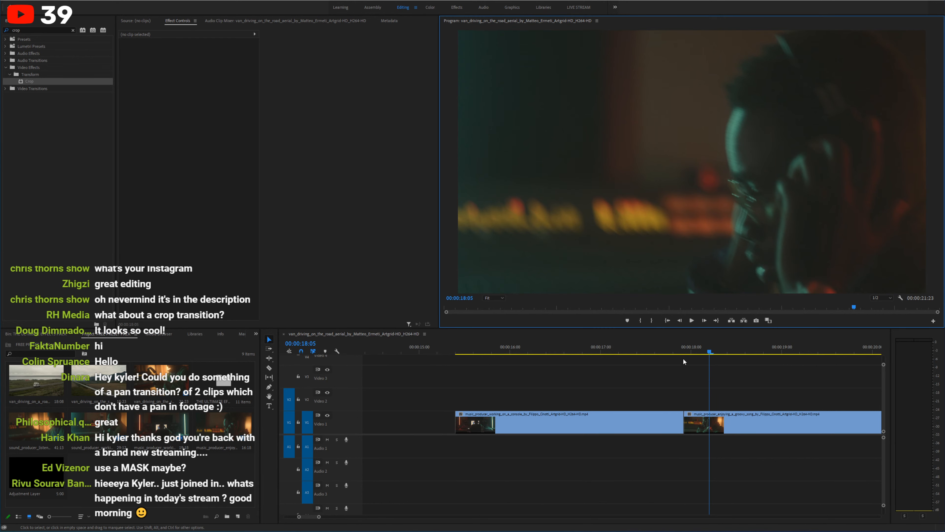
left_click(686, 348)
left_click_drag(684, 343, 658, 355)
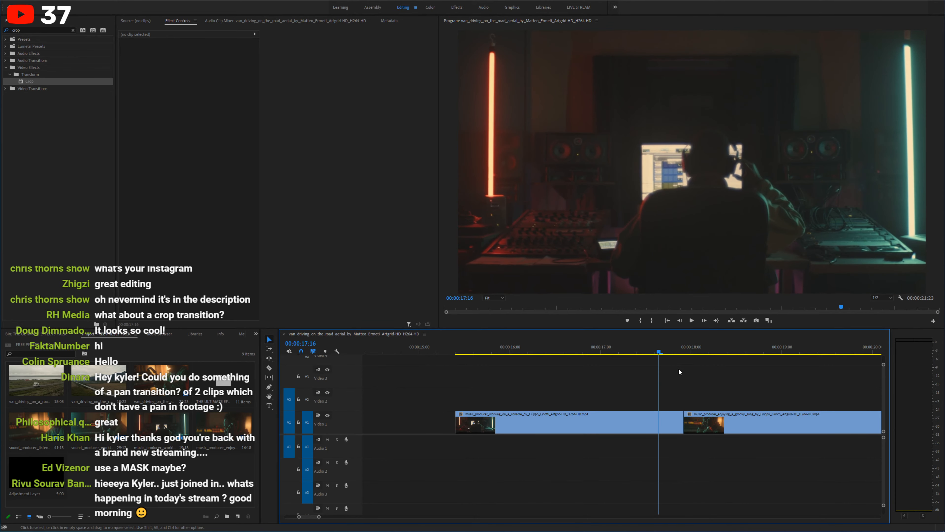
scroll(678, 368, "down", 9)
left_click_drag(574, 351, 624, 350)
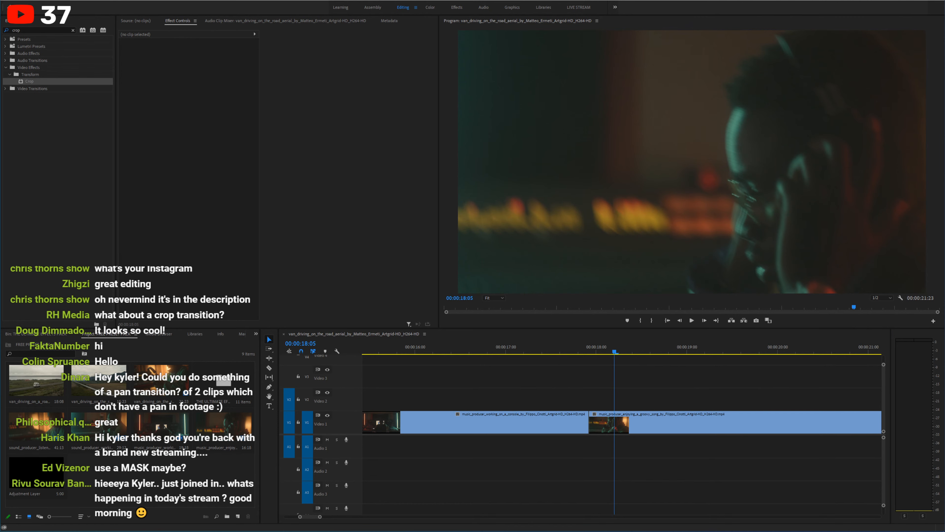
Step: At the earlier stepped transition, add a rectangular mask to the V3 clip's Crop effect and stretch it past the frame's right edge
left_click(589, 371)
key("minus")
key("minus")
key("minus")
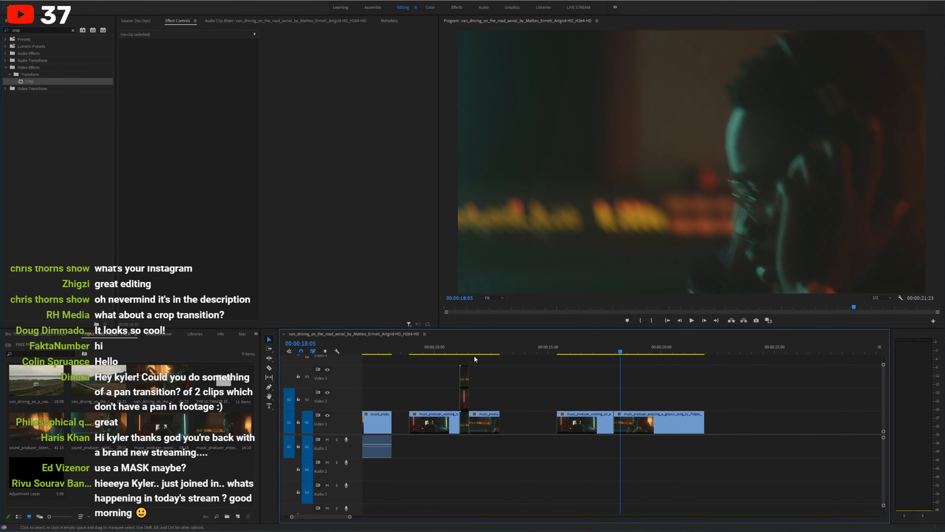
left_click(463, 350)
key("equal")
key("equal")
key("equal")
left_click(647, 368)
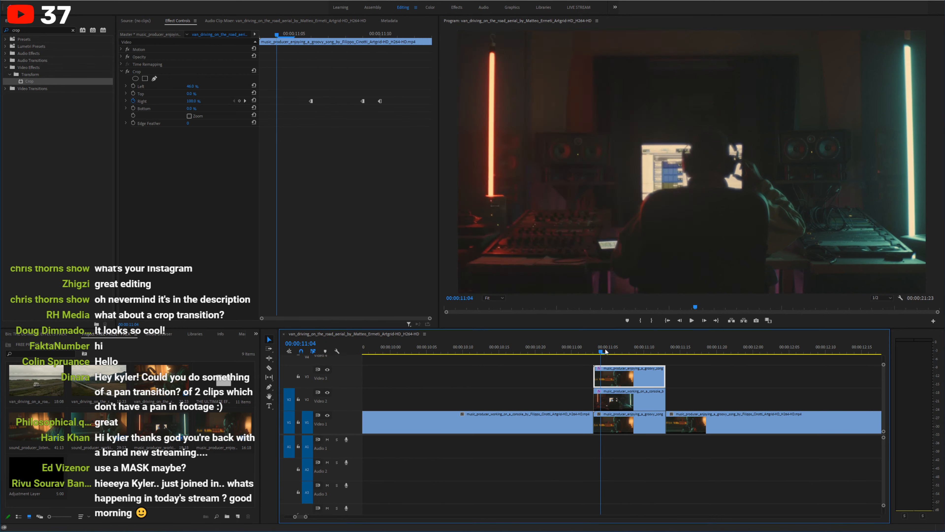
left_click(146, 84)
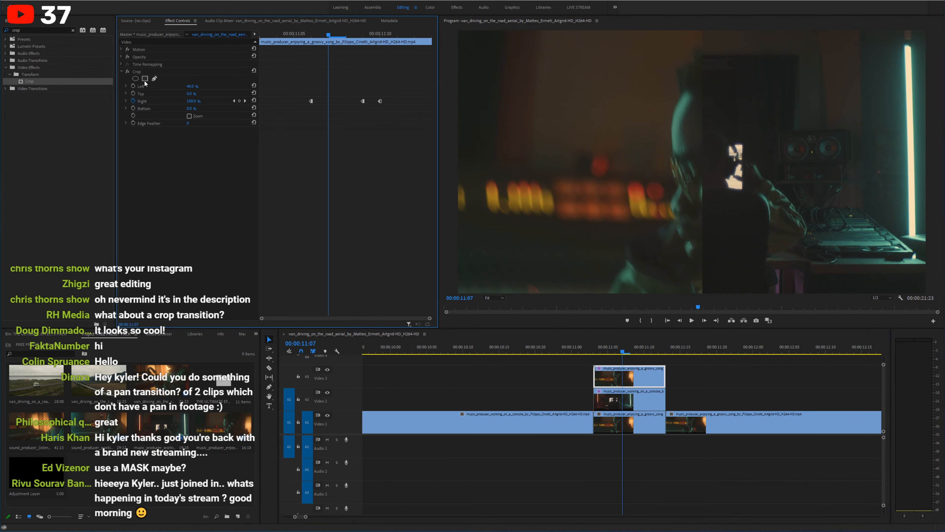
left_click(145, 79)
mouse_move(690, 169)
left_mouse_down()
mouse_move(559, 142)
mouse_move(698, 156)
mouse_move(694, 180)
left_mouse_up()
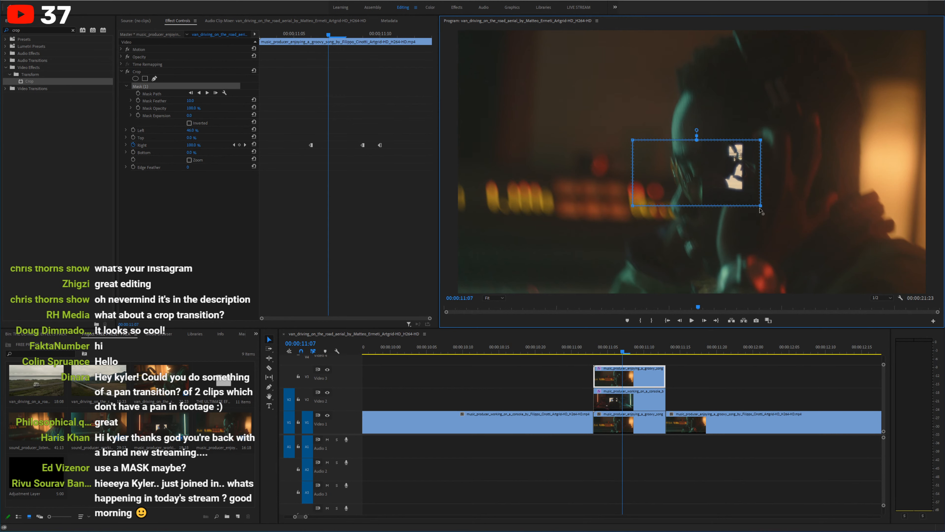
left_click_drag(763, 209, 943, 209)
left_click_drag(617, 353, 651, 352)
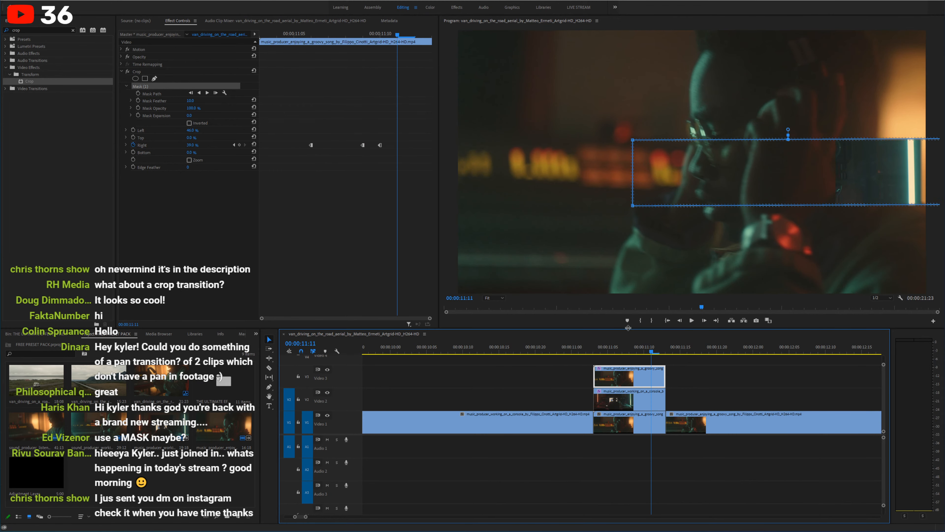
left_click(623, 353)
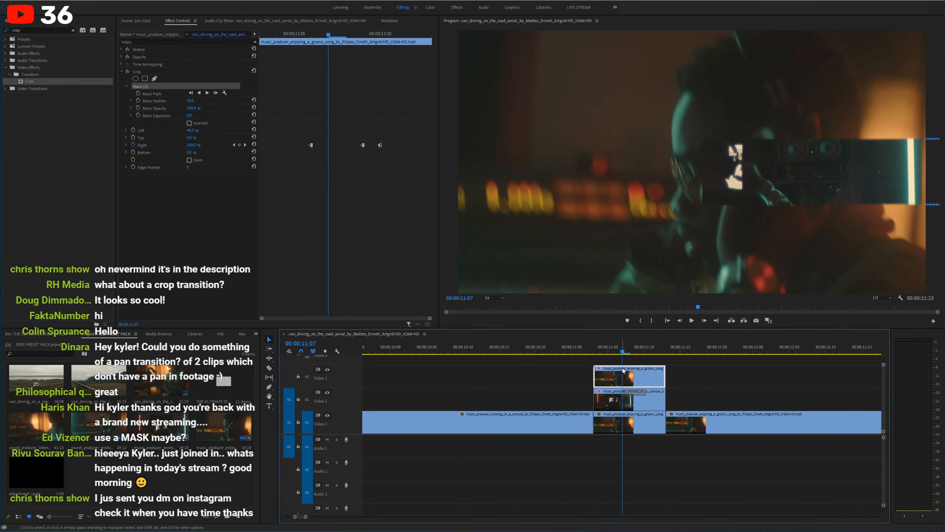
Step: Duplicate the masked V3 clip onto V4 and move the copy's mask to the frame's upper left
left_click_drag(620, 378, 621, 358)
left_click(141, 85)
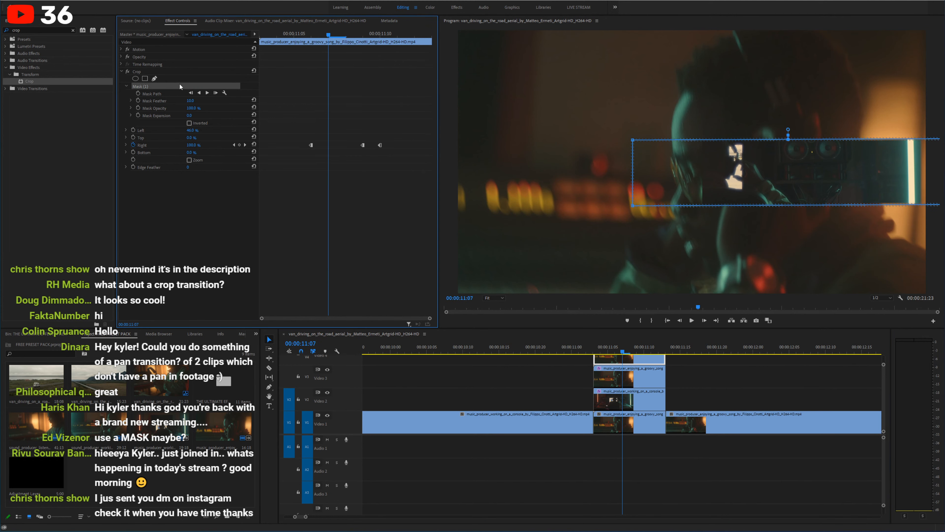
left_click_drag(731, 159, 525, 73)
mouse_move(624, 351)
left_mouse_down()
mouse_move(592, 349)
mouse_move(632, 348)
mouse_move(615, 350)
left_mouse_up()
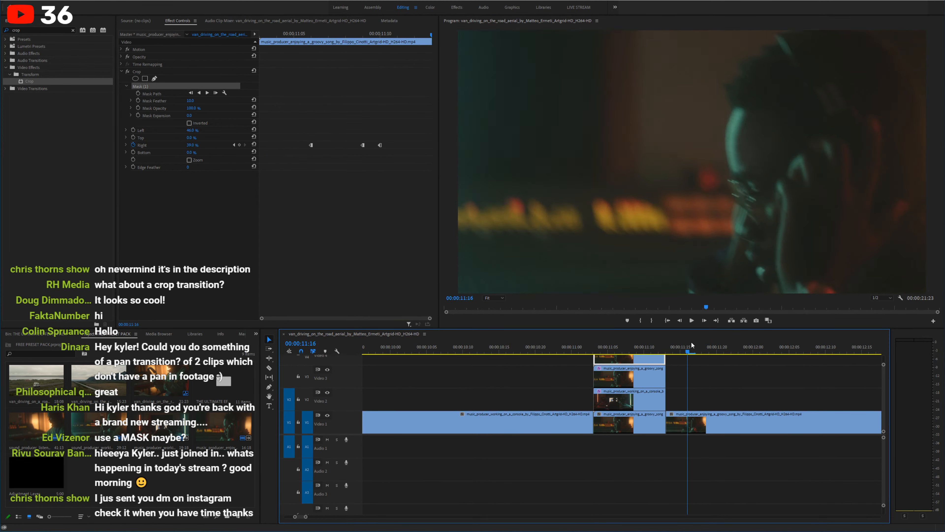
Step: Replace the V4 copy's Crop mask with a new inverted rectangular mask over the right half of the strip, and play the result
left_click(150, 86)
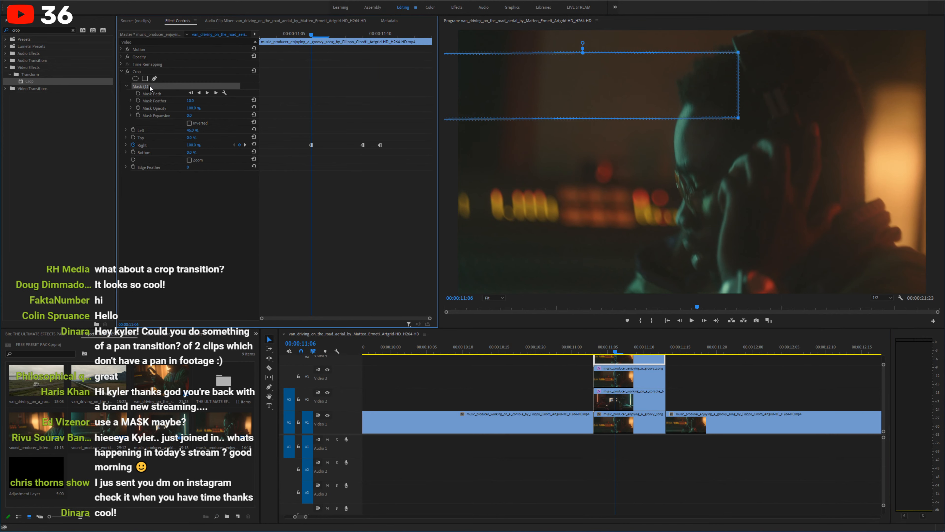
key("Delete")
left_click(629, 359)
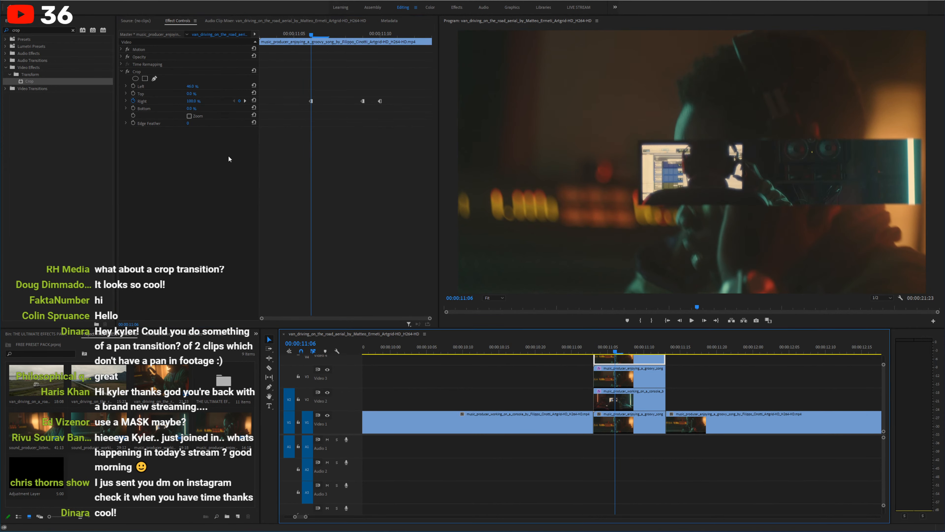
left_click(145, 78)
left_click_drag(661, 158, 593, 137)
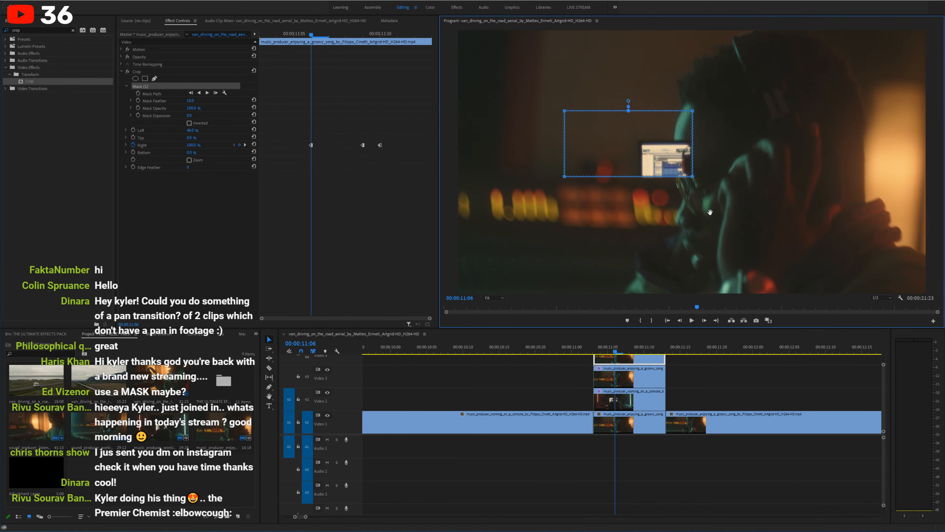
left_click_drag(650, 148, 812, 190)
left_click(189, 123)
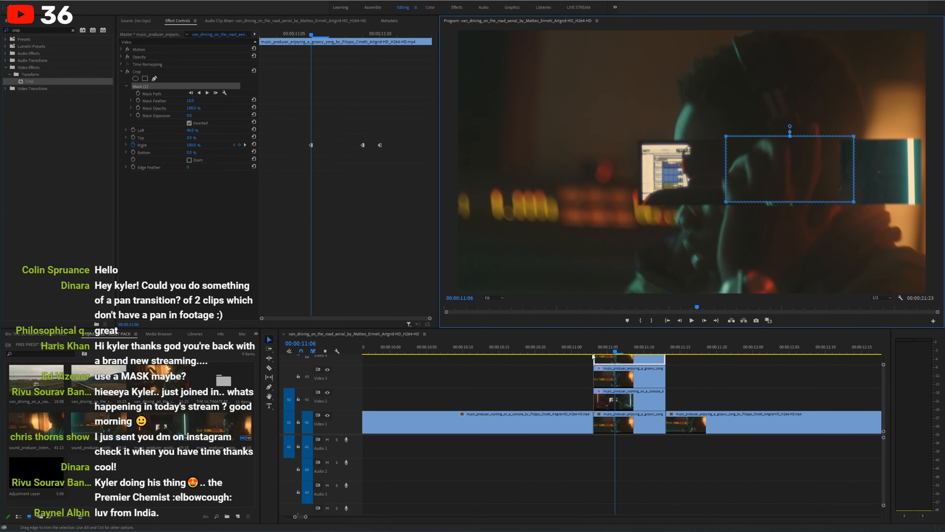
key("space")
key("space")
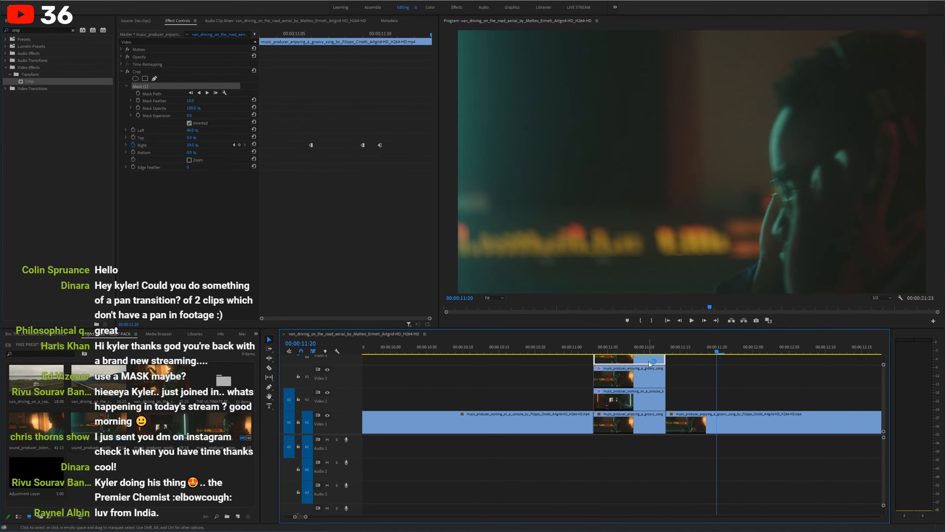
Step: Delete the V4 copy and remove the mask from the V3 clip's Crop effect
key("Delete")
left_click(606, 382)
left_click(156, 87)
key("Delete")
Step: Reorder the fresh V1 clip pair so the groovy-song clip comes before the console clip, meeting in a straight cut
left_click(746, 371)
key("minus")
key("minus")
key("minus")
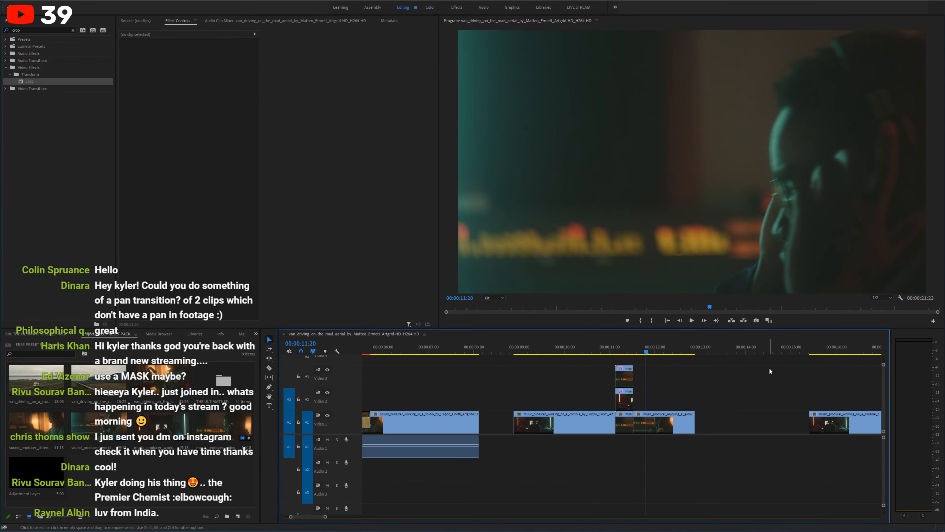
left_click(763, 352)
key("equal")
key("equal")
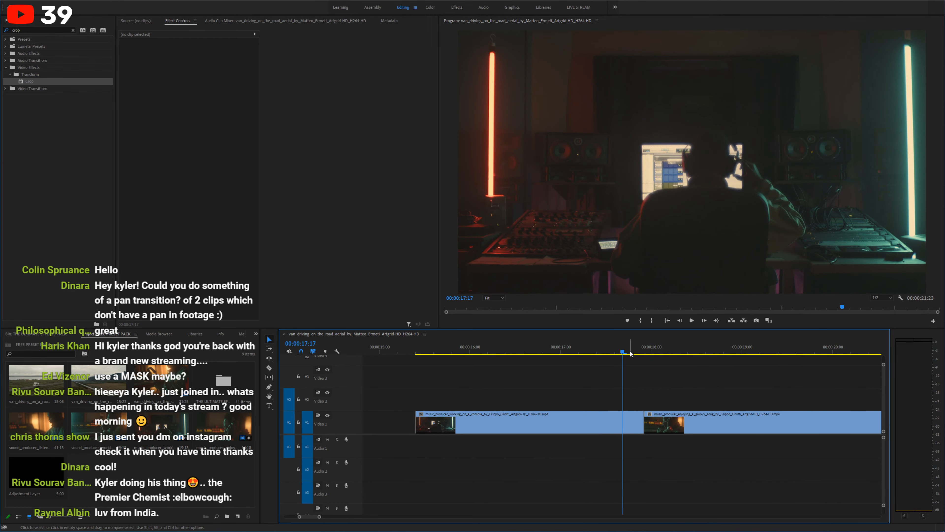
left_click(628, 426)
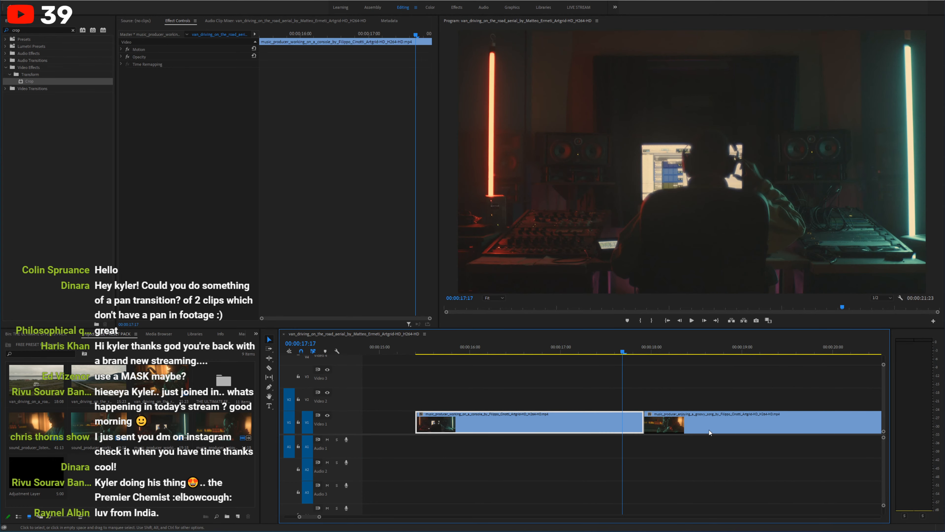
left_click_drag(757, 426, 480, 423)
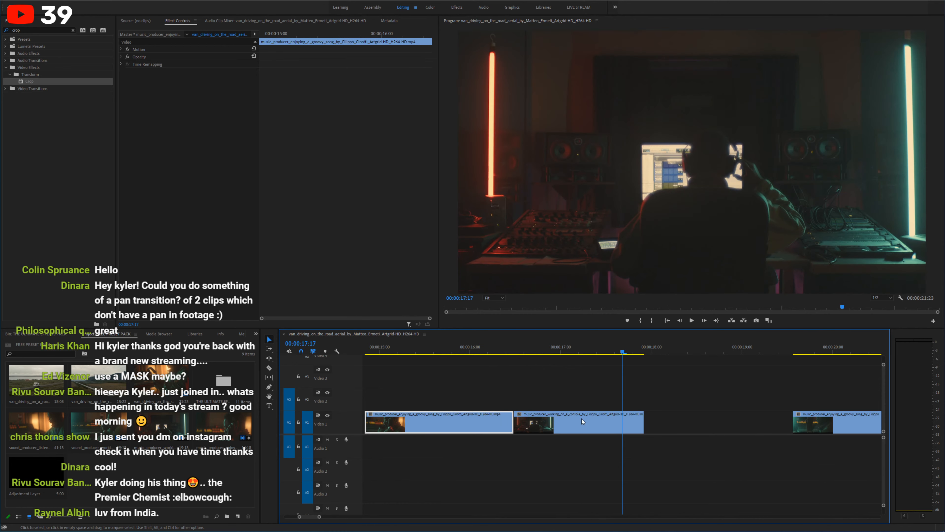
left_click_drag(549, 391, 627, 403)
left_click(580, 389)
left_click(576, 352)
key("=")
key("ctrl+z")
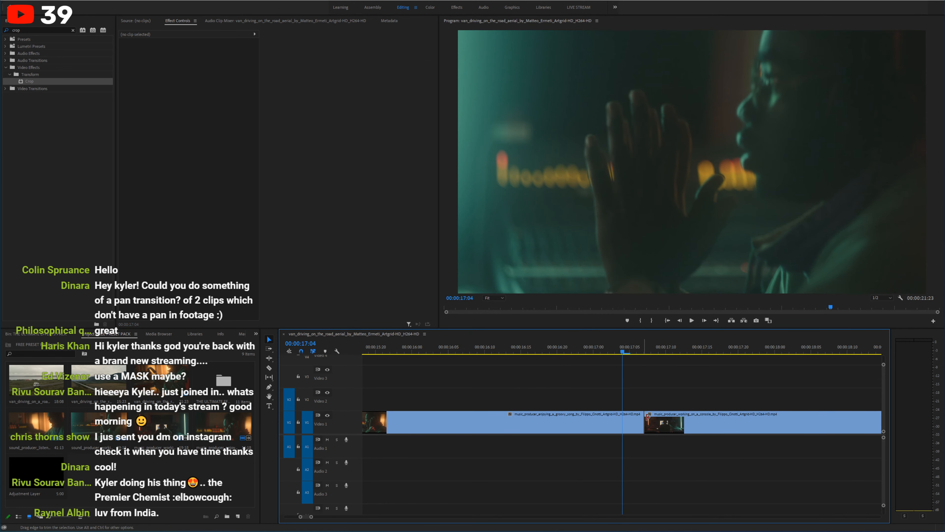
Step: Split the groovy-song clip at 00:00:16:22, lift its tail onto V2, and slide the console clip beneath it to the split
key("Up")
key("Down")
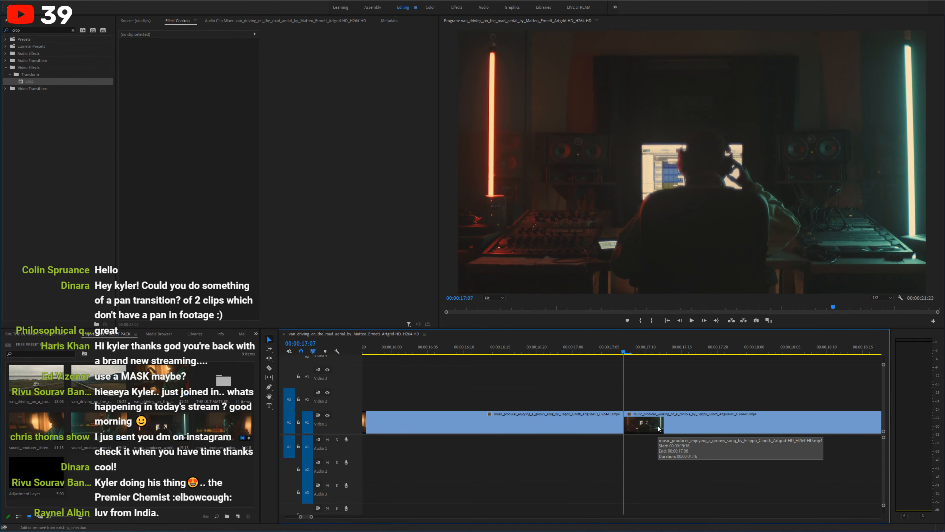
key("shift+Left")
key("shift+Left")
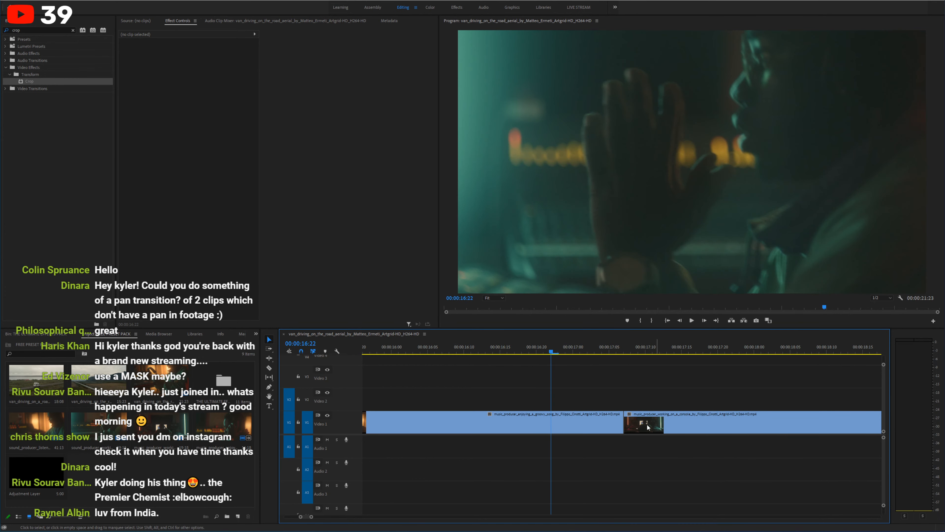
left_click(551, 421)
left_click_drag(602, 428, 613, 406)
left_click_drag(660, 427, 580, 423)
Step: Play the overlap and split the V1 console clip where the V2 section ends
key("space")
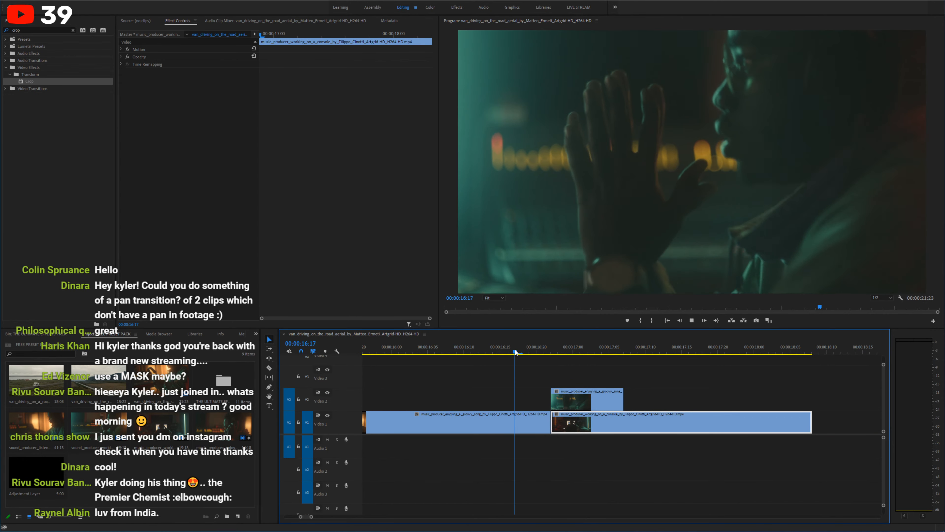
left_click(627, 426)
key("v")
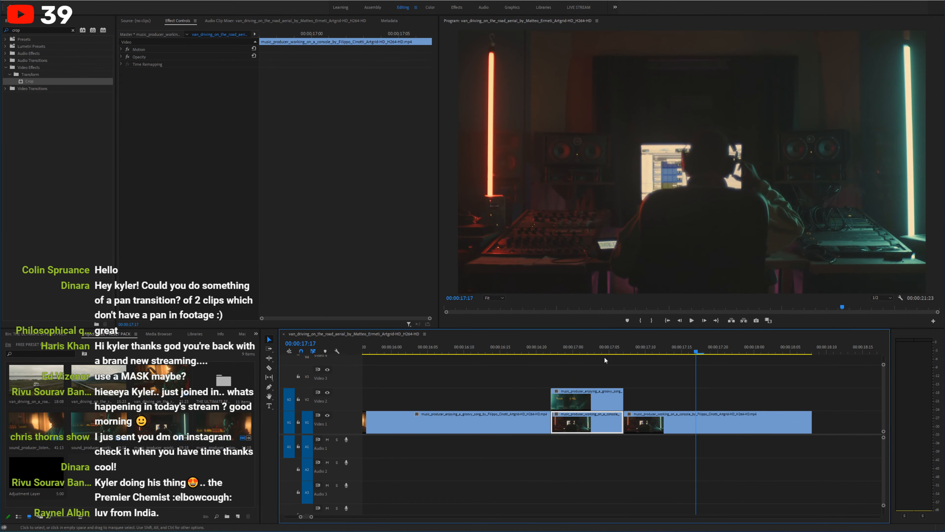
Step: Shift both console pieces later on V1 and drop the V2 section back into the gap before them
left_click_drag(600, 351, 574, 351)
left_click(582, 407)
key("Left")
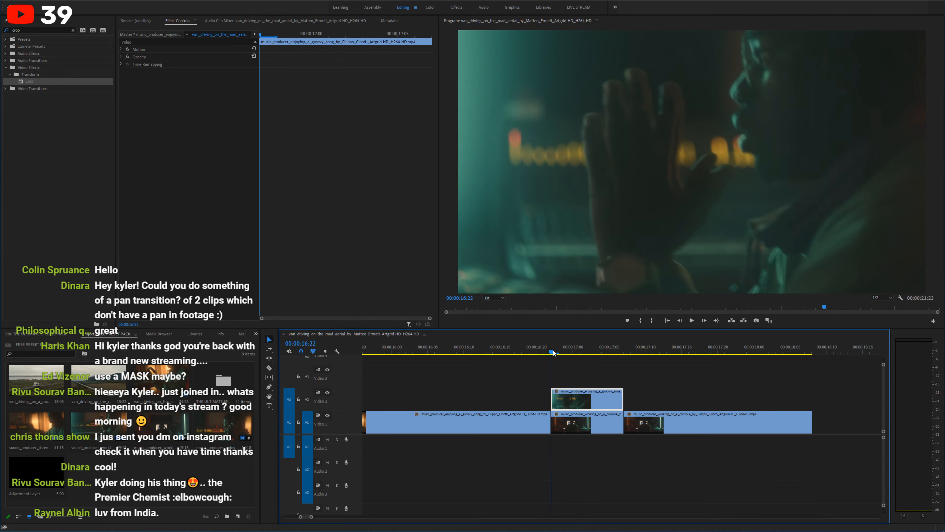
left_click_drag(651, 449, 622, 428)
left_click_drag(594, 426, 668, 426)
left_click_drag(589, 409, 589, 433)
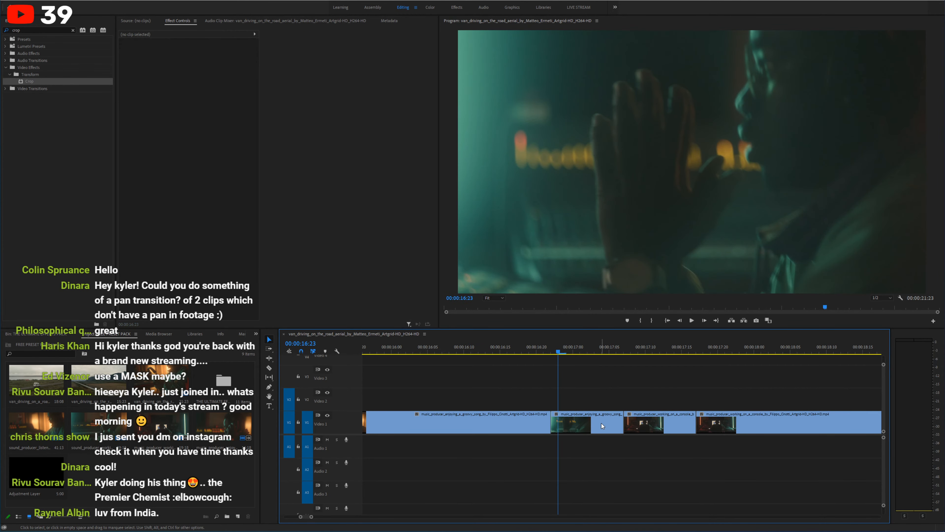
Step: Apply the Crop effect to the short groovy-song section on V1 and enable its Zoom option
left_click_drag(29, 81, 573, 421)
left_click(188, 117)
left_click_drag(294, 37, 316, 39)
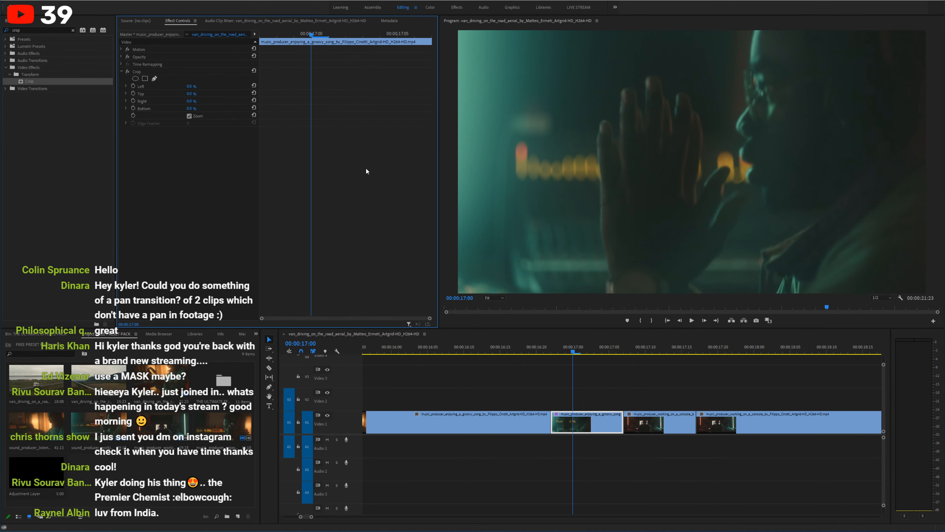
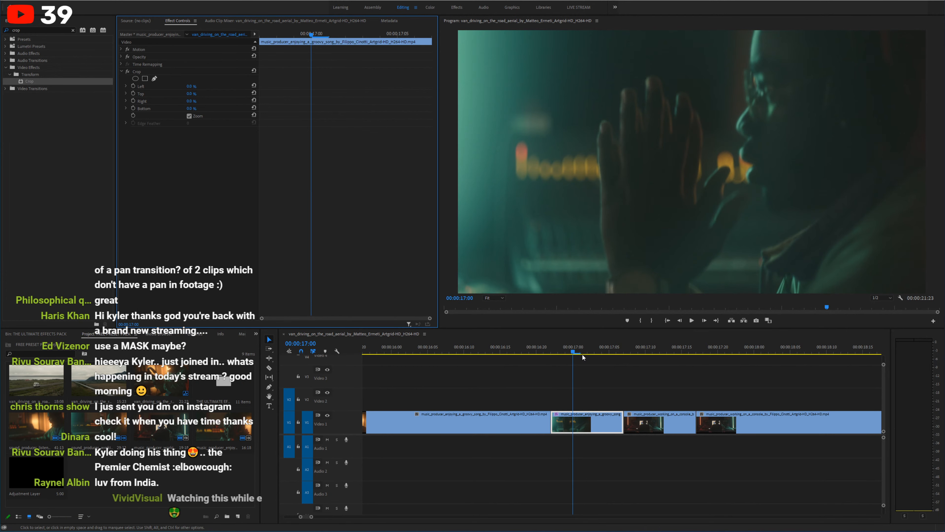
left_click_drag(573, 352, 602, 351)
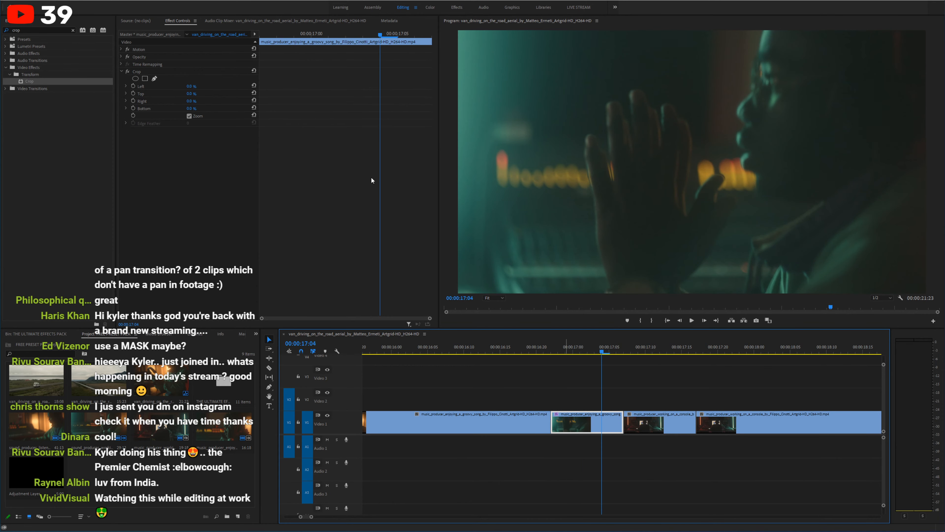
Step: Try the section's Crop Left value at 100%, and settle on 99%
left_click_drag(191, 87, 230, 87)
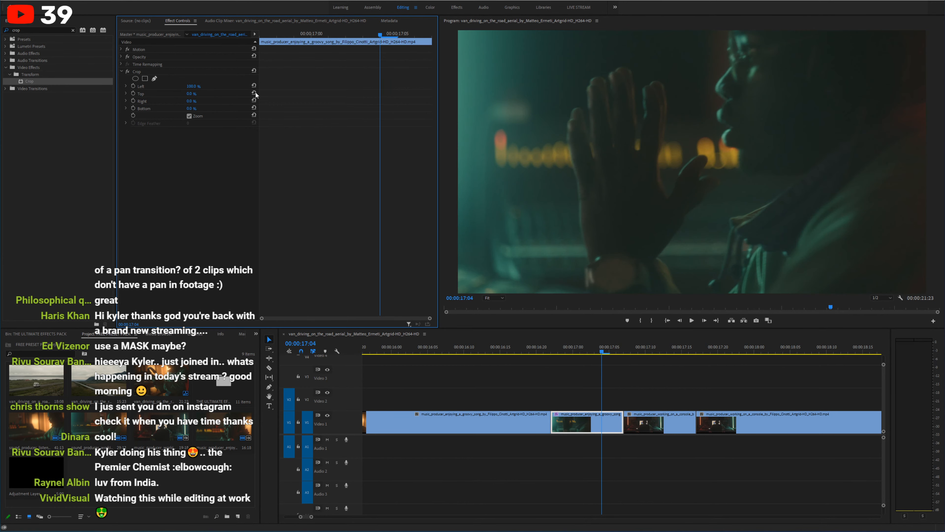
left_click(193, 86)
type("99")
key("Return")
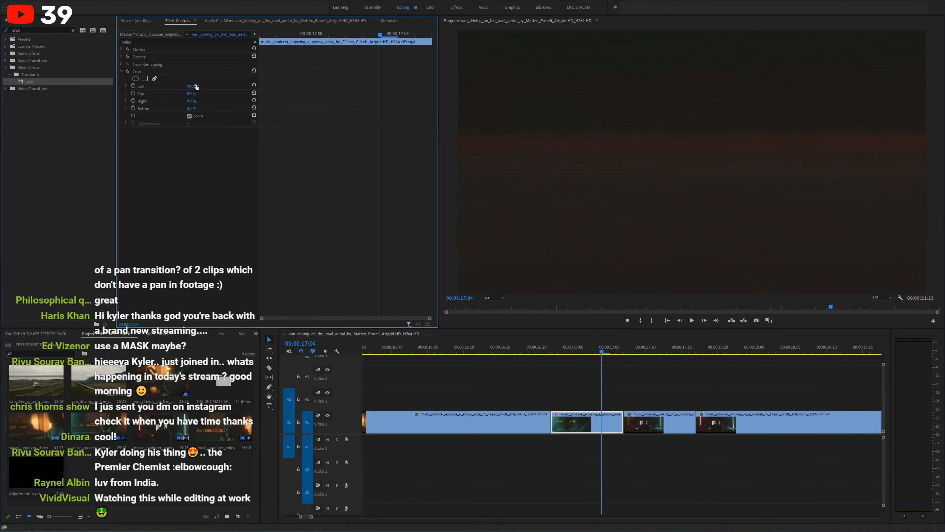
Step: Keyframe Crop Left from 0% at the section's start to 99% at its end, and scrub through the resulting move
left_click(141, 86)
key("Left")
key("shift+Left")
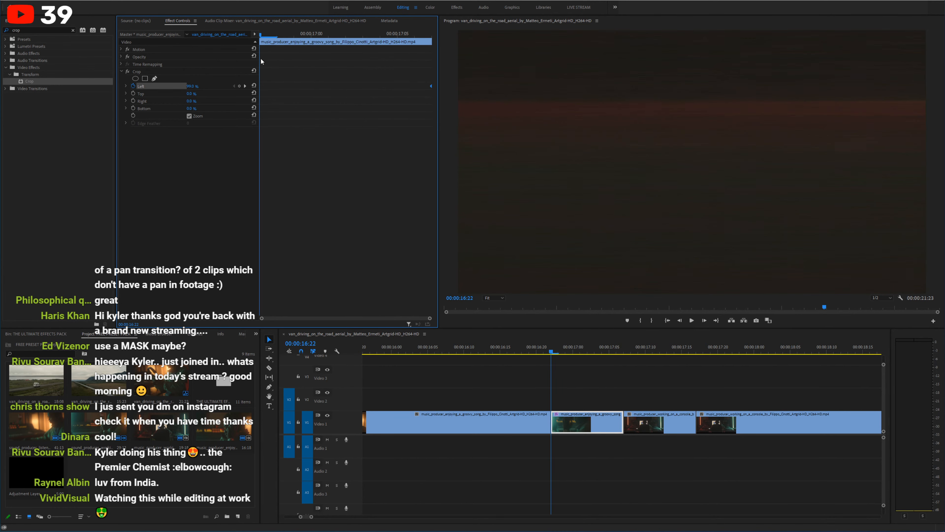
key("space")
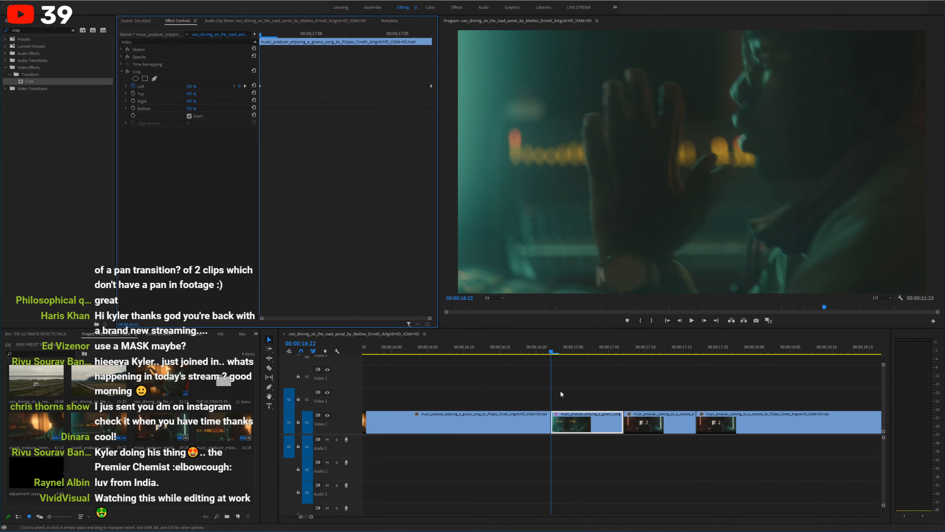
left_click(565, 349)
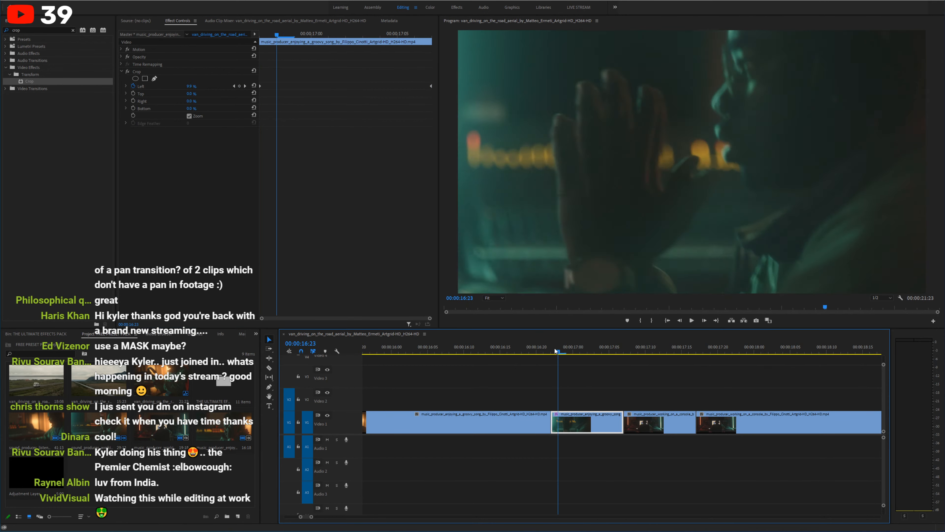
left_click_drag(565, 349, 588, 346)
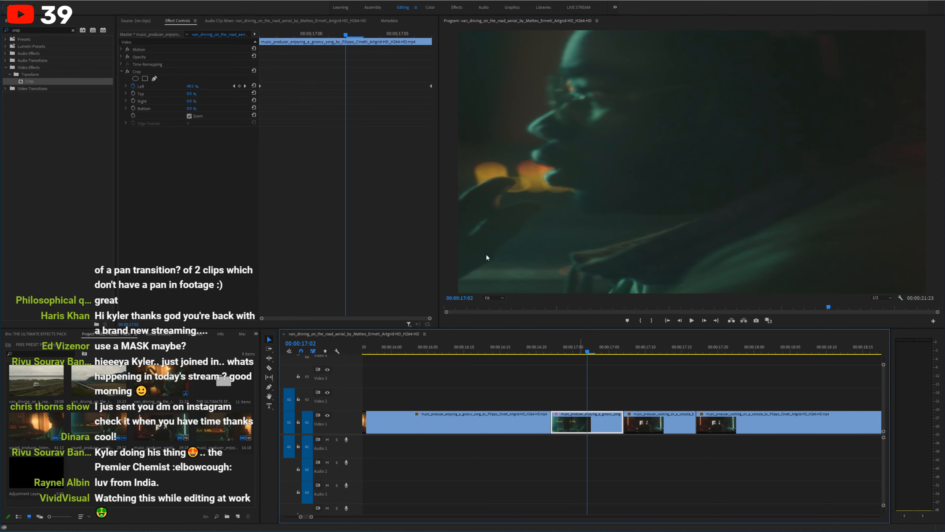
Step: Apply Ease Out to the Crop Left start keyframe and Ease In to its end keyframe
left_click(262, 86)
right_click(260, 85)
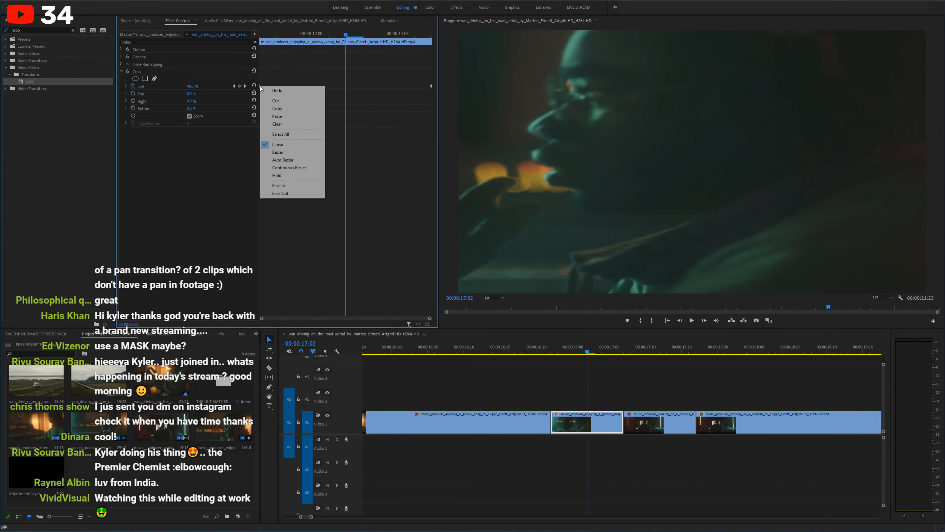
left_click(280, 193)
right_click(430, 85)
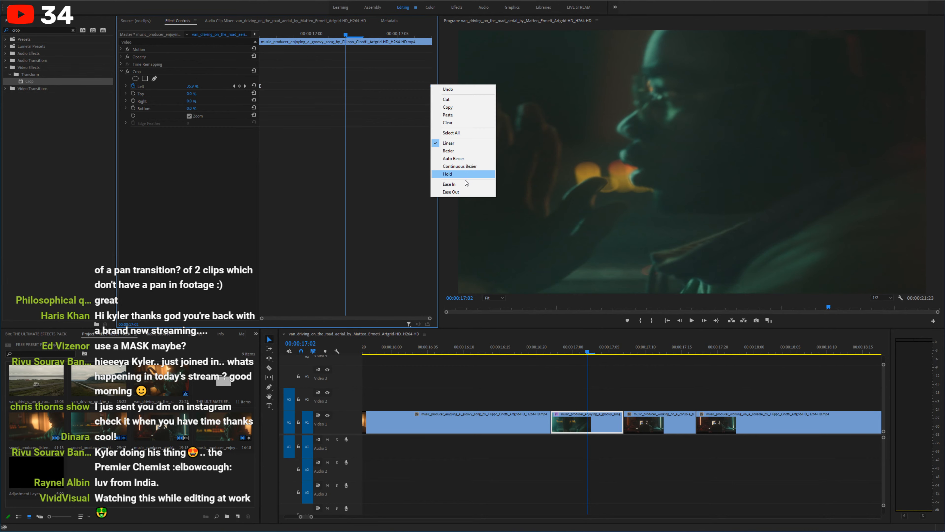
left_click(450, 184)
Step: Enlarge the Crop Left graph and shape its curve to start slowly and accelerate steeply into the end keyframe
left_click(126, 85)
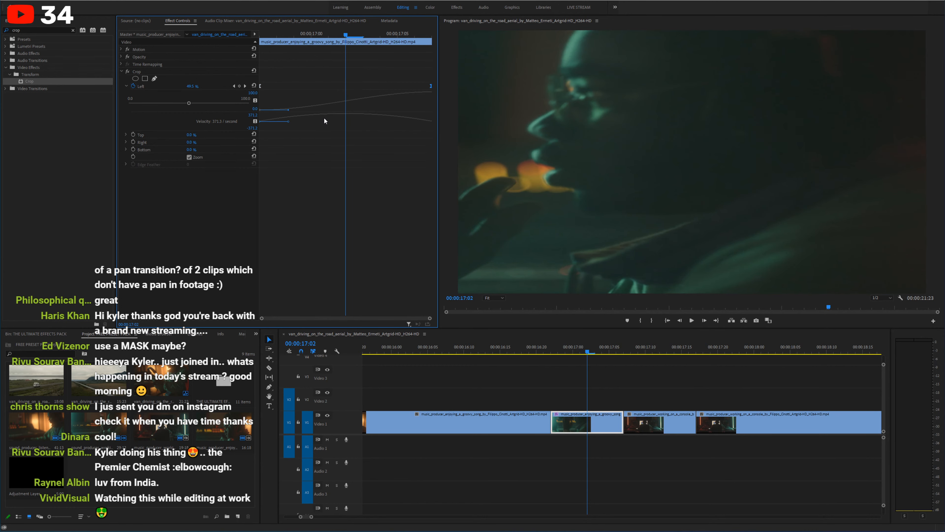
left_click_drag(325, 112, 325, 196)
left_click(318, 38)
left_click_drag(317, 39, 337, 33)
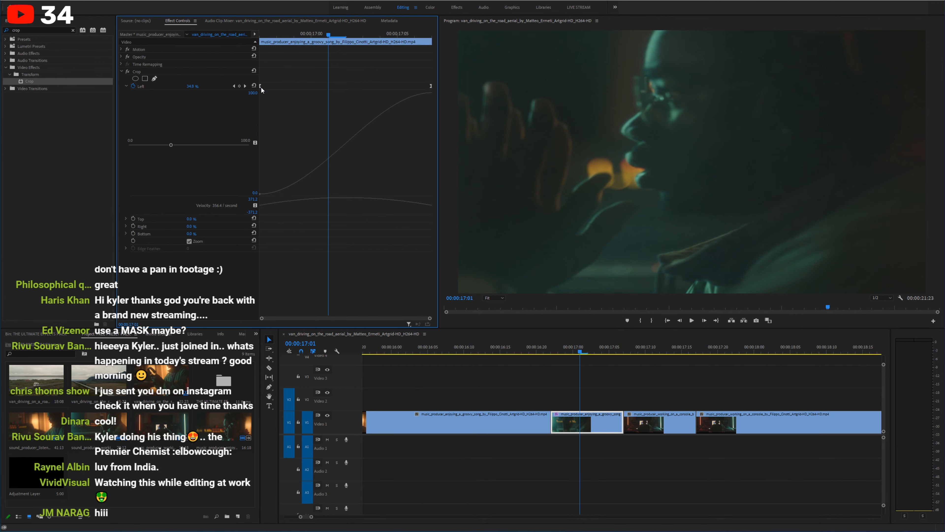
left_click_drag(288, 196, 401, 195)
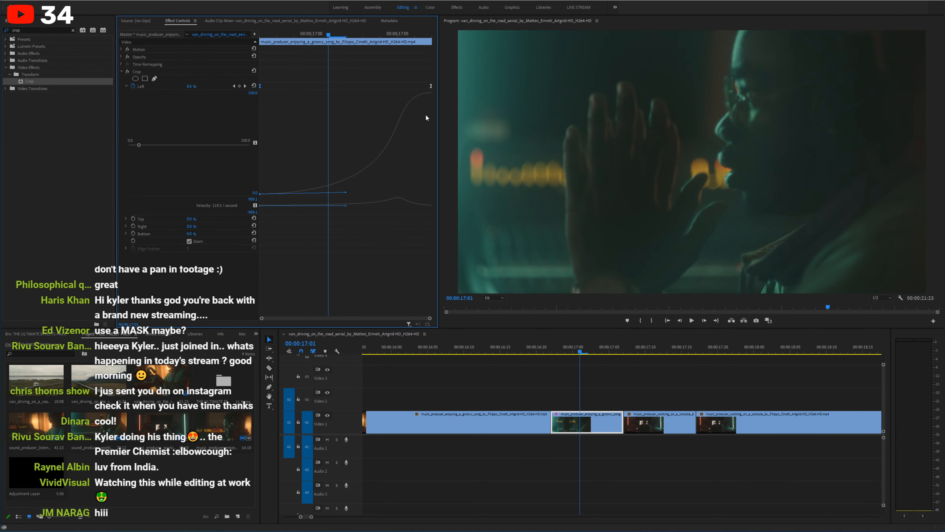
mouse_move(431, 86)
left_mouse_down()
mouse_move(444, 103)
mouse_move(431, 86)
left_mouse_up()
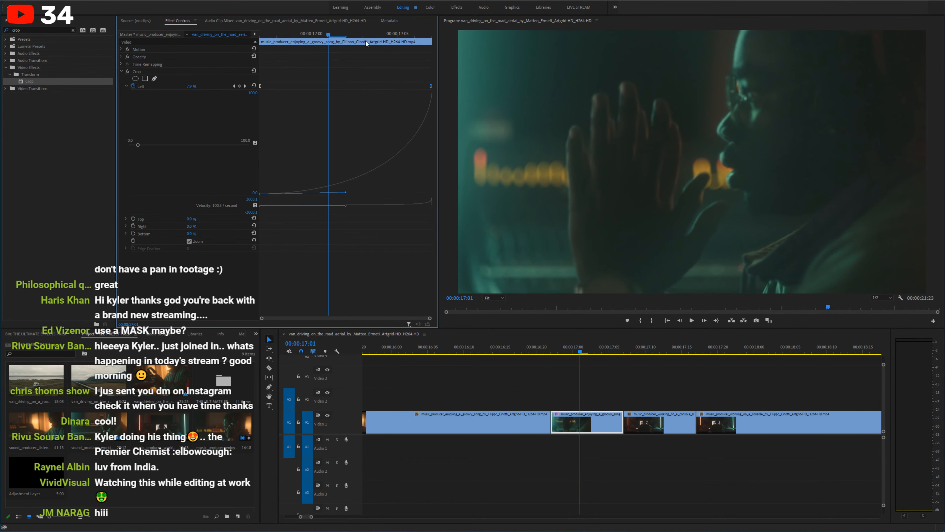
Step: Play back and scrub through the groovy-song section to check the speed of its crop move
key("space")
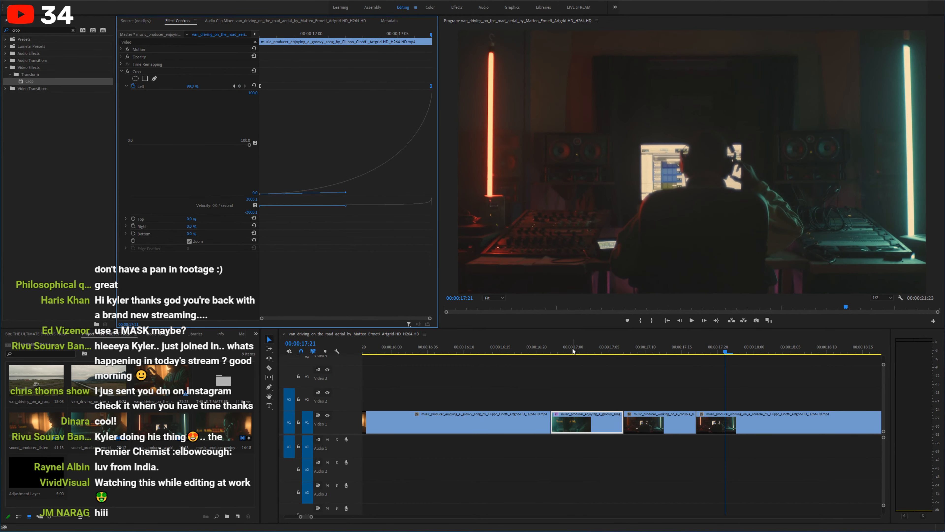
left_click(573, 349)
key("space")
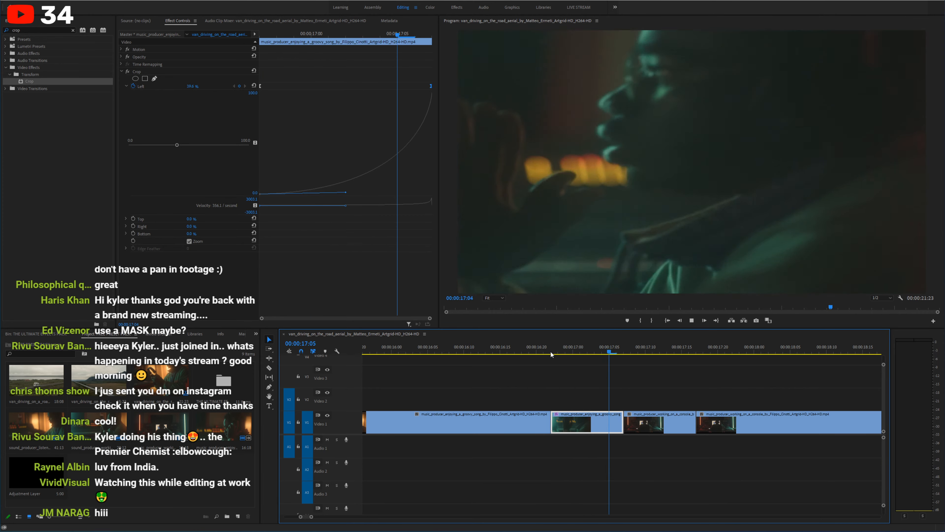
left_click(552, 354)
left_click_drag(552, 353, 554, 354)
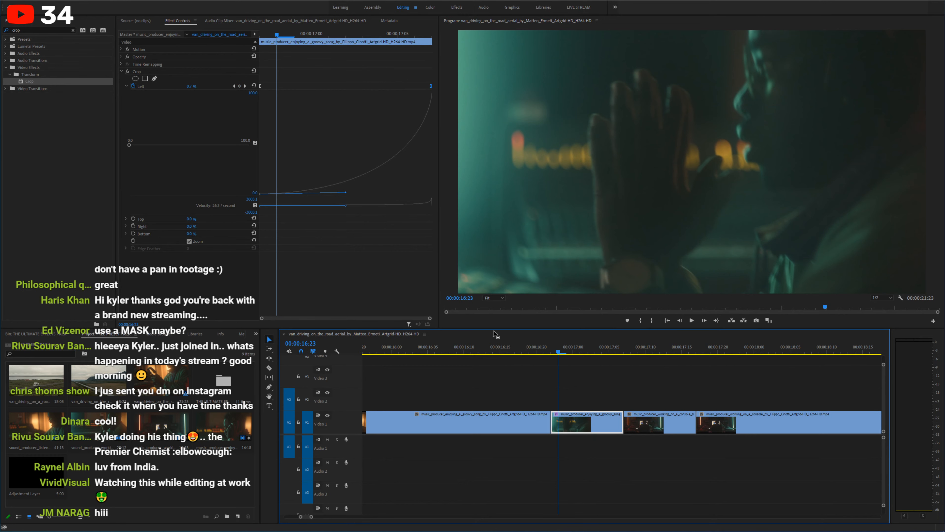
left_click_drag(558, 350, 609, 351)
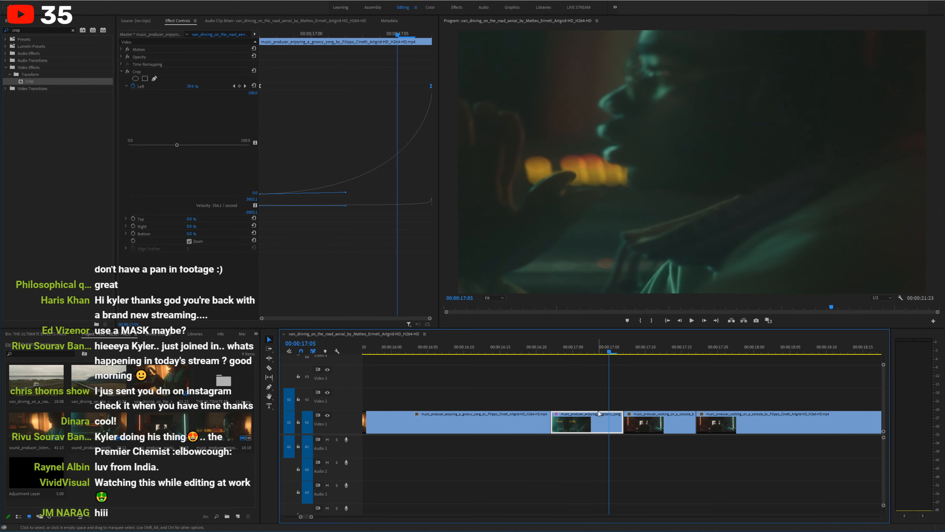
Step: Move the short groovy-song section up to V2 and shift both console pieces earlier on V1, directly beneath it
left_click_drag(595, 428, 596, 405)
left_click_drag(666, 425, 591, 430)
left_click(596, 403)
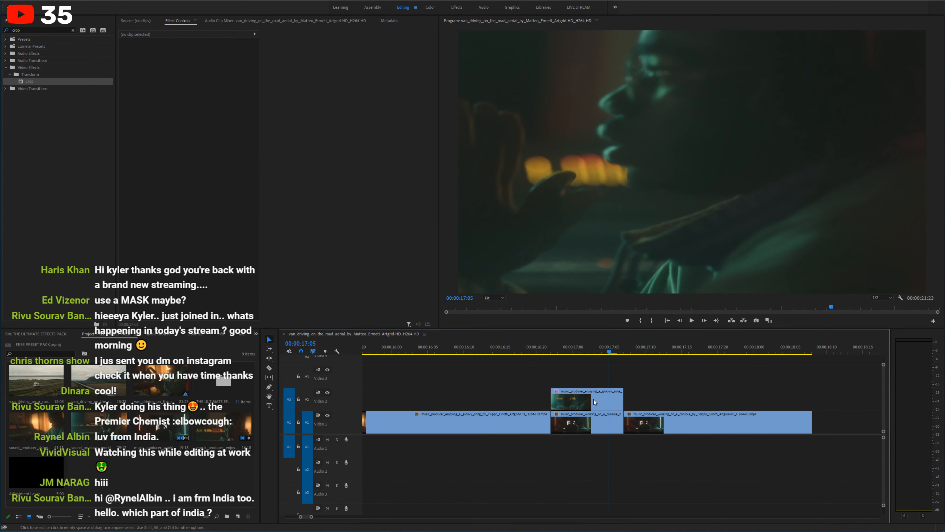
Step: Copy the keyframed Crop effect from the groovy-song section onto the short console section on V1
left_click(138, 76)
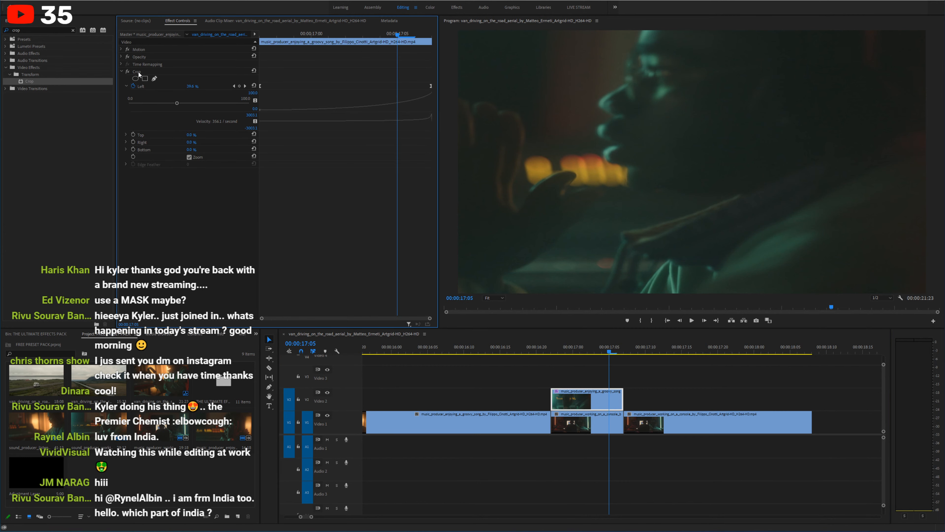
left_click(590, 421)
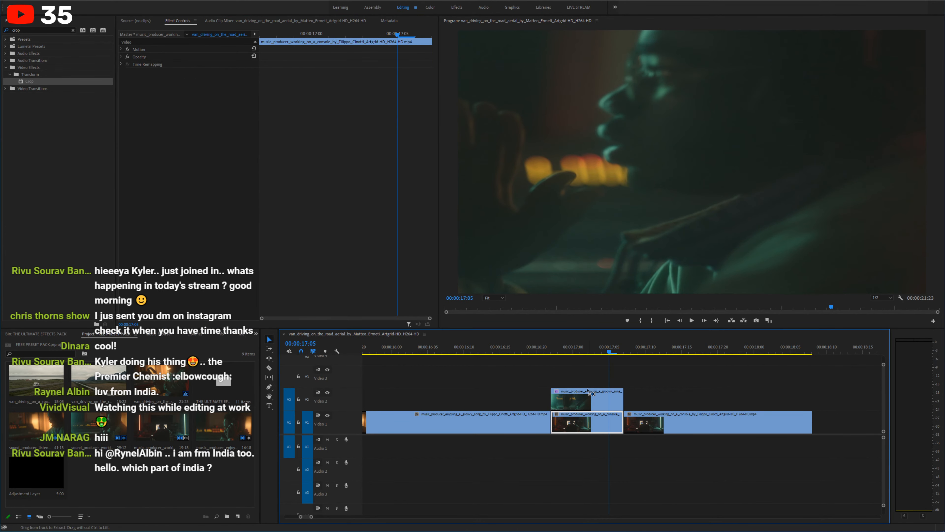
key("ctrl+v")
mouse_move(587, 346)
left_mouse_down()
mouse_move(565, 345)
mouse_move(624, 336)
mouse_move(595, 337)
left_mouse_up()
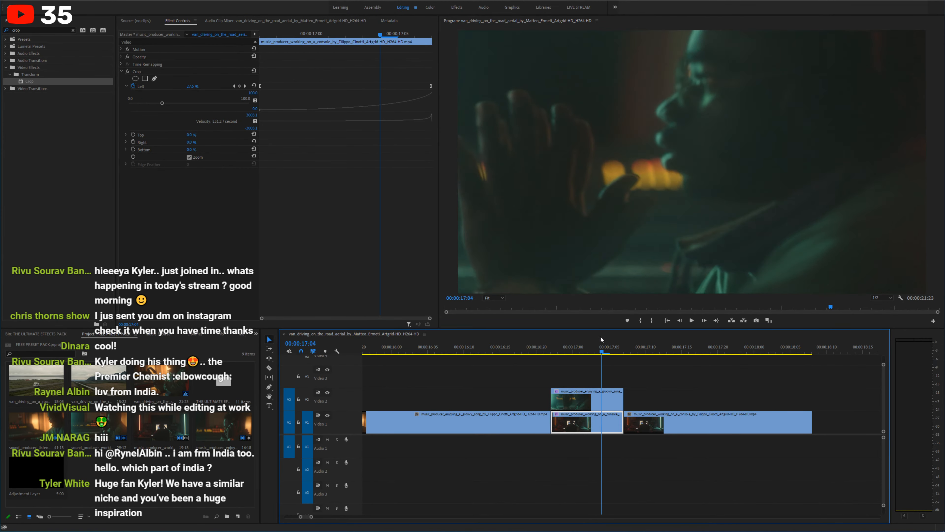
Step: Raise both console pieces to V3 and align the short one with the start of the groovy-song section on V2
left_click_drag(651, 456, 603, 375)
key("Up")
left_click_drag(631, 380, 725, 380)
left_click(592, 350)
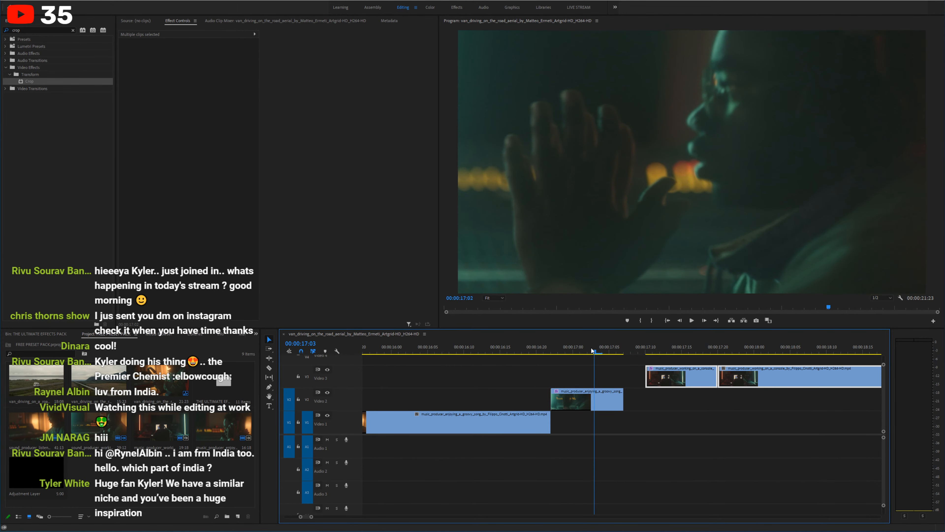
mouse_move(592, 350)
left_mouse_down()
mouse_move(606, 349)
mouse_move(588, 349)
left_mouse_up()
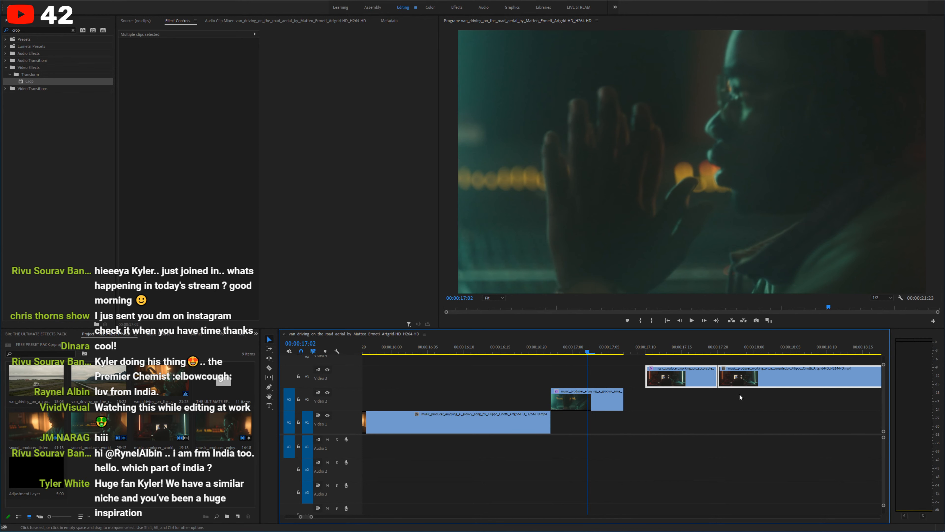
left_click_drag(694, 380, 599, 379)
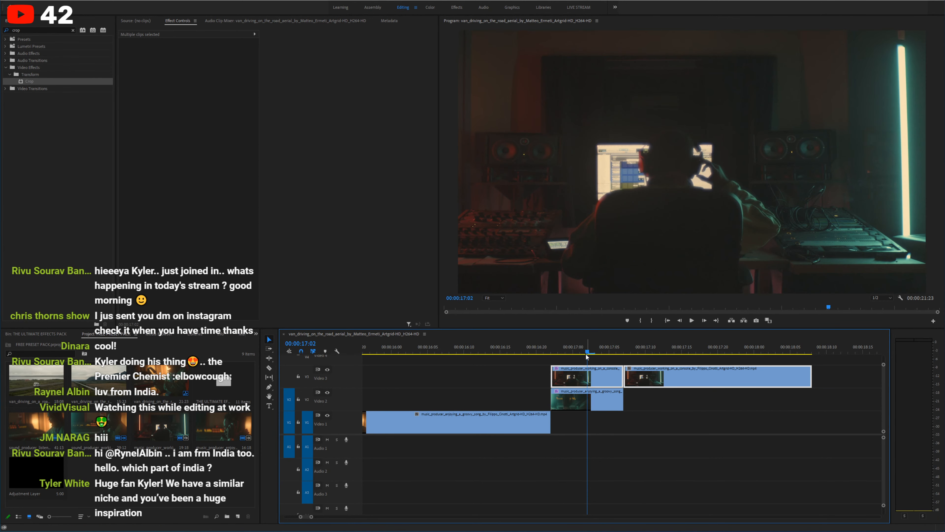
left_click(574, 351)
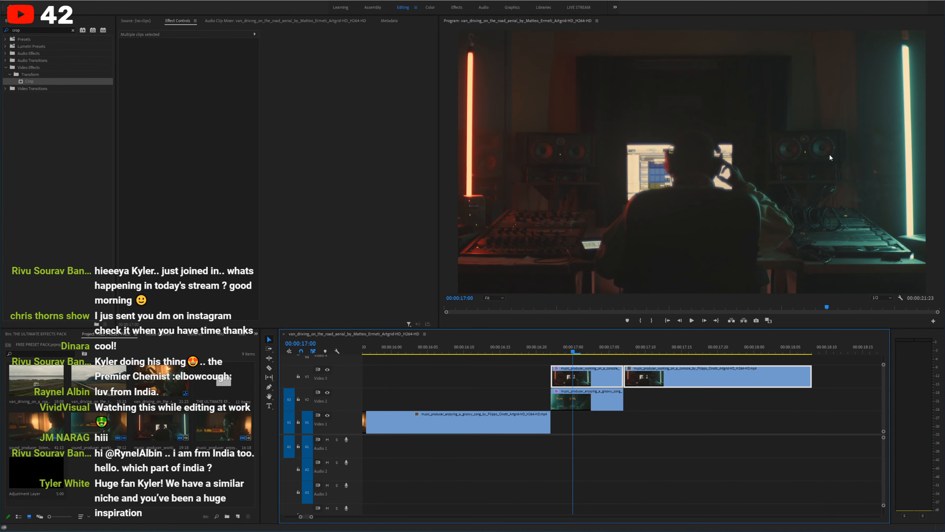
left_click(588, 349)
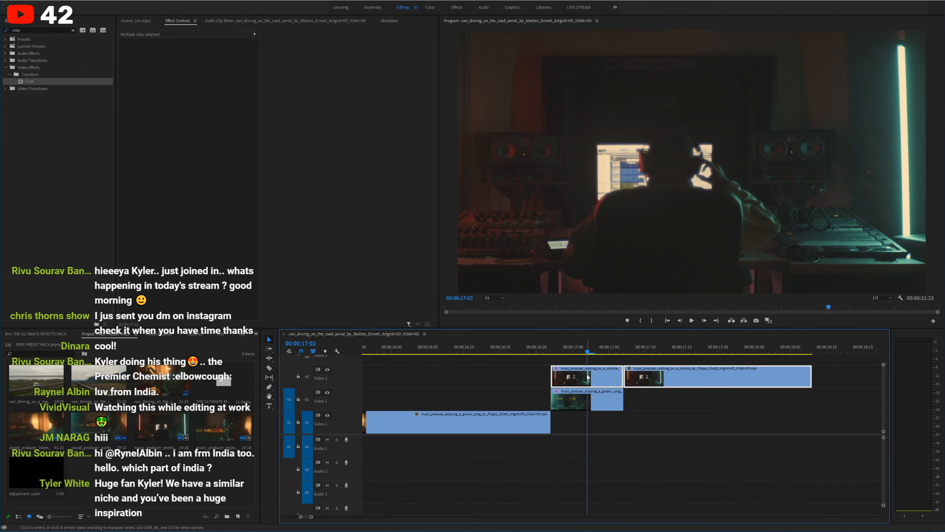
Step: Remove the copied Crop Left keyframes from the short console section and reset its Left value to 0%
left_click(611, 380)
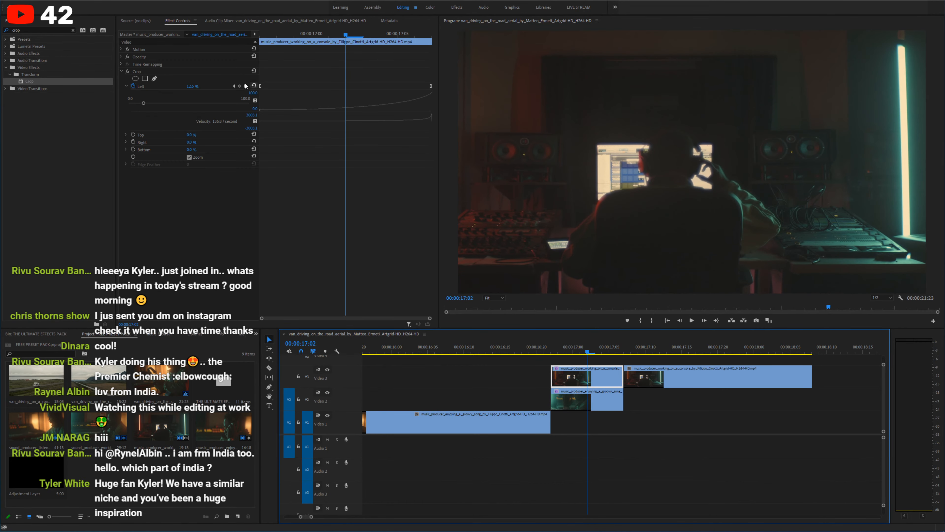
left_click_drag(260, 88, 420, 90)
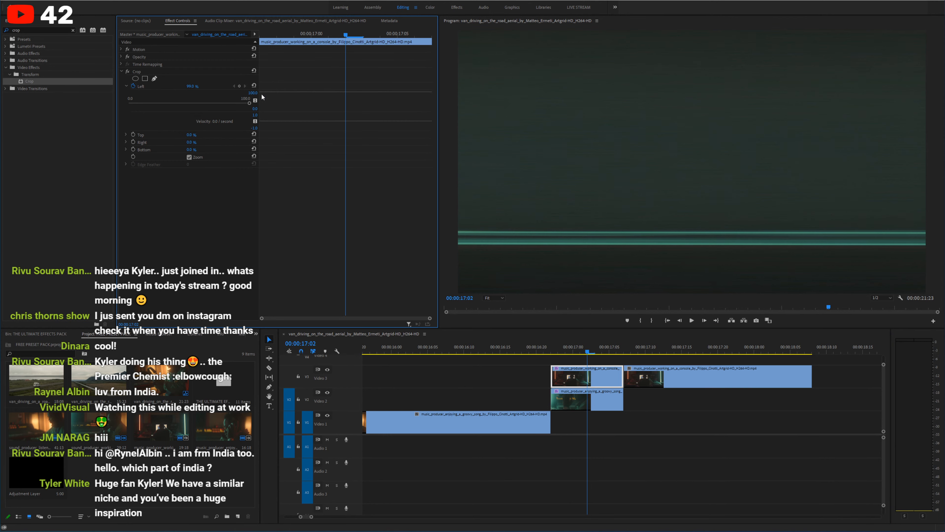
left_click(253, 86)
left_click(134, 86)
key("Return")
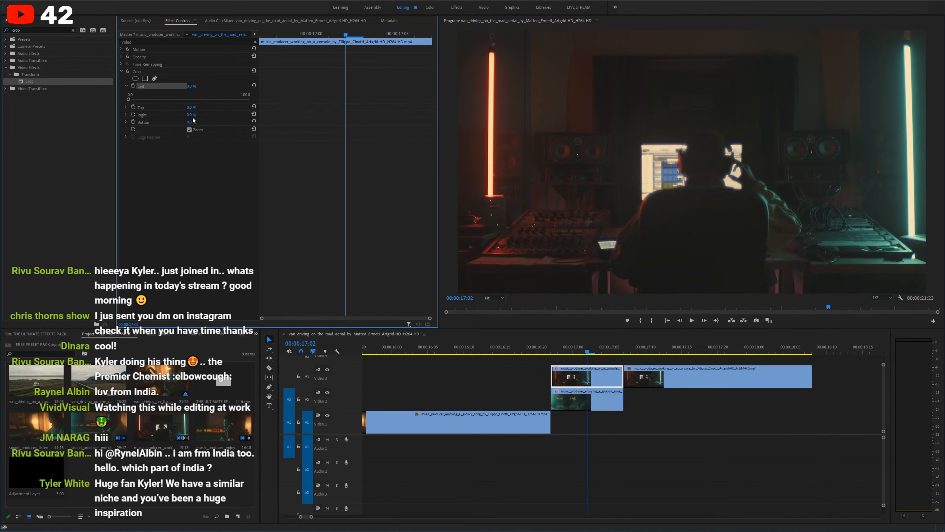
Step: Keyframe the console section's Crop Right from 99% at its start to 0% at its end
left_click_drag(191, 115, 242, 115)
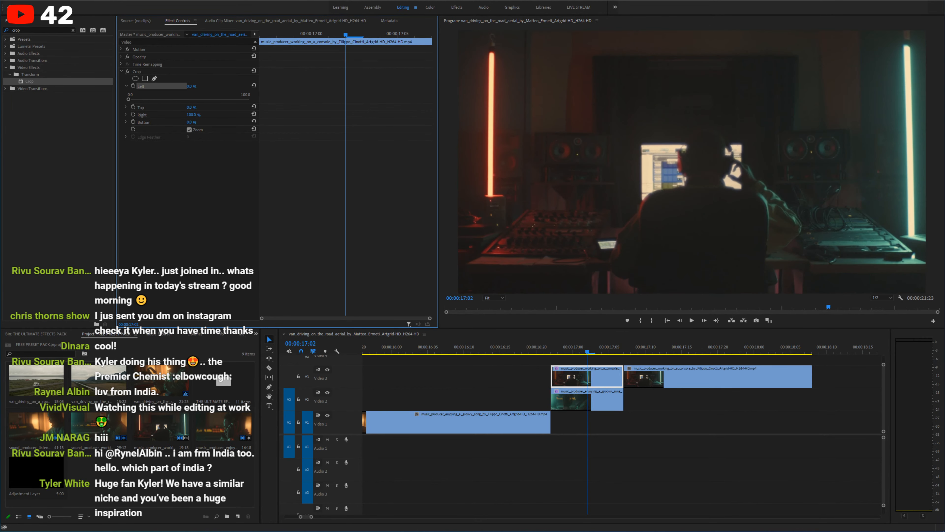
left_click_drag(194, 115, 193, 114)
left_click(133, 115)
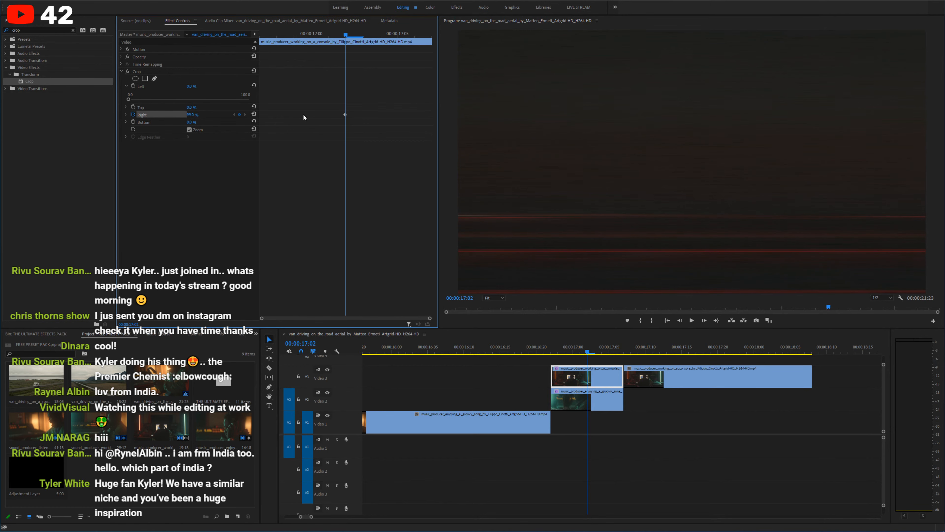
left_click_drag(345, 117, 156, 115)
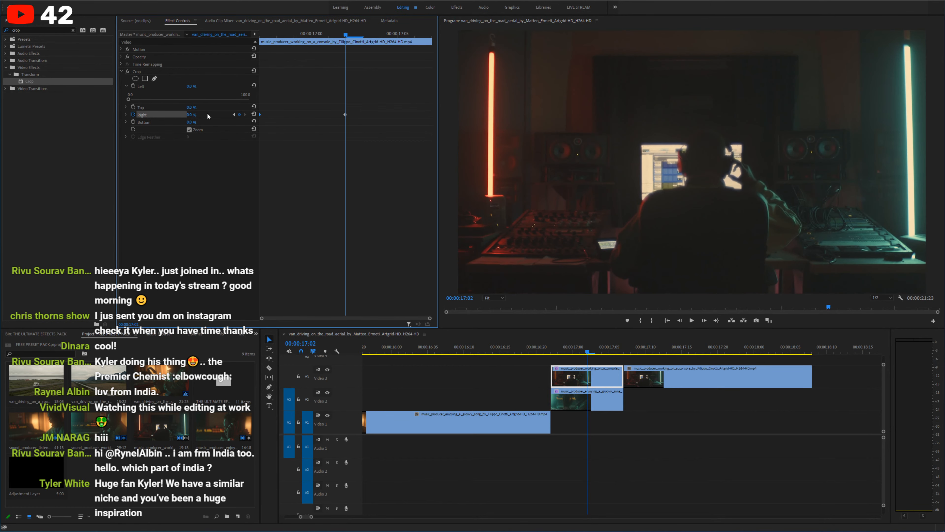
left_click_drag(345, 114, 441, 99)
left_click_drag(345, 36, 345, 56)
Step: Apply Ease Out to the Crop Right start keyframe and Ease In to its end keyframe
right_click(260, 115)
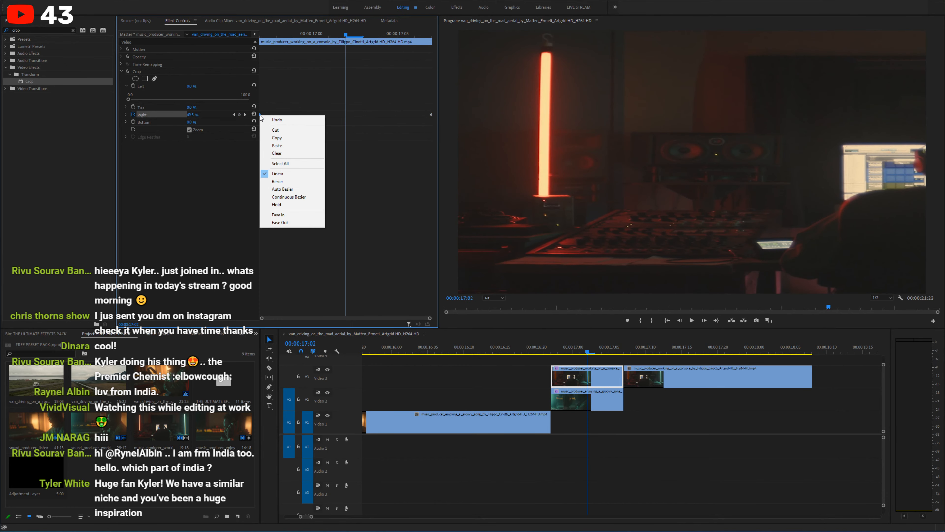
left_click(277, 218)
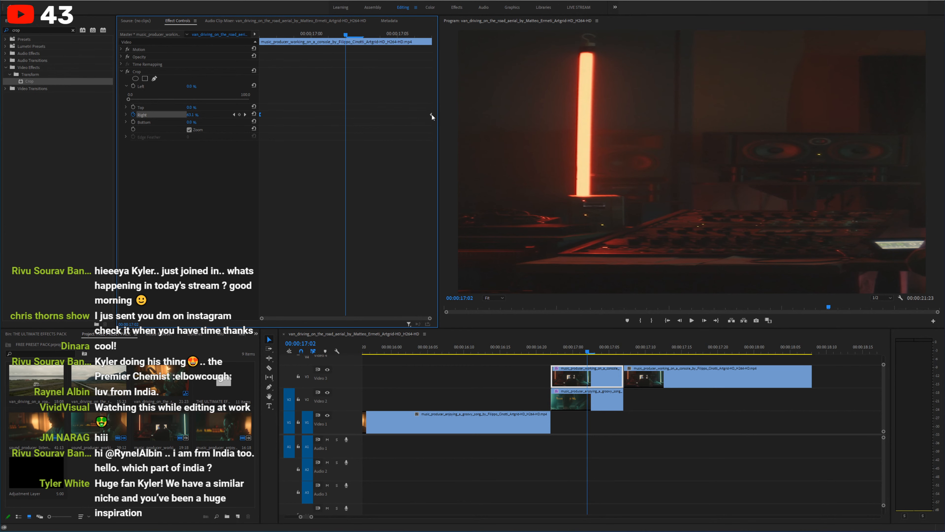
right_click(431, 115)
left_click(449, 214)
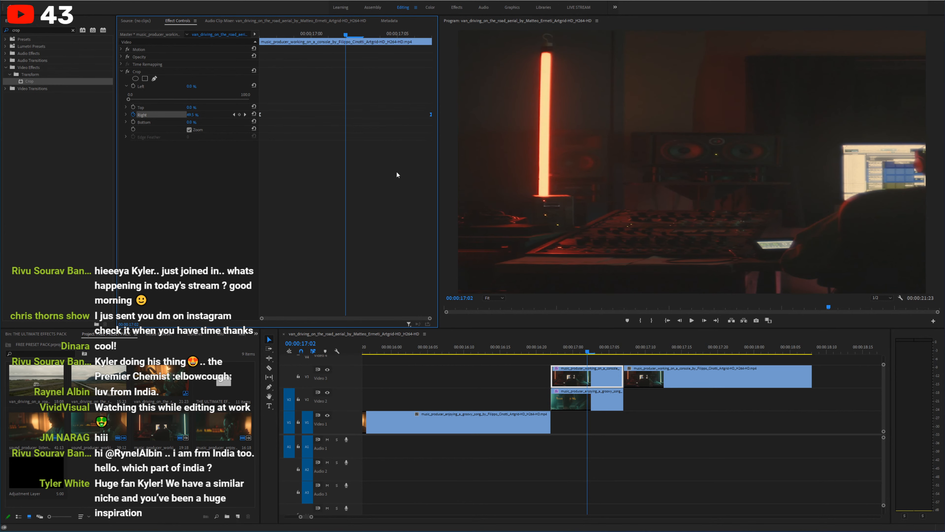
Step: Move the Crop Right end keyframe slightly earlier and shape its curve to drop steeply first and finish slowly
left_click(126, 114)
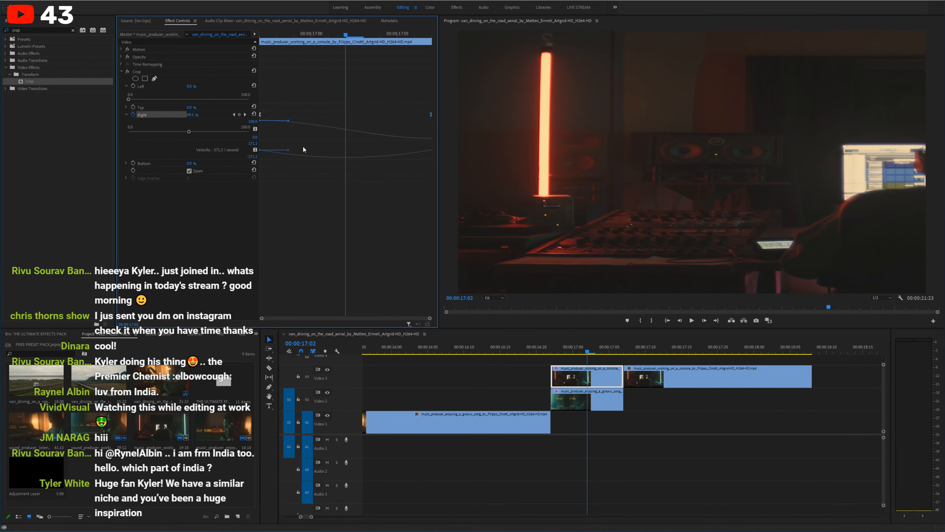
left_click_drag(306, 140, 306, 226)
left_click_drag(430, 115, 425, 114)
left_click_drag(287, 121, 300, 223)
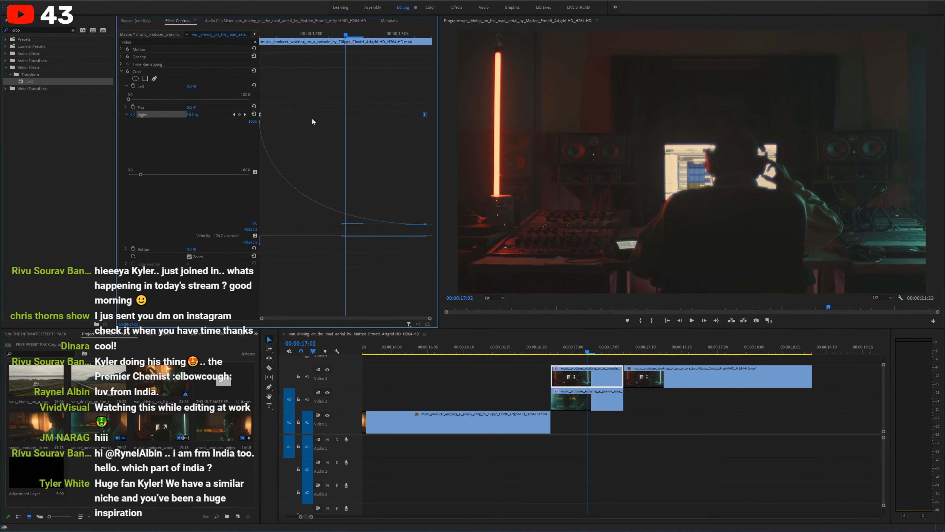
Step: Compare the crop speed curves of the groovy-song and console sections, and scrub through the console move
left_click(562, 399)
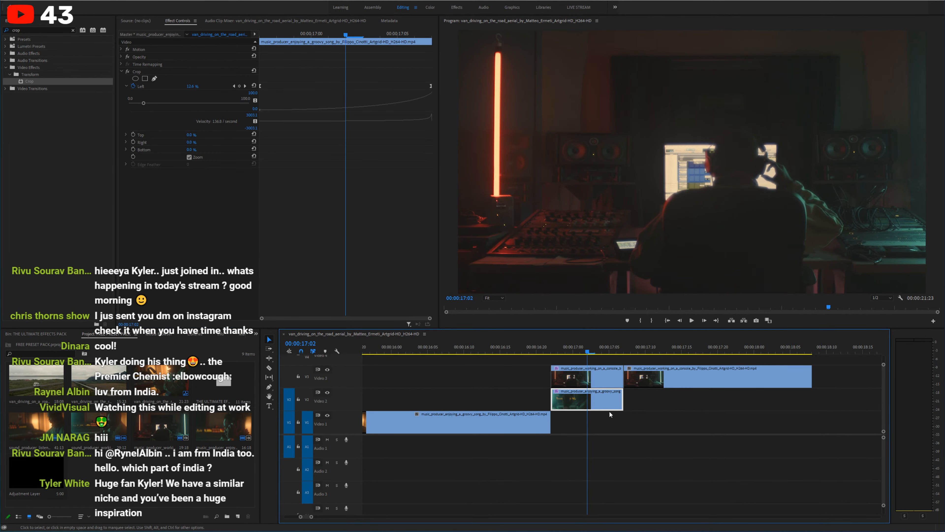
left_click_drag(388, 113, 385, 182)
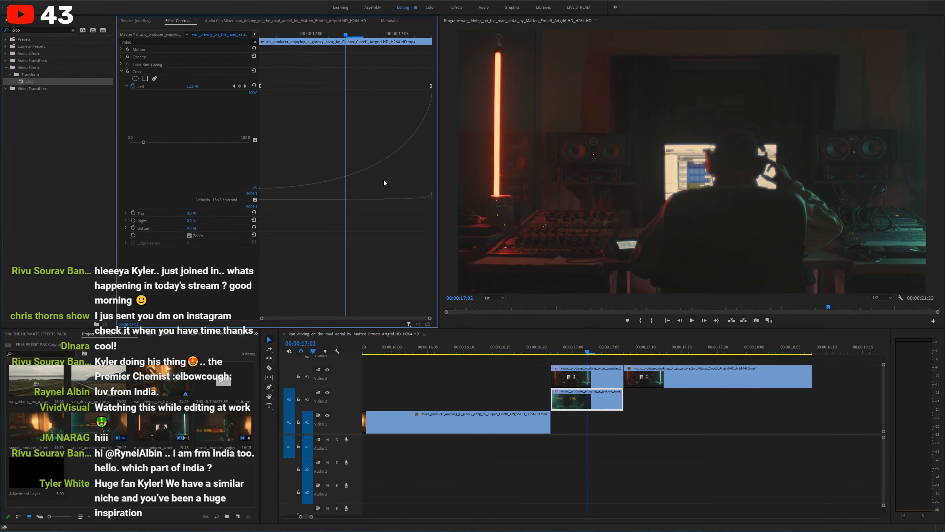
left_click(603, 378)
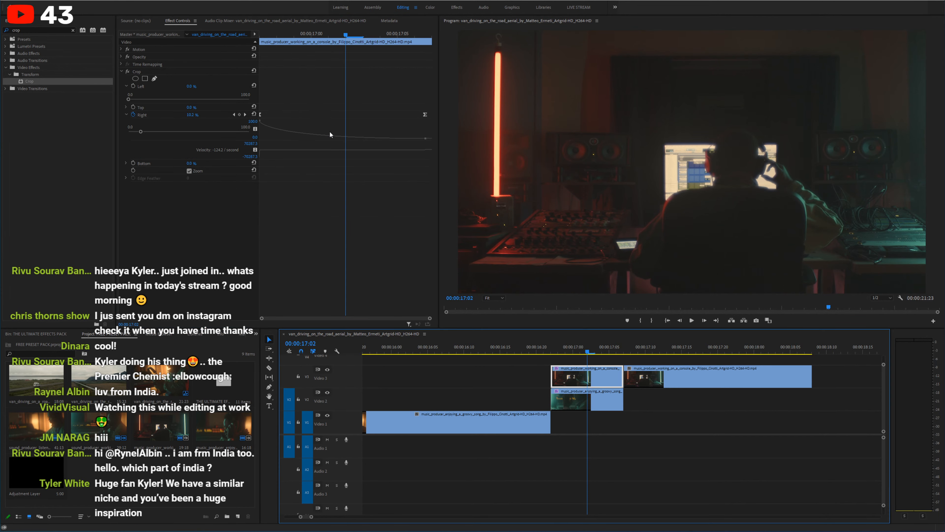
left_click(558, 351)
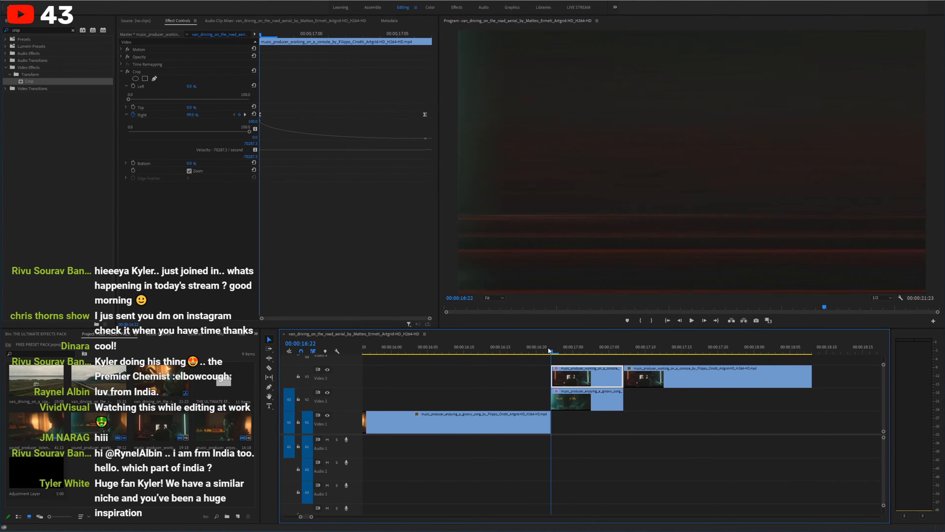
left_click_drag(561, 351, 588, 351)
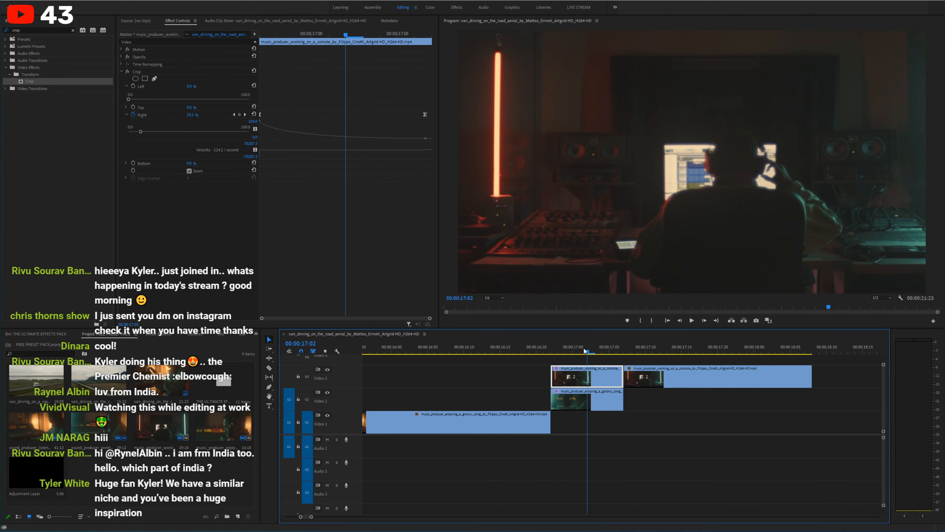
Step: Lengthen the ease of the console section's Crop Right start keyframe so the curve begins slowly, keeping the keyframe at the section's start
left_click(261, 114)
left_click_drag(285, 139, 285, 225)
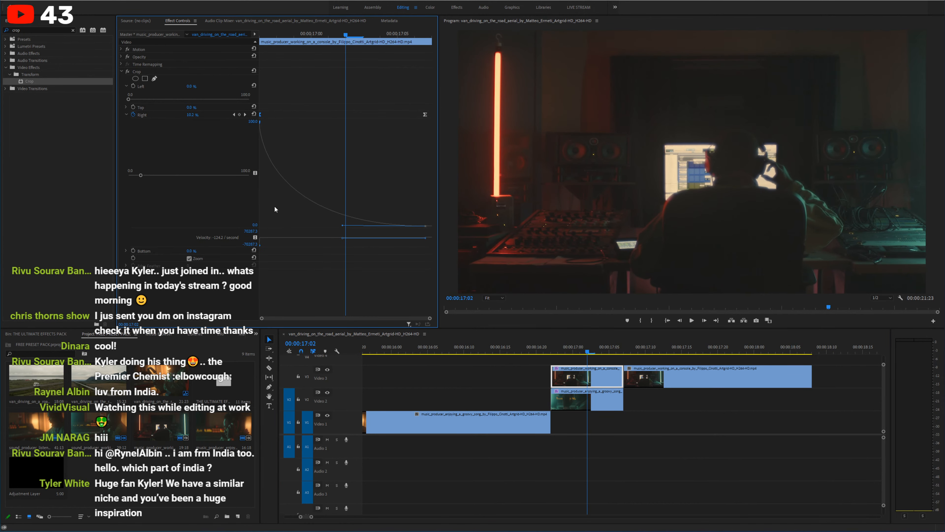
left_click_drag(262, 127, 397, 124)
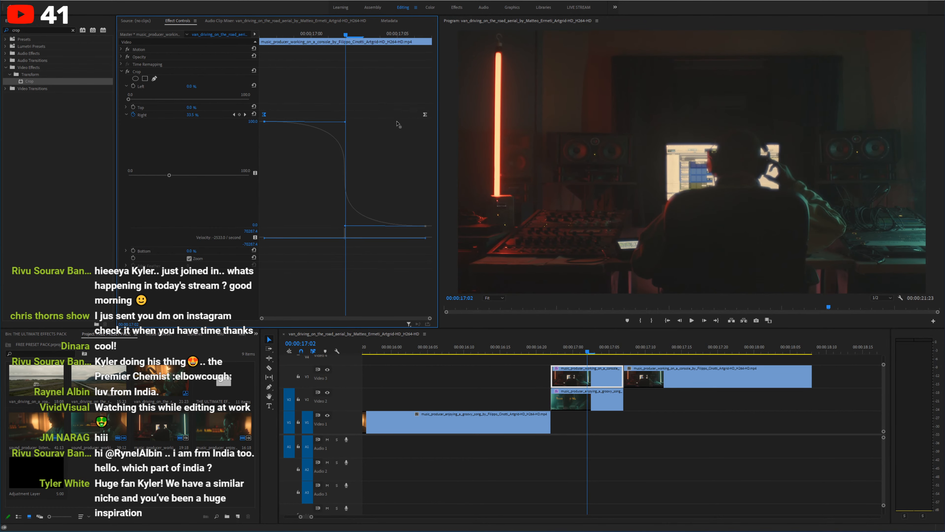
left_click_drag(265, 114, 228, 116)
Step: Reshape the Crop Right curve at its end keyframe to finish in a steep drop, dismissing the error notice and saving the project
left_click(426, 115)
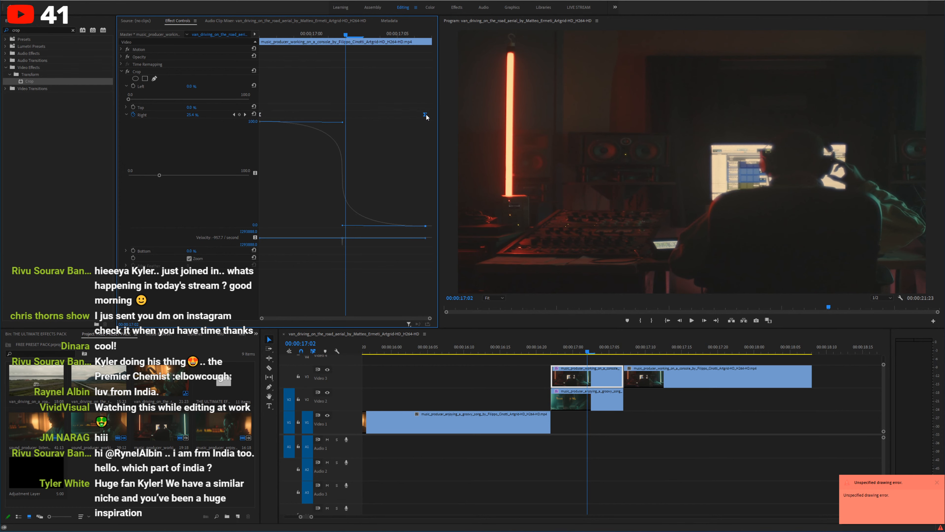
key("ctrl+s")
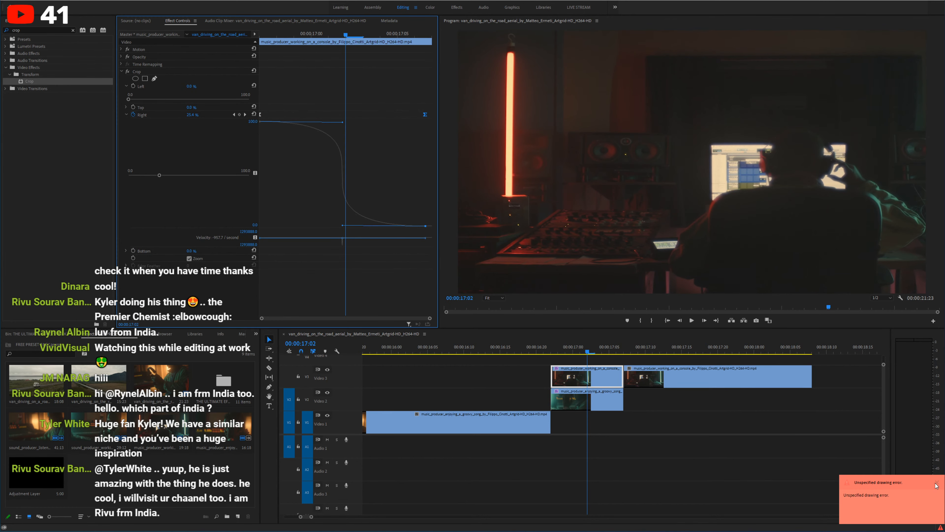
left_click(937, 483)
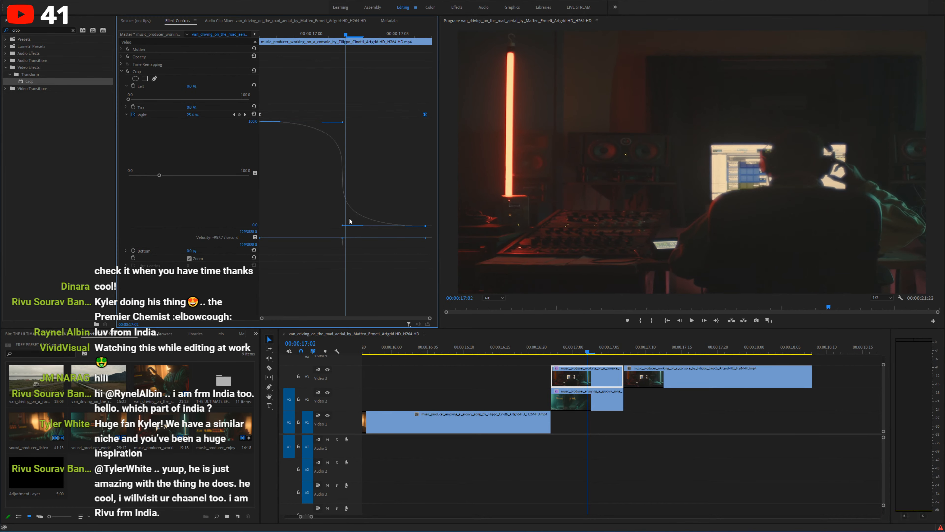
left_click_drag(342, 225, 545, 268)
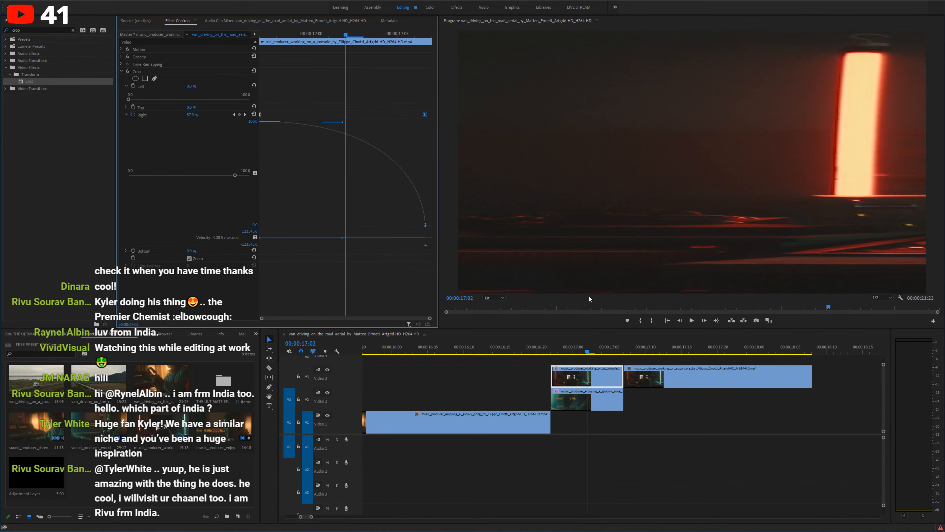
left_click_drag(583, 347, 540, 349)
left_click_drag(544, 350, 551, 350)
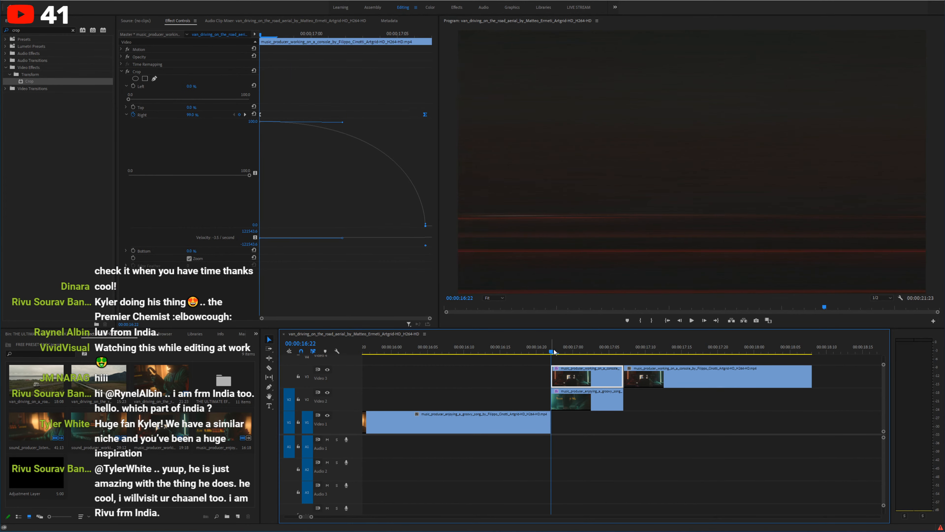
Step: Move both console sections down to Video 1 so the short one lies beneath the groovy-song section
left_click_drag(636, 361, 606, 372)
left_click_drag(606, 376, 605, 422)
left_click(541, 349)
left_click_drag(542, 348, 596, 351)
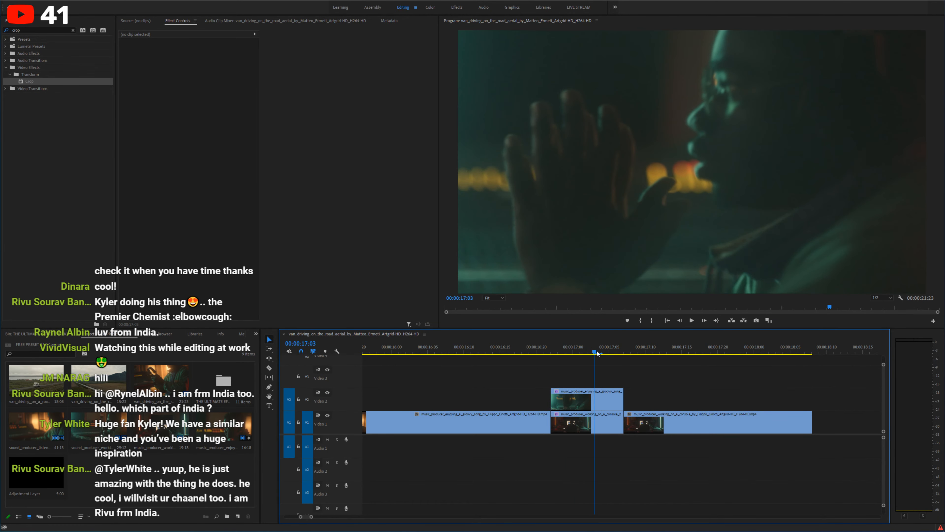
Step: Temporarily hide Video 2 to inspect the console section's crop move, and show the track again
left_click(327, 392)
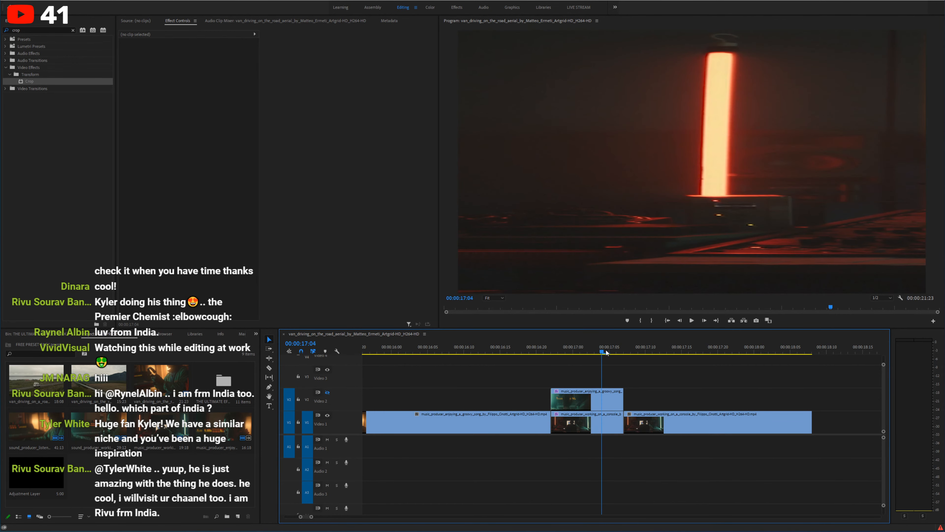
left_click_drag(607, 352, 573, 352)
left_click(581, 405)
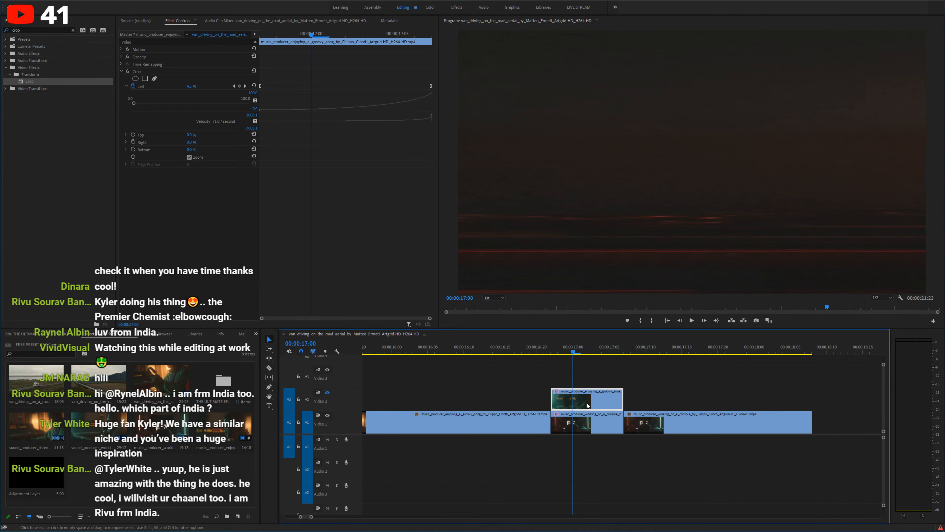
left_click(327, 392)
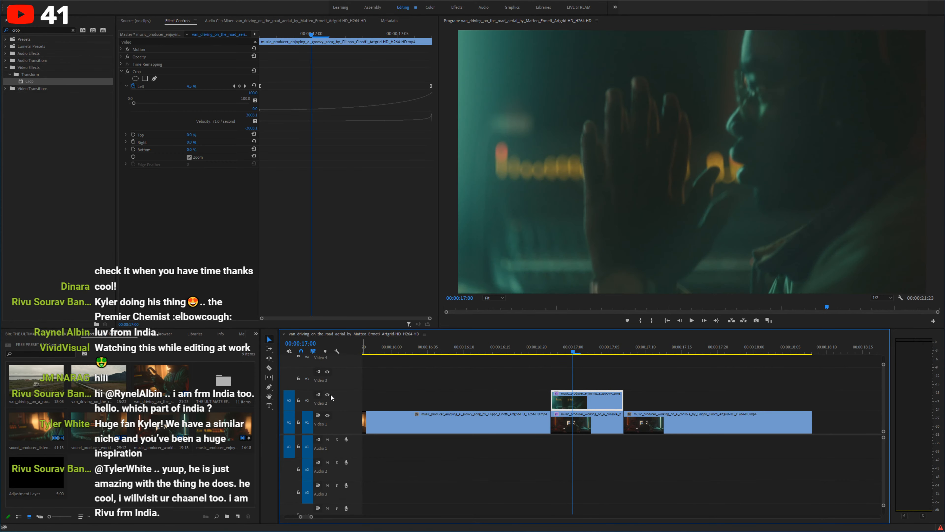
Step: Keyframe the short groovy-song section's Opacity from 100% at its start to 0% at its end
right_click(555, 393)
left_click(557, 381)
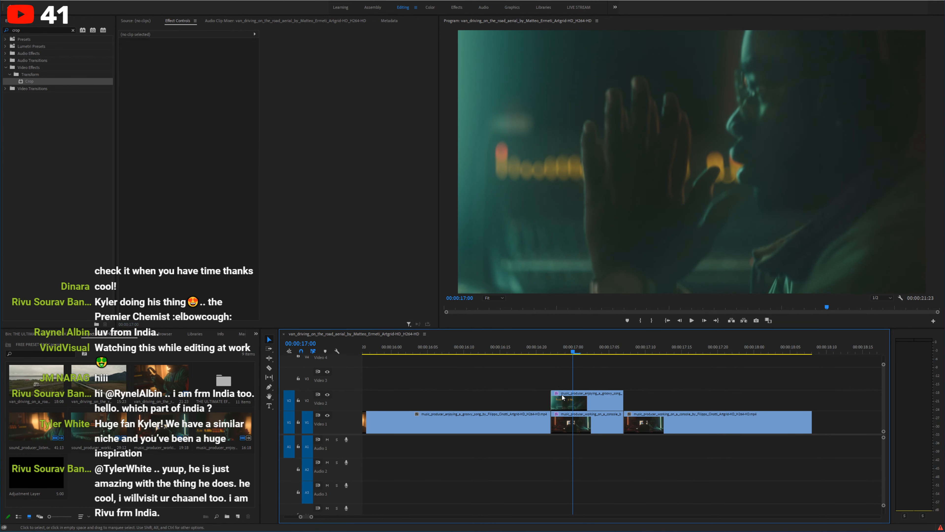
left_click(561, 398)
left_click(123, 56)
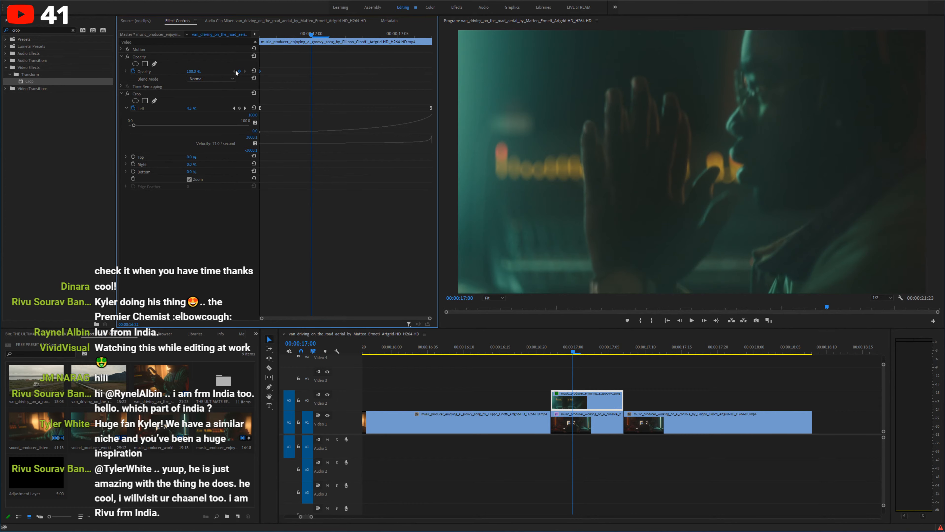
key("shift+Right")
left_click_drag(192, 71, 149, 71)
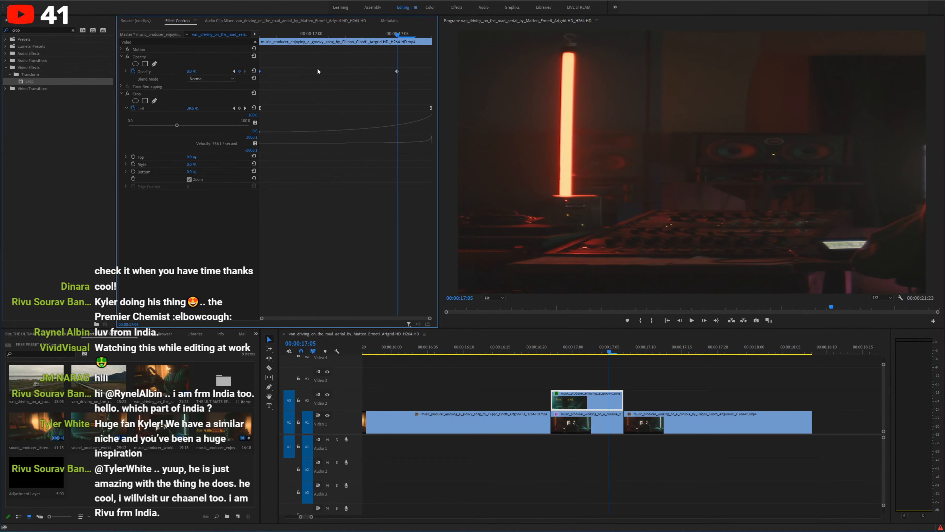
left_click_drag(393, 73, 595, 83)
Step: Play the crossfading crop transition repeatedly in the enlarged program view and check its first frames
left_click(569, 338)
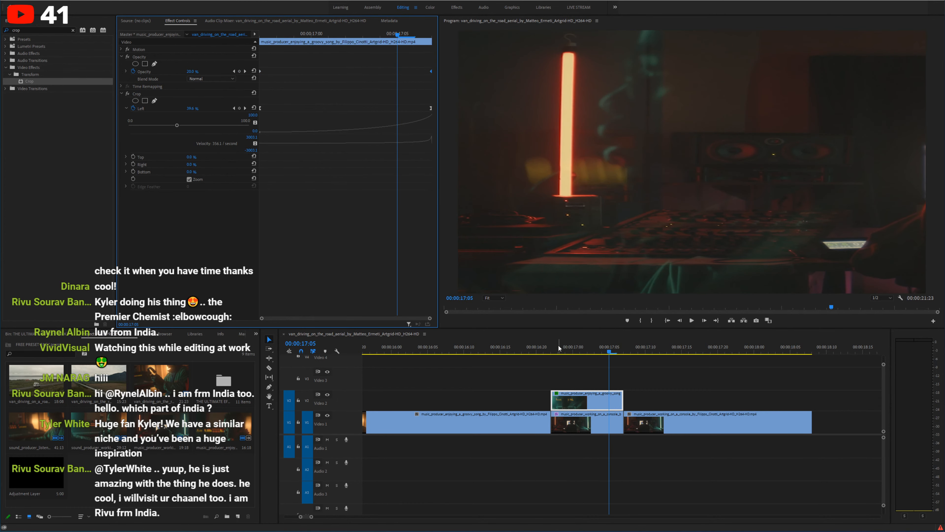
key("space")
left_click(525, 352)
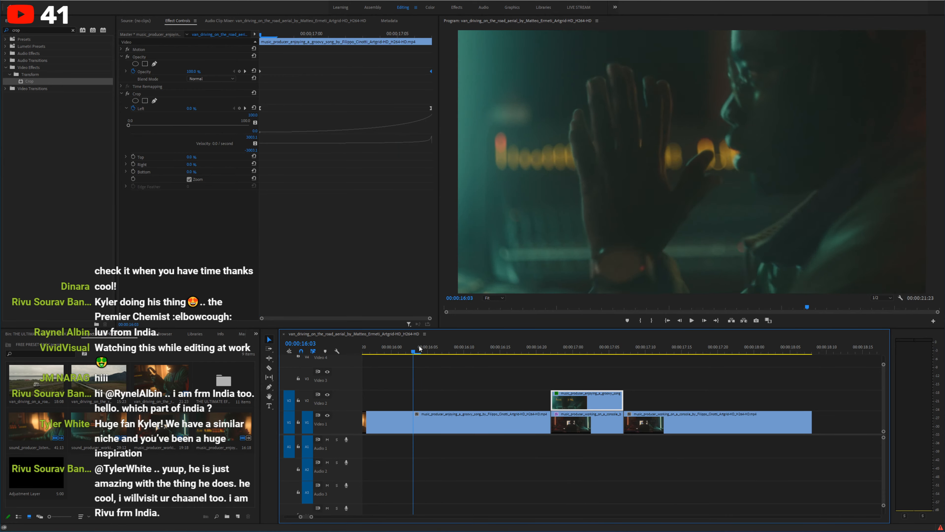
key("grave")
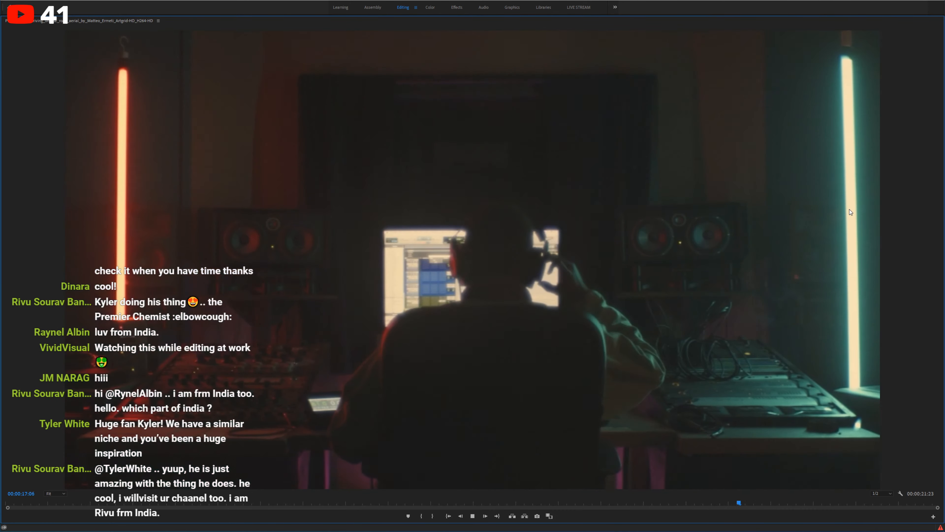
key("grave")
left_click(501, 353)
key("space")
key("grave")
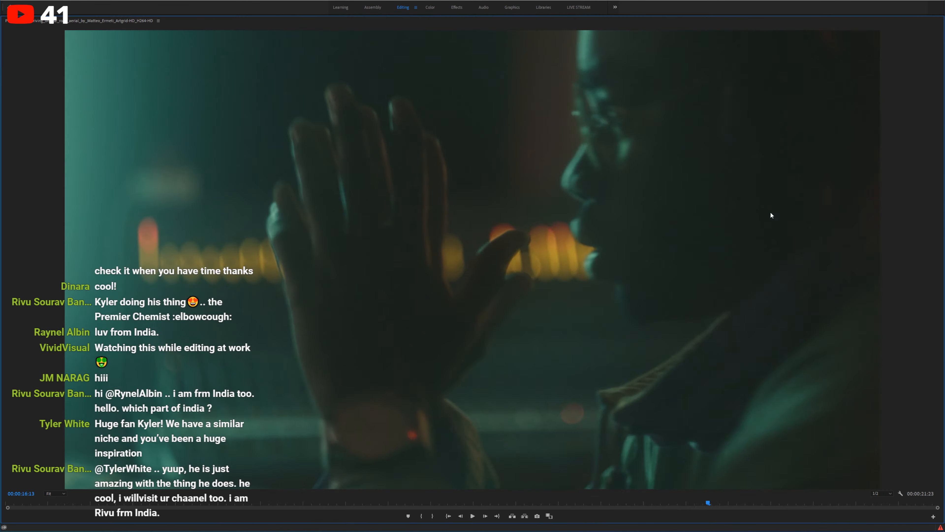
key("grave")
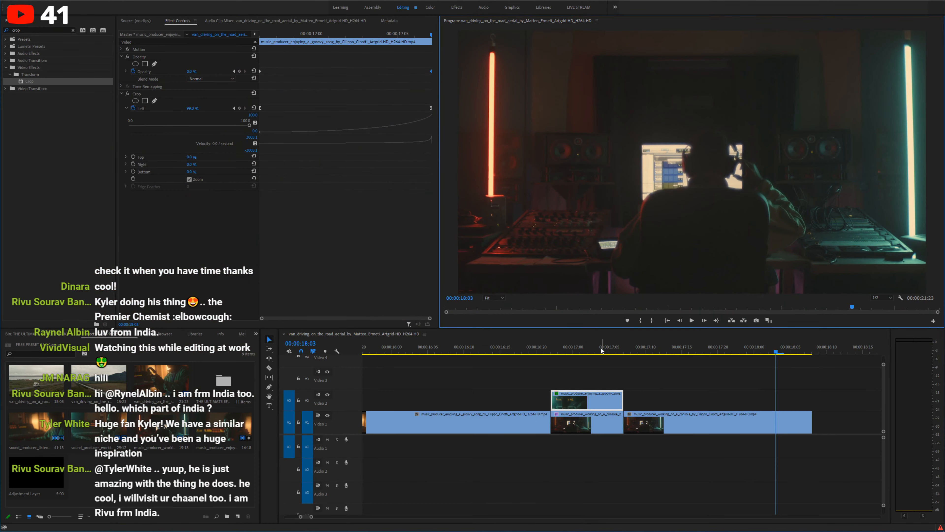
left_click(481, 352)
key("space")
key("grave")
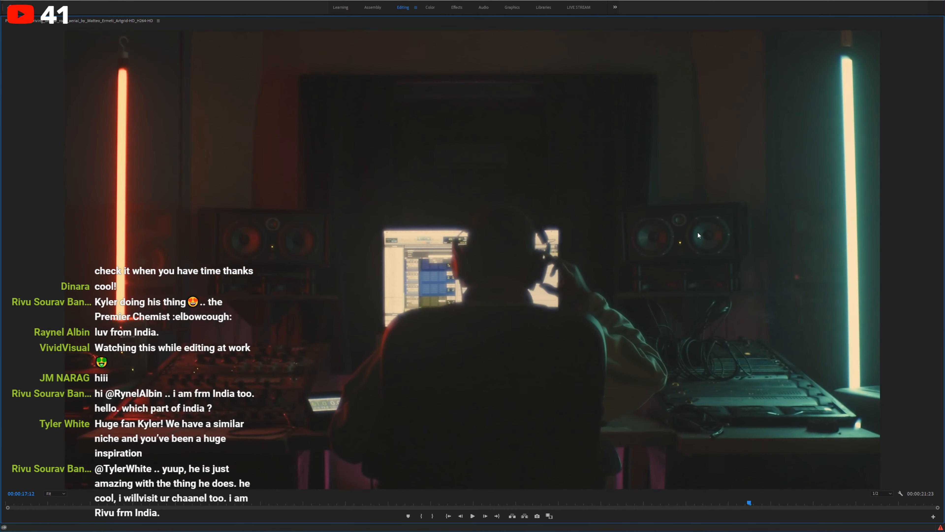
key("grave")
left_click(529, 350)
mouse_move(530, 350)
left_mouse_down()
mouse_move(631, 338)
mouse_move(543, 341)
left_mouse_up()
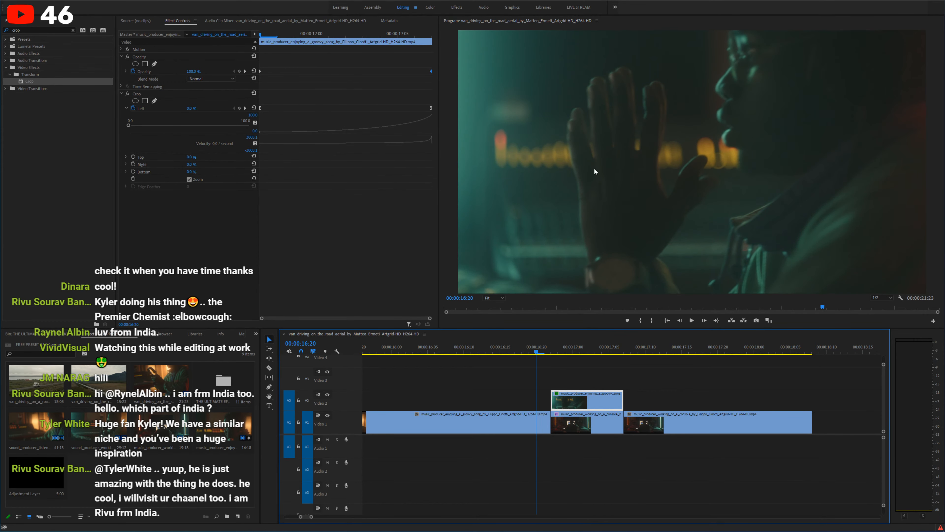
left_click(520, 350)
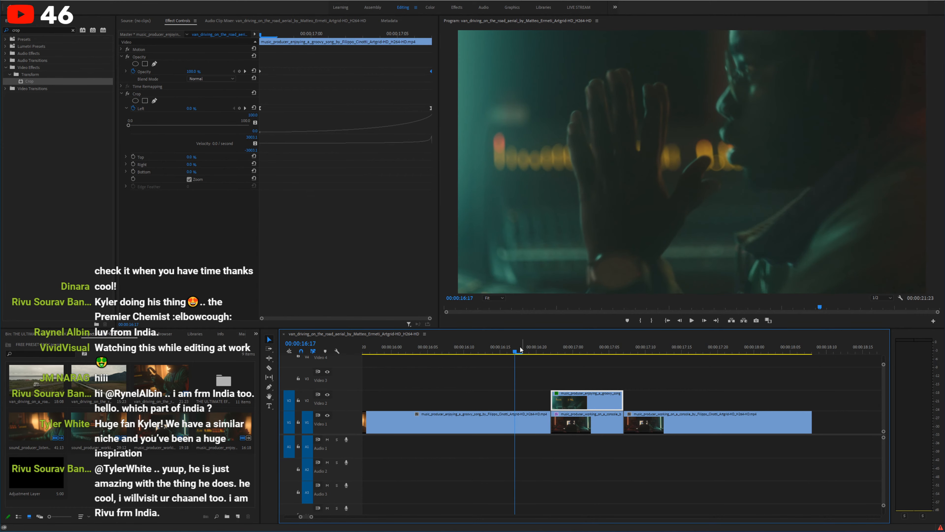
key("grave")
key("grave")
key("space")
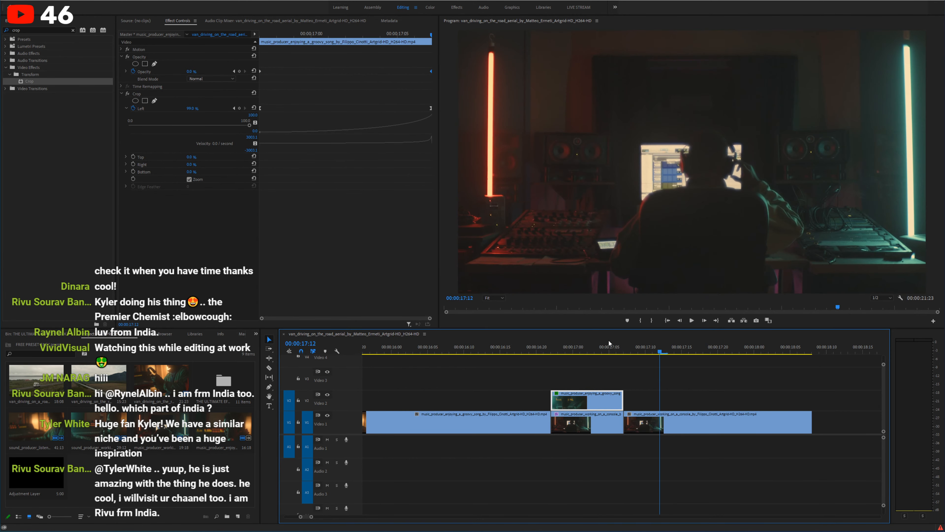
left_click(556, 350)
mouse_move(556, 351)
left_mouse_down()
mouse_move(597, 353)
mouse_move(559, 352)
left_mouse_up()
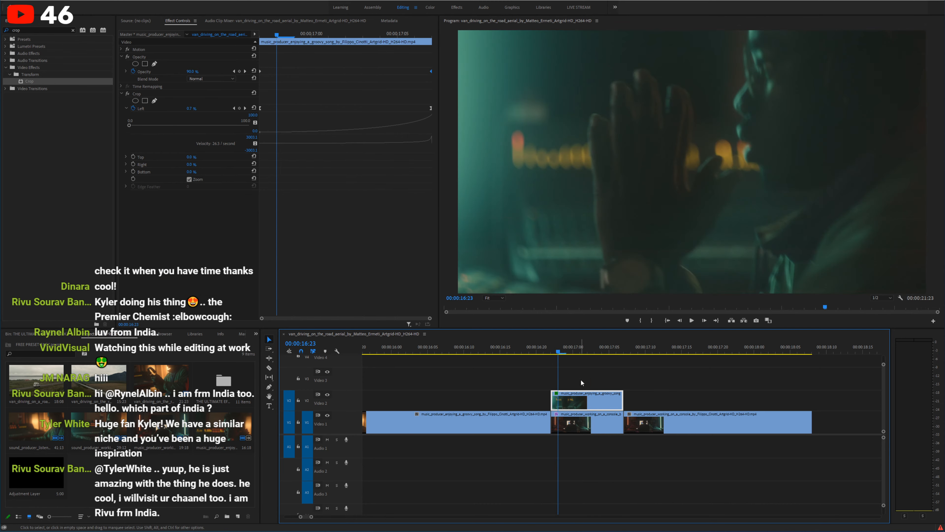
Step: Review the whole sequence and the earlier transitions, including the Morph Cut
left_click(580, 379)
key("minus")
key("minus")
key("minus")
key("minus")
key("minus")
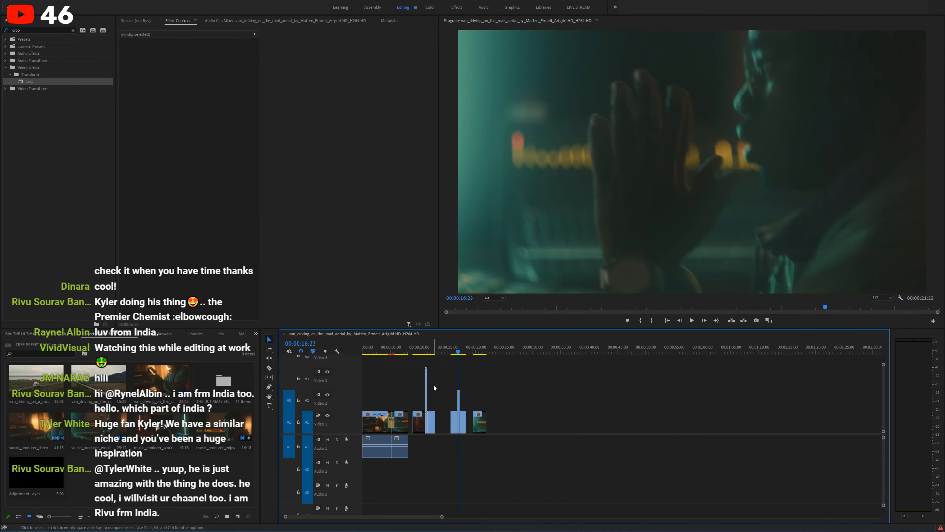
left_click(392, 352)
key("equal")
key("equal")
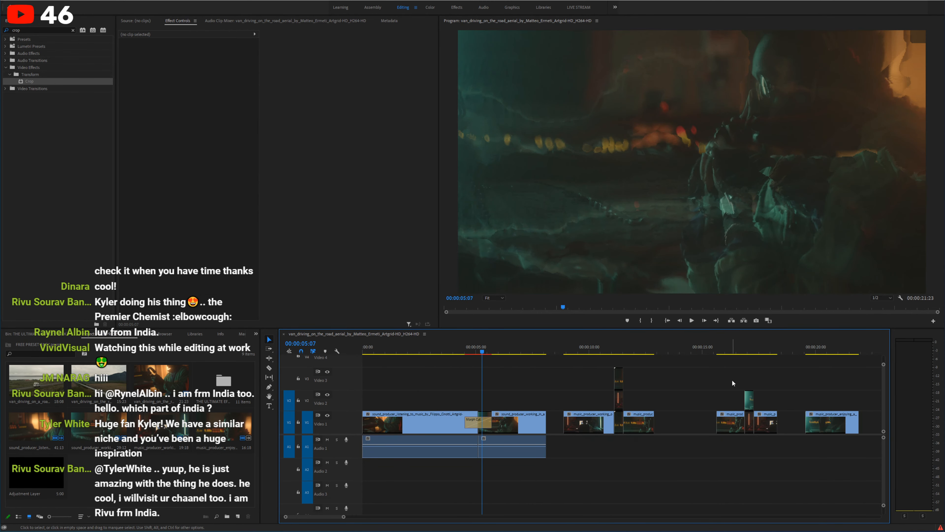
key("minus")
Step: Add an adjustment layer on Video 3 above the stacked sections, trim it to their length, and save the project
left_click(553, 348)
key("equal")
key("equal")
key("equal")
key("equal")
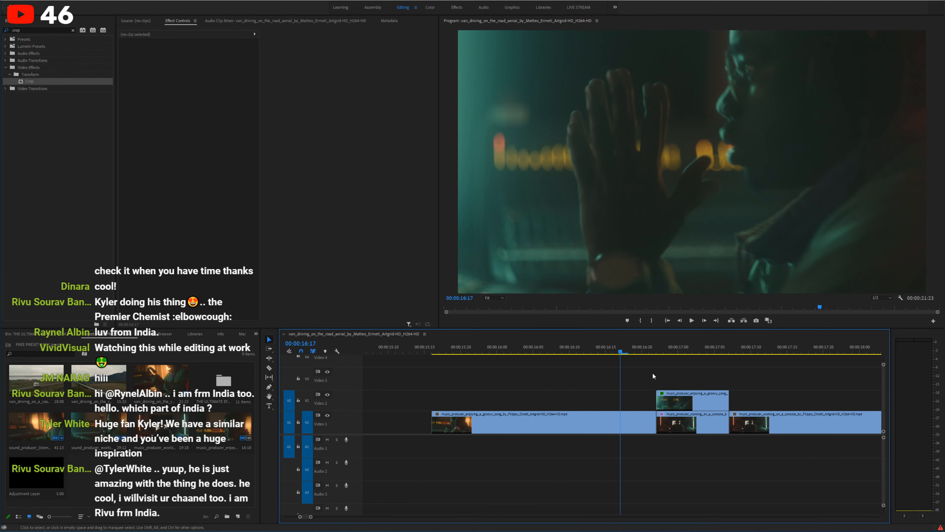
left_click_drag(36, 472, 660, 381)
key("c")
left_click(729, 382)
key("v")
left_click(754, 385)
key("Delete")
left_click(694, 352)
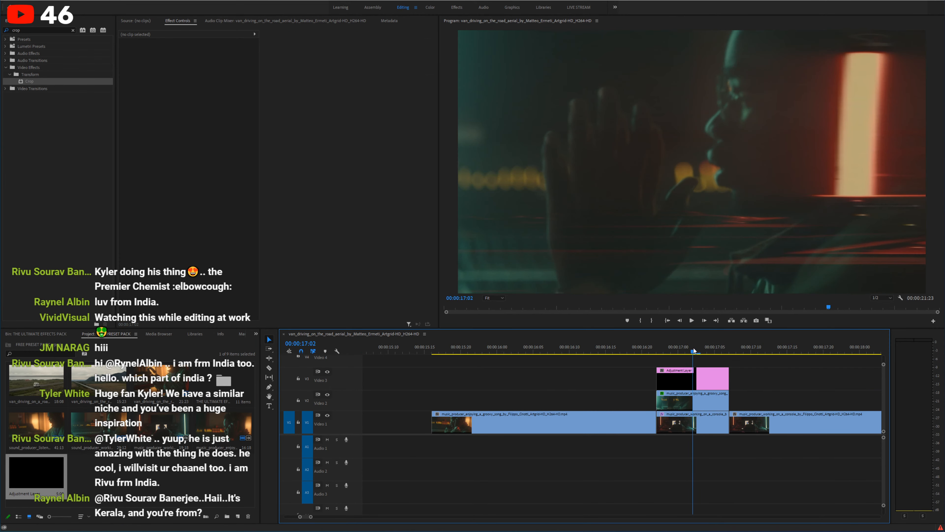
key("ctrl+s")
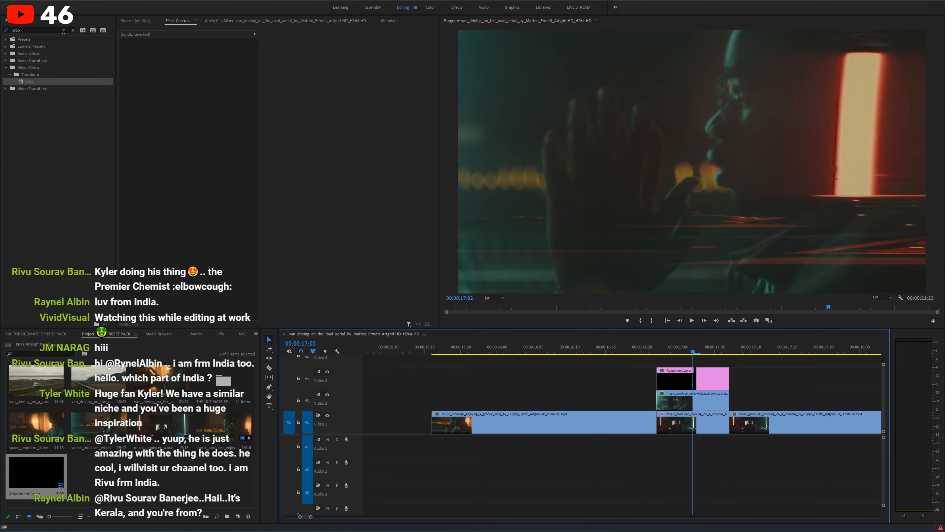
Step: Clear the effects search and apply the FLASH 1 preset to the adjustment layer
left_click(73, 30)
double_click(55, 40)
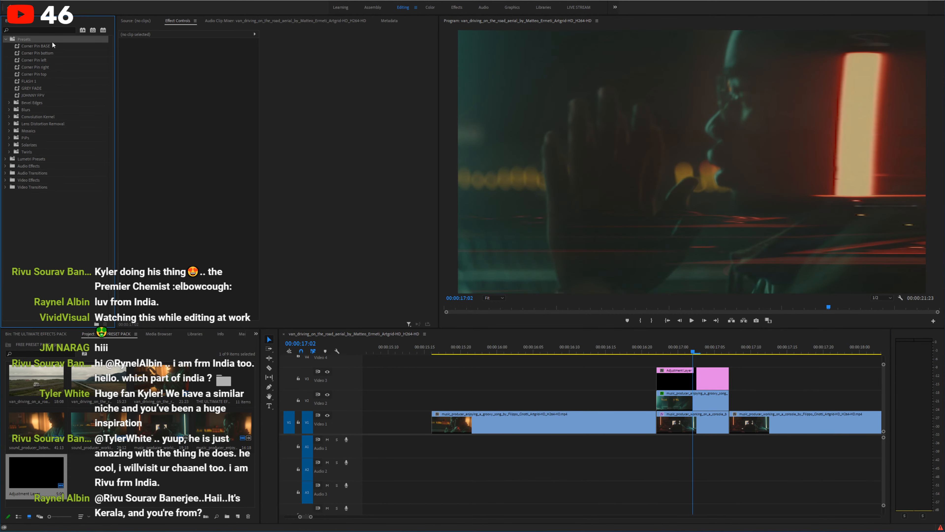
left_click_drag(30, 81, 593, 343)
Step: Play the transition with the flash preset several times in the enlarged program view
left_click(650, 351)
key("grave")
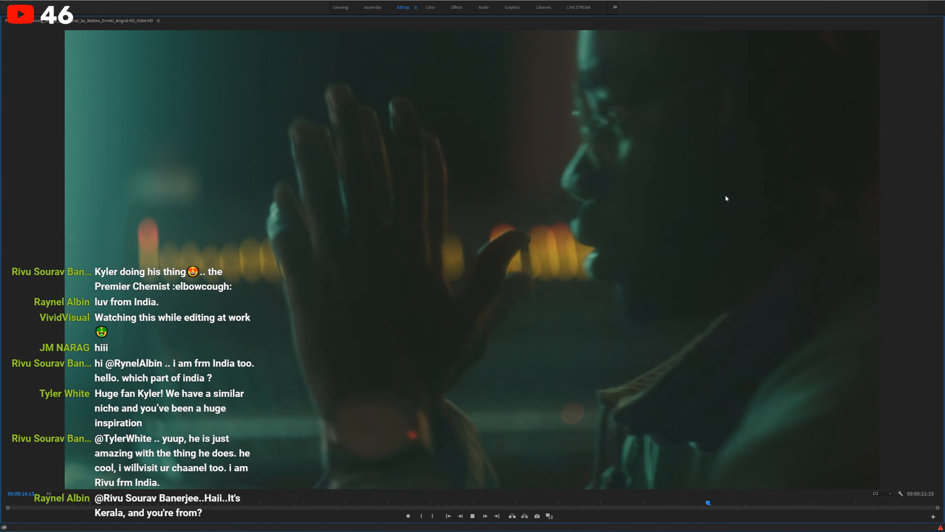
key("space")
key("grave")
left_click(651, 351)
left_click(723, 195)
key("grave")
key("space")
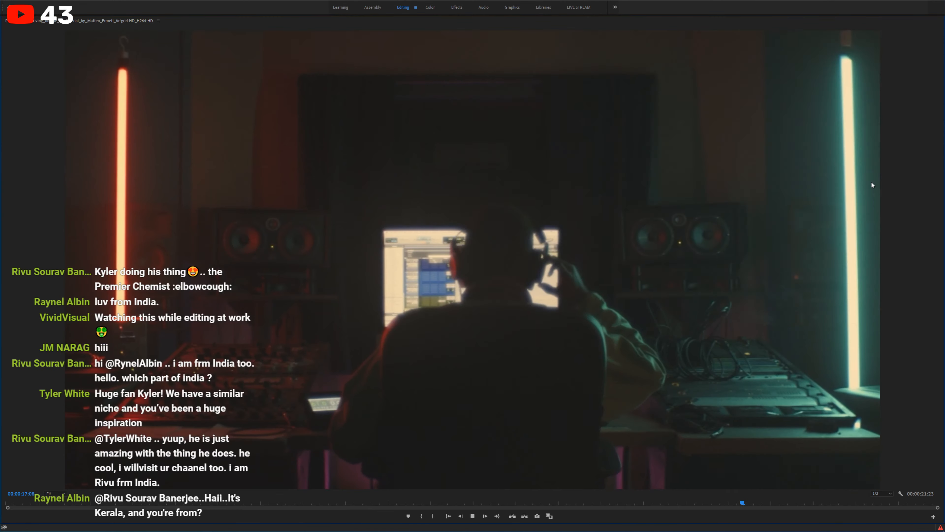
key("grave")
left_click(660, 350)
left_click(687, 200)
key("grave")
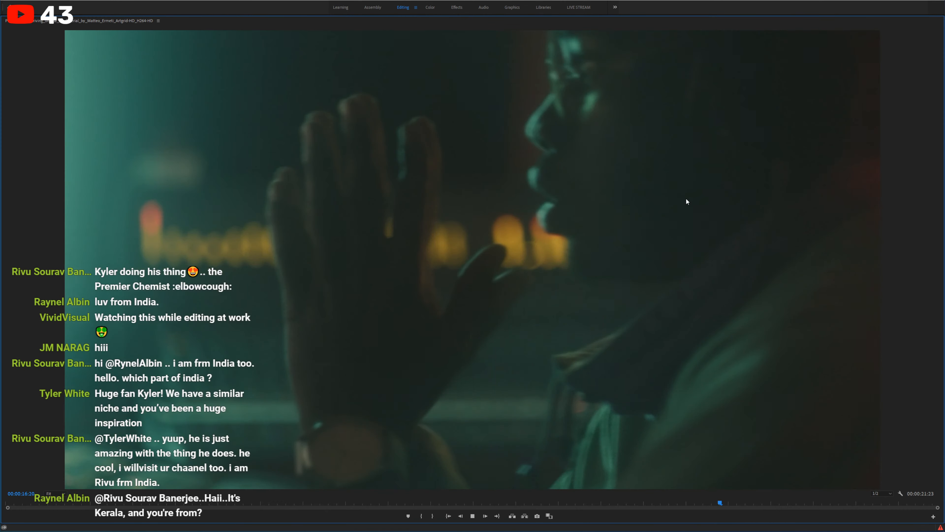
key("space")
key("grave")
left_click(655, 349)
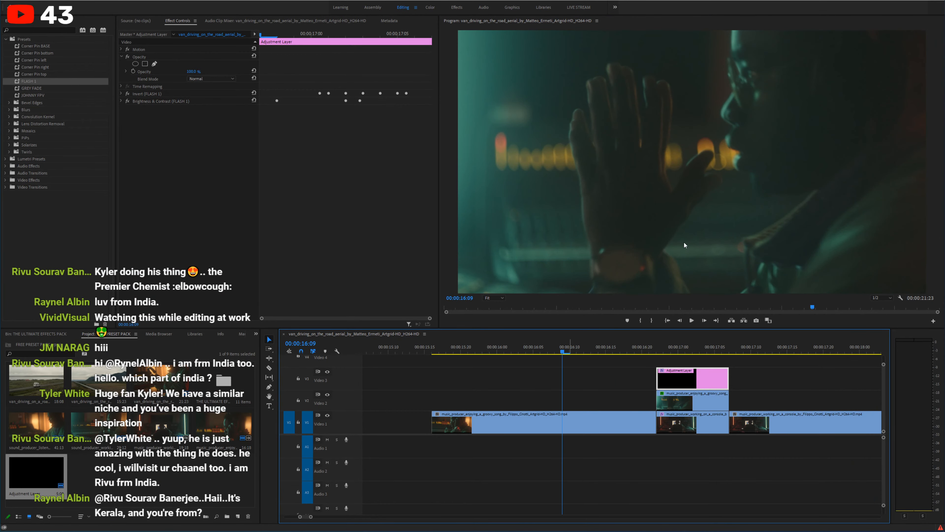
left_click(684, 241)
key("grave")
key("space")
key("grave")
key("space")
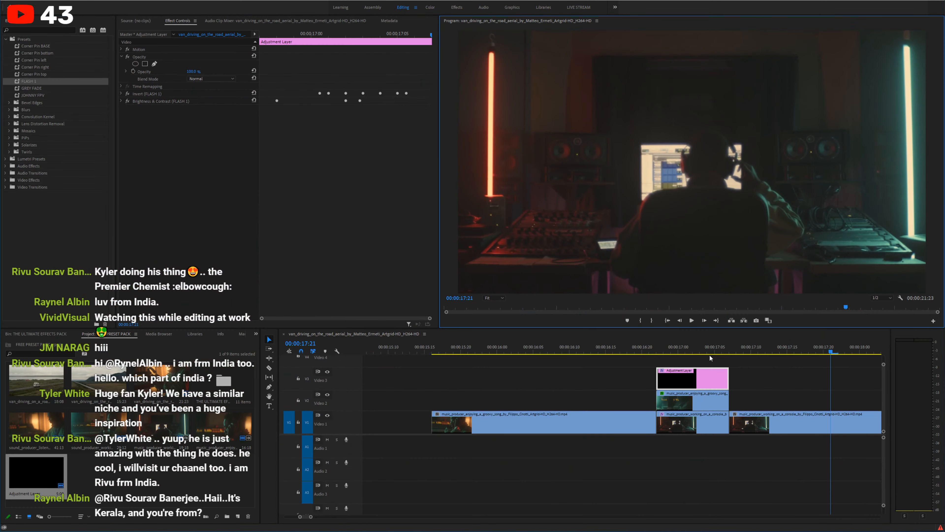
Step: Remove the Brightness & Contrast effect of the FLASH 1 preset from the adjustment layer
left_click_drag(679, 352, 696, 353)
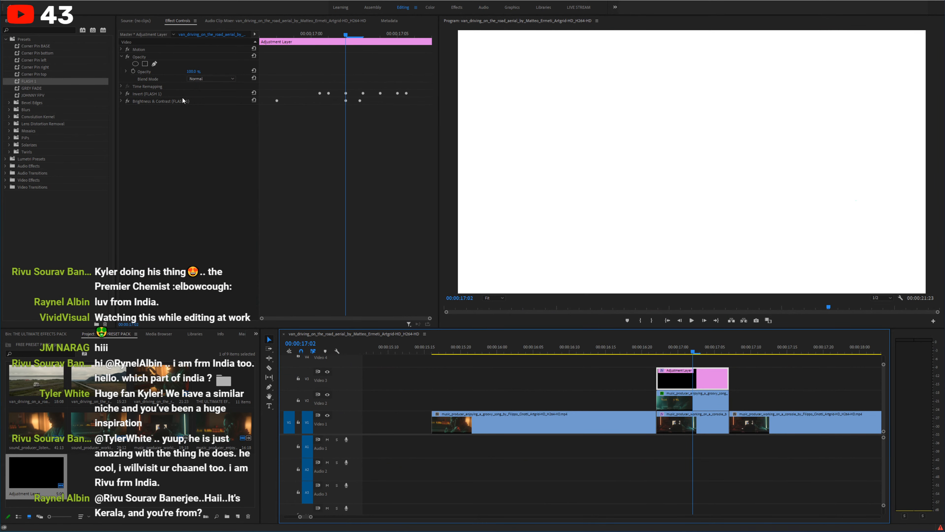
left_click(160, 101)
key("Delete")
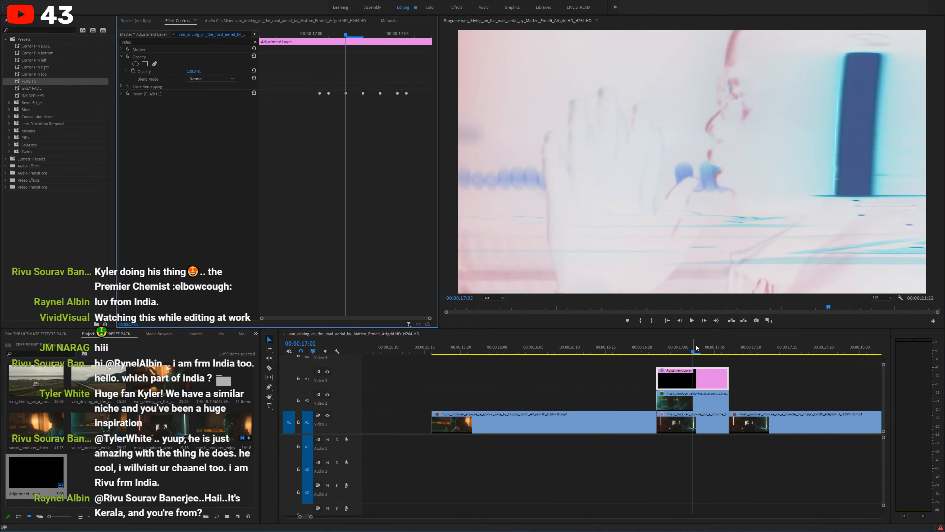
Step: Try the Overlay blend mode on the adjustment layer, play the transition, and return the blend mode to Normal
left_click_drag(696, 349, 635, 350)
left_click(212, 79)
left_click(203, 193)
key("space")
key("space")
left_click(211, 79)
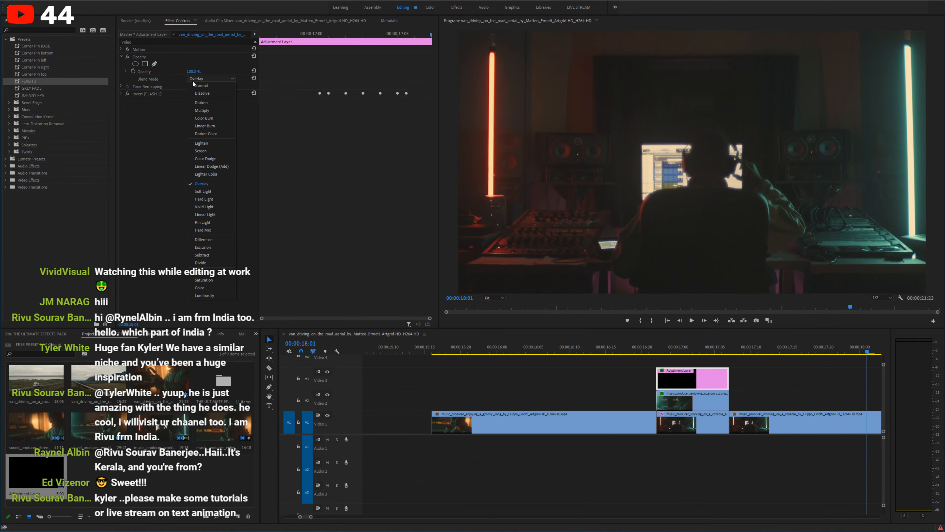
left_click(203, 87)
left_click_drag(696, 353, 753, 351)
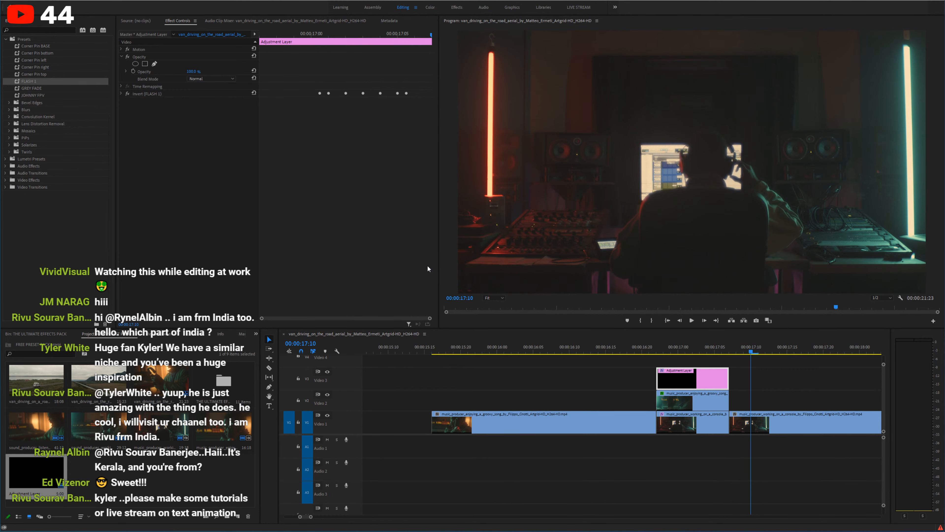
Step: Mark an In point at 00:00:16:14 and an Out point at 00:00:17:15 around the transition
left_click_drag(676, 348, 597, 347)
key("i")
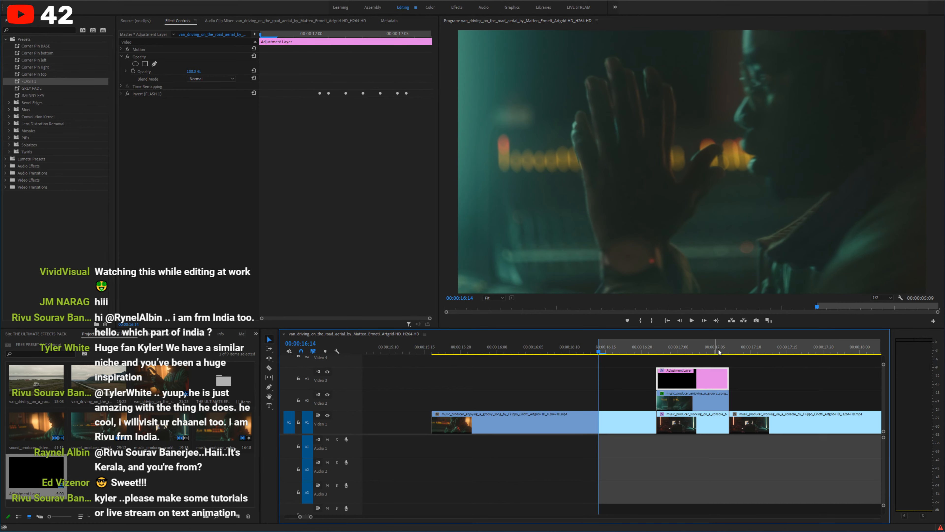
left_click(788, 348)
key("o")
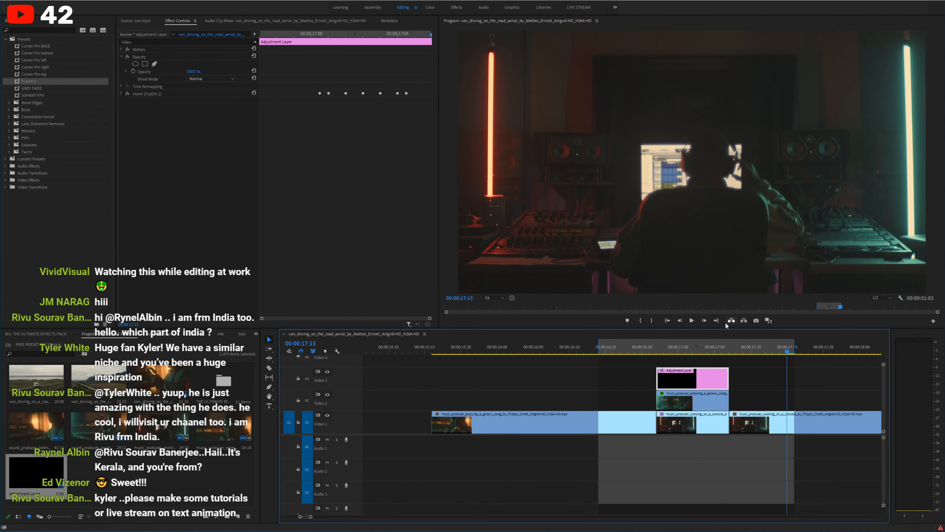
Step: Add the Loop Playback control to the Program monitor, enable it, and play the marked range
left_click(933, 321)
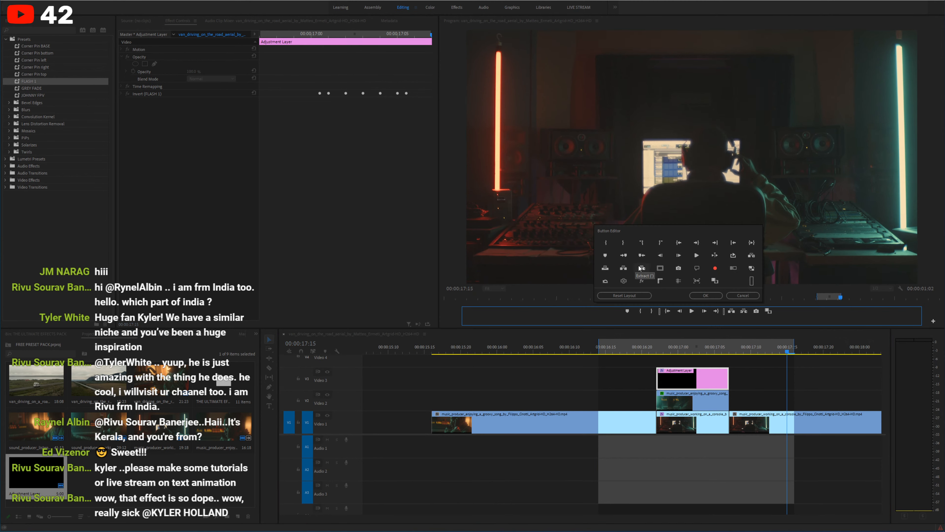
left_click_drag(733, 255, 783, 311)
key("Return")
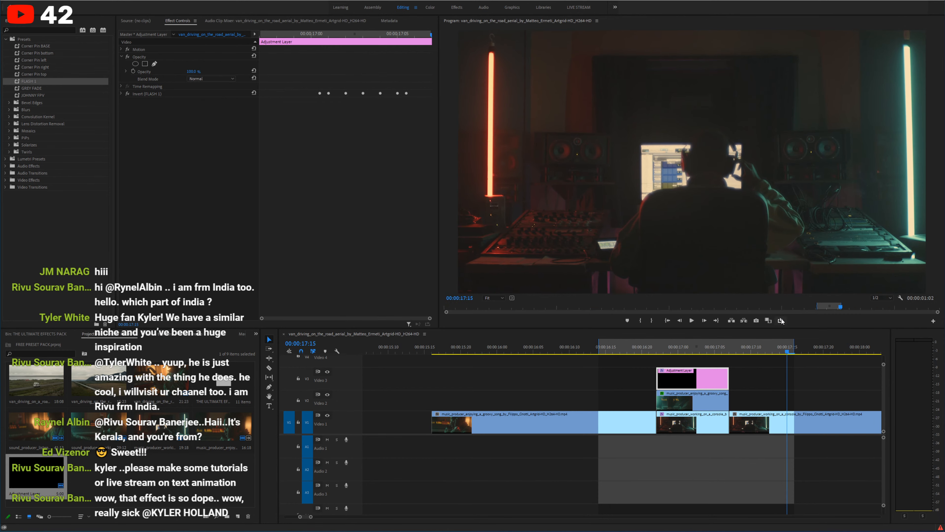
left_click(781, 321)
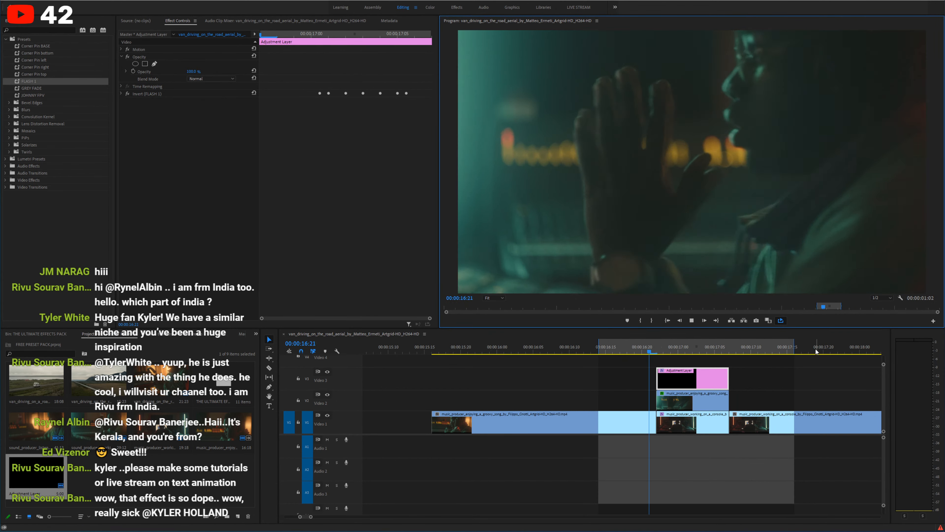
key("space")
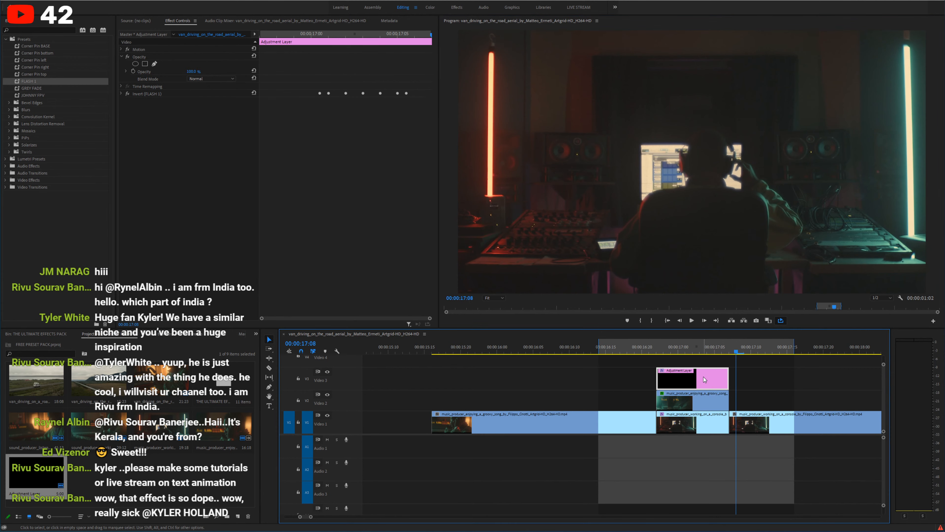
Step: Delete the adjustment layer above the stacked sections, play the transition without it, and save the project
key("Delete")
key("space")
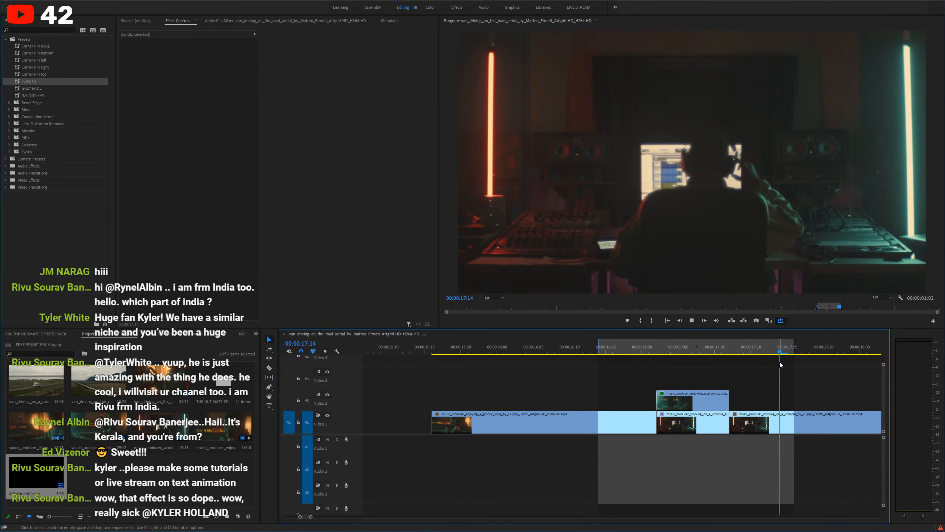
key("ctrl+s")
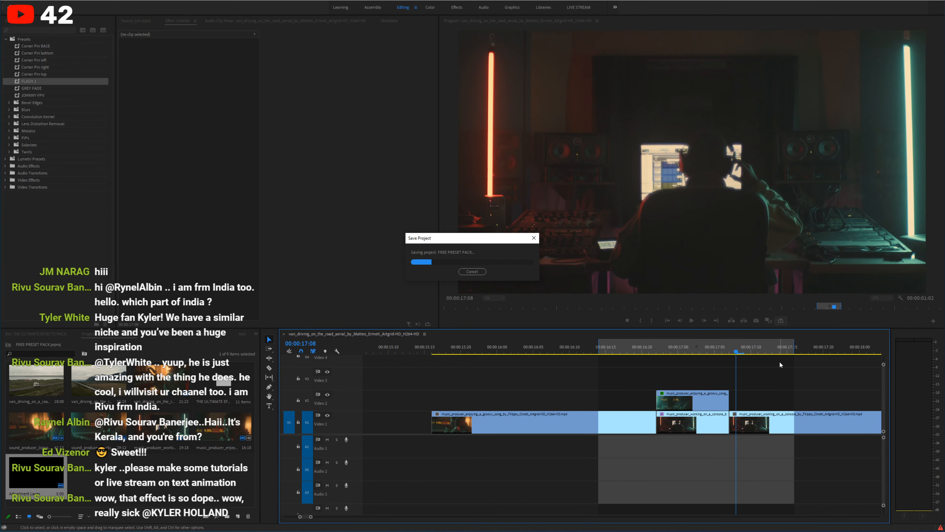
left_click(46, 0)
left_click(62, 22)
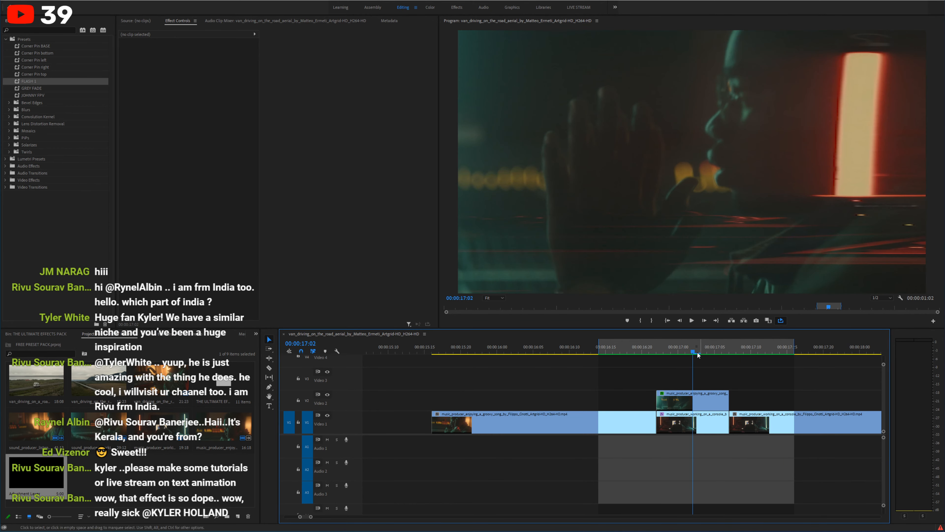
Step: Add a text graphic with the creator's first name in capitals on Video 3 at 00:00:16:22 and select its text
left_click(657, 352)
scroll(684, 370, "right", 4)
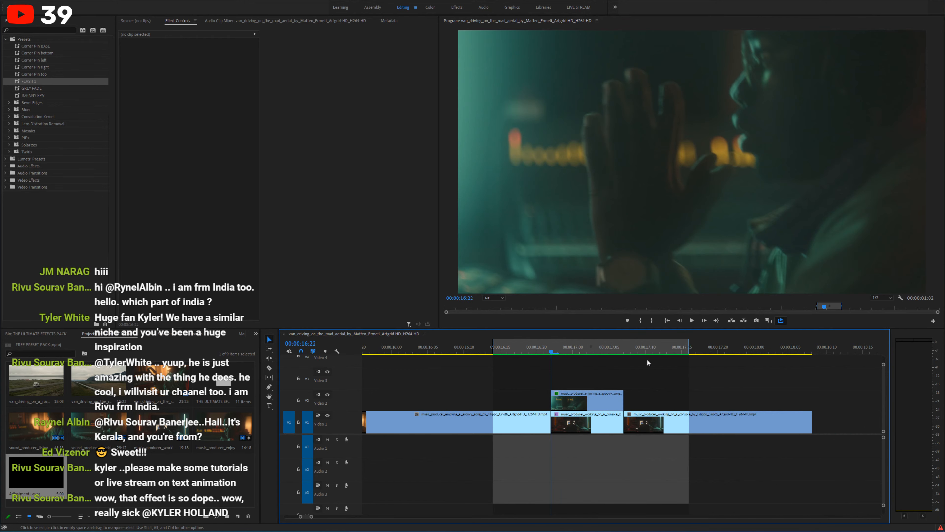
left_click(662, 160)
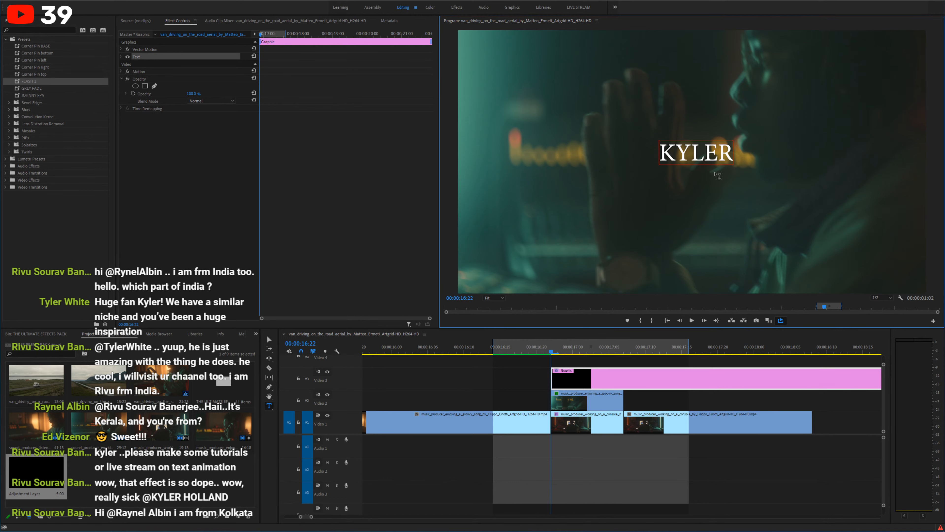
double_click(672, 149)
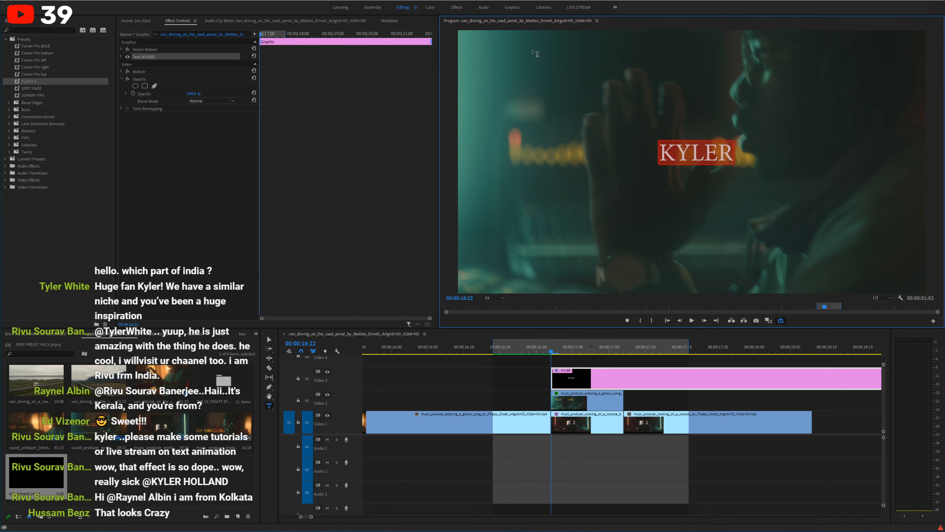
Step: Switch to the Graphics workspace and set the selected text's font to ROBOTECH GP
left_click(508, 9)
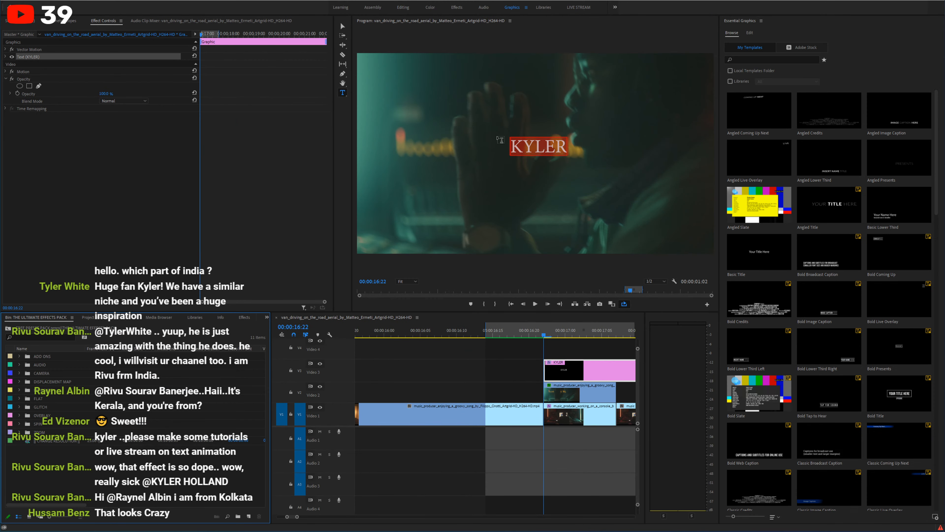
left_click(750, 33)
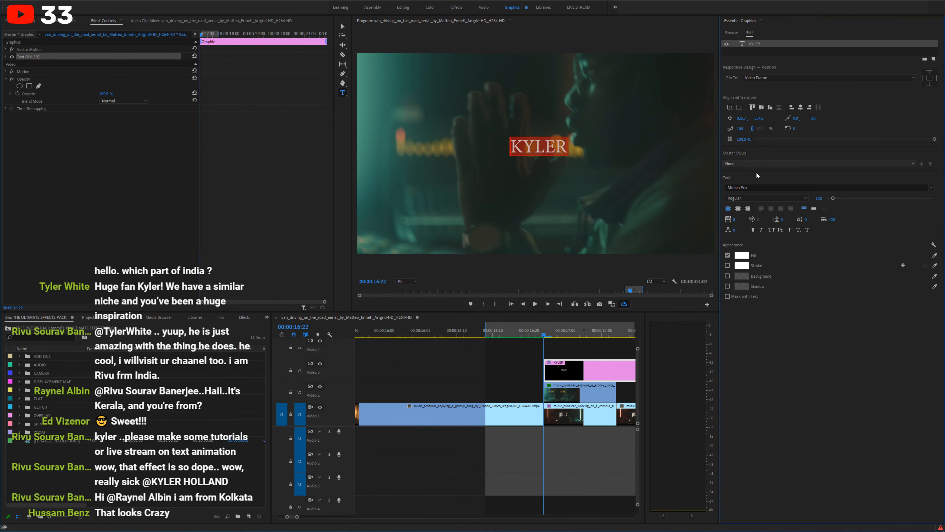
left_click(751, 186)
left_click(765, 271)
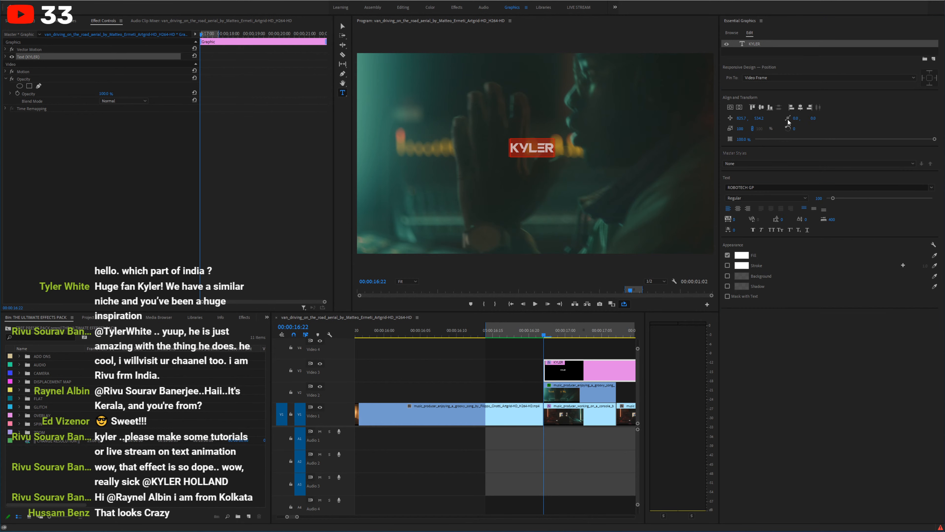
Step: Enlarge the text to a large title and center it horizontally and vertically in the frame
left_click(800, 108)
left_click(760, 108)
left_click_drag(833, 198, 848, 198)
left_click(800, 108)
left_click(761, 107)
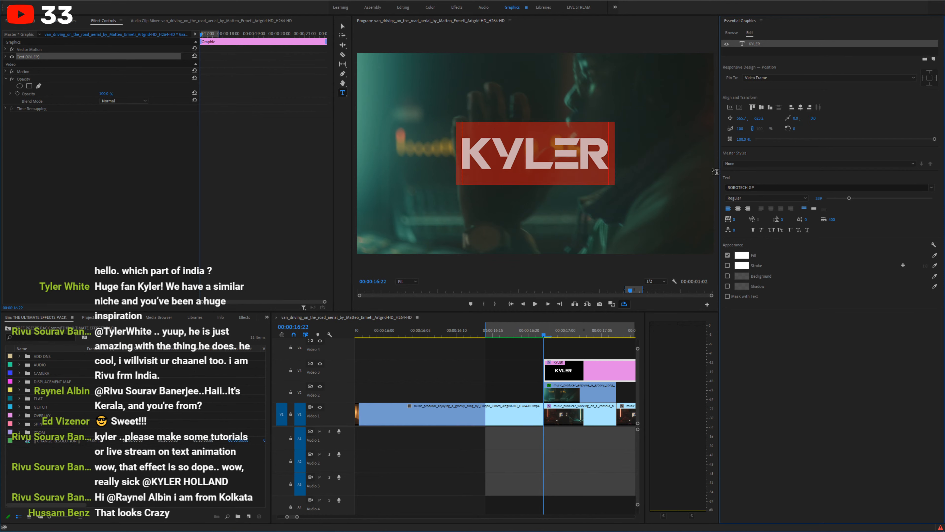
Step: Cut the text graphic at the end of the stacked sections and delete the excess
type("c")
left_click(617, 372)
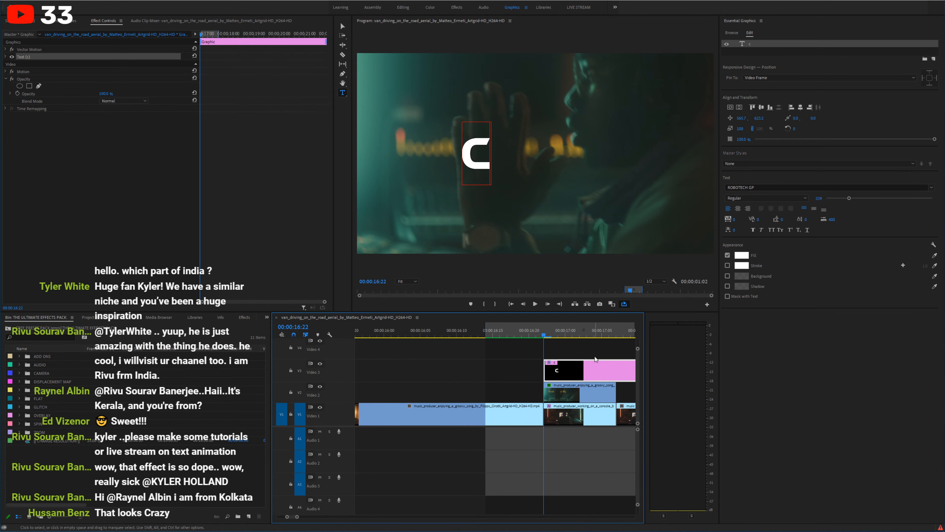
key("ctrl+z")
key("c")
left_click(617, 375)
key("v")
left_click(626, 376)
key("Delete")
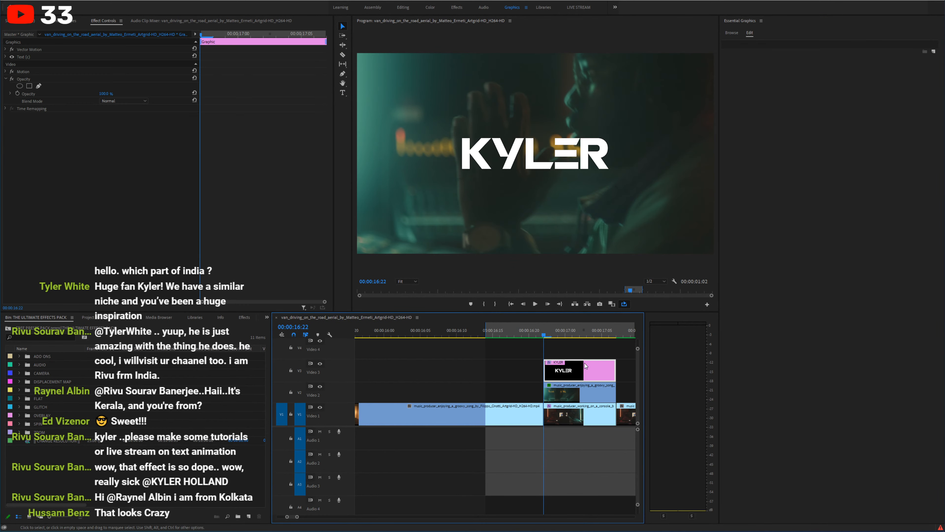
Step: Apply the FLASH 1 preset to the trimmed text graphic
left_click(591, 374)
left_click(573, 328)
left_click(774, 49)
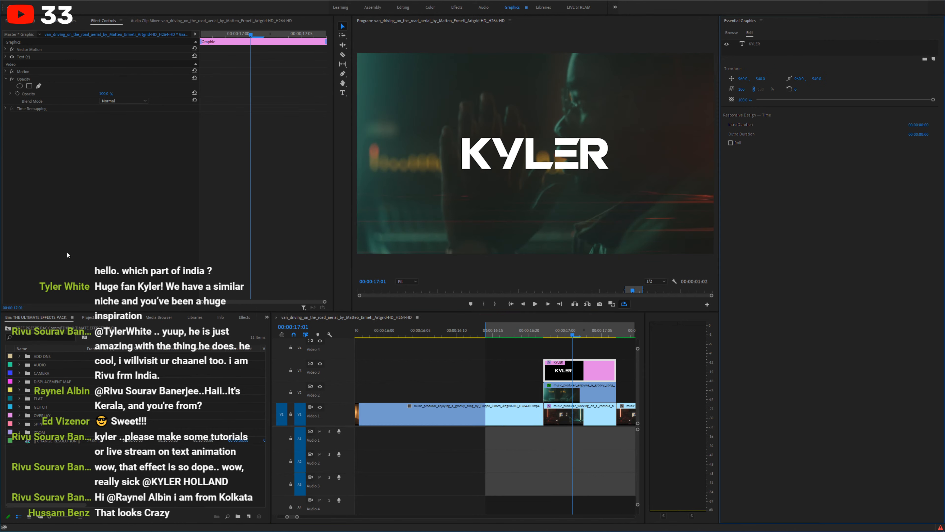
left_click(244, 317)
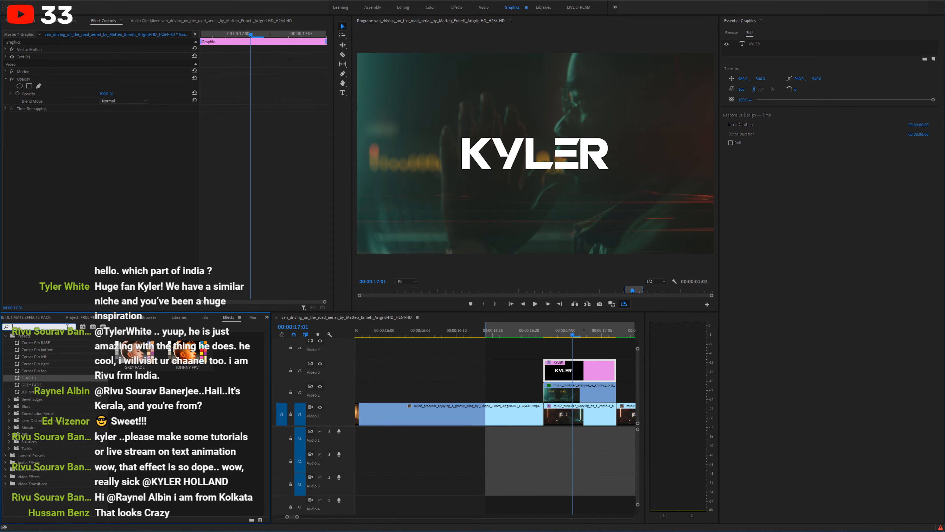
left_click_drag(40, 379, 595, 369)
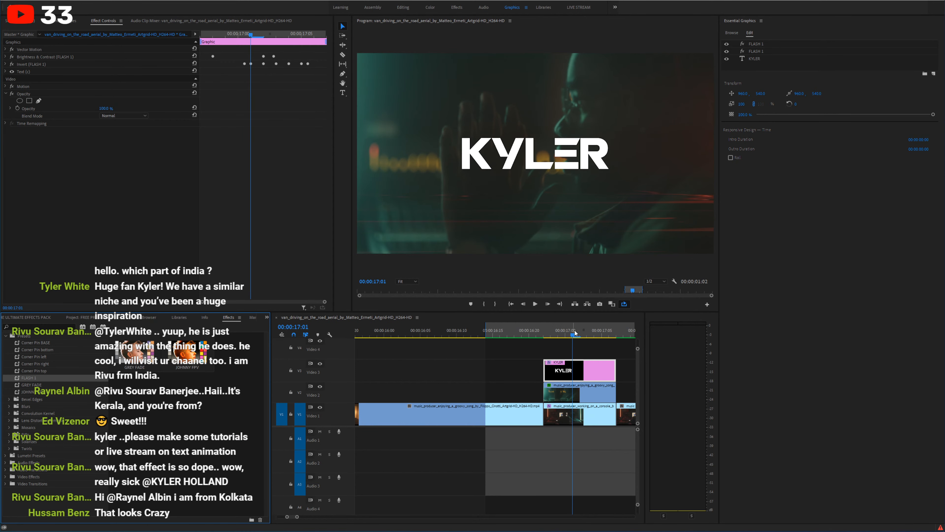
Step: Play the text graphic's flash animation and step through its frames around 00:00:17:03
key("space")
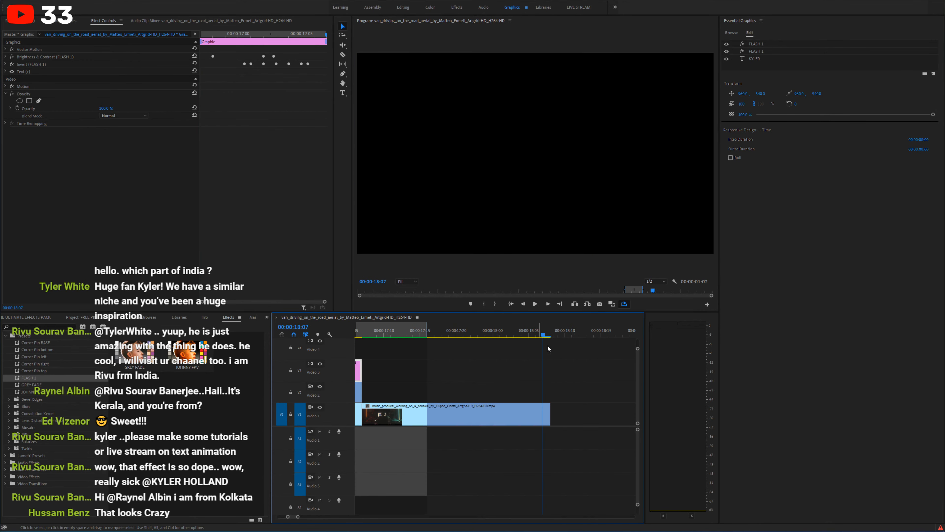
key("space")
left_click_drag(497, 331, 510, 330)
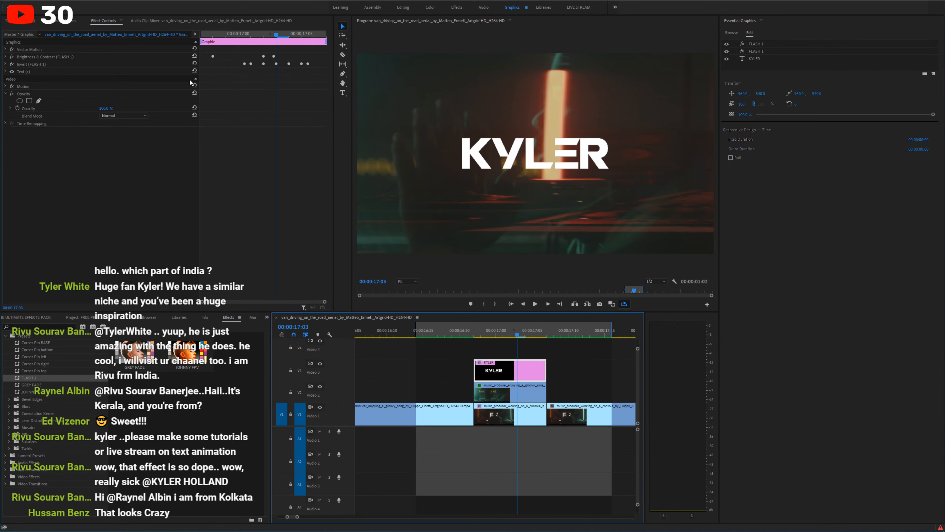
key("Right")
key("Right")
key("Right")
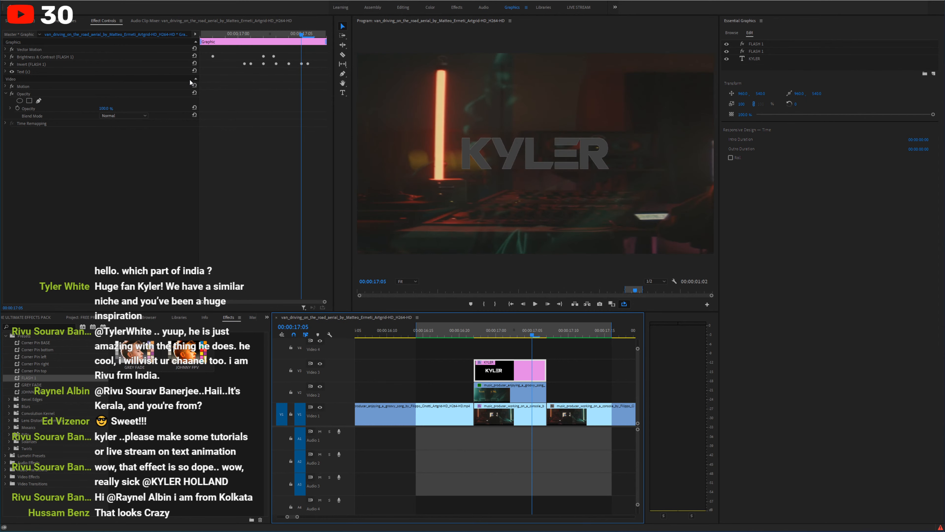
key("Left")
key("Left")
key("Left")
key("Left")
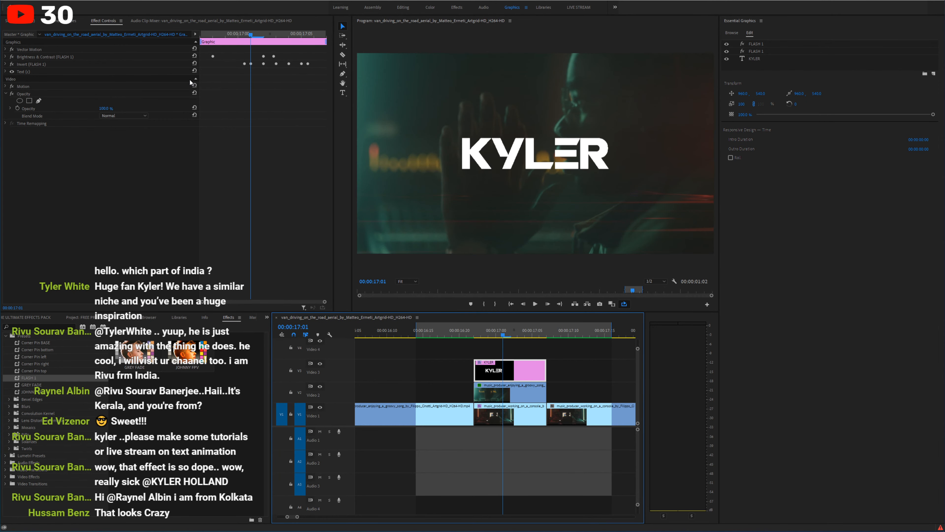
Step: Search the effects for "emboss" and apply Color Emboss to the text graphic
left_click(45, 326)
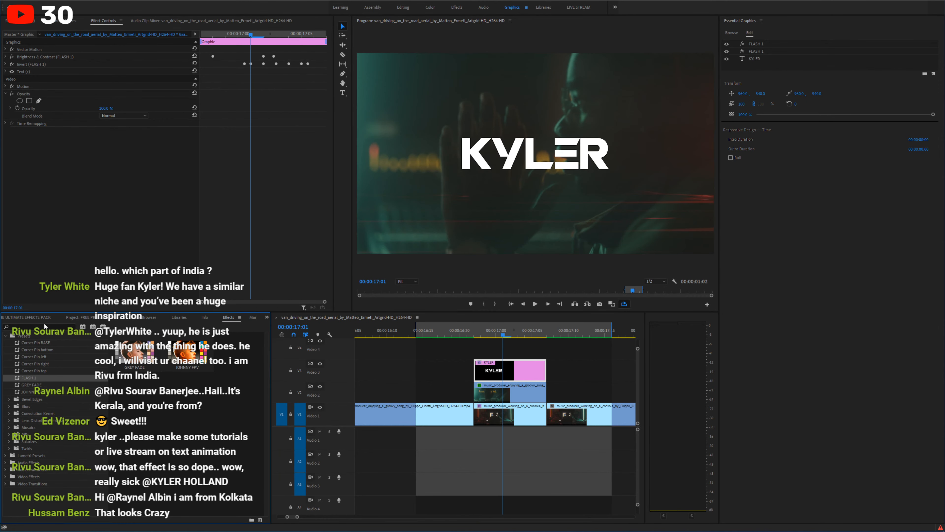
type("emboss")
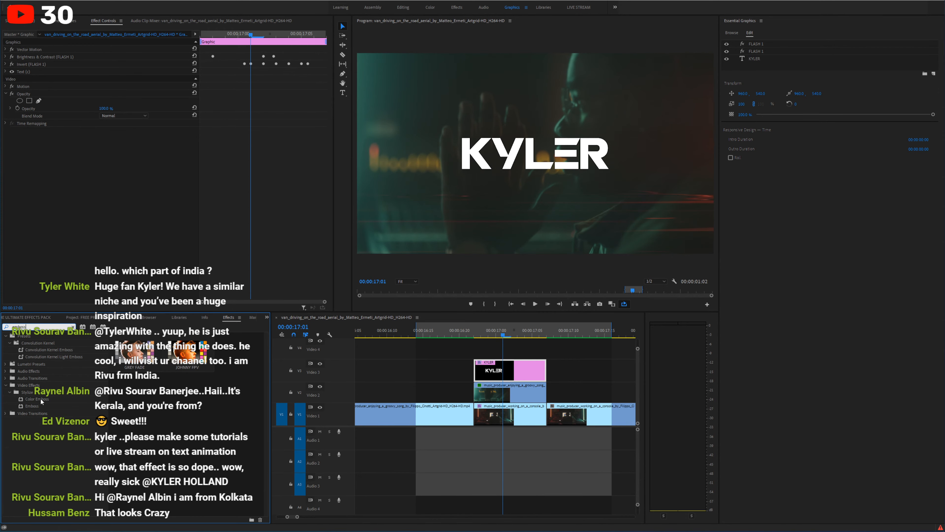
left_click_drag(40, 399, 495, 370)
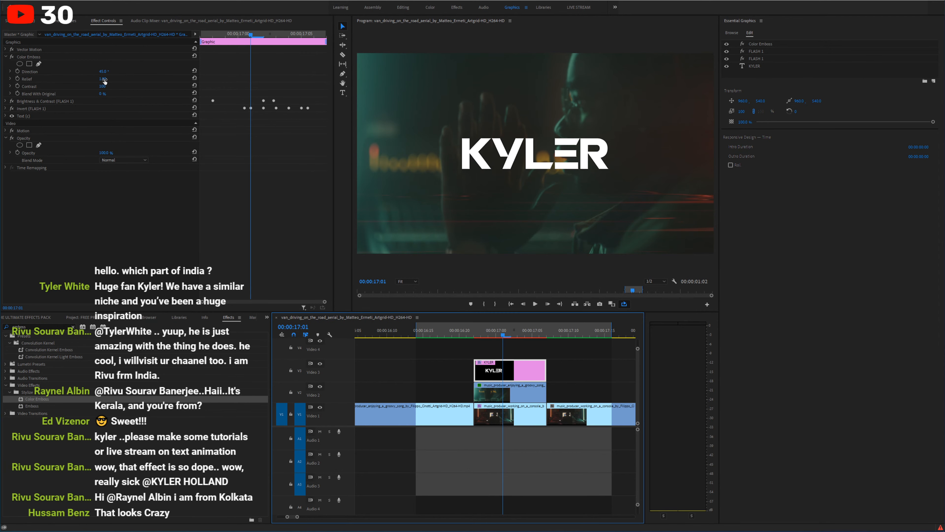
Step: Increase the Color Emboss Relief and Contrast on the text graphic, and set a Direction keyframe at 00:00:17:01
left_click_drag(105, 82, 164, 81)
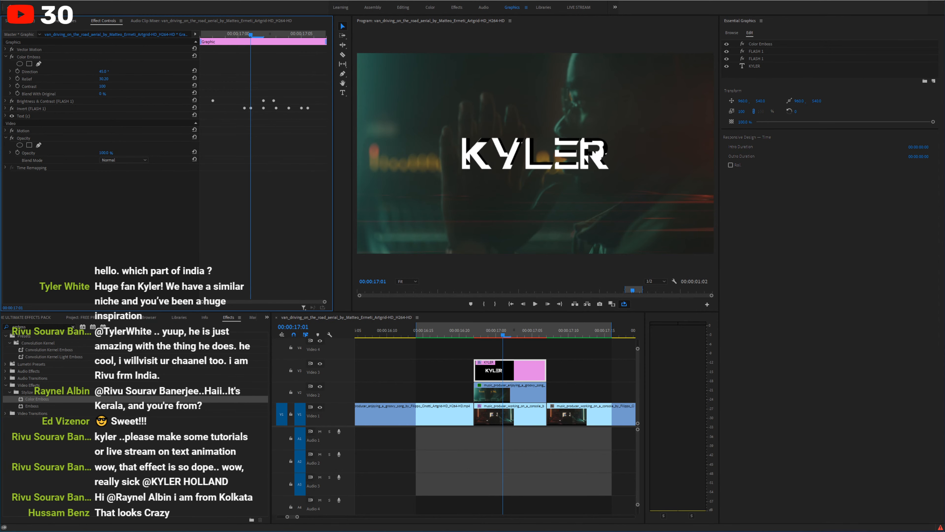
left_click_drag(102, 87, 252, 87)
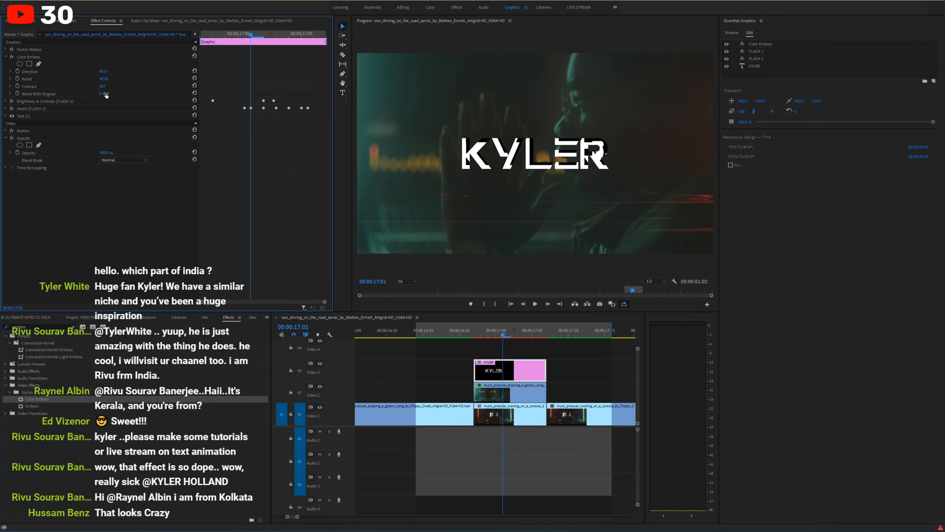
left_click_drag(101, 93, 65, 94)
left_click(18, 72)
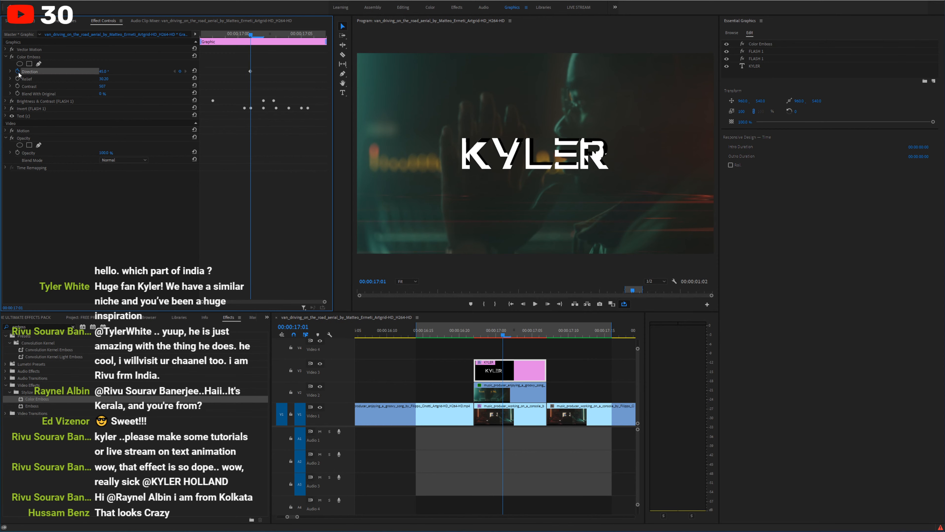
Step: Keyframe the Color Emboss Relief at 00:00:17:01, and at 00:00:16:23 add a Direction keyframe and set Relief to 0
left_click(17, 79)
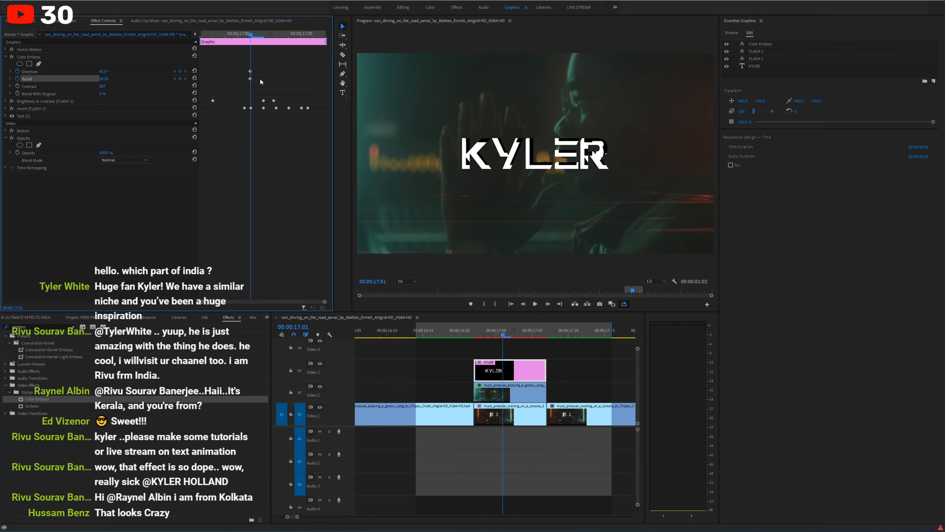
left_click_drag(248, 39, 210, 34)
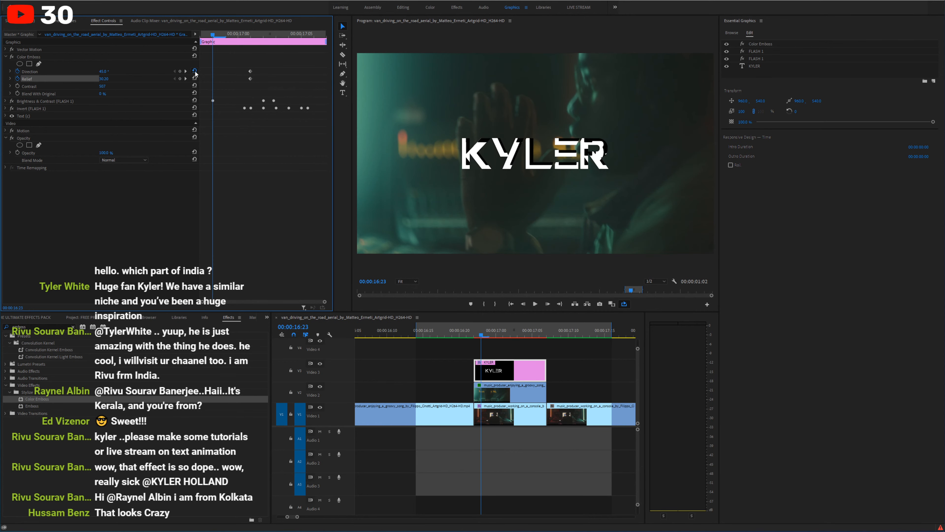
left_click(148, 83)
left_click(104, 79)
type("0")
key("Return")
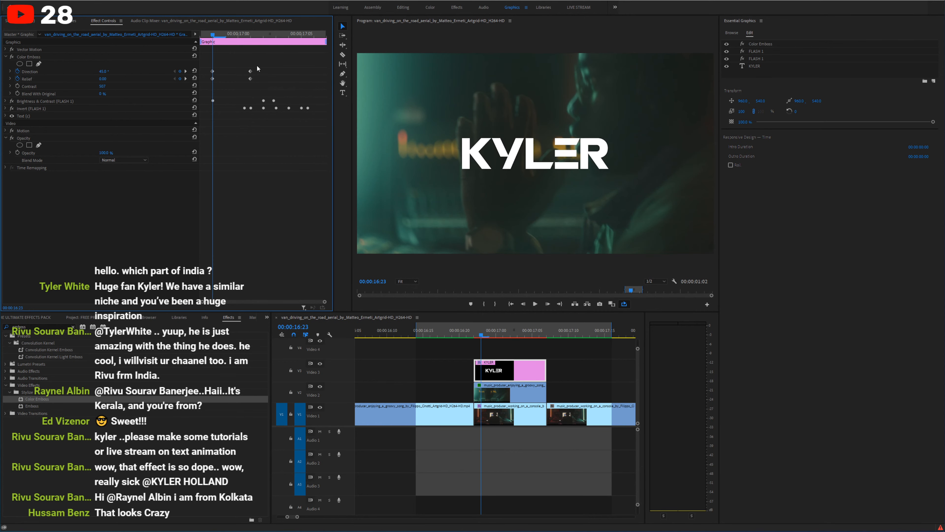
Step: Raise the Color Emboss Relief at 00:00:17:00 and add further Relief and Direction keyframes between 00:00:17:03 and 00:00:17:05
key("Right")
key("Right")
key("Right")
key("Right")
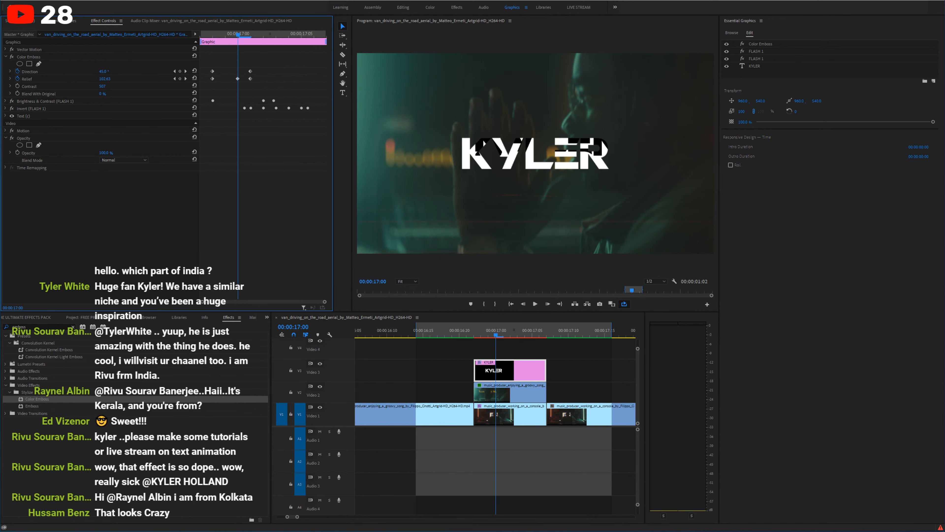
left_click_drag(104, 79, 133, 69)
key("Right")
key("Right")
key("Left")
key("Left")
key("Left")
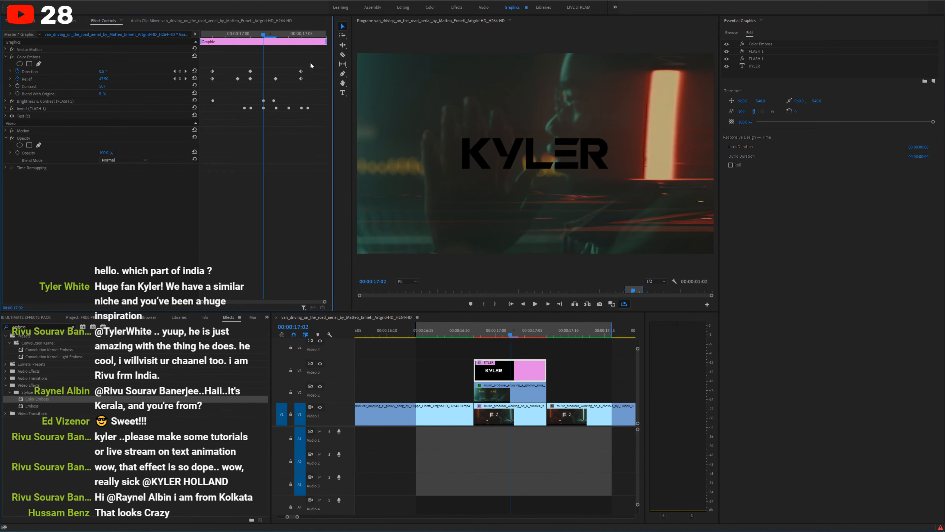
Step: Set all Color Emboss Direction and Relief keyframes to Hold interpolation and play the text graphic's animation
left_click_drag(311, 65, 209, 83)
right_click(213, 76)
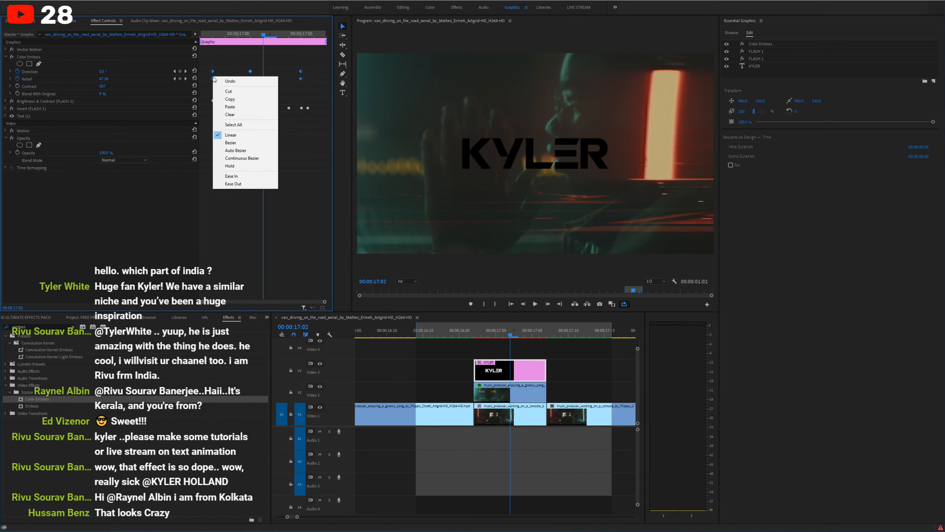
left_click(239, 166)
left_click_drag(223, 34, 174, 36)
key("space")
key("space")
left_click_drag(507, 334, 496, 334)
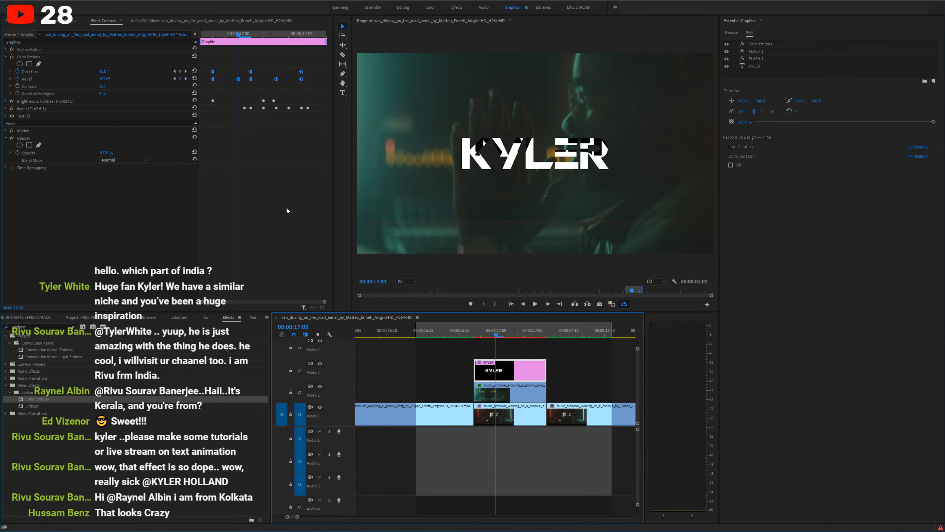
Step: Try Linear Dodge (Add) as the text graphic's blend mode, and set it to Multiply
left_click(22, 50)
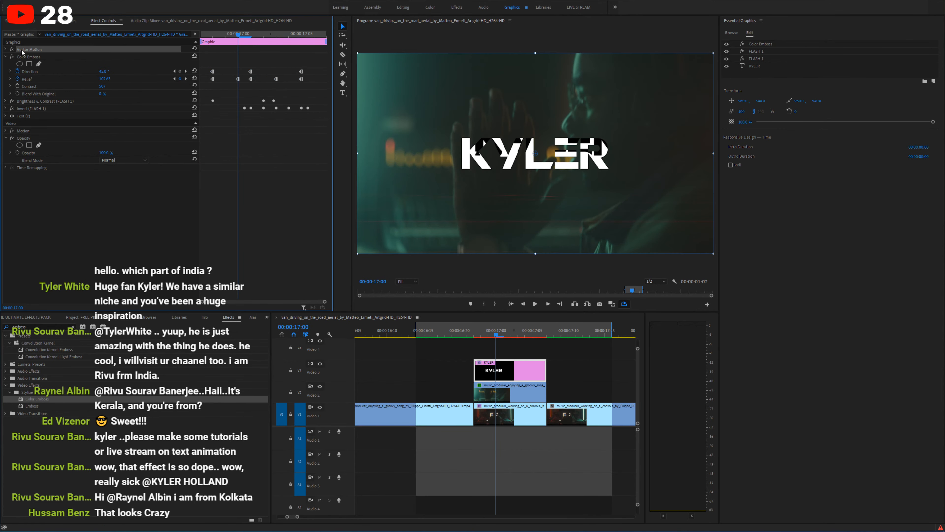
left_click(123, 160)
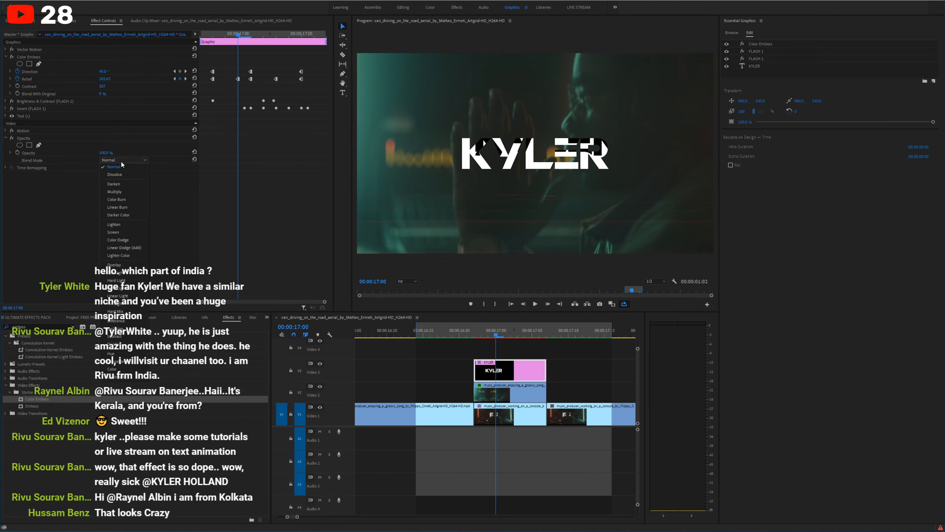
left_click(127, 248)
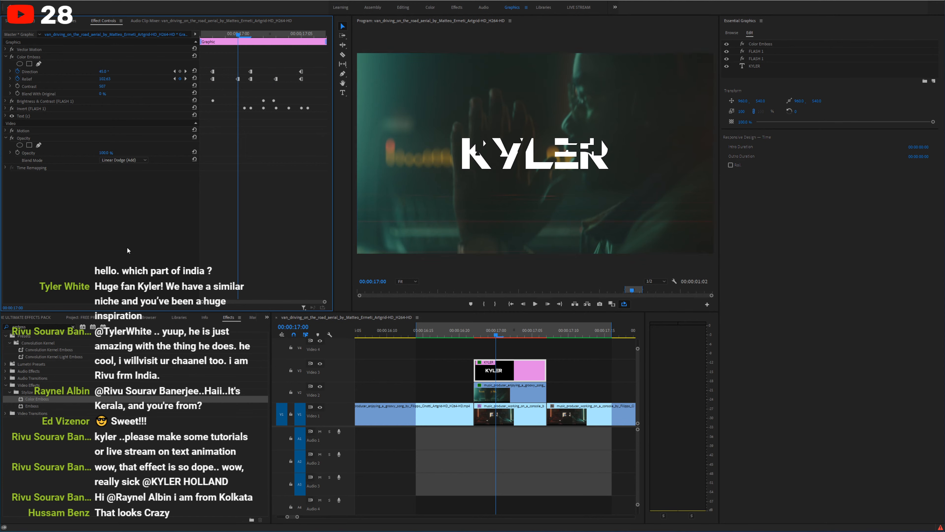
left_click(123, 160)
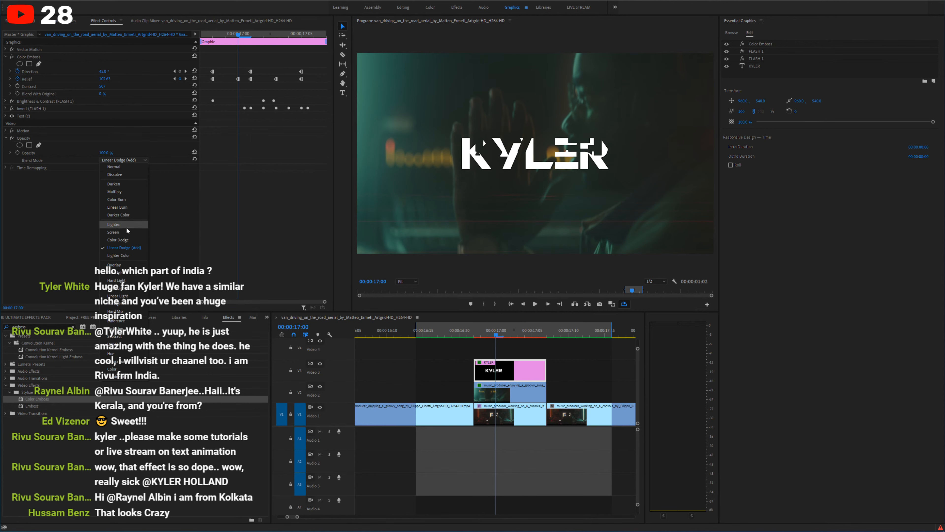
left_click(114, 191)
Step: Play the text graphic from 00:00:16:22 and step back and forth through its frames to examine the multiplied emboss animation over the transition
left_click(468, 336)
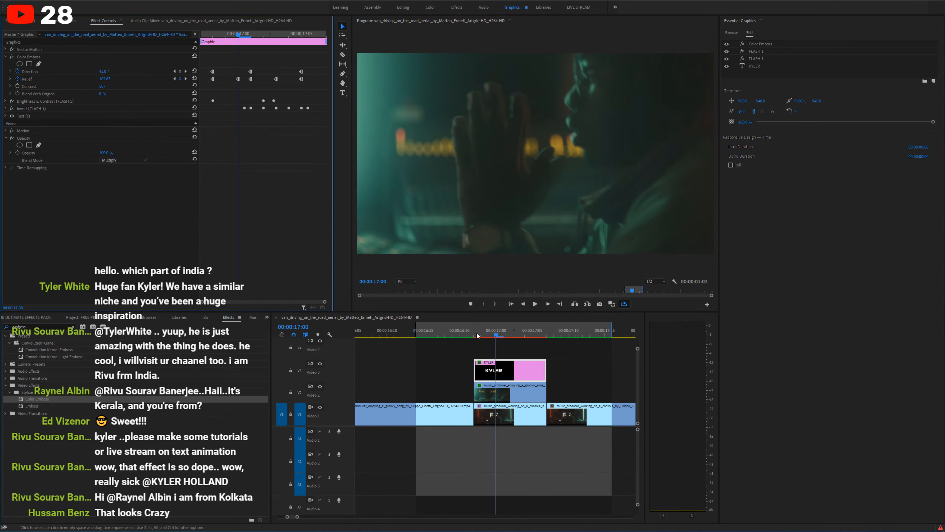
key("space")
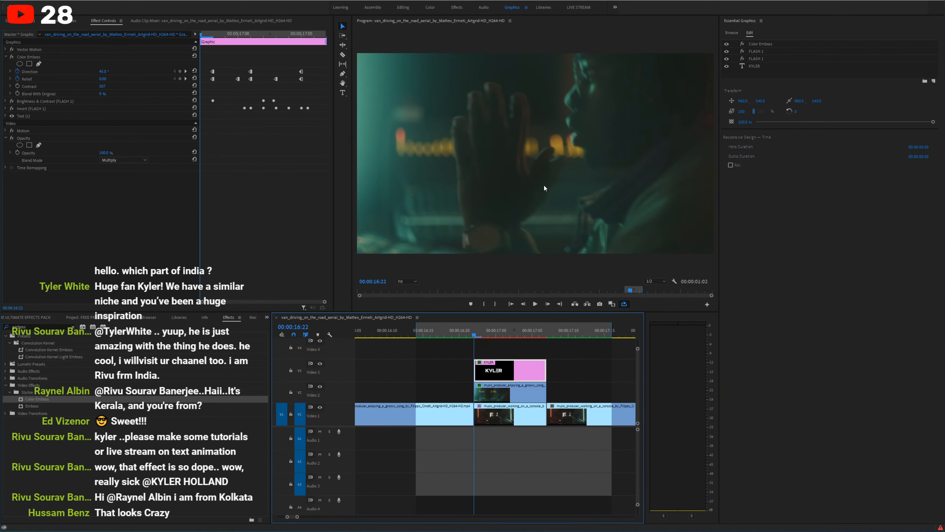
key("grave")
key("grave")
left_click(470, 331)
key("Right")
key("Right")
key("Right")
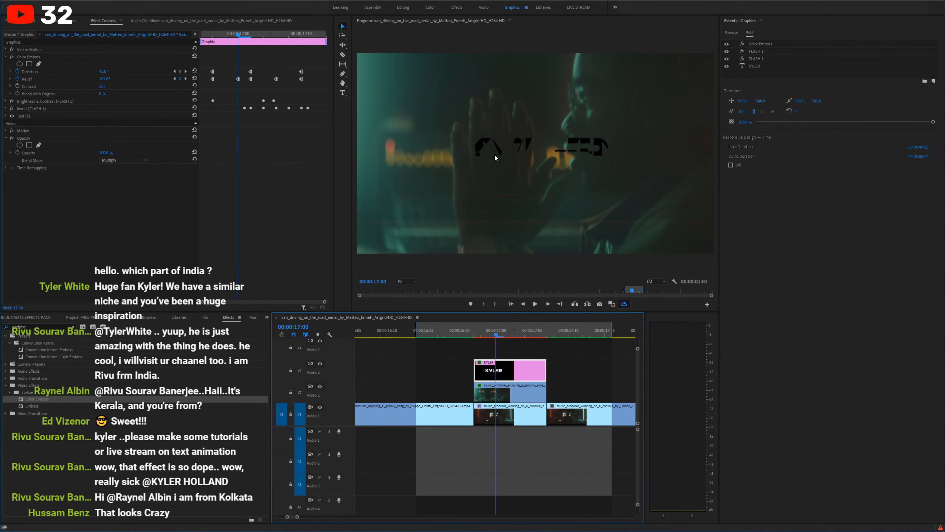
key("Right")
key("Right")
key("Right")
key("Right")
key("Right")
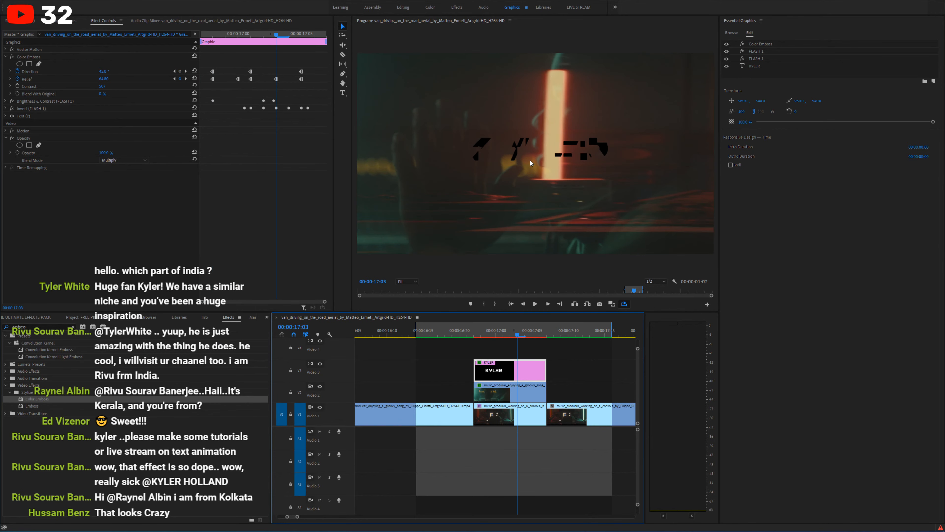
key("Left")
key("Right")
key("Right")
key("Right")
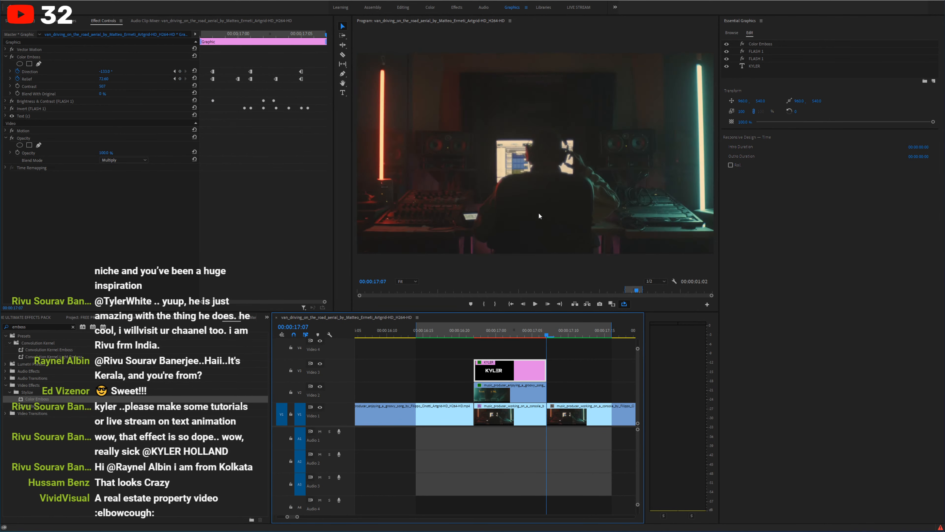
key("Left")
key("Left")
key("Left")
left_click(501, 329)
left_click_drag(501, 328, 478, 327)
key("Right")
key("Right")
key("Right")
key("Right")
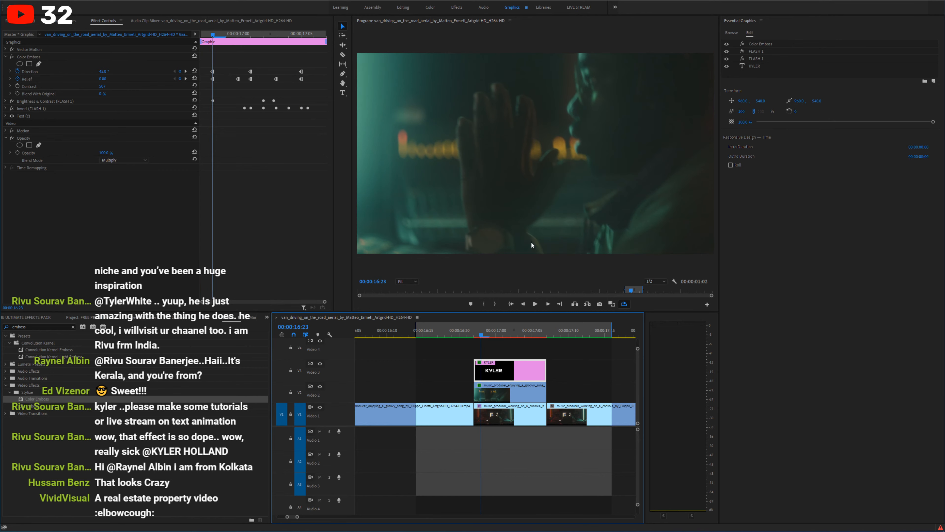
key("Right")
key("Right")
key("Right")
key("Right")
key("Right")
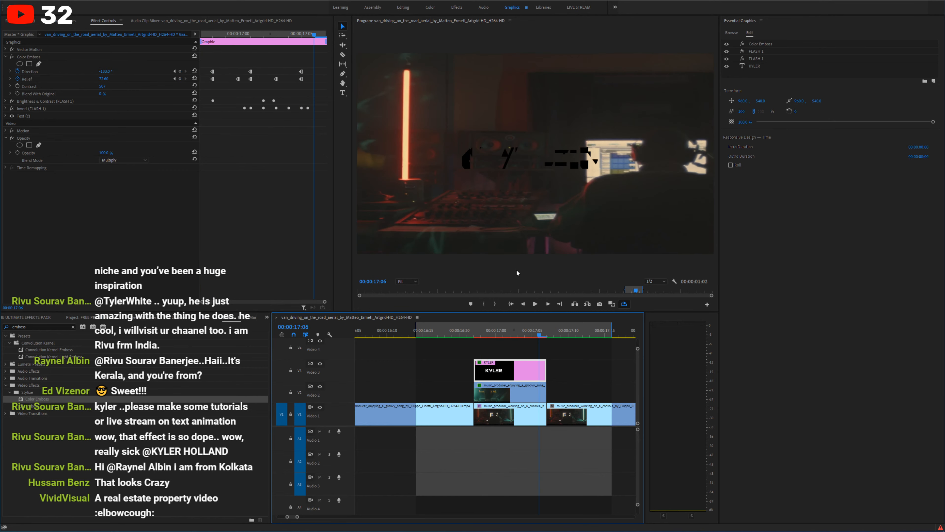
key("Left")
key("Left")
left_click_drag(524, 335, 490, 330)
key("Right")
key("Right")
key("Right")
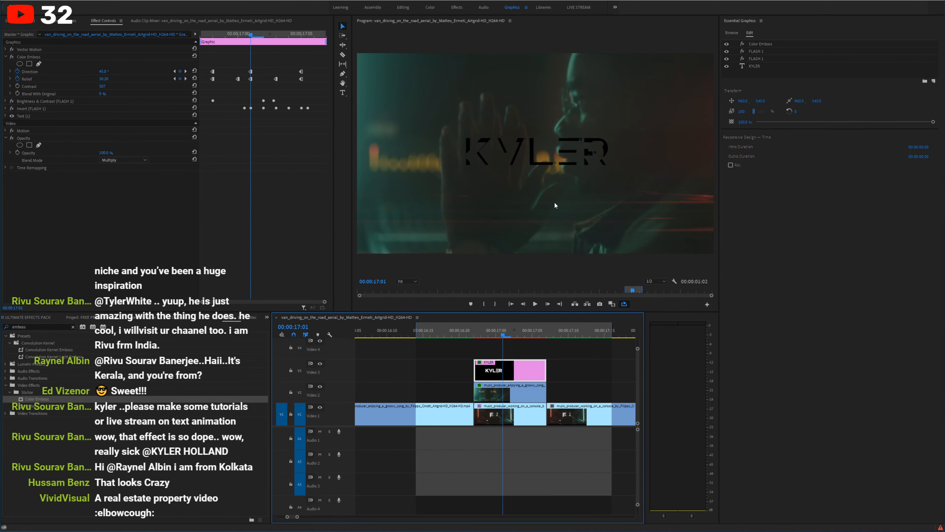
key("Right")
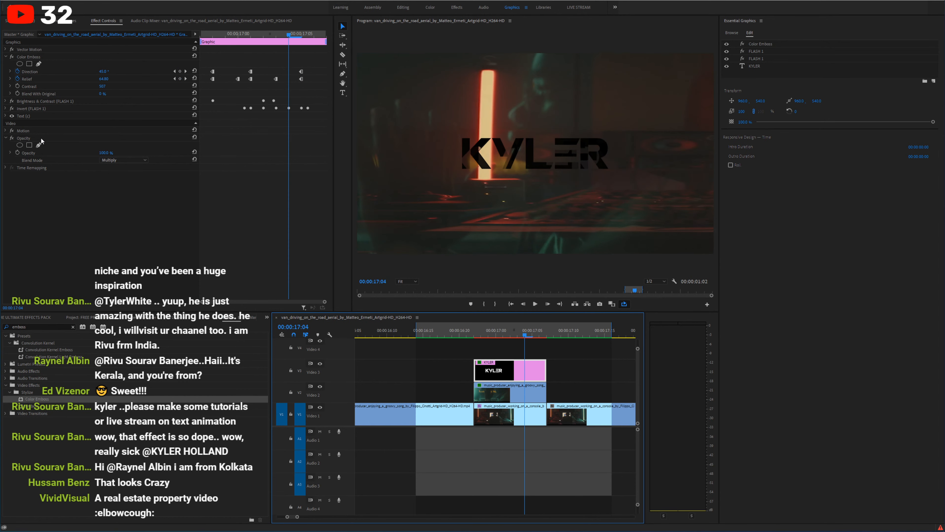
Step: Draw a rectangular opacity mask over the lower part of the text graphic at 00:00:17:04, widened to span the whole word
left_click(29, 145)
left_click_drag(553, 157, 603, 179)
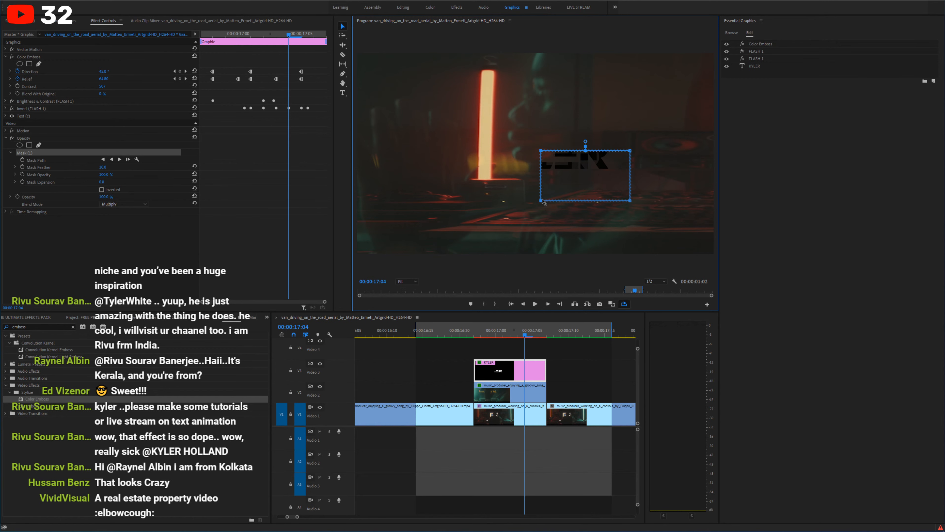
left_click_drag(542, 201, 405, 200)
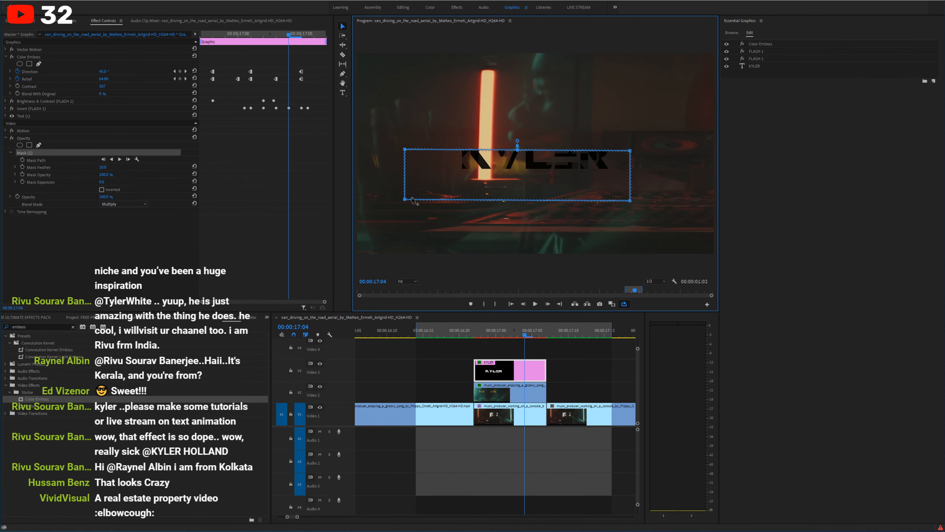
Step: Search the effects for "transf", apply Transform to the text graphic, and save the project
left_click(525, 371)
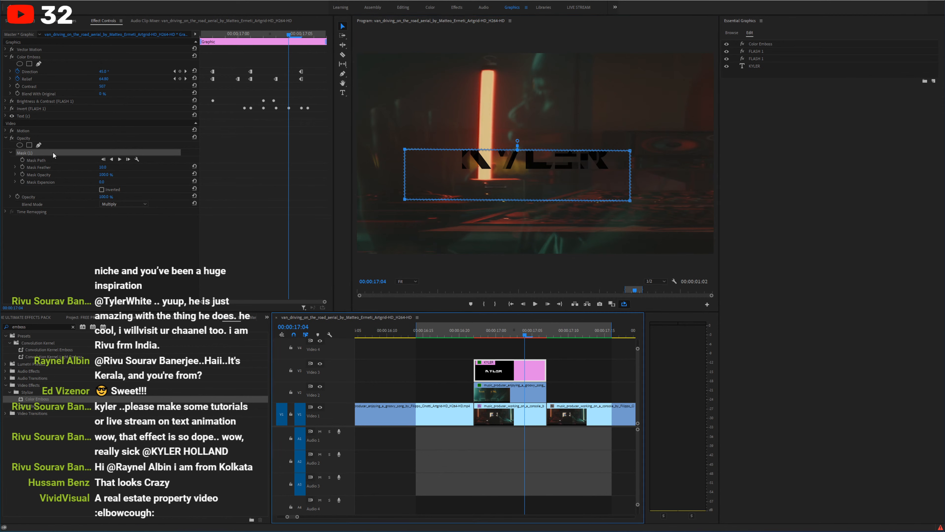
double_click(27, 327)
type("transf")
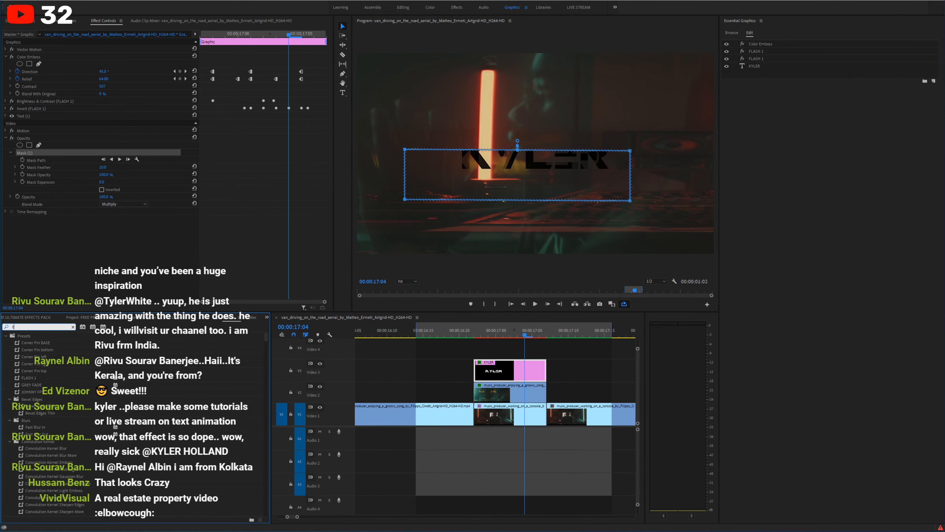
left_click_drag(35, 378, 492, 371)
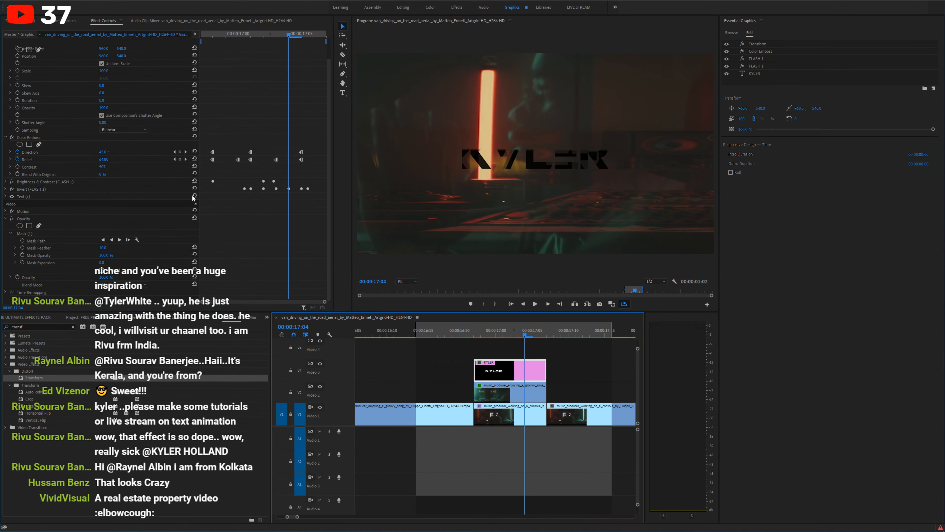
key("ctrl+s")
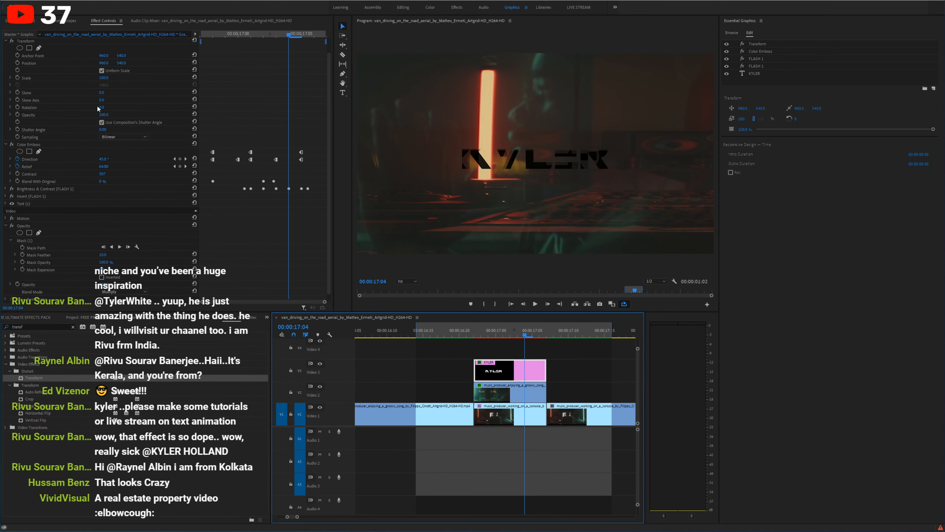
Step: Keyframe the Transform Position at 00:00:17:04, and shift the text graphic horizontally towards the left at 00:00:17:06
scroll(166, 144, "up", 1)
left_click(18, 77)
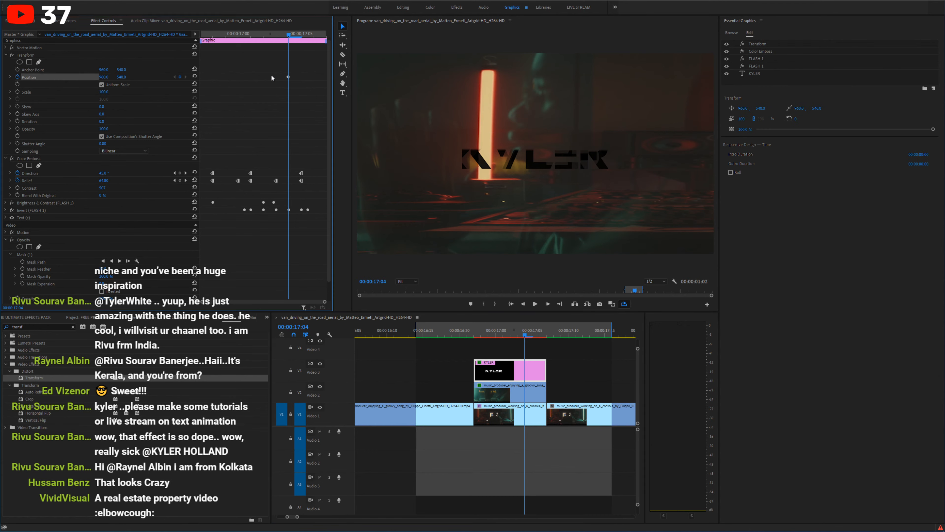
left_click(312, 34)
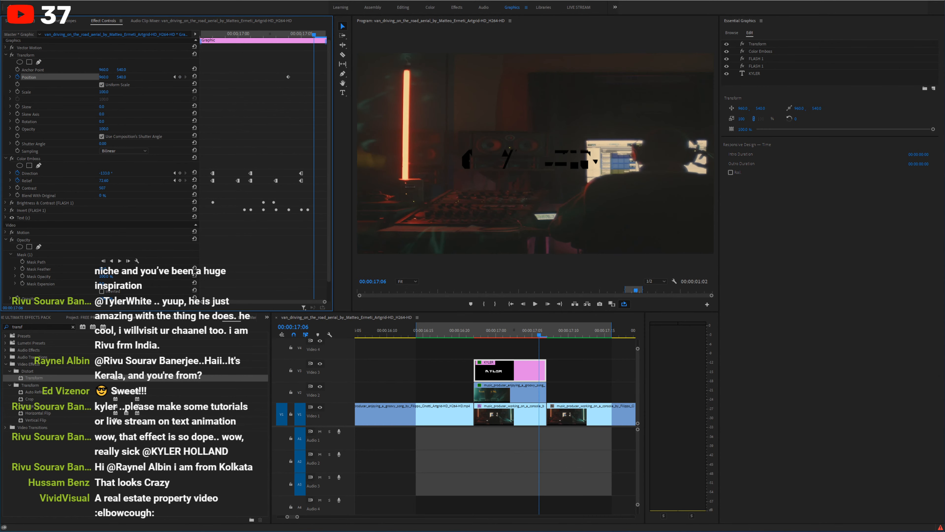
left_click_drag(103, 77, 120, 79)
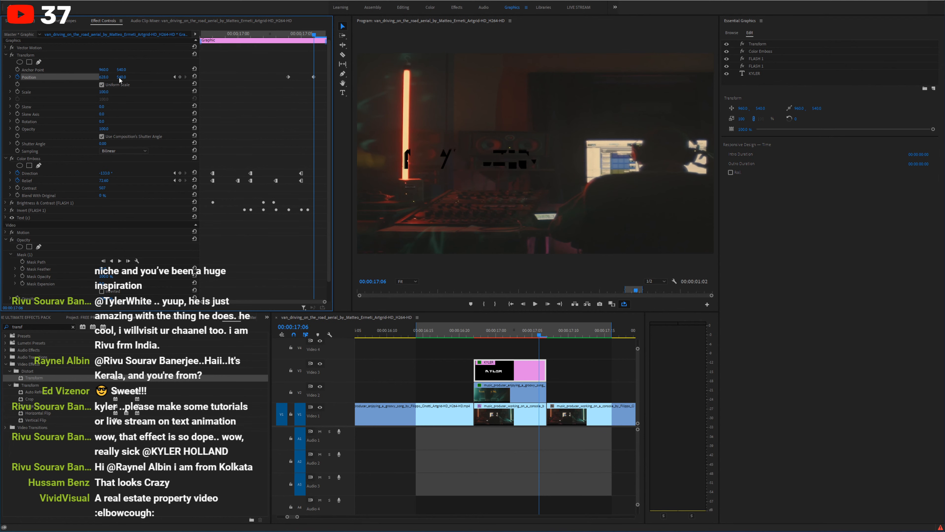
Step: Apply Ease Out to the first Transform Position keyframe and Ease In to the second
right_click(288, 76)
mouse_move(335, 135)
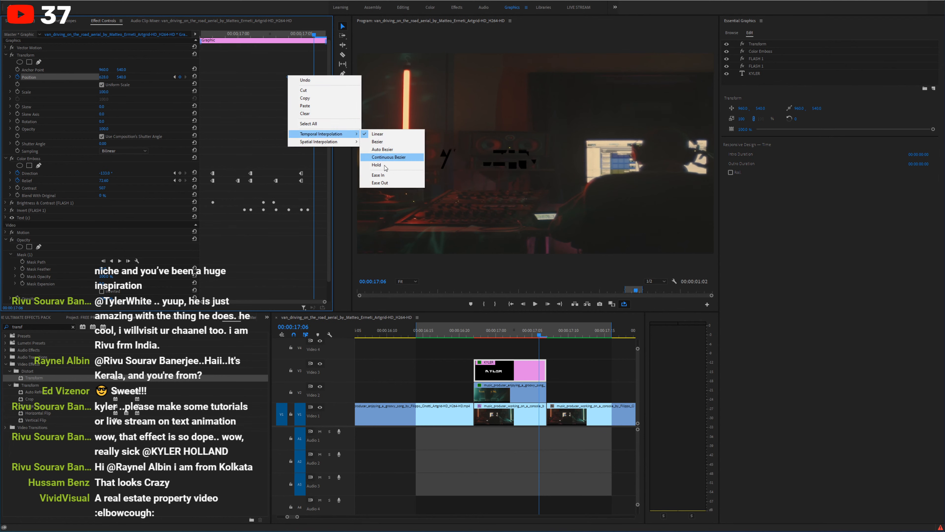
left_click(379, 182)
right_click(313, 76)
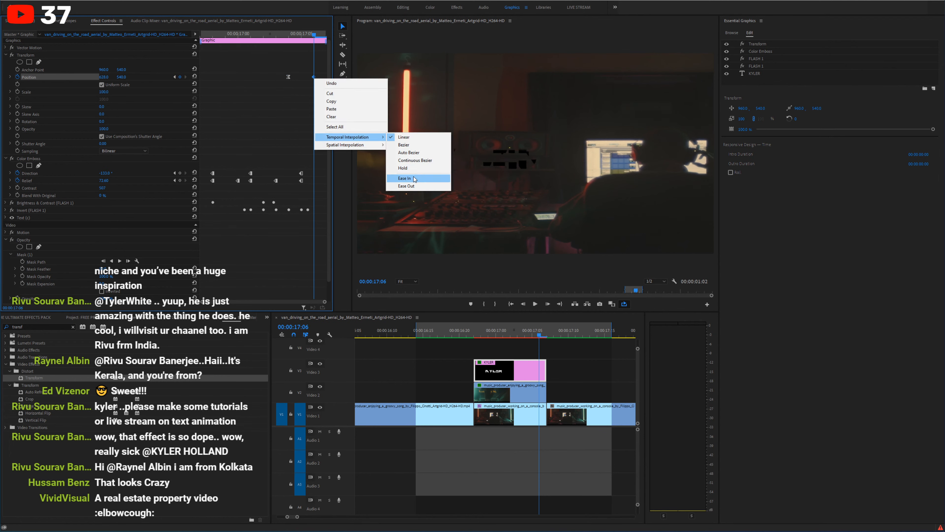
left_click(413, 178)
Step: Shape the Position velocity curve to peak near the end, move its first keyframe to 00:00:17:00, and play back the movement
left_click(11, 77)
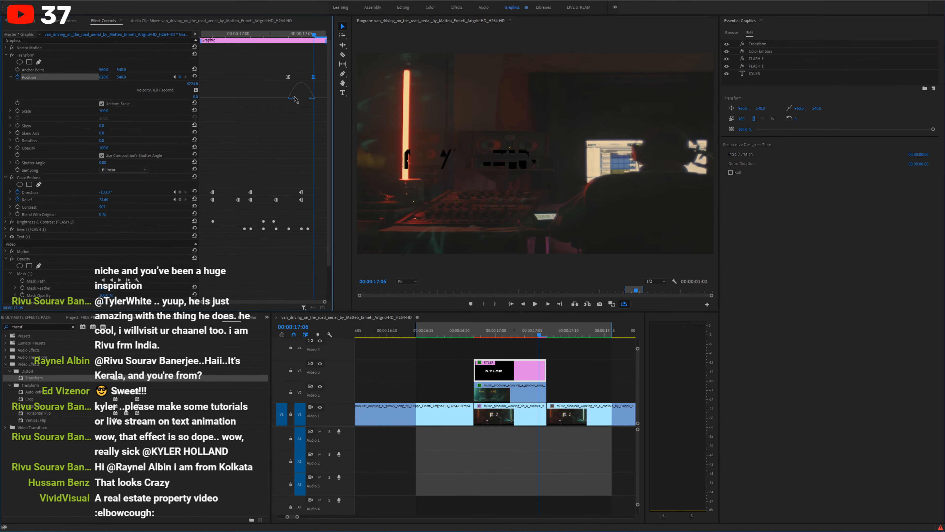
left_click_drag(493, 331, 532, 332)
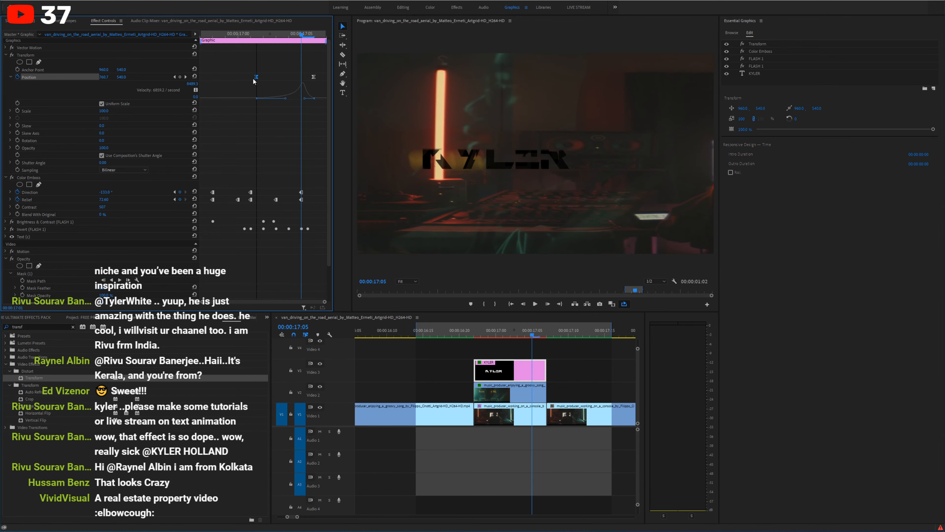
left_click(489, 334)
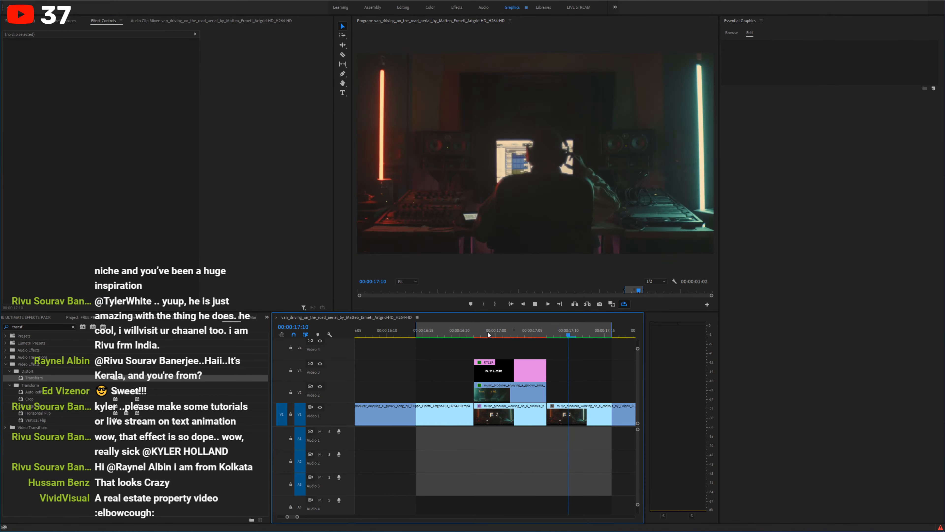
left_click(491, 372)
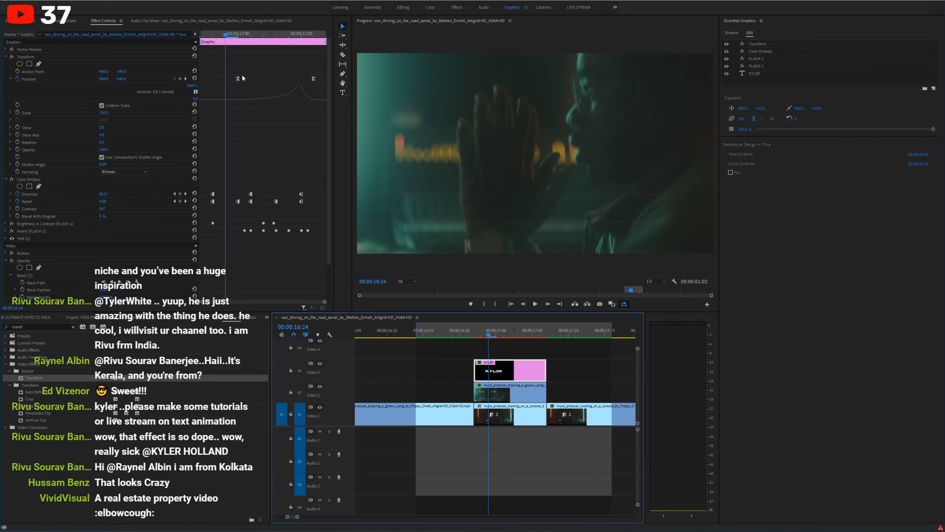
Step: Duplicate the text graphic onto Video 4, and remove the Transform effect and the Opacity mask from the copy
left_click_drag(244, 35, 263, 35)
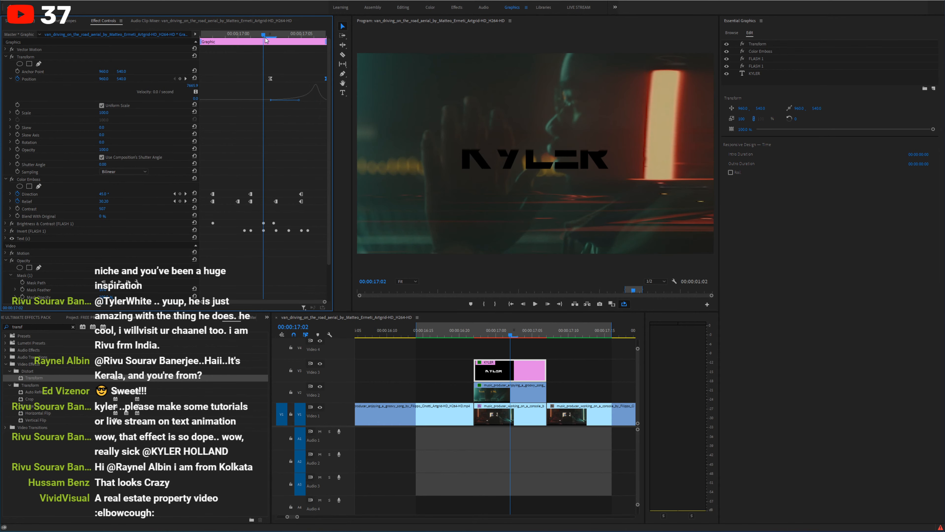
left_click_drag(506, 370, 508, 350)
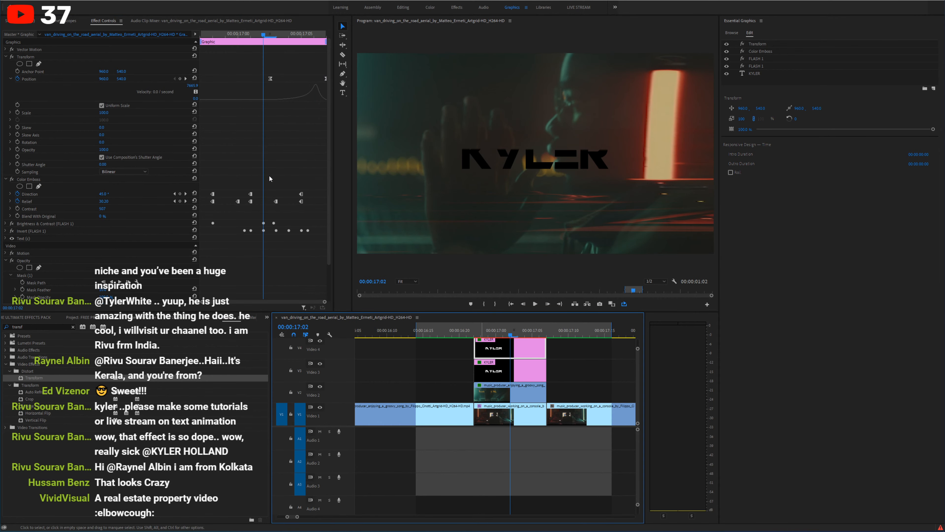
left_click(30, 58)
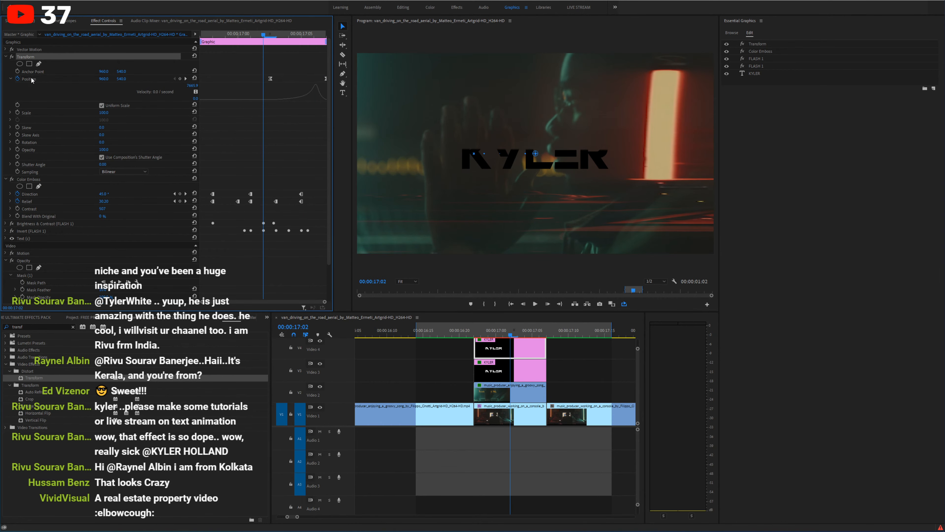
key("Delete")
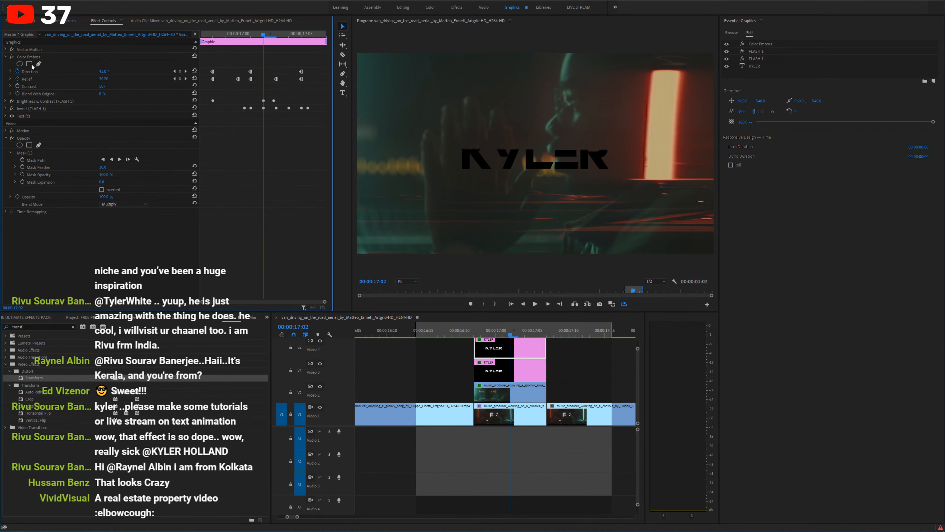
left_click(33, 153)
key("Delete")
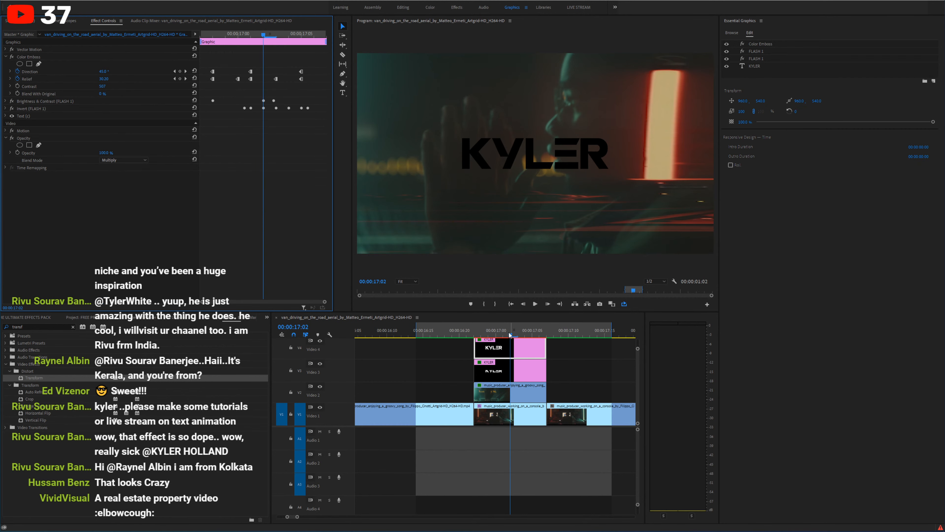
Step: Play back the transition with the duplicated title, including in an enlarged preview, then save the project and deselect the graphic
left_click(486, 335)
left_click_drag(486, 336, 524, 336)
key("space")
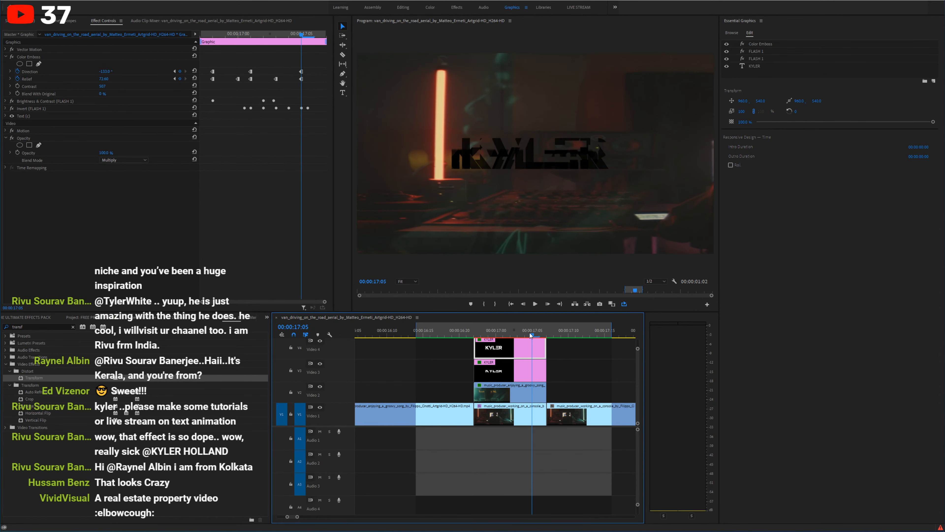
key("grave")
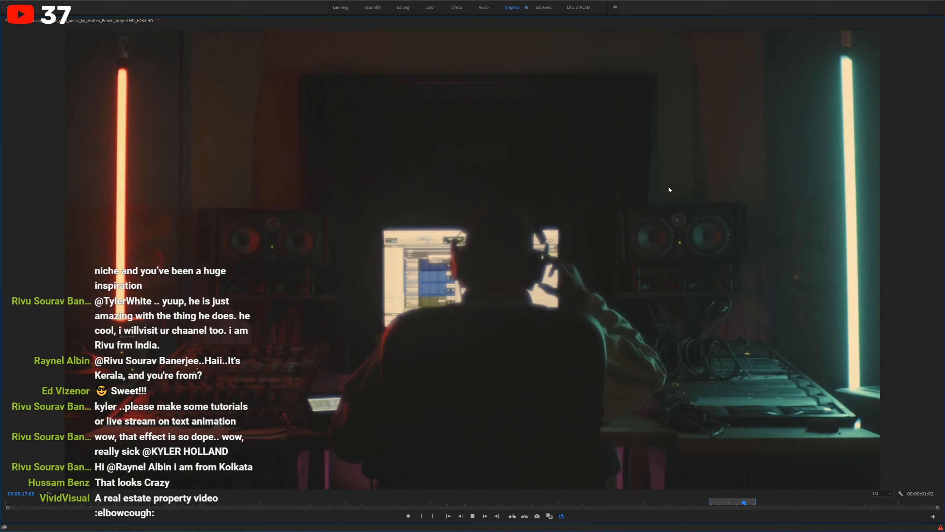
key("grave")
key("space")
key("space")
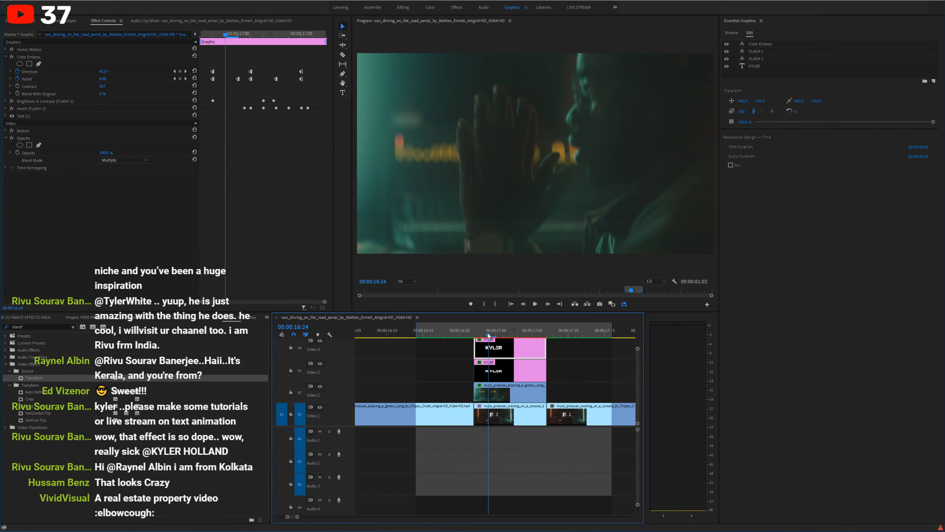
key("ctrl+s")
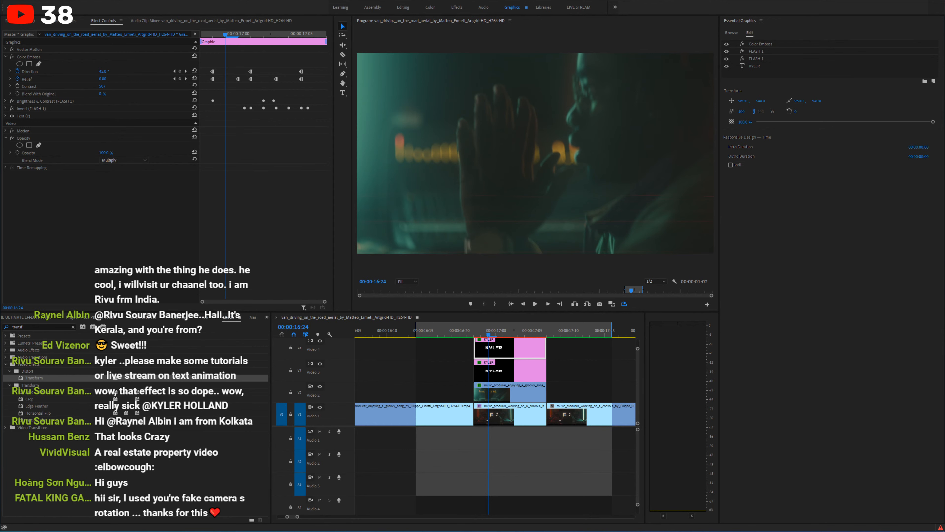
left_click(573, 367)
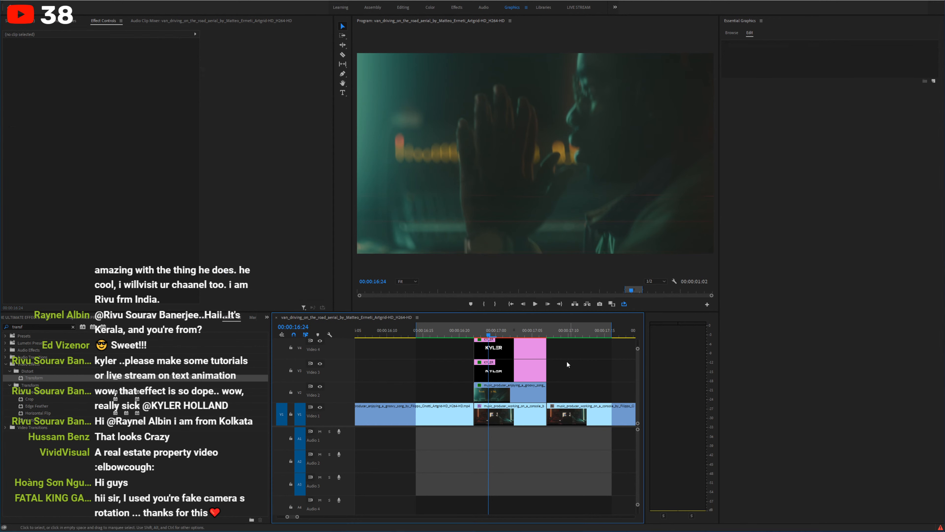
Step: Play back the KYLER title transition between the hand close-up and the studio console shot
left_click_drag(482, 332, 444, 336)
key("space")
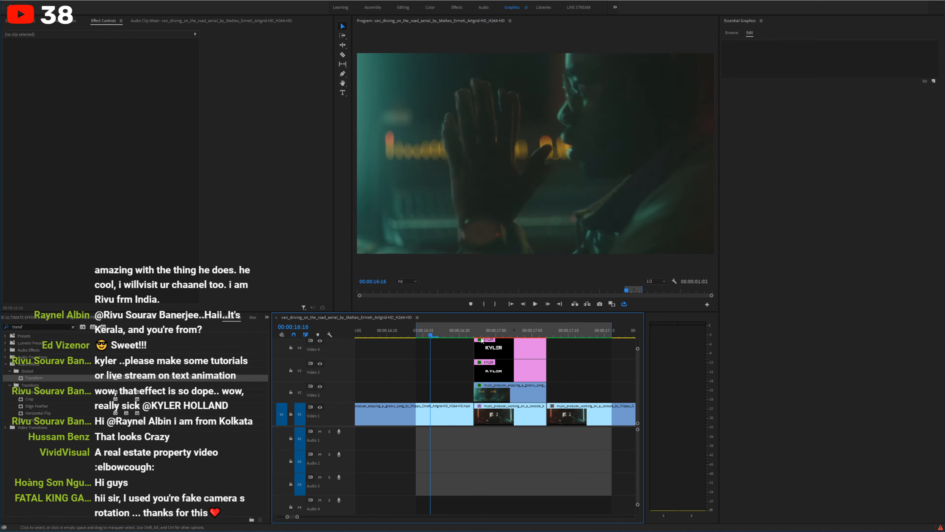
left_click(463, 332)
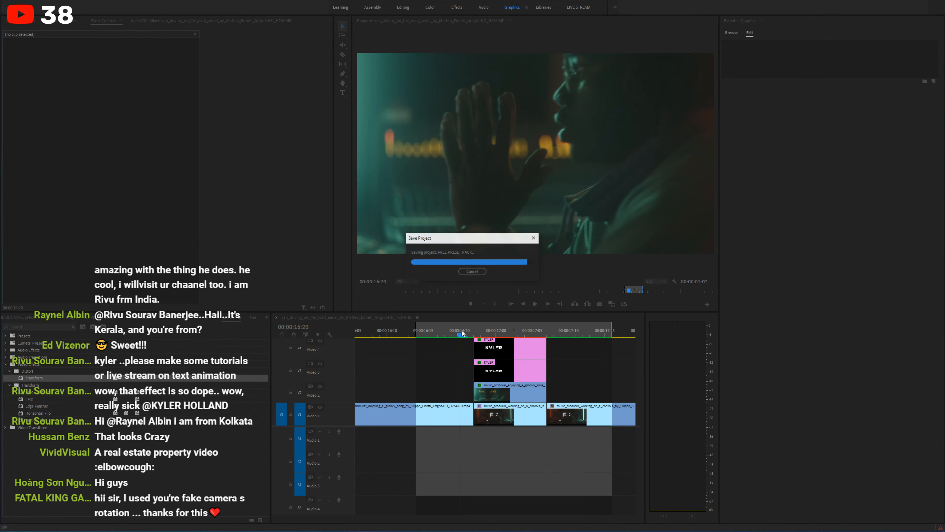
key("Right")
key("Right")
key("space")
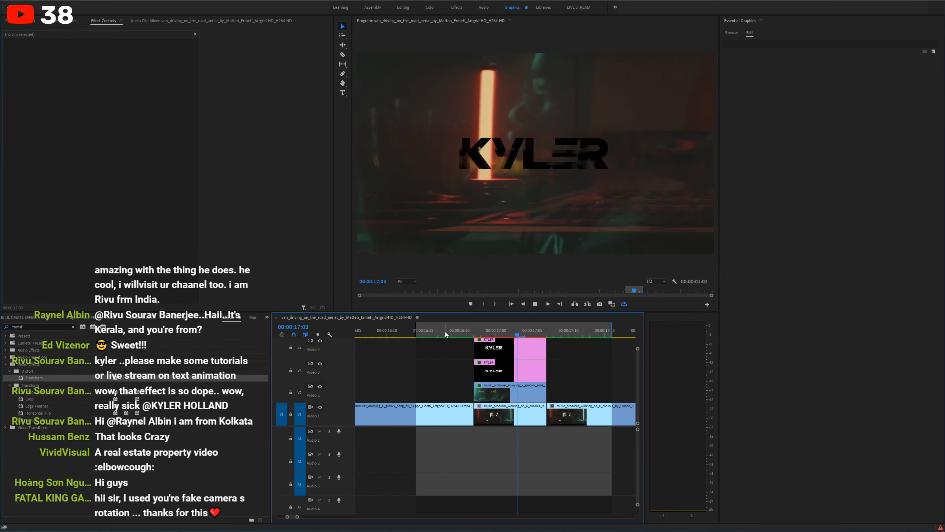
left_click(489, 332)
left_click_drag(489, 331, 536, 326)
key("minus")
key("minus")
key("minus")
key("minus")
key("space")
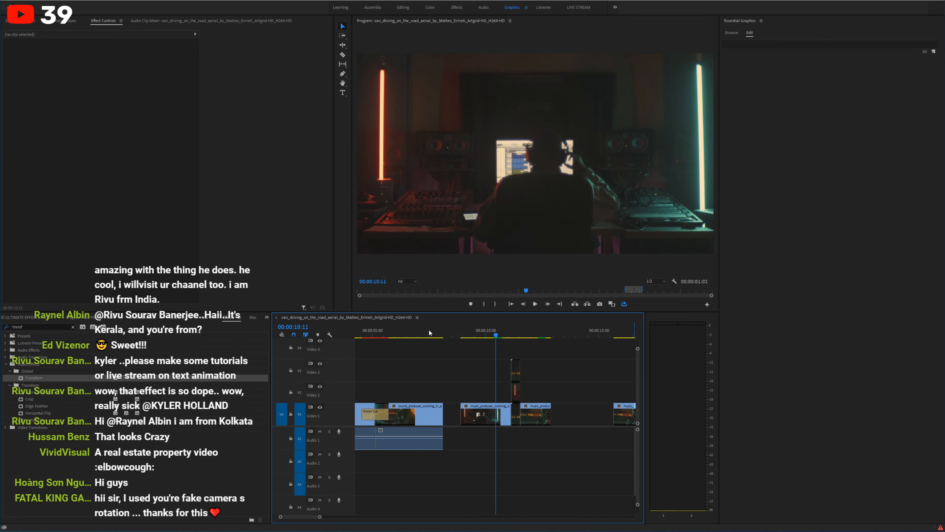
key("equal")
key("equal")
key("equal")
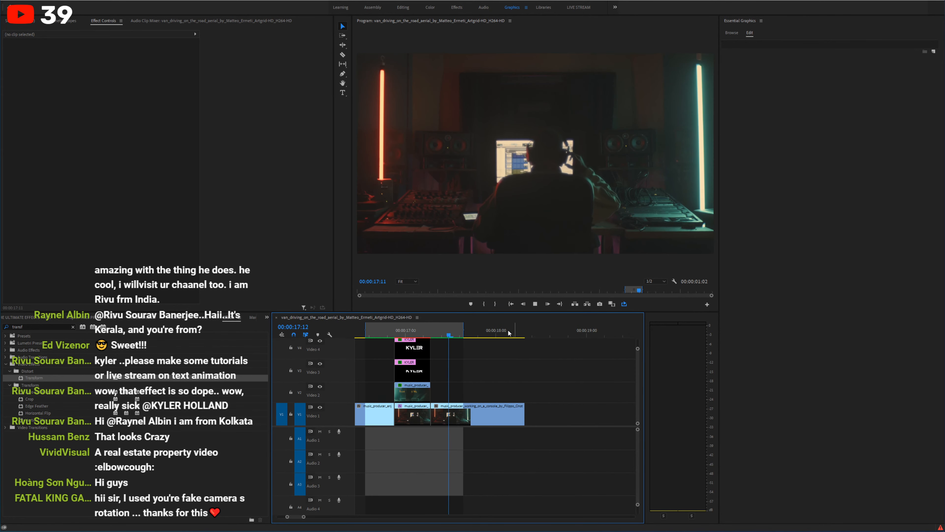
Step: Clear the sequence's In and Out points around the KYLER title transition
key("minus")
key("minus")
key("minus")
right_click(490, 335)
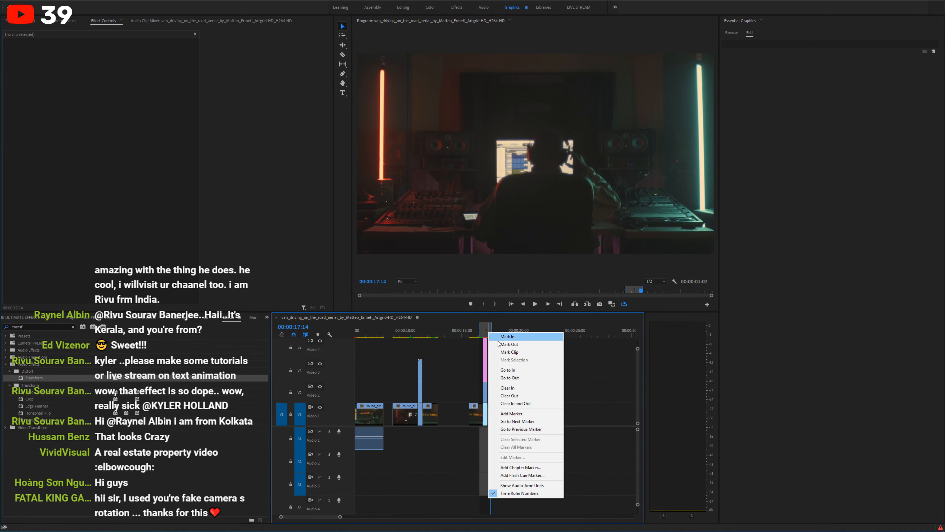
left_click(531, 405)
Step: Play back the Morph Cut transition between the first two sound producer clips
left_click_drag(386, 334, 364, 333)
key("minus")
left_click(379, 330)
key("equal")
key("equal")
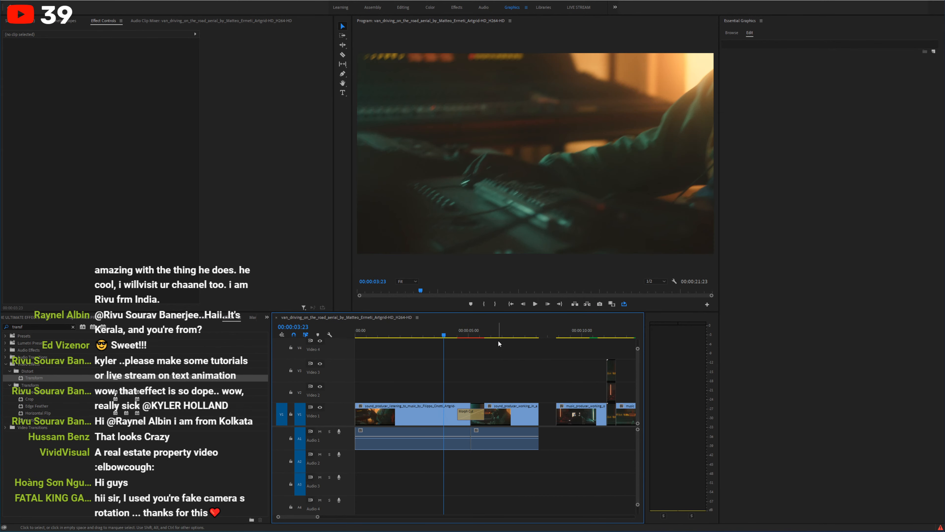
left_click_drag(454, 332, 467, 330)
key("space")
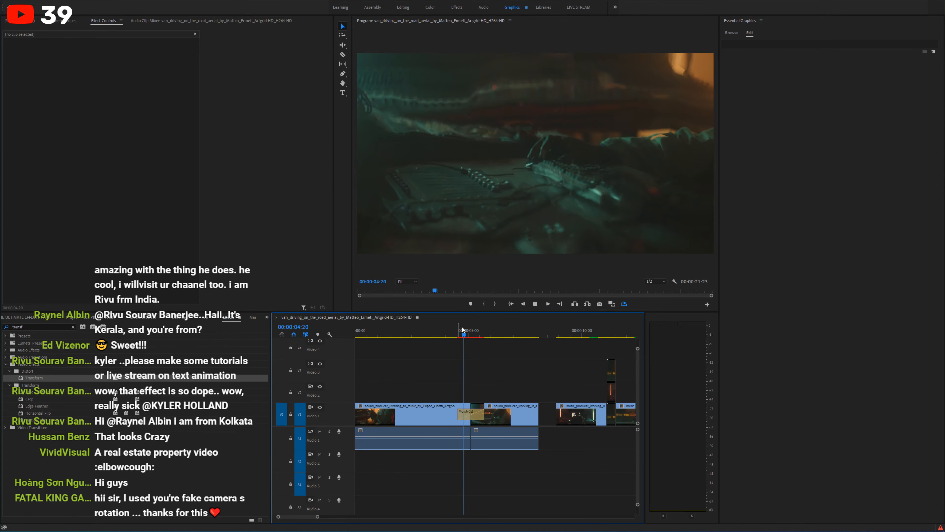
scroll(502, 346, "down", 3)
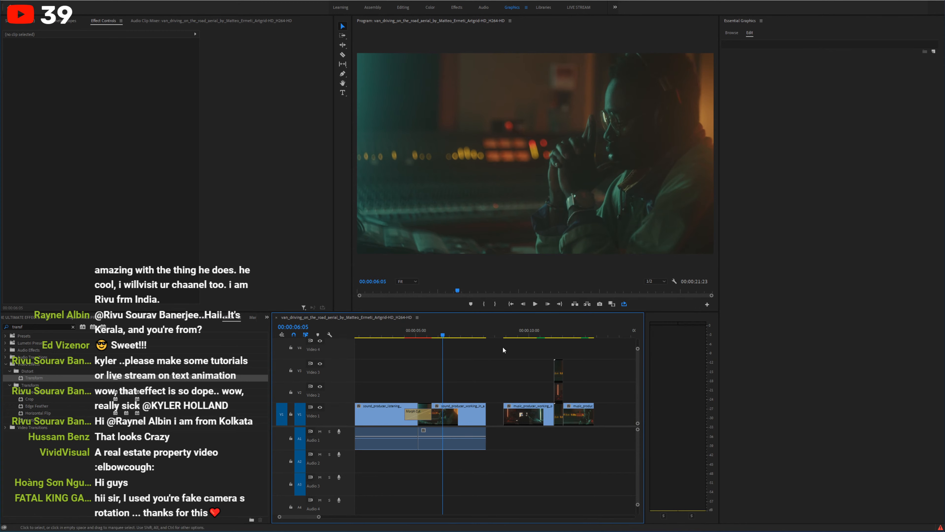
Step: Place the Adjustment Layer on Video 4 above the split-screen transition near 00:00:11:00 and trim it to the stacked clips' length
left_click(536, 328)
left_click_drag(537, 329, 480, 331)
key("=")
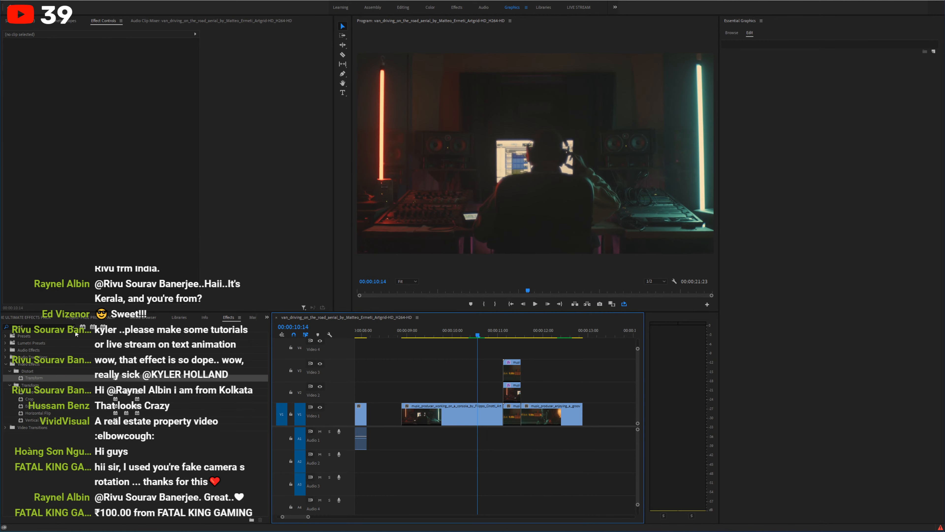
left_click(42, 318)
left_click(110, 318)
left_click_drag(38, 461, 528, 352)
key("c")
left_click(524, 355)
key("v")
left_click(535, 353)
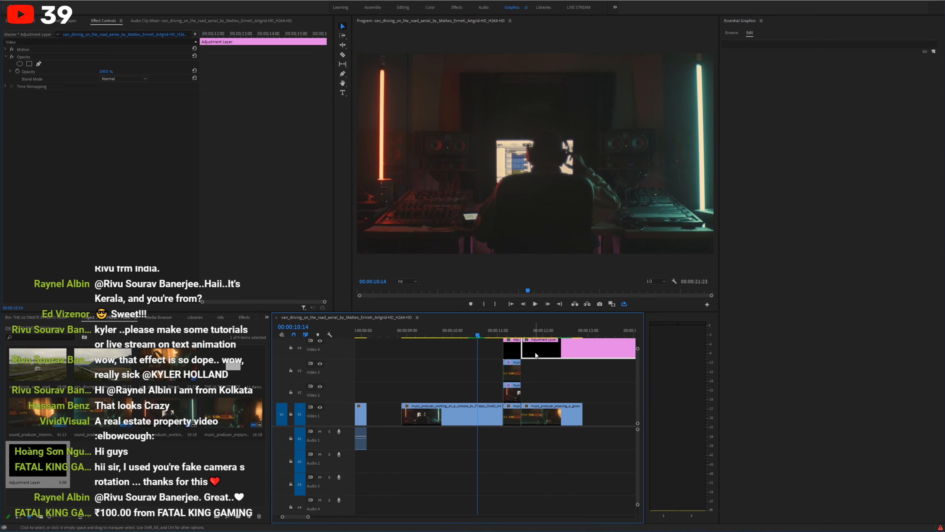
key("Delete")
Step: Apply the FLASH 1 preset to the short adjustment layer above the split-screen transition
left_click(515, 330)
left_click(512, 343)
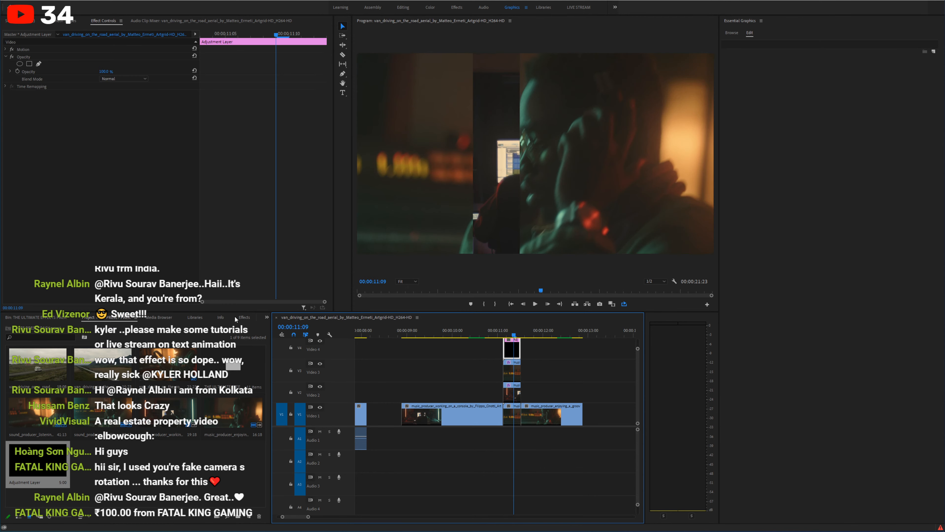
left_click(243, 317)
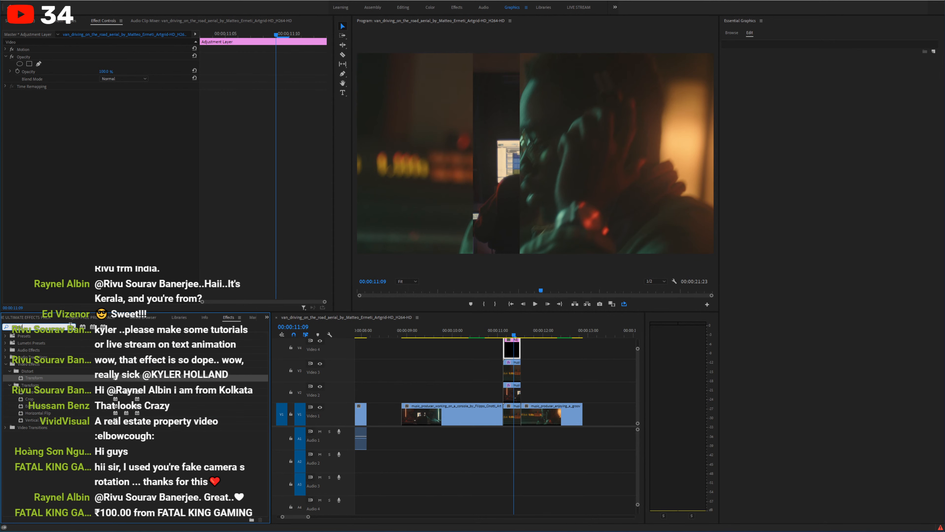
double_click(51, 336)
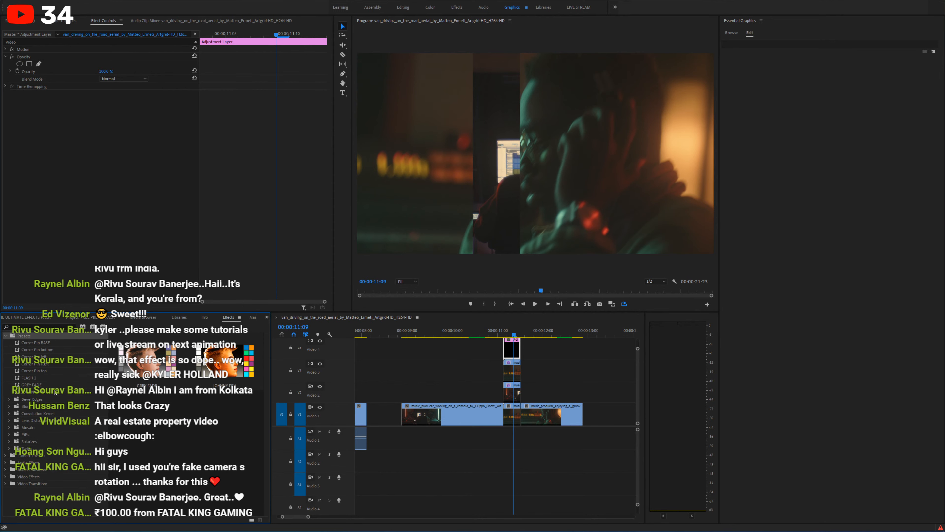
left_click_drag(29, 379, 516, 347)
Step: Play back the flash on the split-screen transition, including in an enlarged program view
left_click(496, 331)
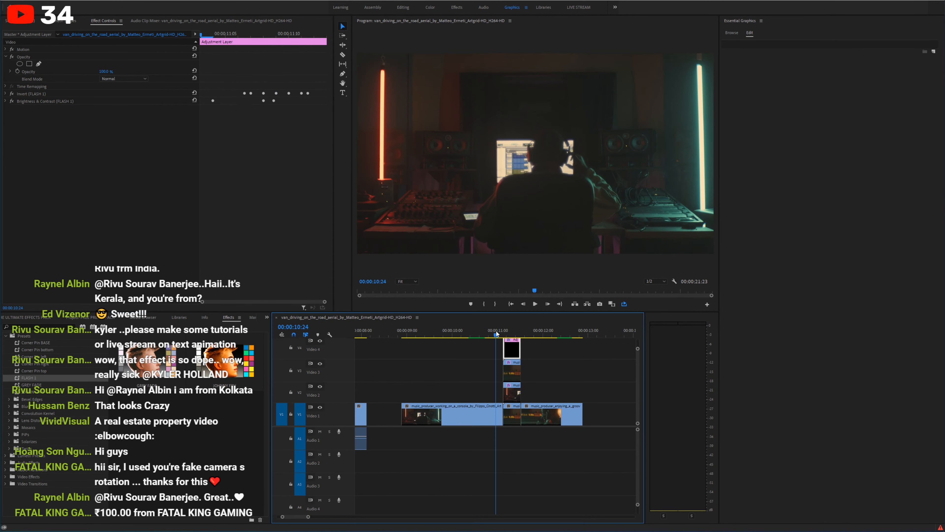
key("space")
left_click(483, 331)
key("space")
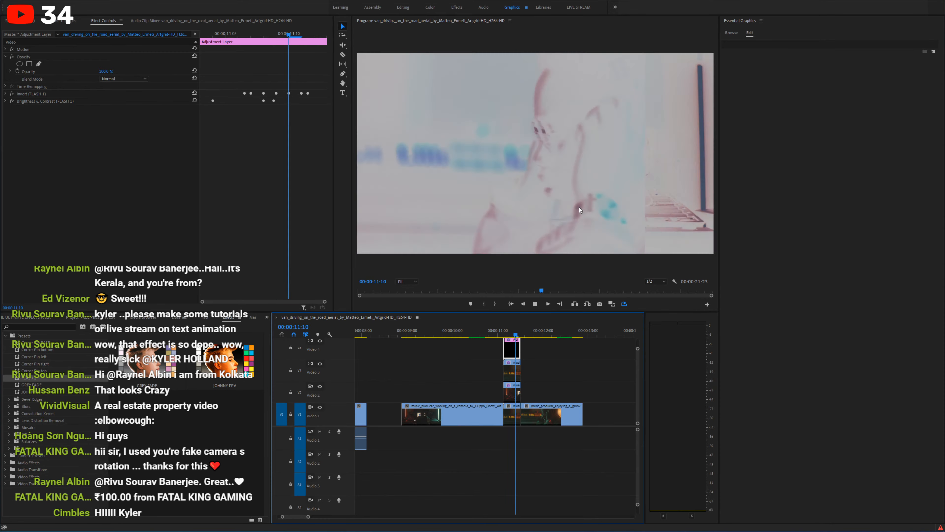
key("grave")
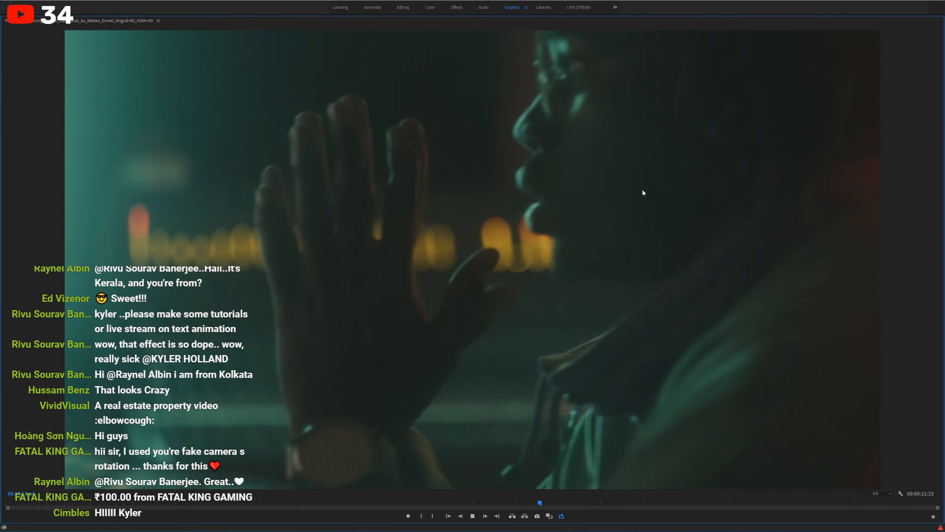
key("grave")
left_click(489, 329)
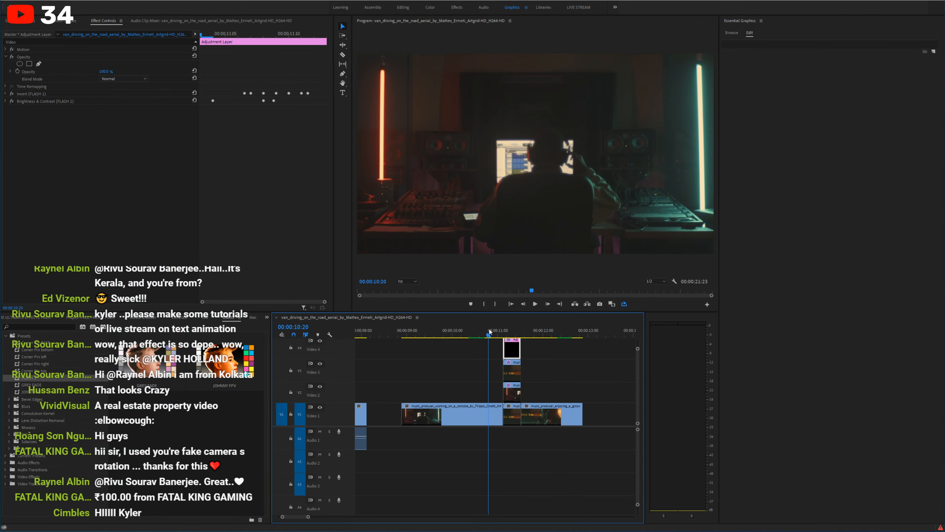
Step: Mark a playback range from 00:00:10:20 to just past the split-screen transition and play it in the enlarged program view
key("i")
left_click(540, 328)
key("o")
key("grave")
key("space")
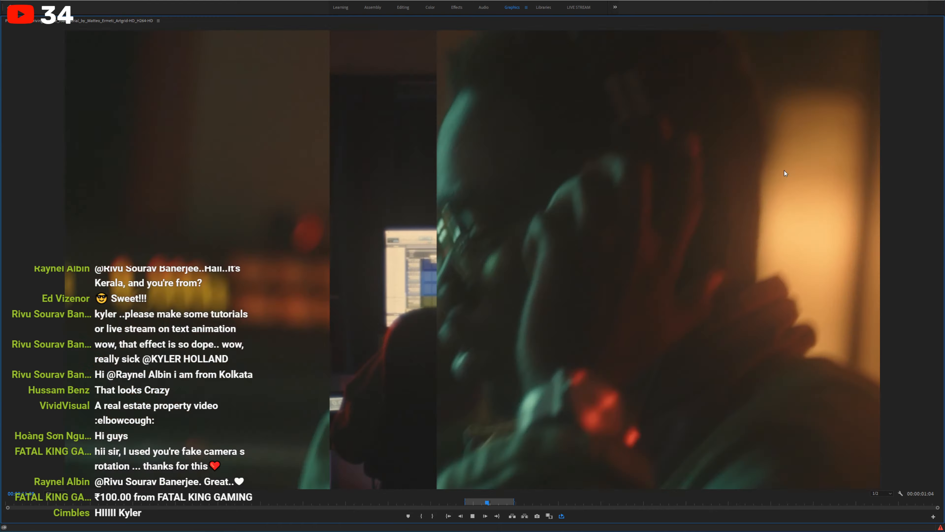
key("space")
key("grave")
Step: Mark the range from 00:00:16:12 to 00:00:17:16 around the KYLER title transition and play it in the enlarged program view
scroll(599, 358, "down", 5)
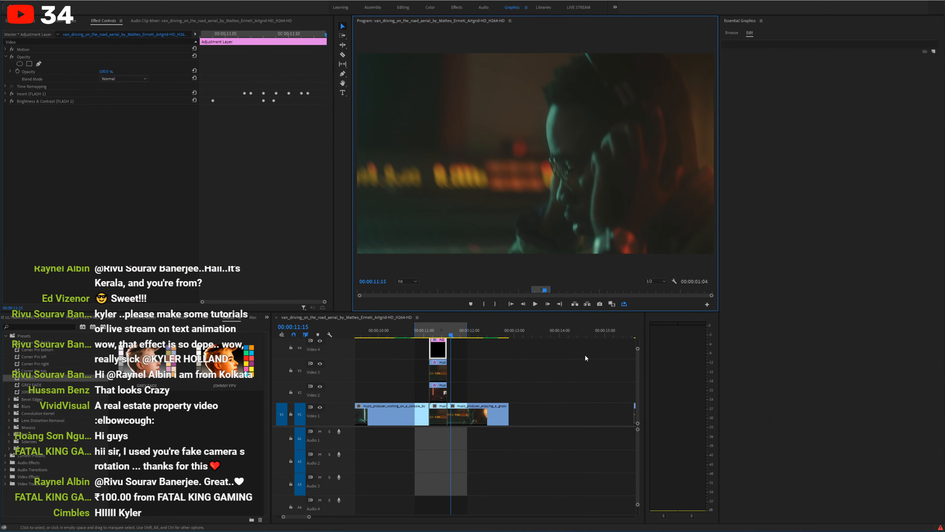
left_click(611, 329)
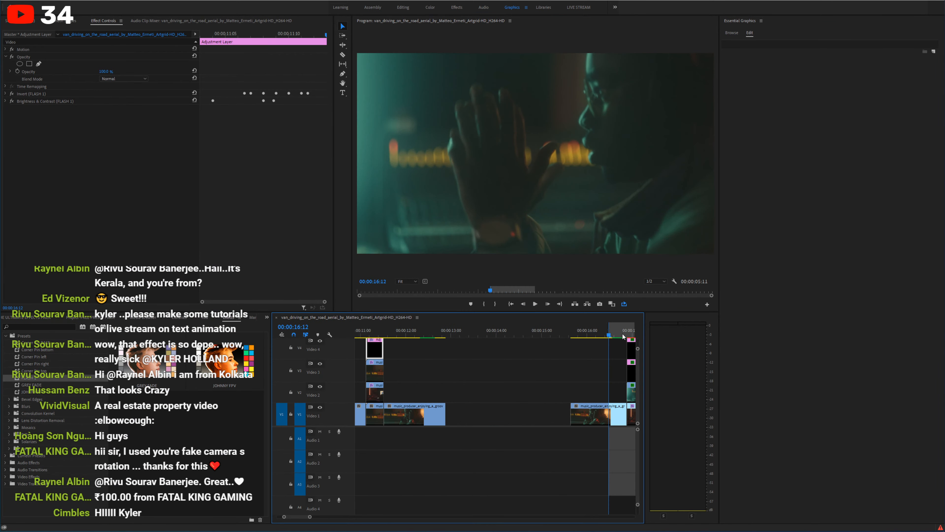
key("minus")
left_click(578, 331)
key("o")
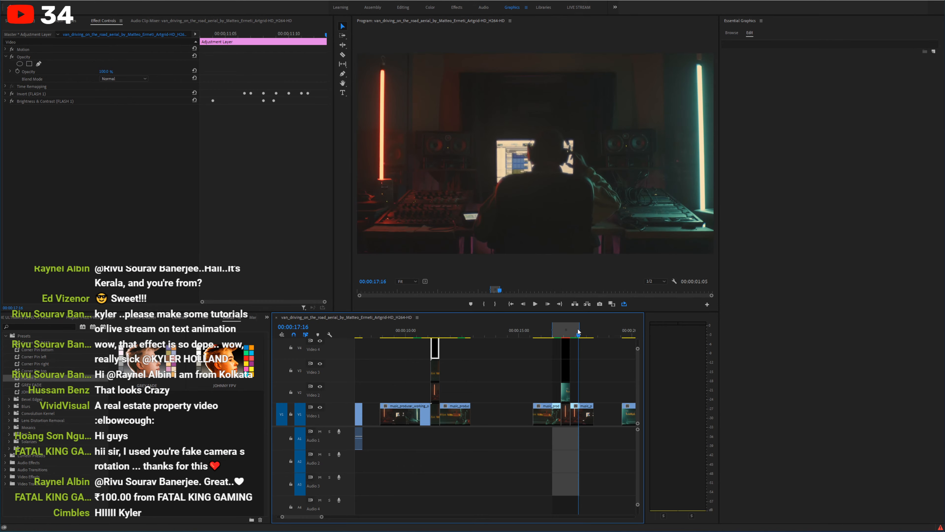
left_click(556, 332)
key("grave")
key("space")
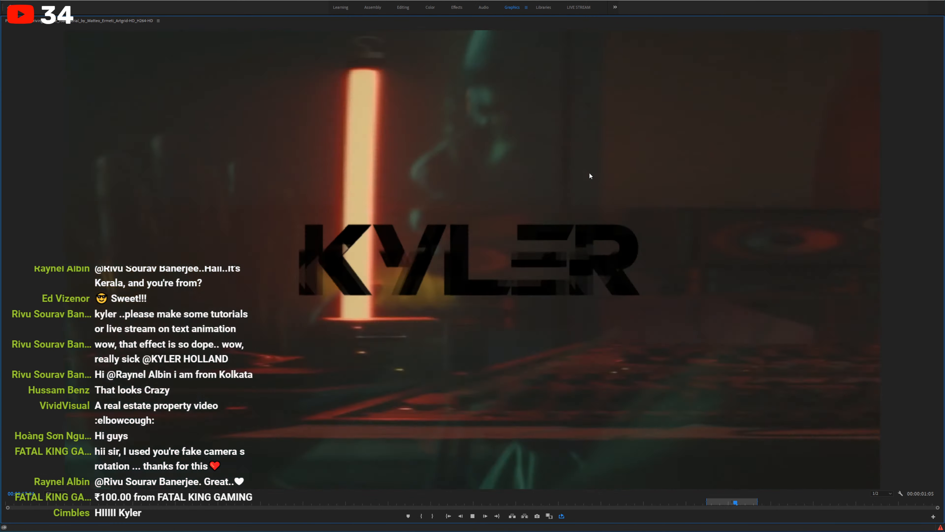
key("grave")
key("space")
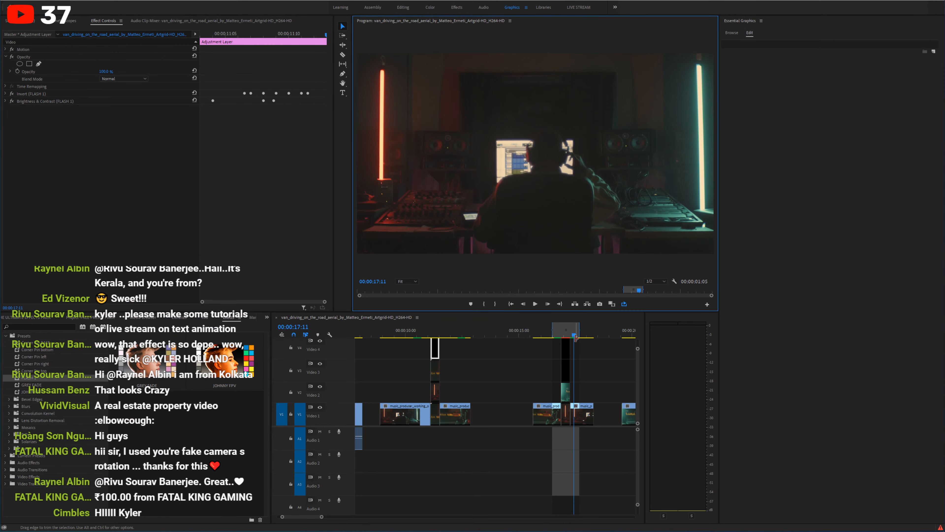
Step: Remove the sequence's In and Out points and save the project
right_click(575, 338)
left_click(601, 391)
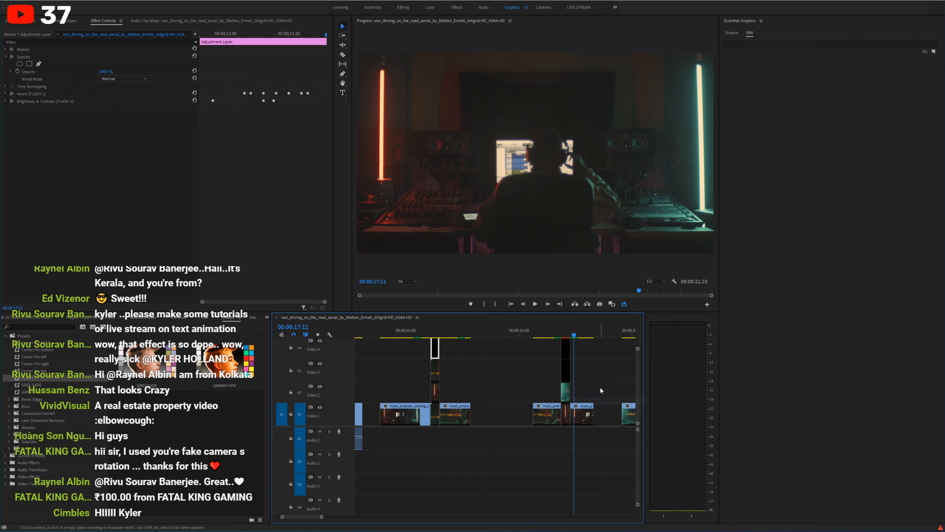
key("ctrl+s")
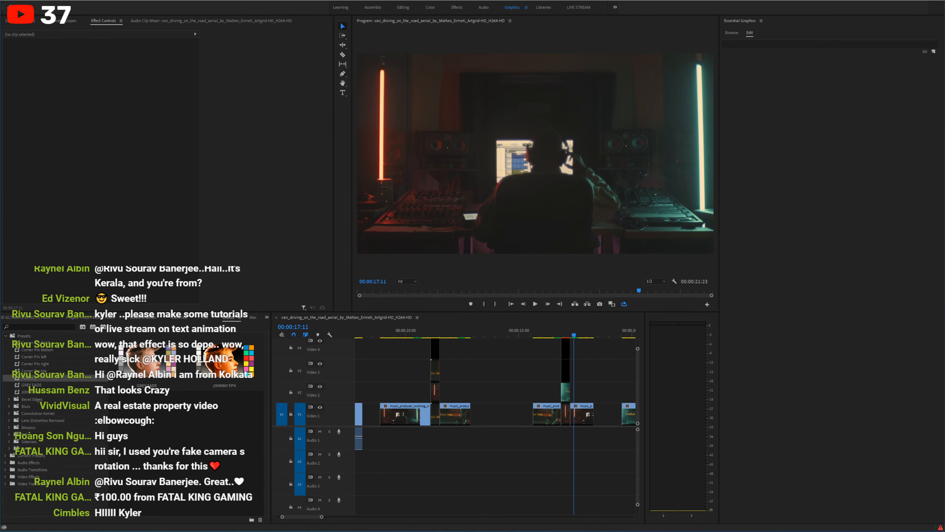
Step: Replay the KYLER title transition without a marked range, and go to the last clip at 00:00:20:13
left_click(556, 331)
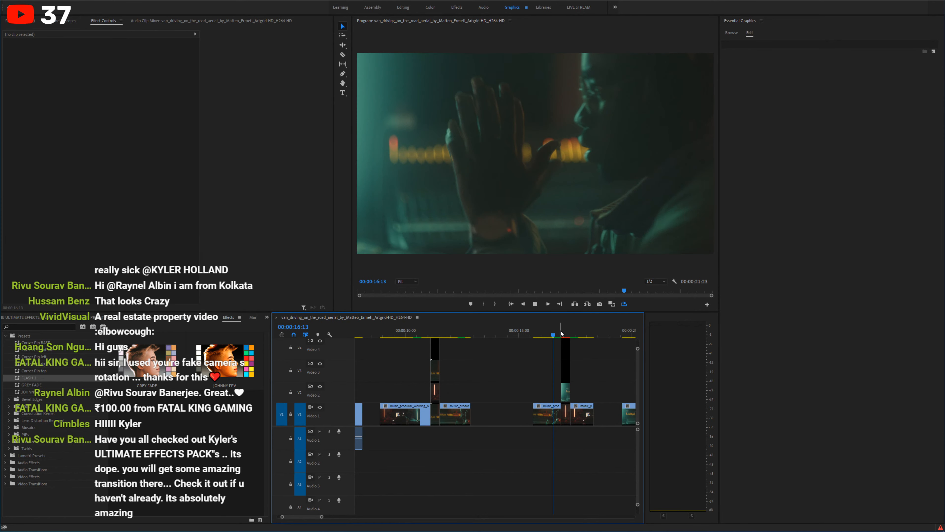
key("space")
scroll(561, 342, "down", 1)
scroll(561, 342, "down", 1)
key("space")
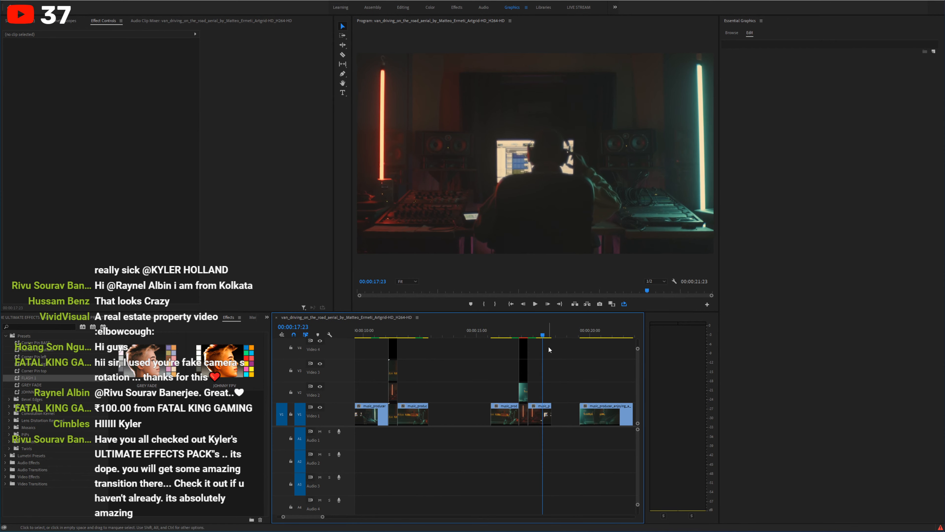
left_click(512, 333)
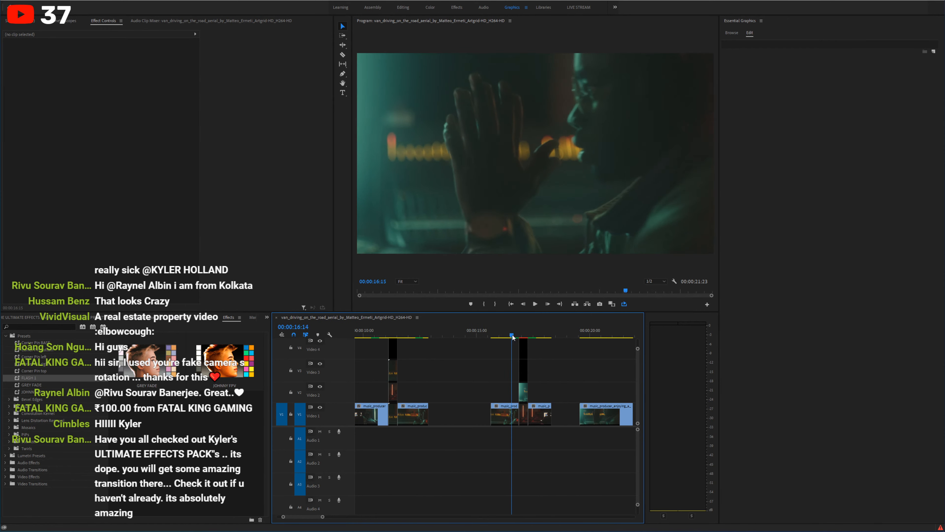
key("space")
scroll(527, 337, "down", 1)
left_click_drag(544, 334, 549, 335)
key("minus")
Step: Try to add the sound producer listening clip from the project media after the last timeline clip, and undo it
left_click(21, 316)
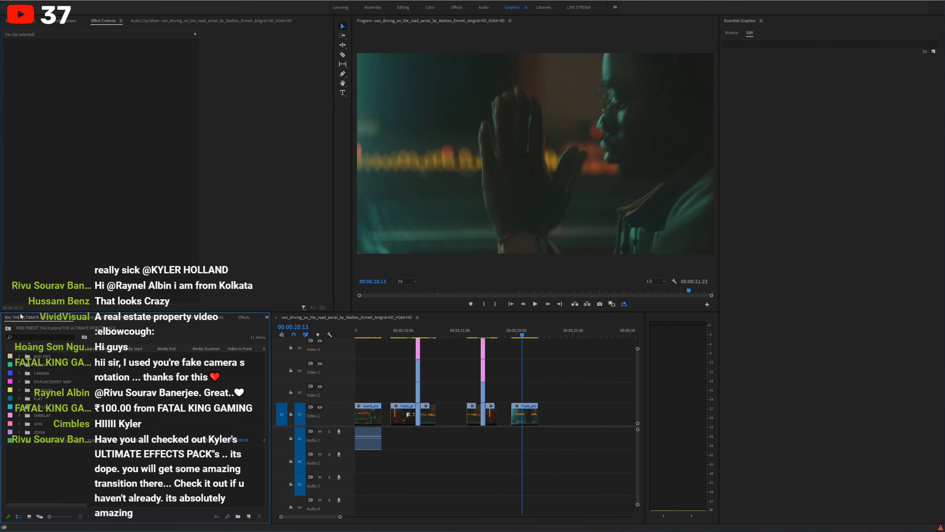
left_click(84, 317)
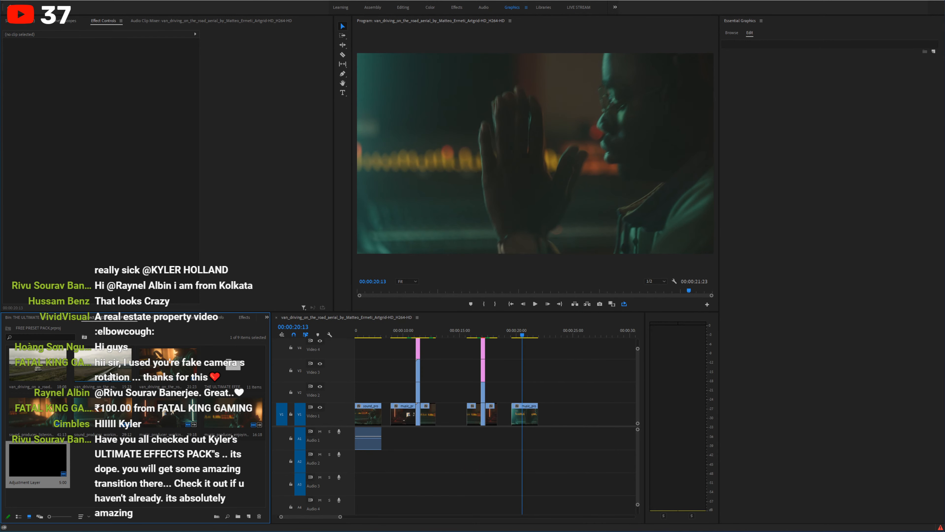
left_click(160, 366)
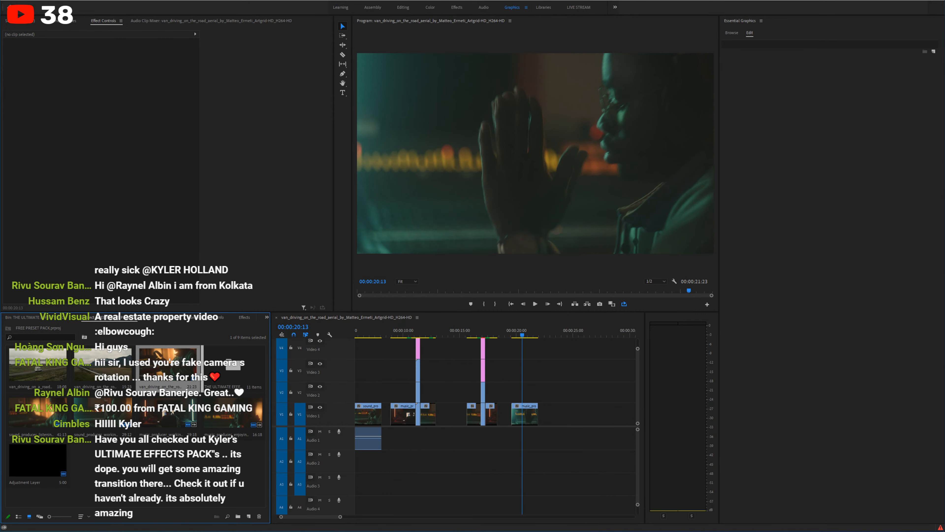
left_click_drag(43, 413, 603, 420)
key("ctrl+z")
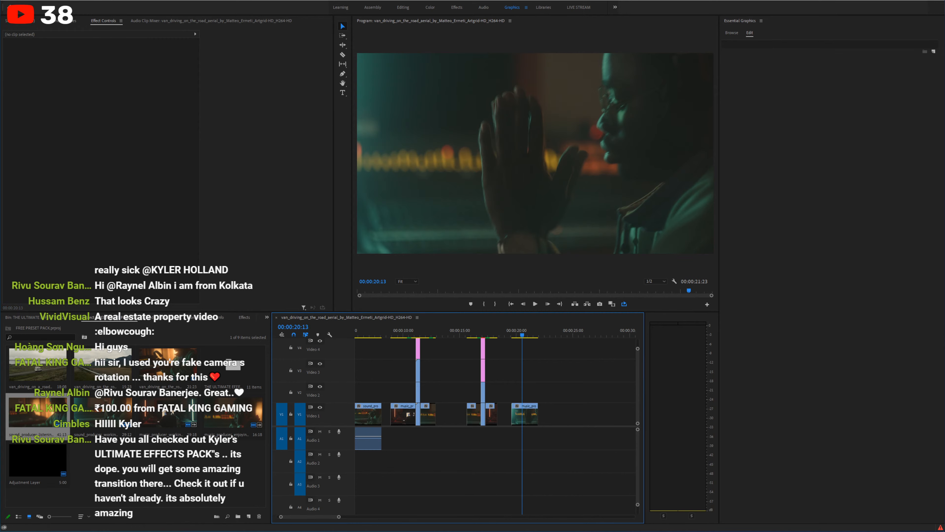
Step: Switch to File Explorer and bring the STOCK FOOTAGE folder over the editing workspace
key("super+e")
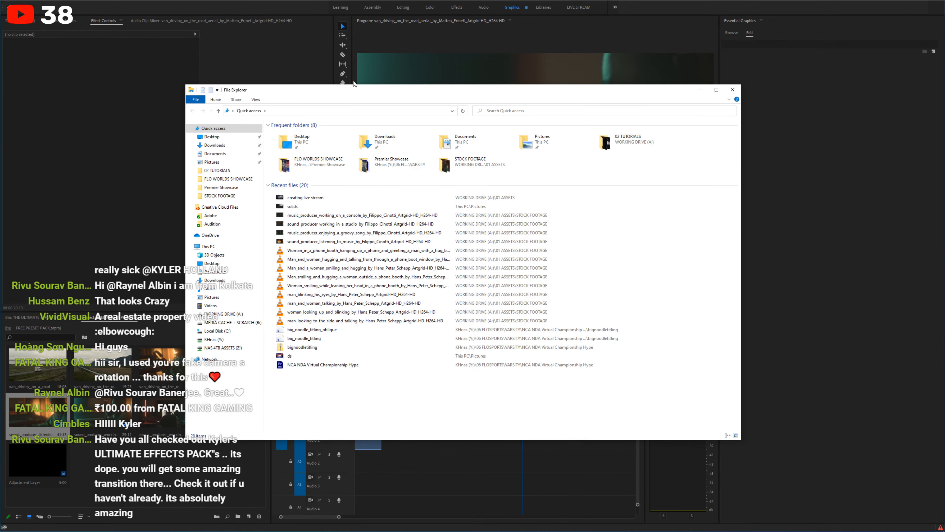
left_click_drag(361, 92, 360, 0)
key("alt+Tab")
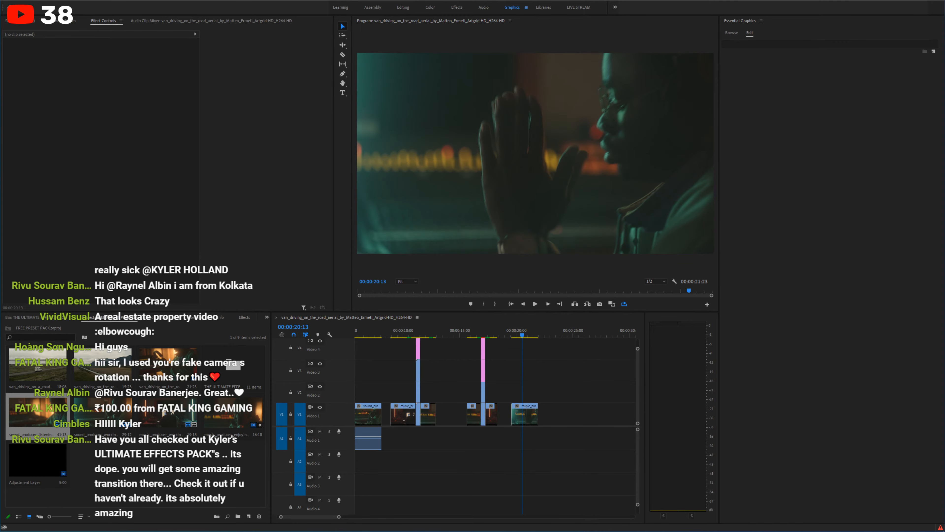
left_click_drag(603, 0, 585, 104)
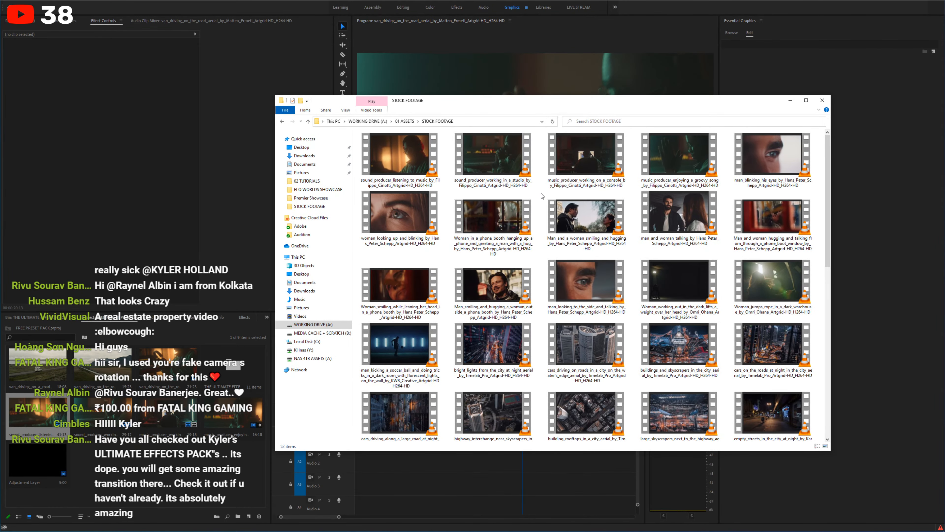
Step: Import six clips of the man and woman, including the eye close-ups, from STOCK FOOTAGE into the project bin, and save
left_click(493, 287)
left_click(581, 287)
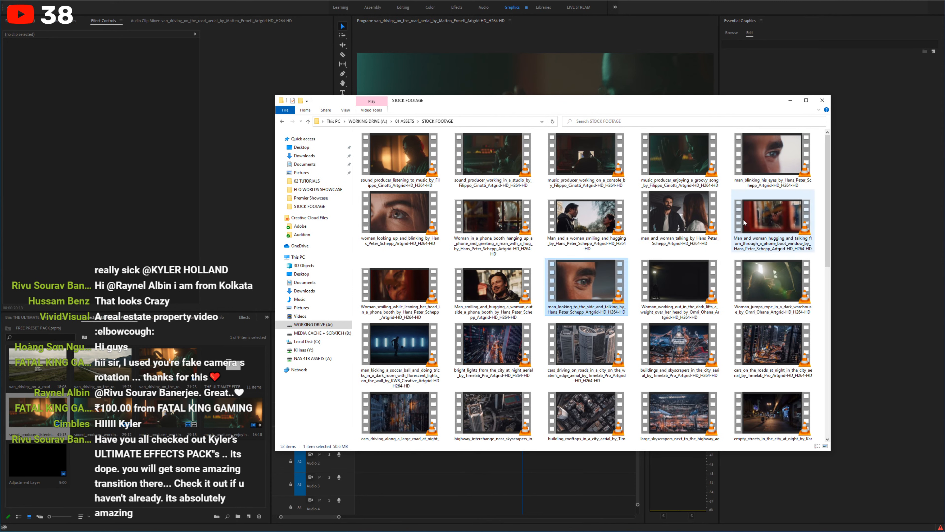
left_click(400, 214, "ctrl")
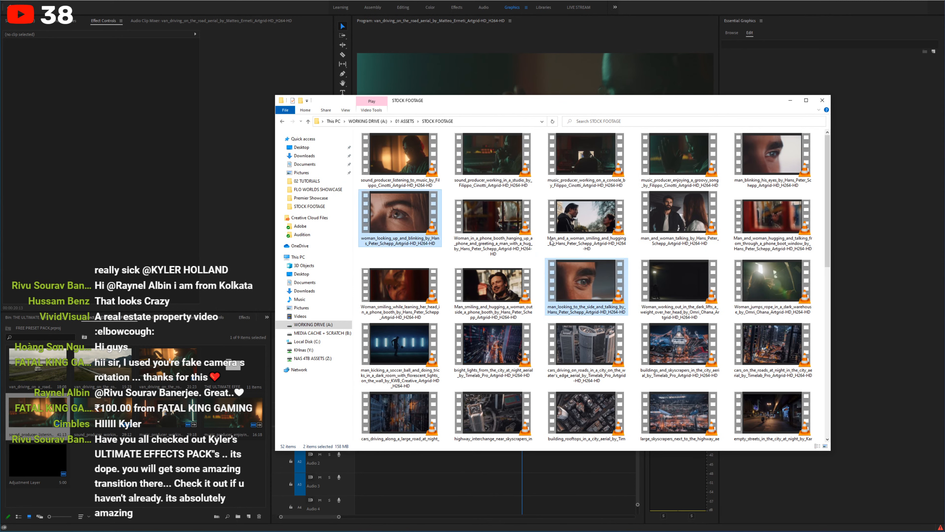
left_click(674, 221, "ctrl")
left_click(493, 287, "ctrl")
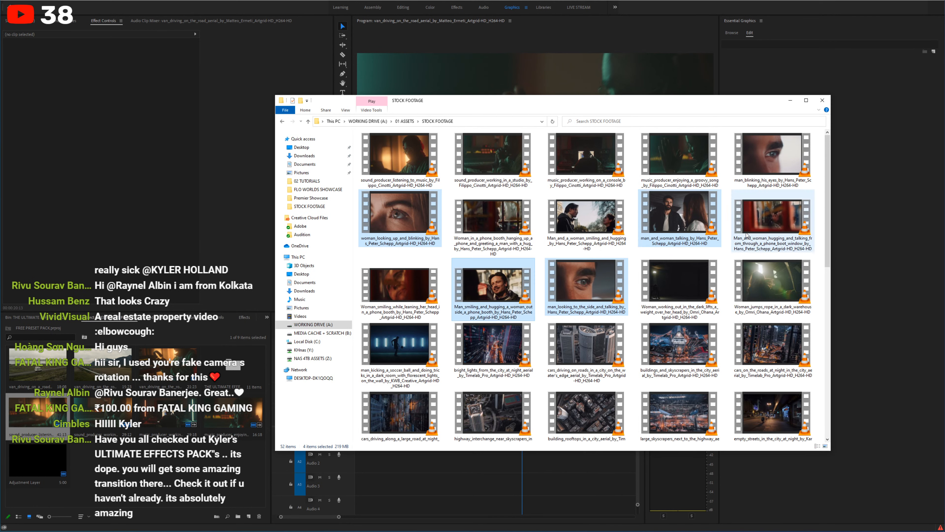
left_click(773, 215, "ctrl")
left_click_drag(398, 286, 264, 382)
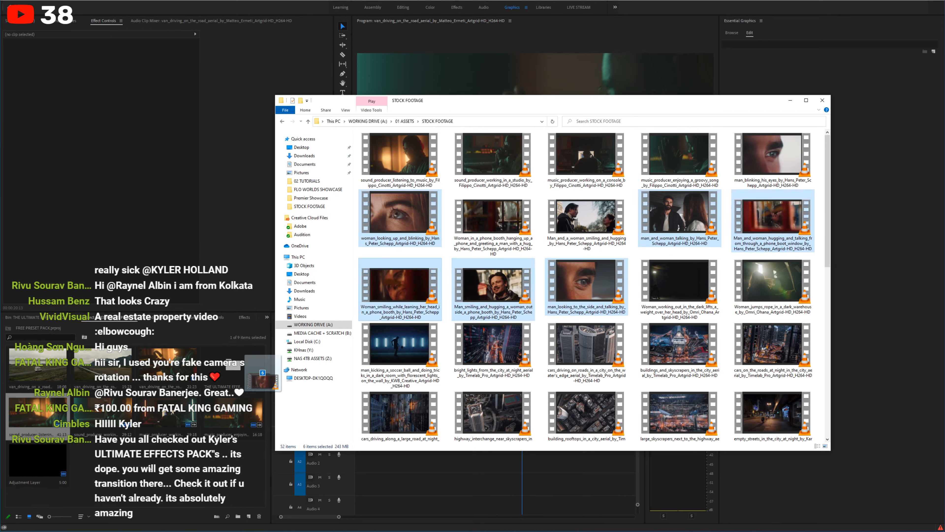
left_click_drag(263, 382, 209, 443)
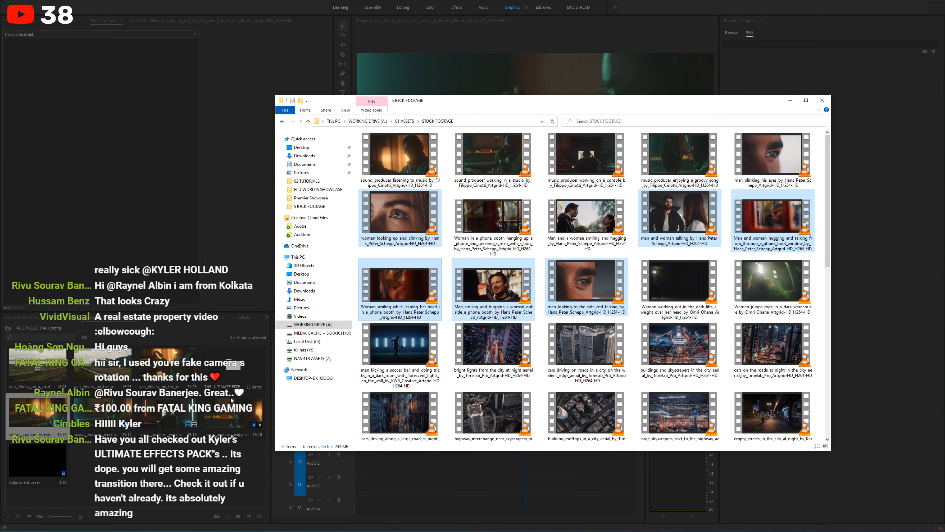
left_click(827, 101)
key("ctrl+s")
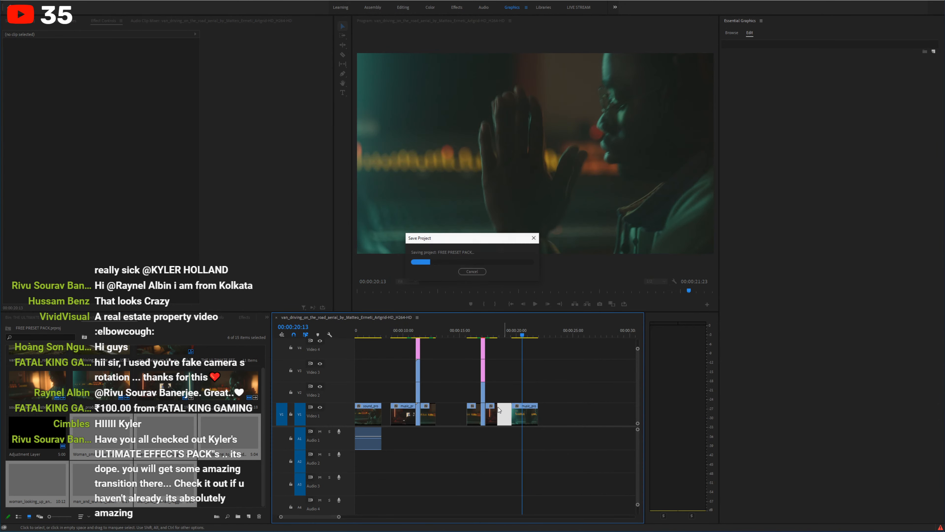
Step: Delete the last music producer clip from Video 1 and move the playhead back to 00:00:16:12
left_click(525, 415)
key("Delete")
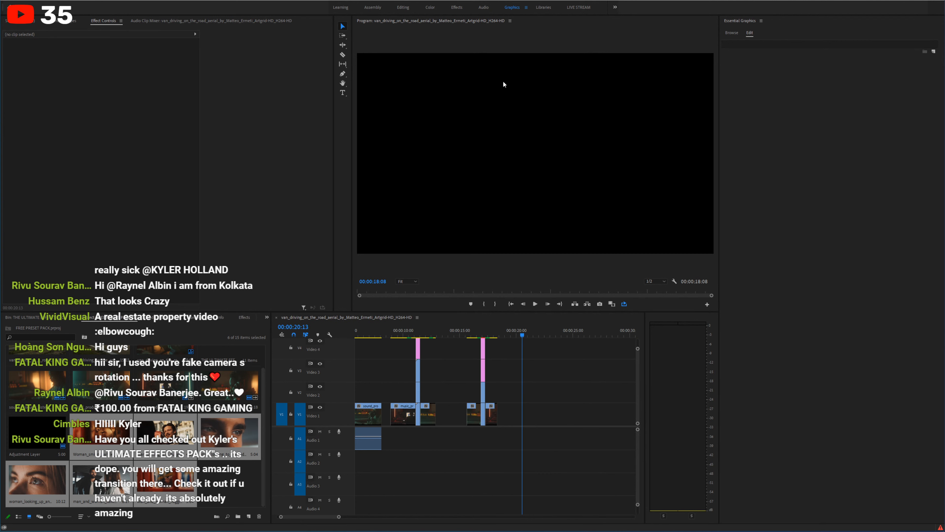
left_click_drag(526, 328, 474, 328)
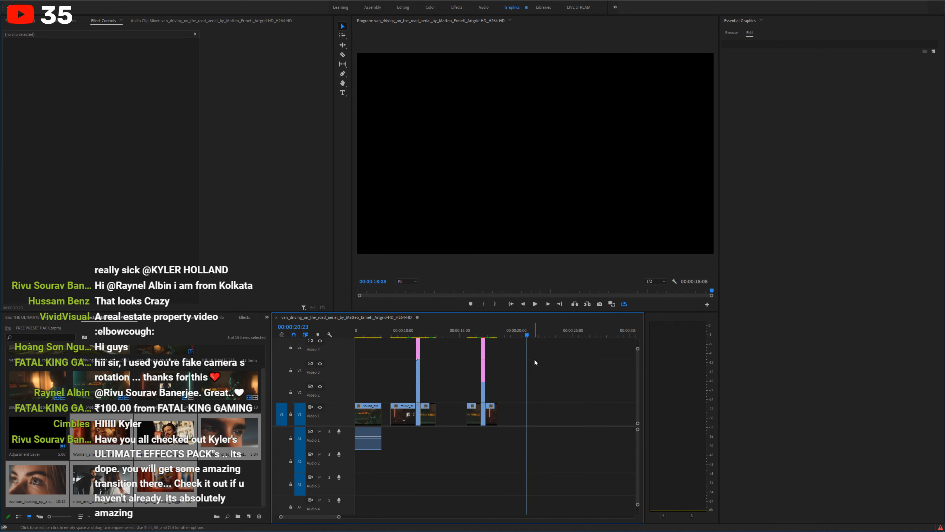
left_click_drag(488, 332, 477, 333)
scroll(451, 342, "up", 1)
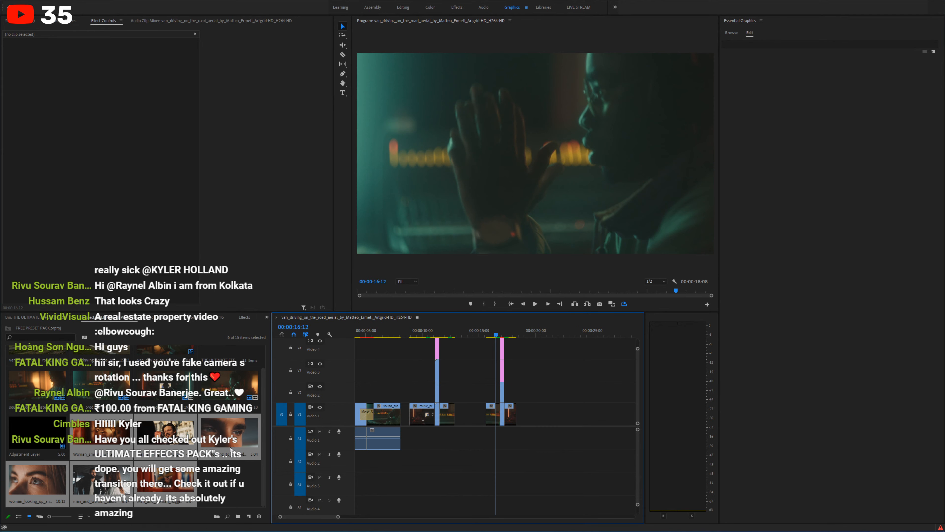
Step: Place the man looking to the side and woman looking up clips back to back on Video 1 after the existing clips
left_click_drag(38, 481, 615, 416)
left_click(609, 335)
key("=")
key("=")
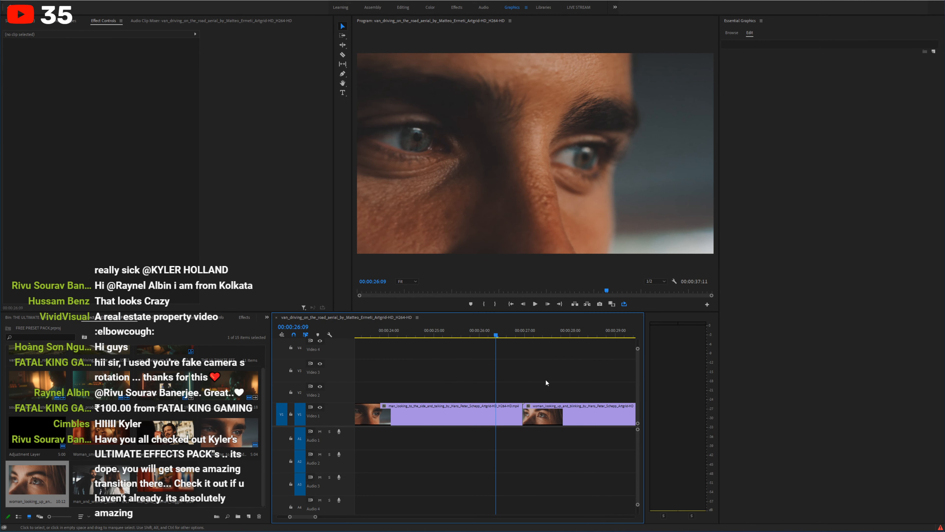
left_click(512, 414)
Step: Open THE ULTIMATE EFFECTS PACK bin and save the project
left_click(28, 317)
left_click(483, 390)
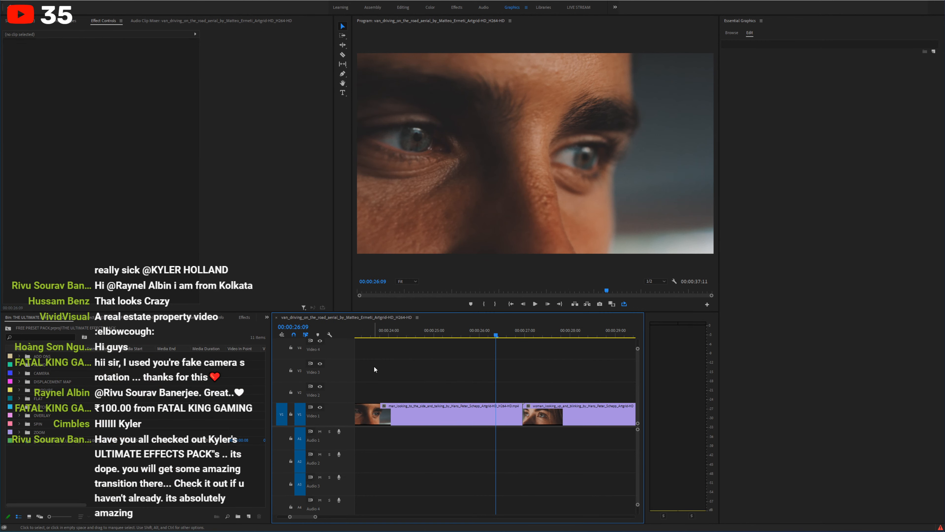
key("ctrl+s")
Step: Review the Sequence Settings and accept them without changes
left_click(46, 0)
left_click(54, 4)
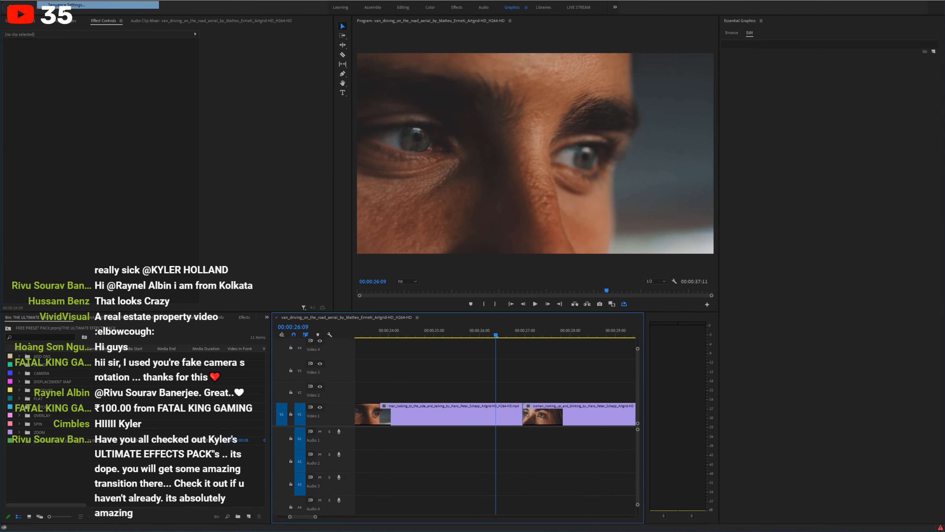
left_click(517, 386)
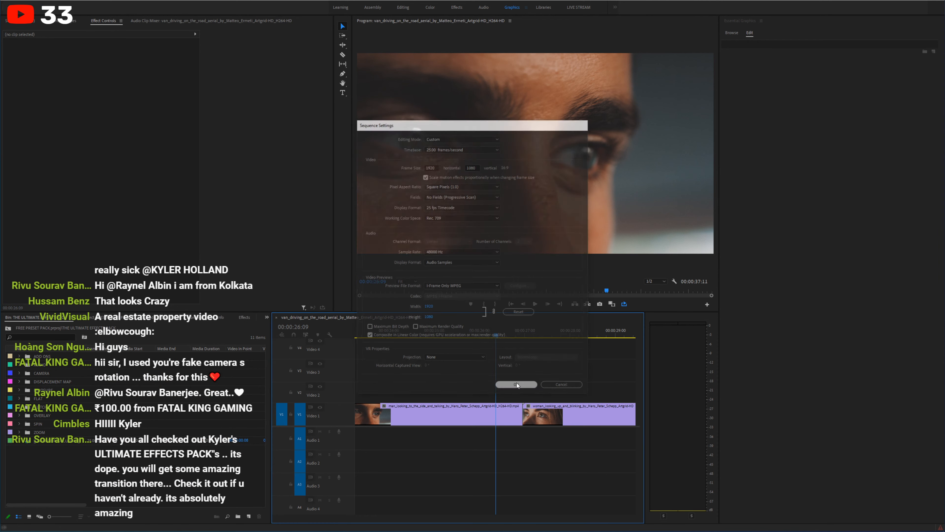
Step: Place the first MAGNIFY EMBOSS glitch transition above the cut between the two eye clips
left_click(20, 407)
scroll(42, 421, "down", 2)
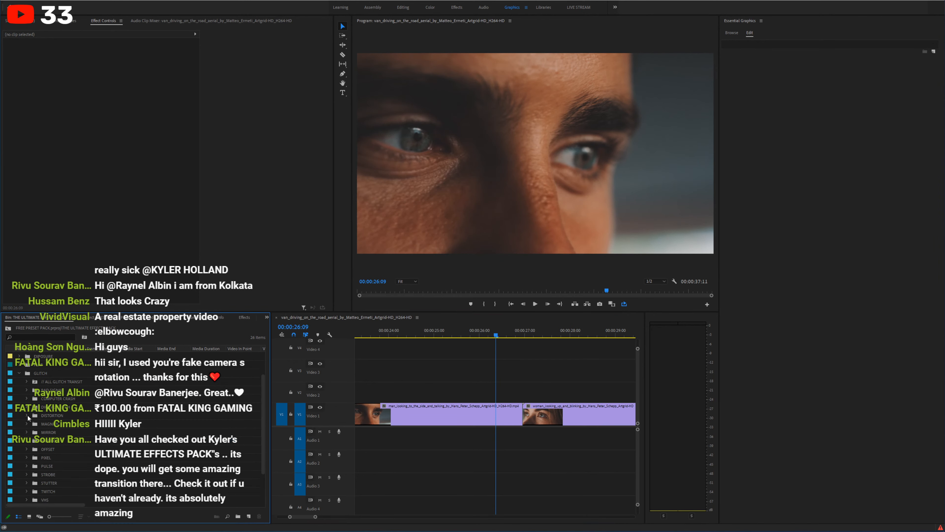
left_click(27, 424)
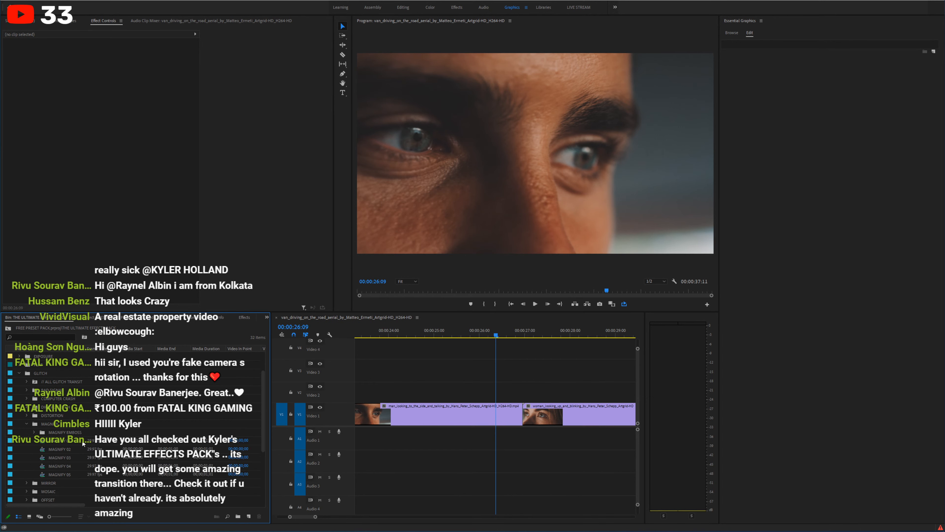
left_click(34, 433)
left_click_drag(73, 444, 525, 397)
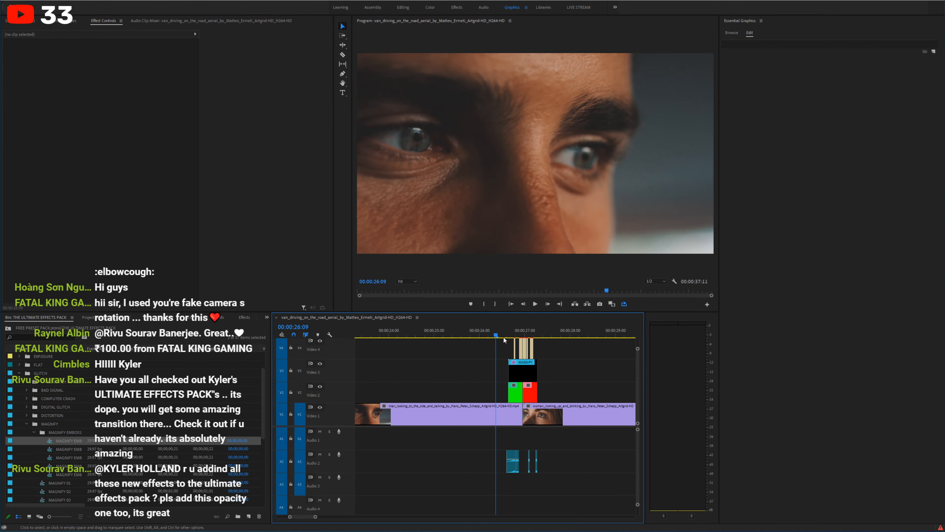
Step: Play the MAGNIFY EMBOSS transition in the enlarged program view
key("space")
key("grave")
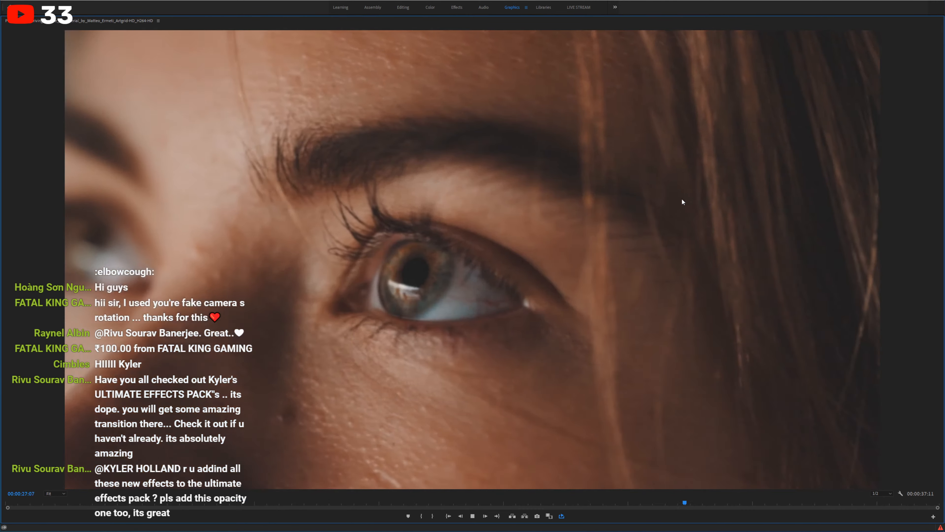
key("grave")
key("space")
Step: Remove the MAGNIFY EMBOSS transition layers and their sound clips from the timeline
left_click_drag(501, 330, 487, 394)
key("Delete")
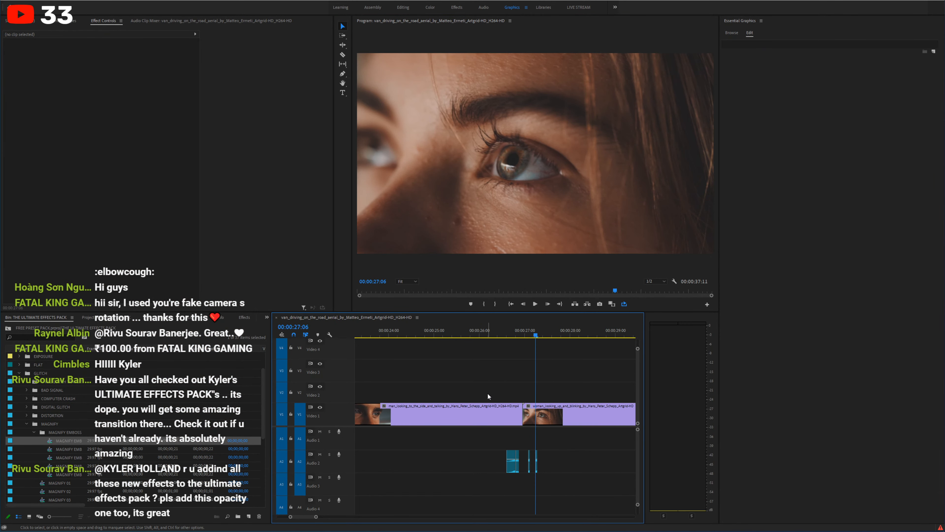
key("shift+minus")
key("shift+equal")
Step: Place the PIXEL 01 transition from the GLITCH folder above the cut between the two eye clips
left_click(27, 424)
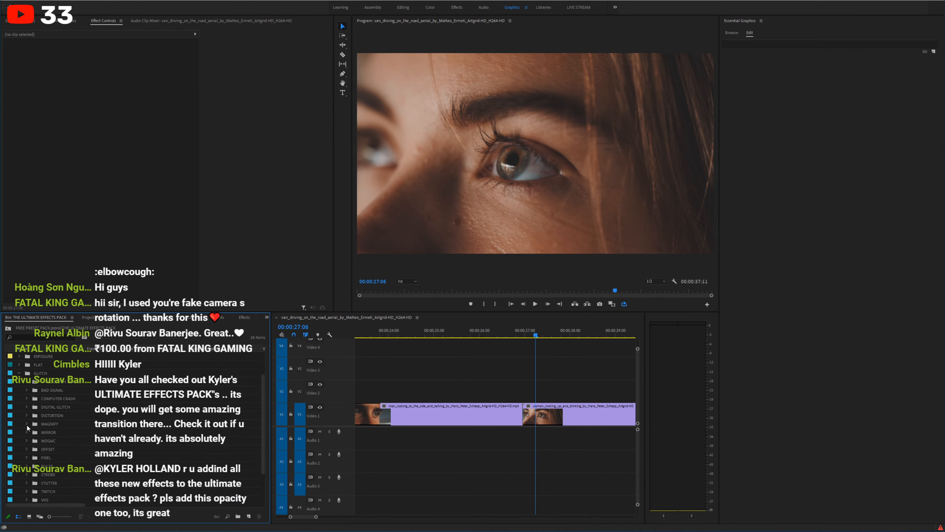
scroll(37, 440, "down", 1)
left_click(28, 441)
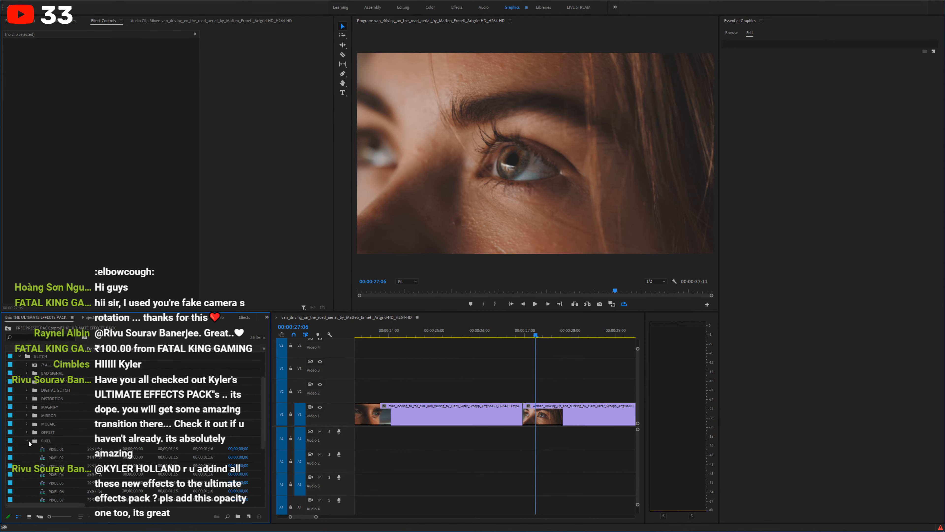
left_click_drag(61, 450, 505, 346)
Step: Play the PIXEL 01 transition across the cut
left_click(482, 336)
key("space")
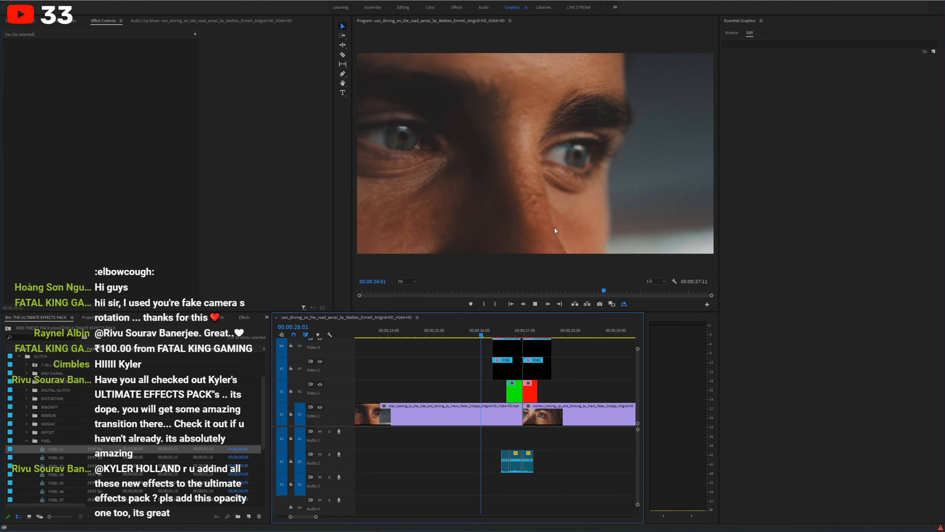
key("space")
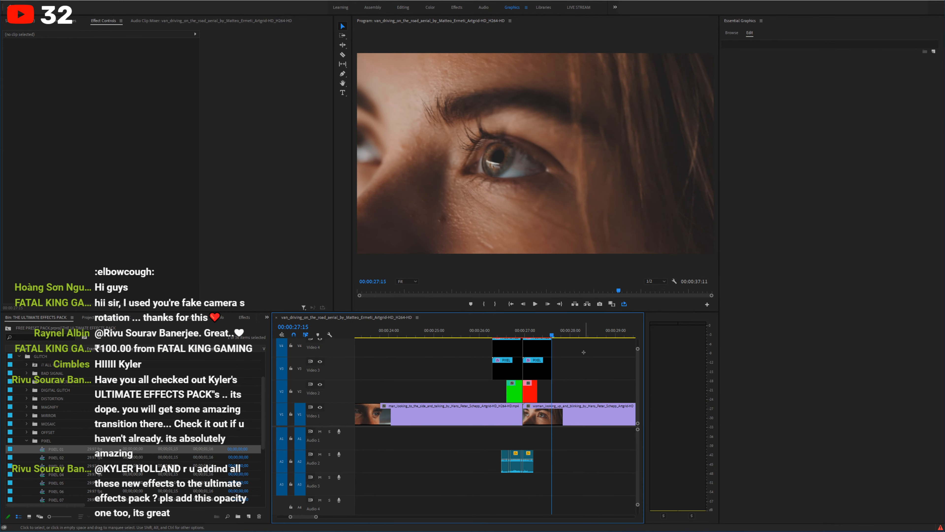
Step: Remove the PIXEL 01 transition layers and their sound clips from the timeline, and save the project
left_click_drag(584, 339, 476, 388)
key("Delete")
left_click_drag(571, 470, 495, 454)
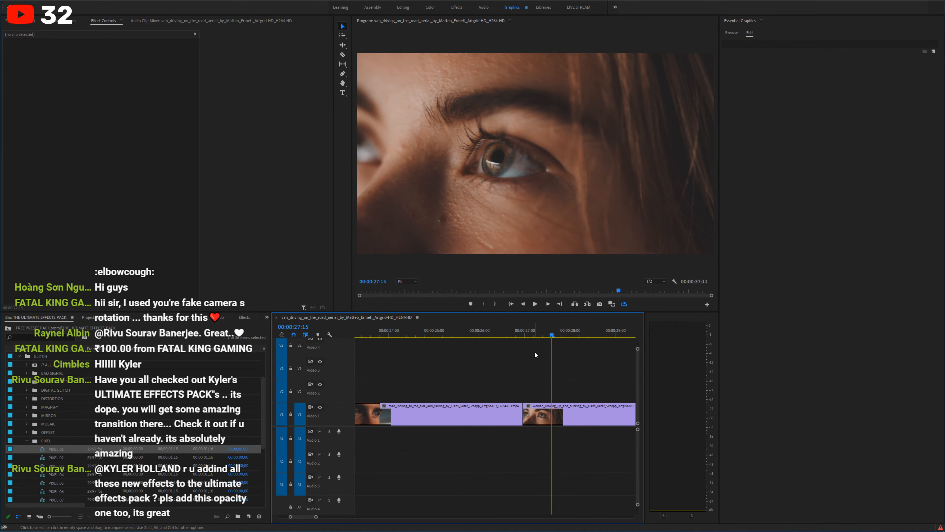
scroll(535, 352, "right", 2)
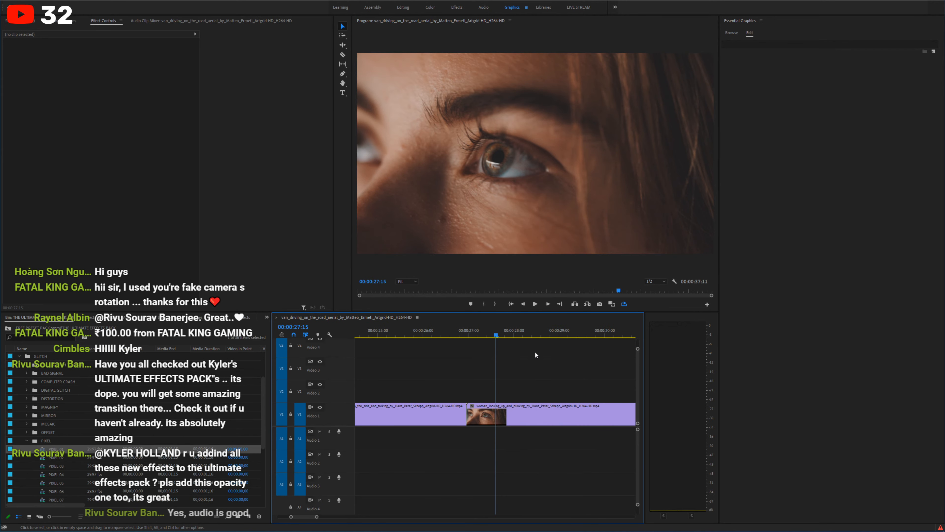
key("ctrl+s")
Step: Play and scrub the plain cut from the man's eyes to the woman's eye, and park the playhead at 00:00:25:16
left_click(449, 335)
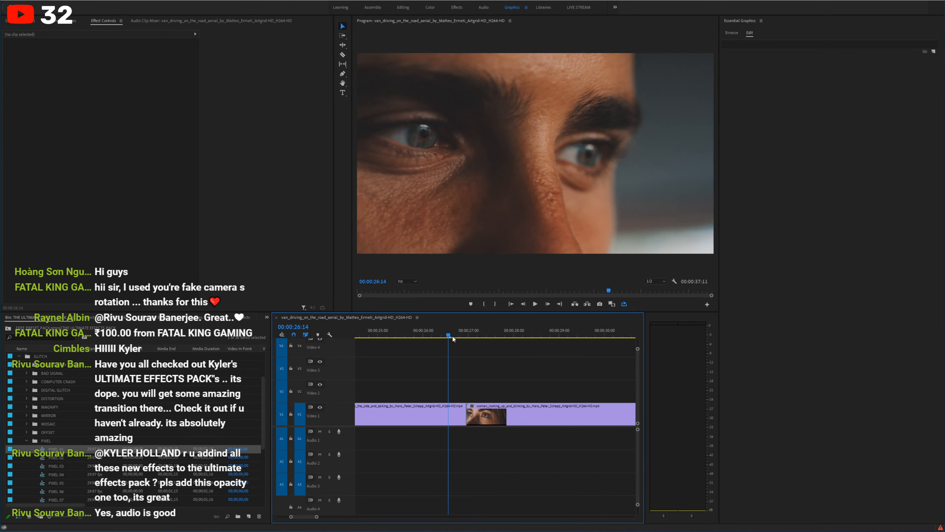
key("minus")
left_click_drag(471, 336, 453, 334)
key("space")
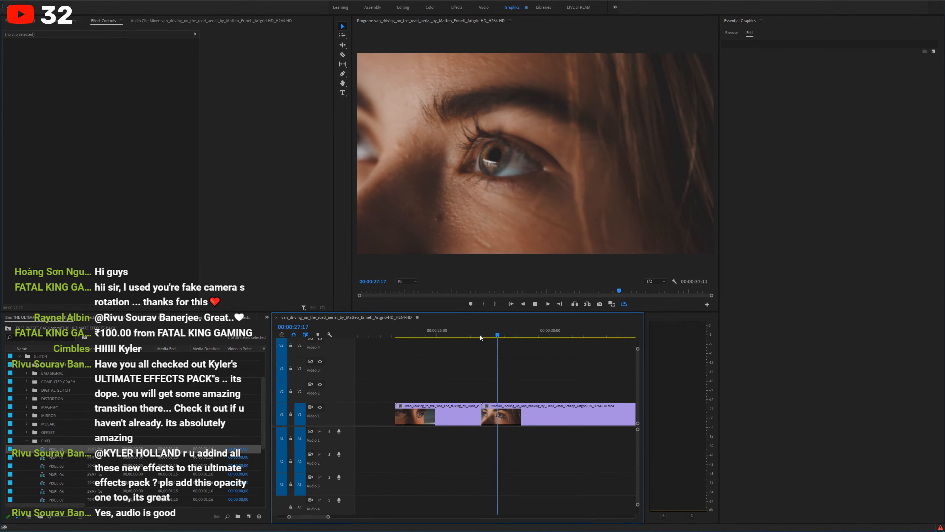
left_click_drag(480, 337, 429, 337)
left_click_drag(412, 339, 407, 342)
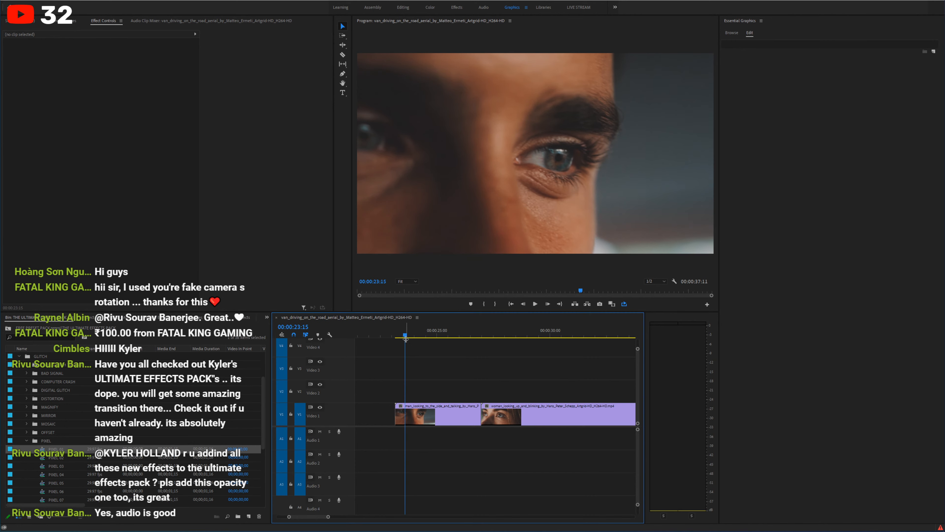
key("space")
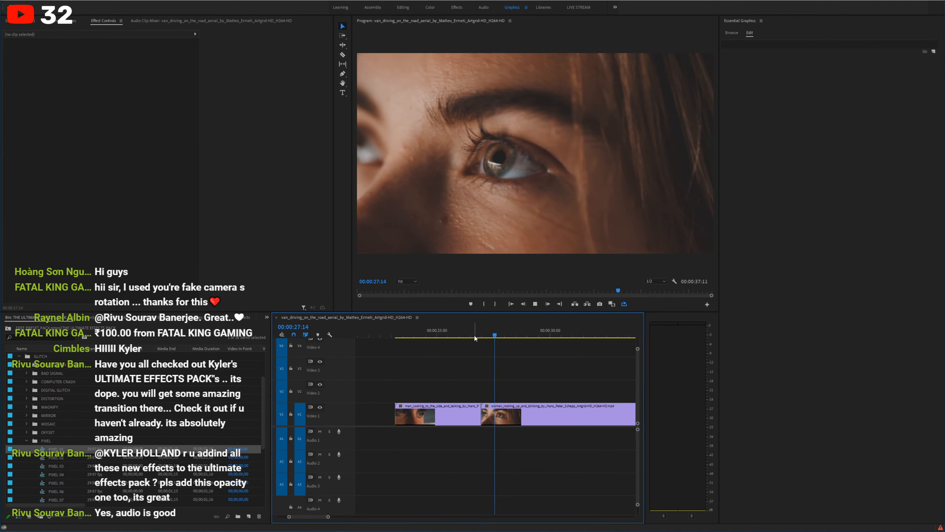
left_click(452, 334)
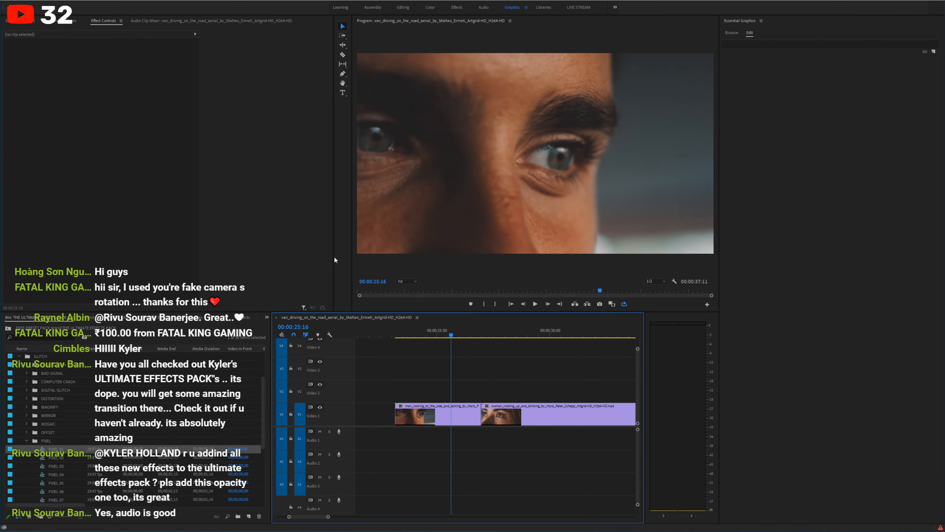
Step: Collapse the PIXEL folder, save the project and switch to the effect presets
left_click(27, 446)
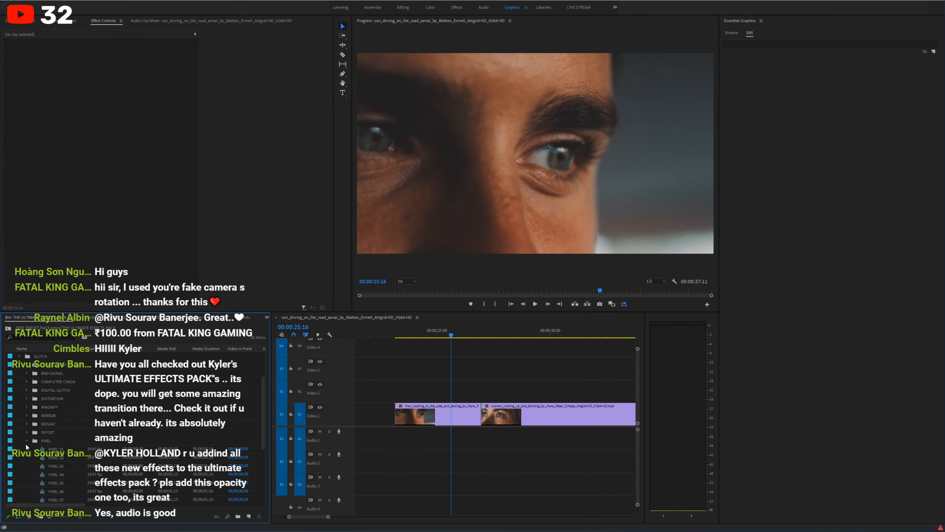
left_click(27, 441)
key("ctrl+s")
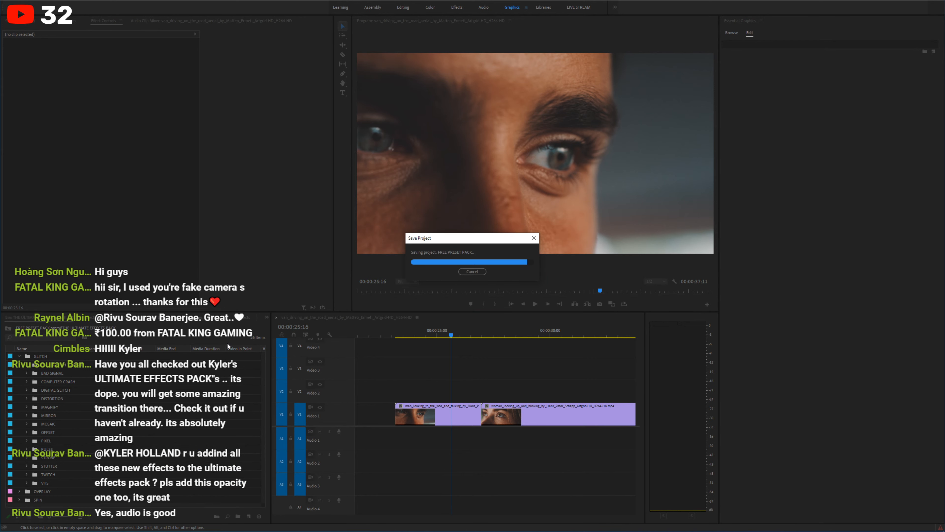
left_click(236, 318)
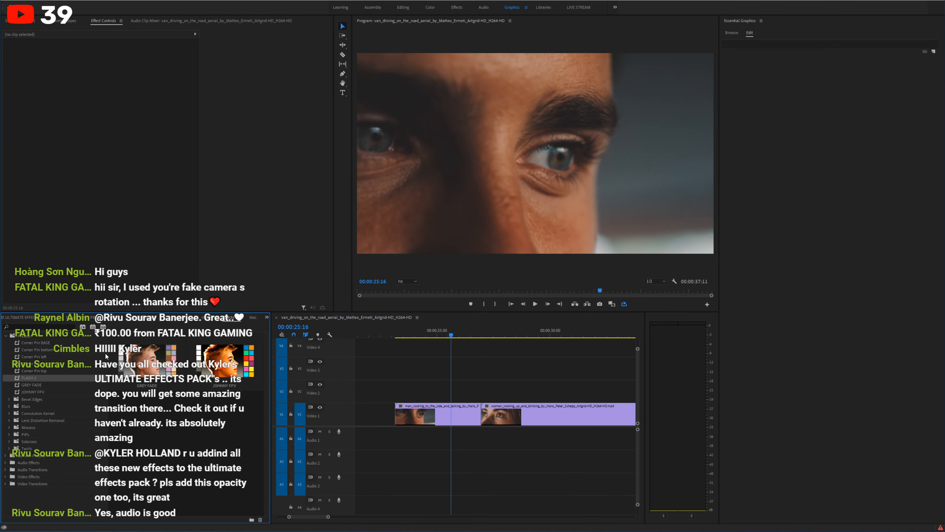
Step: Try the Bevel Edges Thick preset directly on the man's eyes clip, with Light Intensity at 1.00 and Edge Thickness at 0.50
left_click(9, 399)
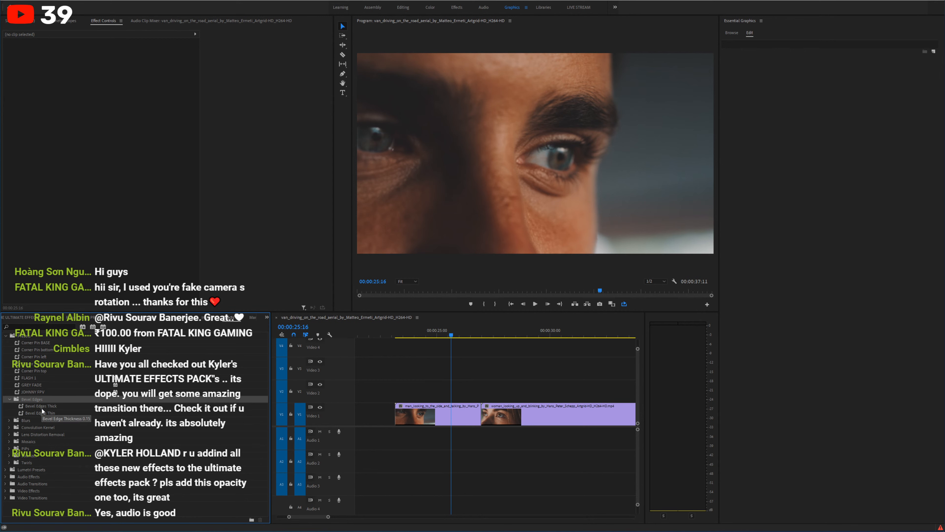
left_click_drag(42, 406, 428, 414)
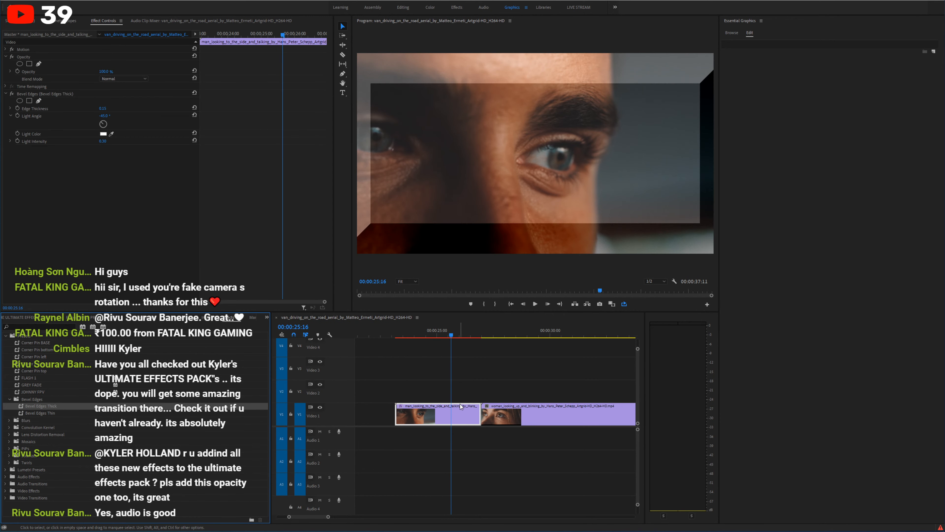
left_click_drag(103, 141, 127, 141)
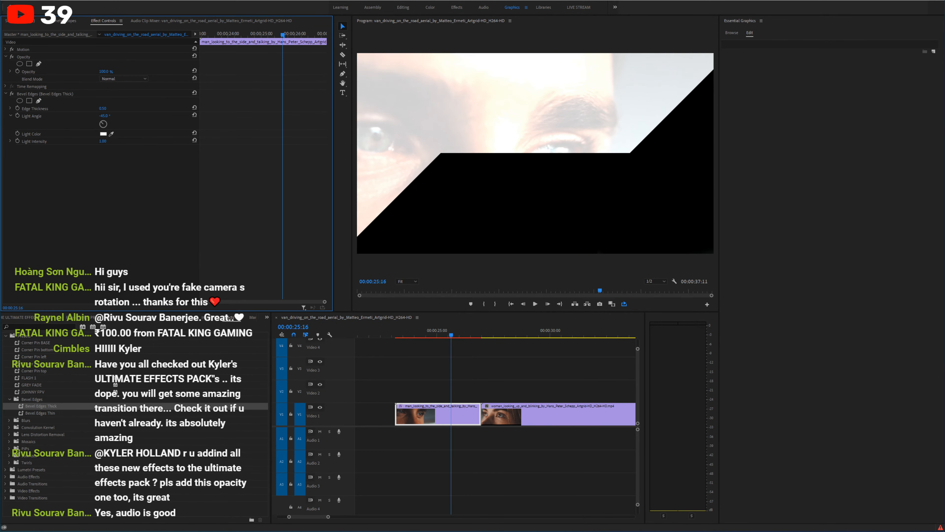
mouse_move(103, 108)
left_mouse_down()
mouse_move(85, 108)
mouse_move(138, 116)
mouse_move(9, 116)
mouse_move(119, 115)
left_mouse_up()
left_click(516, 394)
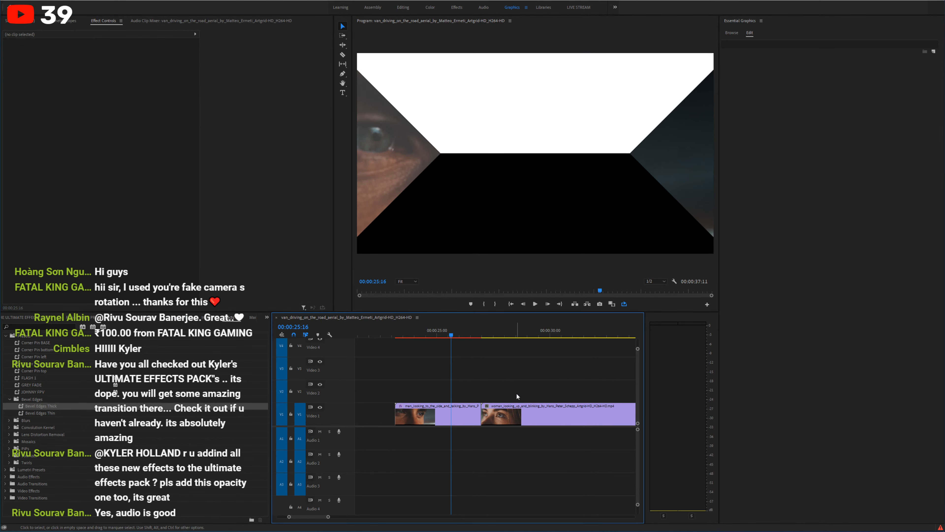
Step: Place an adjustment layer from the project bin on Video 2 over the cut, starting at 00:00:26:14
left_click(33, 318)
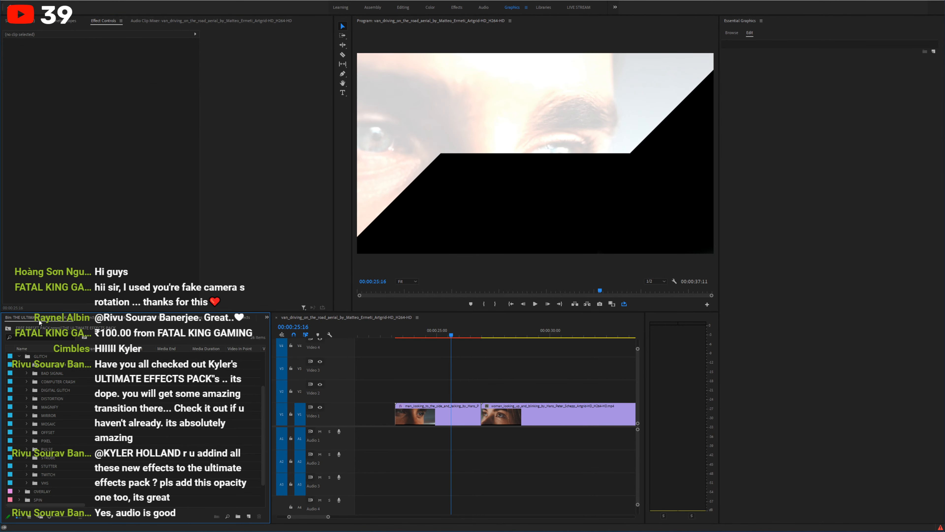
left_click(8, 329)
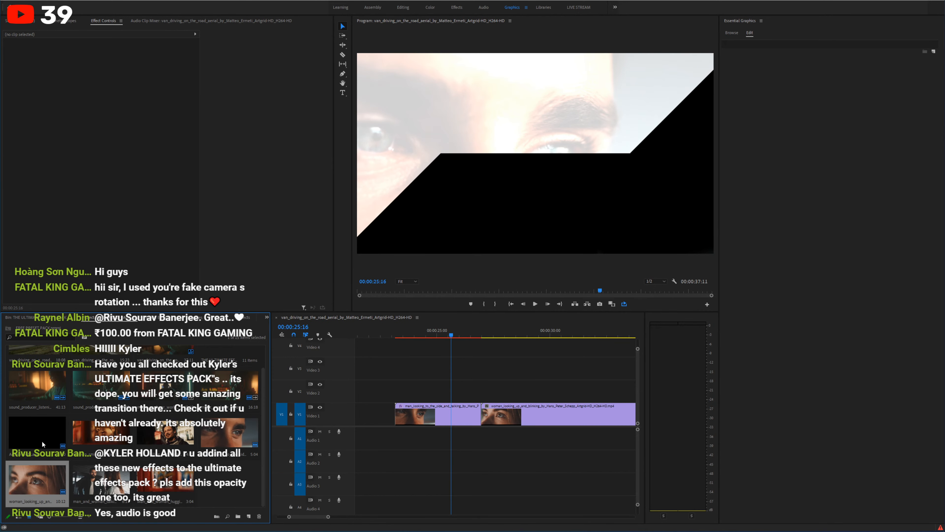
left_click_drag(38, 434, 469, 391)
left_click(479, 333)
key("equal")
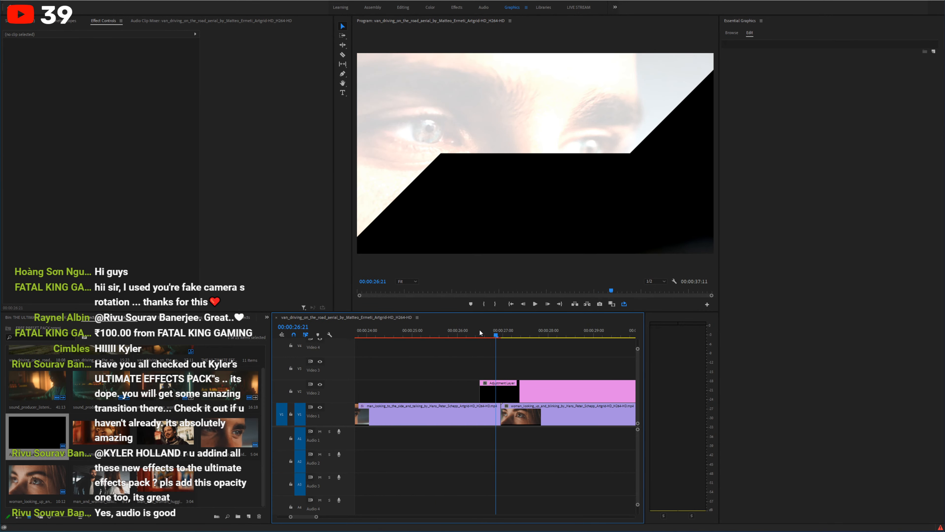
key("Down")
key("shift+Left")
key("shift+Left")
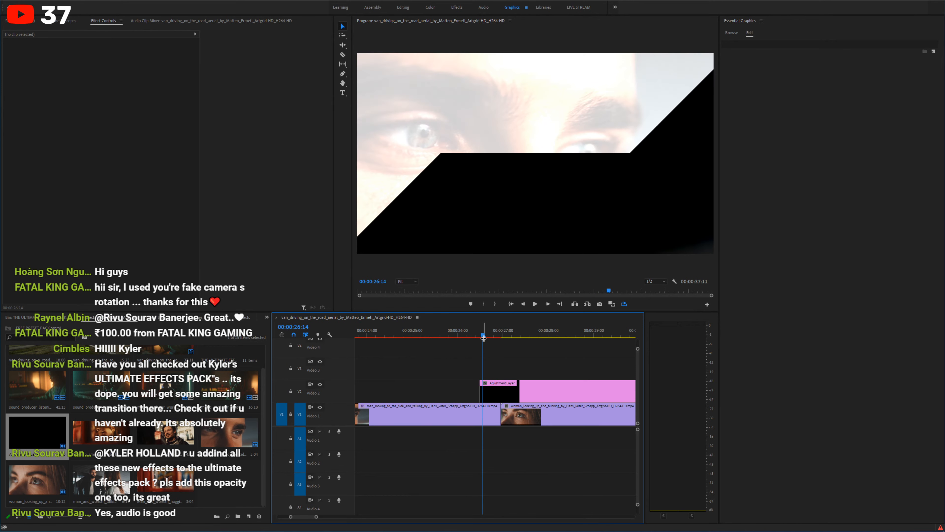
left_click_drag(480, 391, 483, 390)
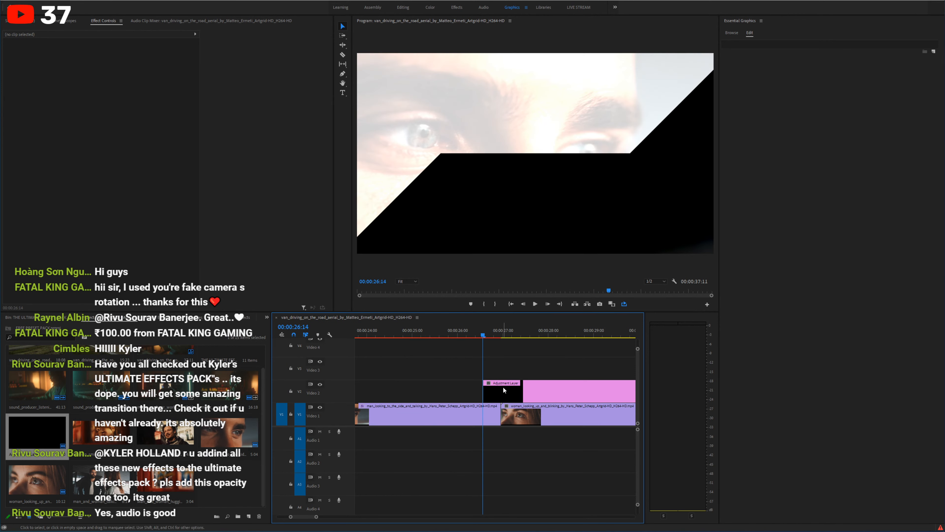
Step: Shorten the adjustment layer so that it ends at 00:00:27:09, and delete the remainder
key("shift+Right")
key("shift+Right")
key("shift+Right")
key("Down")
key("Up")
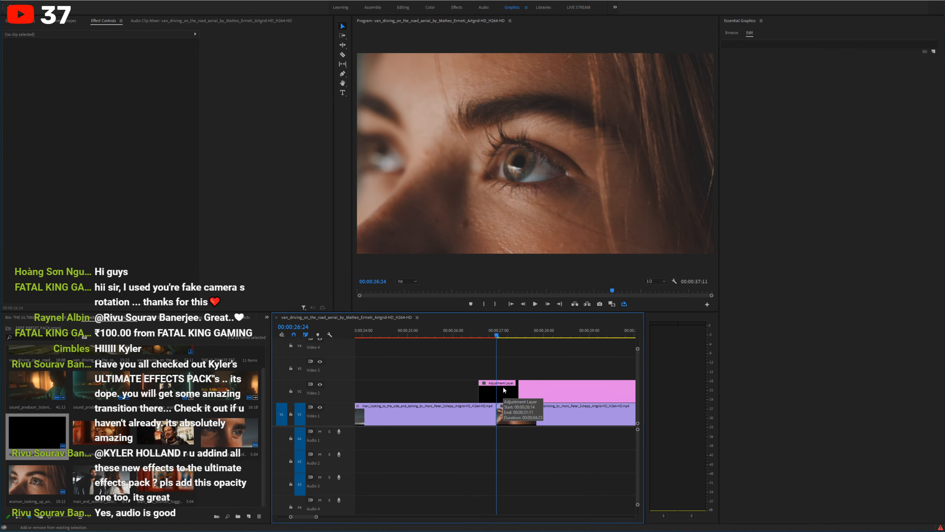
key("shift+Right")
key("shift+Right")
left_click_drag(504, 390, 532, 392)
left_click(533, 393)
key("Delete")
left_click(499, 390)
Step: Remove the Bevel Edges effect from the clip of the man's eyes
left_click(480, 414)
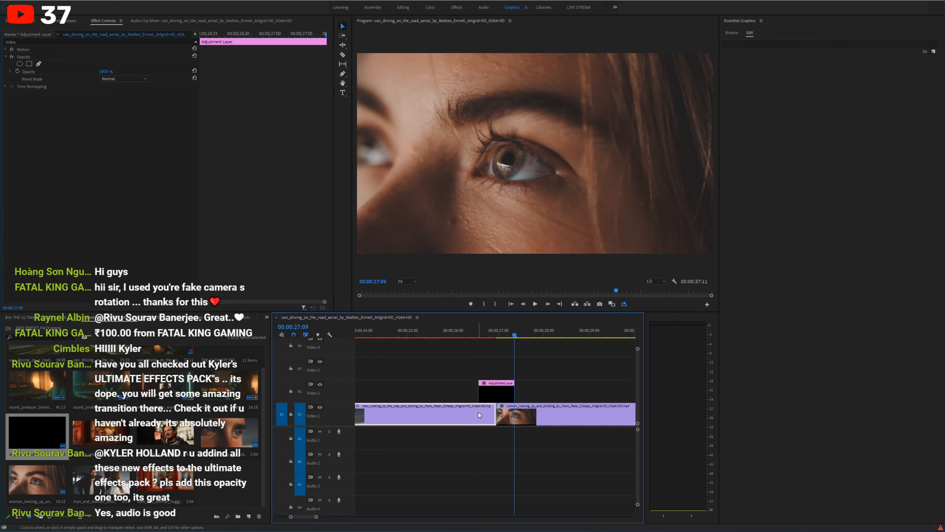
left_click(39, 95)
key("Delete")
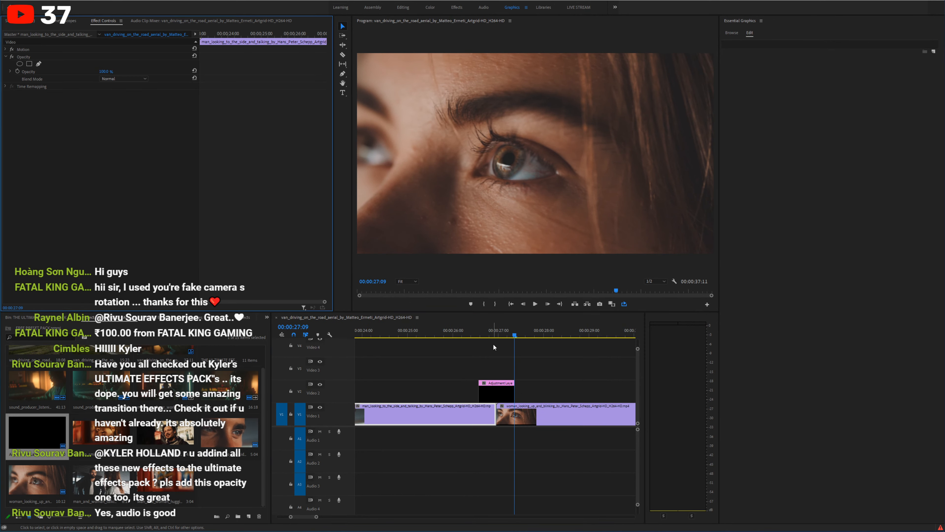
Step: Apply the Bevel Edges Thick preset to the adjustment layer and keyframe its Edge Thickness at 0.00 at the layer's start
left_click(489, 332)
left_click(491, 391)
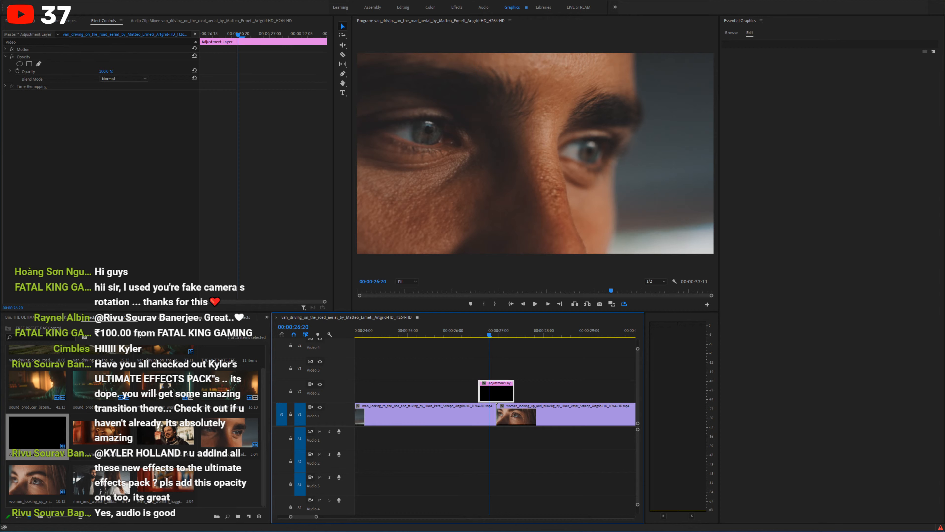
left_click(247, 318)
left_click_drag(55, 406, 493, 388)
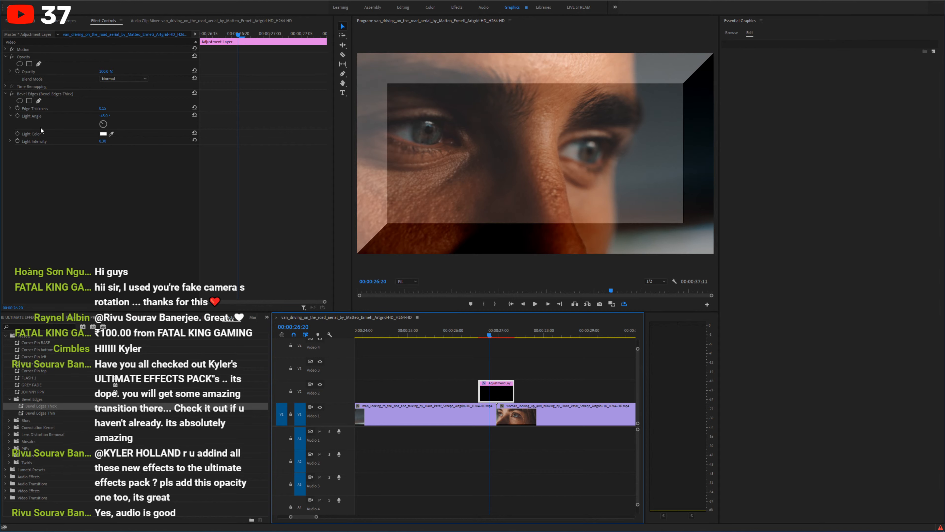
left_click_drag(101, 111, 74, 111)
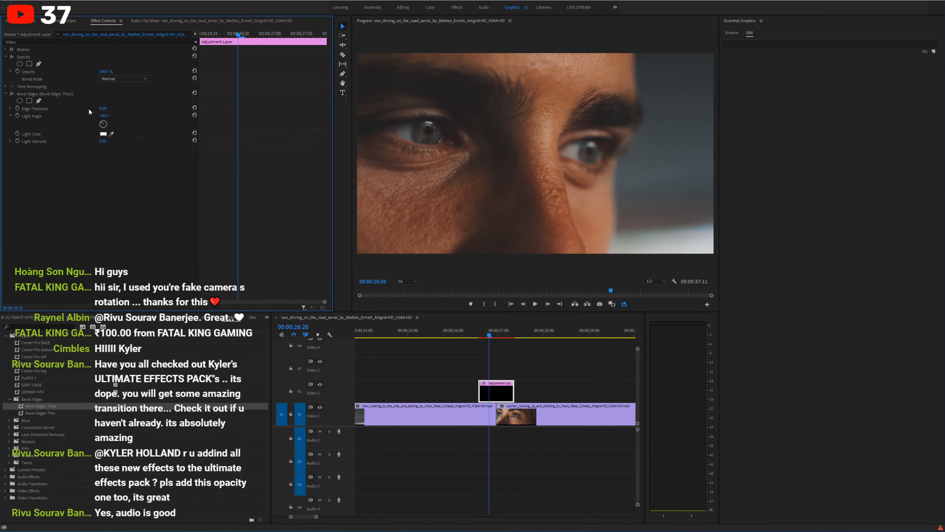
left_click(238, 108)
Step: Keyframe Edge Thickness to 0.50 at the cut at 00:00:26:24 and back to 0.00 at the adjustment layer's end
left_click(496, 331)
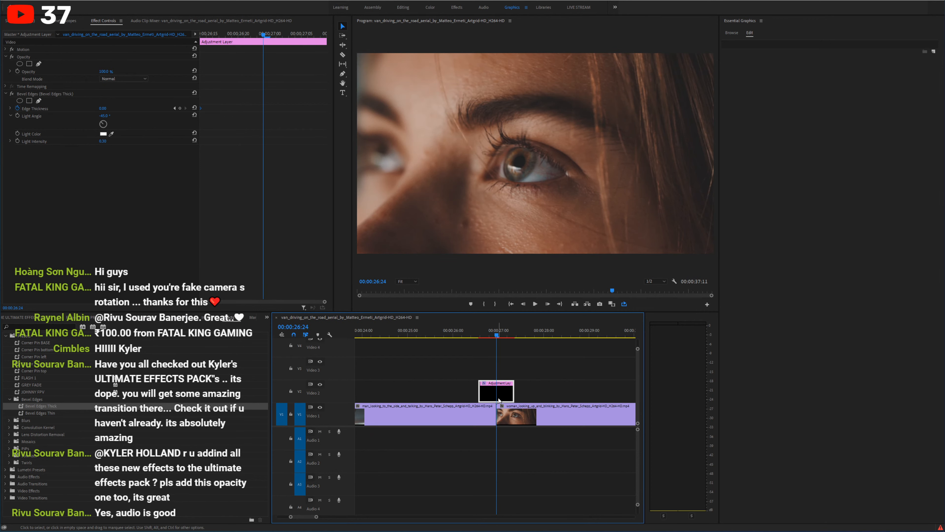
left_click_drag(102, 108, 124, 108)
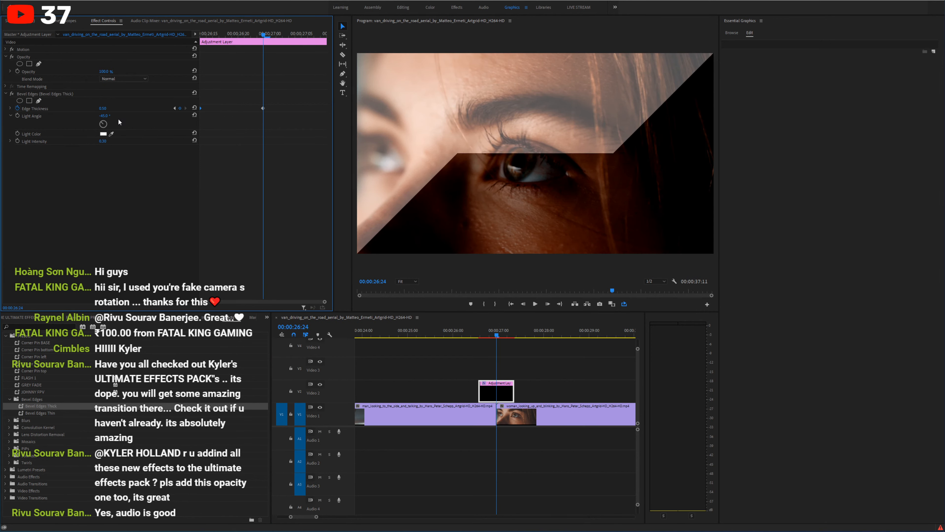
key("Right")
key("Right")
key("Right")
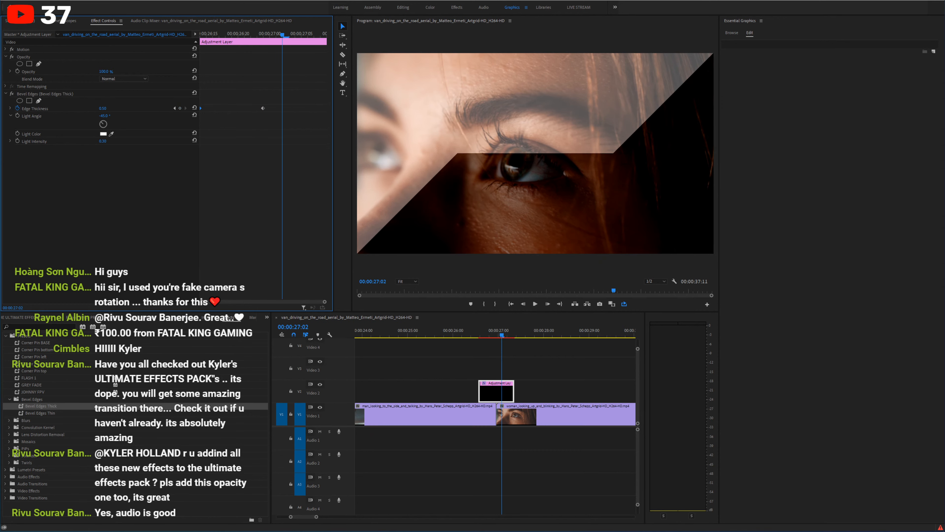
left_click_drag(102, 109, 84, 108)
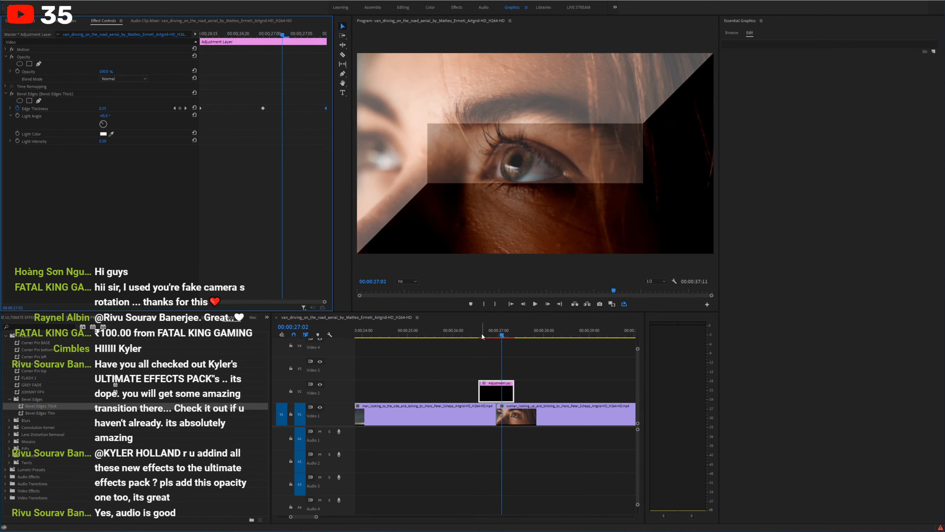
Step: Play the bevel transition across the cut and park the playhead at 00:00:26:24
left_click(478, 331)
key("space")
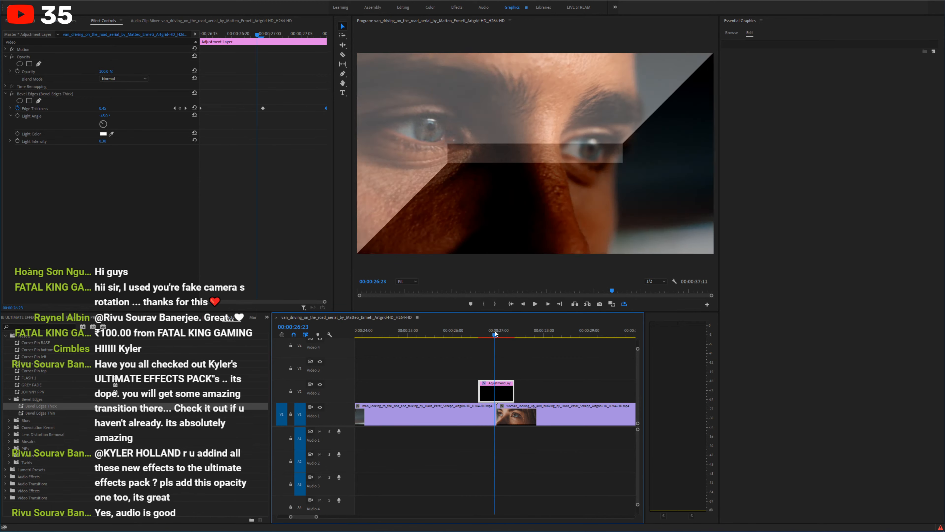
key("space")
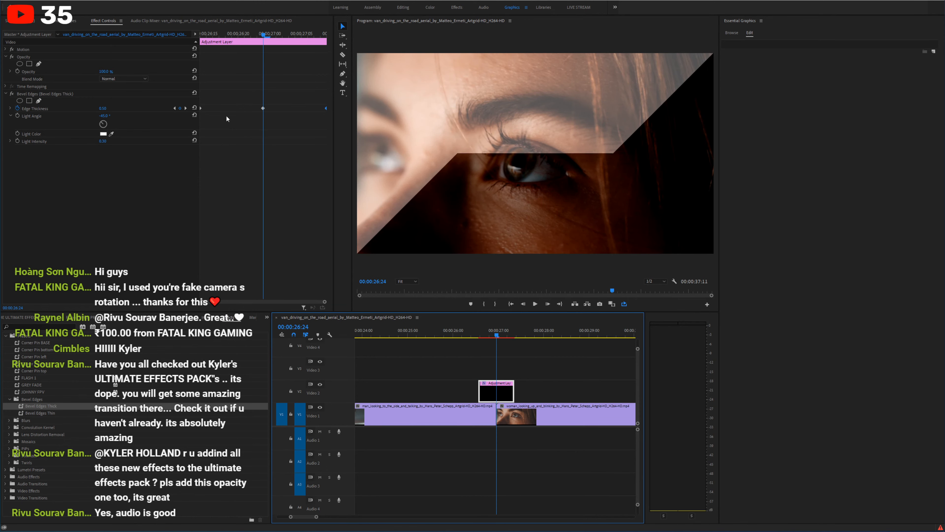
Step: Set the middle Edge Thickness keyframe to Bezier and the first and last keyframes to Ease In
right_click(263, 109)
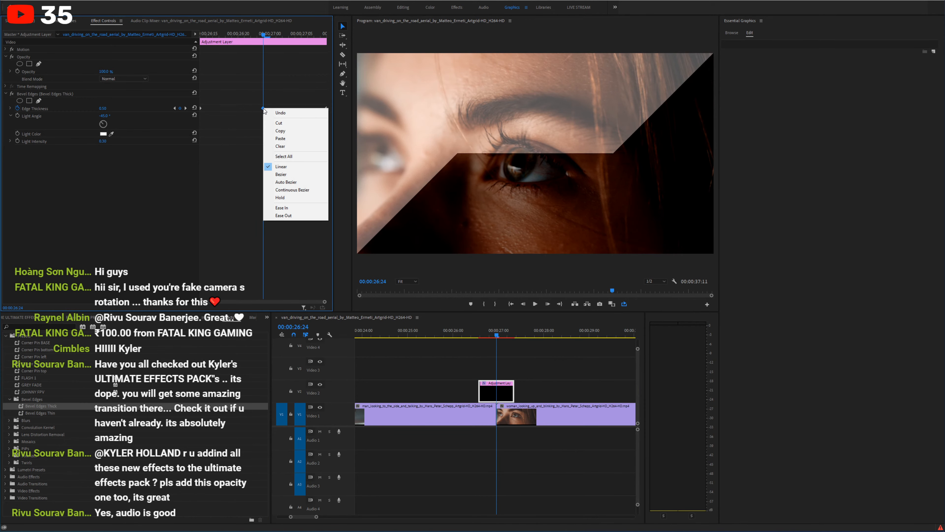
left_click(283, 175)
right_click(201, 108)
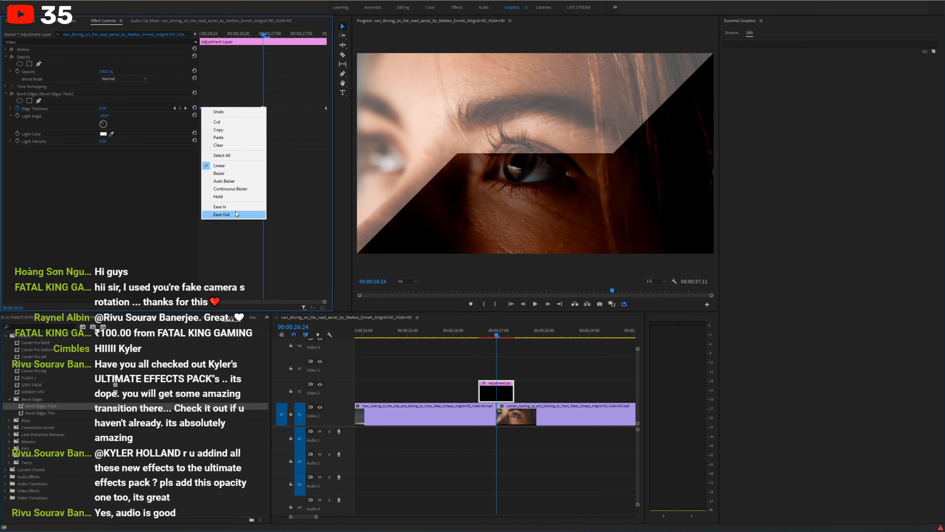
left_click(227, 206)
right_click(325, 108)
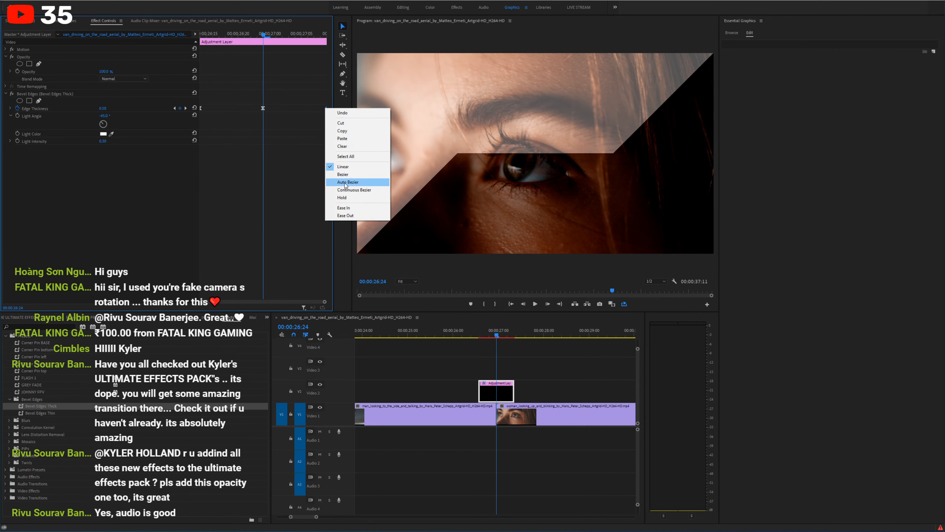
left_click(346, 208)
Step: Reshape the Edge Thickness velocity graph so the curve is steeper around the cut, and play the result
left_click(11, 108)
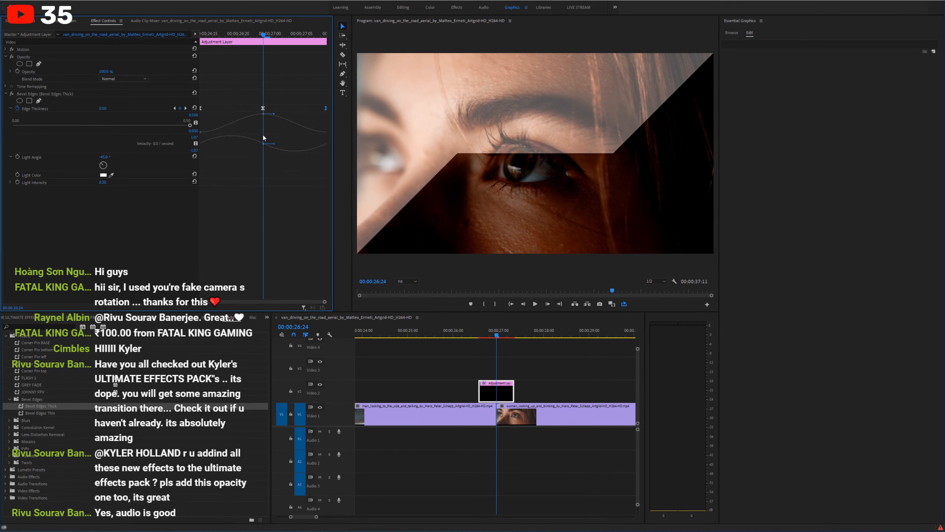
left_click_drag(208, 133, 294, 134)
left_click_drag(326, 109, 321, 109)
left_click(472, 330)
key("space")
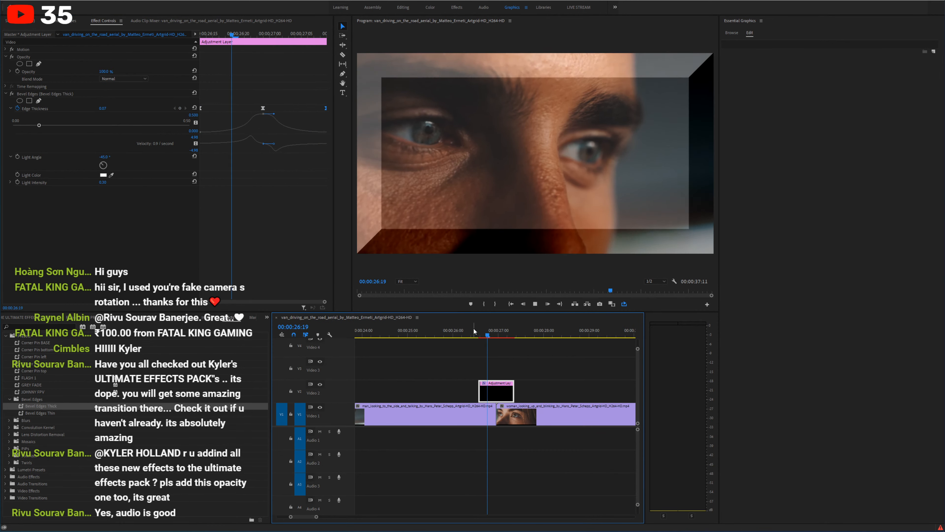
Step: Mark a range of 00:00:02:12 around the cut with in and out points, play it, and save the project
left_click_drag(470, 329, 443, 330)
key("i")
left_click(552, 330)
key("o")
key("ctrl+shift+space")
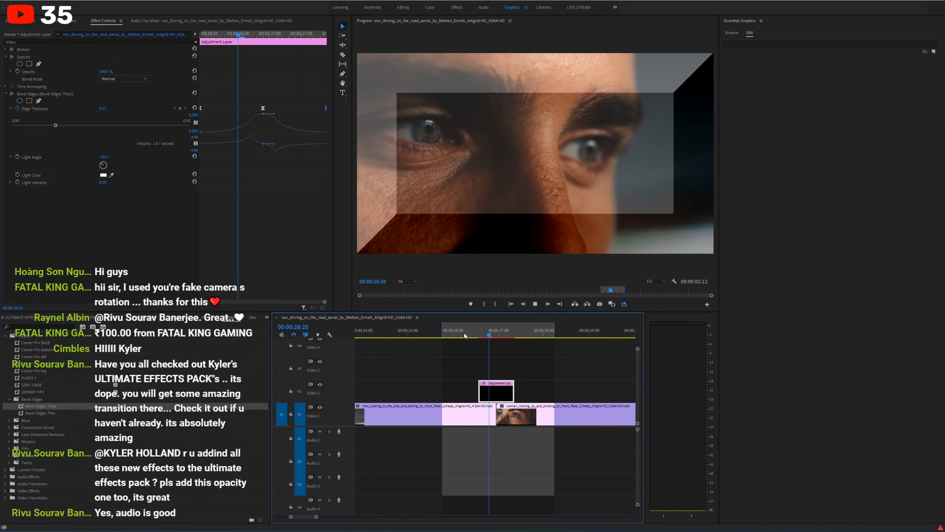
key("ctrl+s")
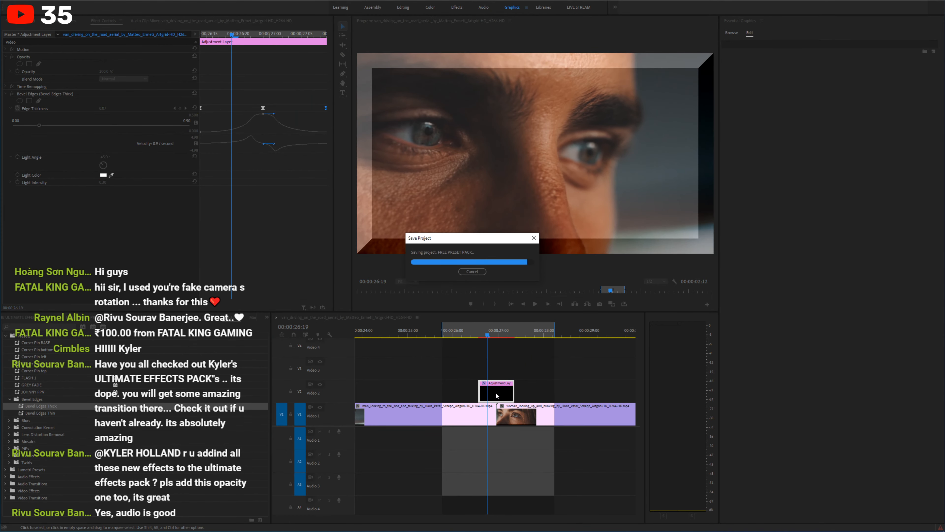
Step: Keyframe the bevel's Light Angle from -45.0° at the adjustment layer's start to 1x0.0° at its end
left_click_drag(492, 332, 497, 332)
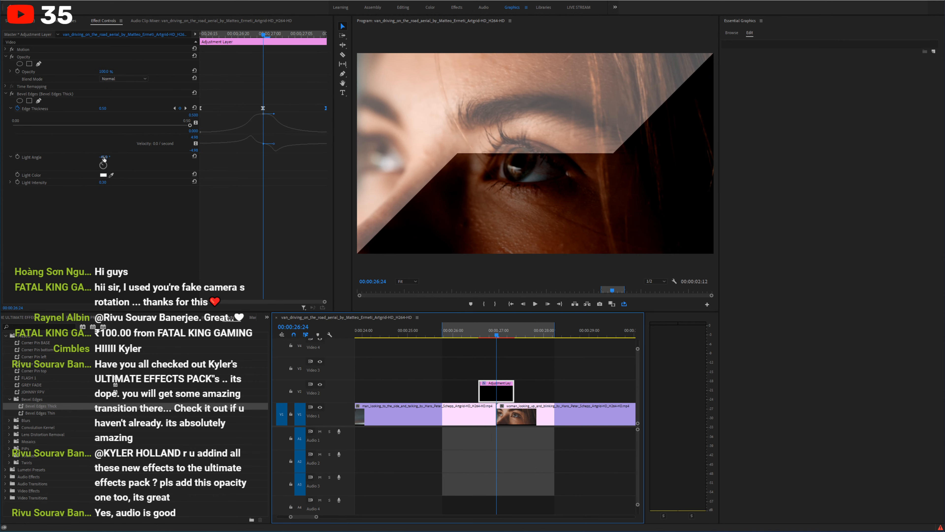
left_click_drag(103, 158, 128, 153)
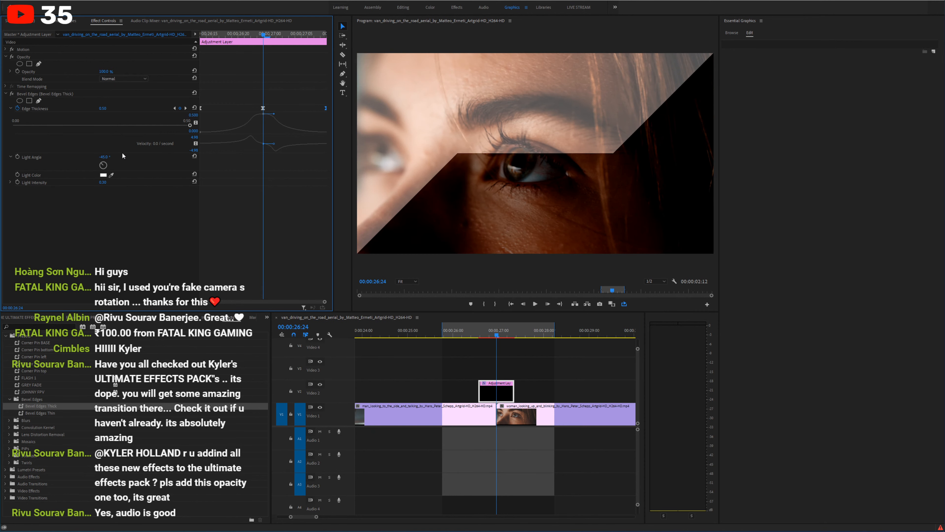
left_click(17, 157)
left_click_drag(261, 159, 191, 157)
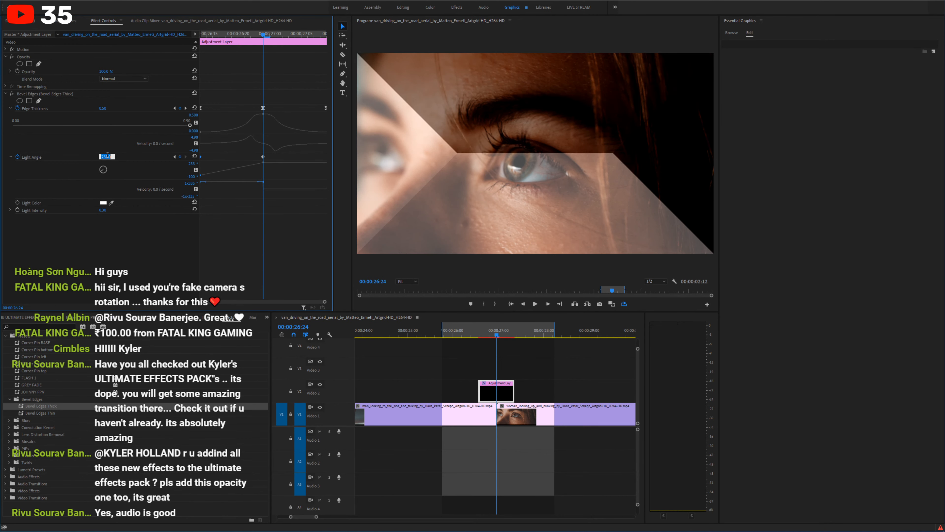
key("Return")
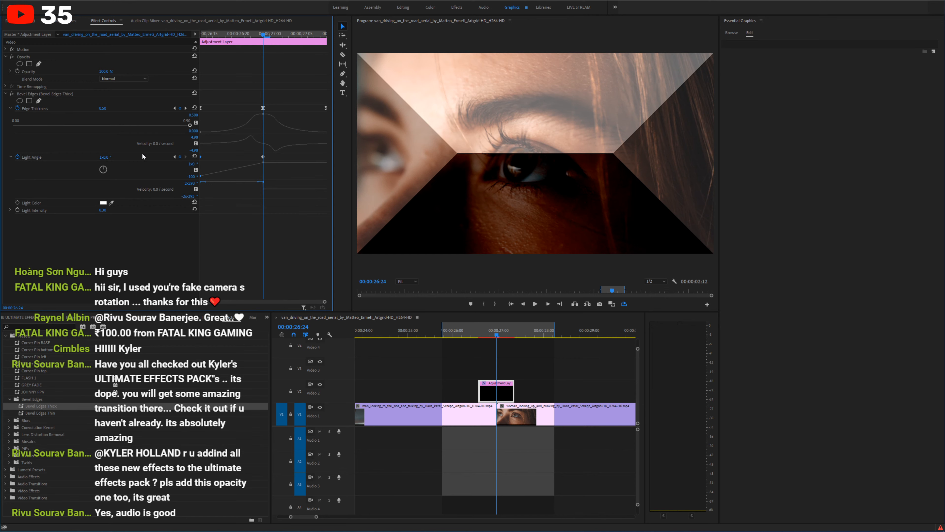
left_click_drag(263, 157, 423, 163)
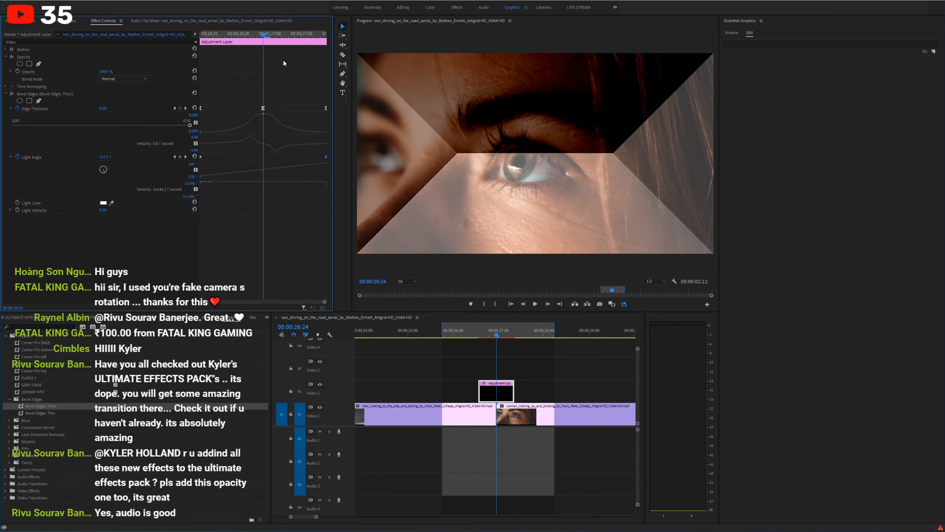
Step: Play and scrub the transition with the rotating light, and park the playhead at 00:00:26:24
left_click(432, 335)
key("space")
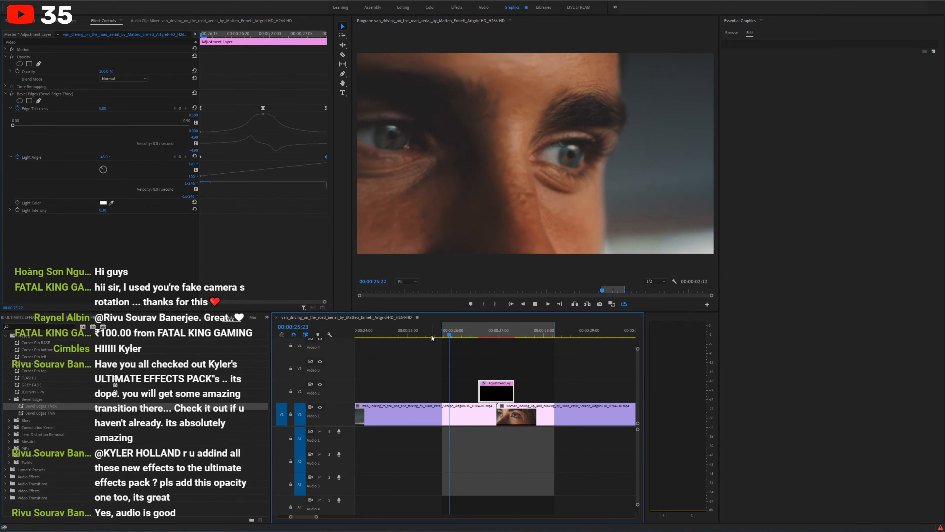
left_click(466, 334)
left_click_drag(467, 334, 498, 335)
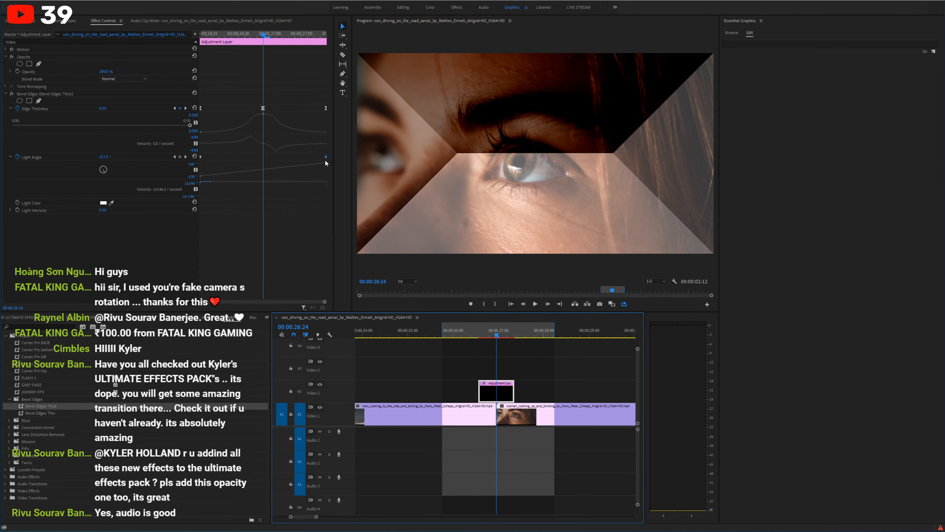
Step: Set the Light Angle keyframe at the adjustment layer's end to 2x0.0° and play the transition
left_click_drag(326, 157, 263, 164)
left_click(107, 156)
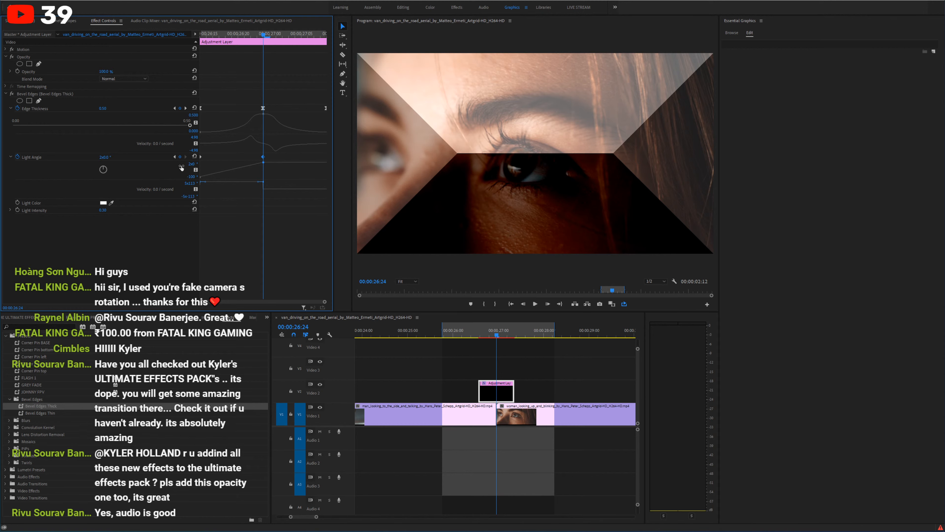
left_click(473, 333)
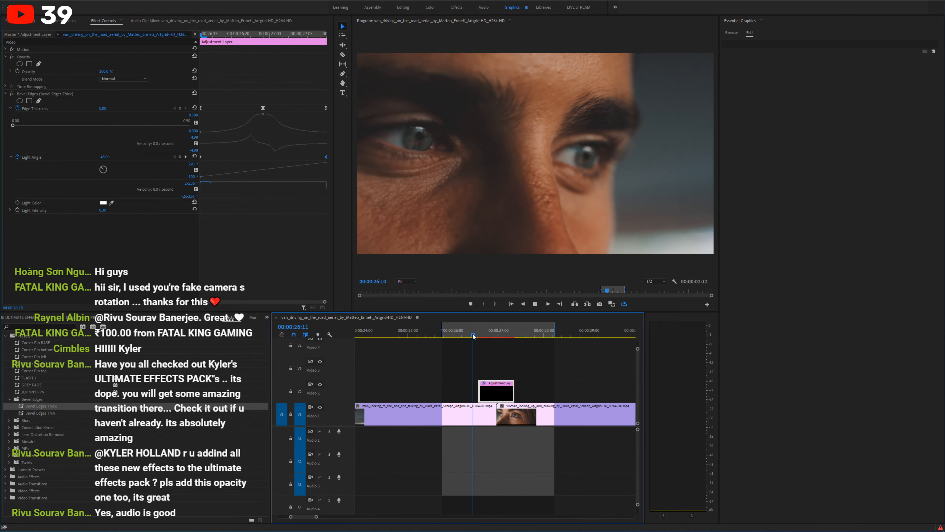
key("space")
key("space")
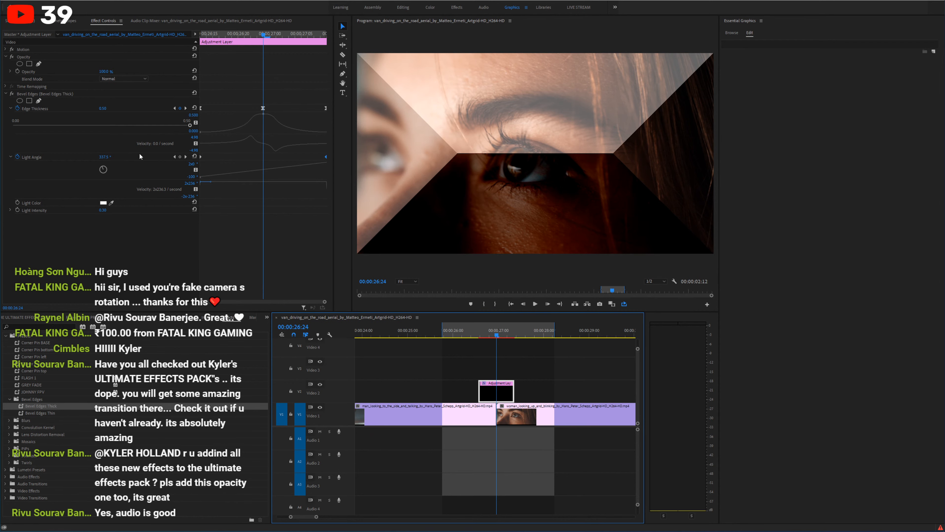
Step: Apply Ease In interpolation to the first and last Light Angle keyframes of the bevel
right_click(202, 157)
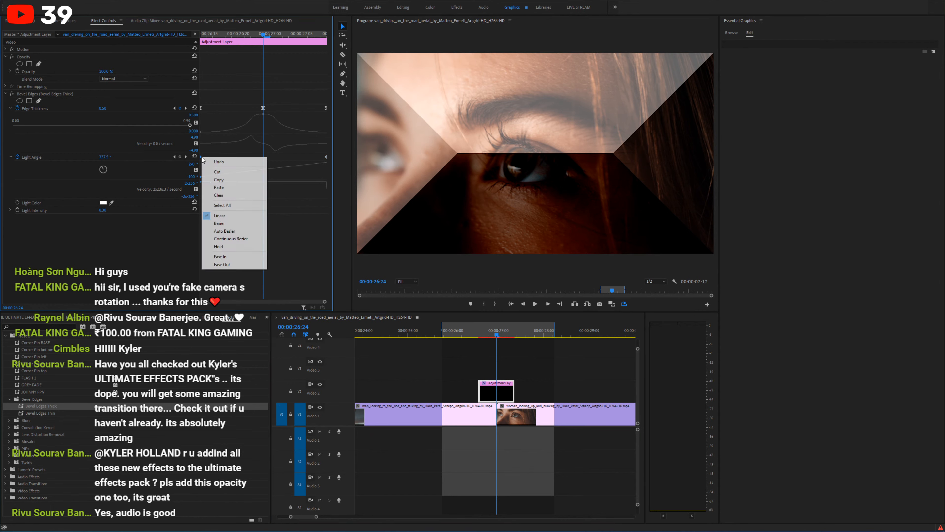
left_click(223, 257)
right_click(326, 157)
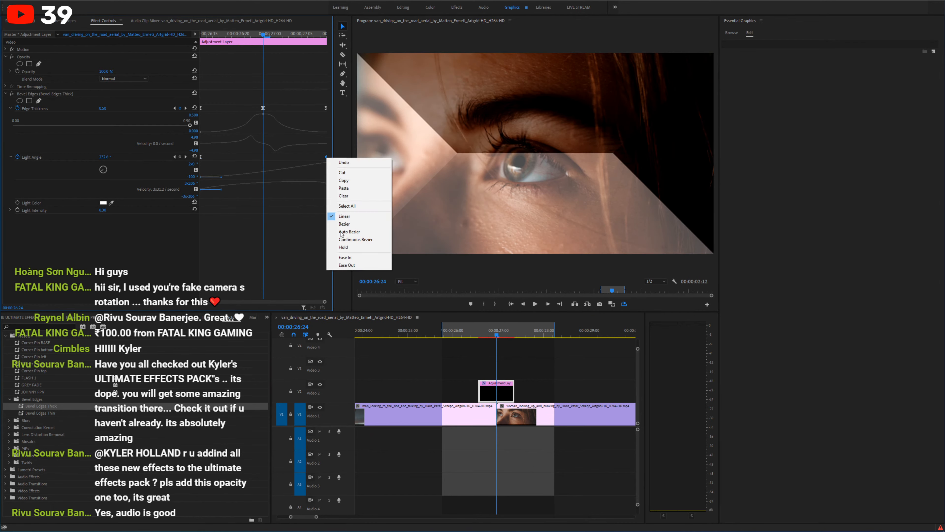
left_click(344, 257)
Step: Stretch the Light Angle graph handles so the rotation is steepest around the cut, and scrub through the transition
left_click_drag(221, 176, 263, 177)
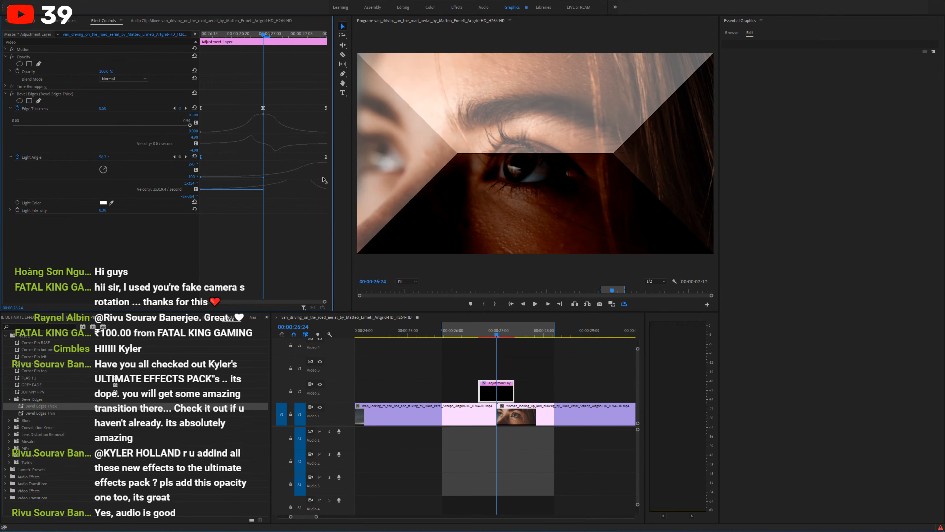
left_click(322, 157)
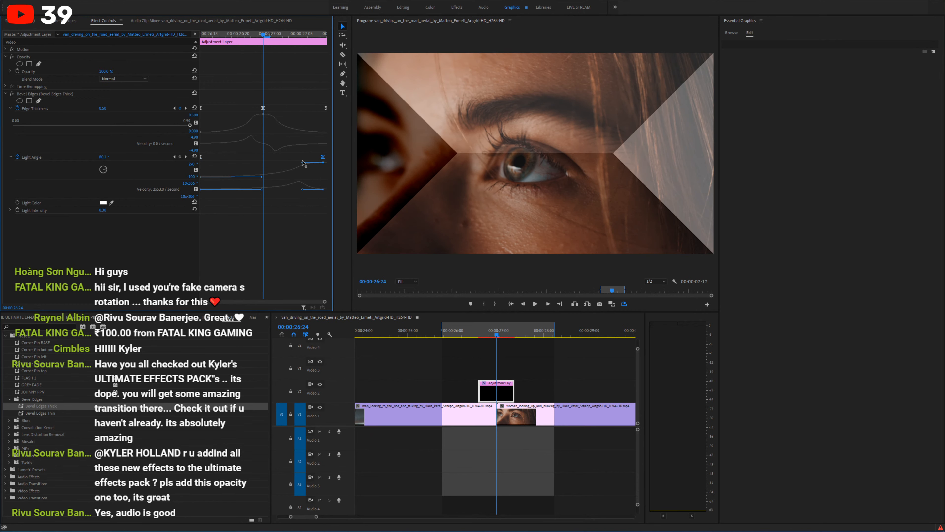
left_click_drag(226, 165, 225, 164)
left_click_drag(322, 162, 369, 160)
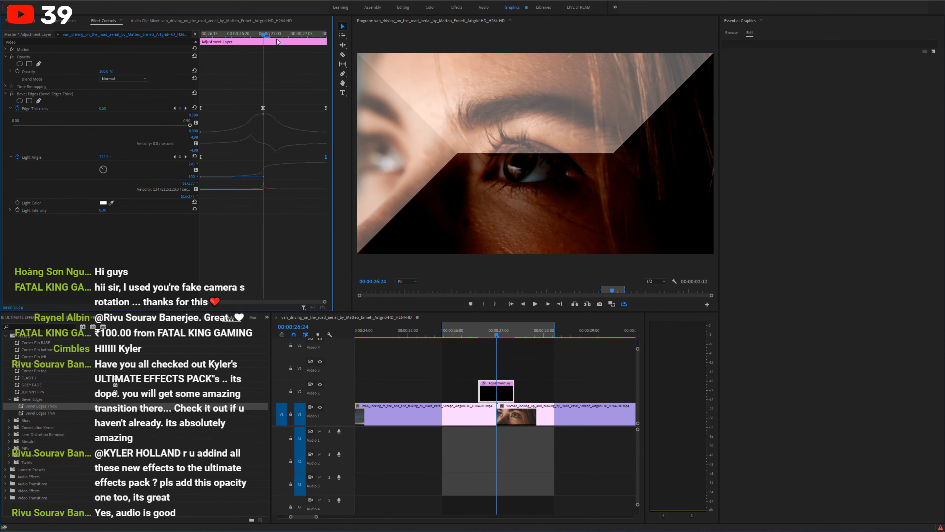
left_click_drag(268, 34, 231, 49)
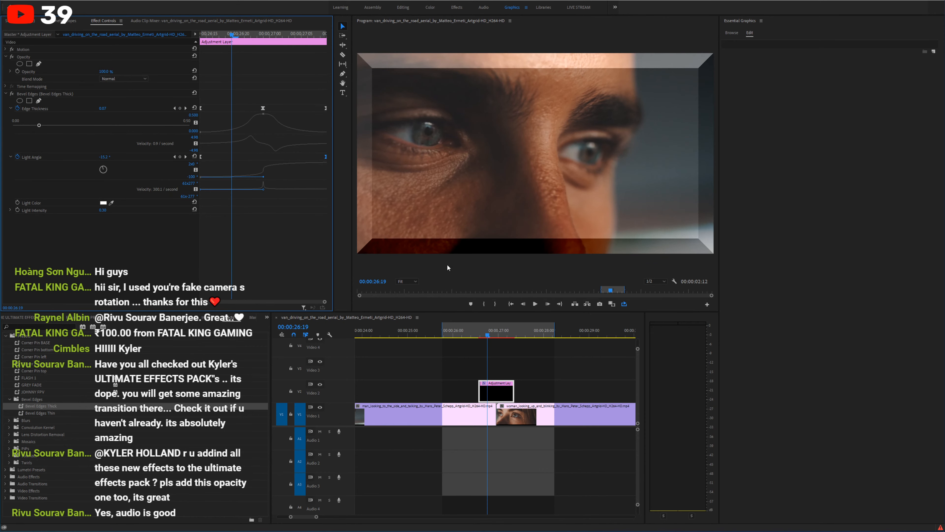
left_click_drag(467, 332, 497, 336)
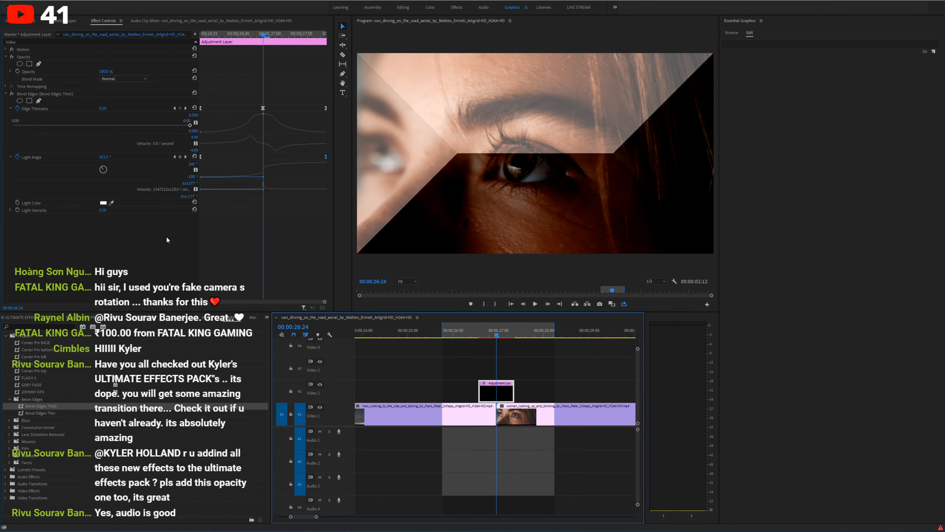
Step: Try a saturated blue Light Color on the bevel and play the transition with it
left_click(103, 203)
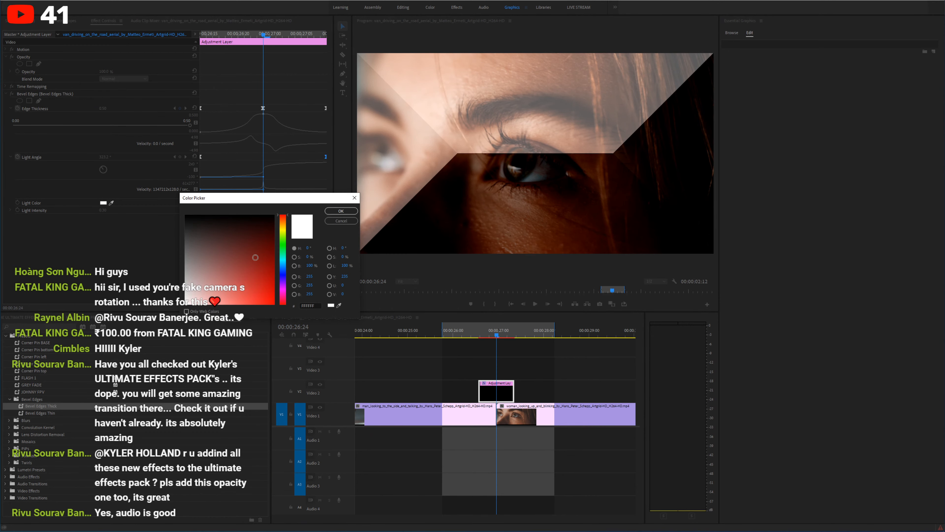
left_click_drag(255, 257, 317, 299)
left_click(283, 275)
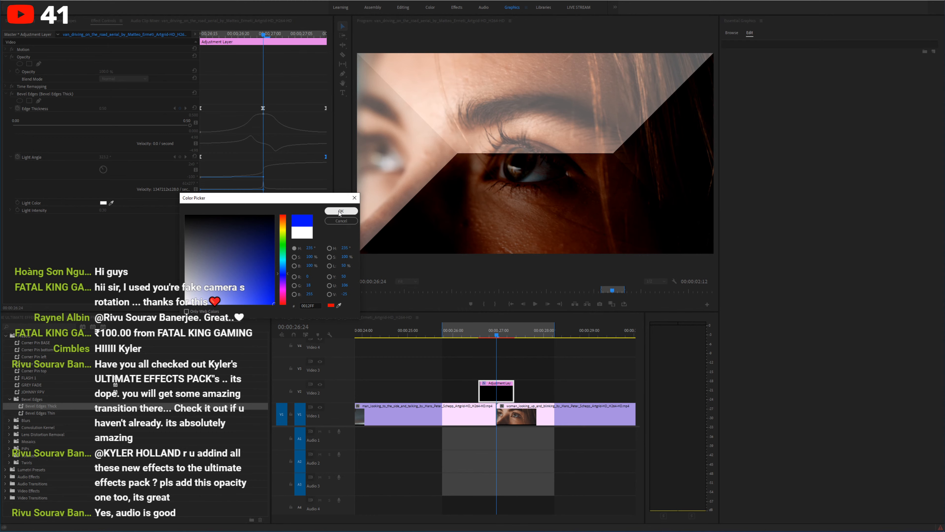
left_click(353, 211)
left_click(482, 338)
key("space")
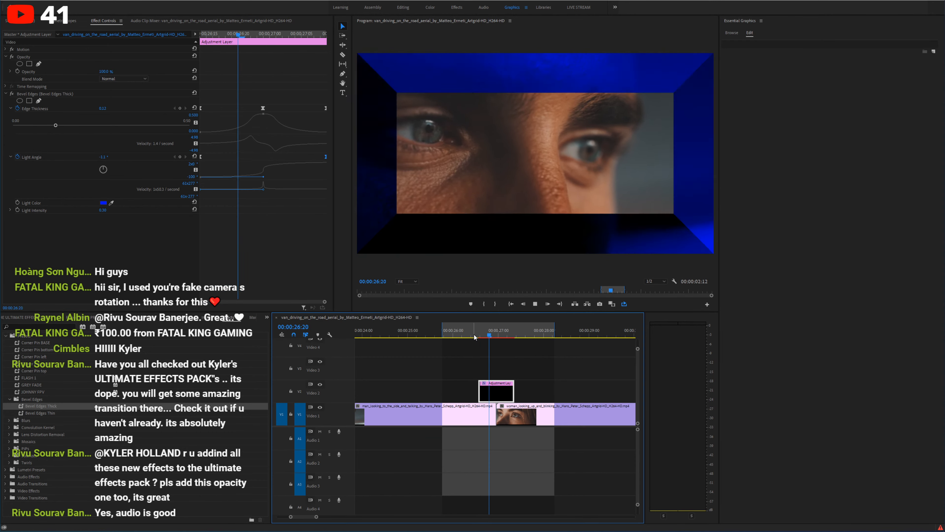
left_click(477, 337)
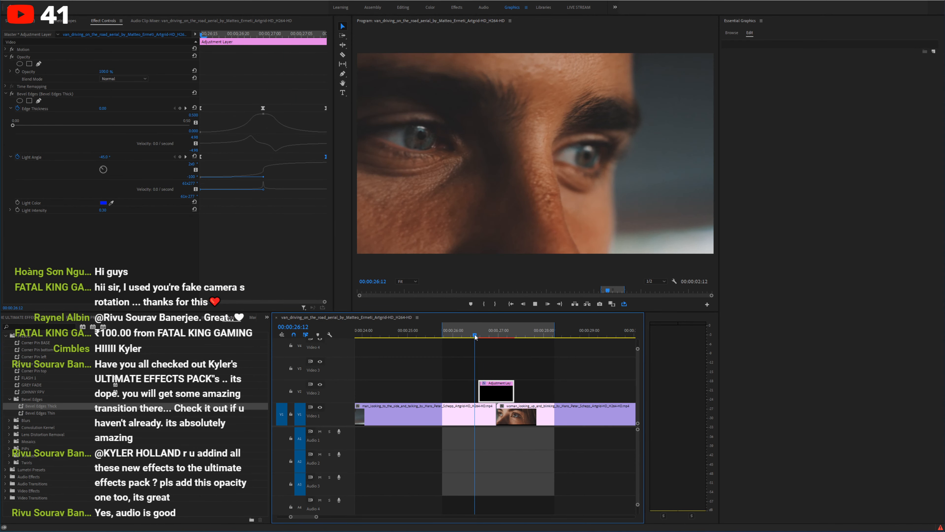
left_click(475, 336)
key("space")
left_click_drag(500, 337, 498, 338)
Step: Try black as the bevel's Light Color, scrub toward the cut, and set the colour back to white
left_click(104, 203)
left_click(243, 248)
left_click(341, 211)
left_click_drag(486, 335, 493, 335)
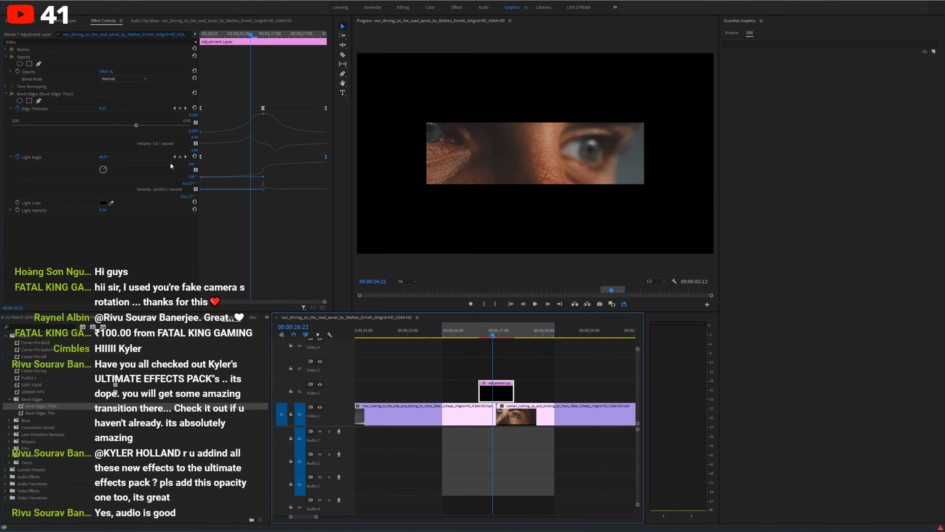
left_click(103, 203)
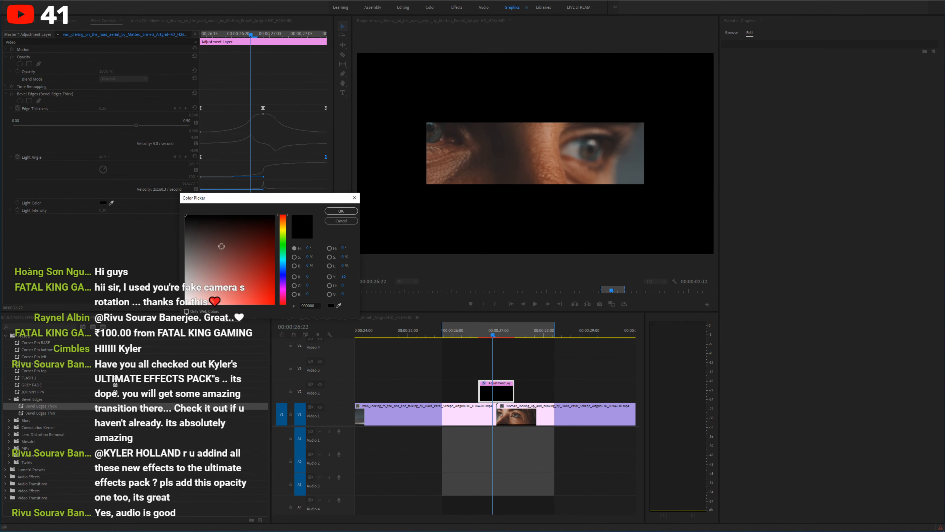
left_click(342, 212)
Step: Set the bevel's Light Intensity to 1.00 and play from just before the adjustment layer
mouse_move(108, 212)
left_mouse_down()
mouse_move(149, 213)
mouse_move(103, 213)
left_mouse_up()
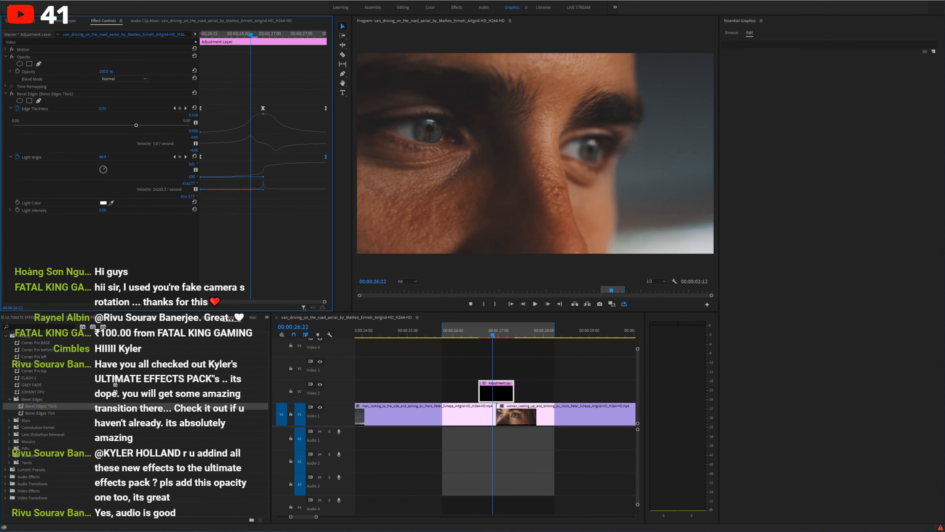
key("ctrl+z")
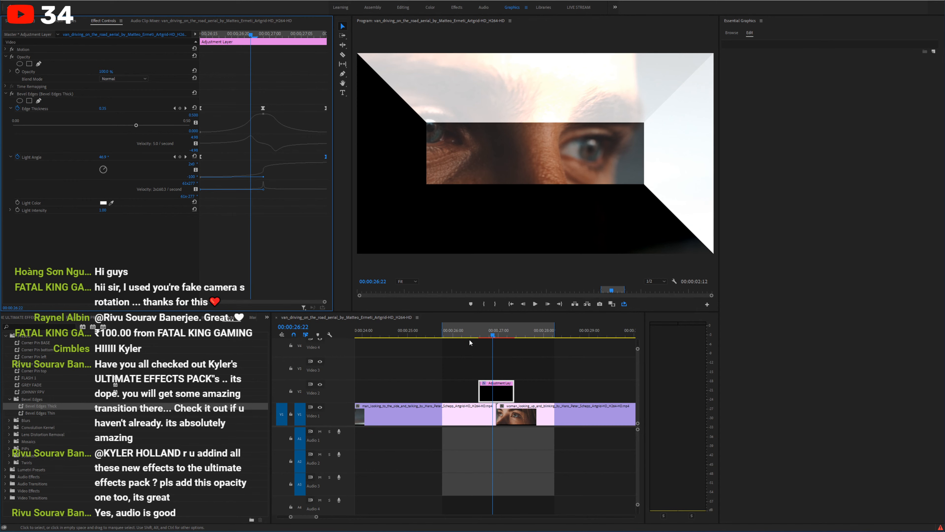
left_click(473, 334)
key("space")
left_click(474, 334)
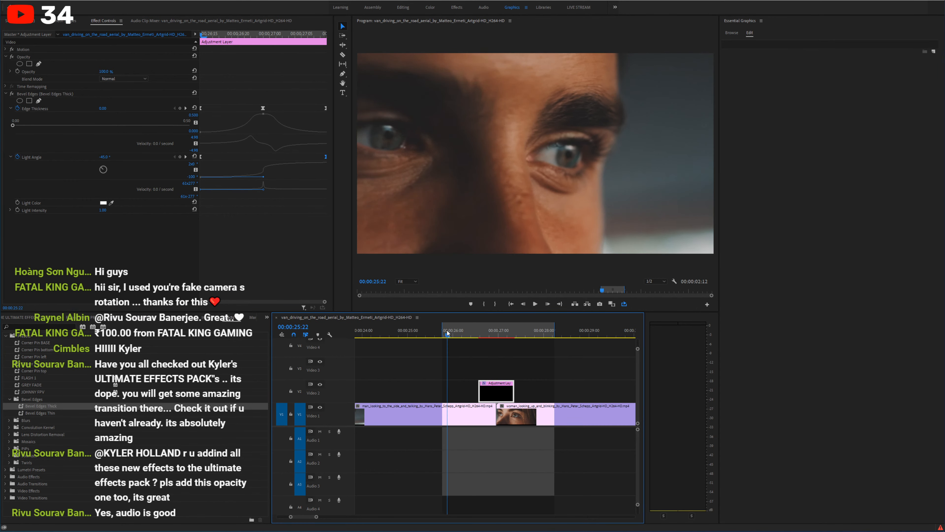
Step: Watch the transition in a maximized program monitor, restore the layout, and park the playhead at 00:00:26:23
key("grave")
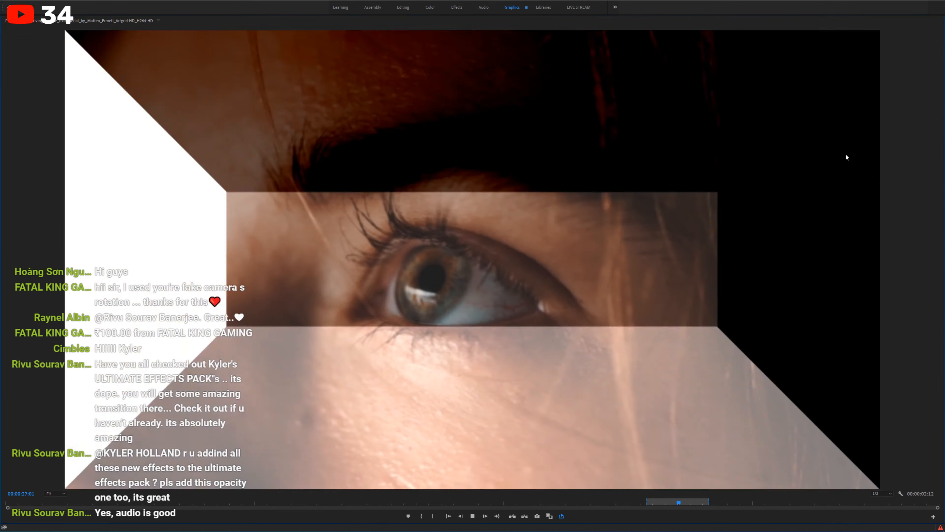
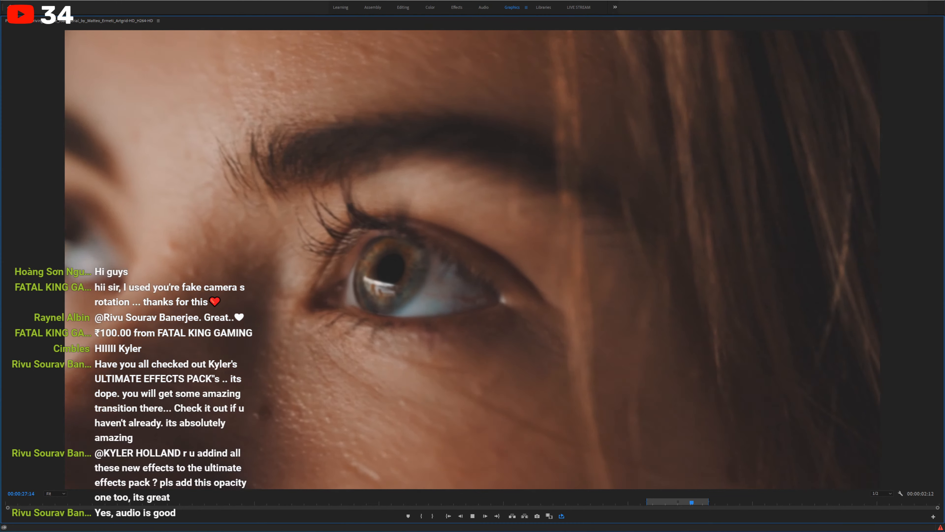
key("grave")
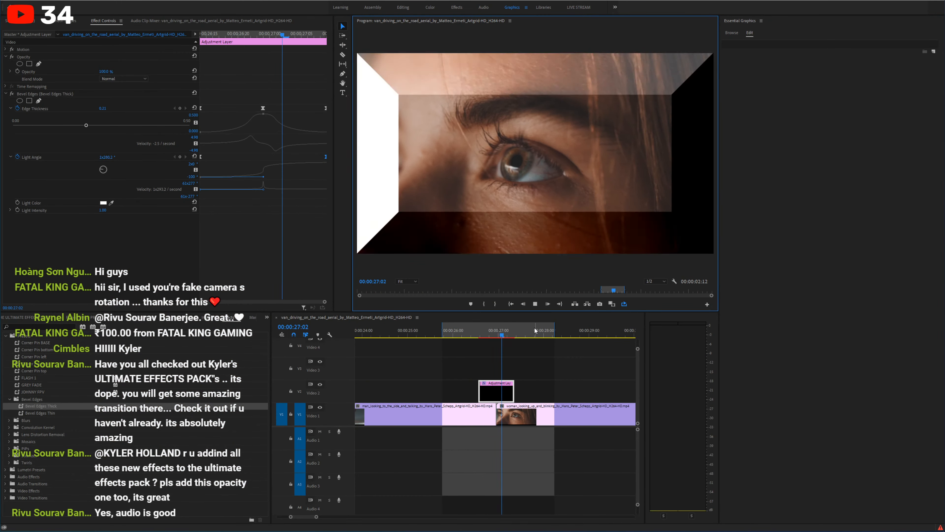
left_click(453, 332)
left_click_drag(453, 333, 496, 332)
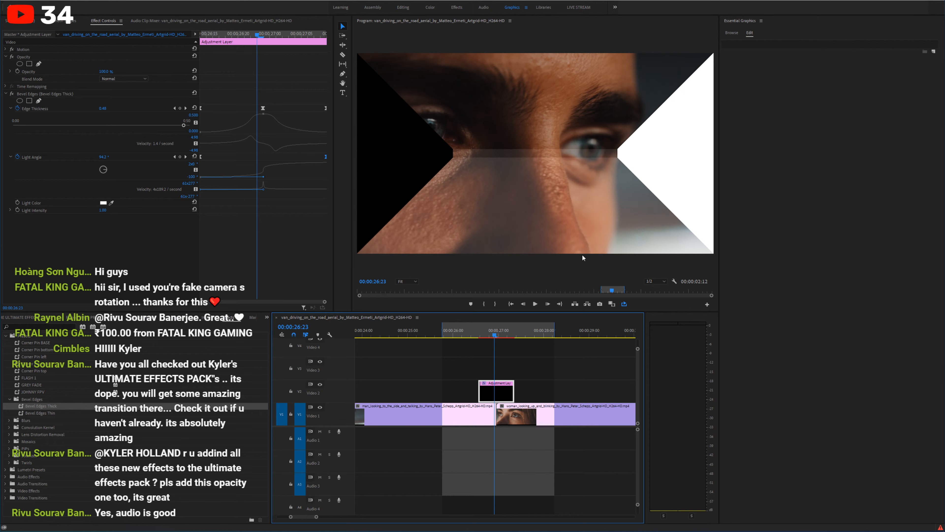
Step: Search the effects for "color" and look through the results beyond the Color Correction folder
left_click(43, 326)
type("co")
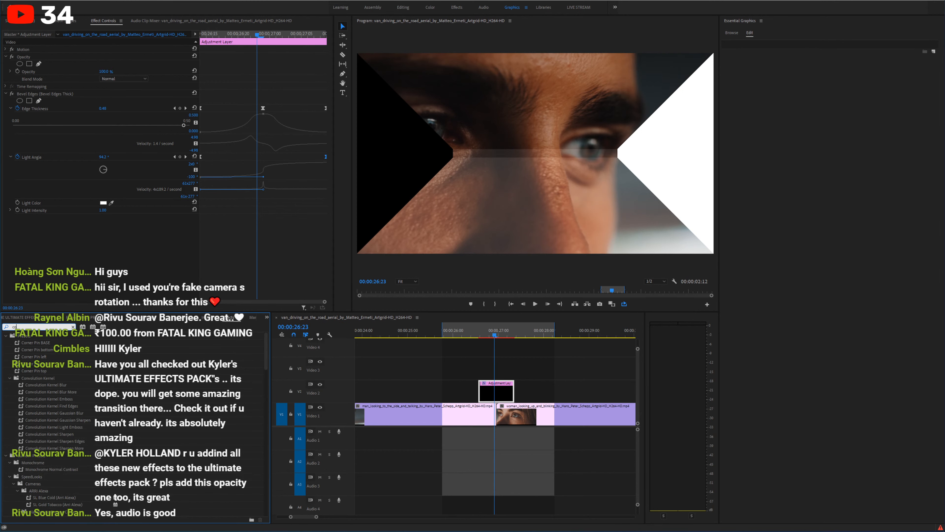
type("lor")
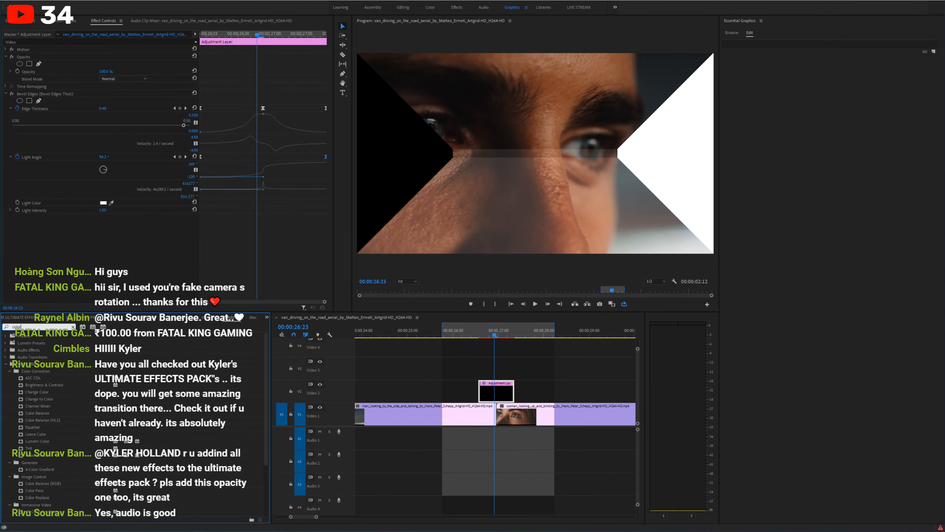
left_click(9, 371)
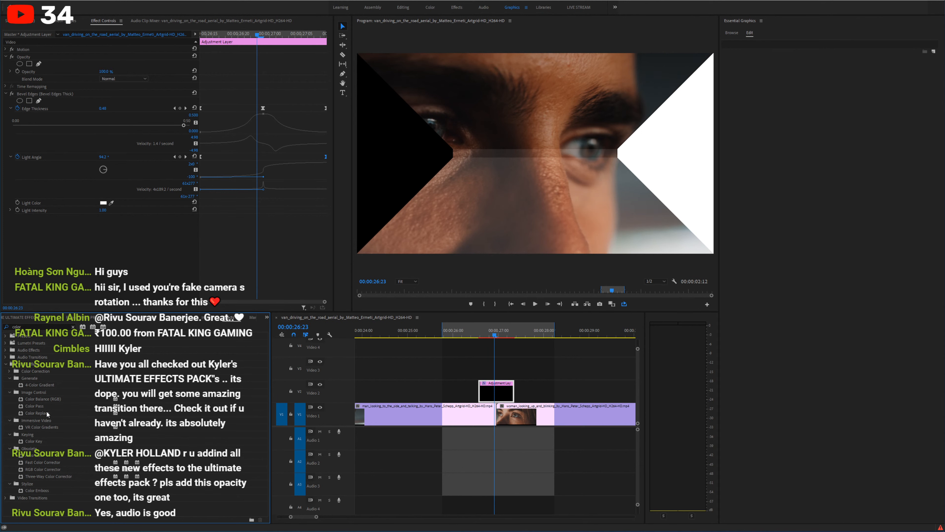
Step: Search the effects for "matte", apply Track Matte Key to the adjustment layer, and check its available matte tracks
left_click(40, 326)
type("matte")
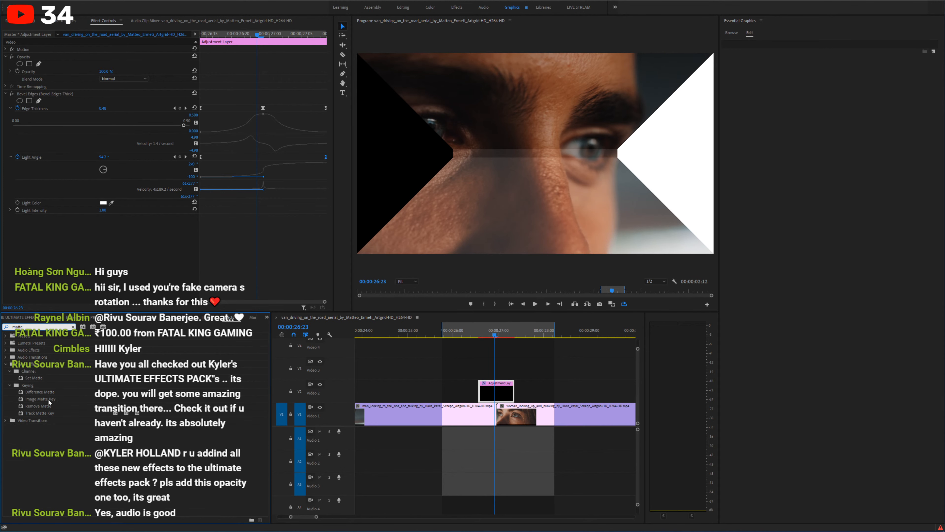
left_click_drag(40, 413, 496, 393)
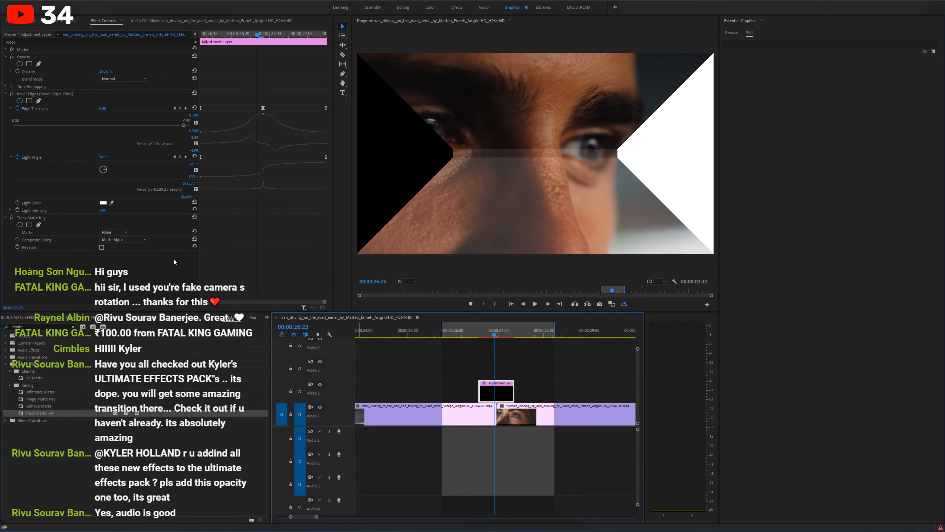
left_click(123, 233)
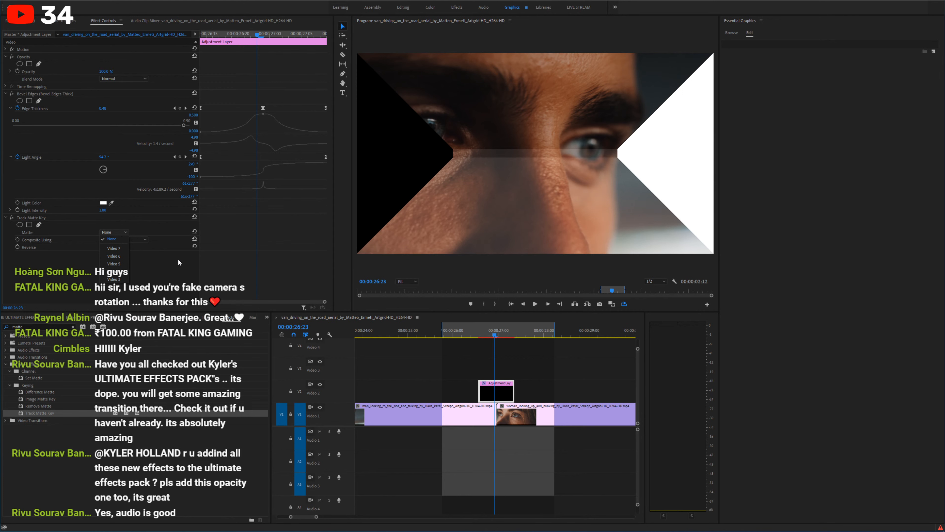
left_click(122, 233)
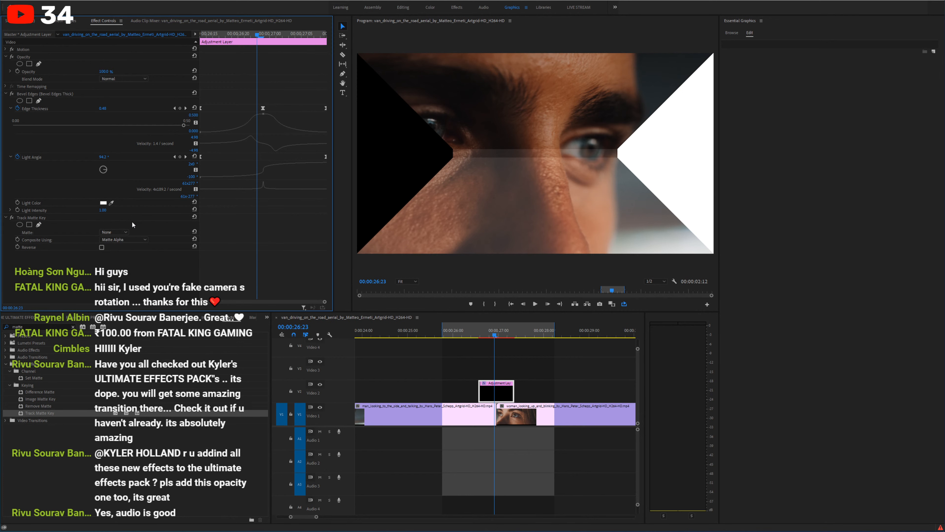
Step: Copy the woman clip onto Video 3 above the adjustment layer and set the Track Matte Key's Matte to Video 3
left_click(517, 420)
left_click_drag(517, 420, 519, 379)
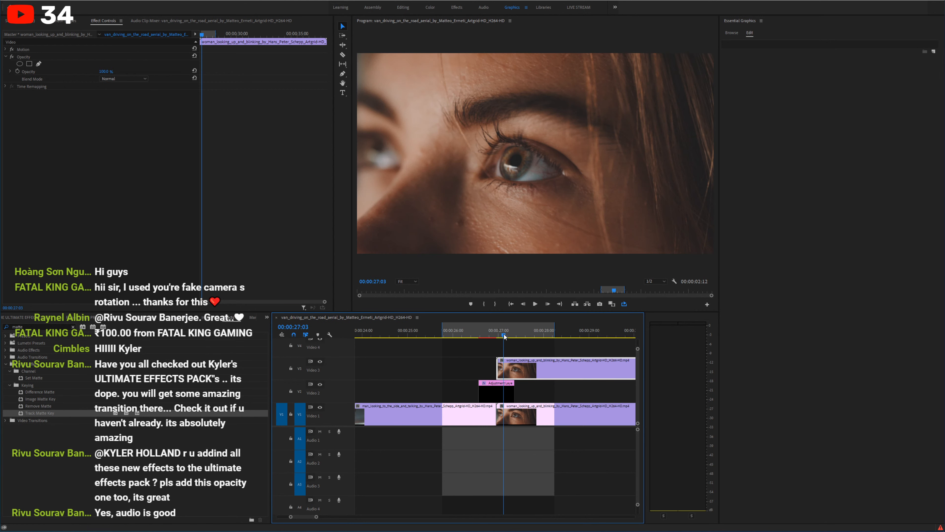
left_click(511, 396)
left_click(114, 232)
left_click(124, 280)
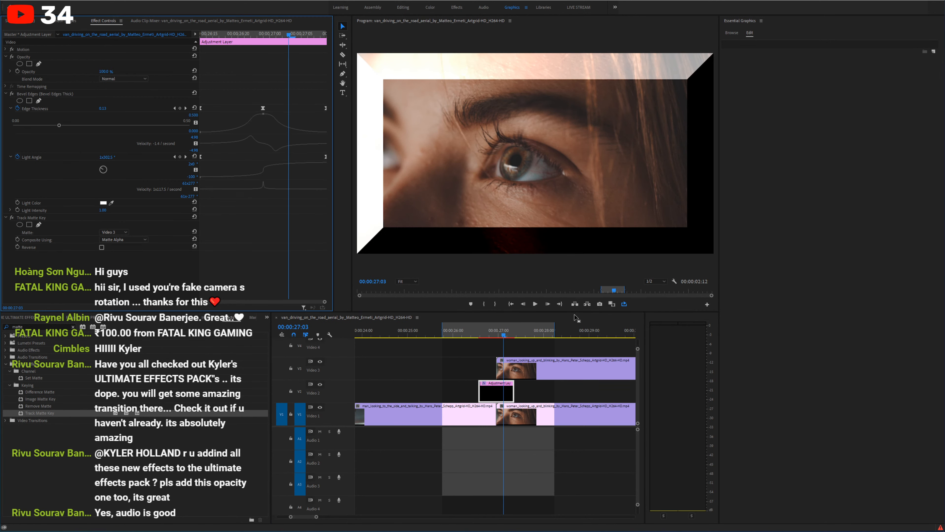
Step: Scrub and step frame by frame around the cut to examine how the track matte affects the bevel transition
left_click_drag(503, 334, 500, 335)
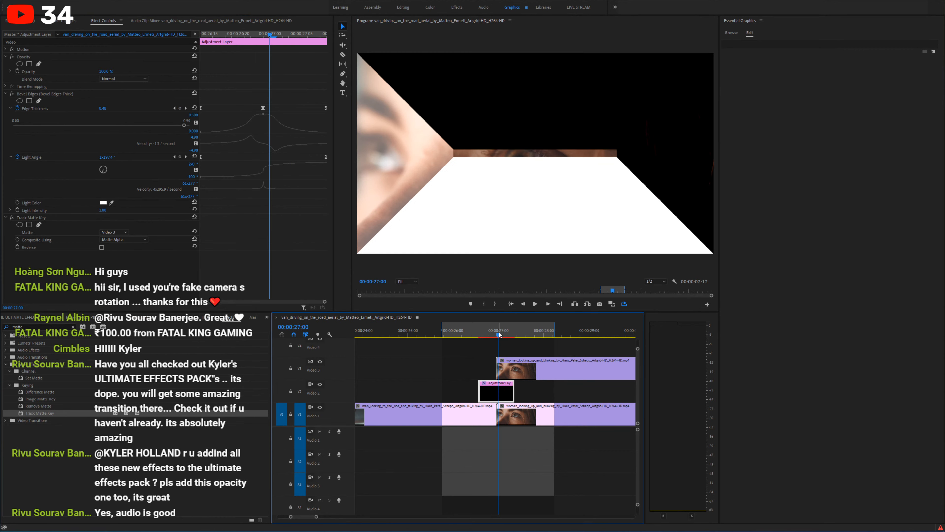
key("Left")
key("Left")
key("Right")
key("Right")
key("Right")
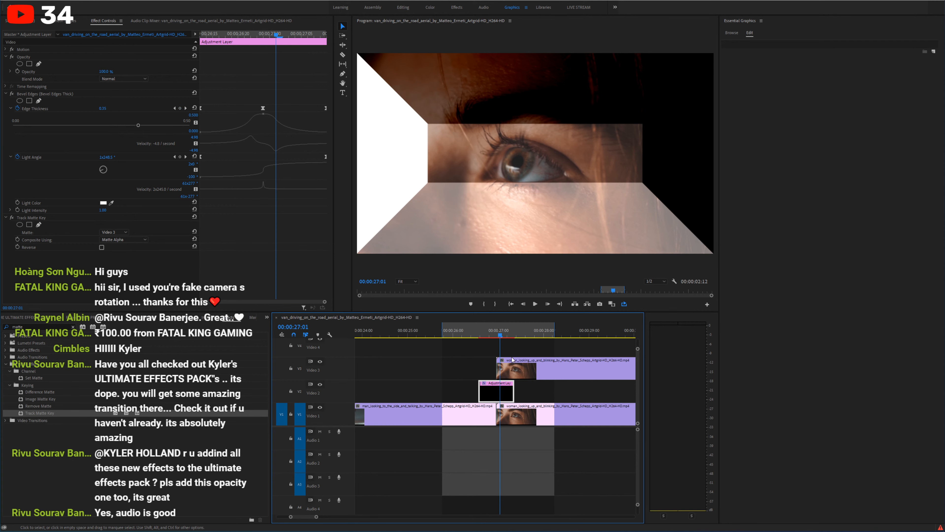
Step: Replace the Video 3 woman clip with a copy of the man clip's last section, split off shortly before the cut
left_click(509, 373)
key("Delete")
key("c")
left_click(470, 418)
key("v")
left_click_drag(485, 422, 510, 370)
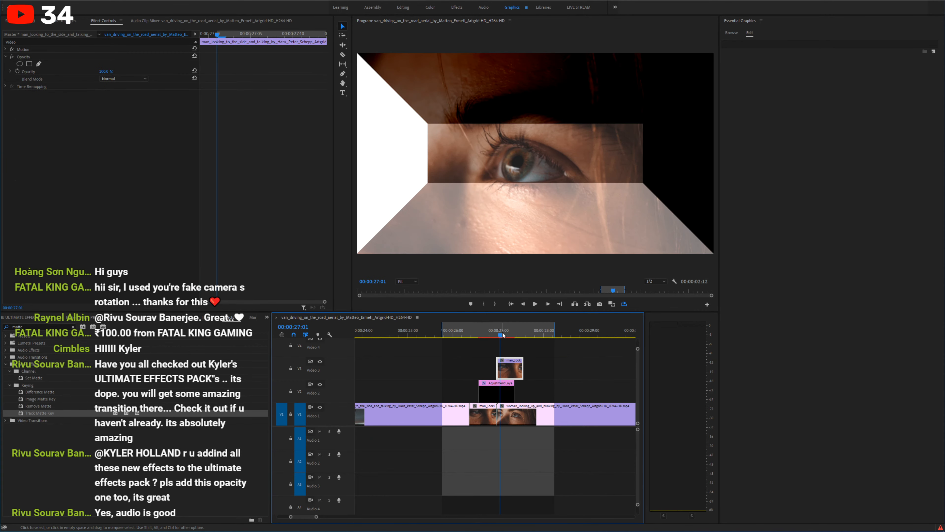
Step: Try Matte Luma as the adjustment layer's Track Matte Key Composite Using option and check the frames around the cut
key("Left")
key("Right")
key("Right")
key("Right")
key("Right")
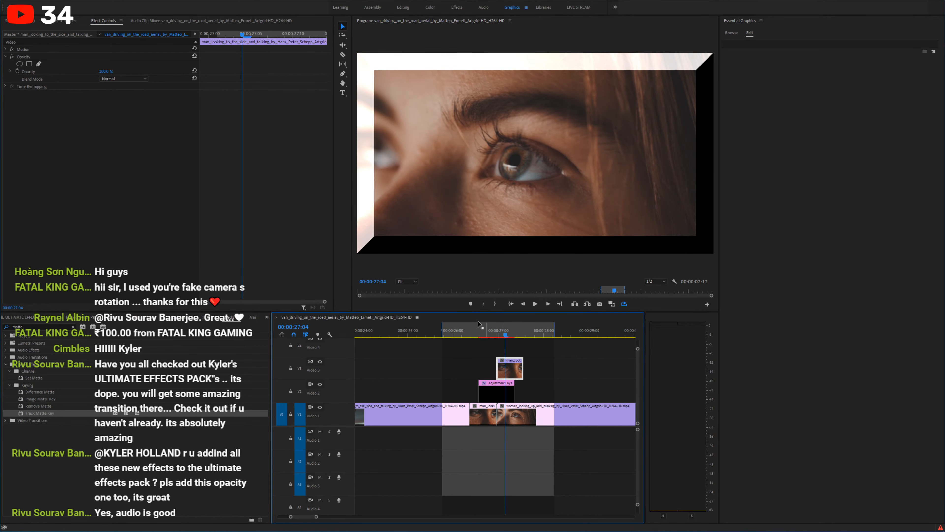
left_click(502, 390)
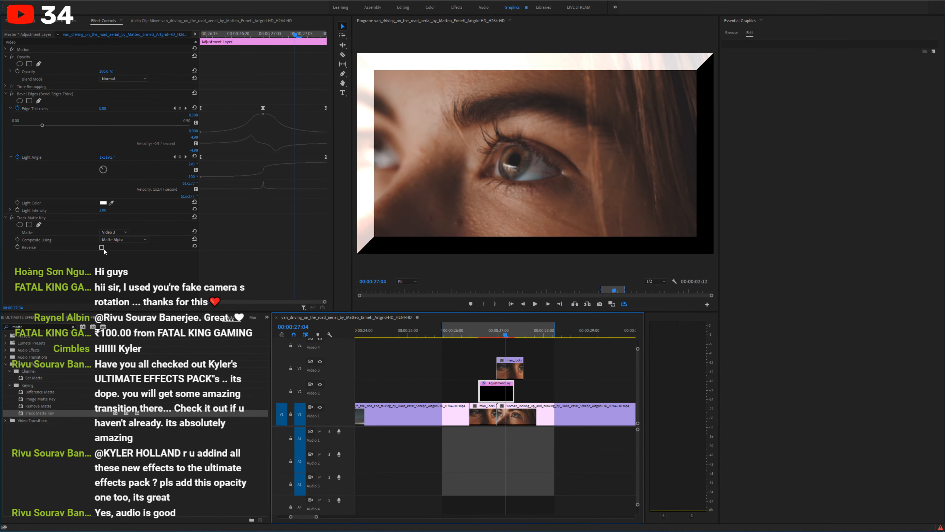
left_click(116, 239)
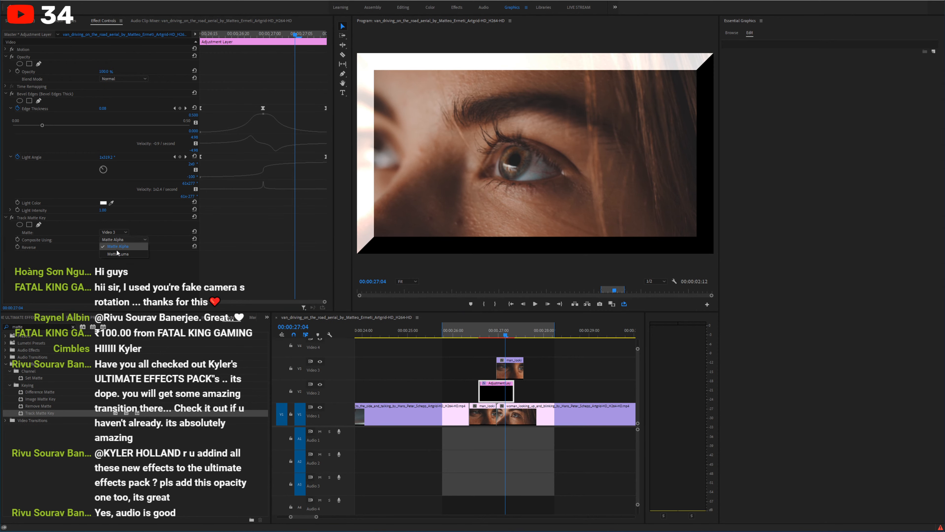
left_click(118, 253)
left_click(502, 335)
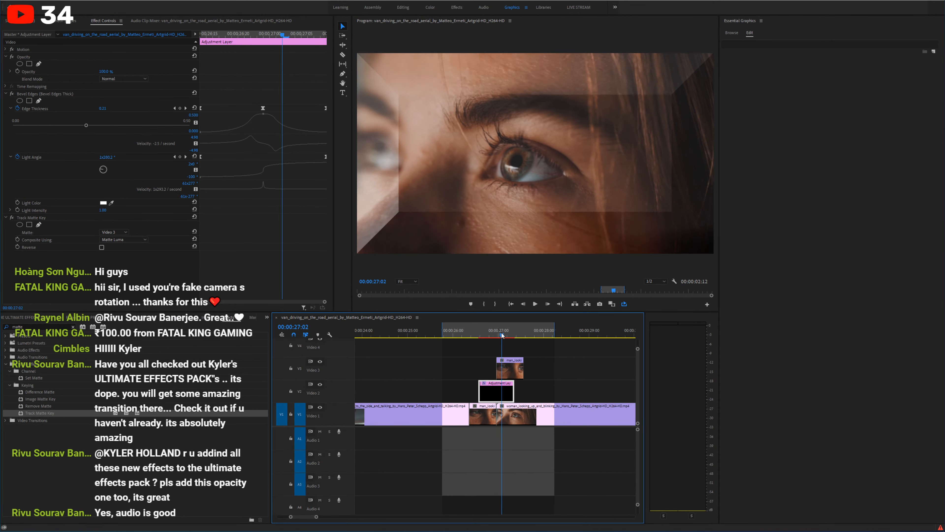
left_click_drag(502, 335, 498, 335)
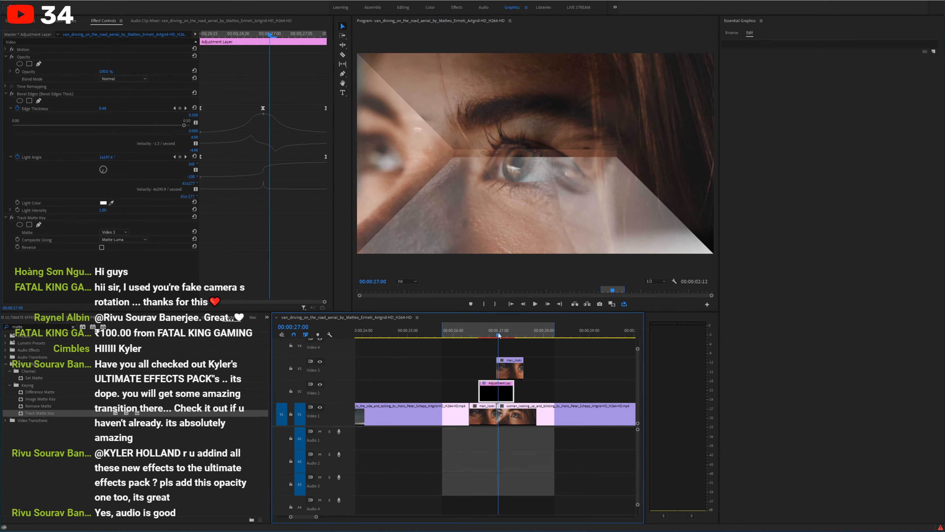
Step: Delete the man clip from Video 3 and play back the cut without the matte source
left_click(509, 369)
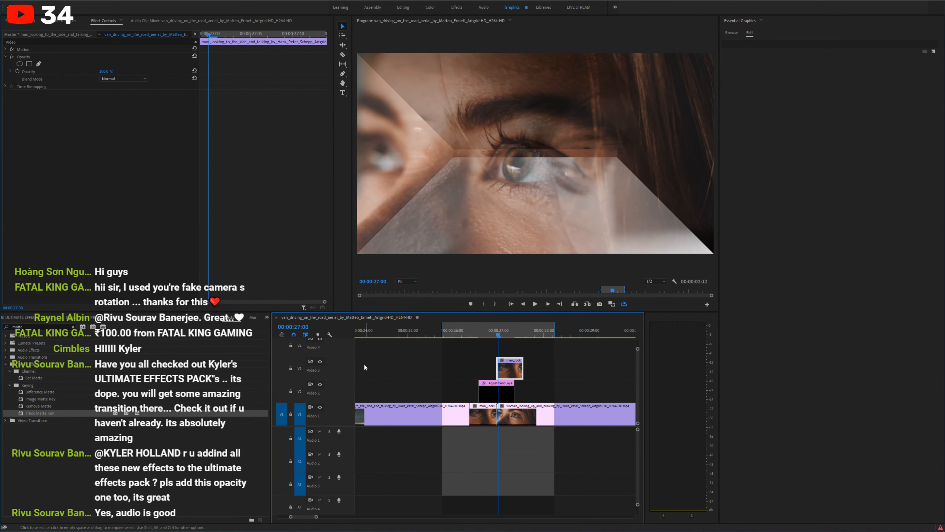
left_click(320, 362)
key("Delete")
left_click(479, 416)
left_click_drag(494, 333, 481, 331)
key("space")
key("space")
left_click(506, 387)
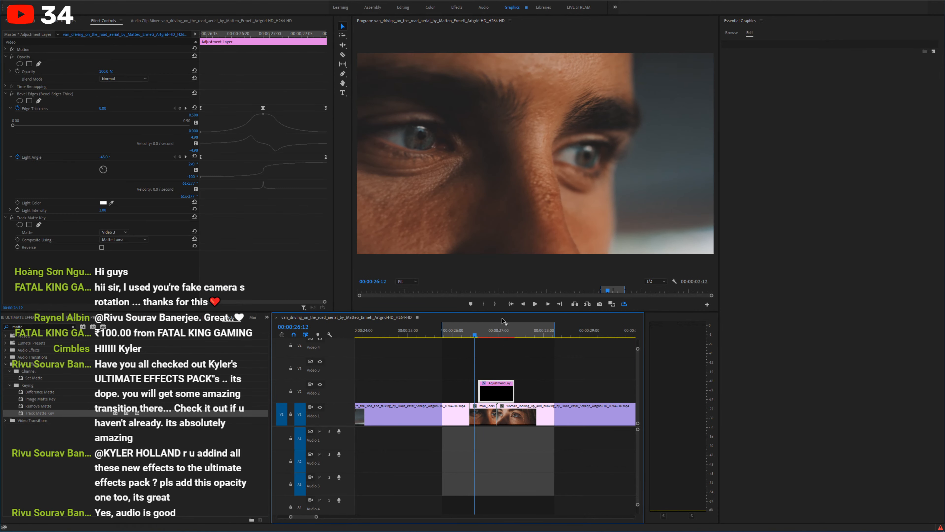
Step: Remove the Track Matte Key from the adjustment layer and play the bevel transition again
left_click(499, 330)
left_click(32, 217)
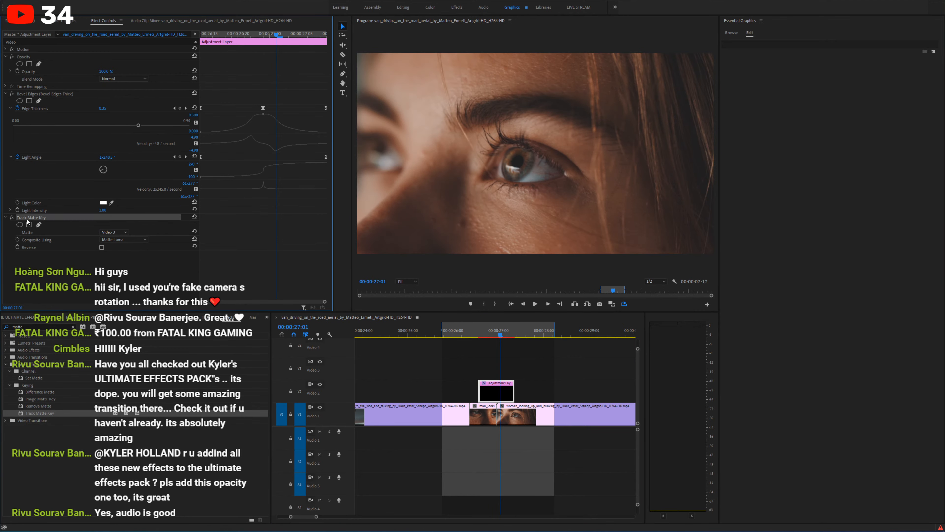
key("Delete")
key("space")
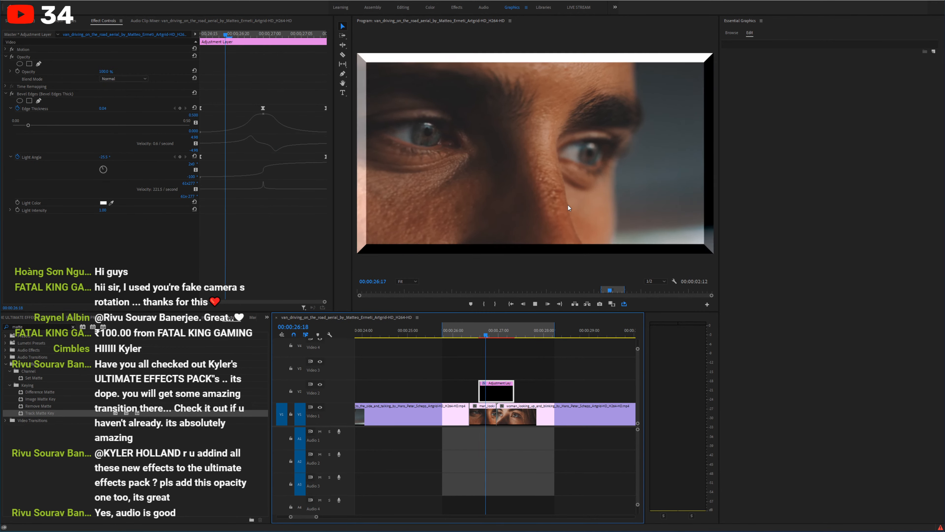
key("space")
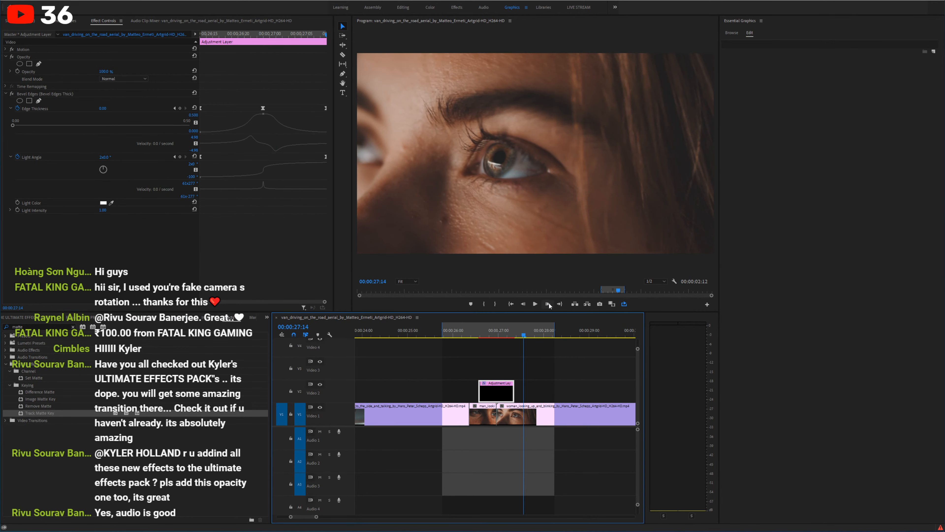
Step: Duplicate the man and woman eye clips on Video 1 into the empty stretch shortly before the one-minute mark
left_click(515, 365)
key("minus")
key("minus")
key("minus")
left_click(551, 329)
key("minus")
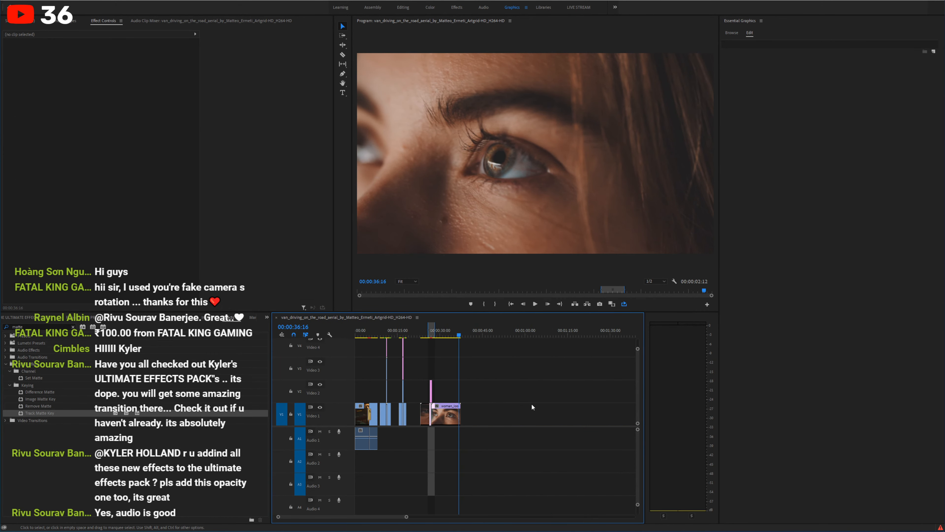
left_click_drag(470, 436, 539, 415)
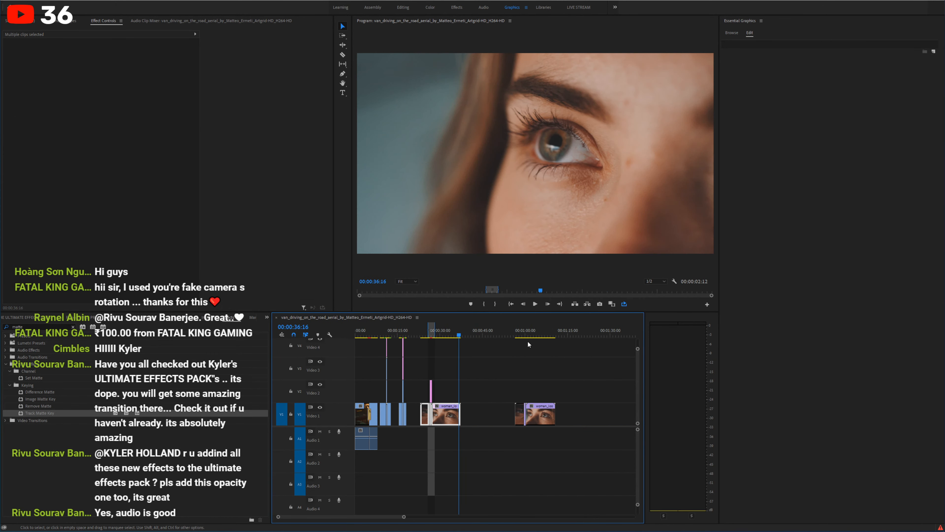
Step: Delete the short man segment from the duplicated clips and extend the first man clip up to the woman clip
left_click(521, 334)
key("equal")
key("equal")
key("equal")
double_click(524, 417)
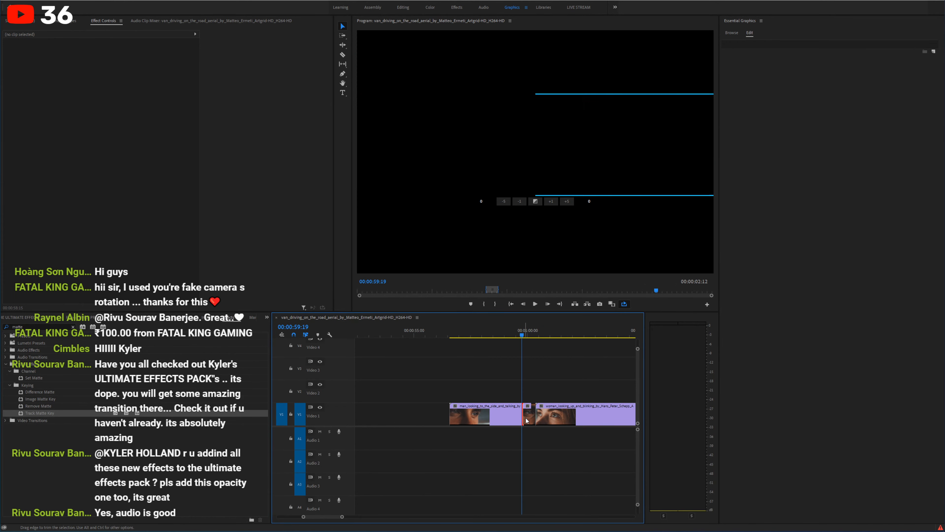
left_click(530, 420)
key("Delete")
left_click_drag(522, 420, 536, 420)
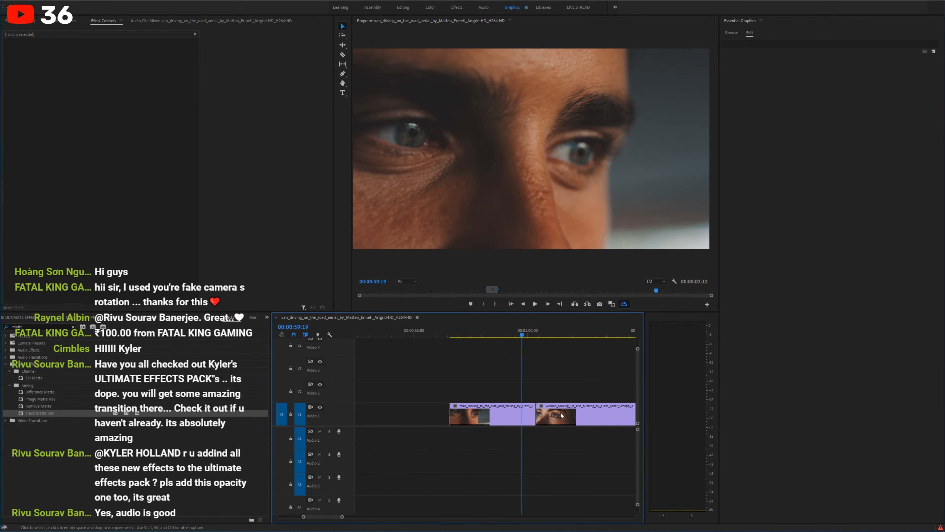
key("space")
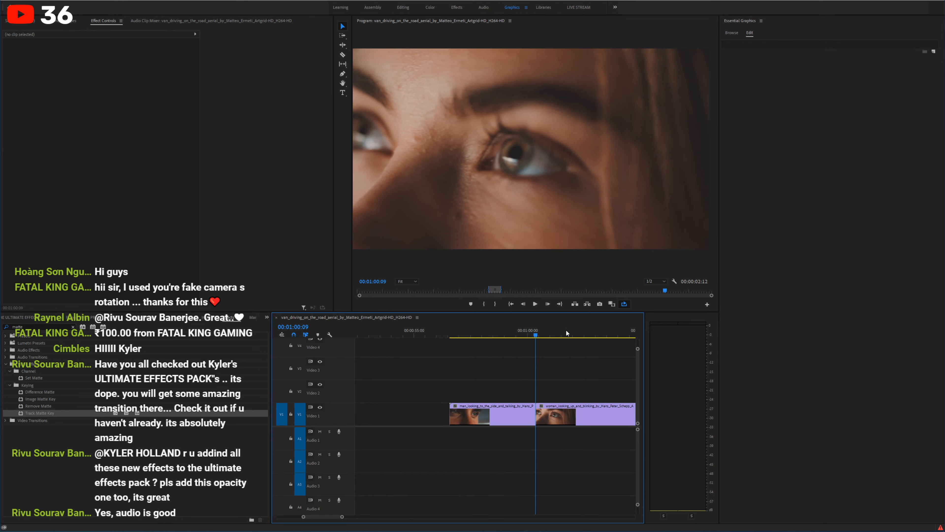
key("ctrl+s")
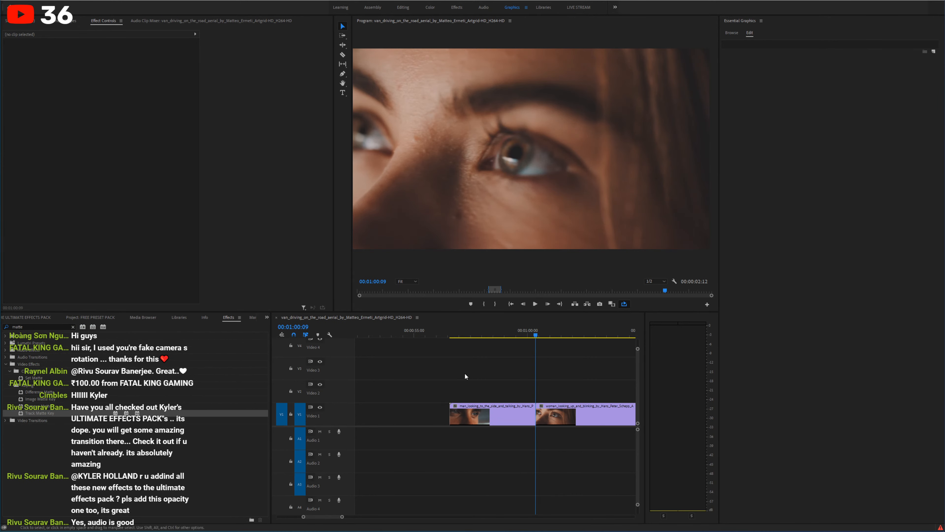
Step: Clear the sequence's In and Out points around the bevel transition
left_click_drag(528, 338, 514, 329)
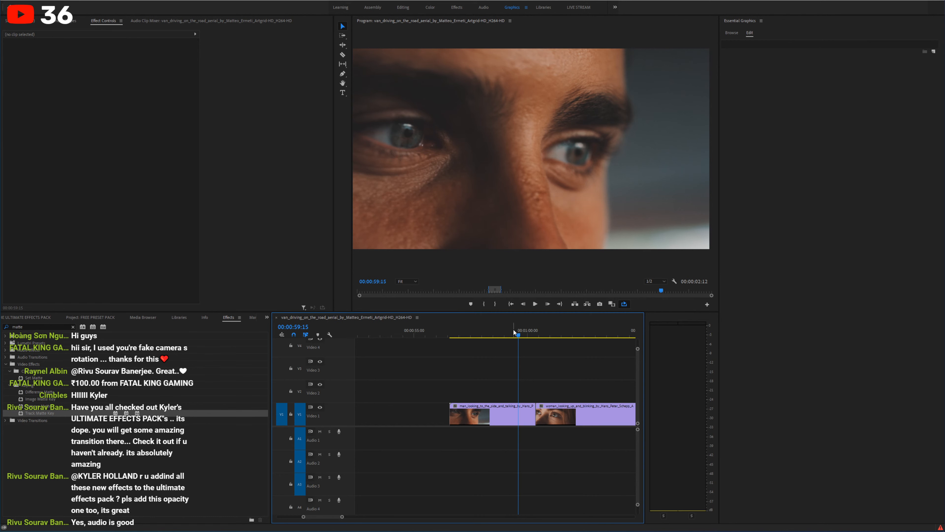
left_click(510, 337)
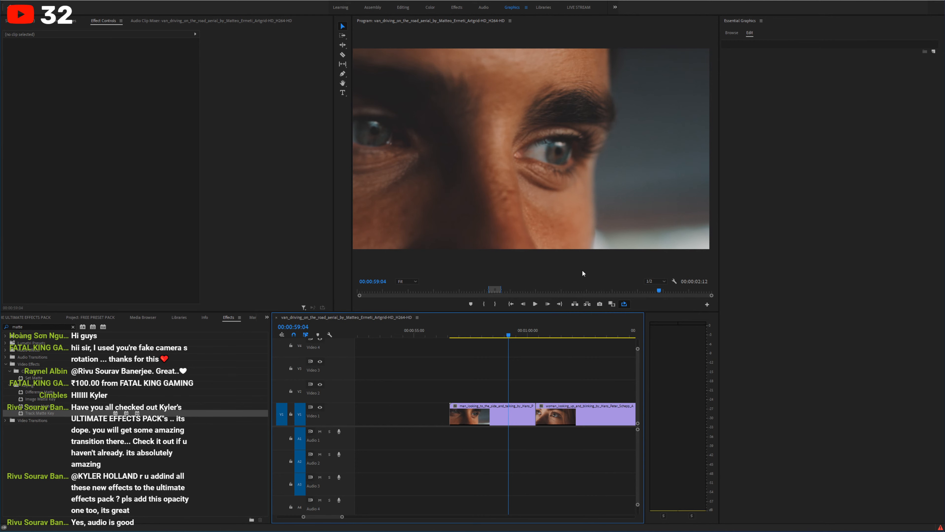
left_click(517, 327)
key("ctrl+shift+space")
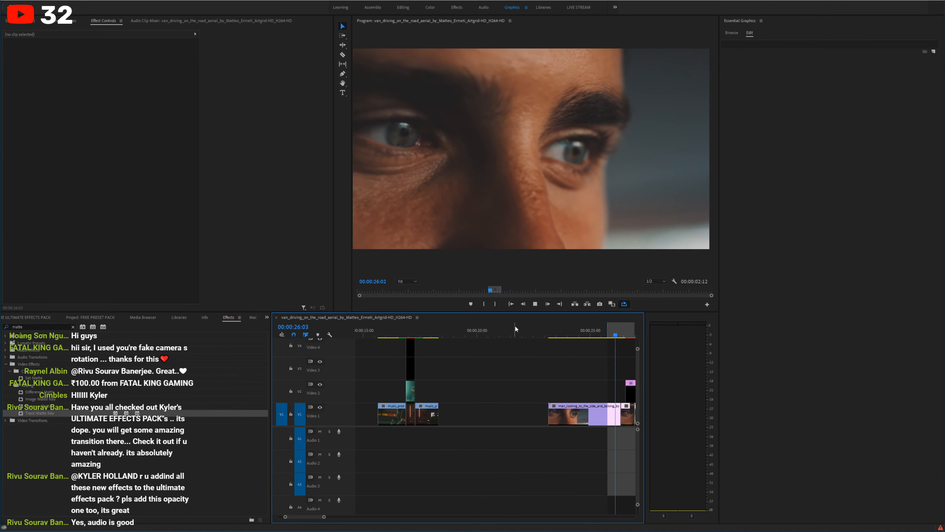
scroll(565, 370, "down", 4)
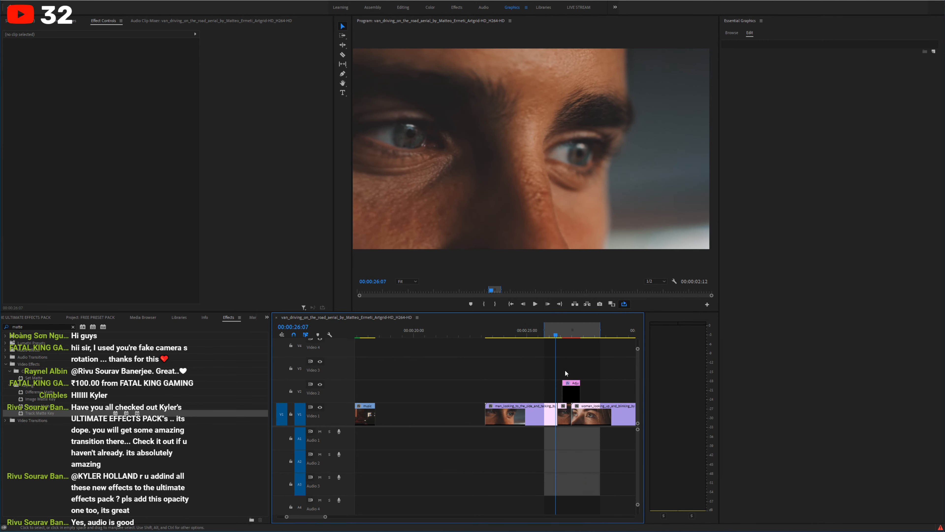
right_click(553, 334)
left_click(582, 401)
key("backslash")
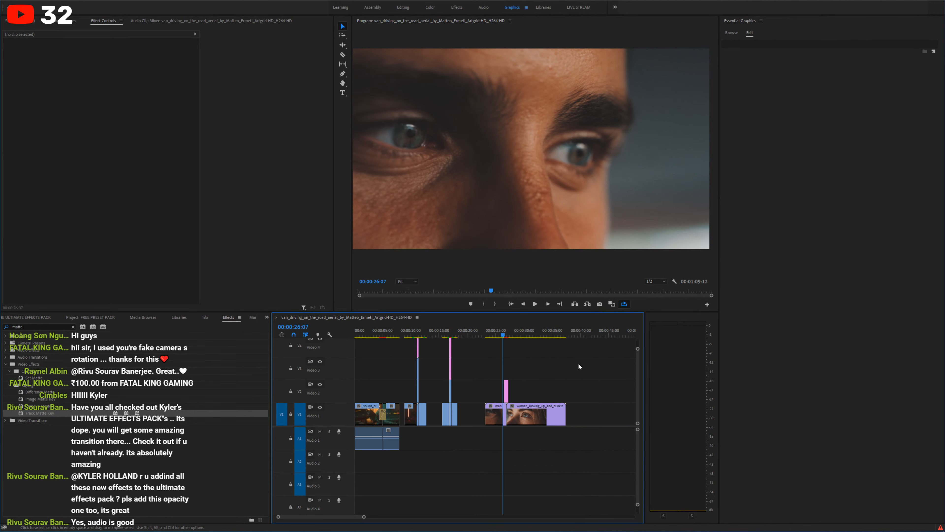
Step: Trim the end of the duplicated woman clip to about 00:01:04:02 and return to 00:00:59:08 in the man clip
key("minus")
left_click(527, 334)
key("equal")
key("equal")
key("equal")
left_click_drag(517, 335, 576, 333)
key("w")
left_click_drag(495, 331, 469, 331)
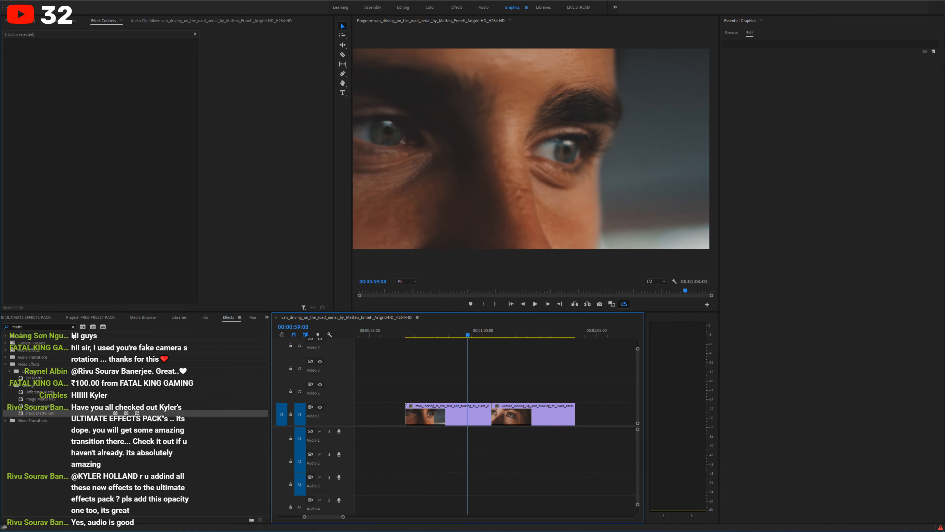
Step: Clear the effects search, apply Camera Blur to the duplicated man clip, and set its Percent Blur to 100
left_click(73, 326)
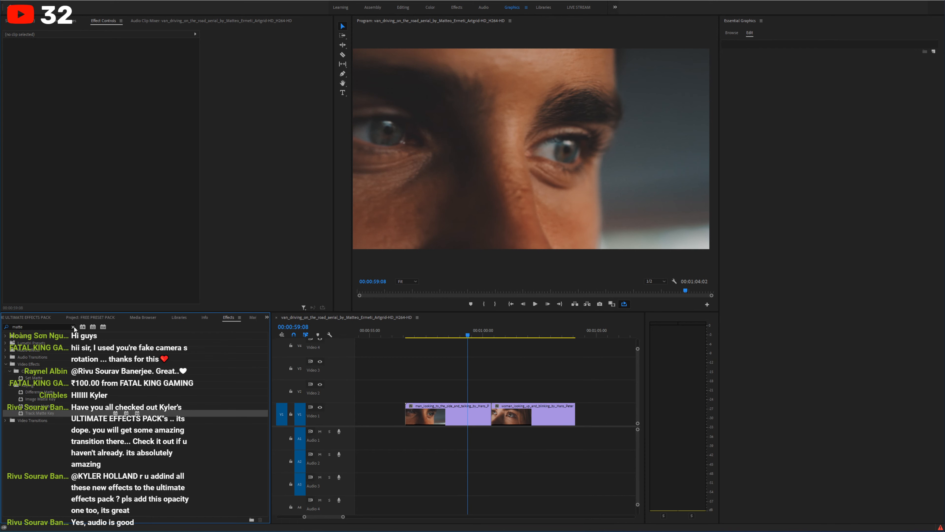
double_click(39, 361)
double_click(32, 378)
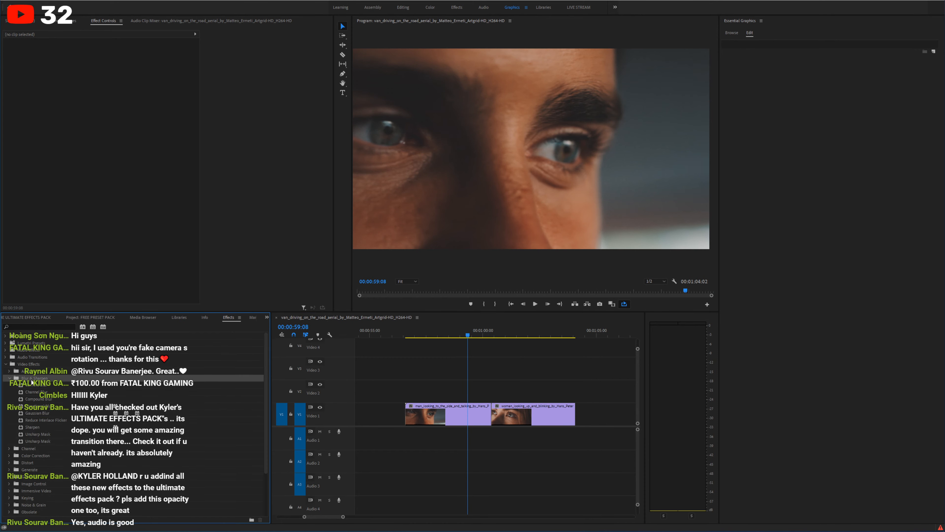
double_click(32, 371)
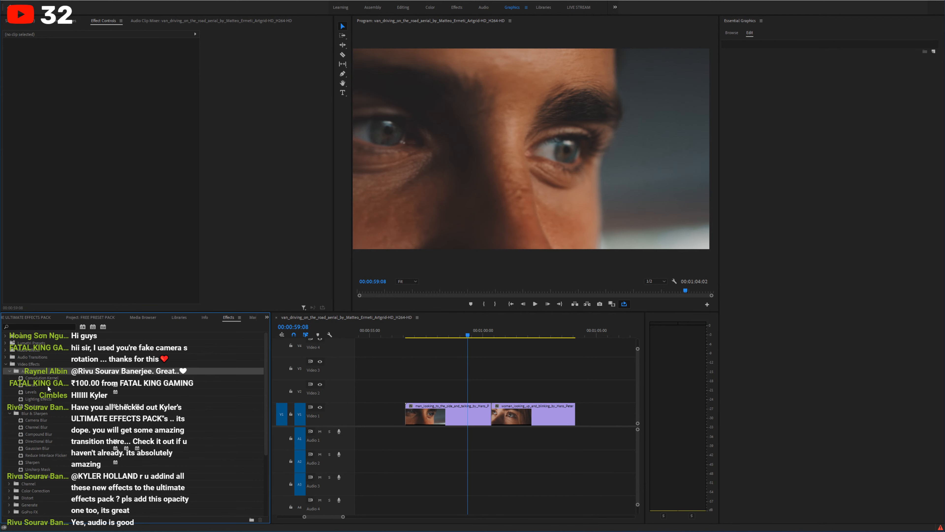
left_click(53, 414)
left_click_drag(36, 420, 435, 411)
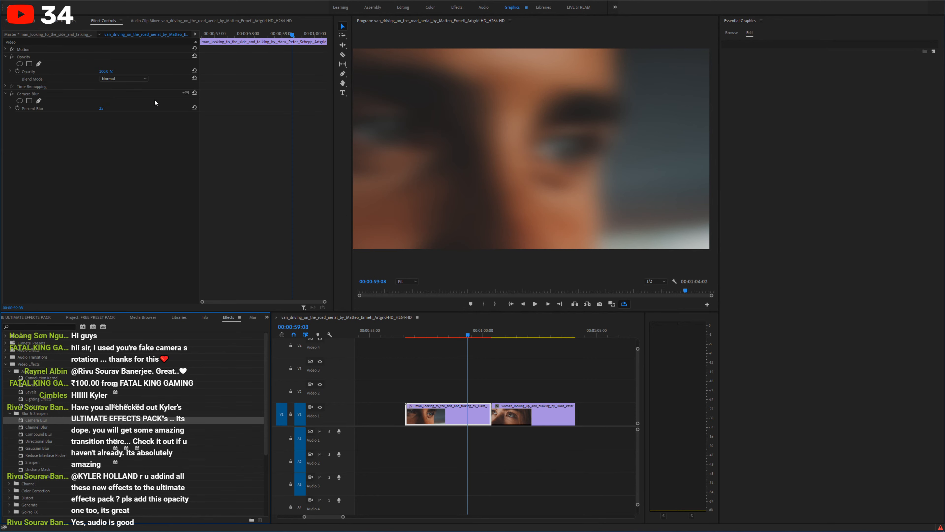
left_click_drag(111, 110, 130, 111)
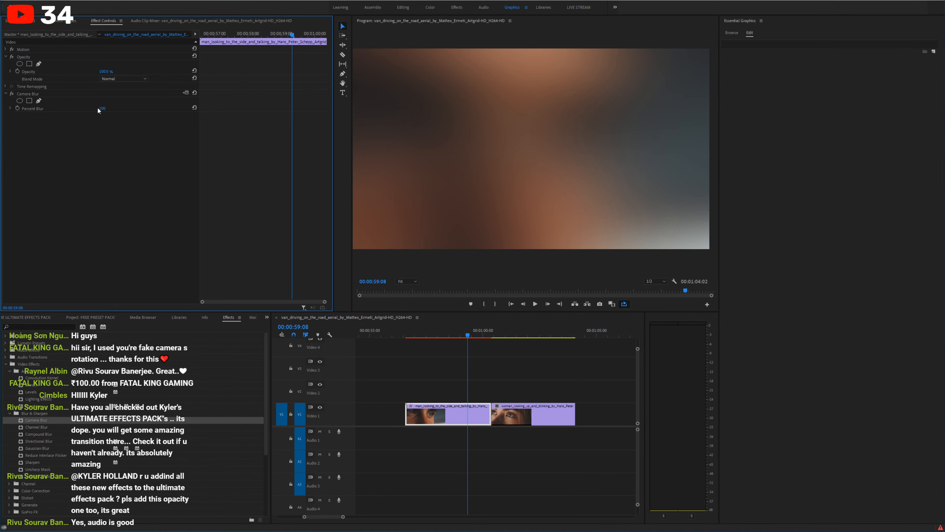
left_click(539, 161)
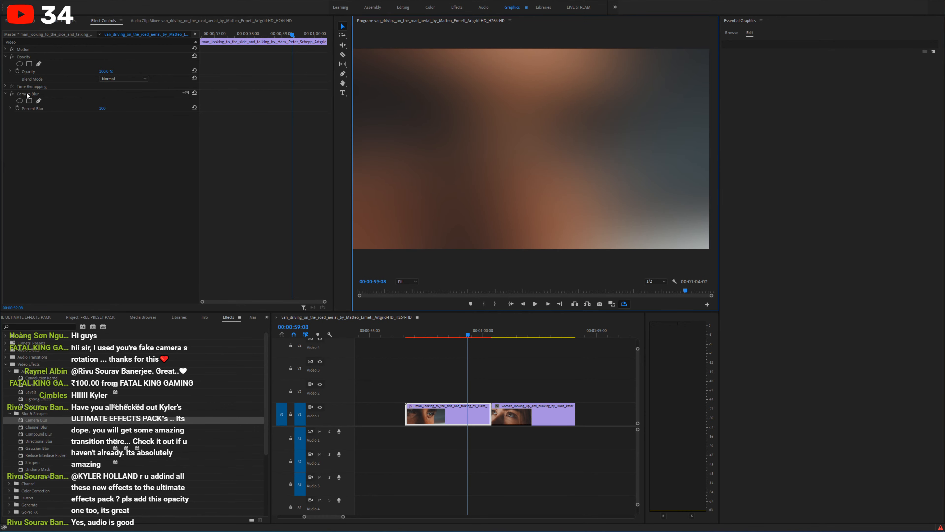
Step: Draw a closed freeform Camera Blur mask with curved points around the man's eye nearest the window
left_click(38, 101)
left_click(582, 173)
left_click_drag(550, 153, 545, 144)
left_click_drag(546, 118, 550, 107)
left_click_drag(562, 100, 598, 107)
mouse_move(604, 120)
left_mouse_down()
mouse_move(599, 159)
mouse_move(574, 160)
left_mouse_up()
left_click(582, 173)
Step: Enable Mask Path keyframing at 00:00:59:09 and track the eye mask forward to the end of the man clip
left_click(470, 331)
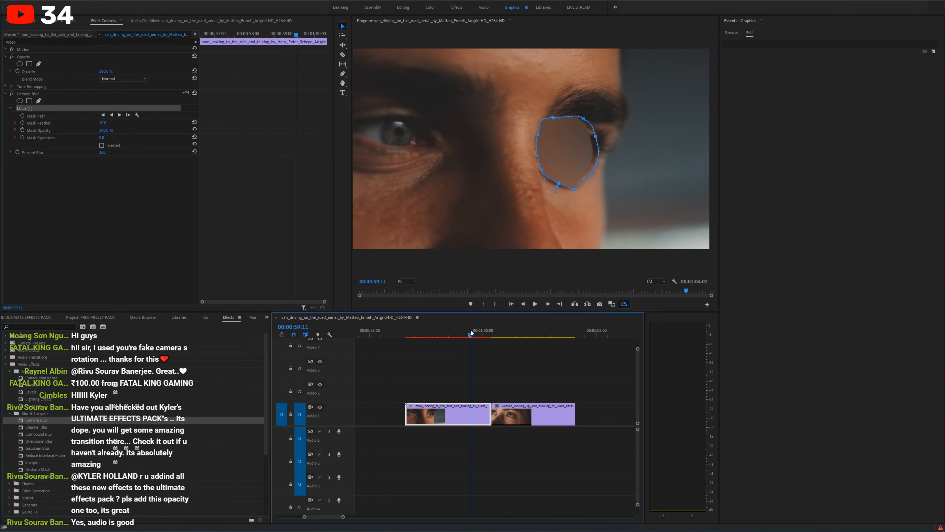
mouse_move(470, 331)
left_mouse_down()
mouse_move(496, 331)
mouse_move(470, 333)
left_mouse_up()
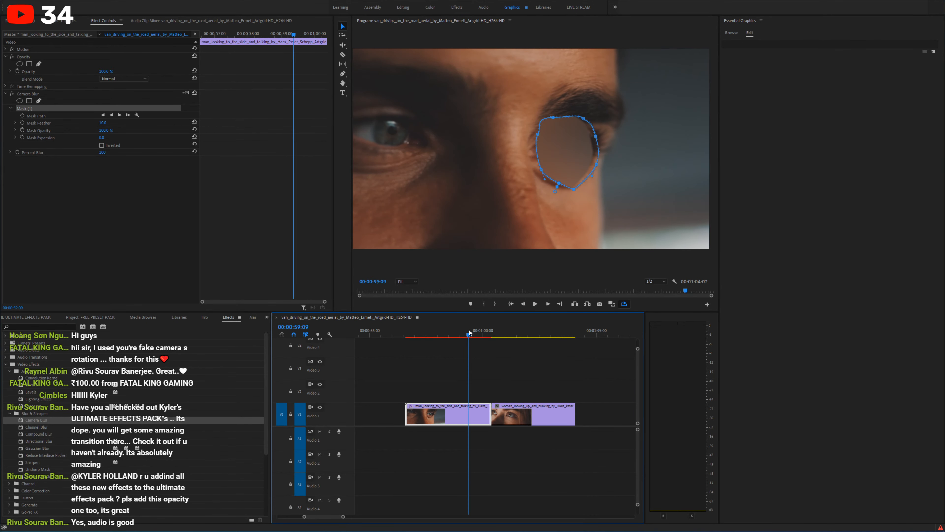
left_click(22, 116)
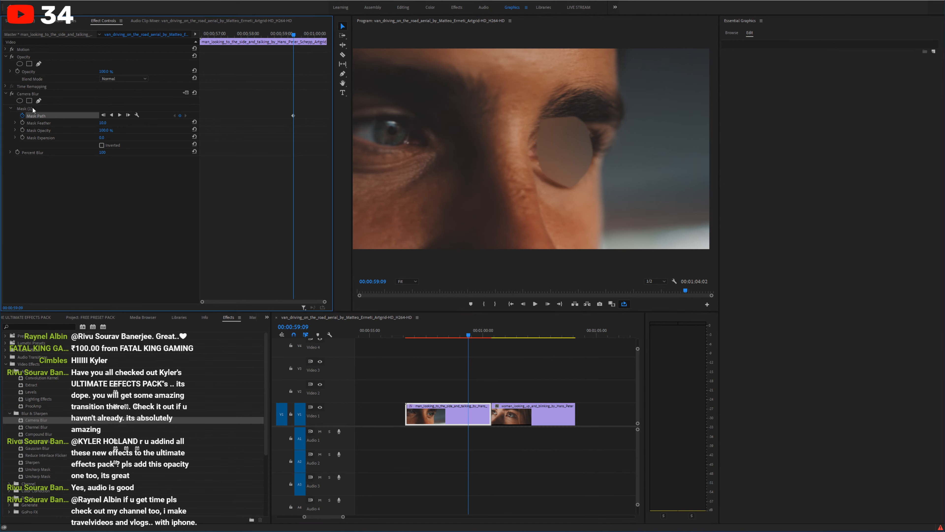
left_click(117, 109)
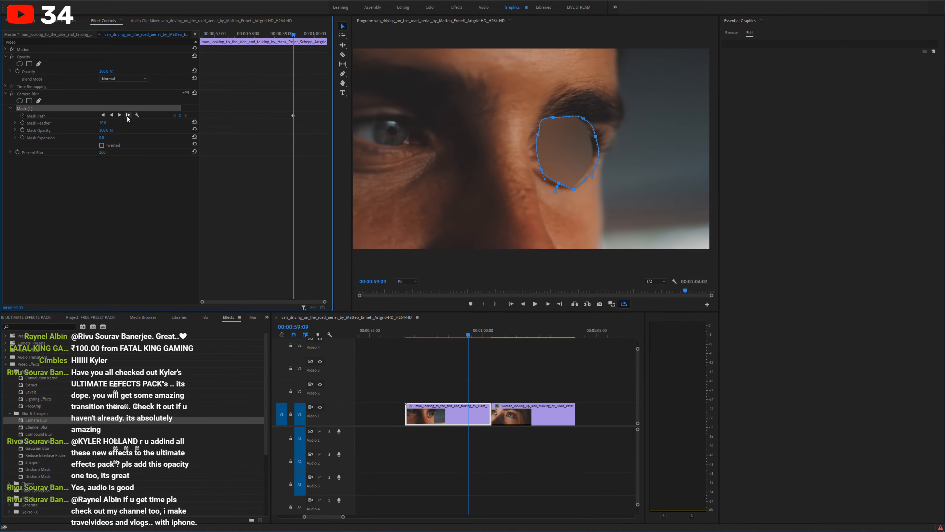
left_click(120, 116)
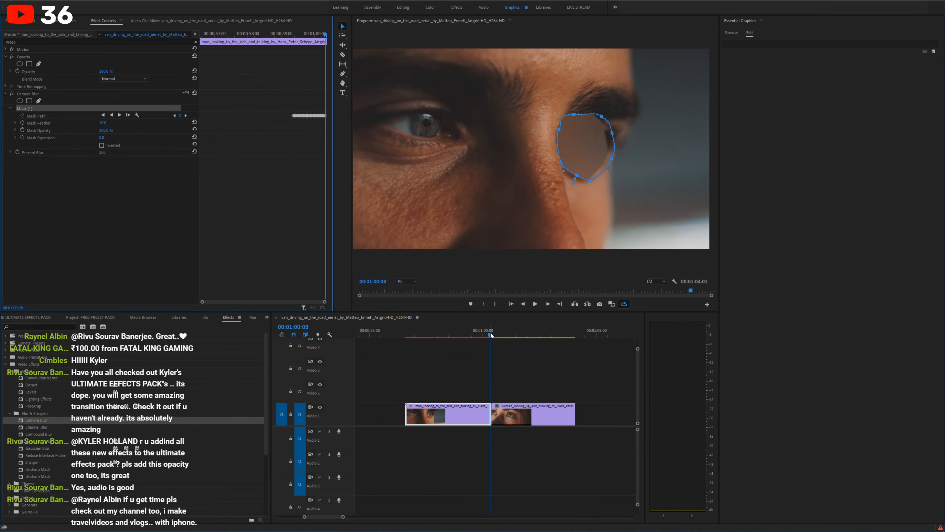
Step: Check the tracked mask at 00:00:59:15, increase its Mask Feather, and set Mask Expansion to 18
mouse_move(491, 335)
left_mouse_down()
mouse_move(463, 331)
mouse_move(487, 329)
mouse_move(473, 330)
left_mouse_up()
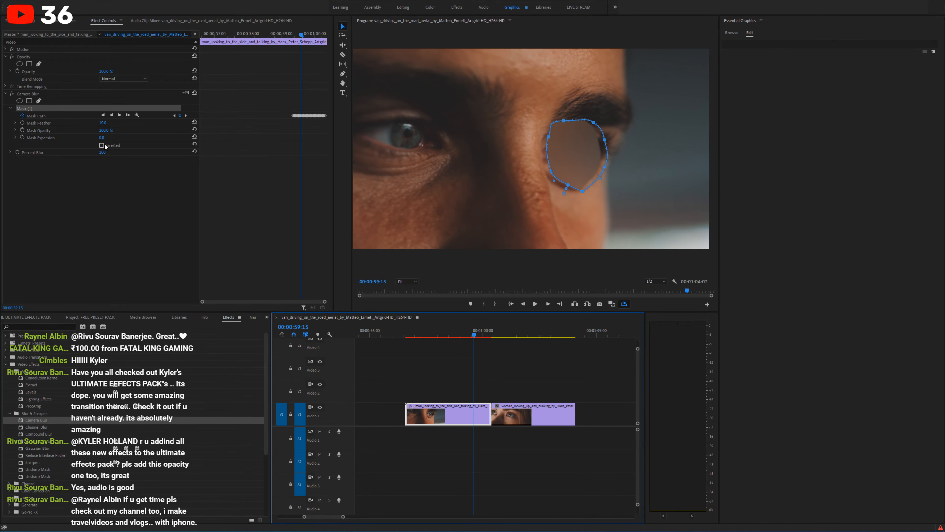
left_click_drag(105, 124, 118, 137)
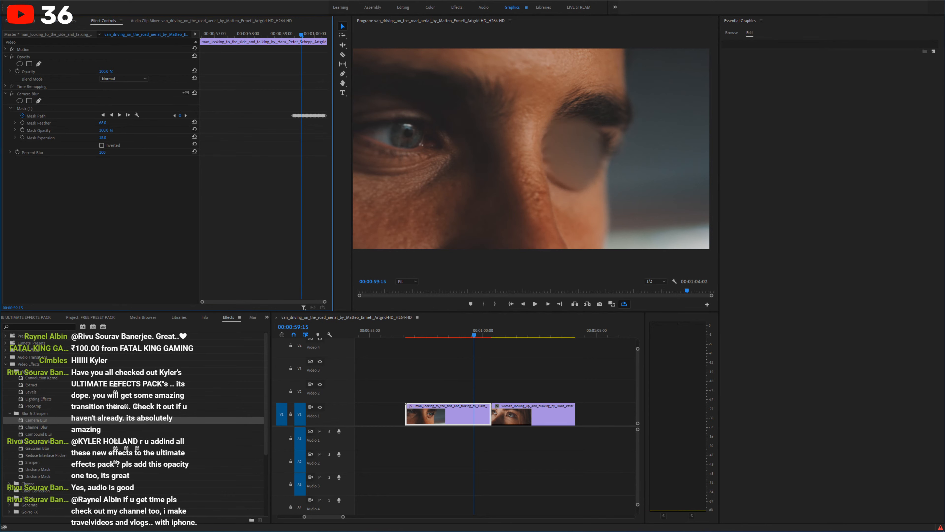
Step: Review the tracked eye mask, move the man clip to Video 2, and invert its Camera Blur mask so everything except the eye is blurred
left_click_drag(475, 333, 471, 335)
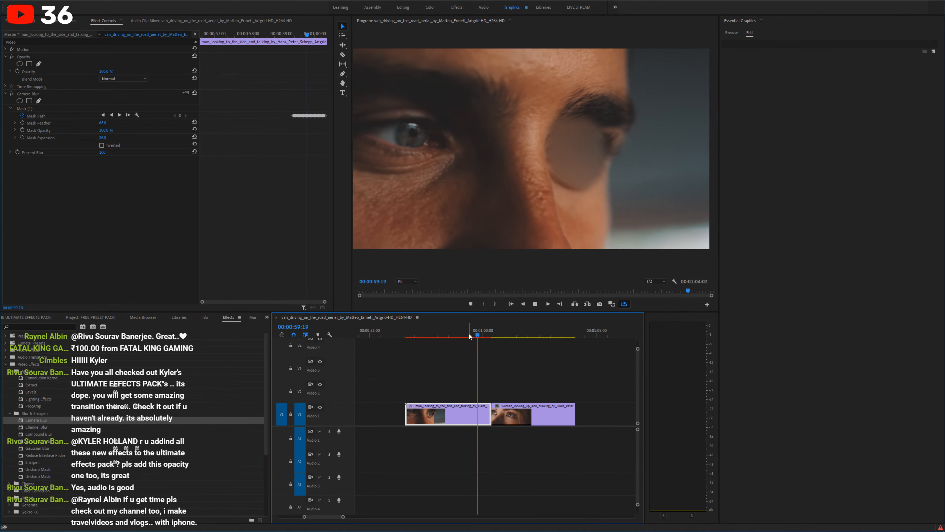
left_click(474, 335)
key("space")
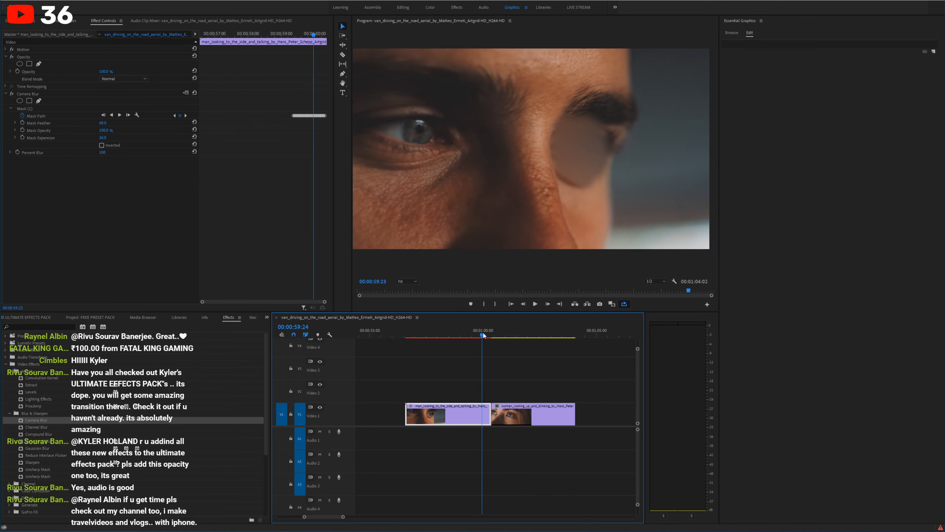
left_click_drag(475, 337, 473, 337)
left_click_drag(480, 413, 484, 395)
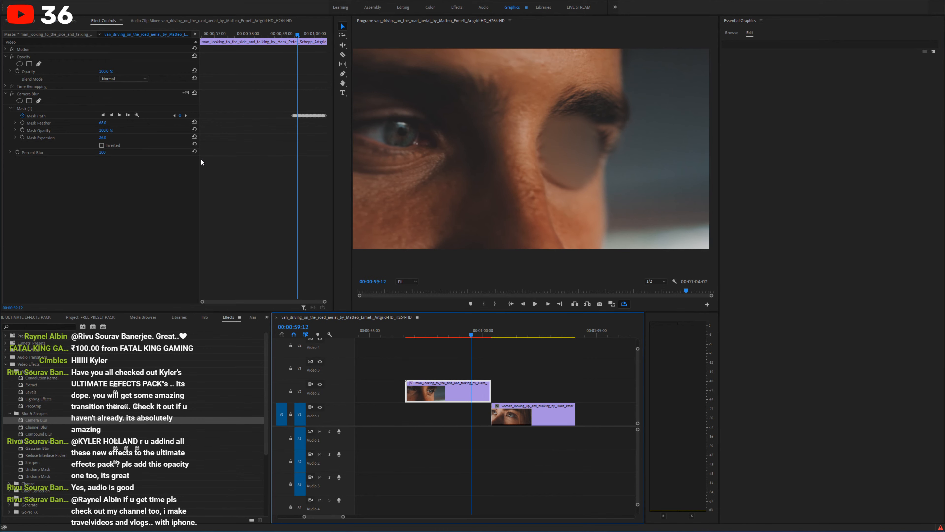
left_click(56, 109)
left_click(101, 146)
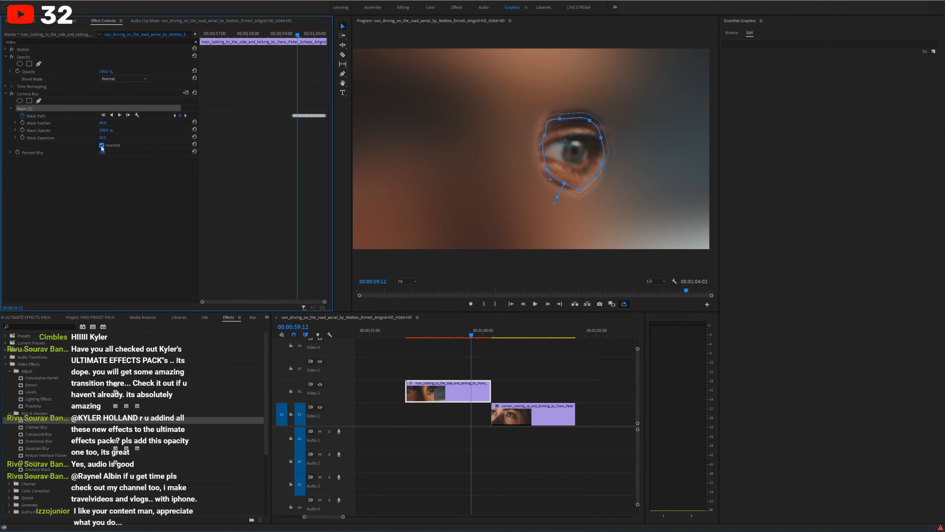
left_click(455, 332)
key("space")
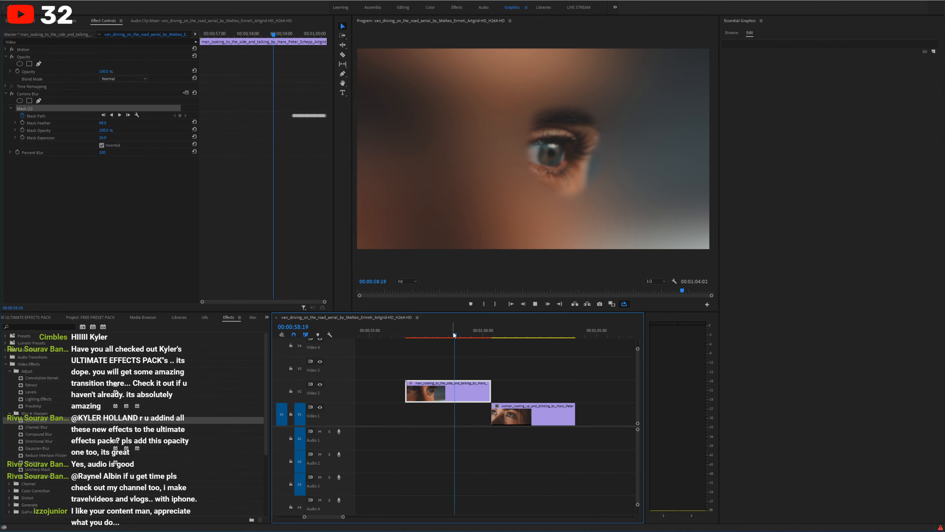
key("space")
Step: Slide the woman clip earlier beneath the man clip, set the man clip's blend mode to Multiply, and preview the overlap
left_click_drag(518, 417, 480, 415)
left_click(484, 393)
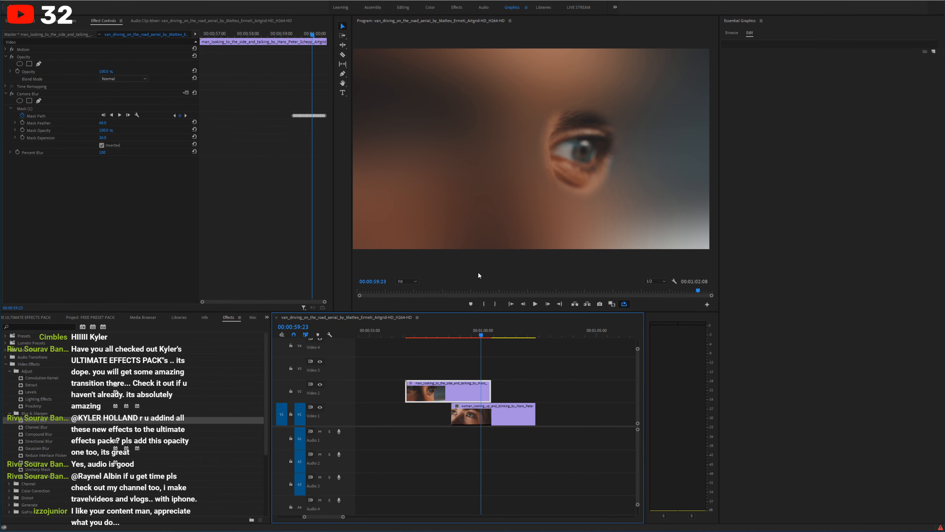
left_click(120, 80)
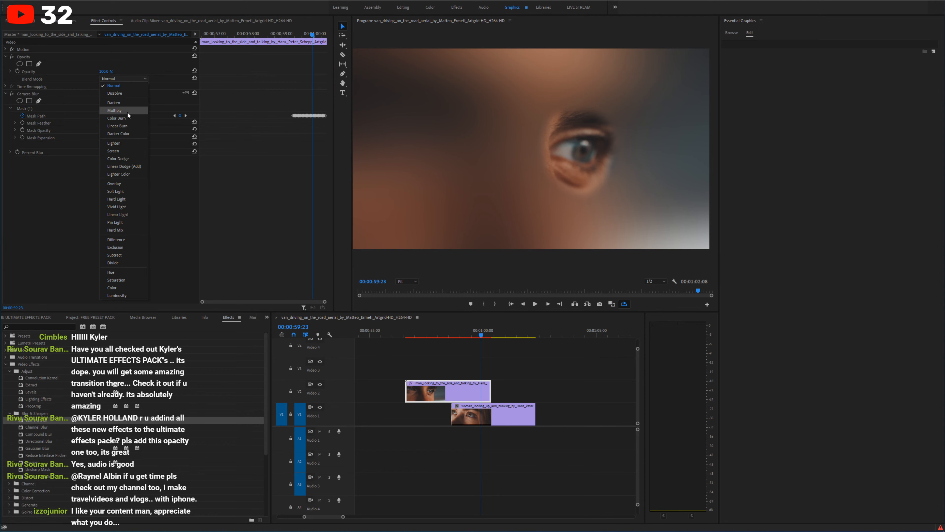
left_click(127, 113)
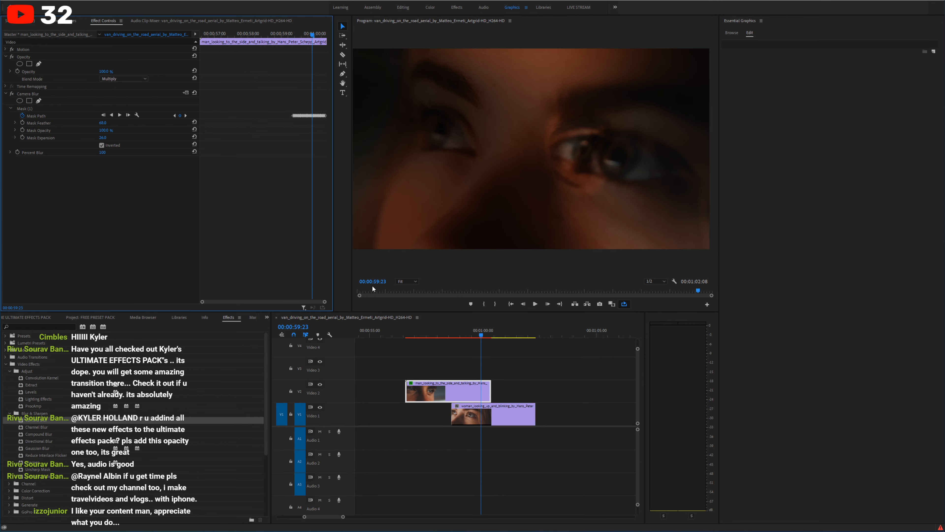
left_click_drag(489, 334, 448, 327)
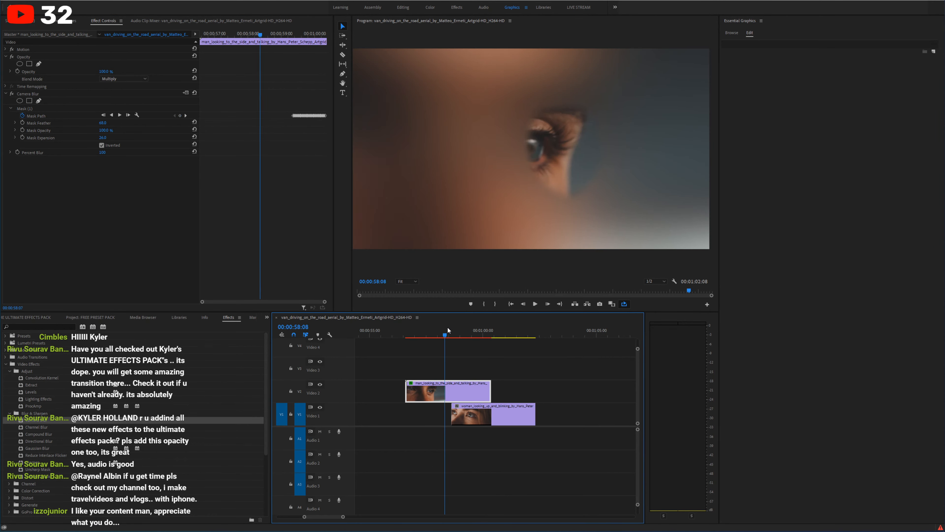
key("space")
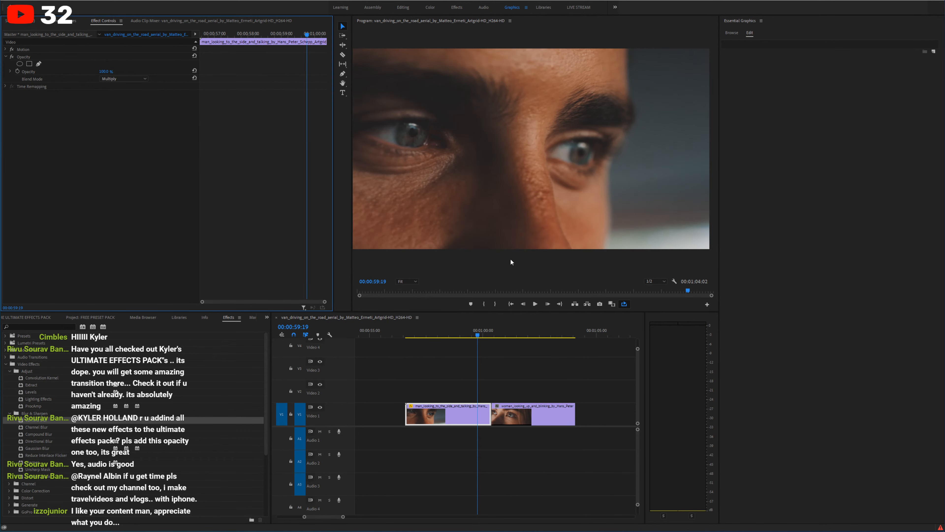
Step: Add a rectangular opacity mask over the man's eye at 00:00:59:19 and track it backward, stopping the tracking before the clip start
left_click(30, 66)
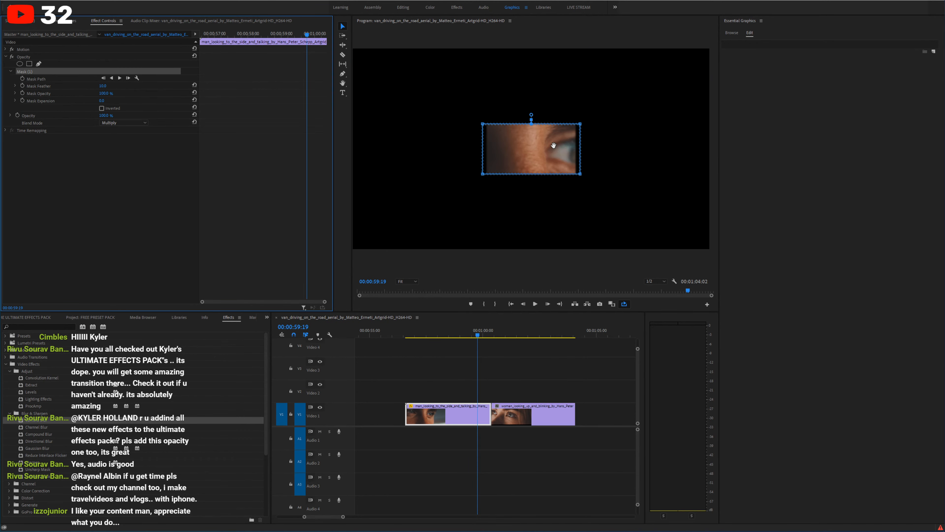
left_click_drag(554, 147, 598, 155)
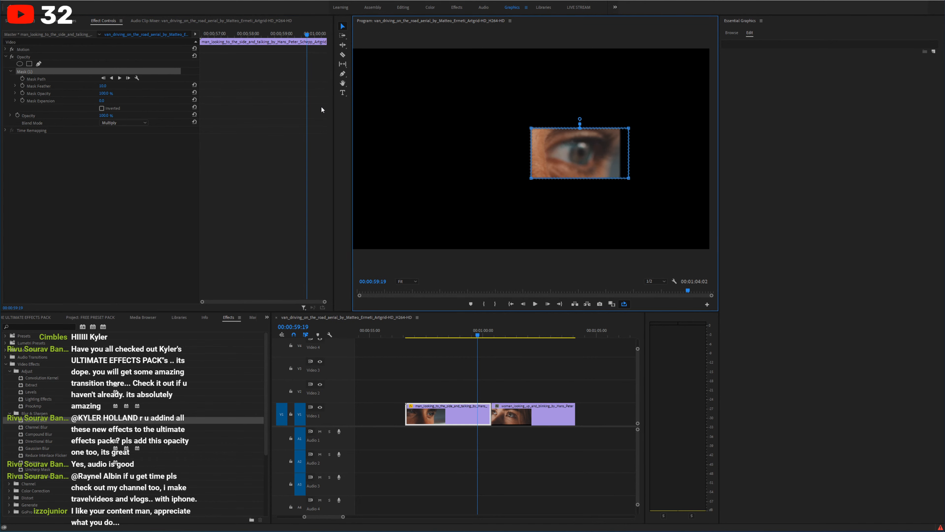
left_click(256, 64)
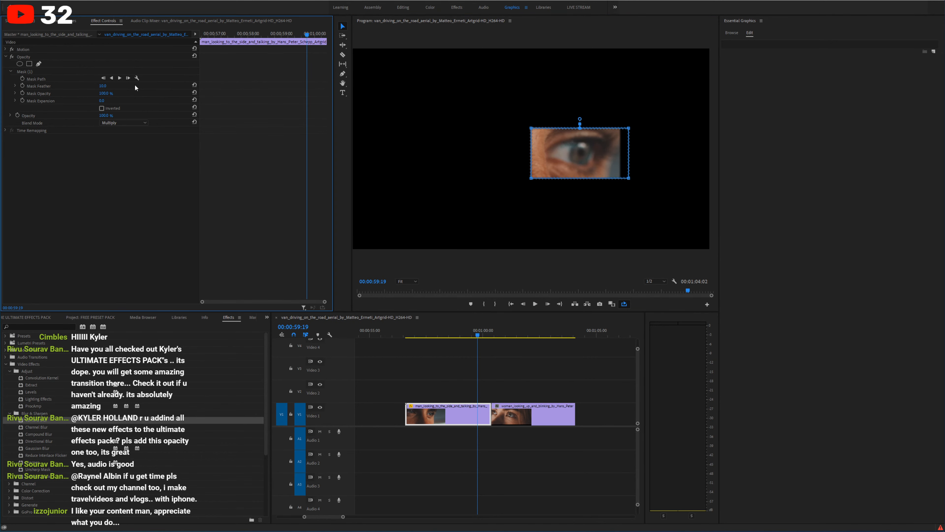
left_click(111, 79)
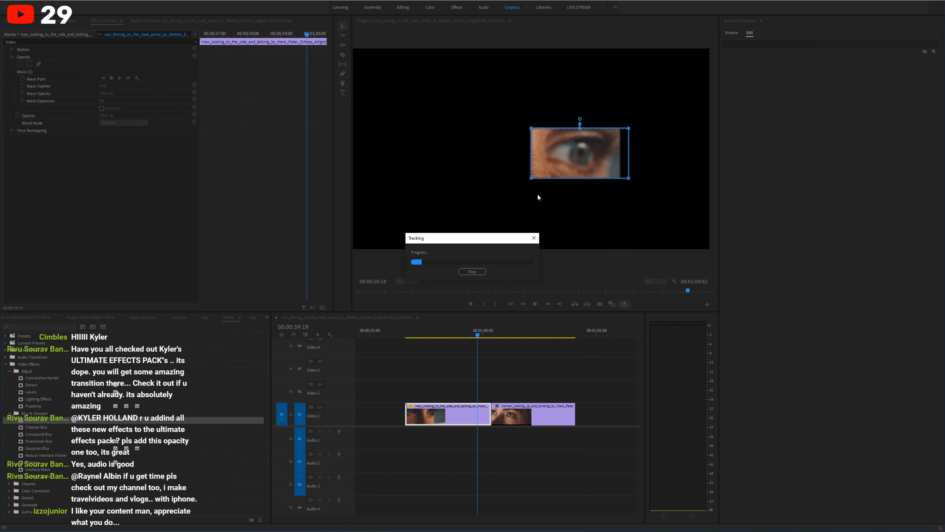
left_click(472, 271)
Step: Place the man clip on Video 2 above the woman clip, set its blend mode to Normal, and preview the masked eye
mouse_move(281, 34)
left_mouse_down()
mouse_move(317, 35)
mouse_move(281, 36)
left_mouse_up()
left_click_drag(443, 414, 527, 391)
left_click_drag(532, 330, 550, 330)
left_click(123, 122)
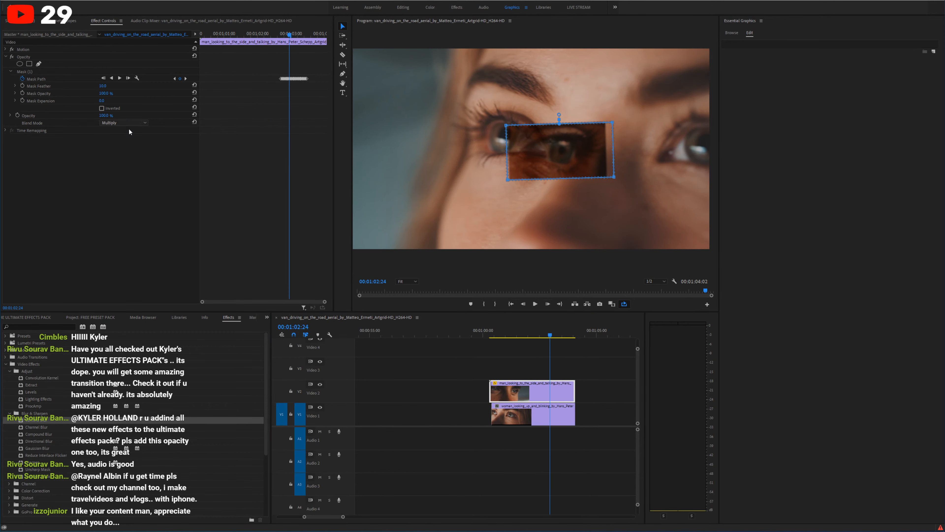
left_click(128, 130)
key("space")
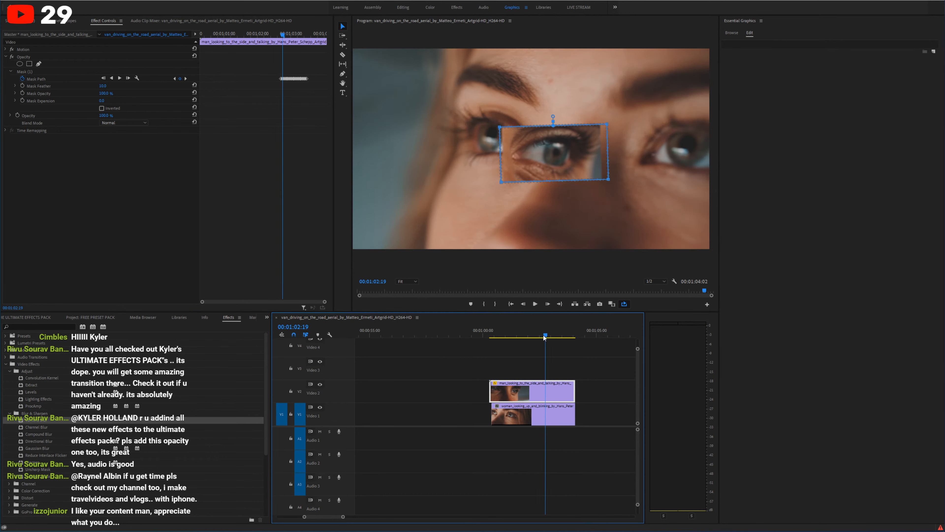
key("space")
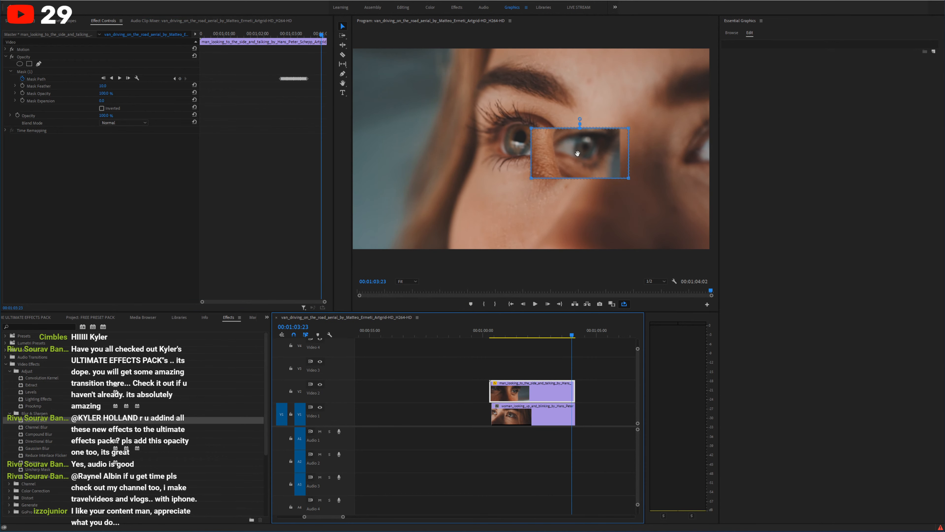
left_click_drag(569, 331, 550, 331)
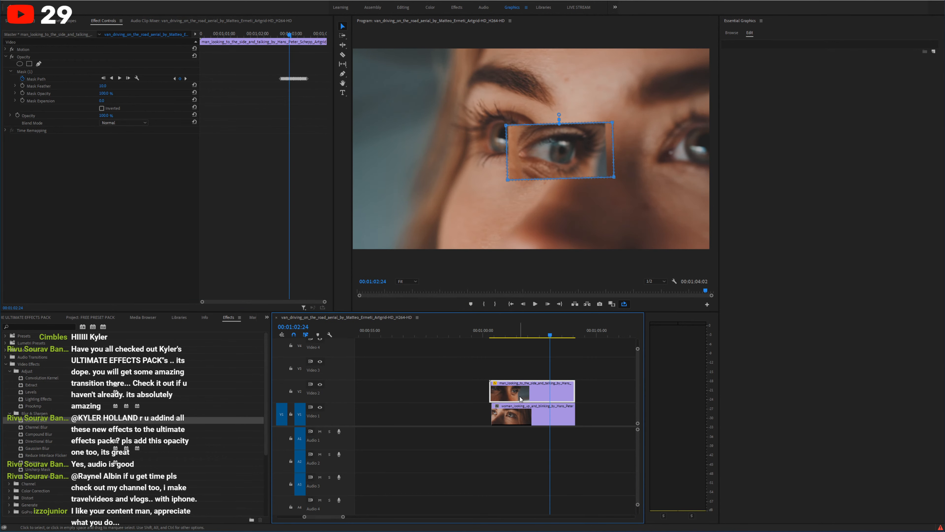
Step: Return the man clip to Video 1 before the woman clip and delete its opacity mask
left_click_drag(521, 398, 436, 422)
left_click(42, 71)
key("Delete")
Step: Apply Channel Blur to the man clip, strongly raise its red, green and blue blurriness, set alpha to 1, and enable Repeat Edge Pixels
left_click_drag(530, 337, 472, 337)
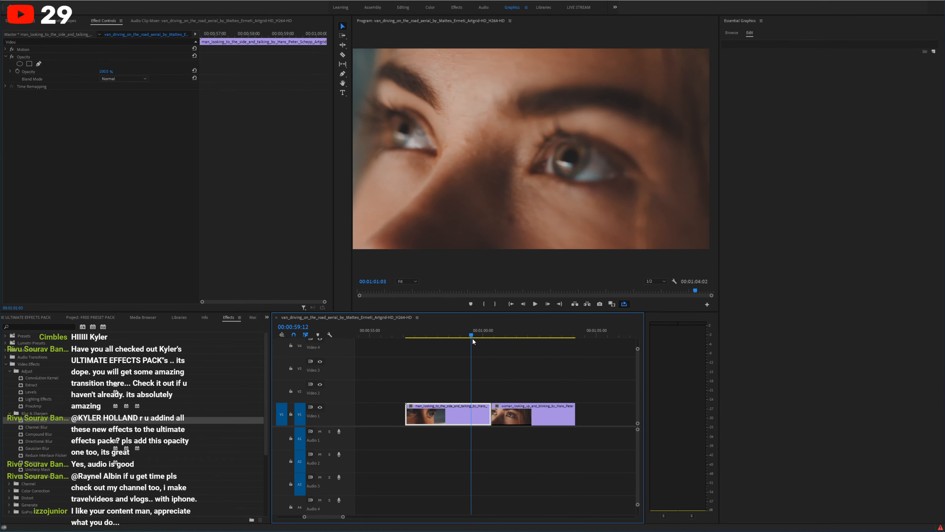
left_click_drag(45, 427, 442, 414)
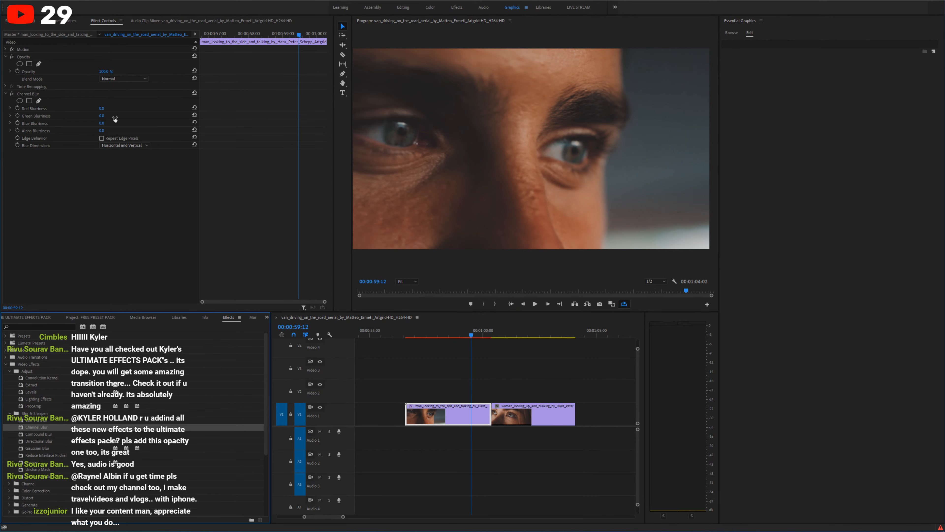
left_click_drag(101, 108, 800, 109)
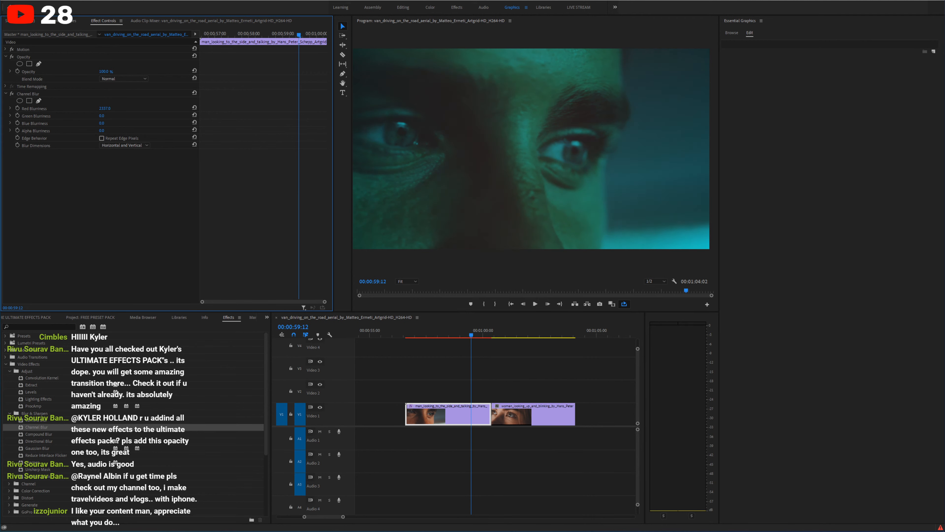
left_click_drag(726, 108, 944, 108)
left_click_drag(105, 109, 112, 130)
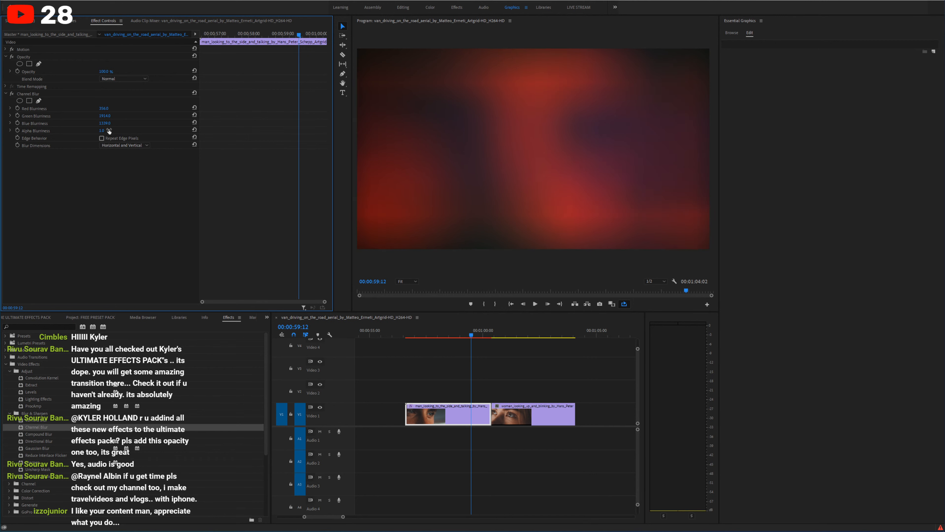
left_click(101, 139)
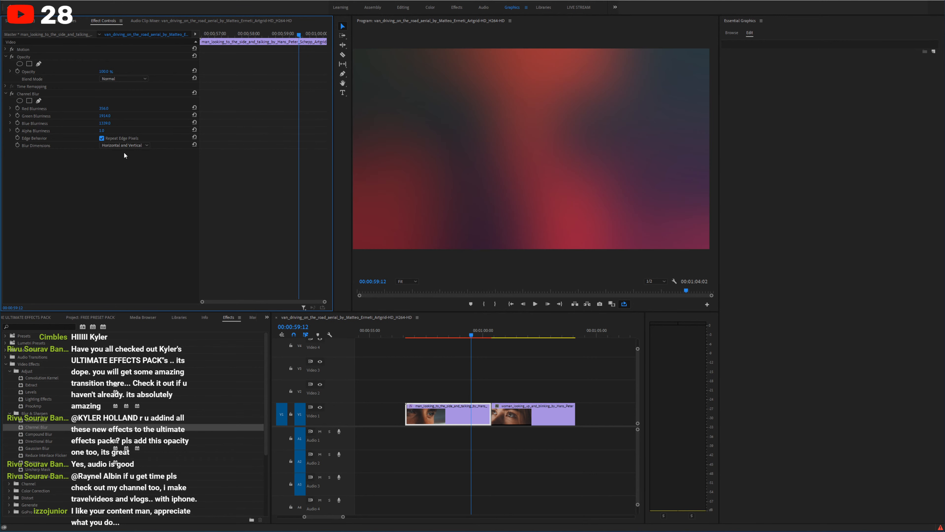
Step: Preview the channel-blurred man clip and raise its Red Blurriness above 1100 for a smoother colour wash
left_click_drag(470, 329, 405, 332)
key("space")
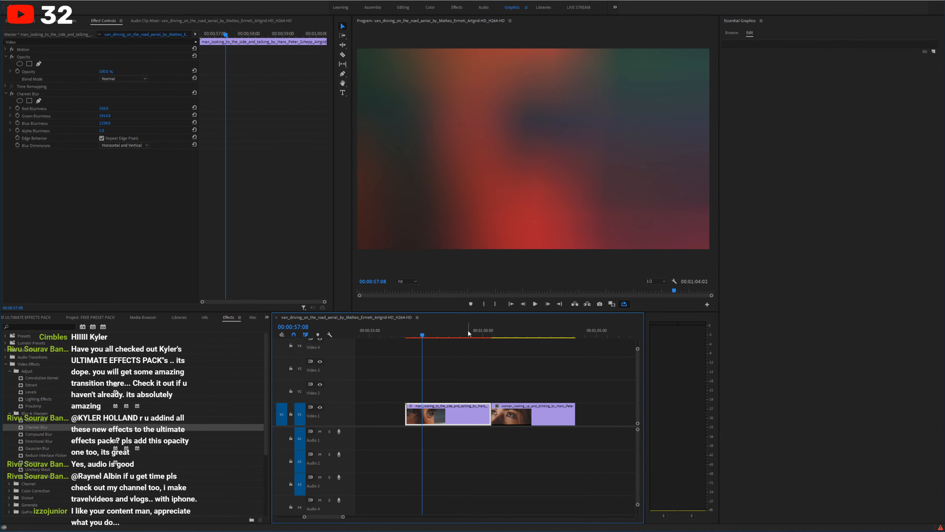
mouse_move(103, 109)
left_mouse_down()
mouse_move(56, 108)
mouse_move(167, 109)
mouse_move(107, 109)
left_mouse_up()
key("space")
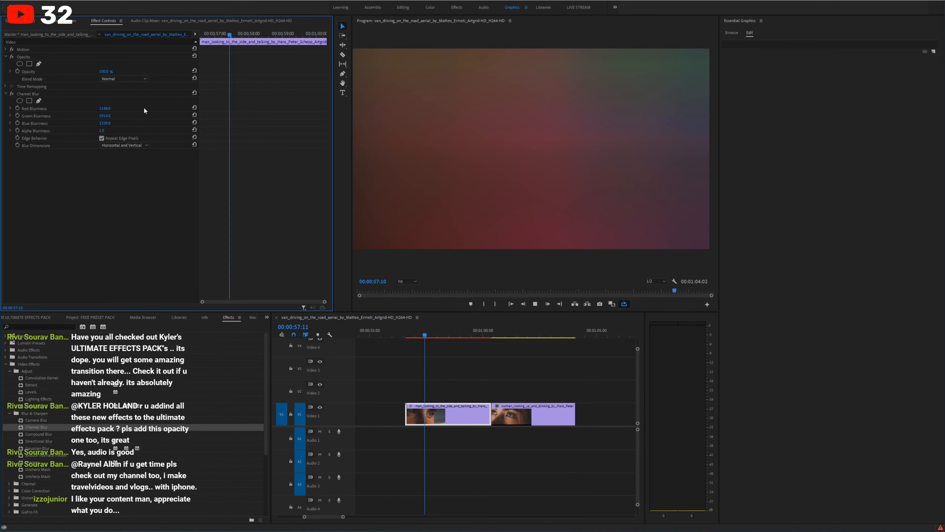
key("space")
left_click_drag(442, 331, 413, 331)
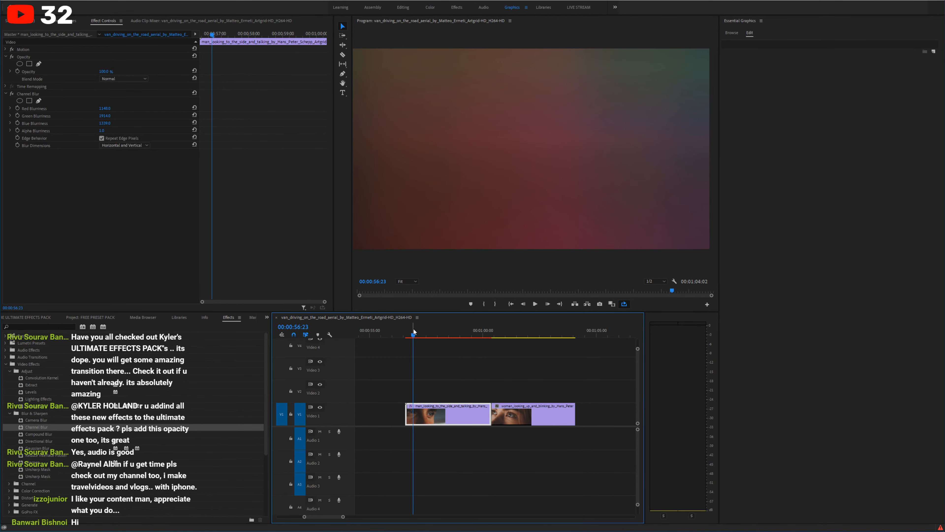
key("space")
Step: Place the blurred man clip on Video 2 above the woman clip, set its blend mode to Screen, and preview it enlarged
left_click_drag(451, 413, 532, 393)
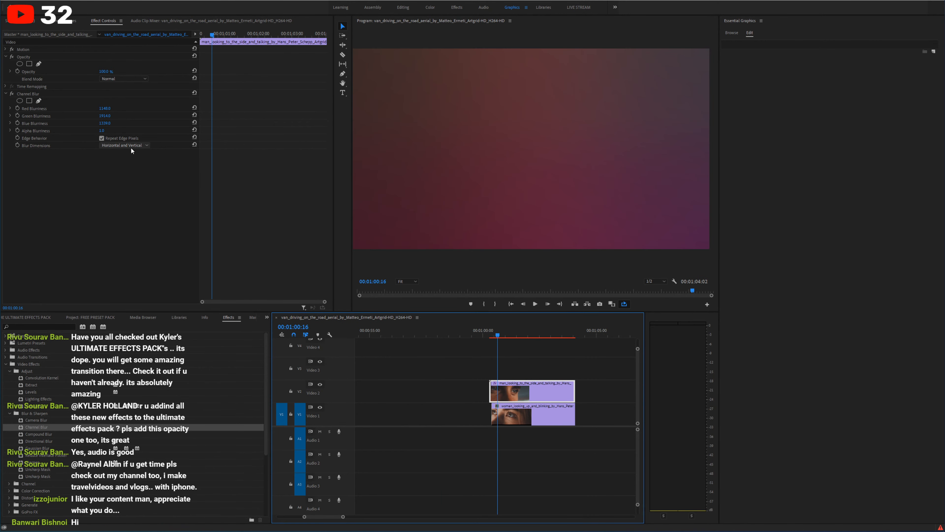
left_click(124, 79)
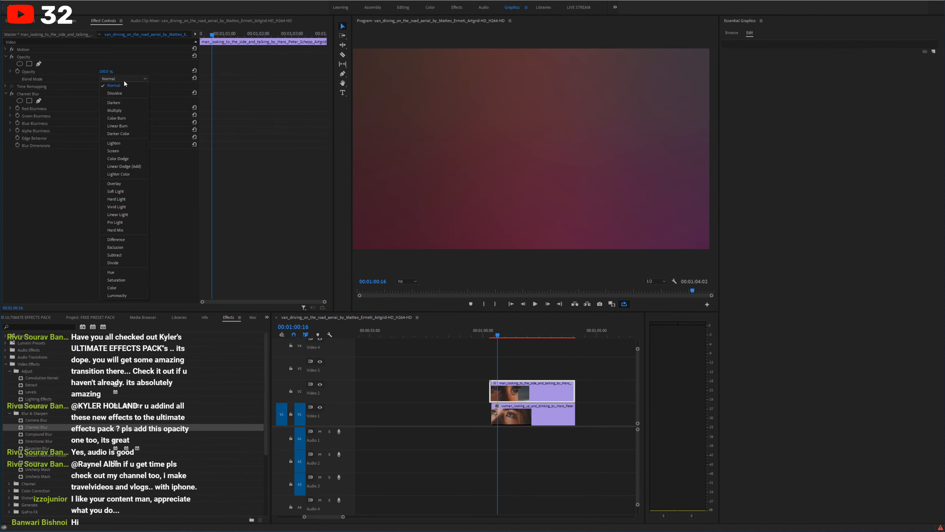
left_click(127, 150)
key("space")
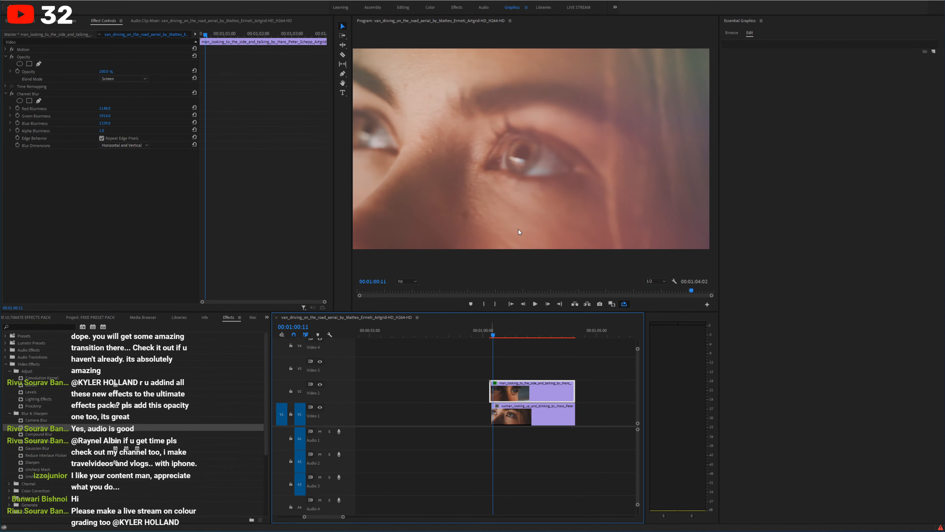
key("grave")
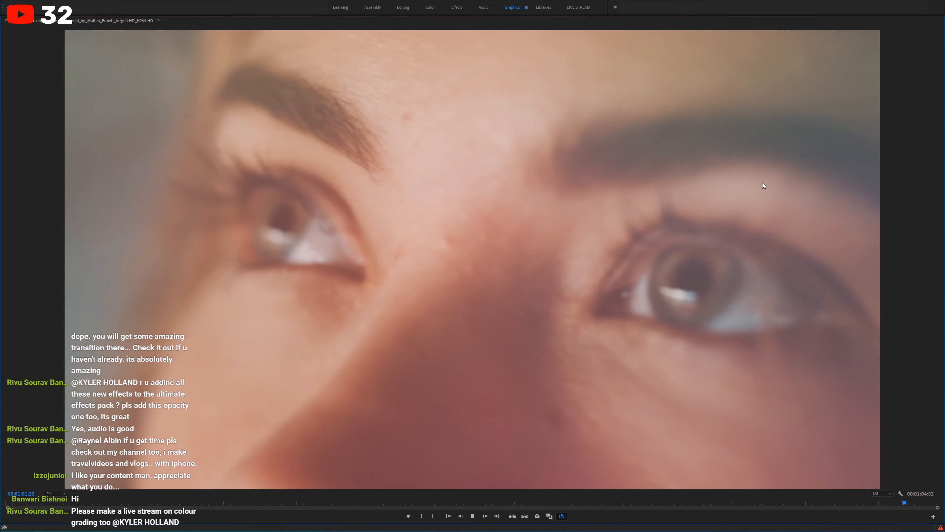
key("grave")
key("space")
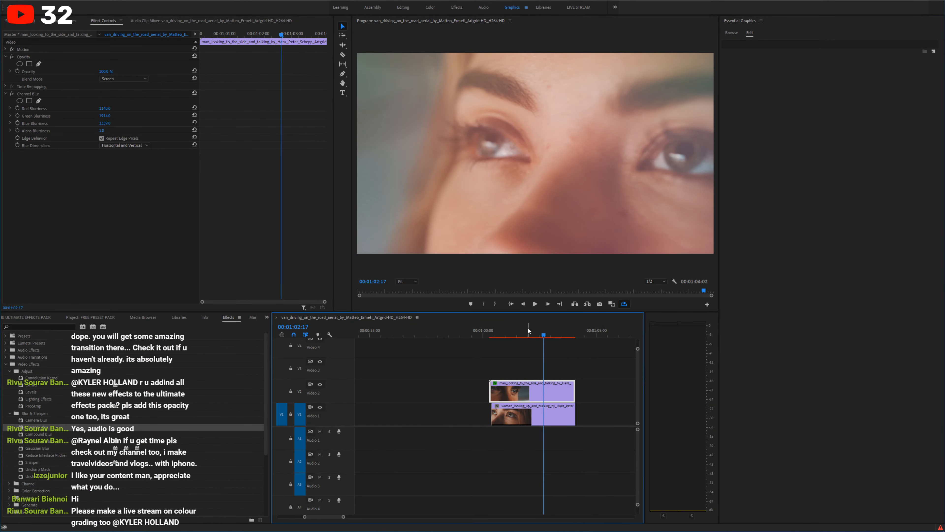
Step: Try the Overlay blend mode on the blurred man clip at 00:01:00:16 and restore Screen
left_click_drag(528, 331, 498, 331)
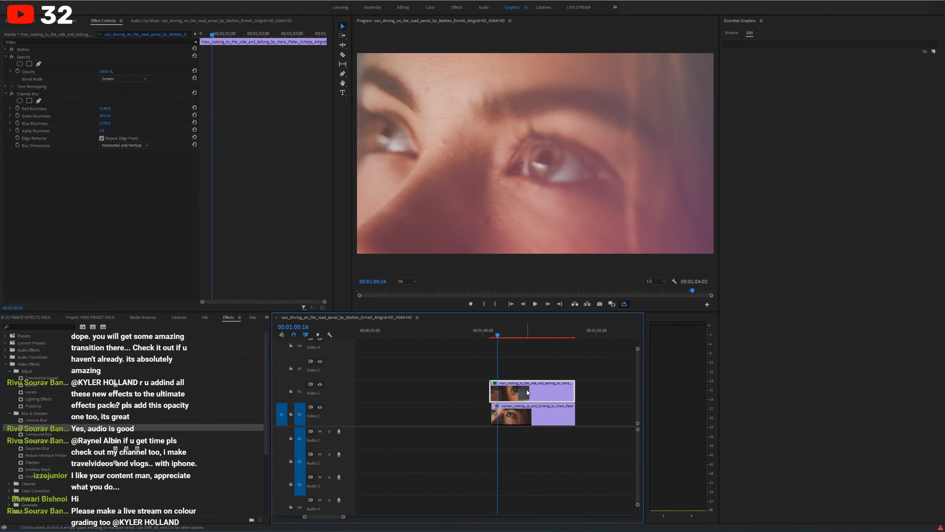
left_click(122, 78)
left_click(125, 186)
left_click(128, 78)
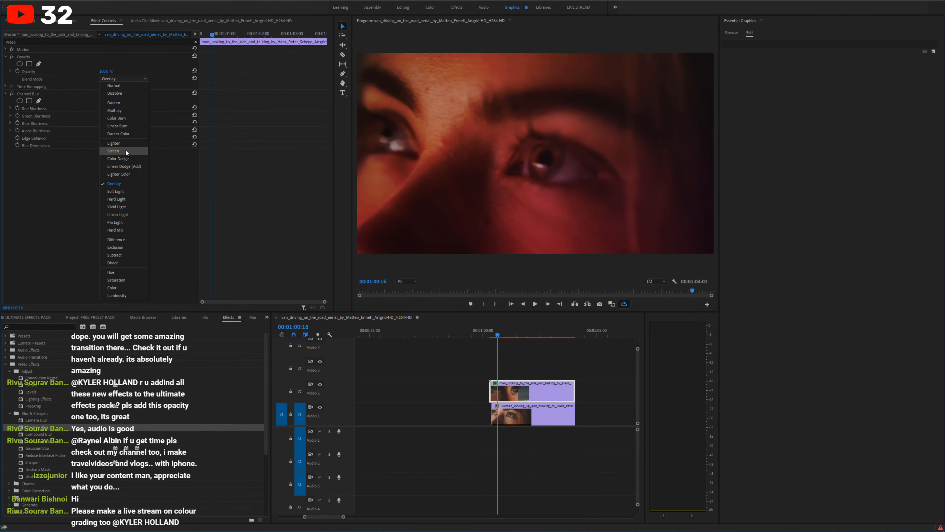
left_click(125, 150)
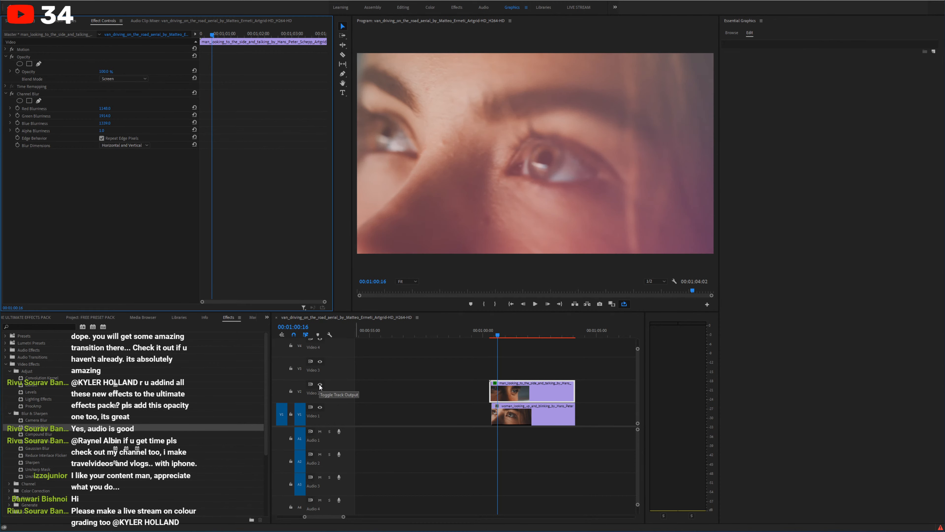
Step: Trim the man clip's start to match the woman clip and mark the sequence In and Out range around both clips
left_click_drag(501, 332, 494, 333)
left_click_drag(491, 395, 492, 396)
left_click(489, 330)
left_click_drag(560, 332, 494, 333)
key("o")
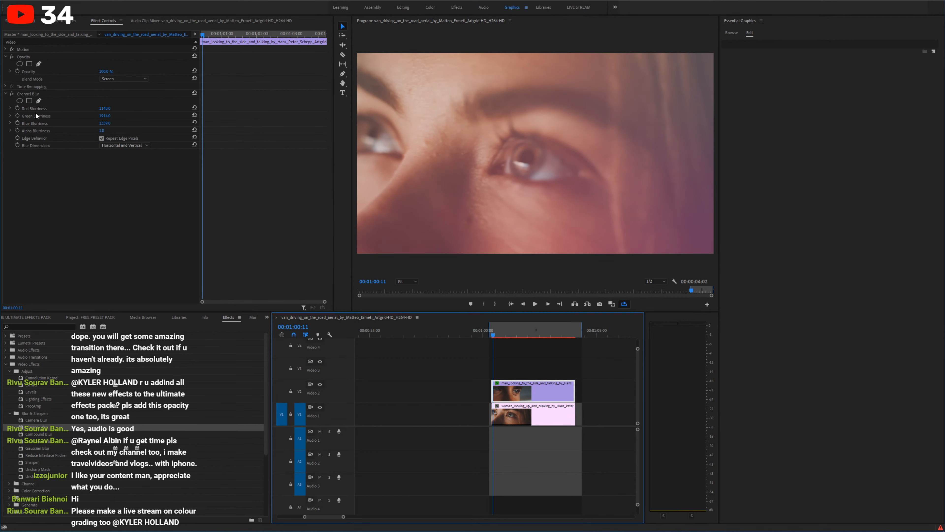
Step: Turn off Video 2's output and preview the woman clip enlarged without the colour overlay
left_click(320, 385)
key("grave")
key("grave")
key("grave")
key("space")
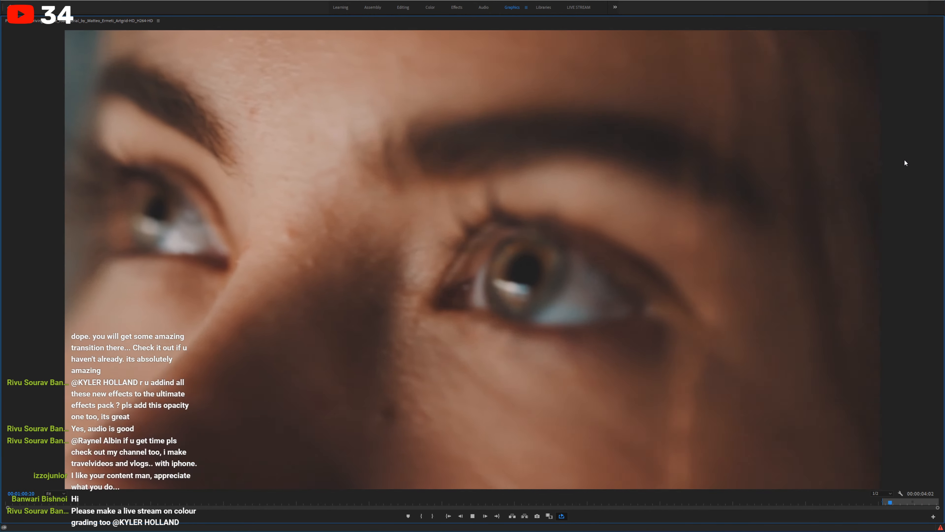
key("grave")
key("space")
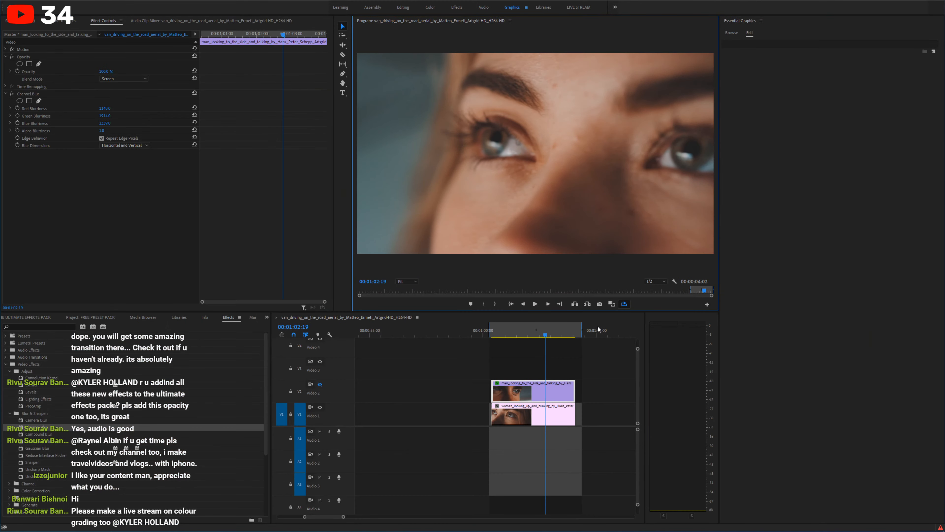
left_click_drag(544, 333, 534, 331)
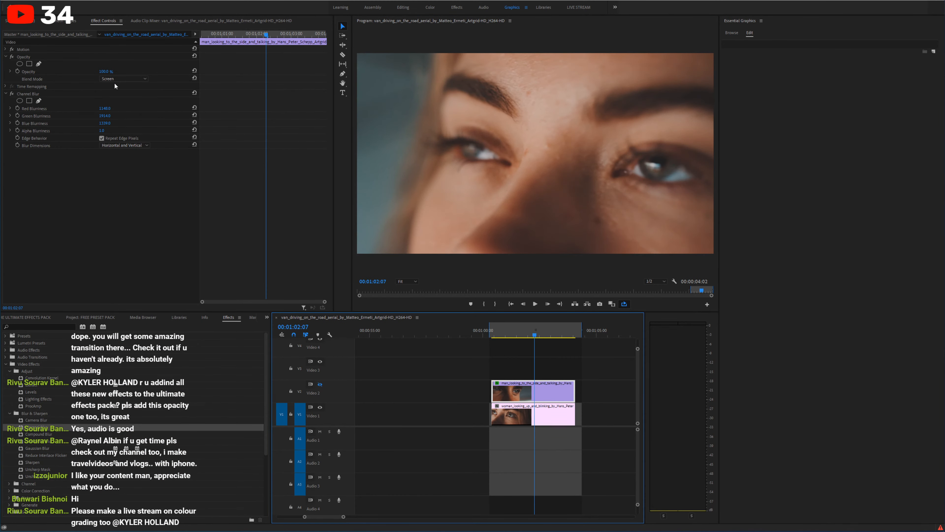
Step: Turn Video 2's output back on and preview the woman clip enlarged with the screened colour overlay
left_click(321, 385)
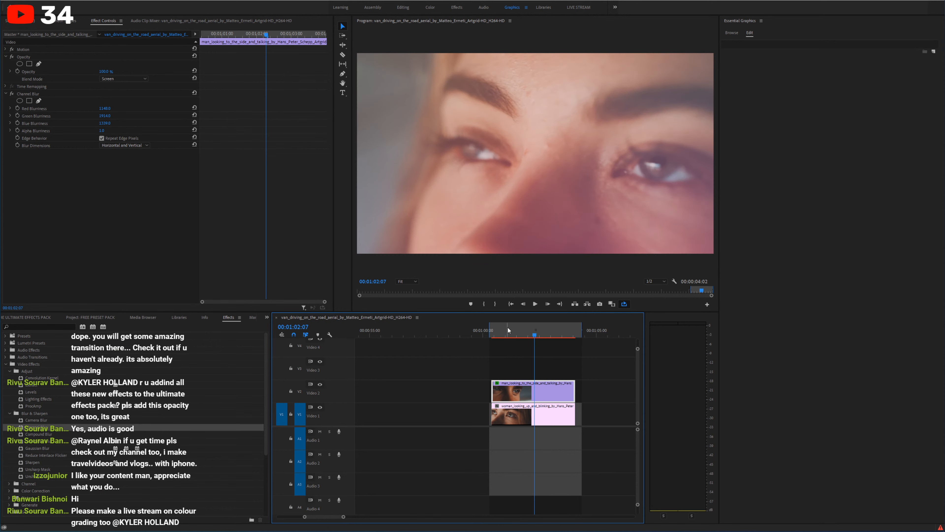
key("Up")
key("space")
key("grave")
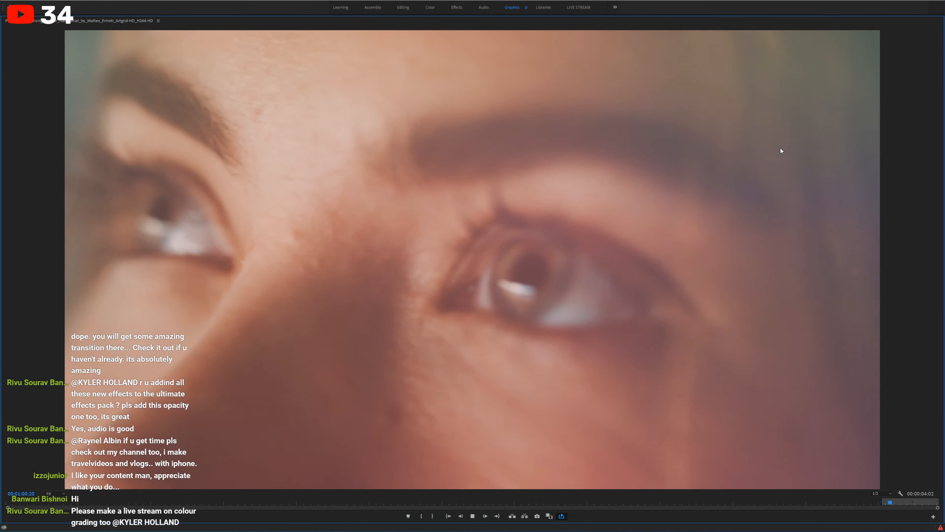
key("grave")
key("space")
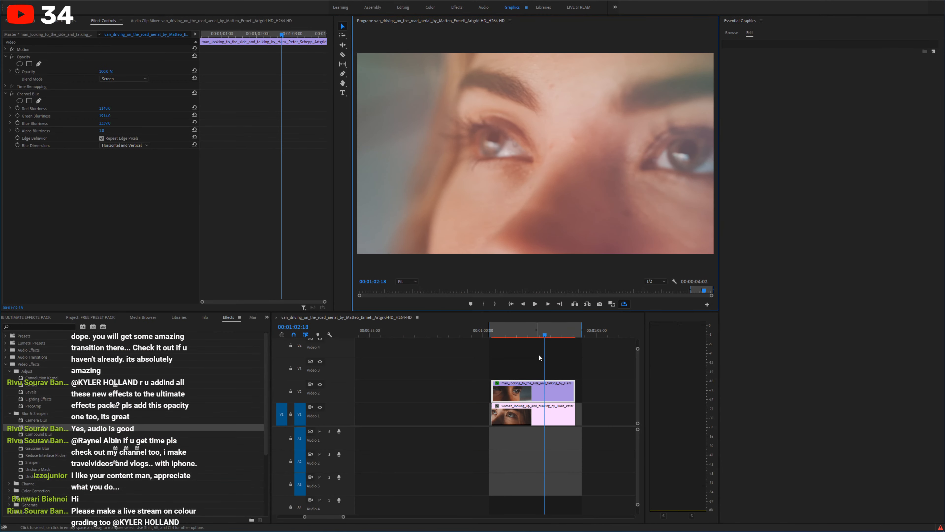
Step: Select the man clip on Video 2 and lower its Channel Blur Green Blurriness to about 1200 and reduce its Blue Blurriness
left_click_drag(546, 330, 533, 330)
left_click(538, 373)
left_click(537, 388)
left_click_drag(106, 116, 157, 108)
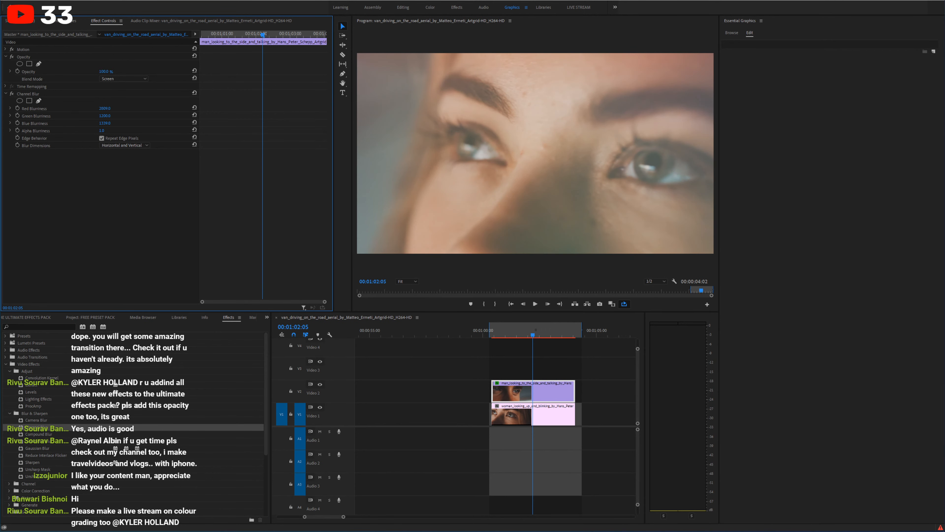
left_click_drag(104, 123, 93, 122)
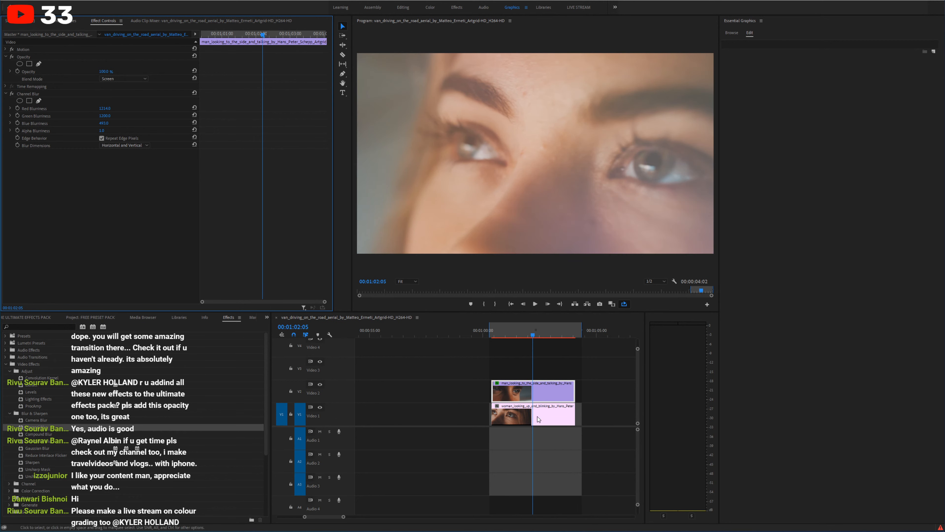
Step: Hide Video 1 to isolate the overlay, lower its Red Blurriness, and preview the restored composite enlarged
left_click(321, 407)
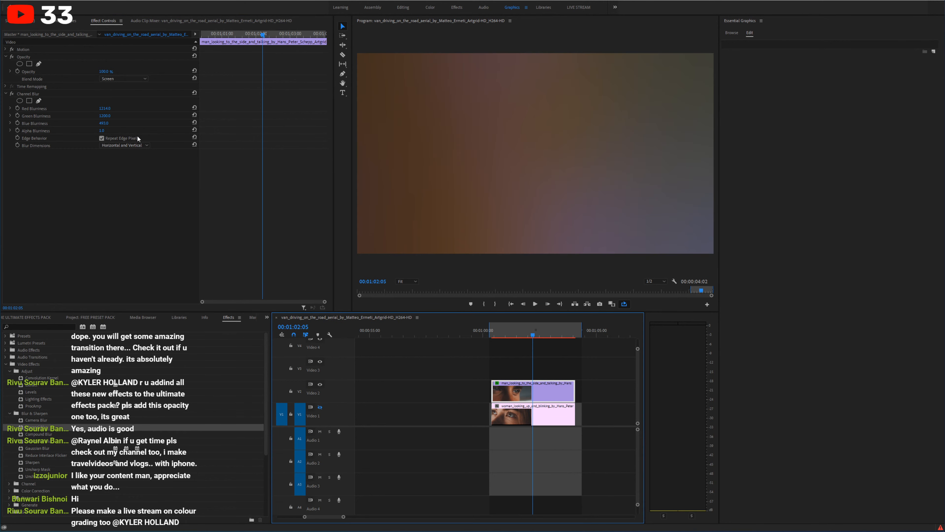
mouse_move(107, 110)
left_mouse_down()
mouse_move(56, 110)
mouse_move(89, 110)
left_mouse_up()
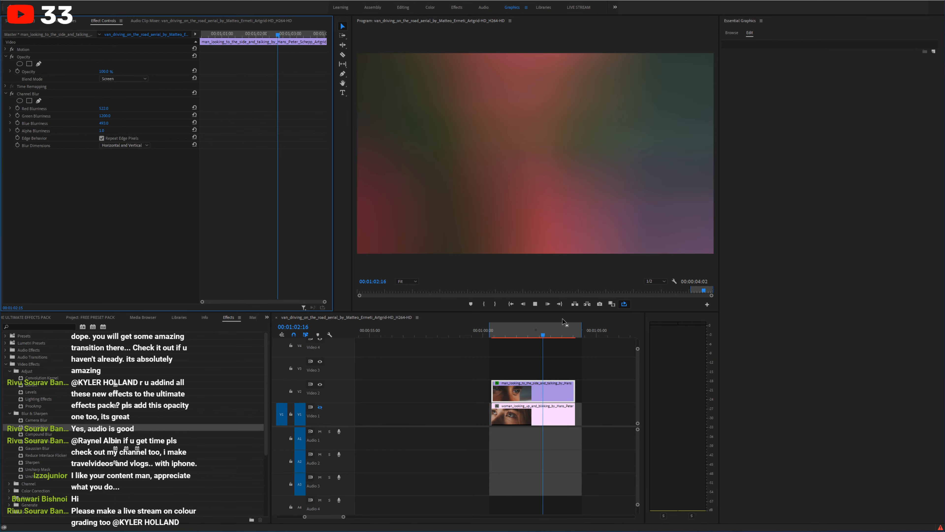
left_click_drag(521, 335, 494, 335)
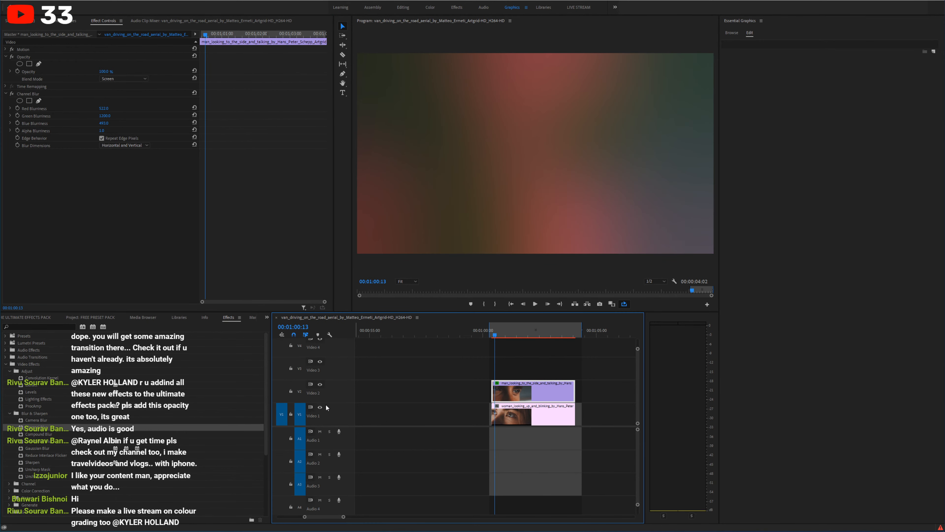
key("space")
key("grave")
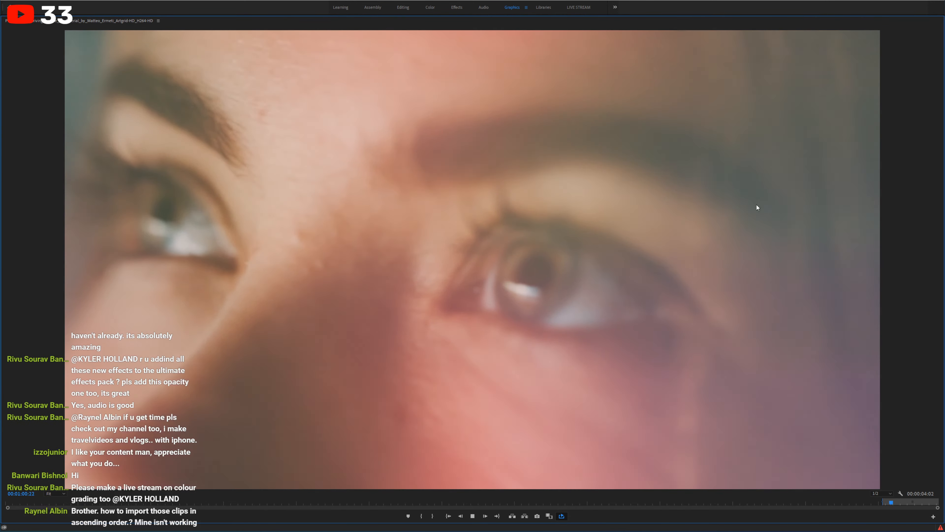
key("grave")
Step: Refit the sequence In and Out range tightly to the two stacked eye clips and save the project
left_click(489, 334)
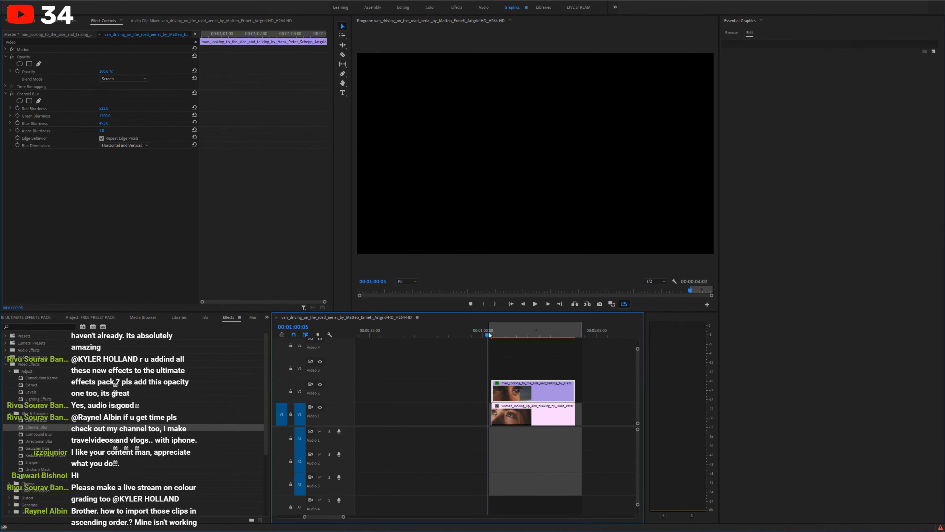
mouse_move(491, 332)
left_mouse_down()
mouse_move(578, 331)
mouse_move(503, 334)
left_mouse_up()
key("Return")
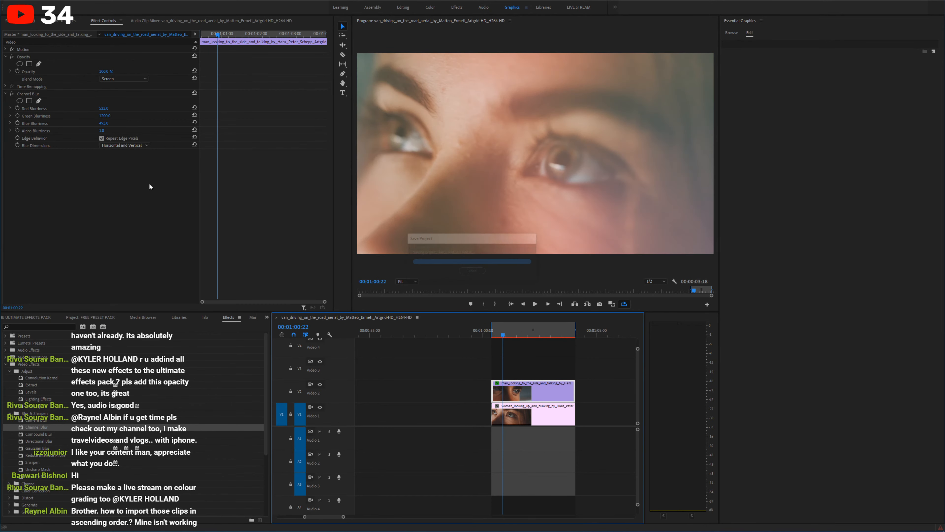
Step: Save the man clip's Channel Blur settings as an effect preset named FAKE OVERLAYS
right_click(40, 94)
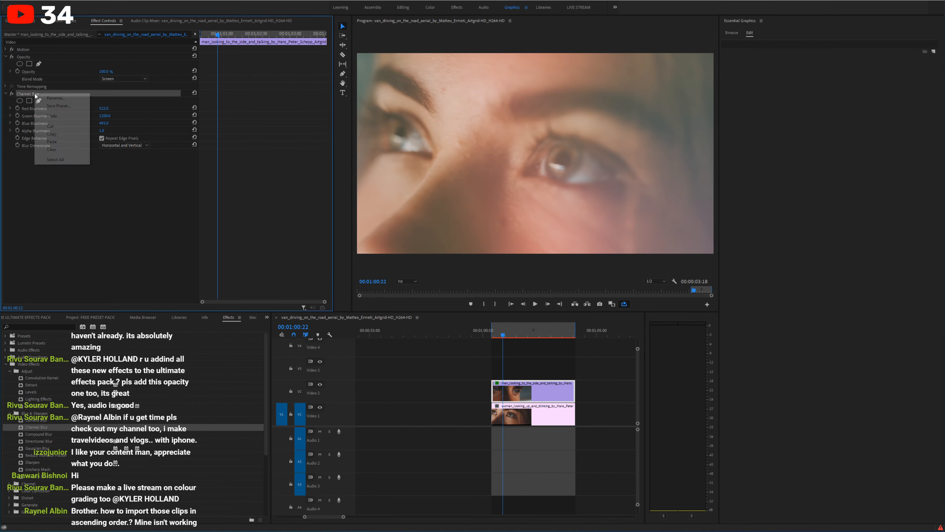
left_click(55, 106)
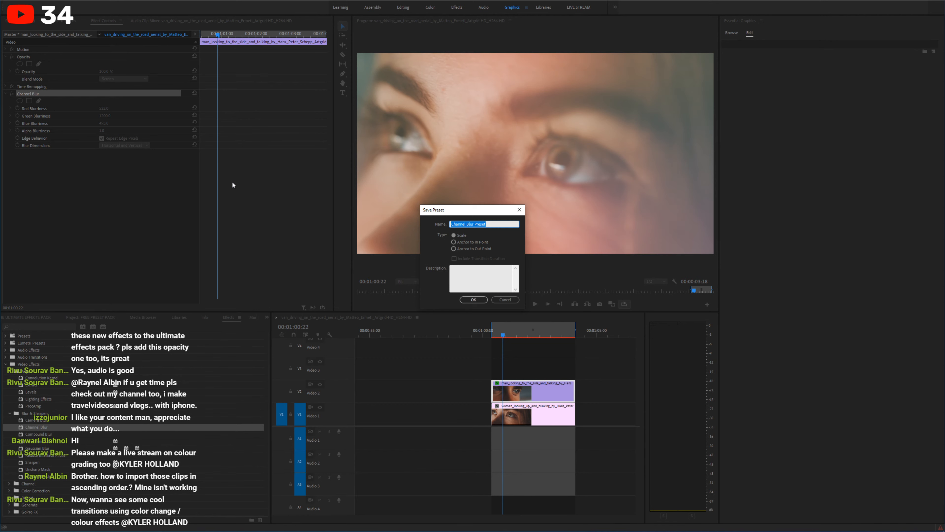
type("FAKE OVERLAYS")
key("Return")
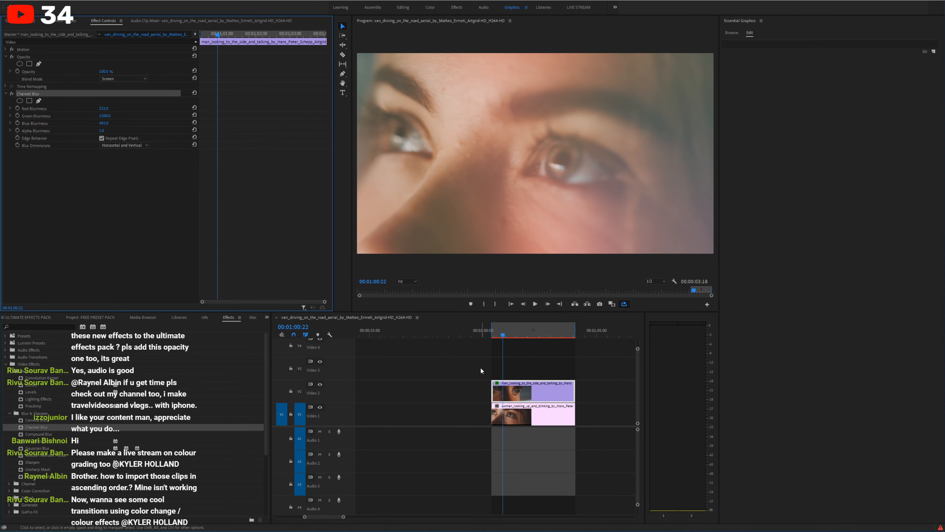
Step: Place the man-hugging-a-woman clip on Video 1 and the man-and-woman-talking clip above it on Video 2, after the eye clips
left_click(480, 367)
key("minus")
key("minus")
key("minus")
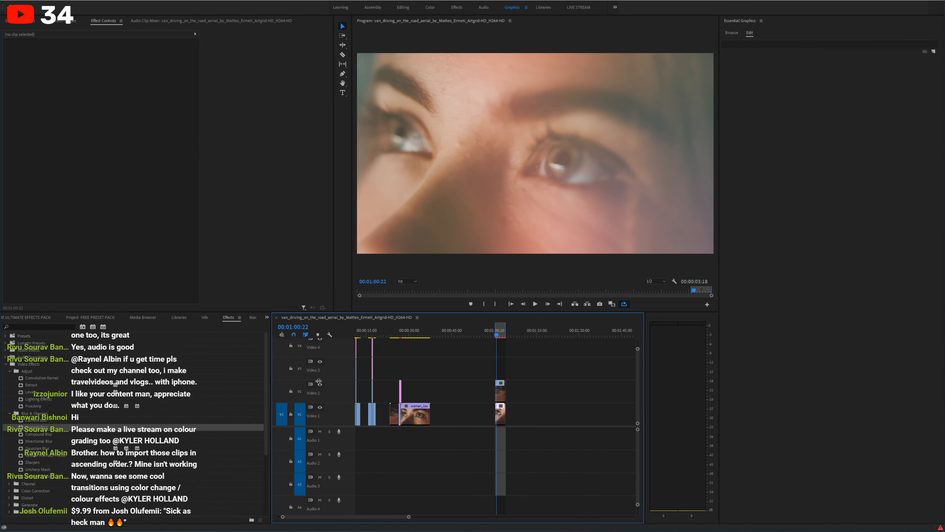
left_click(88, 317)
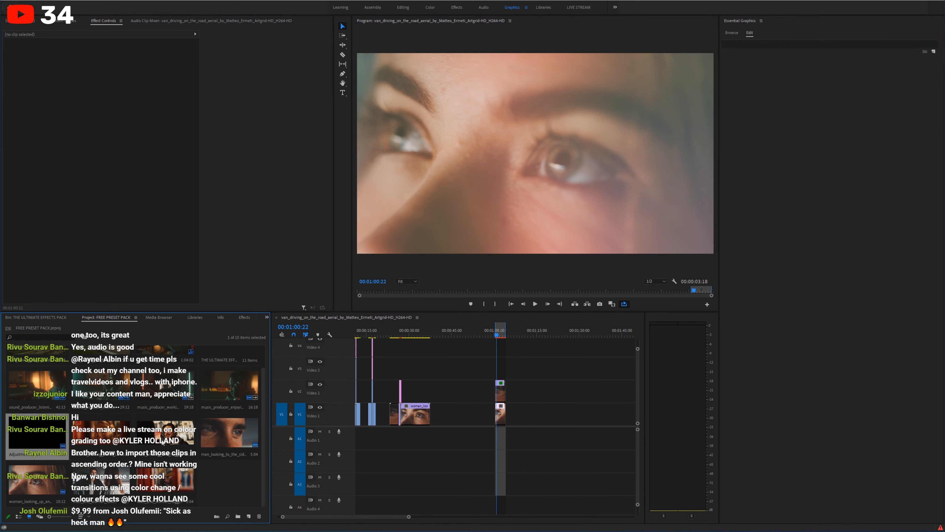
left_click_drag(162, 442, 568, 414)
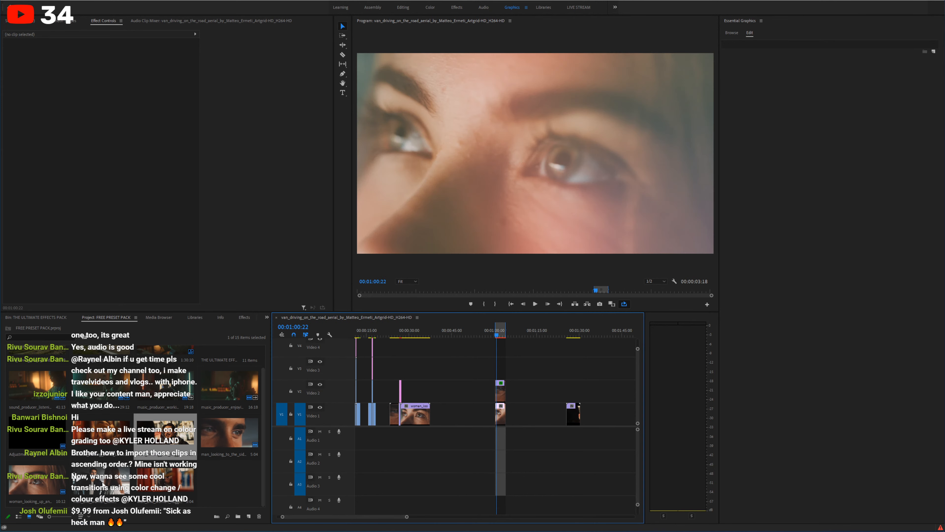
left_click_drag(102, 483, 549, 395)
Step: Turn off Video 2's output and clear the sequence In and Out points around the eye clips
left_click(567, 333)
key("equal")
key("equal")
left_click(319, 385)
key("Up")
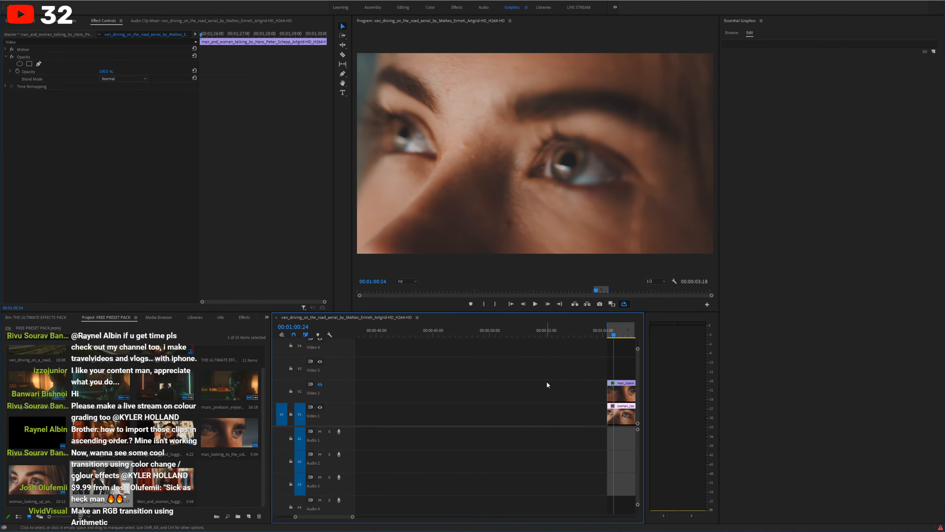
right_click(622, 334)
left_click(649, 407)
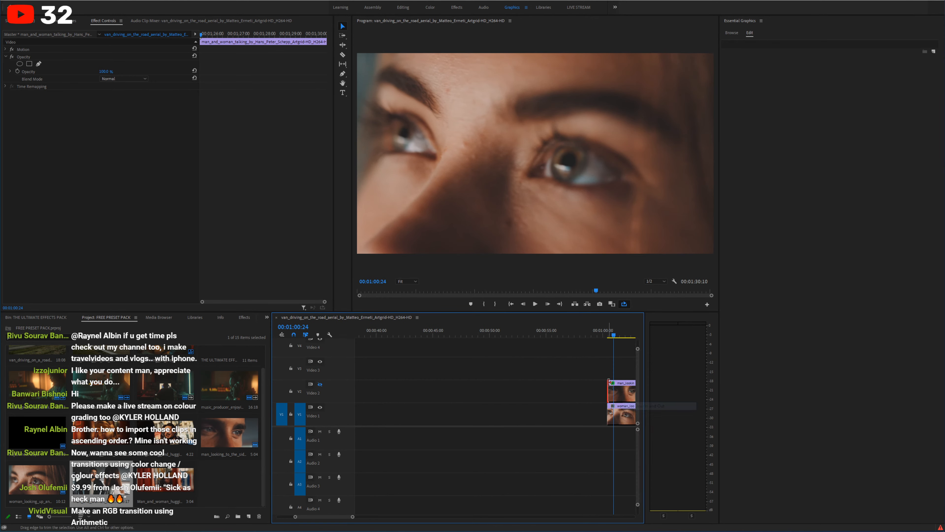
Step: Mark the In and Out range around the new clip pair, preview the hugging clip, and turn Video 2's output back on
left_click(609, 383)
key("=")
key("-")
key("-")
key("-")
left_click(568, 335)
key("=")
key("=")
key("=")
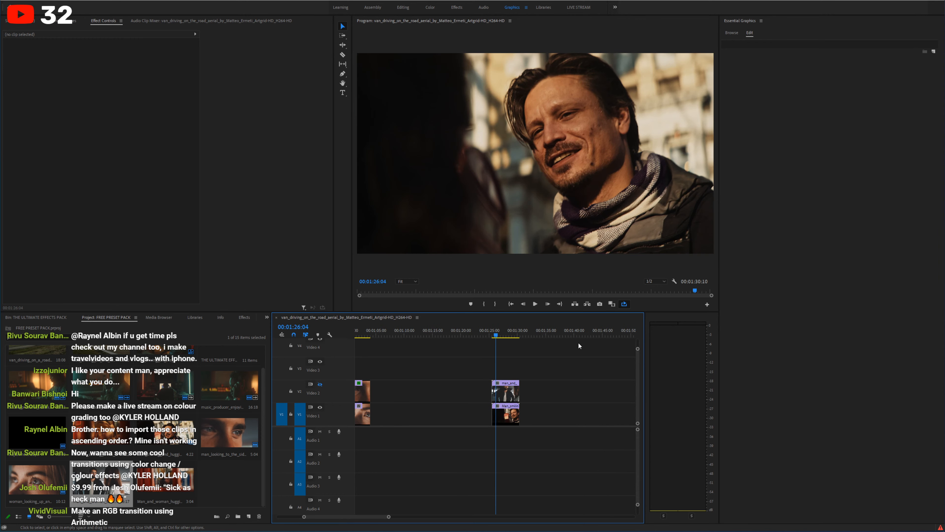
left_click(557, 392)
key("x")
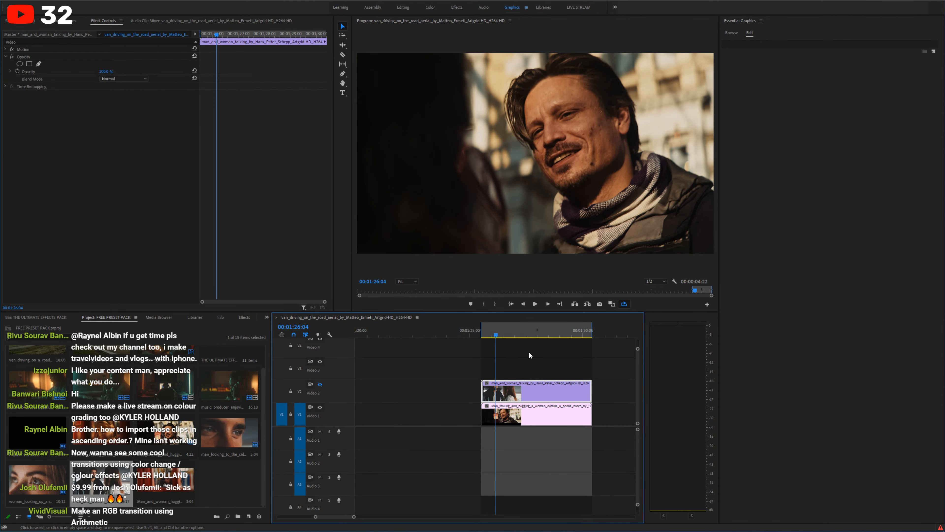
key("space")
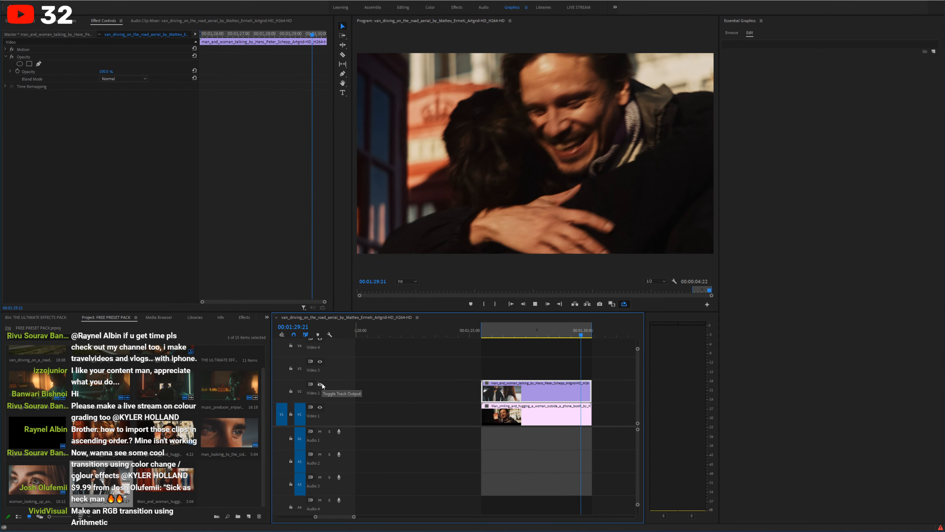
left_click(320, 385)
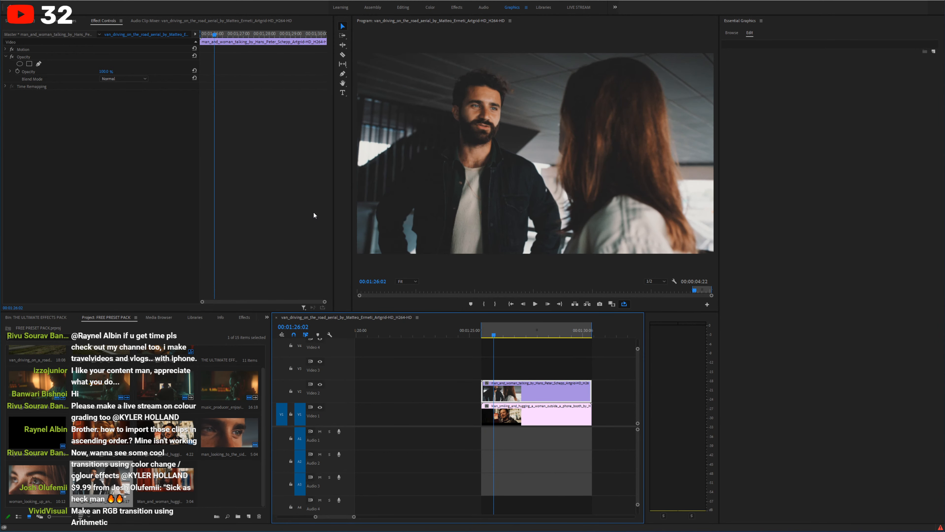
Step: Apply the FAKE OVERLAYS preset to the man-and-woman-talking clip and set its blend mode to Screen
left_click(249, 319)
double_click(47, 337)
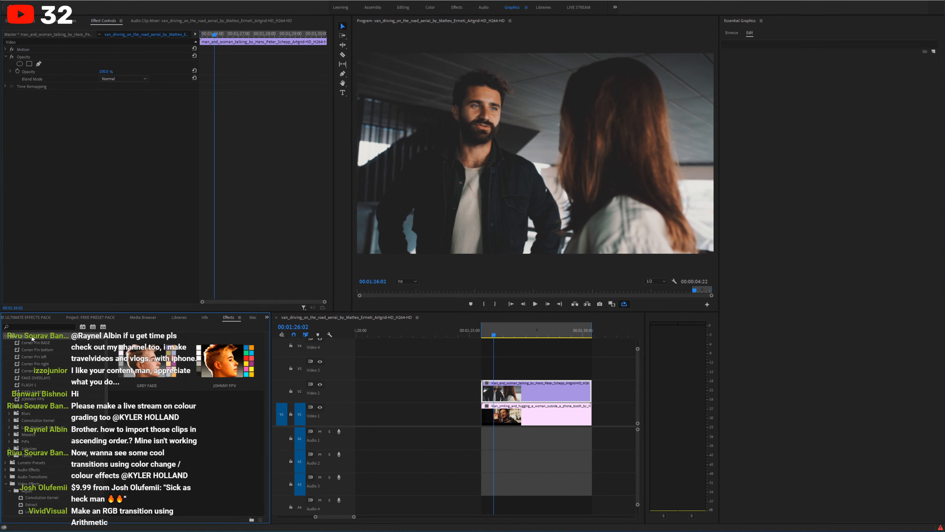
left_click_drag(36, 377, 527, 389)
mouse_move(495, 334)
left_mouse_down()
mouse_move(580, 327)
mouse_move(498, 329)
mouse_move(507, 338)
left_mouse_up()
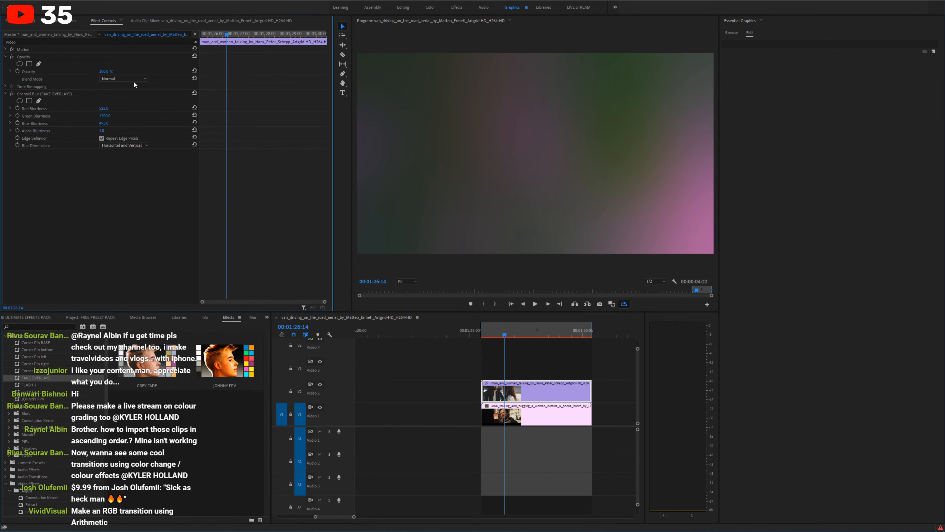
left_click(134, 79)
left_click(125, 150)
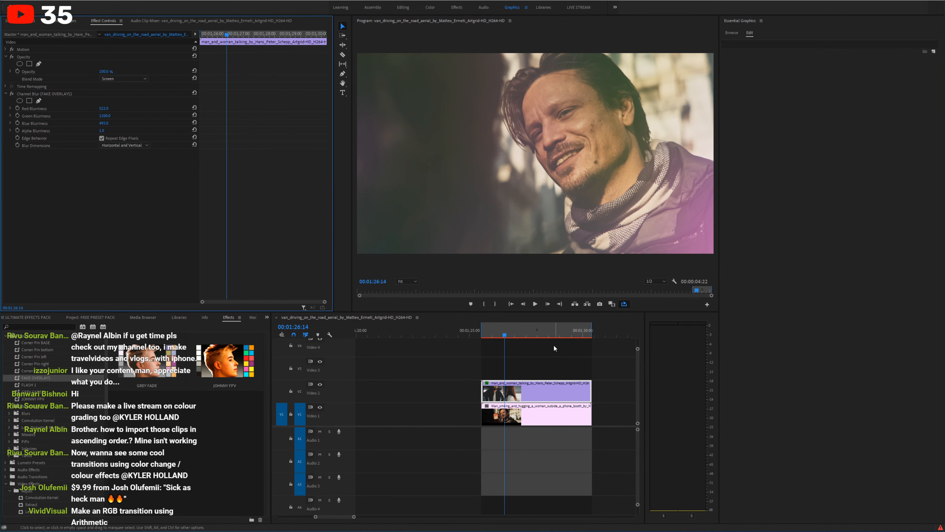
Step: Preview the hugging clip enlarged from its start with the screened FAKE OVERLAYS colour wash
left_click_drag(504, 333, 480, 331)
key("grave")
key("space")
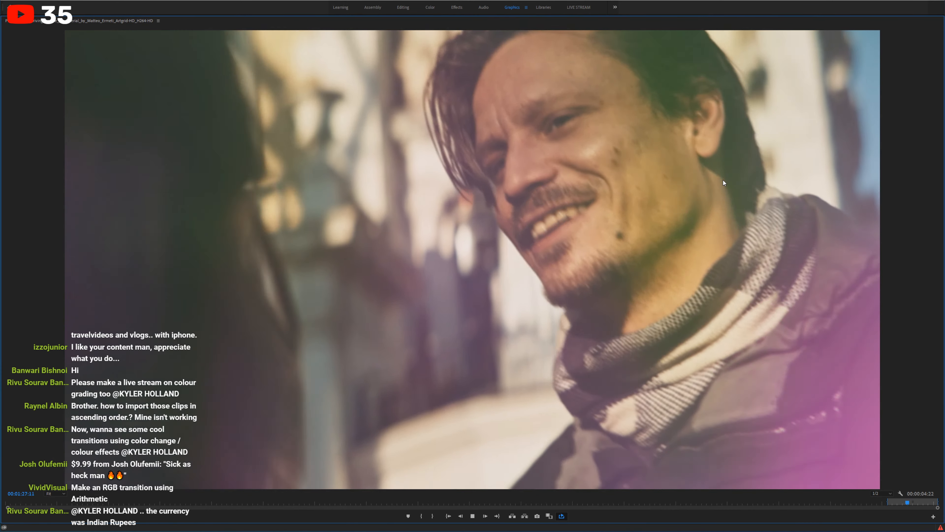
key("grave")
Step: Raise the overlay clip's Blue Blurriness, lower its Green and Red Blurriness for a yellow wash, and preview it enlarged
left_click(544, 333)
left_click_drag(545, 333, 524, 334)
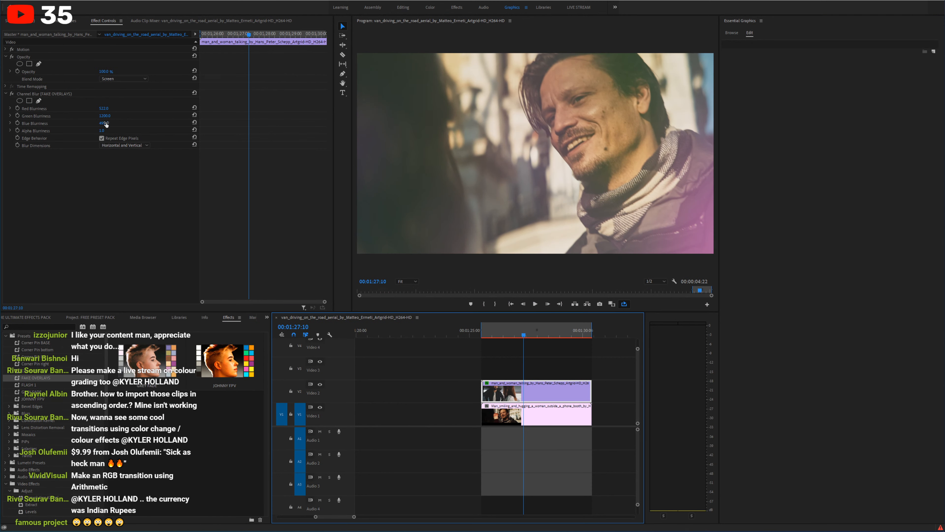
left_click_drag(106, 125, 107, 124)
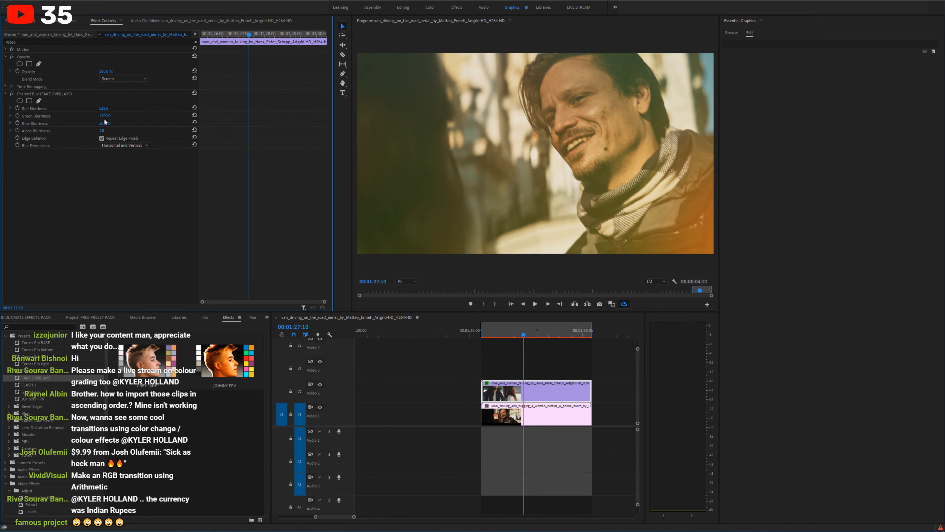
mouse_move(107, 117)
left_mouse_down()
mouse_move(152, 117)
mouse_move(111, 108)
mouse_move(105, 123)
mouse_move(111, 117)
mouse_move(100, 109)
mouse_move(114, 109)
left_mouse_up()
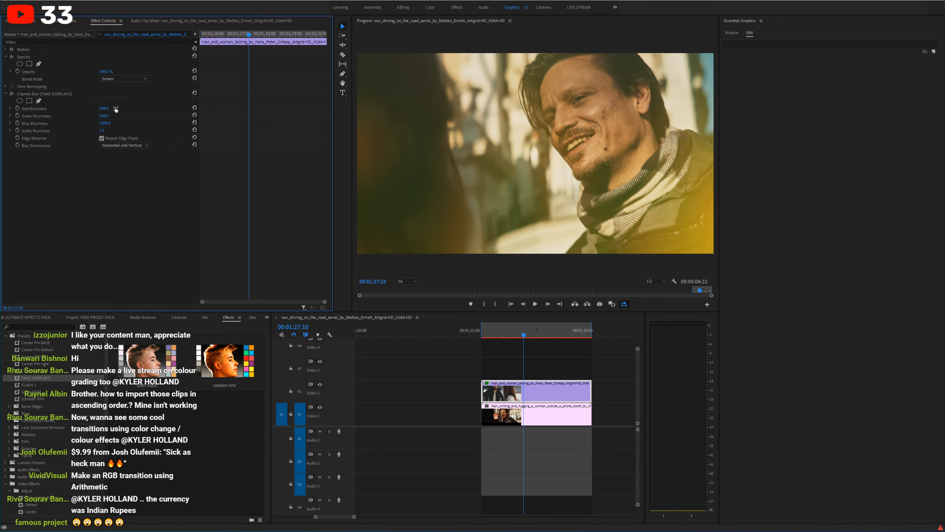
key("space")
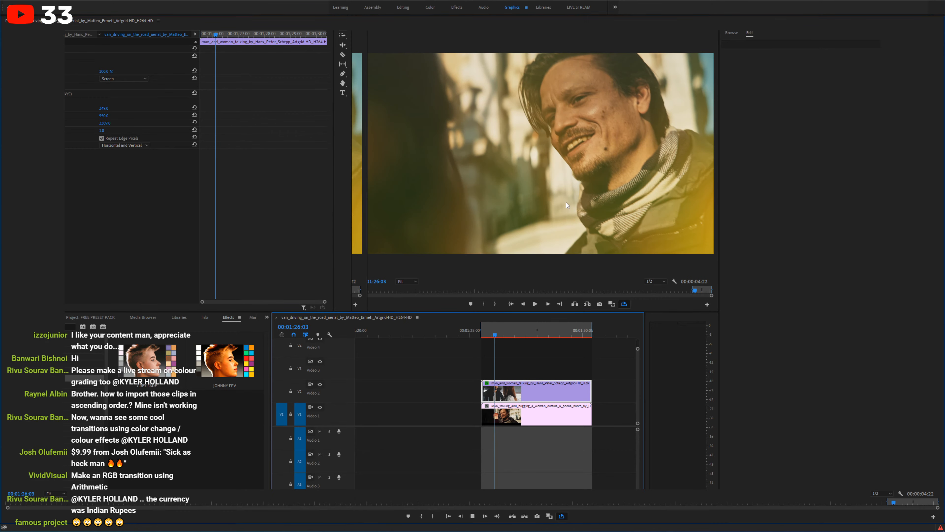
key("grave")
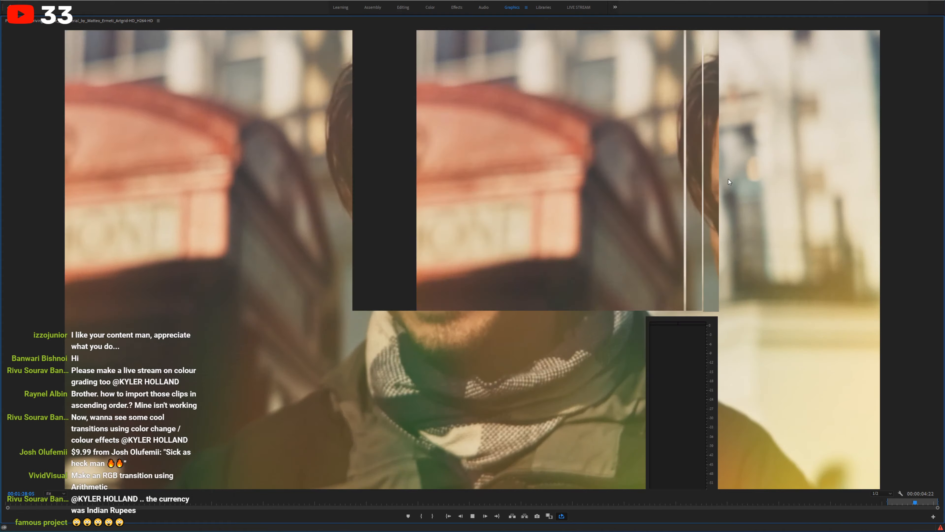
Step: Shift the overlay clip to straddle the hugging clip's end and place the woman-looking-up clip directly after the hugging clip
key("grave")
left_click(551, 327)
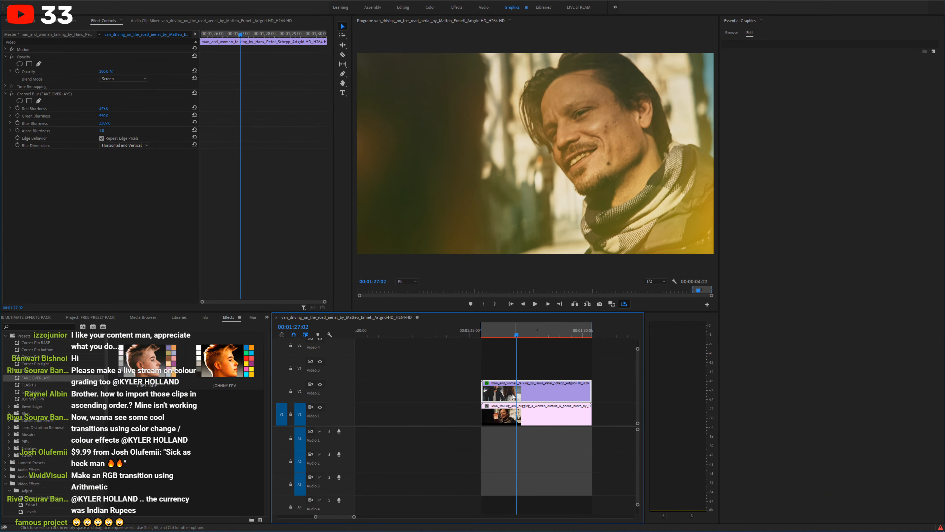
key("minus")
key("minus")
mouse_move(511, 395)
left_mouse_down()
mouse_move(545, 394)
mouse_move(521, 391)
left_mouse_up()
key("minus")
left_click_drag(430, 414, 520, 401)
key("equal")
key("equal")
Step: Apply default transitions to both ends of the Video 2 overlay clip and shorten it around the cut
right_click(504, 394)
left_click(536, 440)
right_click(561, 394)
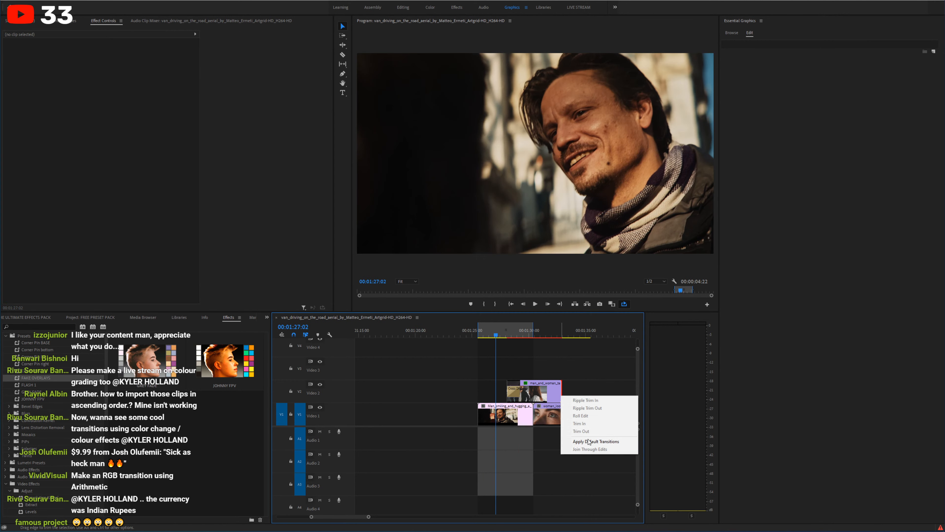
left_click(589, 442)
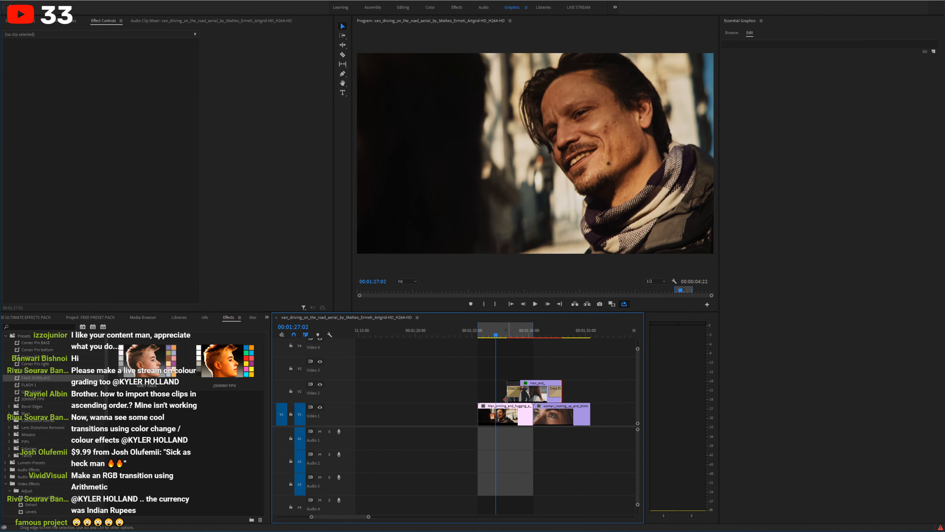
mouse_move(511, 395)
left_mouse_down()
mouse_move(547, 394)
mouse_move(527, 395)
left_mouse_up()
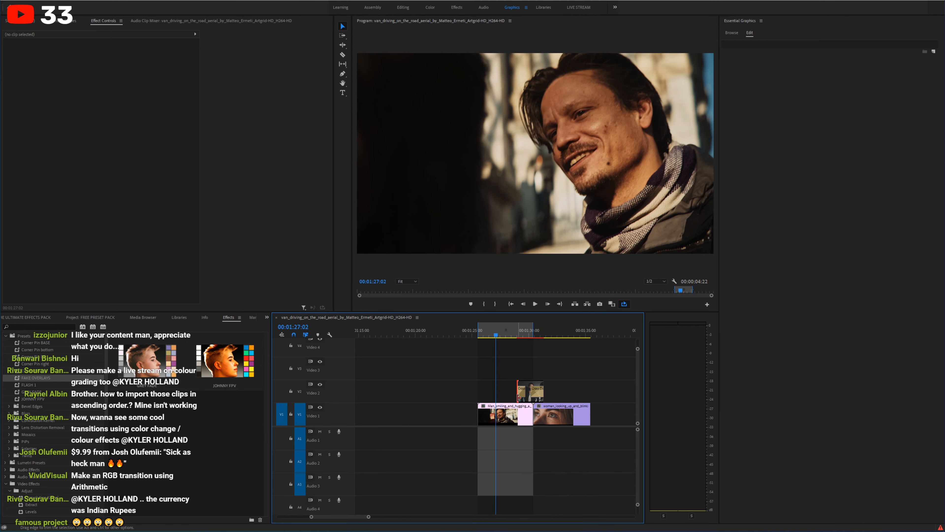
Step: Play the hugging clip into the faded overlay and return to just before the overlay
left_click(510, 332)
key("equal")
key("equal")
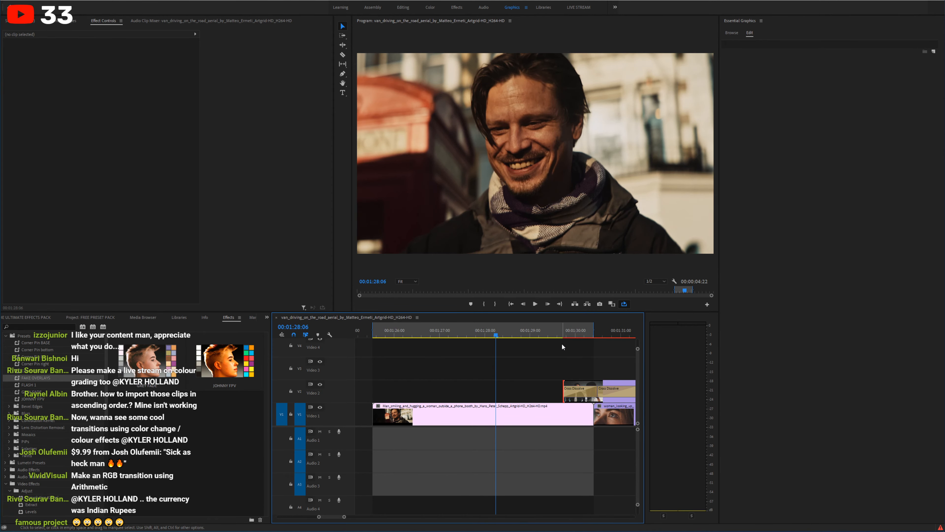
key("space")
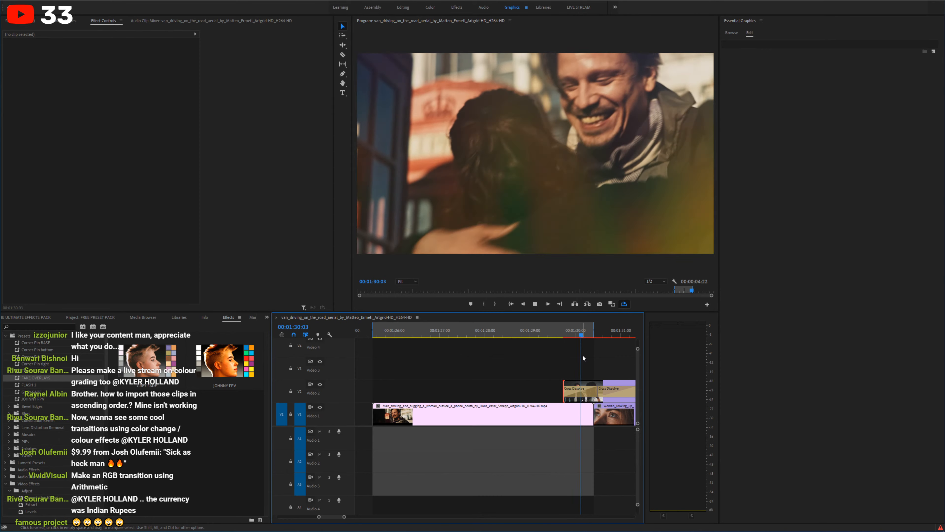
key("space")
left_click(554, 334)
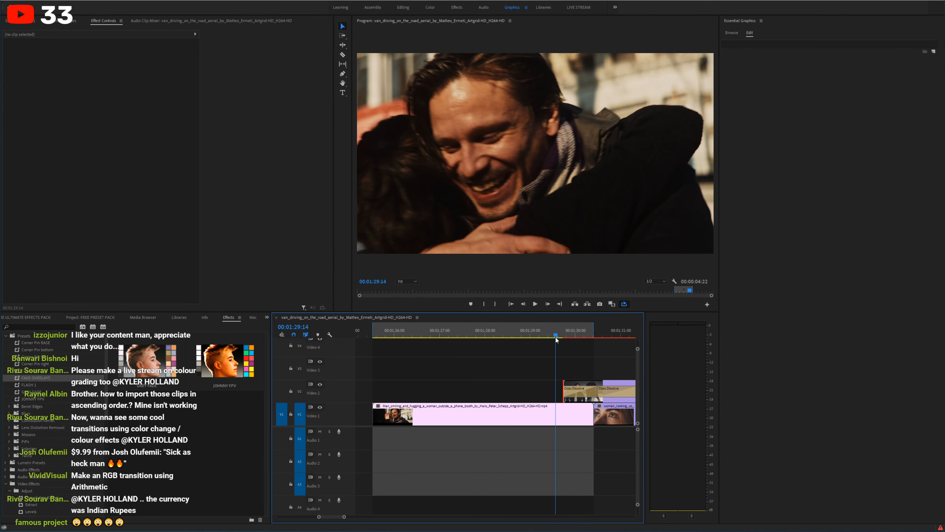
Step: Extend the In and Out range over the woman-looking-up clip and preview the overlay transition enlarged
key("equal")
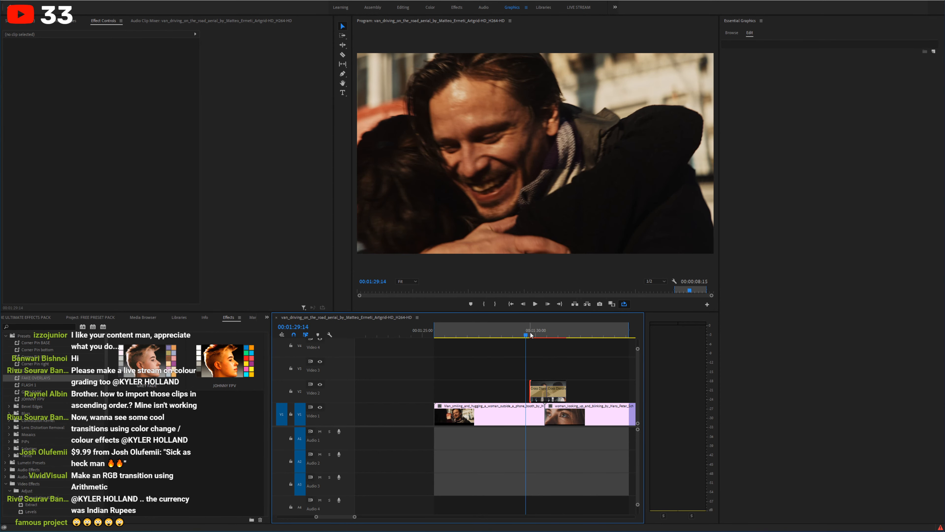
mouse_move(531, 334)
left_mouse_down()
mouse_move(545, 327)
mouse_move(523, 328)
left_mouse_up()
key("space")
key("grave")
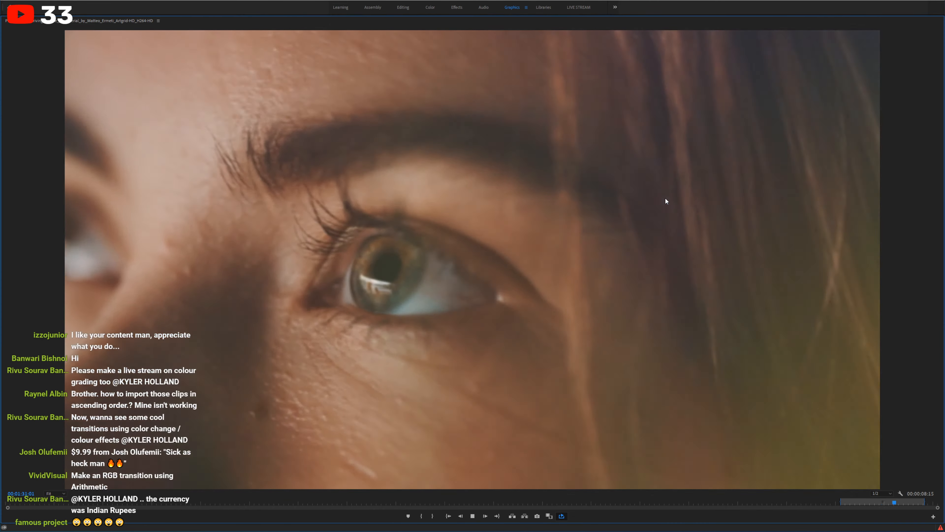
key("grave")
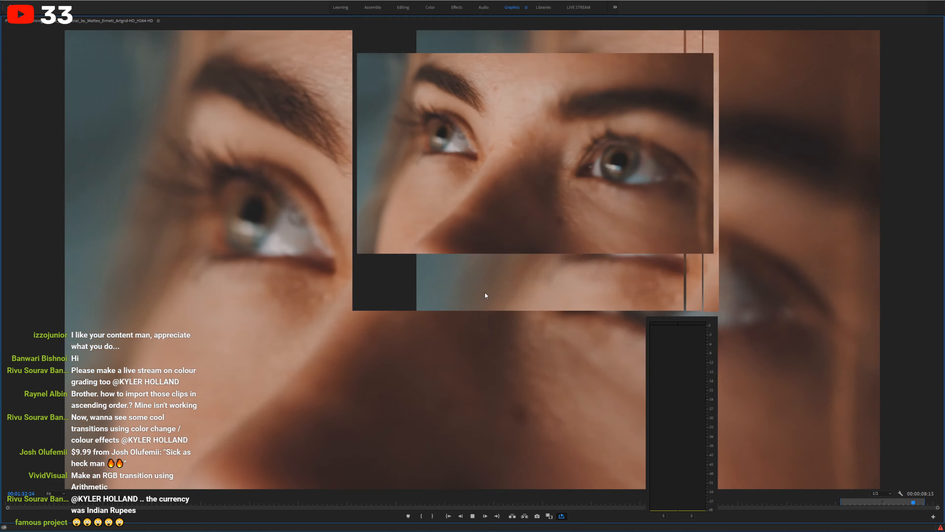
left_click(498, 329)
key("grave")
key("space")
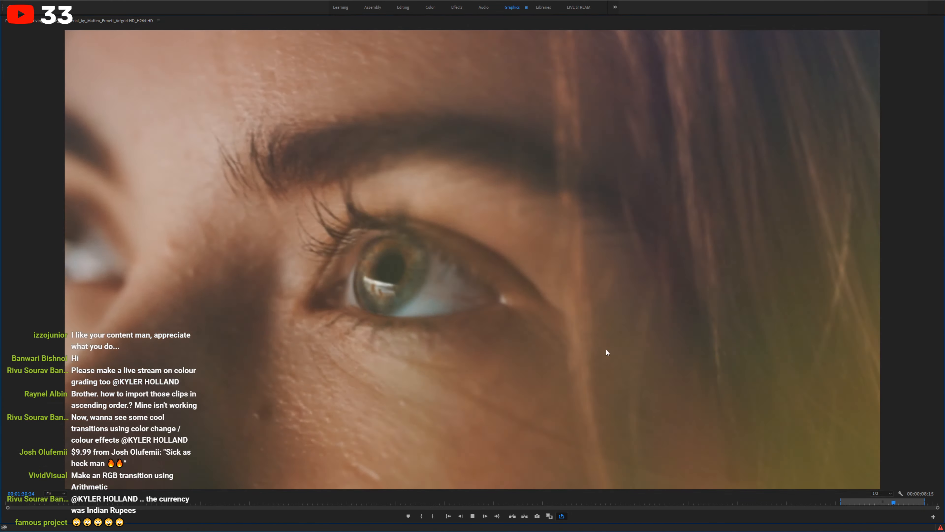
key("grave")
Step: Hide Video 1's output and compare the overlay clip with its Channel Blur off and on
left_click(536, 334)
mouse_move(536, 334)
left_mouse_down()
mouse_move(553, 330)
mouse_move(543, 334)
left_mouse_up()
left_click(320, 408)
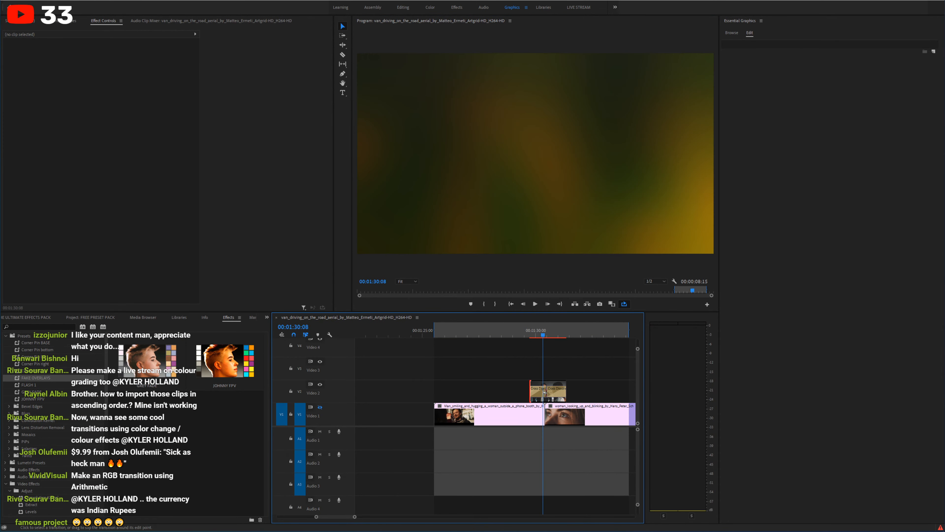
left_click(548, 388)
left_click(11, 93)
left_click(11, 94)
left_click(12, 94)
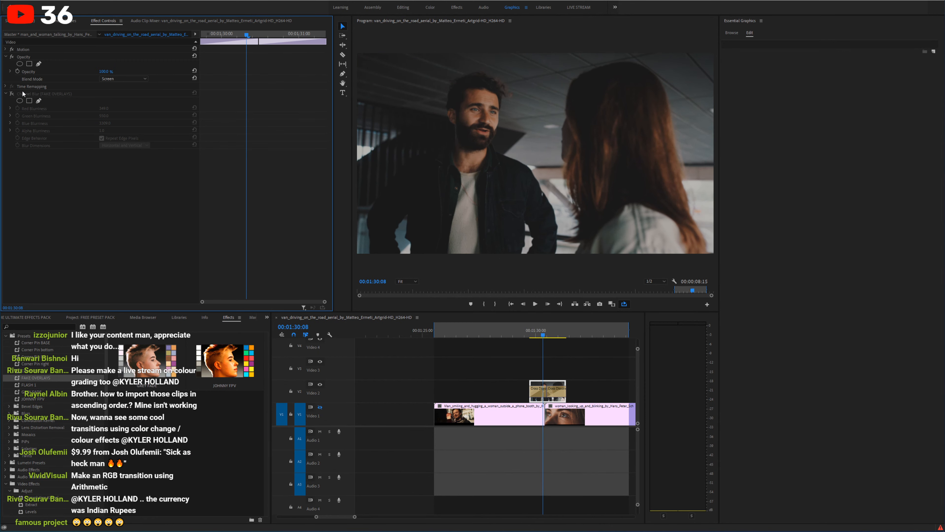
left_click(11, 94)
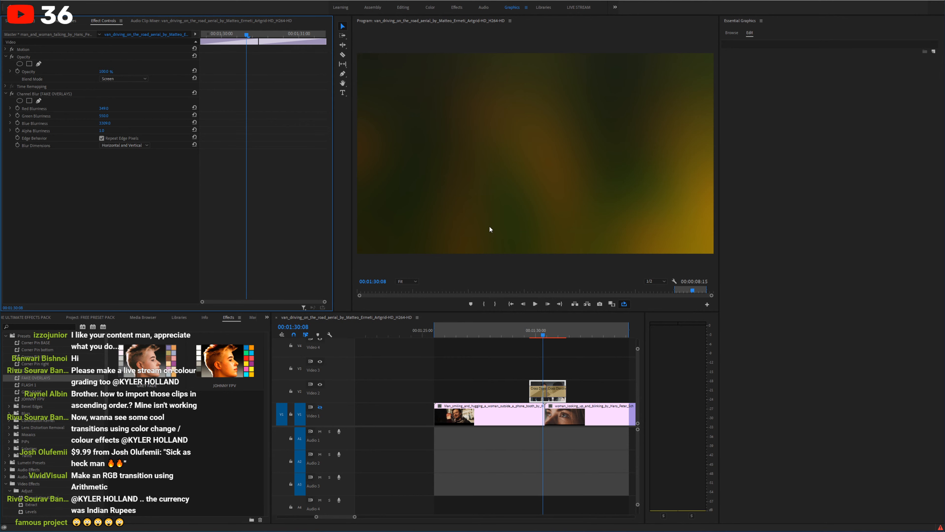
Step: Scrub the isolated overlay's fade, turn Video 1's output back on, and replay the transition between the two clips
left_click(533, 328)
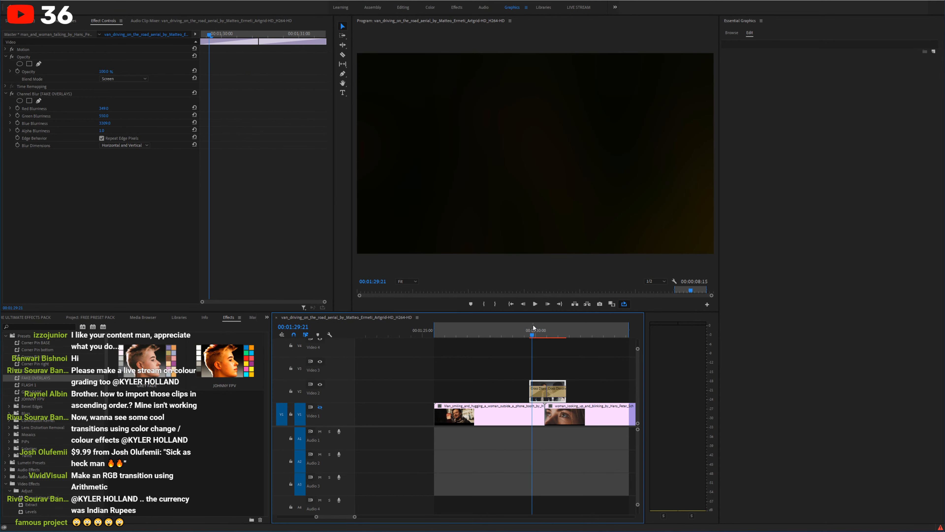
left_click_drag(534, 326, 536, 326)
left_click(324, 409)
left_click(517, 334)
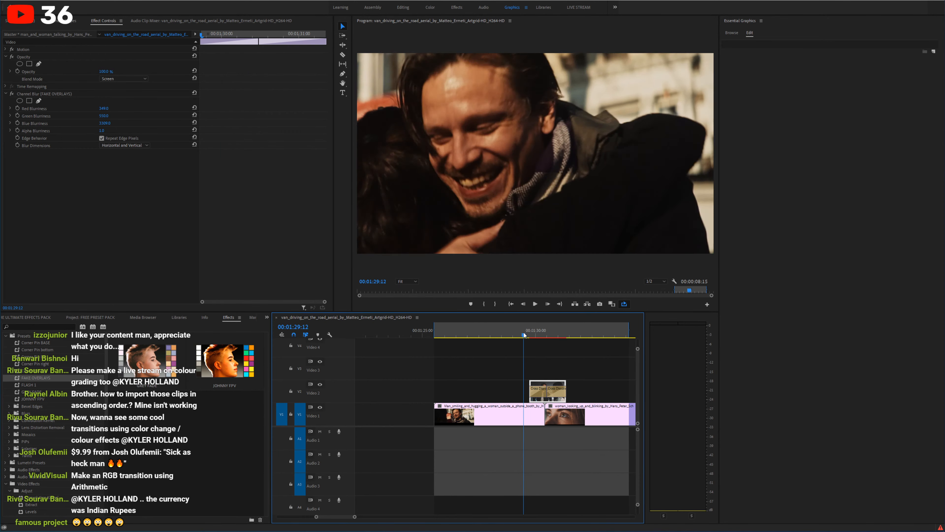
key("ctrl+grave")
key("ctrl+grave")
key("space")
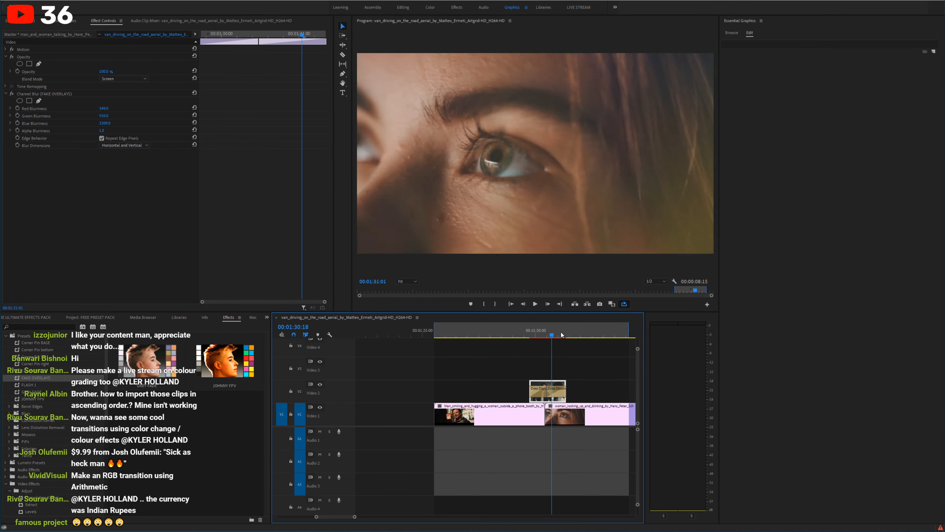
left_click(518, 335)
key("space")
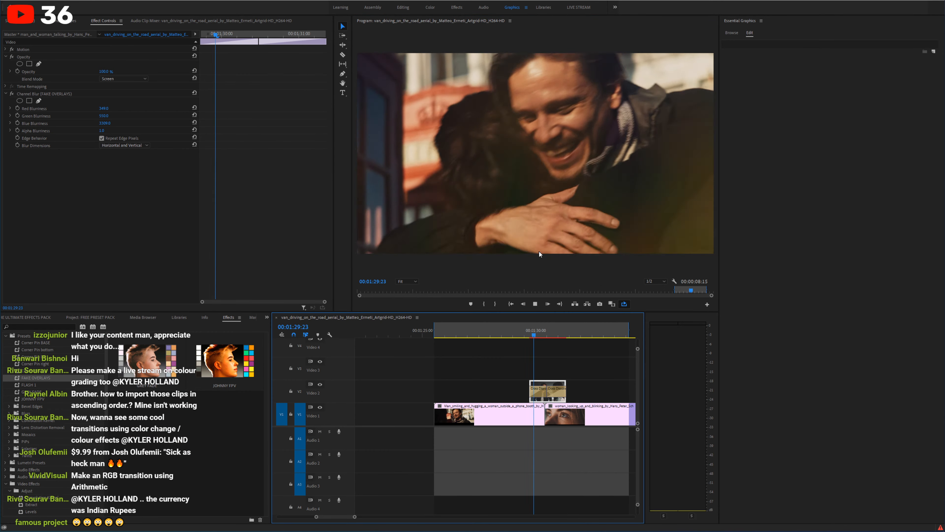
key("space")
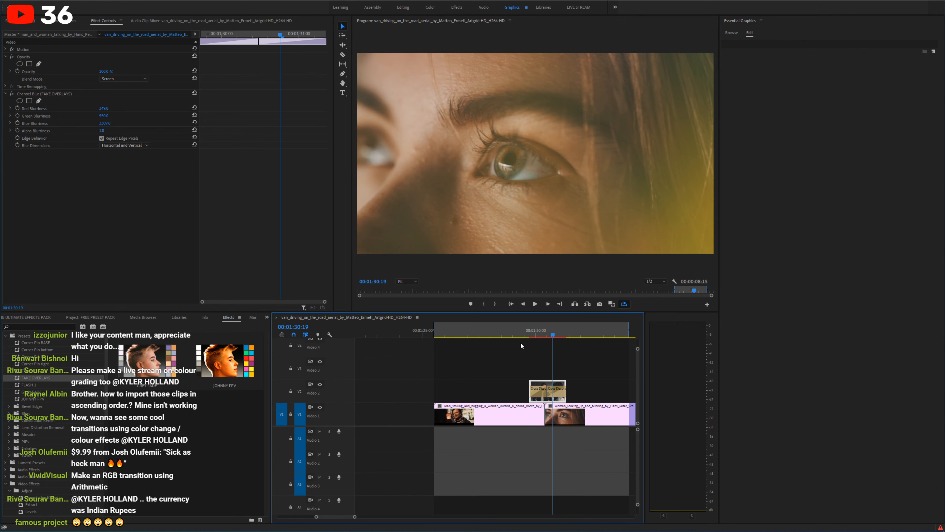
Step: Look back over the earlier effect examples on the timeline and return to the overlay transition
left_click(522, 357)
key("minus")
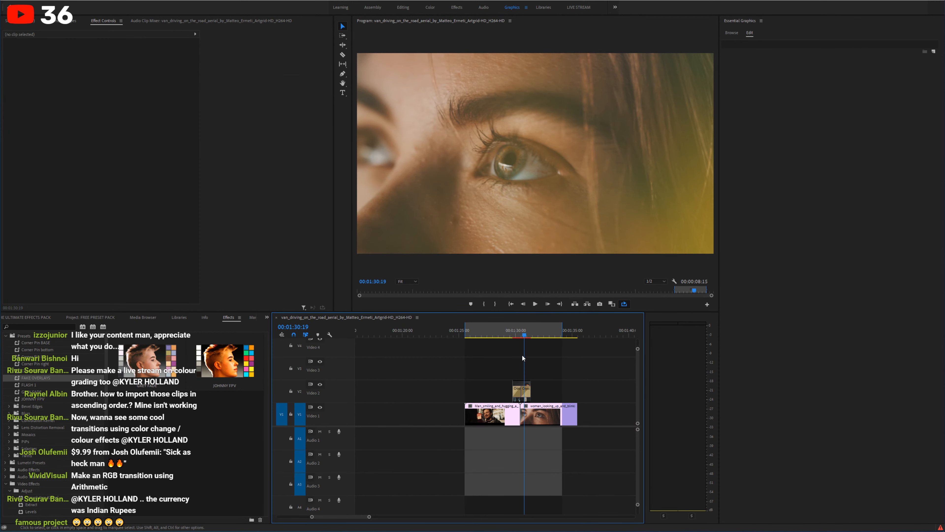
key("minus")
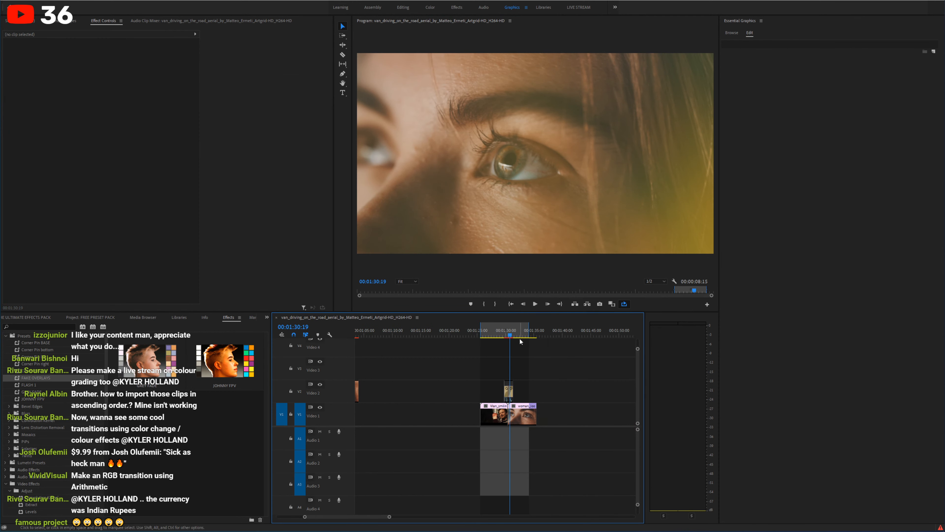
left_click(495, 324)
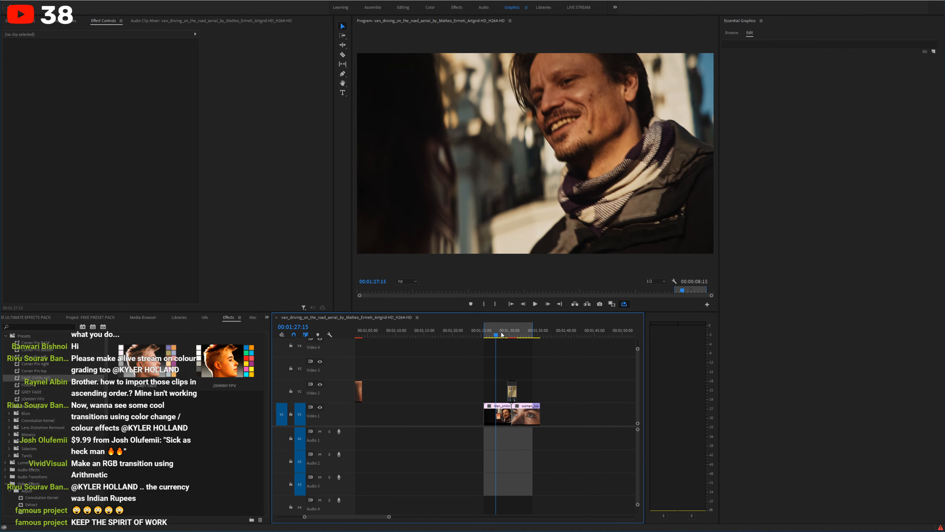
left_click(416, 330)
key("minus")
left_click(421, 330)
key("minus")
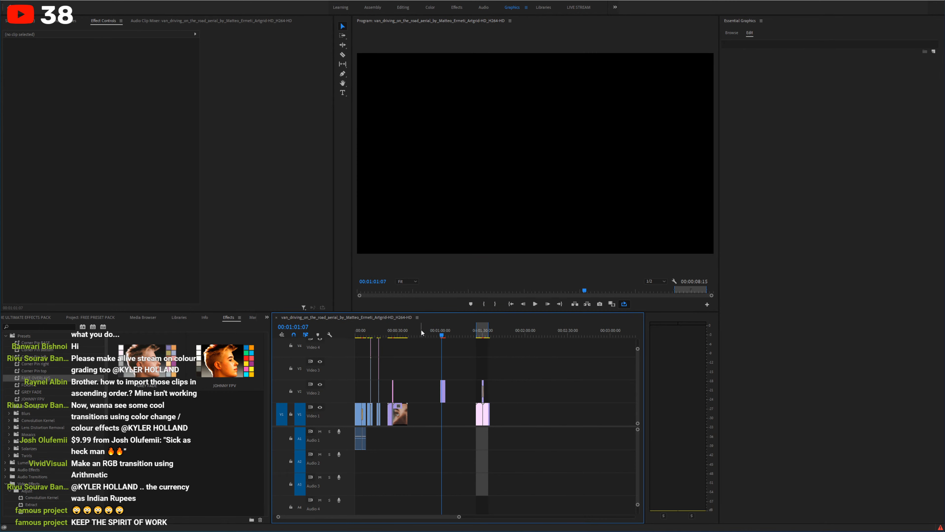
key("minus")
left_click(362, 332)
key("equal")
key("equal")
key("equal")
key("equal")
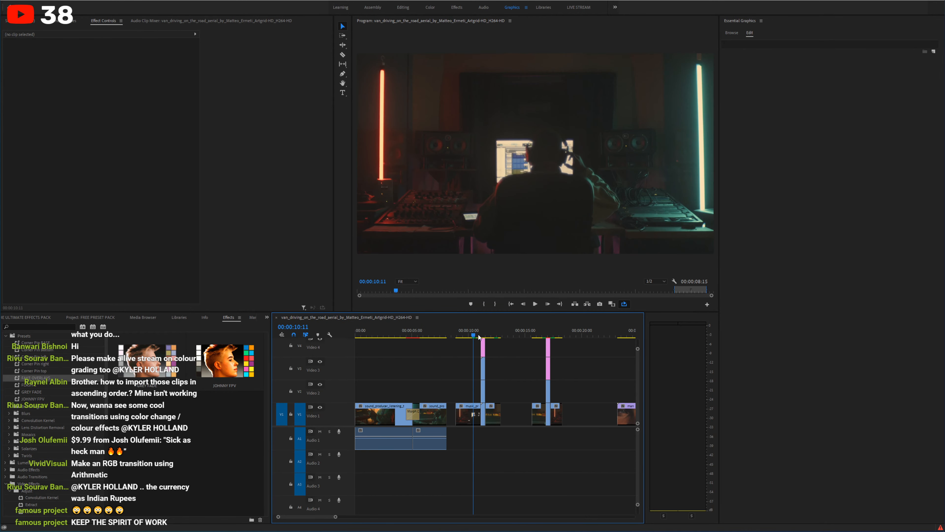
left_click_drag(479, 337, 545, 326)
key("minus")
key("minus")
left_click(601, 333)
key("equal")
key("equal")
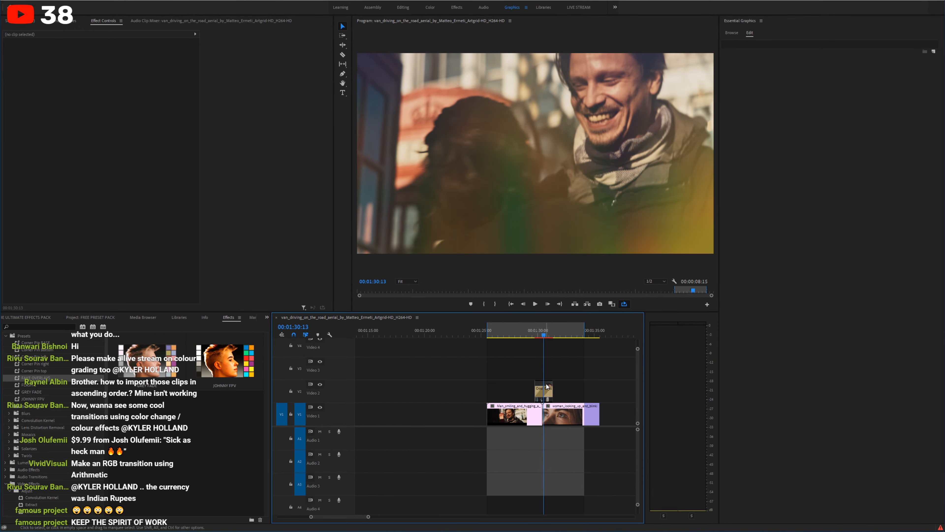
Step: Isolate the overlay by hiding Video 1 and inspect its cross-dissolves with Channel Blur off and back on
left_click(544, 391)
left_click(320, 407)
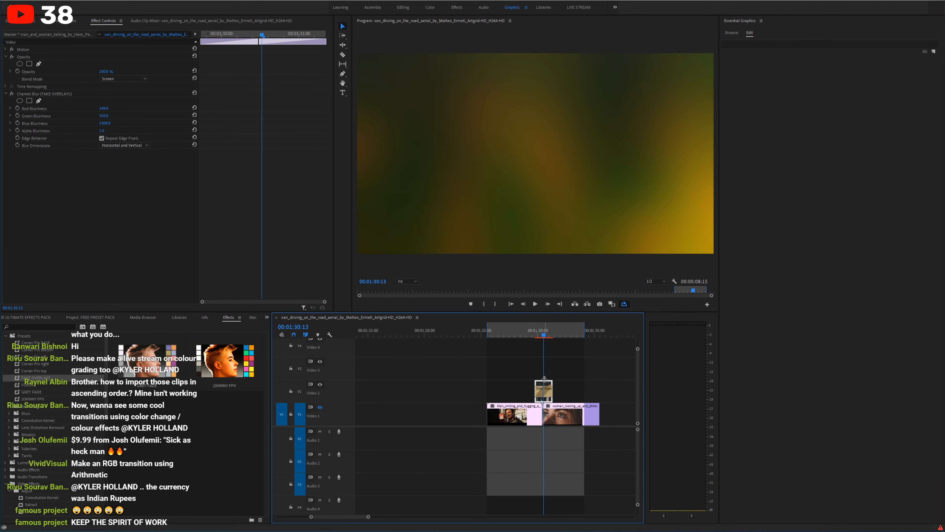
left_click(11, 93)
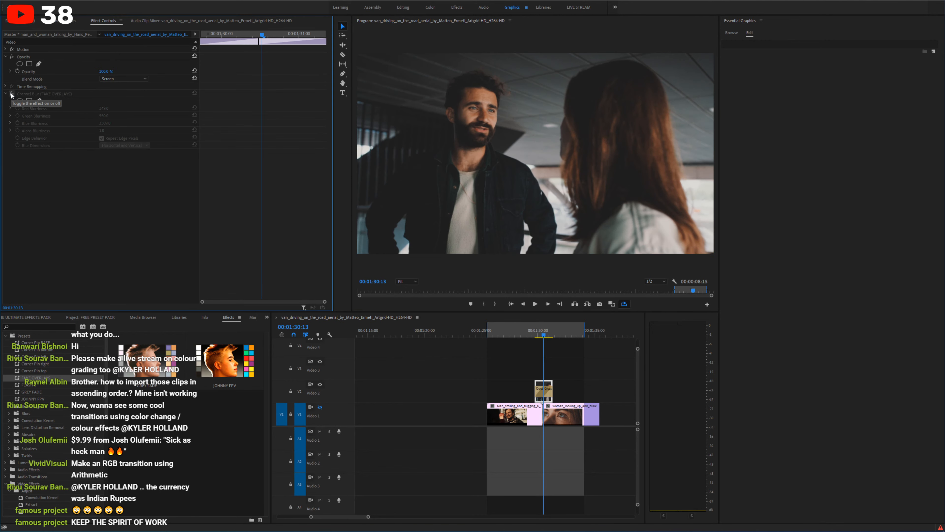
left_click(534, 335)
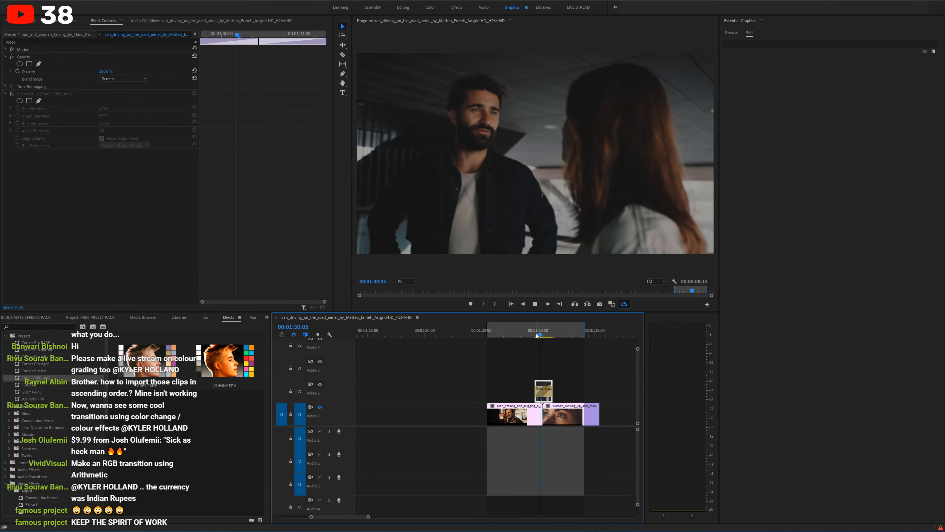
left_click(546, 334)
left_click(266, 195)
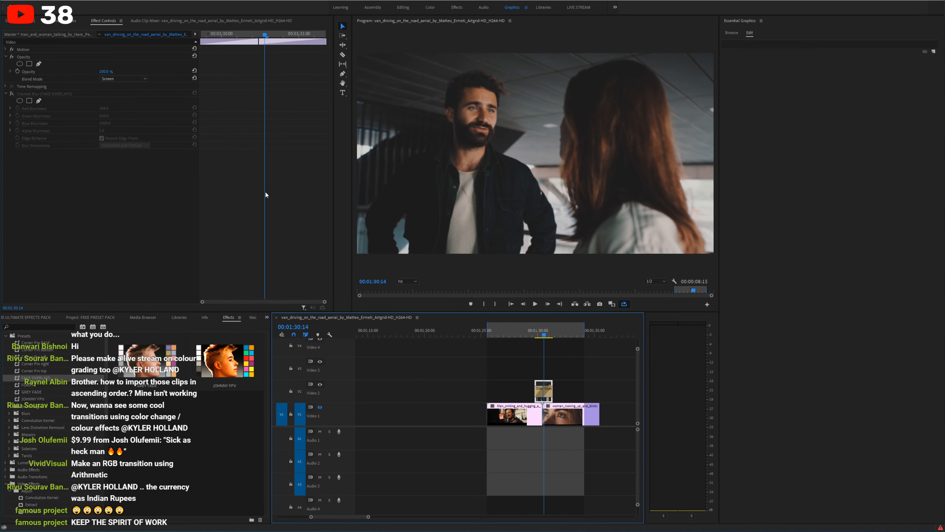
left_click(12, 94)
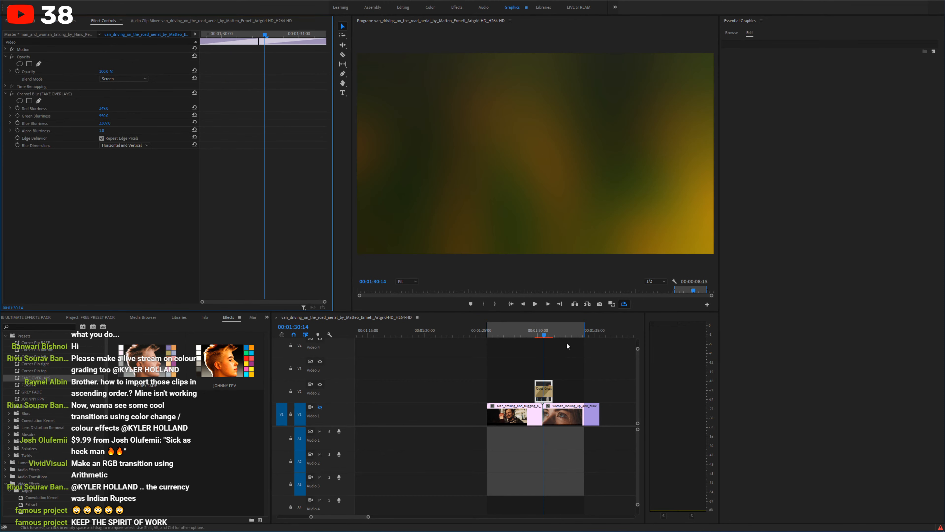
left_click(543, 334)
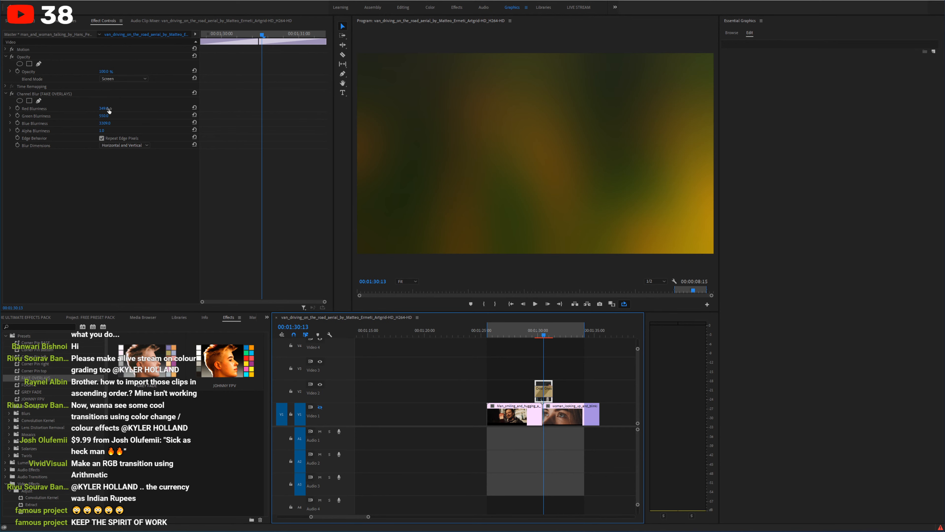
Step: Set the overlay's Blur Dimensions to Horizontal, adjust its Red, Green and Blue Blurriness for a streaked wash, and play it
left_click_drag(109, 110, 26, 111)
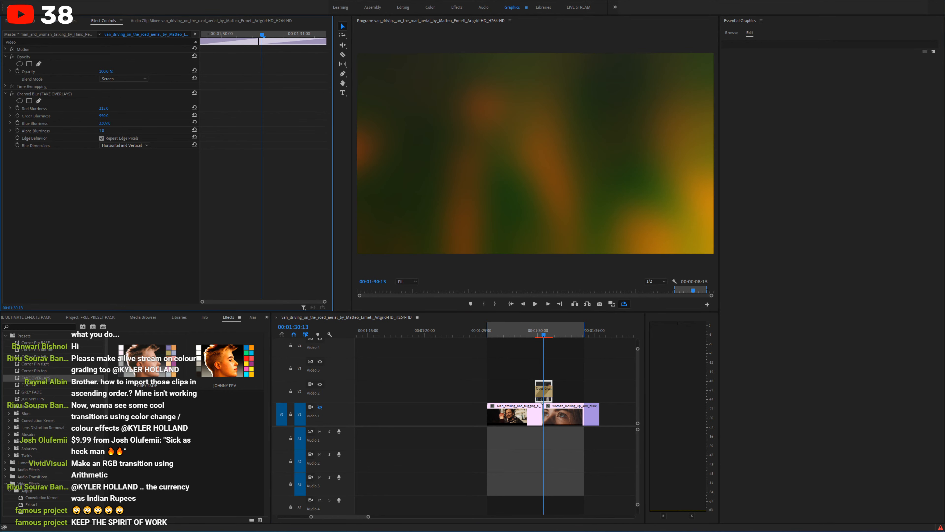
left_click_drag(109, 116, 344, 115)
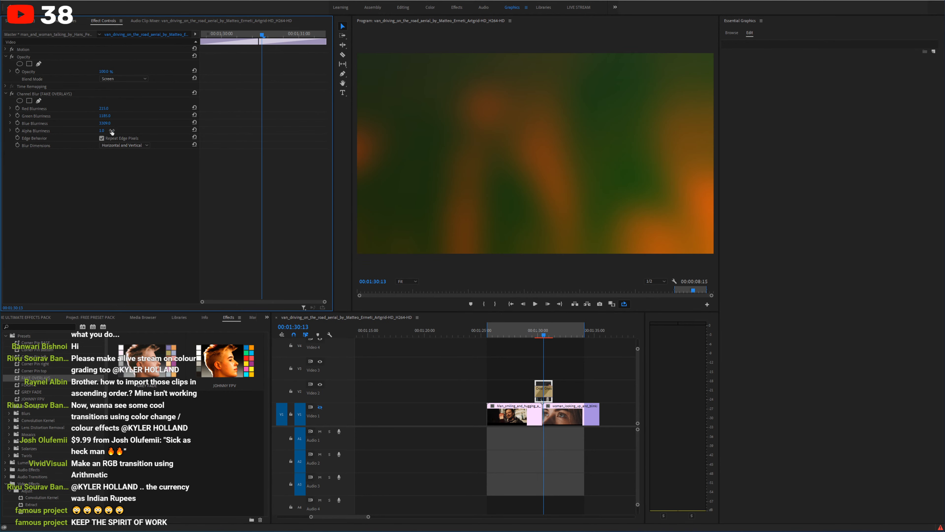
left_click_drag(102, 118, 56, 118)
left_click(128, 145)
left_click(129, 161)
mouse_move(107, 116)
left_mouse_down()
mouse_move(56, 116)
mouse_move(135, 109)
mouse_move(93, 109)
mouse_move(120, 116)
left_mouse_up()
left_click_drag(109, 117, 84, 124)
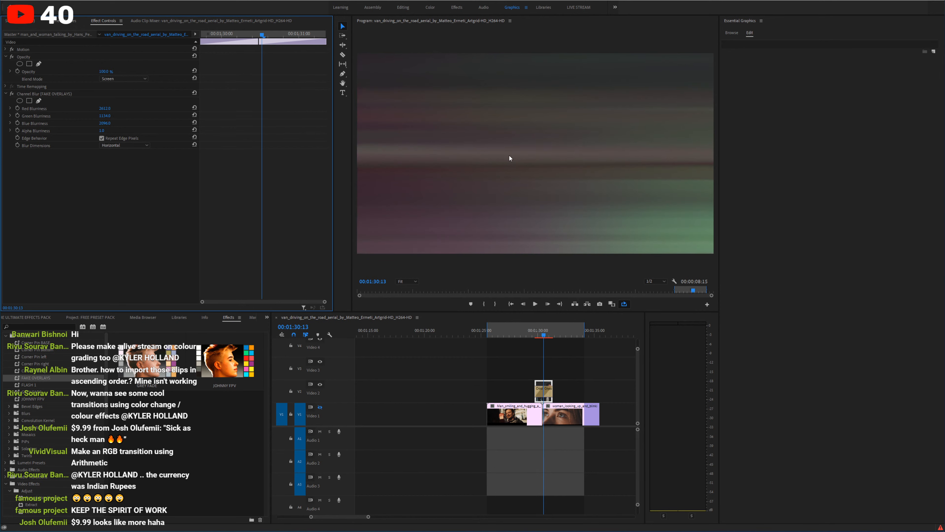
left_click(532, 331)
key("space")
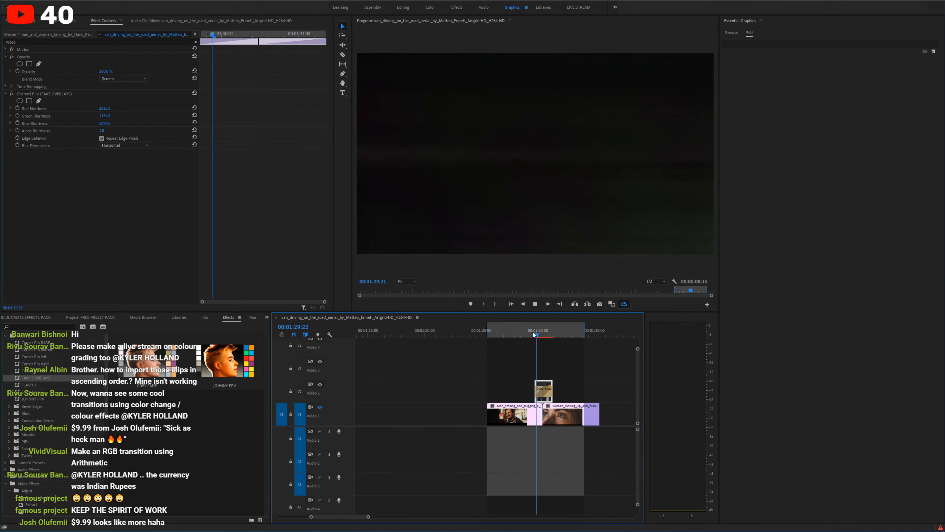
Step: Turn Video 1's output back on and replay the streaked overlay transition at full-panel size
key("space")
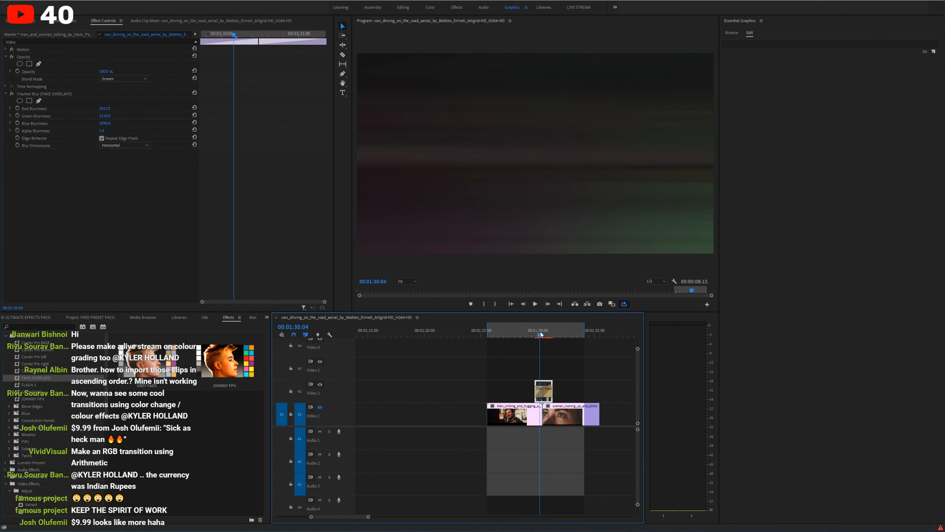
left_click(321, 407)
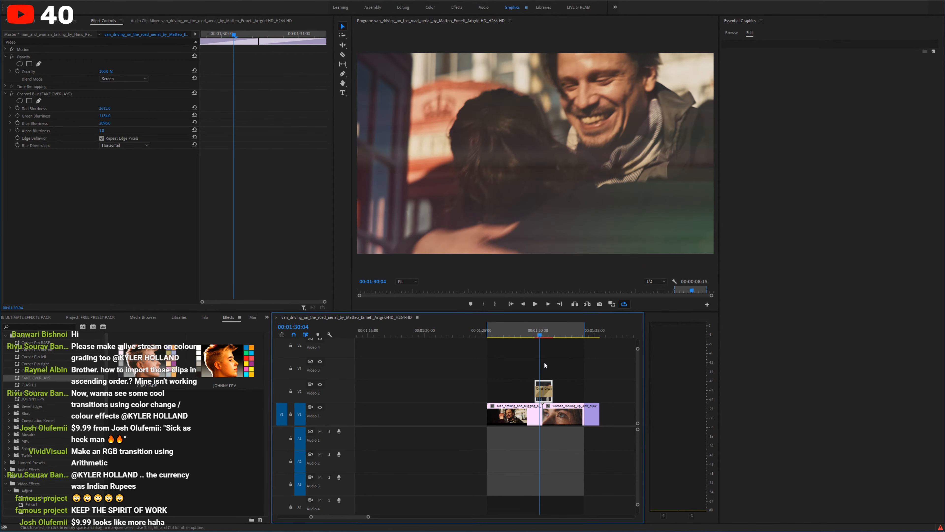
left_click(537, 333)
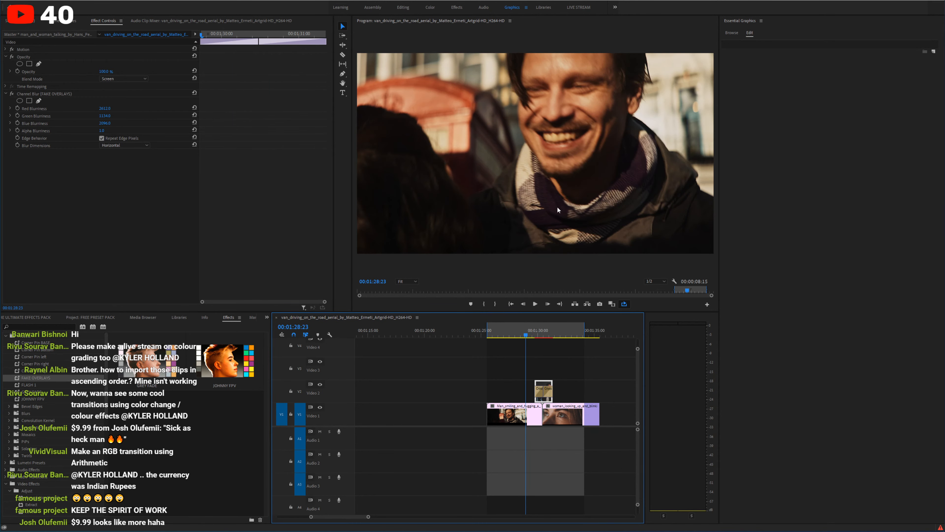
key("space")
key("grave")
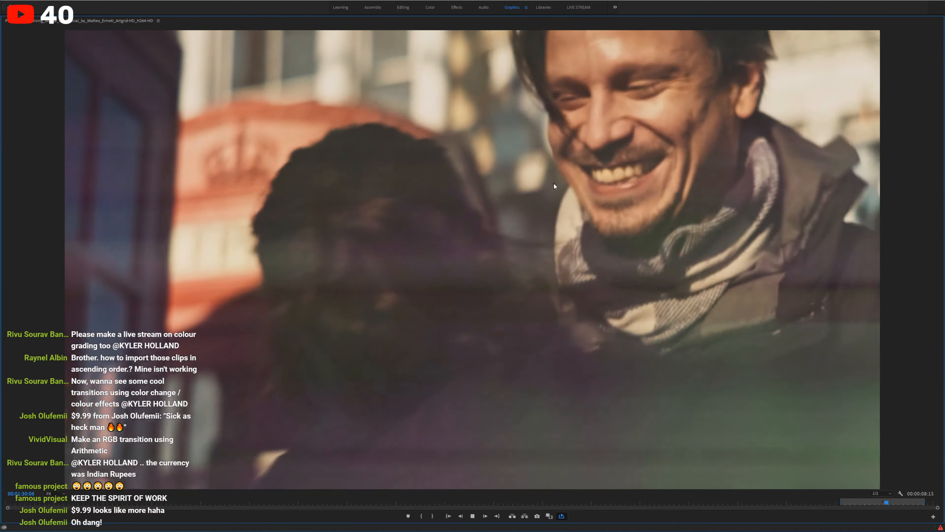
key("grave")
left_click_drag(555, 330, 541, 330)
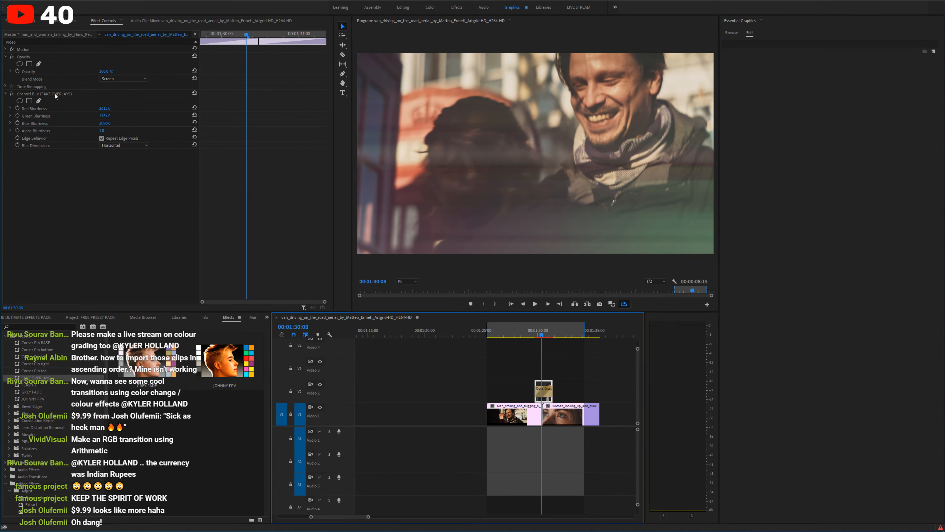
Step: Try limiting the overlay's Channel Blur with a heavily feathered ellipse mask
left_click(23, 101)
left_click(549, 161)
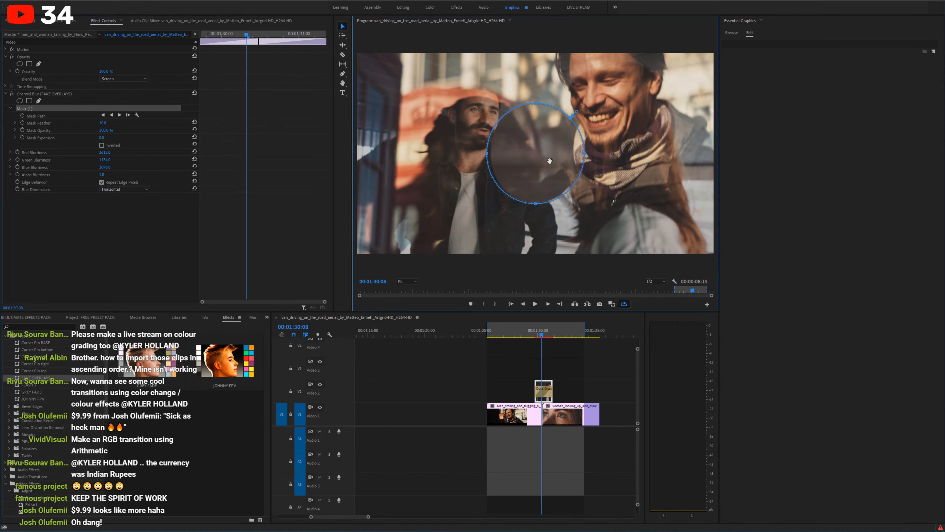
left_click_drag(104, 122, 148, 123)
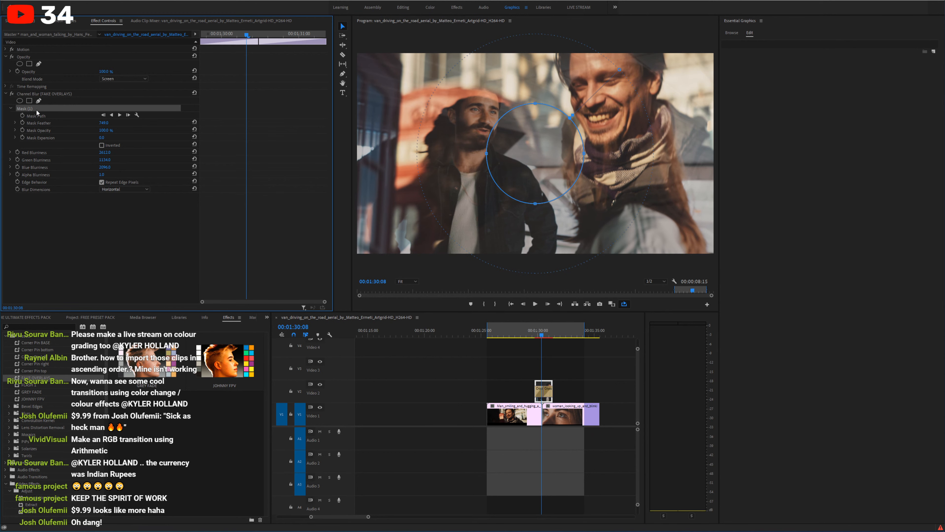
key("Delete")
Step: Try an ellipse mask on the overlay's Opacity, strongly feathered and expanded, flattened and placed over the man's face
left_click(20, 64)
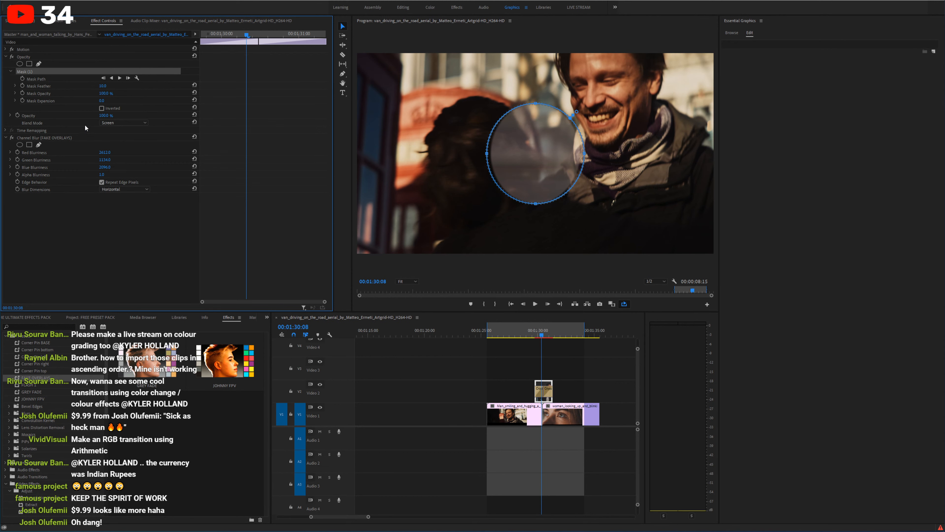
left_click_drag(106, 87, 157, 87)
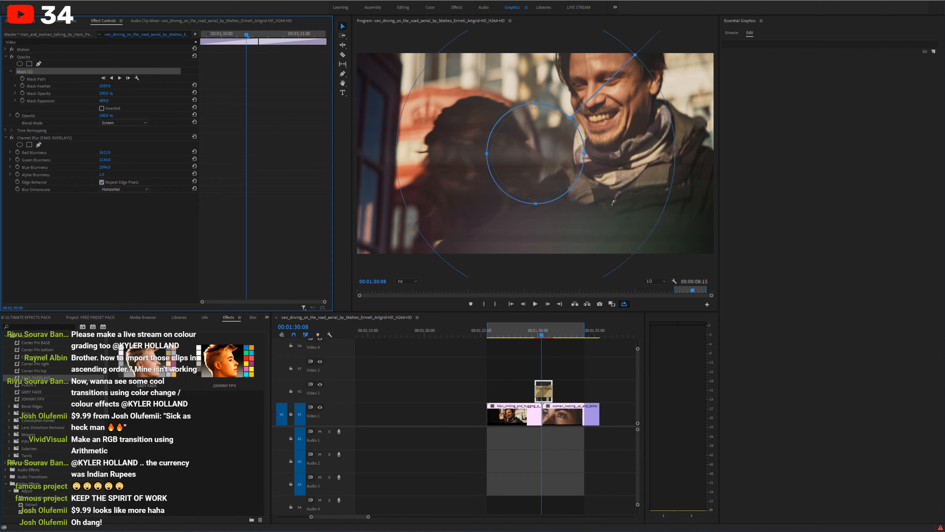
left_click_drag(536, 206, 602, 92)
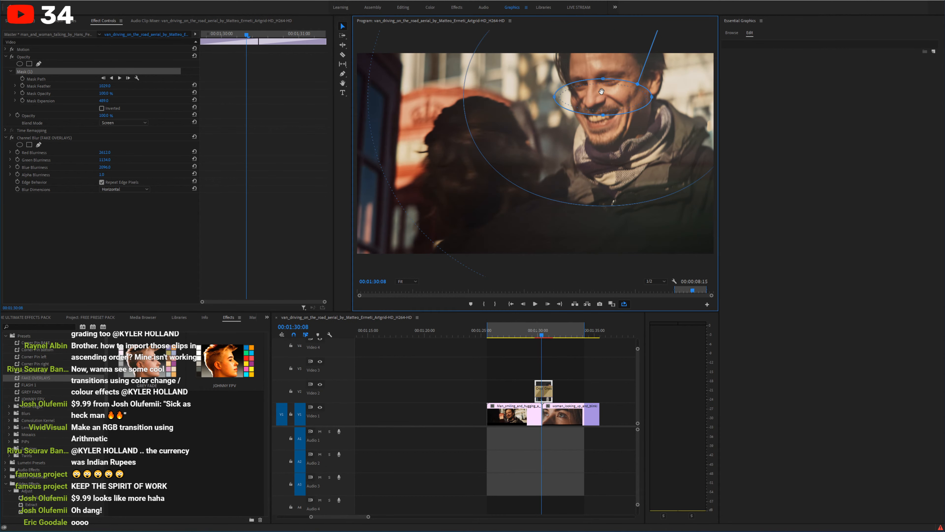
Step: Replay the transition with the masked overlay and delete the Opacity mask
key("space")
key("grave")
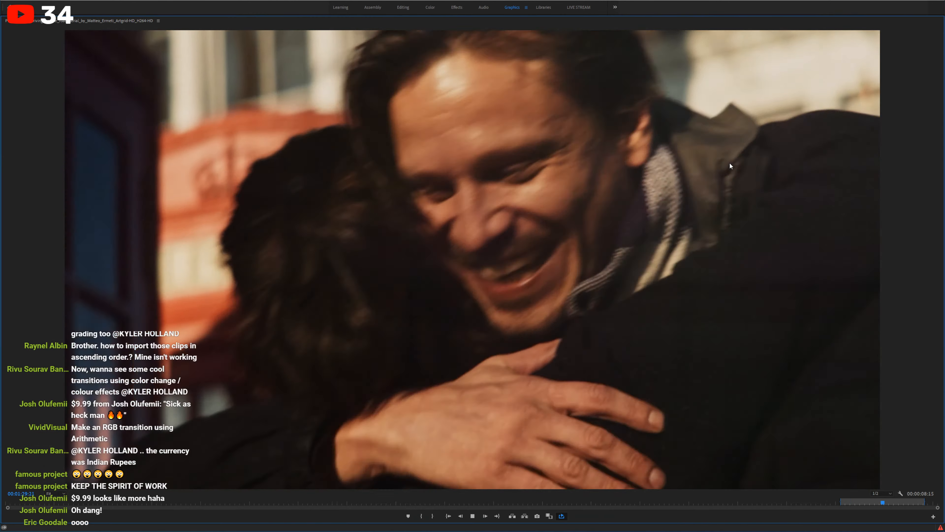
key("grave")
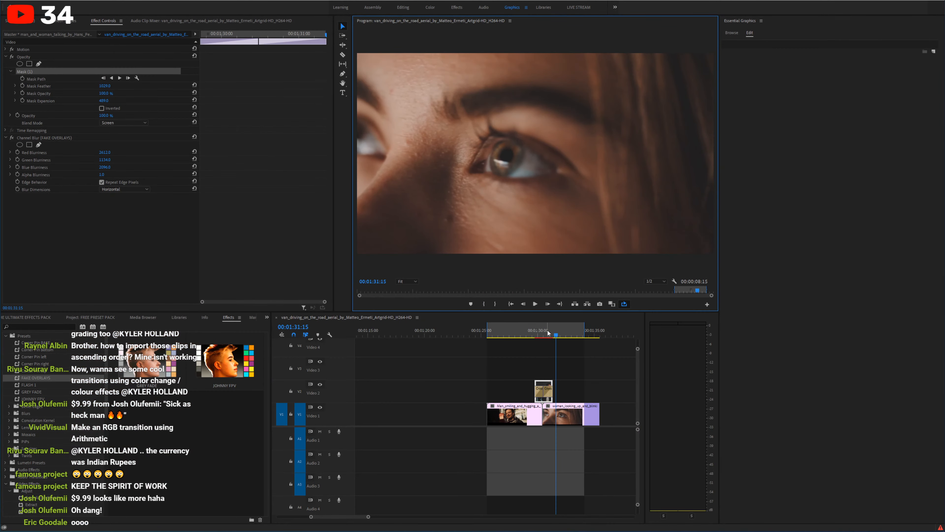
key("space")
left_click(543, 330)
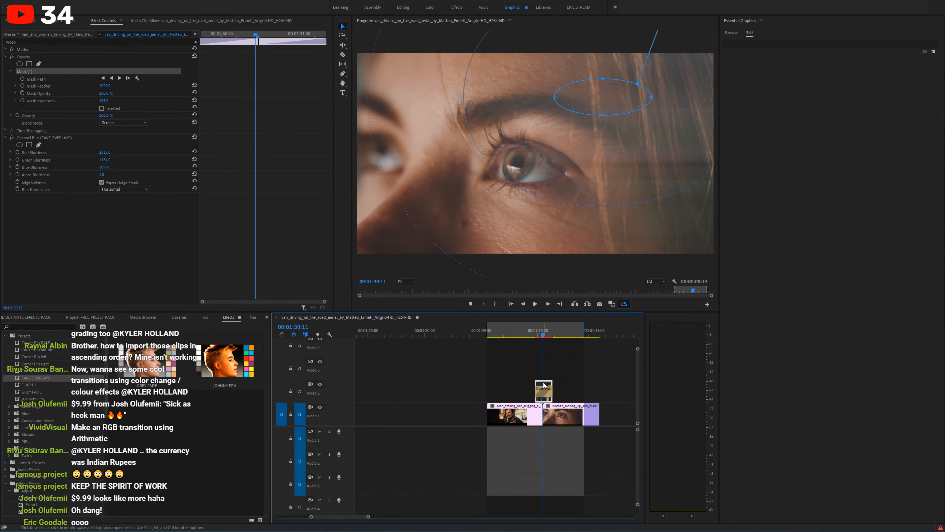
key("Delete")
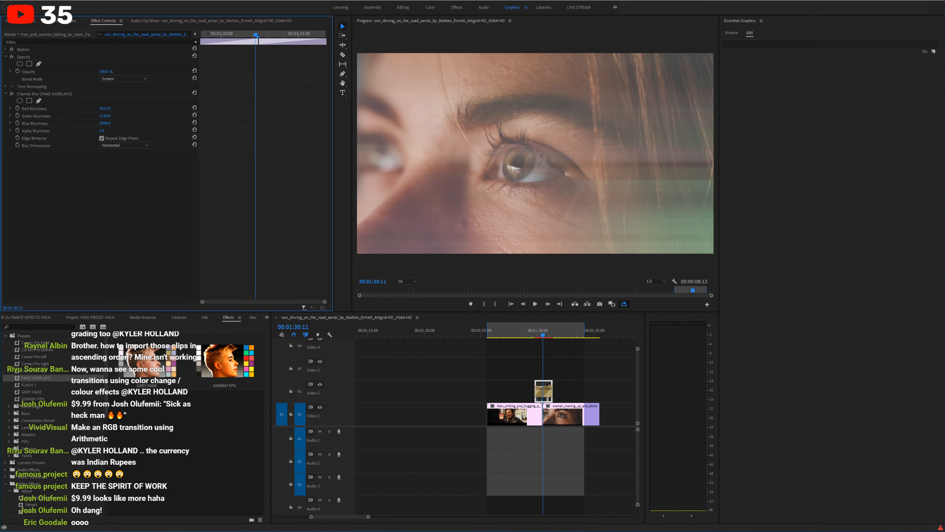
Step: Scrub the unmasked overlay around the cut and try playing the first transition example at the start of the timeline
left_click_drag(545, 332, 546, 331)
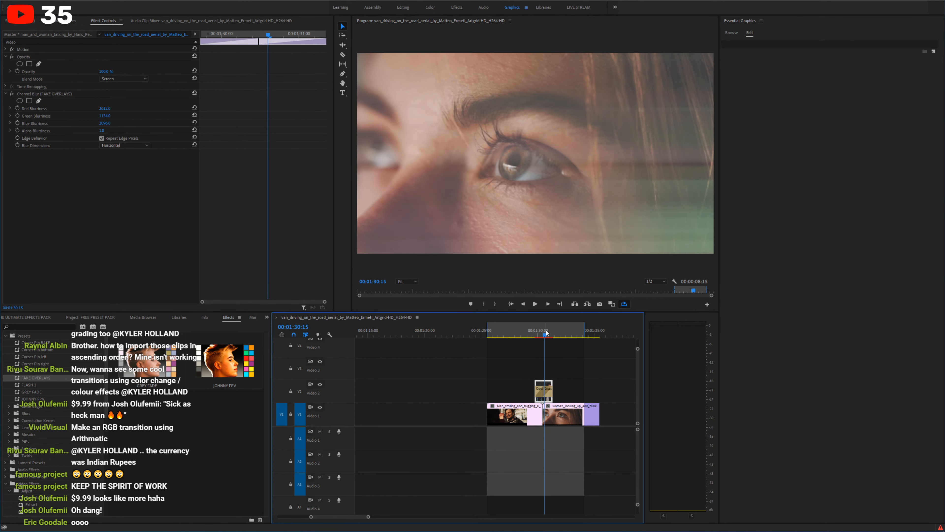
mouse_move(547, 332)
left_mouse_down()
mouse_move(536, 332)
mouse_move(545, 328)
left_mouse_up()
left_click(524, 359)
key("minus")
key("minus")
key("minus")
key("minus")
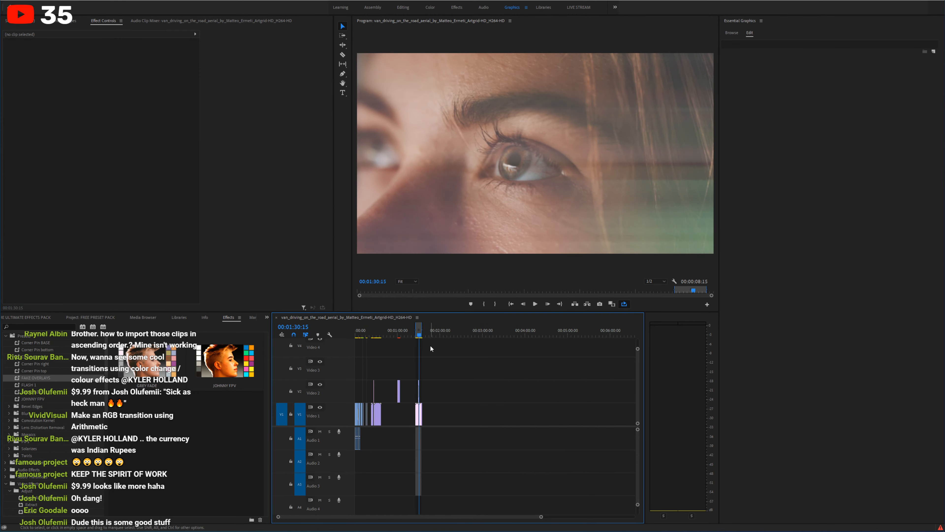
left_click_drag(377, 332, 367, 331)
key("equal")
key("equal")
key("equal")
key("equal")
left_click(406, 334)
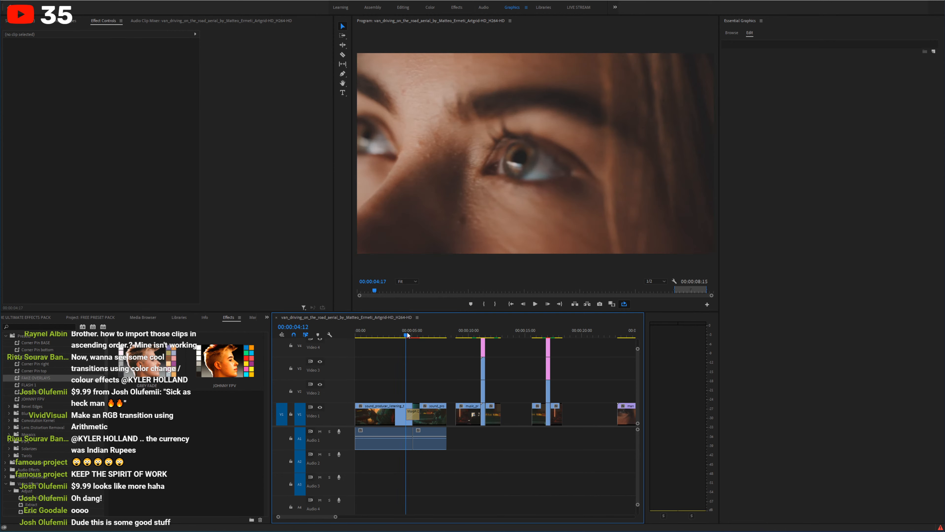
key("space")
key("space")
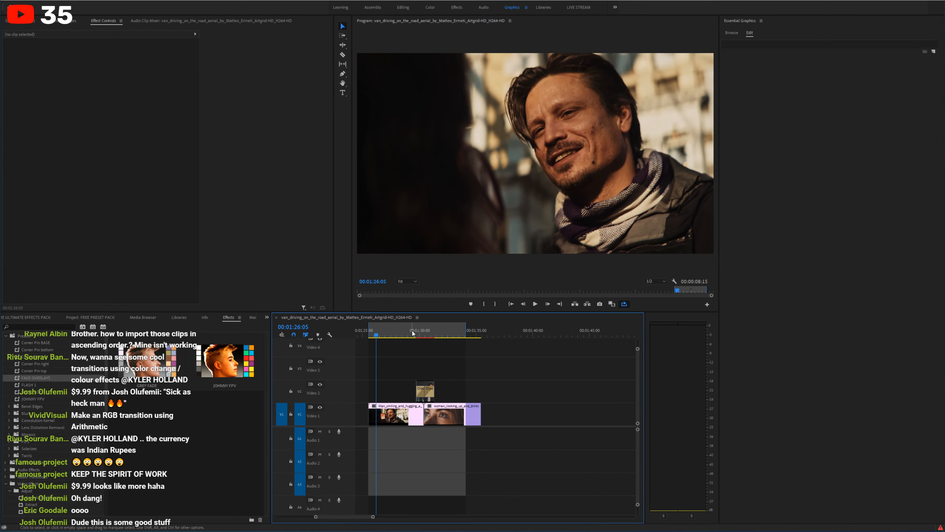
Step: Clear the sequence's In and Out points
right_click(412, 330)
left_click(439, 399)
left_click(410, 335)
Step: Go back to the sequence start and play the transition between the two sound producer clips
key("minus")
key("minus")
key("minus")
key("minus")
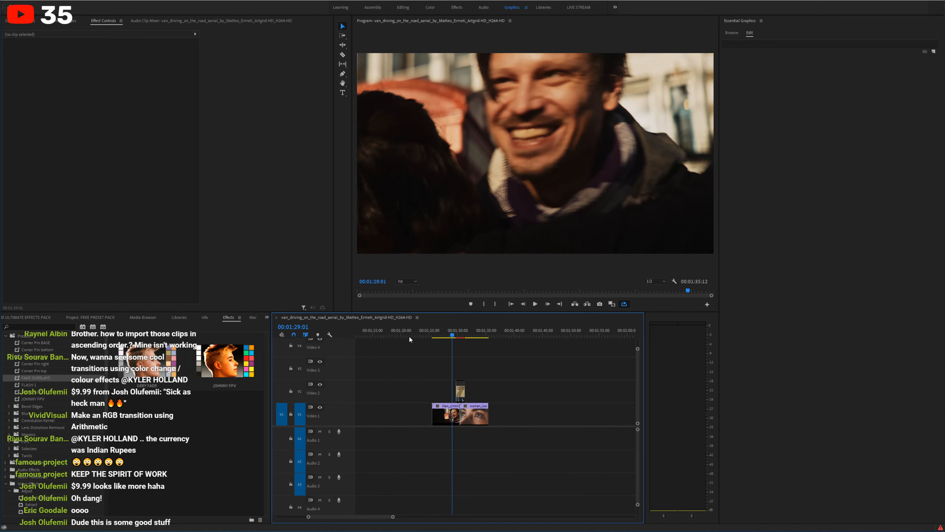
key("Home")
key("equal")
key("equal")
key("equal")
key("equal")
left_click(404, 334)
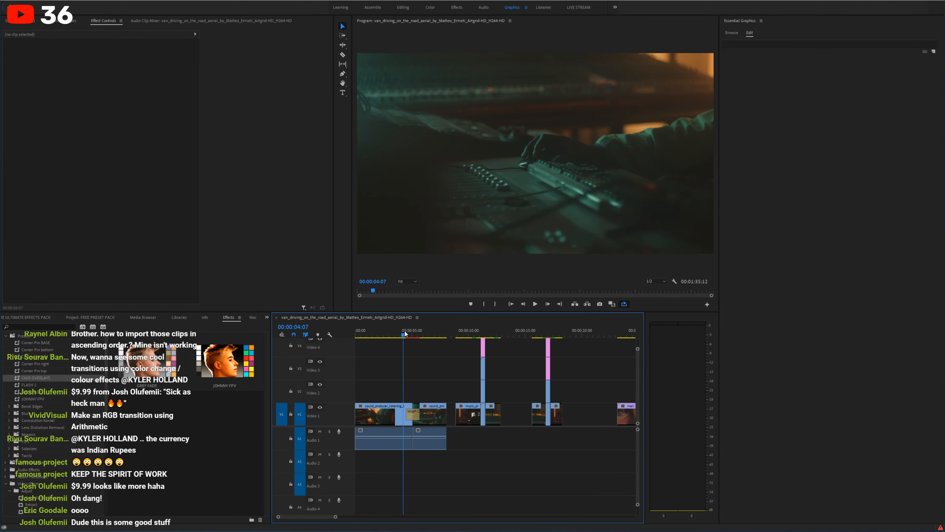
key("space")
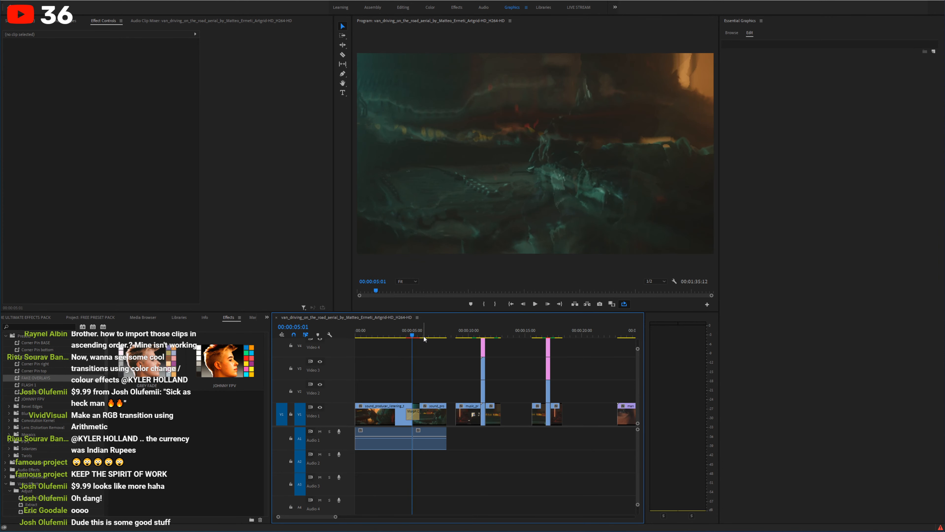
Step: Play the next two music studio transition examples, viewing the latter at full-panel size
left_click_drag(418, 329, 472, 327)
key("space")
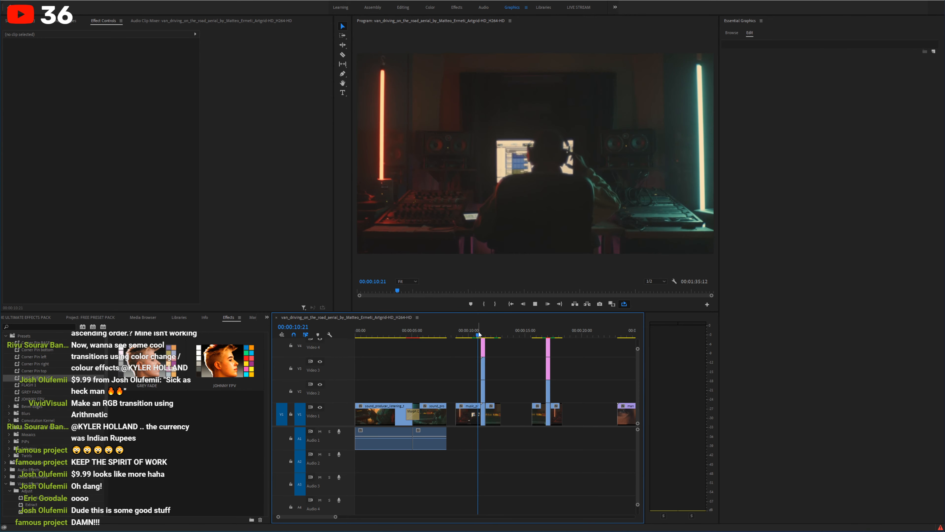
left_click(479, 331)
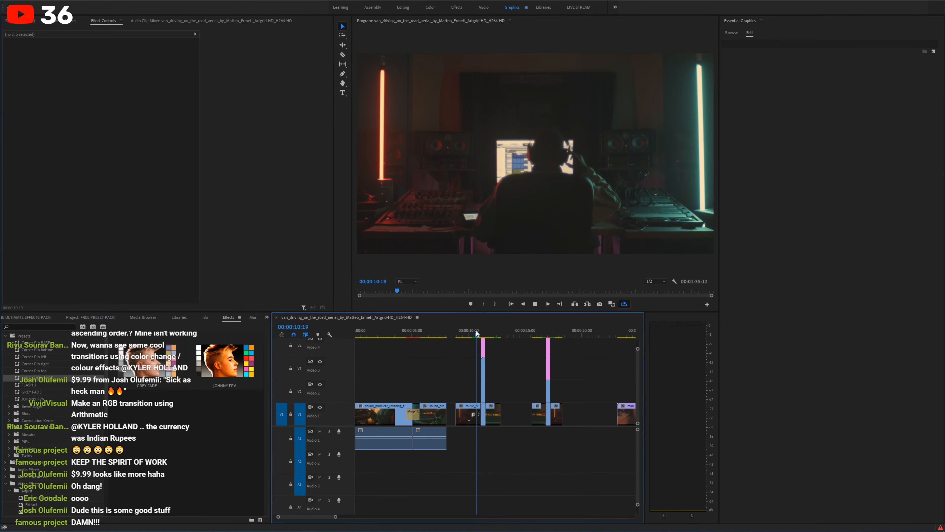
left_click(540, 334)
left_click_drag(540, 334, 546, 332)
key("space")
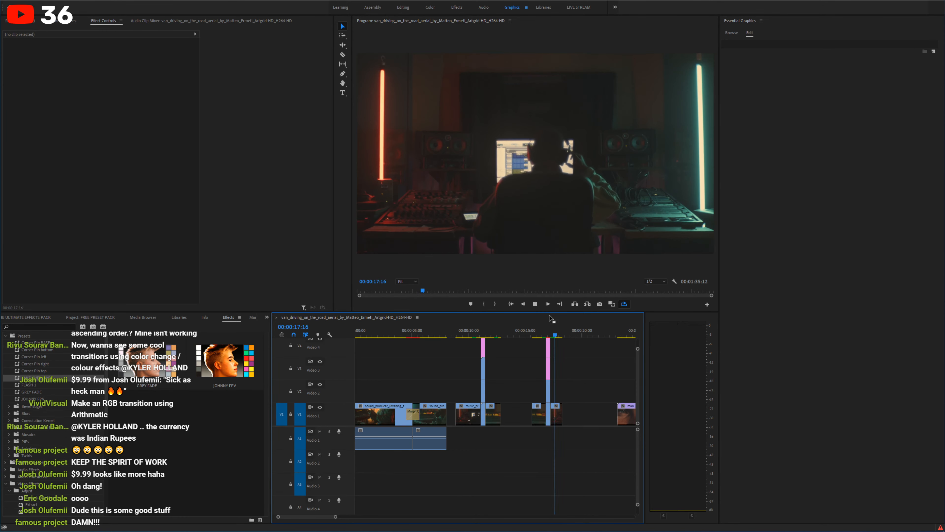
key("grave")
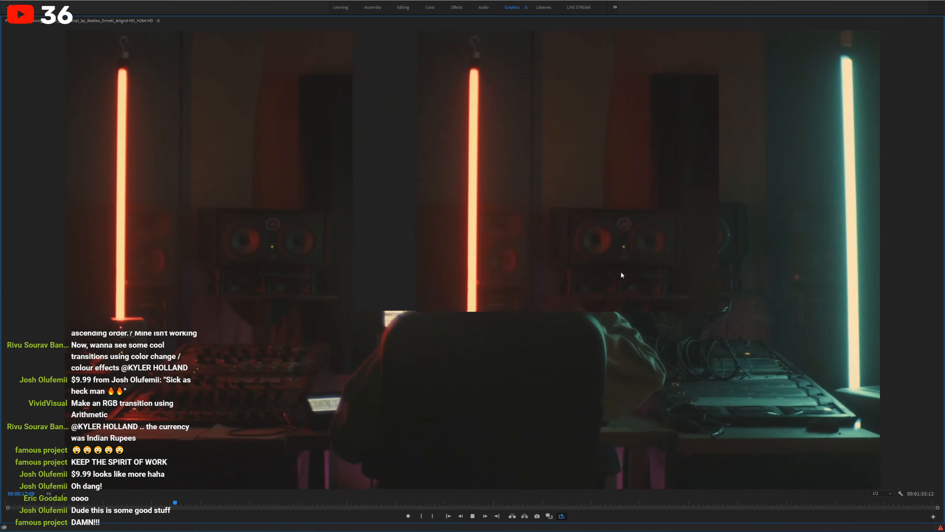
key("grave")
key("space")
Step: Play the transition between the man's and woman's eye close-ups and inspect its Bevel Edges adjustment layer
left_click(606, 332)
key("space")
key("grave")
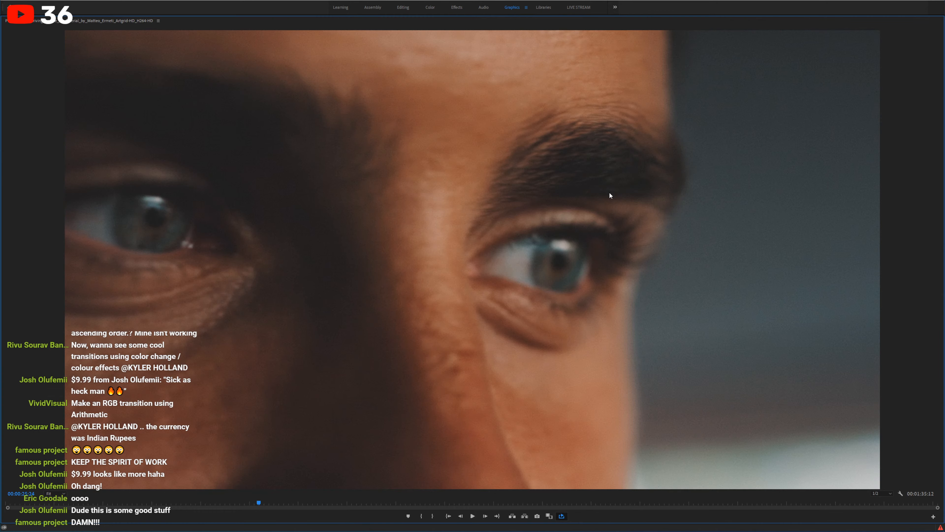
key("grave")
key("space")
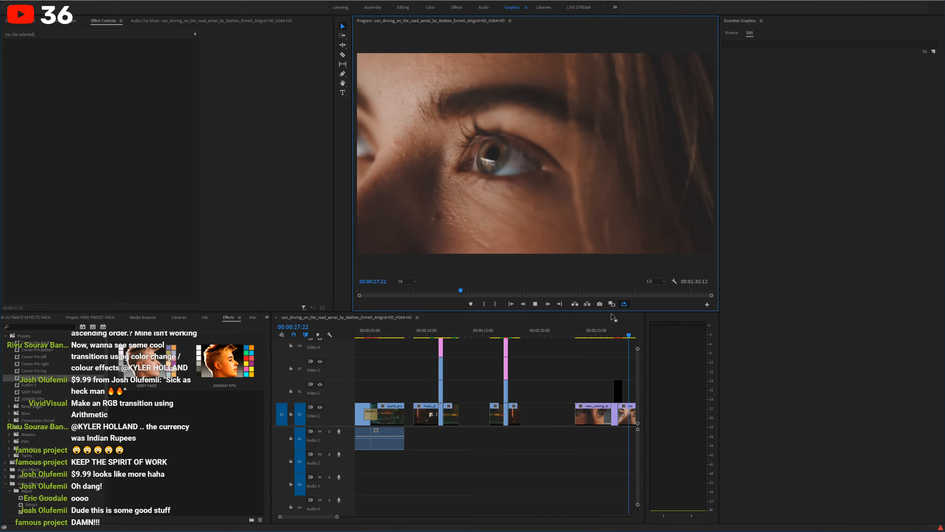
left_click(615, 331)
left_click(618, 397)
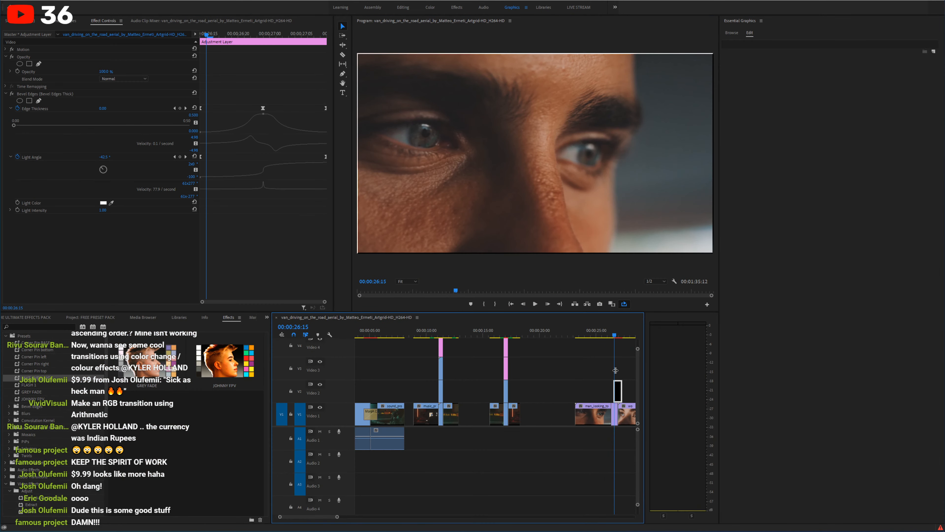
scroll(613, 368, "down", 2)
key("space")
scroll(580, 347, "down", 6)
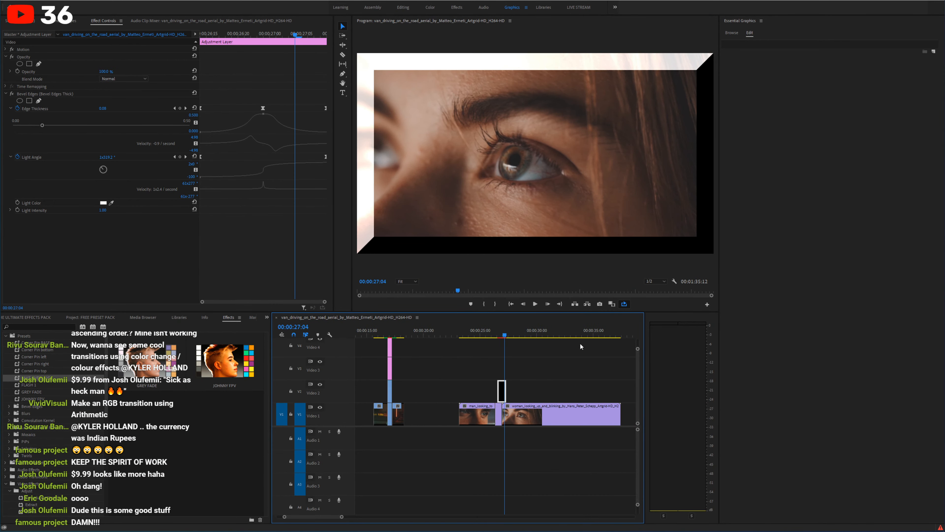
Step: Return to the Channel Blur overlay transition near the sequence end and play it again
key("backslash")
left_click(528, 332)
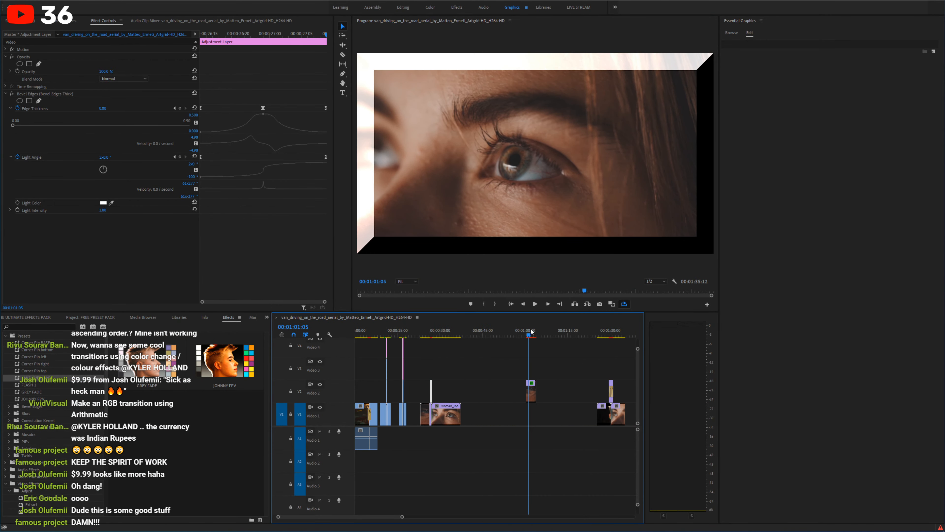
left_click_drag(598, 333, 607, 332)
key("equal")
key("equal")
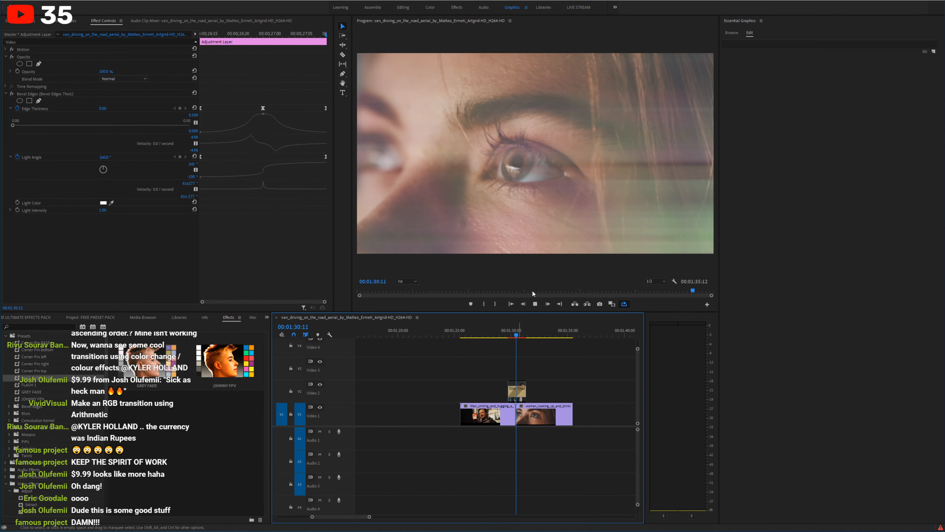
key("space")
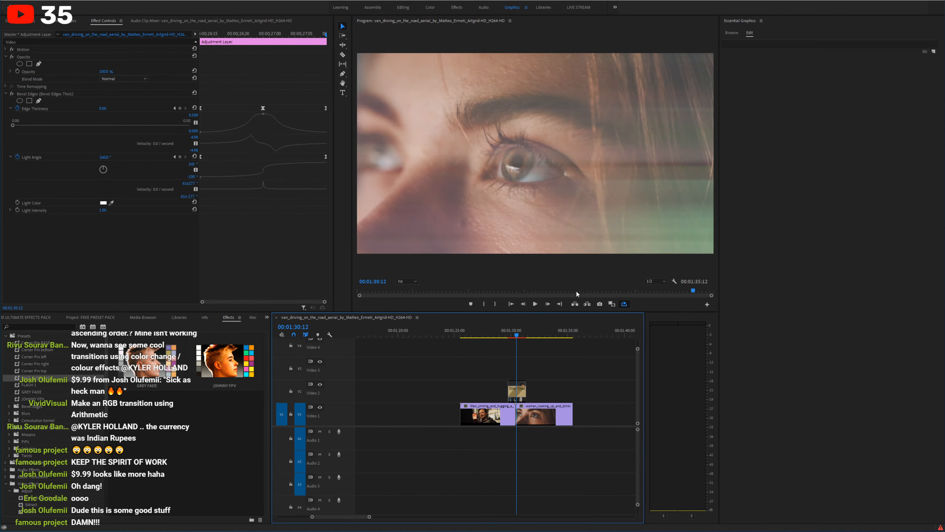
Step: Delete the Channel Blur overlay clip from Video 2 and move the playhead to 00:01:29:17, just before the cut
left_click(517, 390)
left_click(57, 95)
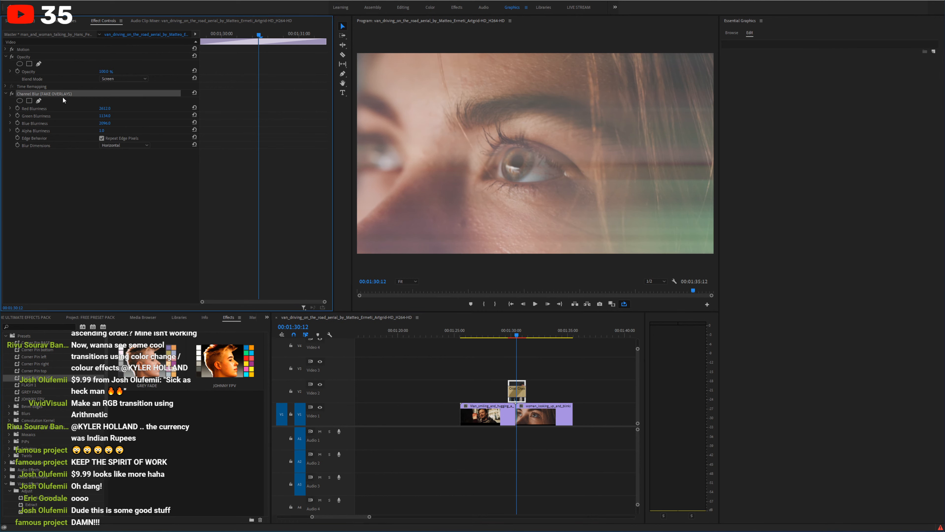
left_click(520, 387)
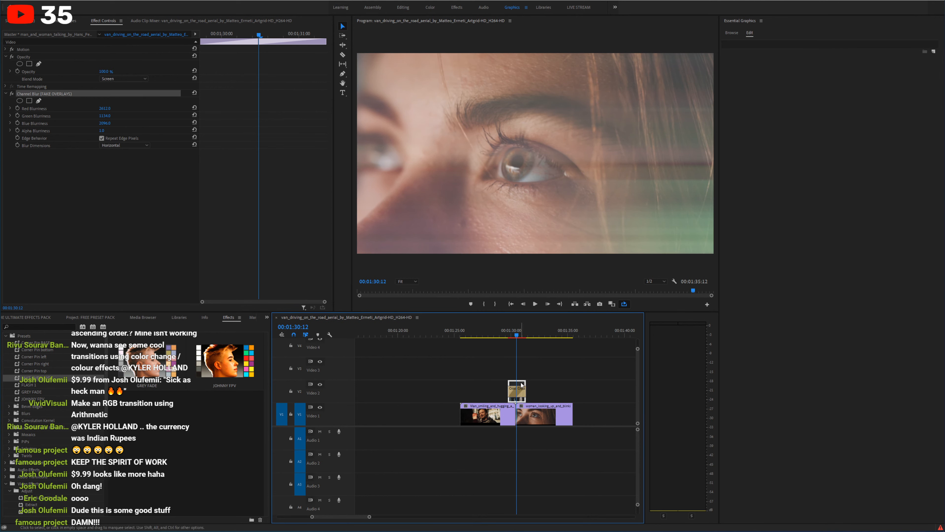
key("Delete")
key("shift+Left")
key("shift+Left")
key("shift+Left")
key("shift+Left")
key("equal")
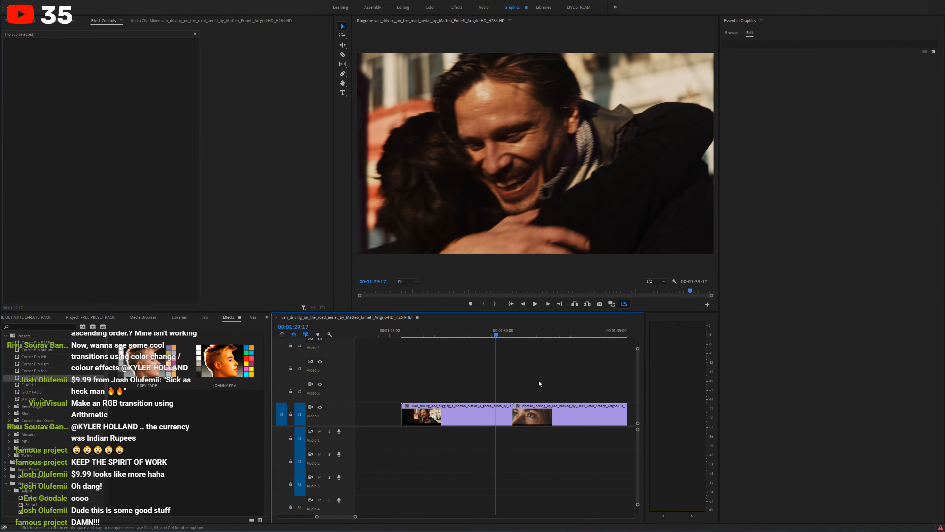
Step: Duplicate the man's and woman's clips onto Video 2, aligned directly above the originals
left_click_drag(511, 403, 493, 381)
left_click(506, 367)
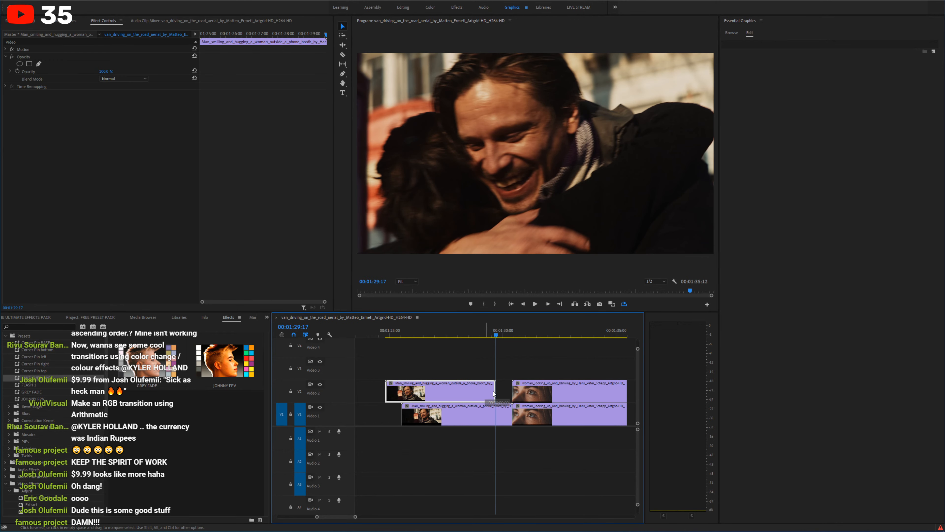
key("ctrl+z")
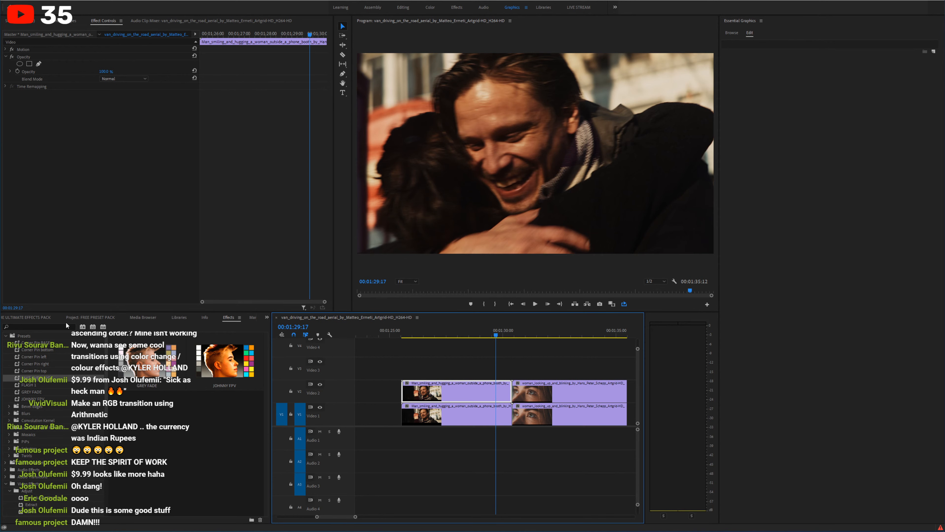
Step: Apply the Channel Blur fake overlay preset to both clip copies on Video 2
left_click_drag(41, 380, 470, 389)
left_click(490, 335)
left_click_drag(488, 333, 501, 331)
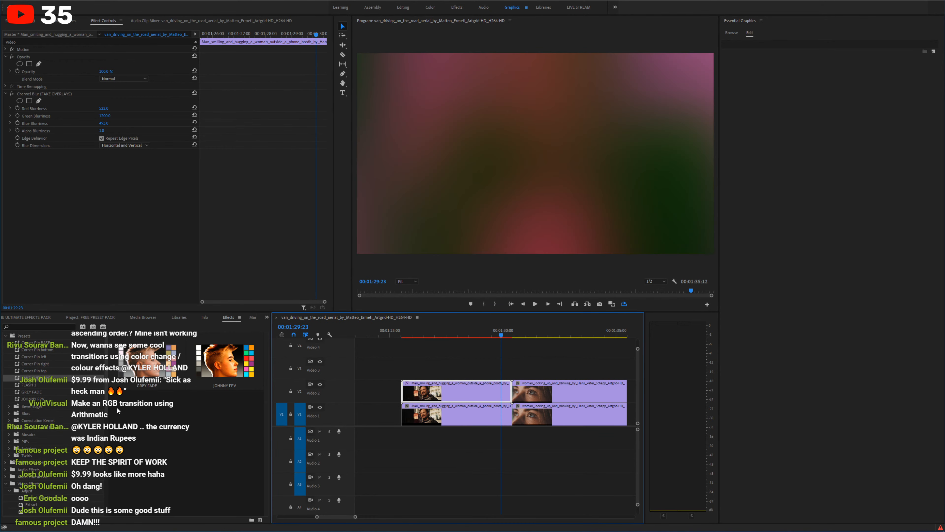
left_click_drag(48, 379, 533, 394)
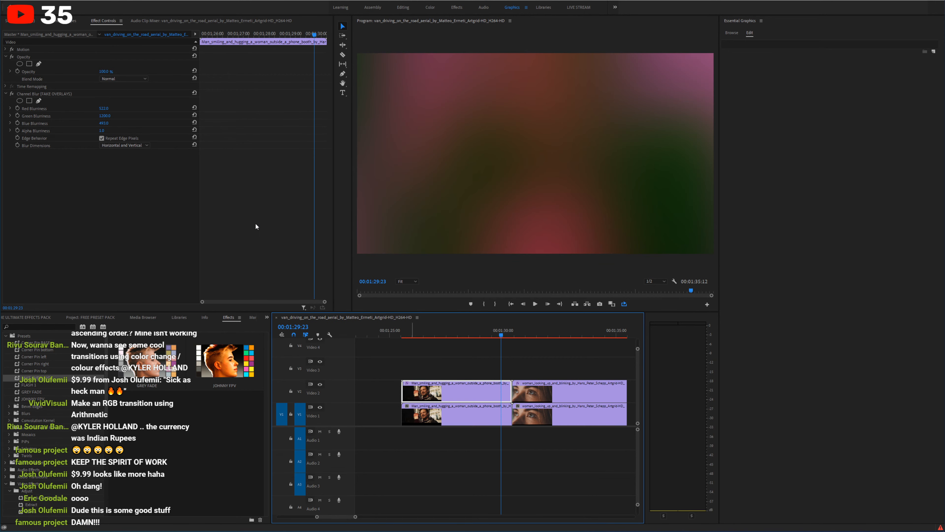
Step: Set the blend mode of both Video 2 copies to Screen
left_click(127, 79)
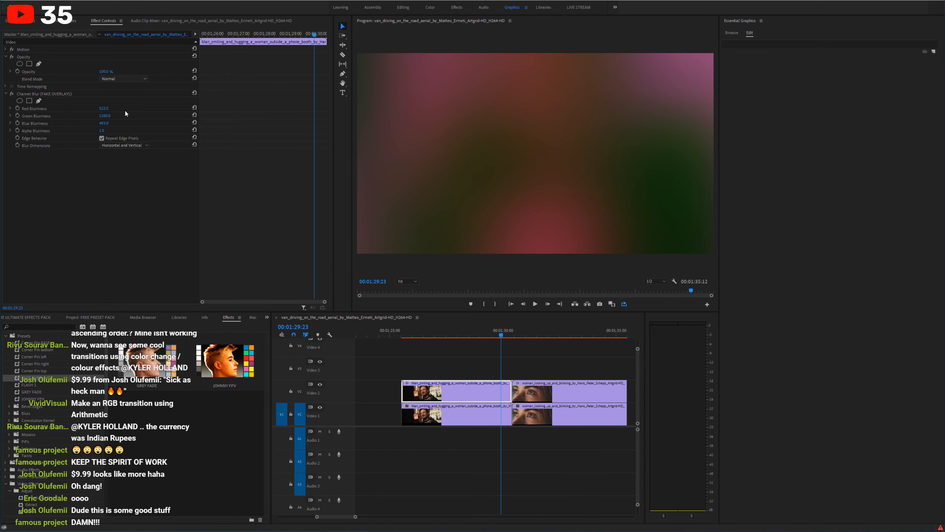
left_click(125, 111)
left_click(132, 79)
left_click(127, 143)
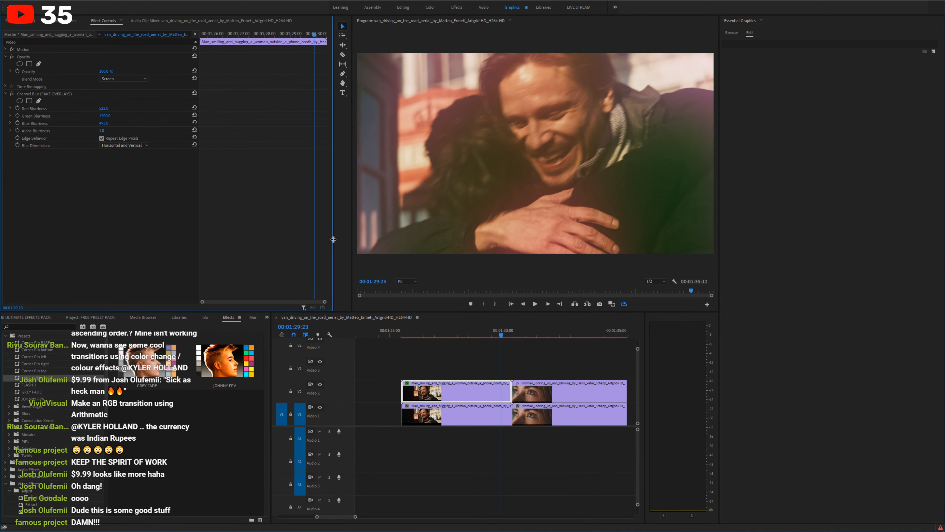
left_click(550, 391)
left_click(524, 330)
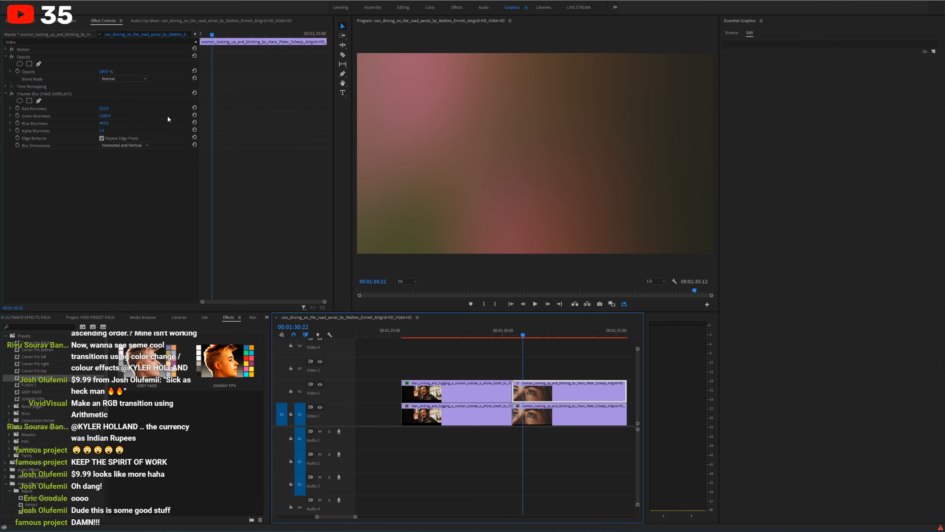
left_click(130, 79)
left_click(114, 150)
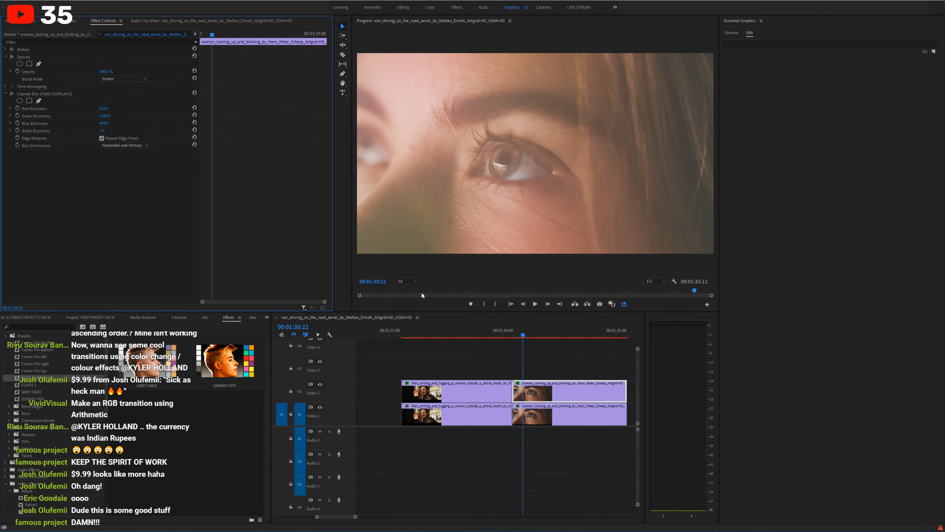
Step: Play the screened blur overlay over the man's clip at full-panel size
left_click(425, 330)
key("grave")
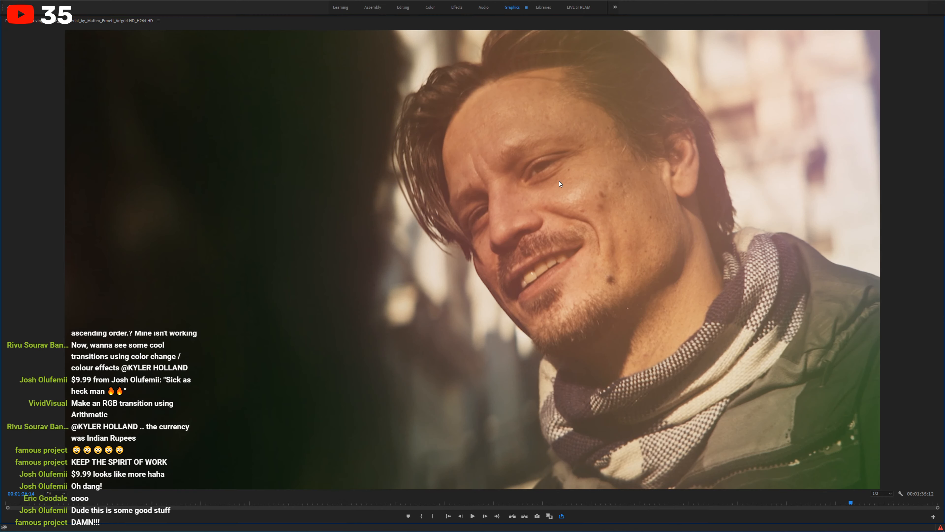
key("space")
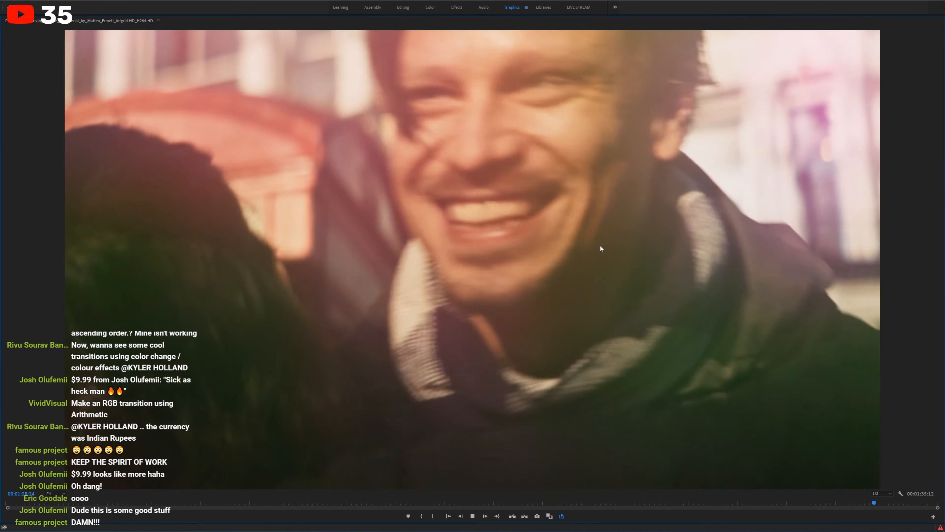
key("grave")
Step: Trim the outer ends of the Video 2 copies close to the cut and apply default transitions to those edges
left_click_drag(483, 393, 490, 394)
right_click(485, 396)
right_click(484, 396)
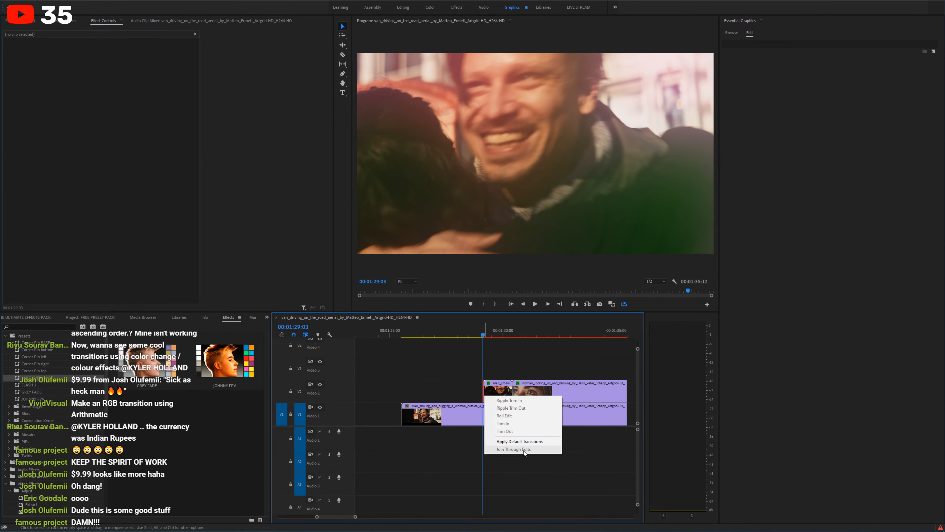
left_click(524, 442)
left_click_drag(627, 392, 535, 393)
right_click(535, 390)
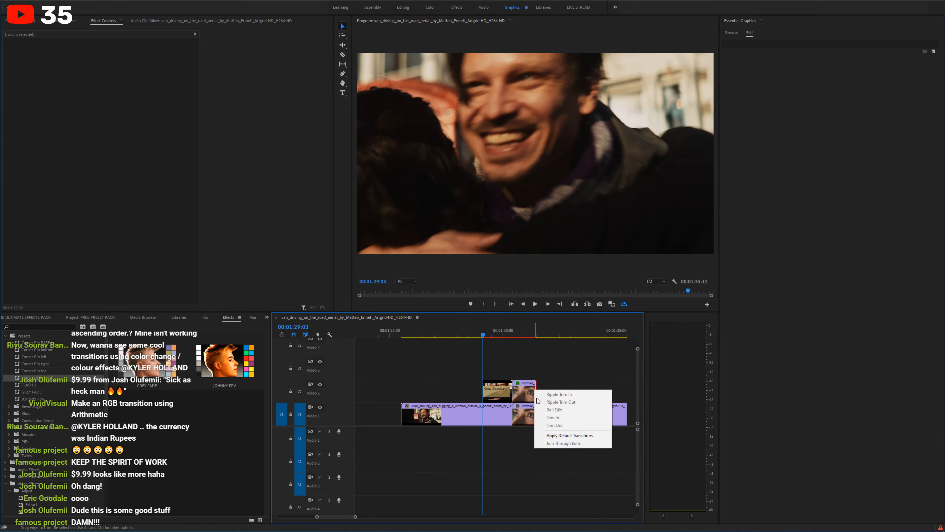
left_click(558, 435)
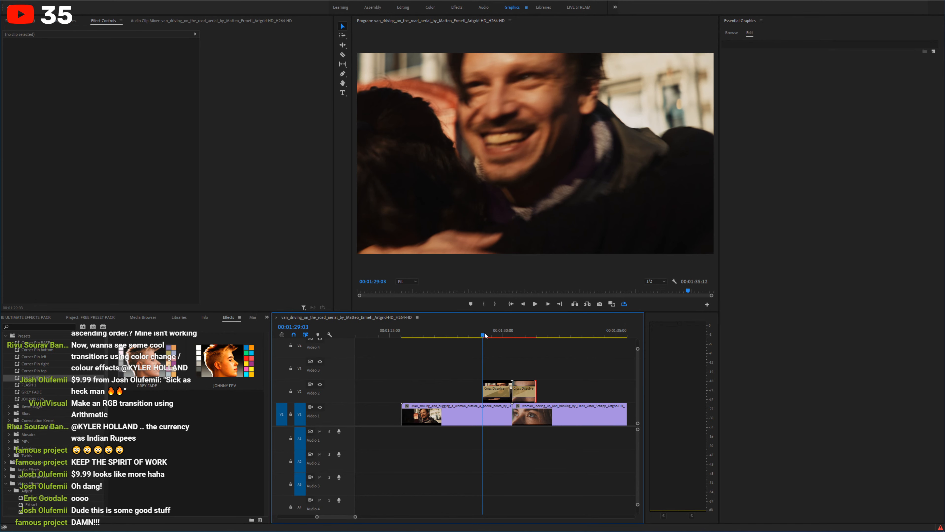
Step: Play the faded overlay transition at full-panel size from 00:01:28:16
mouse_move(485, 336)
left_mouse_down()
mouse_move(542, 334)
mouse_move(471, 334)
left_mouse_up()
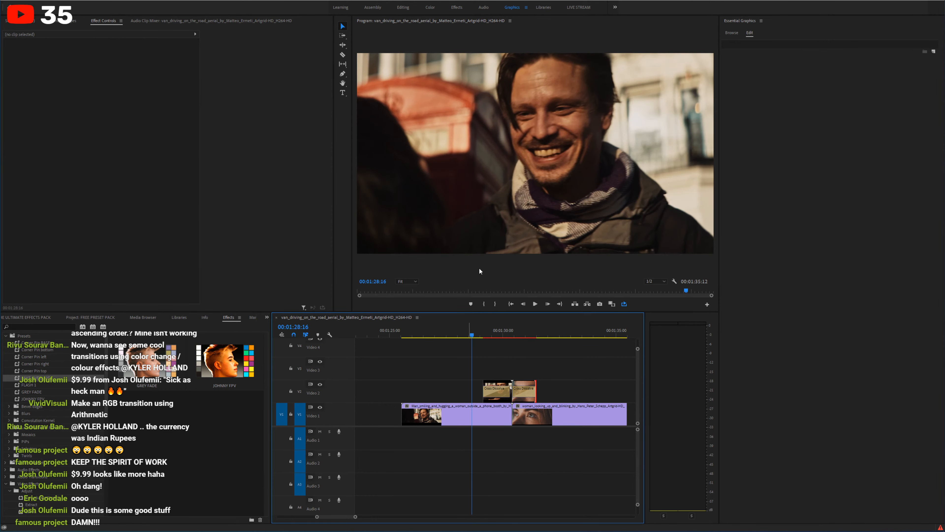
key("grave")
key("space")
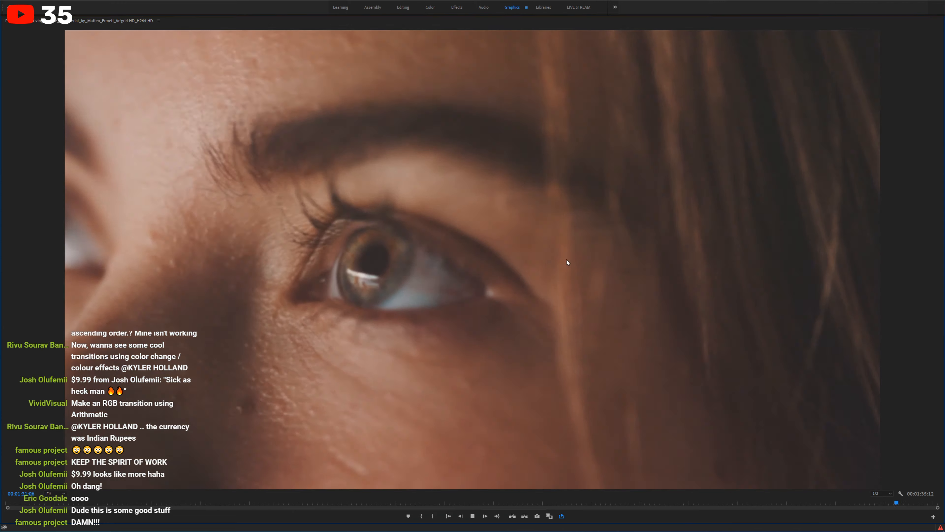
key("grave")
Step: Check the trimmed overlay copy, and undo the edits back to the earlier single Channel Blur overlay clip on Video 2
left_click(518, 335)
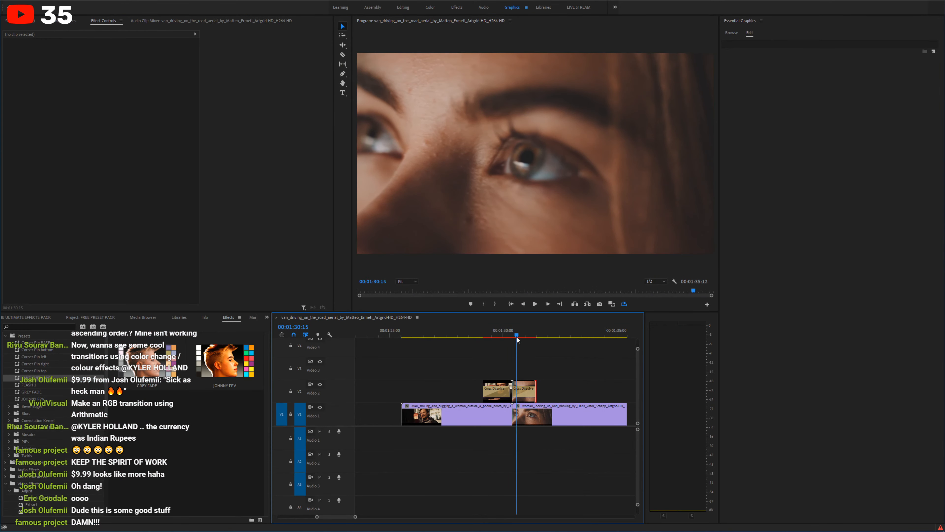
left_click(496, 393)
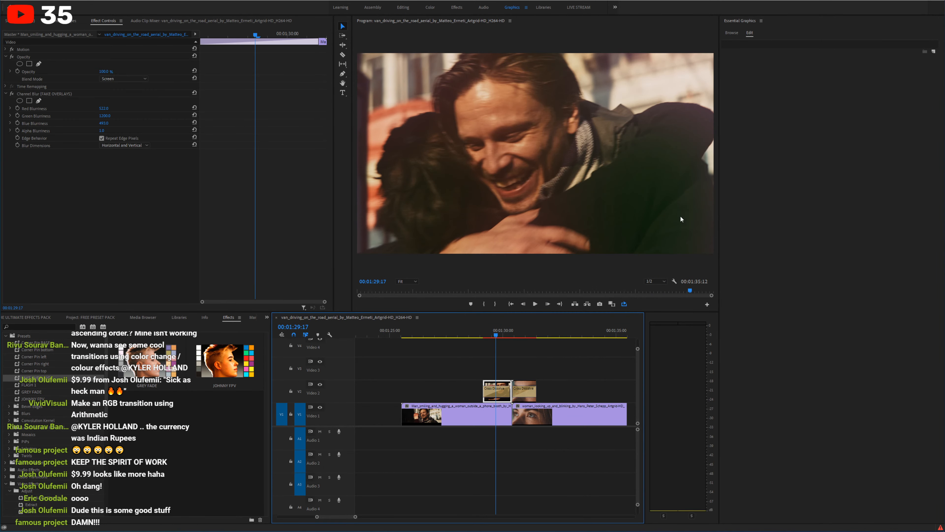
left_click(550, 364)
key("ctrl+z")
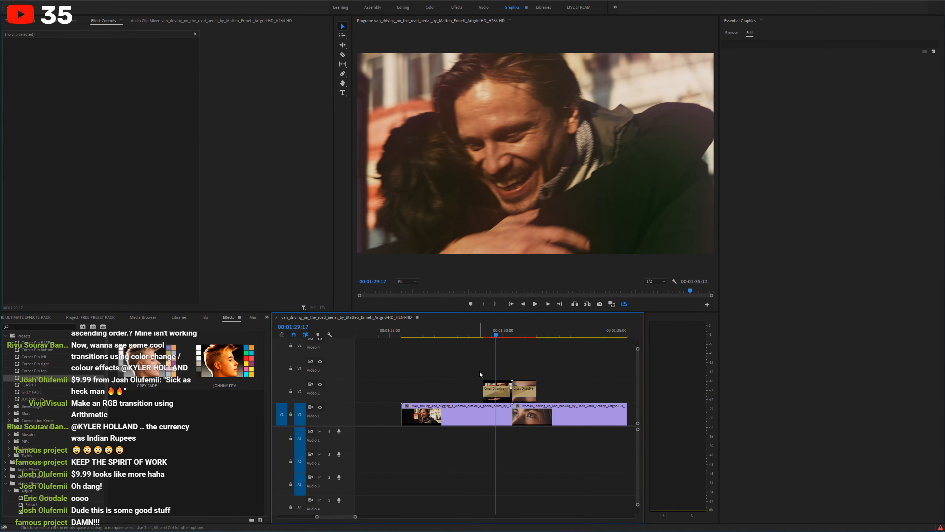
key("ctrl+z")
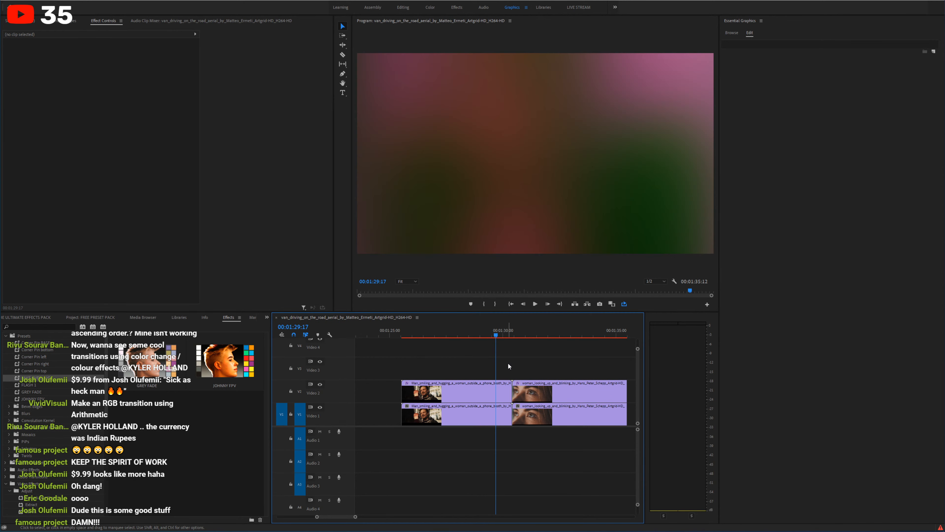
key("ctrl+z")
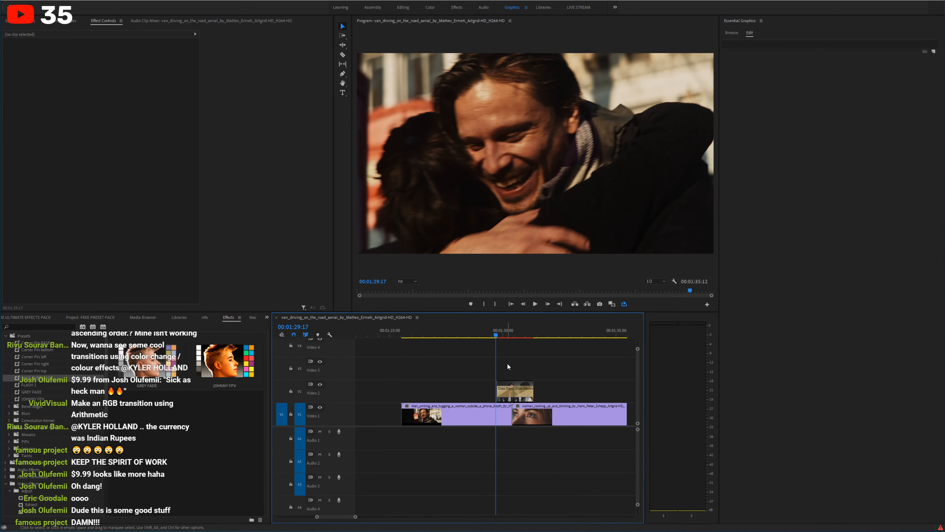
Step: Hide Video 1 and set the overlay clip's Channel Blur dimensions to Vertical
left_click_drag(505, 330, 516, 329)
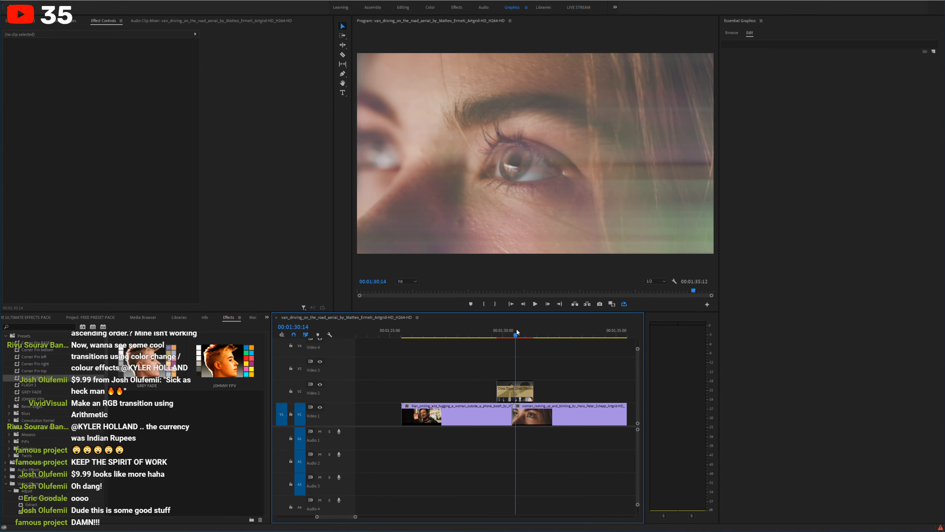
left_click(522, 386)
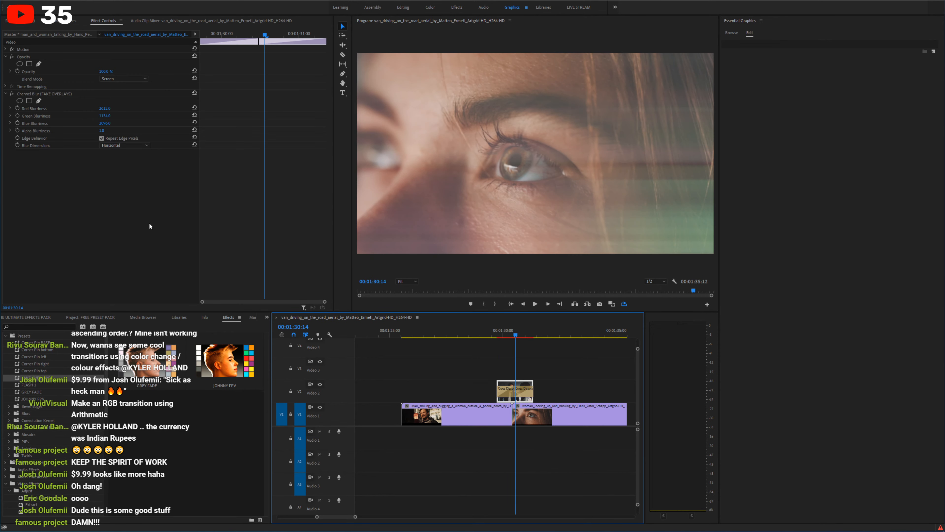
left_click(320, 407)
left_click(108, 145)
left_click(121, 164)
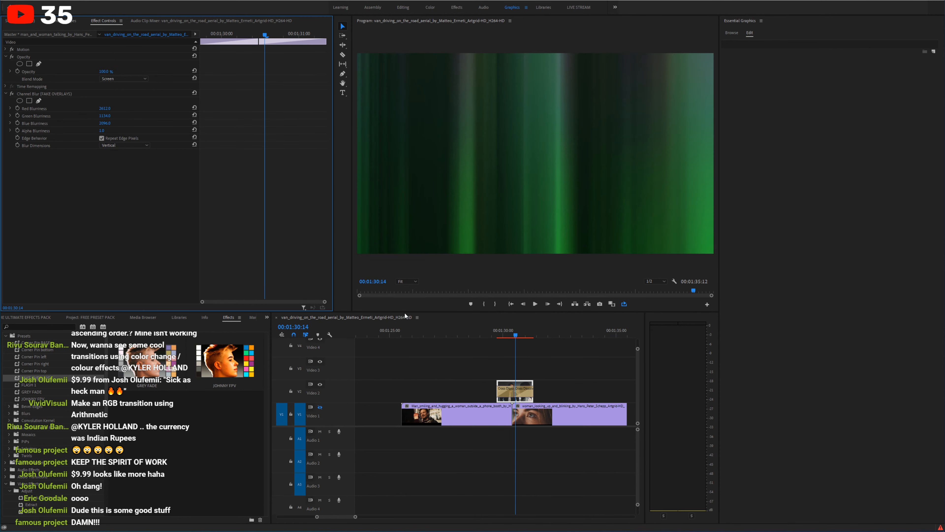
Step: Apply the Mosaic effect to the Video 2 overlay clip and enable Sharp Colors
mouse_move(507, 330)
left_mouse_down()
mouse_move(527, 331)
mouse_move(513, 330)
left_mouse_up()
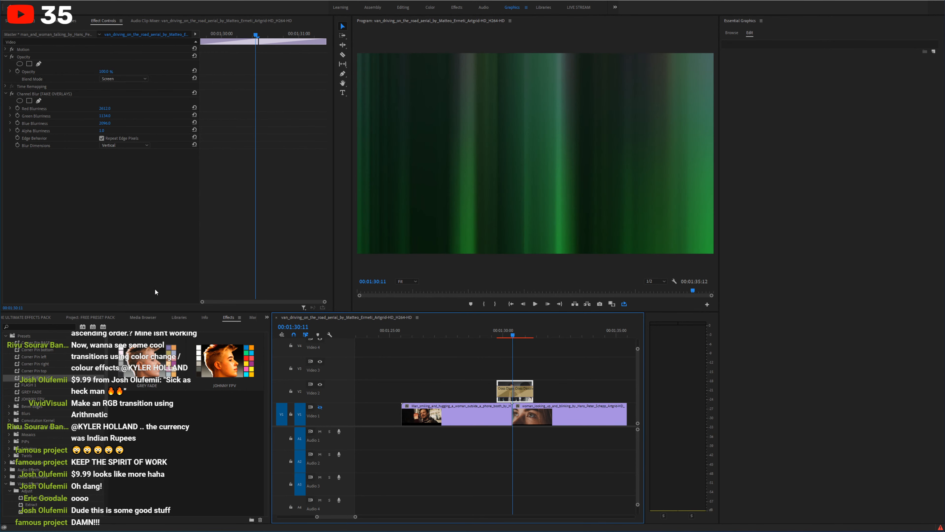
left_click(68, 325)
type("mosa")
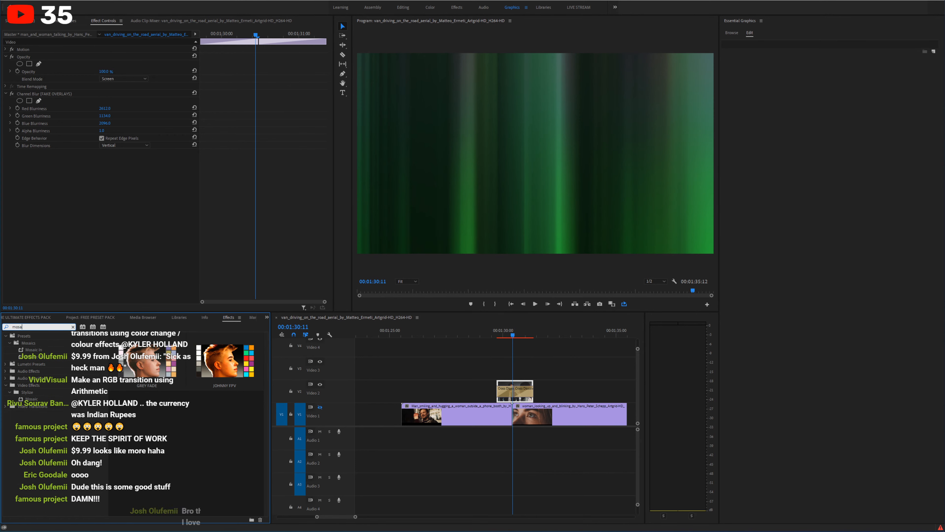
left_click_drag(31, 399, 172, 216)
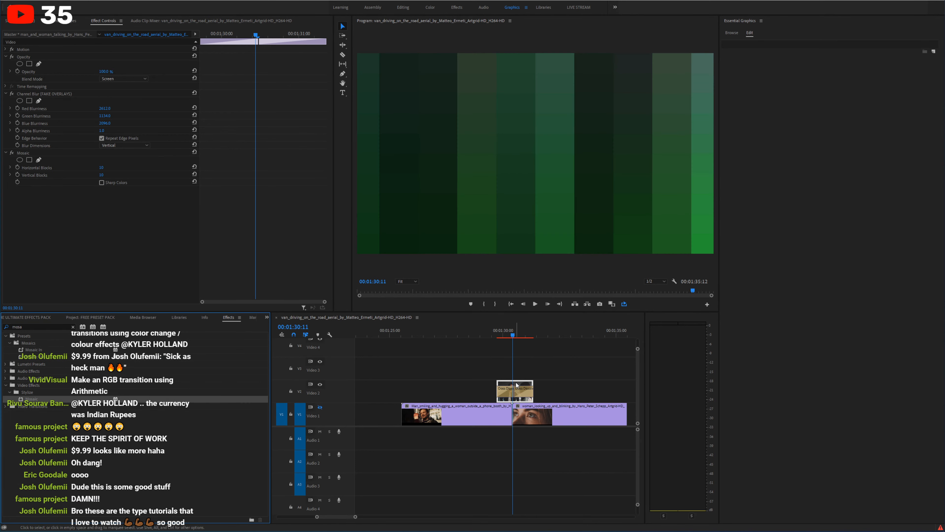
left_click(102, 182)
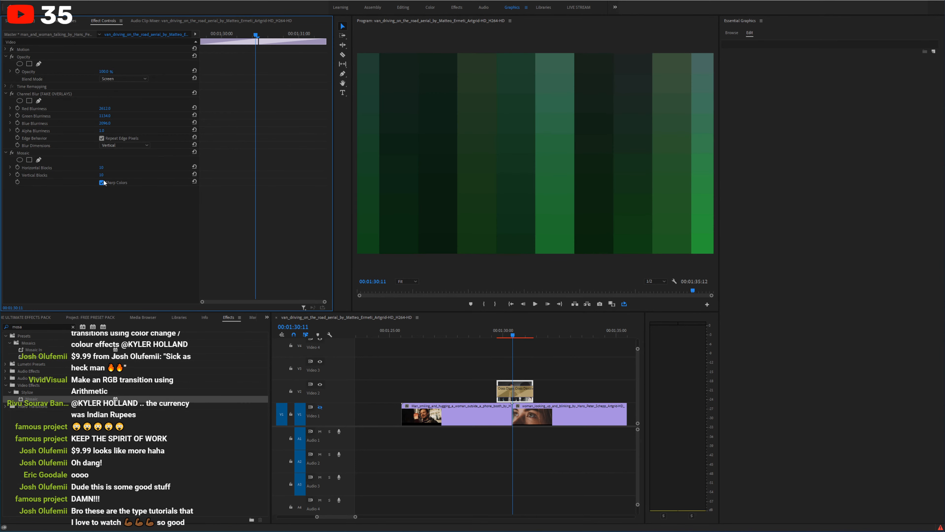
Step: Animate Mosaic's Horizontal and Vertical Blocks, raising Horizontal Blocks to 44 at 00:01:30:11 and Vertical Blocks at 00:01:30:22
left_click_drag(102, 175, 235, 175)
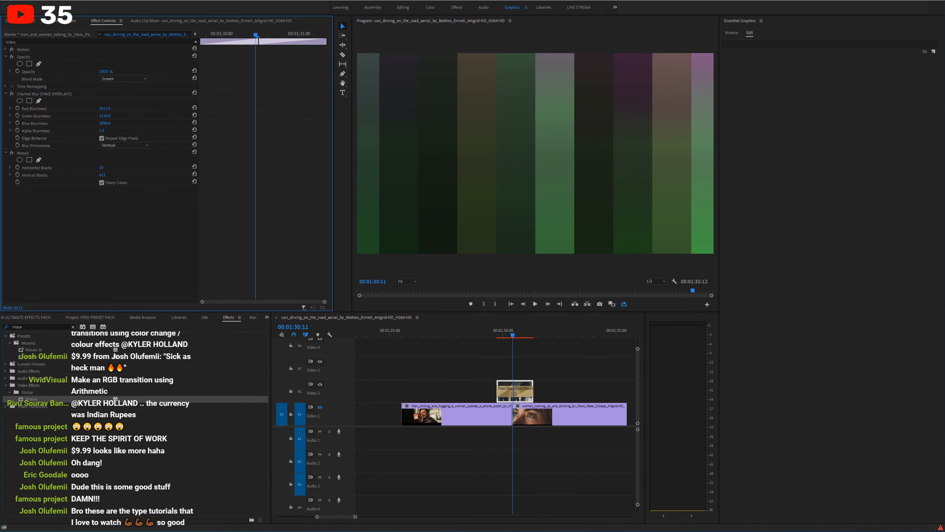
left_click_drag(101, 174, 93, 167)
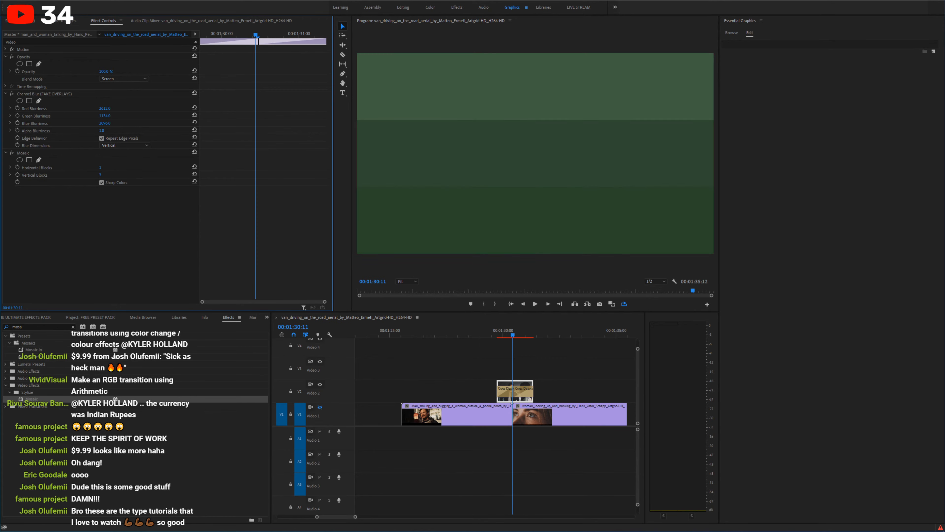
left_click(17, 167)
left_click(17, 174)
left_click_drag(100, 167, 147, 176)
left_click(289, 34)
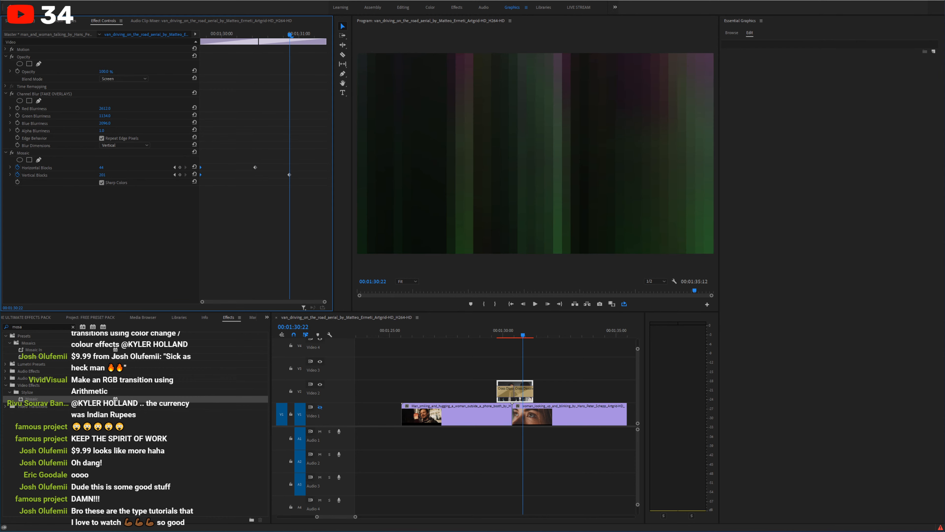
Step: Keyframe both Mosaic block counts to 1 at 00:01:31:04 and 00:01:30:15, and Horizontal Blocks to 1 at 00:01:30:02
left_click(312, 34)
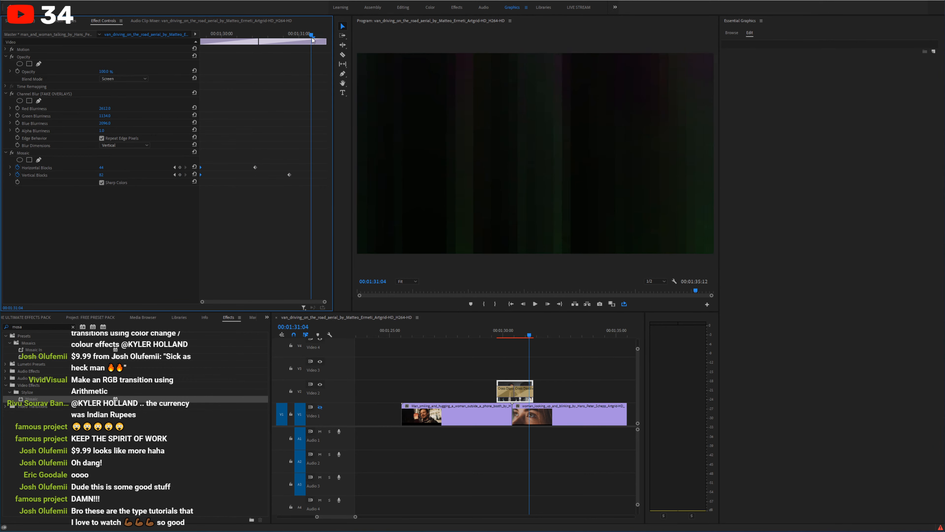
left_click_drag(101, 167, 86, 167)
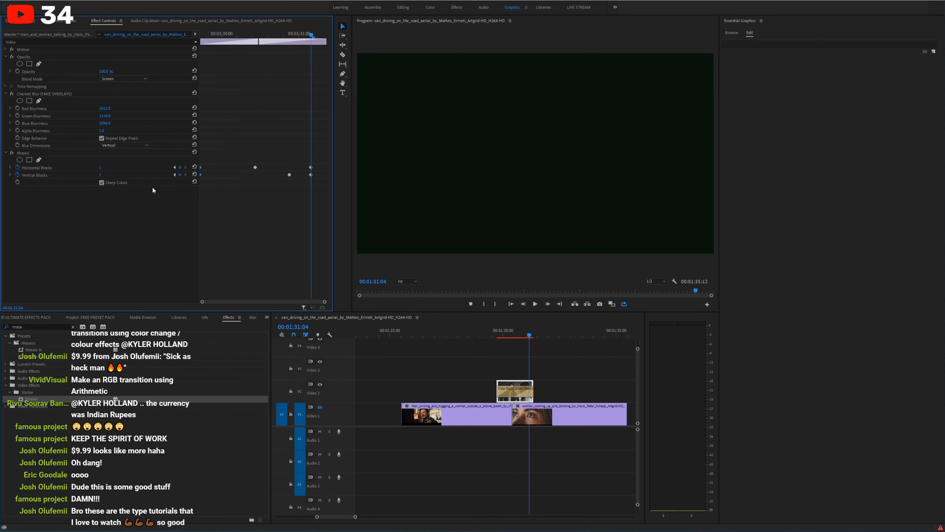
left_click(228, 34)
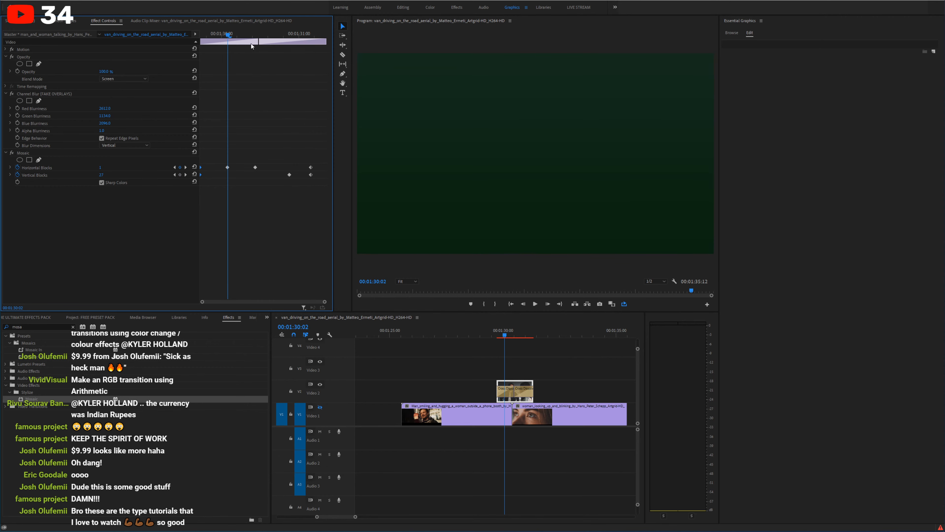
left_click(268, 35)
left_click_drag(101, 167, 87, 175)
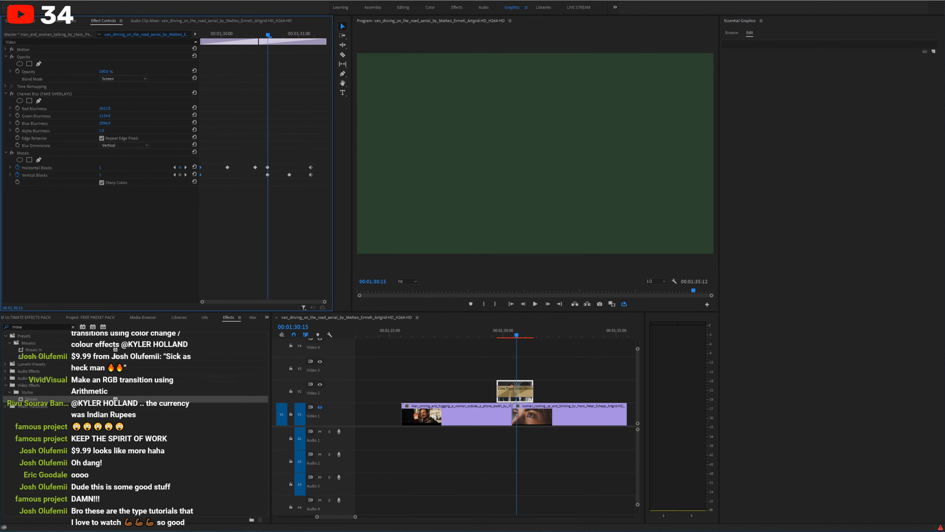
Step: Set all the Mosaic block keyframes to Hold interpolation and play back the stepped animation
left_click_drag(321, 149, 253, 180)
right_click(227, 167)
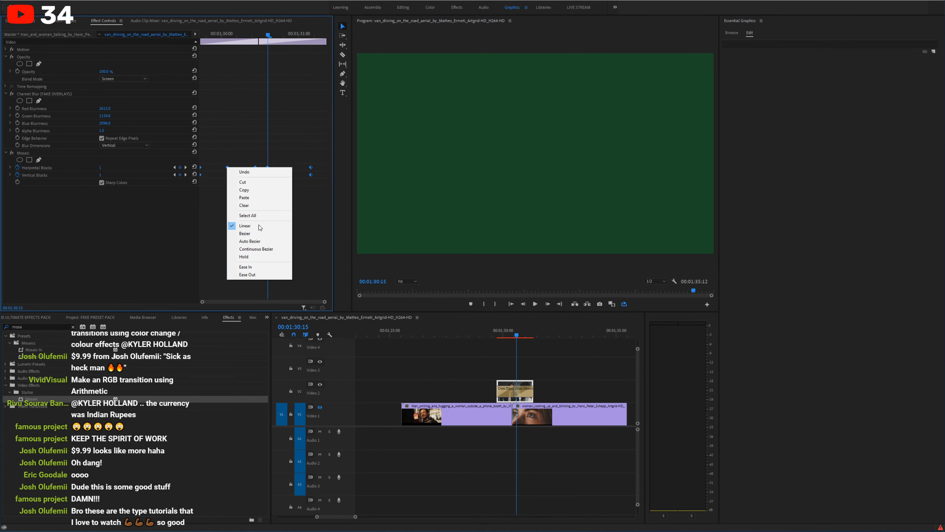
left_click(245, 256)
left_click(496, 330)
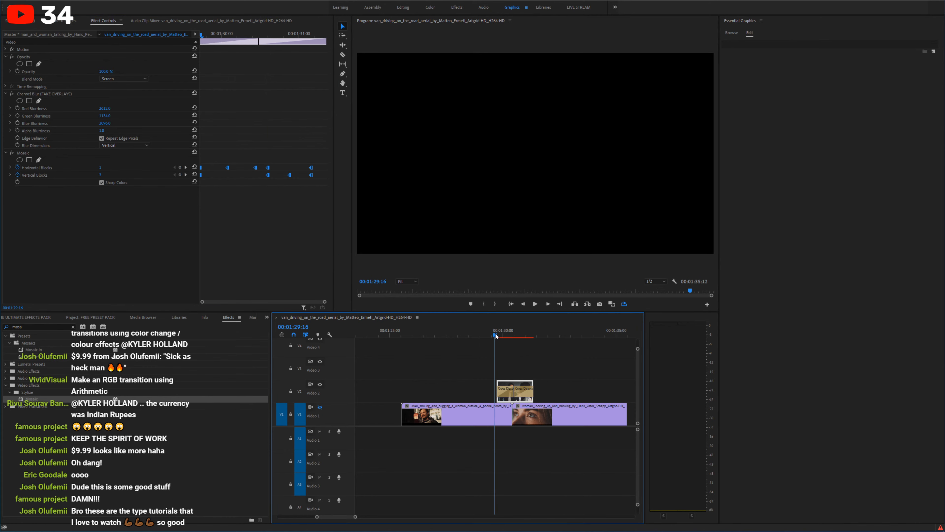
key("space")
key("space")
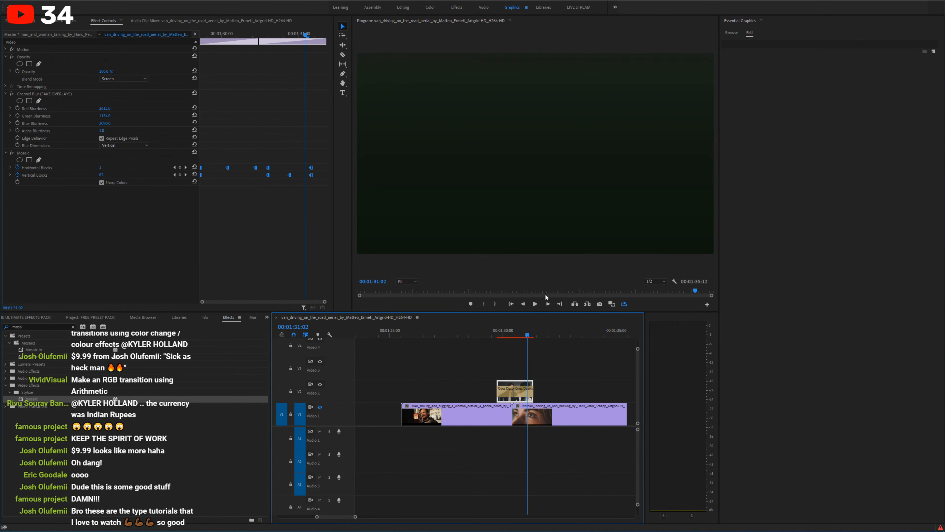
left_click_drag(510, 335, 503, 337)
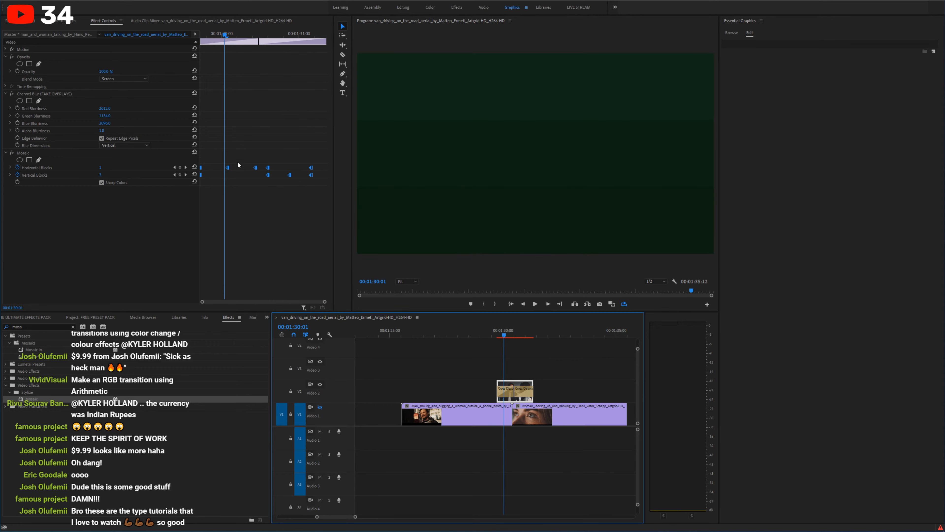
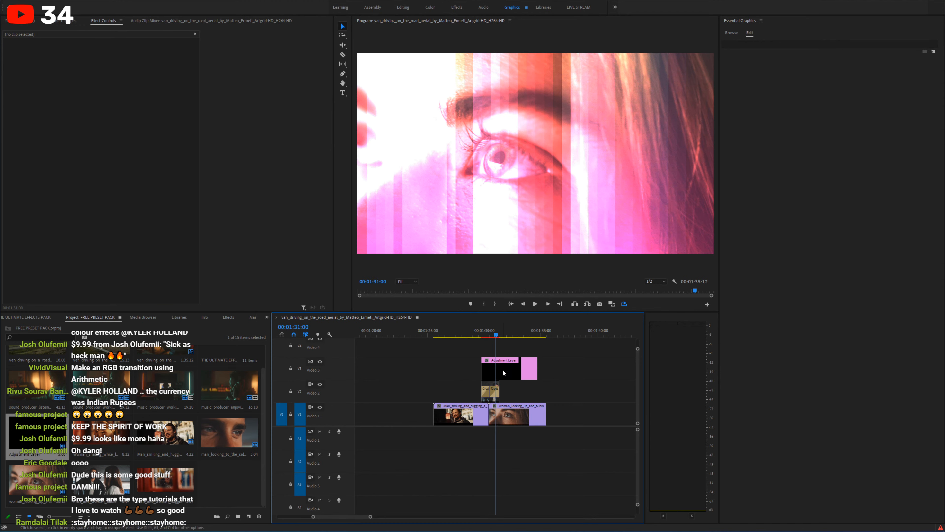
Step: Cut the Video 3 adjustment layer at the end of the overlay clip and delete the excess
key("c")
left_click(500, 370)
key("v")
left_click(505, 367)
key("Delete")
Step: Apply the FLASH 1 preset to the adjustment layer above the overlay clip
left_click(485, 328)
key("equal")
key("equal")
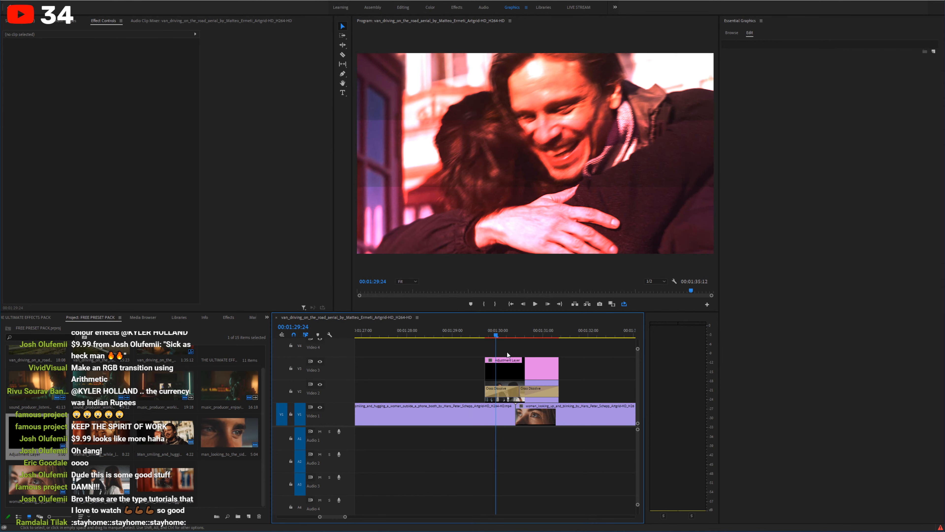
left_click(507, 363)
left_click(73, 26)
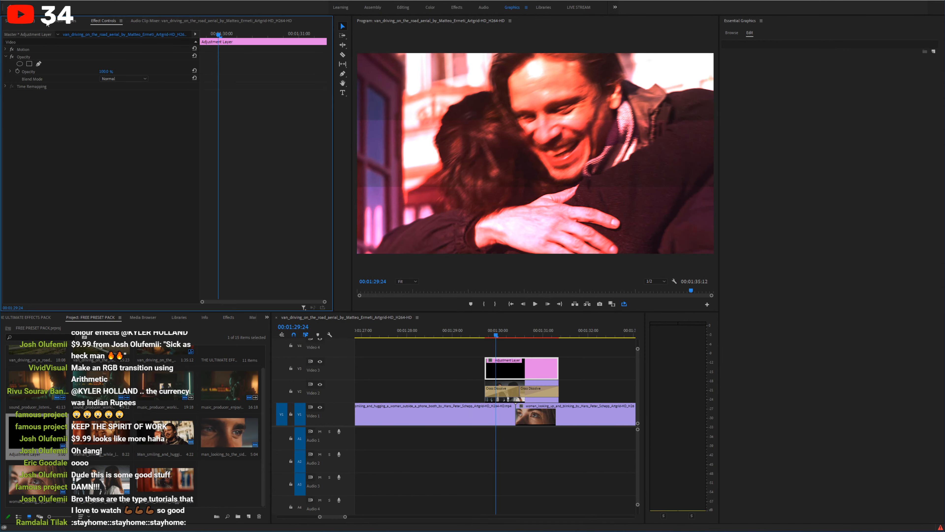
left_click(228, 320)
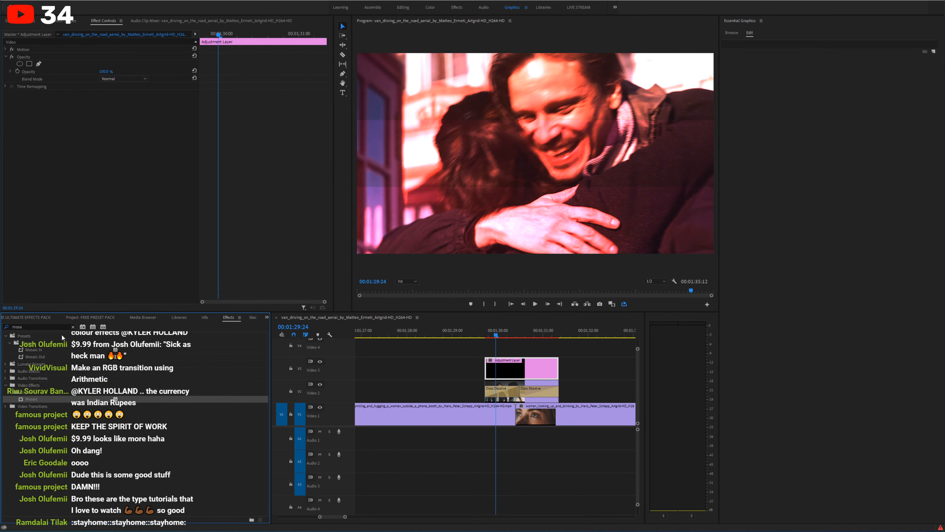
left_click(72, 326)
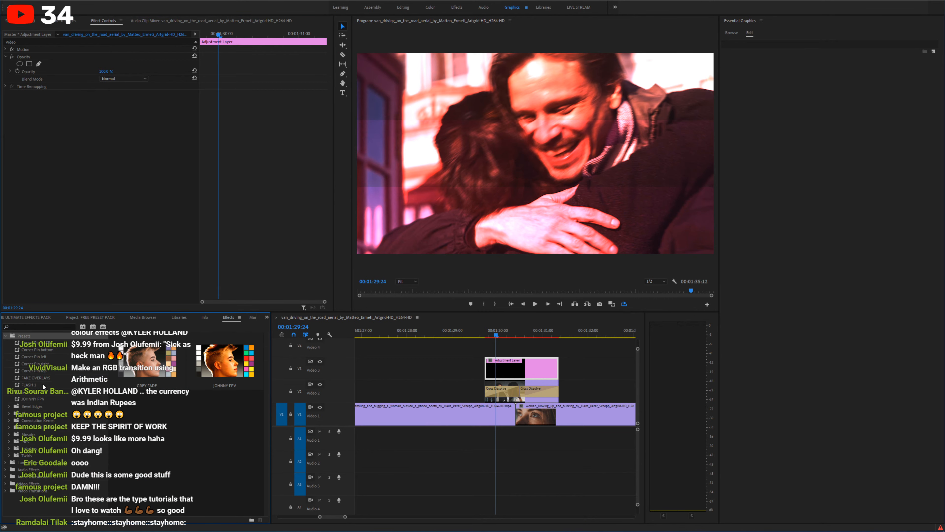
left_click(478, 329)
Step: Play the flash transition across the cut at full size and save the project
key("grave")
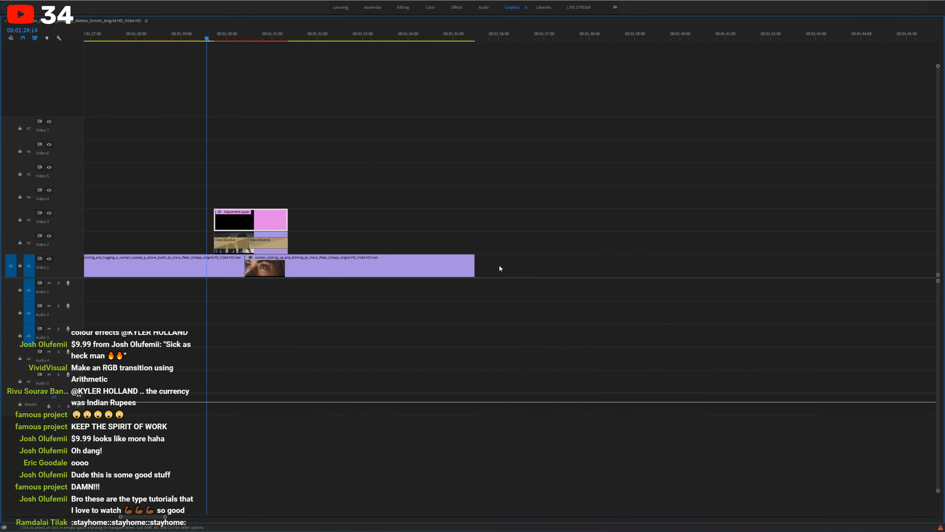
key("grave")
key("grave")
key("space")
key("space")
key("grave")
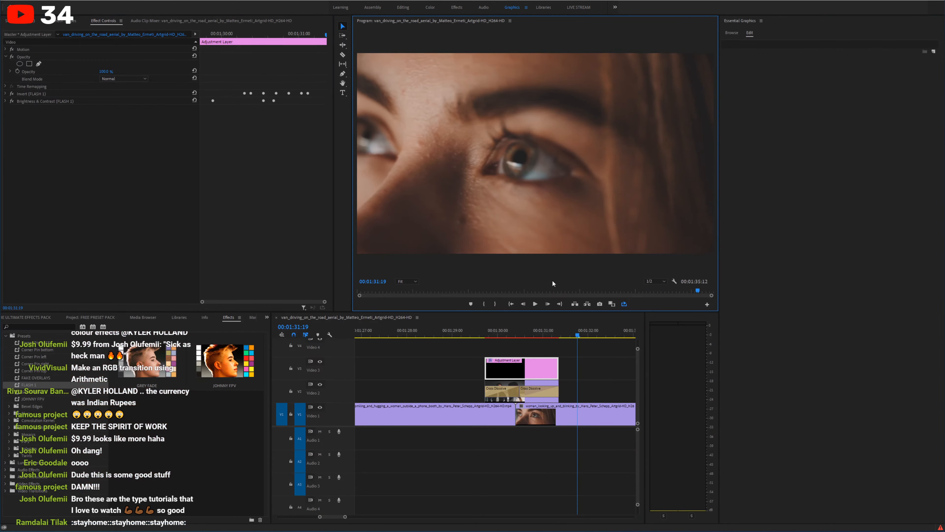
left_click_drag(587, 358, 513, 370)
key("ctrl+s")
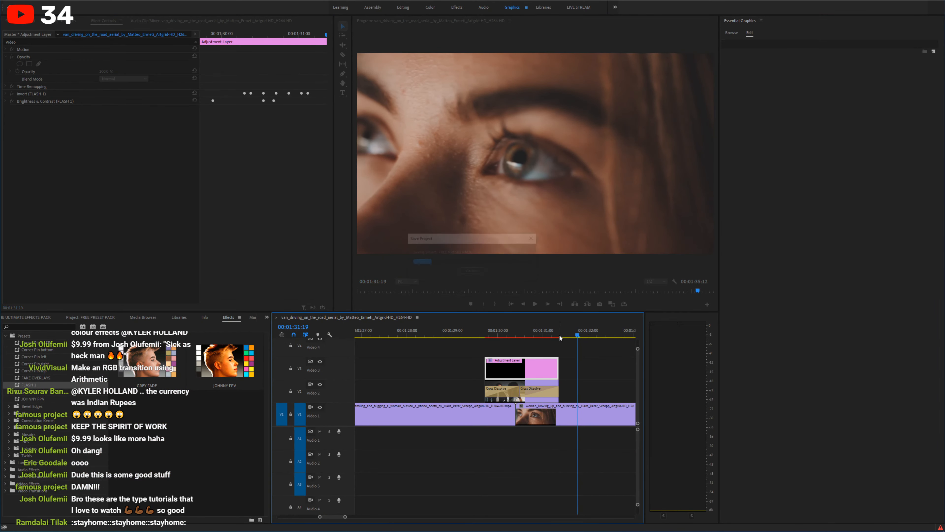
left_click(542, 333)
key("minus")
key("minus")
key("minus")
key("minus")
key("minus")
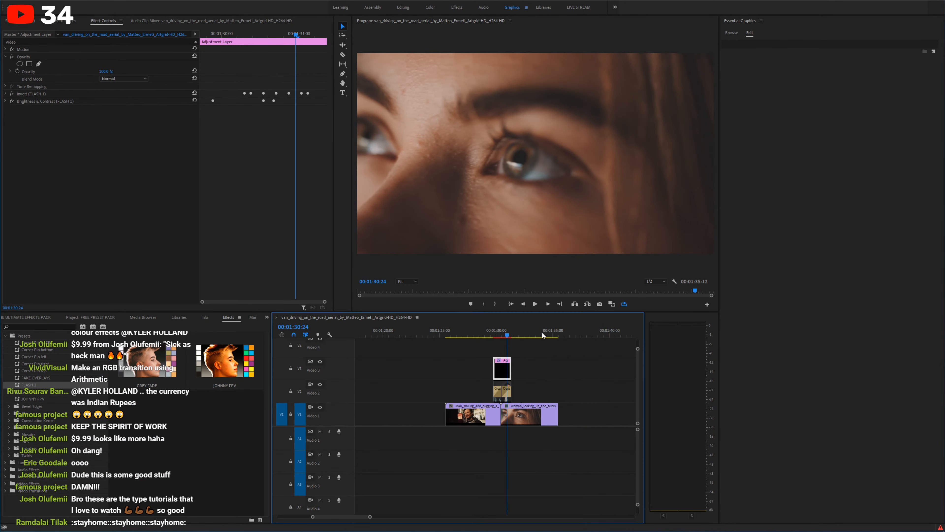
key("equal")
key("equal")
key("equal")
key("equal")
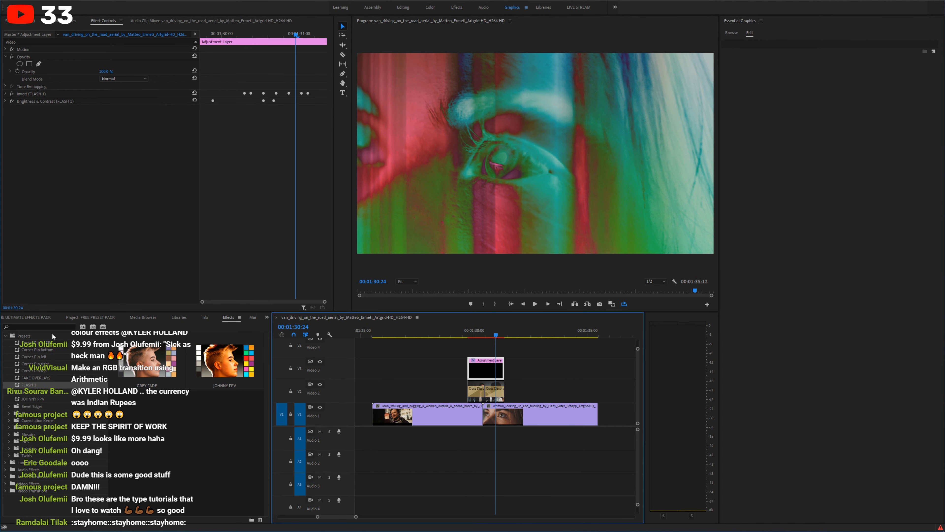
Step: Add the sound_producer_working_in_a_studio clip to Video 1 after the existing clips and trim its end to 00:01:41:13
left_click(46, 318)
left_click(88, 320)
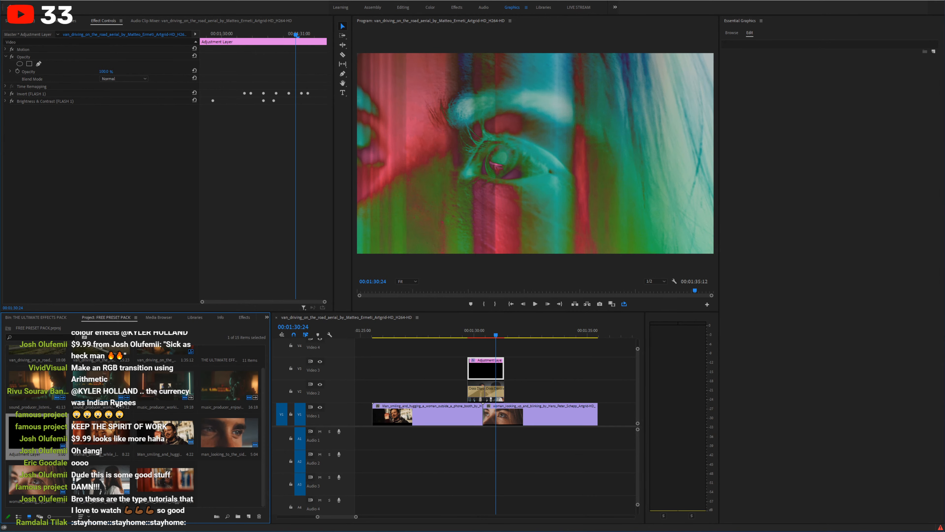
left_click(209, 473)
left_click(182, 483)
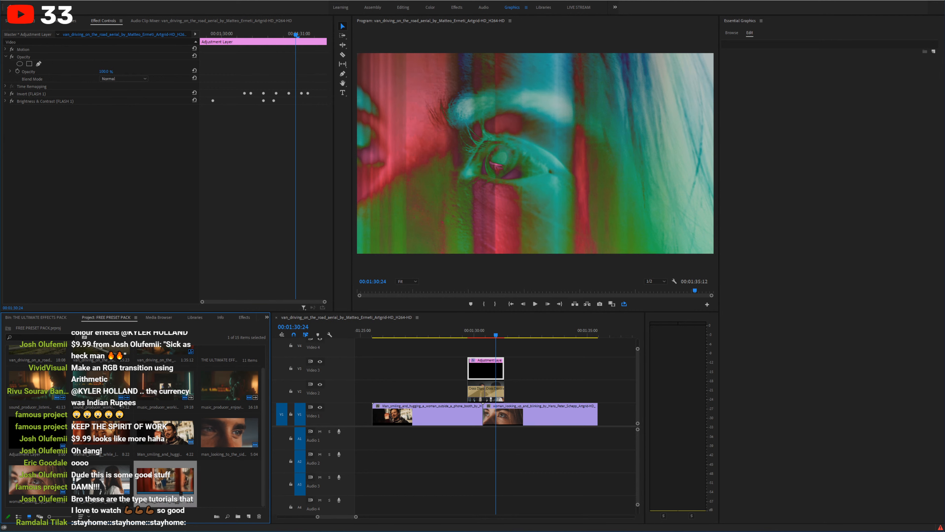
left_click(164, 446)
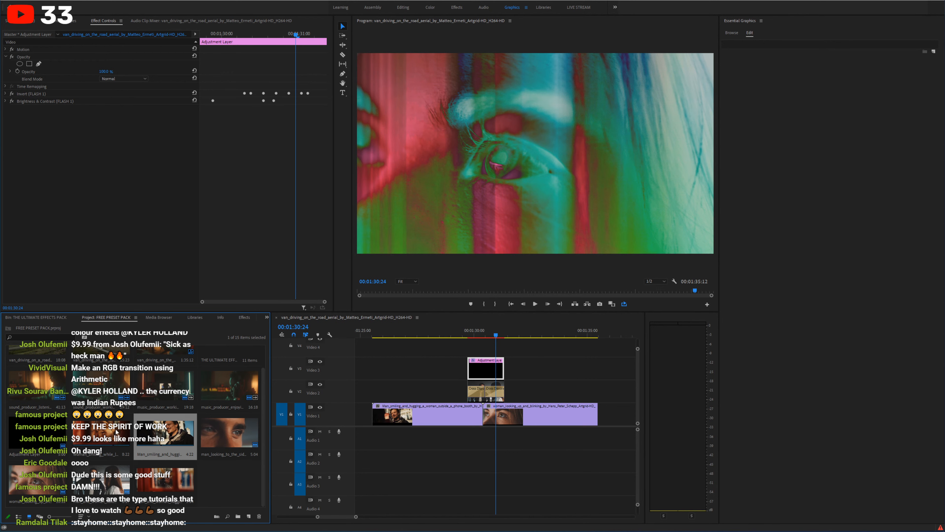
left_click_drag(117, 384, 564, 409)
scroll(563, 408, "down", 2)
left_click(545, 333)
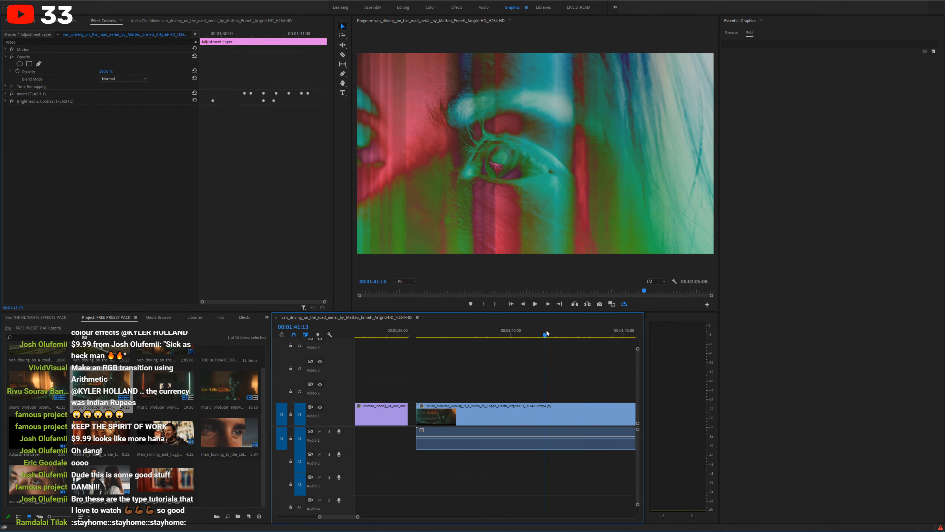
key("w")
left_click_drag(545, 335, 504, 335)
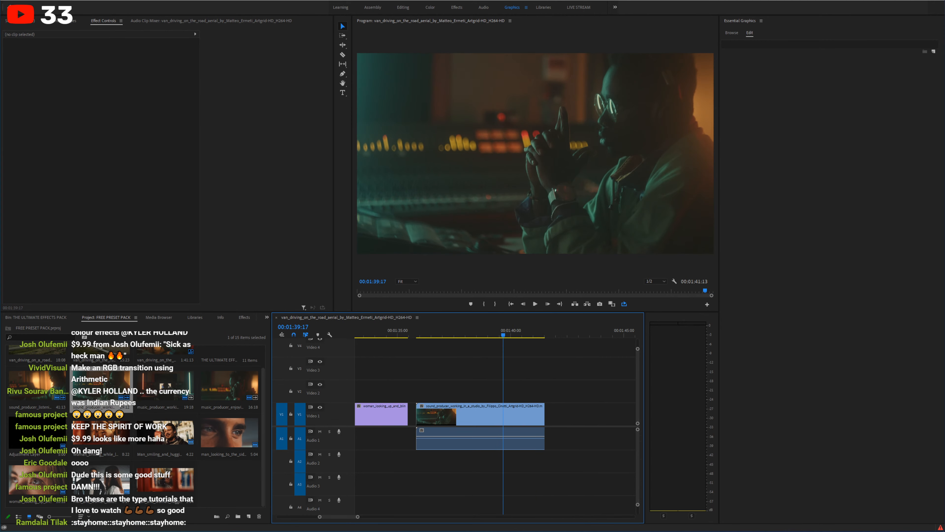
Step: Import the cars_and_traffic_at_night_in_the_city and cars_on_the_roads_at_night_in_the_city aerial clips from the STOCK FOOTAGE folder
key("super+e")
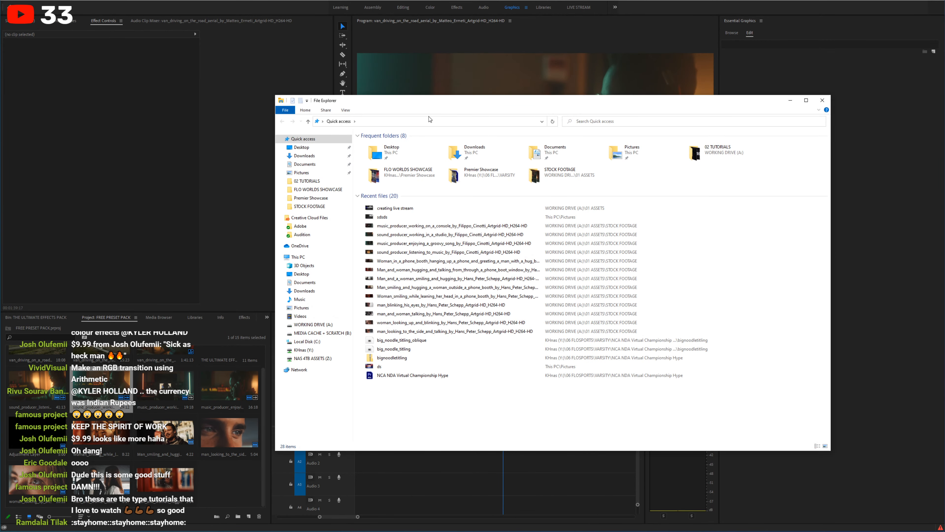
double_click(540, 175)
left_click_drag(474, 103, 460, 71)
scroll(634, 234, "down", 10)
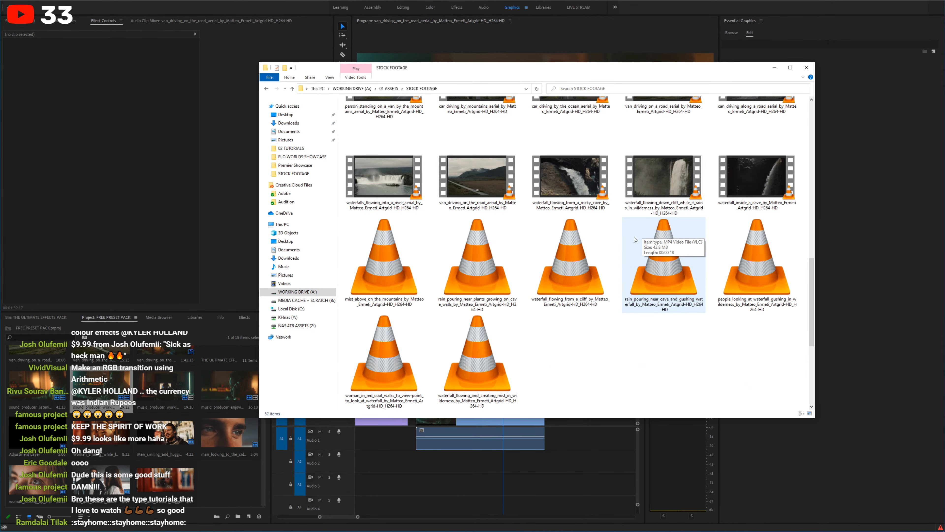
scroll(569, 266, "up", 6)
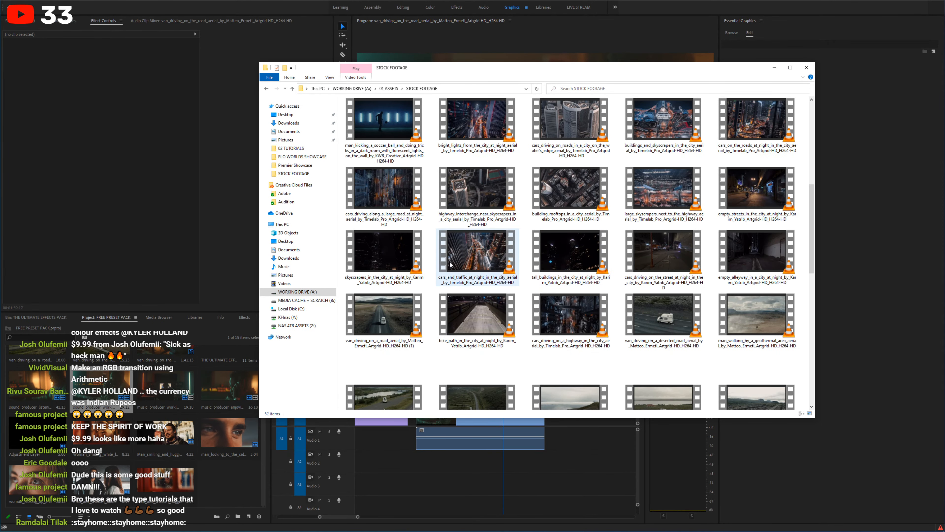
left_click(483, 255)
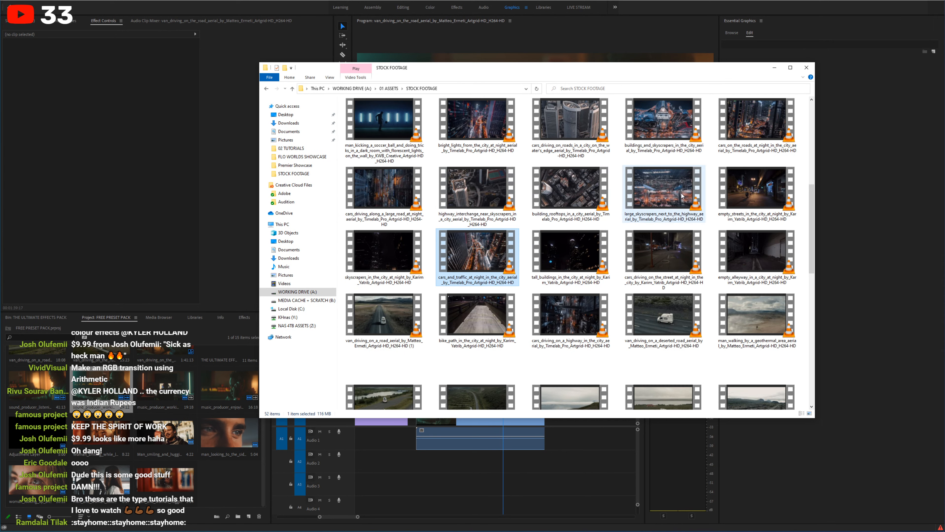
left_click(731, 152, "ctrl")
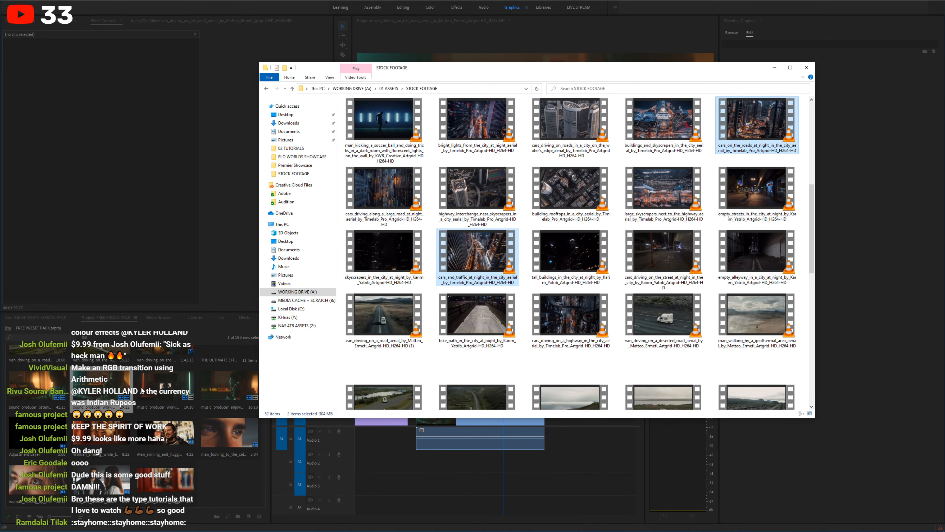
Step: Replace the sound producer clip on Video 1 with the cars_on_the_roads and cars_and_traffic night city clips
double_click(160, 391)
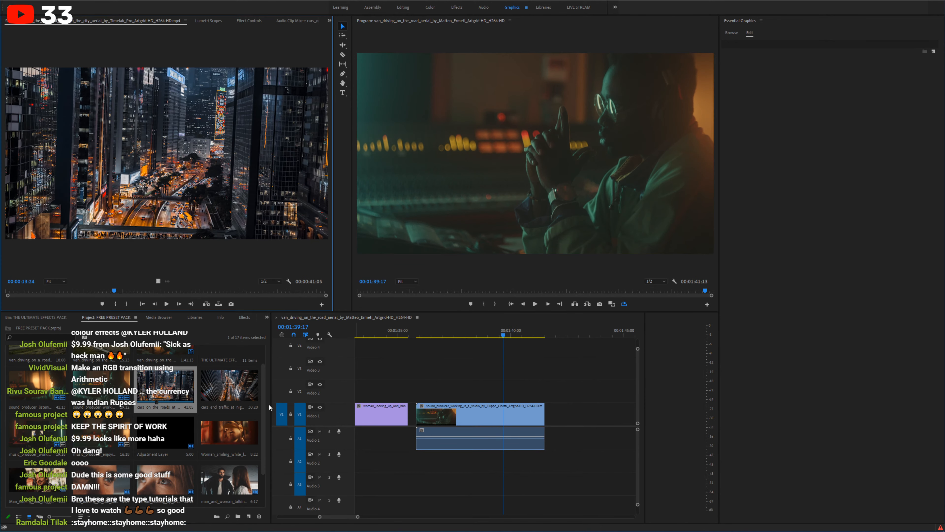
left_click_drag(166, 387, 512, 416)
left_click(448, 418)
key("Delete")
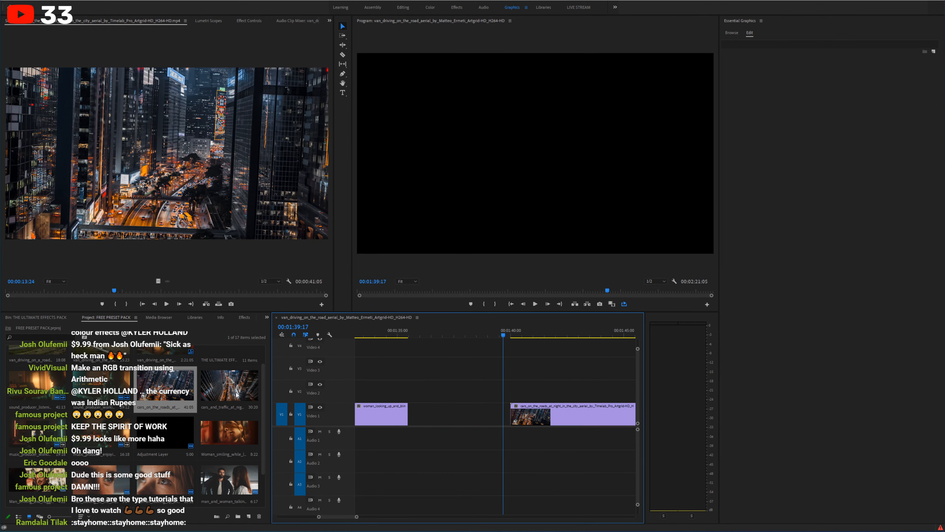
left_click_drag(228, 388, 622, 414)
key("minus")
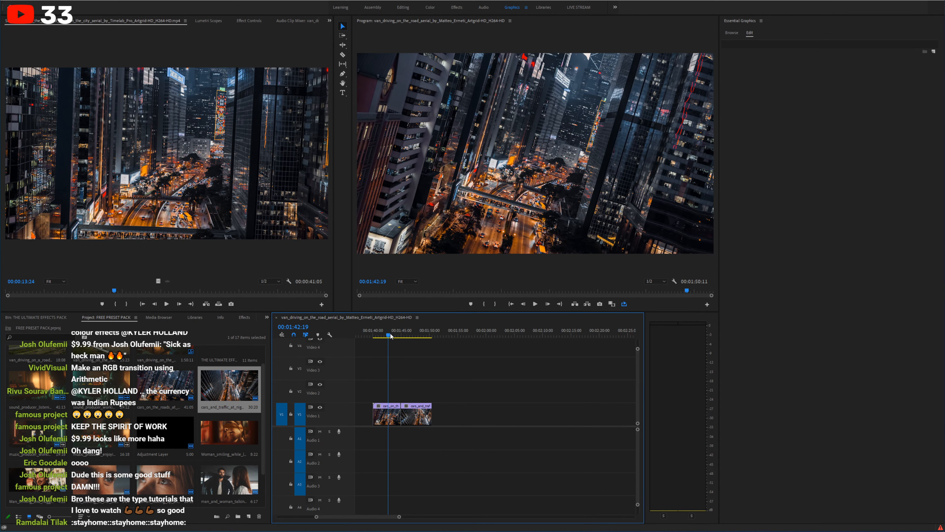
Step: Play and scrub through the two night city clips to review the cut between them
left_click_drag(389, 334, 395, 334)
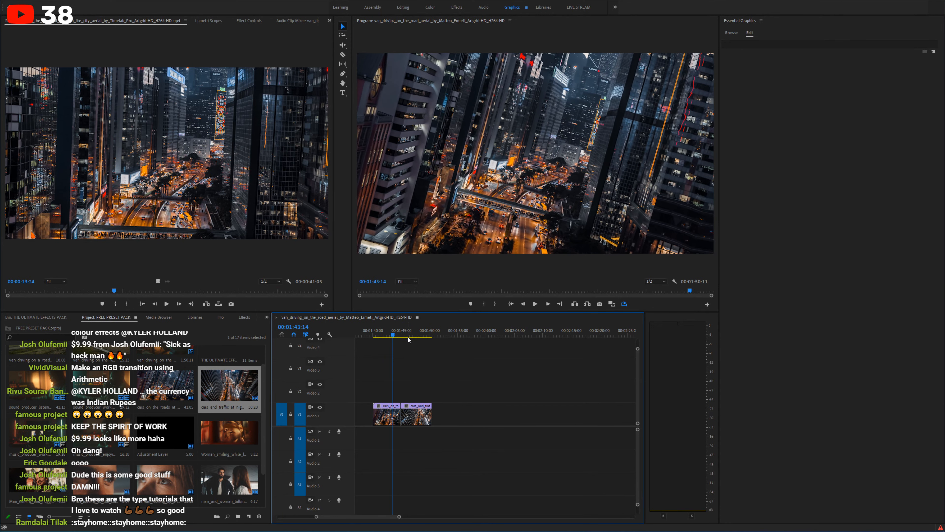
key("space")
key("equal")
key("equal")
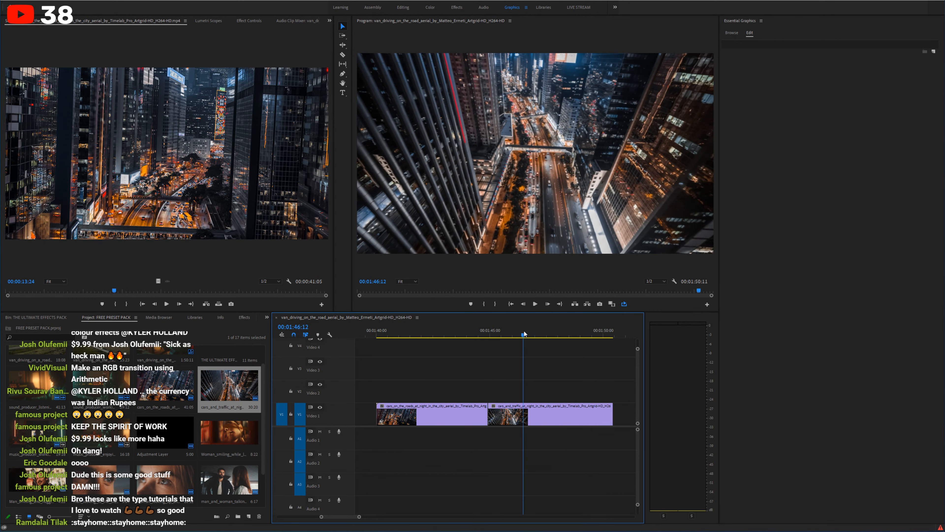
left_click(482, 333)
left_click_drag(482, 332, 446, 331)
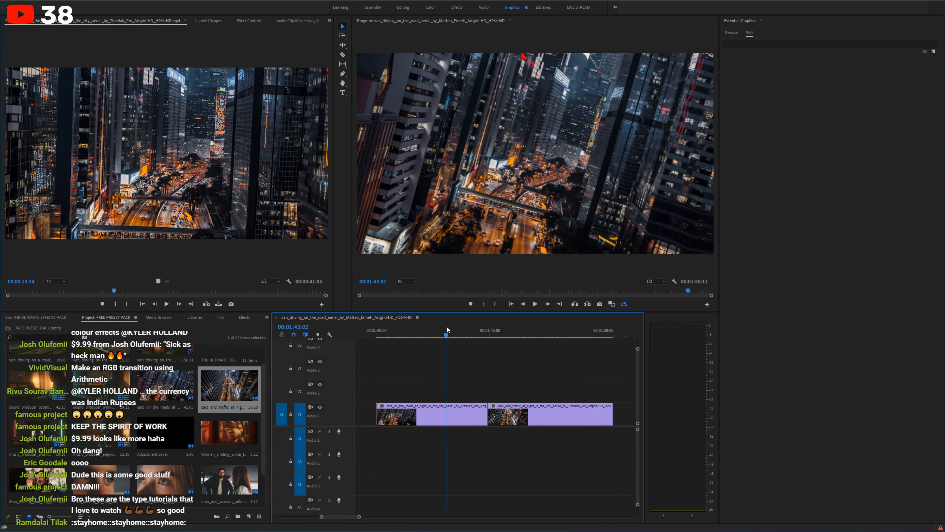
Step: Replace the cars_and_traffic clip with a duplicate of the cars_on_the_roads clip placed directly after the original
left_click(506, 412)
key("Delete")
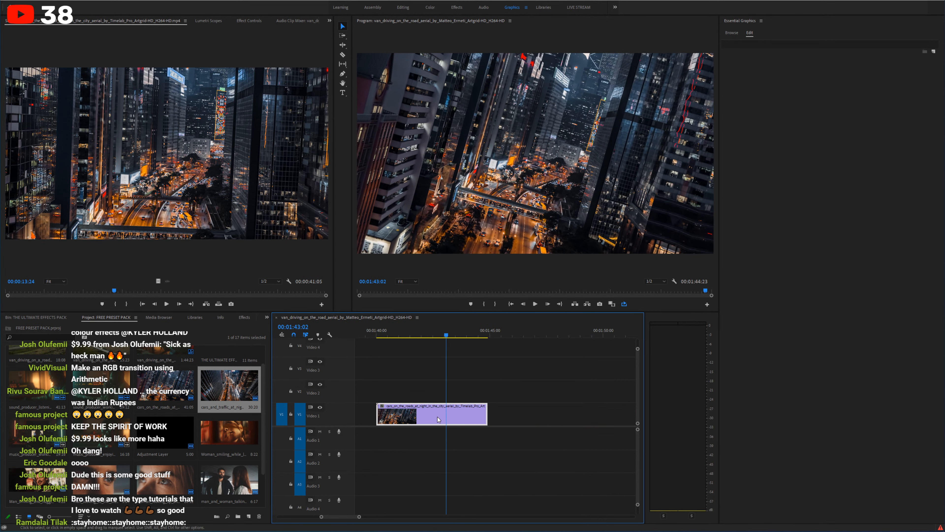
left_click_drag(437, 417, 554, 424)
Step: Slip the duplicated cars_on_the_roads clip to a different part of its footage and save the project
key("y")
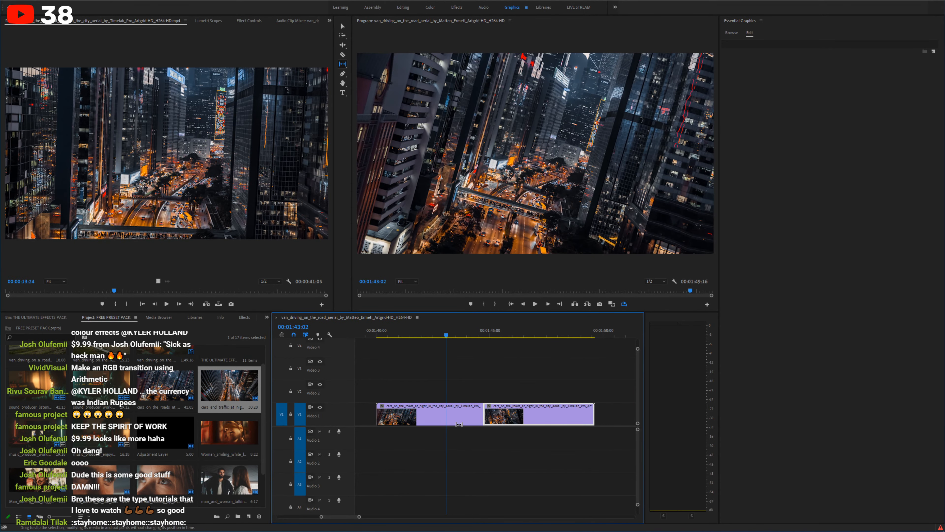
left_click(482, 334)
key("space")
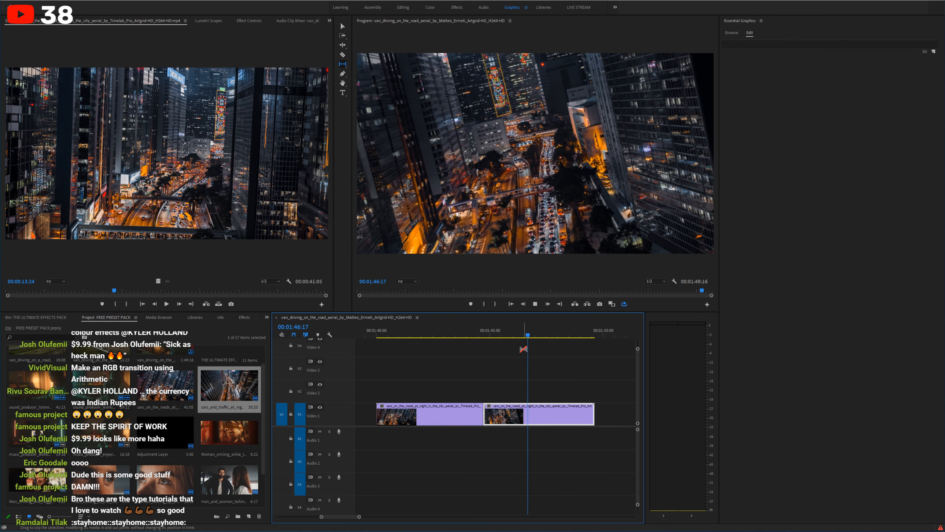
key("space")
left_click_drag(557, 413, 532, 412)
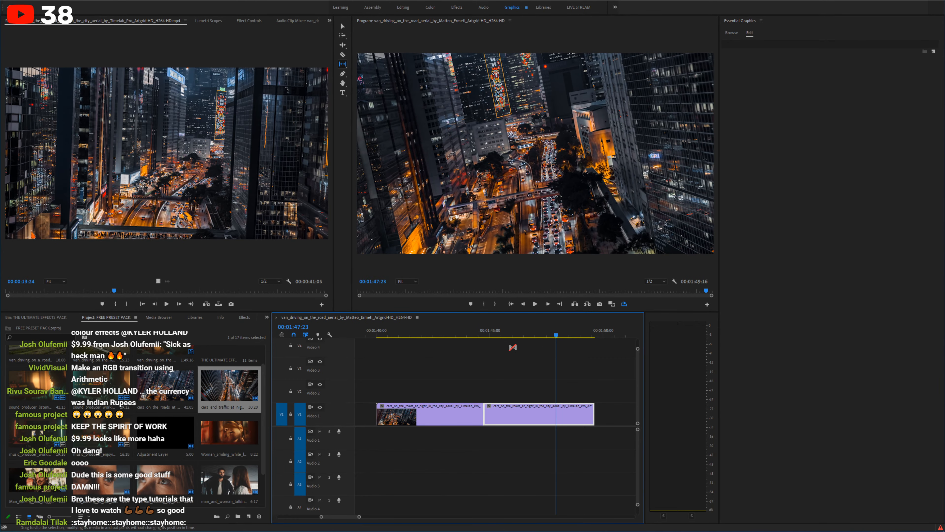
left_click(494, 334)
key("ctrl+s")
left_click(455, 326)
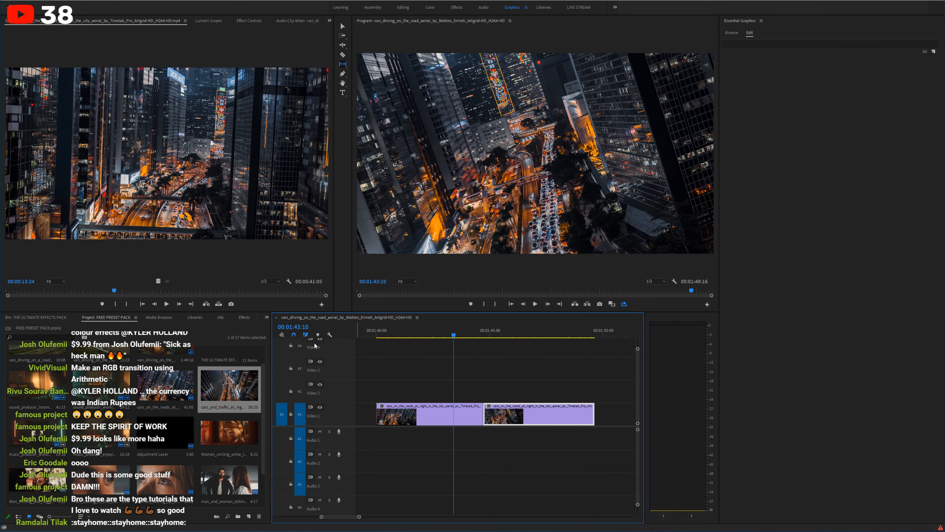
Step: Switch to the Editing workspace and browse the Blur & Sharpen category of the video effects
left_click(243, 317)
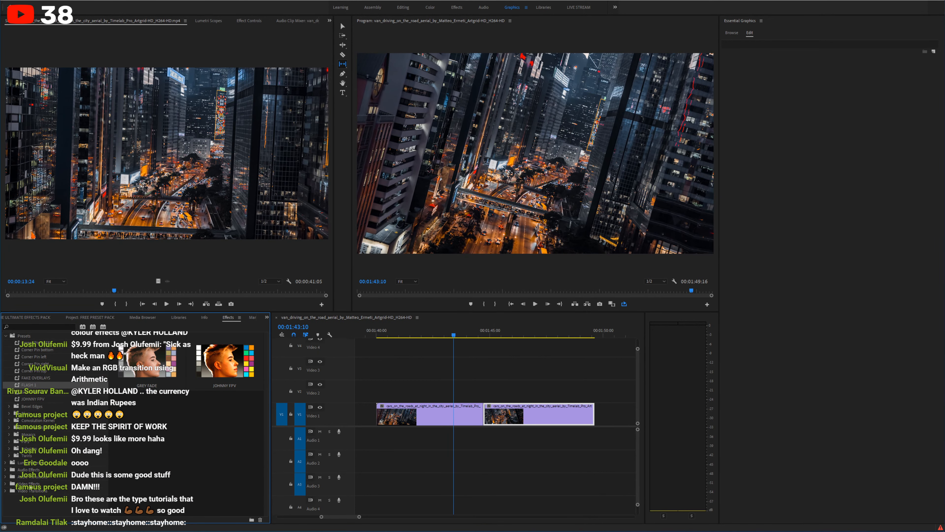
double_click(30, 483)
scroll(56, 447, "down", 5)
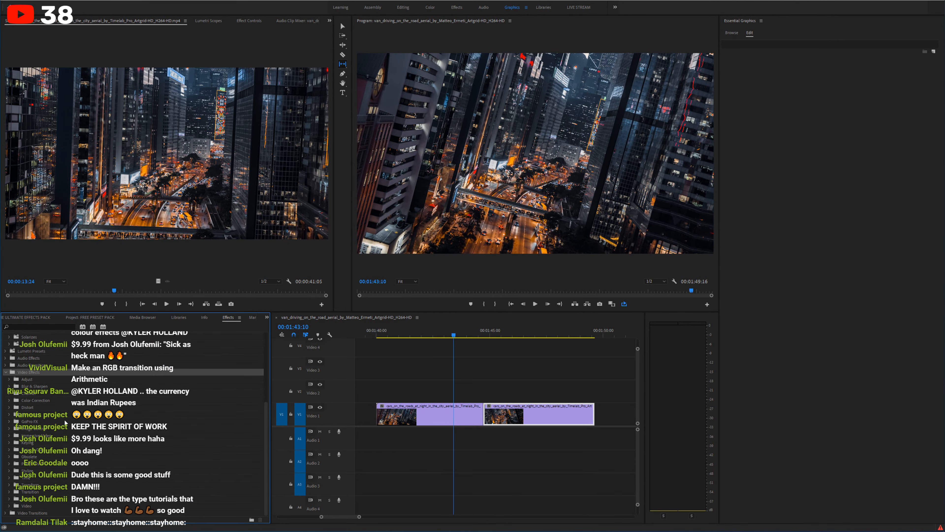
left_click(407, 10)
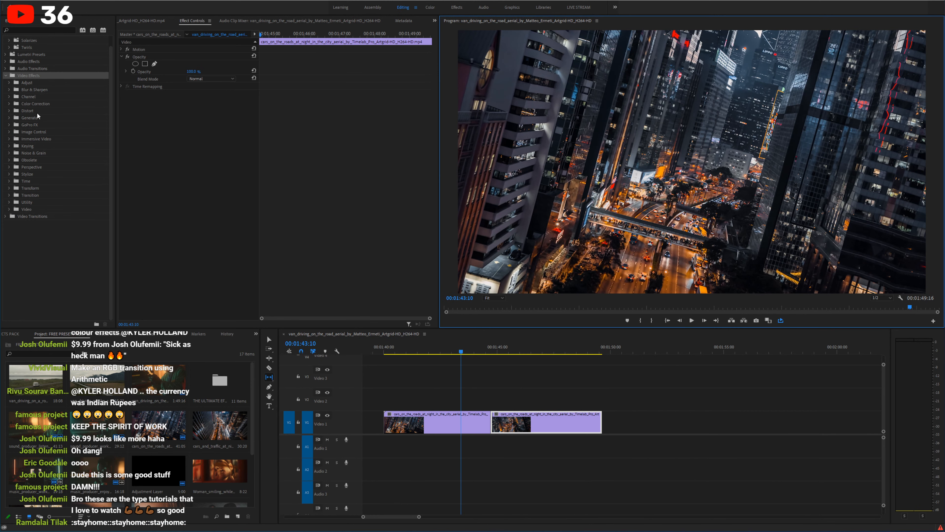
left_click(8, 90)
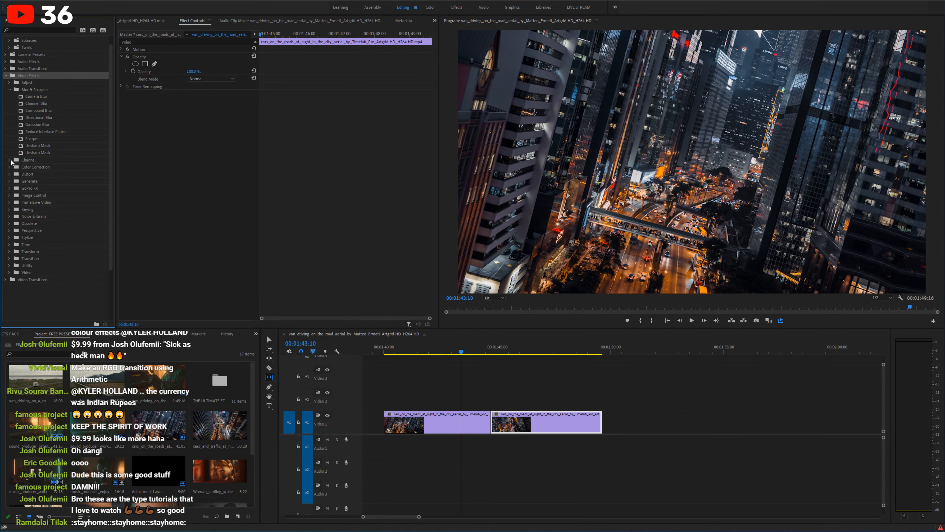
left_click(33, 134)
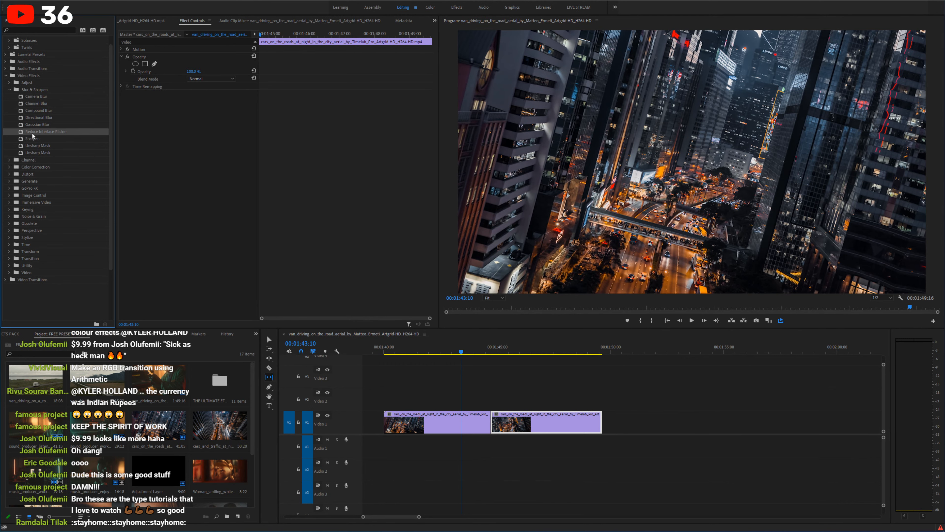
Step: Apply Reduce Interlace Flicker to the first city clip, raise Softness to about 473, and preview it full-screen
left_click_drag(36, 134, 439, 423)
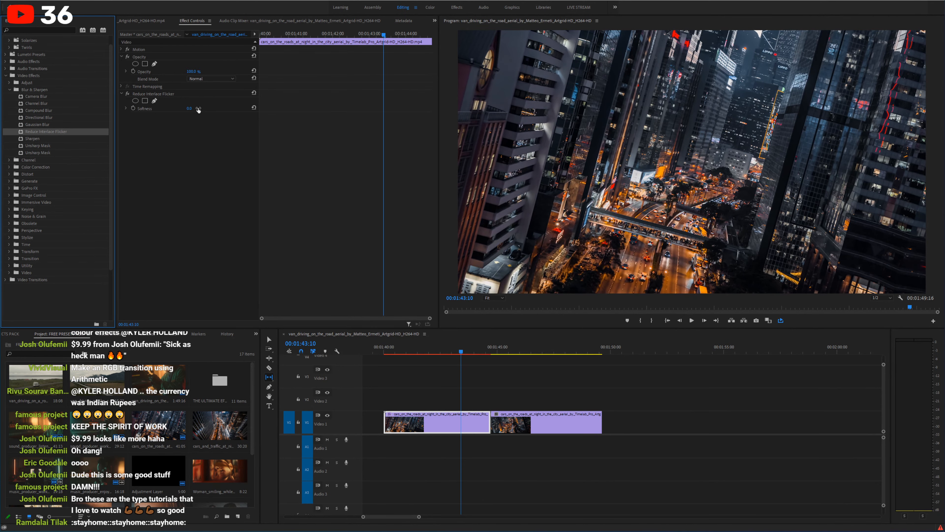
left_click_drag(189, 108, 208, 112)
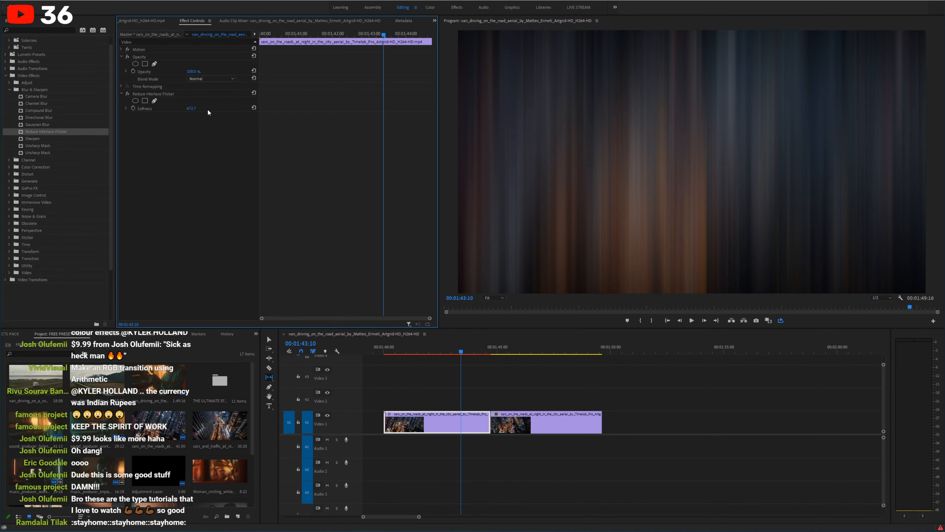
left_click_drag(470, 346, 415, 343)
key("space")
key("grave")
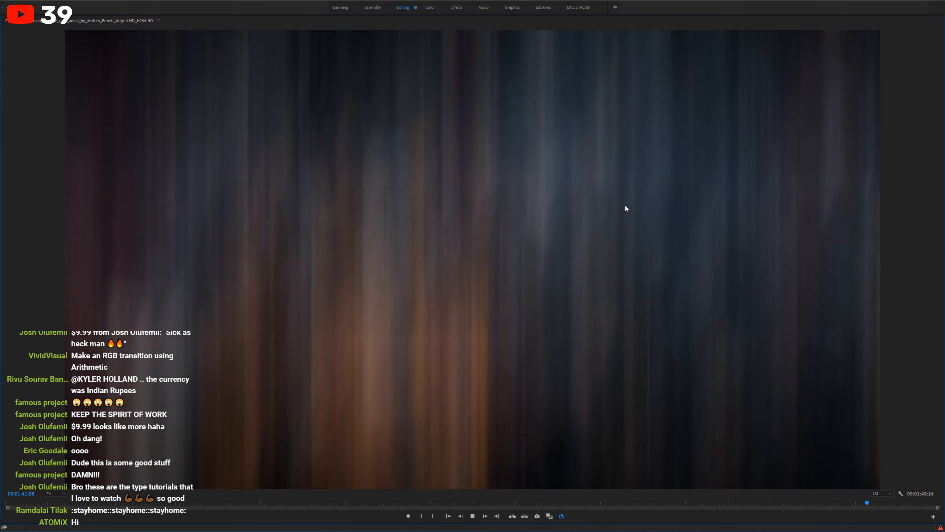
key("grave")
key("space")
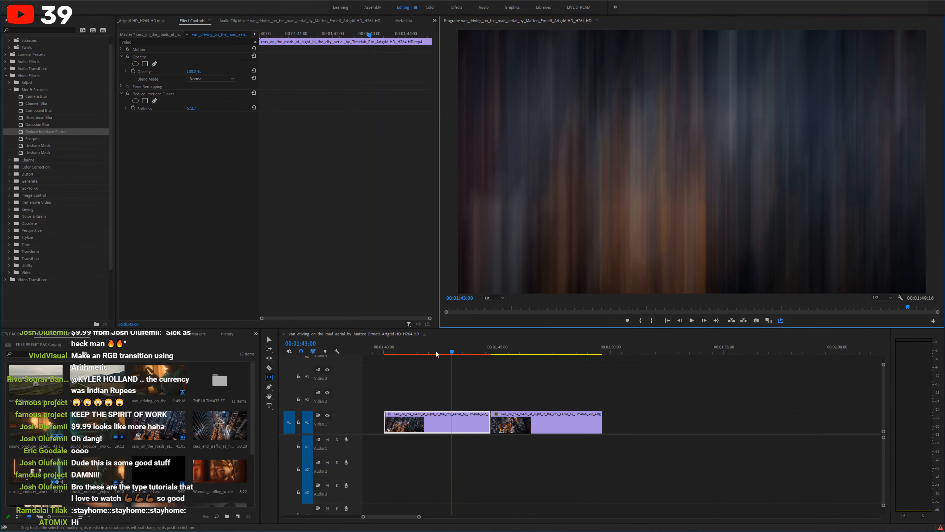
Step: Raise the clip's Reduce Interlace Flicker Softness to 1000 and play the blur full-screen
left_click_drag(192, 108, 313, 109)
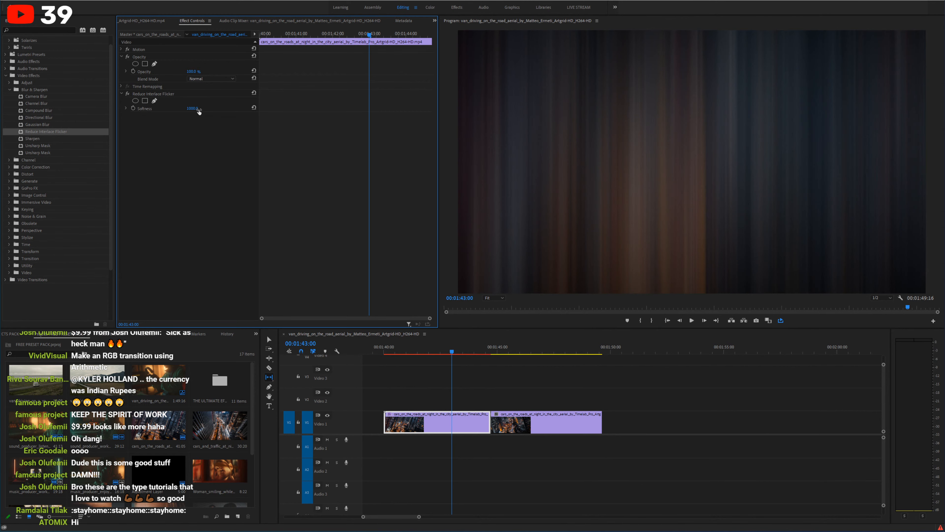
key("grave")
key("space")
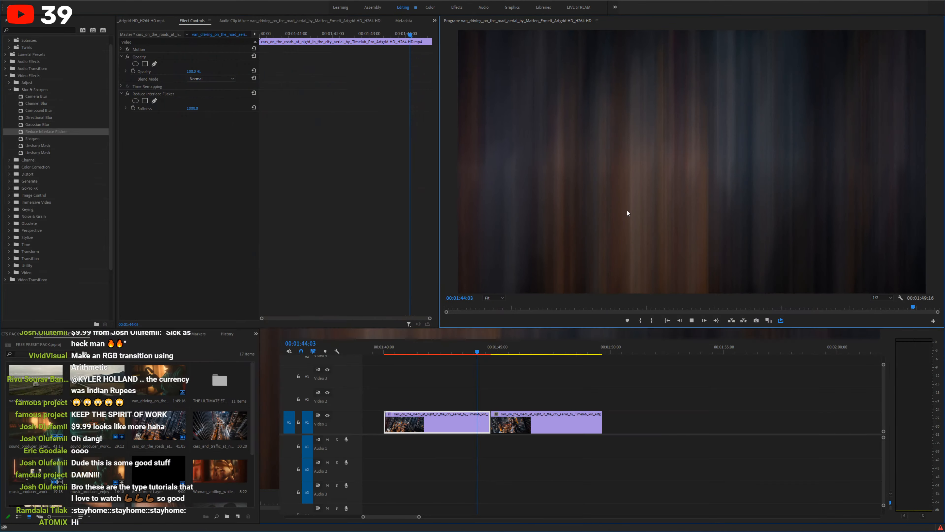
key("grave")
key("space")
Step: Duplicate the first city clip onto Video 2 and remove Reduce Interlace Flicker from the Video 1 original
left_click_drag(440, 429, 437, 403)
key("v")
left_click(435, 422)
left_click(155, 94)
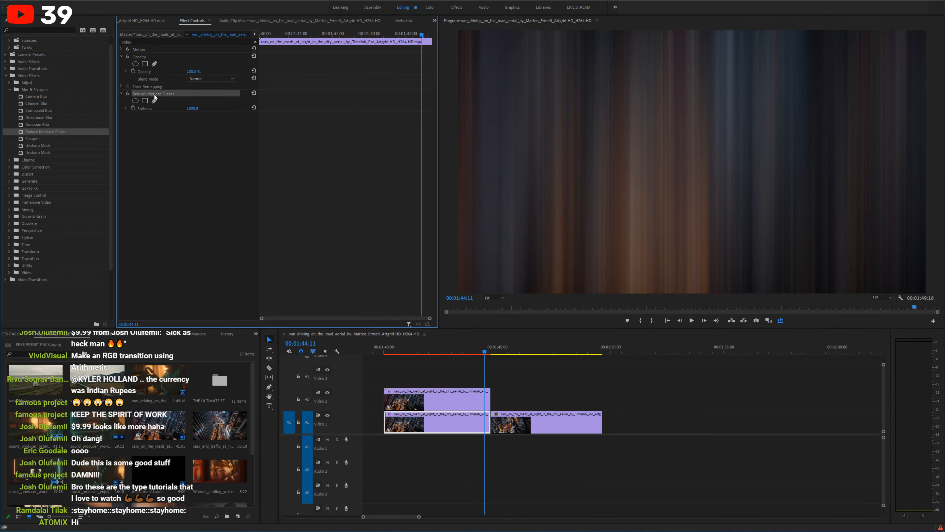
key("Delete")
Step: Play the two layered city clips full-screen from near their start
left_click_drag(491, 353, 390, 351)
key("grave")
key("space")
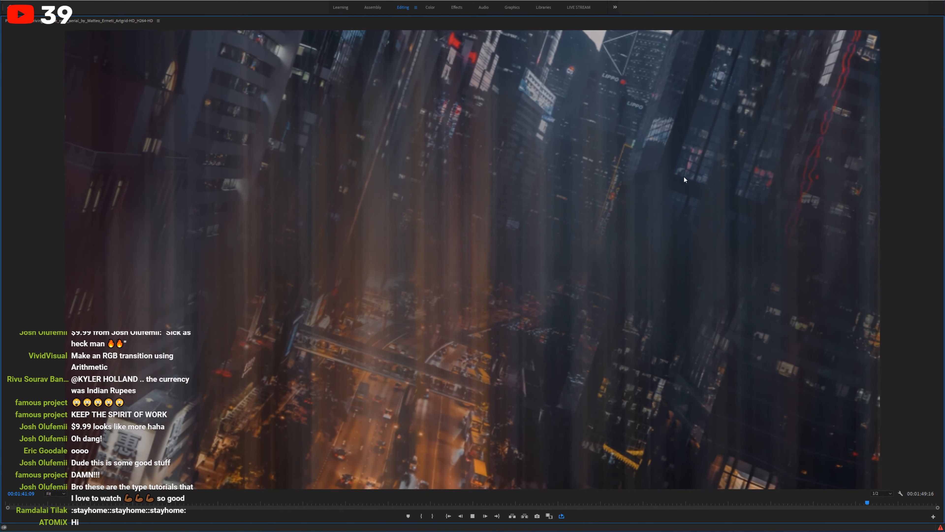
key("grave")
key("space")
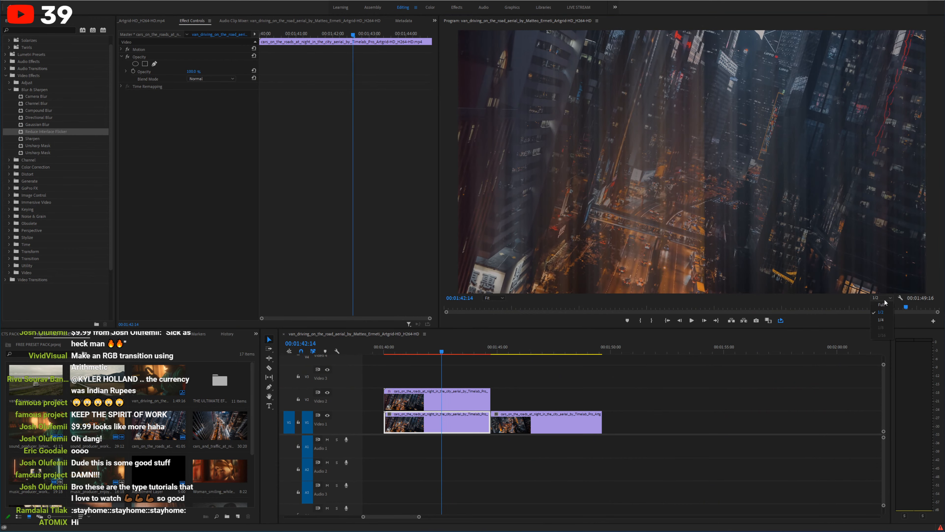
Step: Set the program playback resolution to Full, save the project, and replay the layered clips full-screen
key("ctrl+s")
left_click(390, 348)
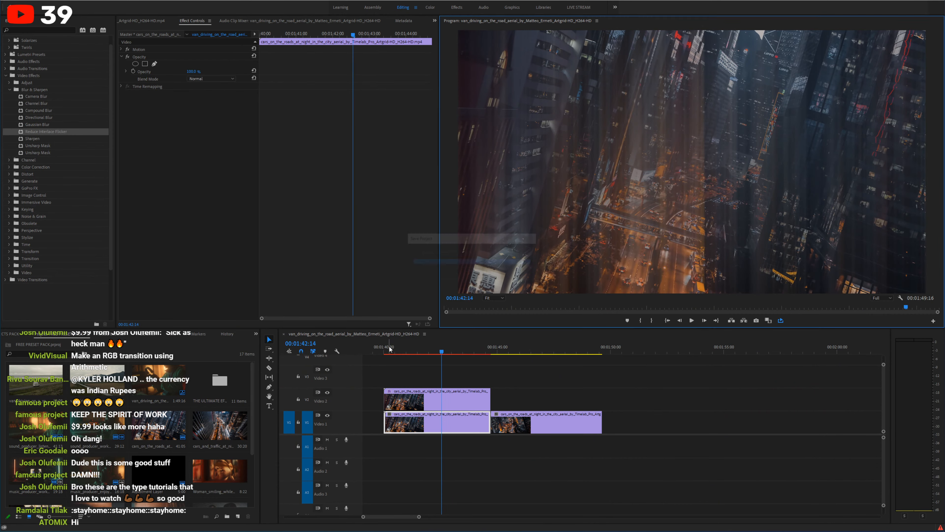
key("grave")
key("space")
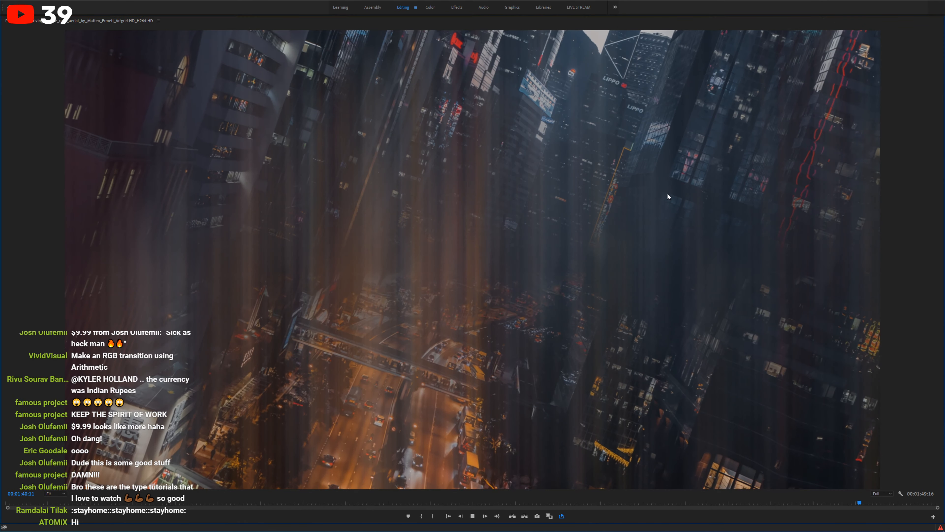
key("space")
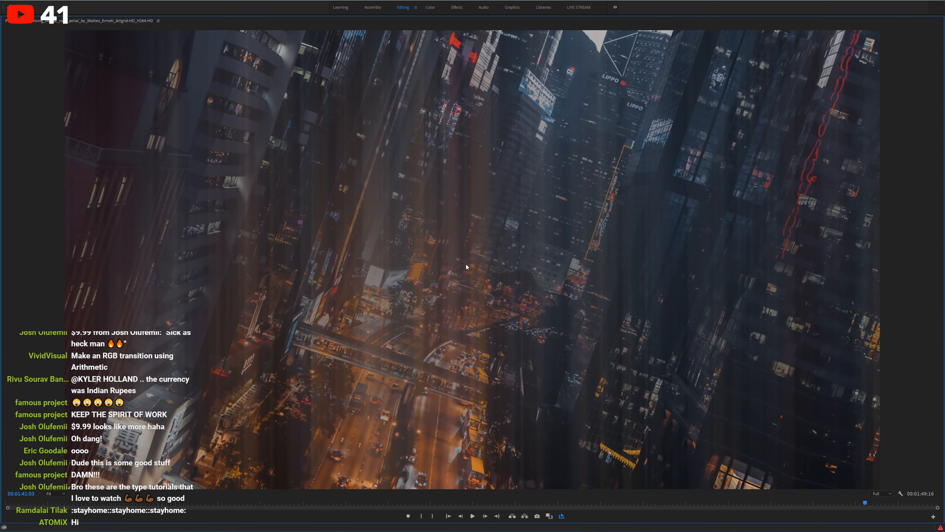
key("space")
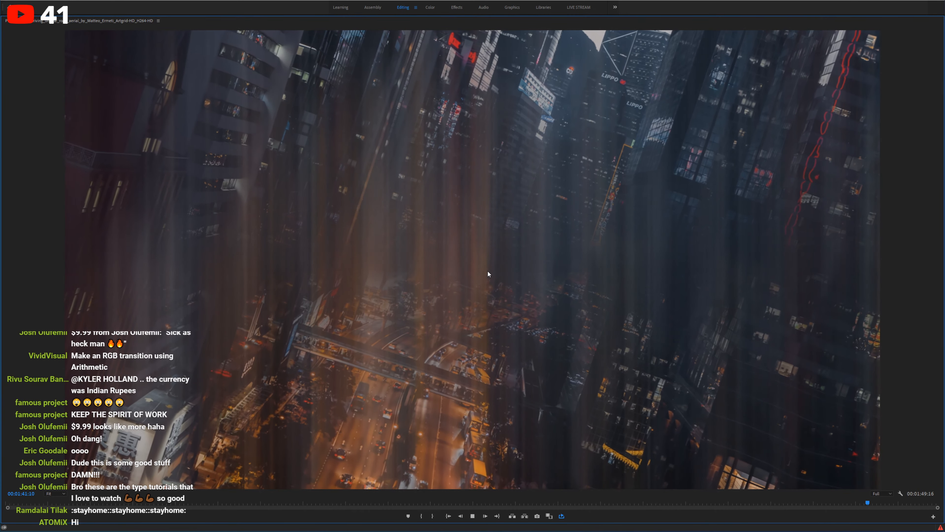
key("grave")
key("space")
Step: Mark the Video 2 clip's range with in and out points, render that range and play it
left_click(448, 395)
key("x")
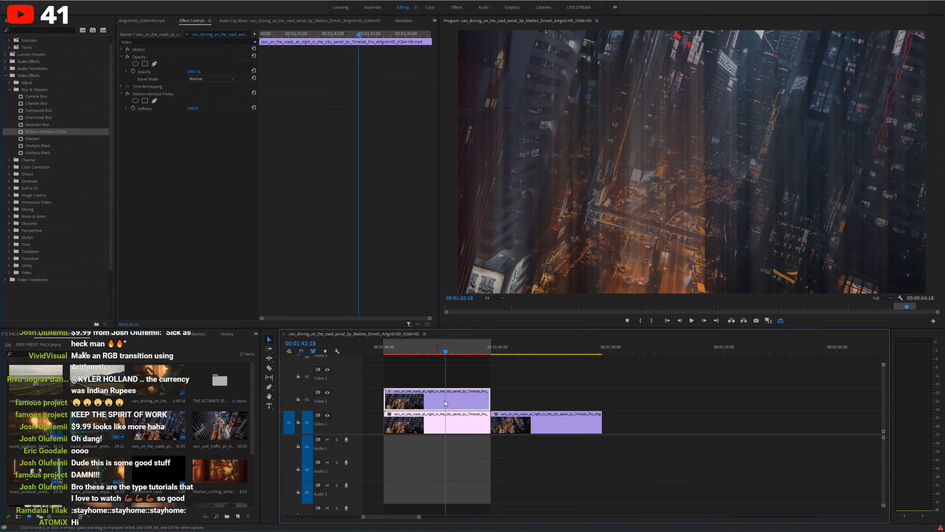
left_click(48, 1)
left_click(59, 23)
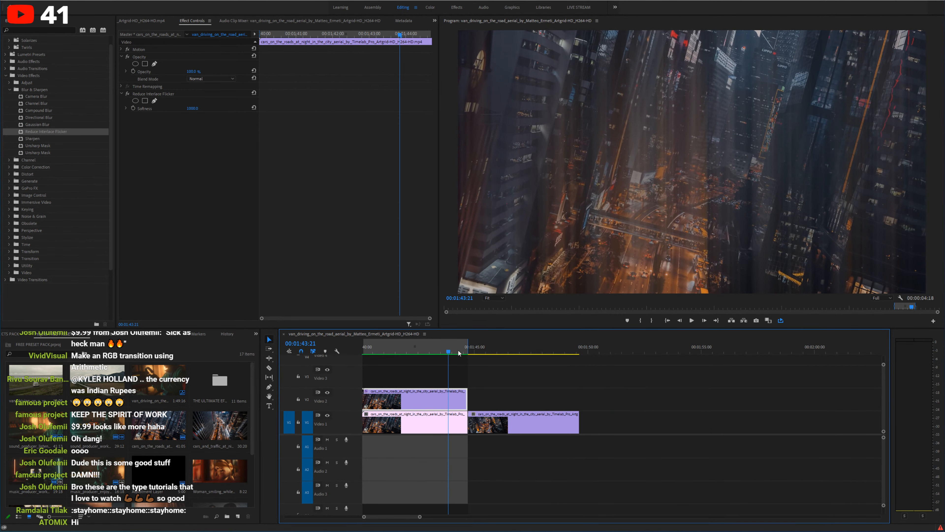
key("space")
scroll(464, 371, "up", 3)
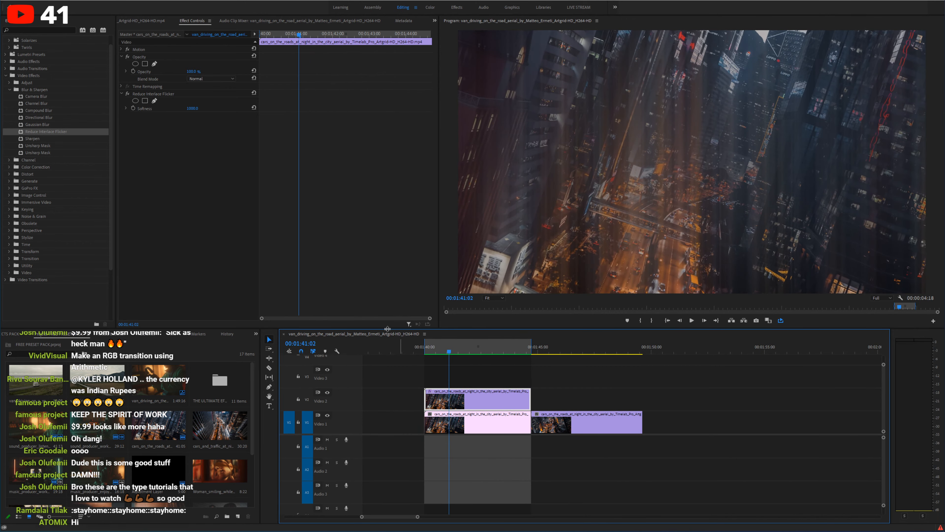
Step: Try a lower Softness on the Video 2 copy and delete that copy
left_click_drag(191, 108, 124, 109)
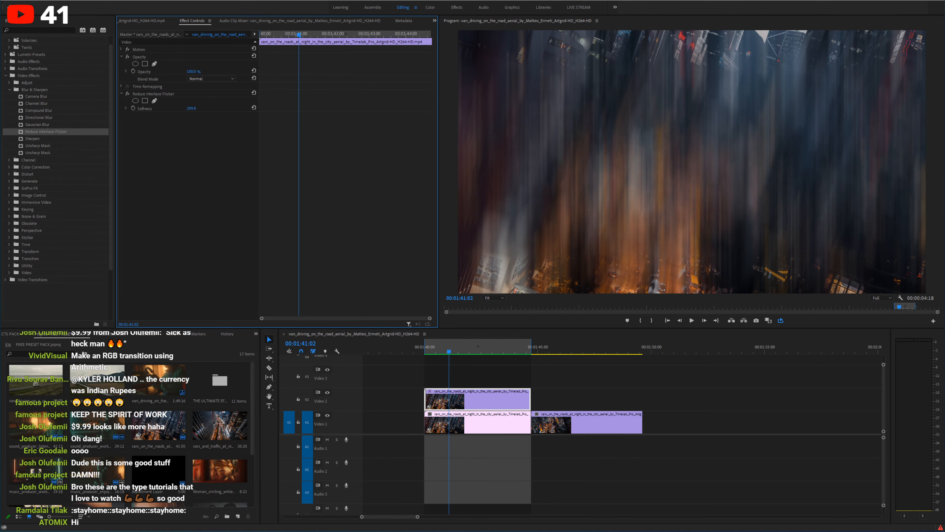
left_click(478, 394)
key("Delete")
Step: Play the remaining first city clip on Video 1 and apply Reduce Interlace Flicker to it
left_click(414, 346)
left_click(432, 348)
key("space")
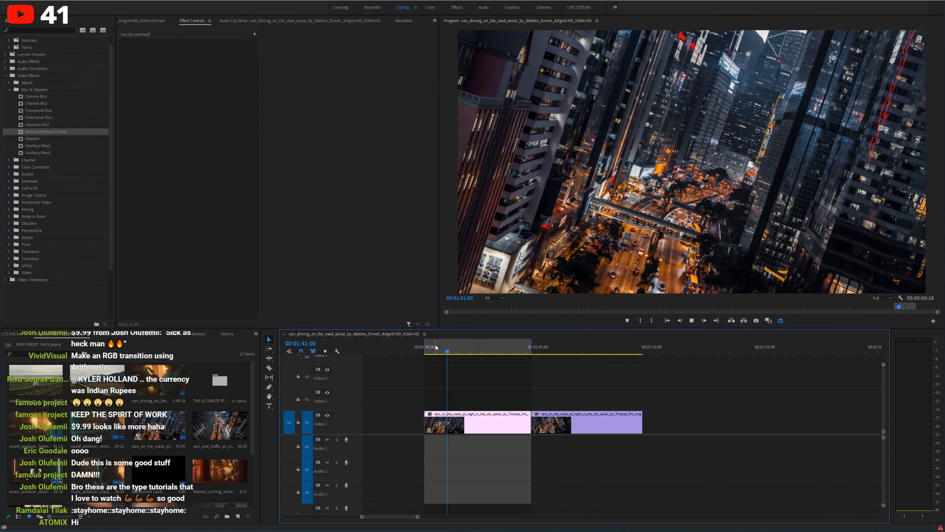
left_click(465, 420)
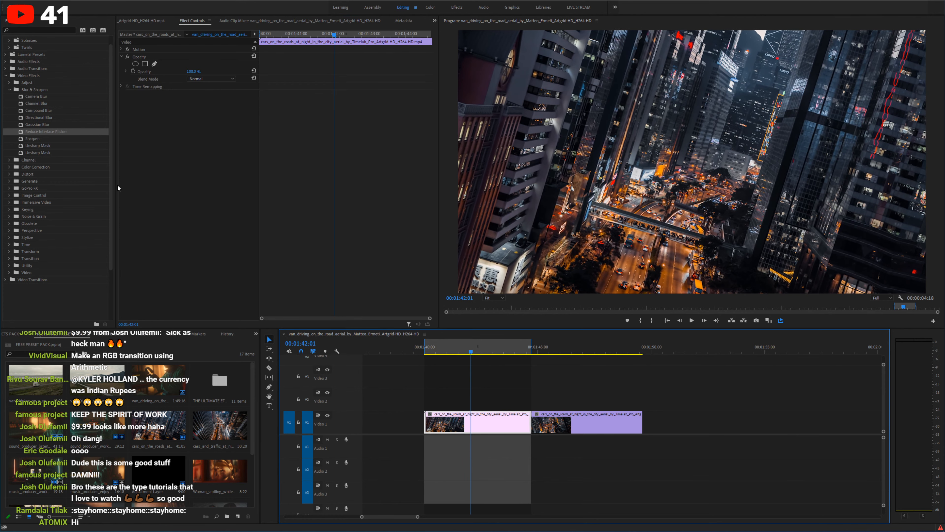
left_click_drag(46, 132, 477, 449)
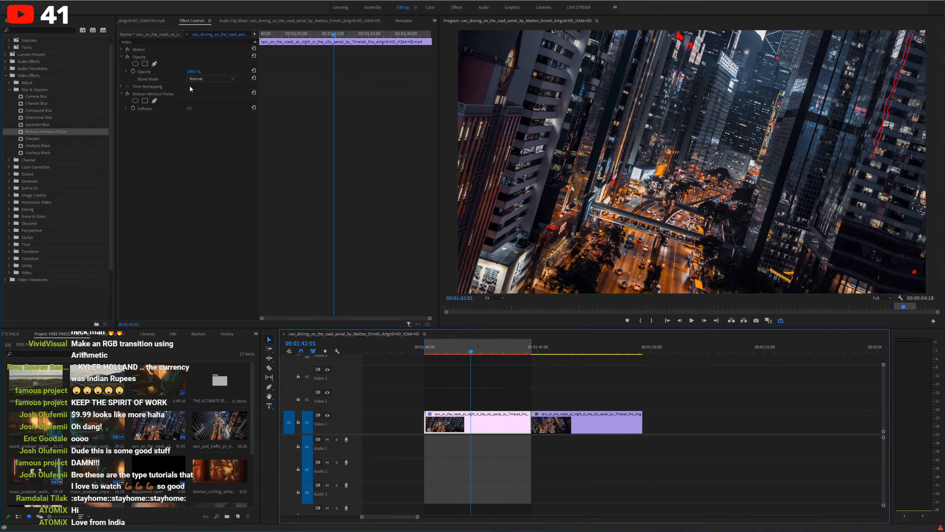
Step: Keyframe Softness at 0 on 00:01:41:16, about 160 one frame on, and 0 on 00:01:41:19, and review the flash
left_click_drag(334, 35, 311, 45)
left_click(156, 108)
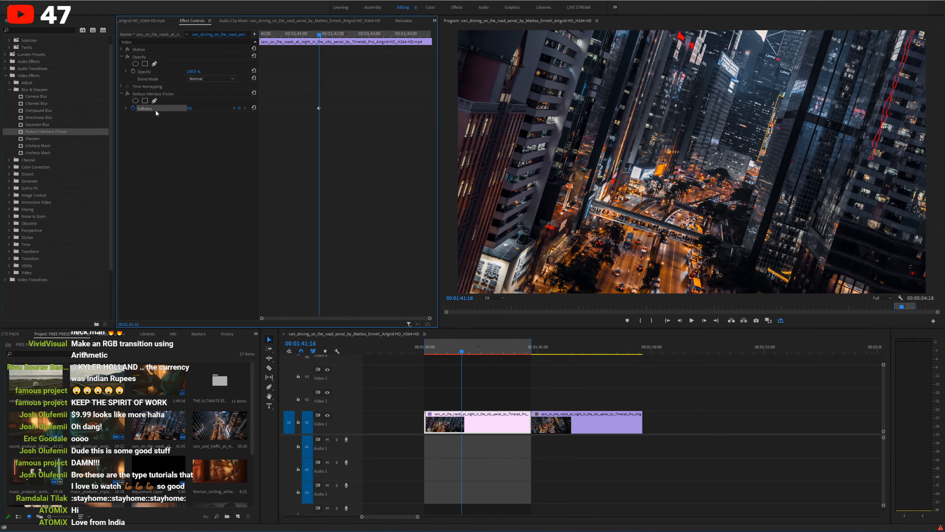
key("Right")
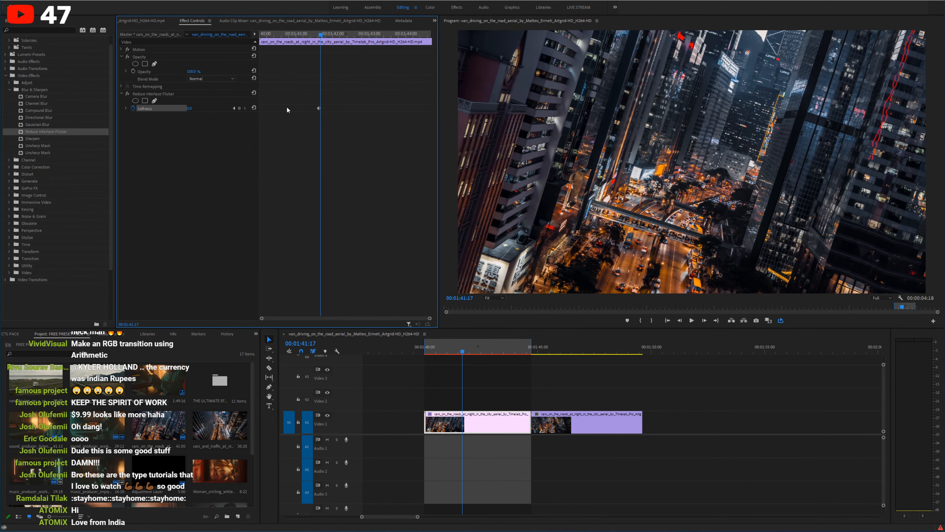
left_click_drag(190, 108, 197, 109)
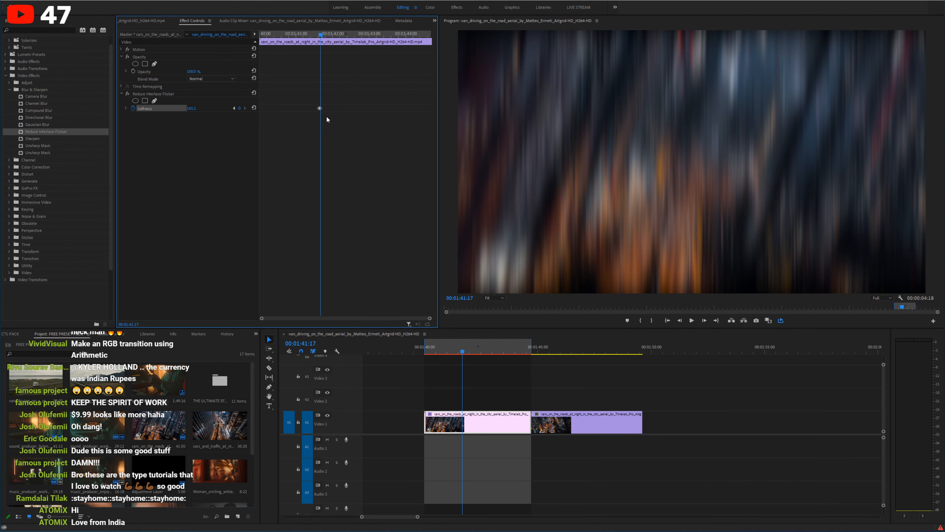
key("Right")
key("Right")
left_click(255, 108)
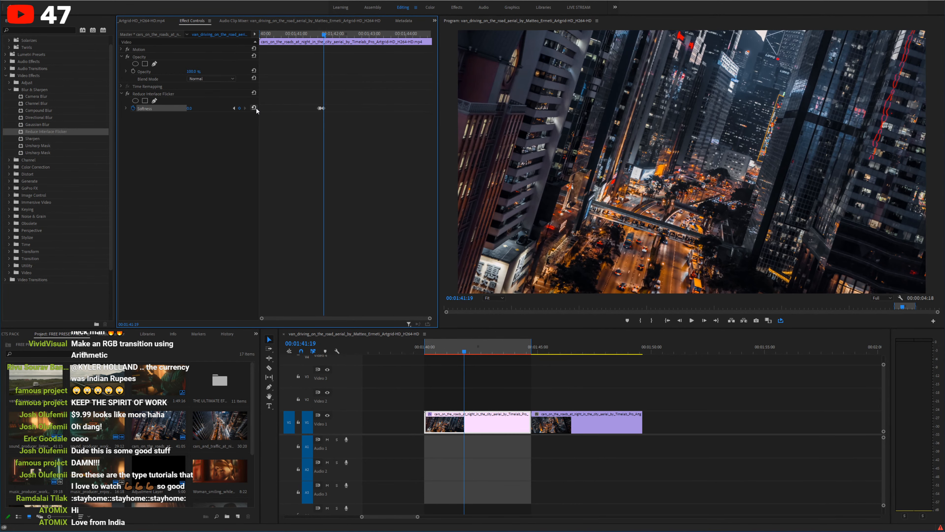
key("space")
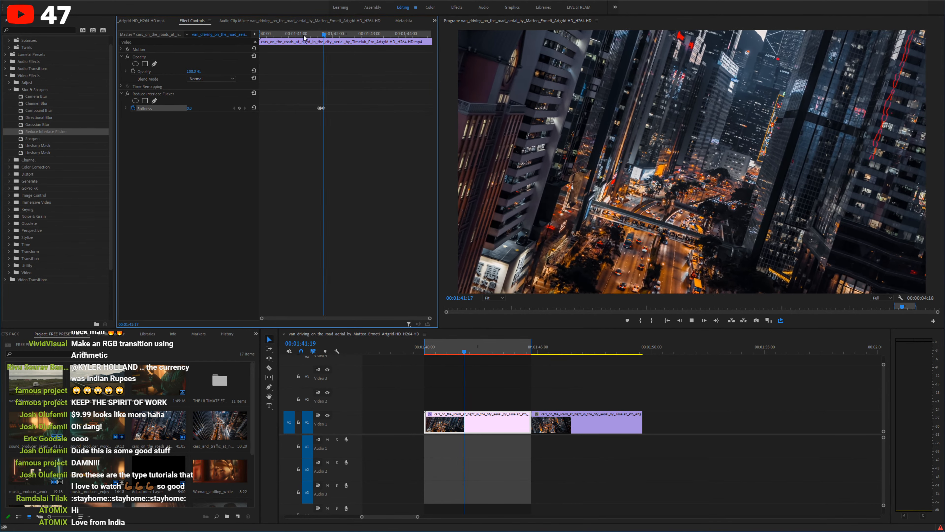
mouse_move(318, 34)
left_mouse_down()
mouse_move(309, 36)
mouse_move(341, 35)
mouse_move(323, 37)
left_mouse_up()
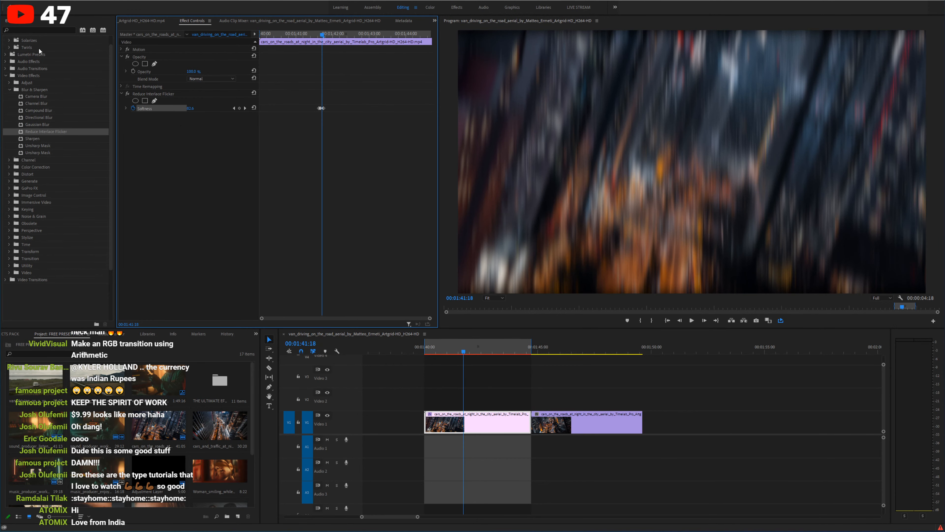
Step: Find the Alpha Adjust effect, add it to the clip below Reduce Interlace Flicker, and enable Ignore Alpha
left_click(33, 30)
type("aplha")
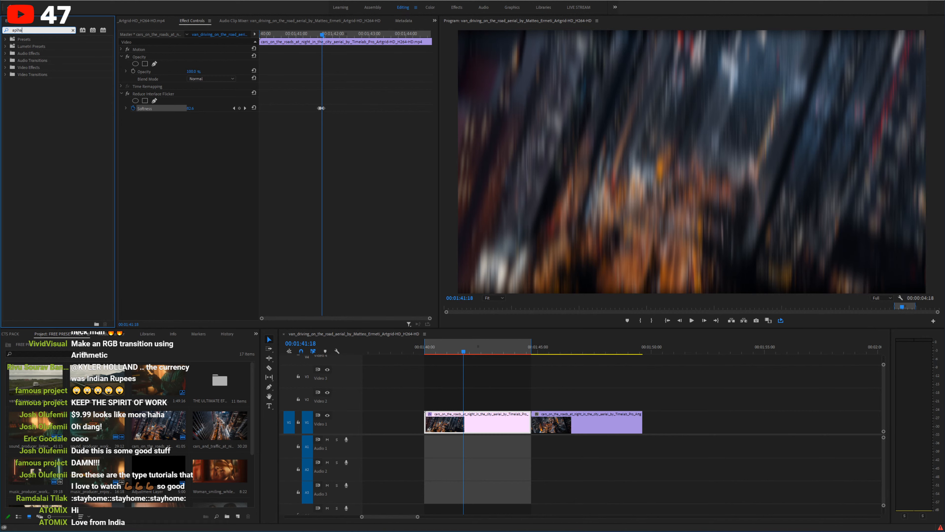
type("lp")
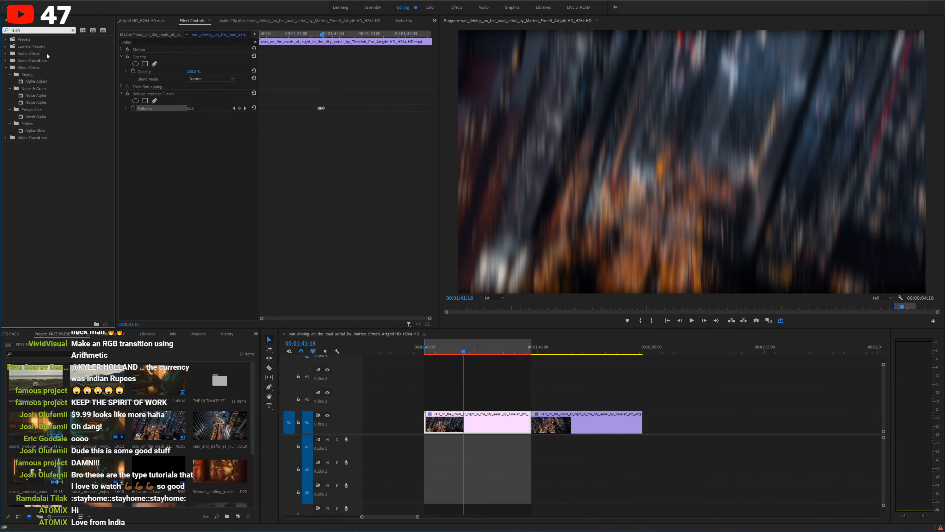
left_click_drag(41, 82, 237, 152)
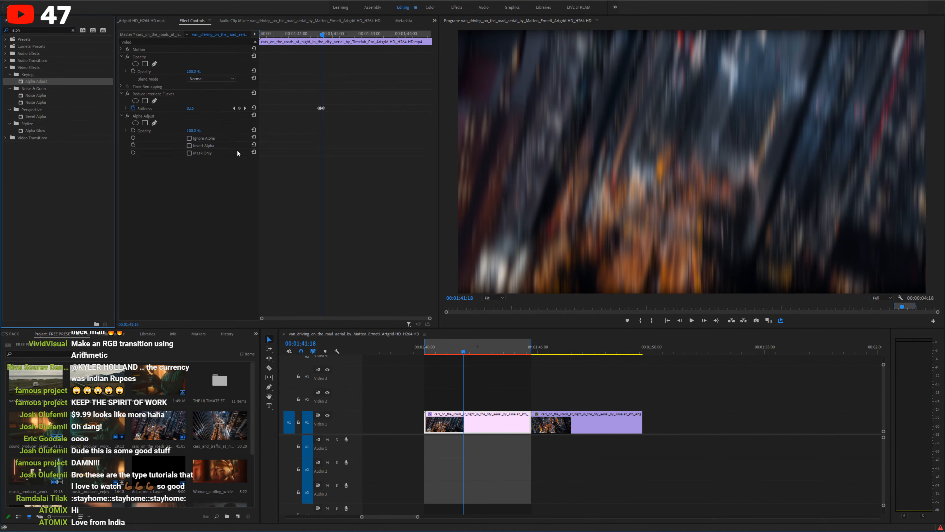
left_click(191, 137)
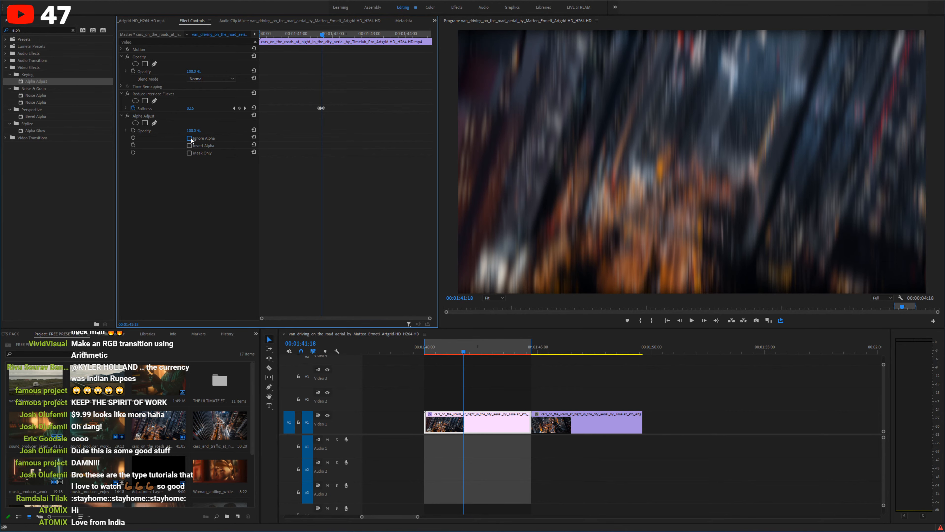
left_click(190, 138)
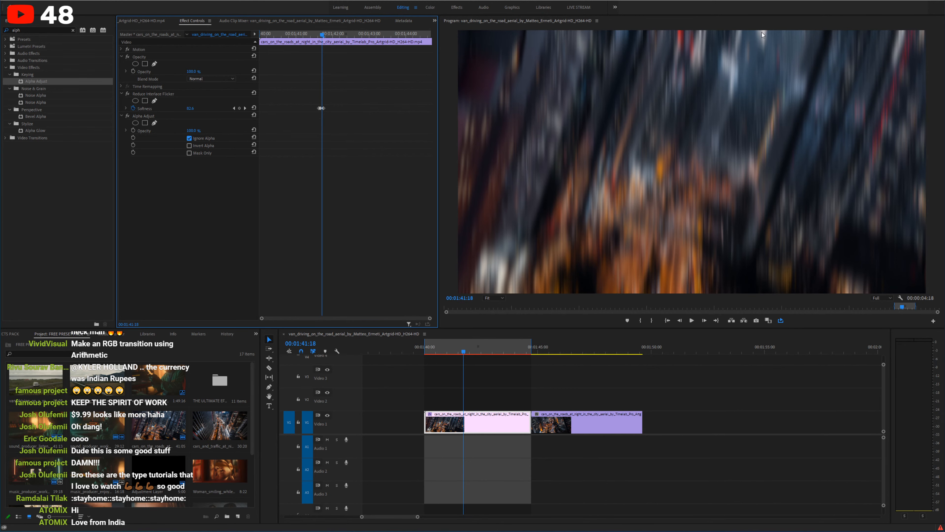
Step: Play the flash with Alpha Adjust active, disable Alpha Adjust, and replay the section for comparison
left_click(311, 35)
key("space")
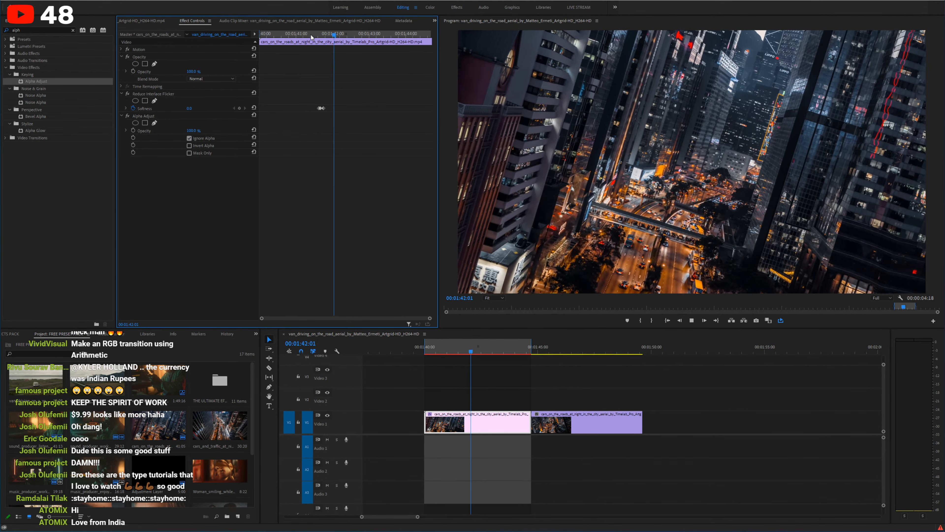
left_click(299, 34)
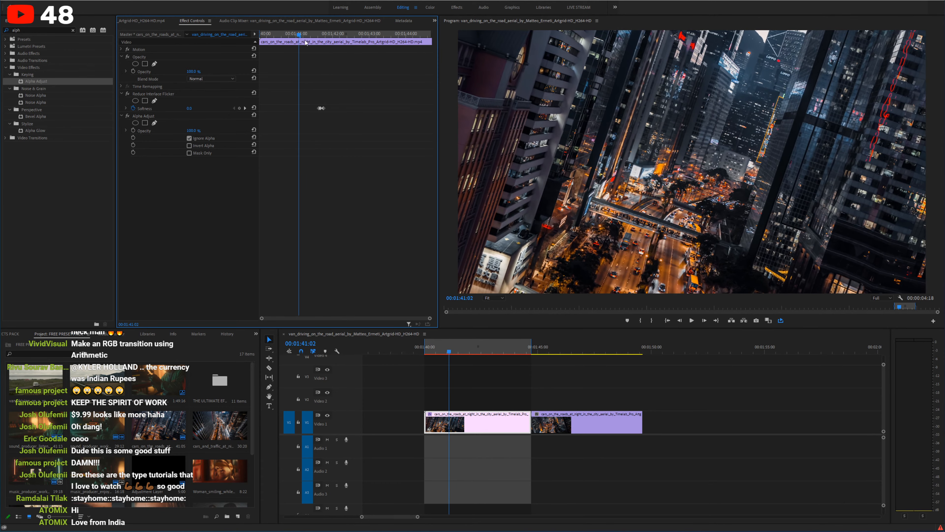
left_click(128, 116)
key("space")
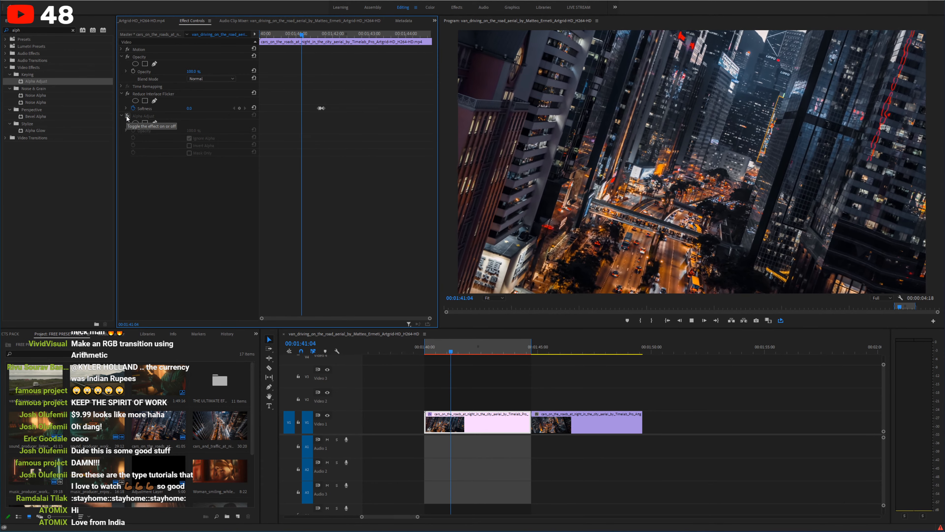
key("space")
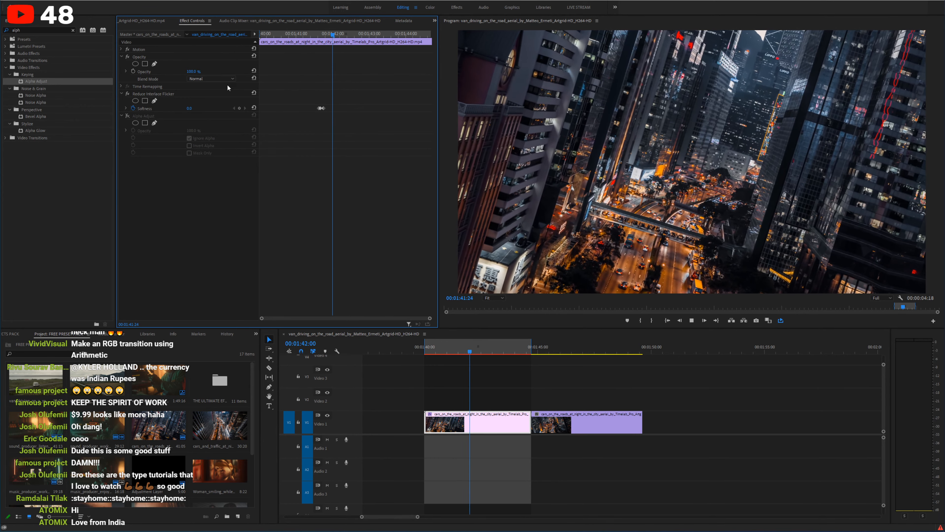
Step: Re-enable Alpha Adjust on the first city clip and replay the short blur flash
key("space")
left_click(128, 116)
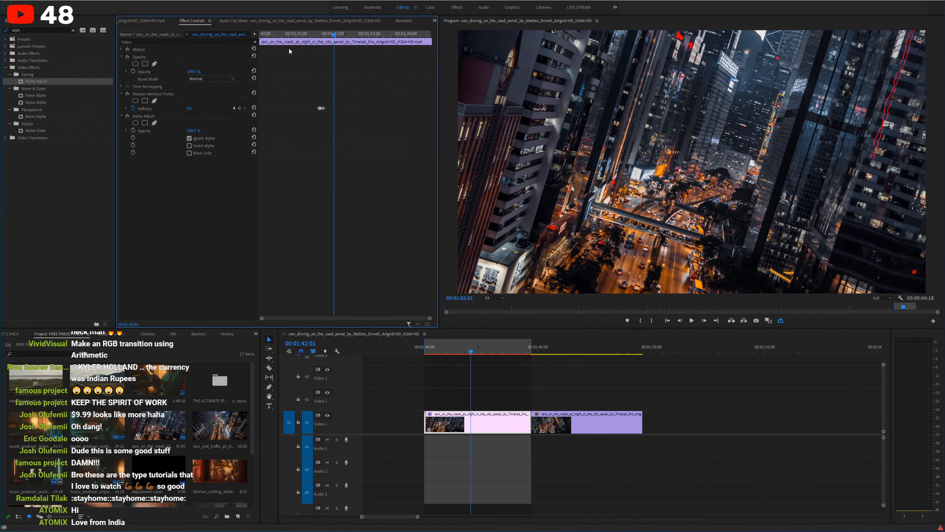
left_click(299, 34)
key("space")
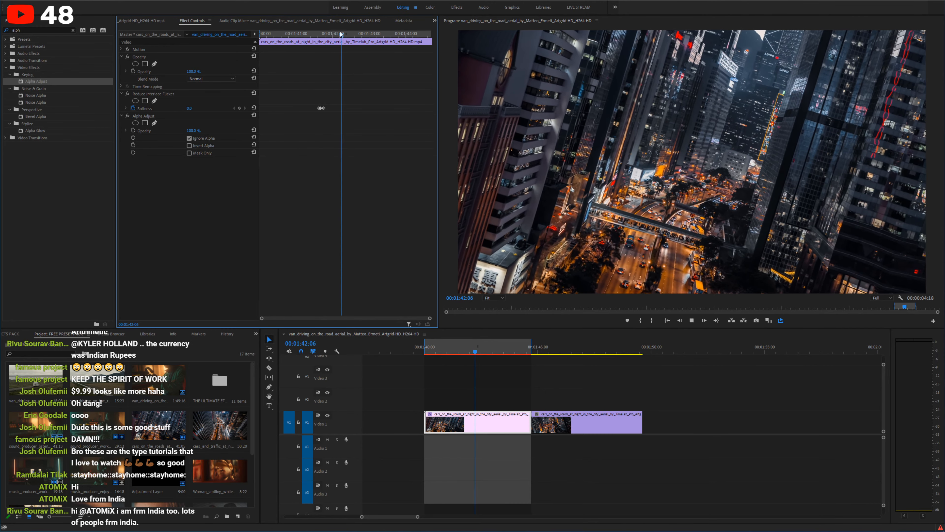
left_click(304, 34)
key("space")
Step: Replay the section around the flash several more times with Alpha Adjust active to judge the motion
left_click(326, 34)
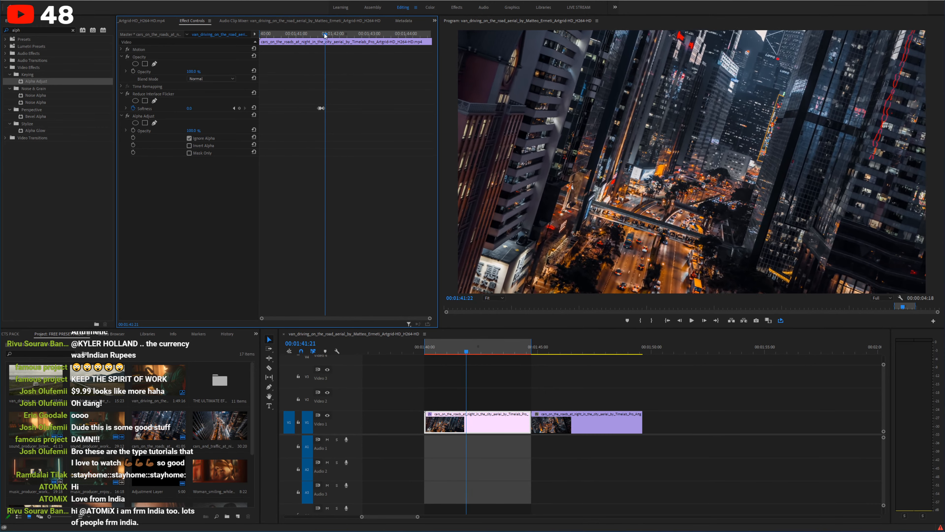
left_click(285, 35)
key("space")
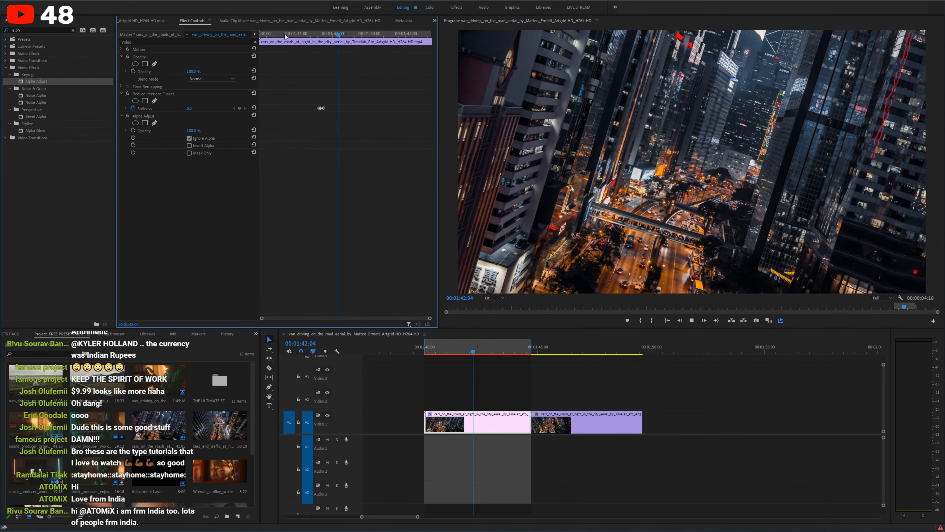
left_click(293, 34)
key("space")
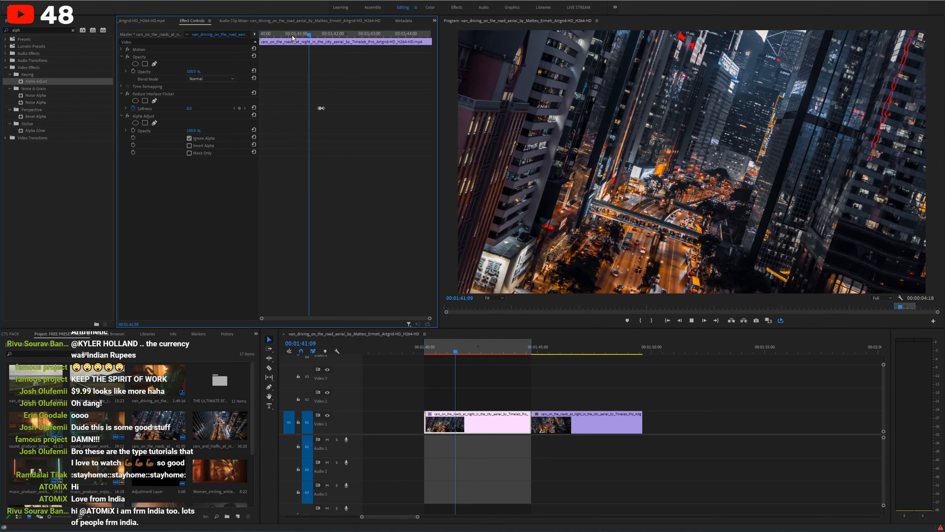
key("space")
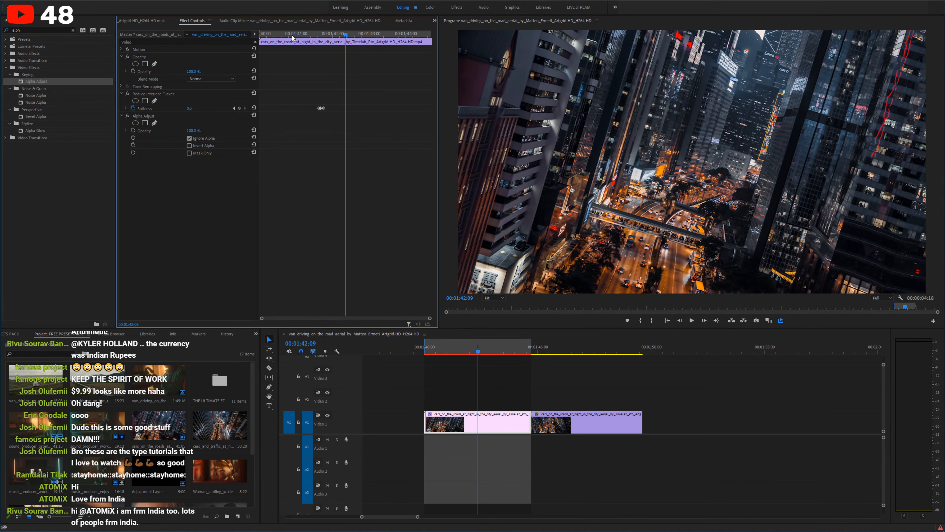
left_click(293, 35)
key("space")
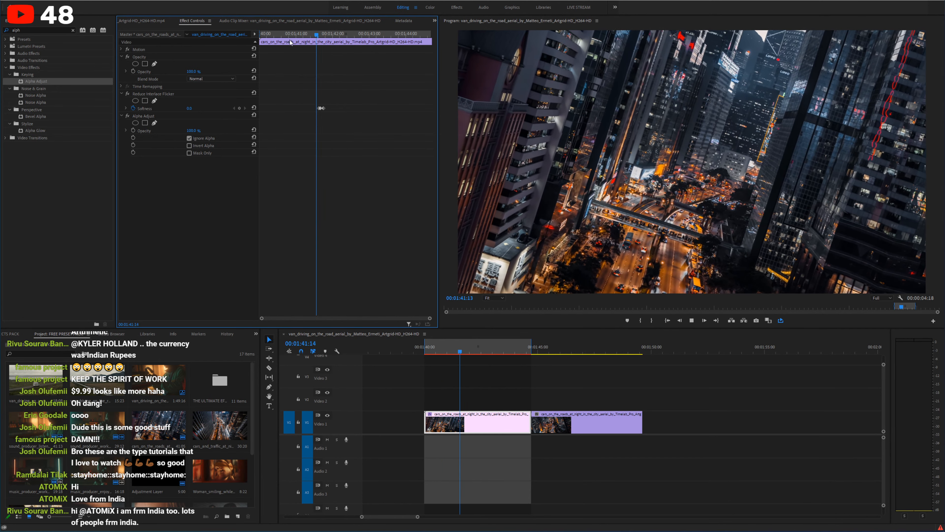
left_click_drag(453, 352, 457, 351)
key("space")
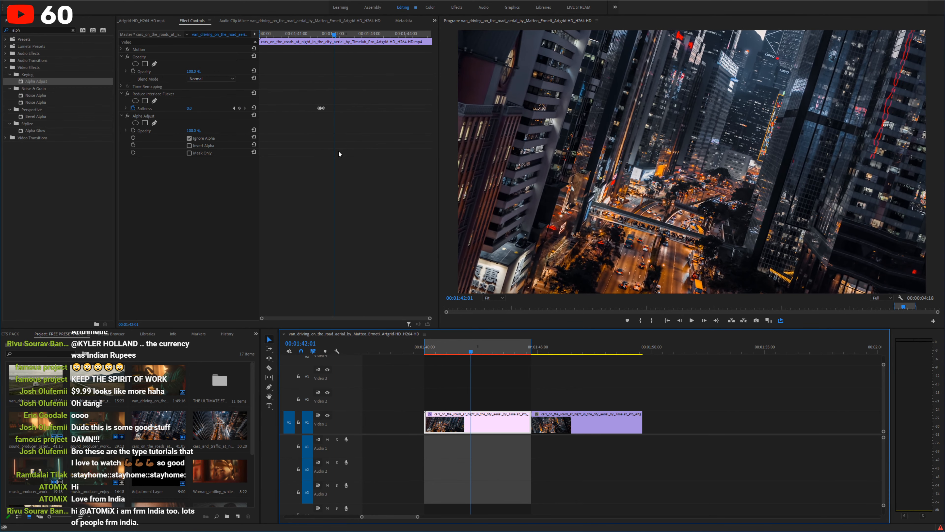
Step: Copy the three Softness flash keyframes and paste them at 00:01:42:12 in the same clip
left_click(310, 94)
left_click(350, 34)
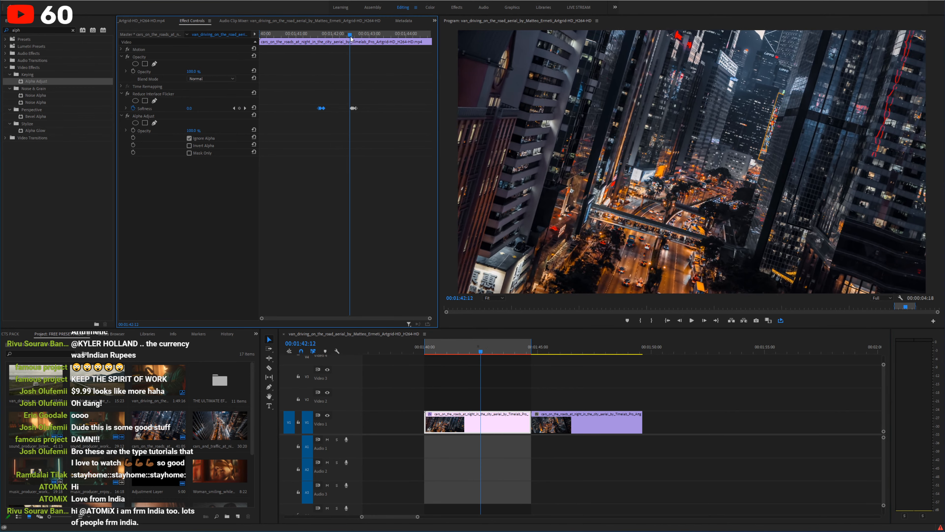
key("equal")
key("equal")
key("equal")
Step: Raise Softness on the middle pasted keyframe at 00:01:42:14 for a much stronger vertical streak blur
left_click(365, 33)
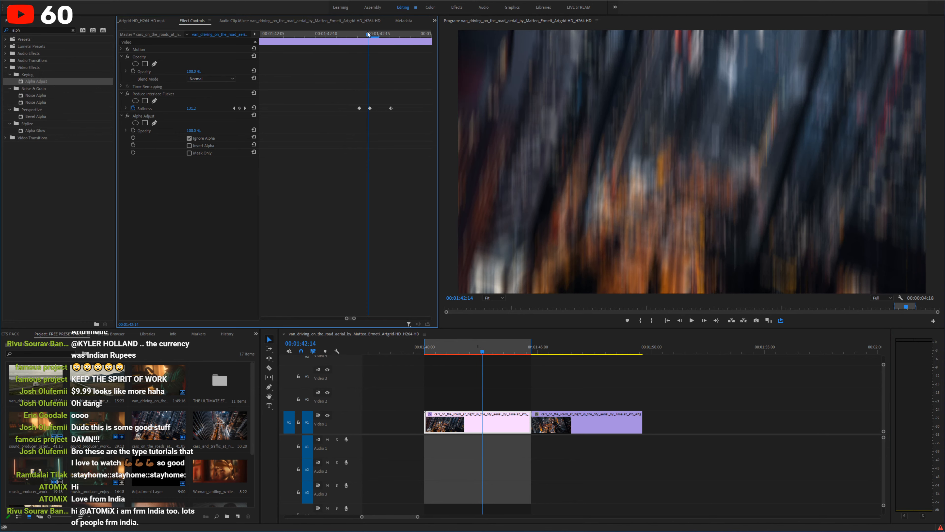
left_click(245, 108)
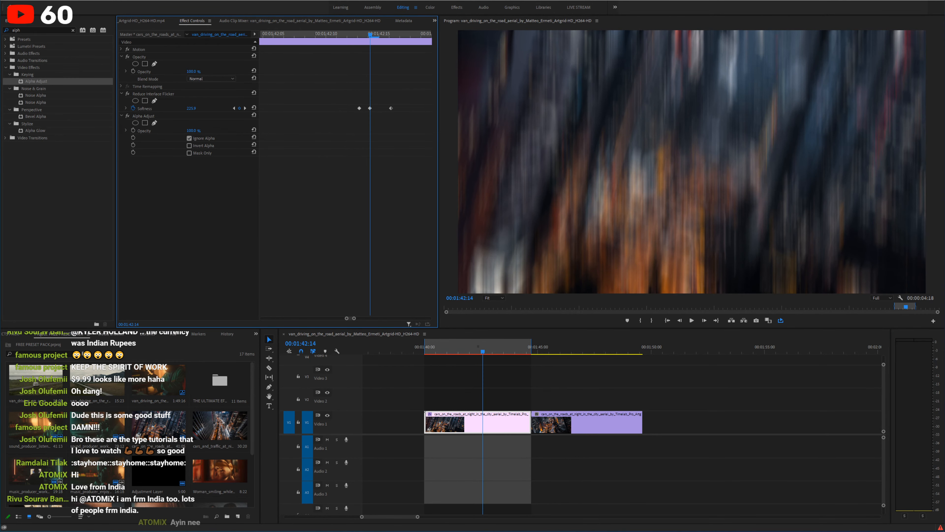
left_click_drag(191, 108, 343, 104)
left_click_drag(334, 33, 369, 68)
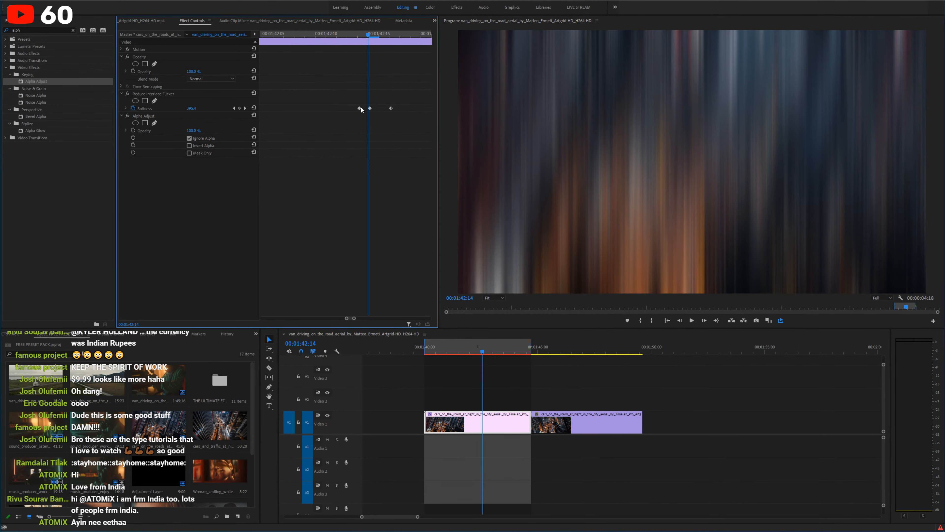
Step: Move the first pasted Softness keyframe earlier with Ease Out, and apply Ease In to the last one, placed slightly later
left_click_drag(359, 108, 289, 108)
right_click(289, 108)
left_click(306, 211)
right_click(388, 108)
right_click(391, 108)
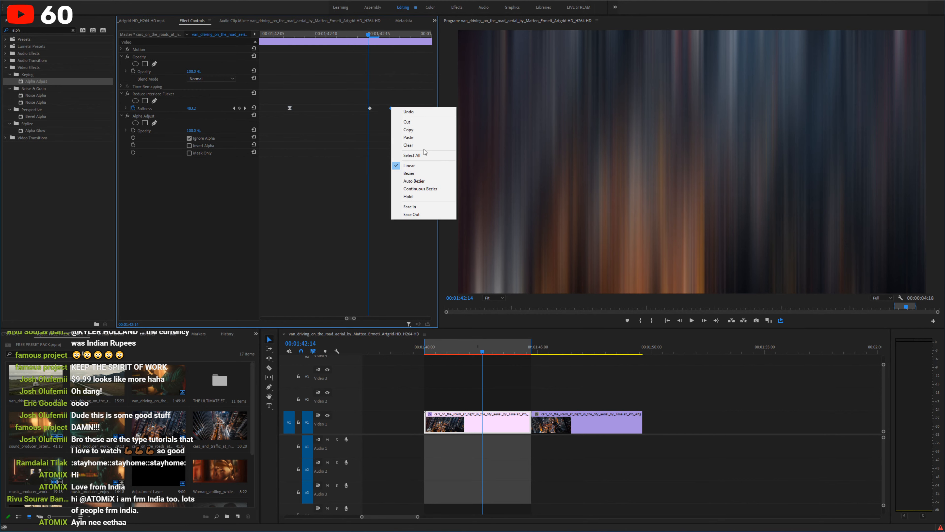
left_click(425, 207)
Step: Steepen the Softness curve with the outer keyframes' handles, then make the middle keyframe Bezier and lengthen its handle
left_click(282, 35)
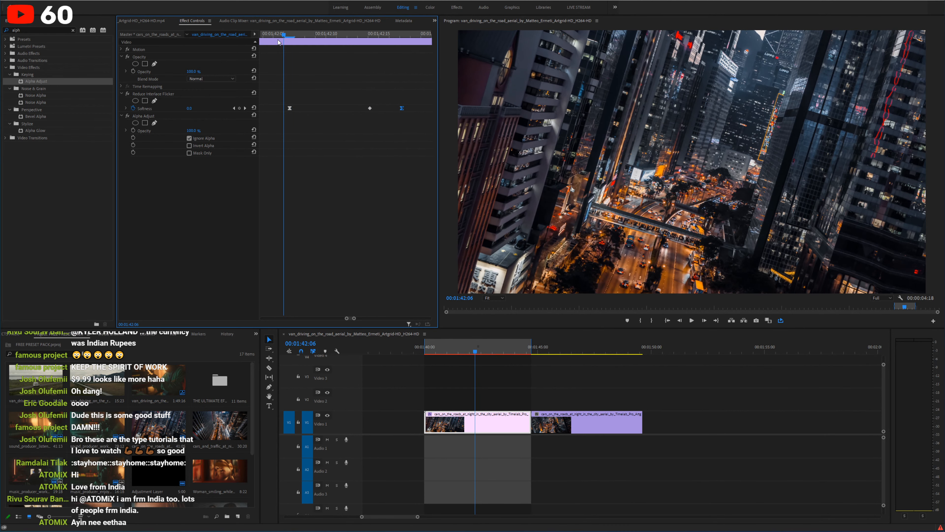
left_click(126, 109)
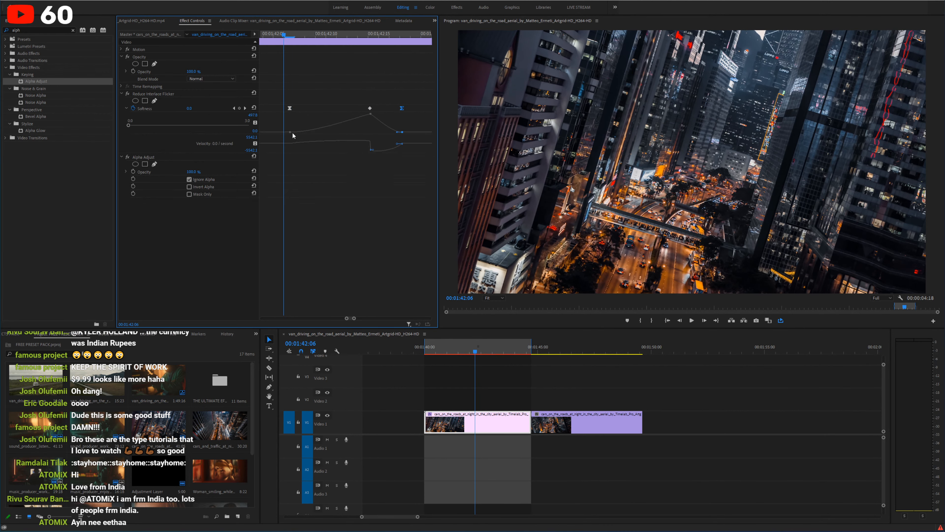
left_click(290, 133)
left_click_drag(301, 133, 401, 79)
left_click(402, 108)
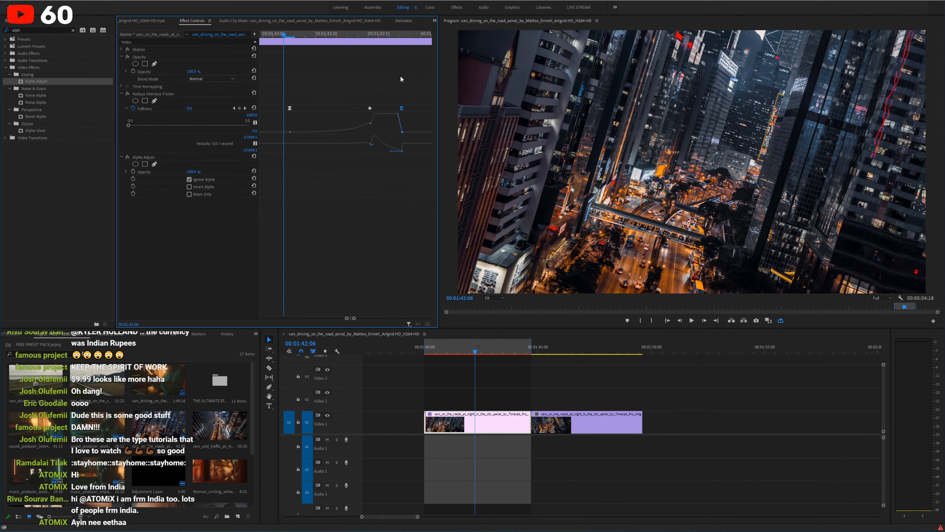
right_click(373, 110)
left_click(396, 173)
left_click_drag(376, 123, 387, 123)
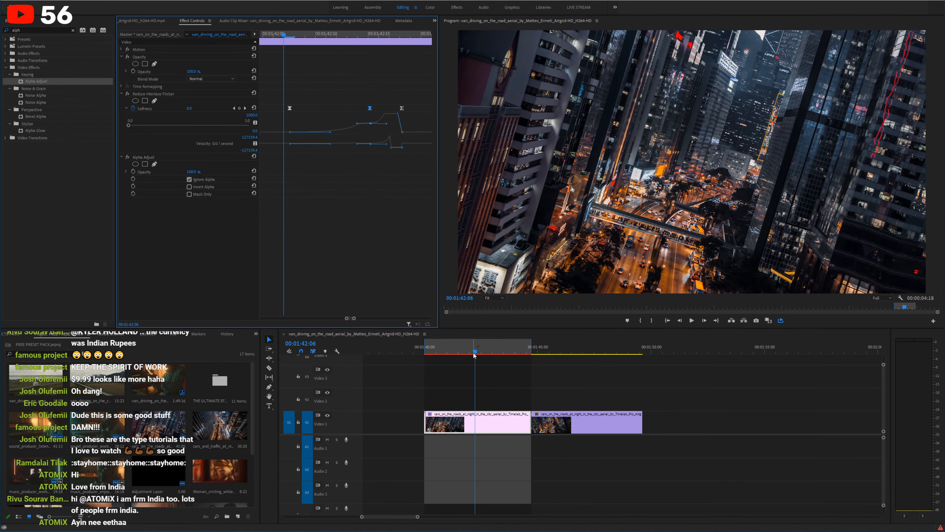
Step: Play the second, longer flash and compare a blurred frame with Reduce Interlace Flicker off and on
mouse_move(475, 352)
left_mouse_down()
mouse_move(462, 352)
mouse_move(497, 351)
mouse_move(460, 350)
mouse_move(488, 352)
mouse_move(468, 353)
left_mouse_up()
key("space")
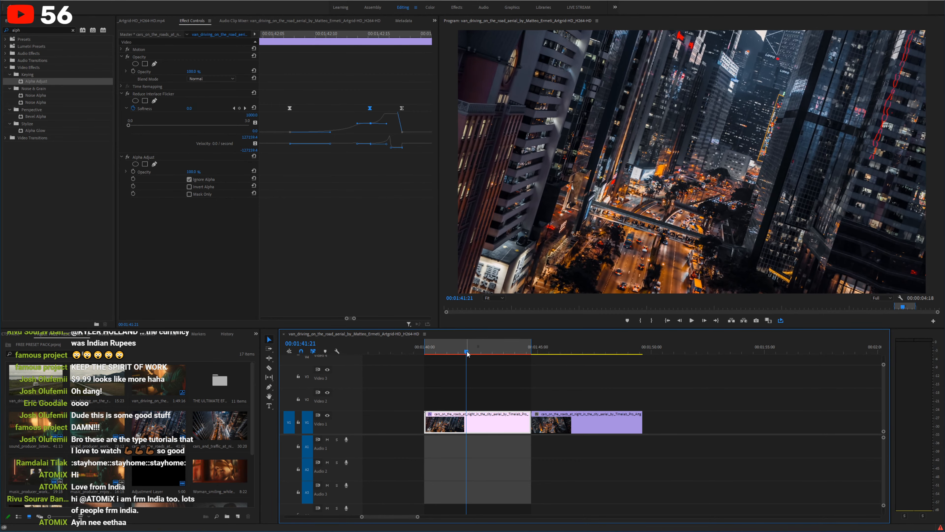
key("space")
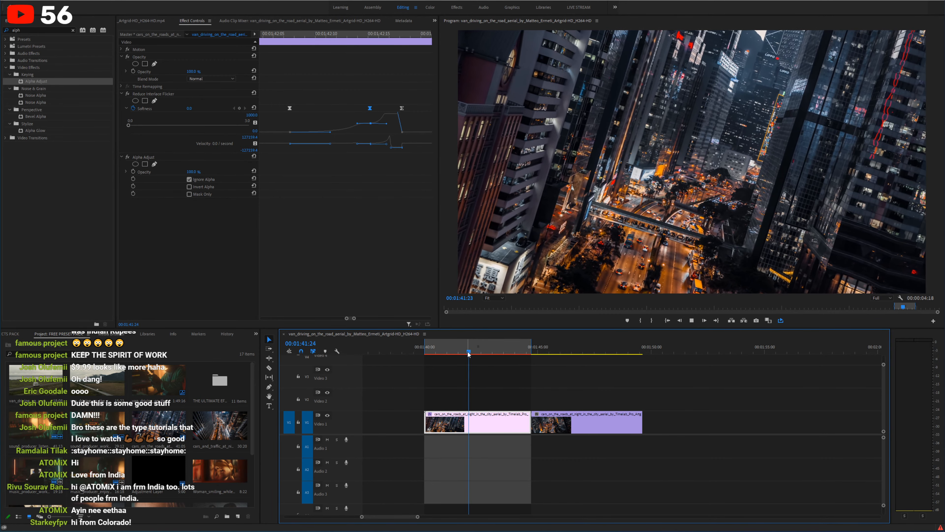
key("space")
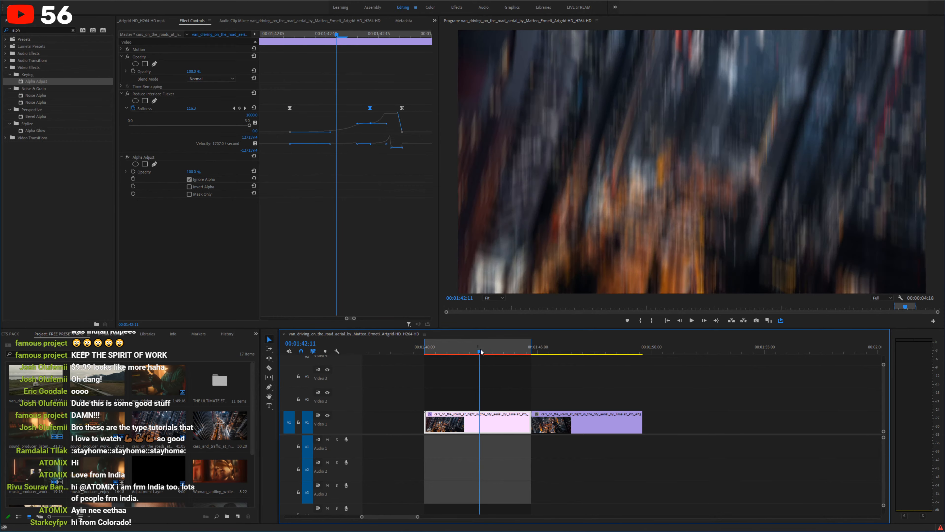
left_click(154, 94)
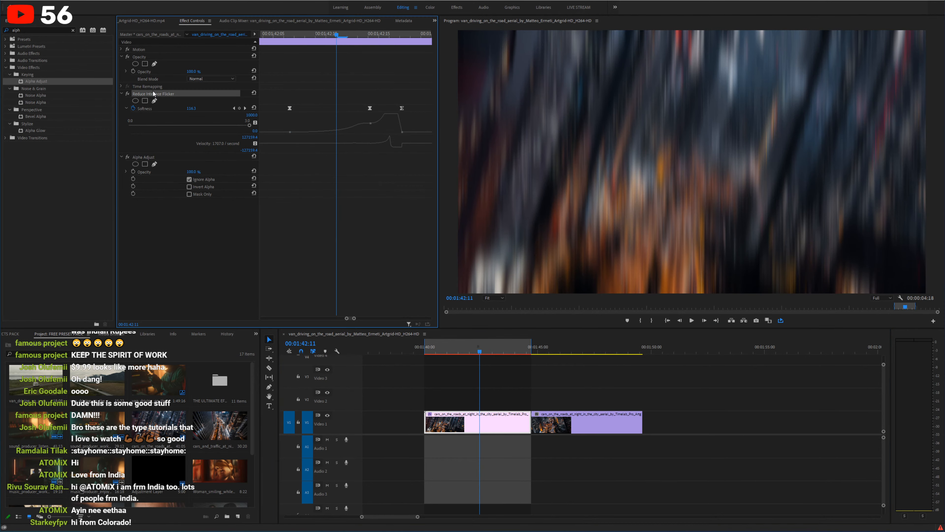
left_click(128, 94)
left_click(127, 94)
Step: Duplicate both night city clips into the empty space further along Video 1
left_click(520, 347)
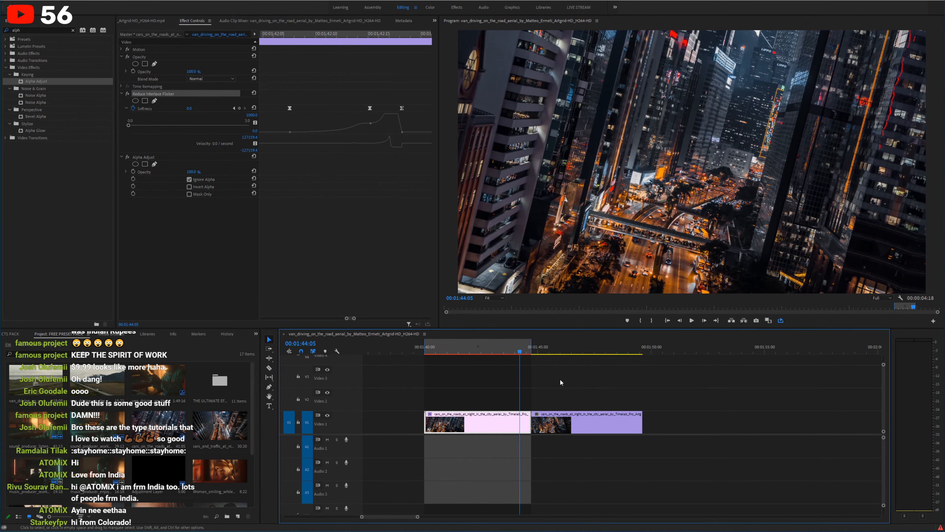
left_click(560, 380)
key("minus")
left_click_drag(618, 390, 556, 432)
left_click_drag(557, 424, 714, 422)
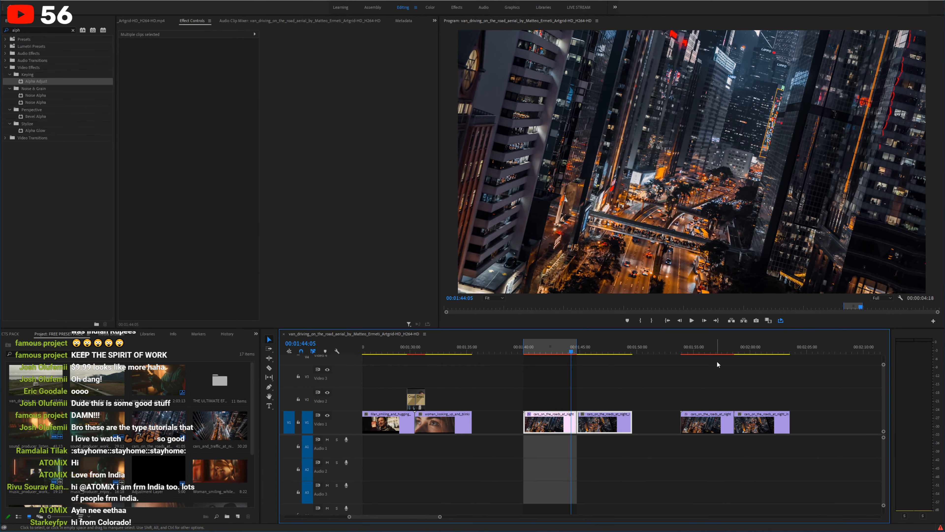
Step: Delete the keyframed Reduce Interlace Flicker from the first duplicated city clip and apply a fresh copy of the effect
left_click(718, 363)
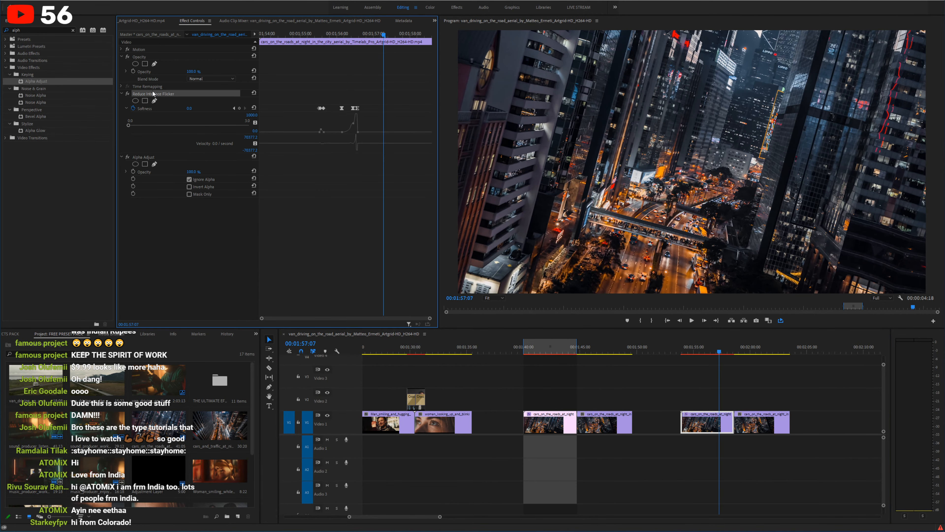
key("Delete")
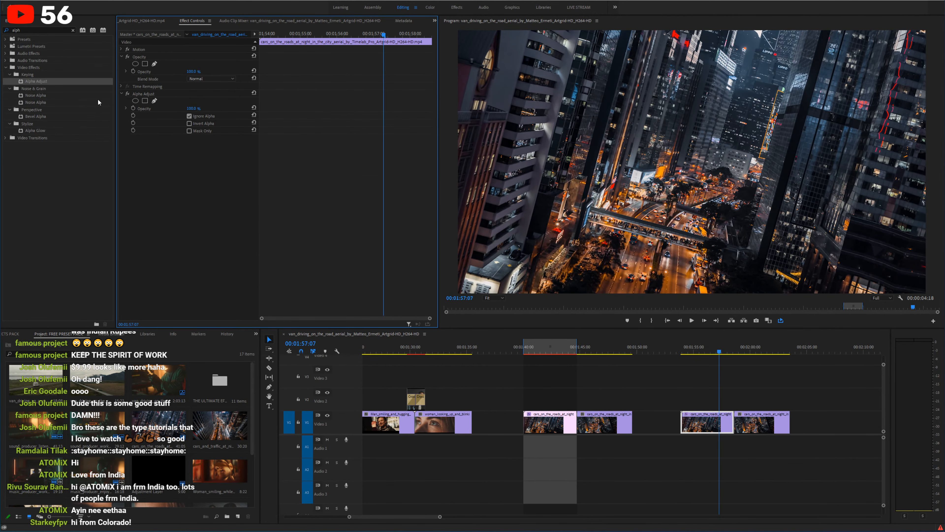
left_click(47, 31)
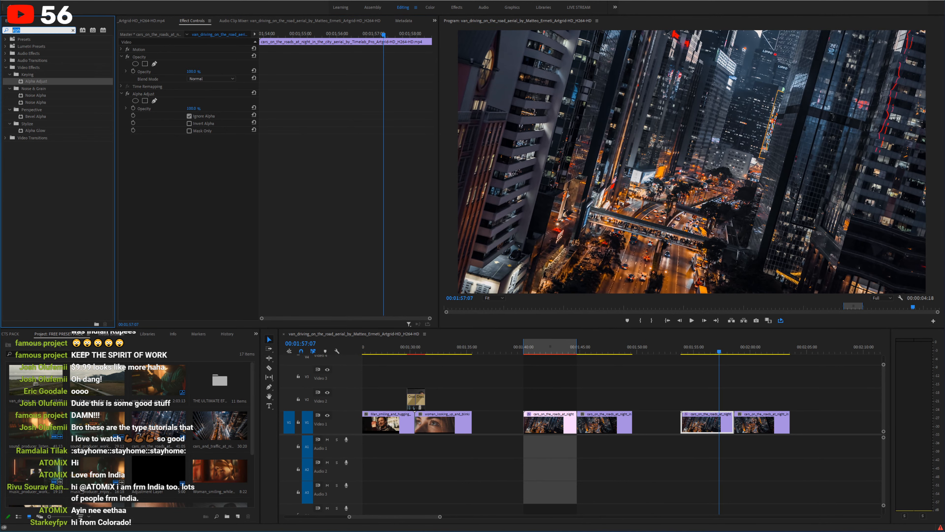
type("inter")
double_click(46, 81)
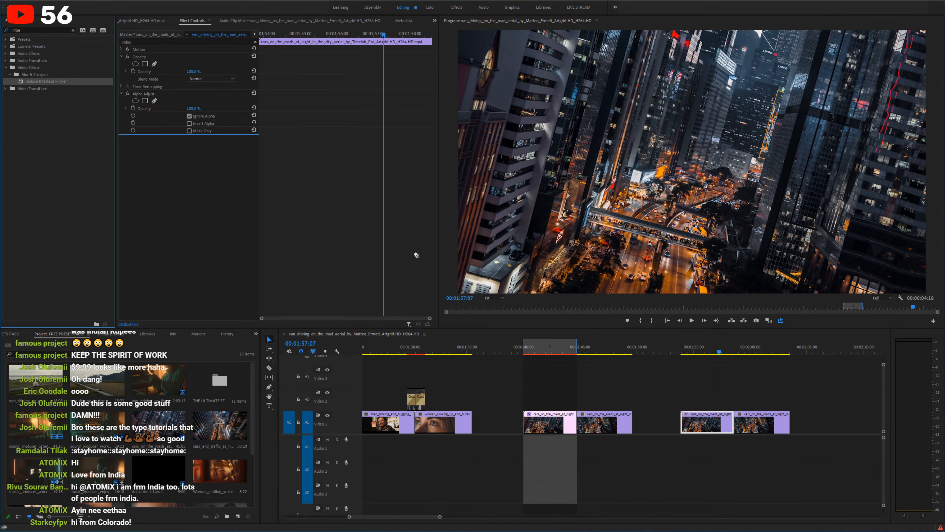
Step: Keyframe Softness at 0 on 00:01:57:19 and 500 on 00:01:57:24, then move the 500 keyframe to the clip's end
left_click(725, 348)
key("=")
key("=")
key("=")
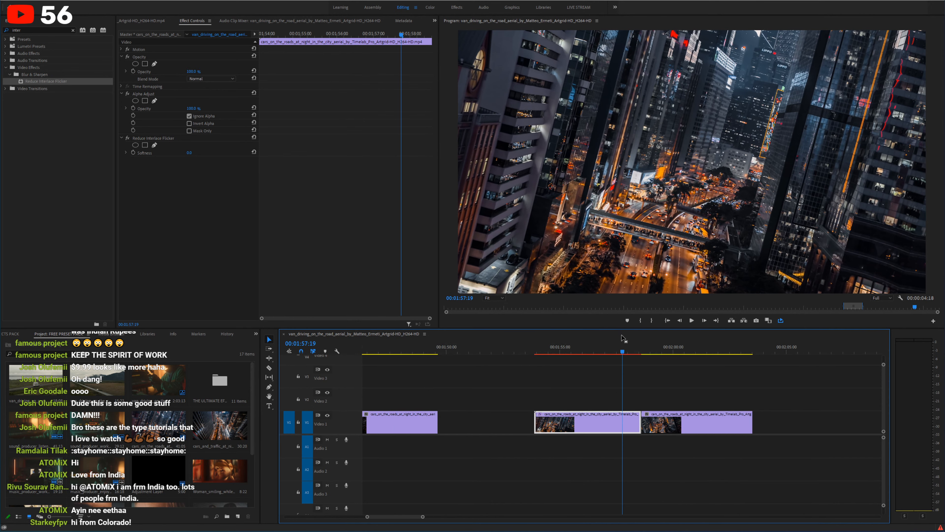
left_click(133, 152)
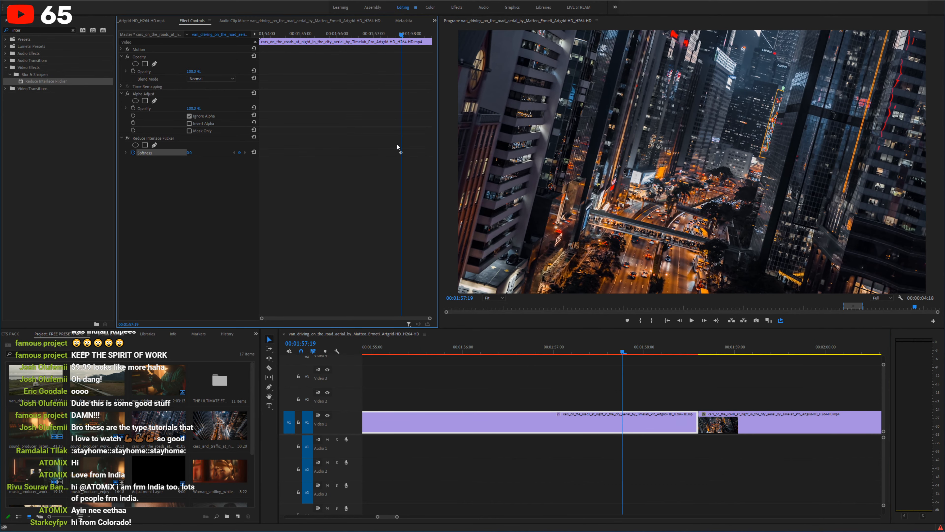
key("shift+Right")
left_click_drag(195, 153, 197, 150)
left_click(197, 150)
key("BackSpace")
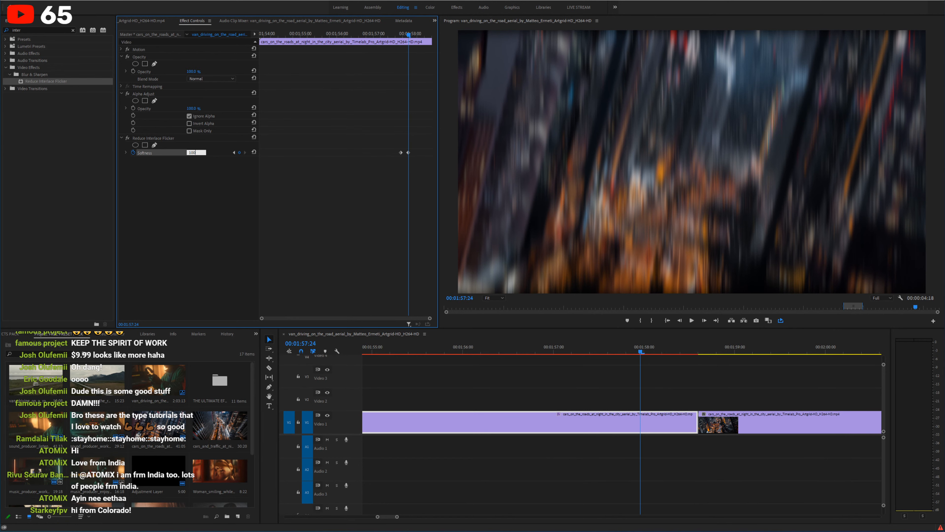
type("500")
key("Return")
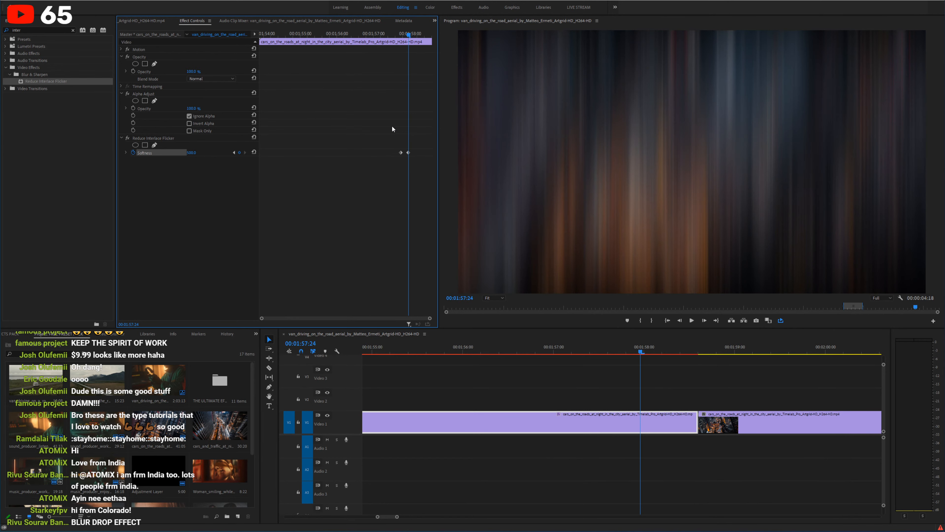
left_click_drag(410, 153, 450, 150)
Step: Move Reduce Interlace Flicker above Alpha Adjust, then apply Ease Out to its first Softness keyframe and Ease In to the last
left_click_drag(134, 98, 147, 158)
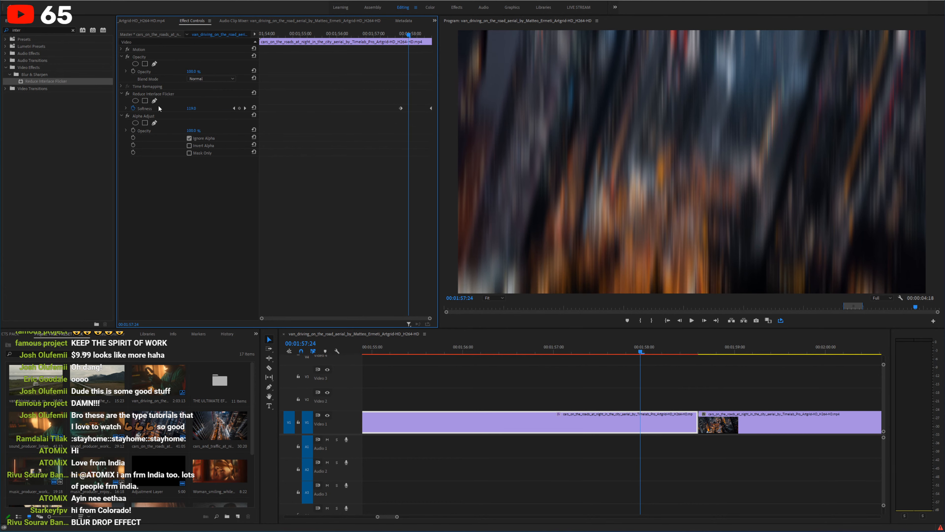
right_click(401, 109)
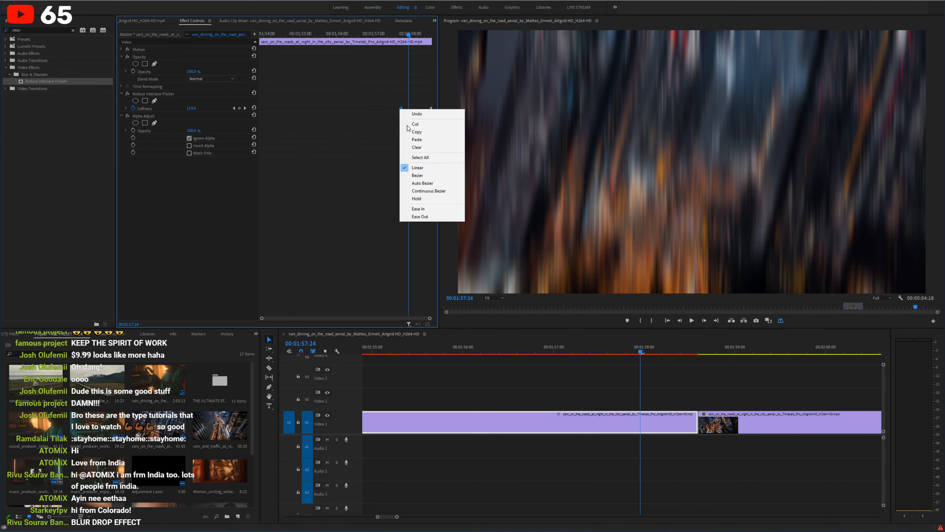
left_click(420, 219)
right_click(432, 110)
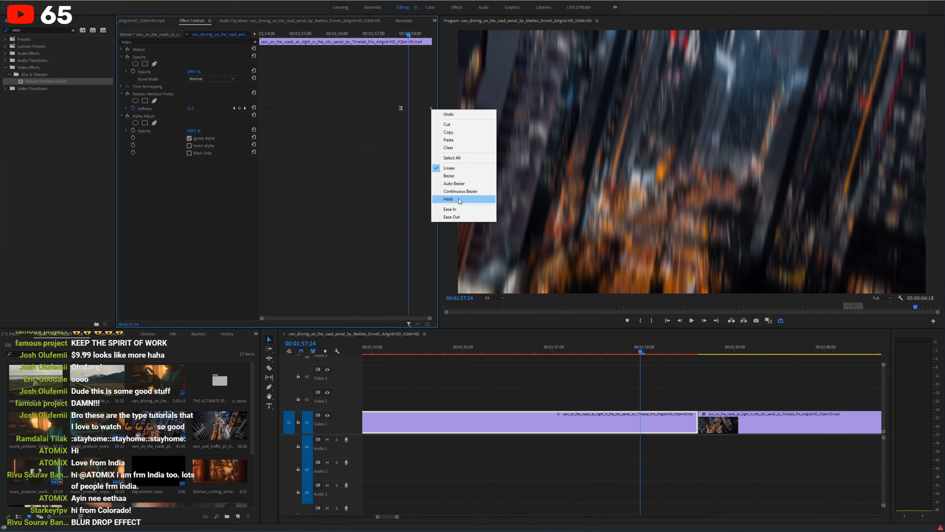
left_click(450, 209)
left_click(122, 94)
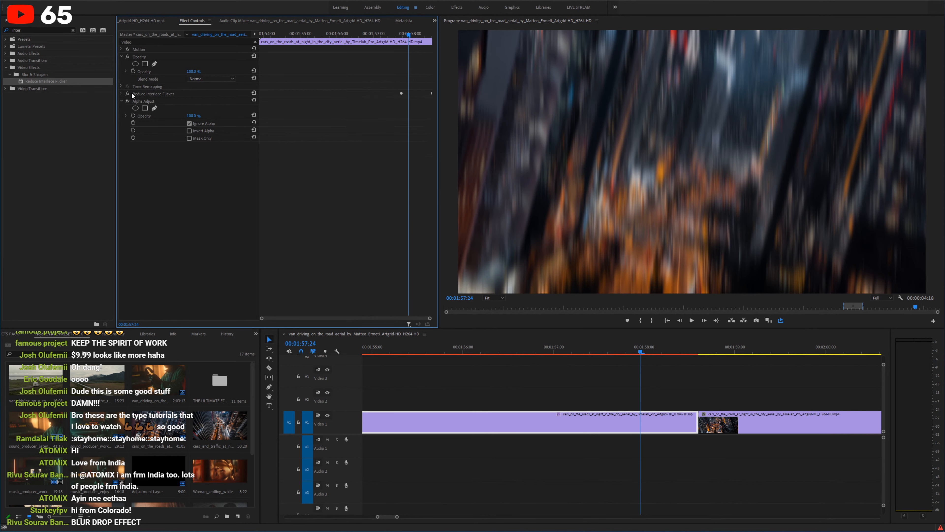
Step: Reshape the first duplicated clip's Softness velocity curve so the blur builds slowly and rises steeply at the clip's end
left_click(122, 94)
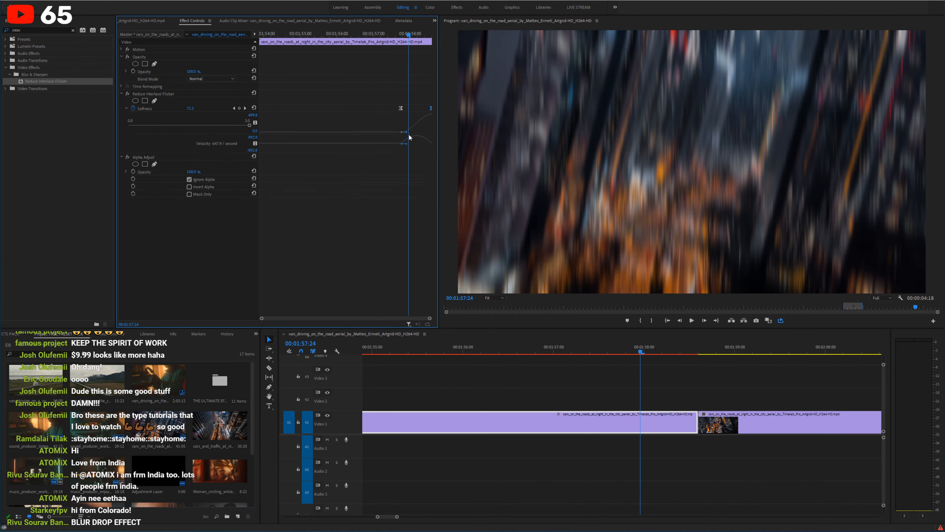
left_click_drag(407, 143, 428, 120)
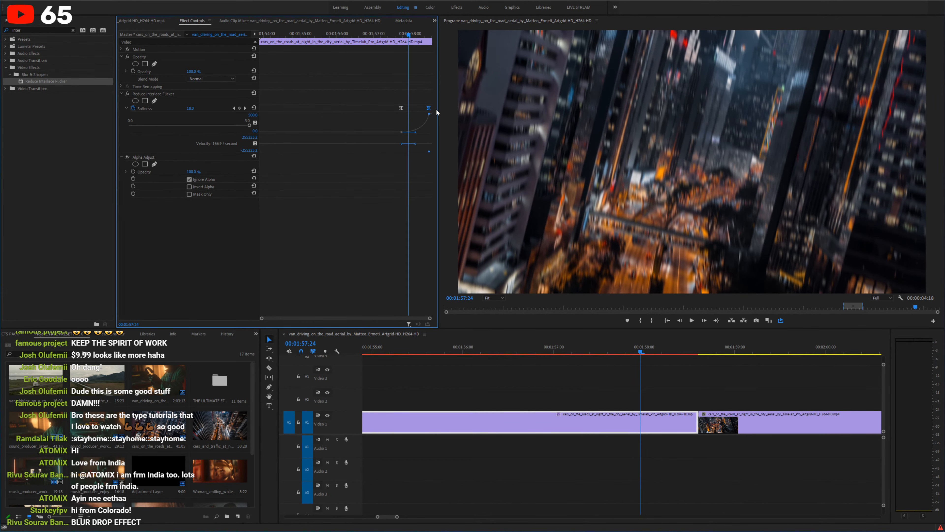
left_click(401, 34)
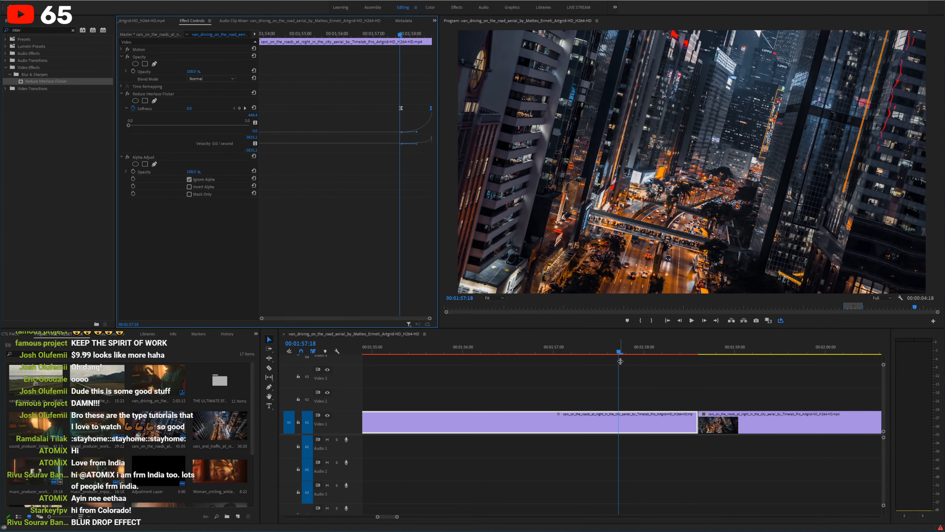
key("space")
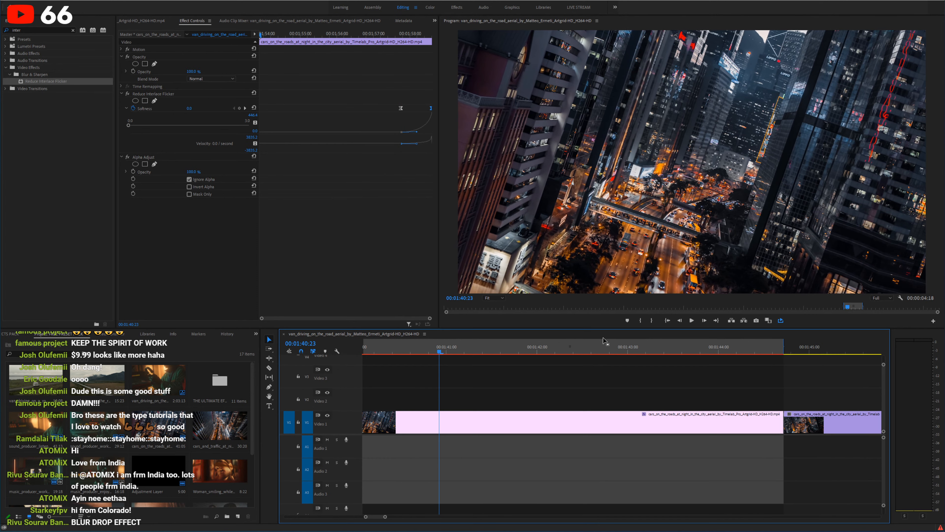
Step: Clear the sequence's In and Out points
right_click(603, 350)
left_click(643, 422)
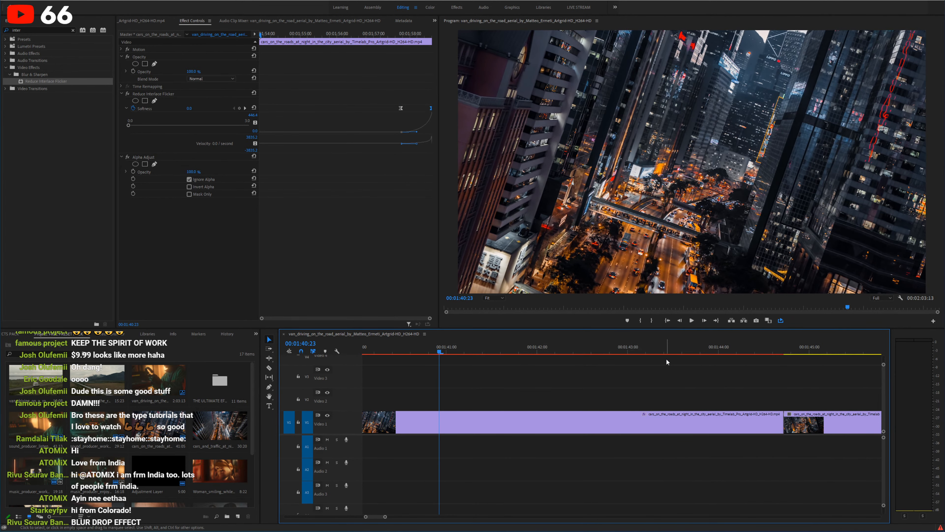
left_click(668, 361)
Step: Play back the blur ramp at the end of the first duplicated clip and the cut into the second
key("minus")
key("minus")
key("minus")
key("minus")
left_click(698, 351)
key("equal")
key("equal")
key("equal")
key("equal")
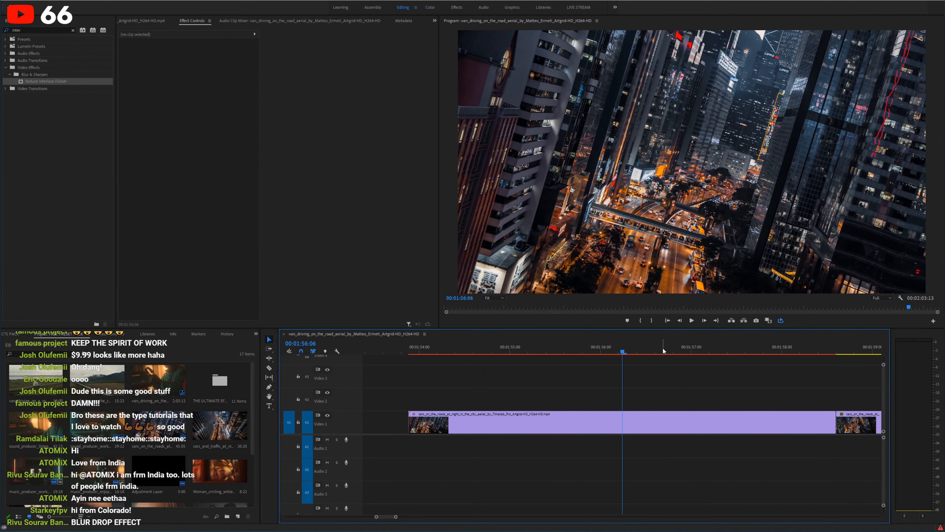
left_click(682, 352)
key("space")
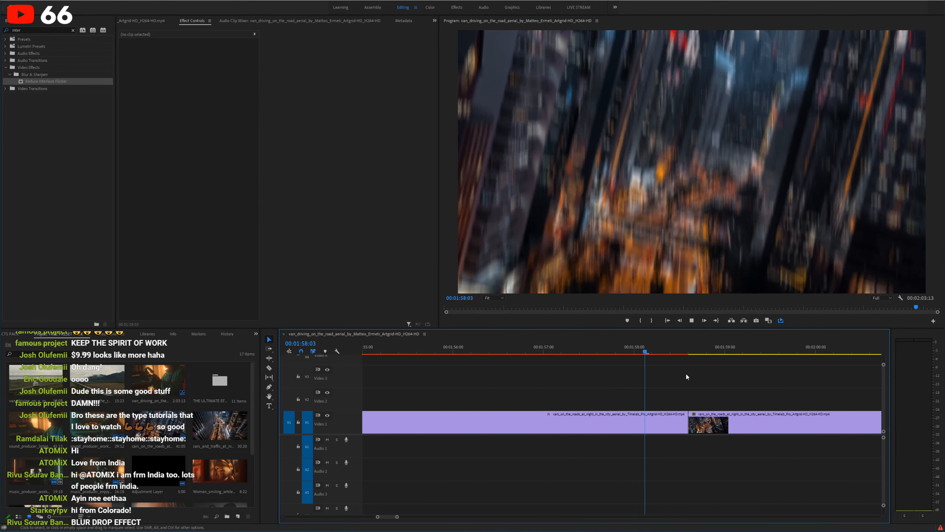
left_click(610, 350)
left_click_drag(609, 348, 604, 355)
key("space")
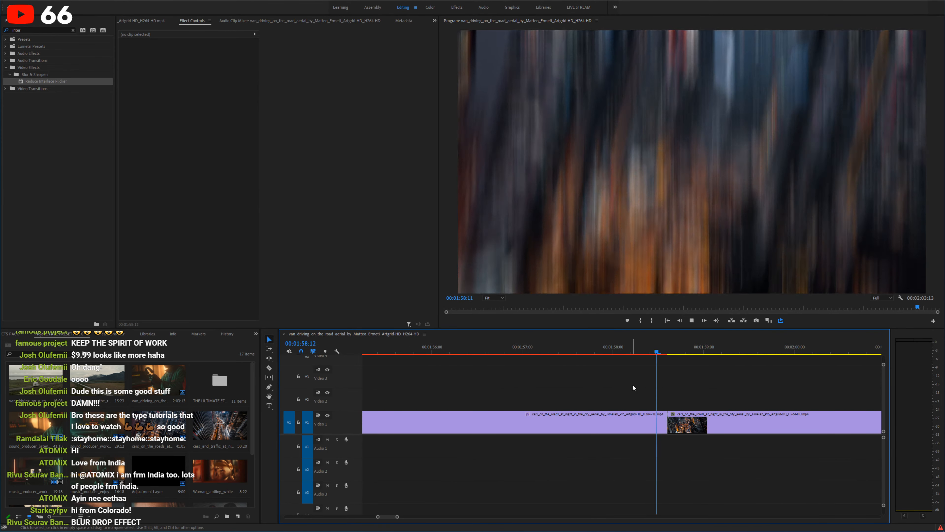
key("space")
left_click(660, 428)
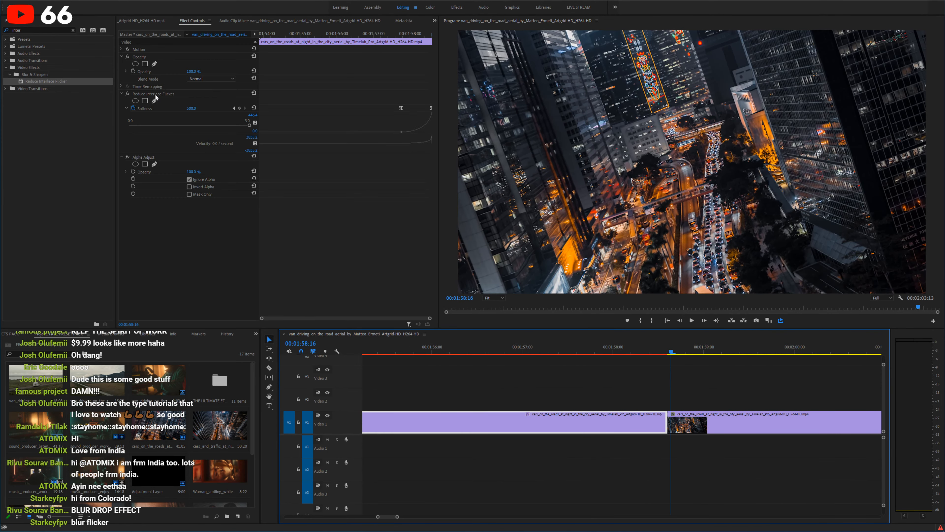
left_click(147, 94)
left_click(144, 157)
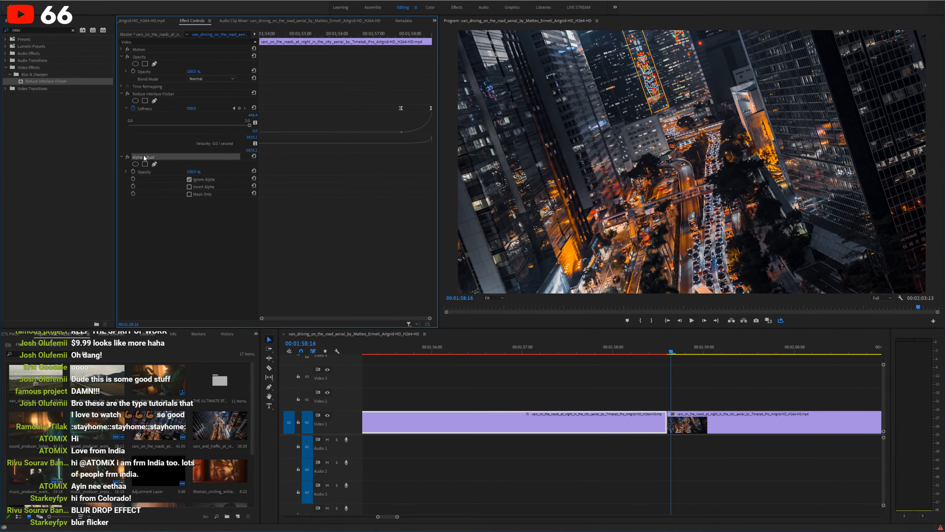
left_click(148, 98)
Step: On the second duplicated clip, move the 500 Softness keyframe to the clip's start, the 0 keyframe shortly after it, and steepen the falloff
left_click(745, 425)
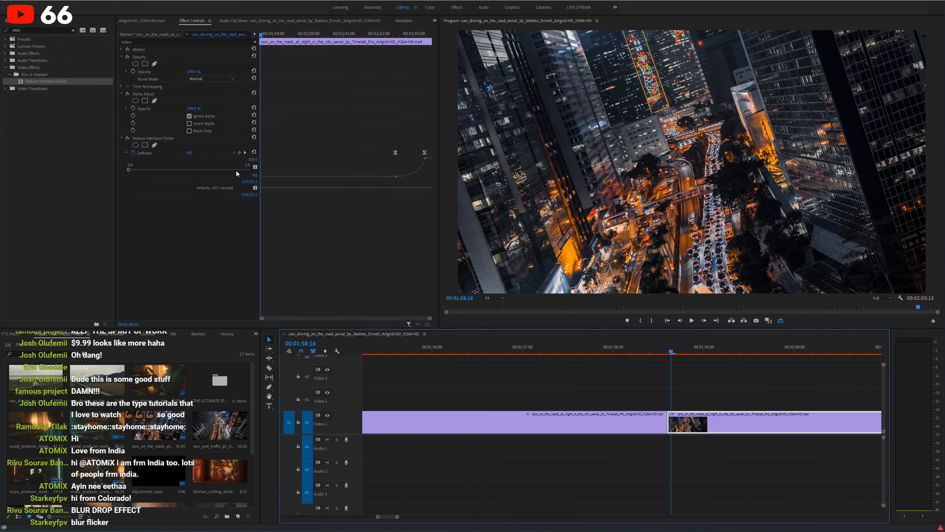
left_click_drag(424, 152, 224, 151)
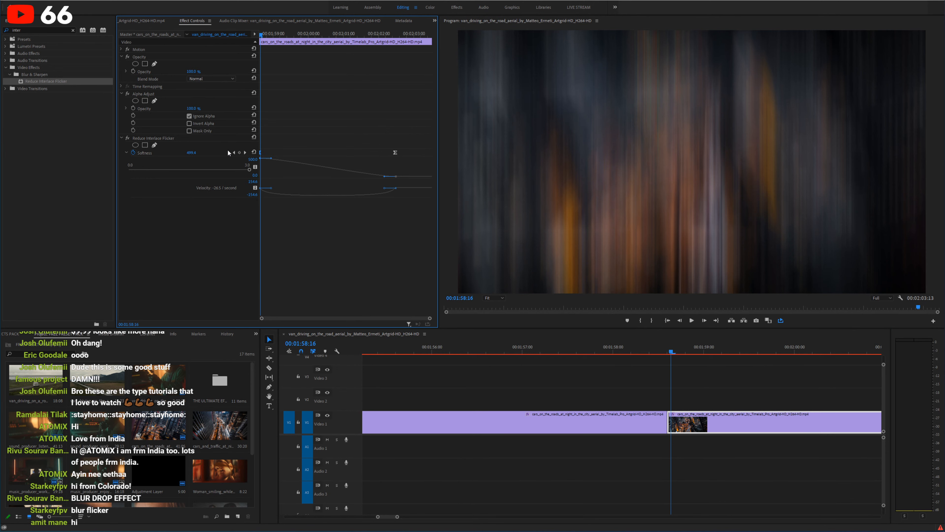
left_click_drag(393, 151, 248, 175)
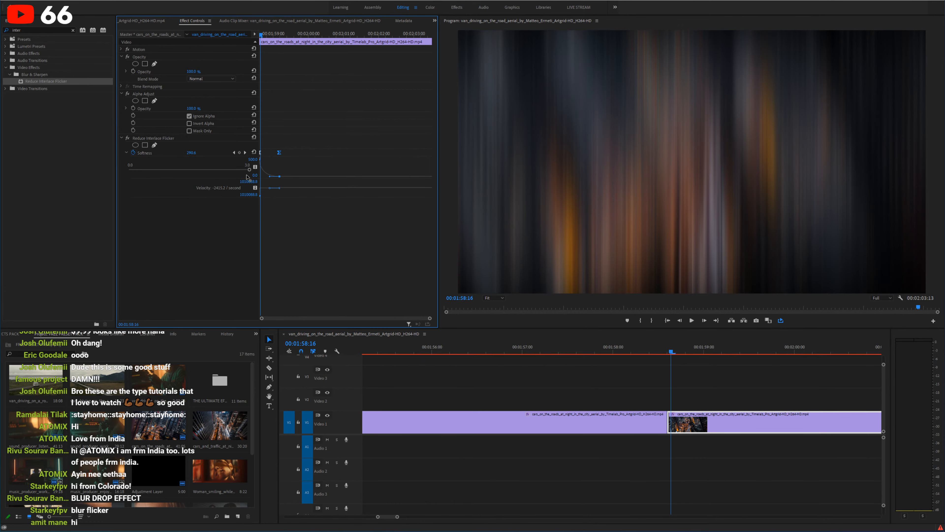
Step: Play back the blur transition across the cut between the two duplicated clips, including in a maximized preview
left_click(672, 351)
key("space")
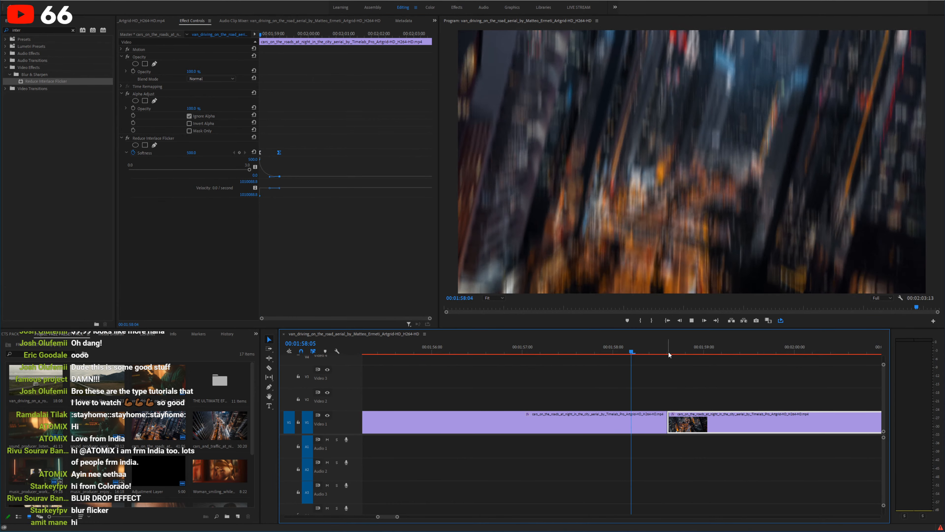
left_click_drag(670, 352, 558, 350)
key("space")
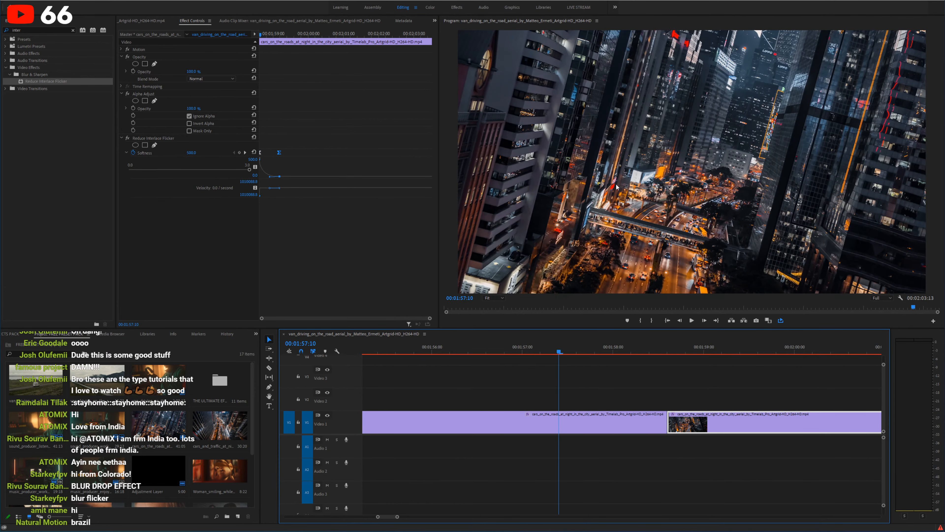
key("grave")
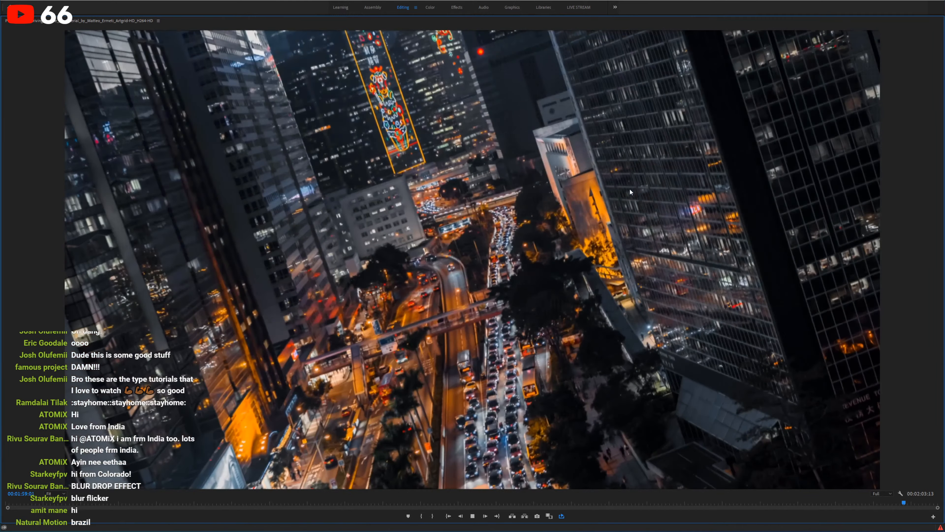
key("space")
key("grave")
left_click(686, 348)
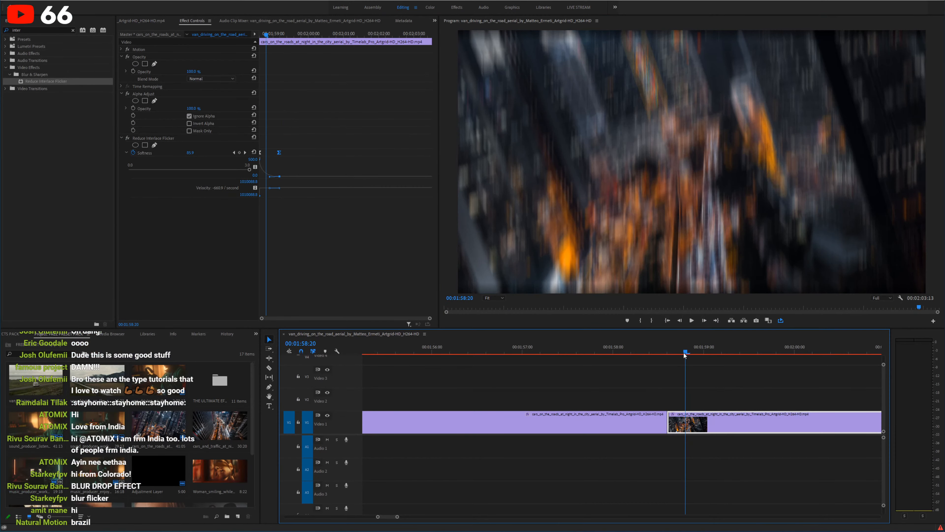
Step: Move Reduce Interlace Flicker above Alpha Adjust on the second clip, toggle Ignore Alpha off and on, and preview the transition
left_click(139, 96)
left_click_drag(135, 155, 135, 171)
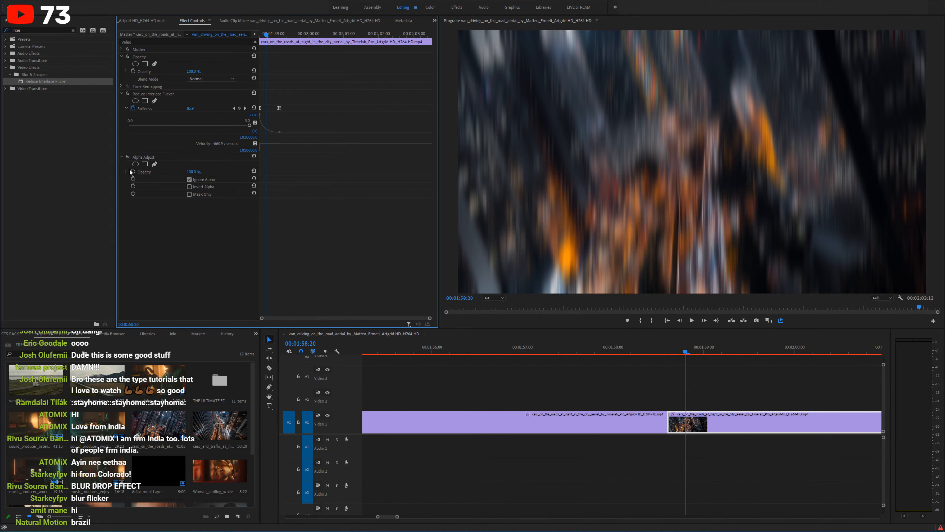
left_click(189, 180)
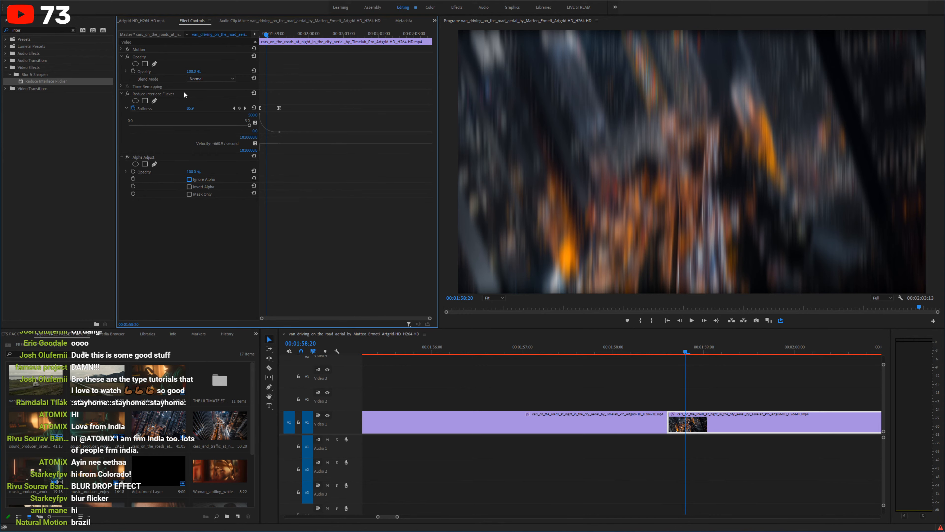
left_click(171, 94)
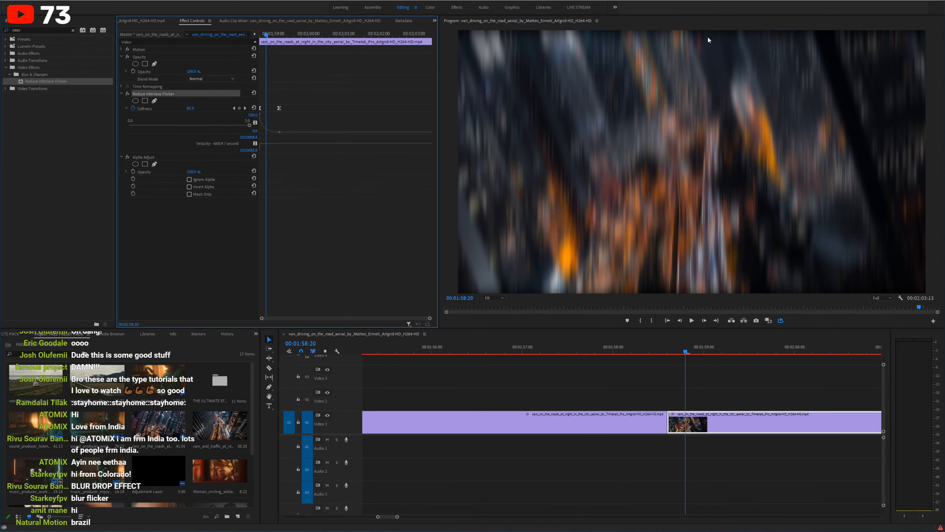
left_click(189, 180)
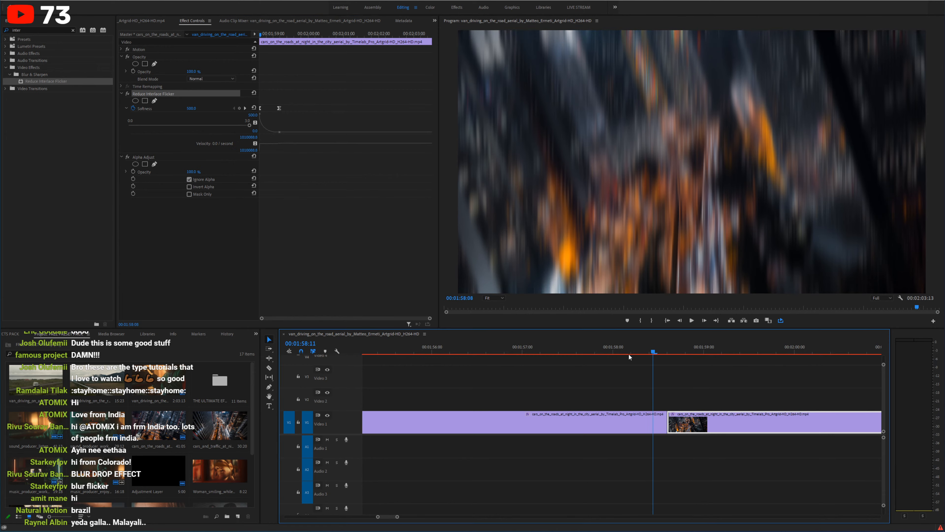
key("shift+k")
key("grave")
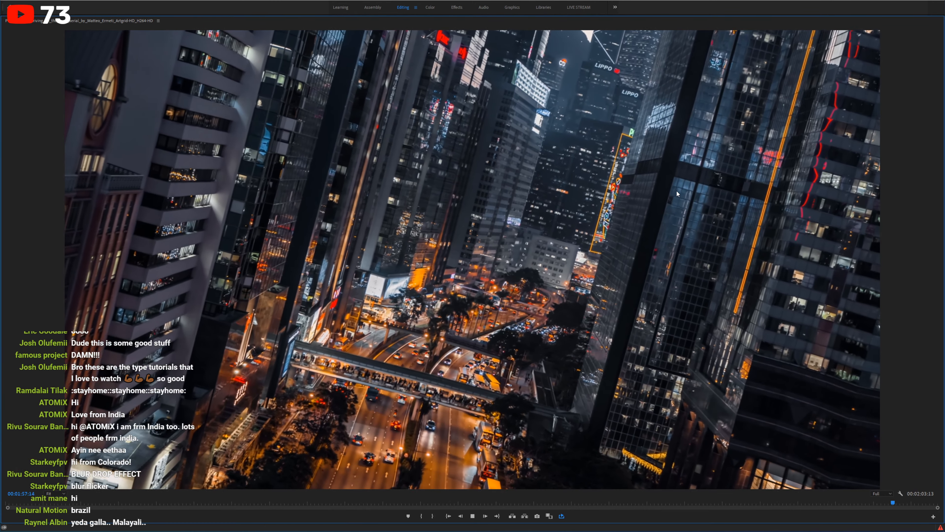
key("grave")
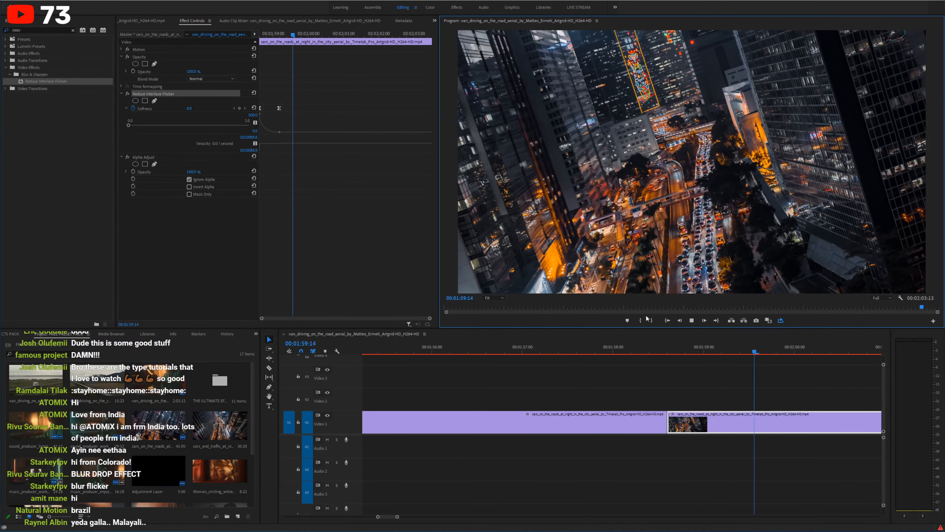
Step: Add a mild Softness blur keyframe at 00:02:01:02 on the second duplicated clip and preview it maximized
left_click(682, 359)
key("minus")
key("minus")
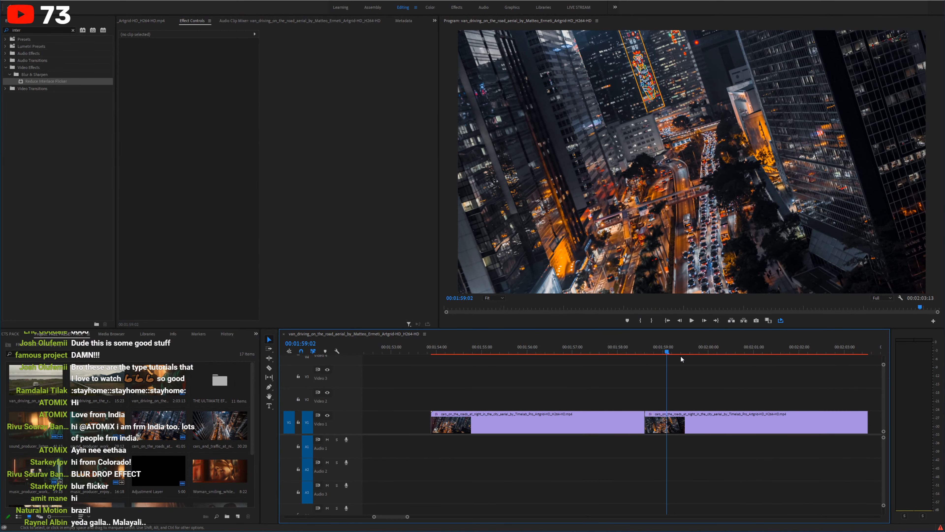
left_click_drag(654, 350, 689, 363)
left_click(678, 421)
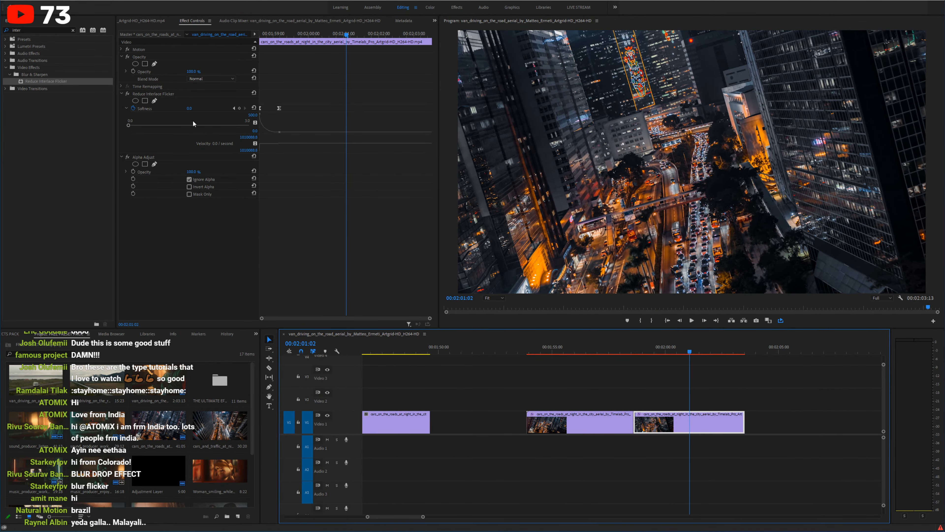
left_click_drag(188, 111, 196, 111)
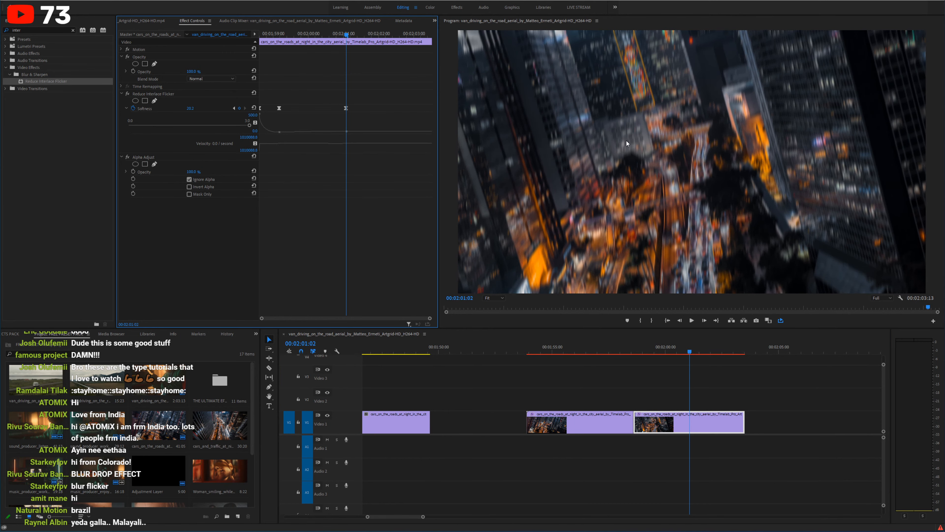
key("grave")
key("space")
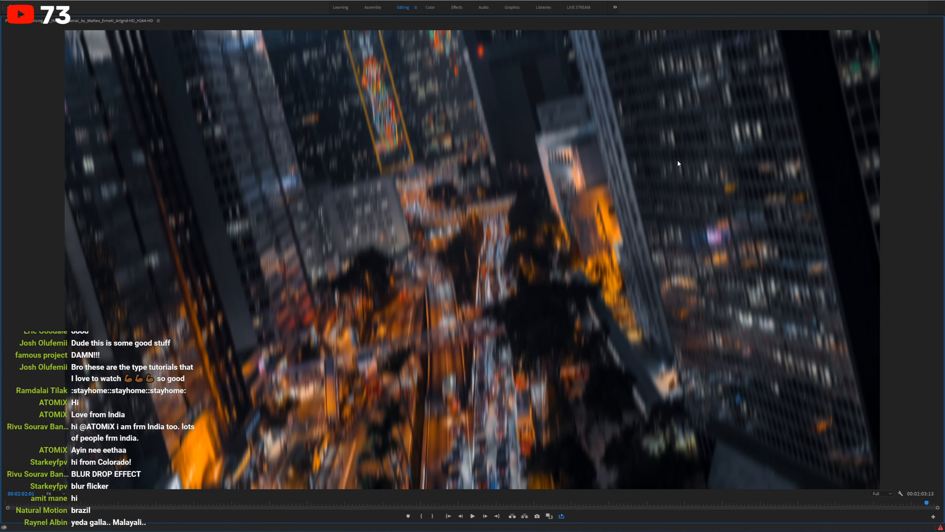
key("grave")
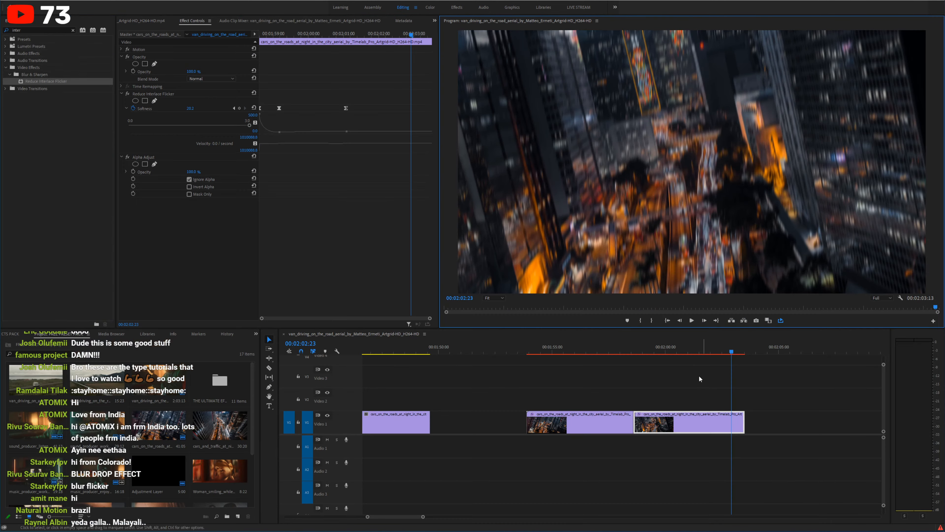
Step: Duplicate the blurred second clip onto Video 2 directly above the original and adjust the original's Scale in its Motion settings
left_click_drag(686, 421, 684, 405, "alt")
left_click(685, 350)
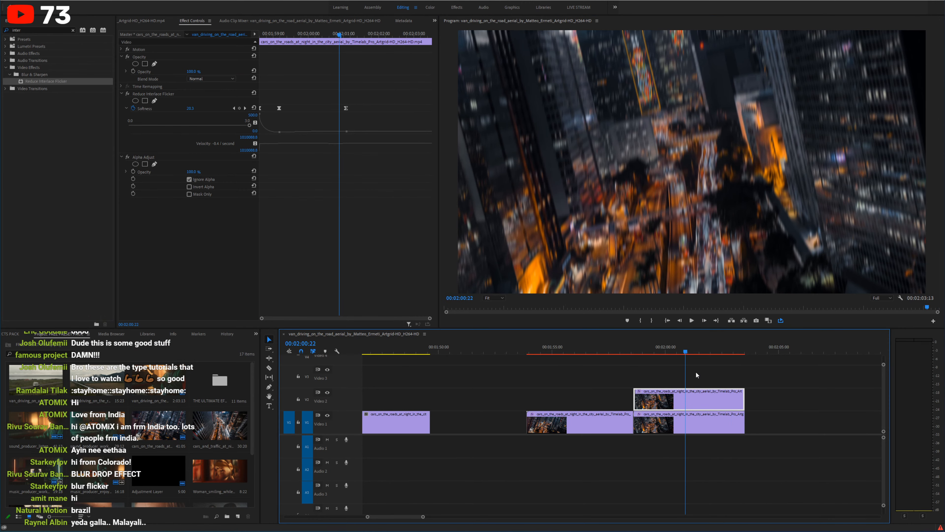
left_click(697, 424)
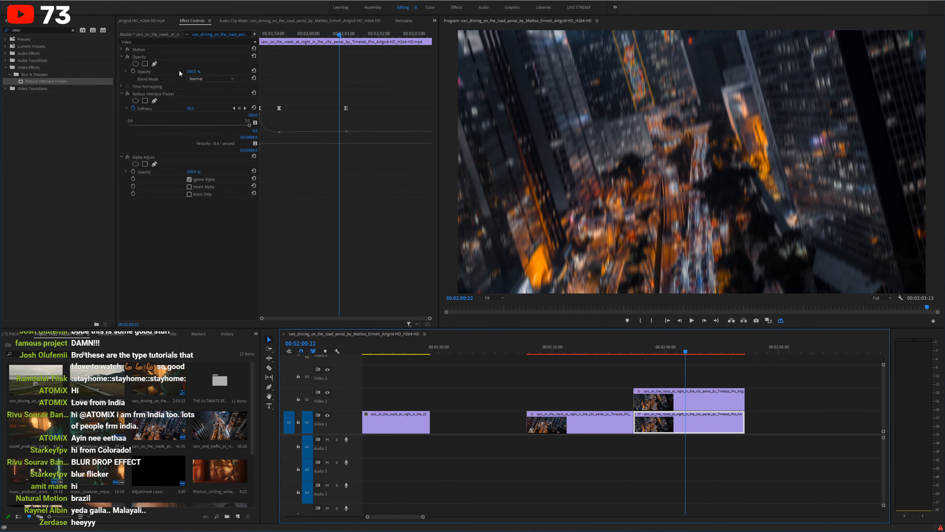
left_click(122, 48)
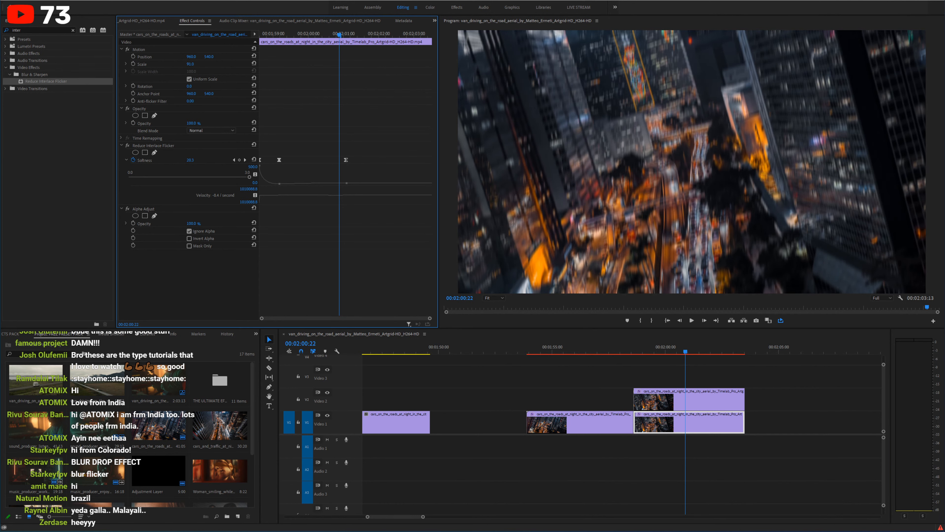
Step: Set the Opacity of the Video 2 copy to 70%
left_click(669, 404)
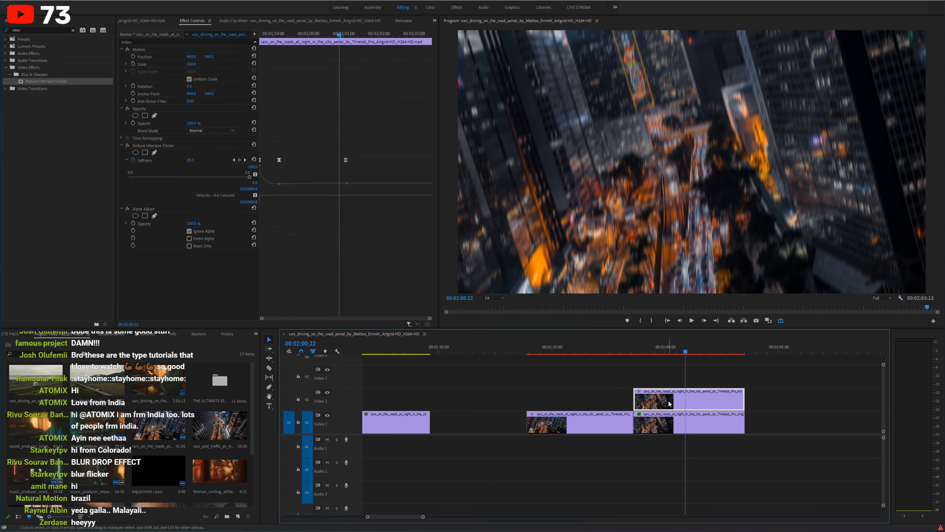
left_click_drag(194, 123, 181, 123)
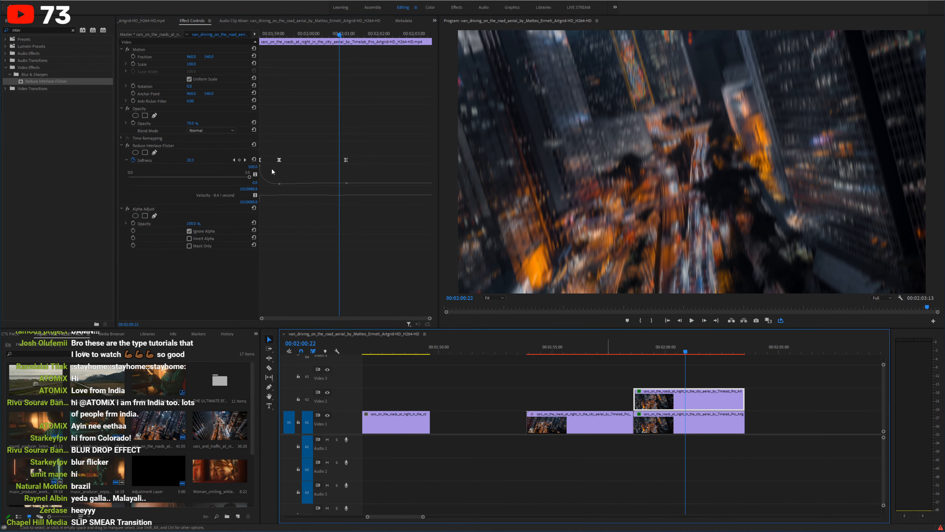
left_click(175, 146)
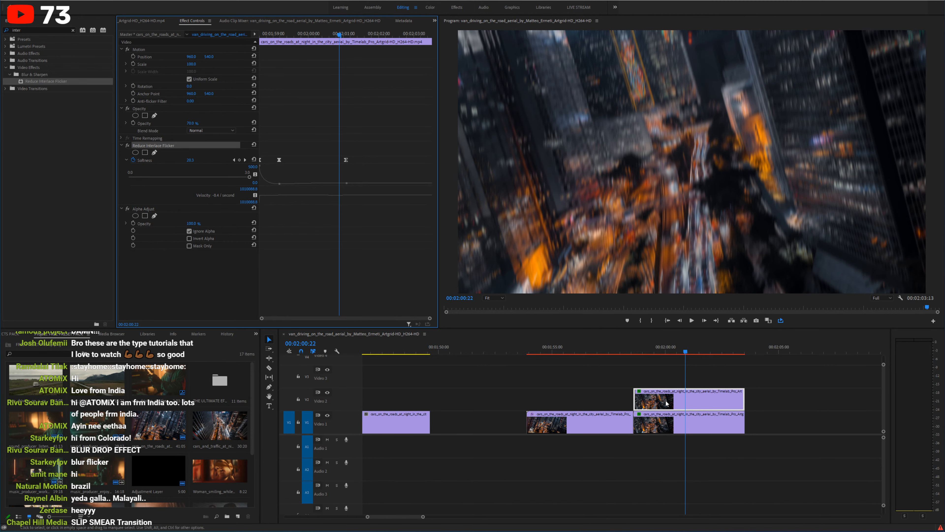
Step: Delete Reduce Interlace Flicker from the Video 1 clip beneath the semi-transparent copy
left_click(675, 424)
left_click(171, 146)
key("Delete")
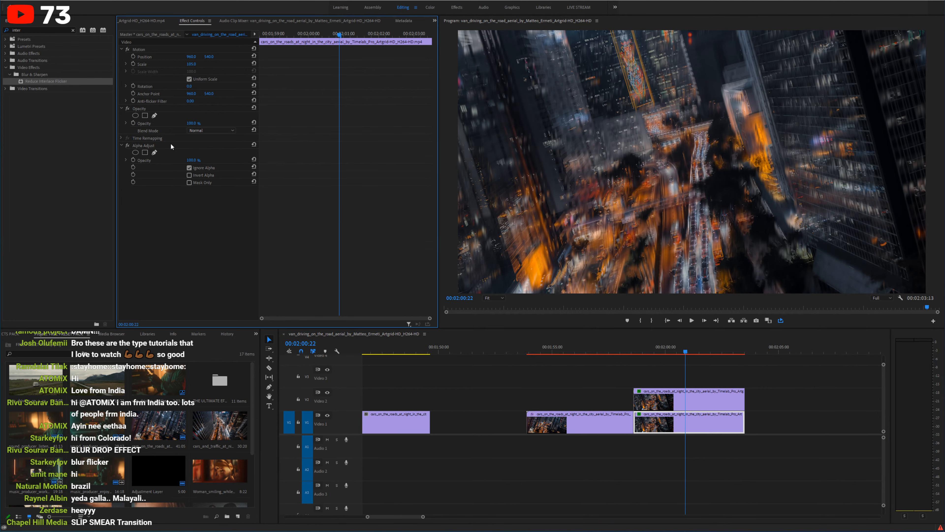
Step: Delete the Alpha Adjust effect from the Video 1 clip and preview the layered semi-transparent blur maximized
left_click(160, 146)
key("Delete")
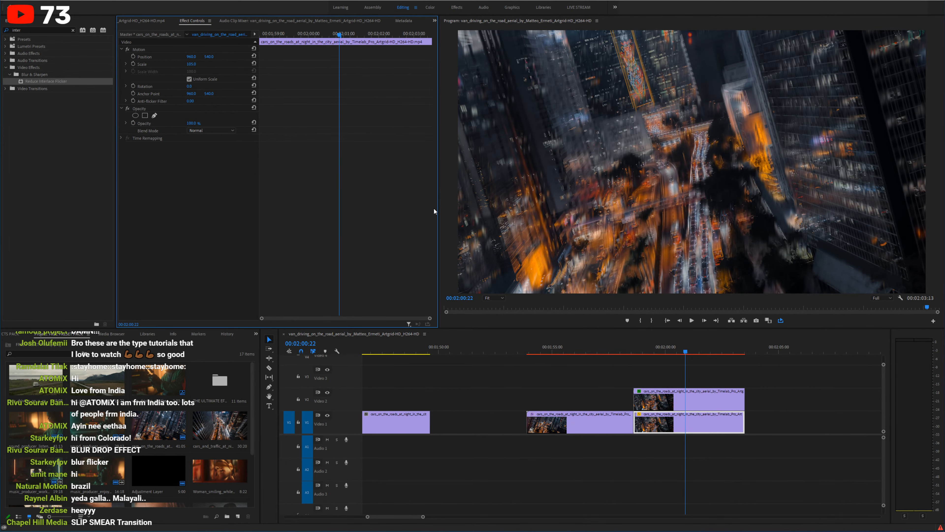
left_click(637, 350)
left_click(653, 232)
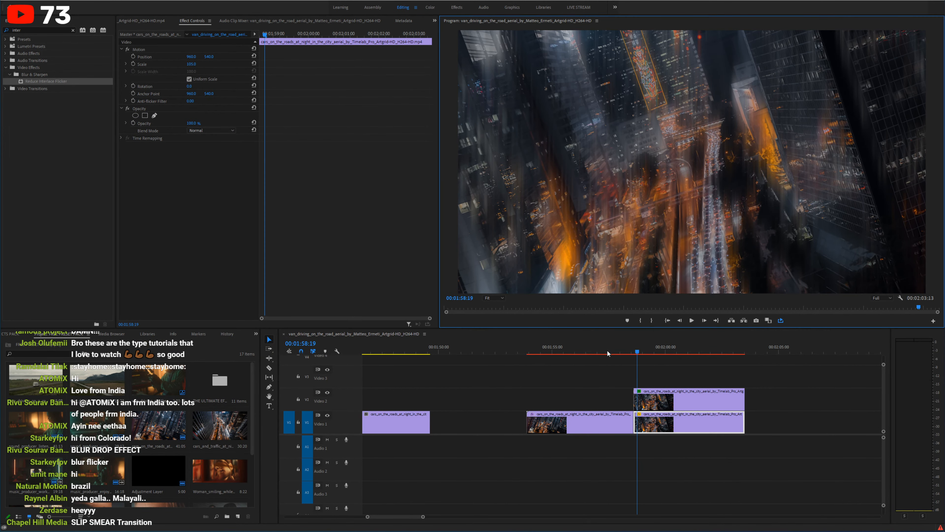
left_click(608, 353)
key("grave")
key("space")
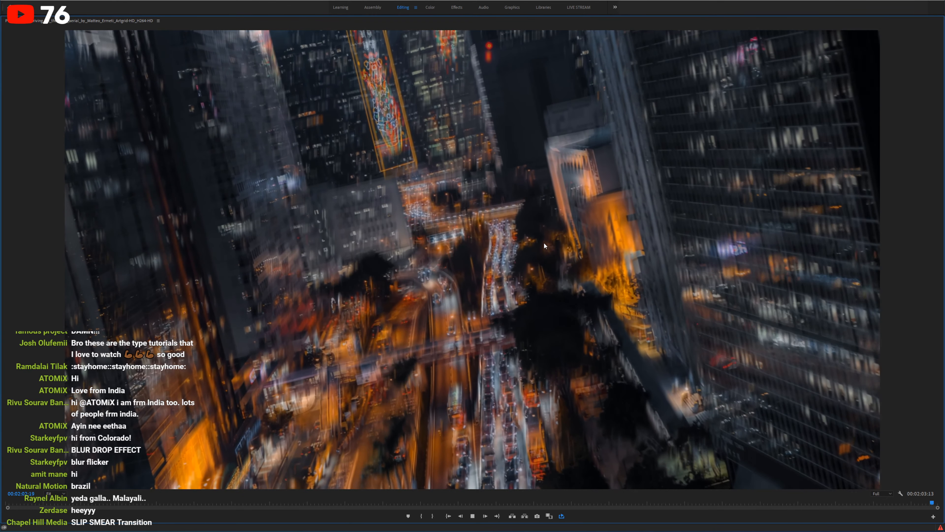
key("grave")
Step: Park the playhead at 00:02:00:17, save the project and clear the clip selection
left_click(665, 348)
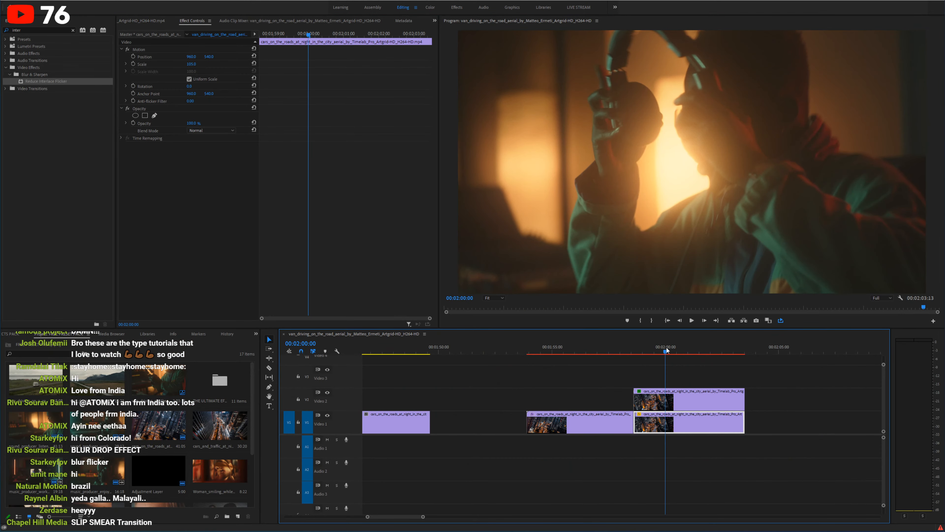
left_click(682, 352)
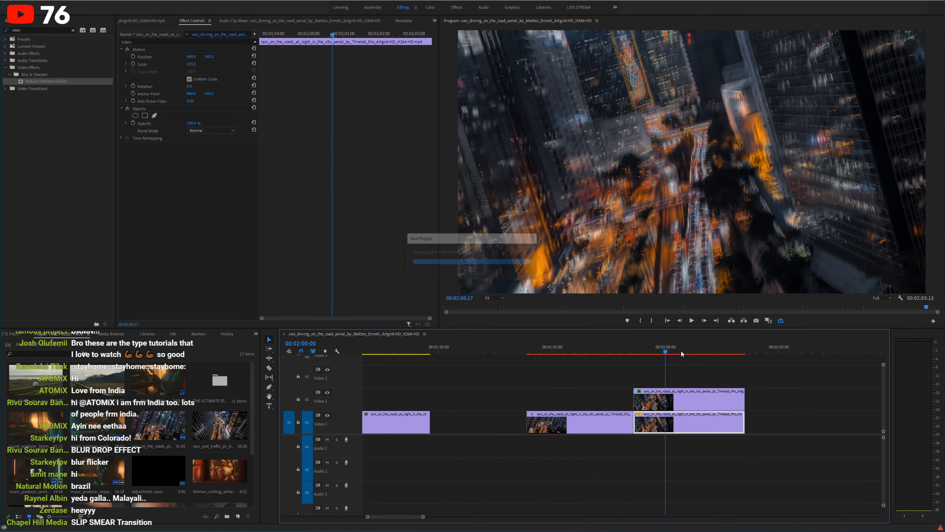
left_click(677, 366)
Step: Return to the first clips of the sequence and preview the music producer transition from 00:00:10:16 maximized
key("minus")
key("minus")
key("minus")
key("minus")
key("minus")
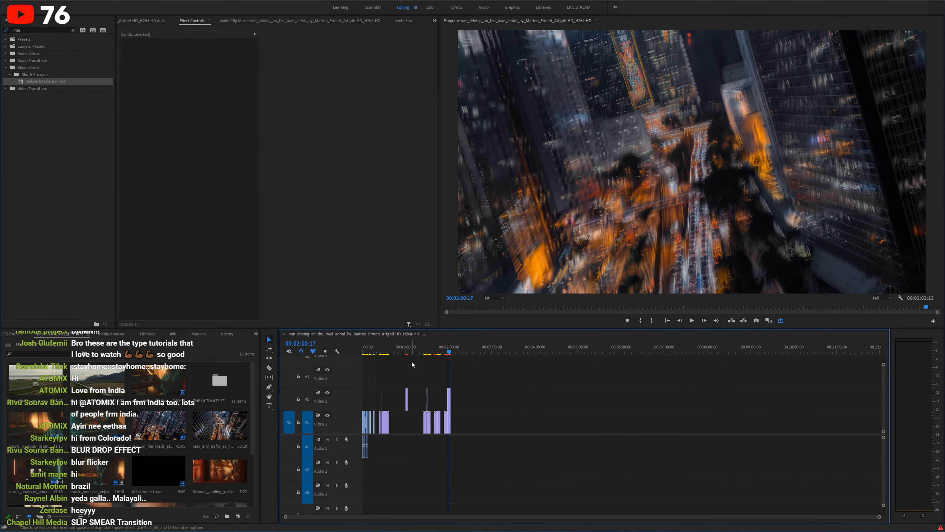
key("equal")
left_click_drag(384, 348, 371, 347)
key("equal")
key("equal")
key("equal")
key("equal")
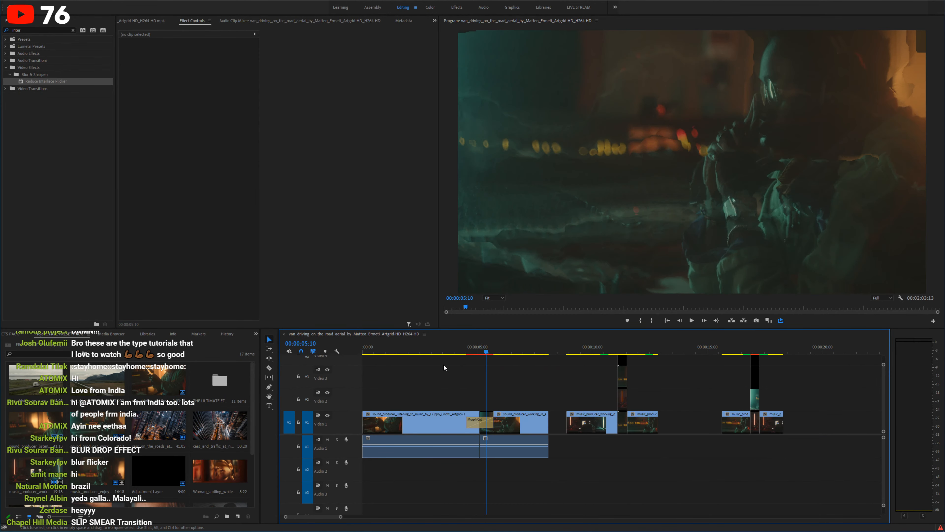
left_click_drag(475, 350, 609, 350)
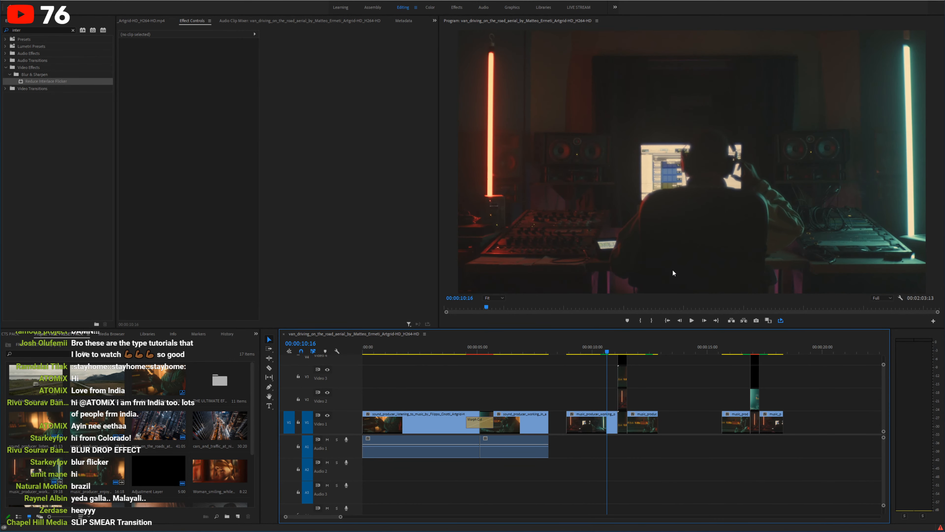
key("grave")
key("space")
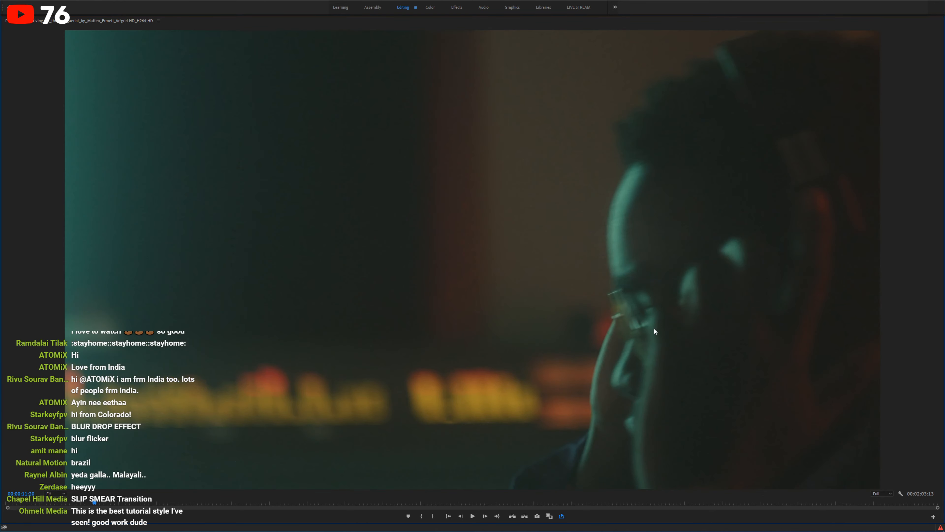
key("grave")
Step: Examine the layered flash transition around 00:00:11:08 and replay it
left_click_drag(629, 351, 624, 351)
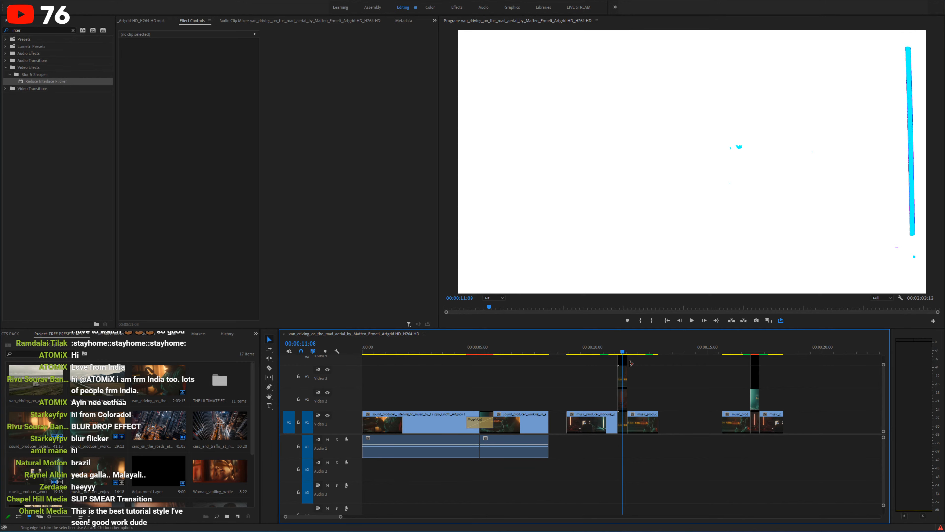
scroll(640, 383, "up", 1)
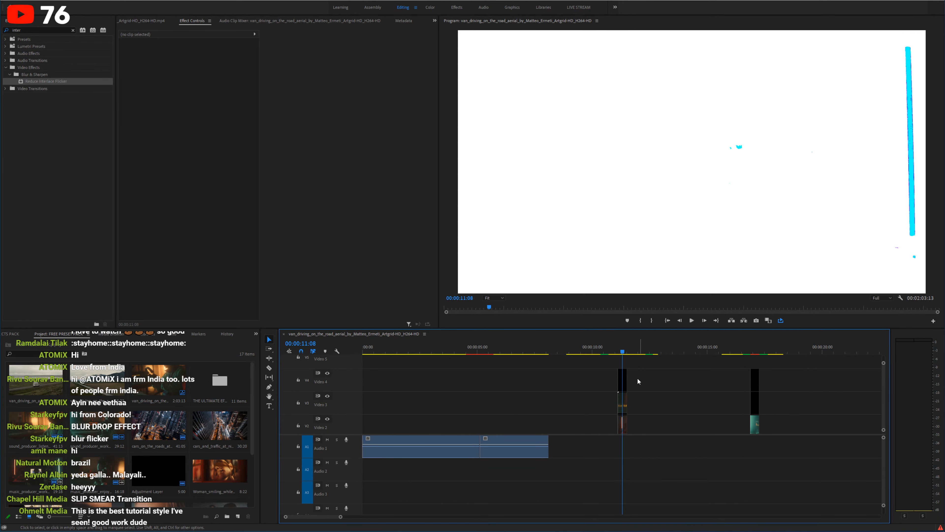
left_click(624, 385)
key("Delete")
left_click_drag(622, 358, 620, 353)
key("space")
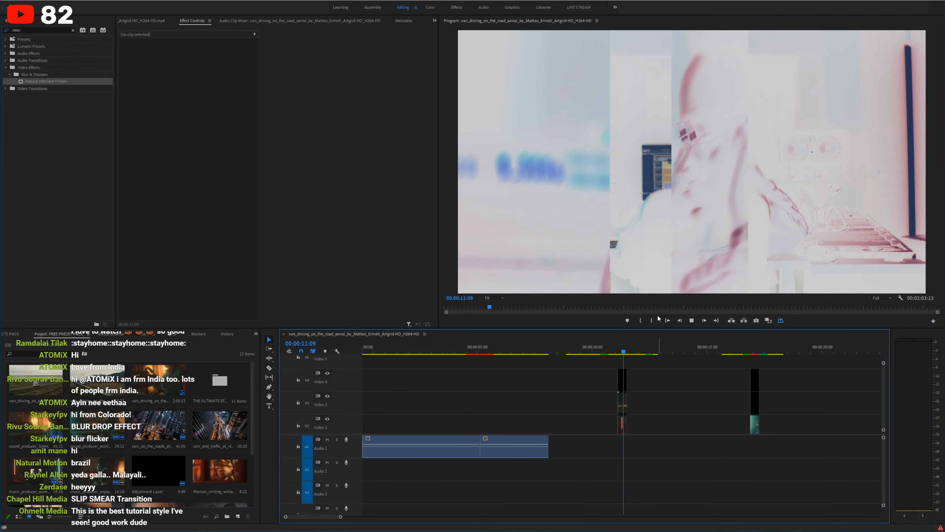
Step: Review the transition at 00:00:17:03, inspecting the Crop effect on its Video 2 clip, and save the project
scroll(689, 398, "down", 2)
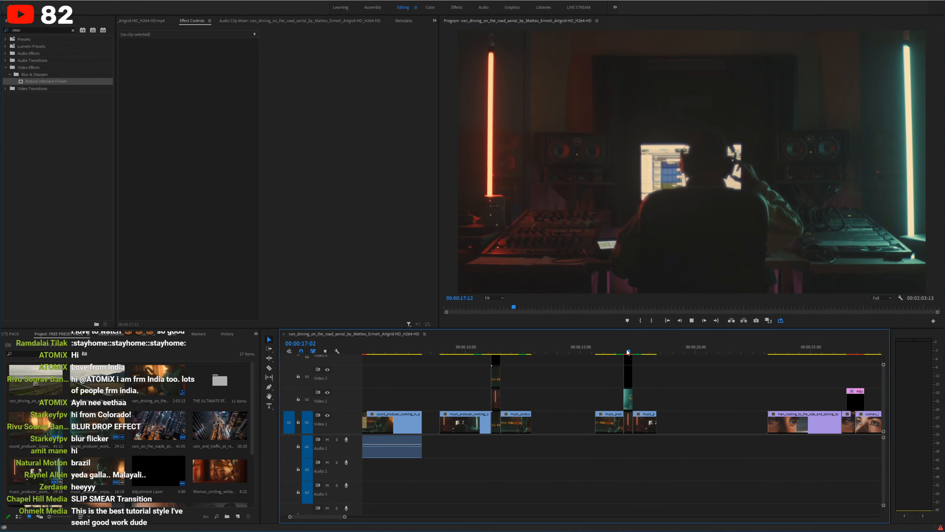
left_click_drag(625, 352, 630, 351)
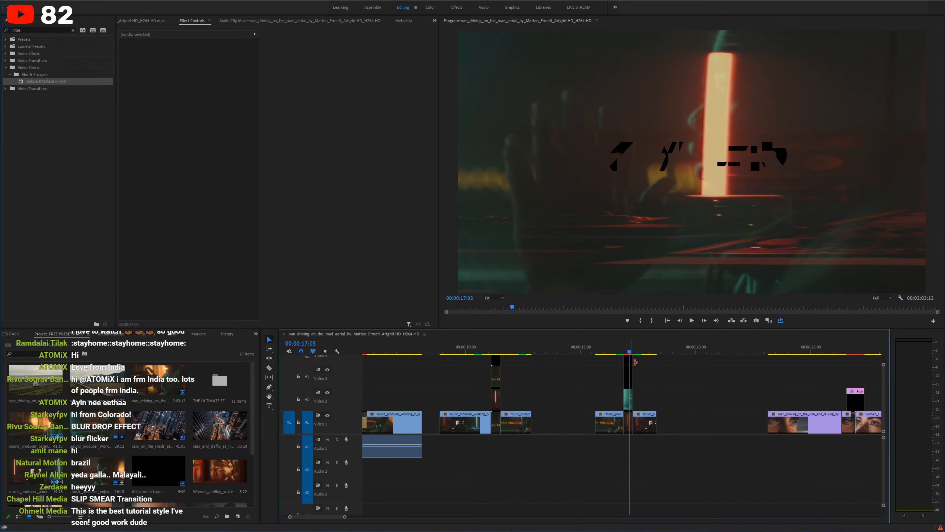
left_click(628, 404)
left_click(155, 146)
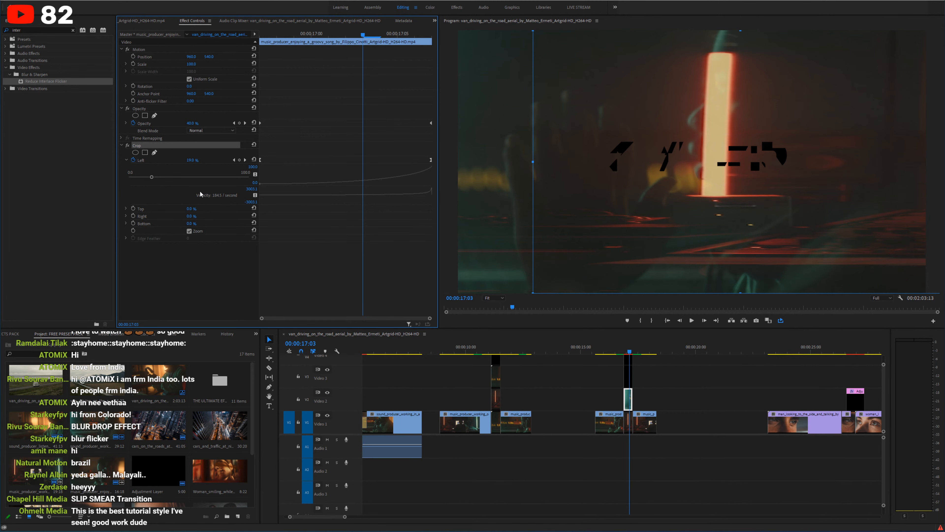
left_click(628, 354)
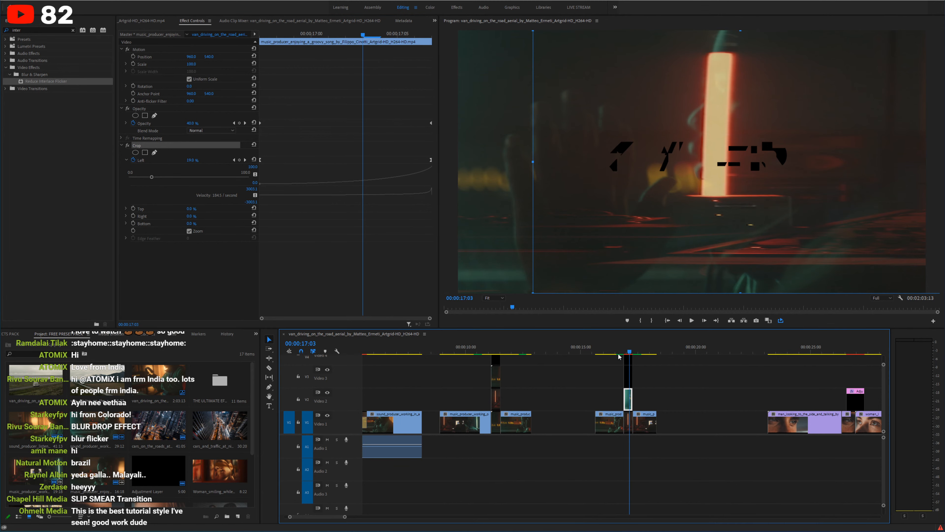
key("space")
left_click(670, 379)
key("ctrl+s")
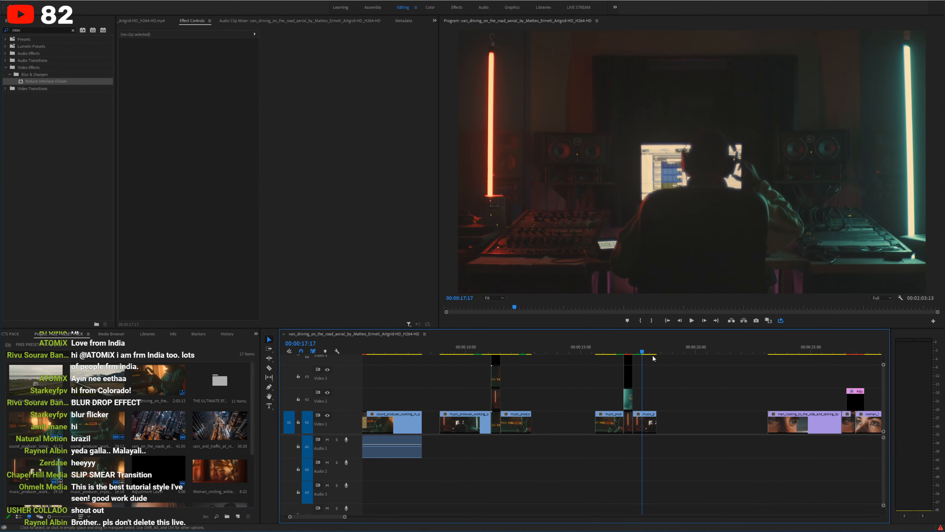
Step: Replay the framed-border transition under the adjustment layer between the two eye clips around 00:00:26:21
left_click_drag(644, 350, 630, 351)
key("minus")
left_click(657, 350)
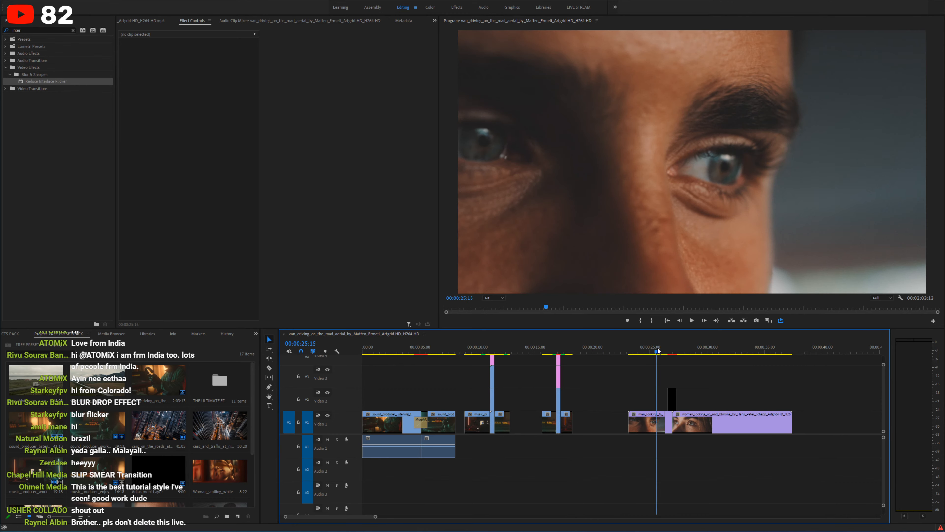
key("equal")
key("equal")
key("space")
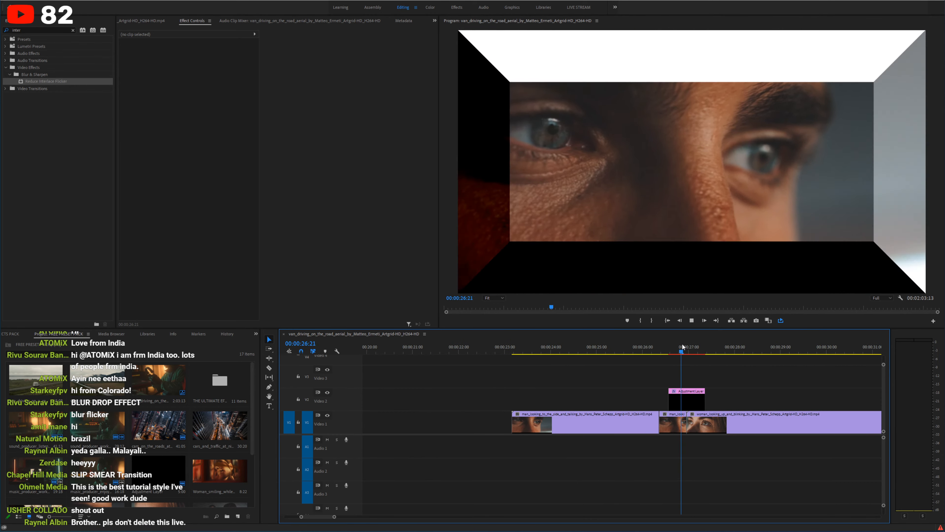
left_click(679, 347)
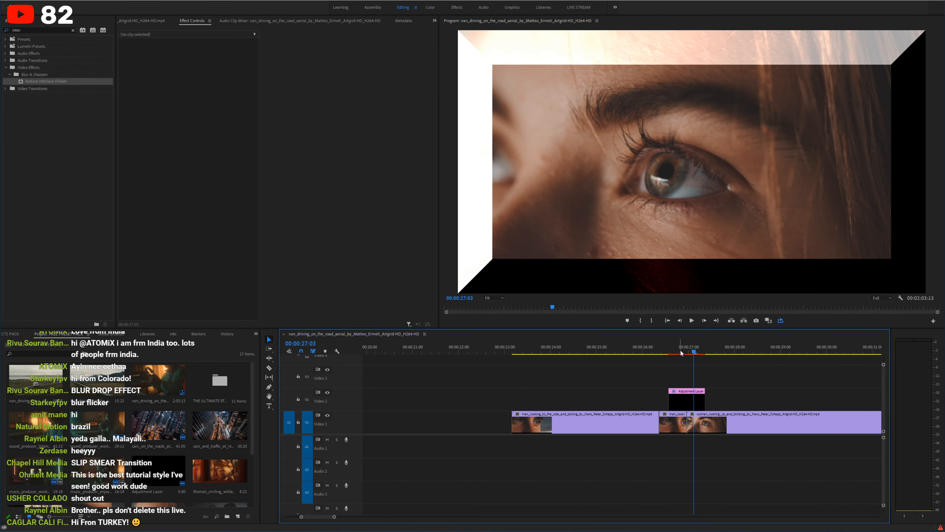
left_click(643, 353)
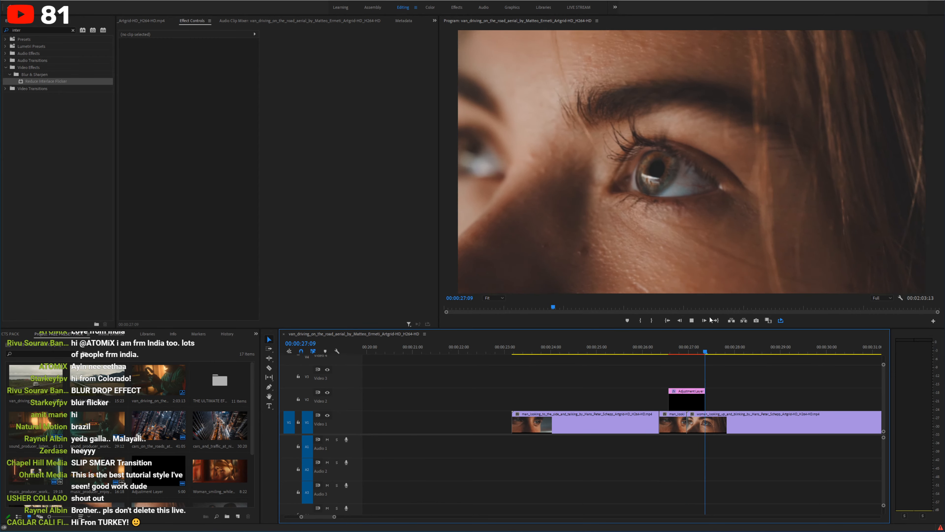
left_click(661, 356)
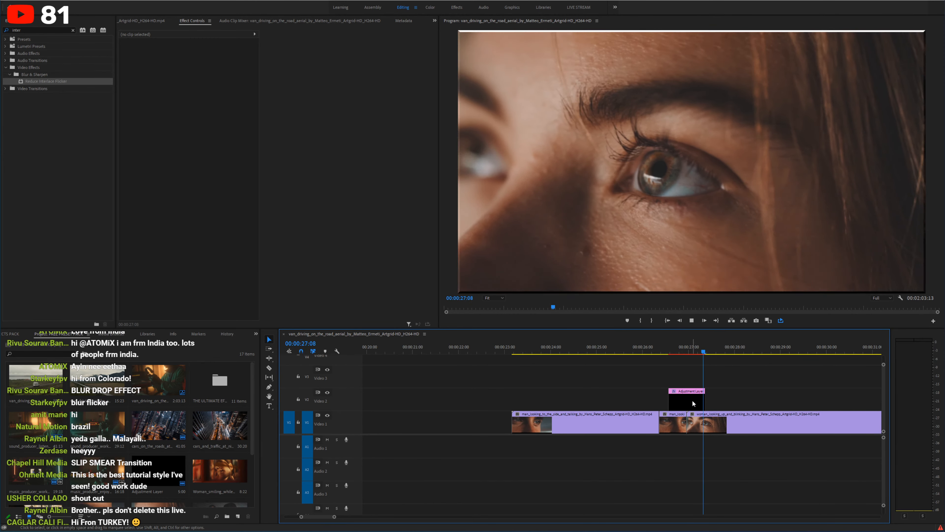
Step: Play the overlay transition around 00:01:30, save the project and select the Video 2 overlay clip to inspect its effects
scroll(679, 354, "down", 6)
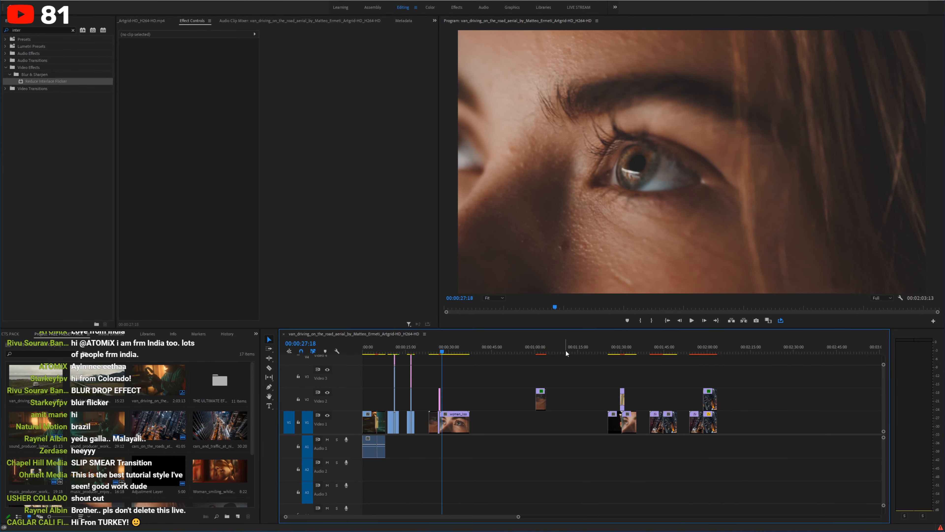
left_click(613, 354)
scroll(650, 353, "up", 5)
left_click(687, 345)
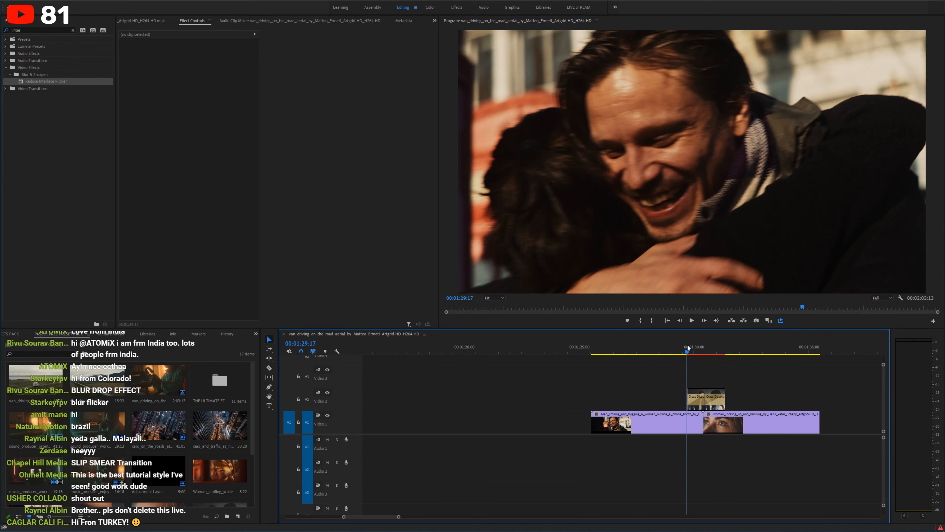
key("space")
key("ctrl+s")
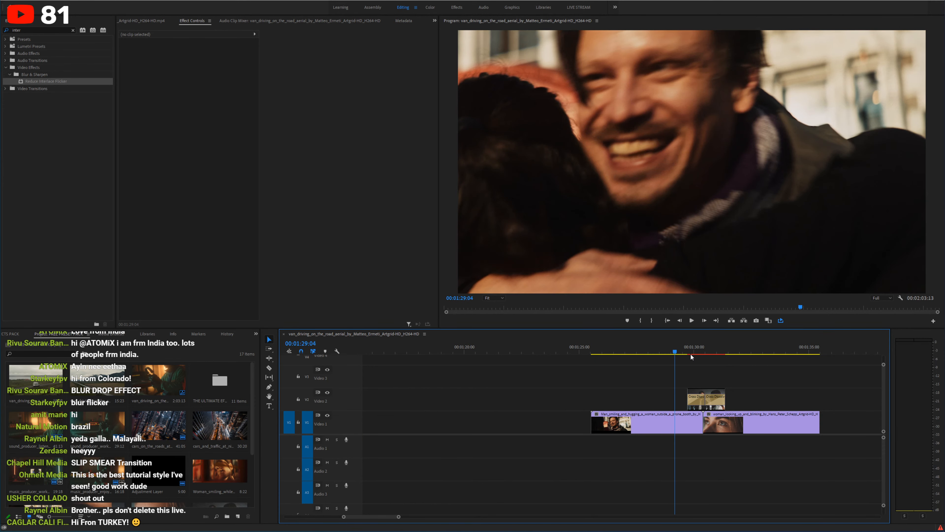
scroll(735, 372, "down", 3)
key("space")
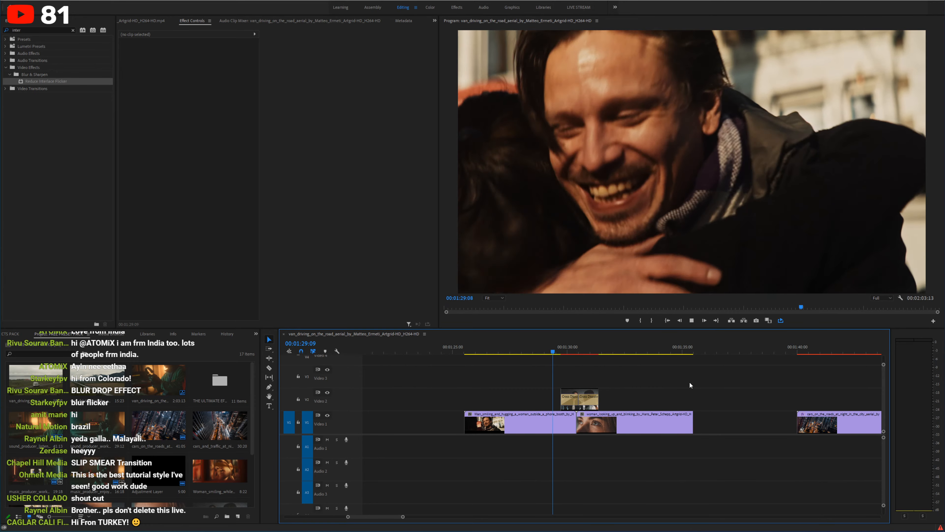
key("space")
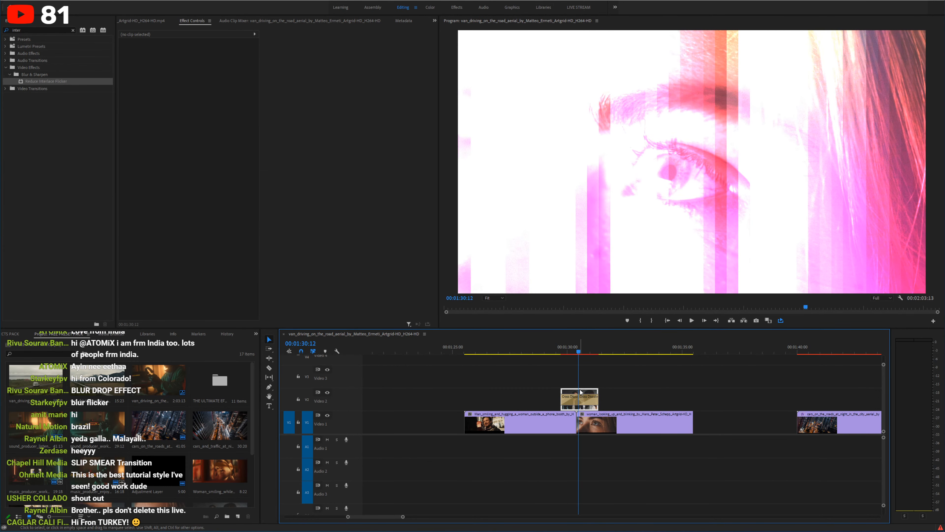
left_click(581, 391)
Step: Locate the isolated blurred clip on Video 2 near 00:01:00 and replay its soft color overlay from the beginning
key("backslash")
left_click(532, 352)
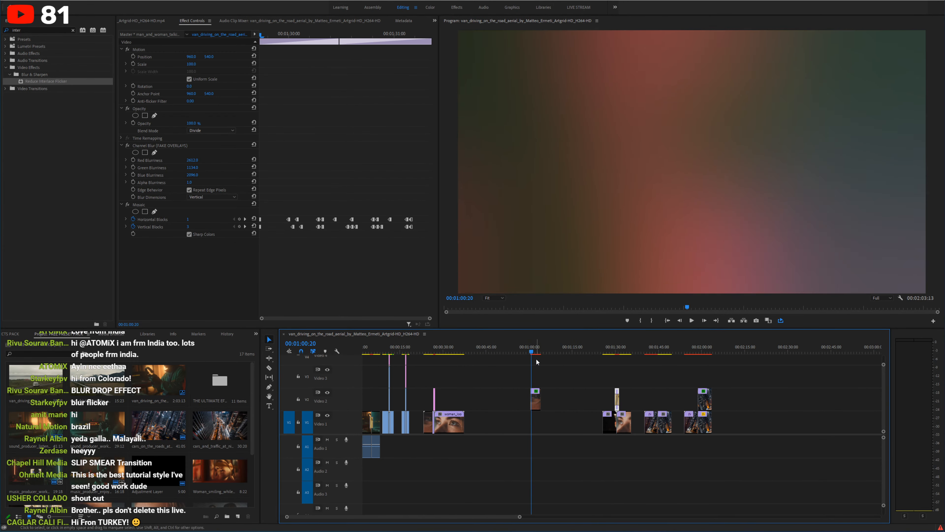
left_click(536, 350)
key("equal")
key("equal")
key("equal")
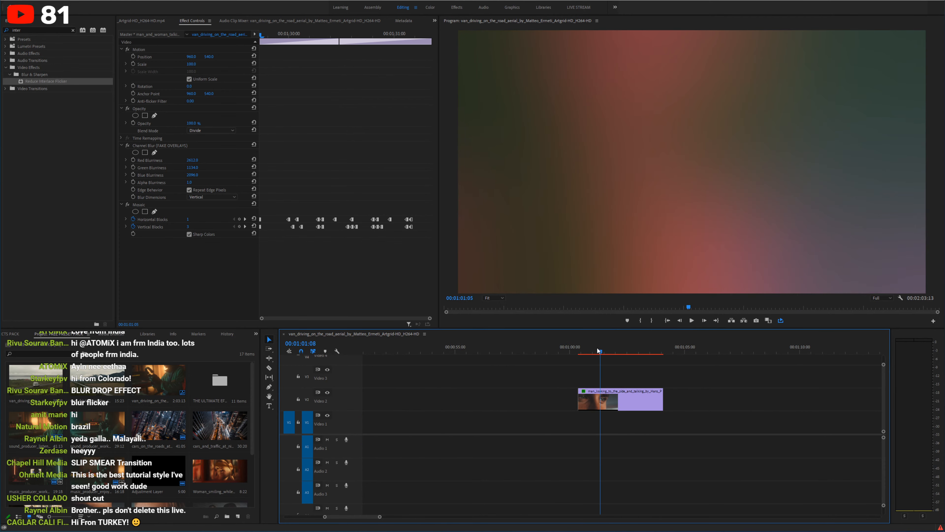
left_click_drag(599, 351, 578, 352)
left_click(581, 351)
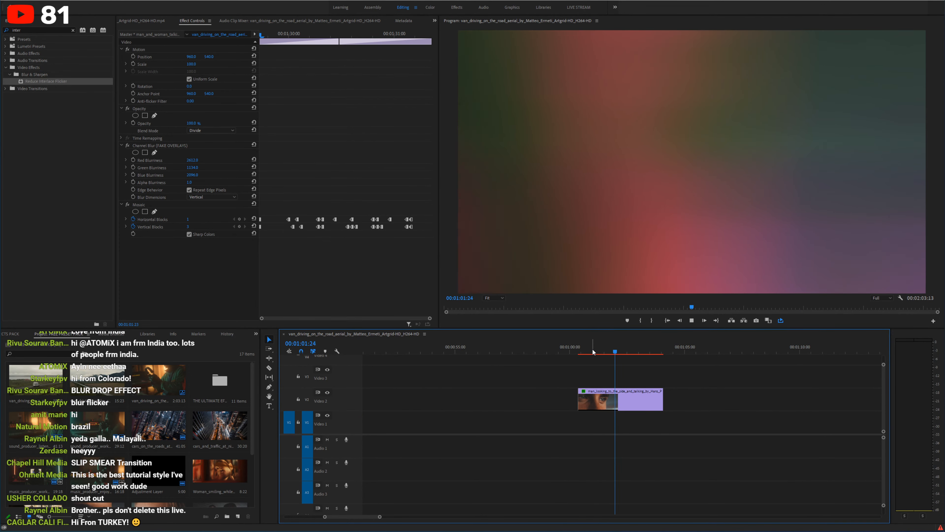
left_click(577, 351)
key("space")
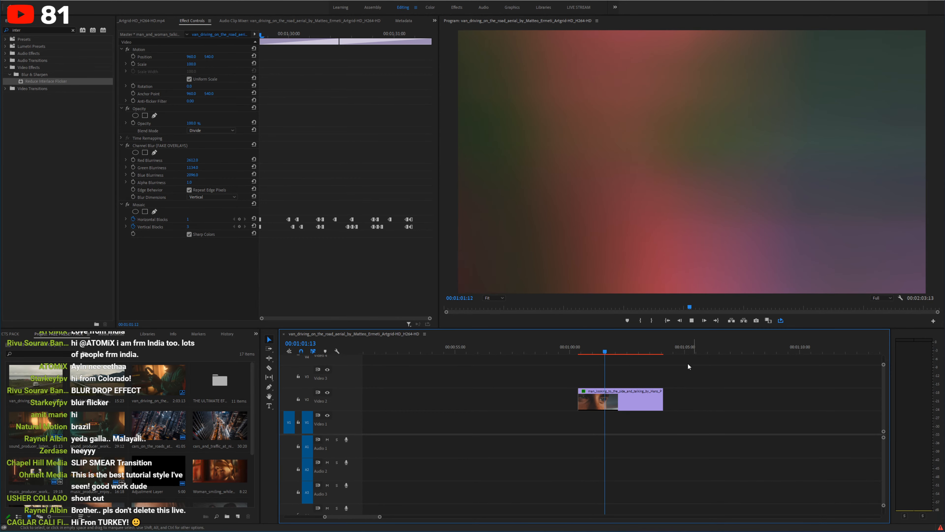
Step: Inspect the Channel Blur settings on the Video 2 clip, turning the effect off and back on to compare
left_click(629, 402)
key("space")
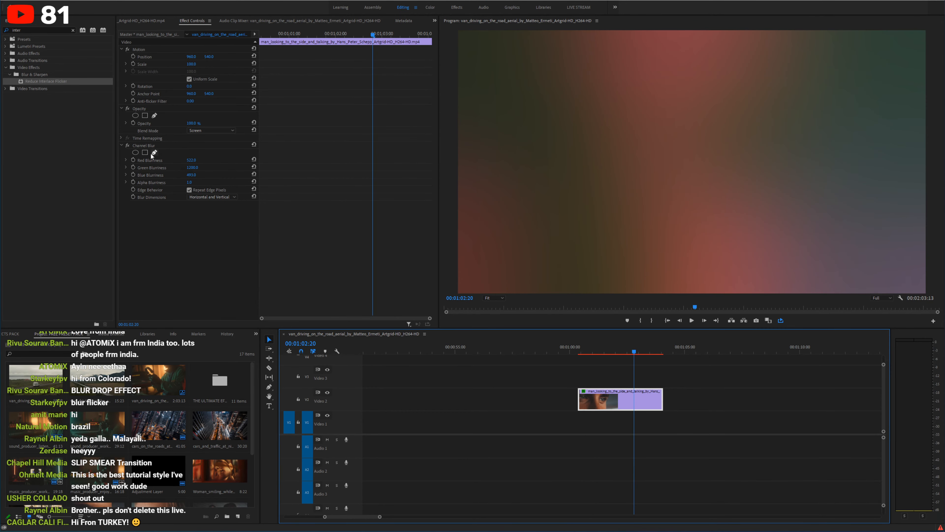
left_click(128, 146)
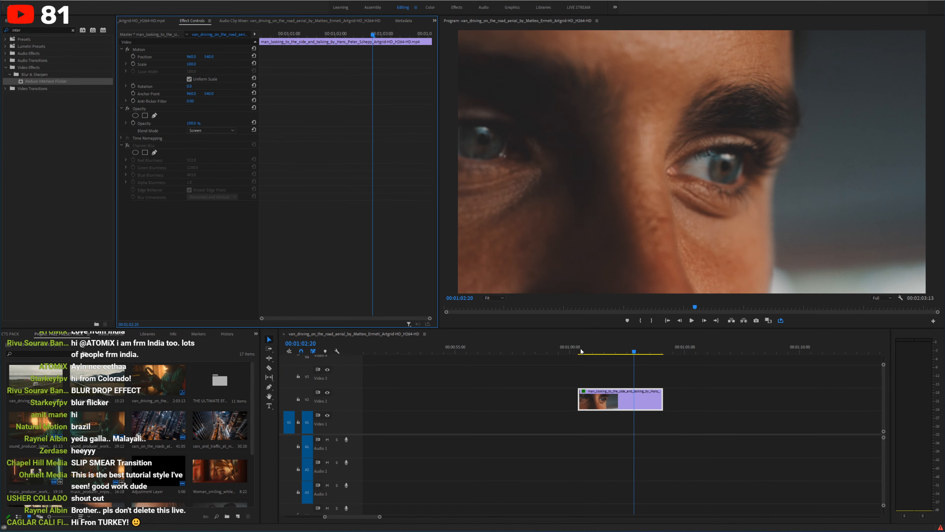
key("j")
key("k")
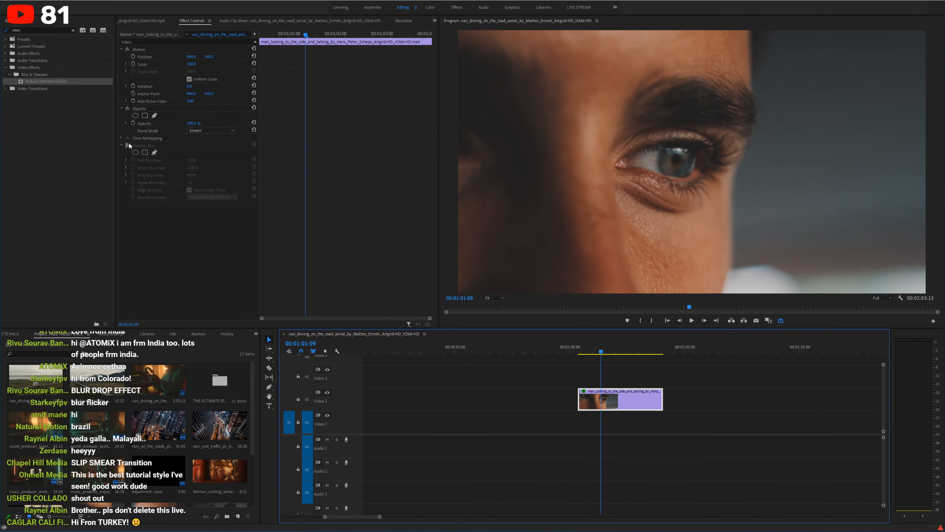
left_click(128, 145)
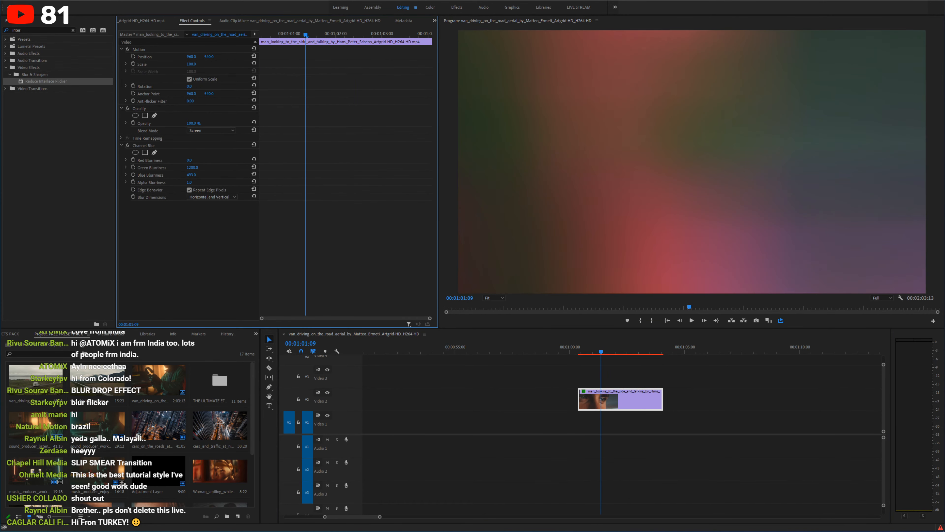
Step: Raise the Channel Blur's red, green and blue blurriness, and move the overlay clip along Video 2 above the cut near 00:01:30
left_click_drag(190, 161, 203, 174)
left_click(588, 352)
key("minus")
key("minus")
key("minus")
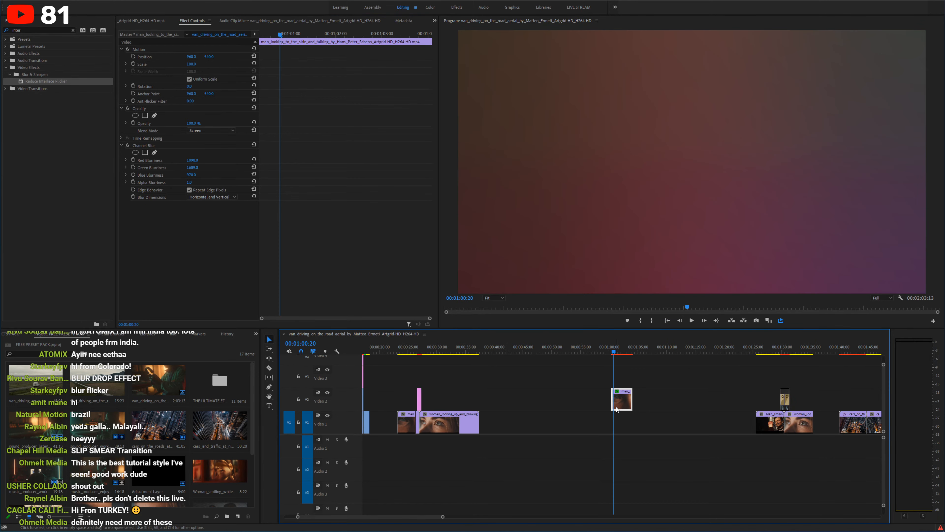
left_click_drag(616, 406, 779, 396)
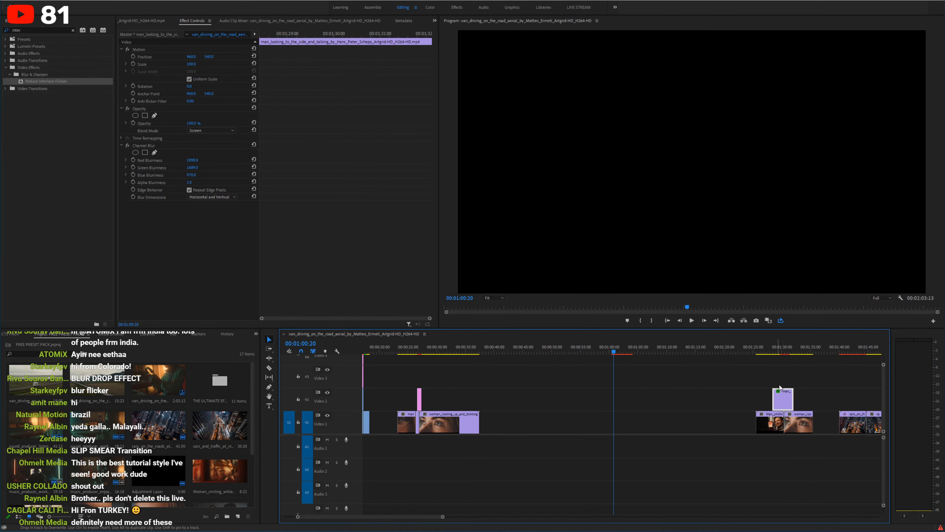
Step: Apply the default Cross Dissolve transition to the start and end of the Video 2 overlay clip near 00:01:30
left_click(777, 351)
key("equal")
key("equal")
right_click(606, 402)
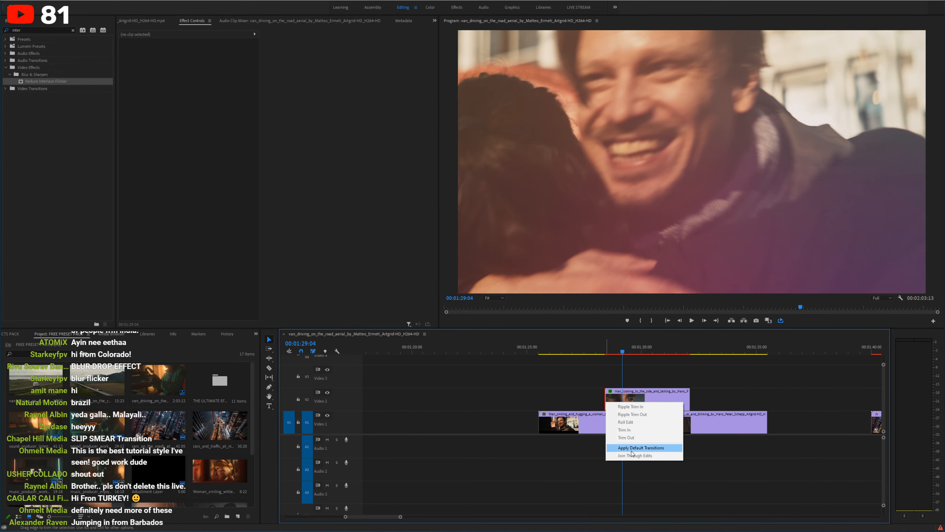
left_click(633, 448)
right_click(691, 403)
left_click(725, 449)
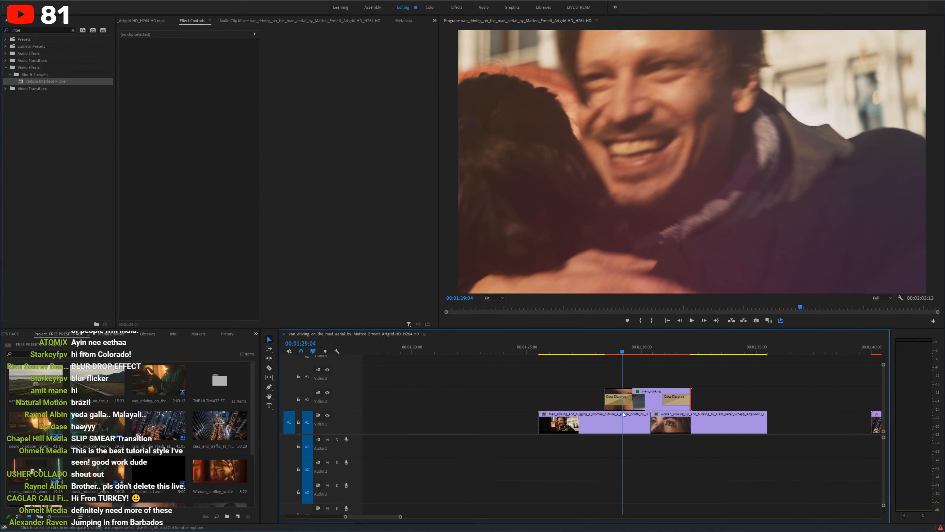
Step: Play the faded color overlay transition across the cut in a maximized program preview
left_click(610, 347)
key("grave")
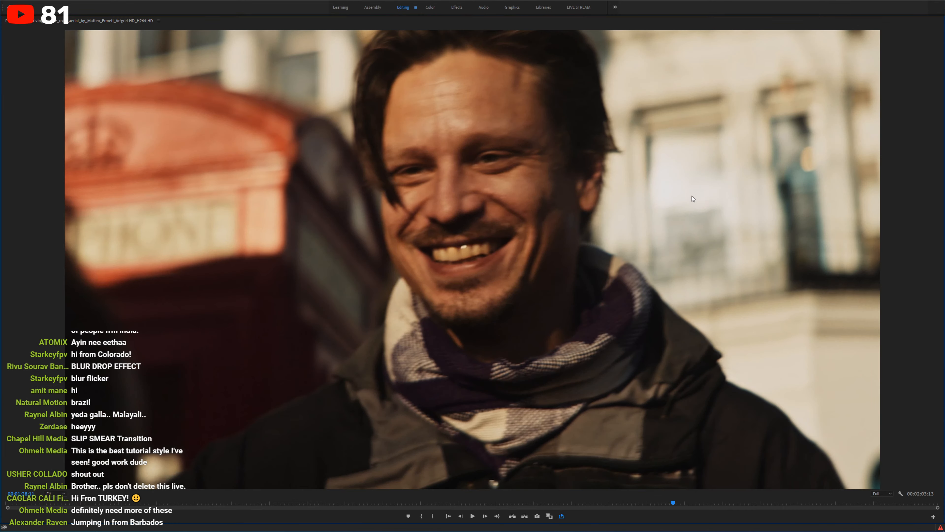
key("space")
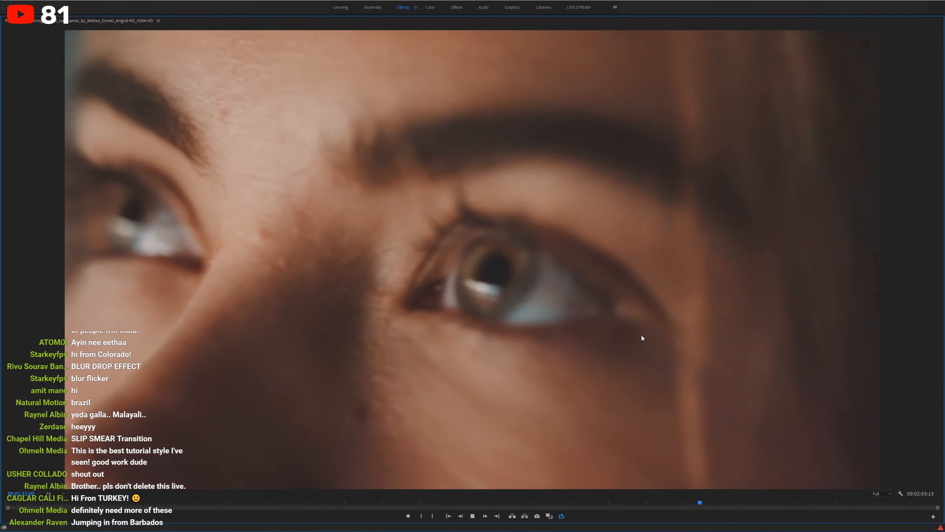
key("grave")
Step: Hide Video 1 to inspect the Channel Blur overlay alone, toggle the effect off and on, restore Video 1 and save the project
left_click(651, 351)
left_click(654, 402)
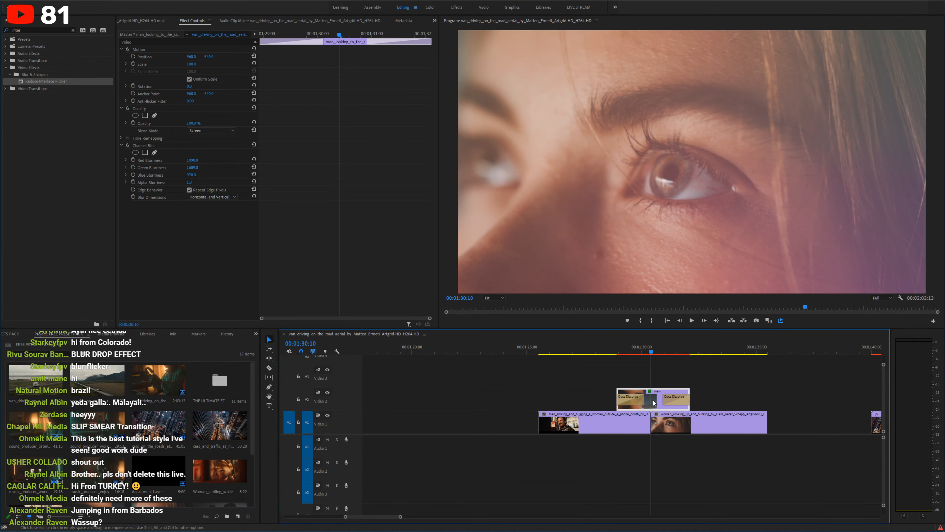
left_click(327, 415)
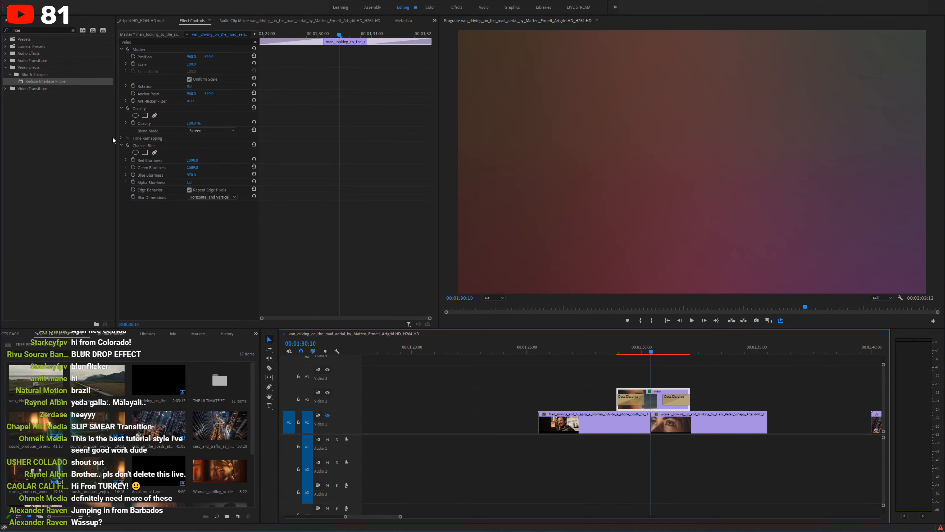
left_click(128, 146)
left_click(128, 145)
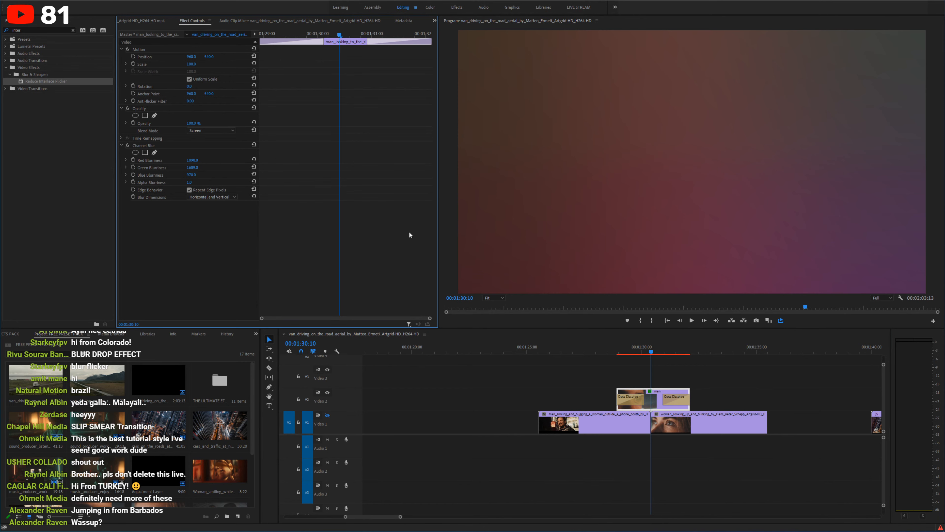
left_click(662, 396)
left_click(616, 352)
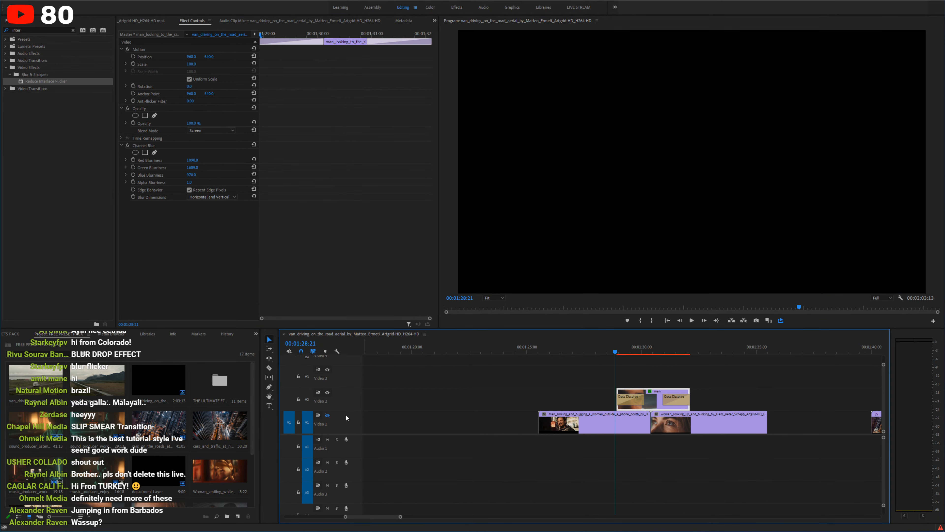
left_click(328, 415)
key("ctrl+s")
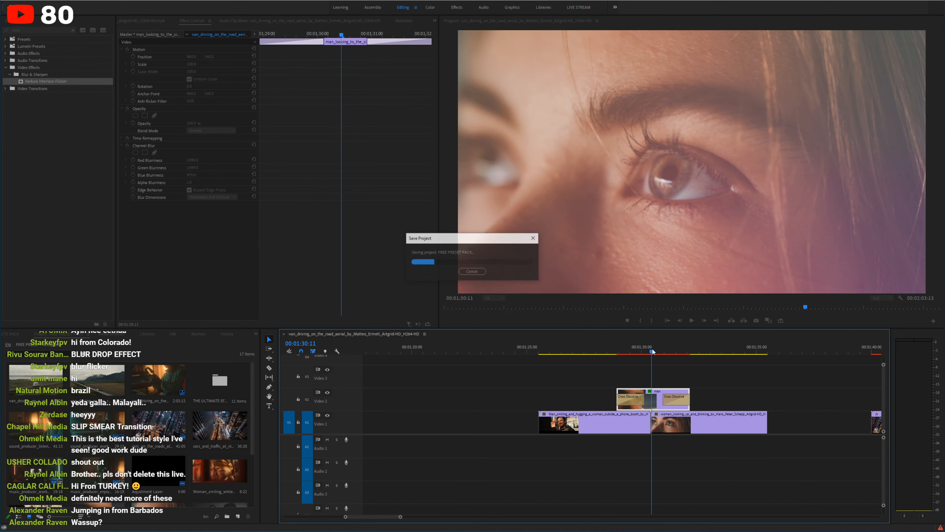
Step: Play the transition between the two night city clips on Video 1 around 00:01:45
key("minus")
key("minus")
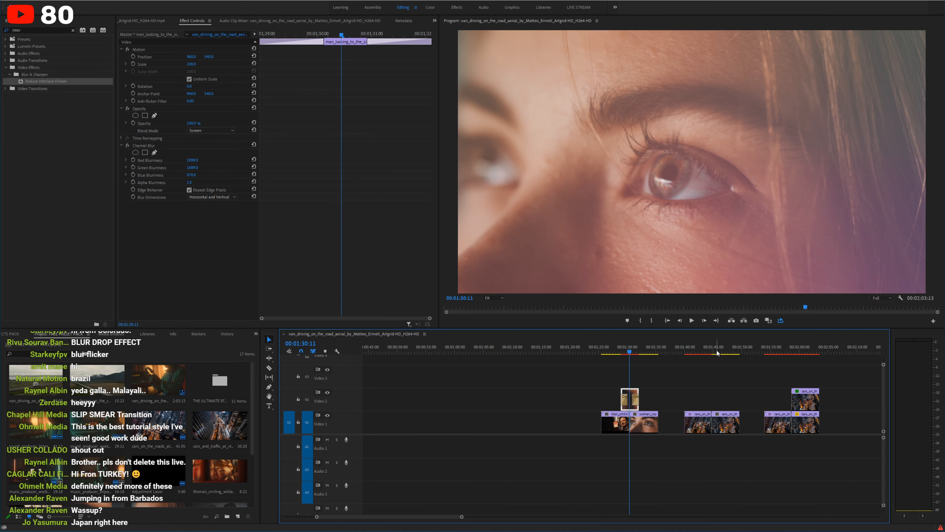
left_click_drag(717, 351, 701, 353)
key("equal")
key("equal")
key("space")
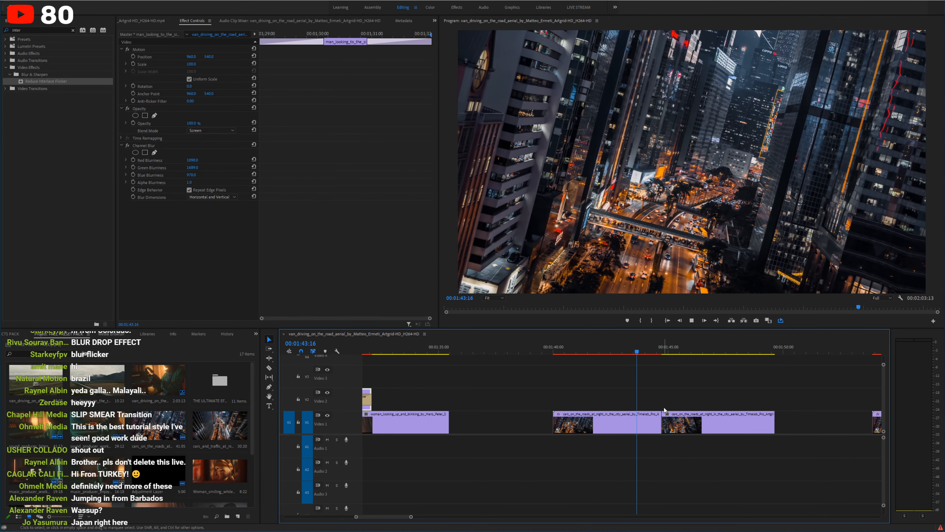
scroll(687, 384, "down", 5)
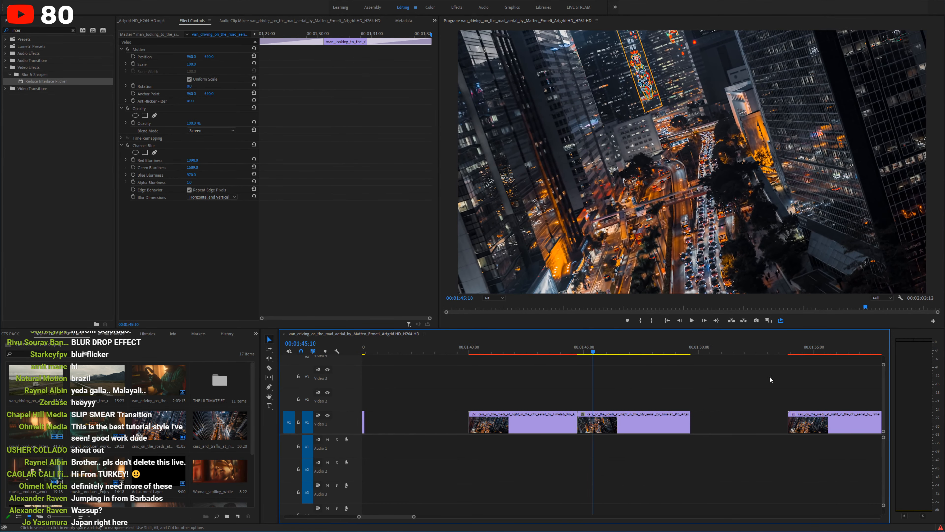
Step: Play the layered Reduce Interlace Flicker transition on the city clips from about 00:01:57
left_click(839, 354)
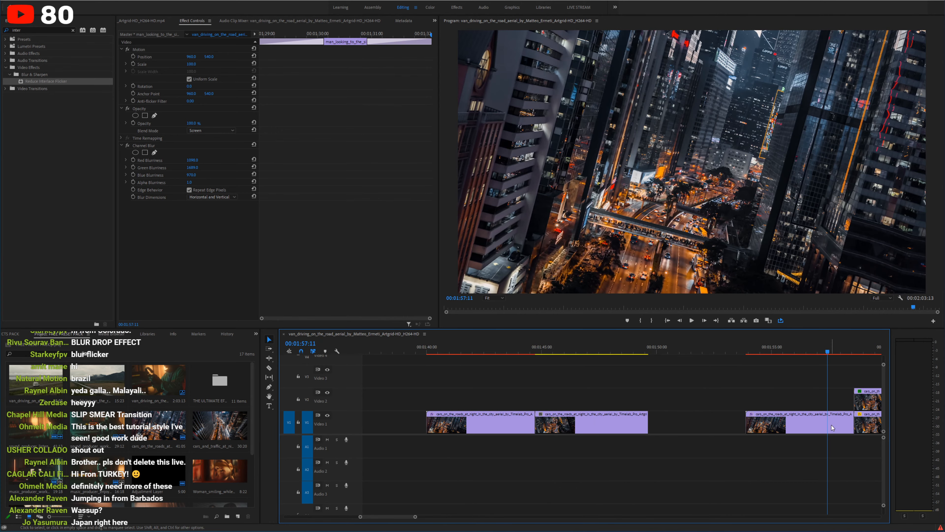
left_click(832, 425)
key("space")
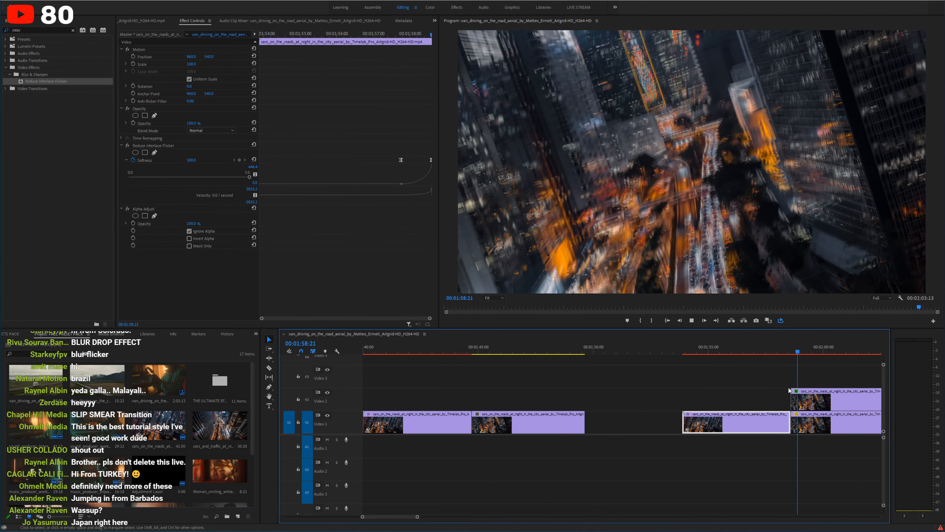
key("grave")
key("grave")
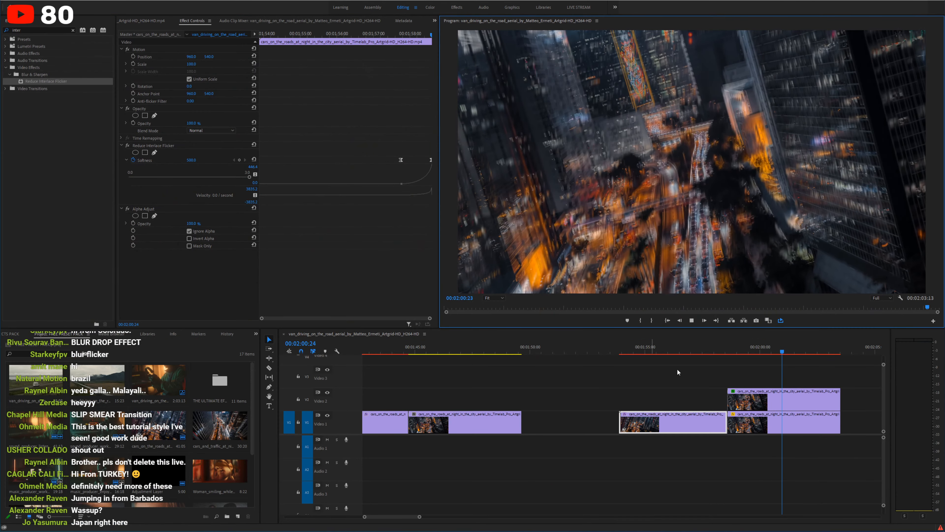
Step: Add an elliptical opacity mask to the Video 2 city clip, stretch it to the full frame width and greatly increase its feather
left_click(775, 405)
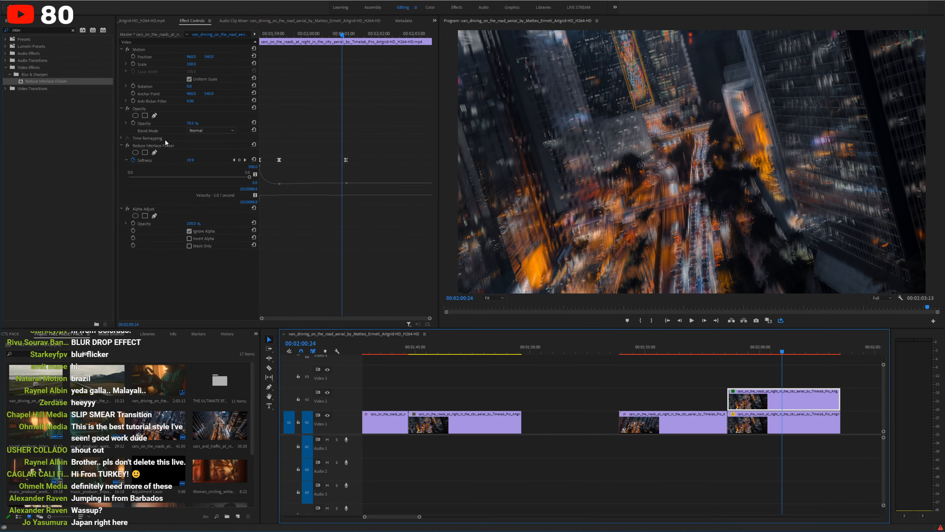
left_click(136, 115)
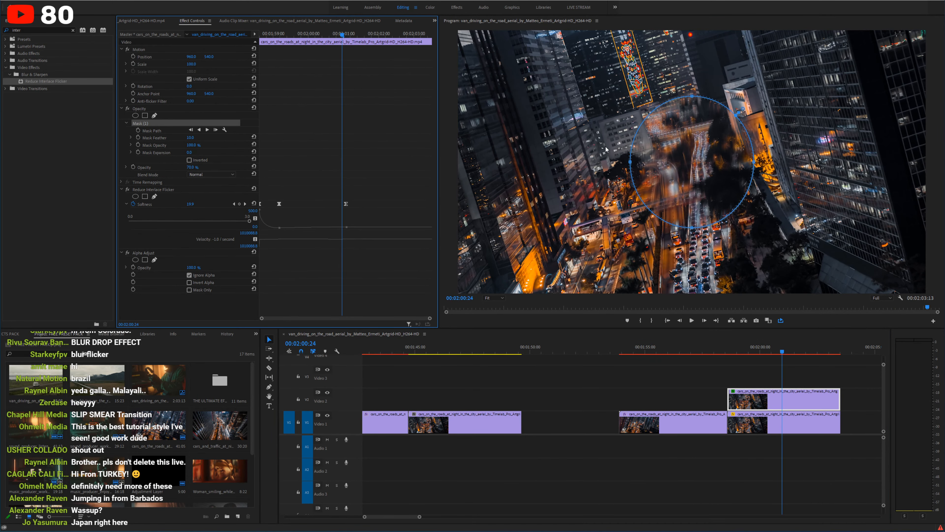
left_click_drag(629, 164, 458, 162)
left_click_drag(899, 168, 926, 166)
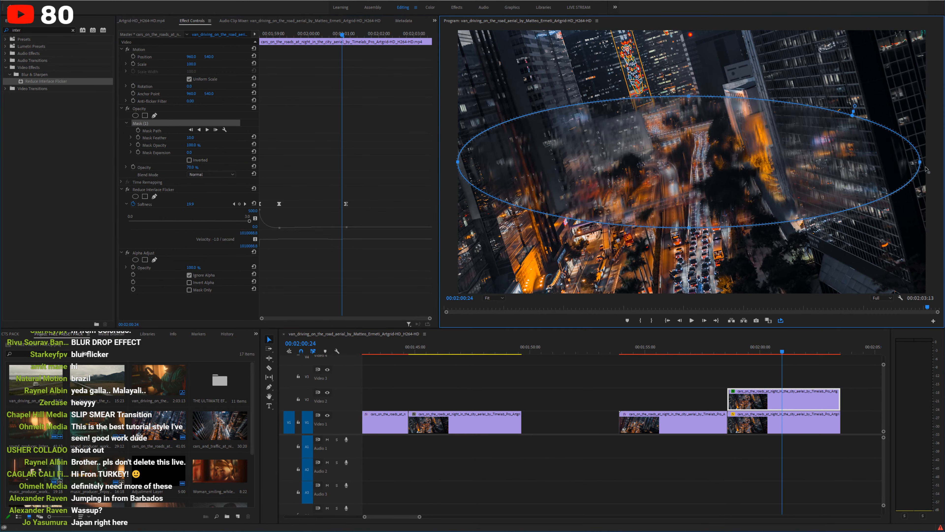
left_click(188, 139)
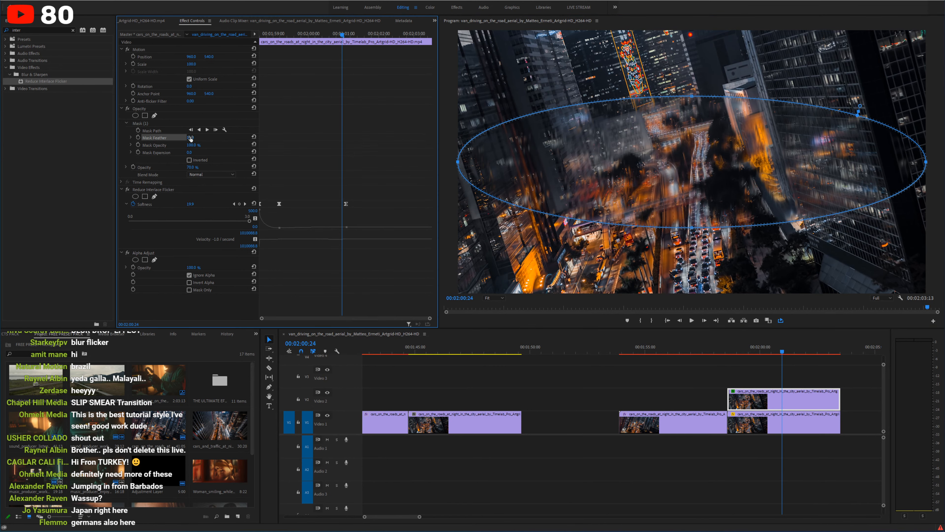
left_click_drag(192, 137, 200, 137)
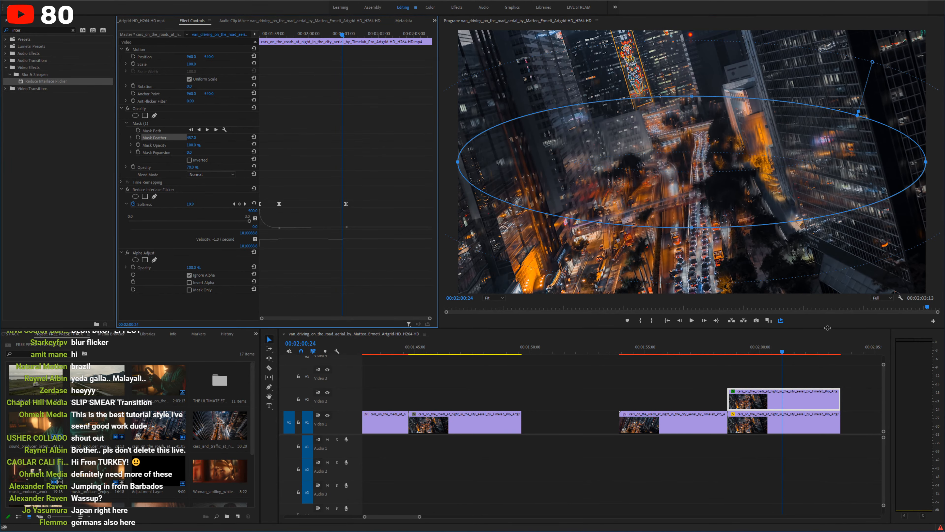
Step: Play the masked blur glow on the city clip in a maximized preview
key("grave")
key("space")
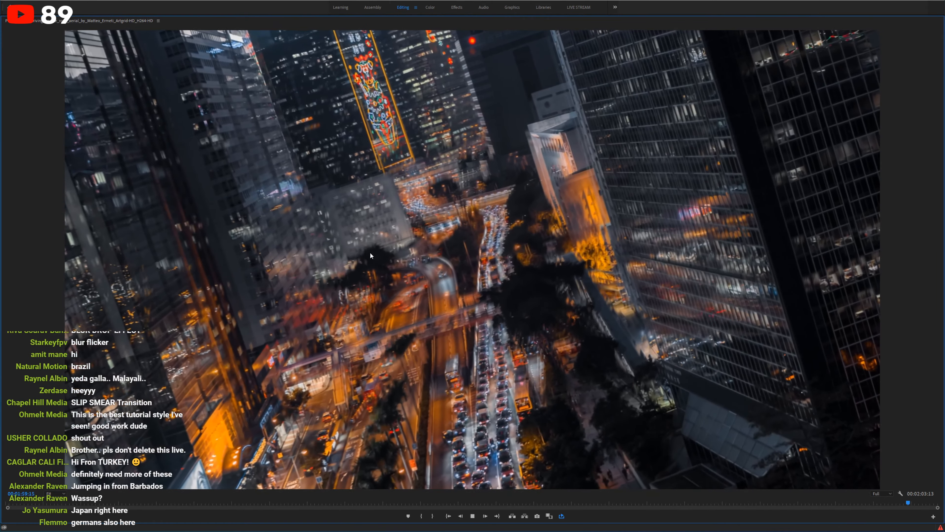
key("space")
key("grave")
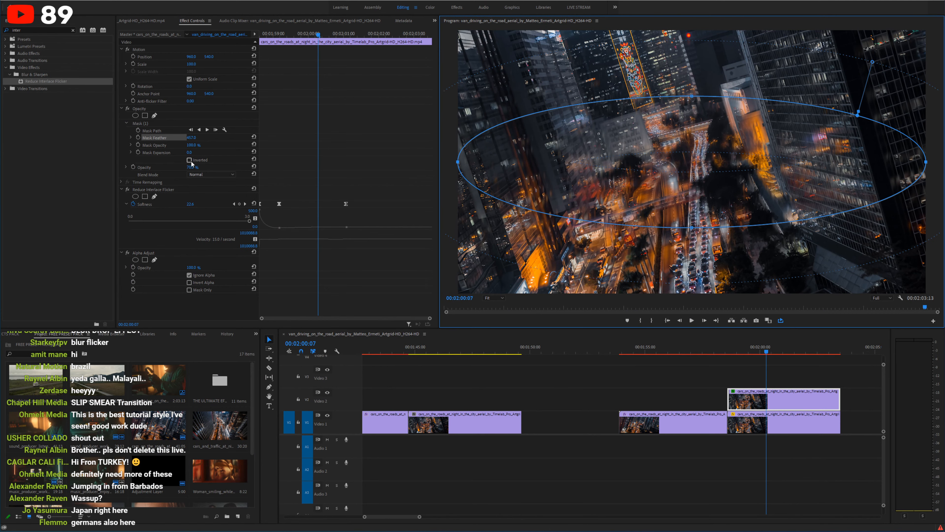
Step: Invert the elliptical opacity mask on the Video 2 city clip and replay the edge blur in a maximized preview
key("grave")
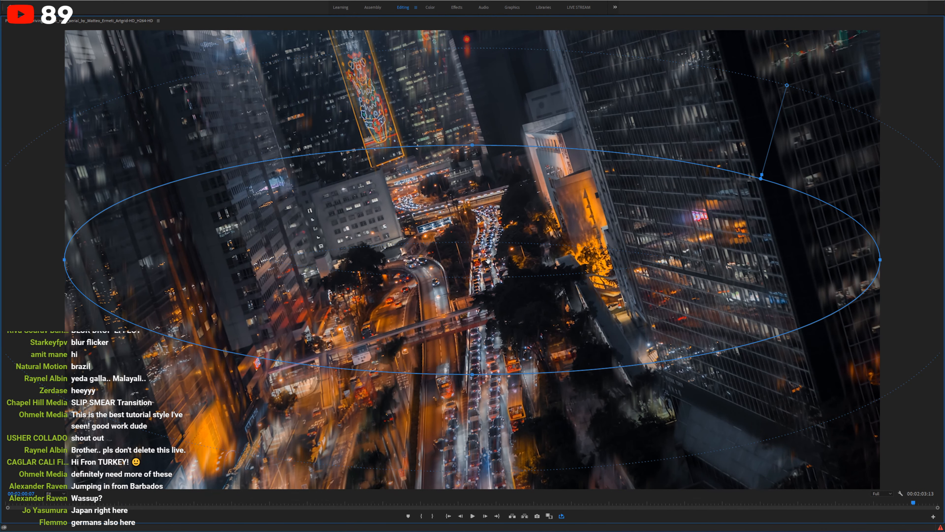
key("space")
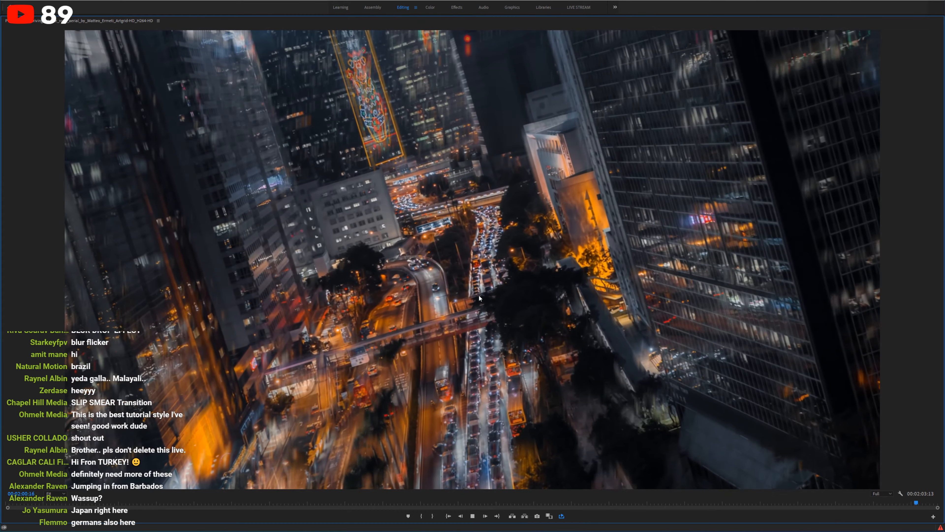
key("space")
key("grave")
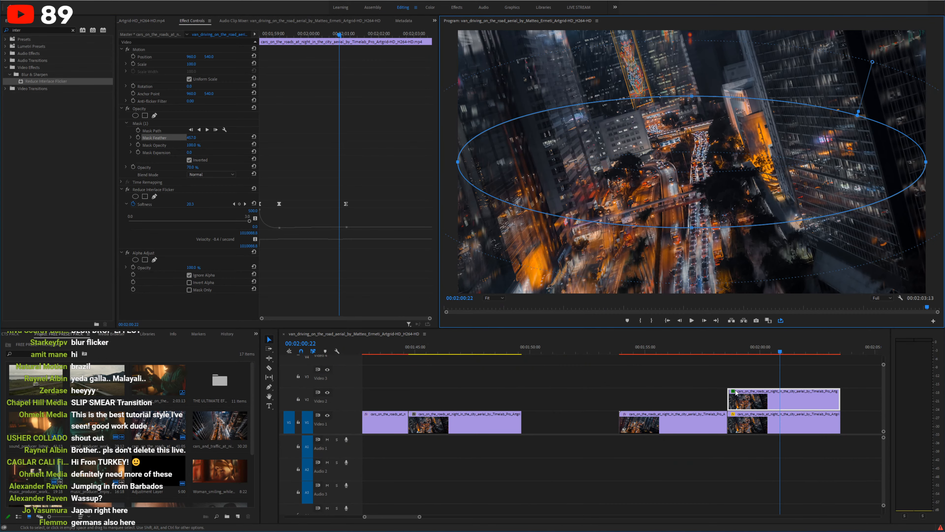
Step: Search the effects for "lens dist", apply Lens Distortion to the Video 2 city clip and save the project
left_click(45, 29)
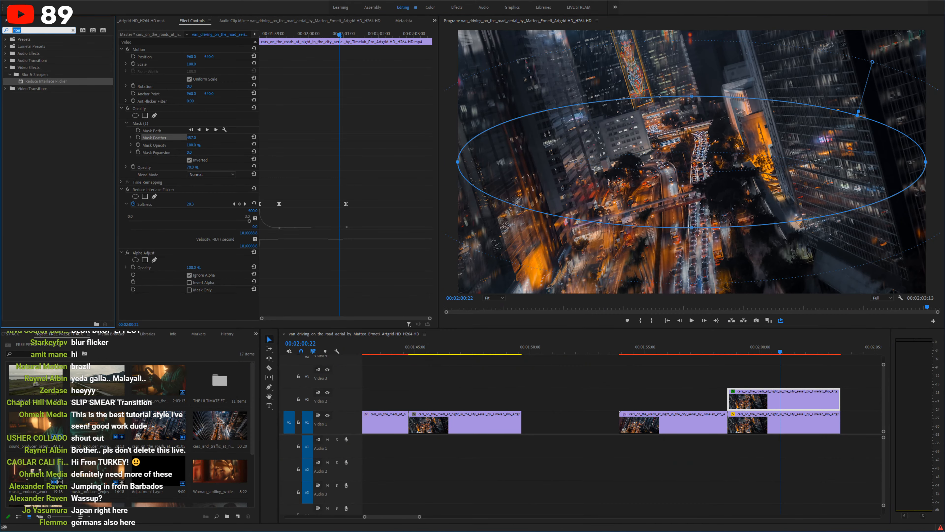
type("lens dist")
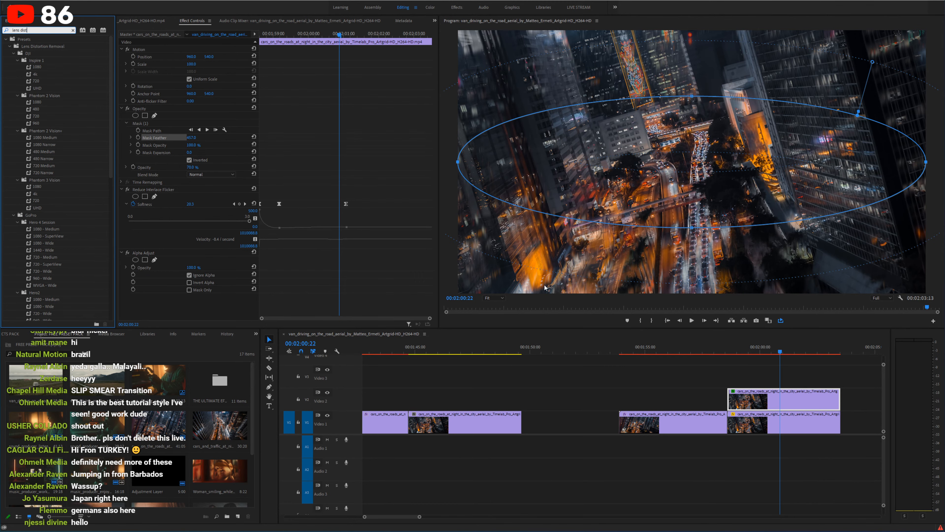
left_click(661, 351)
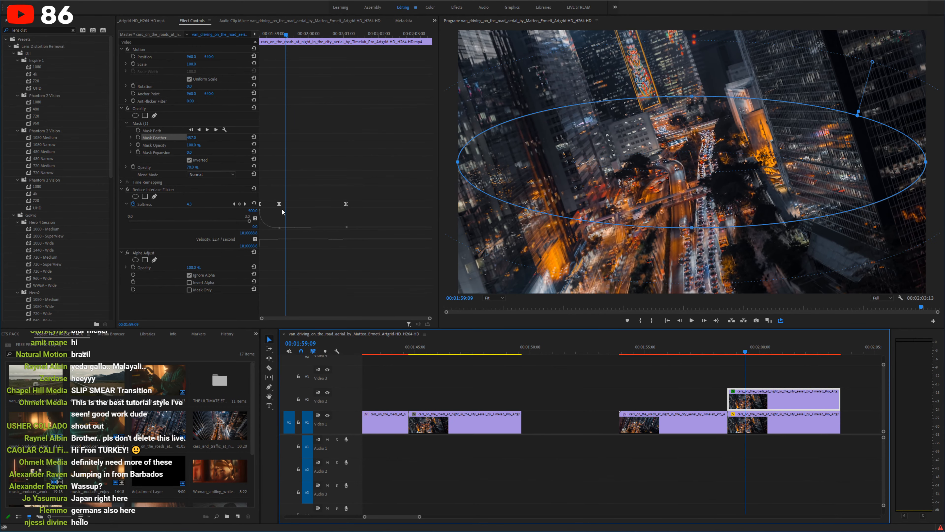
left_click(10, 46)
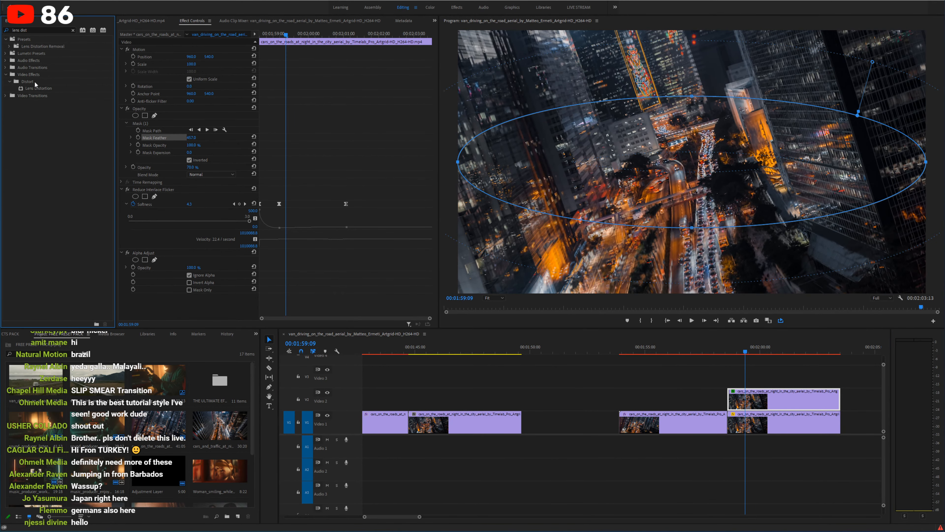
left_click_drag(35, 88, 759, 406)
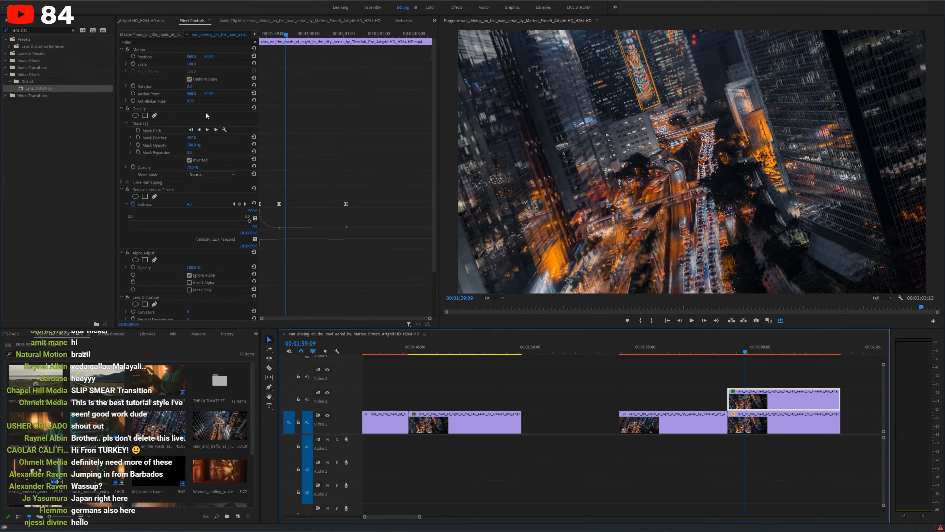
scroll(272, 168, "down", 3)
key("ctrl+s")
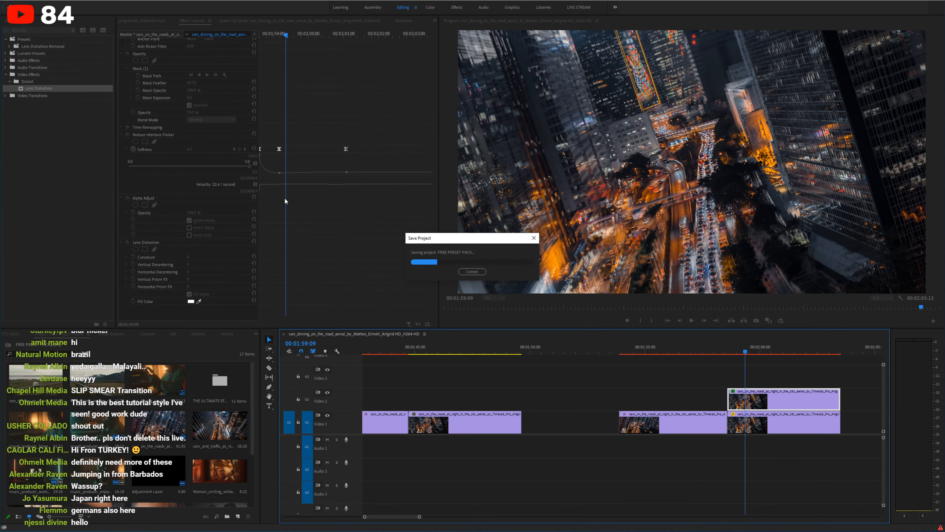
Step: Try a Lens Distortion curvature of -100, enable Curvature keyframing at 00:01:59:09 and reset the value to 0
left_click_drag(188, 257, 150, 256)
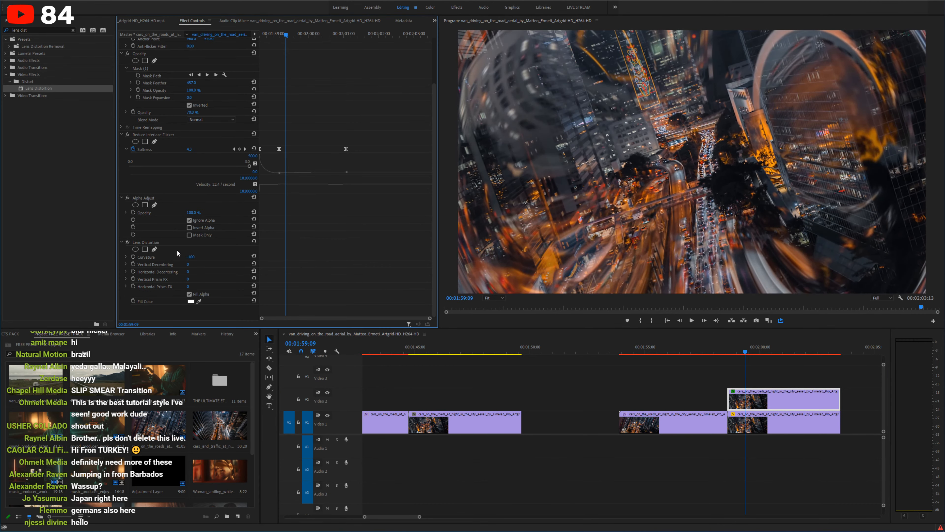
left_click(133, 257)
left_click(196, 257)
left_click(253, 256)
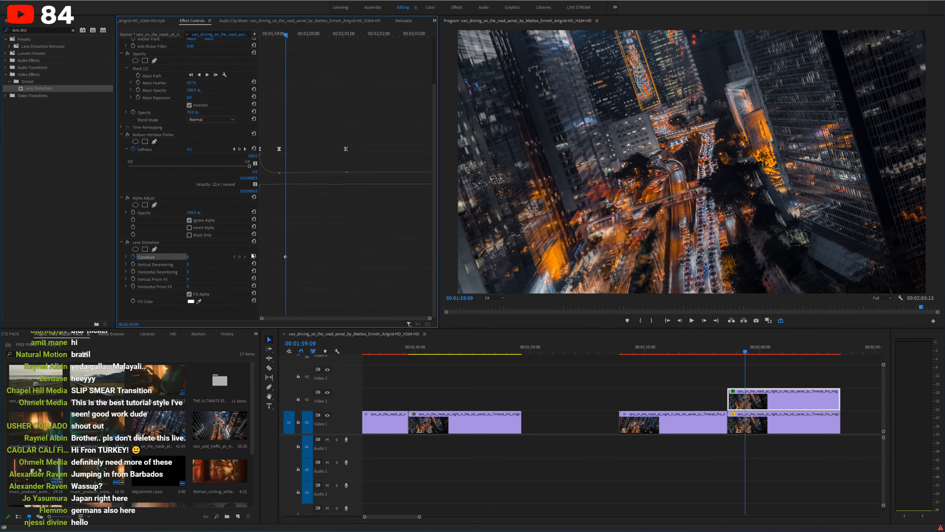
Step: Move the Lens Distortion Curvature keyframe to the start of the Video 2 city clip and set Curvature to -100 at 00:01:59:09
left_click_drag(286, 257, 256, 258)
left_click_drag(188, 257, 149, 257)
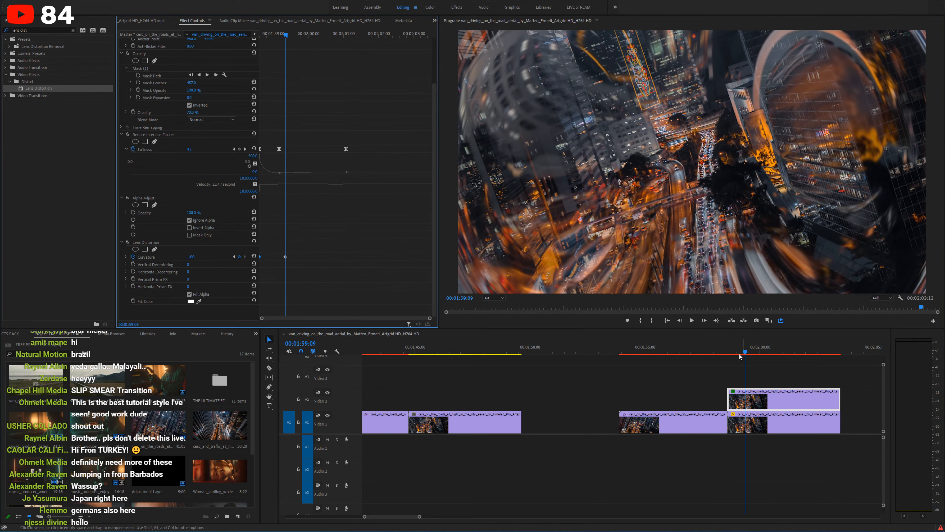
Step: Play the keyframed lens distortion on the layered city clips twice in a maximized preview
left_click_drag(744, 351, 687, 350)
key("grave")
key("space")
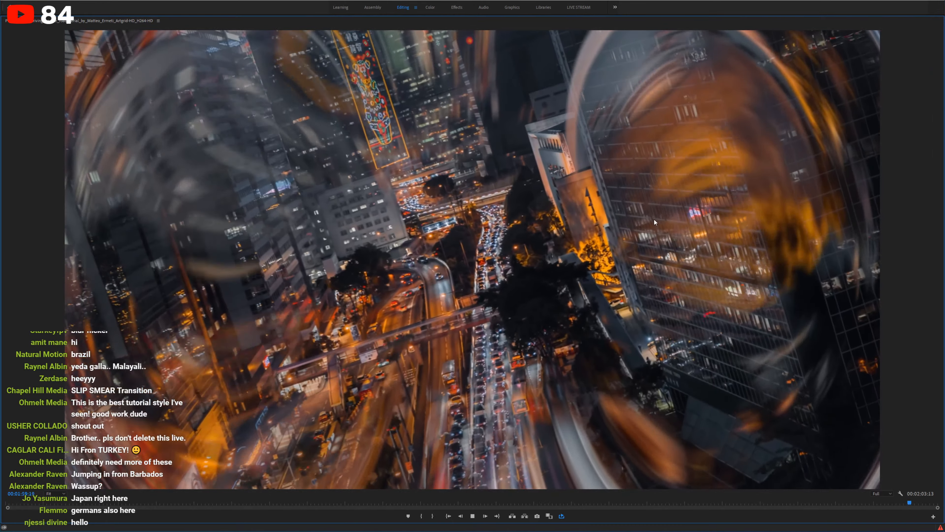
key("grave")
key("space")
left_click_drag(734, 350, 754, 351)
key("grave")
key("space")
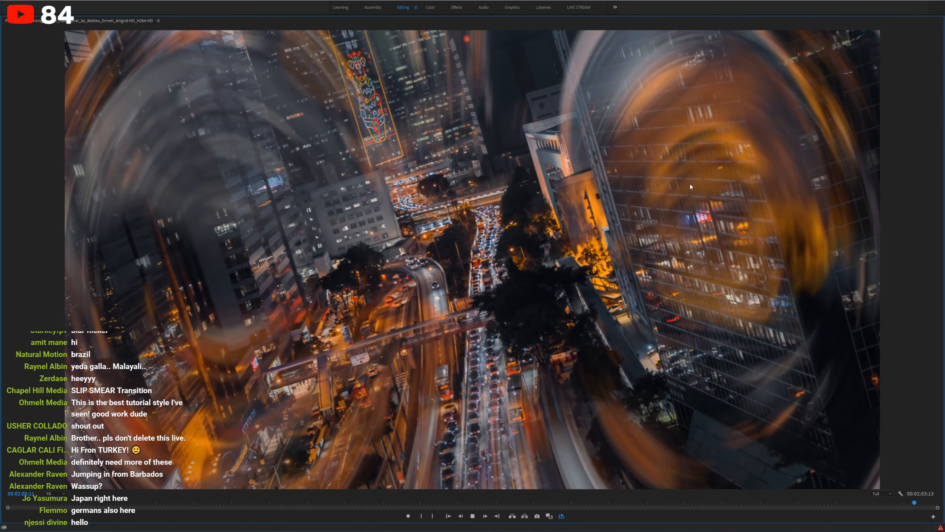
key("space")
key("grave")
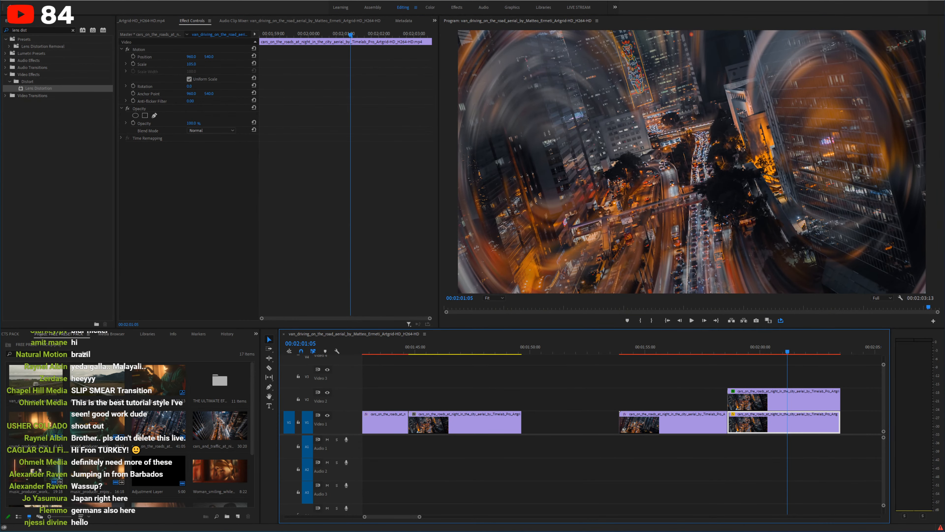
Step: Apply Lens Distortion to the Video 1 city clip and lower its Curvature to a negative value
left_click_drag(21, 91, 761, 428)
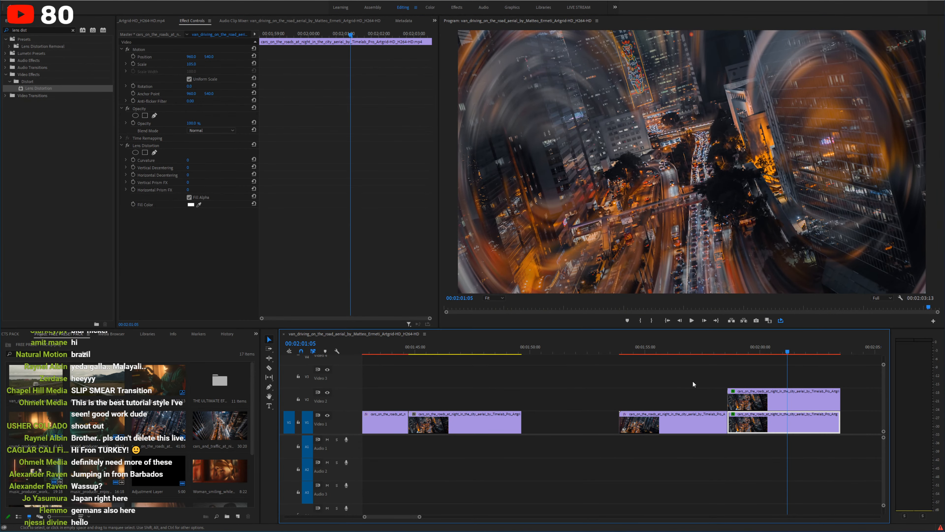
left_click_drag(188, 160, 163, 160)
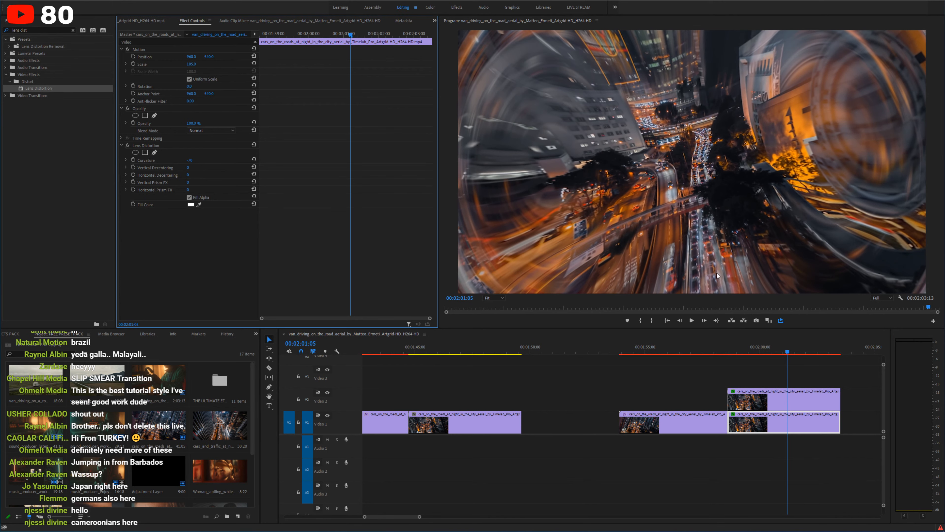
Step: Delete the Curvature keyframe at the start of the Video 2 city clip
left_click_drag(767, 351, 729, 352)
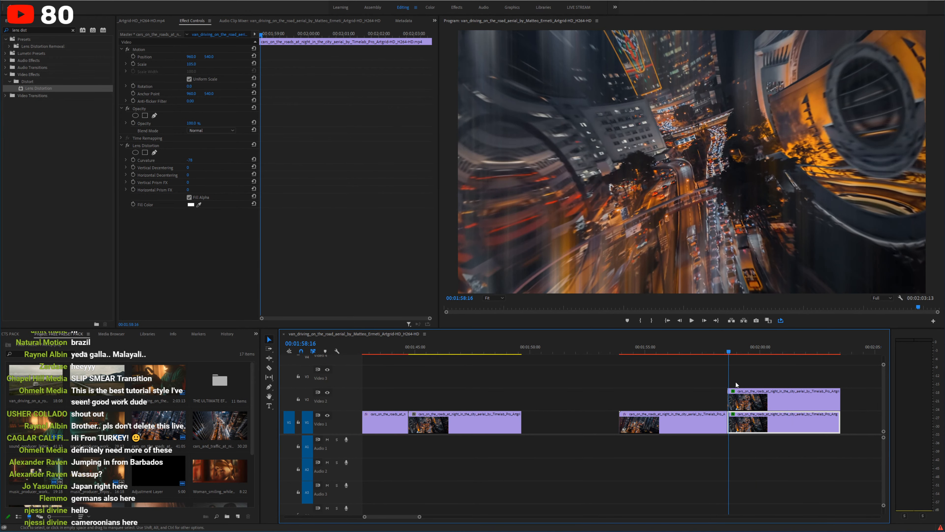
left_click(741, 397)
scroll(167, 201, "down", 2)
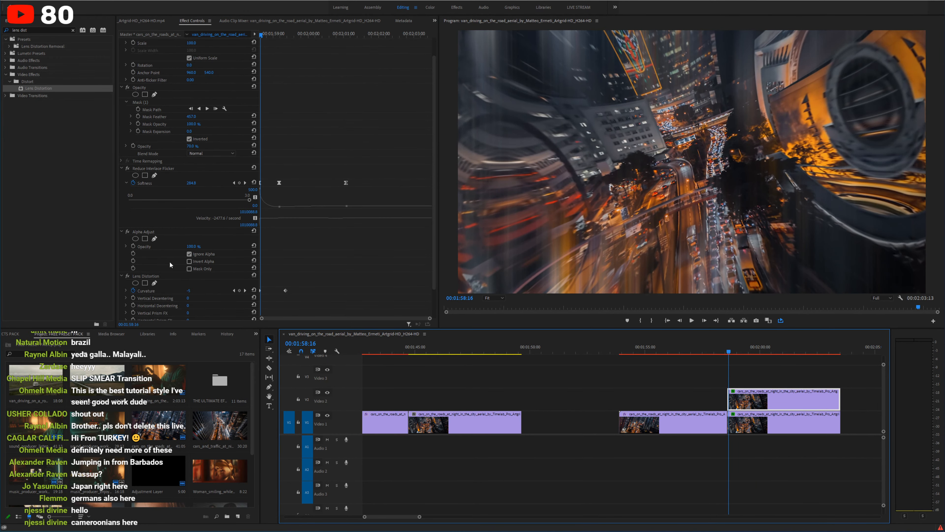
key("Delete")
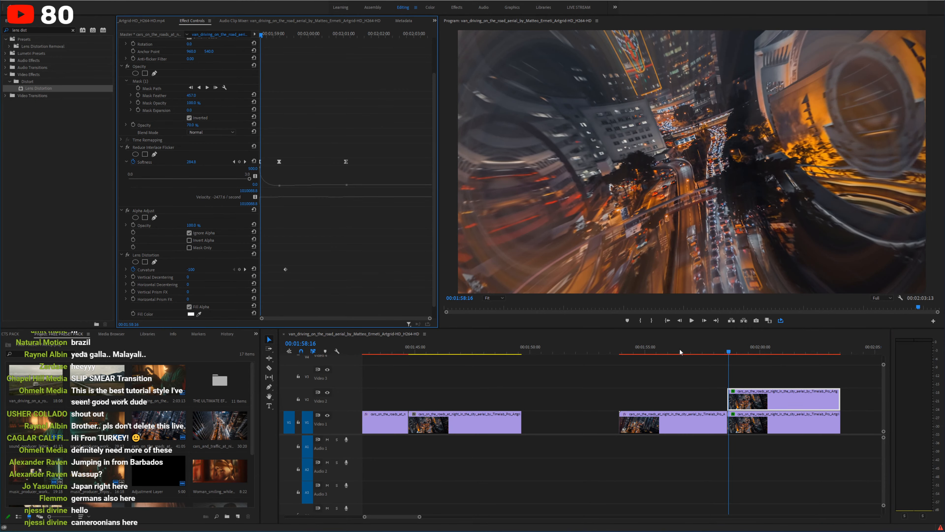
Step: Play the doubled lens distortion in a maximized preview and save the project
key("grave")
key("space")
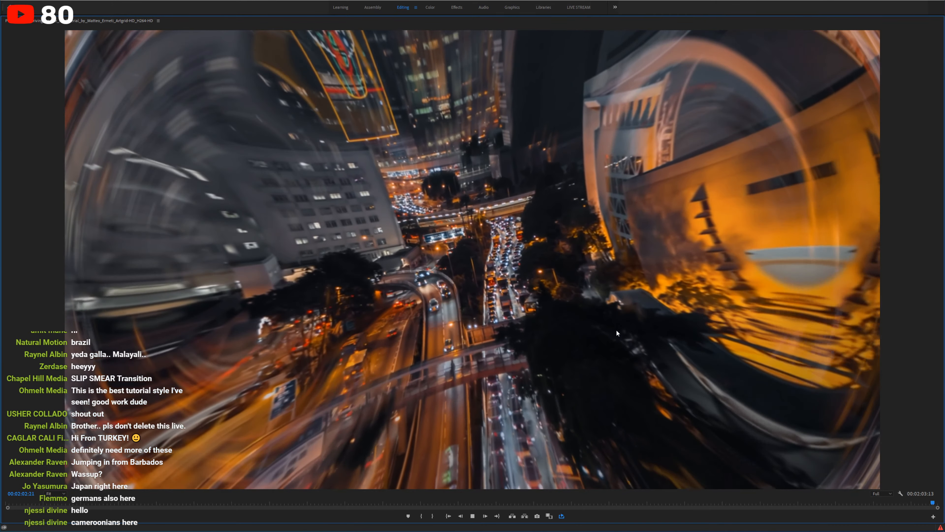
key("grave")
key("space")
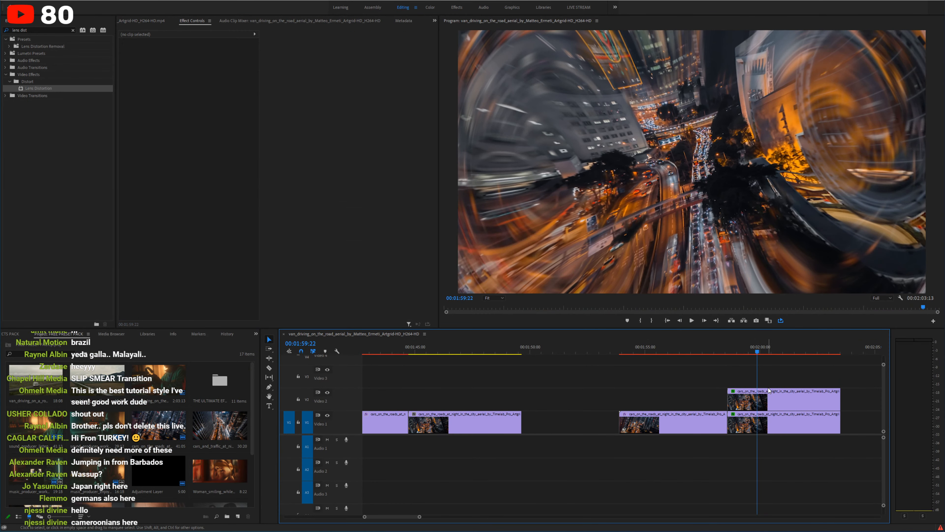
key("ctrl+s")
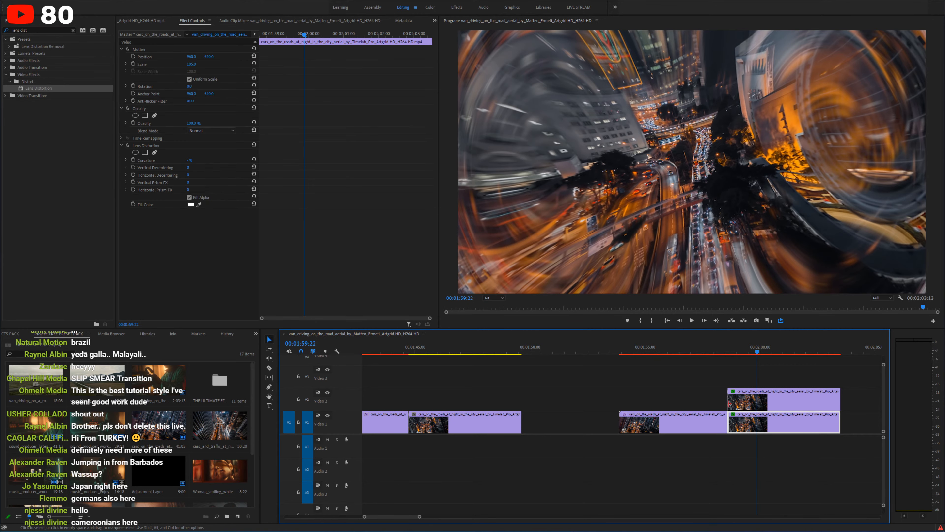
Step: Set the Video 1 city clip's Lens Distortion Curvature to -100 and increase the clip's Scale
left_click(190, 197)
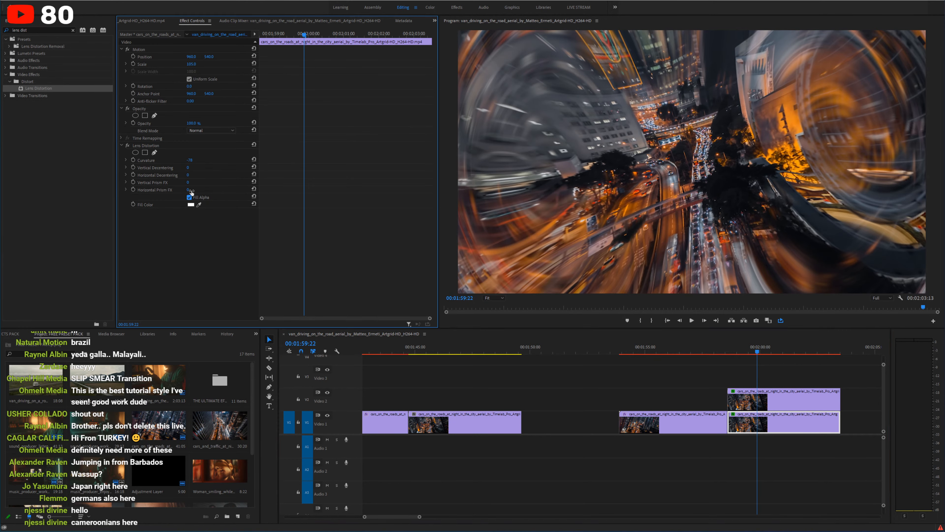
left_click_drag(191, 191, 178, 159)
key("ctrl+z")
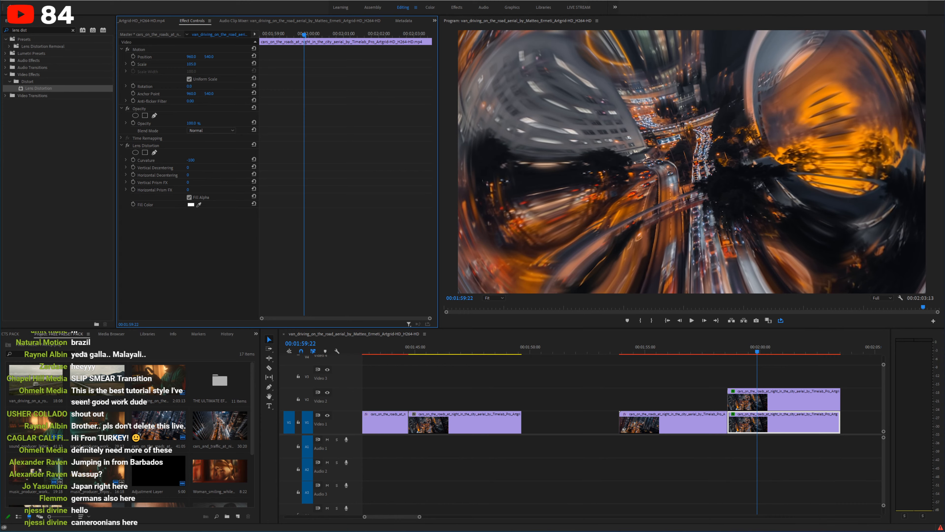
mouse_move(191, 64)
left_mouse_down()
mouse_move(164, 64)
mouse_move(204, 70)
left_mouse_up()
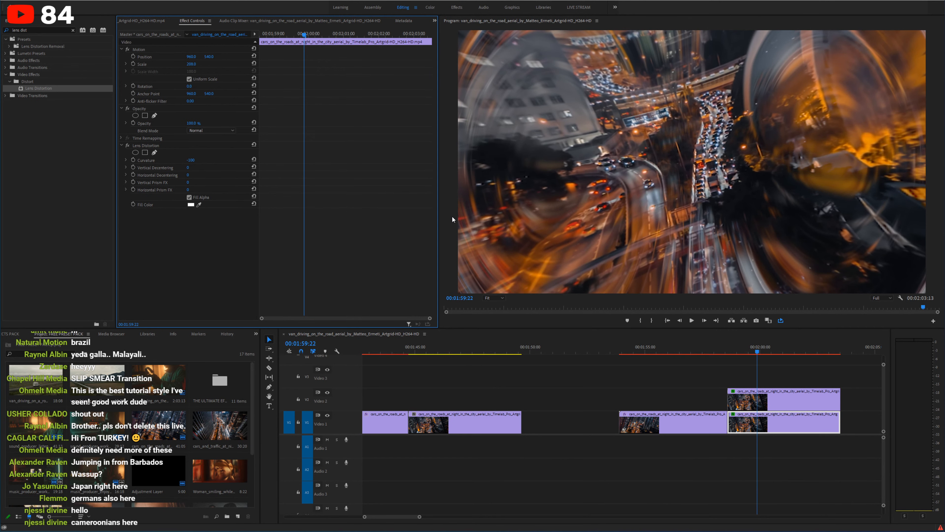
Step: Play the scaled, distorted city clips from 00:01:57:00 and save the project
left_click(689, 348)
key("ctrl+s")
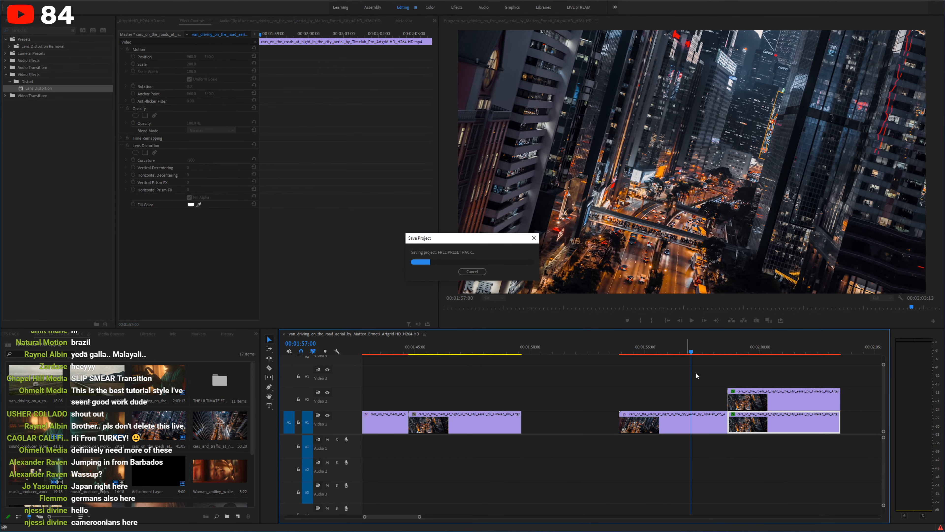
key("space")
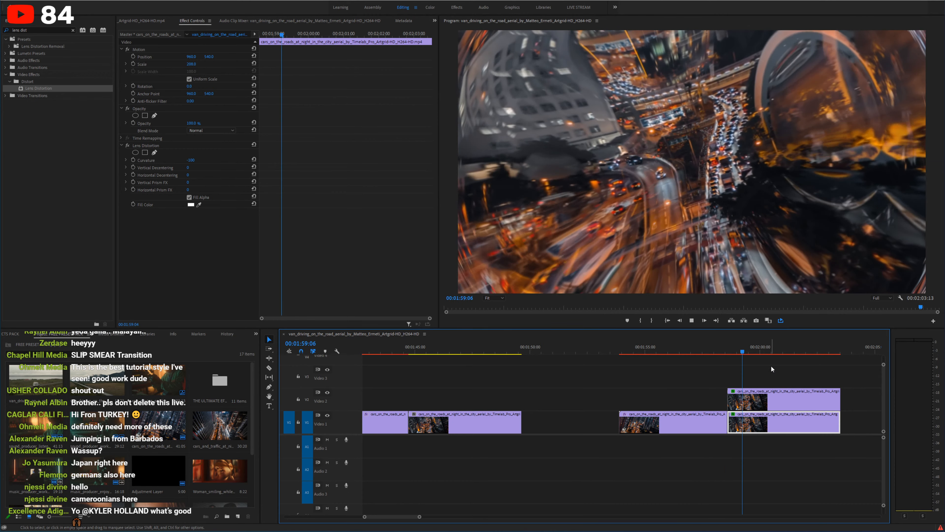
left_click(727, 352)
mouse_move(727, 352)
left_mouse_down()
mouse_move(699, 353)
mouse_move(733, 353)
left_mouse_up()
key("ctrl+s")
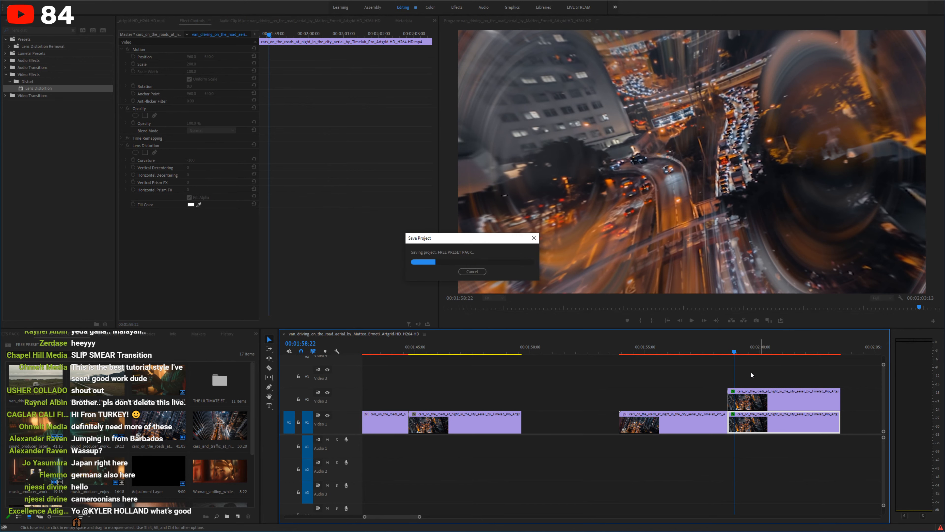
Step: Place the van road aerial clip on Video 1 at 00:02:15:09, cut it and ripple-delete a middle section
left_click(751, 373)
key("minus")
key("minus")
key("minus")
key("minus")
left_click(557, 352)
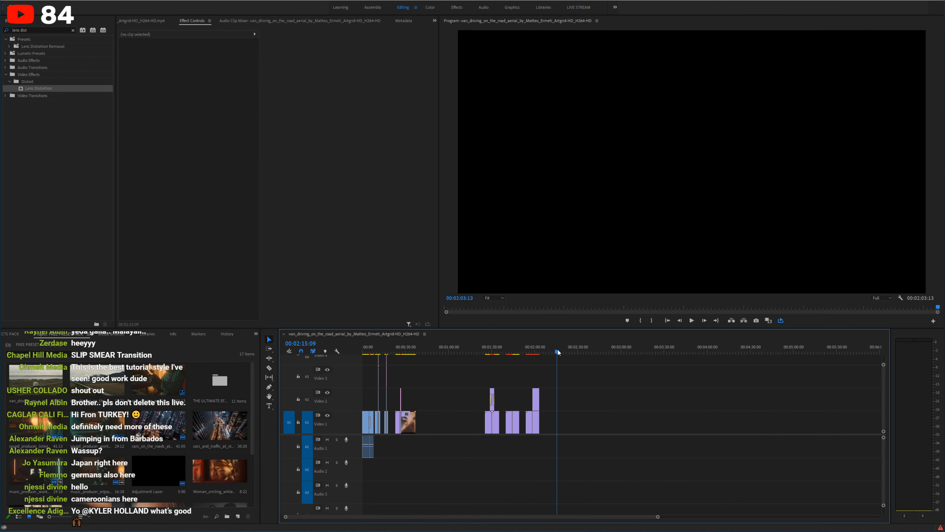
key("equal")
scroll(117, 417, "down", 2)
scroll(115, 415, "up", 3)
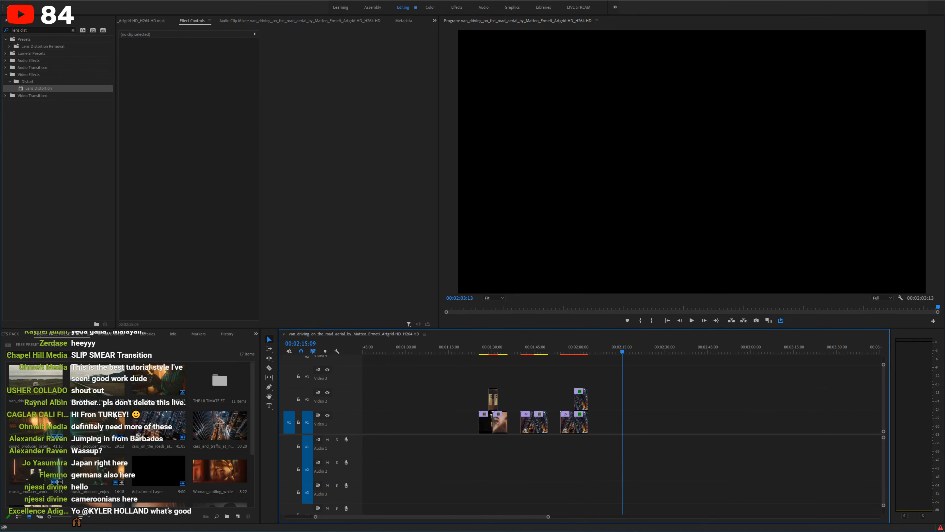
left_click_drag(106, 387, 657, 428)
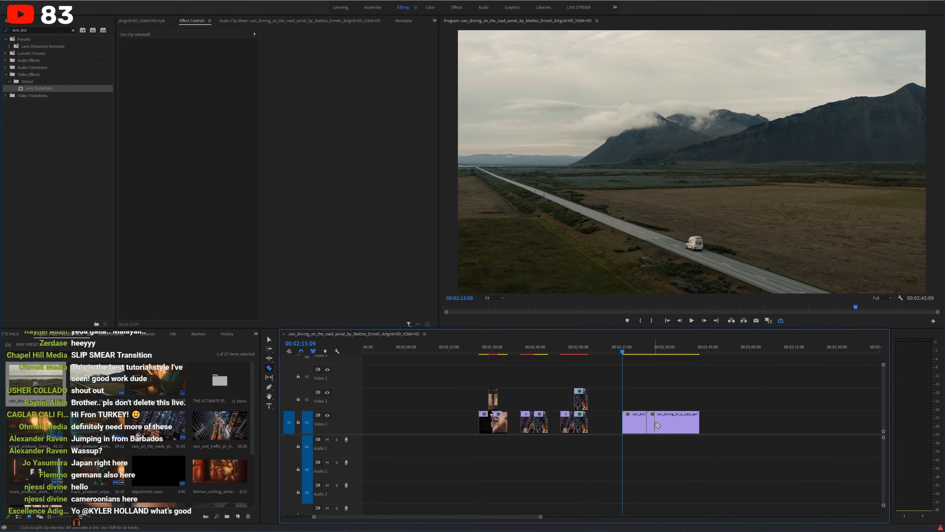
left_click(661, 427)
Step: Play up to 00:02:22:00, shortly before the cut between the van clips, and save the project
left_click(639, 351)
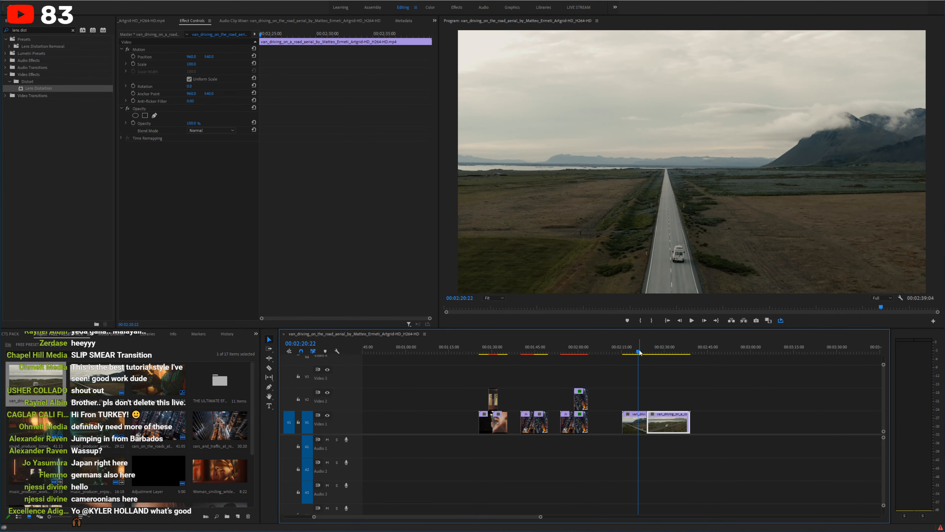
key("equal")
key("equal")
key("space")
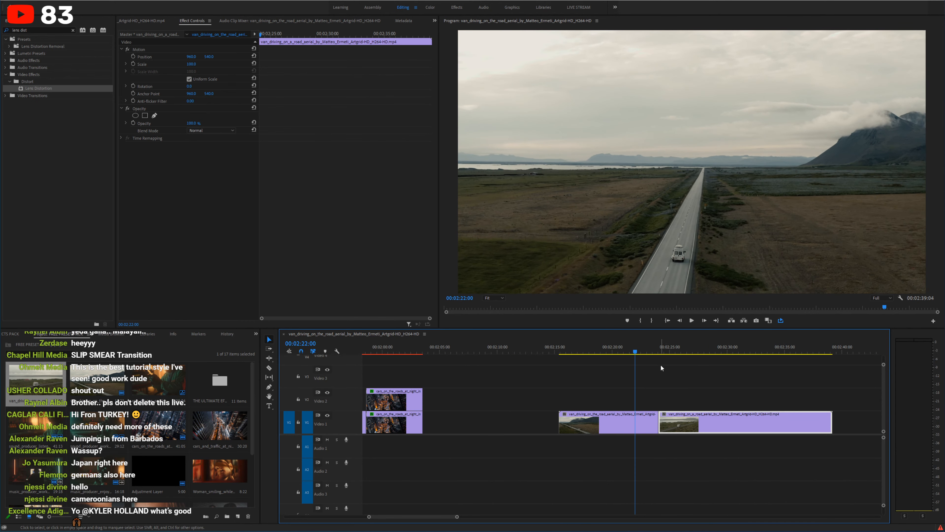
left_click(662, 367)
key("ctrl+s")
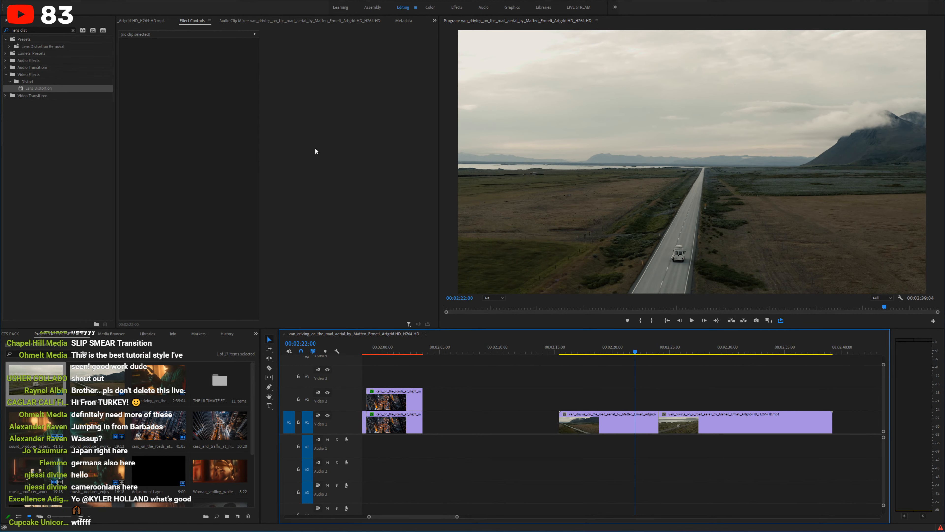
Step: Mark a playback range from 00:02:15:12 to 00:02:34:07 over the van clips and play it
left_click_drag(640, 353, 562, 353)
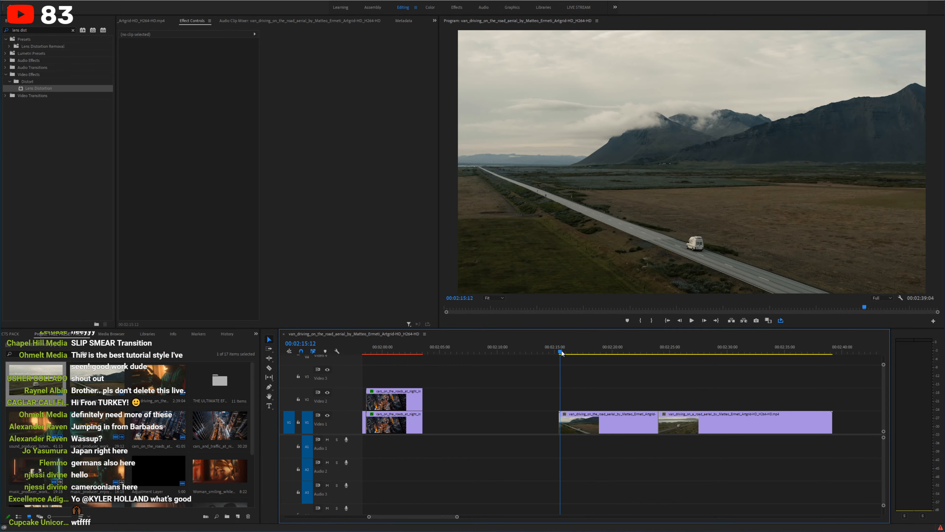
left_click(778, 351)
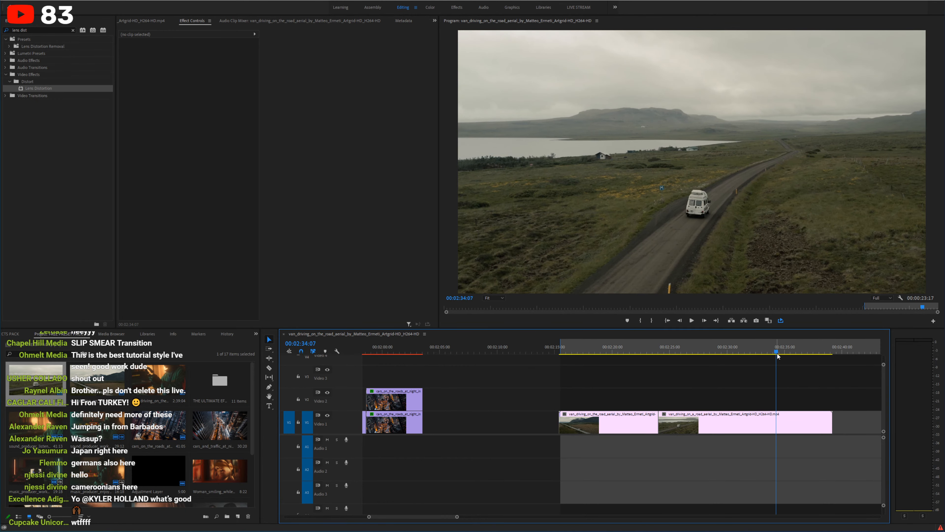
key("o")
key("ctrl+shift+space")
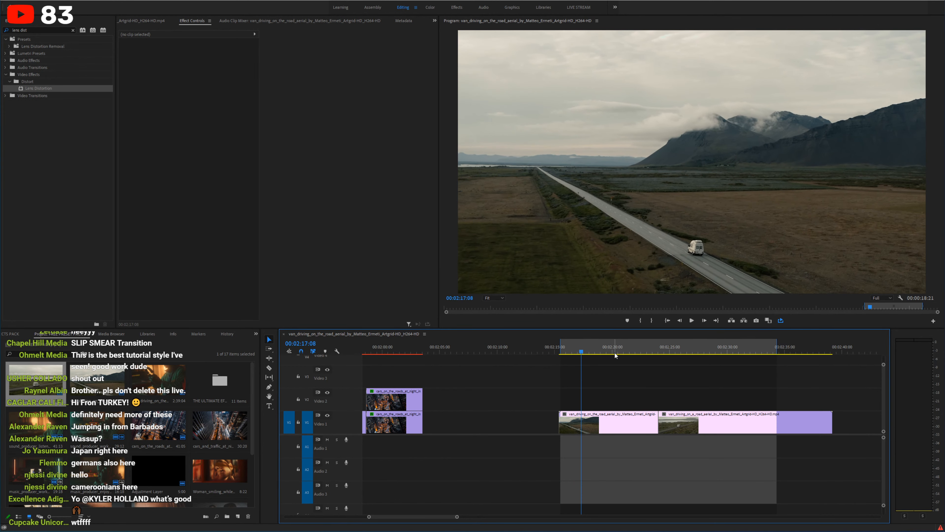
key("space")
Step: Mark a seven-second playback range around the van clips' cut, ending at 00:02:27:10, and play it
key("i")
left_click(699, 352)
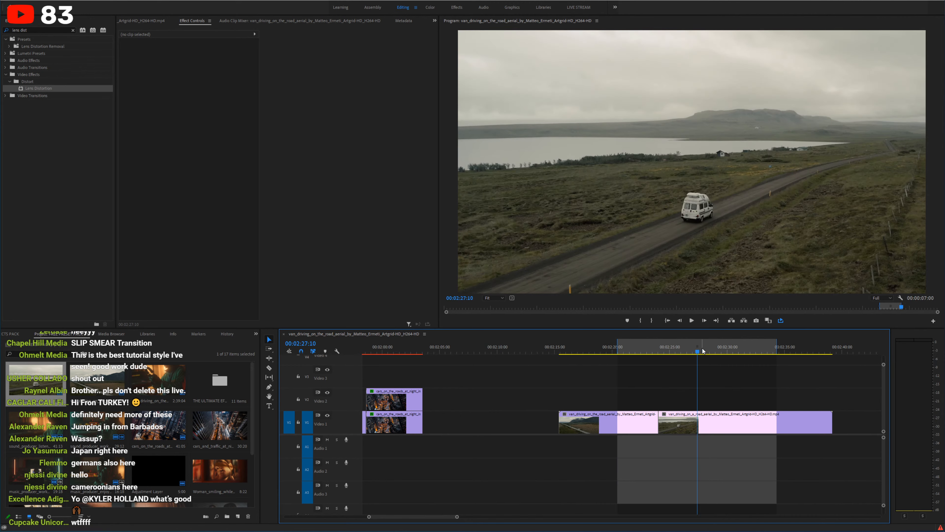
key("o")
key("ctrl+shift+space")
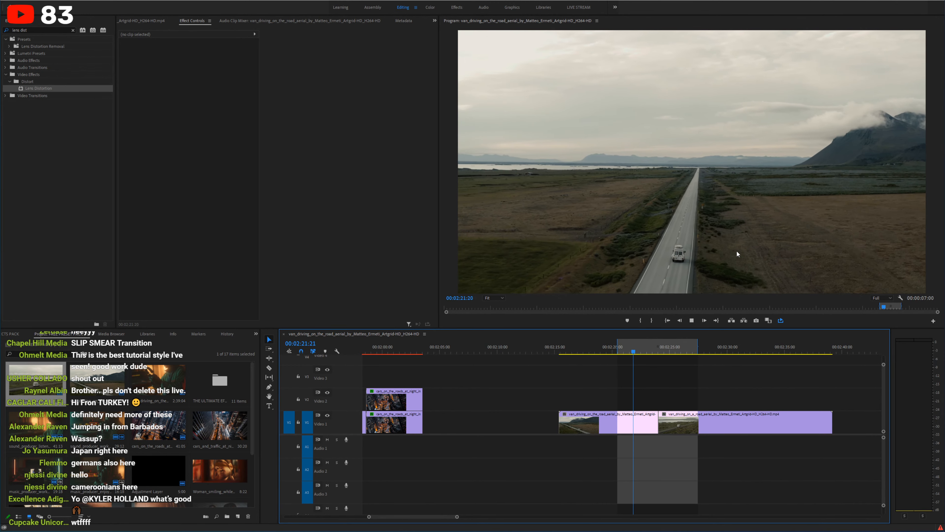
Step: Review the looping van cut in a maximized preview, and park the playhead at 00:02:23:14 before the cut
key("grave")
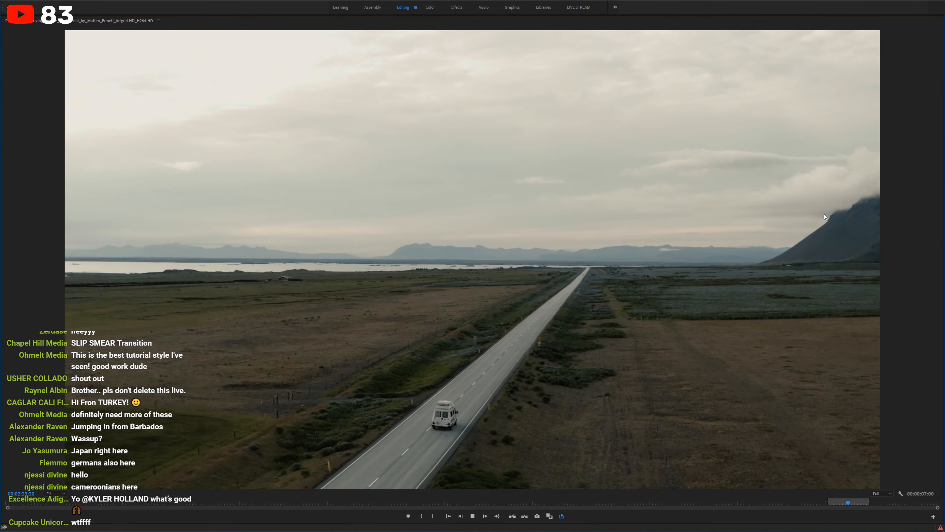
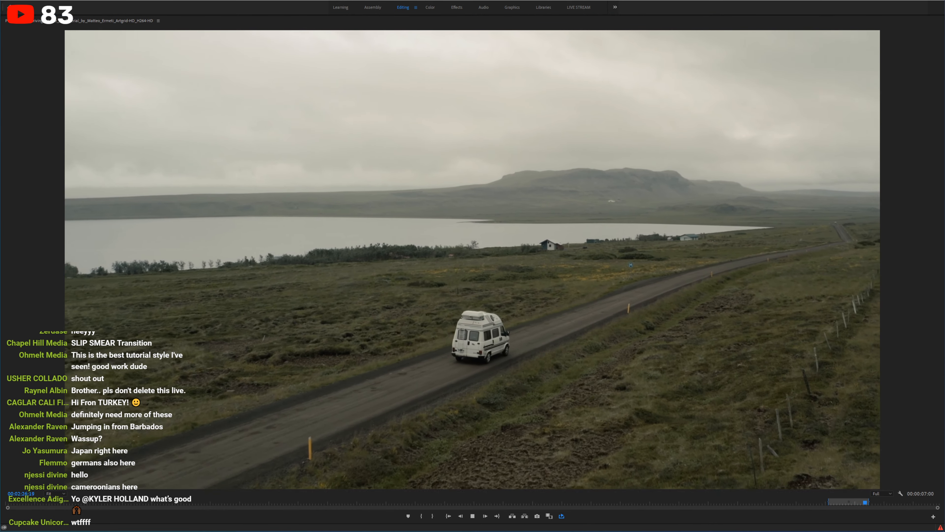
key("grave")
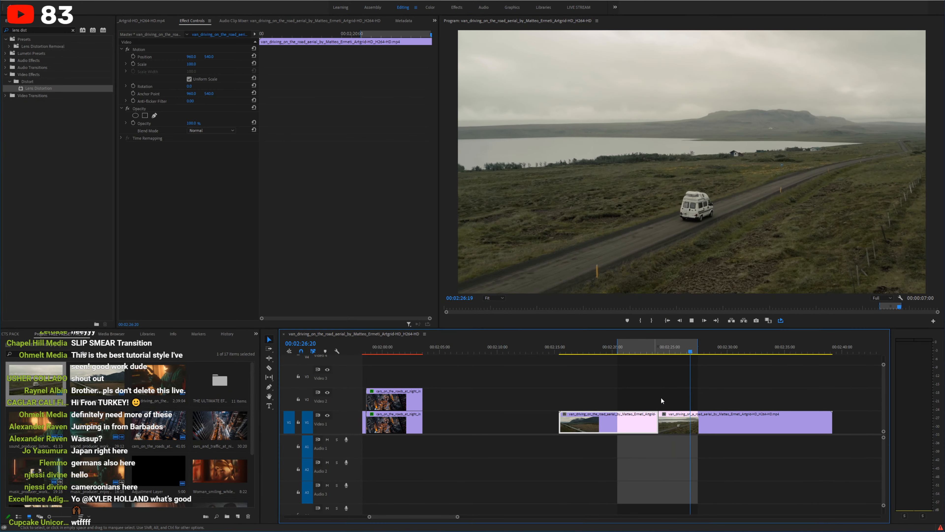
left_click(661, 400)
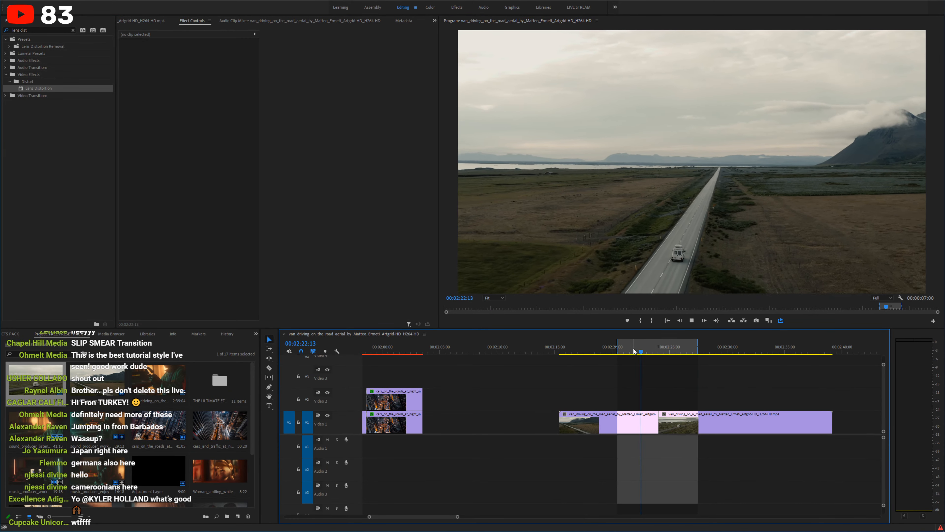
left_click(654, 351)
mouse_move(650, 350)
left_mouse_down()
mouse_move(679, 349)
mouse_move(664, 348)
left_mouse_up()
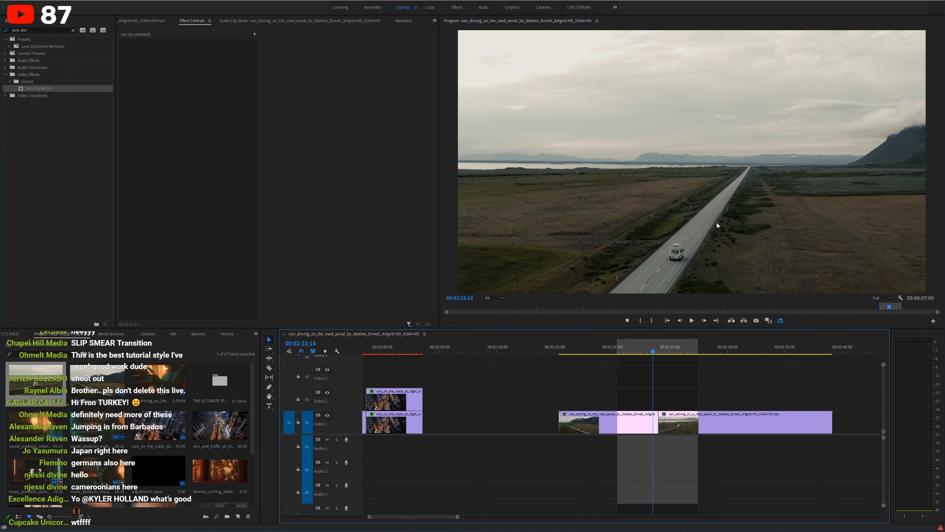
left_click(733, 185)
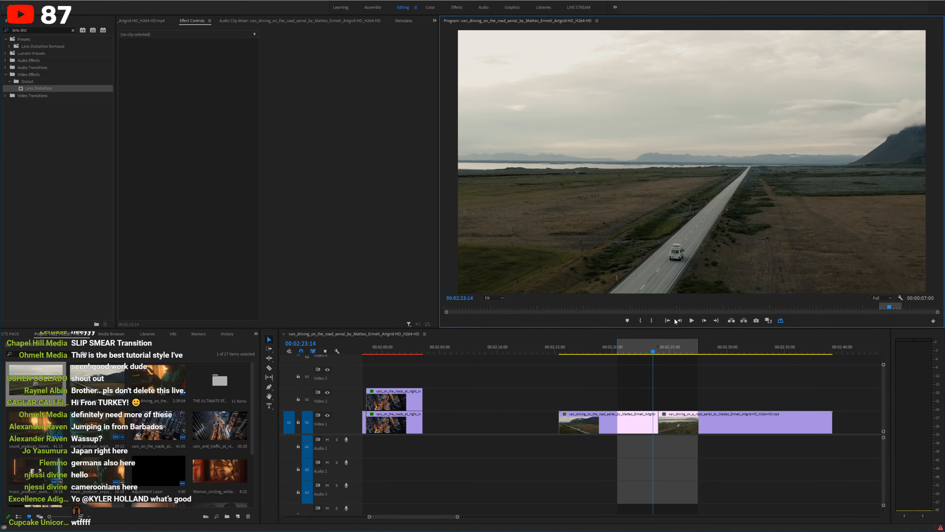
Step: Start a freeform opacity mask on the second van clip at 00:02:24:20, tracing along the road past the van
left_click(667, 350)
left_click(544, 275)
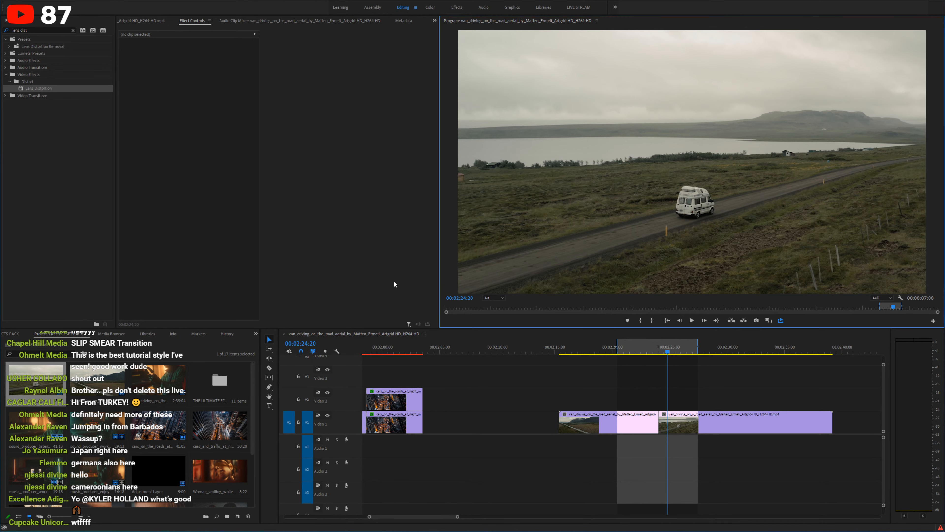
left_click(671, 429)
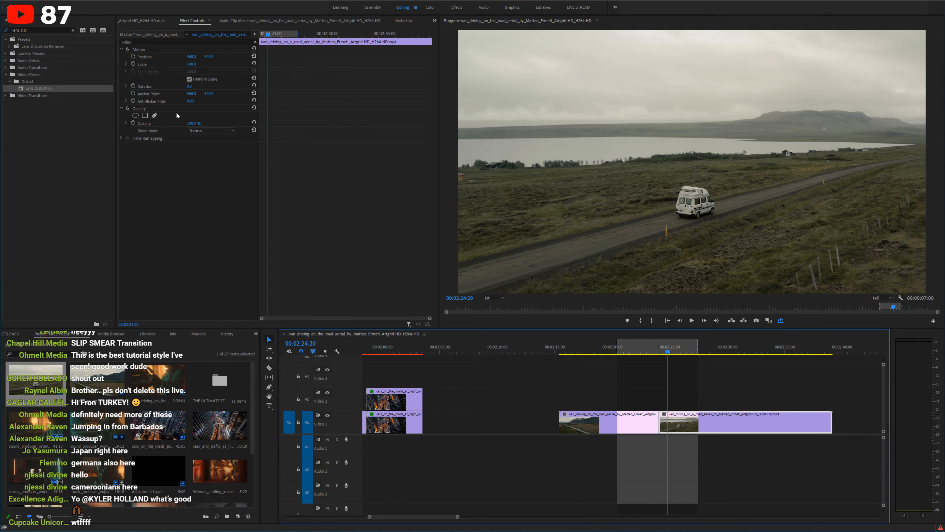
left_click(156, 116)
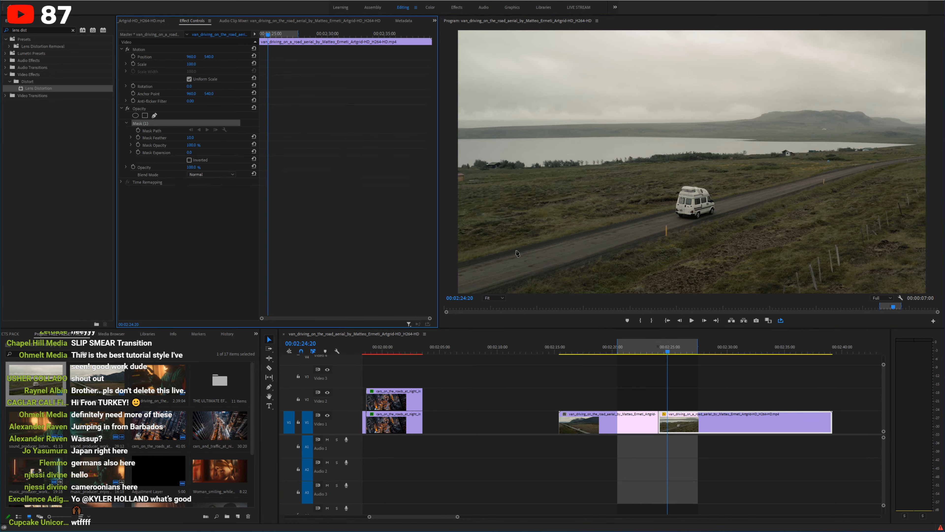
left_click(478, 278)
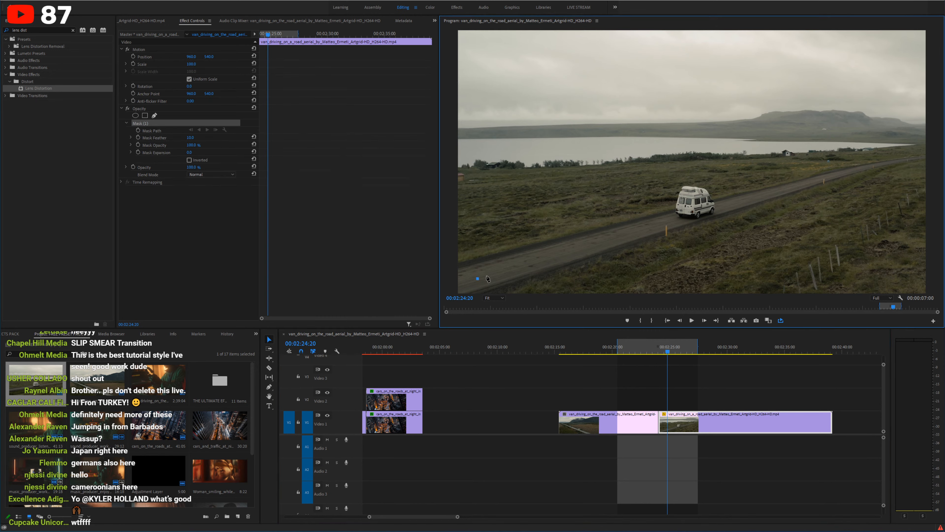
left_click(695, 215)
left_click(861, 169)
left_click(912, 158)
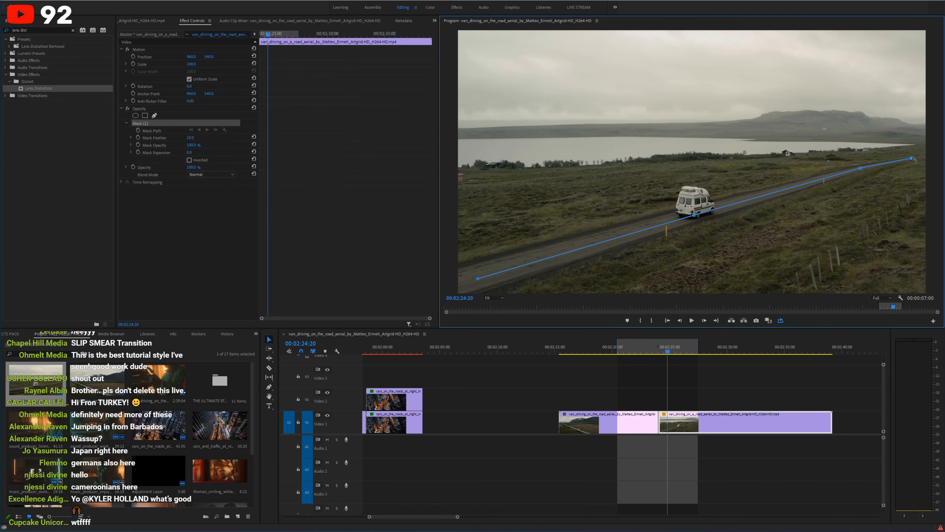
Step: Adjust the mask points at the road's far end and under the van, and try to close the mask in a maximized preview
left_click_drag(910, 159, 854, 108)
left_click_drag(877, 143, 911, 163)
key("grave")
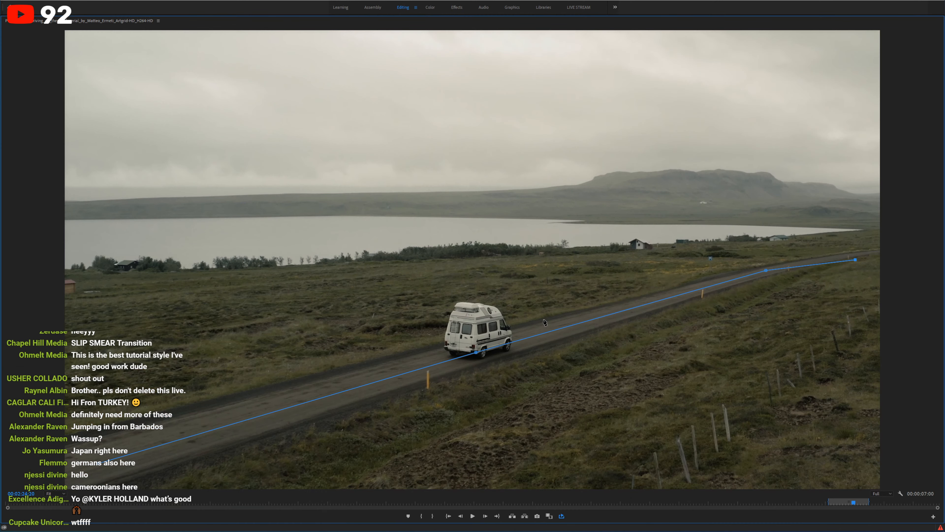
left_click_drag(477, 353, 474, 350)
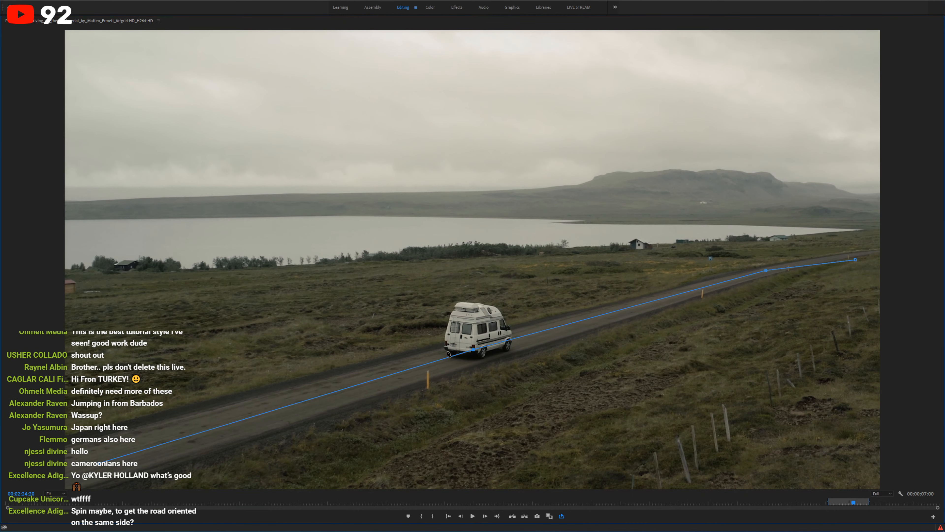
mouse_move(473, 351)
left_mouse_down()
mouse_move(483, 356)
mouse_move(475, 333)
mouse_move(489, 348)
left_mouse_up()
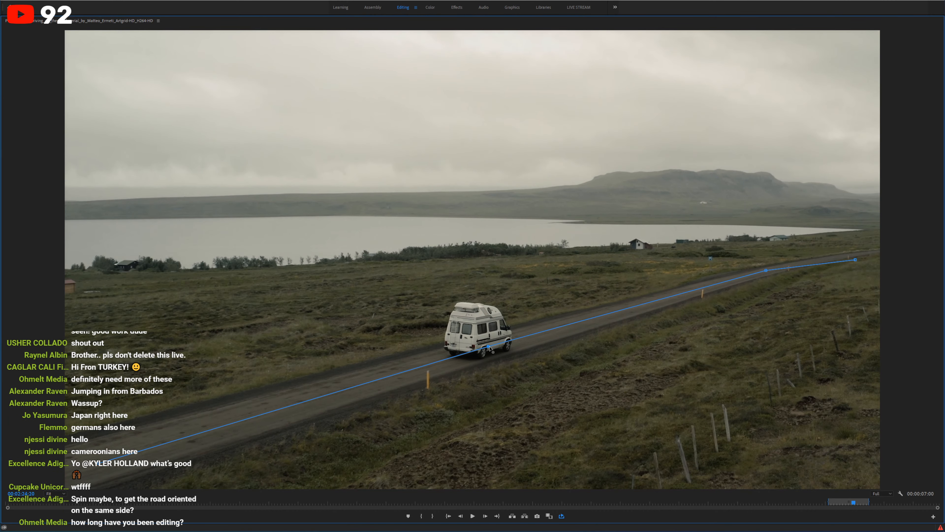
left_click_drag(488, 346, 478, 341)
left_click(97, 467)
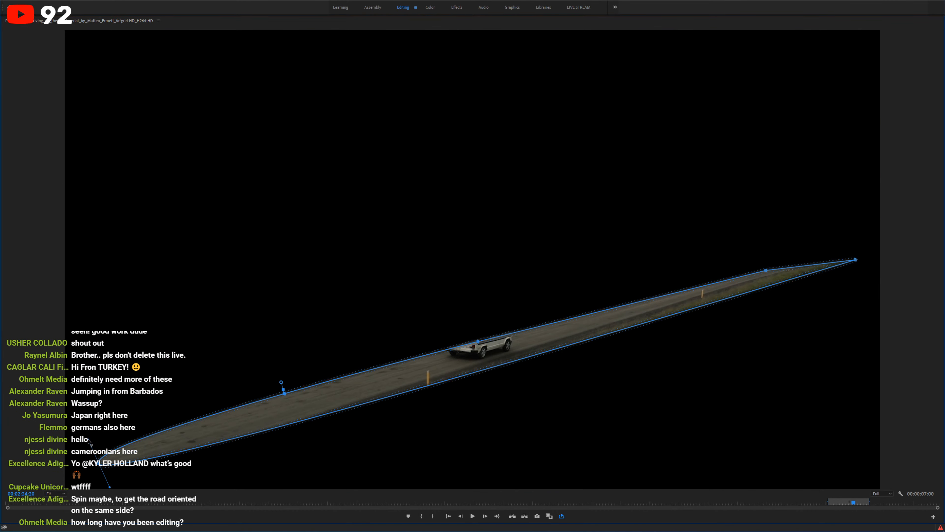
Step: Undo the closing of the road mask and delete the mask from the second van clip
key("grave")
left_click(650, 347)
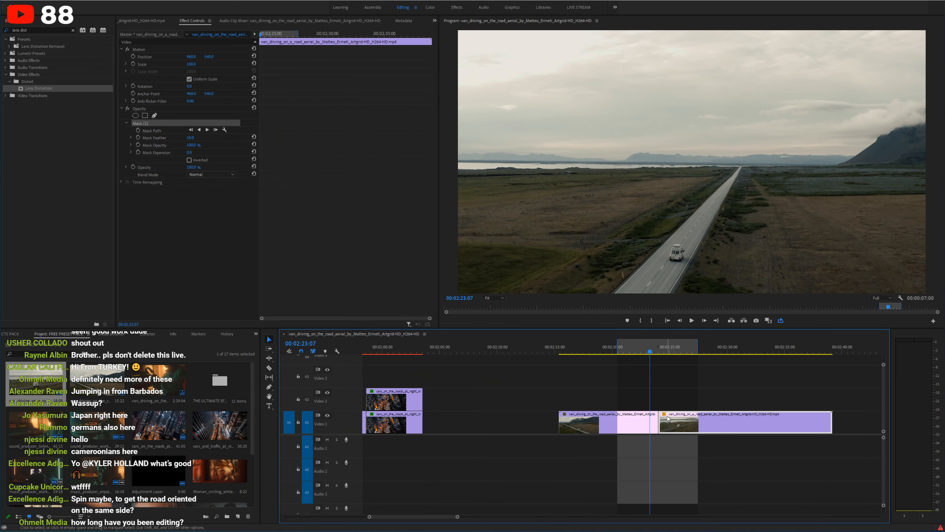
left_click(664, 350)
key("ctrl+z")
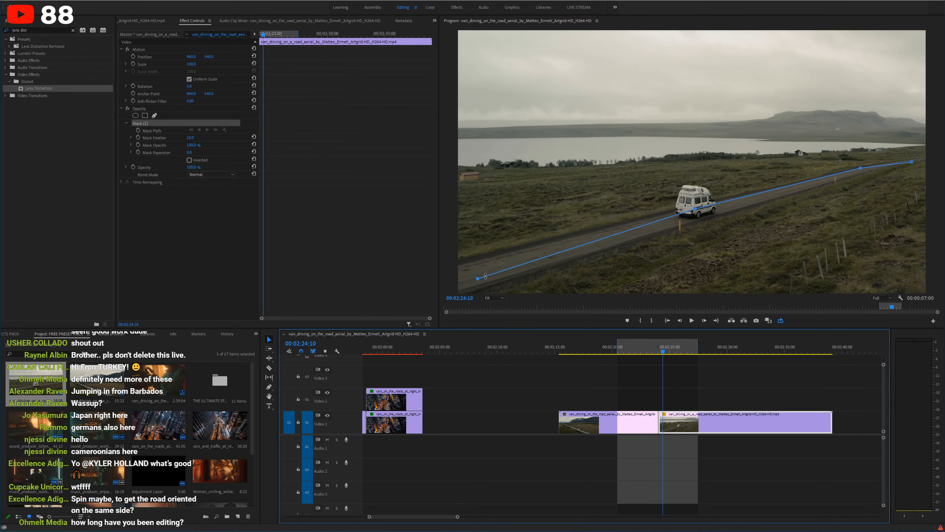
left_click(478, 280)
key("ctrl+z")
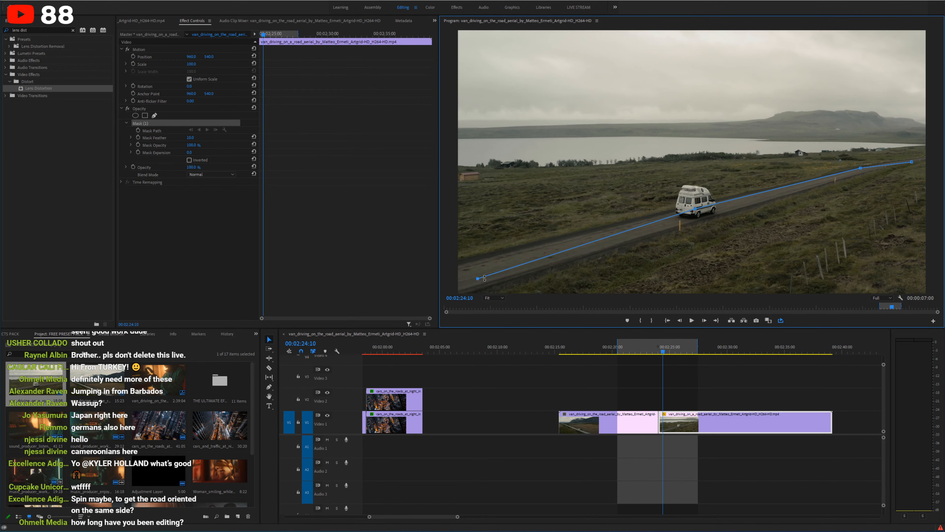
left_click_drag(696, 212, 701, 215)
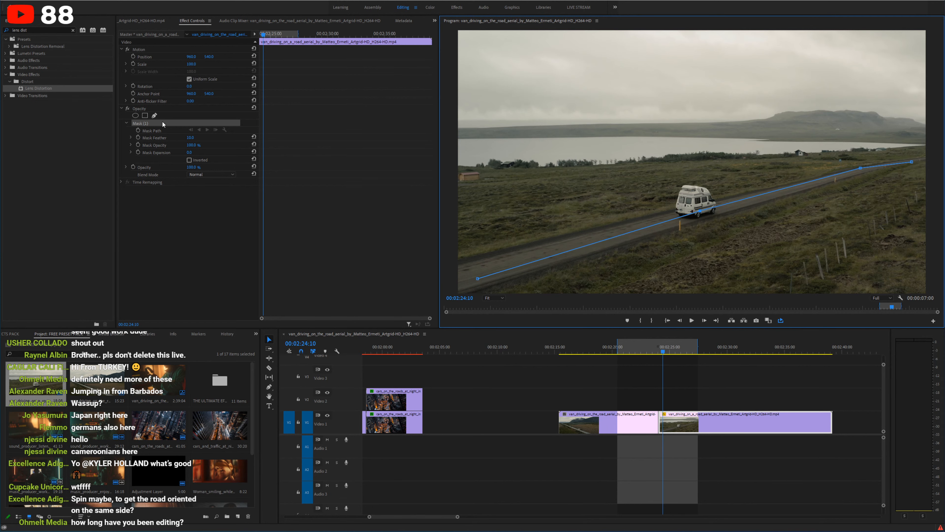
key("Delete")
Step: Clear the effects search and list the Channel effects under Video Effects
left_click(658, 352)
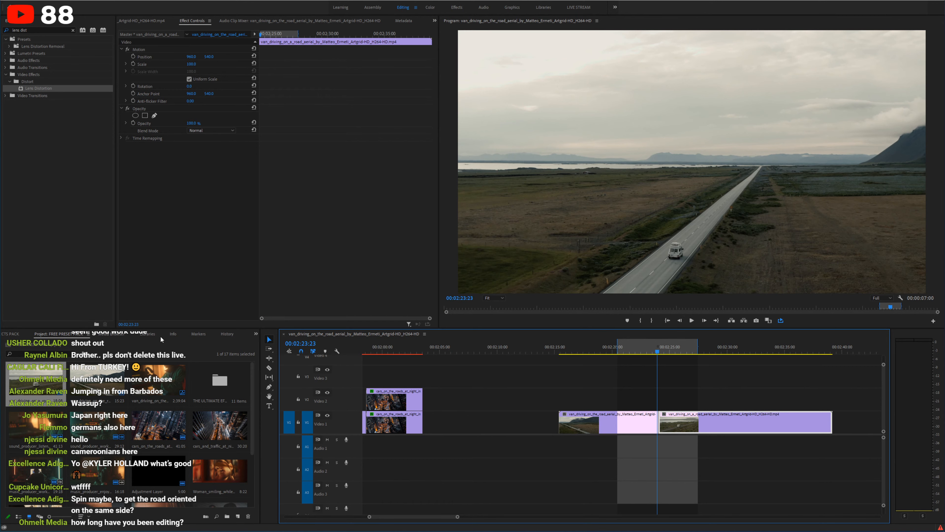
scroll(157, 335, "down", 5)
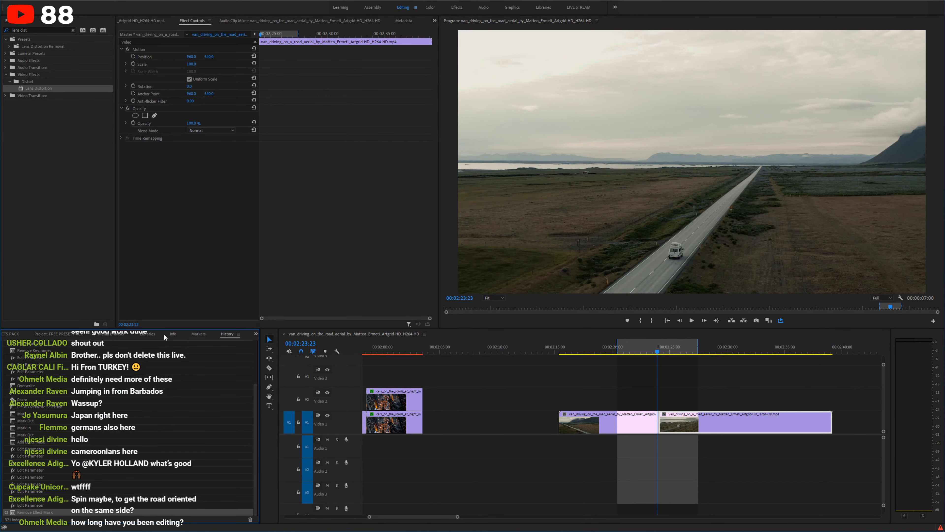
scroll(165, 335, "up", 2)
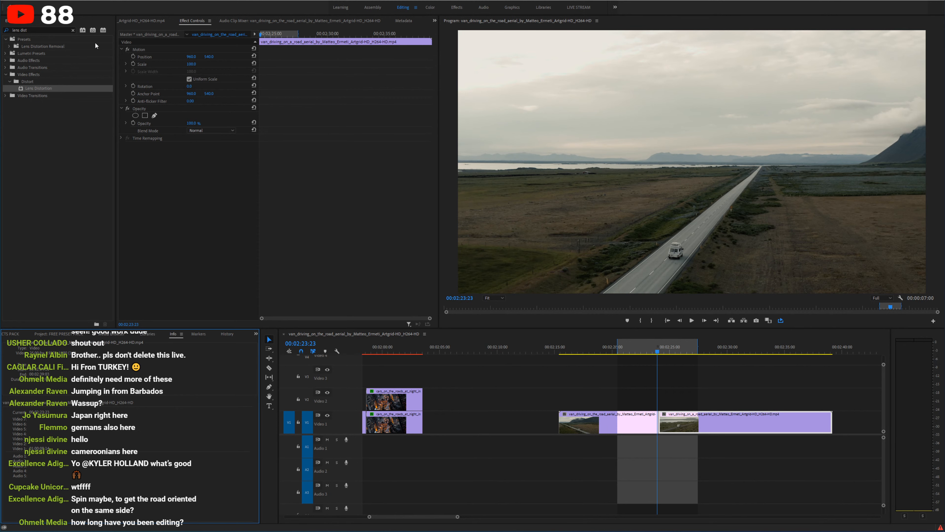
left_click(73, 30)
left_click(35, 68)
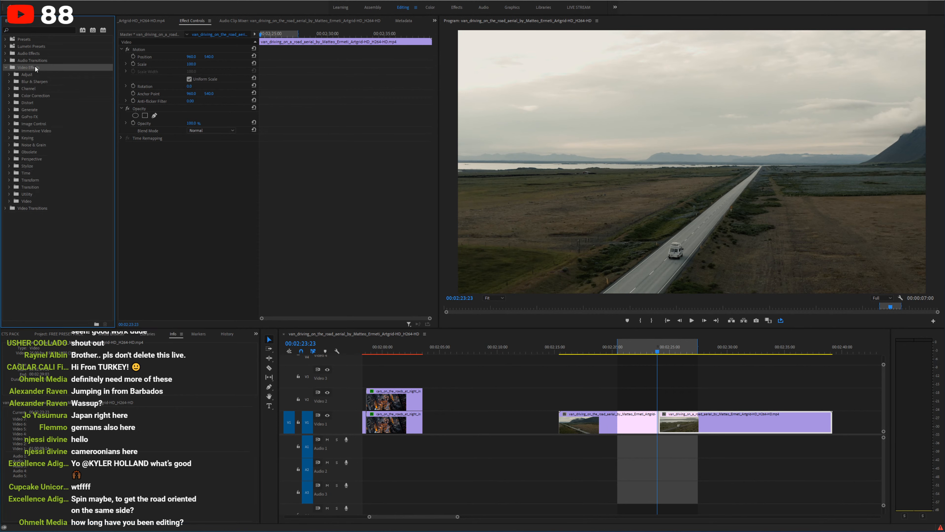
left_click(30, 91)
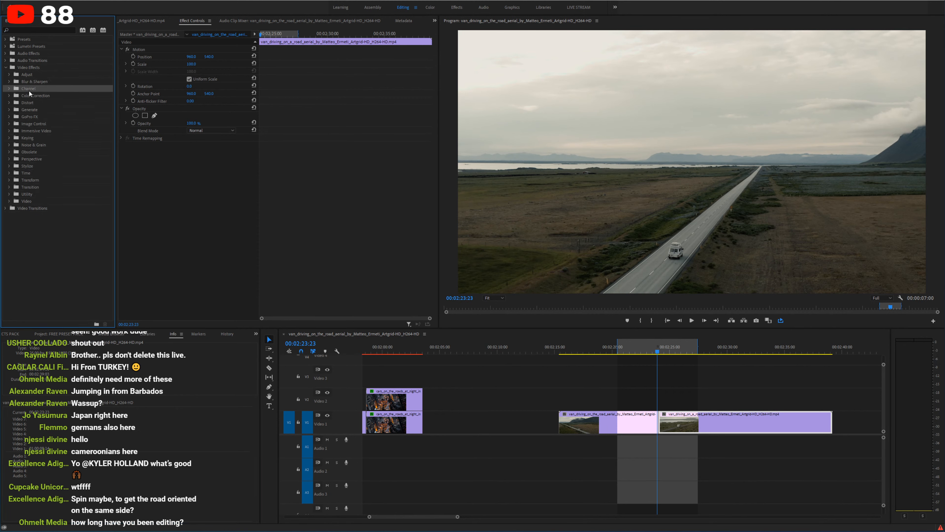
left_click(9, 90)
Step: Try the Arithmetic effect with altered colour values on the first van clip at 00:02:23:01, and remove the effect
left_click(648, 350)
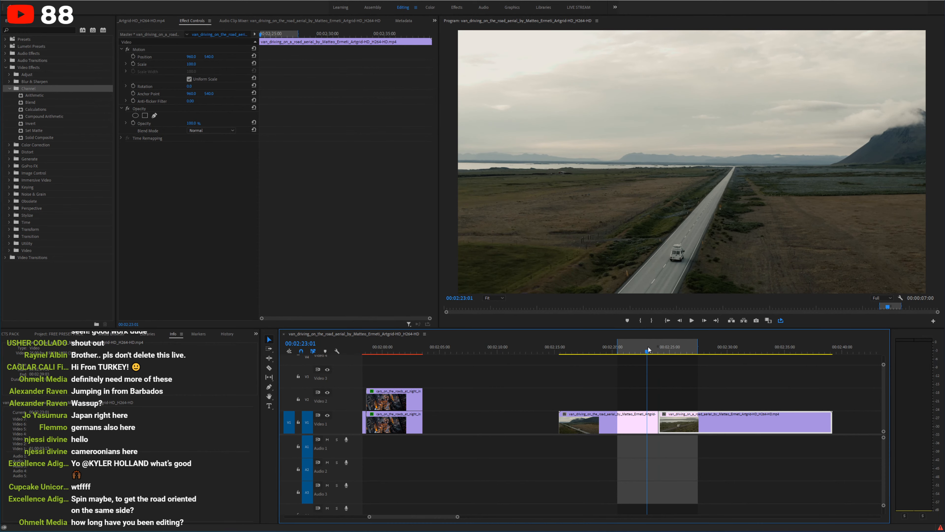
left_click_drag(34, 95, 612, 420)
left_click_drag(198, 170, 223, 182)
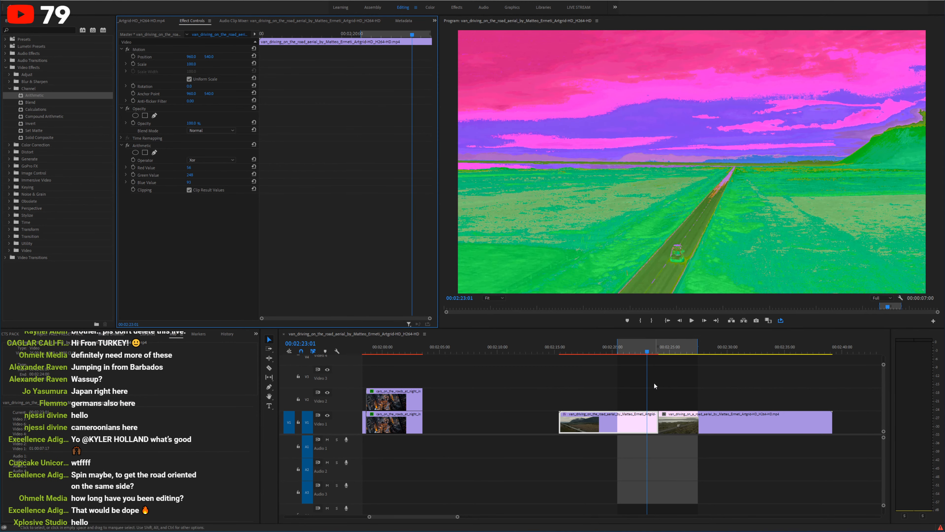
left_click(148, 146)
key("Delete")
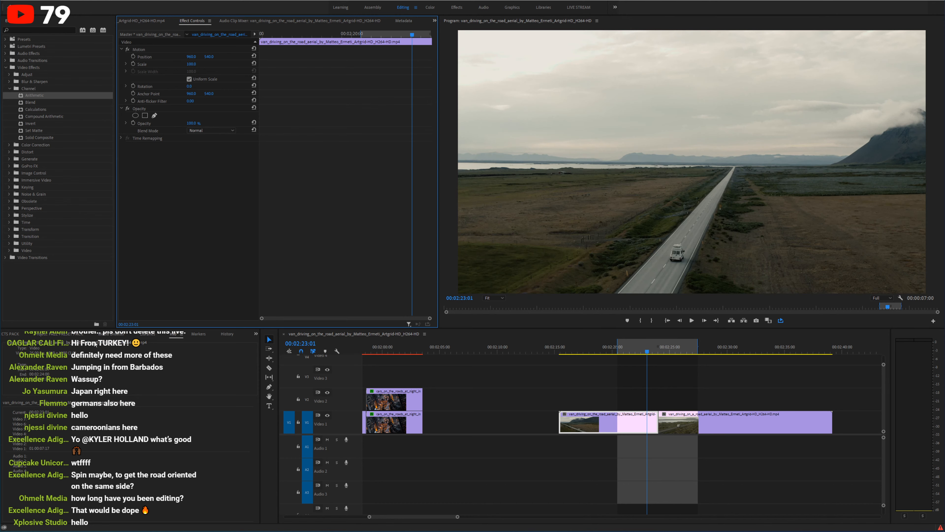
Step: Place a short Adjustment Layer on Video 2 across the cut between the van clips
left_click(62, 334)
left_click_drag(151, 472, 664, 403)
left_click(653, 347)
key("=")
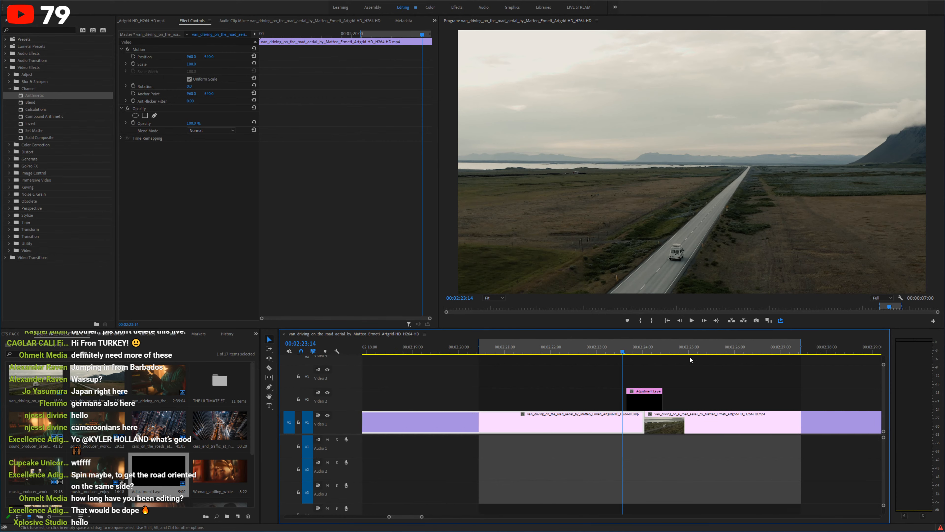
Step: Apply Arithmetic with the Xor operator to the adjustment layer, and keyframe Red, Green and Blue at 0 at its start and end
left_click(652, 347)
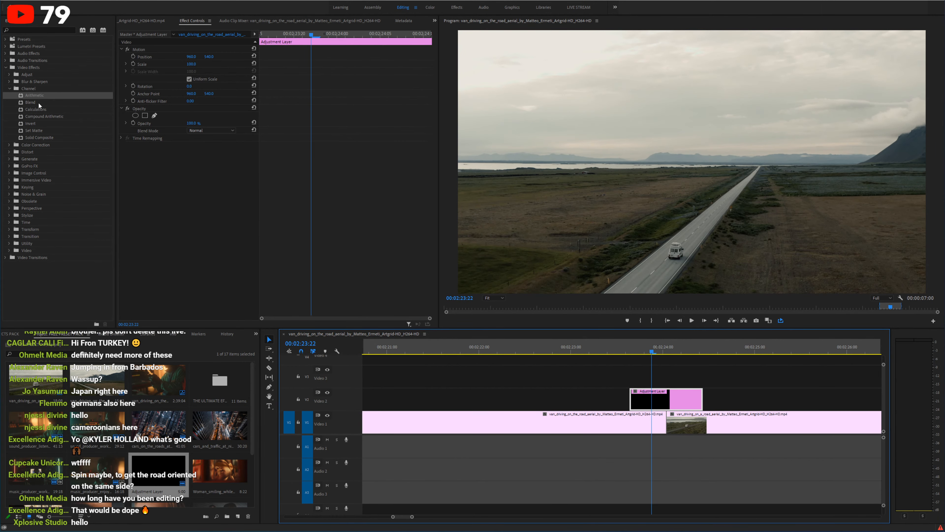
left_click_drag(40, 105, 650, 400)
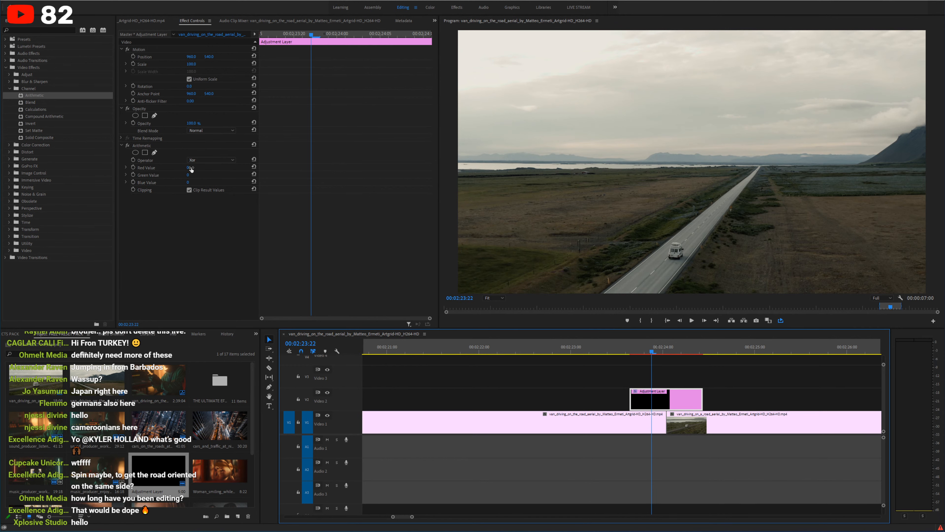
left_click(133, 167)
left_click(133, 174)
left_click(133, 182)
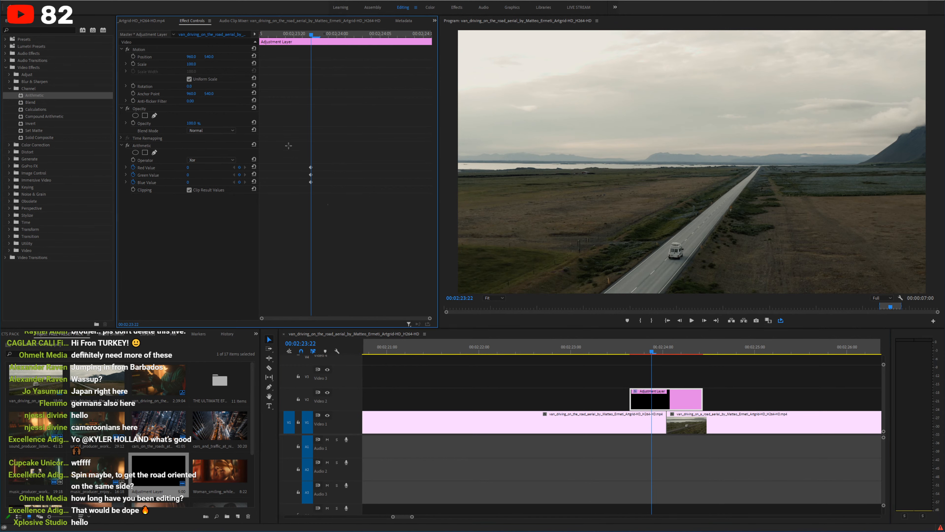
left_click_drag(310, 167, 250, 169)
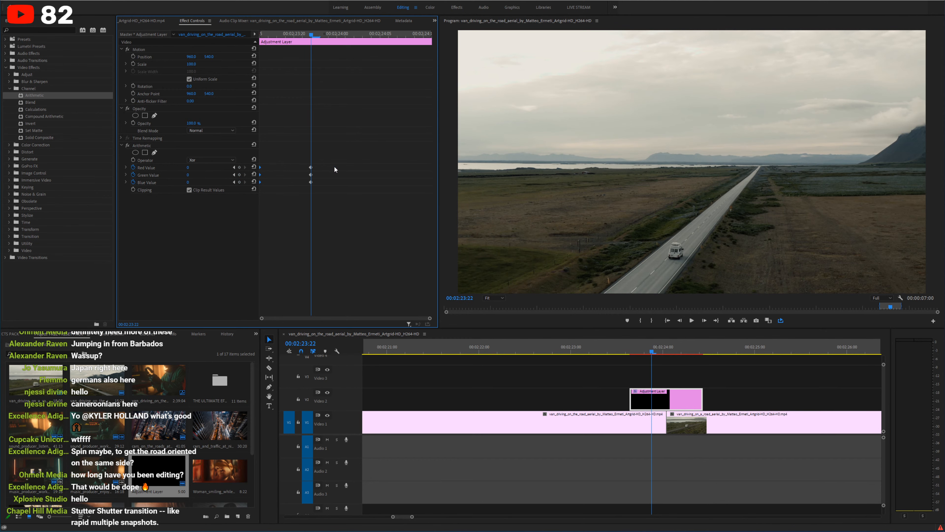
Step: At 00:02:23:18, keyframe Red Value 240, Green Value 148 and Blue Value 212, and move the green keyframe a few frames forward
left_click_drag(311, 50, 279, 40)
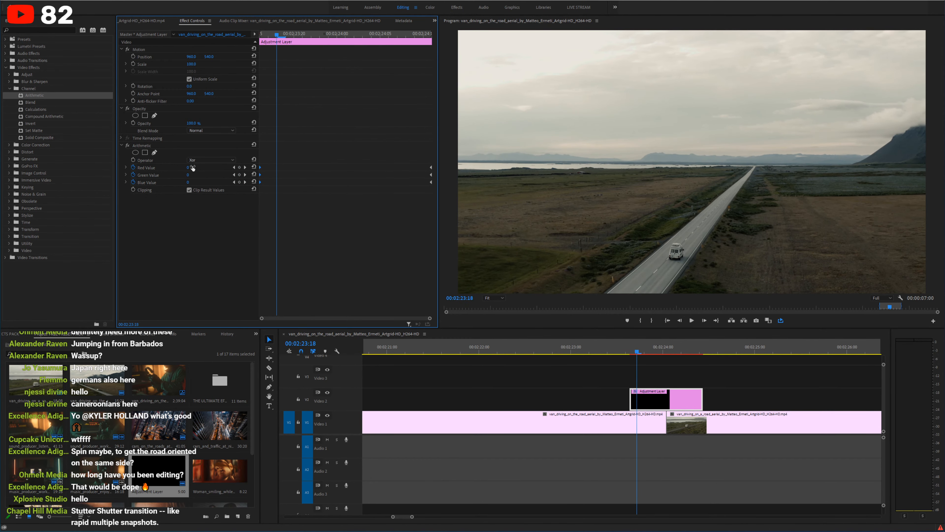
left_click(192, 168)
type("240")
key("Tab")
type("148")
key("Tab")
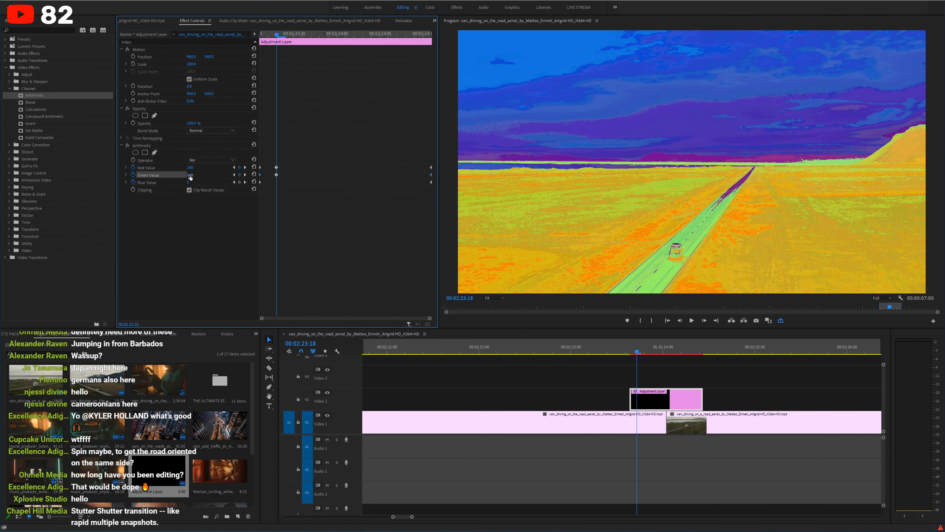
type("212")
key("Return")
left_click_drag(277, 175, 319, 174)
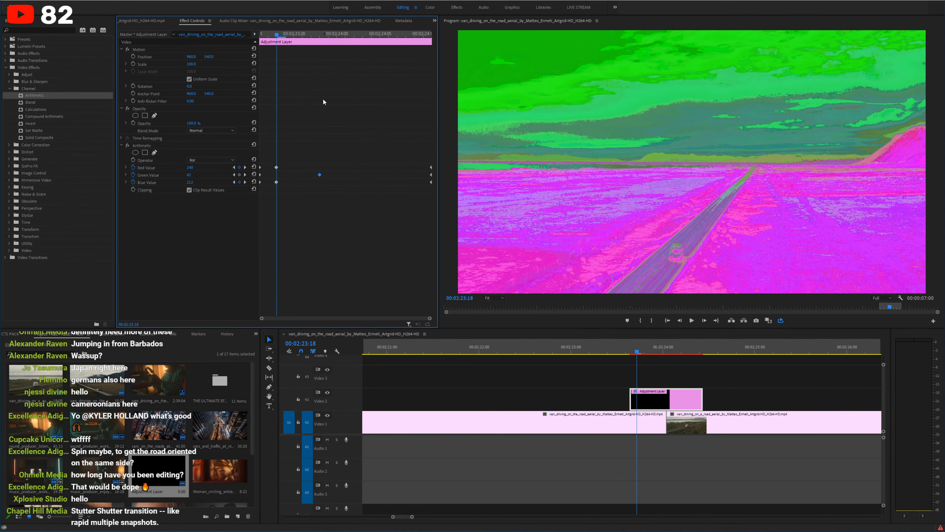
Step: Keyframe Red Value at 0 on the cut between the van clips, and raise Blue Value at 00:02:24:06
key("Down")
left_click_drag(195, 168, 164, 167)
left_click(390, 34)
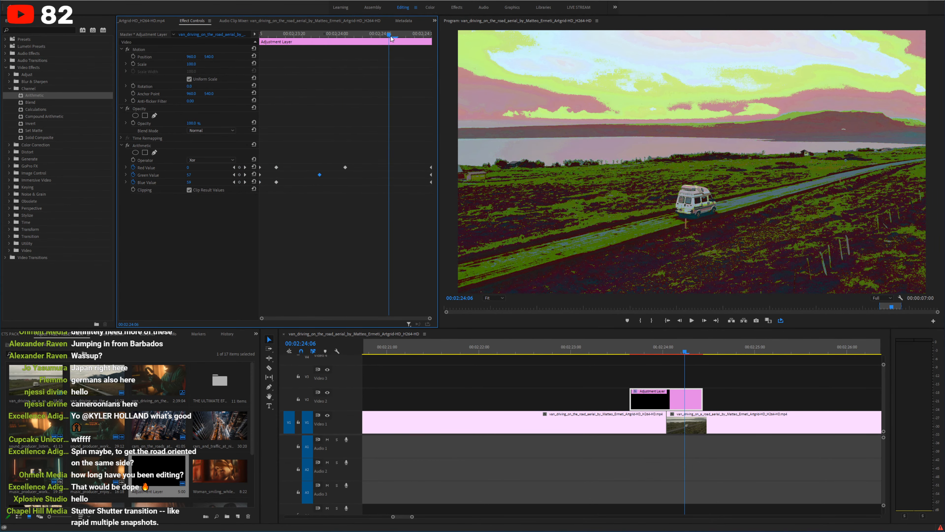
left_click(191, 183)
type("245")
key("Return")
Step: Keyframe Green Value at 0 at 00:02:24:03, and raise it at 00:02:24:05
key("Left")
key("Left")
key("Left")
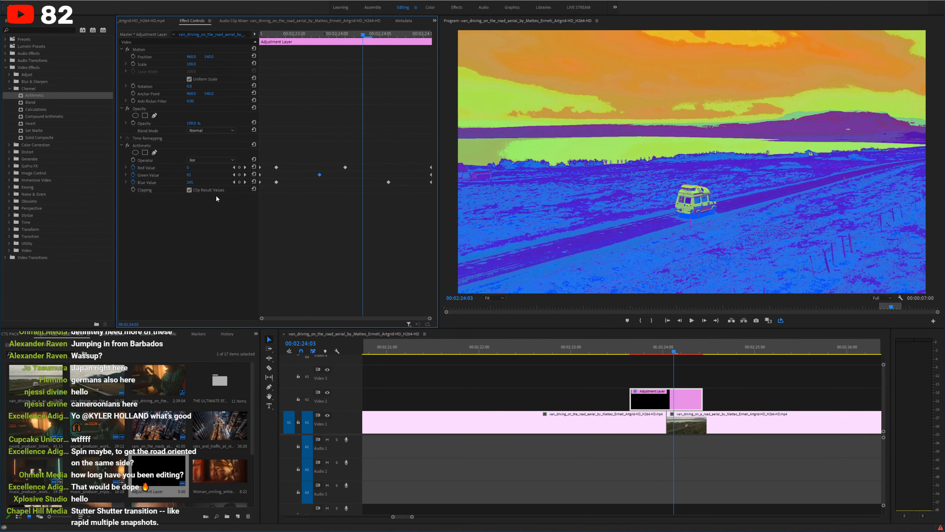
key("Right")
key("Right")
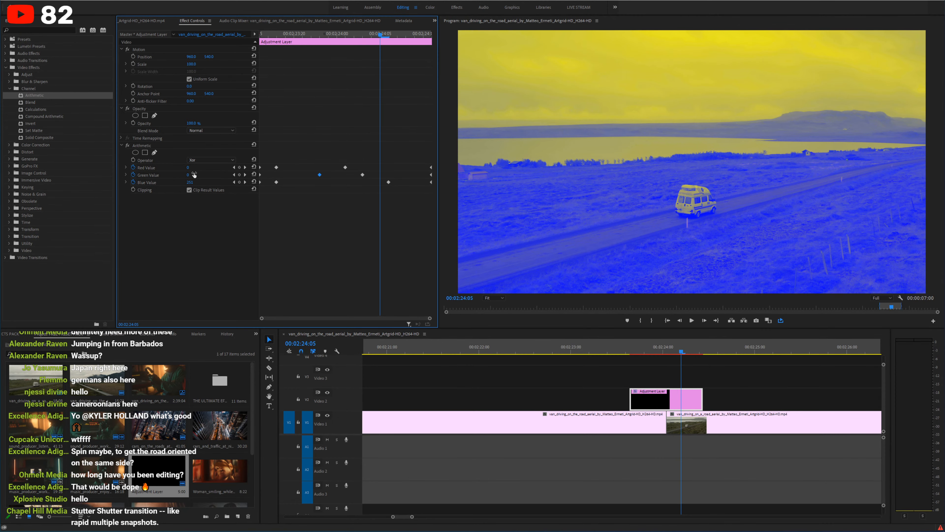
left_click(194, 175)
type("128")
key("Return")
Step: Keyframe Red Value at 255 at 00:02:24:08
key("Right")
key("Right")
key("Right")
left_click(197, 168)
type("255")
key("Return")
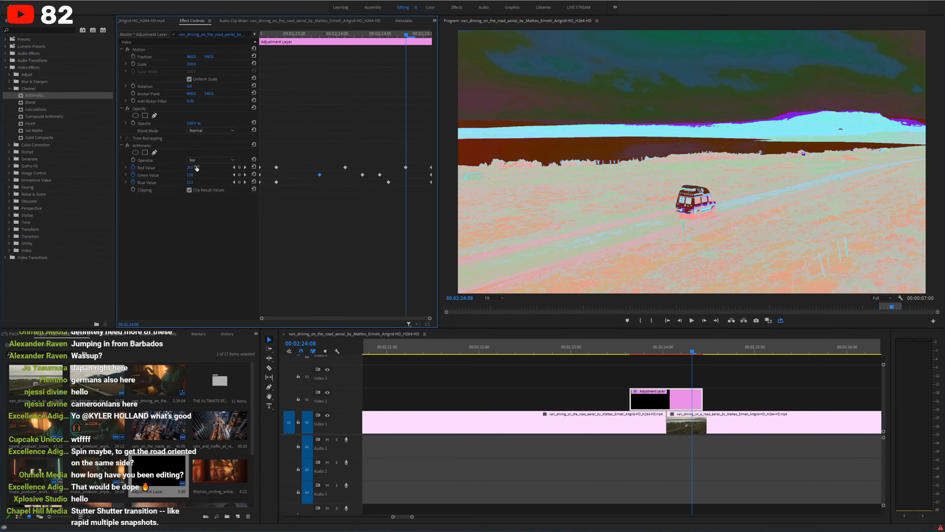
Step: Change the intermediate Arithmetic keyframes to Hold interpolation and deselect the adjustment layer
left_click_drag(413, 197, 264, 121)
right_click(276, 167)
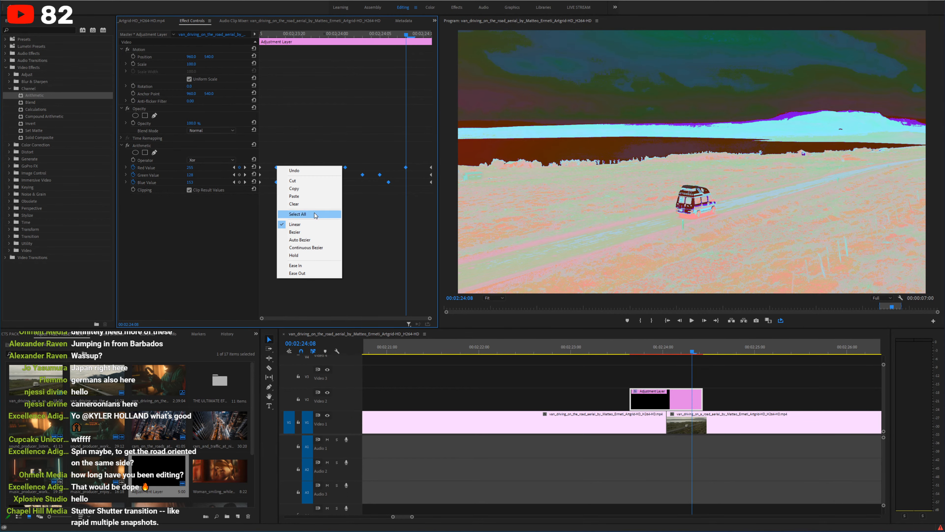
left_click(298, 255)
left_click(620, 358)
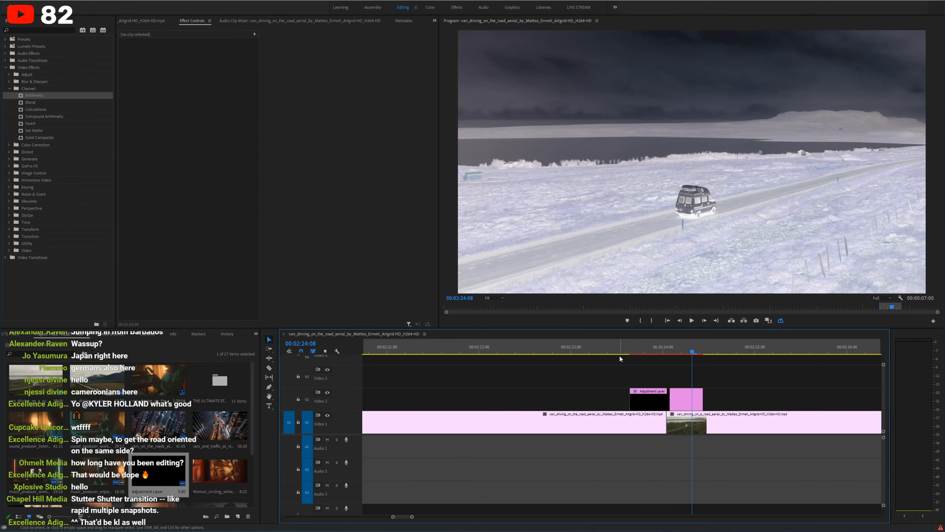
Step: Play back the colour-shift transition across the cut between the van clips, viewing the program monitor enlarged for part of it
key("space")
key("grave")
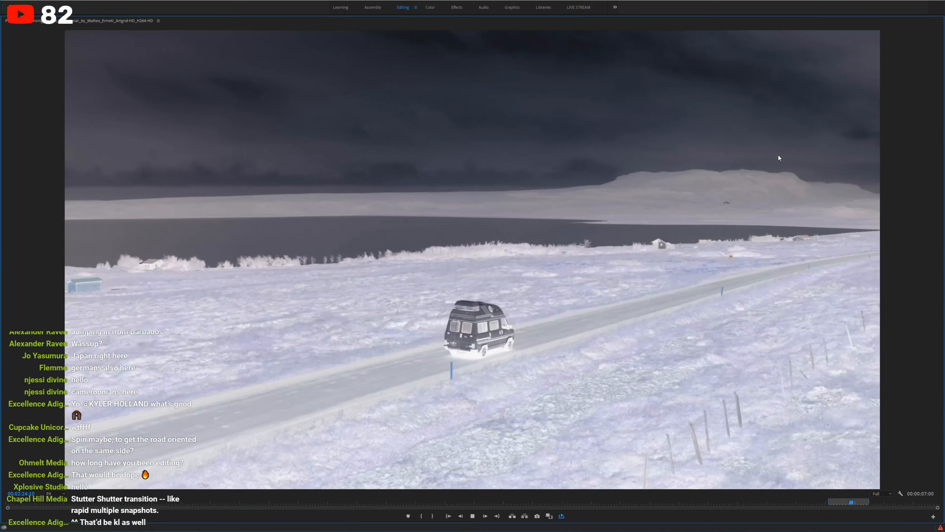
key("grave")
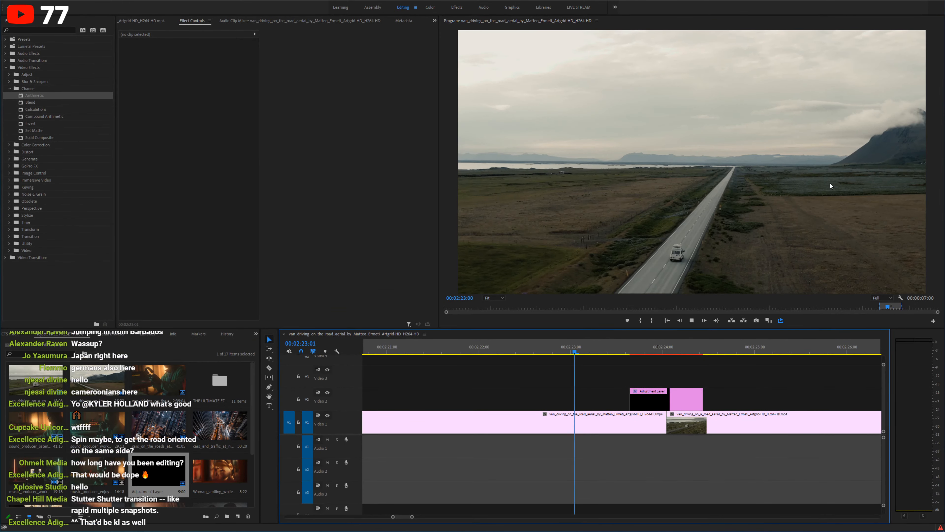
key("space")
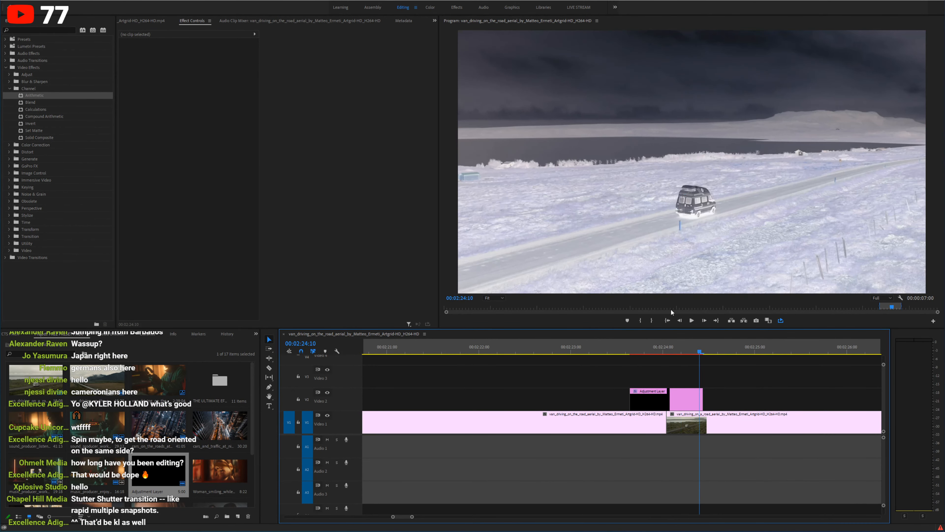
Step: Change the intermediate Arithmetic keyframes on the adjustment layer over the cut to Bezier interpolation
left_click(638, 345)
left_click(652, 401)
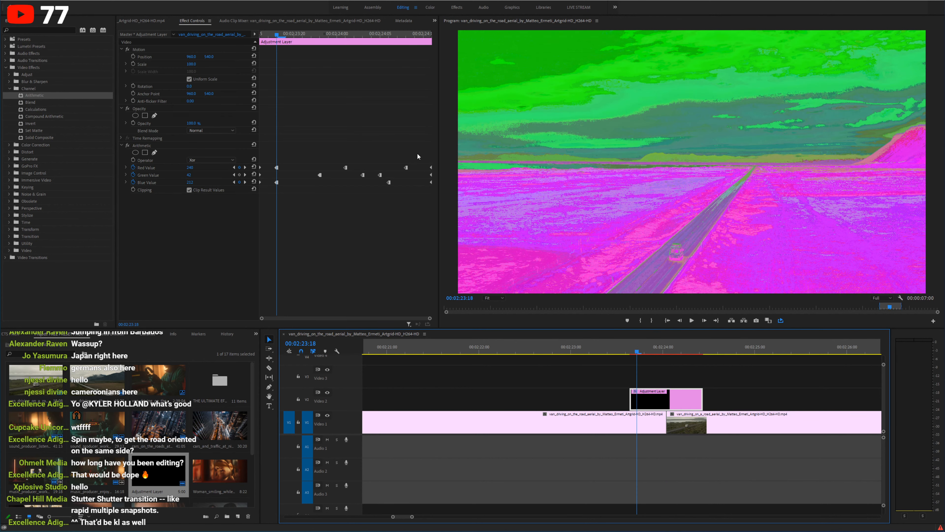
key("ctrl+a")
left_click(669, 393)
right_click(346, 167)
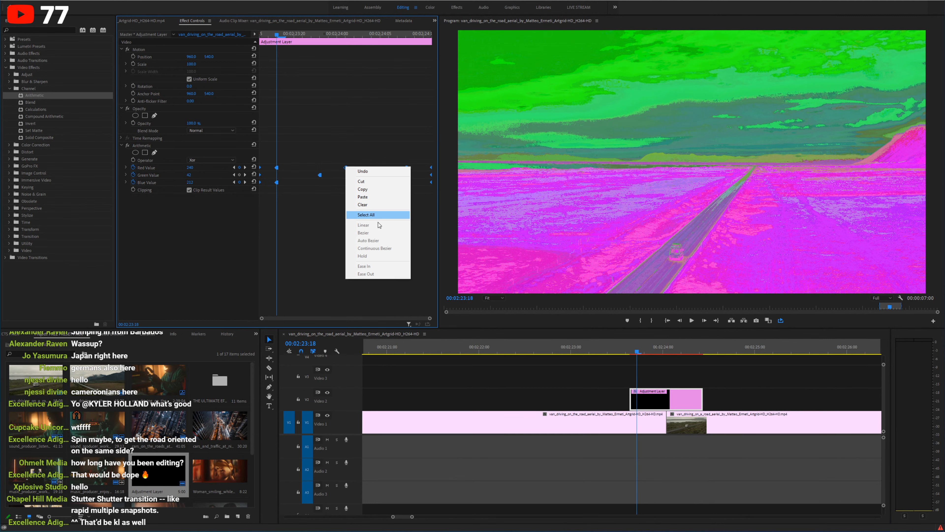
left_click(323, 198)
left_click_drag(417, 148, 274, 201)
right_click(277, 183)
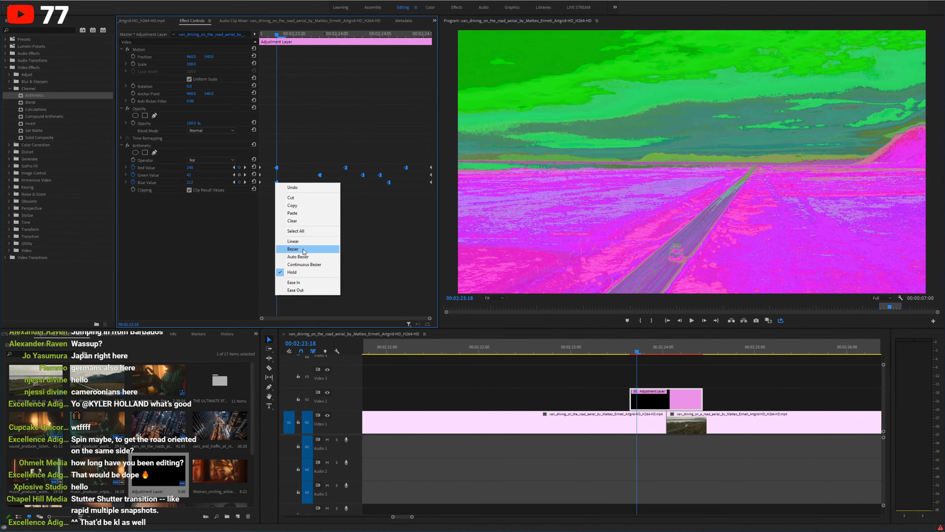
left_click(293, 248)
Step: Replay the transition from just before the adjustment layer to judge the smoothed colour changes
key("shift+Left")
key("space")
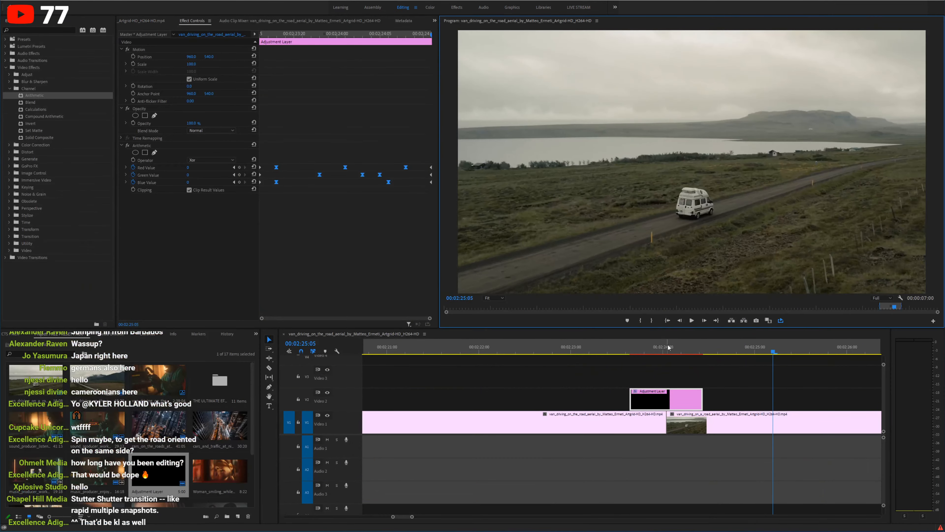
left_click_drag(669, 347, 617, 352)
key("space")
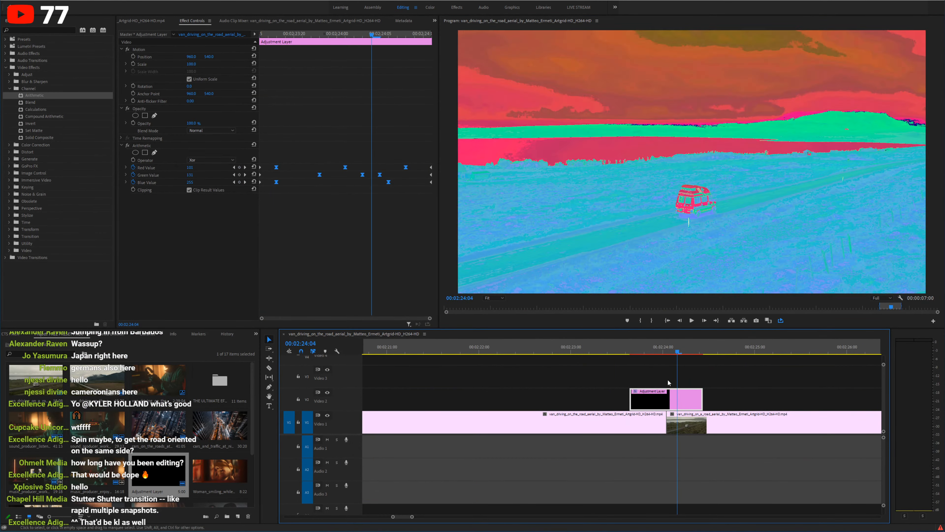
Step: Set the Arithmetic operator to Or and preview it
left_click(211, 163)
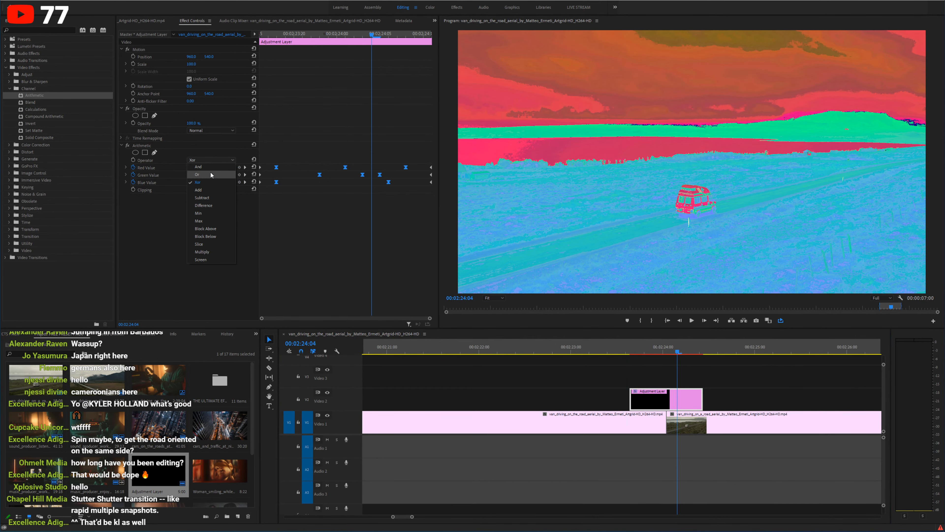
left_click(211, 172)
key("space")
Step: Mark an in point at 00:02:23:06 and an out point just before 00:02:25:00, and play that range around the transition
left_click(592, 349)
key("i")
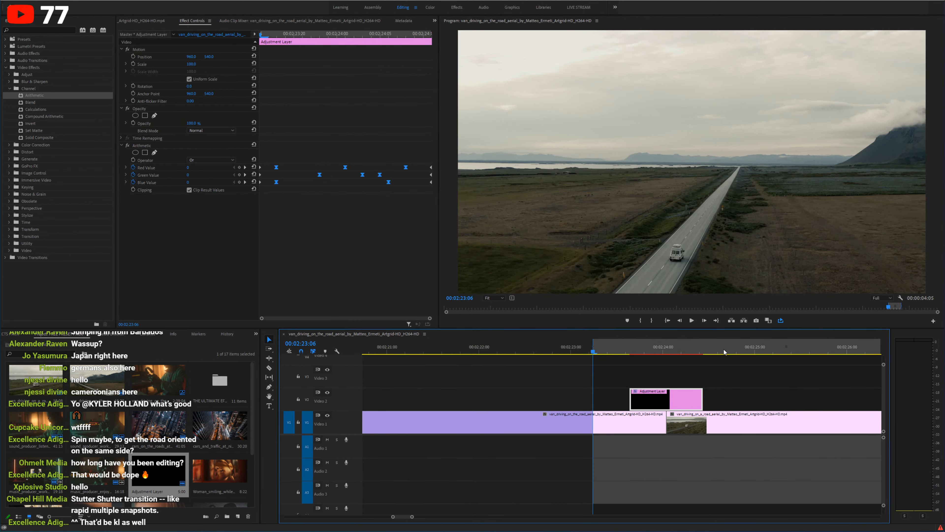
left_click(747, 349)
key("o")
key("ctrl+shift+space")
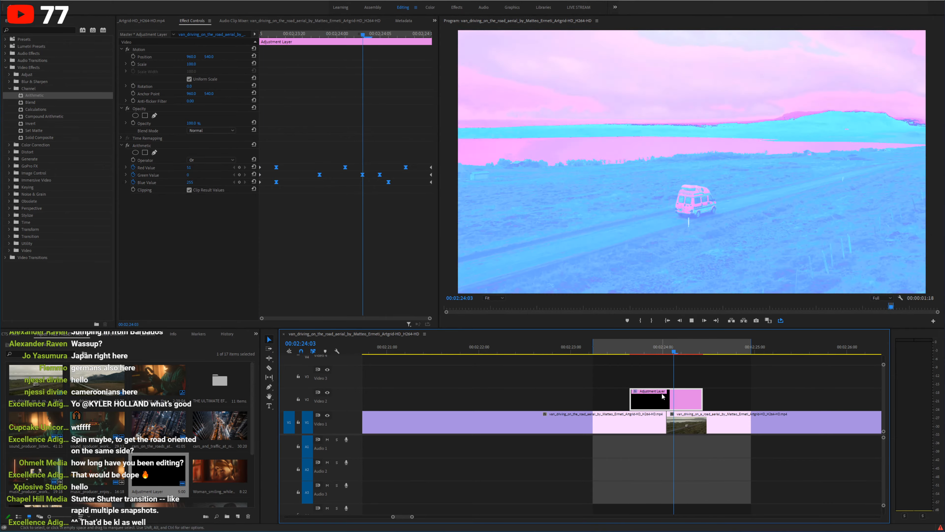
Step: Try the Subtract and Difference operators on the Arithmetic effect during playback, and set the operator to Screen
left_click(210, 162)
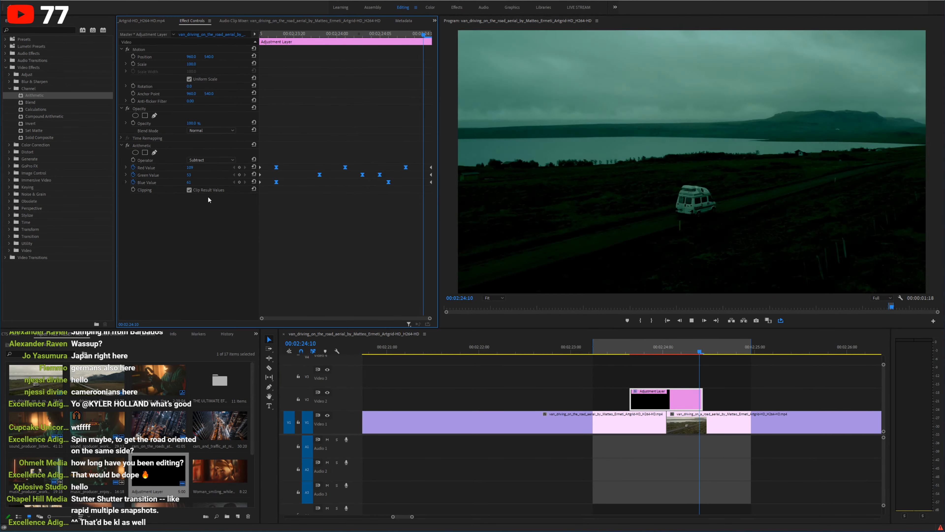
left_click(209, 197)
left_click(208, 162)
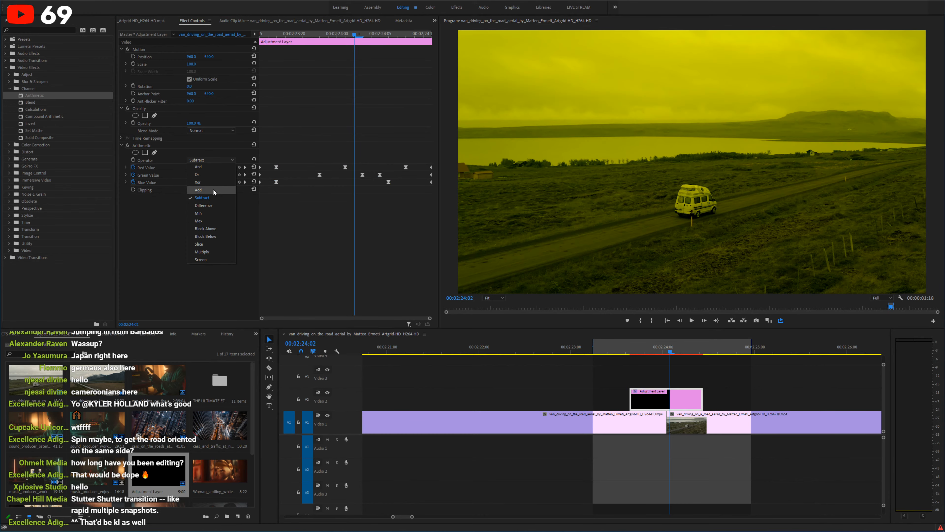
left_click(211, 205)
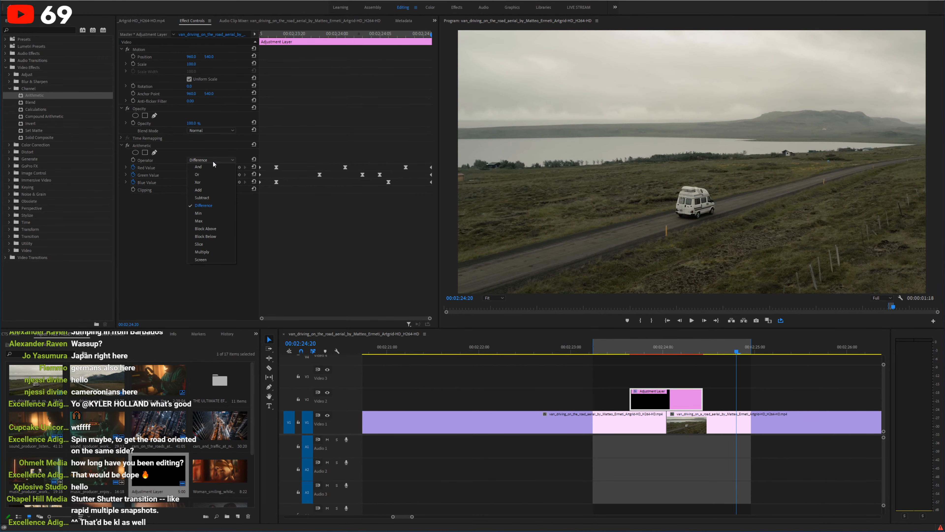
left_click(213, 256)
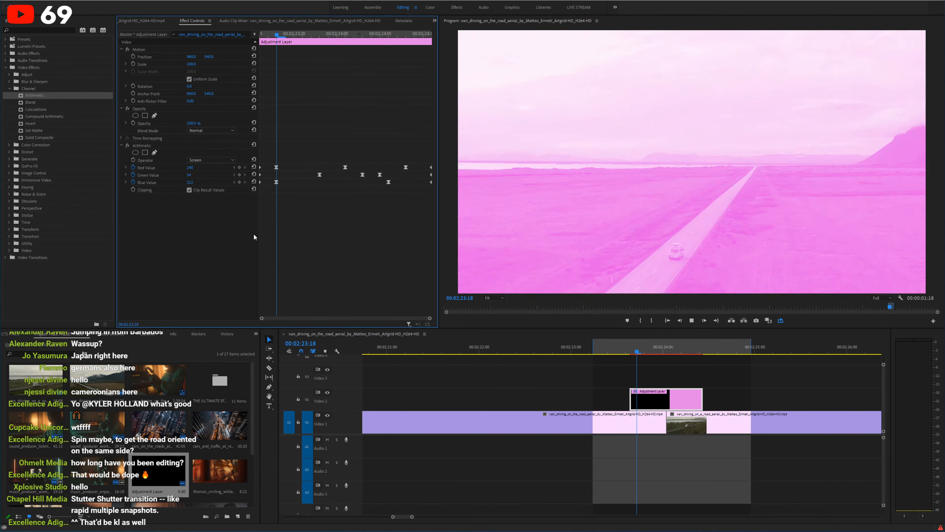
key("space")
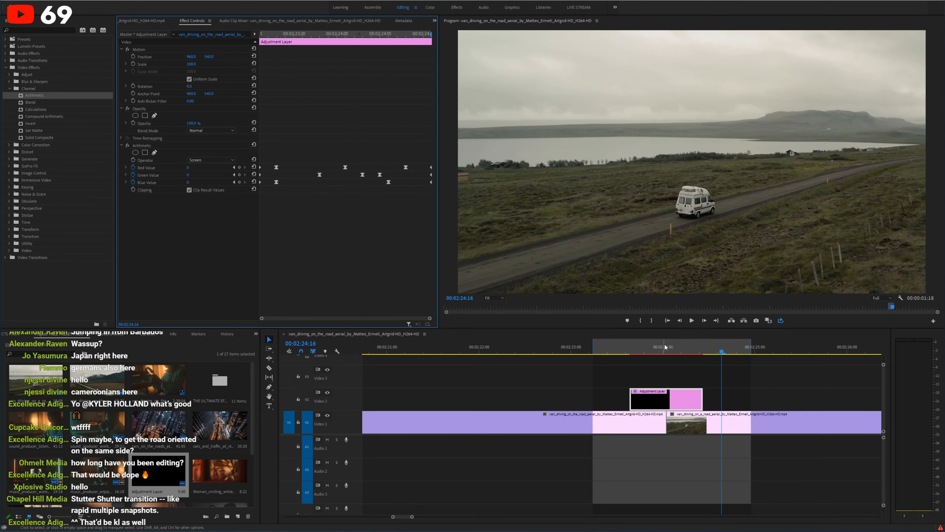
mouse_move(666, 346)
left_mouse_down()
mouse_move(637, 343)
mouse_move(665, 345)
left_mouse_up()
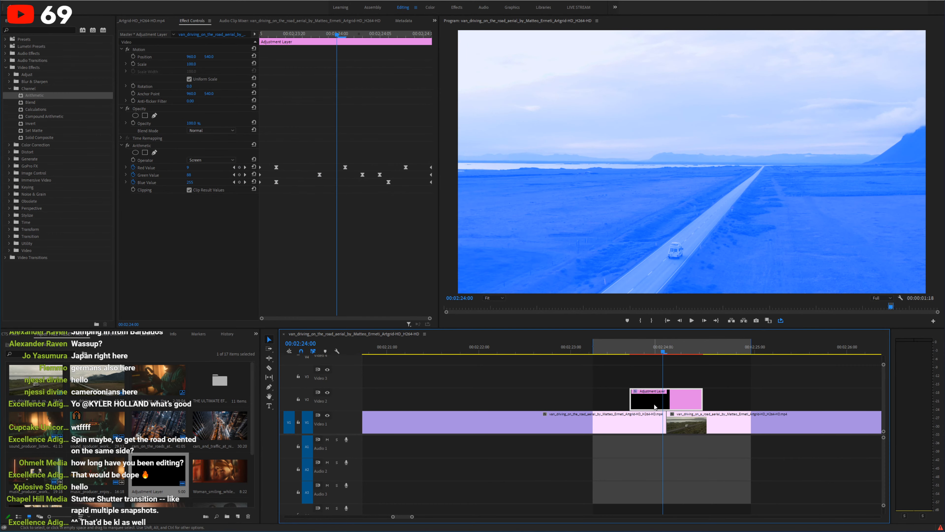
Step: Split the second van clip and move its remainder, together with the second adjustment layer, along the timeline to start at about 00:02:34:15
left_click(632, 402)
key("minus")
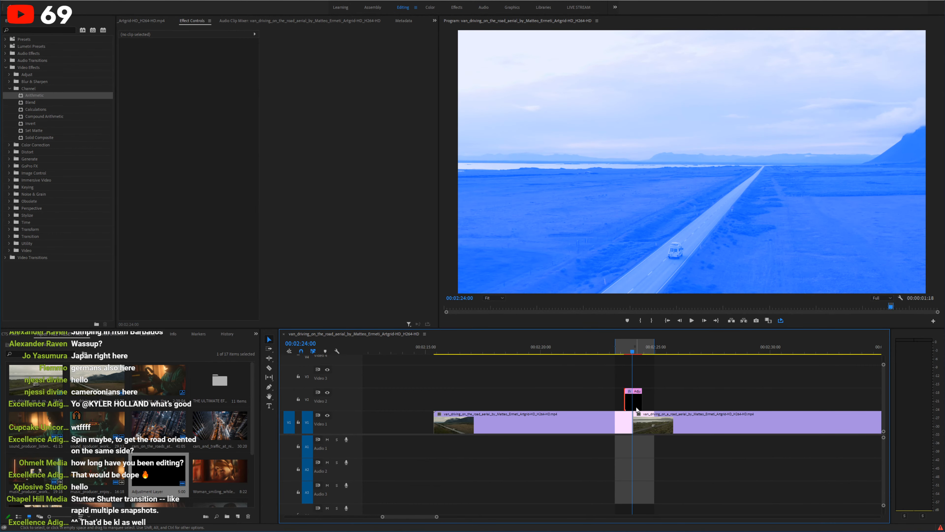
left_click(635, 409)
scroll(559, 424, "right", 4)
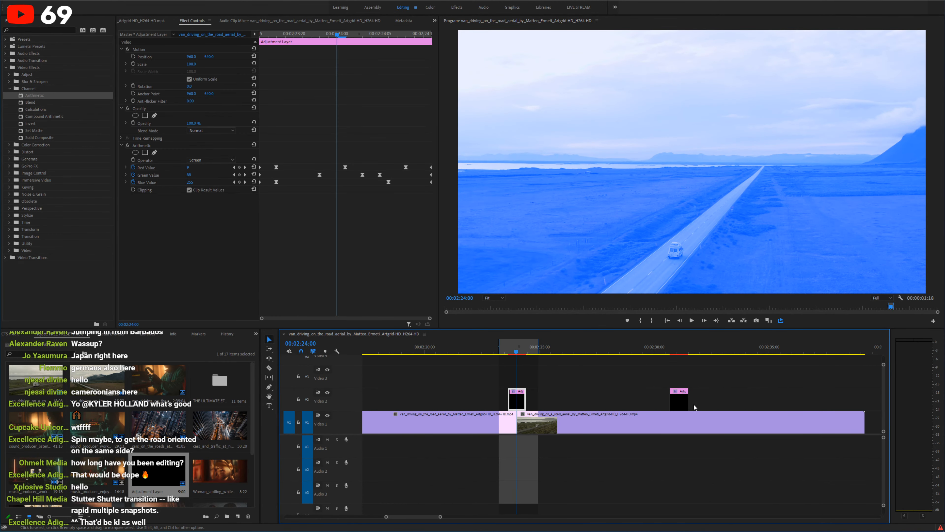
key("c")
left_click(531, 424)
key("v")
left_click_drag(590, 380, 783, 421)
Step: Extend both ends of the second adjustment layer so it spans the whole separated van clip
left_click(774, 348)
key("=")
key("=")
key("=")
left_click(767, 376)
key("-")
key("-")
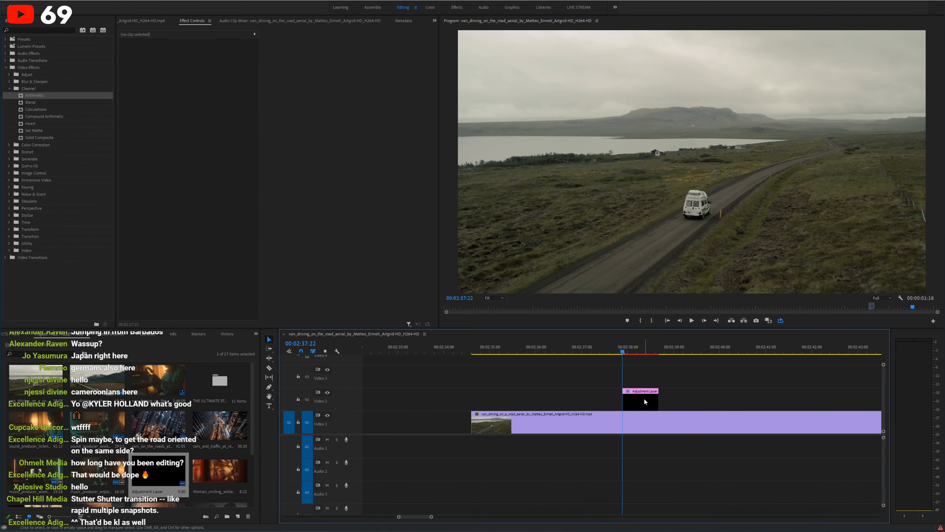
left_click(627, 406)
left_click_drag(628, 407, 477, 406)
key("-")
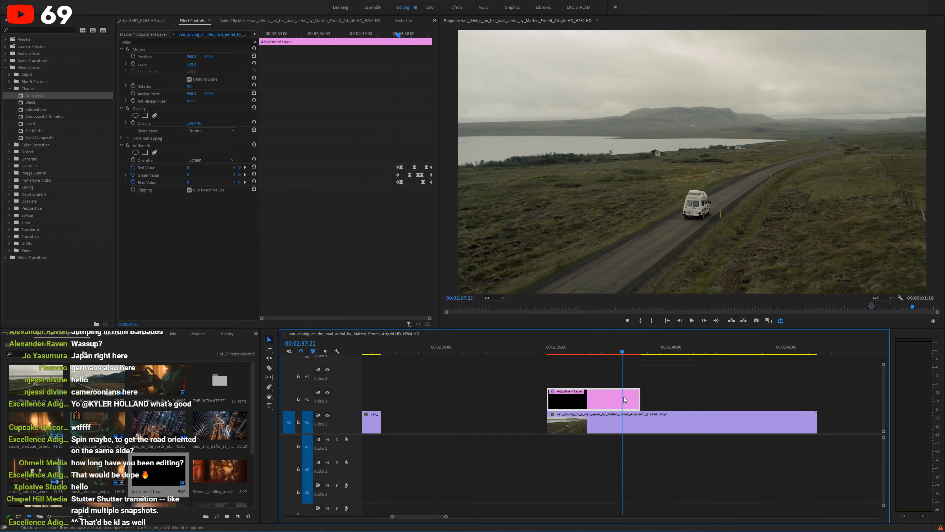
left_click_drag(647, 400, 817, 400)
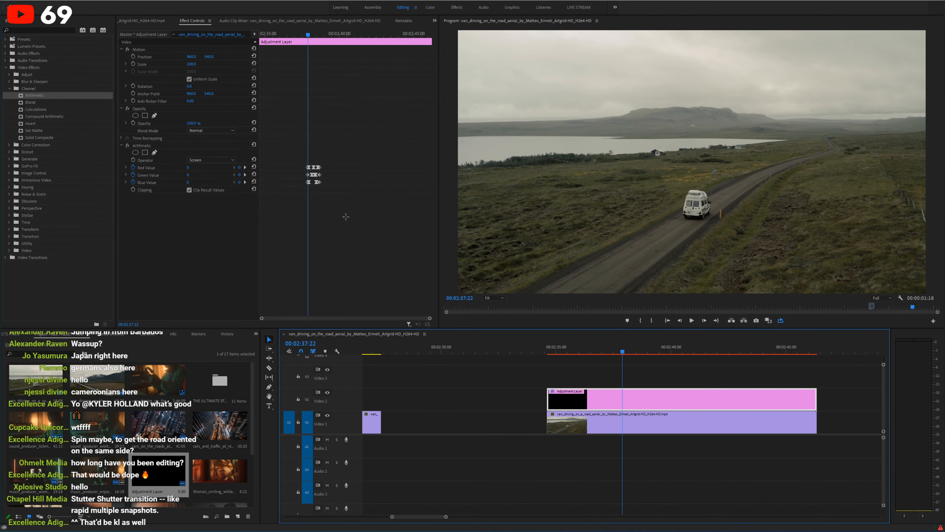
Step: Delete all Arithmetic colour keyframes from the extended adjustment layer, leaving the operator on Screen
left_click(291, 122)
left_click(209, 160)
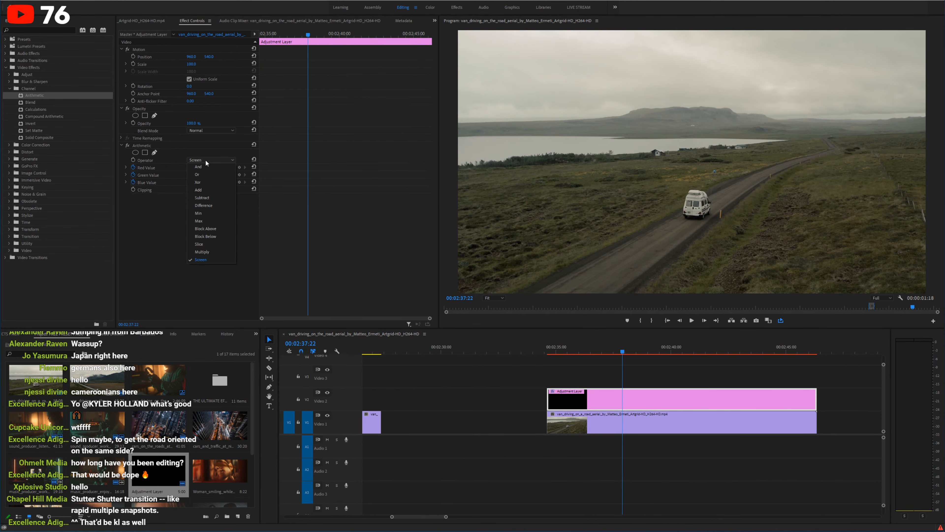
left_click(206, 150)
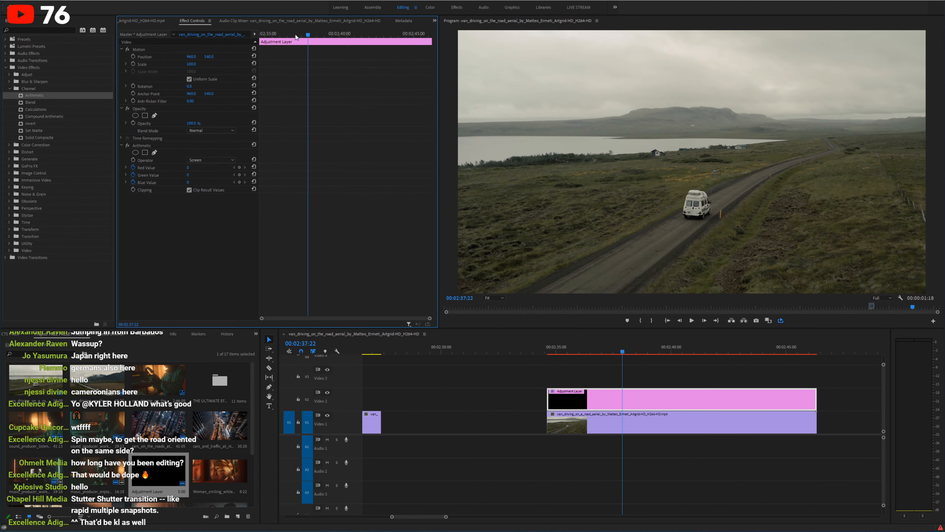
Step: At 00:02:35:13, set Red Value to 221, Green Value to 122 and Blue Value to 73 for an orange tint
left_click(276, 40)
left_click_drag(277, 40, 274, 40)
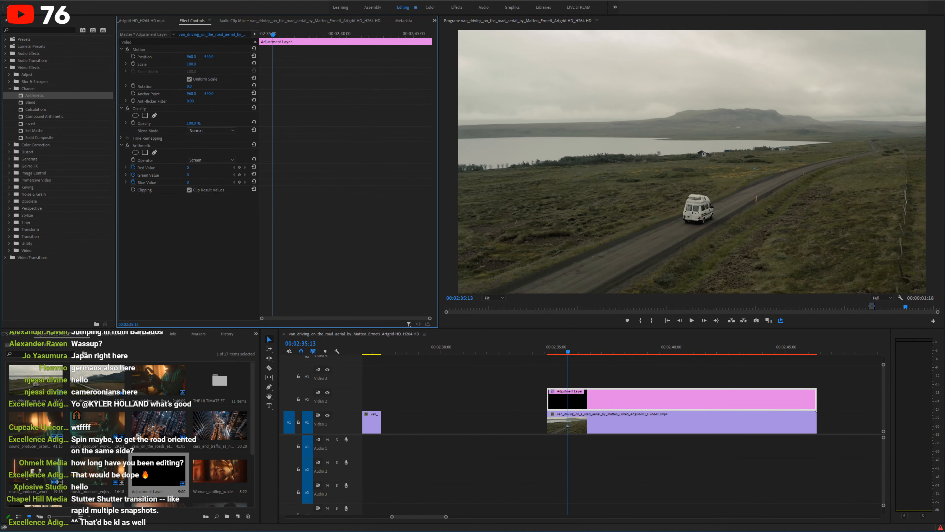
left_click_drag(188, 168, 228, 183)
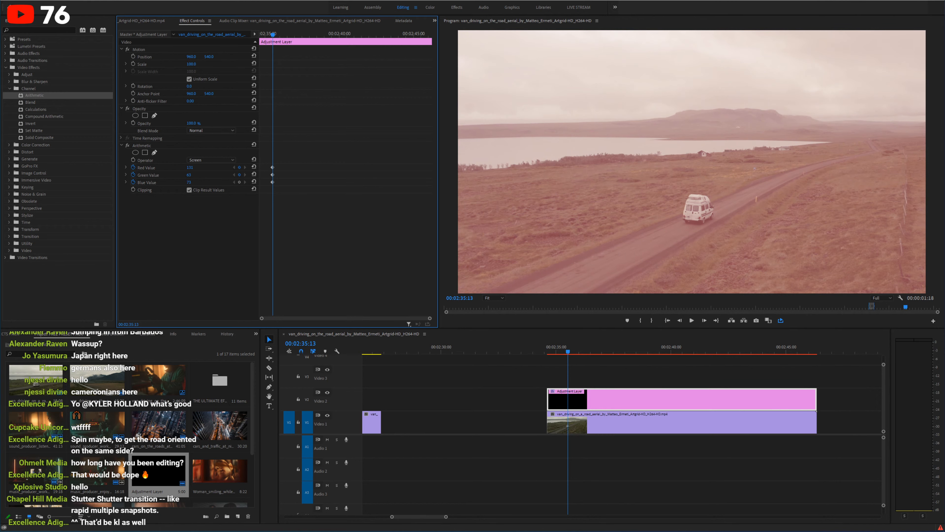
left_click(128, 146)
left_click(127, 145)
left_click_drag(189, 175, 211, 174)
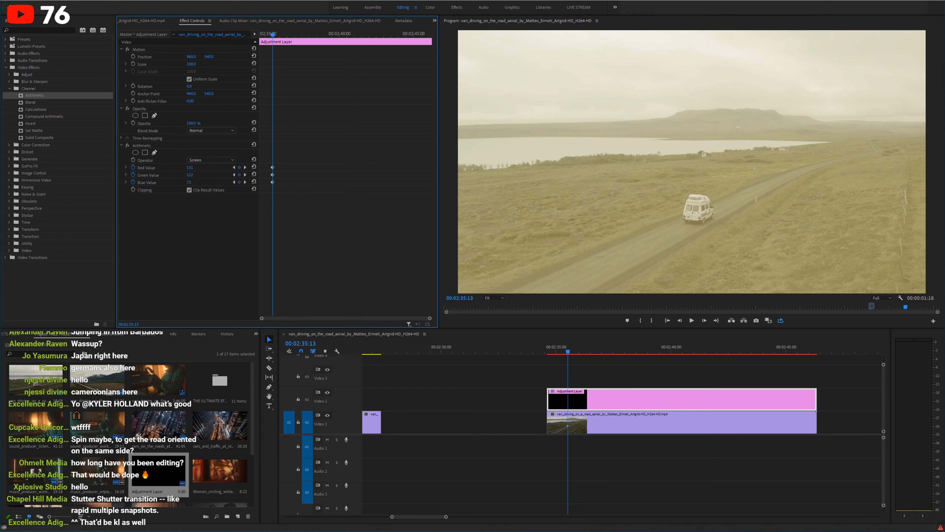
left_click_drag(190, 167, 197, 168)
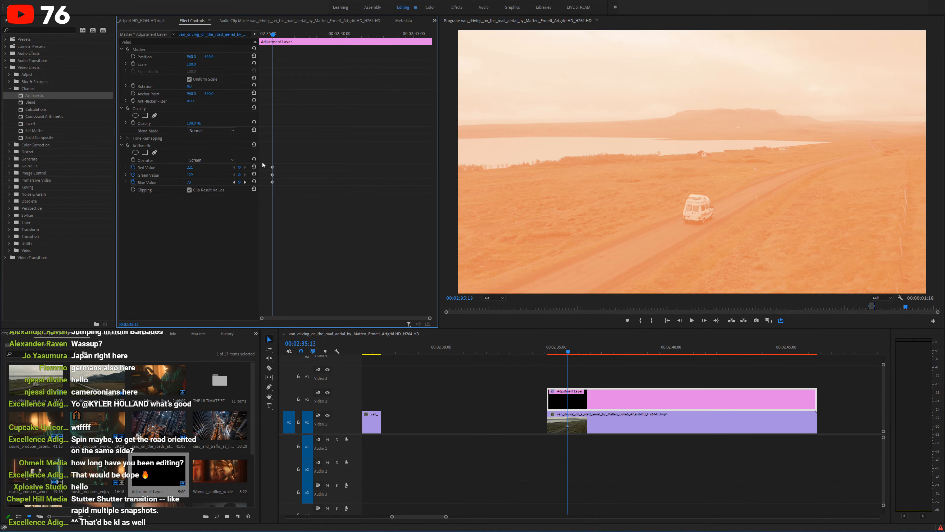
Step: Draw a closed, curved freeform mask on the Arithmetic effect around the van, running diagonally from the picture's lower left to its upper-right corner
left_click(155, 153)
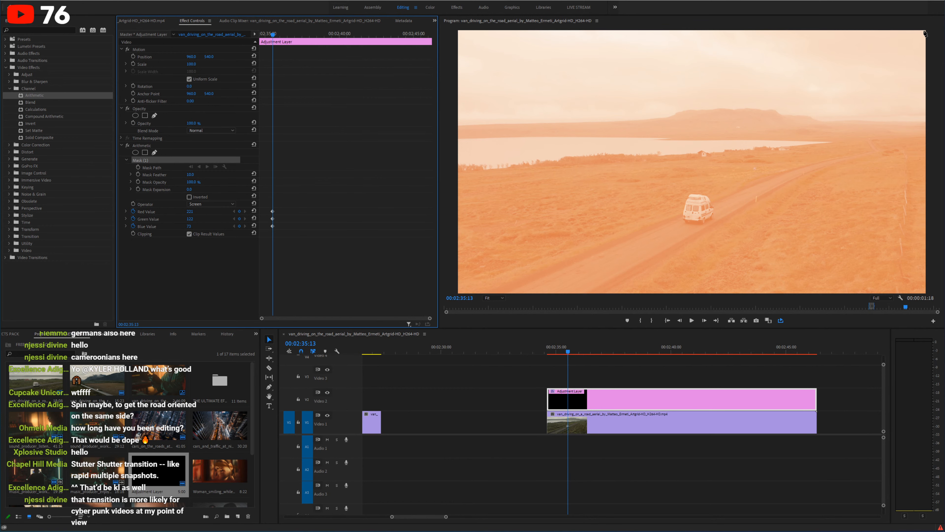
left_click(128, 146)
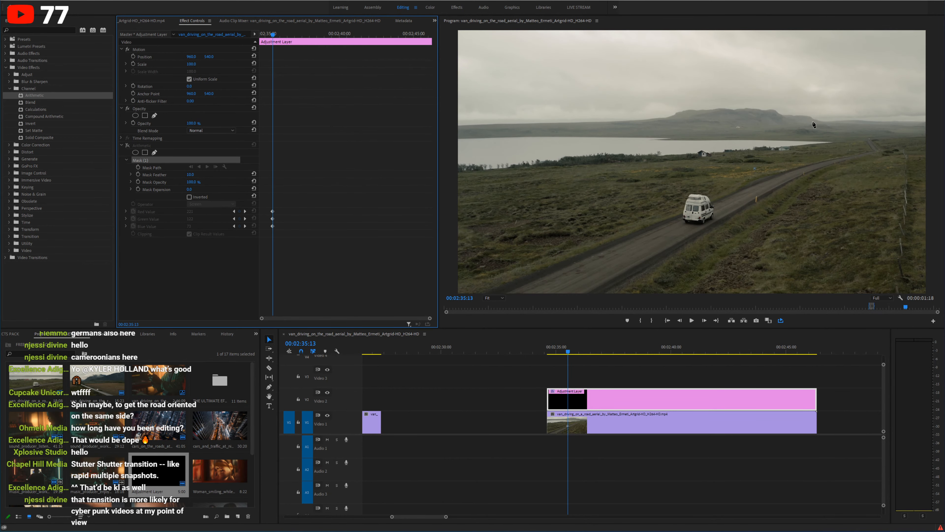
left_click(128, 146)
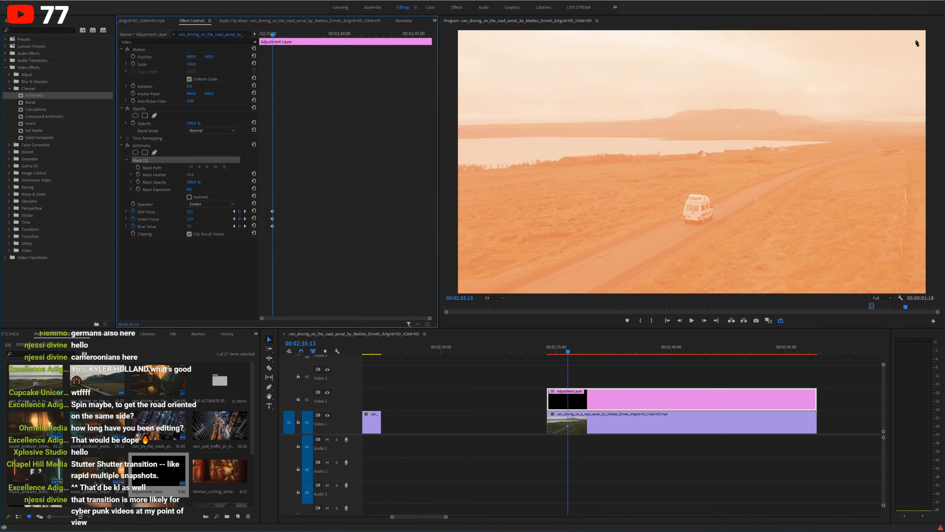
left_click_drag(675, 89, 640, 108)
left_click_drag(515, 165, 487, 197)
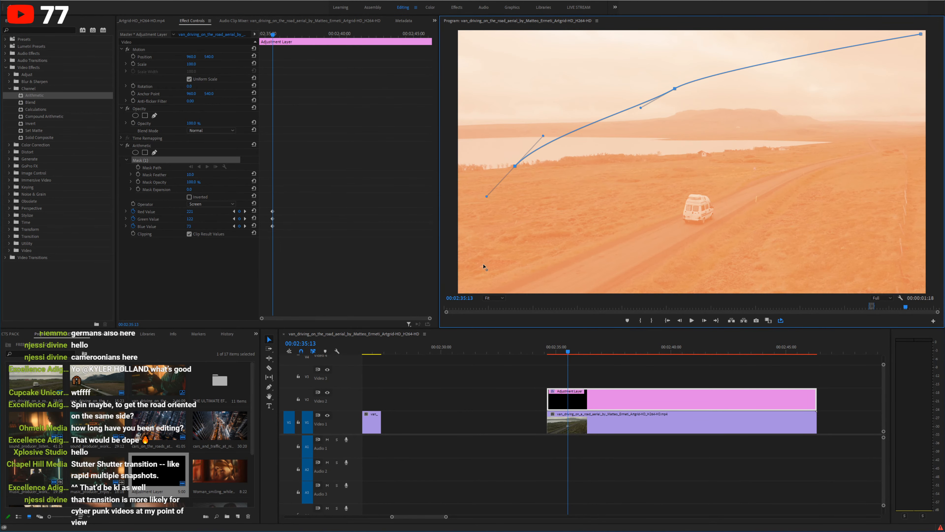
left_click_drag(483, 259, 486, 270)
left_click(630, 277)
left_click_drag(639, 279, 703, 262)
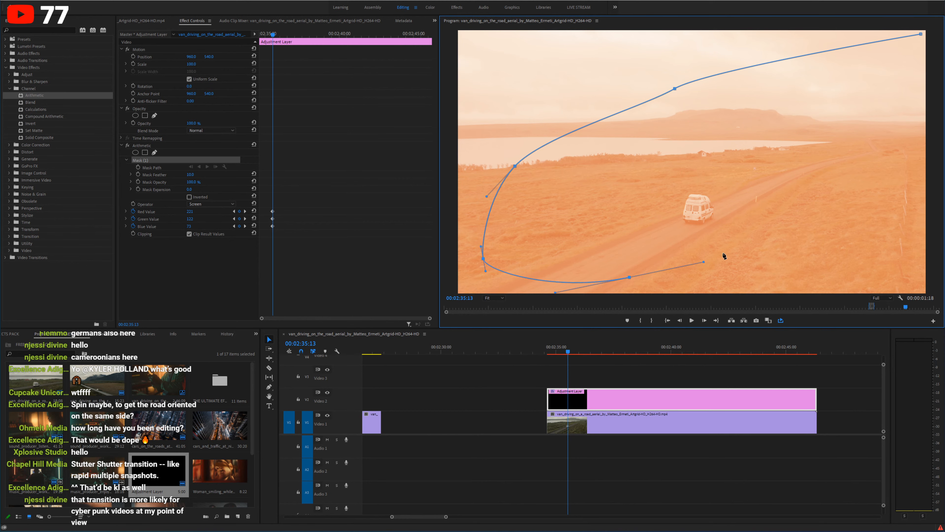
left_click_drag(786, 215, 817, 199)
left_click_drag(904, 112, 920, 93)
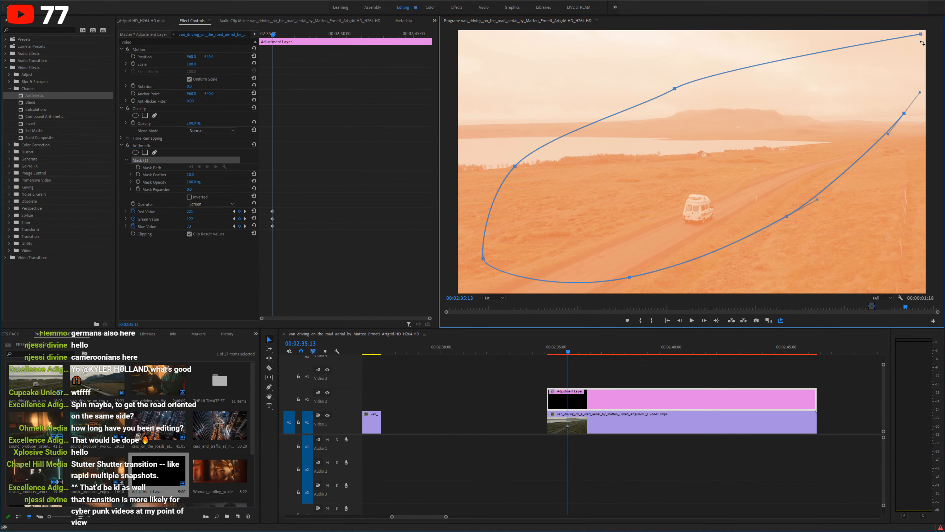
left_click(920, 34)
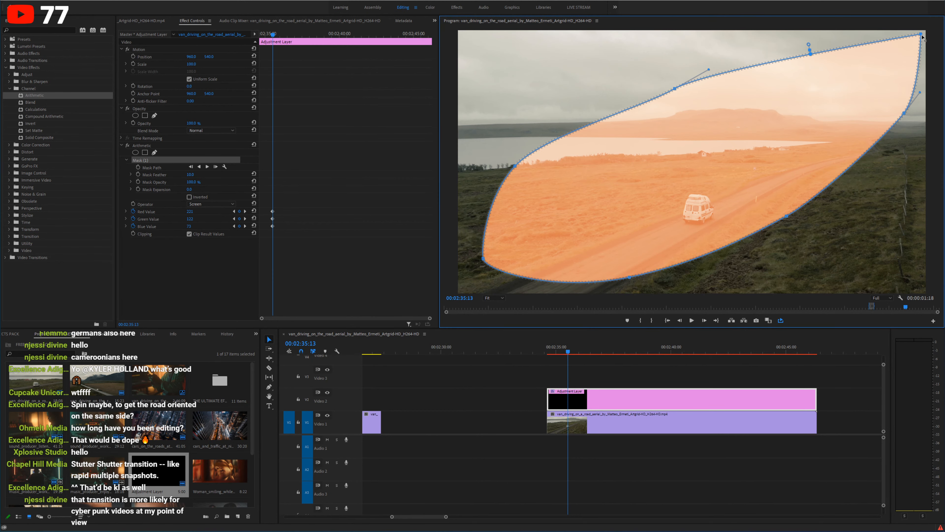
Step: Check the inverted version of the freeform mask, keep it non-inverted, soften its edge with heavy feathering and set Mask Expansion to 27
left_click(190, 197)
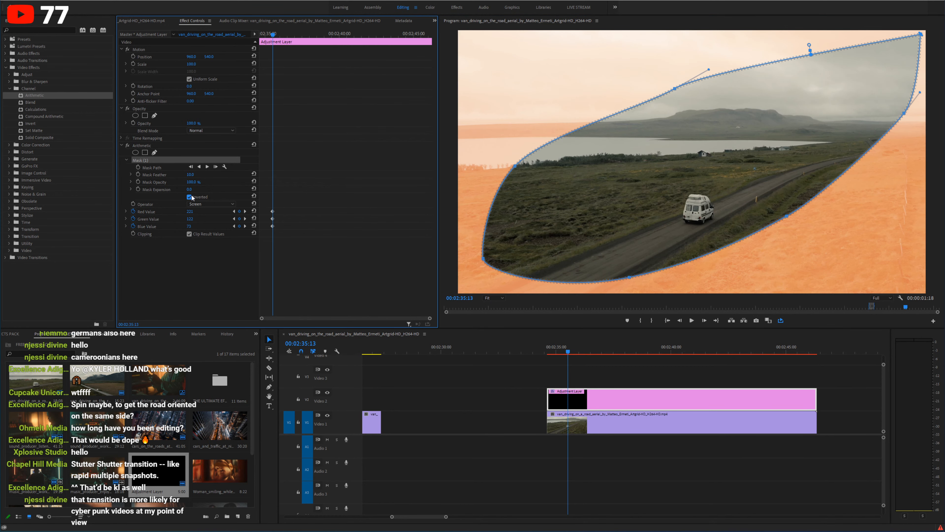
left_click(190, 197)
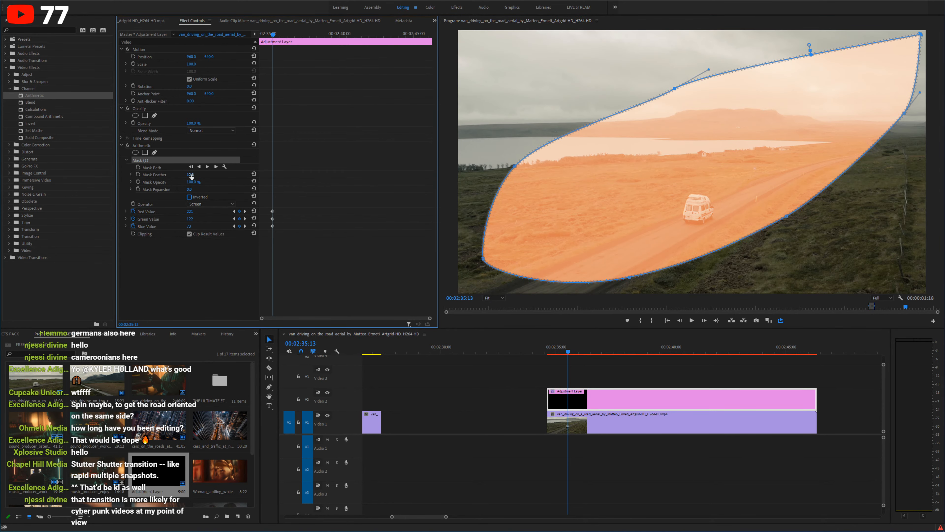
left_click_drag(191, 176, 223, 175)
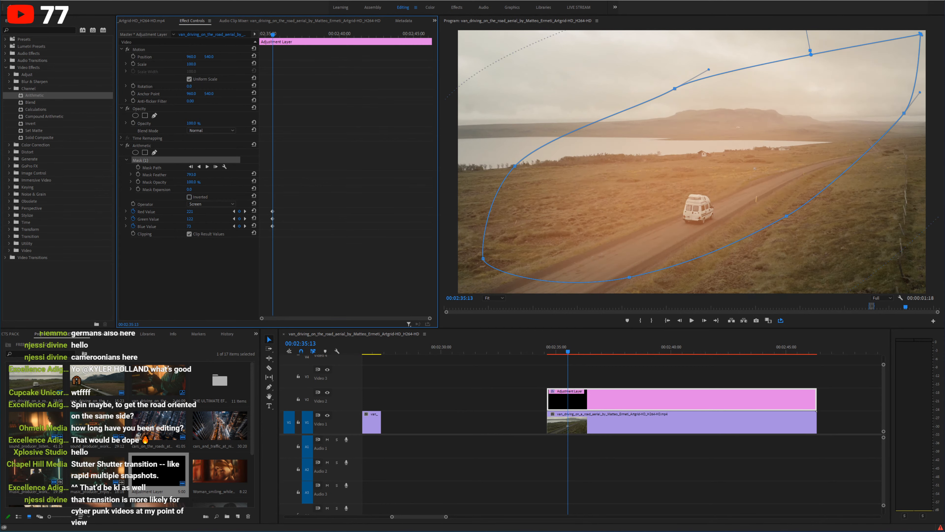
mouse_move(193, 182)
left_mouse_down()
mouse_move(167, 182)
mouse_move(220, 189)
mouse_move(198, 189)
left_mouse_up()
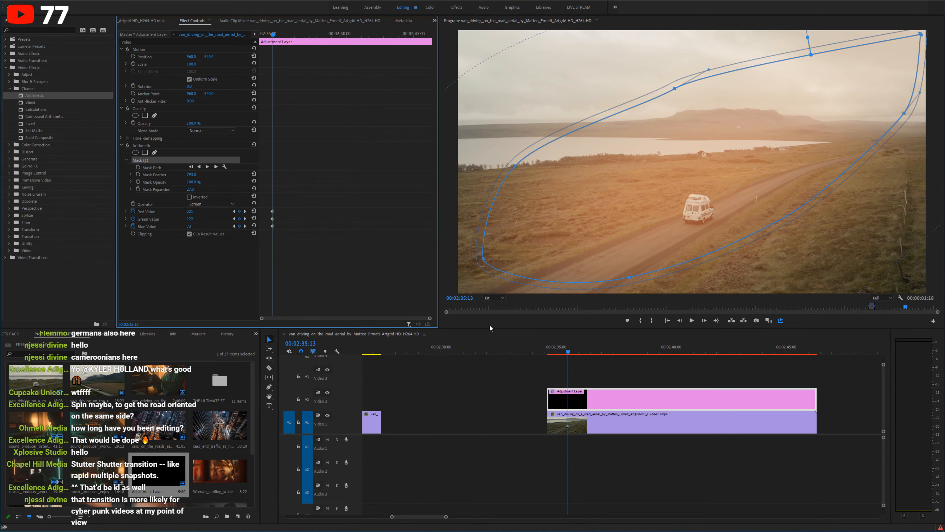
Step: Go back to the van clip's first frame at 00:02:34:15, keyframe the freeform mask's path there and track it forward through the clip
key("Left")
key("Left")
key("Left")
key("Left")
key("Left")
key("Left")
key("Left")
key("Left")
key("Left")
key("Left")
key("Left")
key("Left")
key("Left")
key("Left")
key("Left")
key("Left")
key("Left")
key("Left")
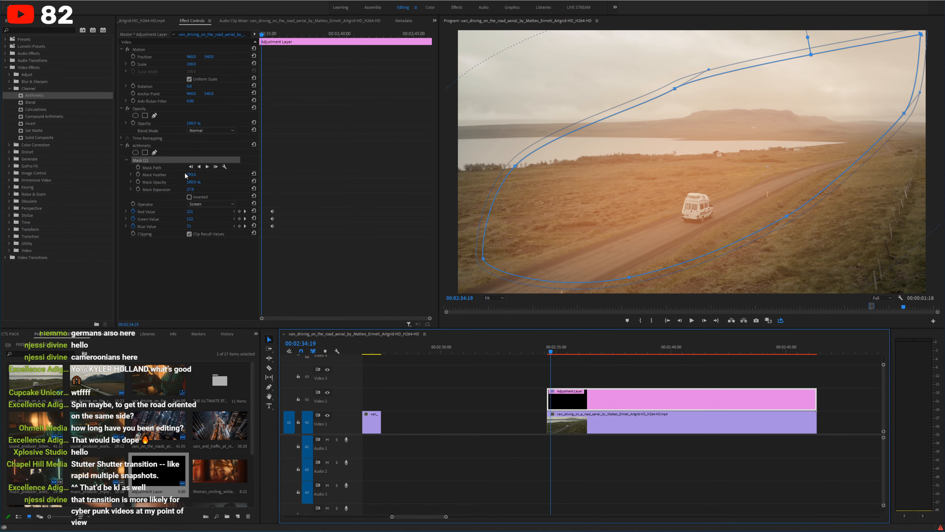
left_click_drag(262, 35, 257, 37)
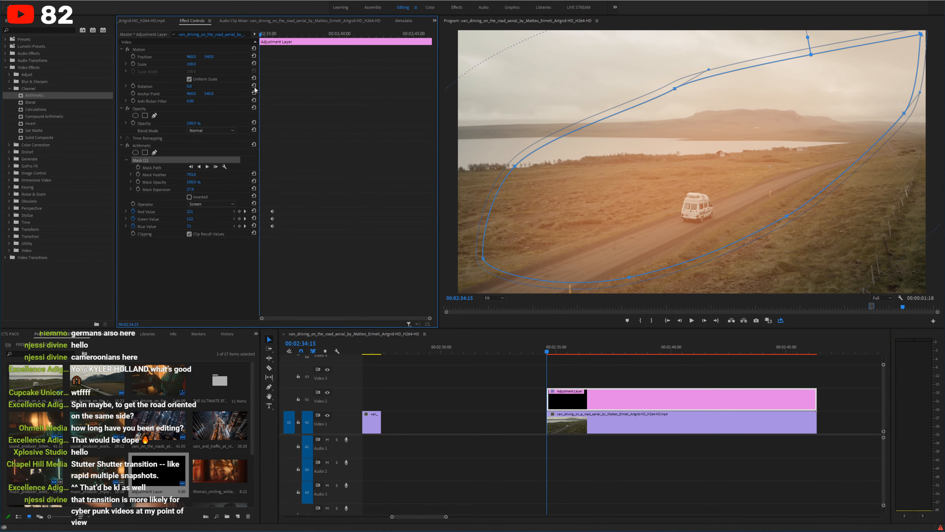
left_click(138, 167)
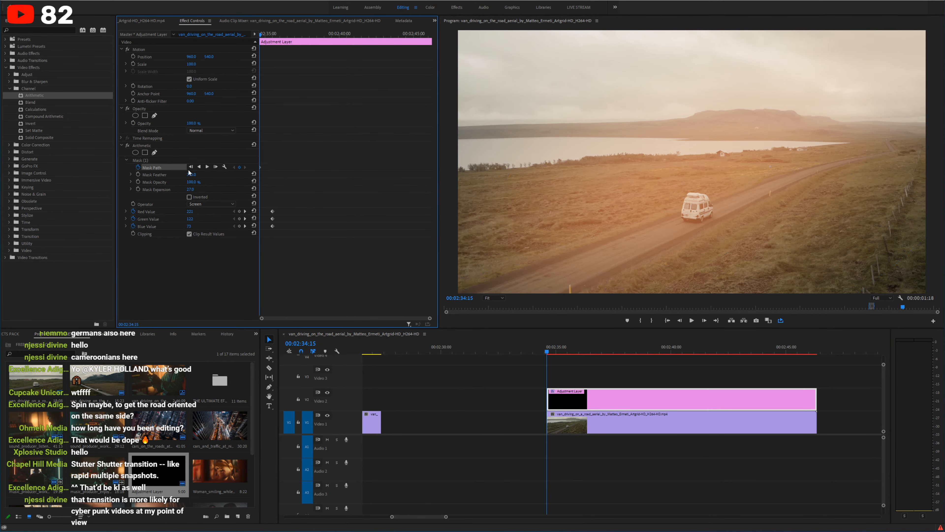
left_click(208, 167)
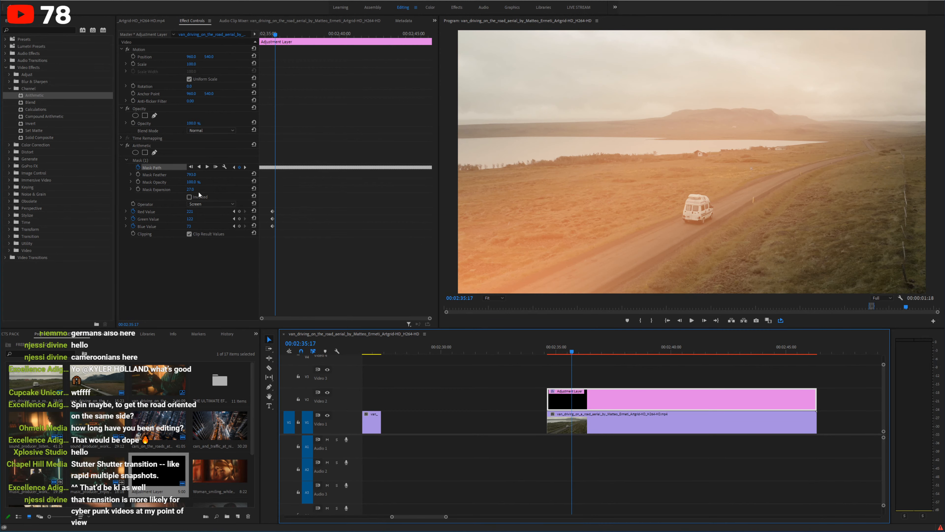
Step: Select the tracked mask and preview its movement in an enlarged program view
left_click(140, 160)
left_click_drag(702, 347, 550, 341)
key("grave")
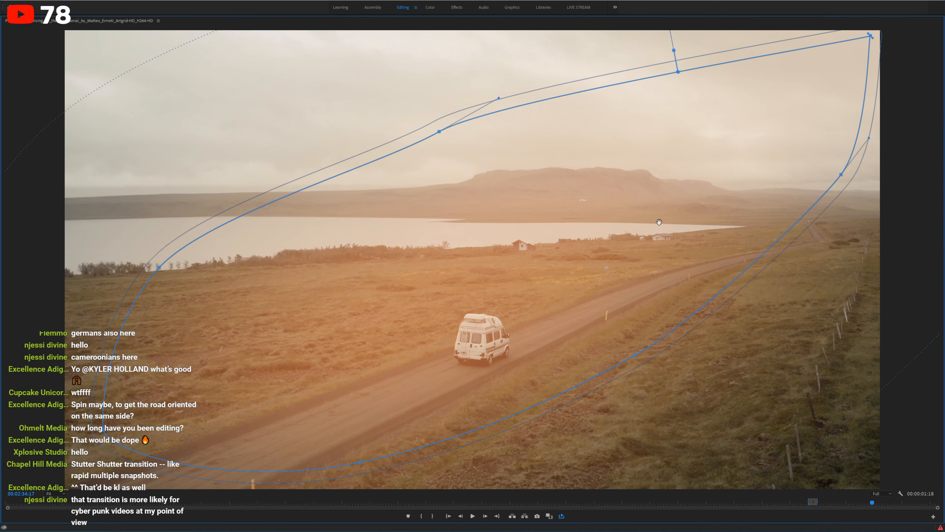
key("space")
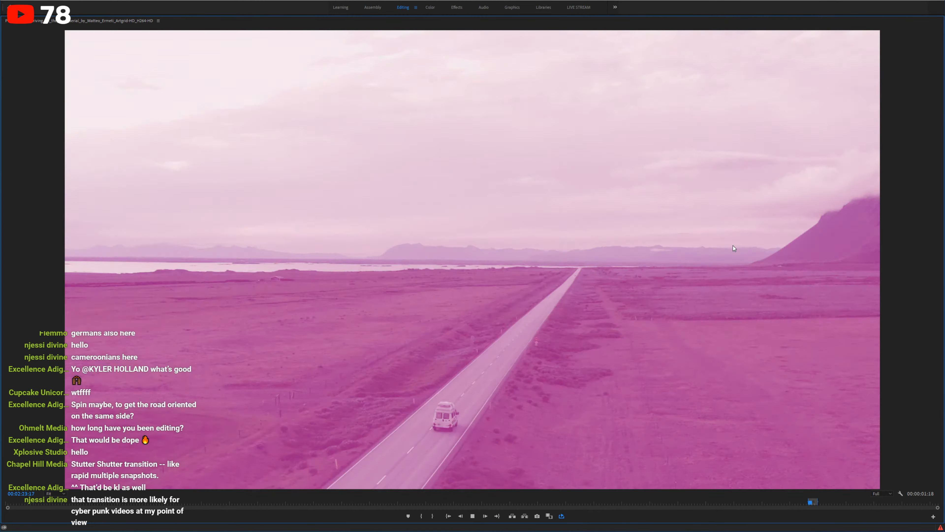
key("space")
key("grave")
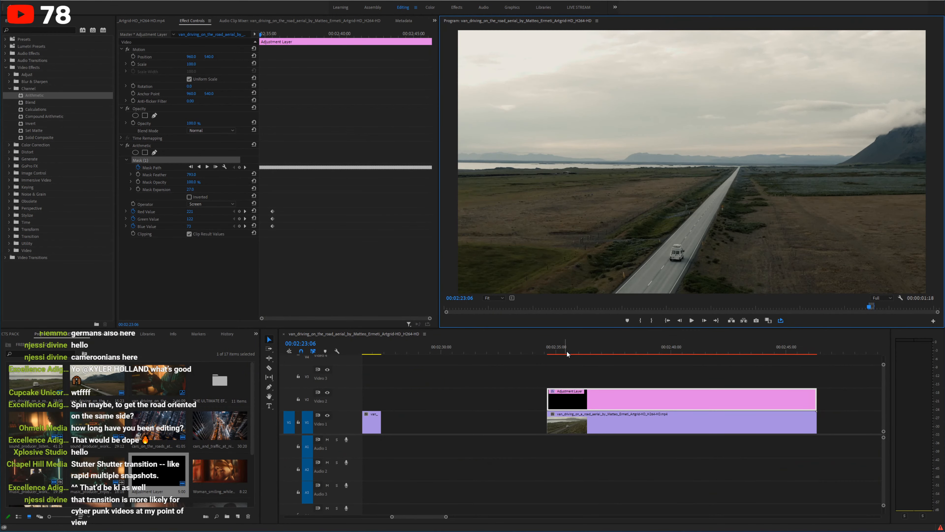
Step: Start the playback range at the separated van clip and replay the tracked orange effect in the enlarged view
left_click(546, 351)
key("grave")
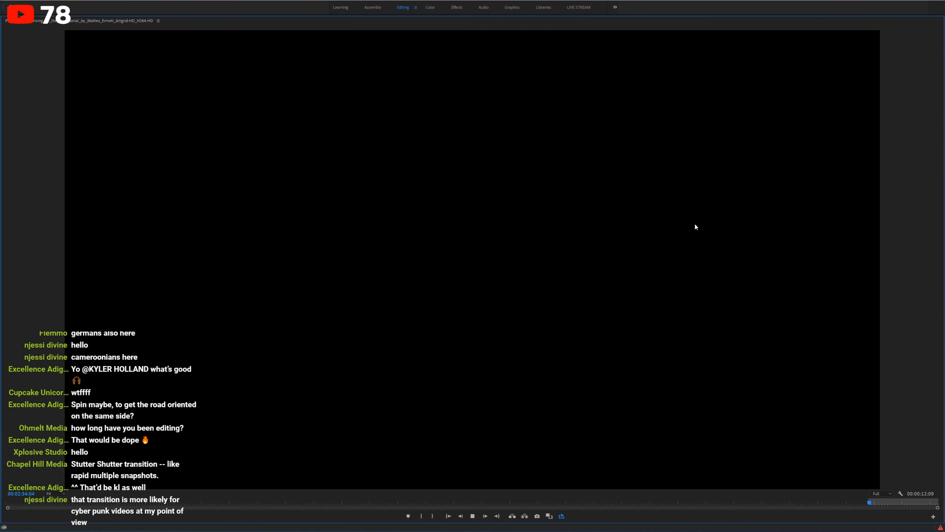
key("space")
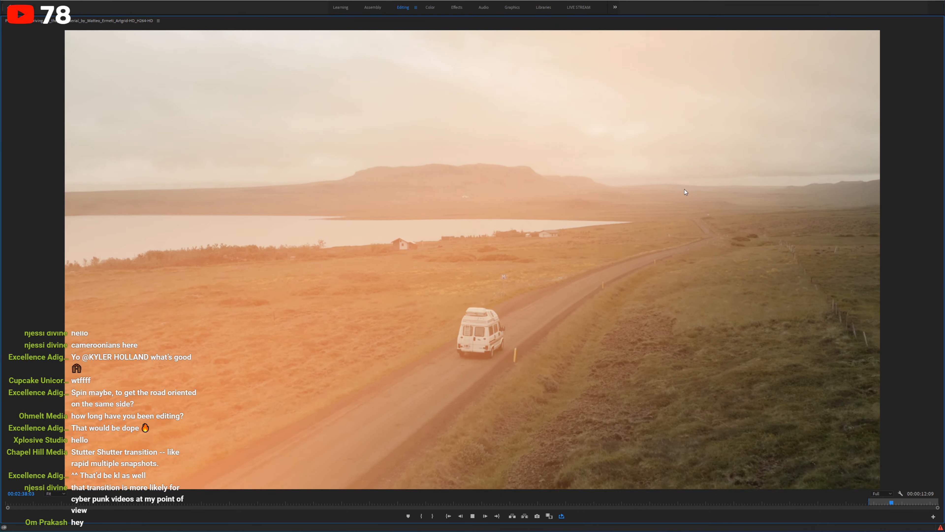
key("space")
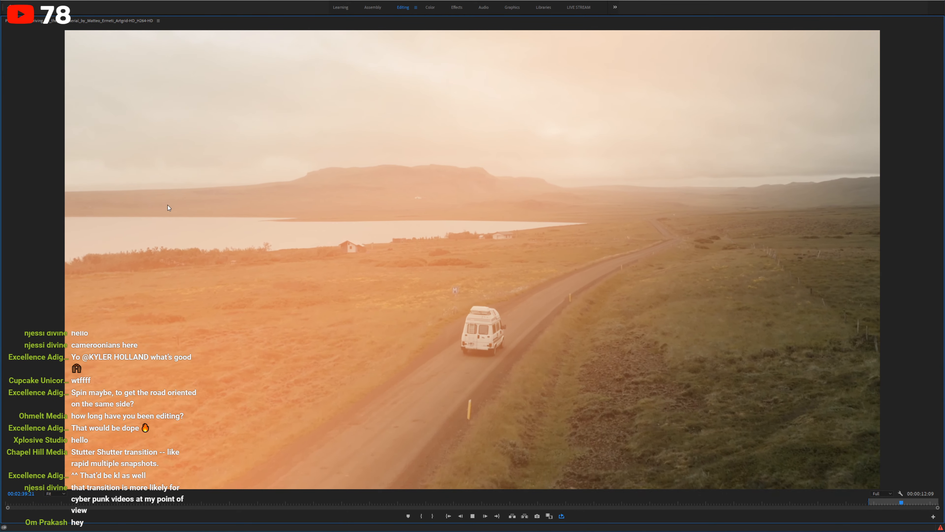
key("grave")
Step: Save the project and delete the tracked freeform mask from the adjustment layer's Arithmetic effect
left_click(678, 401)
left_click_drag(666, 350, 639, 350)
key("ctrl+s")
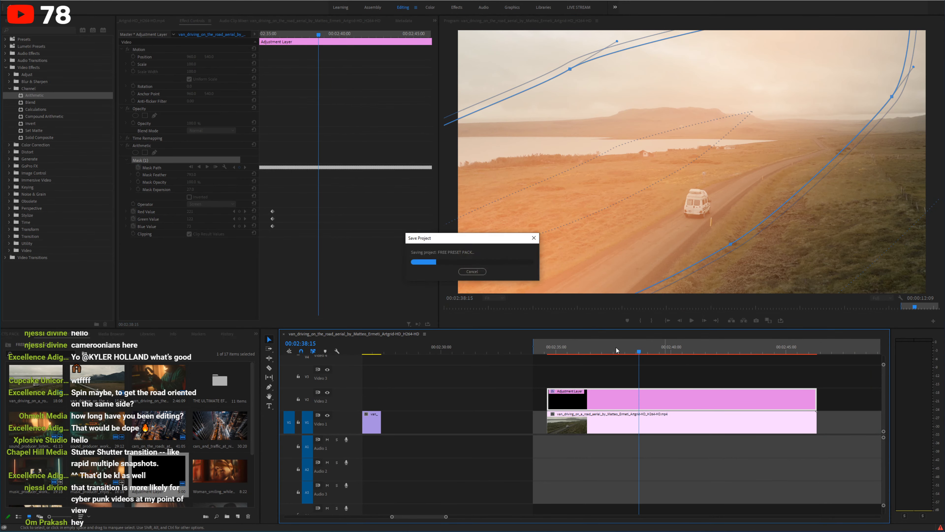
left_click(621, 350)
left_click(142, 161)
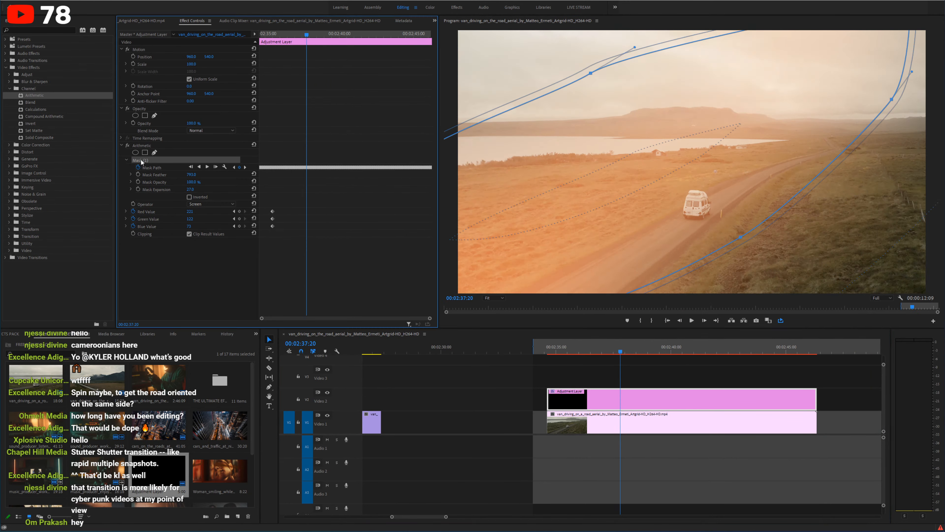
key("Delete")
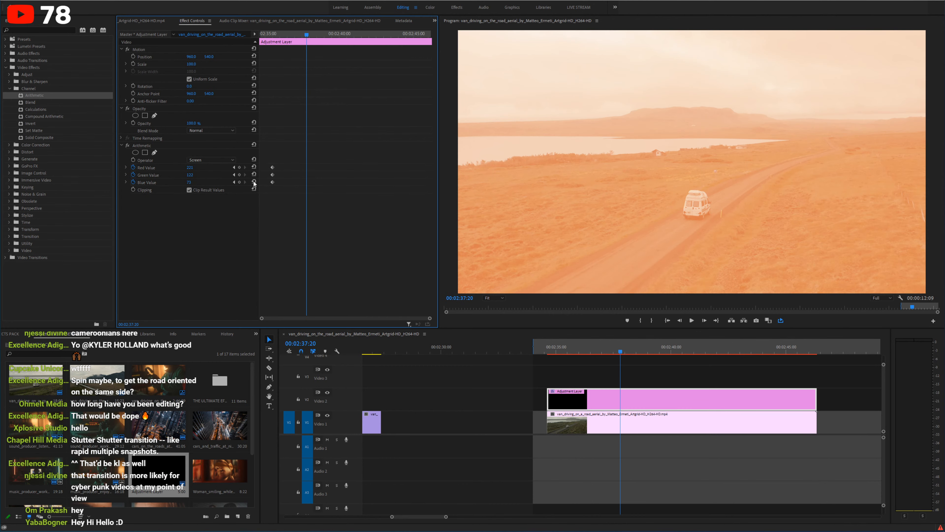
Step: Add an ellipse mask to the Arithmetic effect, stretch it into a wide oval over the sky and shift it towards the picture's right edge
left_click(135, 152)
left_click_drag(692, 162, 451, 93)
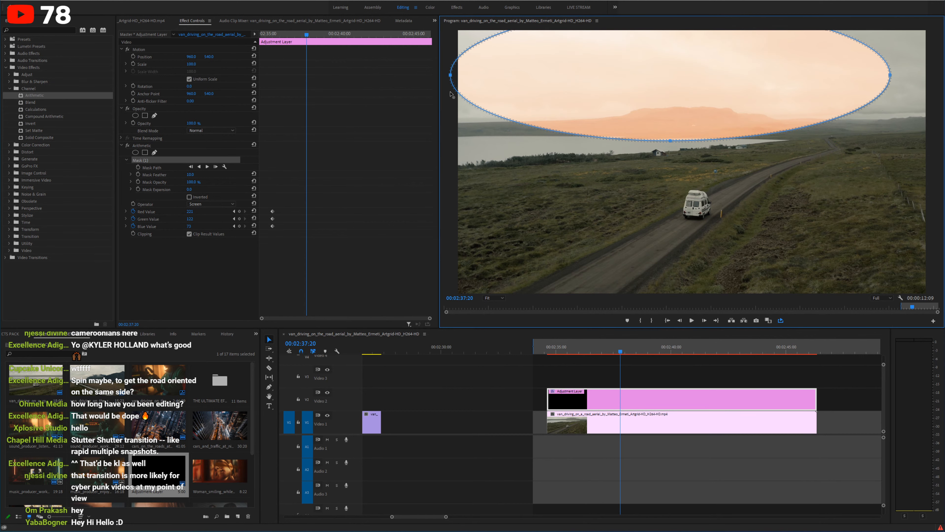
left_click_drag(727, 90, 862, 91)
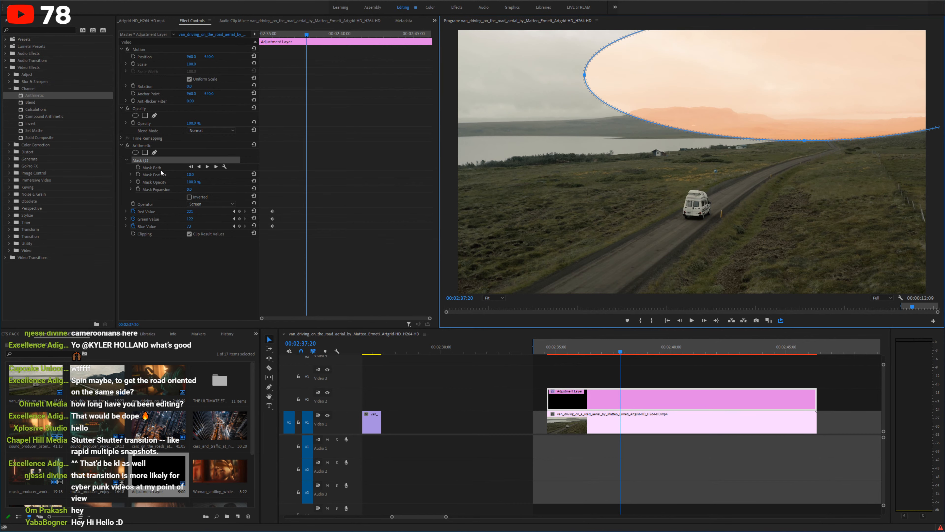
Step: Animate the ellipse's Mask Path, aligning the first keyframe with the colour keyframes and moving the oval to the picture's left side at 00:02:43:19
left_click(138, 167)
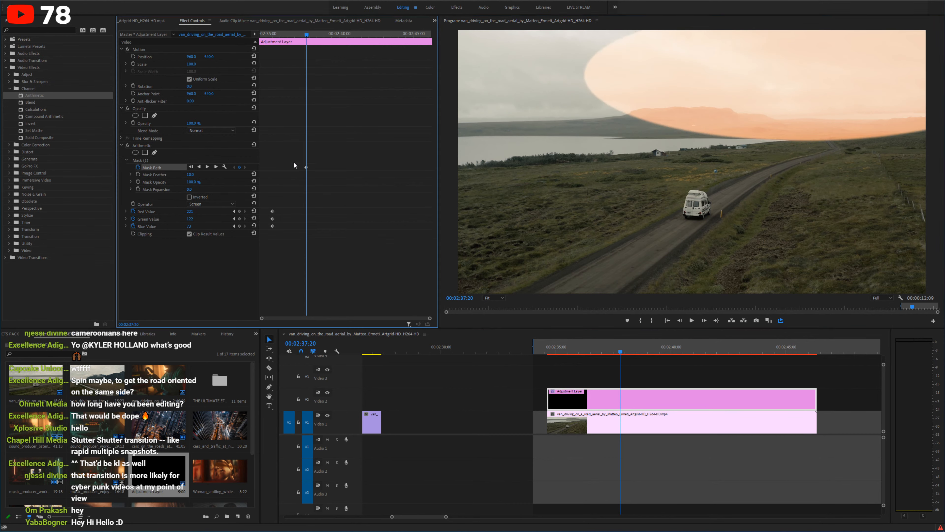
left_click_drag(306, 167, 273, 167)
left_click(395, 34)
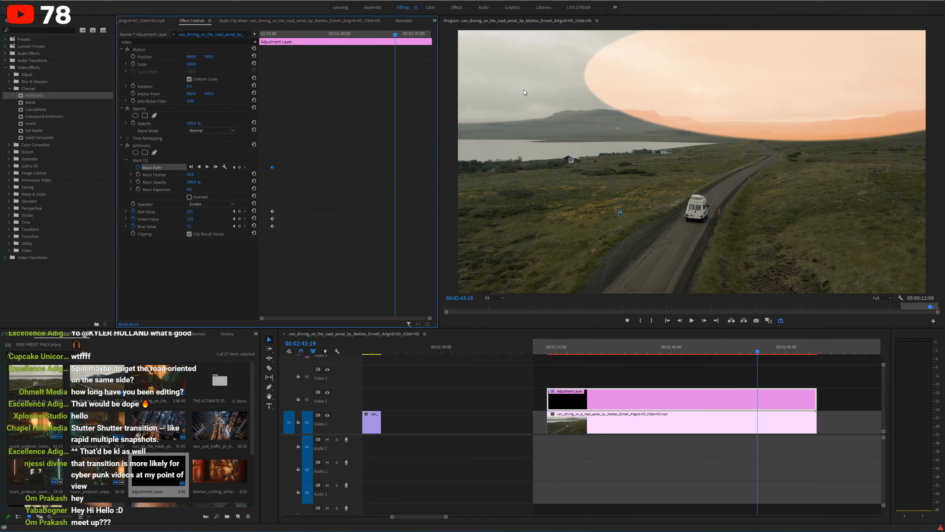
left_click(149, 160)
left_click_drag(815, 98, 597, 109)
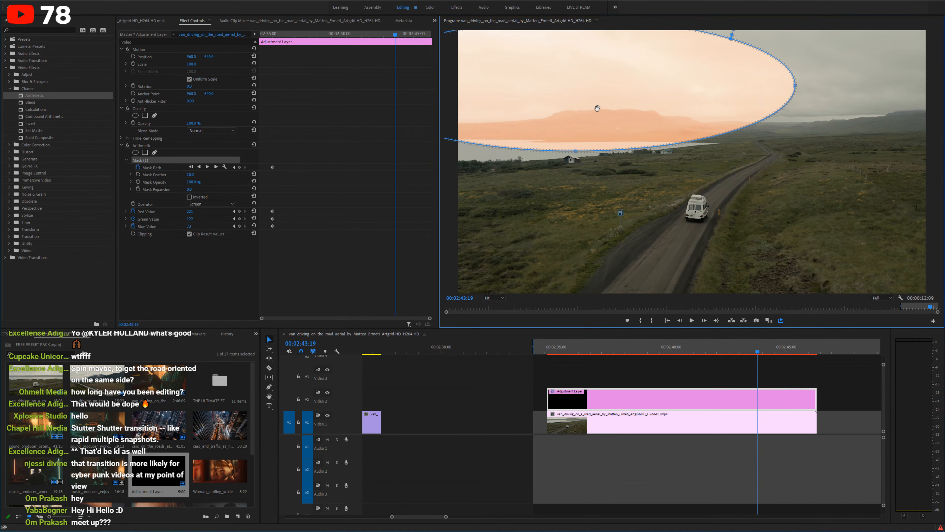
Step: Set the ellipse mask's feather to 419 and play back the soft orange glow moving across the sky
left_click(632, 350)
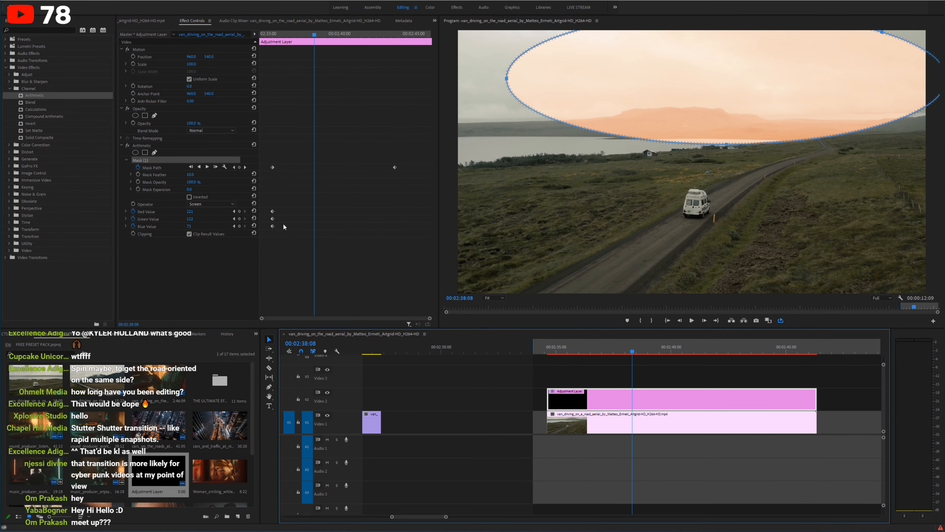
left_click_drag(190, 174, 264, 175)
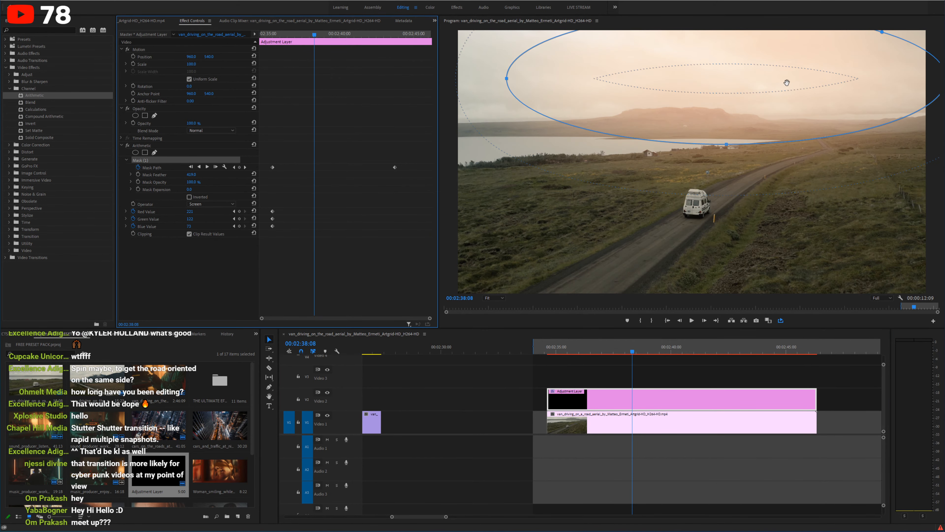
key("Up")
key("grave")
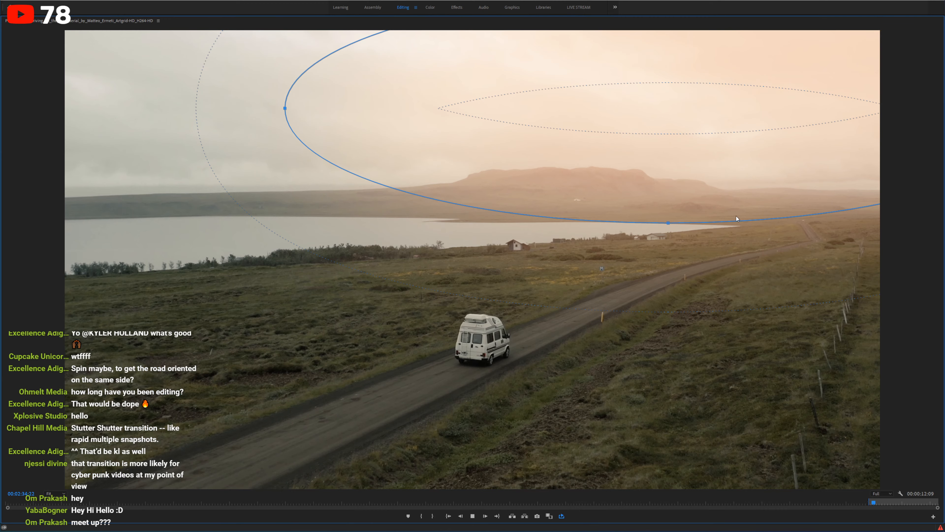
key("space")
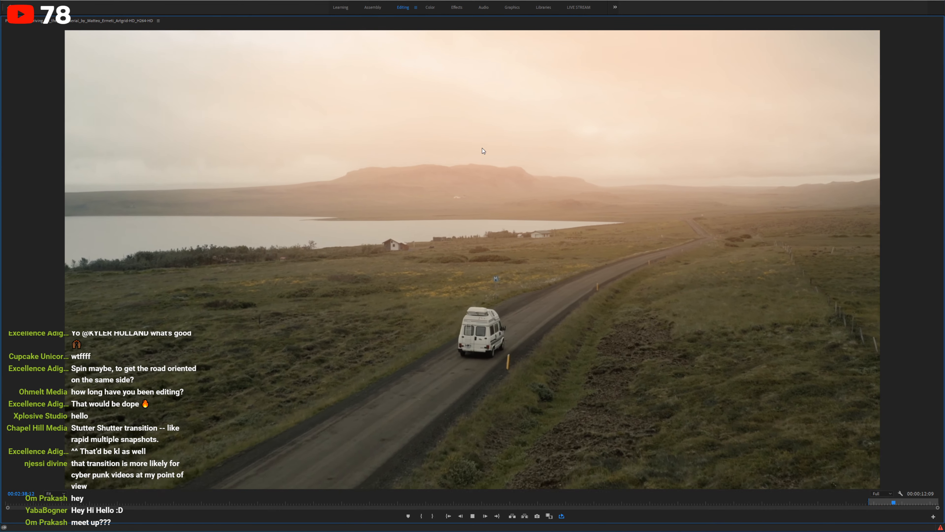
key("grave")
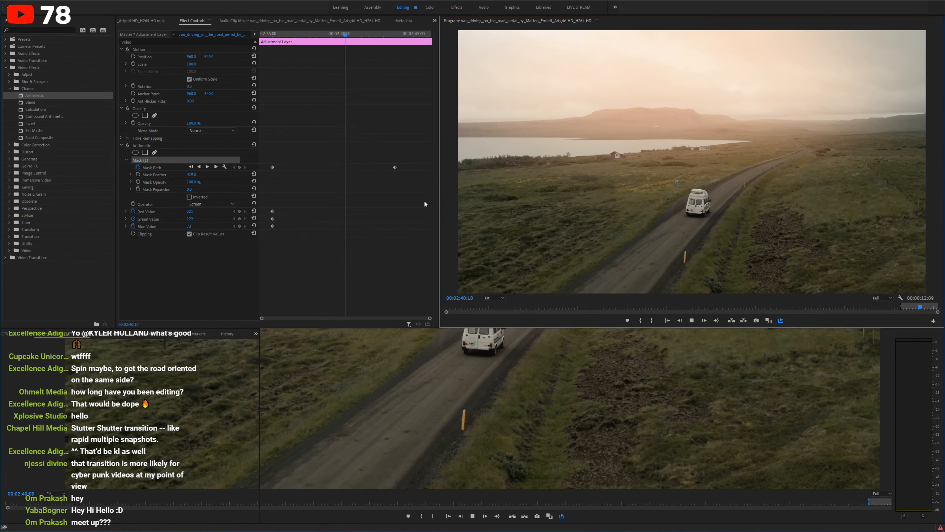
left_click_drag(672, 352, 622, 351)
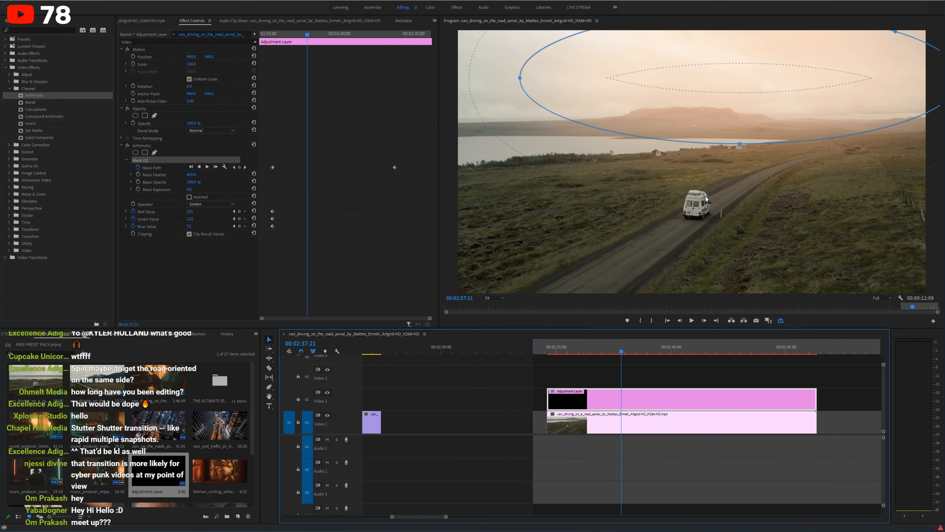
key("space")
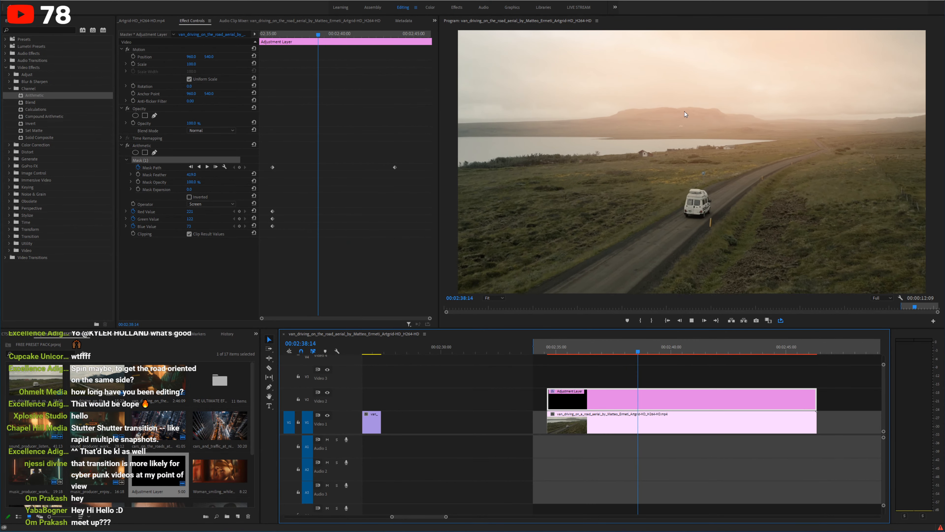
key("space")
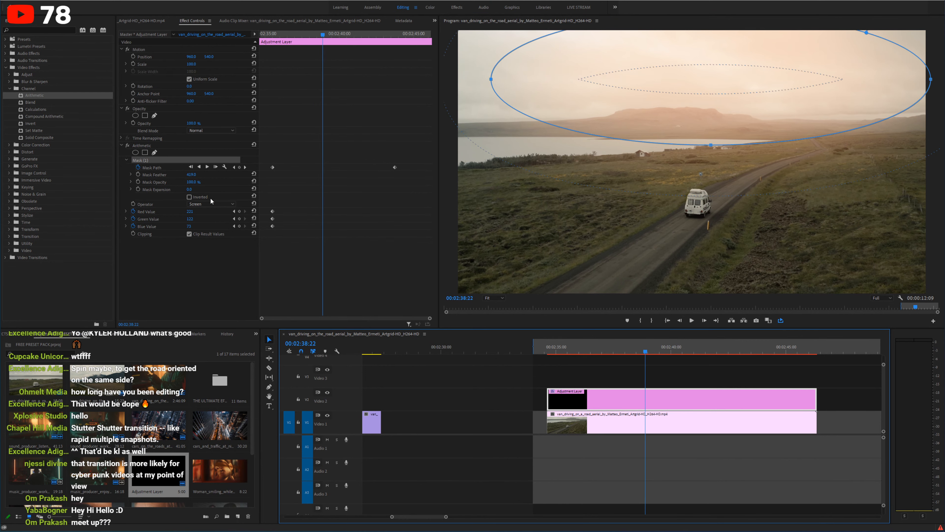
Step: Hide the Video 2 track and play the untinted van shot enlarged for comparison
left_click(327, 392)
key("grave")
key("space")
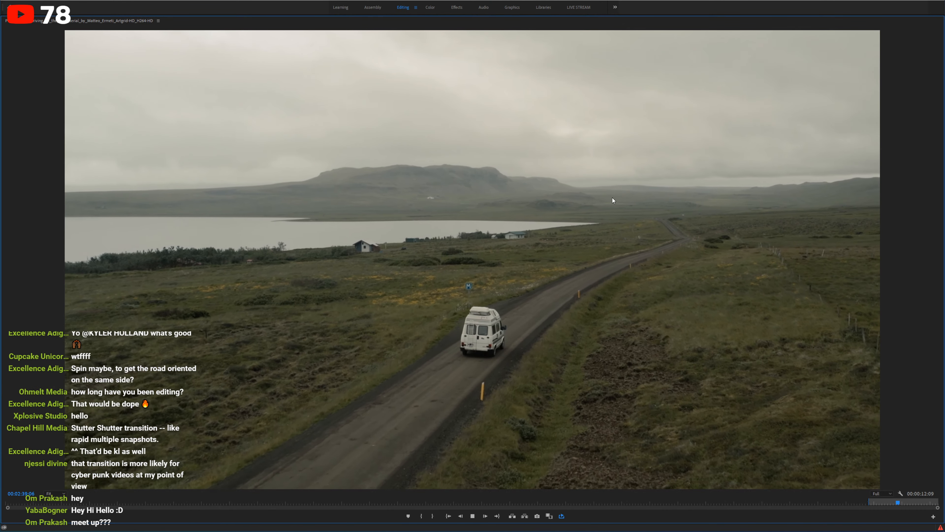
key("space")
key("grave")
left_click(609, 350)
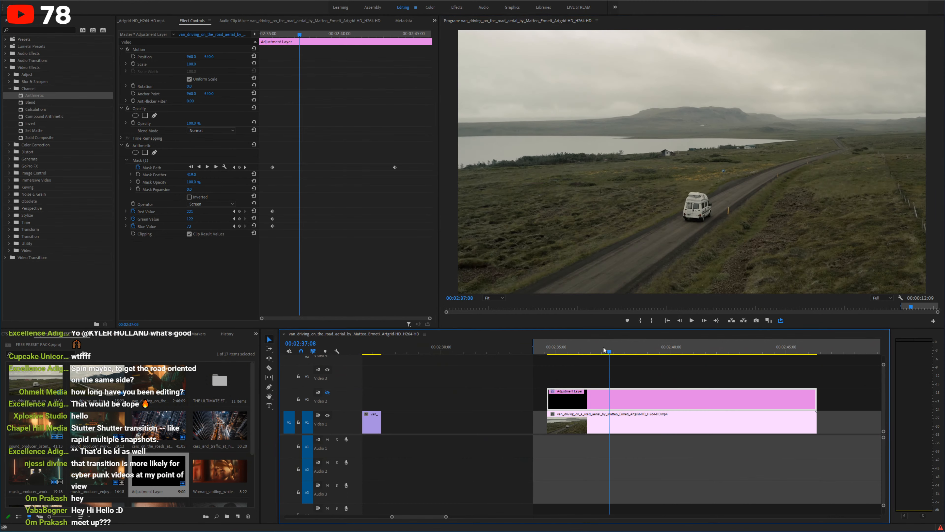
Step: Show the Video 2 track again, replay the tinted van shot enlarged and save the project
key("ctrl+s")
left_click(327, 392)
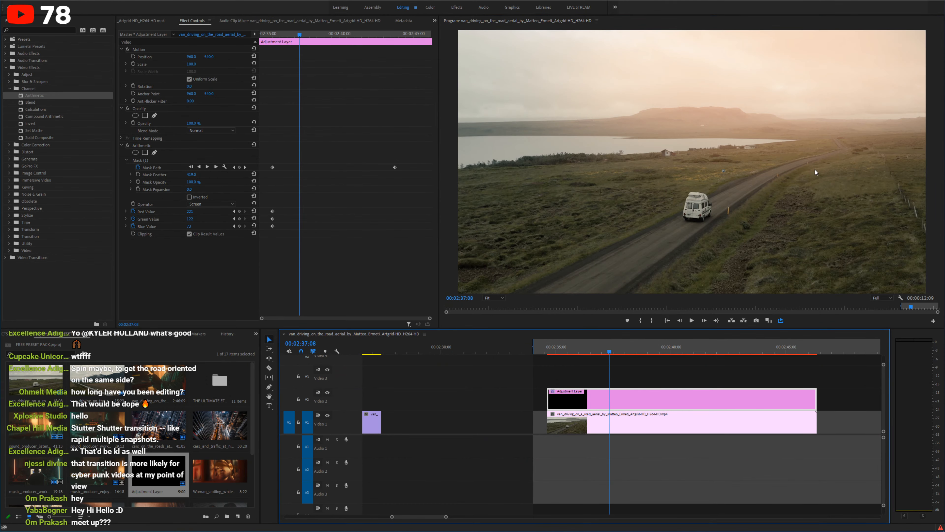
key("grave")
key("space")
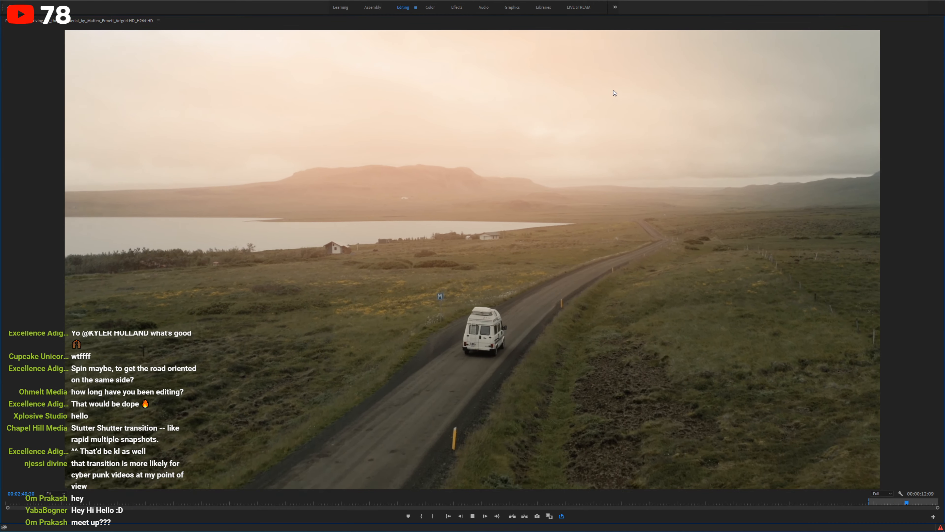
key("grave")
key("space")
key("ctrl+s")
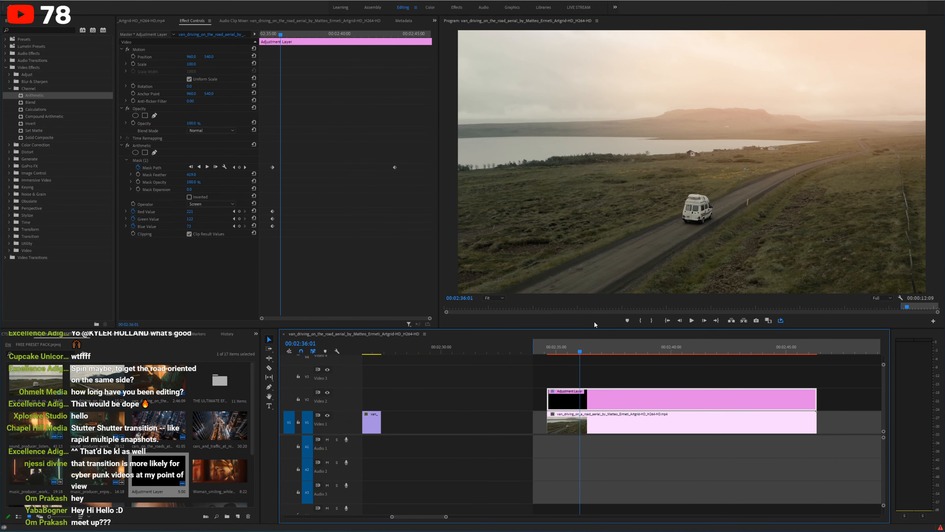
Step: Deselect the adjustment layer and scrub through the start of the tinted van shot around 00:02:36:01
left_click(570, 352)
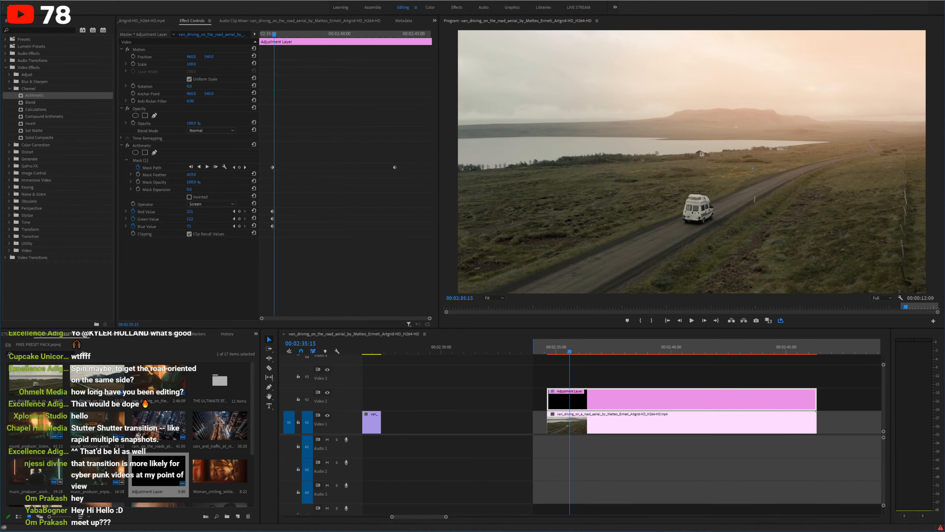
left_click(648, 373)
left_click_drag(622, 350, 581, 351)
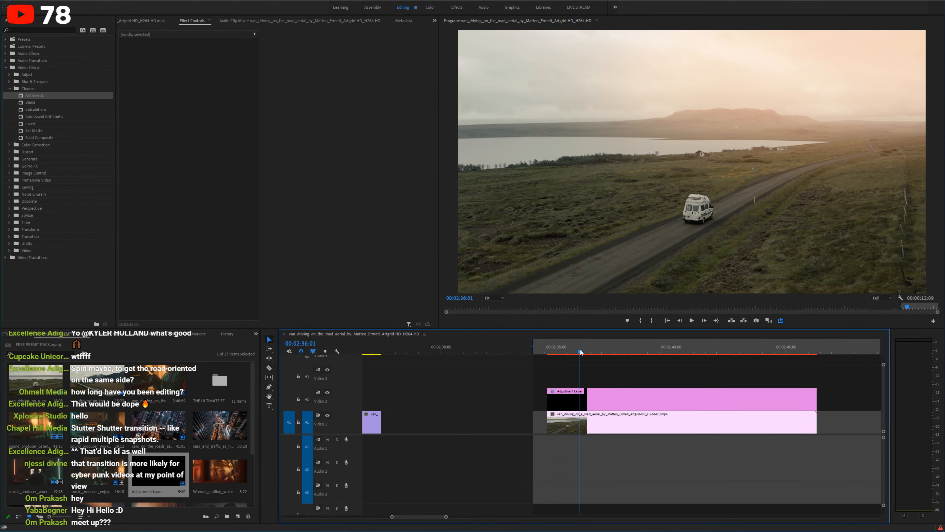
key("minus")
key("minus")
left_click(637, 398)
key("Delete")
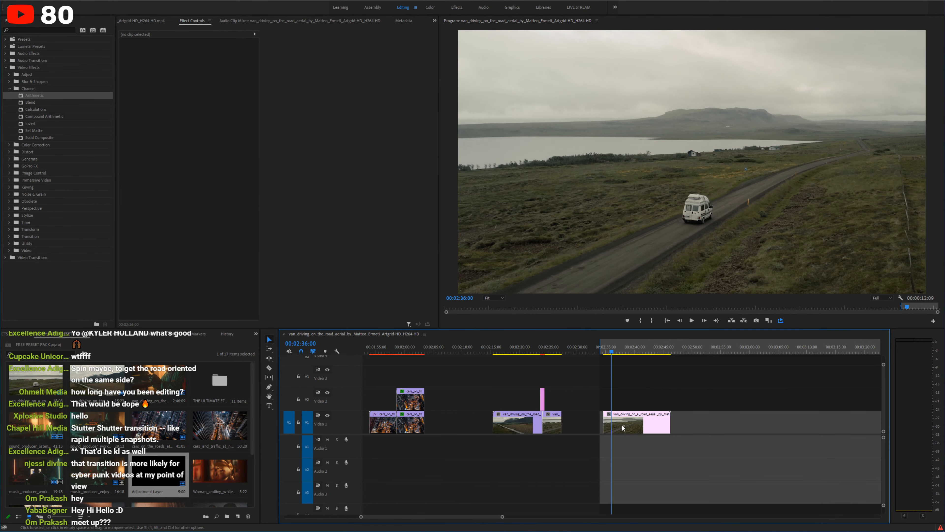
left_click_drag(625, 427, 613, 427)
key("ctrl+z")
key("ctrl+z")
left_click_drag(630, 428, 759, 424)
key("ctrl+z")
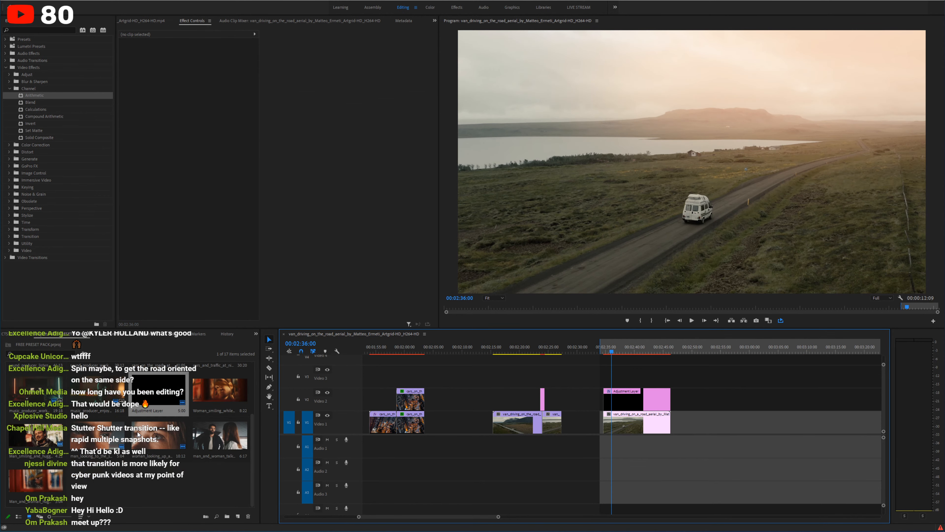
Step: Place the sound_producer_working_in_a_studio clip on Video 1 after the van clip and cut off its tail
left_click_drag(97, 428, 839, 423)
left_click(744, 423)
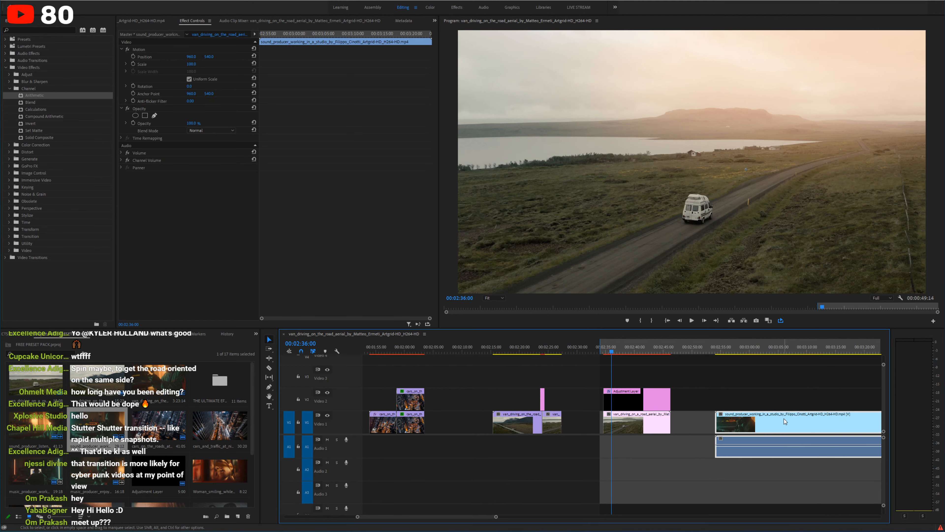
key("c")
left_click(778, 422)
key("v")
left_click(799, 427)
key("Delete")
Step: Add the sound_producer_listening clip to Video 1 after the studio clip and remove its end portion
left_click_drag(37, 428, 827, 424)
key("c")
left_click(867, 424)
key("v")
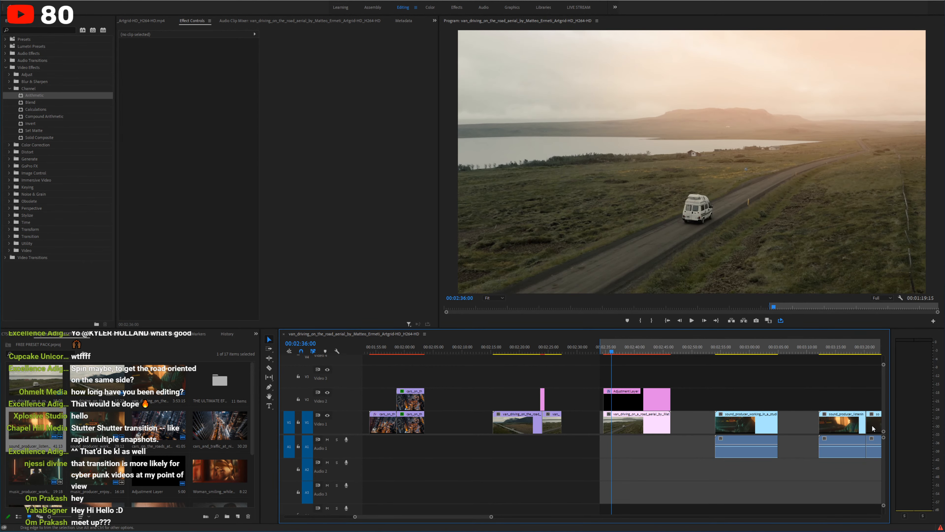
left_click(874, 427)
key("Delete")
Step: Insert a trimmed music_producer_working clip between the two studio clips on Video 1 and close the gaps
left_click(801, 352)
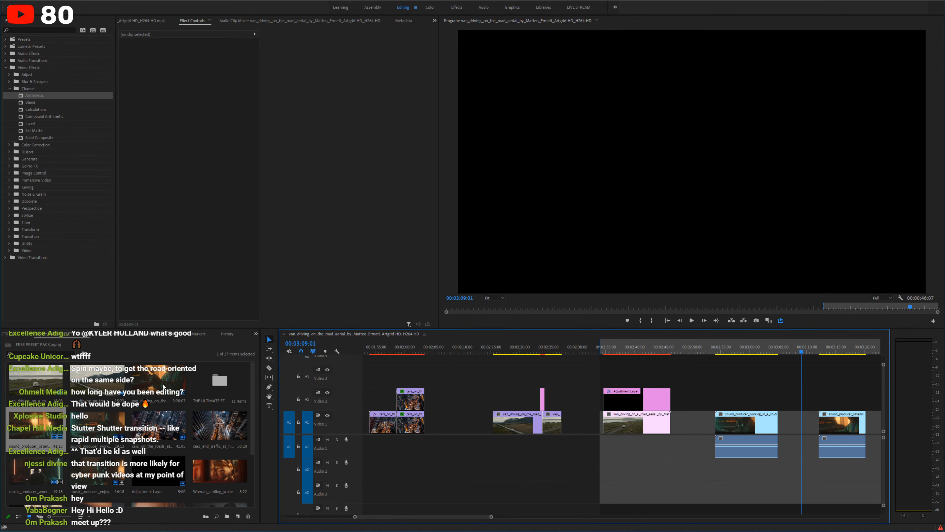
left_click_drag(36, 471, 813, 424)
key("c")
left_click(812, 401)
key("v")
left_click(826, 400)
key("Delete")
left_click(834, 427)
Step: Play back the cut from the first studio clip to the music producer clip
left_click(764, 348)
key("equal")
key("equal")
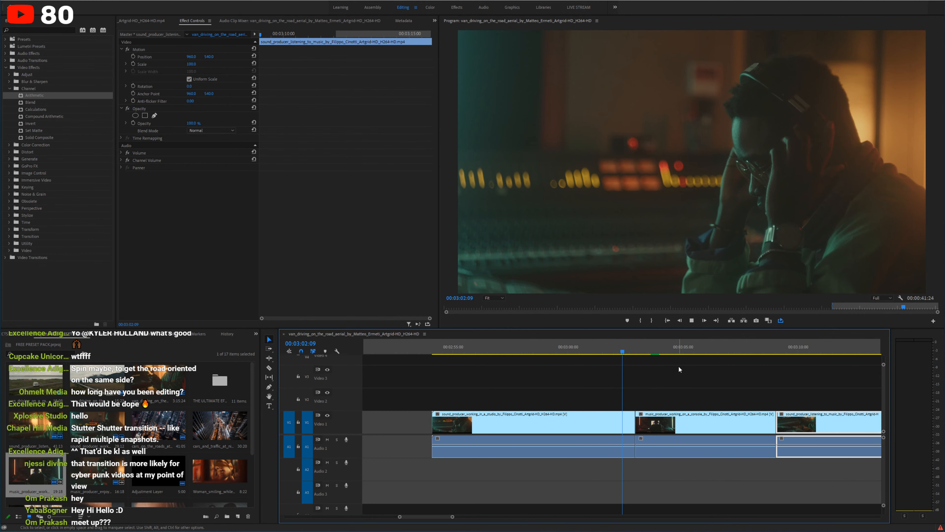
key("space")
key("space")
key("minus")
key("minus")
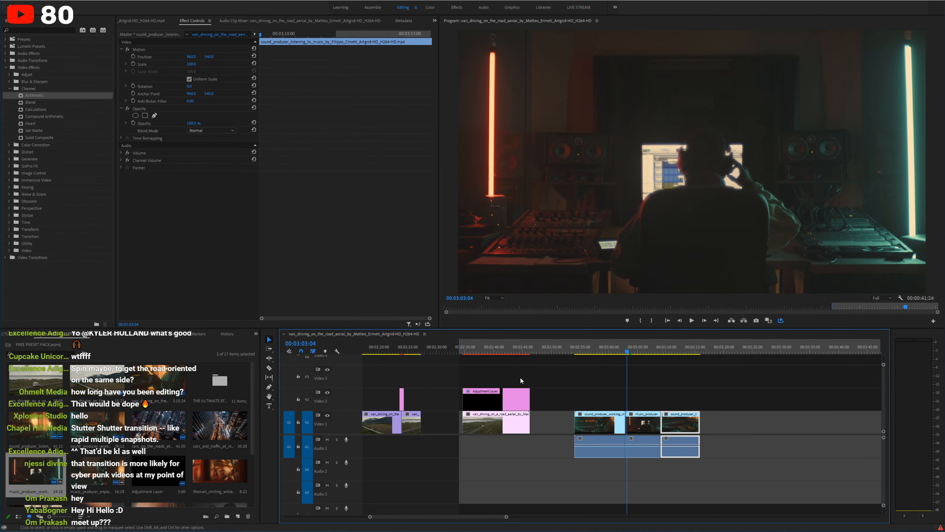
Step: Try an adjustment layer above the studio clips with an elliptical opacity mask, setting mask opacity and opacity to 0% and toggling Video 2
left_click_drag(158, 470, 675, 400)
left_click(633, 350)
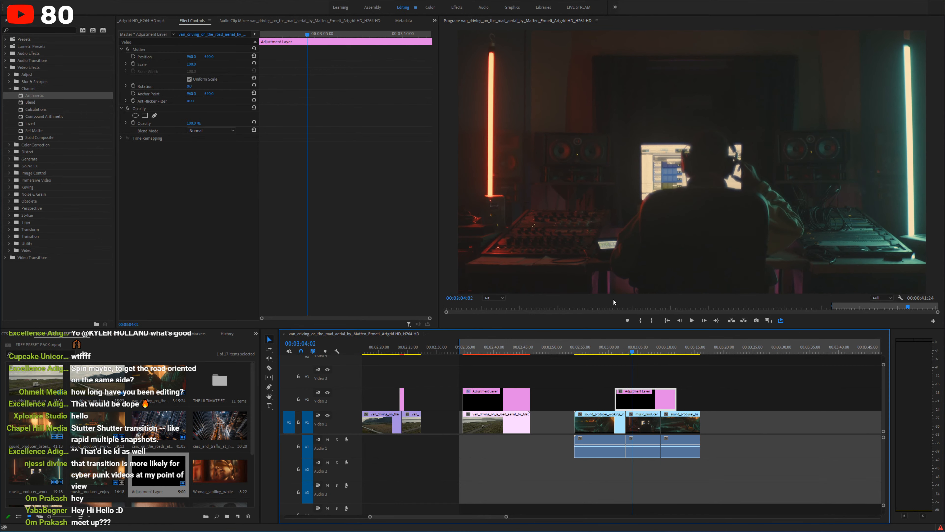
left_click(135, 115)
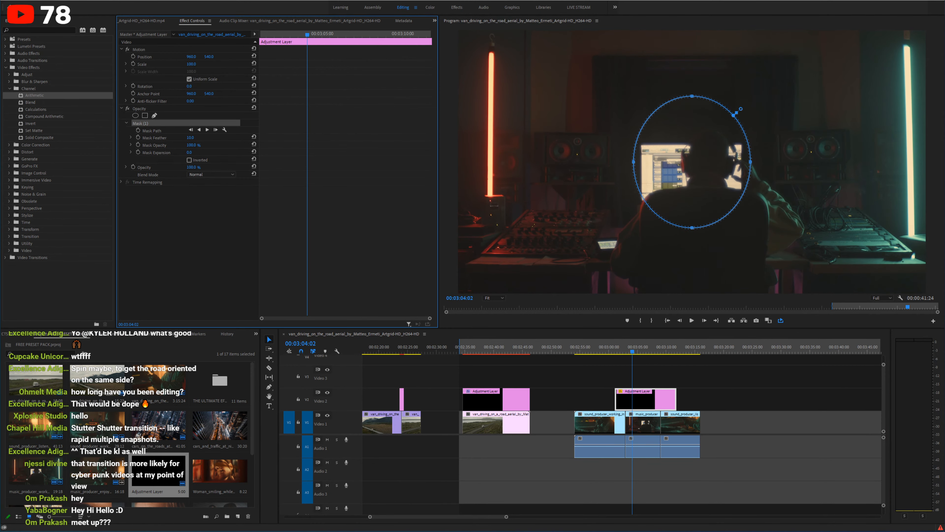
left_click(681, 394)
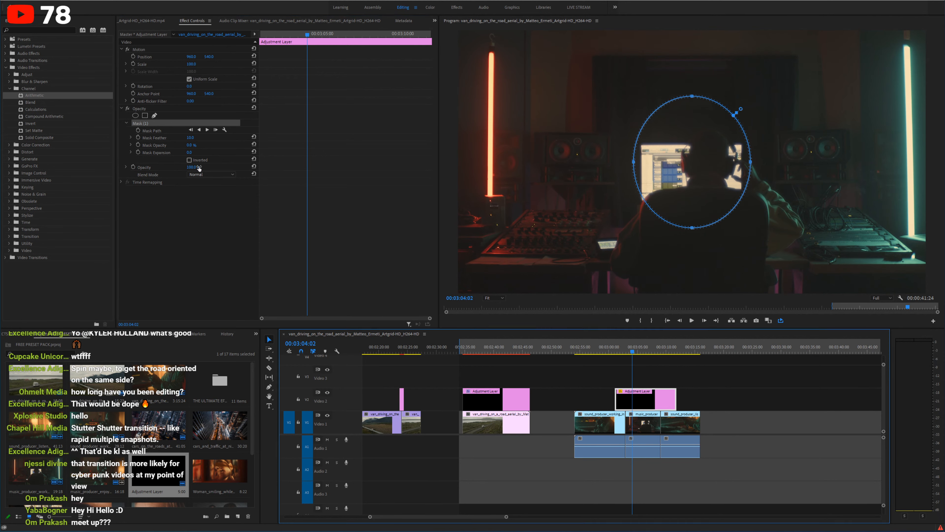
left_click_drag(200, 167, 162, 168)
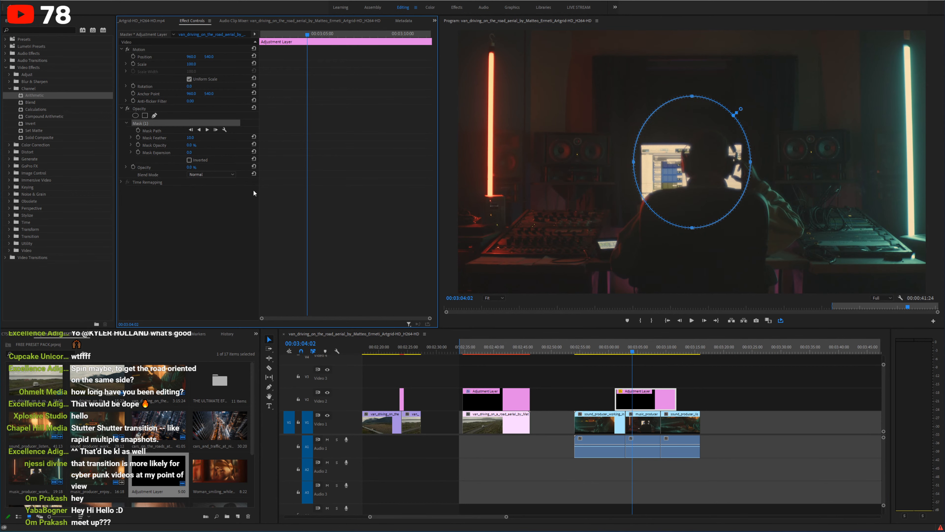
left_click(328, 392)
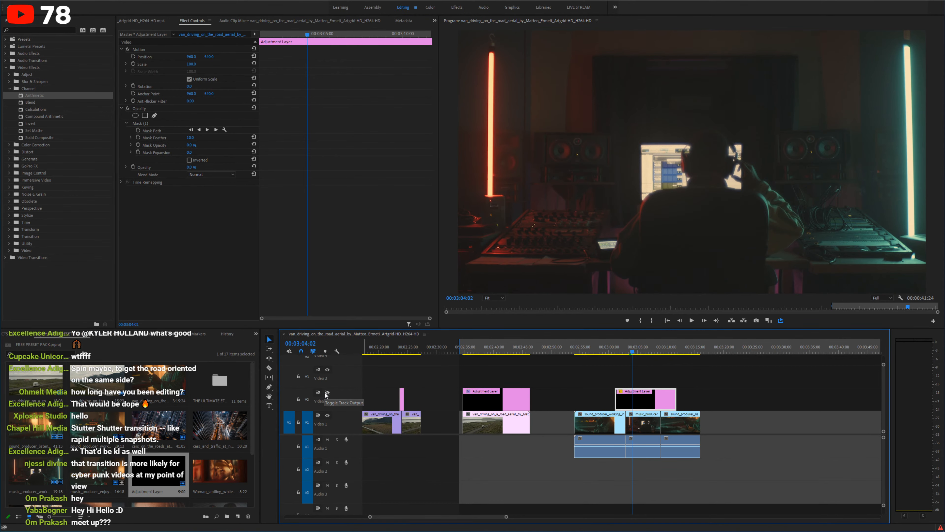
left_click(327, 392)
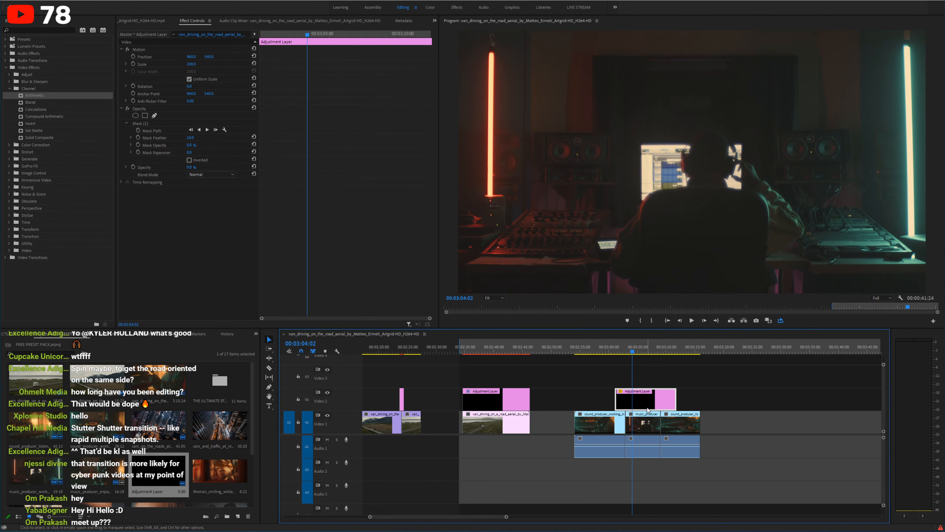
Step: Try scaling the adjustment layer to 77, and delete its ellipse mask and the layer itself
left_click_drag(632, 349, 620, 349)
key("equal")
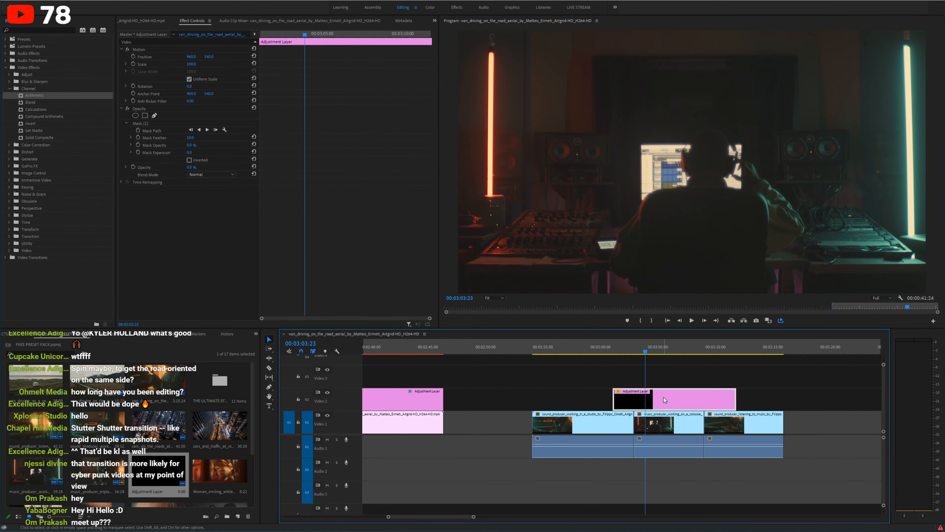
mouse_move(190, 64)
left_mouse_down()
mouse_move(152, 64)
mouse_move(189, 64)
left_mouse_up()
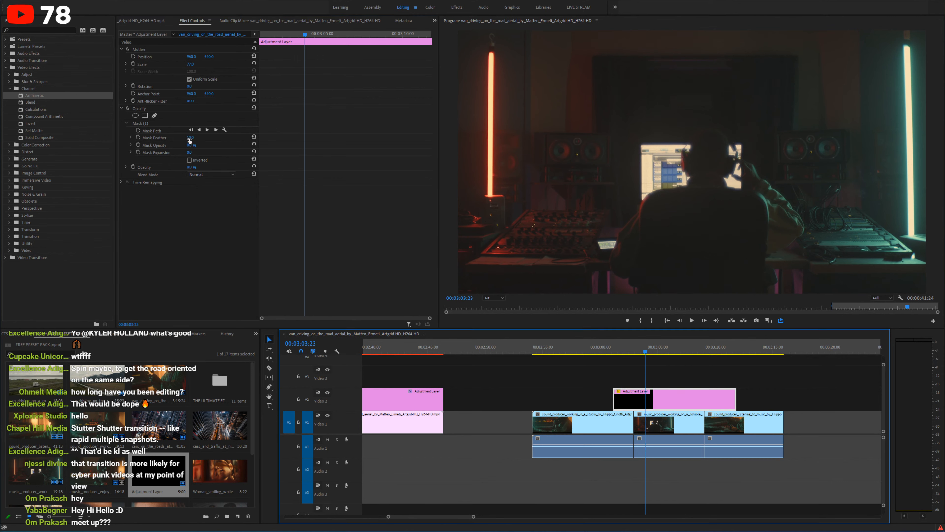
left_click(144, 122)
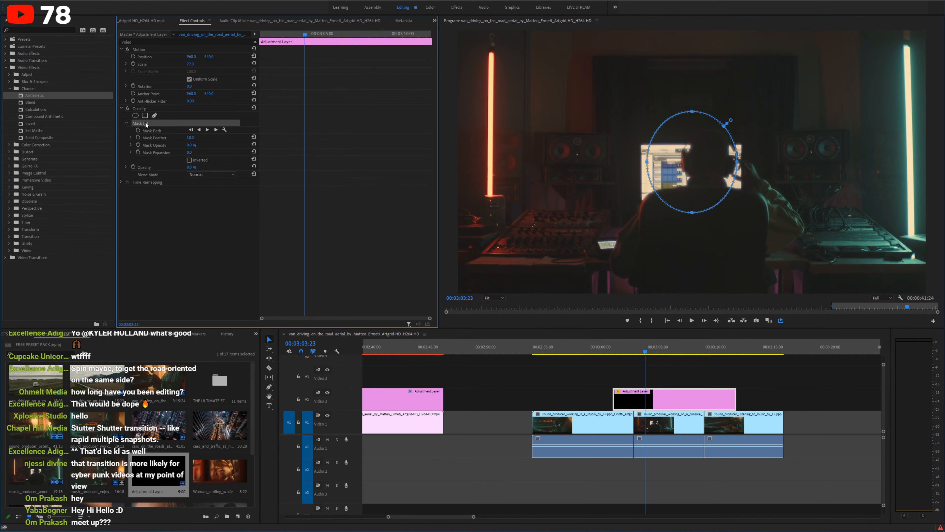
key("Delete")
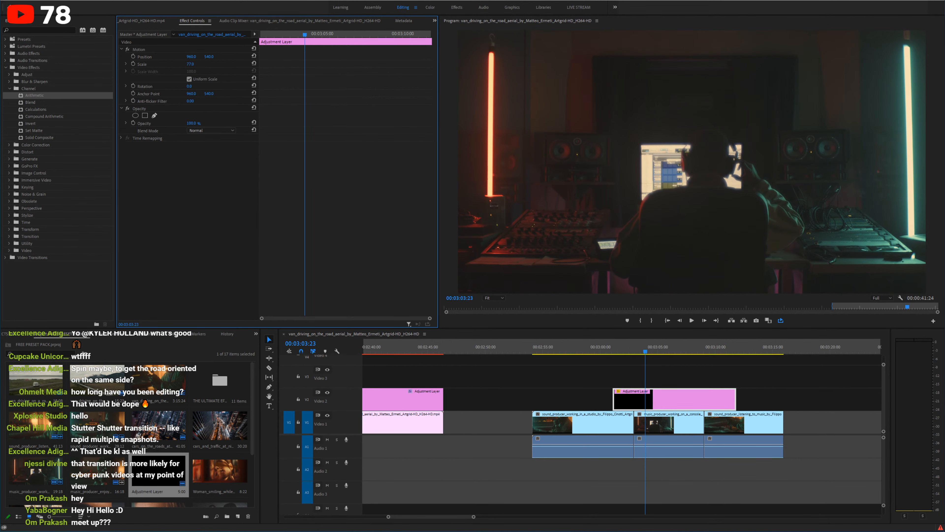
left_click(694, 404)
key("Delete")
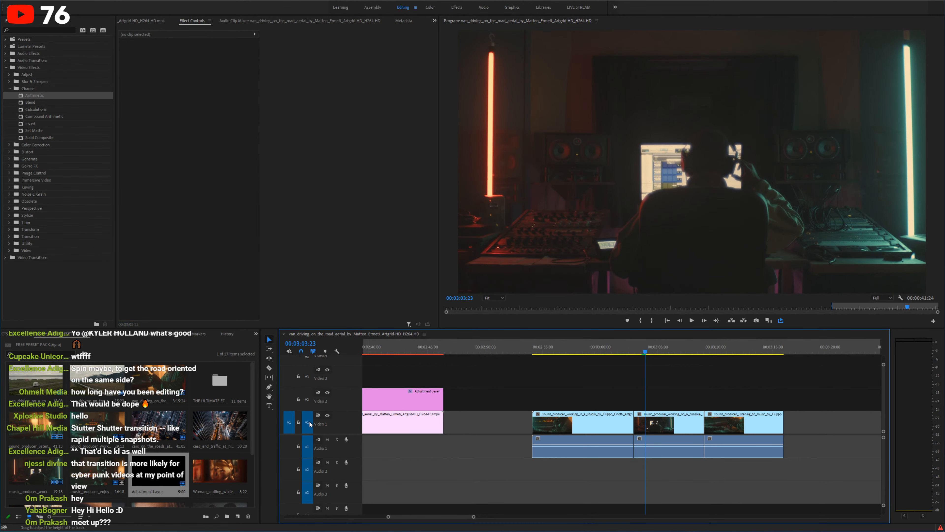
Step: Put a fresh adjustment layer above the studio clips, extend its end over the third clip and reset its Motion scale
key("ctrl+z")
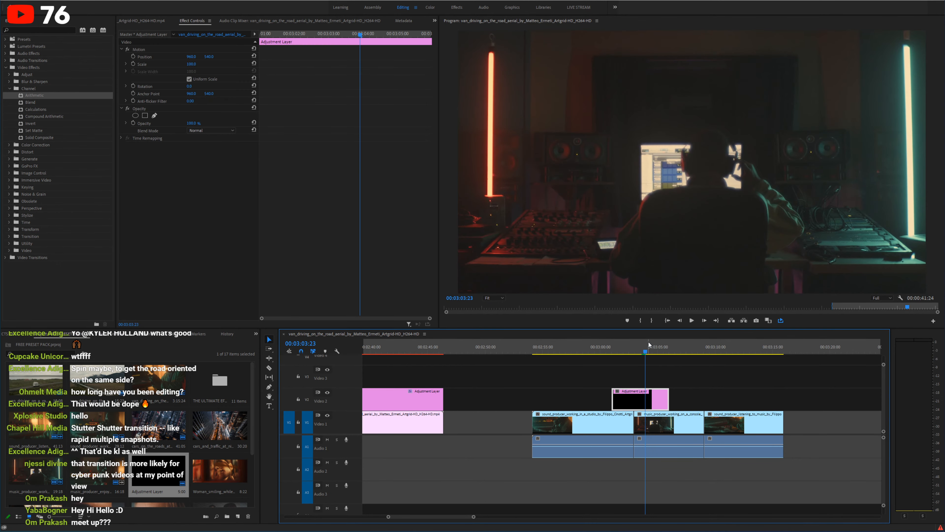
left_click(647, 343)
left_click_drag(191, 64, 242, 63)
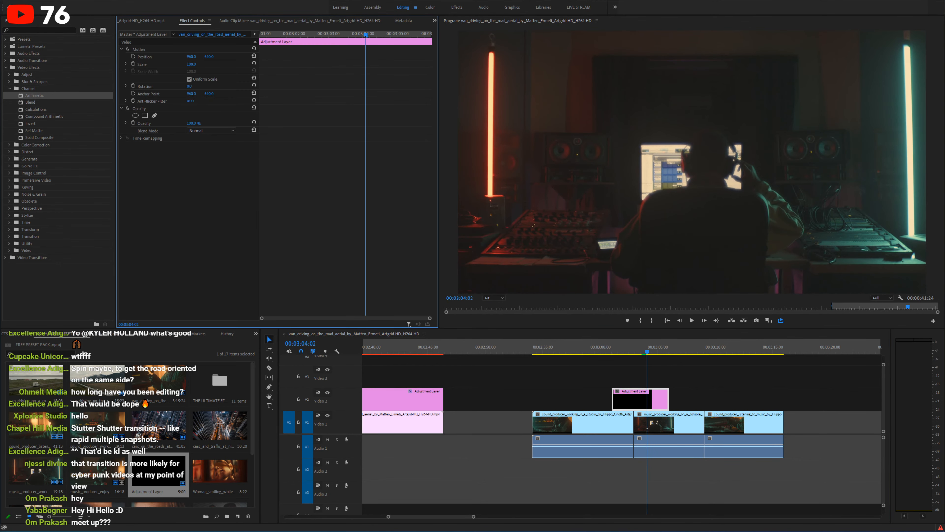
left_click_drag(667, 406, 755, 404)
left_click(691, 399)
mouse_move(649, 346)
left_mouse_down()
mouse_move(677, 347)
mouse_move(655, 349)
left_mouse_up()
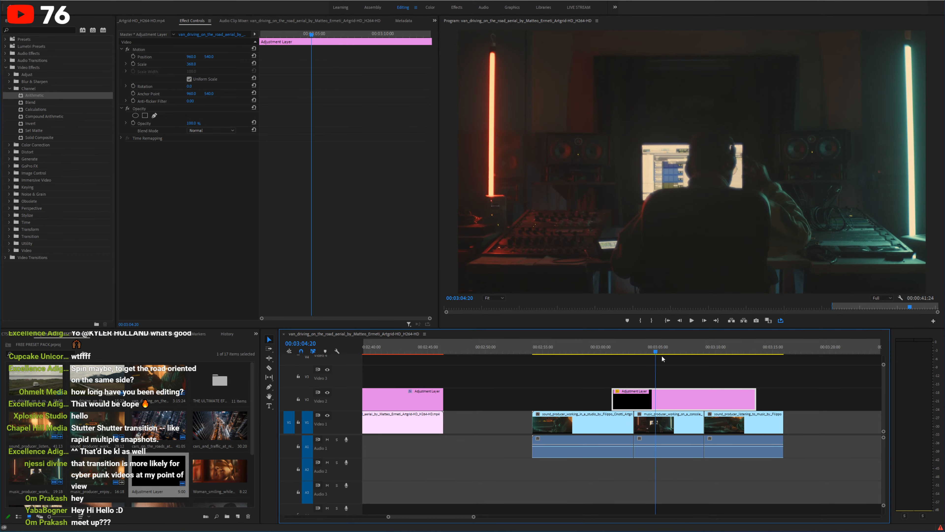
left_click(253, 64)
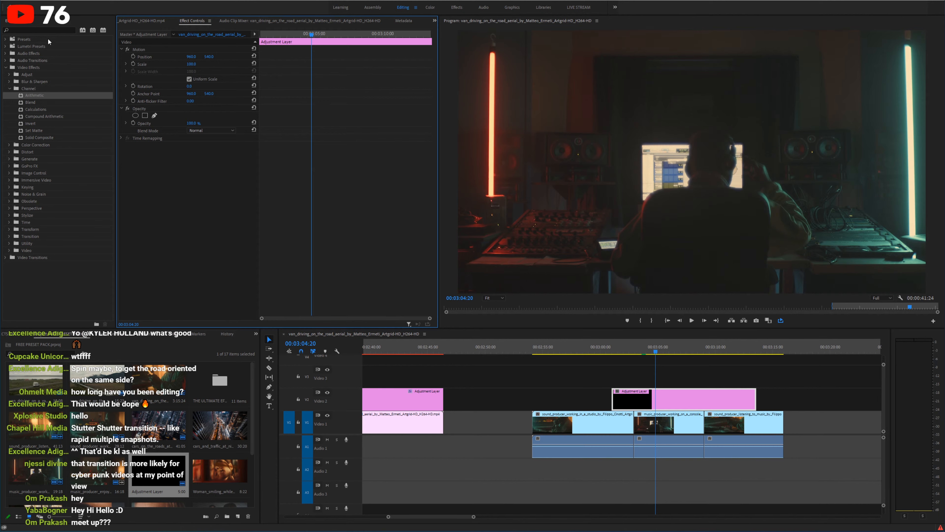
Step: Find the Transform effect and apply it to the adjustment layer above the studio clips
key("shift+7")
type("transf")
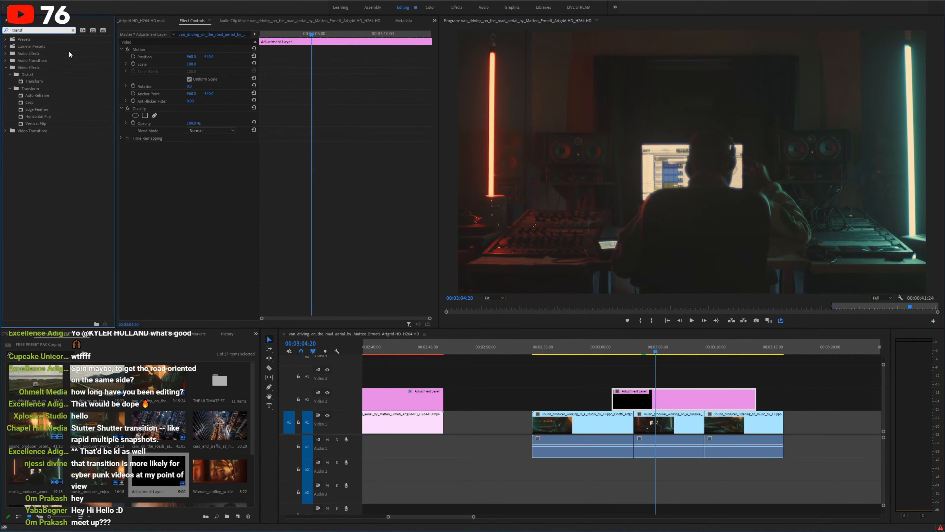
left_click_drag(45, 81, 669, 399)
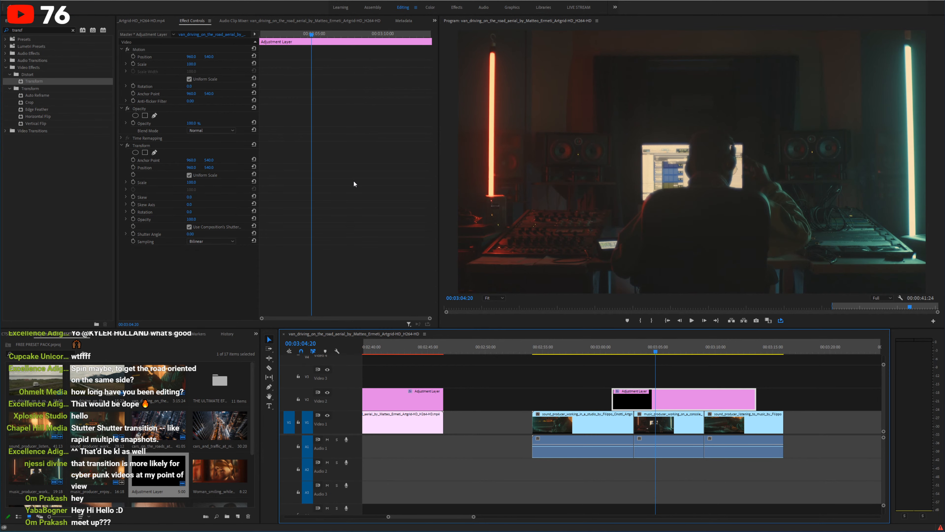
mouse_move(193, 220)
left_mouse_down()
mouse_move(156, 220)
mouse_move(195, 219)
left_mouse_up()
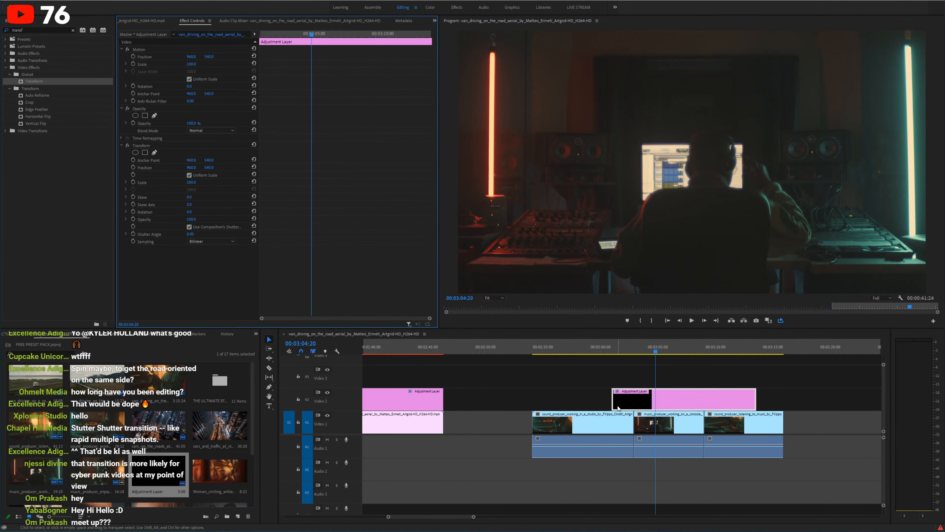
Step: Extend the adjustment layer's start over the first studio clip and set its Transform opacity to 0
left_click_drag(615, 408, 528, 408)
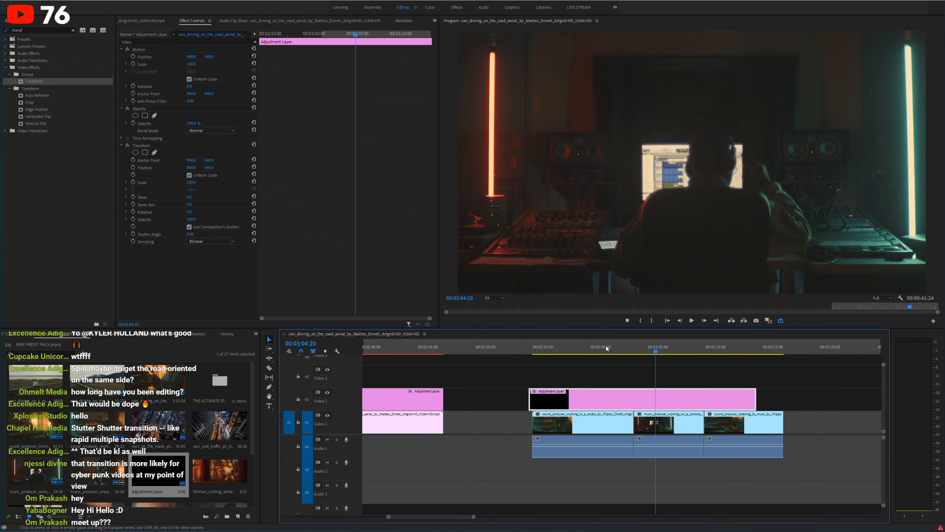
left_click(611, 347)
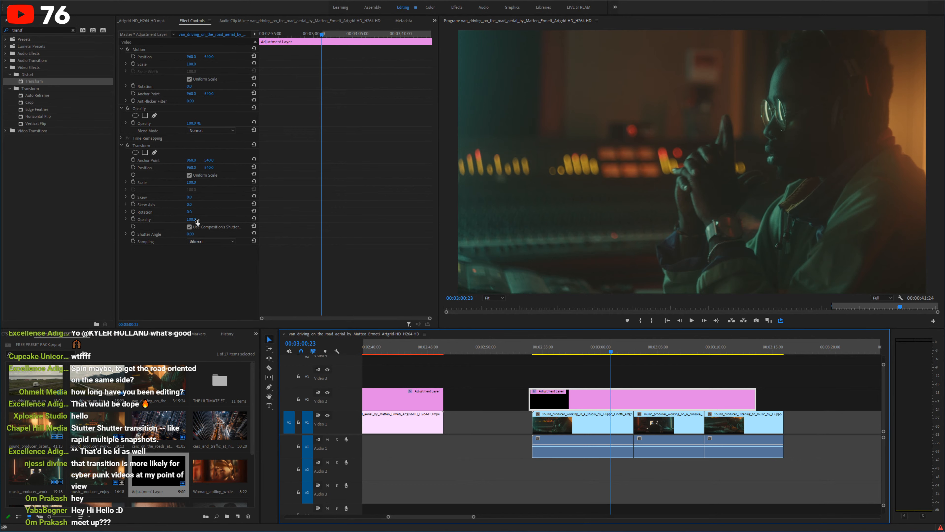
left_click_drag(194, 219, 157, 220)
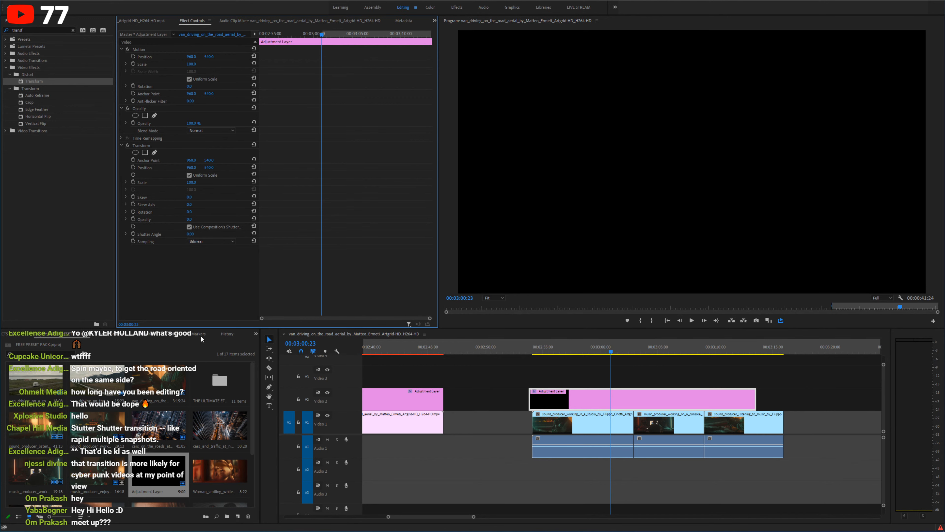
Step: Apply the Crop effect to the adjustment layer with Left at 39% and set the Transform opacity to 100
double_click(17, 30)
type("crop")
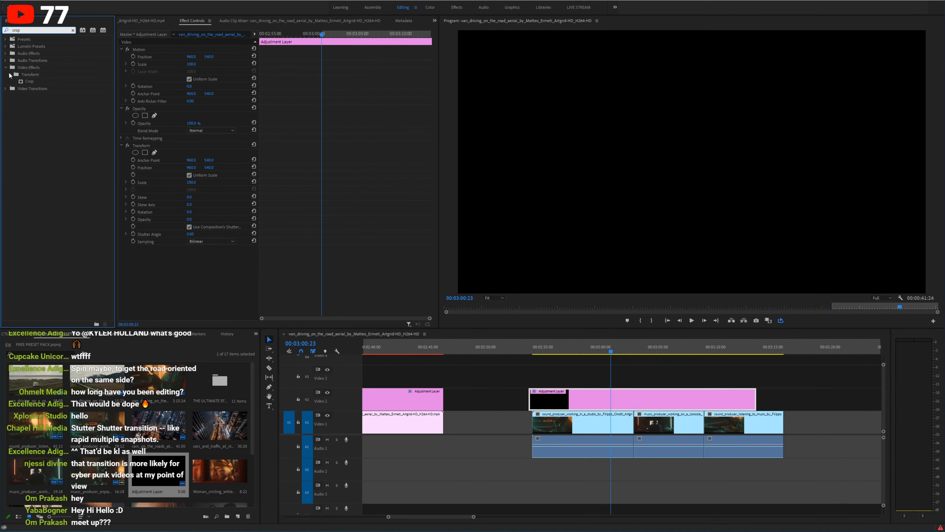
left_click_drag(29, 81, 637, 406)
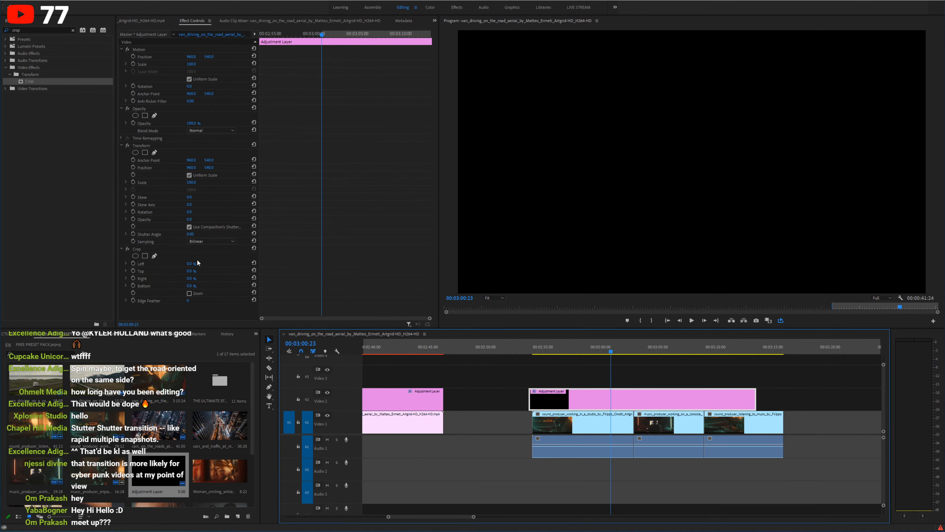
mouse_move(191, 264)
left_mouse_down()
mouse_move(208, 264)
mouse_move(192, 253)
left_mouse_up()
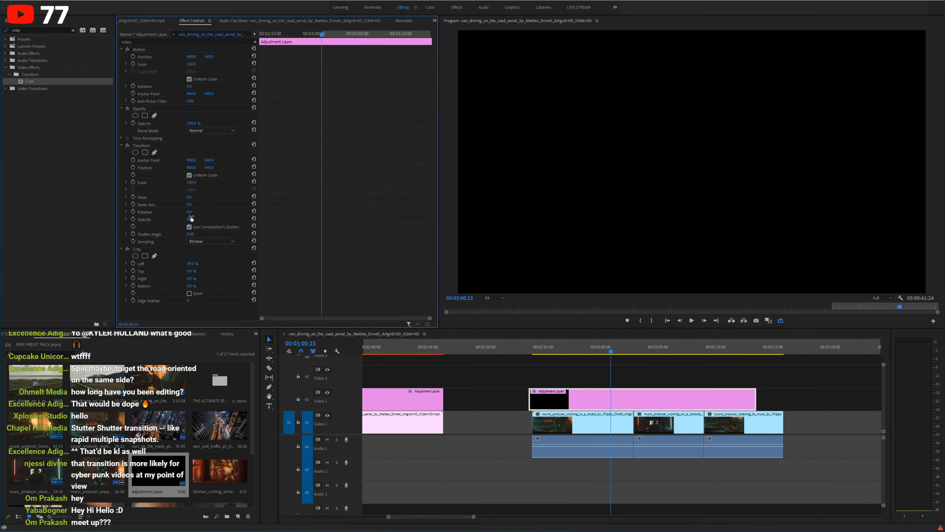
left_click_drag(191, 219, 239, 219)
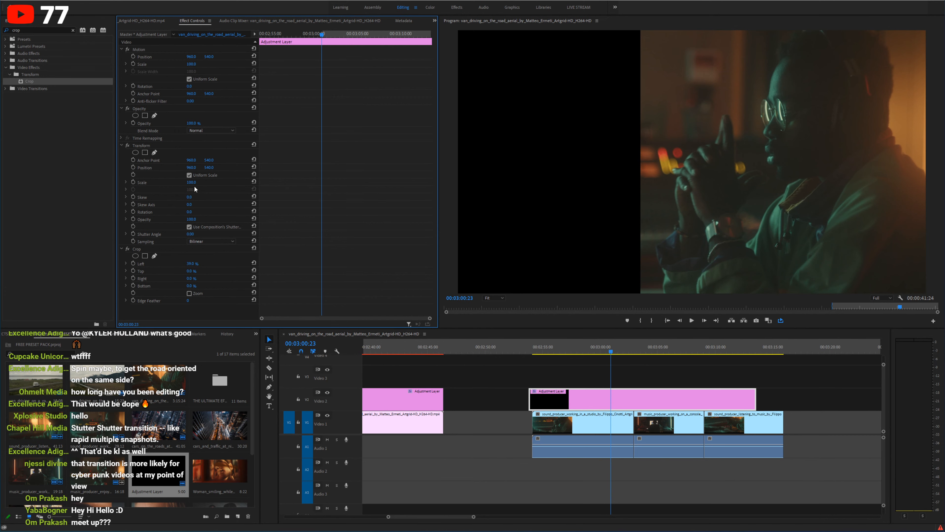
left_click(141, 146)
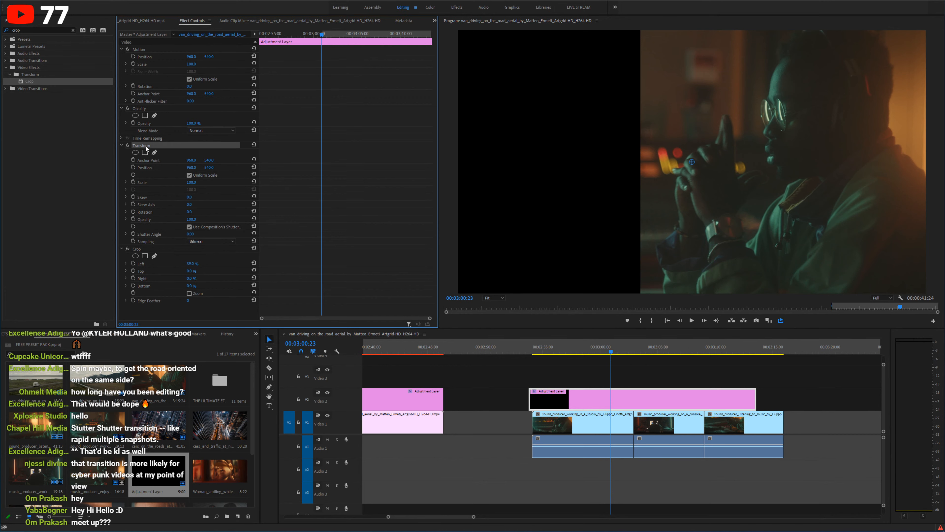
Step: Reset the Crop's Left to 0% and start Top and Bottom keyframes at 0% at 00:02:57:04
left_click(122, 145)
left_click_drag(196, 168, 181, 168)
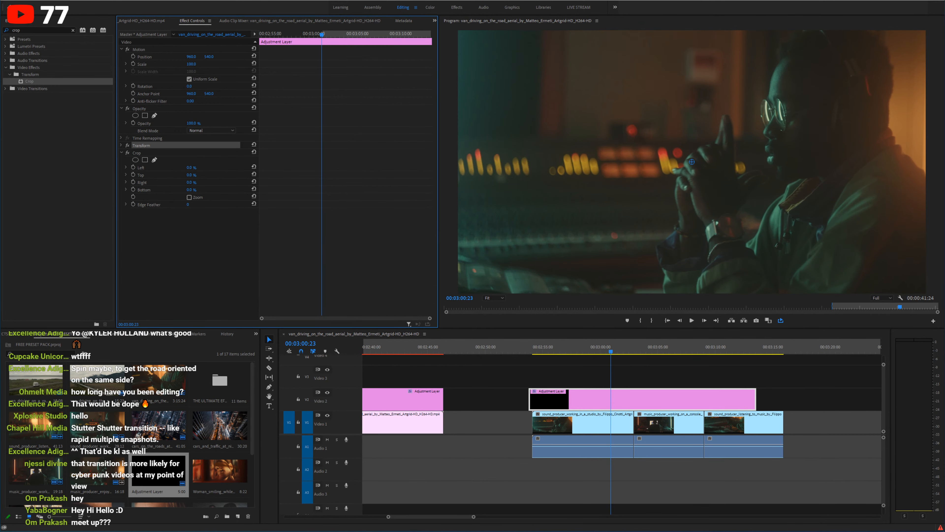
left_click_drag(596, 349, 568, 350)
left_click(135, 175)
left_click(133, 174)
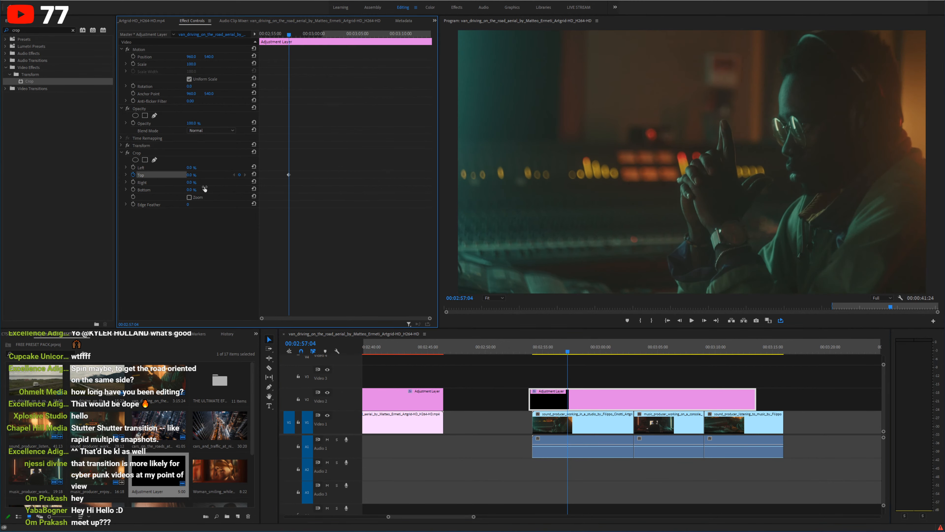
left_click(133, 189)
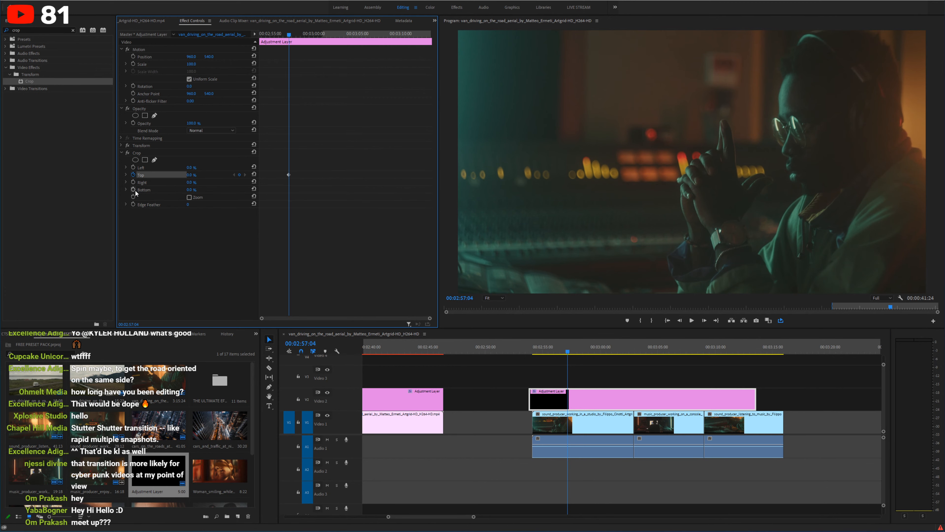
Step: Keyframe the Crop's Top and Bottom at 50% at 00:02:57:10
key("Right")
key("Right")
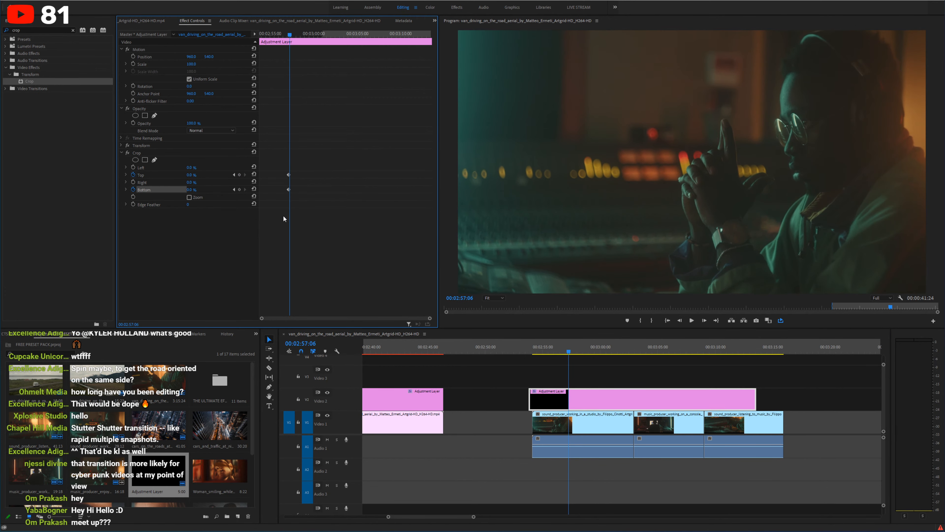
key("Right")
key("Right")
key("Right")
key("Right")
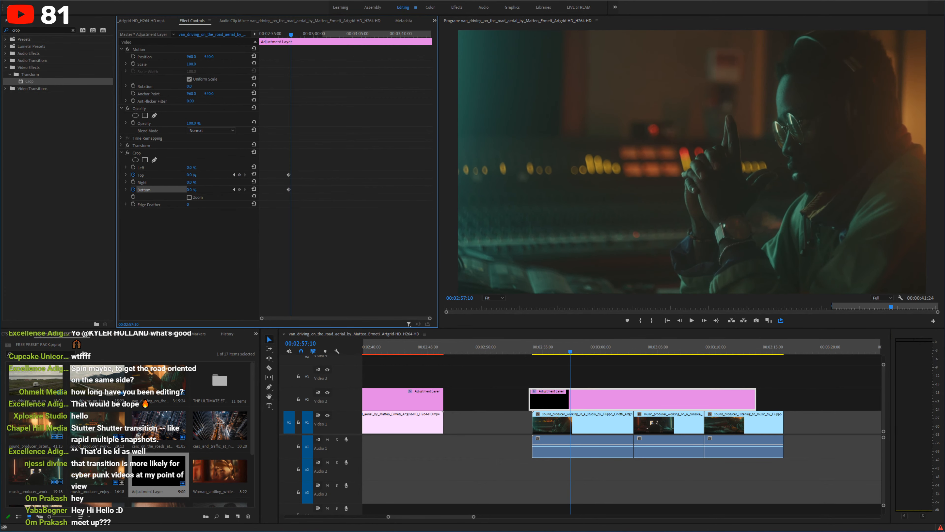
left_click(191, 175)
type("50")
key("Return")
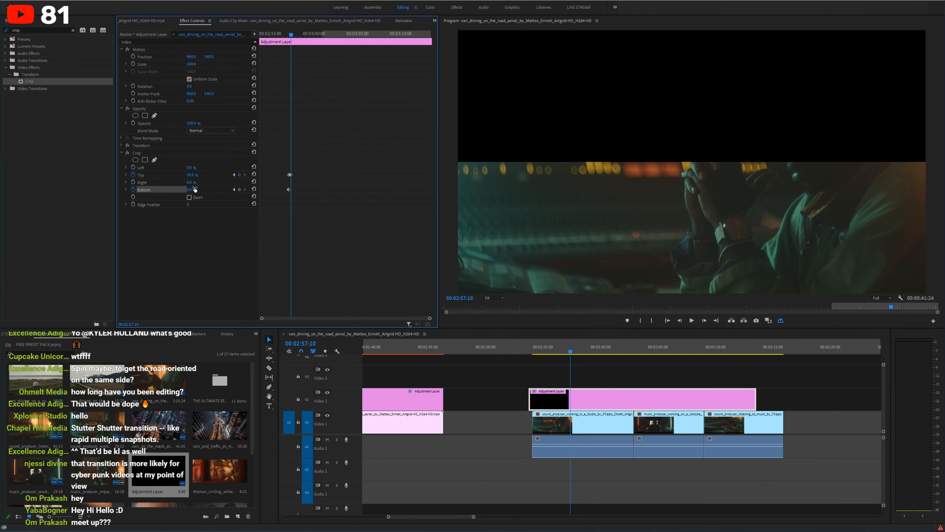
left_click(191, 190)
type("50")
key("Return")
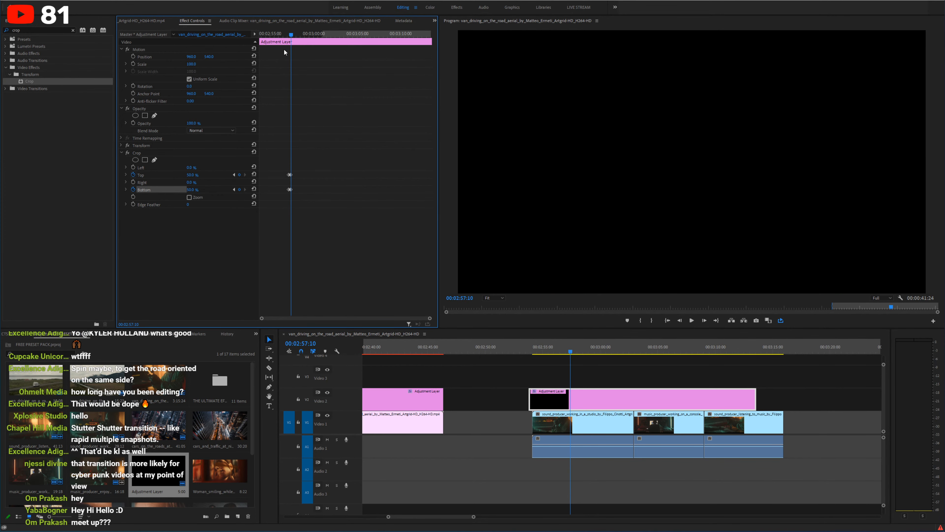
Step: Play back the closing crop animation and check its frames around the first keyframes
left_click(284, 34)
key("equal")
key("equal")
key("space")
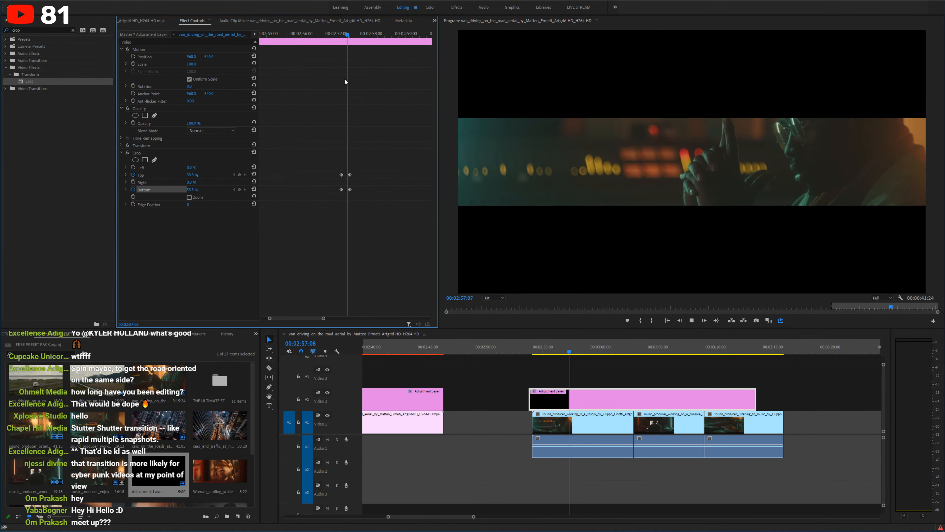
left_click_drag(346, 34, 342, 38)
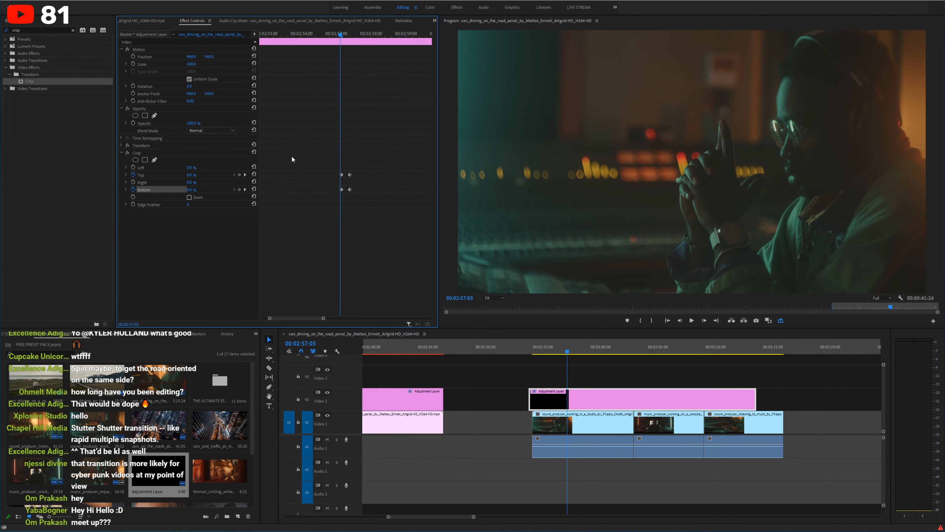
left_click(345, 34)
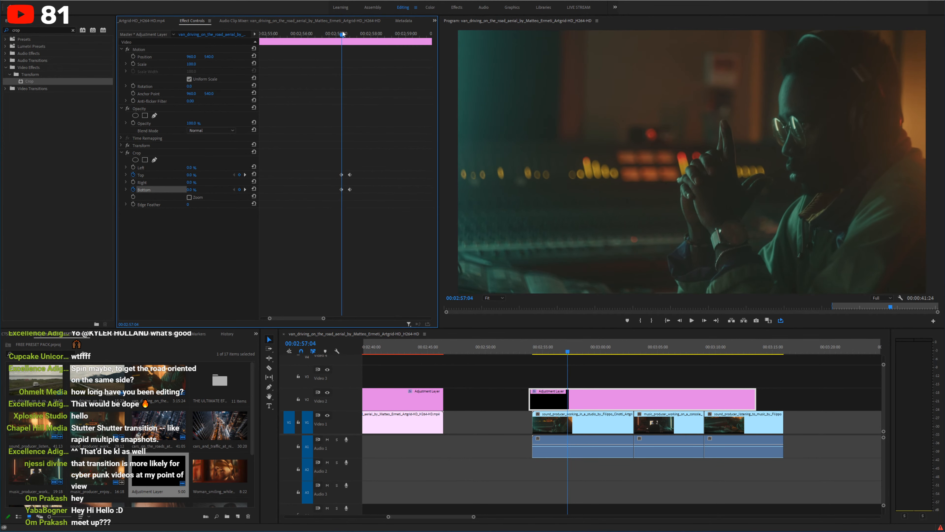
Step: Raise the Crop's Edge Feather to soften the closing edges and play the animation again
left_click_drag(195, 207, 196, 205)
mouse_move(345, 35)
left_mouse_down()
mouse_move(355, 36)
mouse_move(339, 38)
left_mouse_up()
scroll(355, 53, "up", 4)
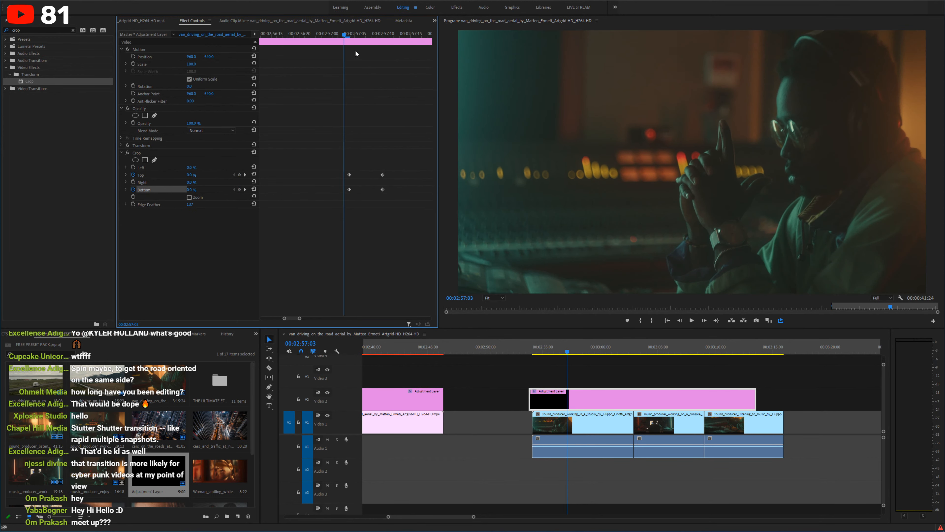
scroll(335, 43, "down", 4)
key("space")
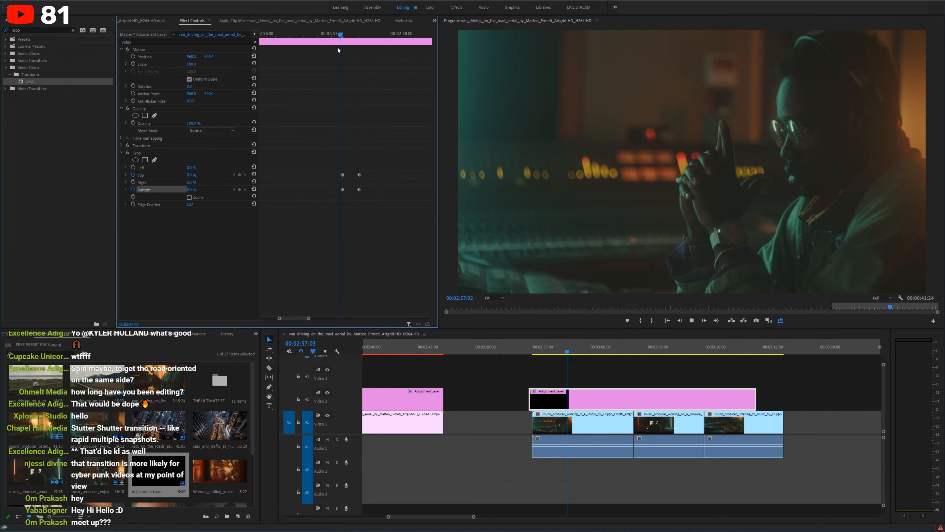
Step: Copy the opening Top and Bottom keyframes to just after the 50% pair and play back the blink
left_click_drag(357, 34, 368, 34)
left_click_drag(337, 161, 368, 190)
left_click_drag(358, 34, 327, 32)
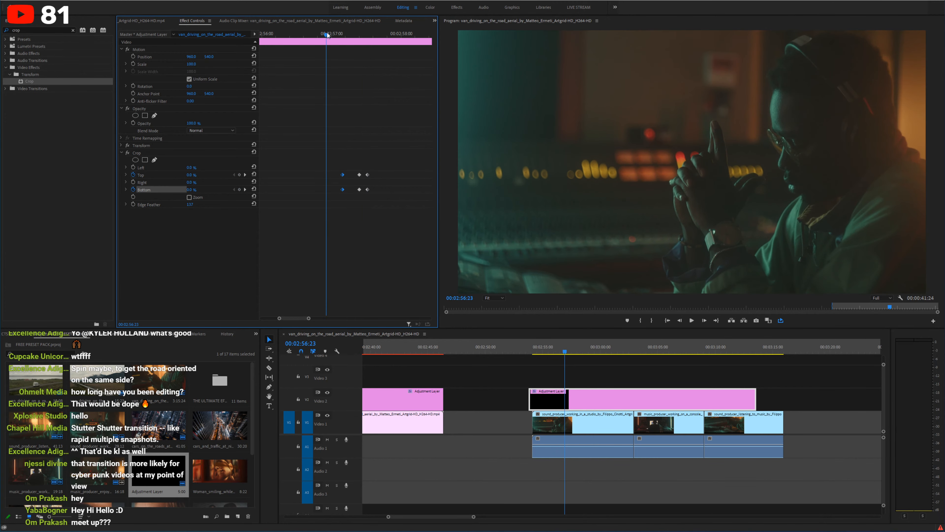
key("space")
left_click(340, 33)
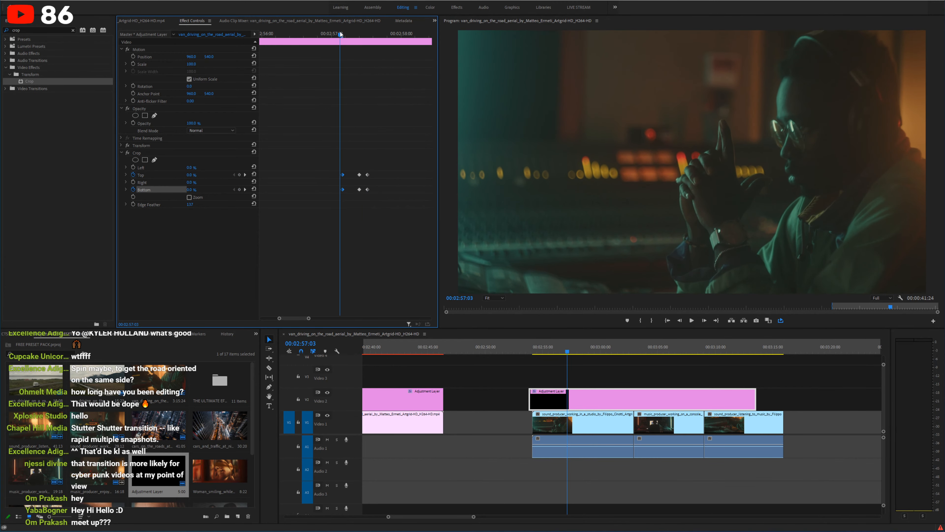
left_click(338, 32)
key("space")
key("space")
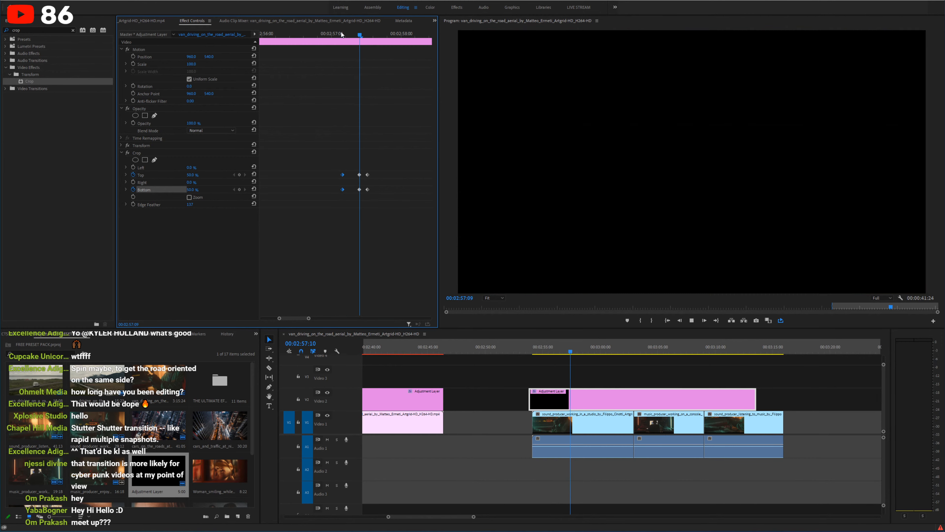
Step: Add Top and Bottom keyframes at 0% at 00:02:58:04 for the Crop effect
left_click_drag(330, 33, 322, 45)
key("minus")
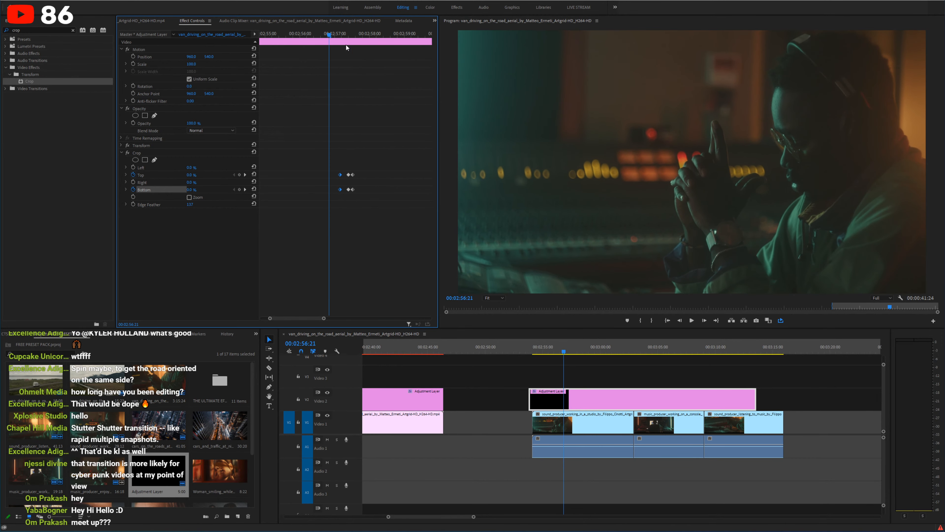
left_click(377, 34)
key("equal")
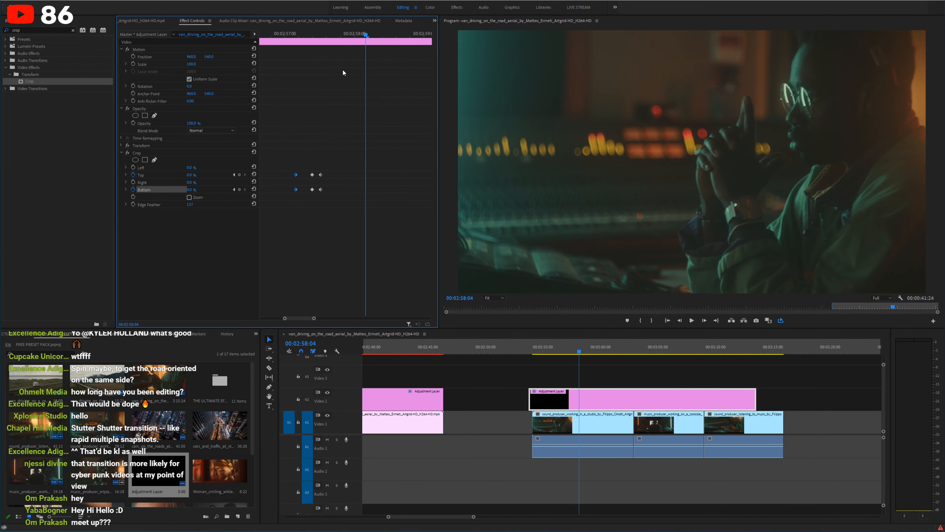
left_click(239, 189)
left_click(239, 175)
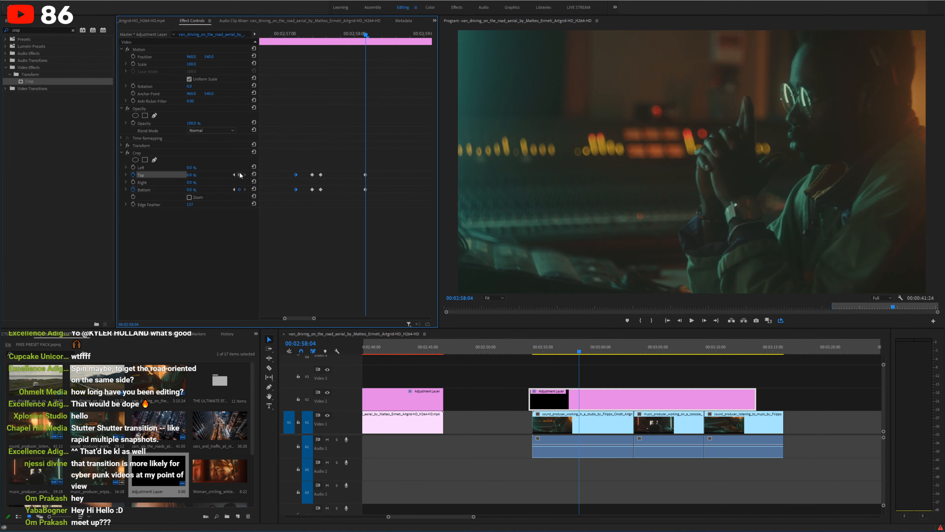
Step: Keyframe the Crop's Top and Bottom at 50% two frames further on, at 00:02:58:06
key("Right")
key("Right")
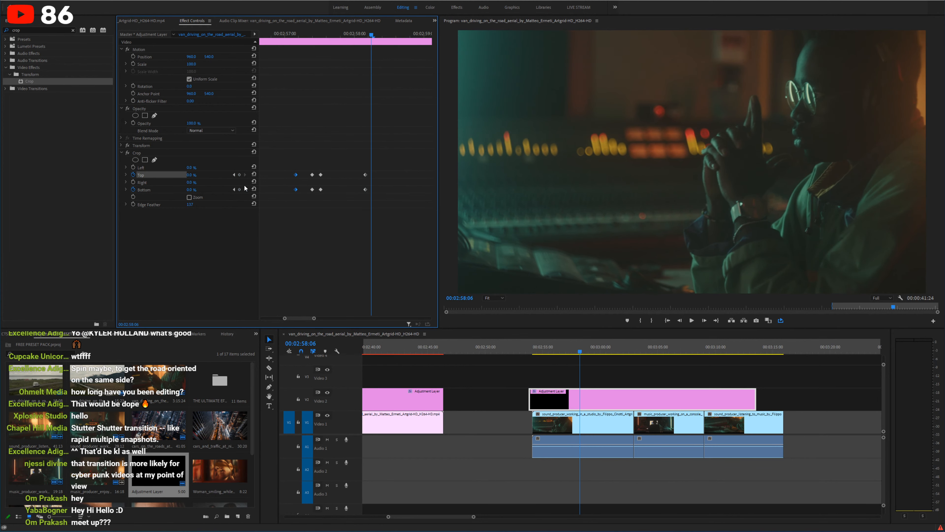
left_click(191, 174)
type("50")
key("Return")
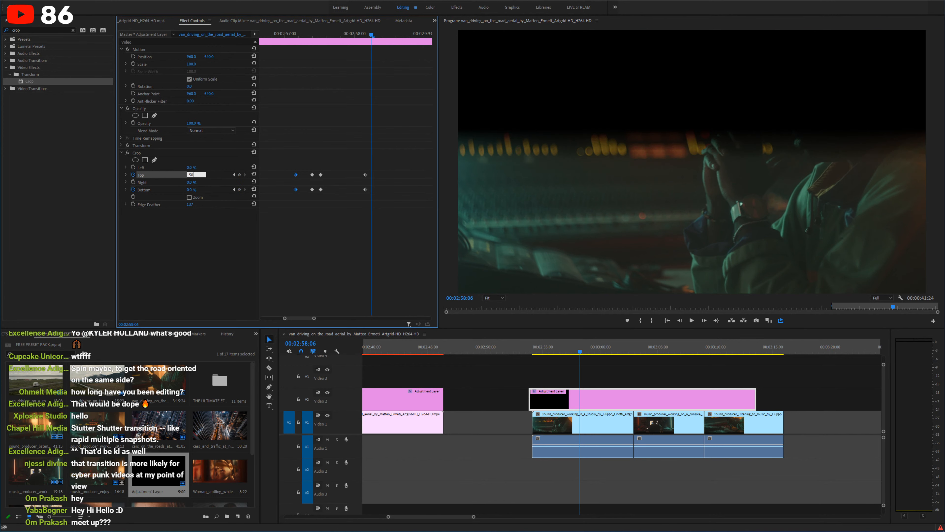
left_click(191, 189)
type("50")
key("Return")
Step: Reset the Crop's Top and Bottom to 0% at 00:02:58:08
key("Right")
key("Right")
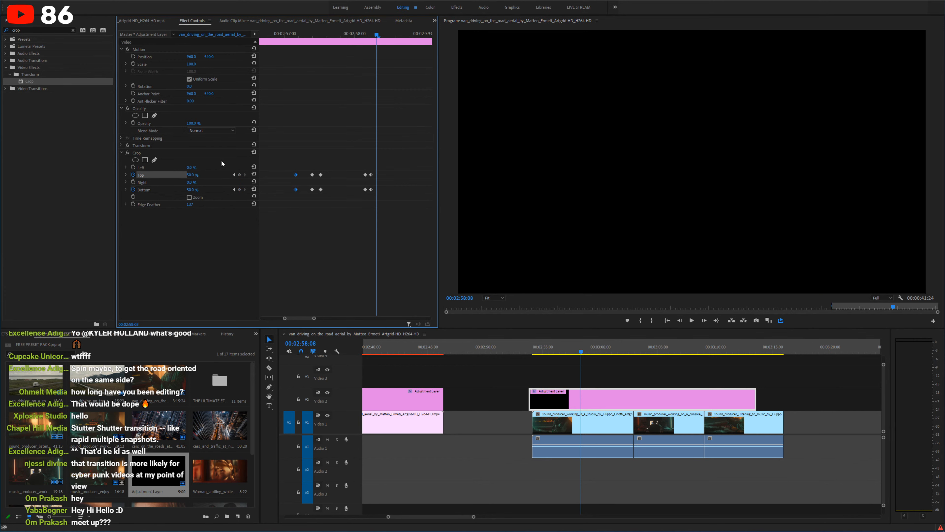
left_click(254, 174)
left_click(254, 189)
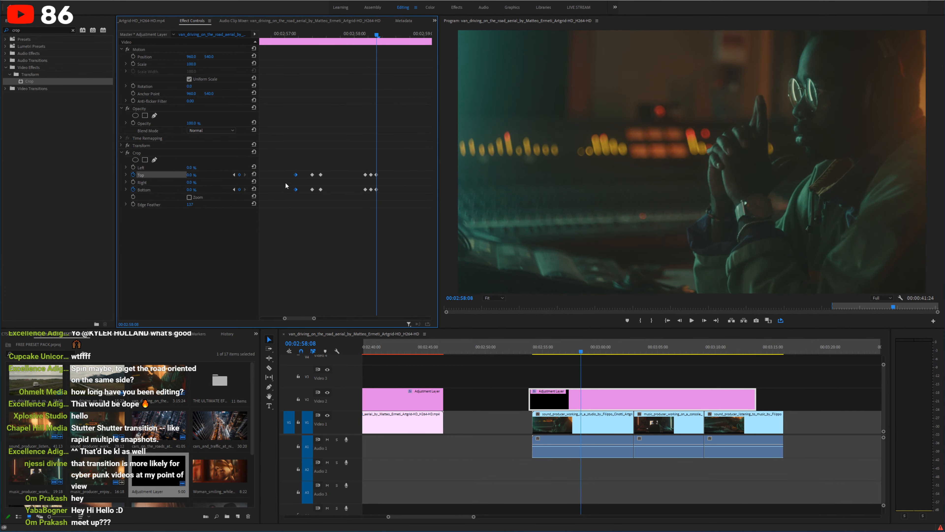
Step: Close the crop again with Top and Bottom at 50% at 00:02:58:10
key("Right")
key("Right")
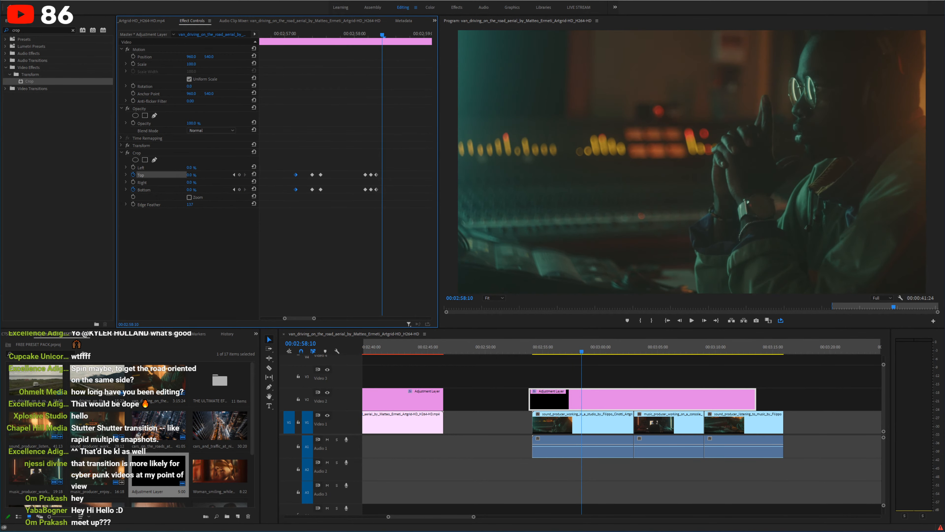
left_click(192, 175)
type("50")
key("Return")
left_click(196, 189)
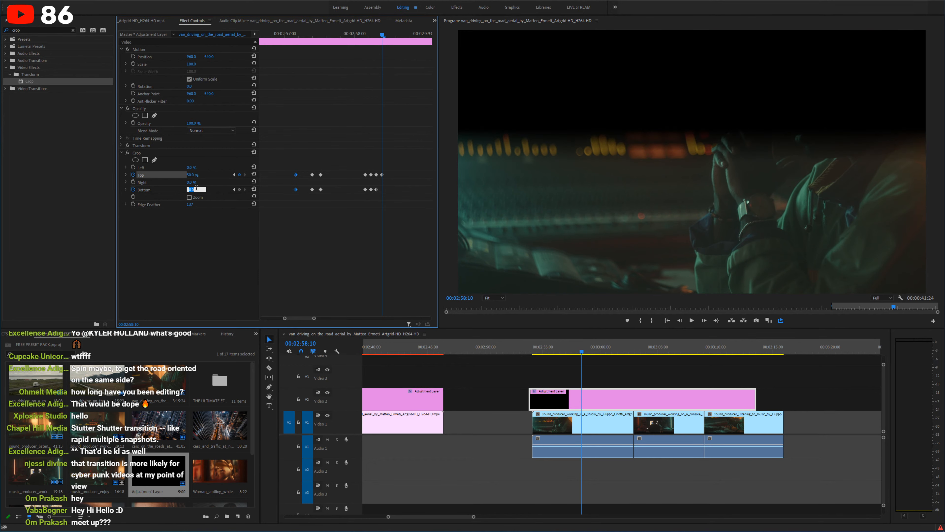
type("50")
key("Return")
Step: Play back the repeated closing and opening from about 00:02:58:01 and save the project
left_click(358, 35)
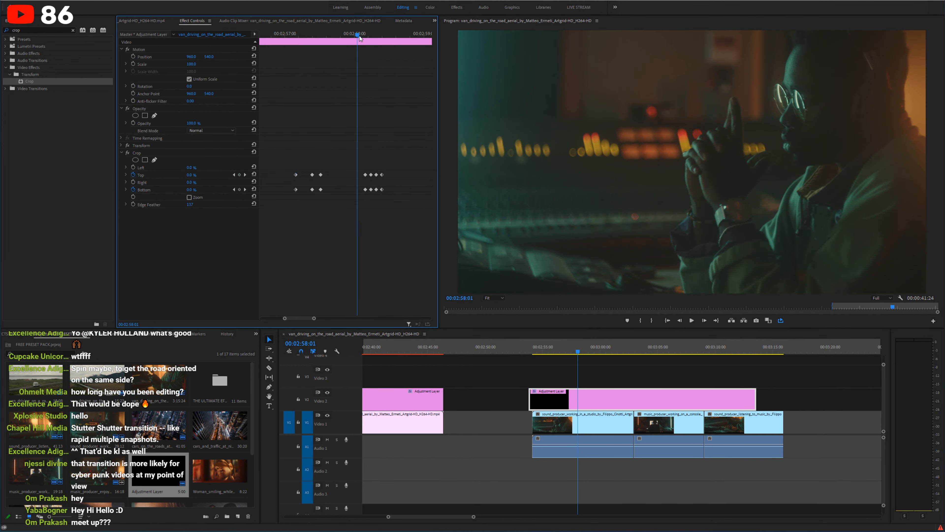
left_click_drag(360, 37, 363, 37)
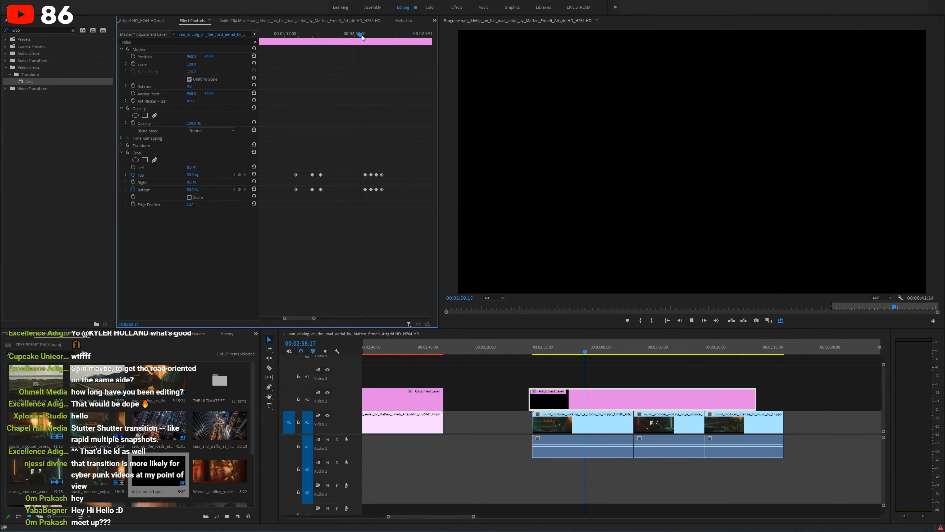
key("space")
scroll(375, 68, "down", 3)
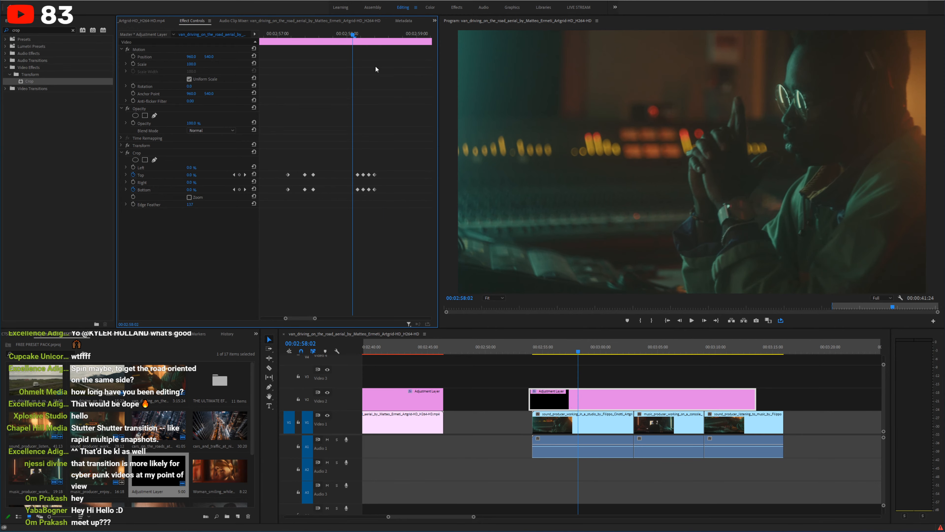
scroll(387, 135, "down", 3)
key("ctrl+s")
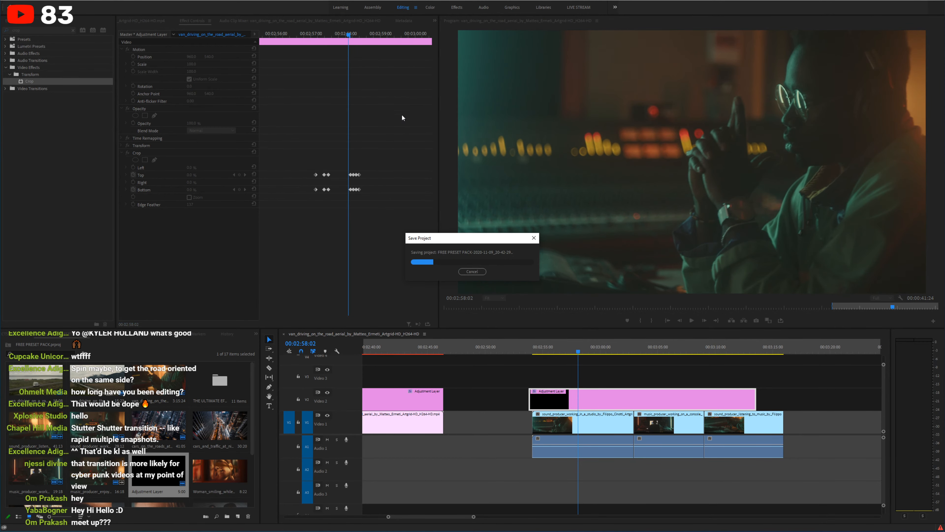
scroll(364, 185, "up", 5)
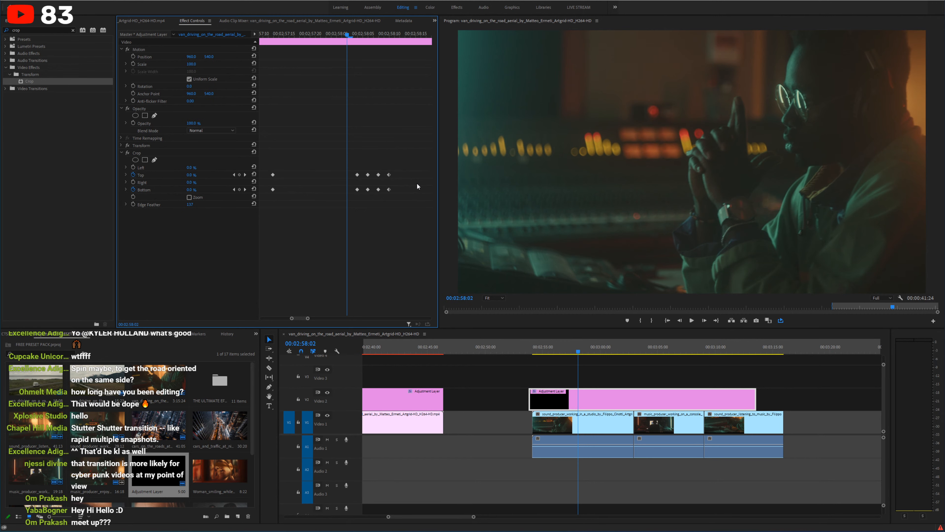
left_click(358, 189)
left_click_drag(419, 161, 349, 191)
left_click_drag(404, 160, 351, 189)
key("minus")
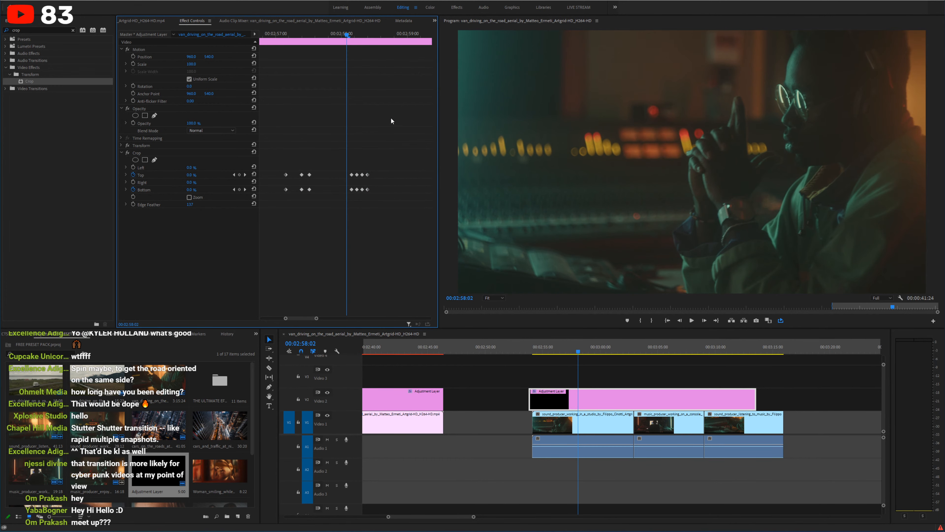
Step: Reset the Crop's Top and Bottom to 0% at 00:02:58:15
left_click(382, 36)
key("equal")
key("equal")
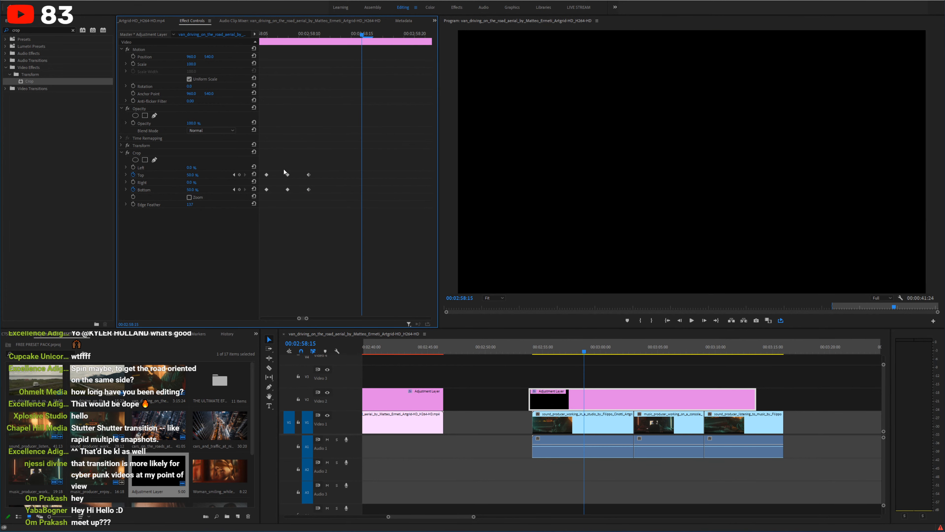
left_click(254, 174)
left_click(254, 189)
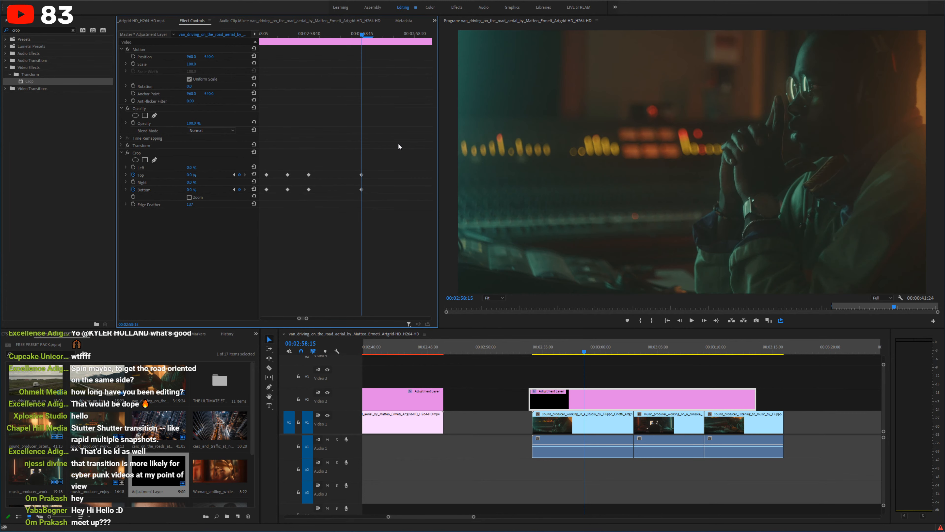
Step: Set the Crop's Top and Bottom to 50% one frame further on, at 00:02:58:16
key("Right")
left_click(196, 174)
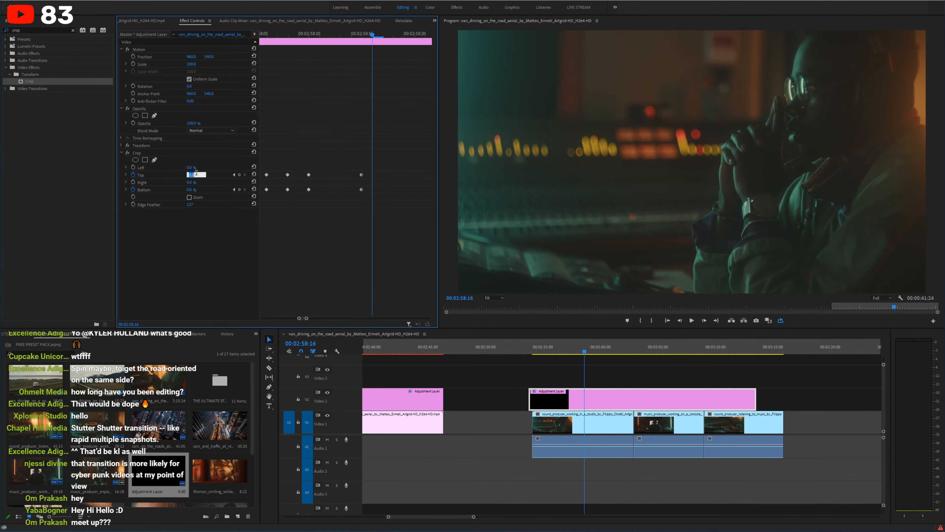
type("50")
key("Return")
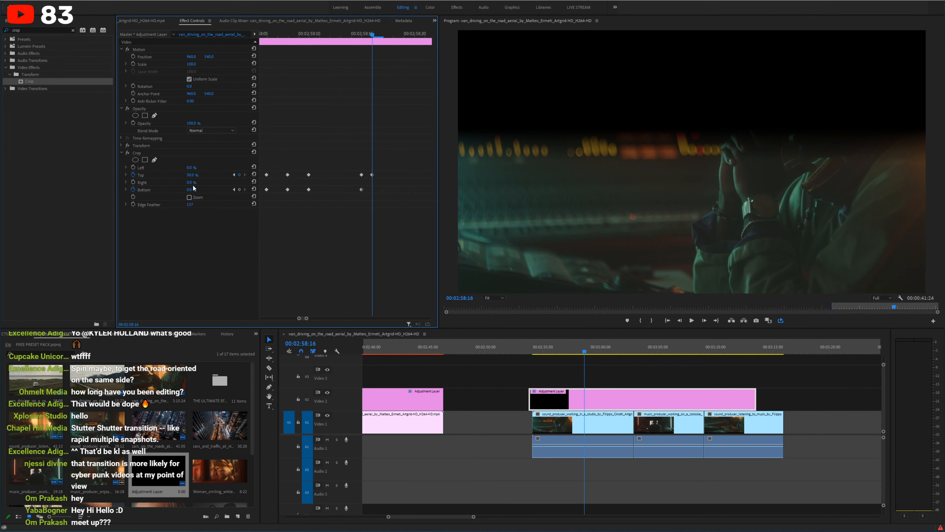
left_click(194, 188)
type("50")
key("Return")
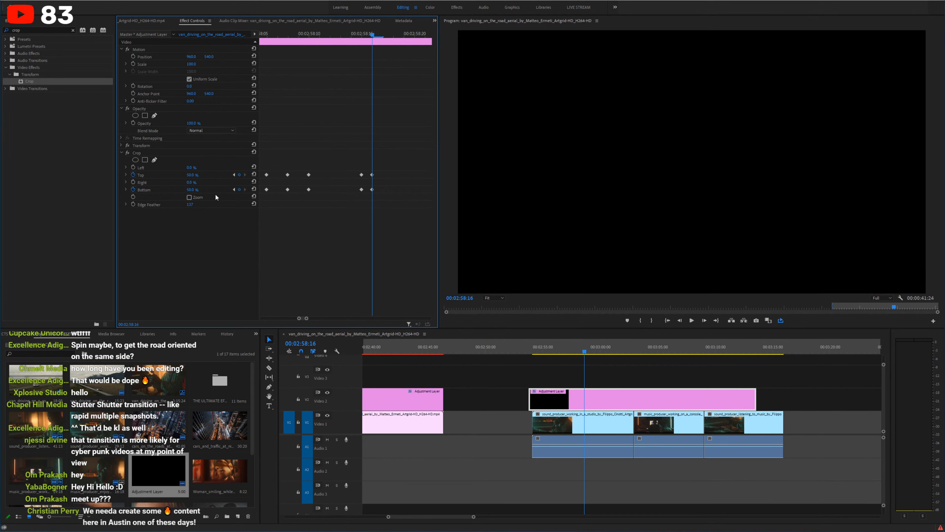
Step: Copy the Top and Bottom keyframes at 00:02:58:15 and 00:02:58:16 and paste them at 00:02:58:17
left_click_drag(377, 168, 359, 191)
key("Right")
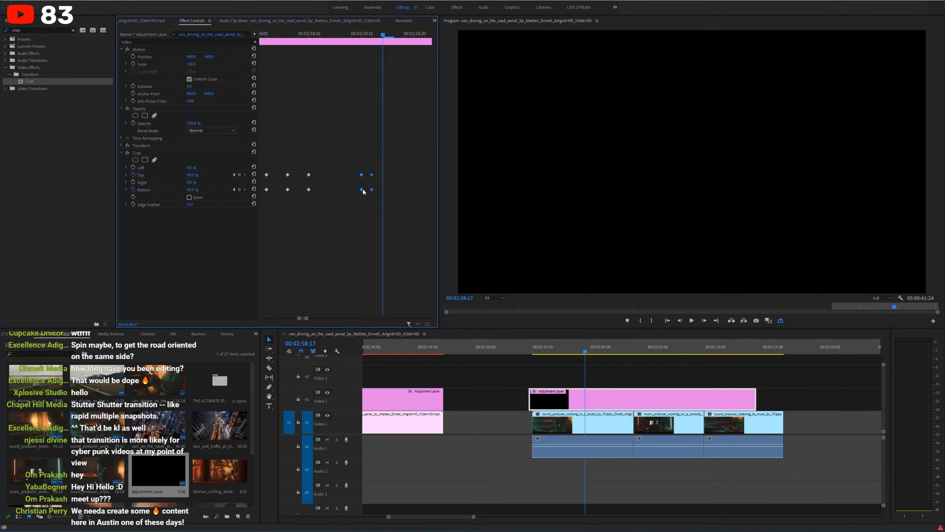
key("ctrl+c")
key("ctrl+v")
Step: Select the Top and Bottom keyframes of the last four one-frame positions and go to 00:02:58:19
left_click_drag(410, 165, 351, 193)
key("Right")
key("Right")
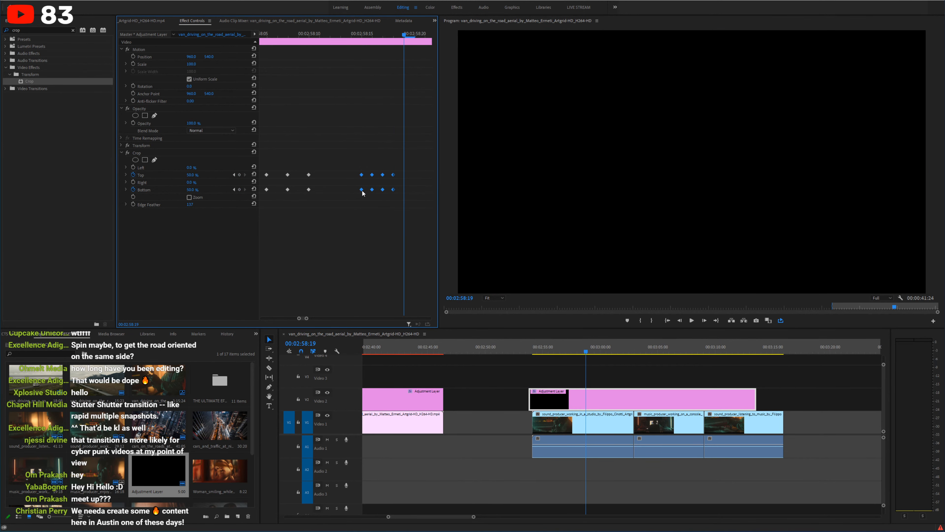
Step: Duplicate the selected Crop Top and Bottom keyframes starting at 00:02:58:19 and play the result back full screen
left_click_drag(363, 192, 405, 194)
left_click(351, 37)
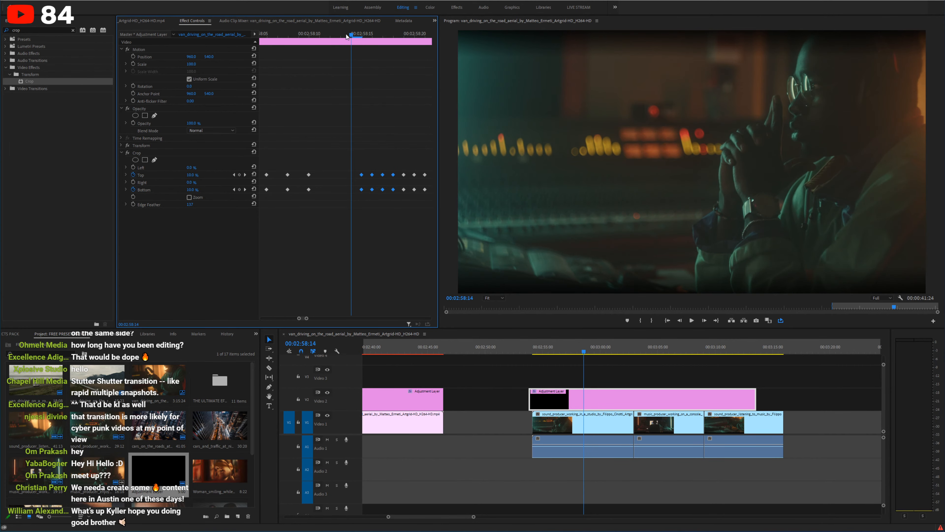
left_click(329, 34)
key("grave")
key("Up")
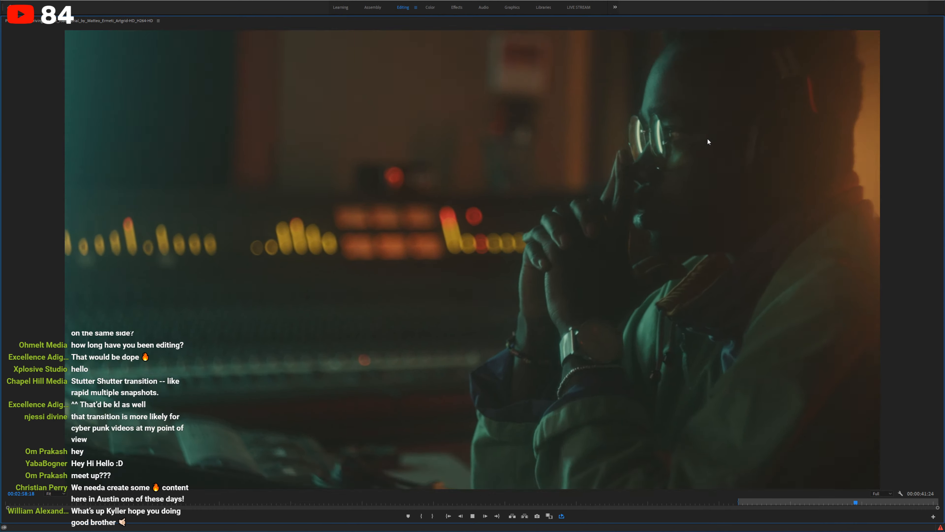
key("grave")
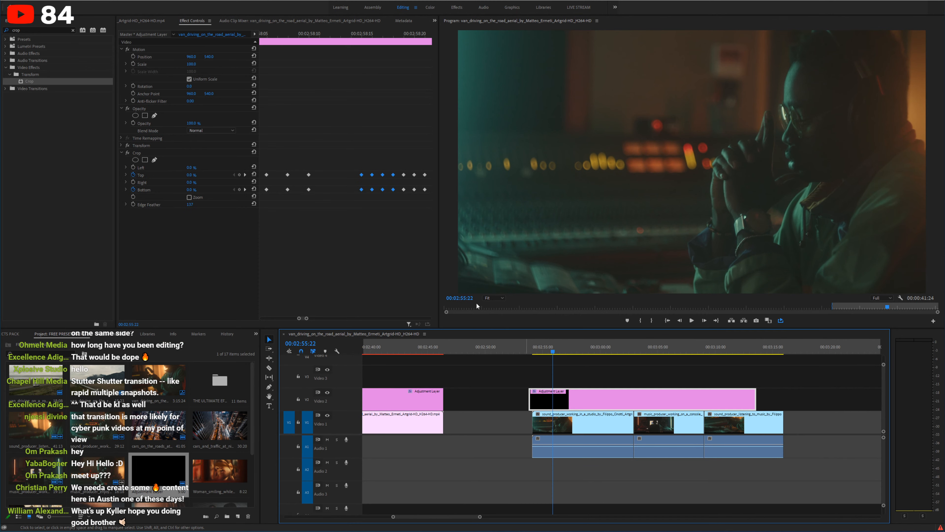
Step: Play back the adjustment layer's whole blink animation full screen, starting at 00:02:56:14
left_click(370, 241)
key("minus")
key("minus")
key("equal")
left_click(263, 35)
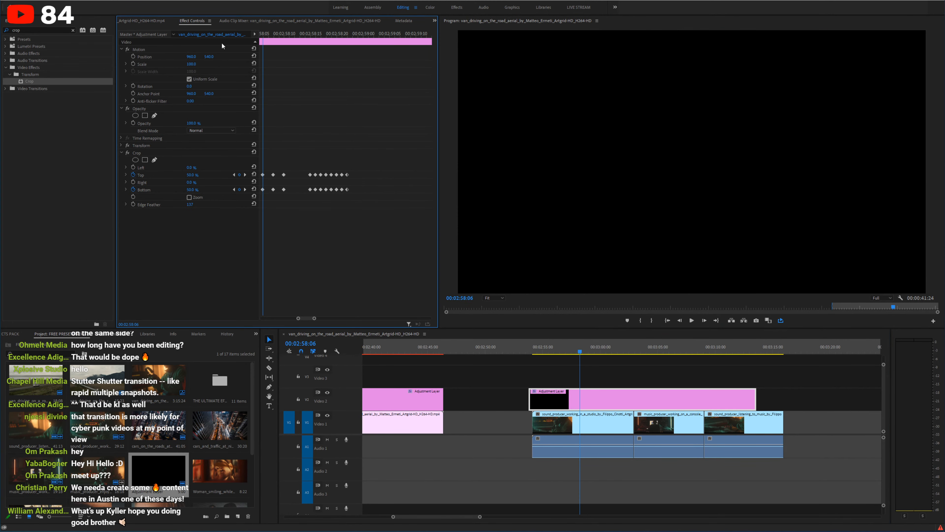
left_click_drag(222, 47, 213, 56)
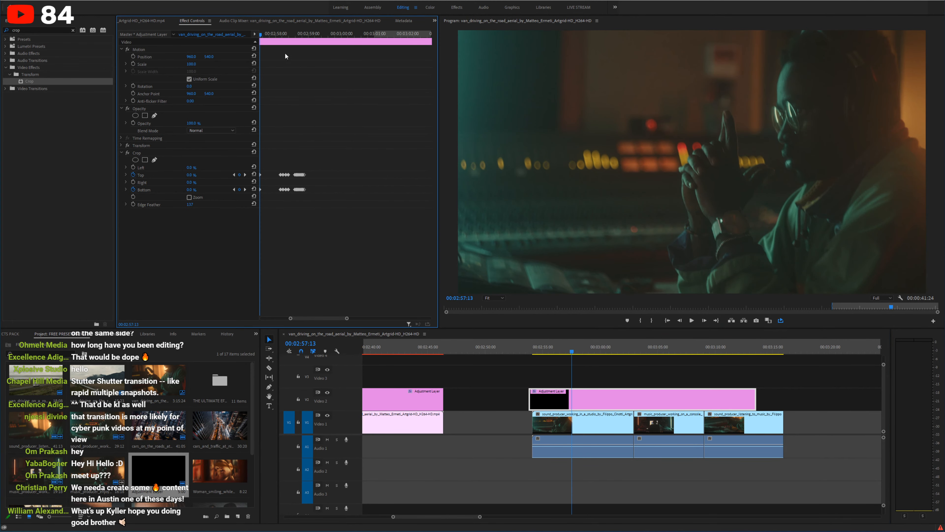
left_click_drag(260, 35, 208, 44)
left_click(341, 34)
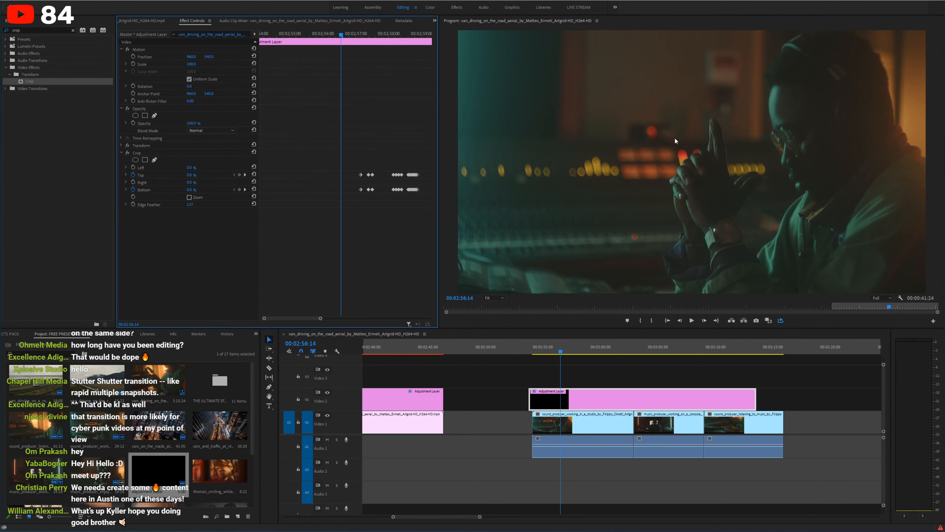
key("grave")
key("space")
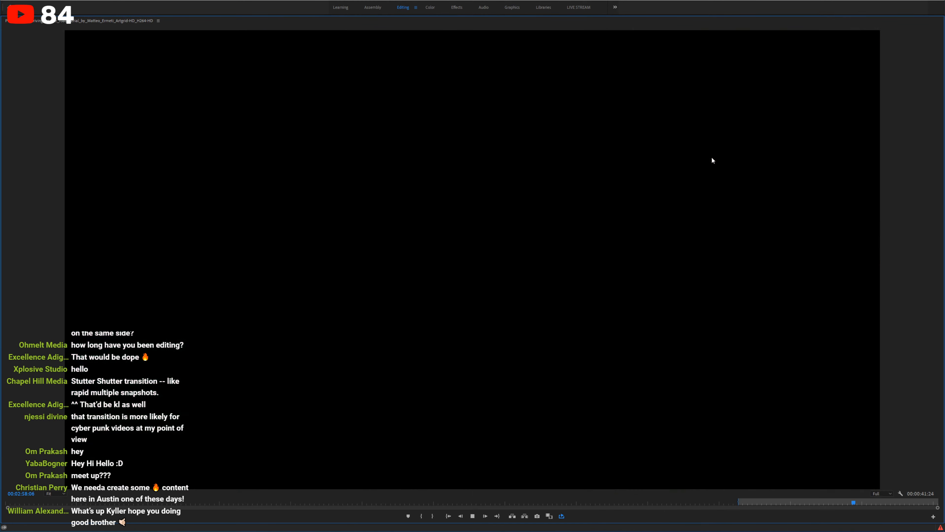
key("grave")
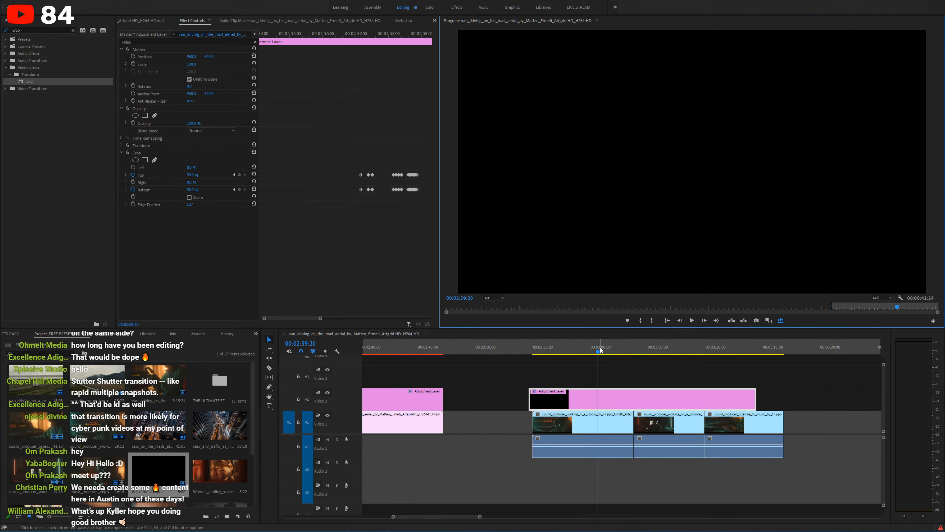
Step: Mark an In point at 00:02:55:12 and play back the blink animation over the studio clip
left_click_drag(600, 349, 584, 348)
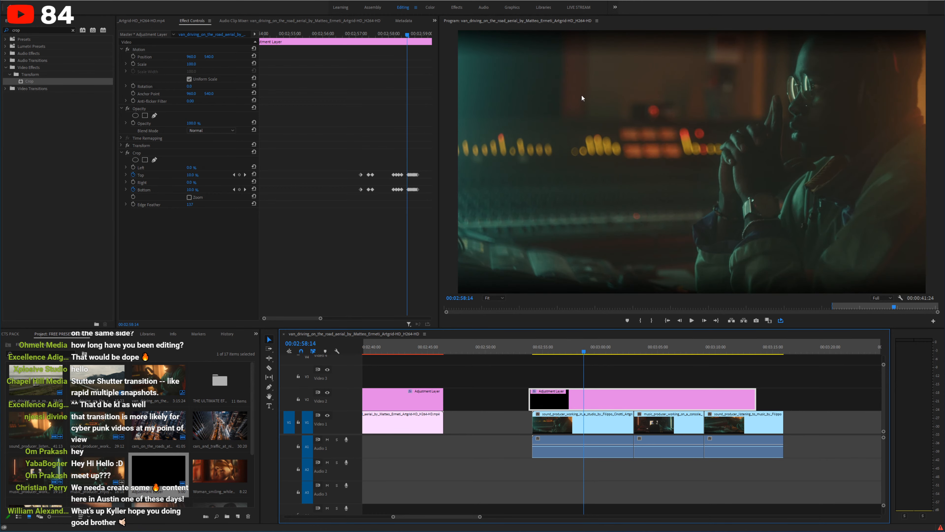
key("space")
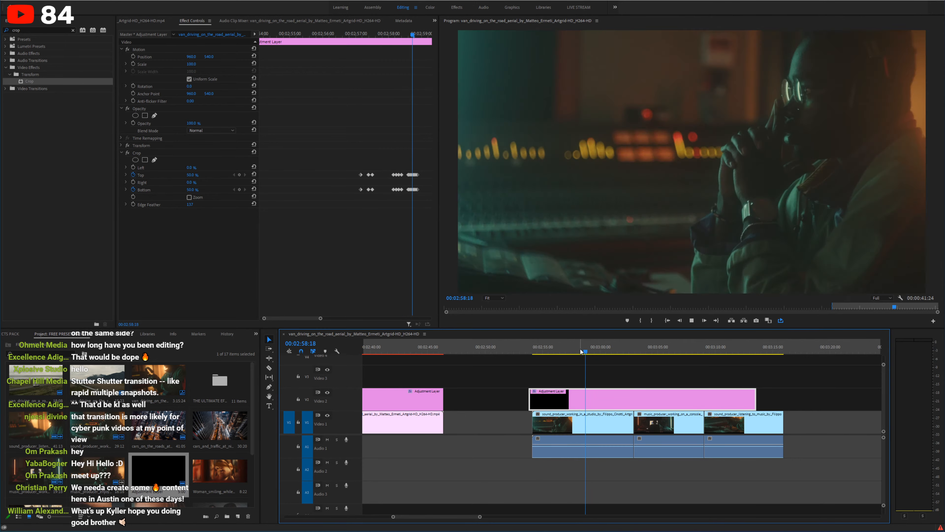
left_click_drag(580, 350, 549, 356)
key("space")
key("i")
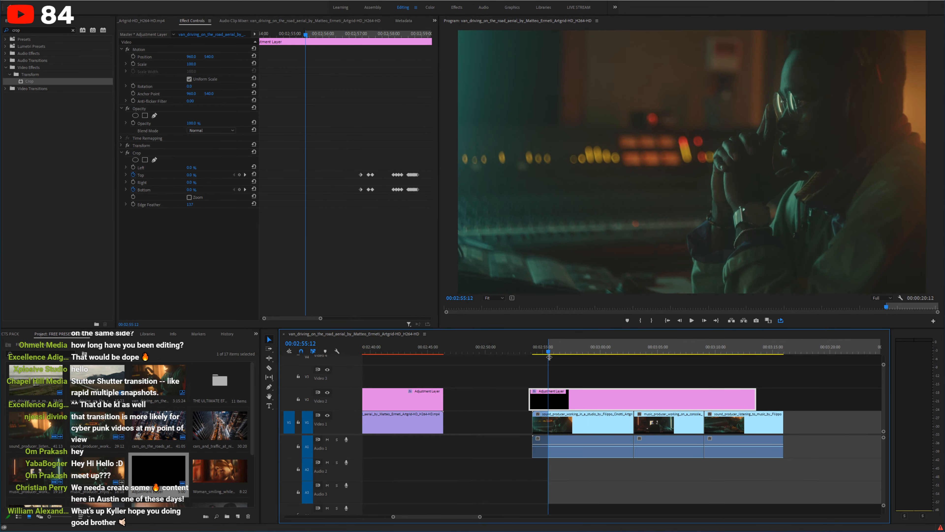
key("space")
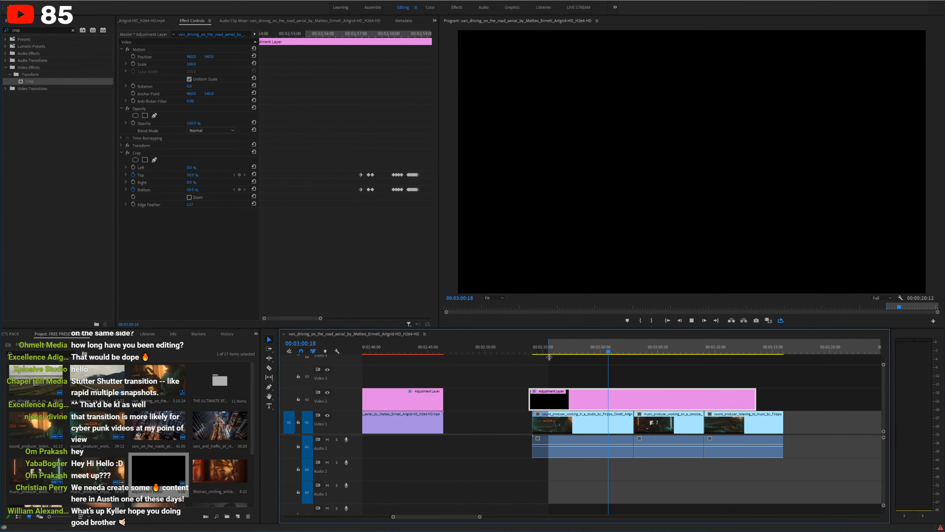
left_click(552, 351)
key("space")
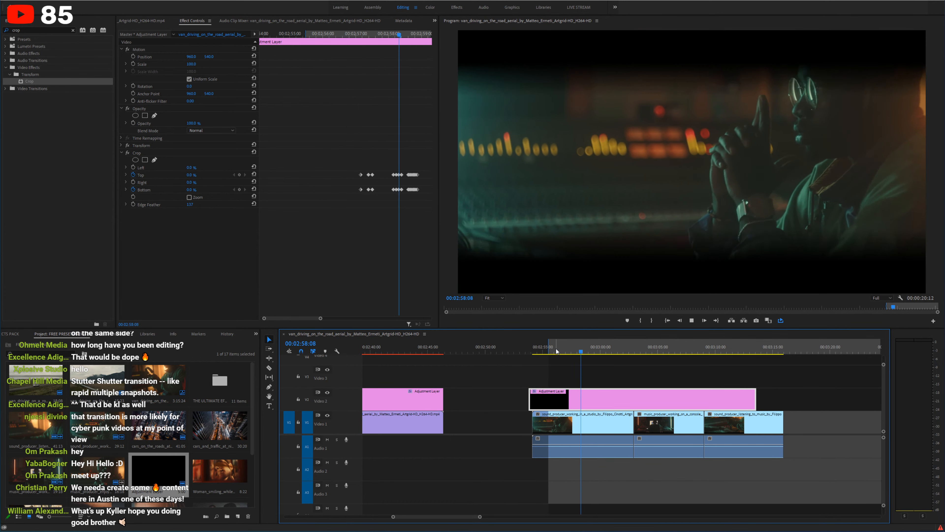
key("space")
Step: Cut the sound producer studio clip at 00:02:58:18, delete its remainder and move the music producer console clip against the cut
mouse_move(586, 351)
left_mouse_down()
mouse_move(575, 351)
mouse_move(587, 350)
left_mouse_up()
key("Left")
key("Left")
key("Left")
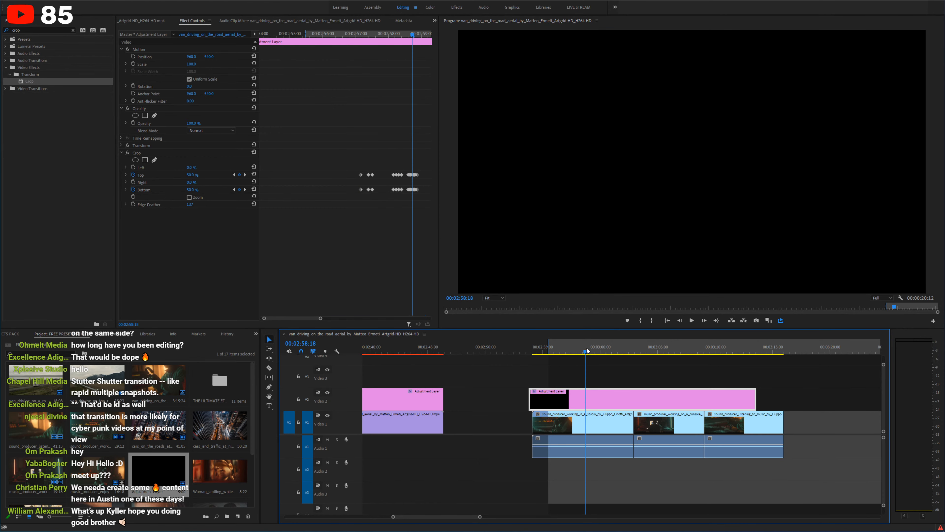
key("v")
left_click(610, 426)
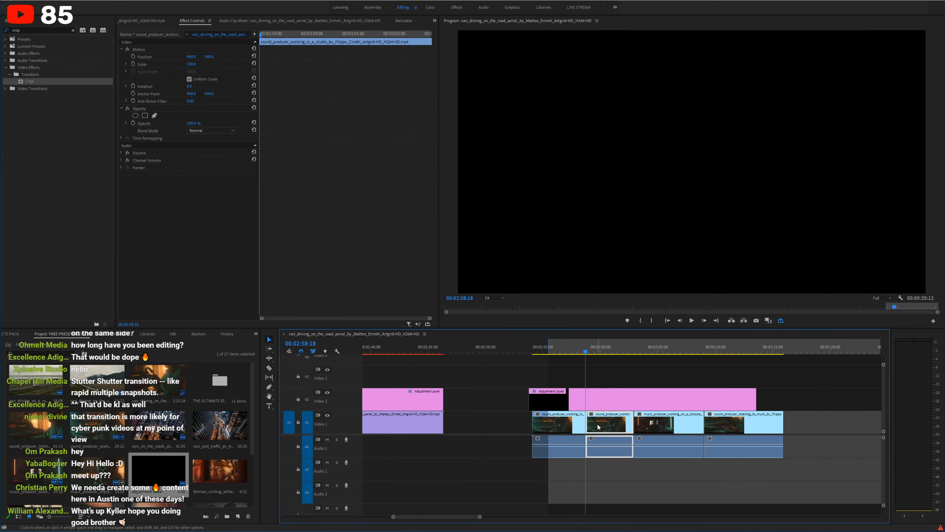
key("Delete")
left_click_drag(629, 426, 591, 426)
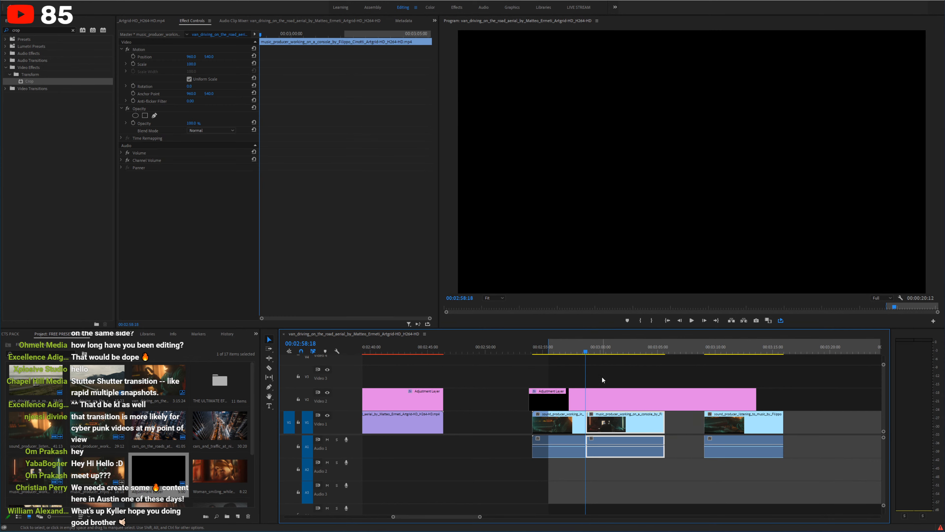
Step: Reset the adjustment layer's Crop Top and Bottom to 0% at 00:02:58:23, adding final keyframes after the blink
left_click(574, 348)
left_click(584, 350)
left_click(597, 401)
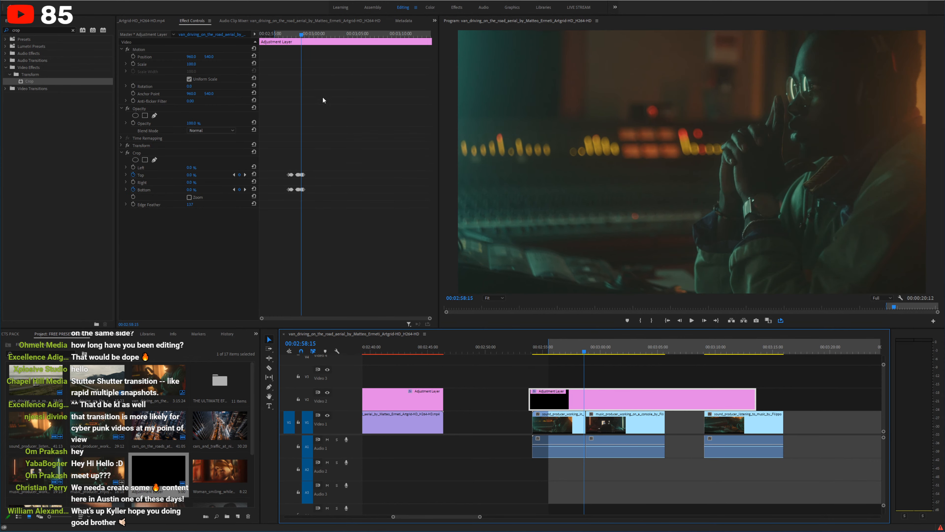
left_click(301, 35)
scroll(331, 60, "up", 2)
scroll(332, 60, "up", 3)
key("Right")
key("Right")
key("Right")
key("Right")
key("Right")
key("Right")
key("Right")
key("Right")
key("Right")
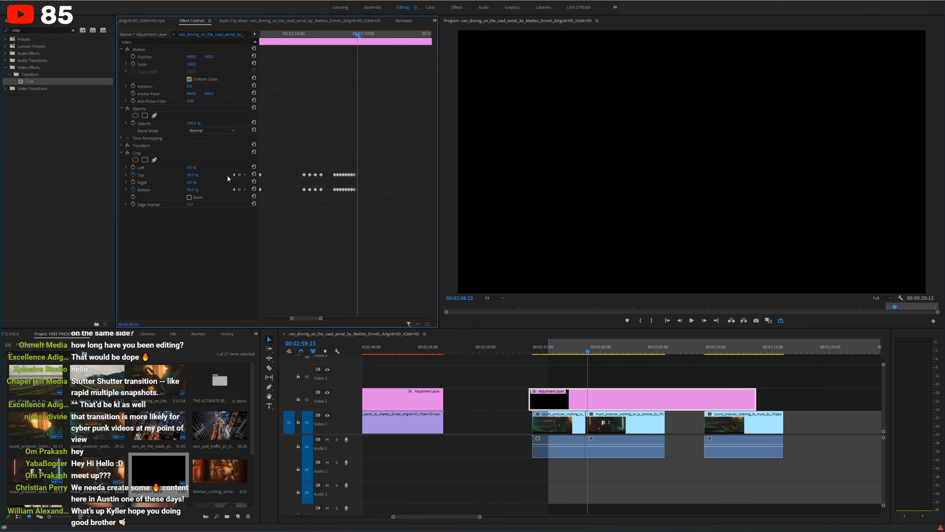
left_click(253, 175)
left_click(253, 190)
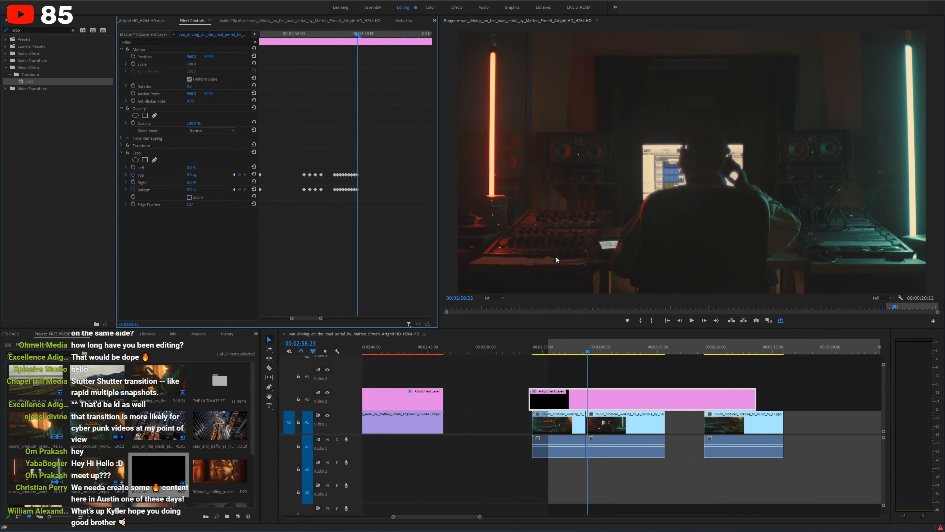
Step: Play back the blink transition from the studio clip into the console clip, viewing it full screen
left_click(554, 347)
key("space")
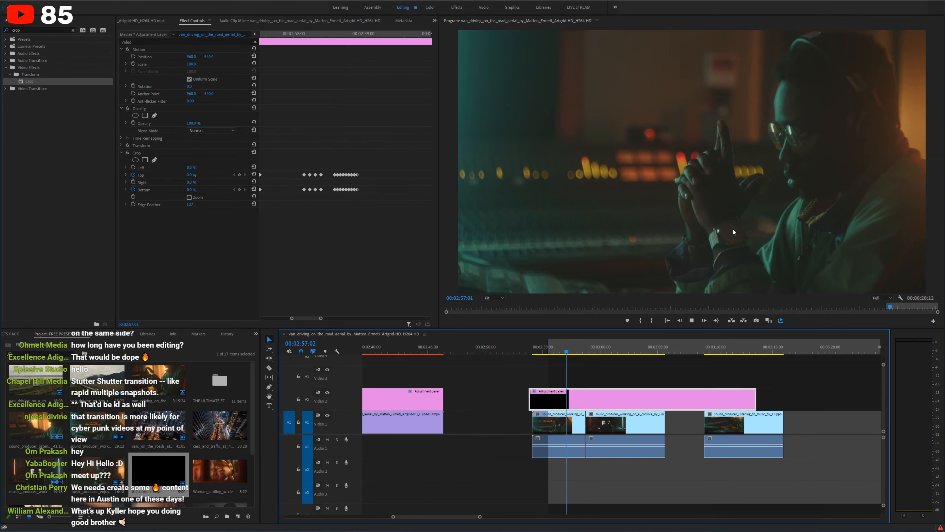
key("grave")
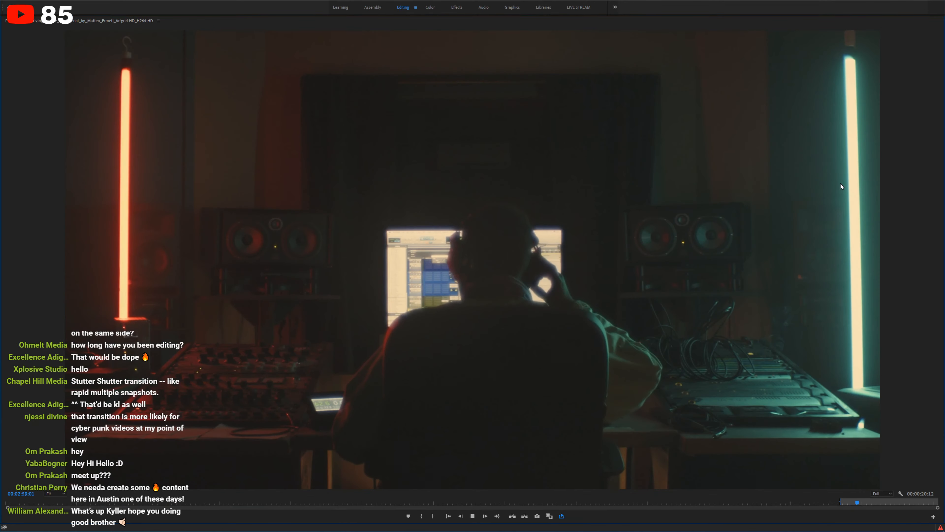
key("grave")
left_click(584, 353)
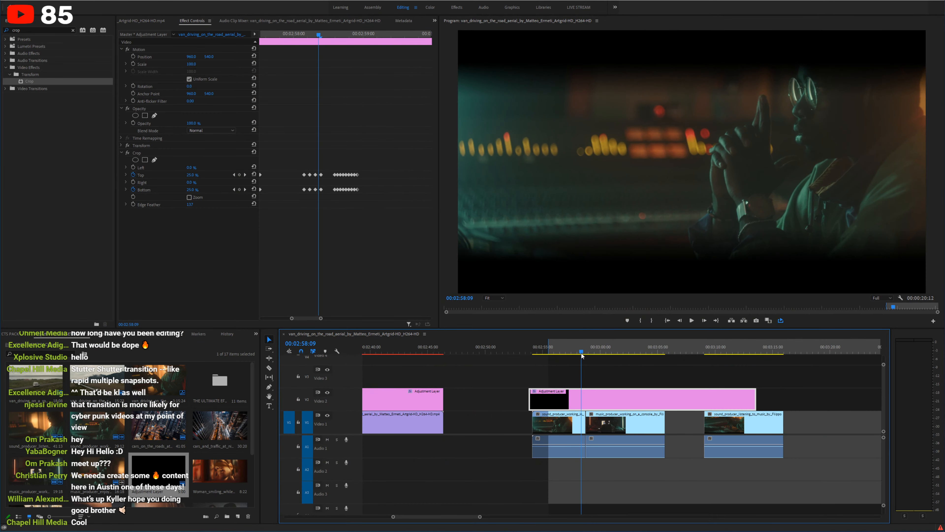
Step: Deselect the adjustment layer and save the project
left_click_drag(584, 352, 589, 353)
left_click(605, 376)
key("ctrl+s")
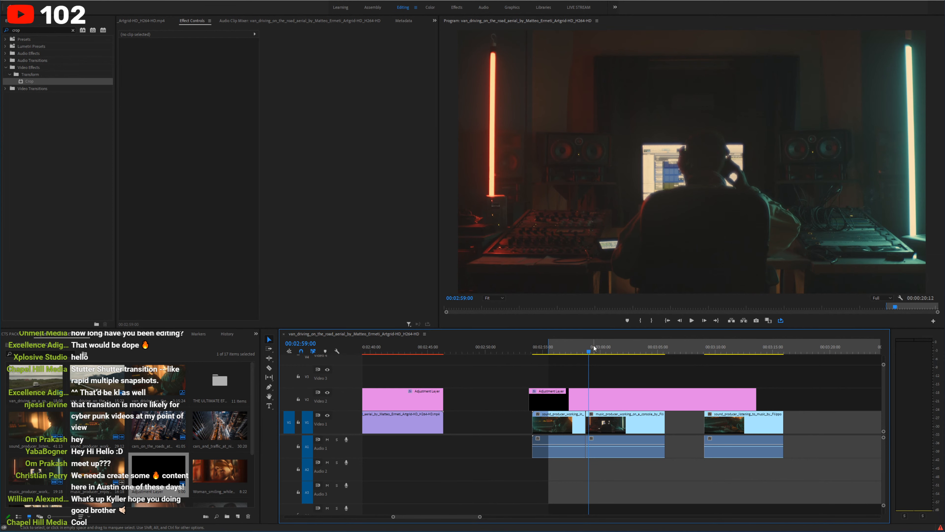
Step: Clear the sequence's In and Out points
left_click_drag(594, 348, 574, 353)
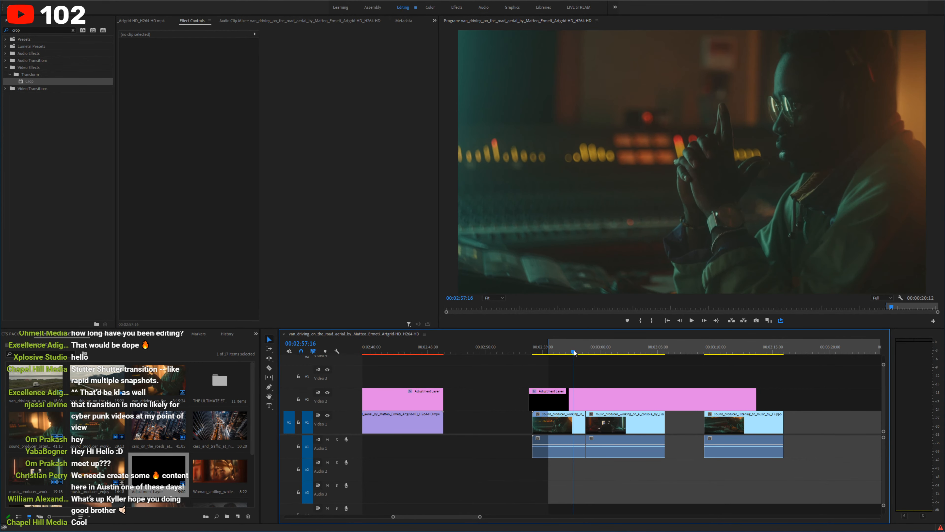
key("minus")
key("minus")
key("minus")
left_click(389, 349)
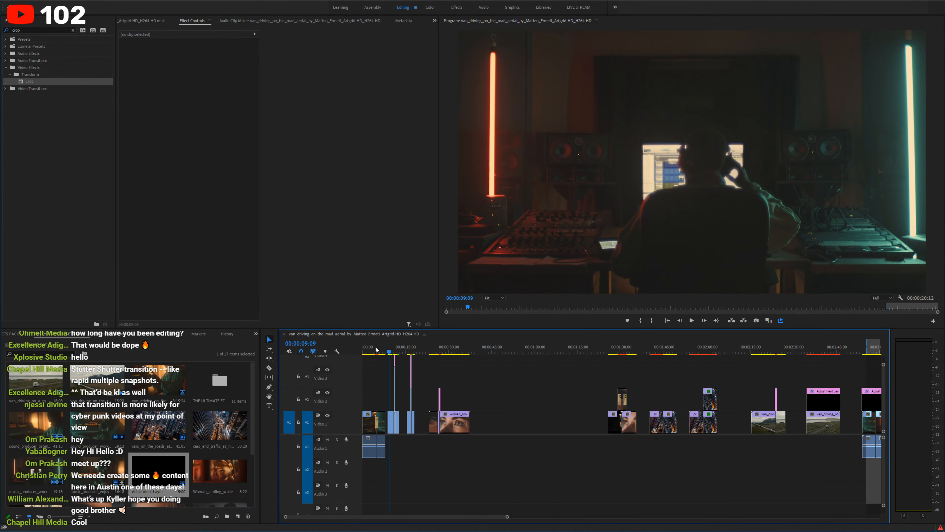
key("equal")
key("equal")
key("equal")
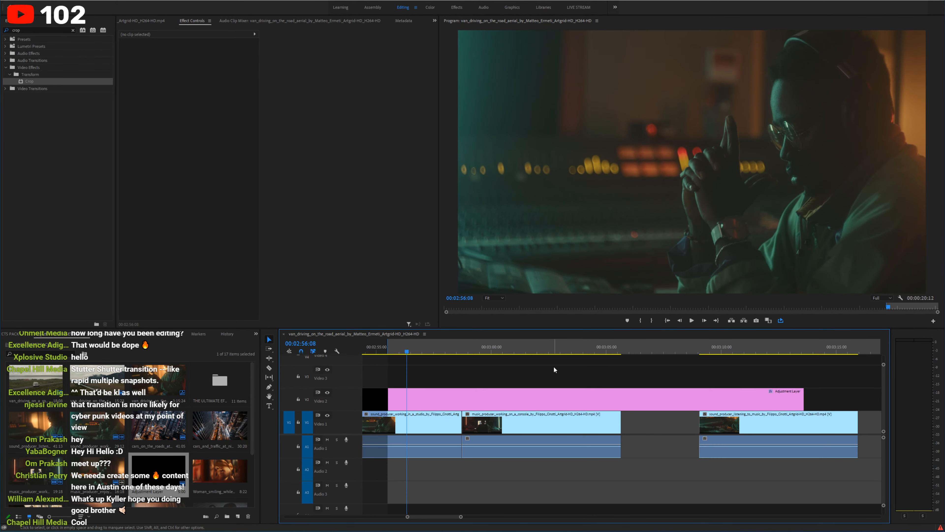
right_click(546, 347)
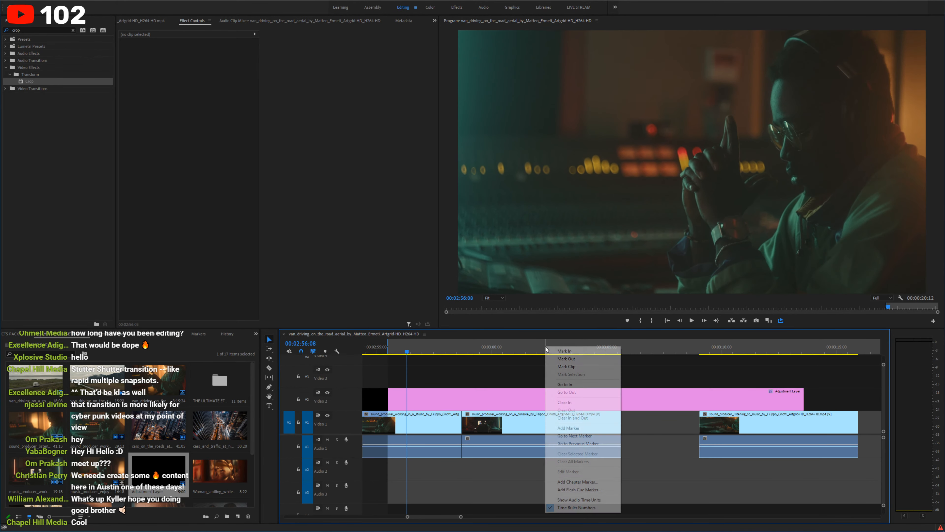
left_click(579, 418)
Step: Play back the earlier transitions between the music producer clips near the start of the sequence
key("minus")
key("minus")
key("minus")
key("minus")
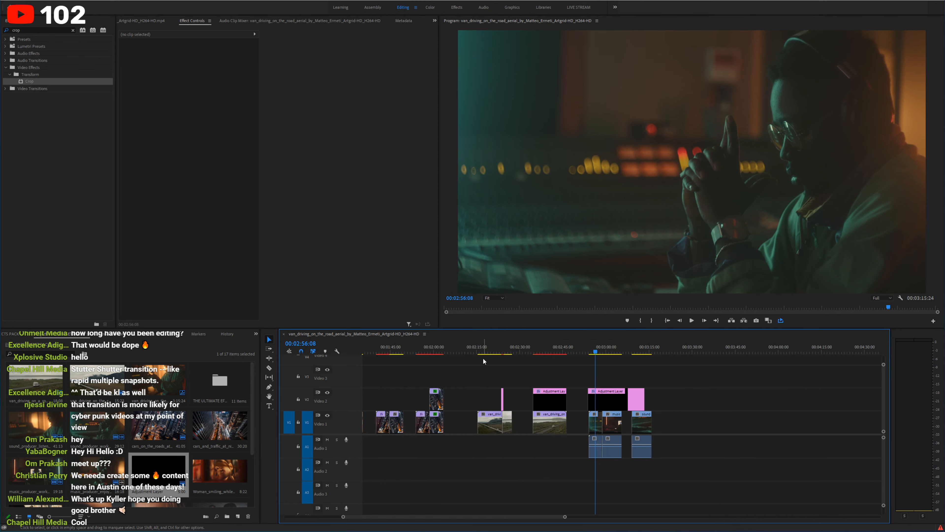
left_click(373, 350)
left_click_drag(375, 350, 373, 350)
key("equal")
key("equal")
key("equal")
key("equal")
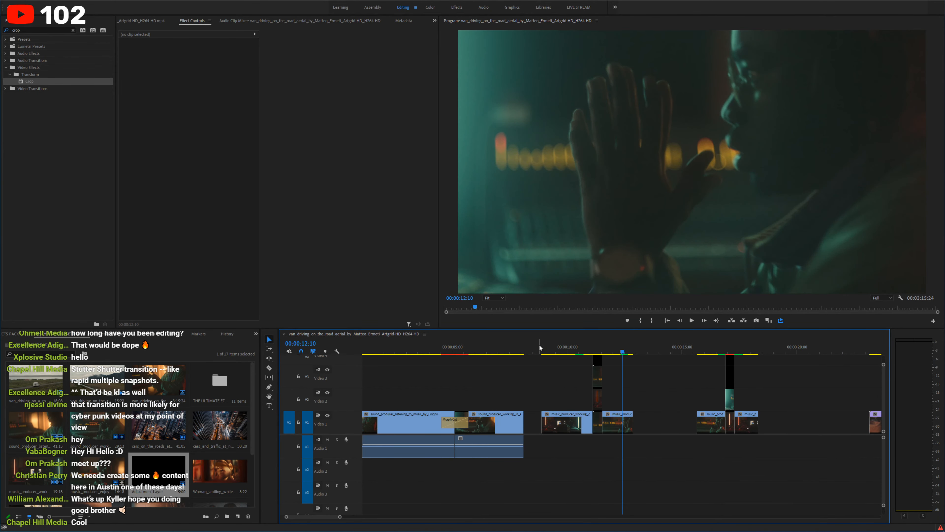
left_click_drag(473, 350, 581, 344)
key("space")
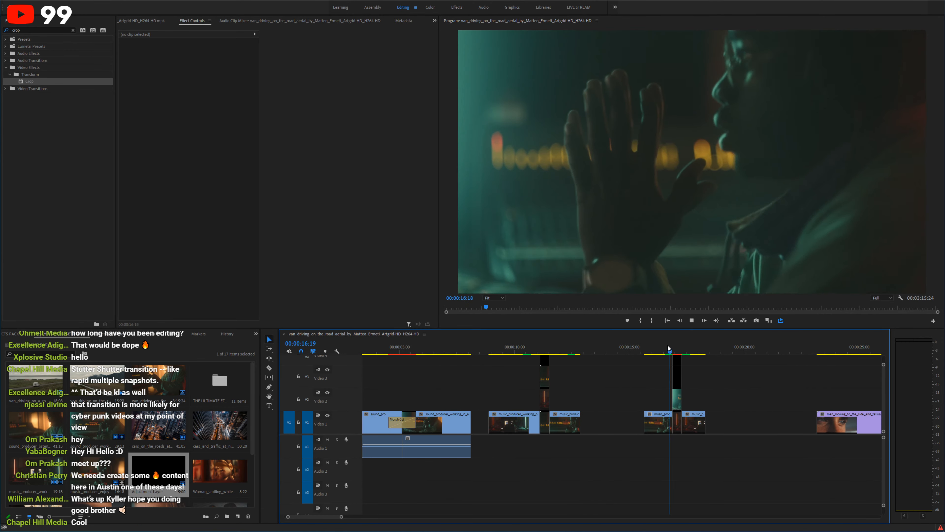
Step: Play back the transition between the man's and the woman's eye close-up clips around 00:00:26
scroll(733, 383, "right", 4)
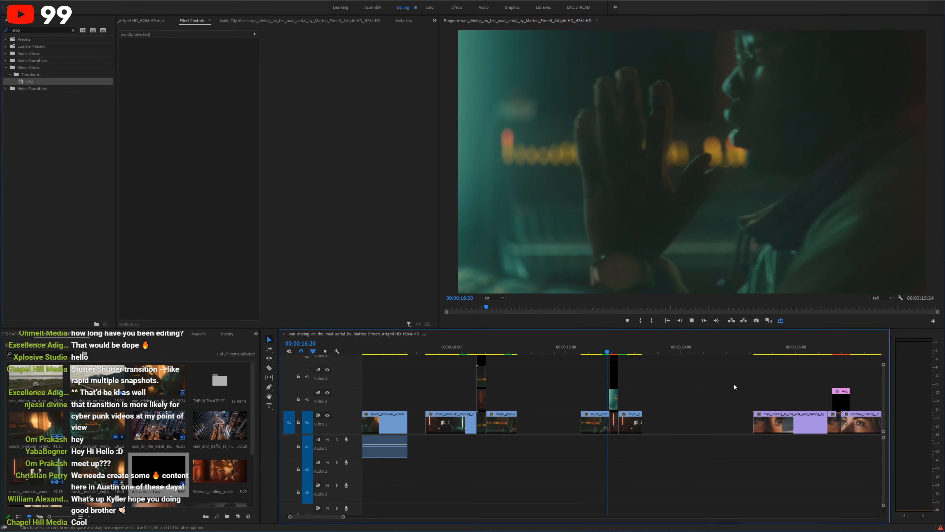
left_click(766, 348)
key("space")
scroll(766, 347, "down", 2)
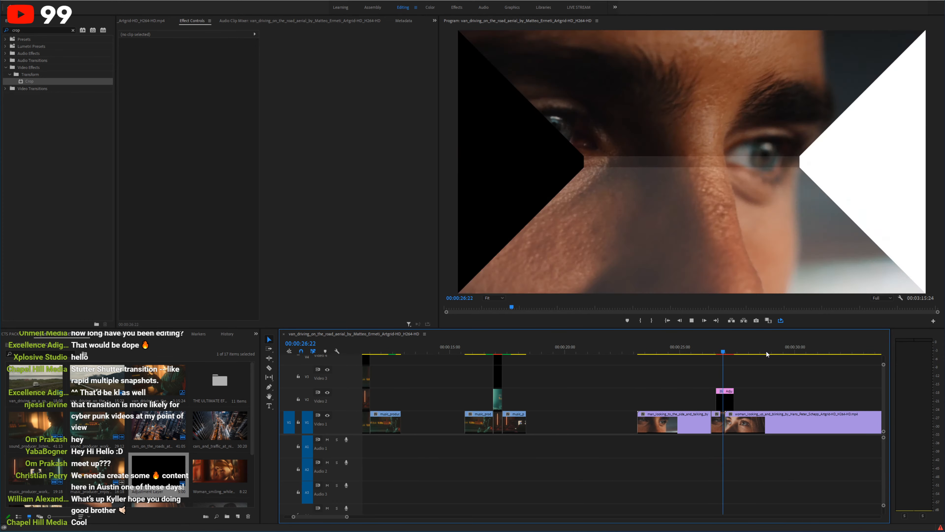
left_click(650, 352)
key("space")
Step: Play back the transition from the smiling, hugging clip to the woman looking up, around 00:01:28
key("minus")
key("minus")
key("minus")
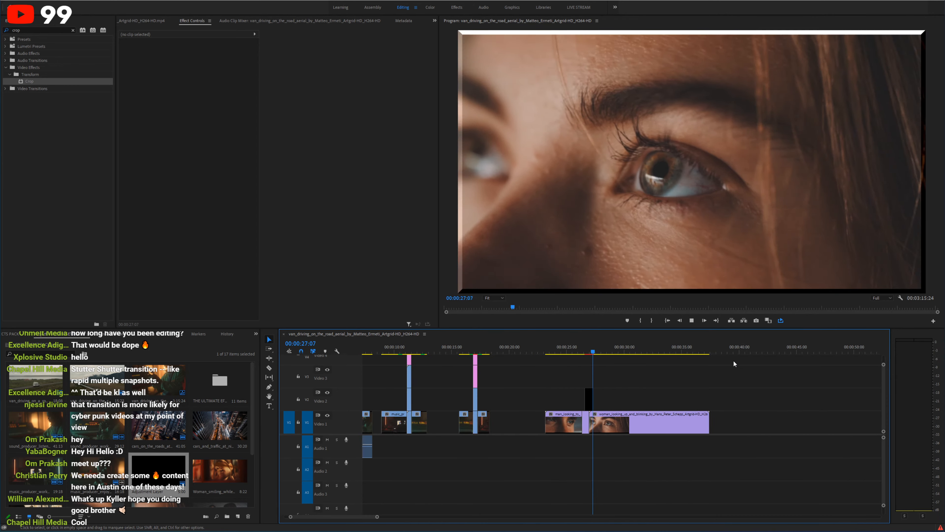
key("minus")
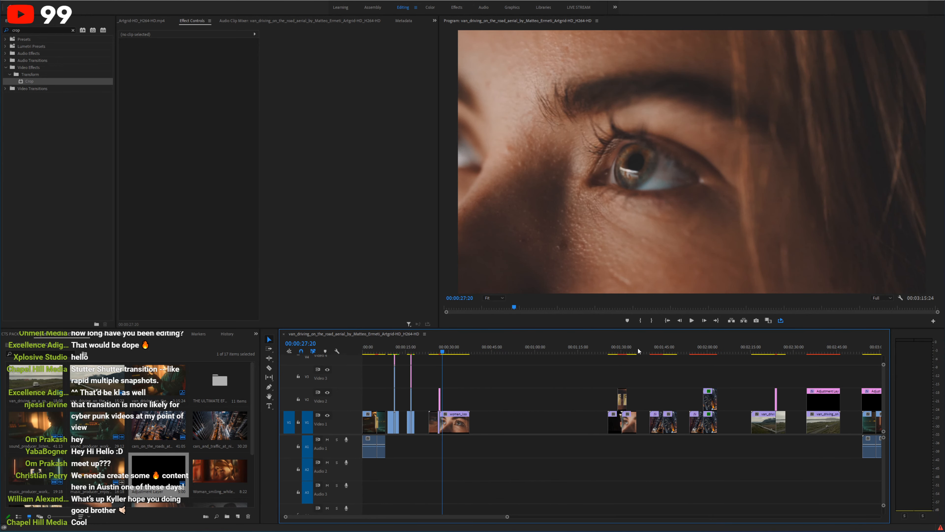
left_click(618, 351)
key("equal")
key("space")
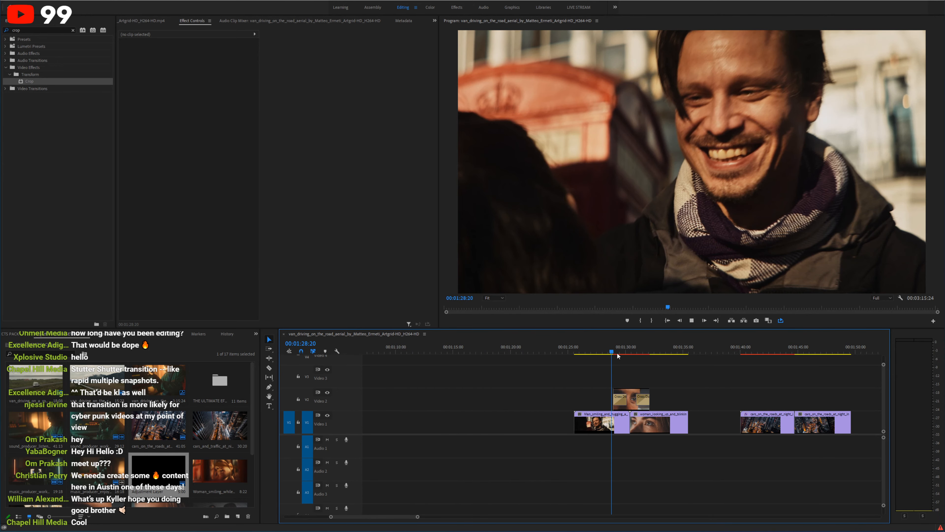
Step: Inspect the Channel Blur on the overlay clip around 00:01:30, with Video 1 temporarily hidden and the effect switched off and on
key("minus")
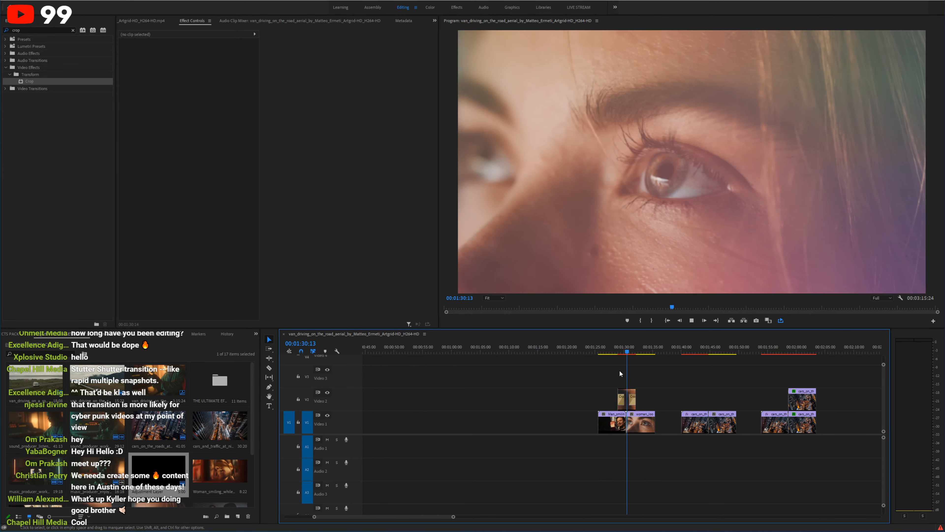
left_click(625, 350)
left_click(627, 399)
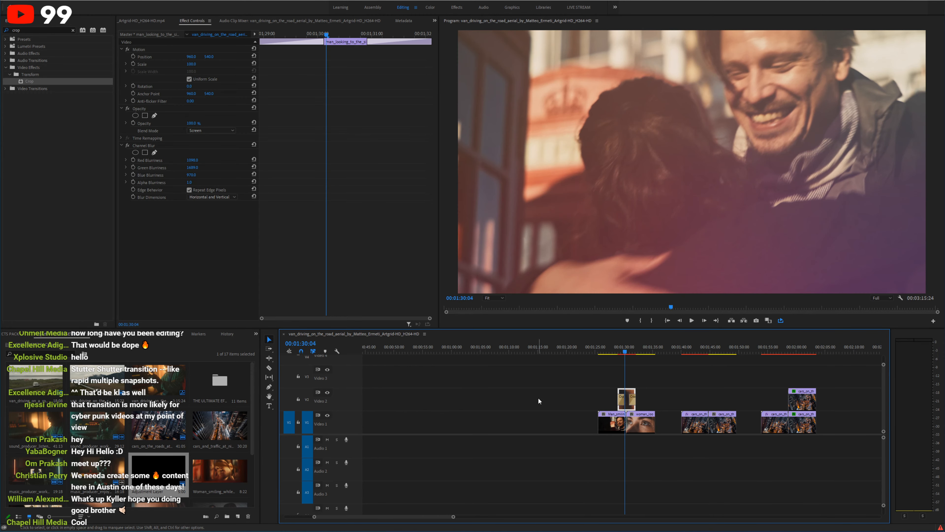
left_click(327, 415)
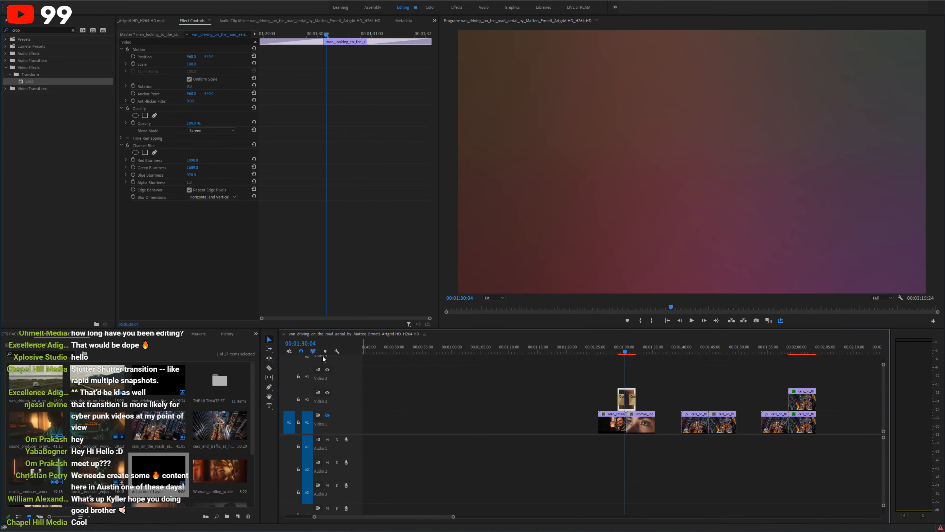
left_click(126, 145)
left_click(126, 144)
left_click(126, 145)
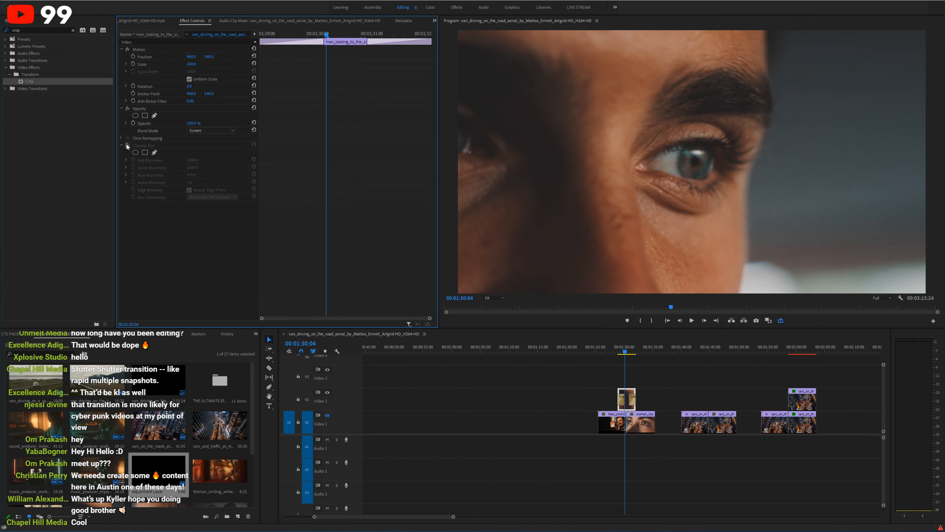
left_click(127, 144)
left_click(704, 350)
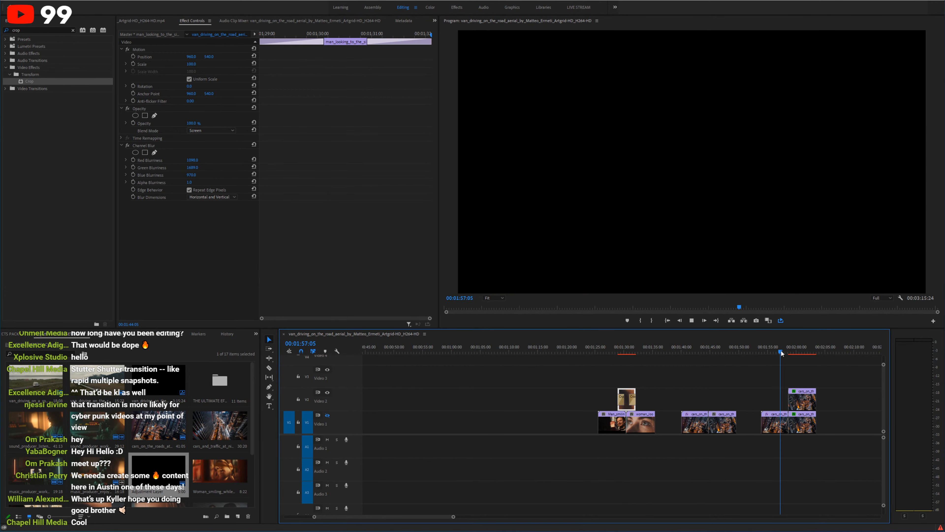
left_click(328, 415)
Step: Save the project and play back the night-city traffic transition from around 00:01:54
key("space")
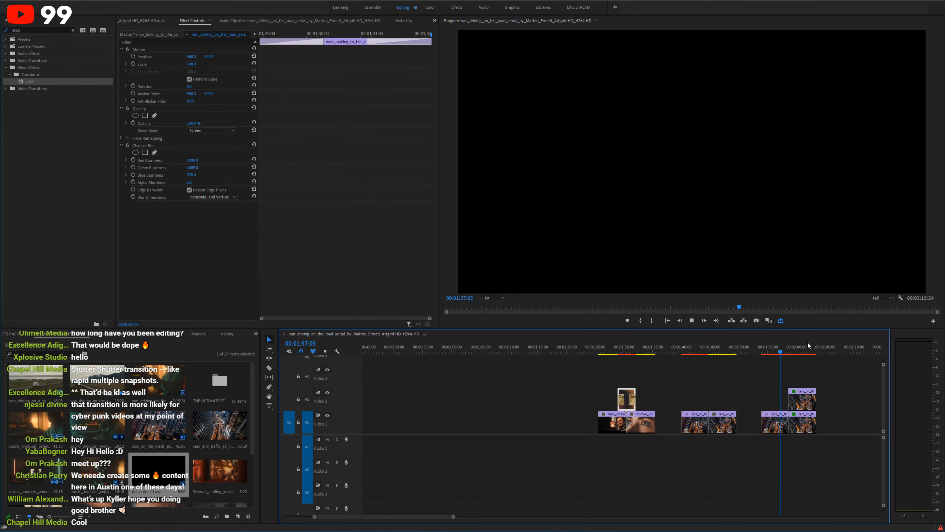
left_click(765, 351)
key("ctrl+s")
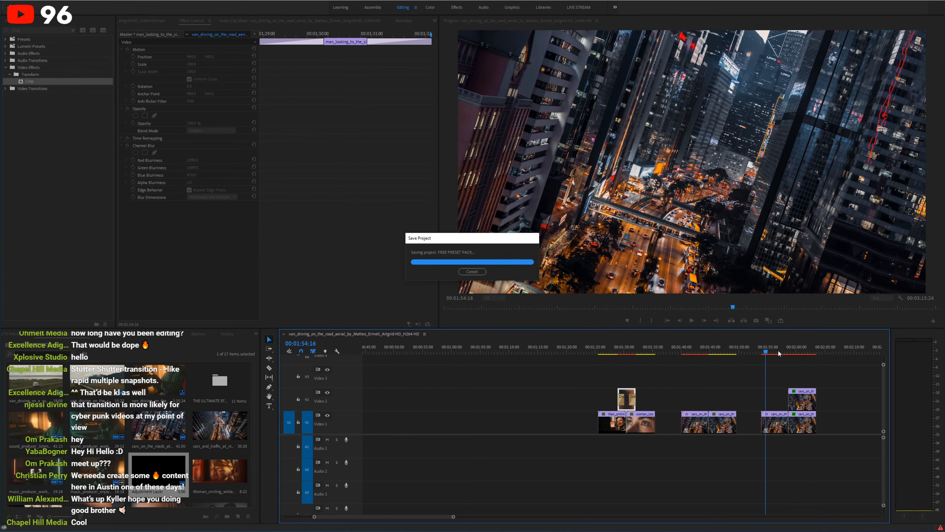
key("space")
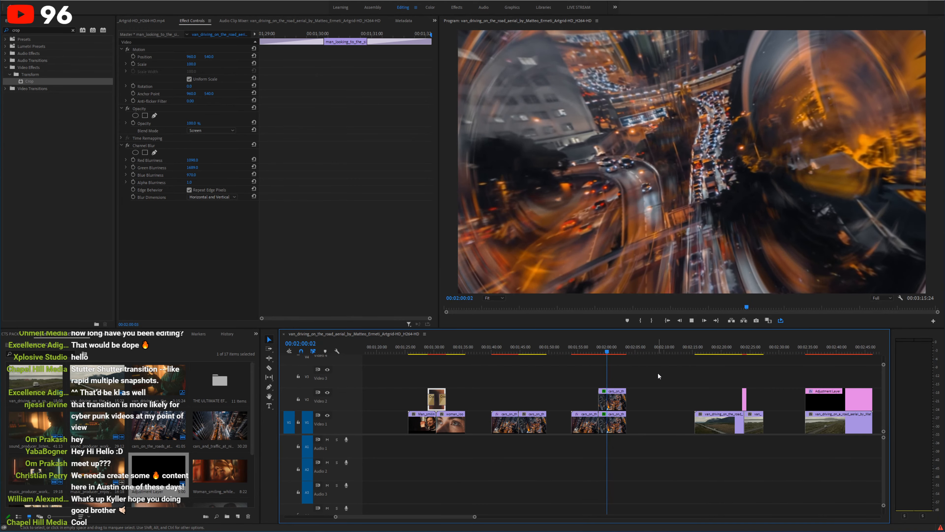
Step: Play back the van-driving clips around 00:02:23 and 00:02:38 and the blinking-eye transition around 00:02:58
left_click_drag(741, 350, 732, 351)
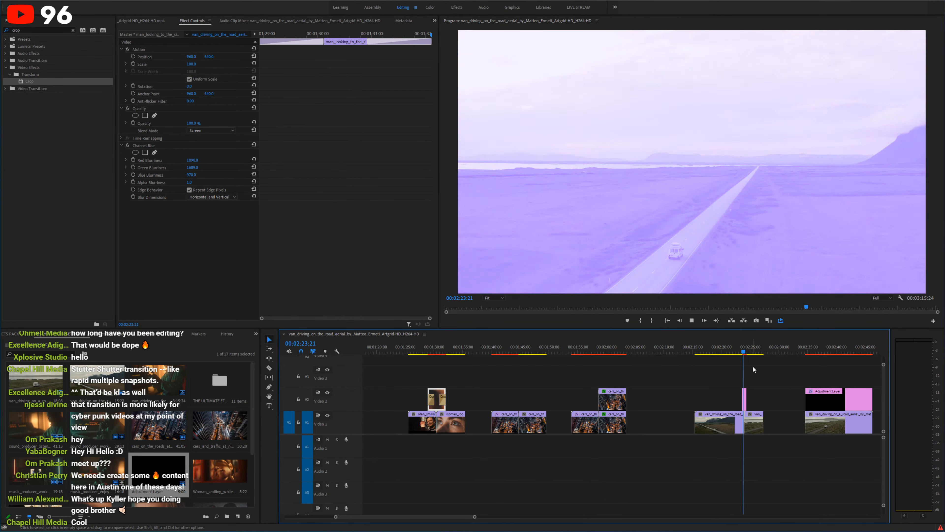
left_click(819, 351)
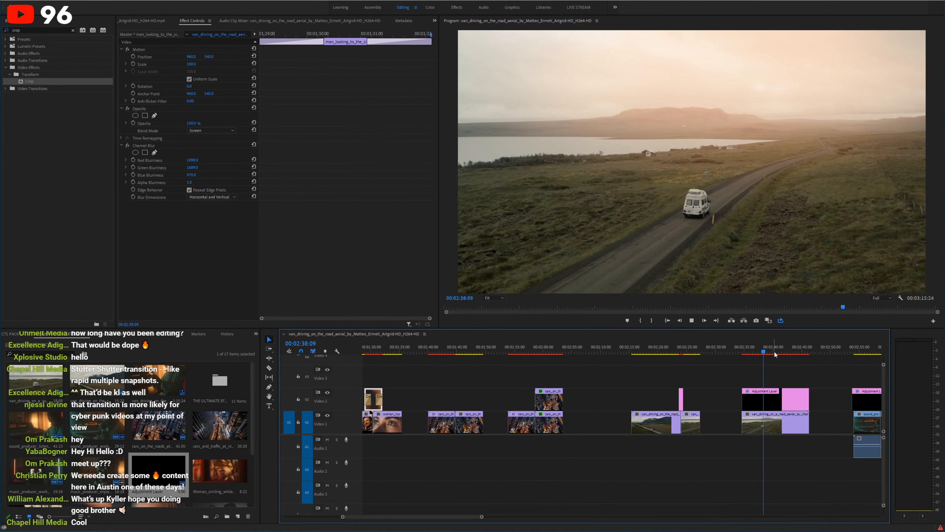
key("minus")
left_click(748, 353)
key("space")
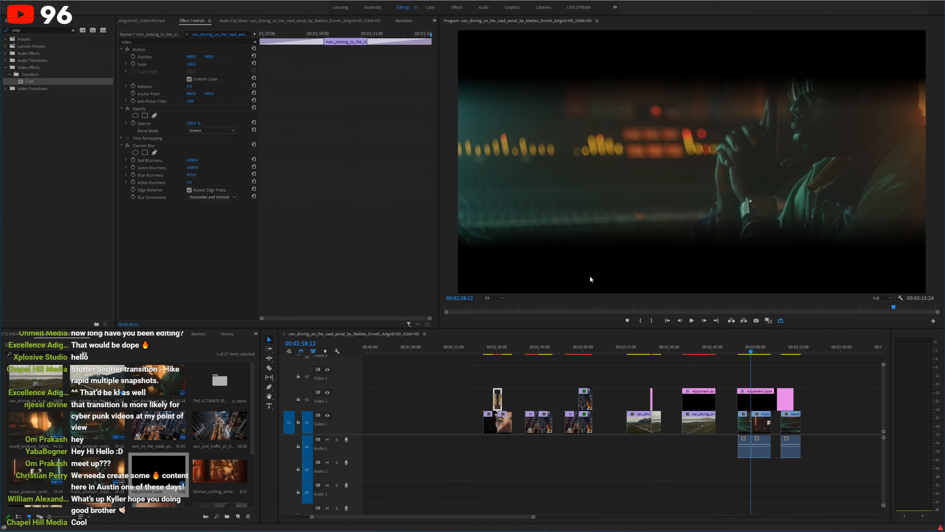
Step: Duplicate the music-producer clips from around 00:02:57 onto empty space on Video 1 near 00:03:28
left_click_drag(769, 352, 758, 354)
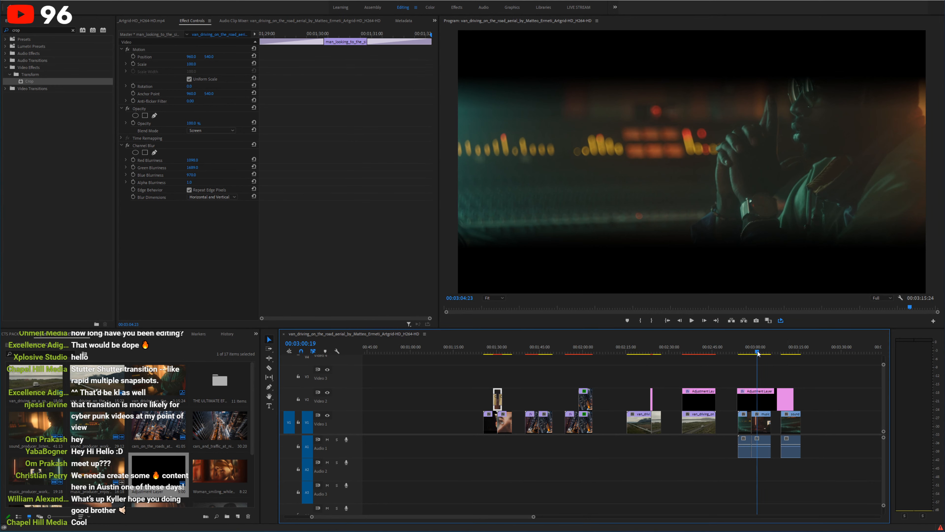
key("equal")
left_click(682, 368)
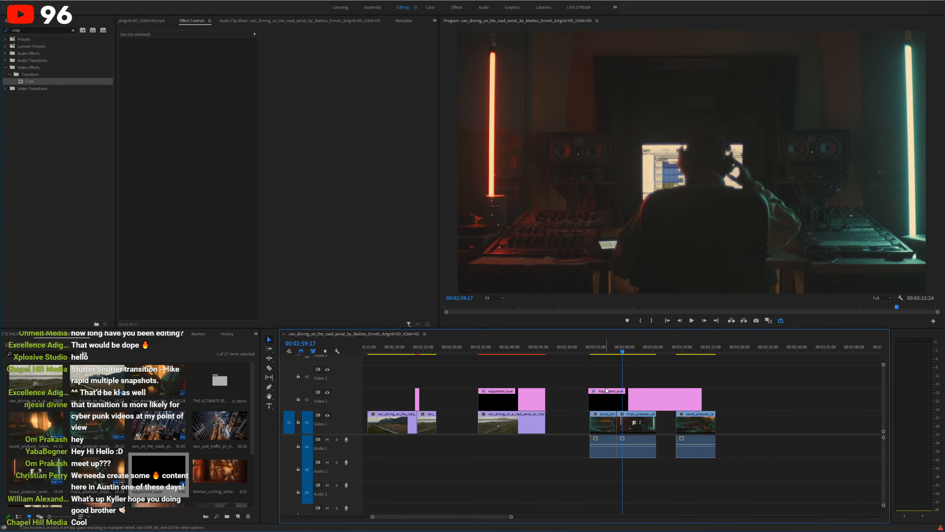
left_click_drag(619, 353, 608, 353)
key("minus")
key("equal")
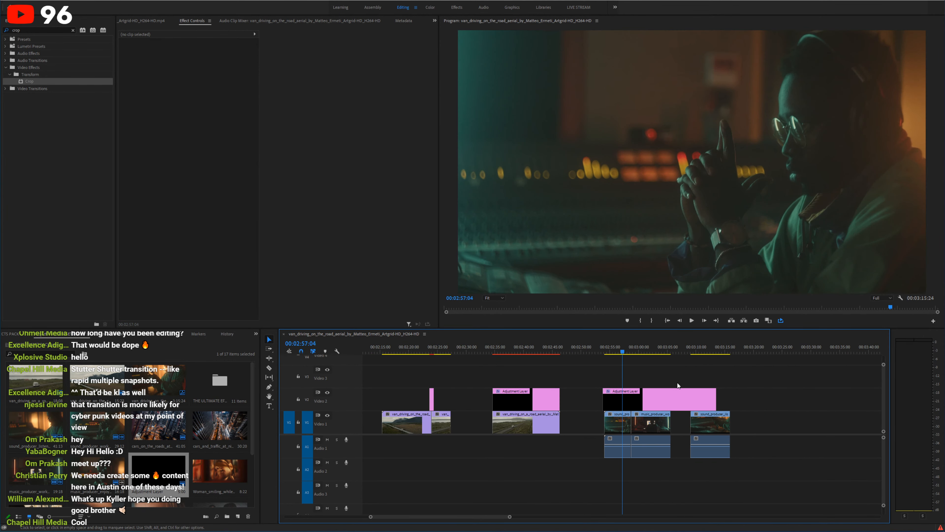
key("minus")
left_click_drag(619, 426, 715, 425)
left_click(713, 351)
key("equal")
key("equal")
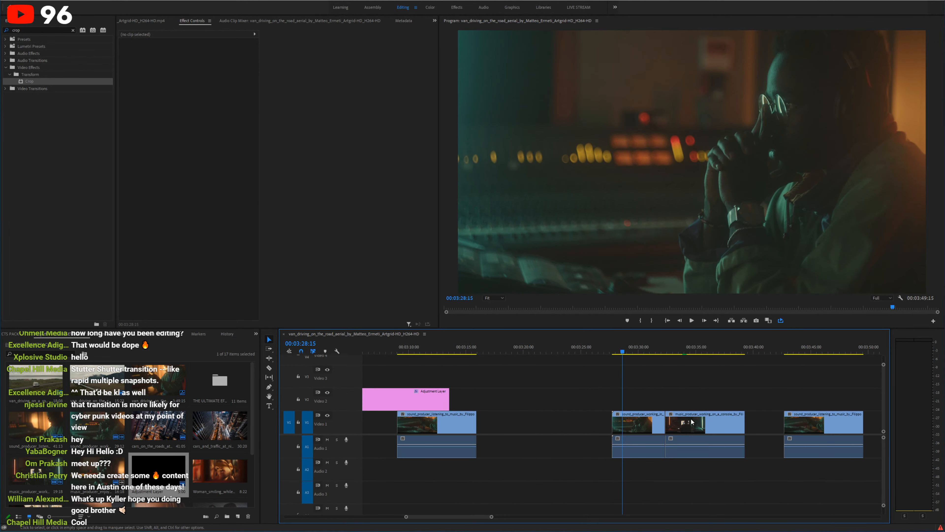
Step: Delete the last copied music-producer clip, leaving the studio and console clips side by side
left_click(691, 422)
left_click(823, 423)
key("Delete")
left_click(640, 350)
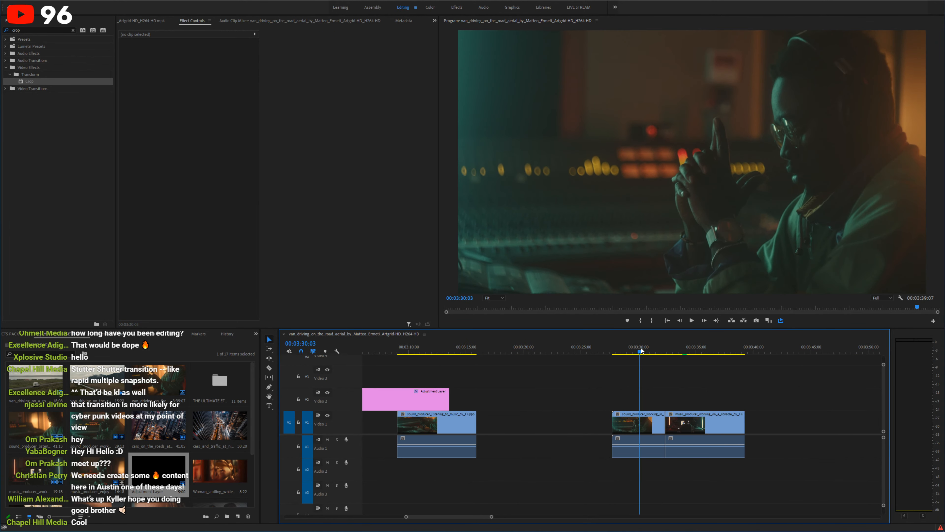
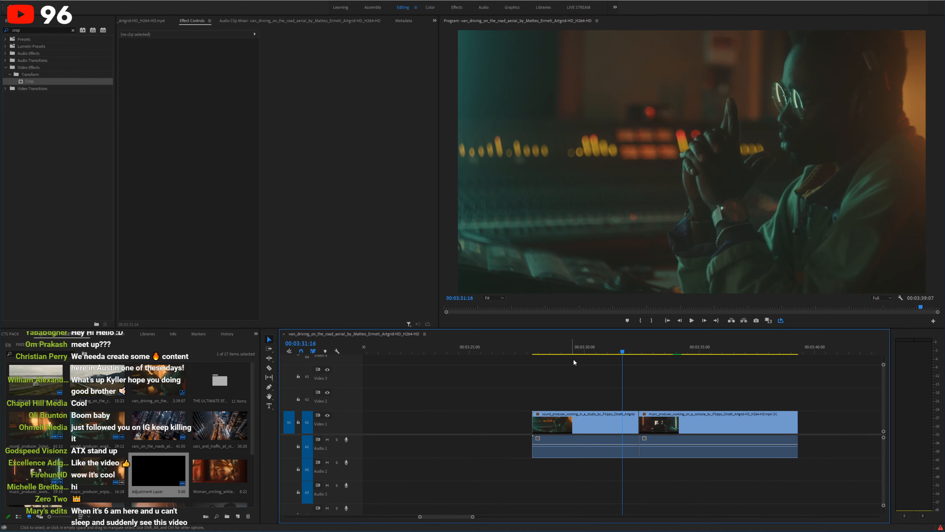
Step: Play back the cut between the copied studio and console clips from 00:03:30:16
left_click(600, 348)
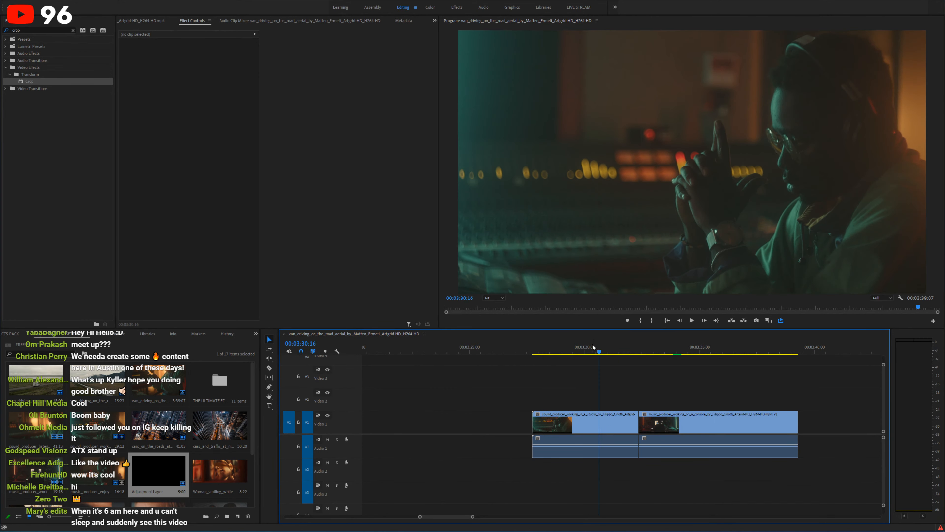
key("space")
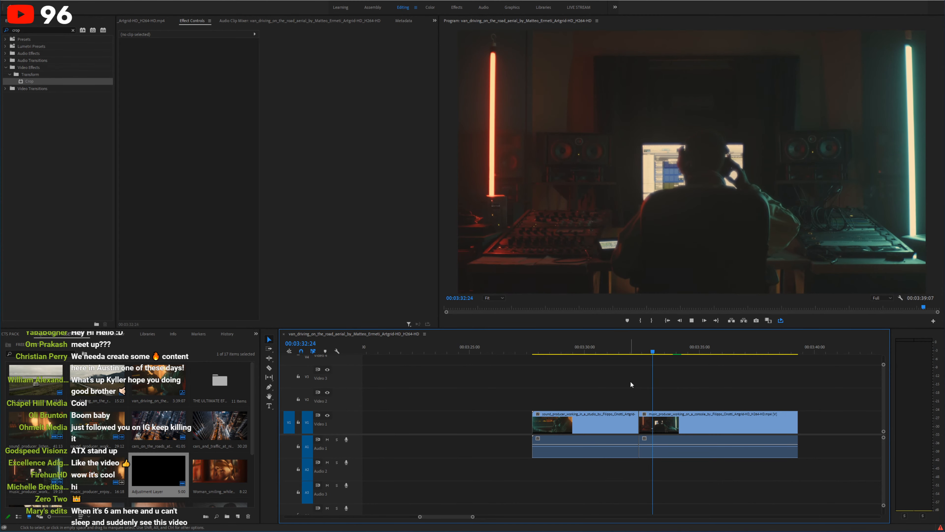
key("space")
Step: Clear the effects search and apply the Calculations channel effect to the music_producer_working_on_a_console clip
left_click(73, 30)
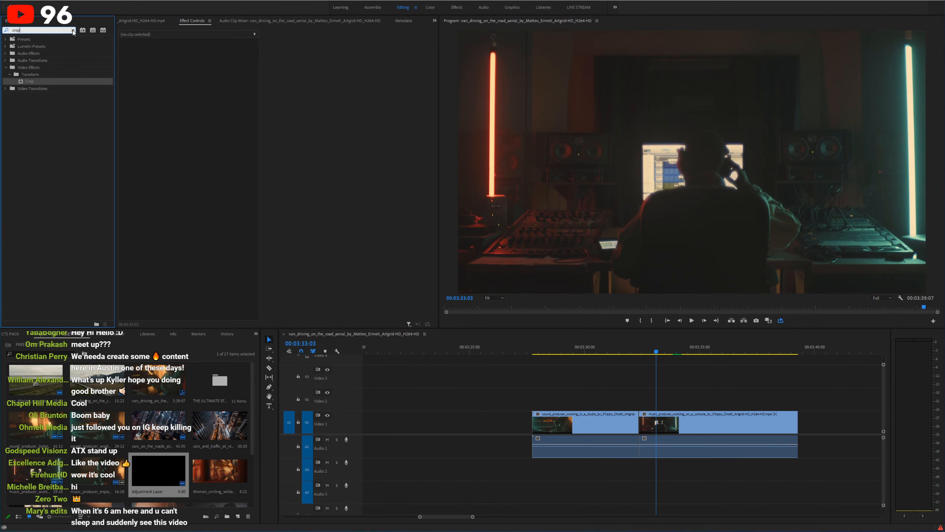
double_click(33, 67)
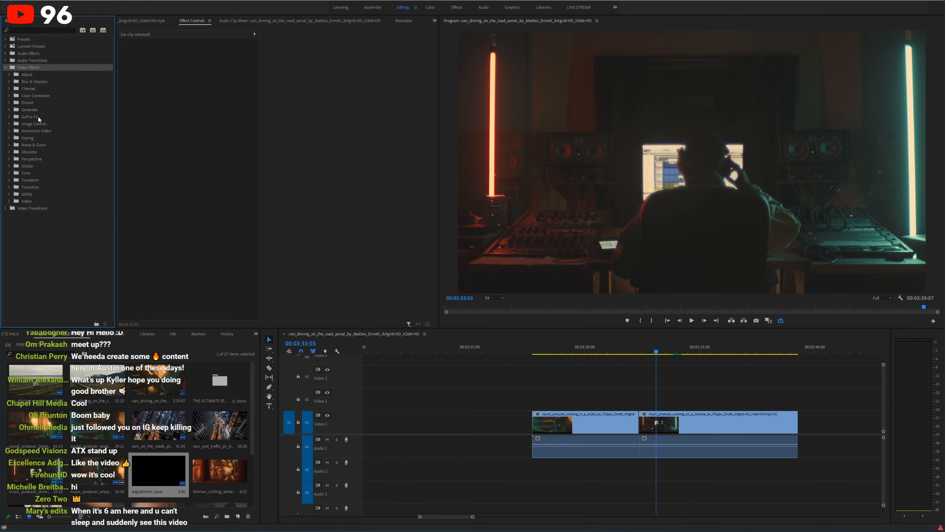
left_click(10, 96)
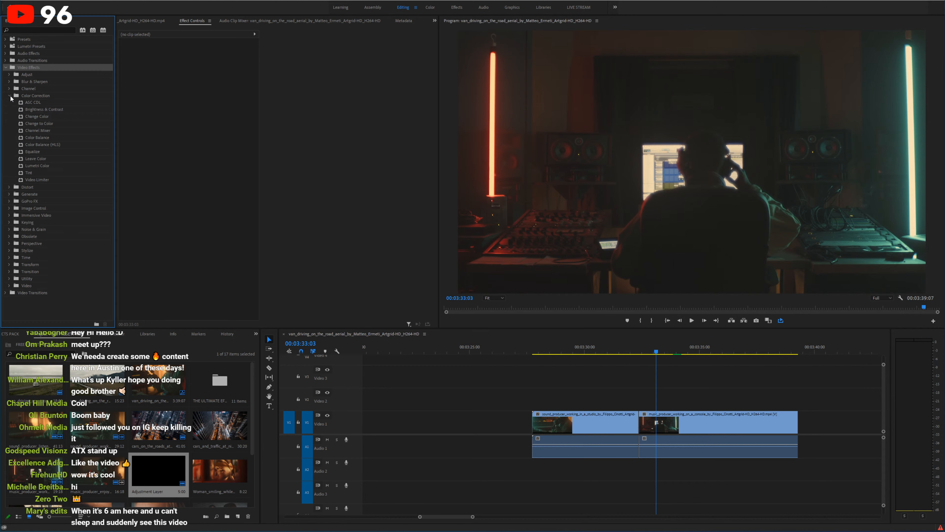
left_click(10, 88)
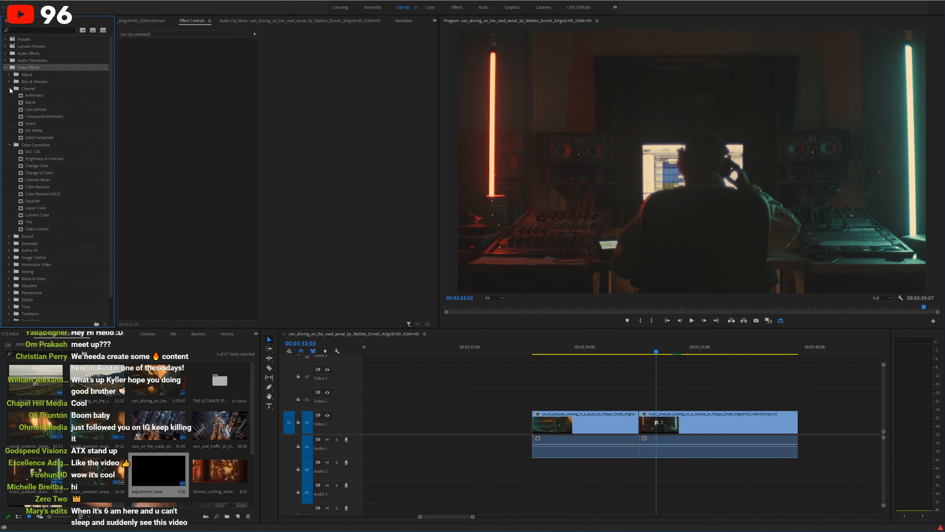
left_click_drag(34, 109, 694, 428)
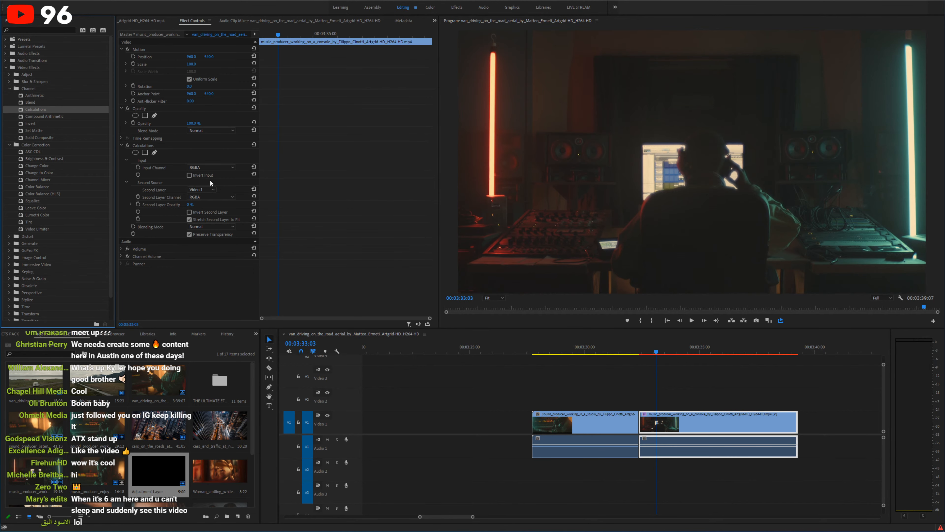
Step: Enable Invert Input in Calculations and set its Second Layer to Video 2, with the studio clip overlapping on that track
left_click(189, 175)
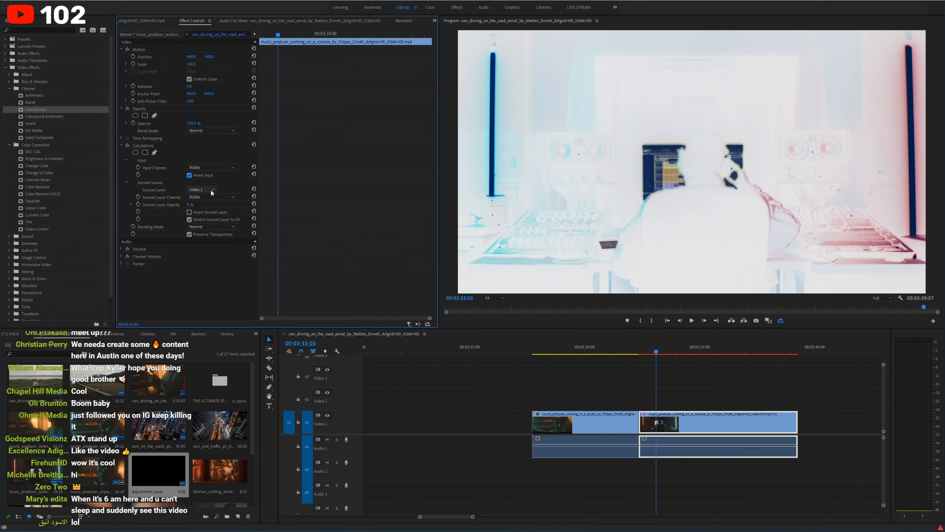
left_click_drag(586, 425, 670, 401)
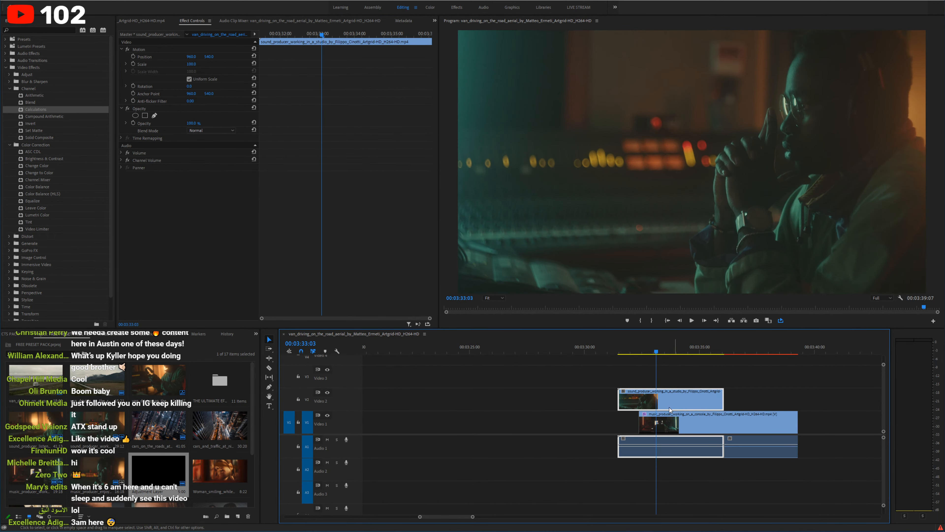
left_click(214, 189)
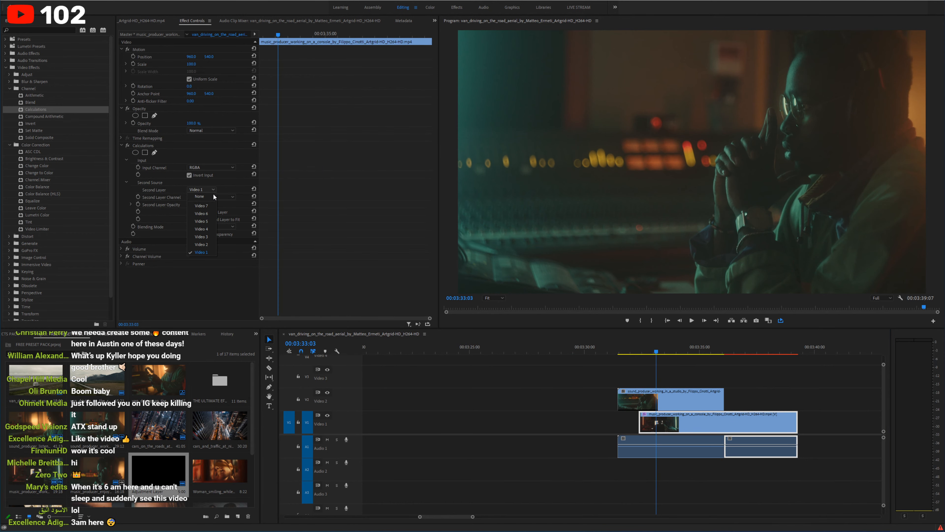
left_click(210, 244)
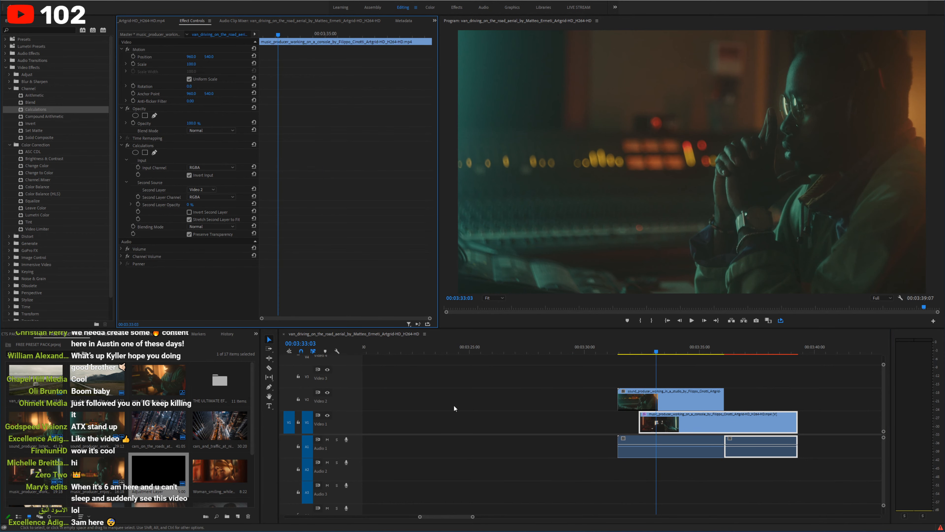
Step: Hide Video 2 and move the studio clip back onto Video 1, directly before the console clip
left_click(328, 393)
left_click(673, 403)
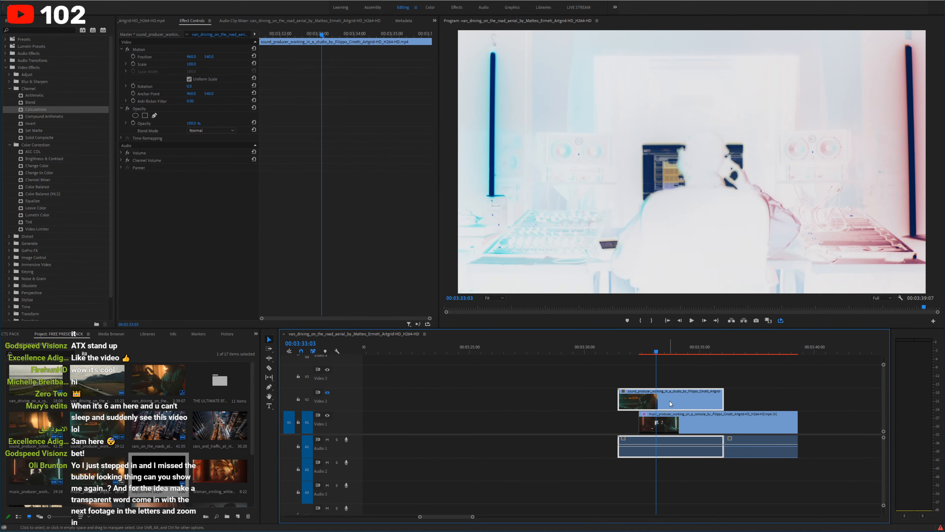
left_click_drag(676, 396, 591, 418)
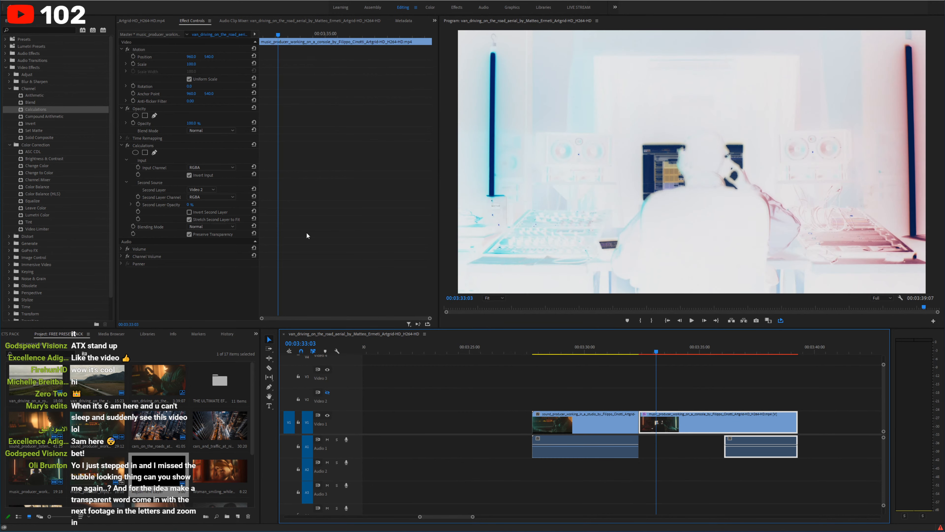
Step: Try Gray and Green as the Calculations input channel on the console clip, and turn off Invert Input
left_click(189, 175)
left_click(189, 175)
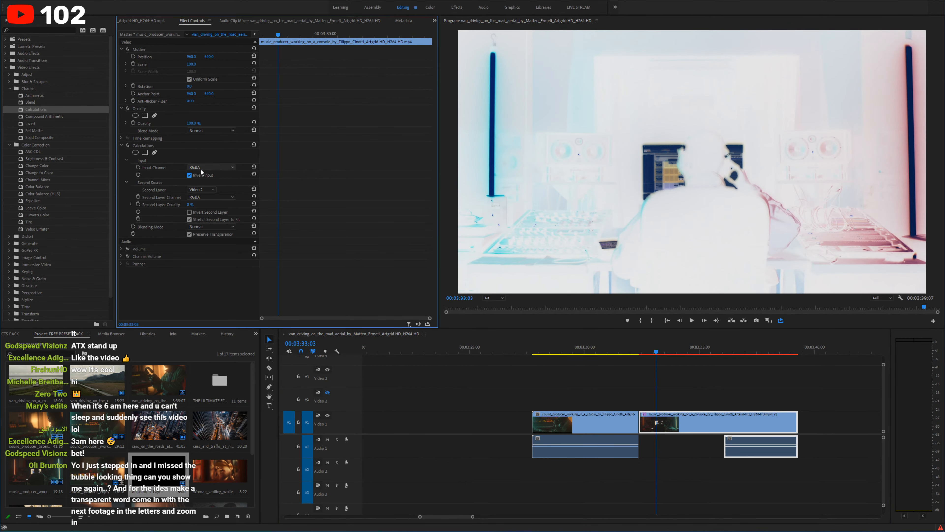
left_click(211, 167)
left_click(215, 185)
left_click(211, 168)
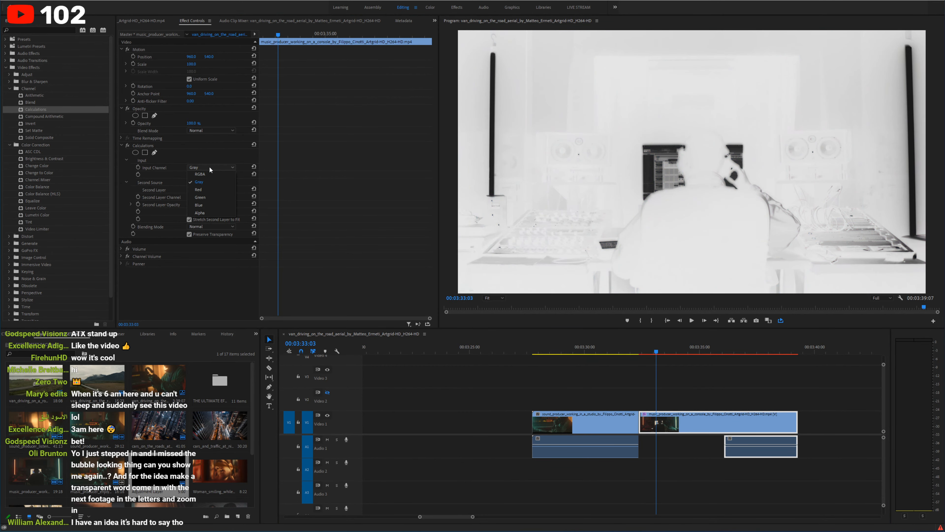
left_click(208, 197)
left_click(196, 177)
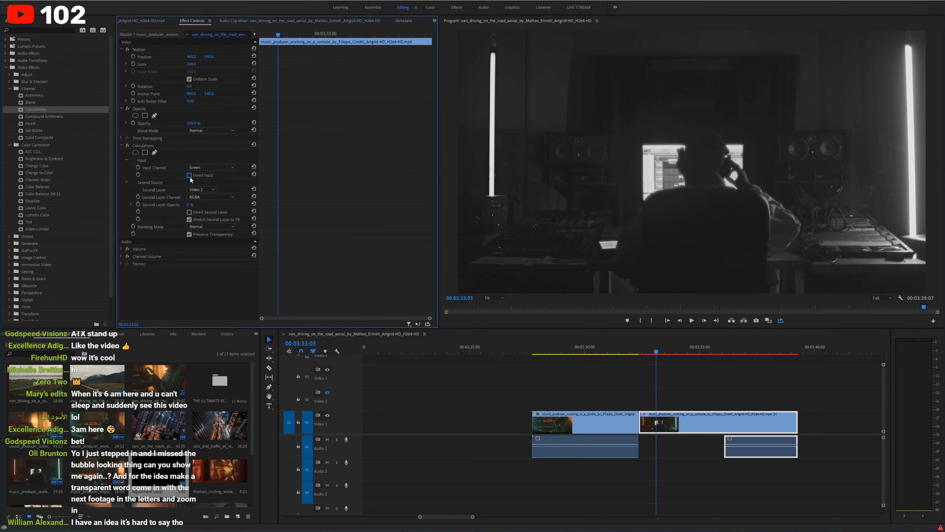
Step: Try the Blue input channel in Calculations, then set Input Channel to RGBA
left_click(213, 166)
left_click(213, 204)
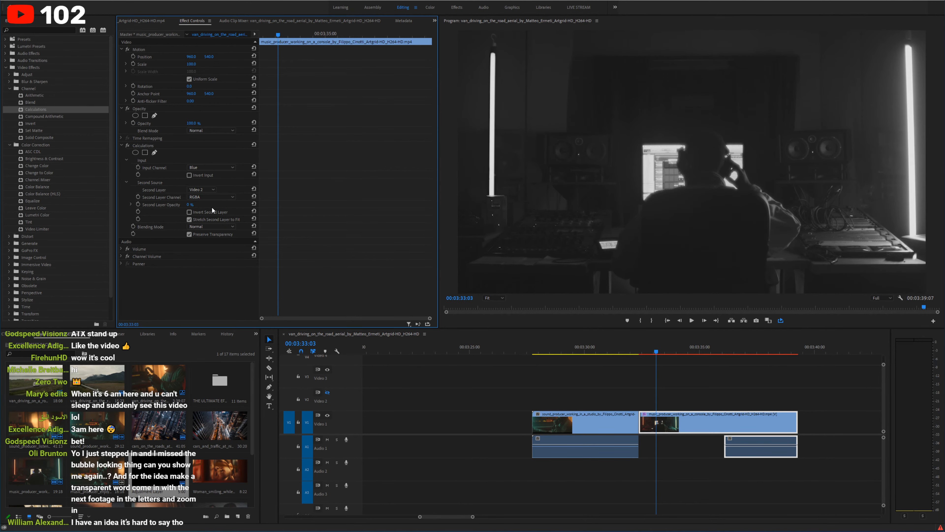
left_click(215, 169)
left_click(211, 172)
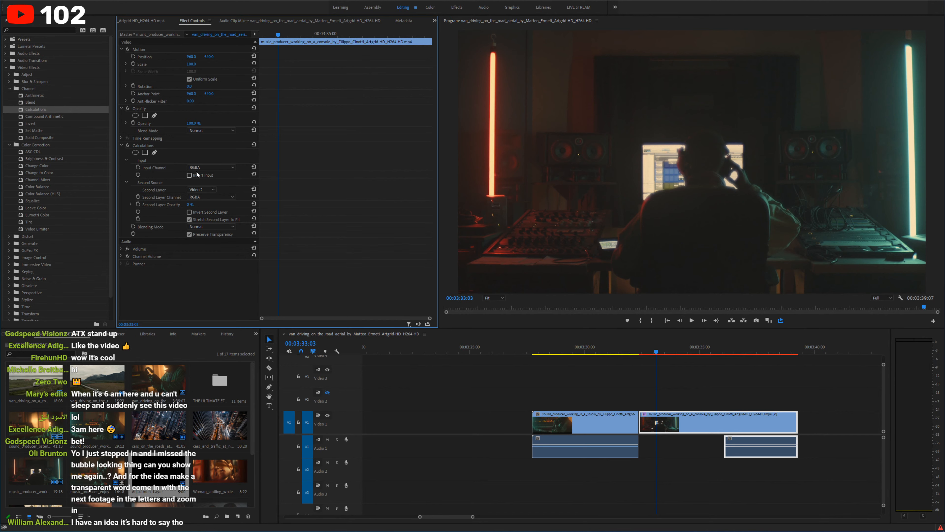
Step: Remove the Calculations effect from the console clip
left_click(154, 147)
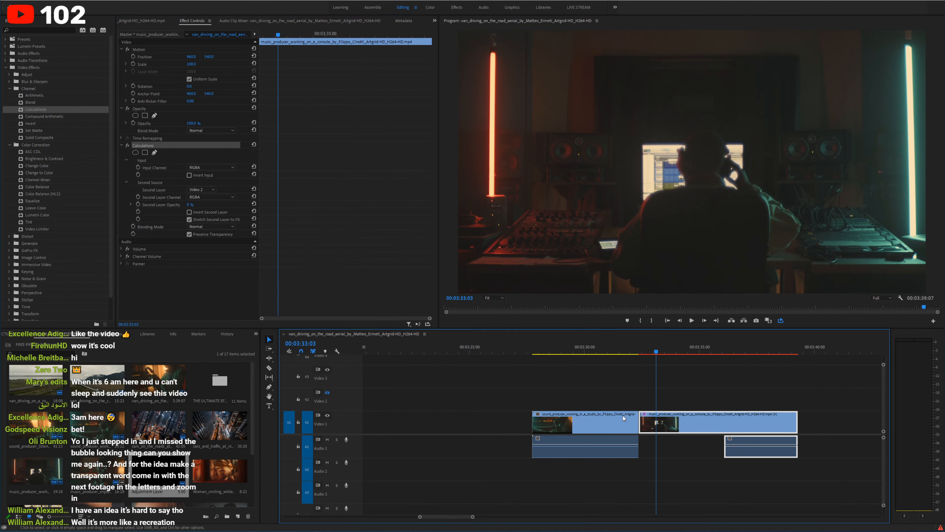
left_click(155, 145)
key("Delete")
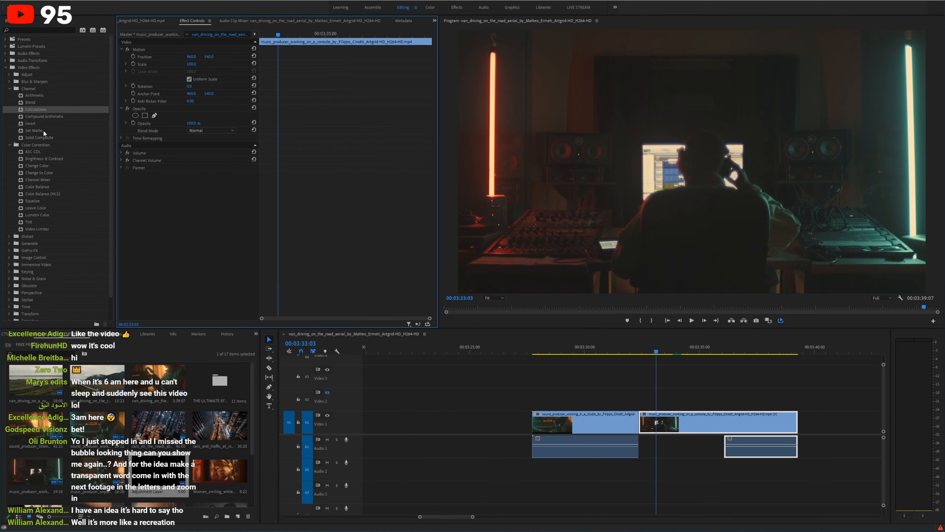
Step: Apply the Equalize color correction effect to the console clip on Video 1
left_click(48, 156)
scroll(50, 196, "down", 1)
left_click(43, 195)
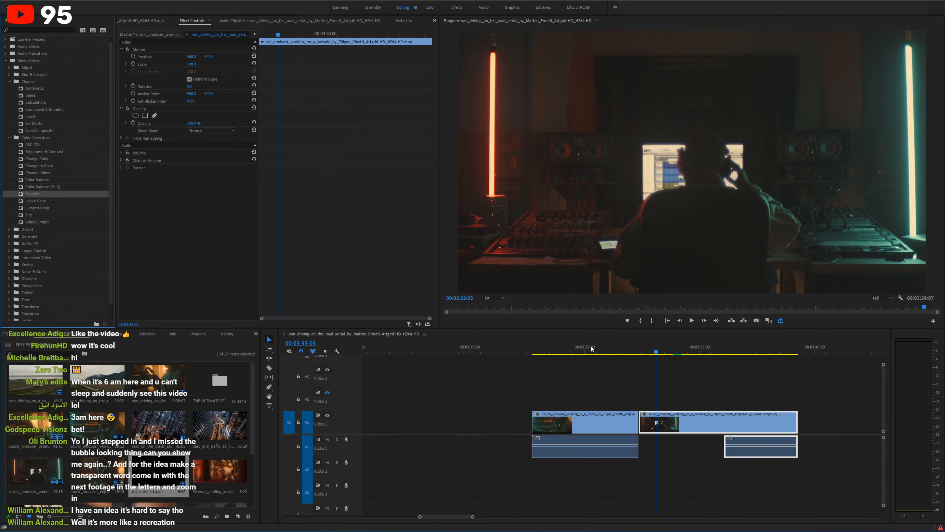
left_click_drag(592, 348, 692, 423)
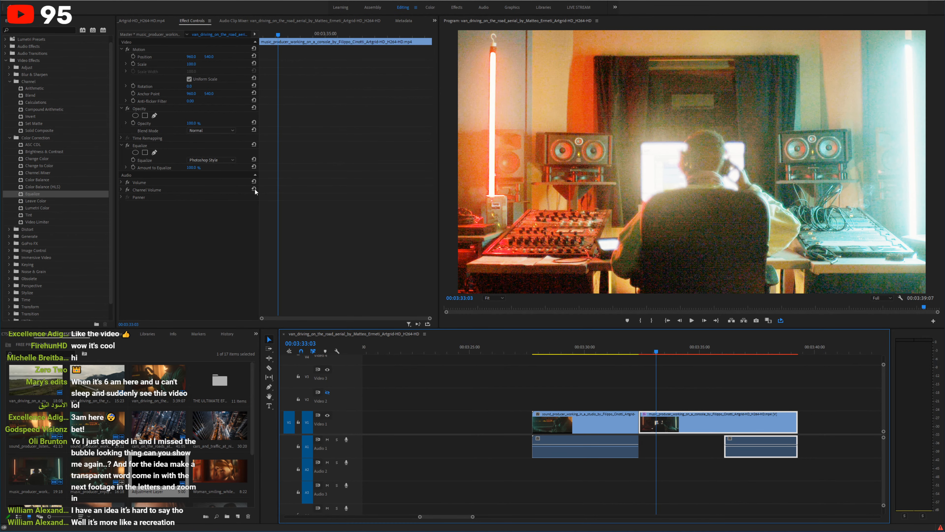
Step: Try the Brightness and RGB modes of Equalize, settle on Brightness and set Amount to Equalize to 0%
left_click(218, 160)
left_click(213, 173)
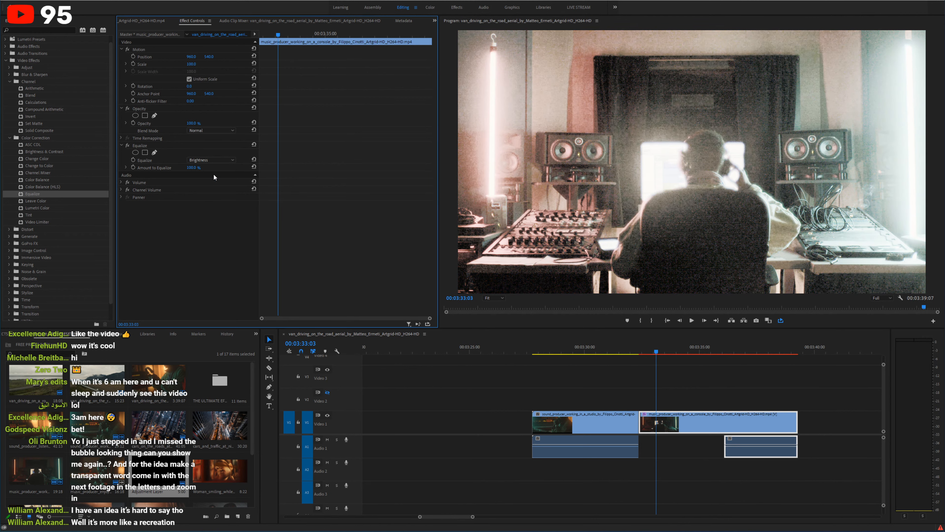
left_click(215, 160)
left_click(214, 166)
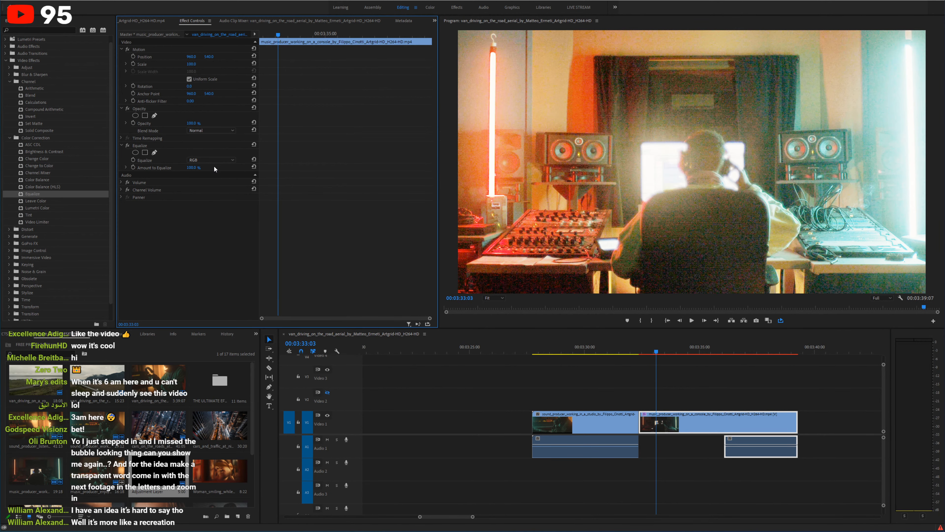
left_click(216, 161)
left_click(207, 175)
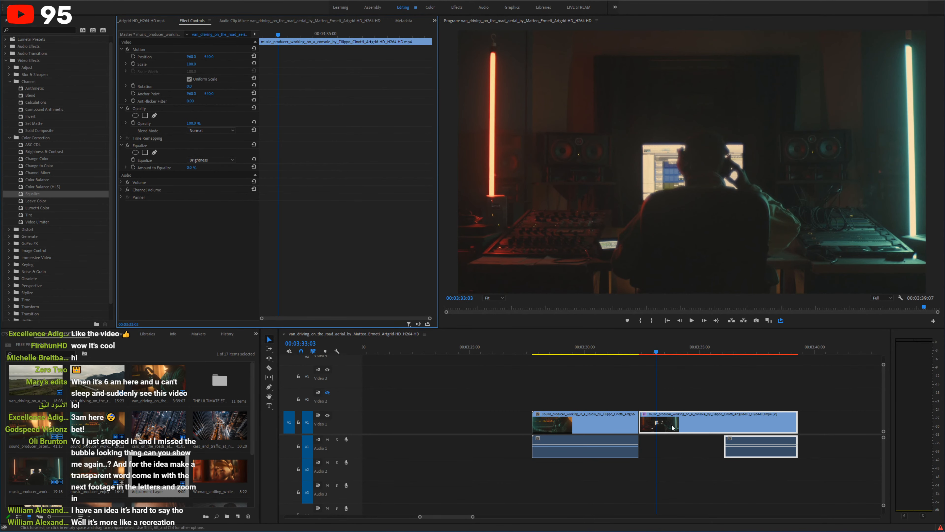
Step: Place an adjustment layer on Video 2 over the cut between the two clips and cut off its excess end
left_click_drag(158, 478, 630, 396)
key("c")
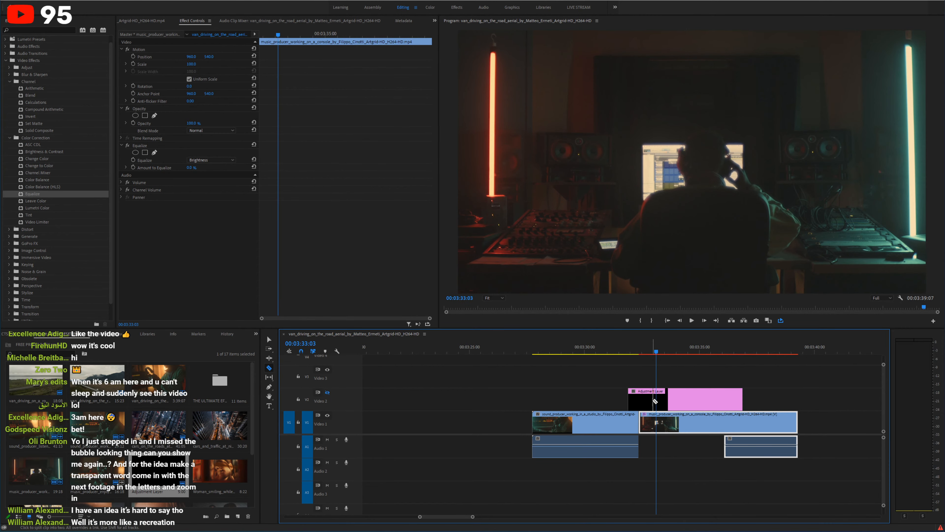
left_click(654, 402)
key("v")
left_click(666, 404)
key("Delete")
Step: Transfer the Equalize effect from the console clip to the adjustment layer and remove it from the clip
left_click(664, 421)
left_click(162, 156)
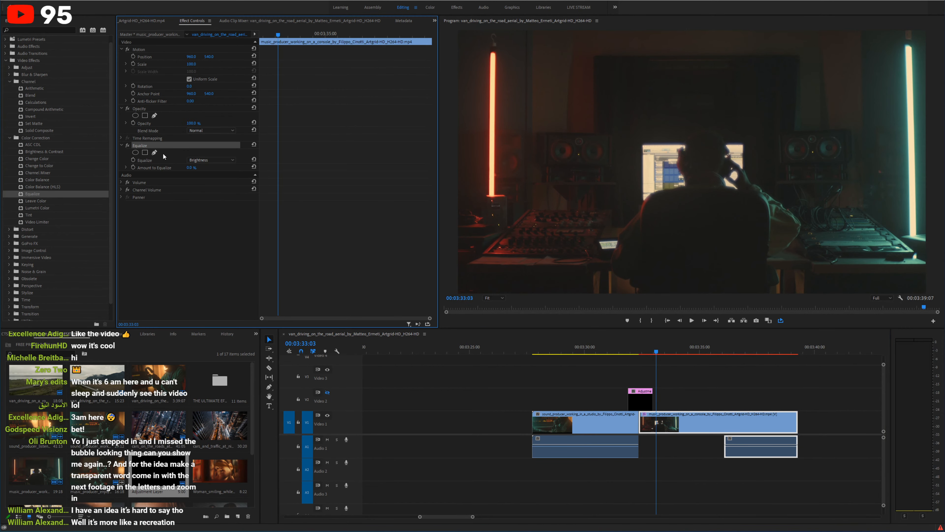
left_click(645, 402)
key("ctrl+v")
left_click(663, 424)
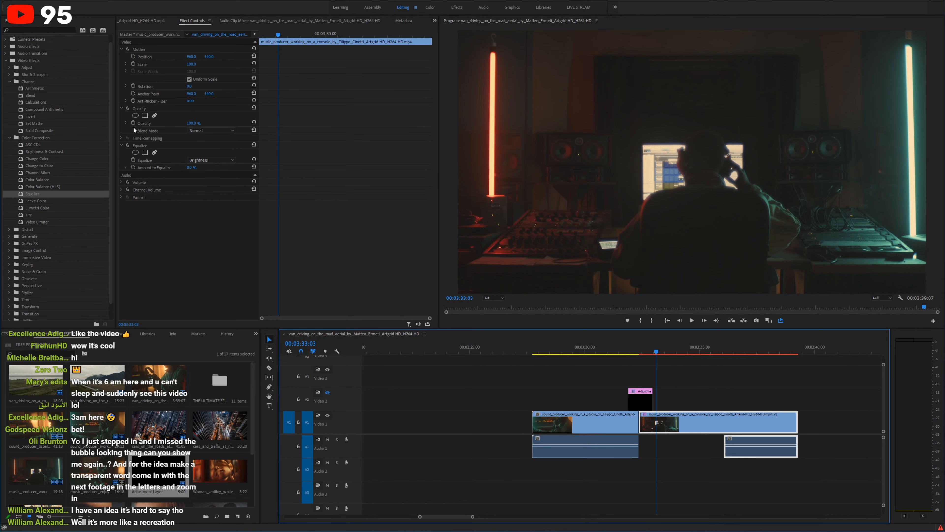
left_click(144, 146)
left_click(635, 351)
left_click(639, 394)
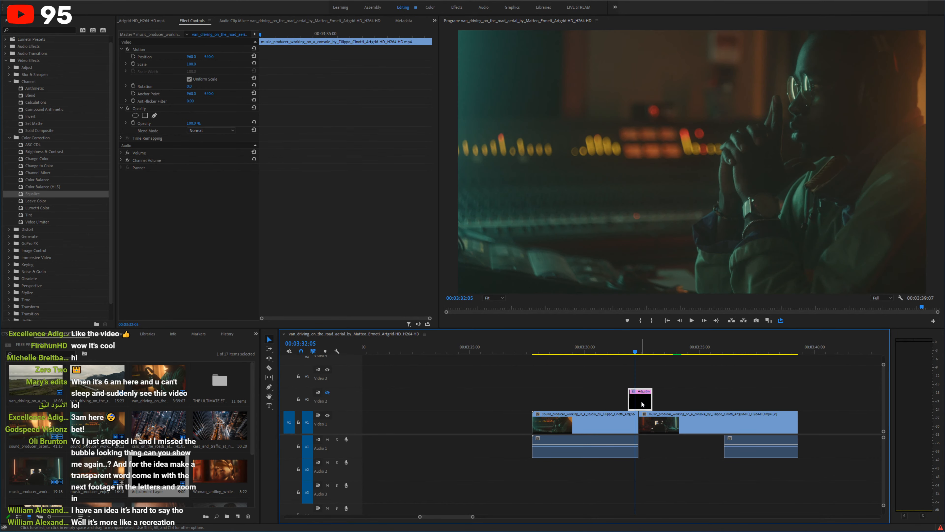
Step: Try Amount to Equalize at 100% on the adjustment layer and step through the frames around the cut
key("Right")
key("Right")
key("Right")
key("Right")
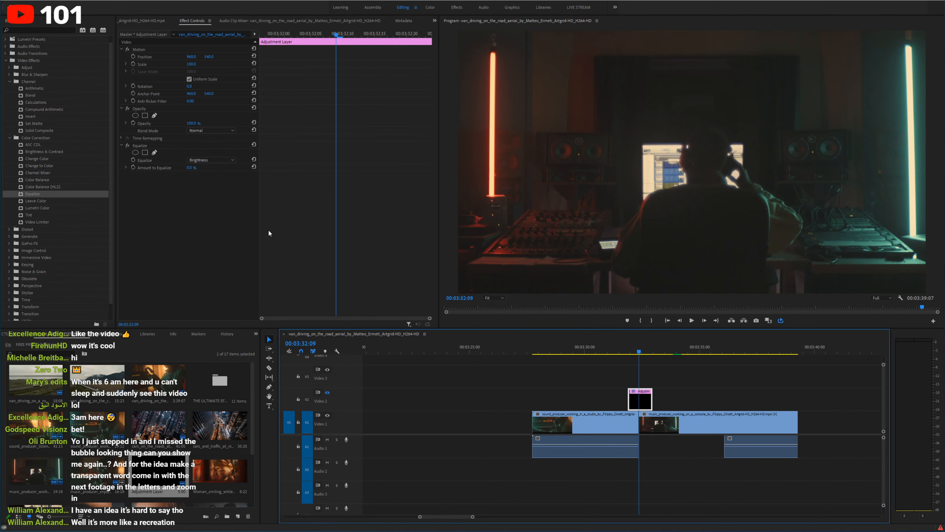
key("Left")
left_click_drag(191, 168, 228, 168)
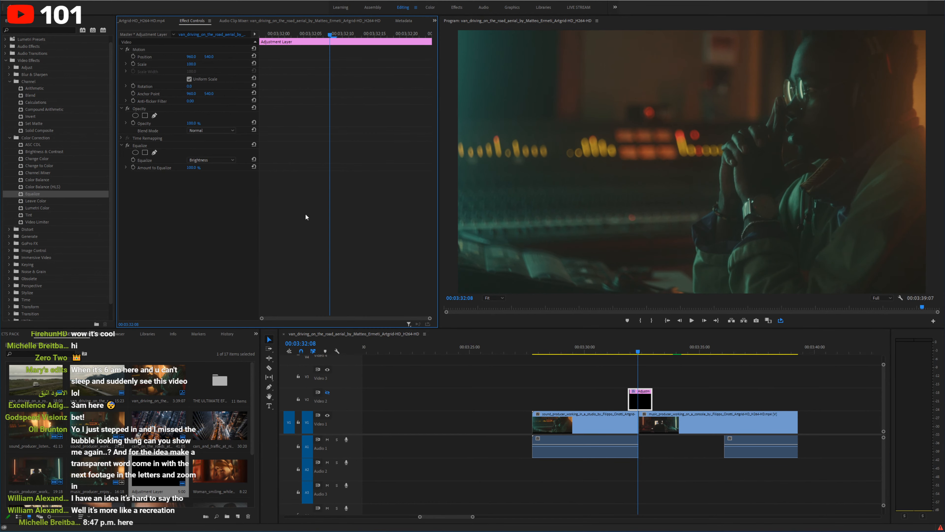
left_click(642, 400)
key("Left")
key("Left")
key("Left")
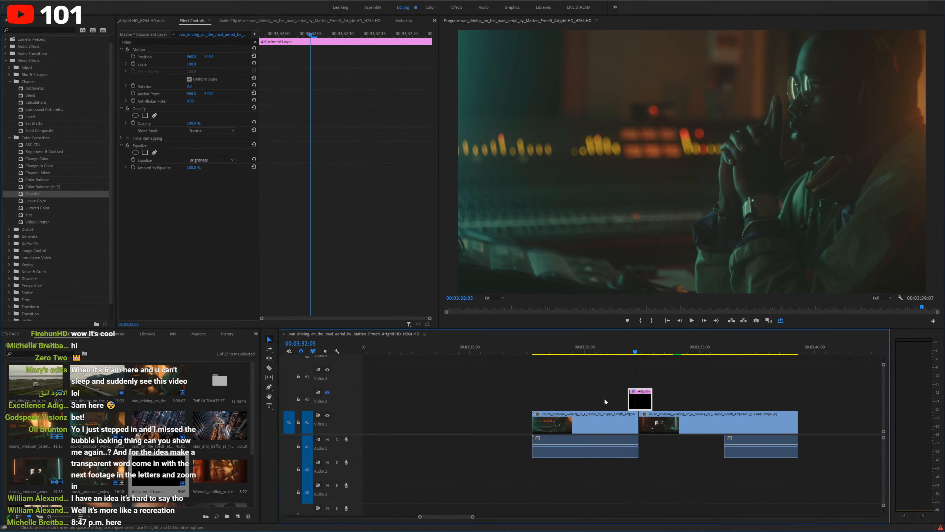
key("Right")
key("Right")
key("Right")
key("Right")
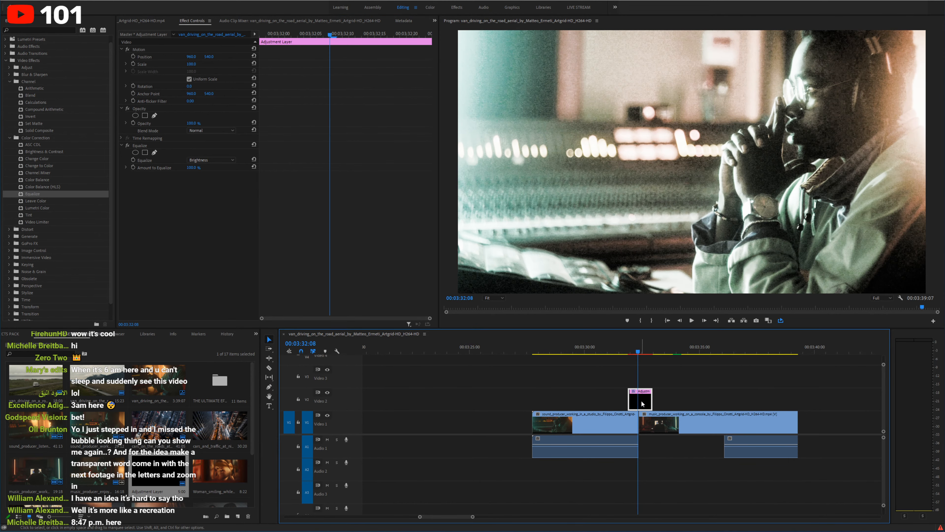
key("Left")
key("Left")
key("Left")
key("Left")
Step: Keyframe Amount to Equalize from 0% at 00:03:32:04, alternating between 0% and 100% every few frames toward the adjustment layer's end
left_click_drag(202, 168, 160, 168)
left_click(133, 168)
key("Right")
key("Right")
key("Right")
key("Right")
key("Right")
key("Right")
key("Right")
key("Right")
key("Right")
key("Right")
key("Right")
key("Right")
left_click(239, 167)
key("Right")
key("Right")
key("Right")
key("Right")
key("Right")
key("Right")
Step: Step back through the adjustment layer and add alternating 0% and 100% Amount to Equalize keyframes near its start
key("Left")
key("Left")
key("Left")
key("Left")
key("Left")
key("Left")
key("Left")
key("Left")
key("Left")
key("Left")
key("Left")
key("Left")
key("Left")
key("Left")
key("Left")
key("Left")
key("Left")
key("Left")
key("Left")
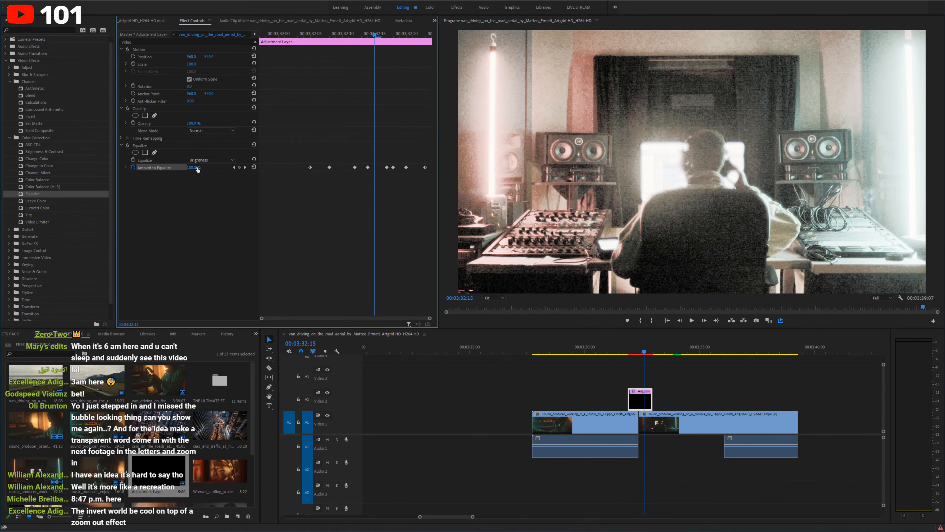
key("Left")
key("Left")
left_click_drag(195, 168, 154, 168)
key("Left")
key("Left")
key("Left")
key("Left")
key("Left")
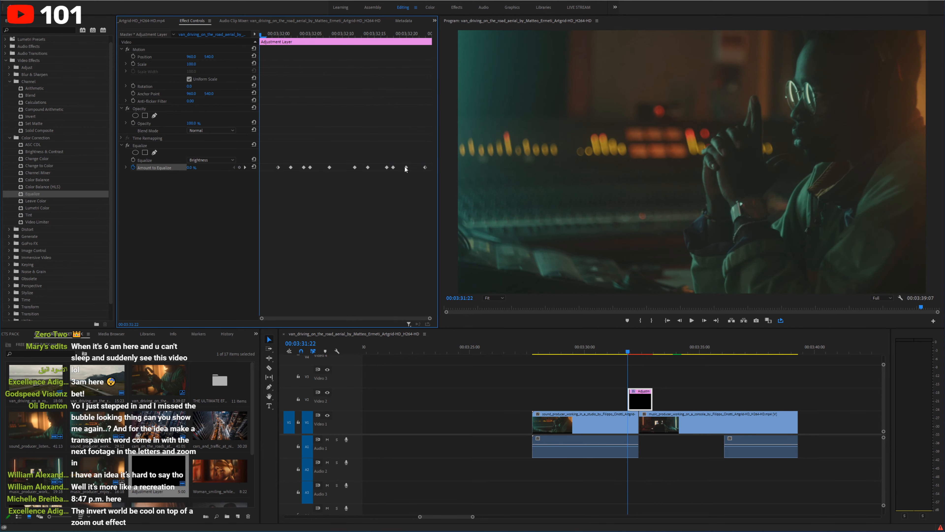
Step: Set all Amount to Equalize keyframes on the adjustment layer to Hold interpolation
left_click_drag(429, 159, 257, 175)
right_click(280, 167)
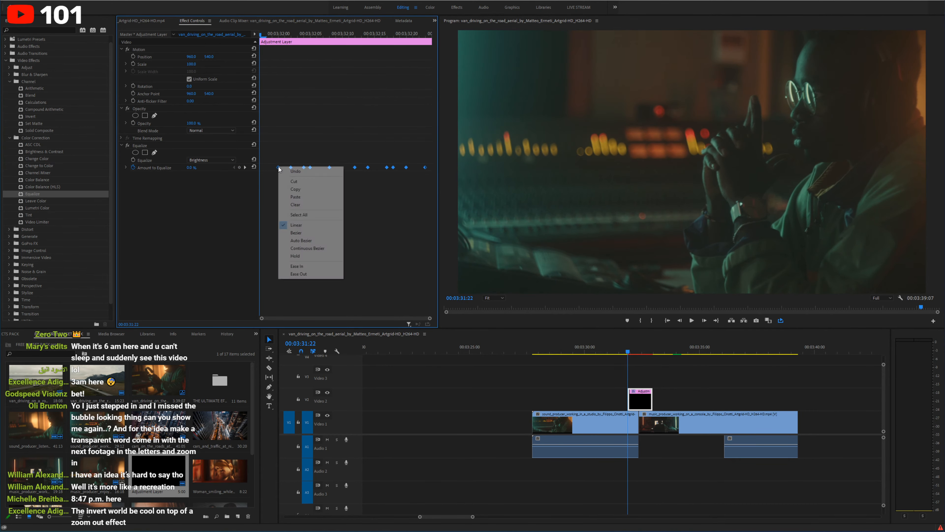
left_click(305, 256)
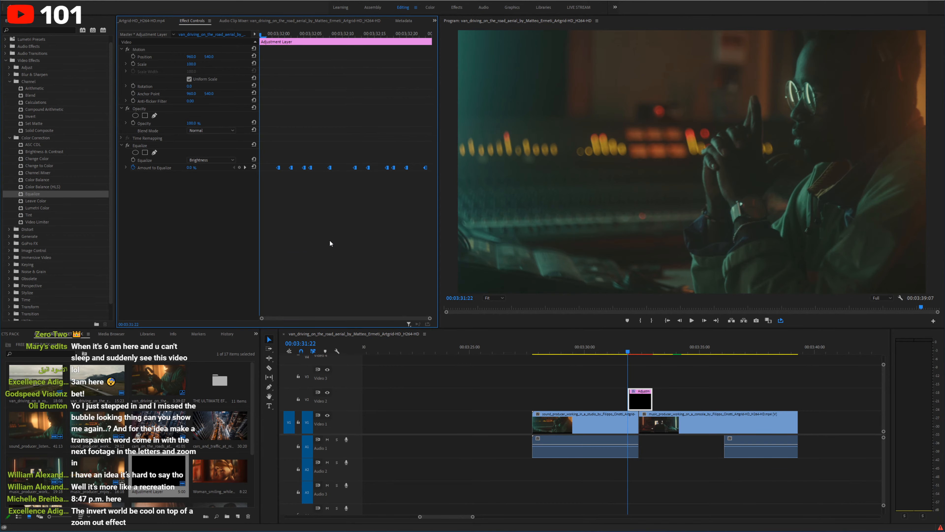
Step: Play the flickering Equalize transition twice in the enlarged program monitor
key("space")
key("grave")
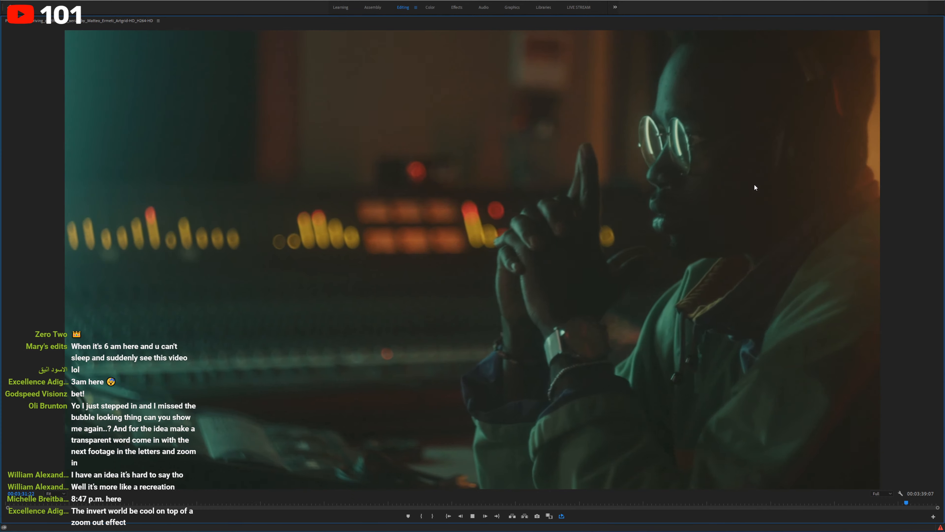
key("space")
key("grave")
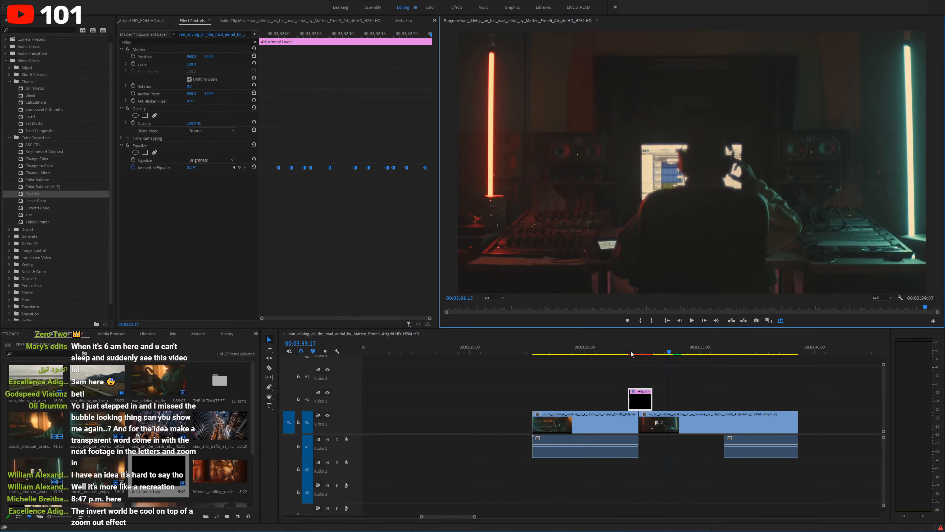
left_click(632, 351)
key("grave")
key("space")
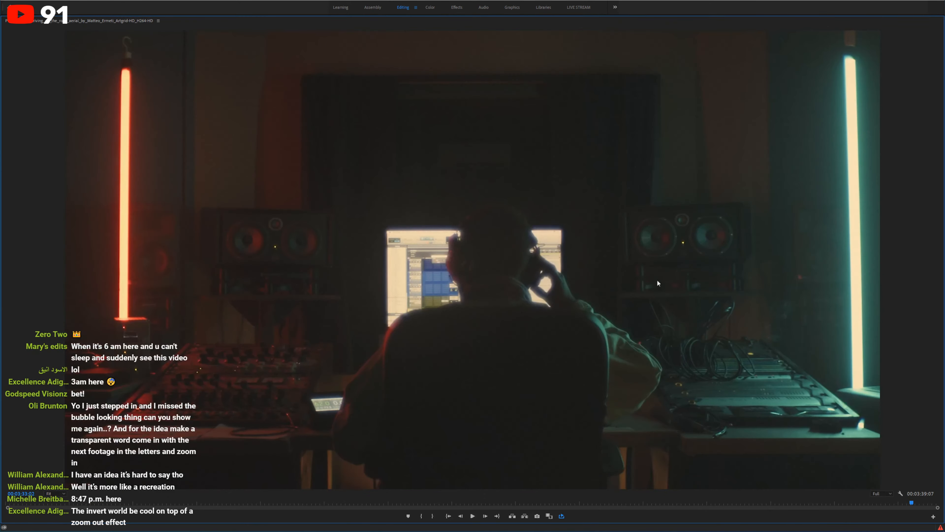
key("space")
key("grave")
Step: Trim both ends of the adjustment layer to the few frames around the cut, from 00:03:32:07 to 00:03:32:11
key("Up")
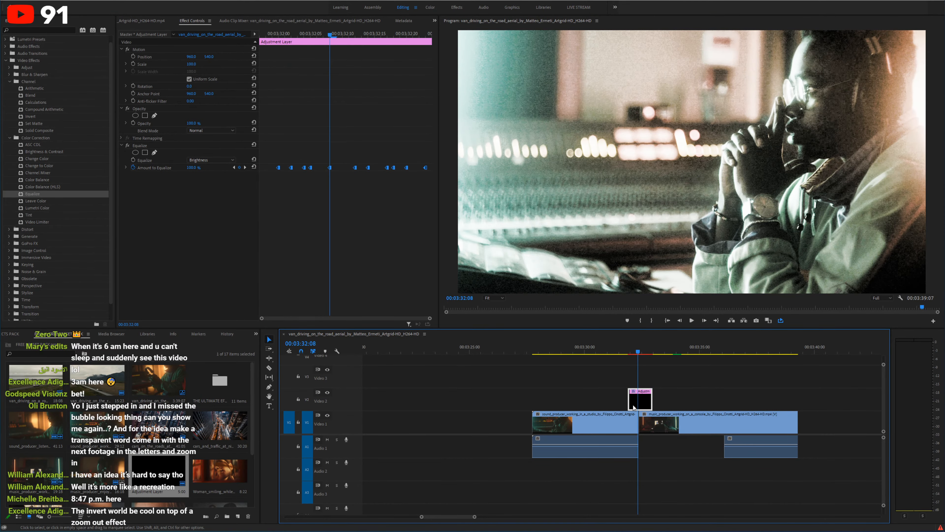
key("equal")
key("equal")
key("Left")
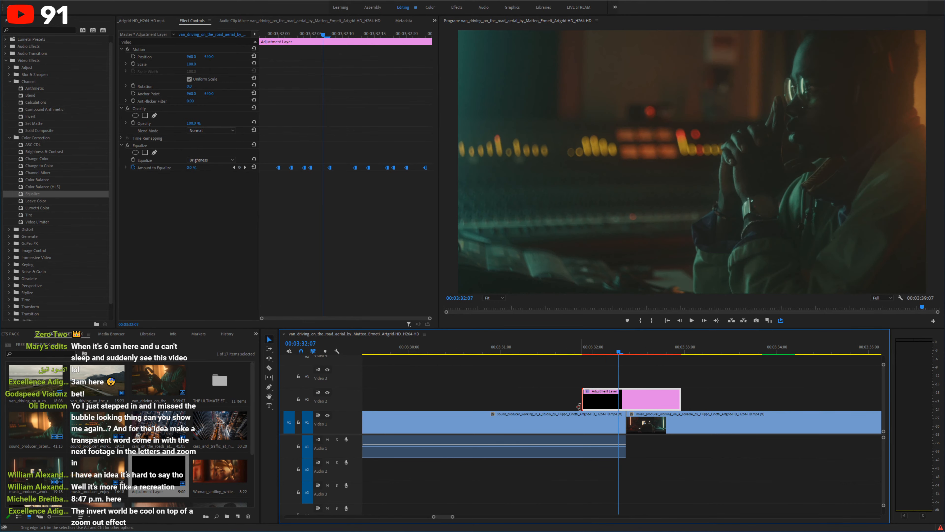
left_click_drag(579, 406, 617, 401)
key("Right")
key("Right")
key("Right")
key("Right")
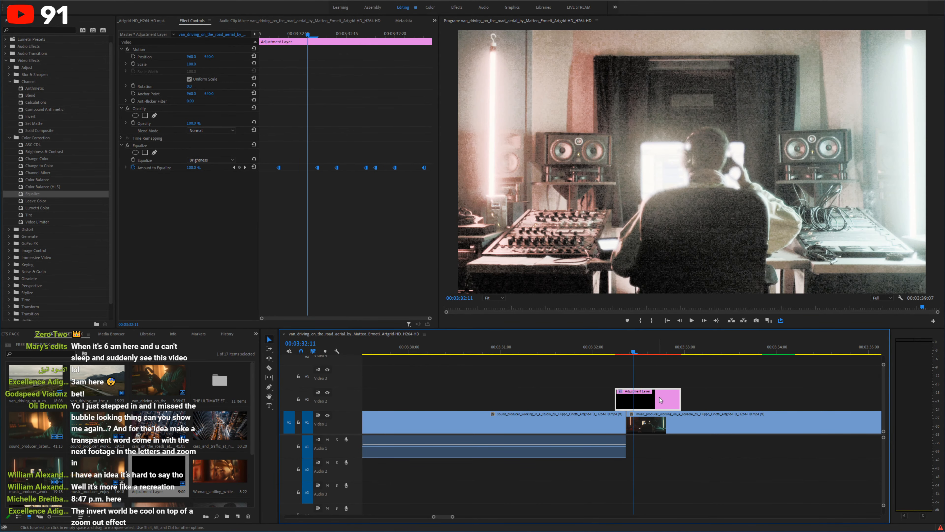
left_click_drag(682, 400, 633, 400)
Step: Play back the shortened Equalize flash across the cut, including in the enlarged program monitor
left_click(606, 348)
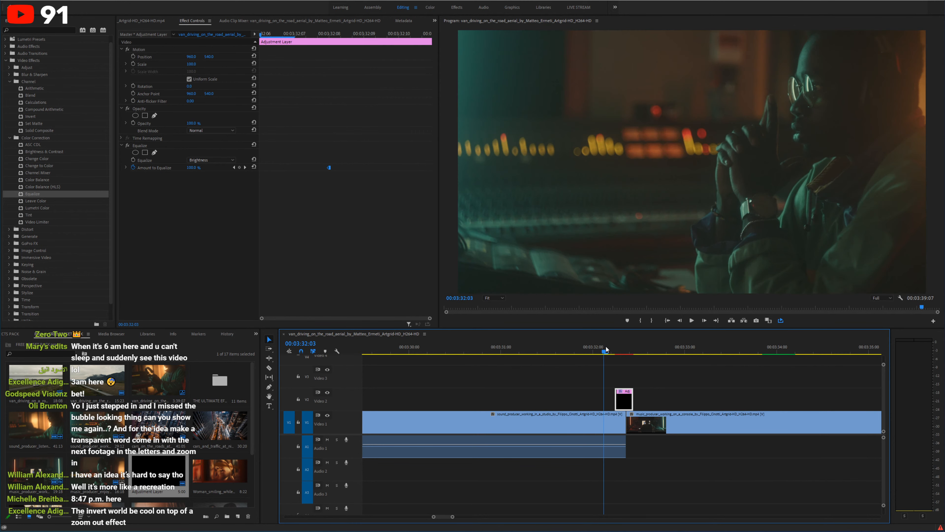
key("space")
key("grave")
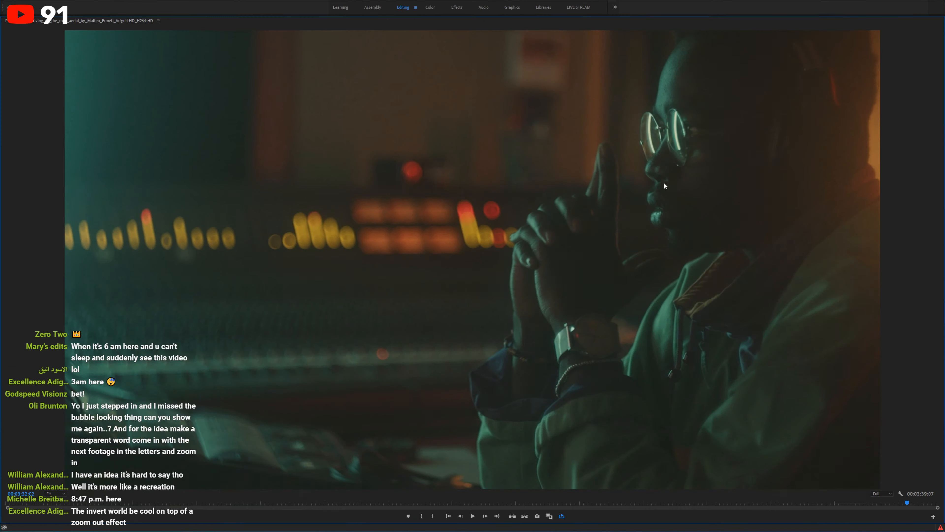
key("space")
key("space")
key("grave")
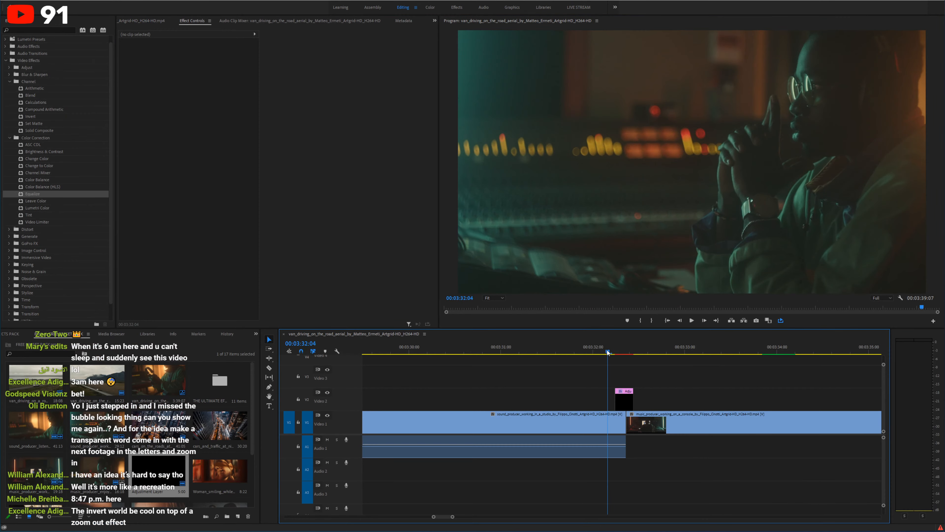
key("space")
key("space")
Step: Save the project and move the playhead to the empty stretch after the last clips, at 00:03:42:17
key("ctrl+s")
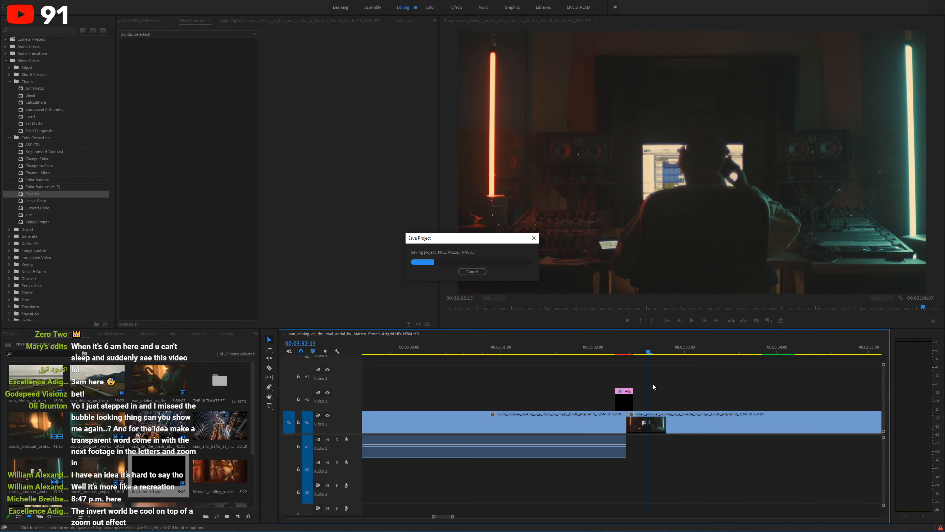
key("minus")
key("minus")
key("minus")
key("minus")
left_click(681, 351)
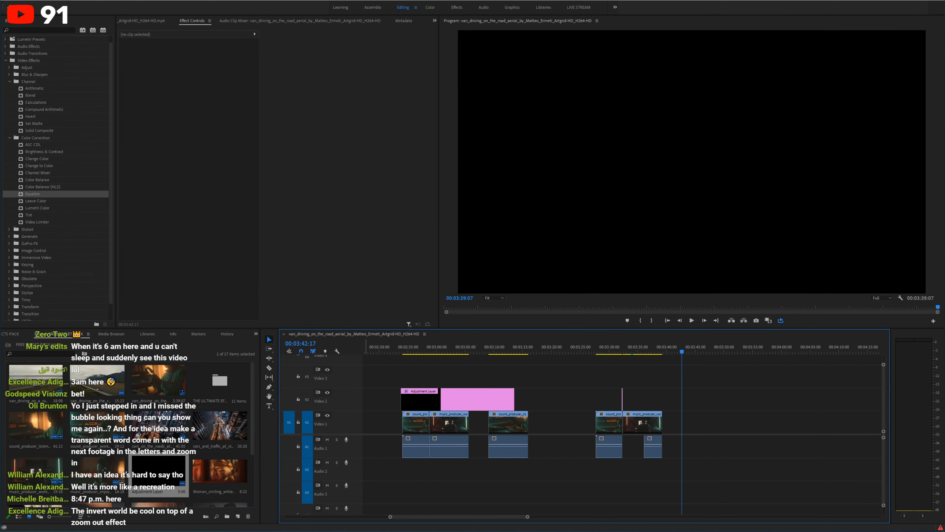
Step: Switch to File Explorer and add the waterfall_flowing_from_a_cliff and rain_pouring_near_cave clips back to back on Video 1, then preview them
key("alt+Tab")
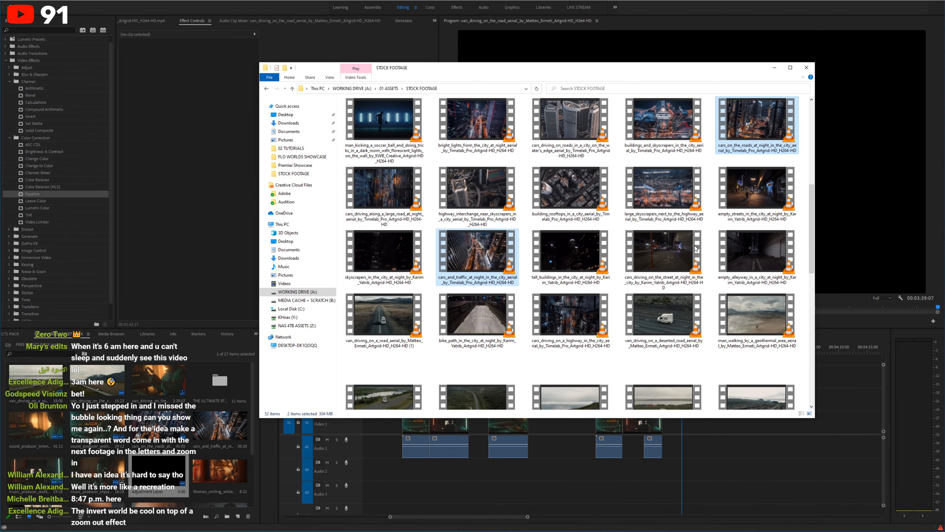
left_click(616, 272)
scroll(616, 272, "down", 5)
left_click(586, 301)
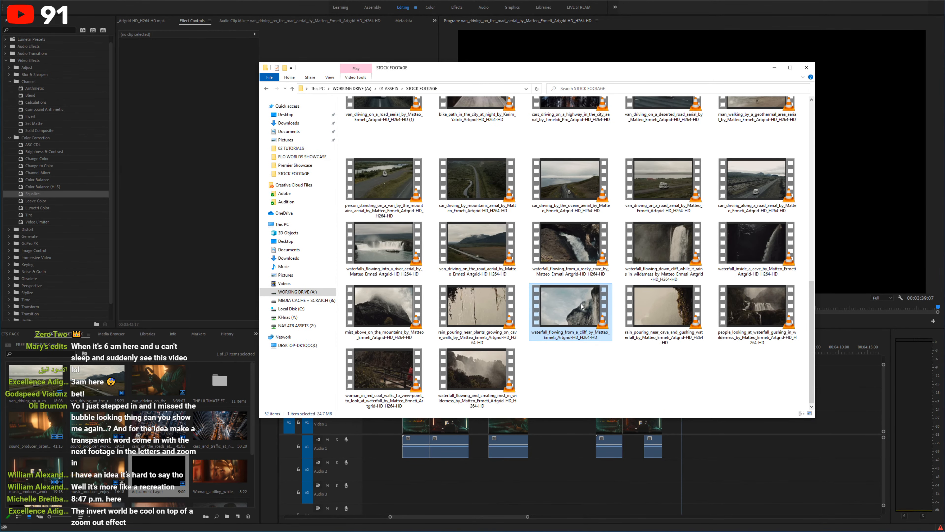
left_click_drag(582, 306, 733, 424)
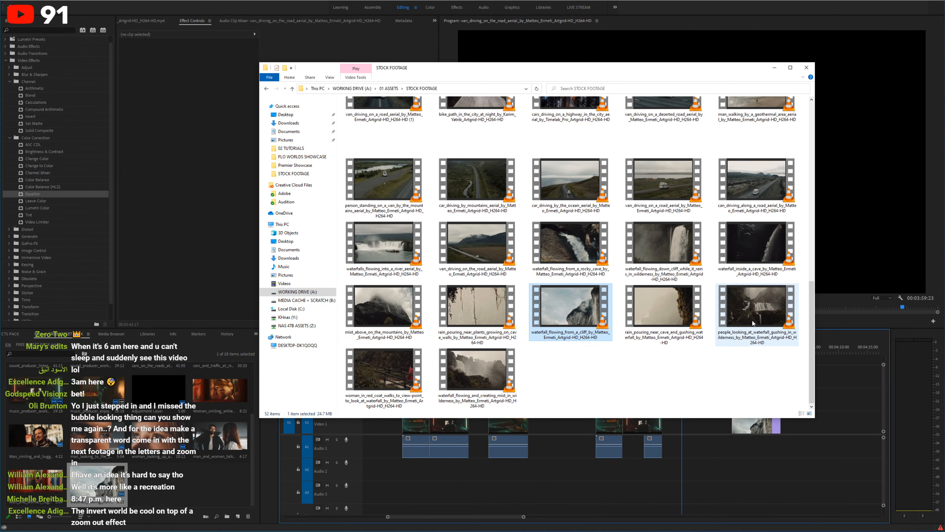
left_click_drag(666, 309, 783, 426)
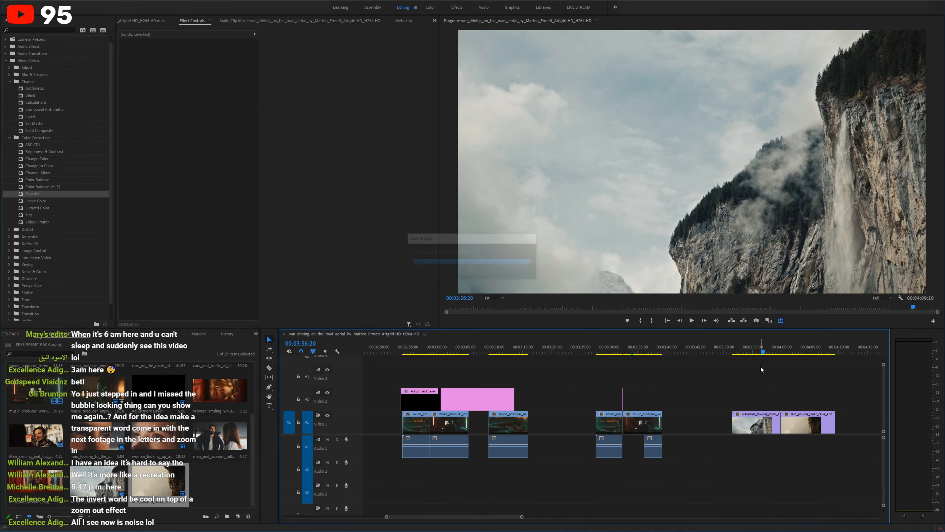
key("space")
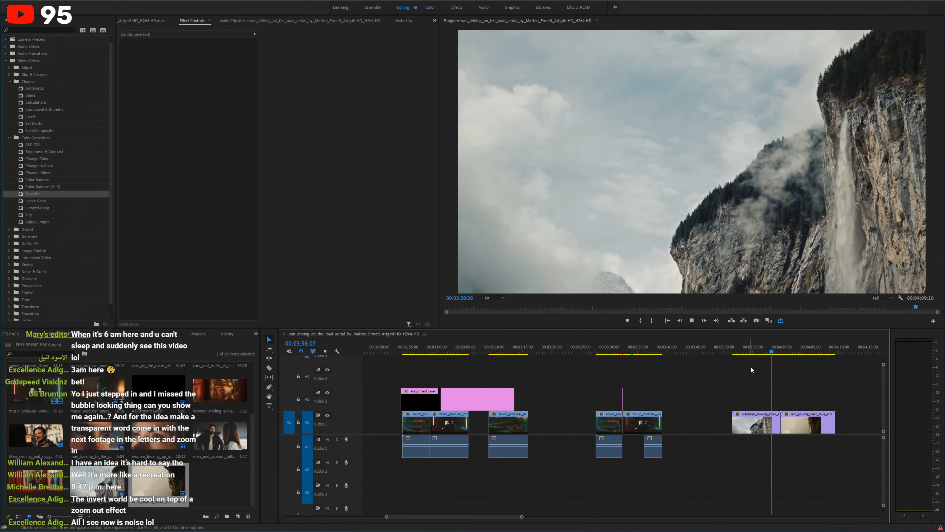
Step: Step frame by frame through the Equalize flash around 00:03:32:08, including a short playback
left_click(693, 348)
left_click(624, 345)
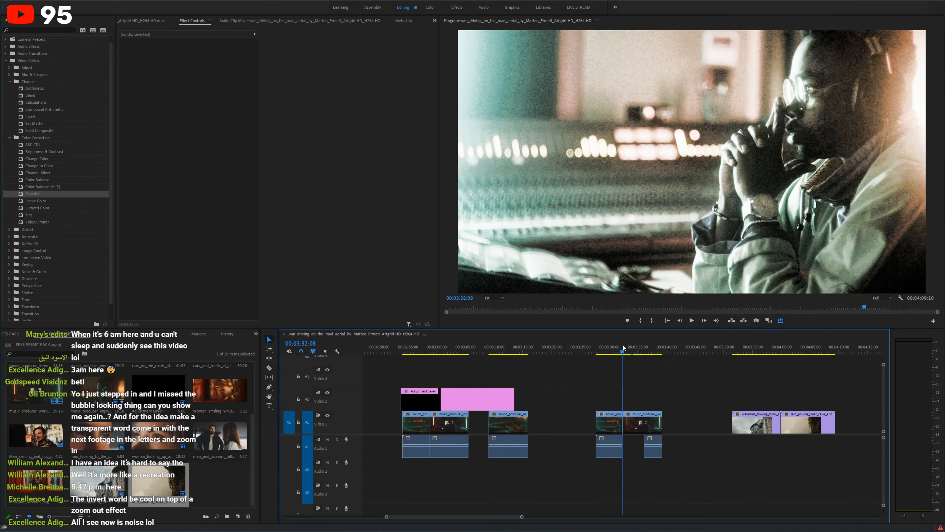
key("=")
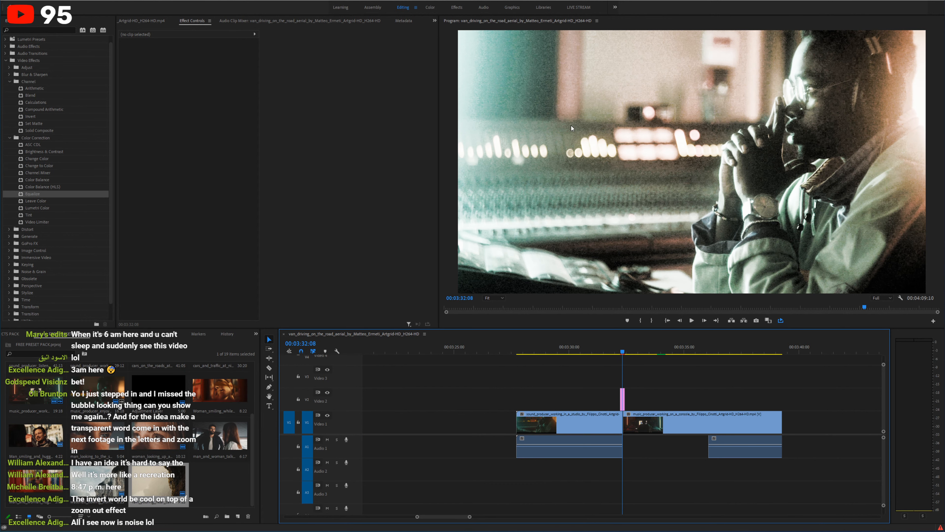
key("Right")
key("Left")
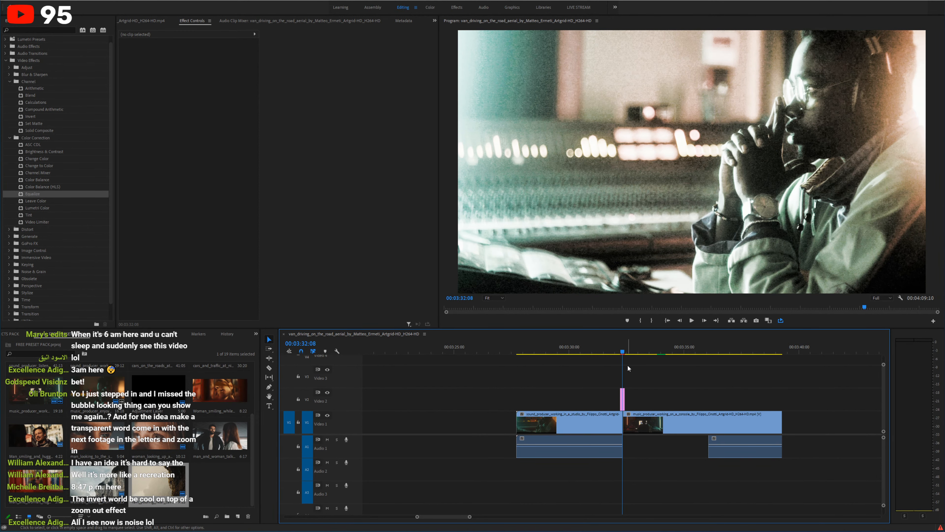
key("Left")
key("Left")
key("Right")
key("Right")
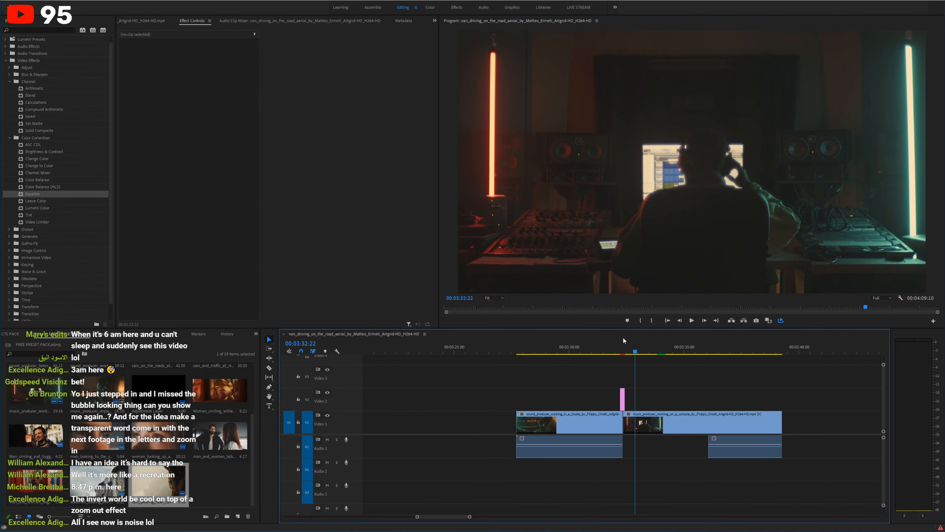
key("Left")
key("Left")
key("space")
key("space")
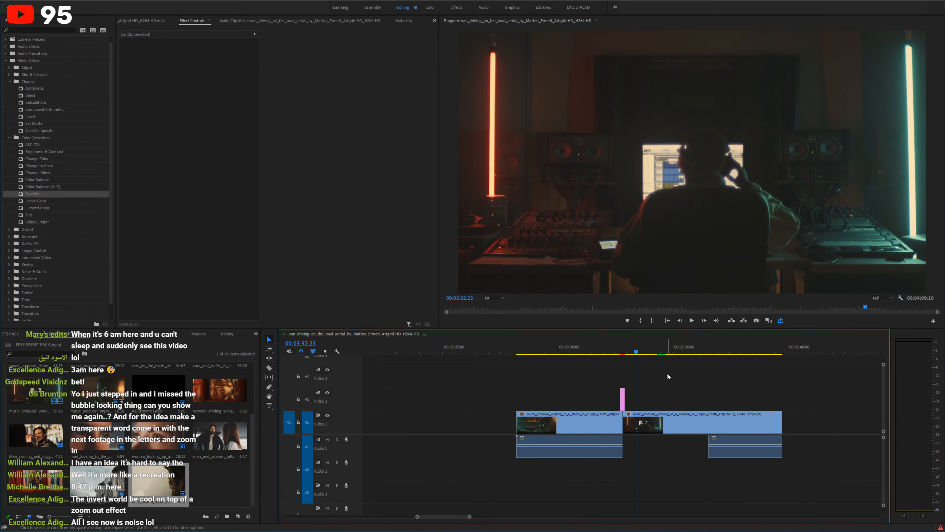
Step: Play the waterfall clip towards its cut and ripple-trim about 1.5 seconds off its end
key("-")
key("-")
key("-")
left_click(688, 352)
key("=")
key("=")
left_click(674, 352)
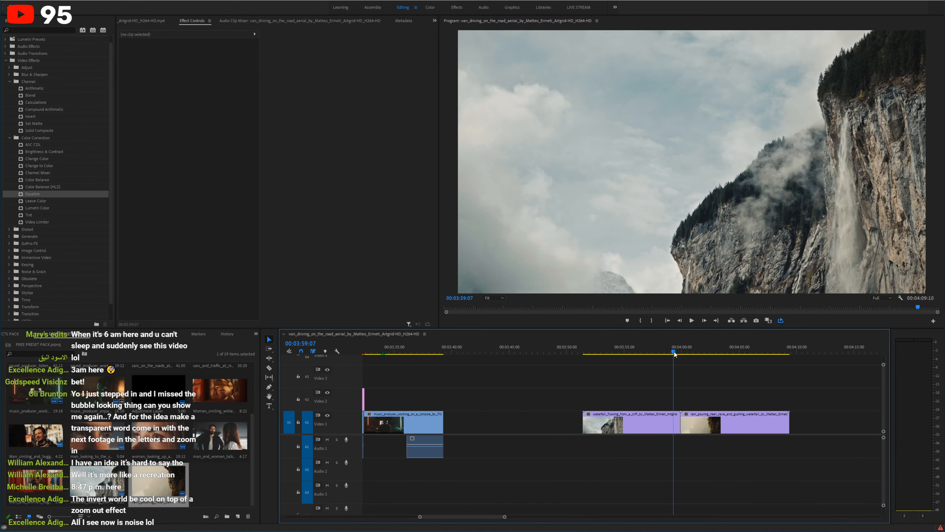
left_click(652, 353)
key("space")
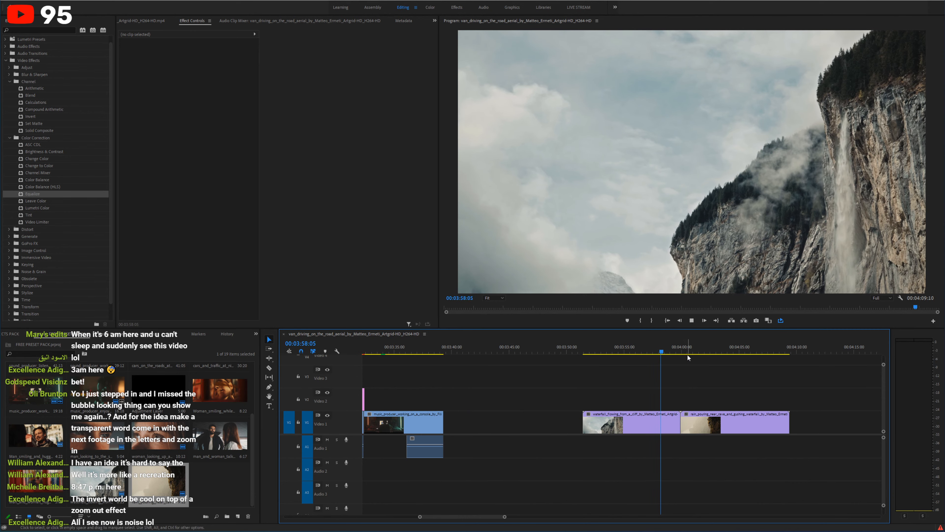
key("w")
key("space")
Step: Ripple-trim about three seconds off the start of the rain_pouring_near_cave clip and play back the waterfall clip before it
left_click(698, 353)
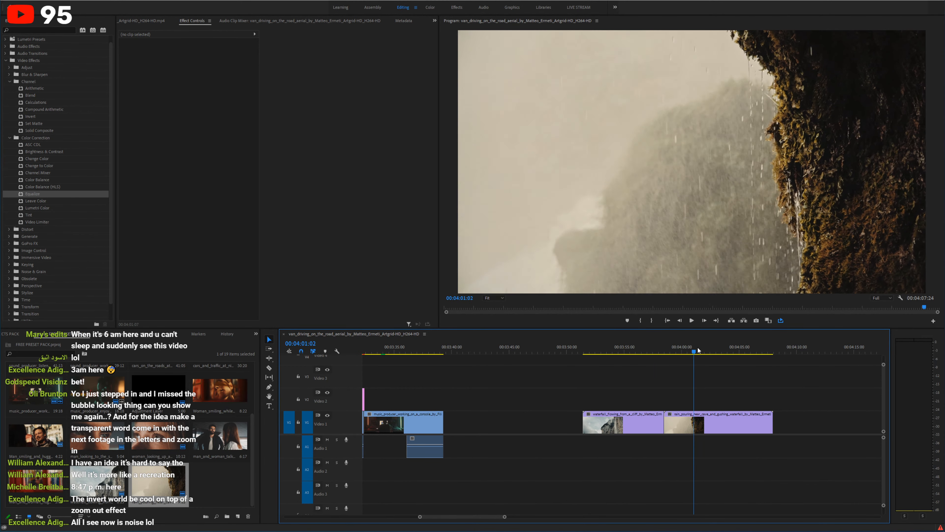
key("q")
left_click(634, 351)
key("space")
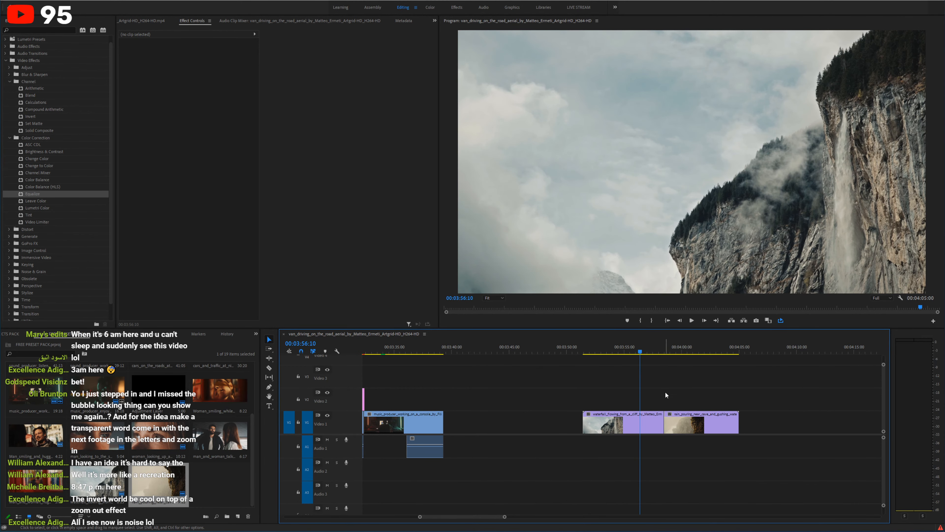
Step: Place an adjustment layer on Video 2 across the cut between the waterfall and rain clips, and save the project
left_click_drag(164, 395, 623, 403)
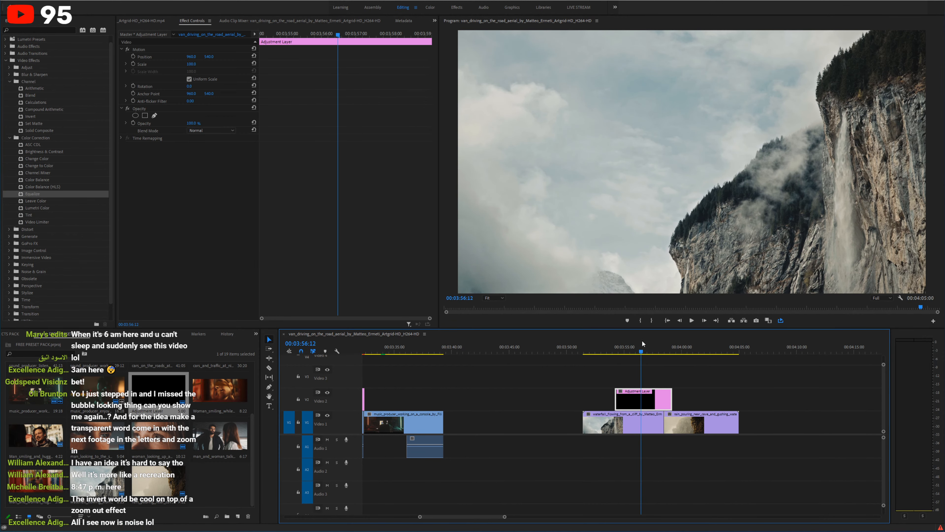
key("ctrl+s")
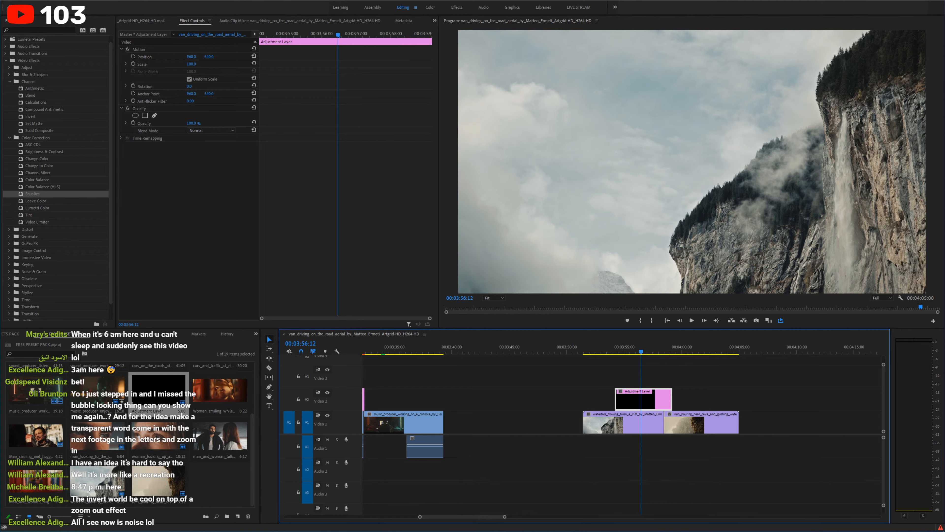
left_click(649, 378)
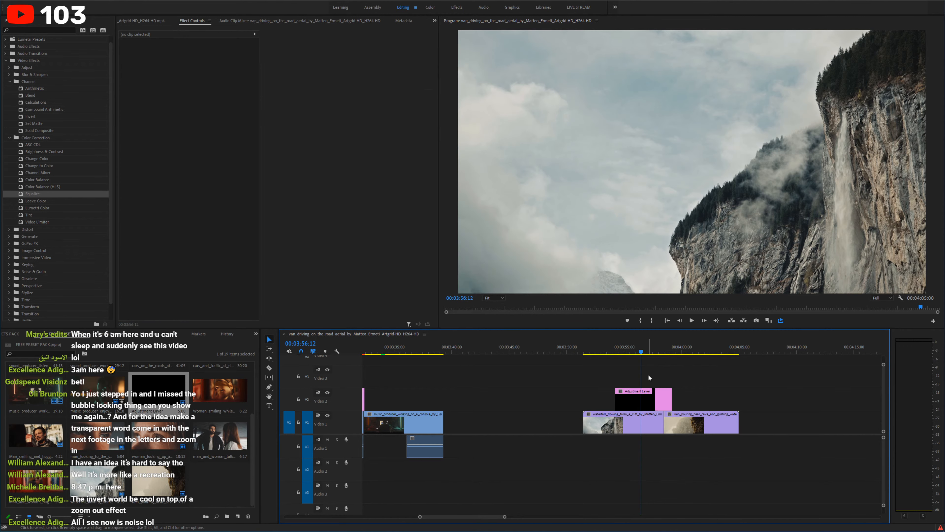
Step: Review the first transitions of the sequence, from the music producer clips to the eye close-ups at 00:00:27:02
key("minus")
key("minus")
key("minus")
key("minus")
left_click(403, 349)
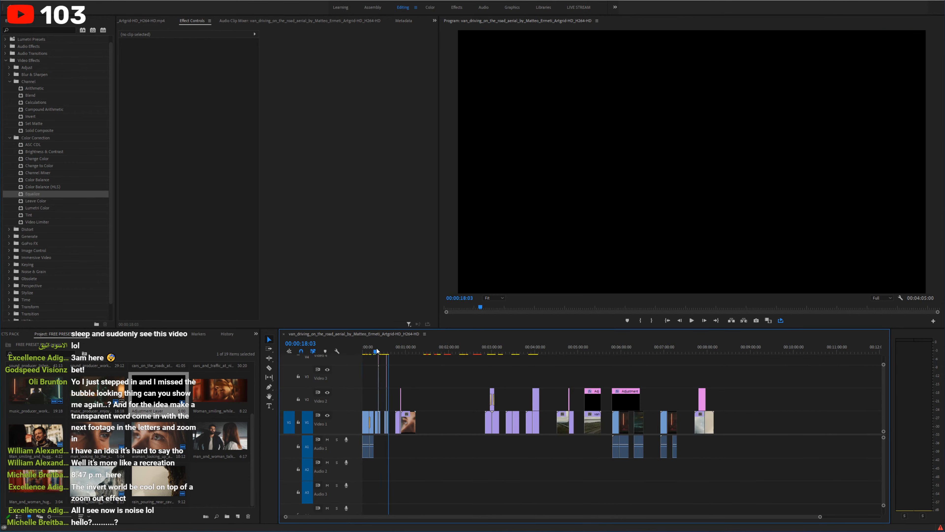
key("equal")
key("equal")
key("equal")
key("equal")
left_click(497, 348)
key("space")
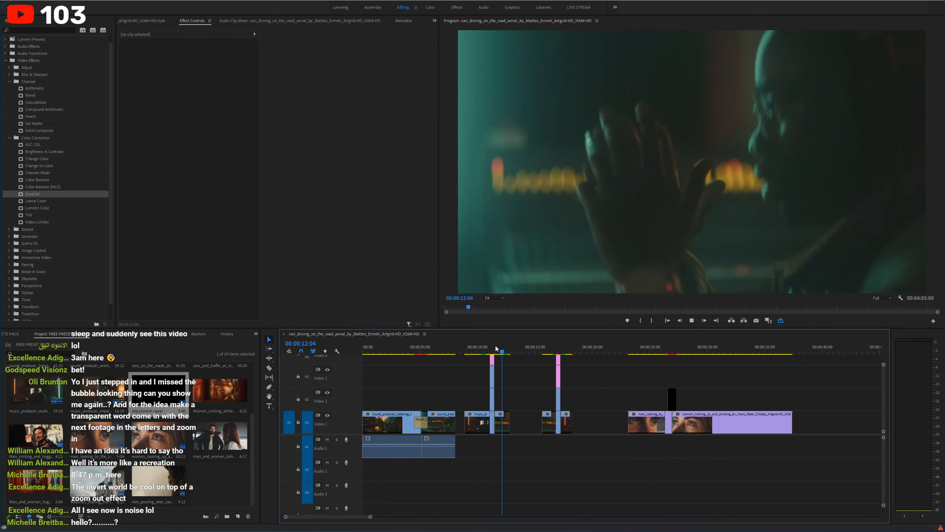
left_click(557, 350)
left_click_drag(557, 350, 675, 350)
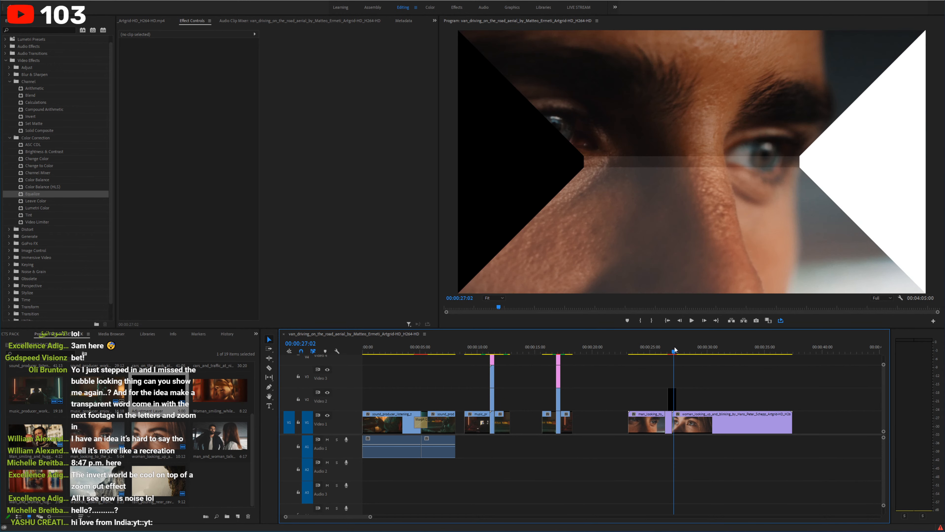
Step: Scrub through the eye close-up transition between 00:01:28:06 and 00:01:30:20
key("minus")
key("minus")
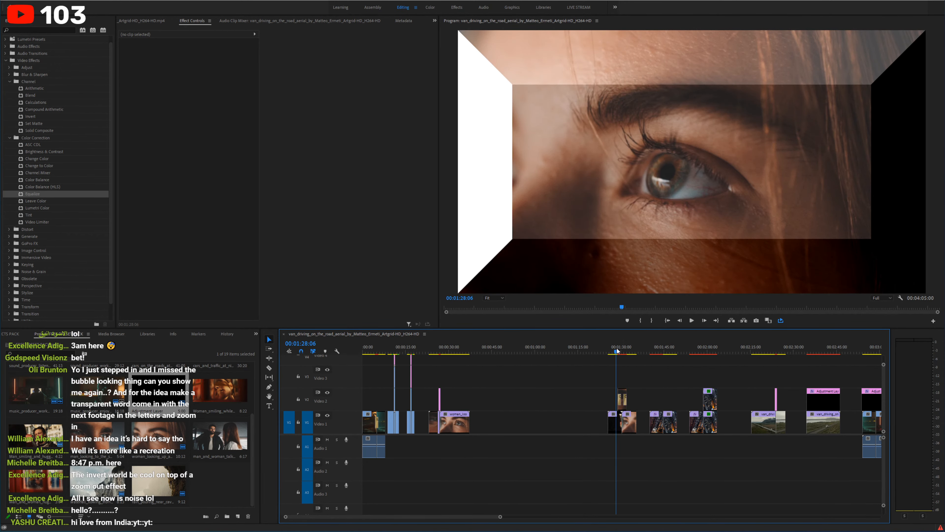
key("equal")
key("equal")
key("equal")
left_click_drag(638, 350, 665, 351)
key("minus")
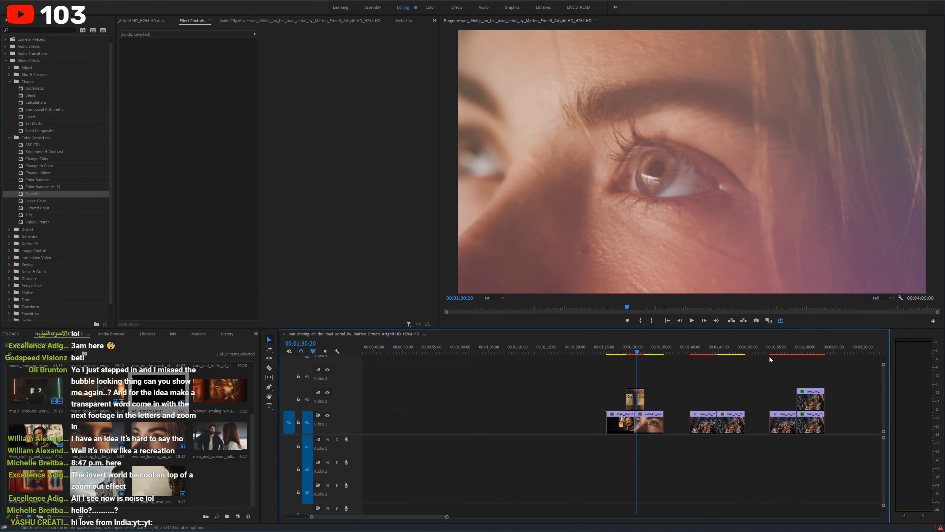
Step: Keyframe the Lens Distortion Curvature at -100 at 00:01:59:19 on the Video 2 night-traffic clip
left_click_drag(724, 351, 804, 351)
key("equal")
key("equal")
left_click(682, 410)
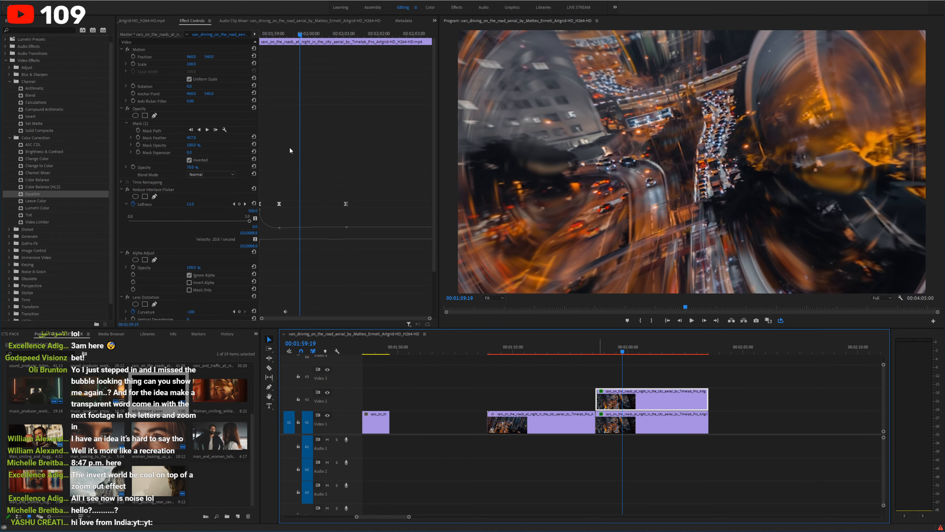
scroll(188, 192, "down", 3)
left_click(166, 242)
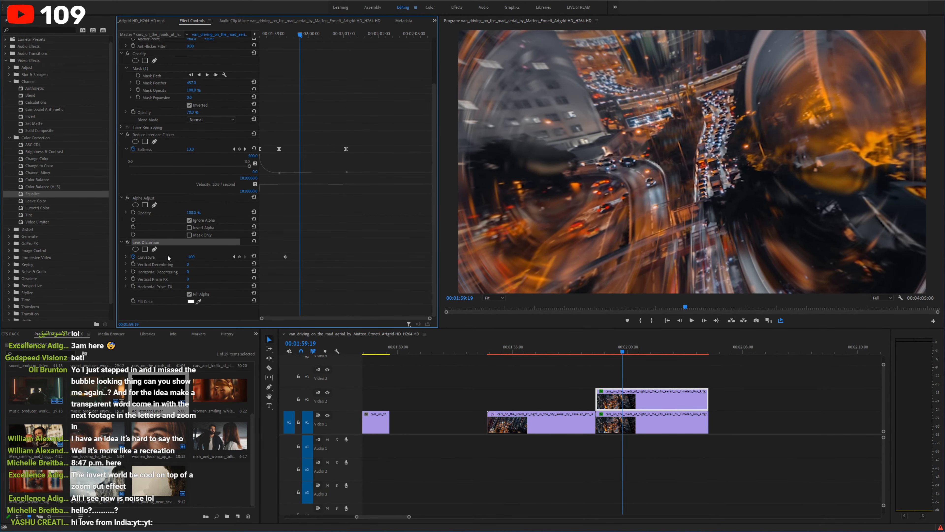
left_click_drag(191, 257, 153, 257)
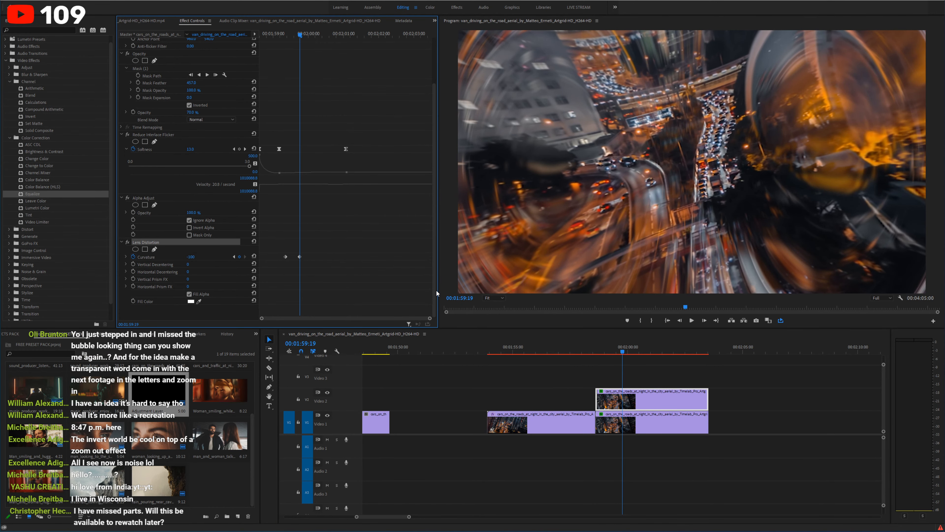
Step: Move to the van driving clips at 00:02:23:13 and play back their transition
left_click(753, 398)
key("minus")
key("minus")
key("minus")
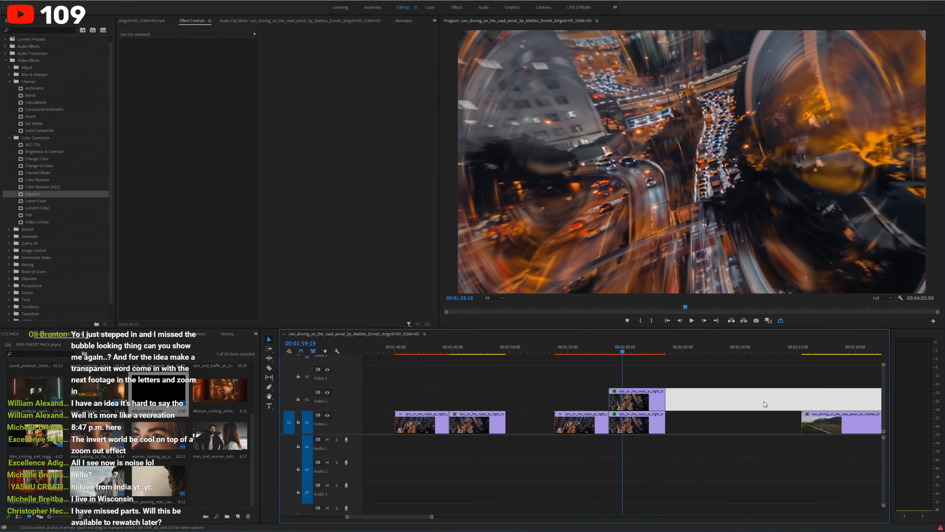
mouse_move(679, 352)
left_mouse_down()
mouse_move(536, 355)
mouse_move(720, 354)
mouse_move(691, 352)
left_mouse_up()
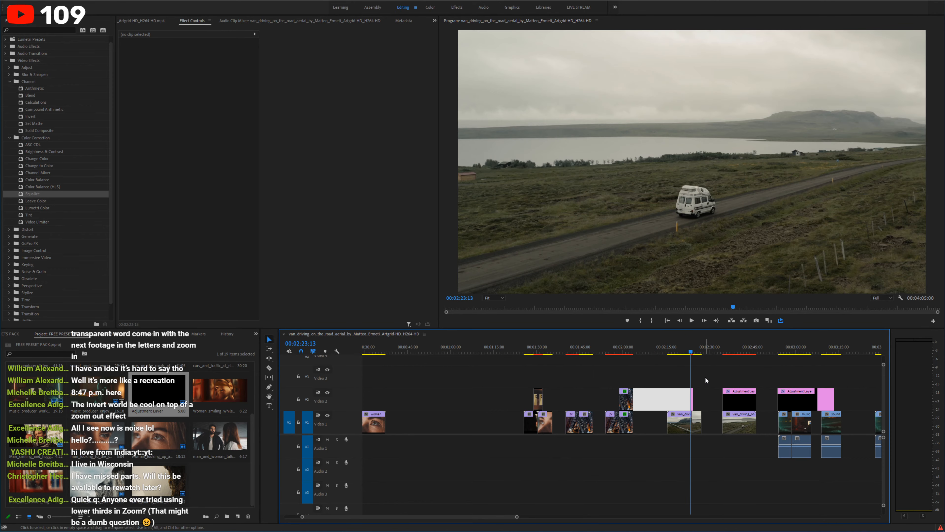
left_click(706, 378)
key("equal")
key("equal")
key("space")
Step: Preview the adjustment layer over the van clip around 00:02:36:16, select it, and save the project
left_click(770, 353)
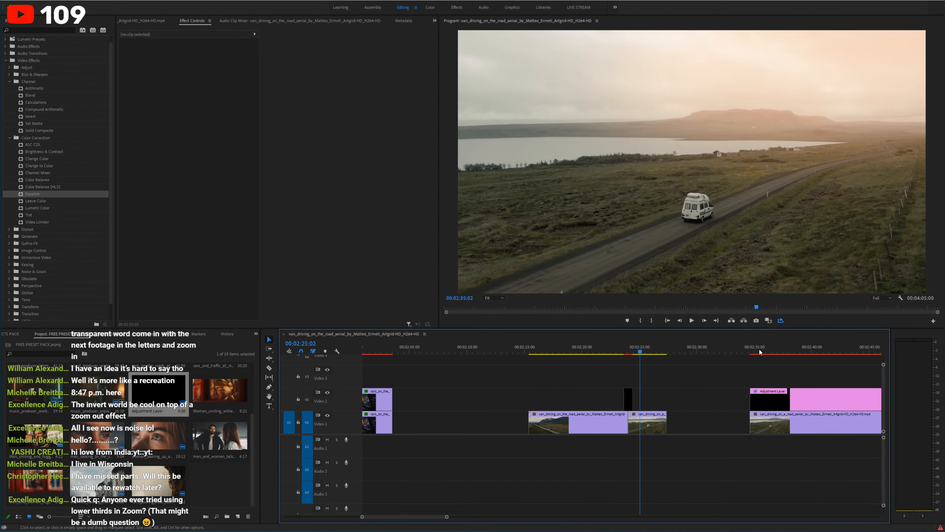
key("minus")
key("minus")
key("space")
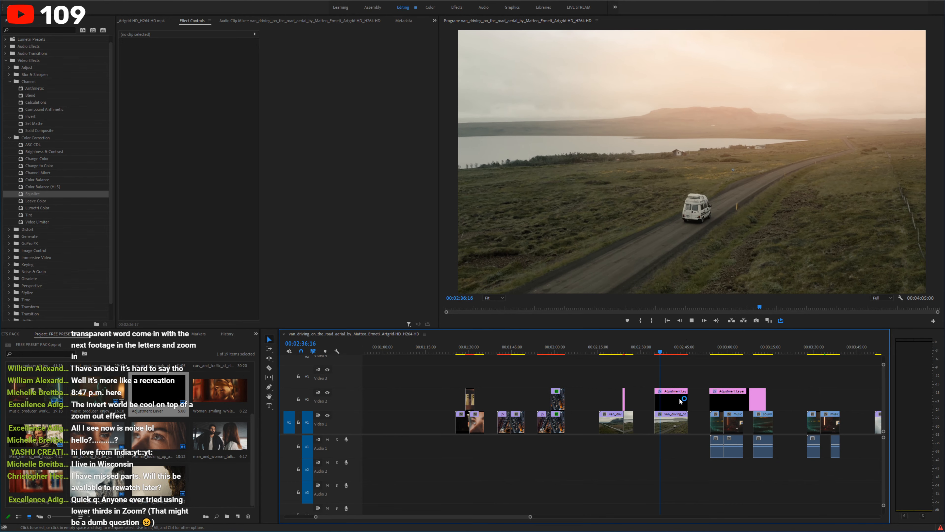
left_click(666, 397)
key("ctrl+s")
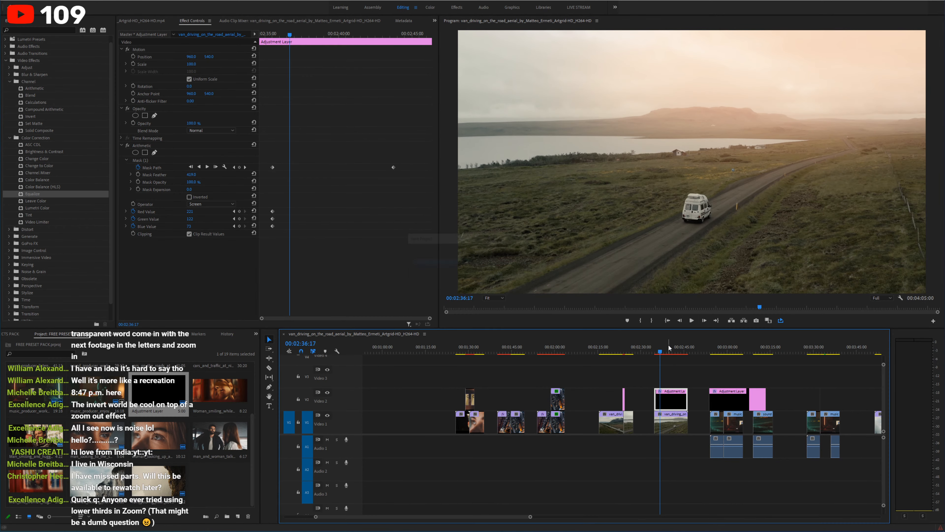
Step: Compare the van clip during playback with the adjustment layer's Arithmetic effect disabled and enabled again
key("space")
key("space")
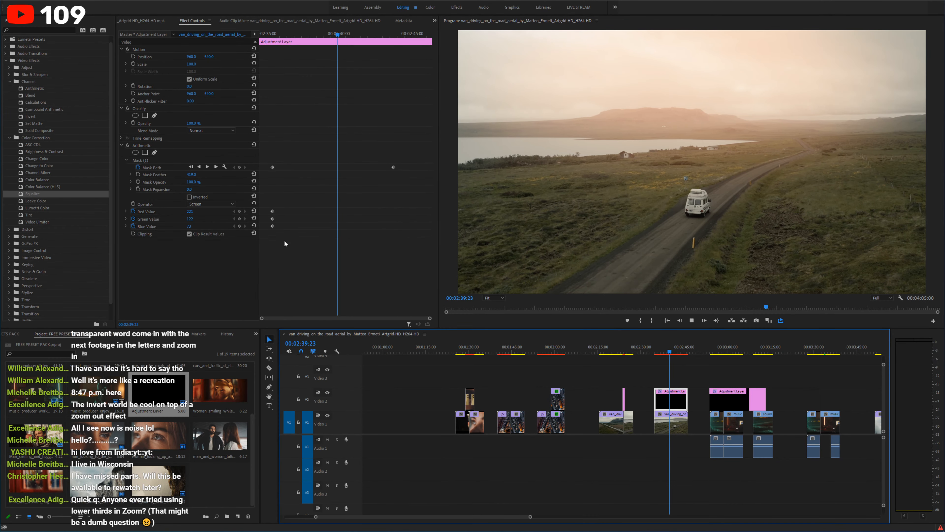
left_click(127, 146)
key("space")
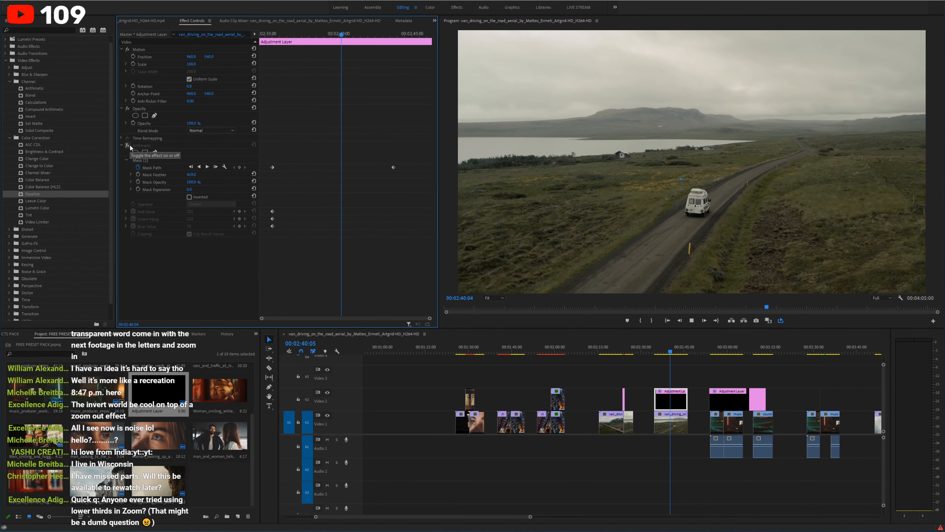
left_click(128, 145)
key("space")
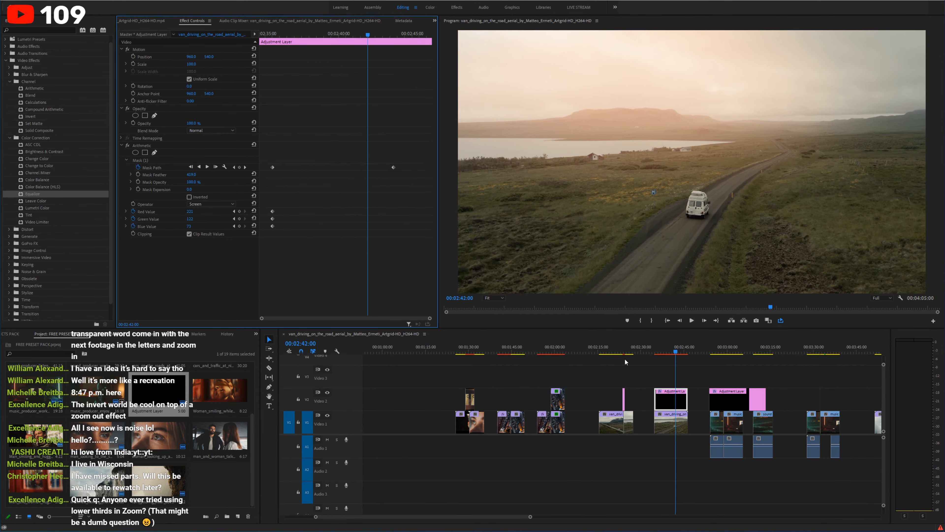
Step: Check the music producer clips near 00:02:57, save the project, and return to the waterfall clip at 00:03:55:24
left_click(718, 351)
key("ctrl+s")
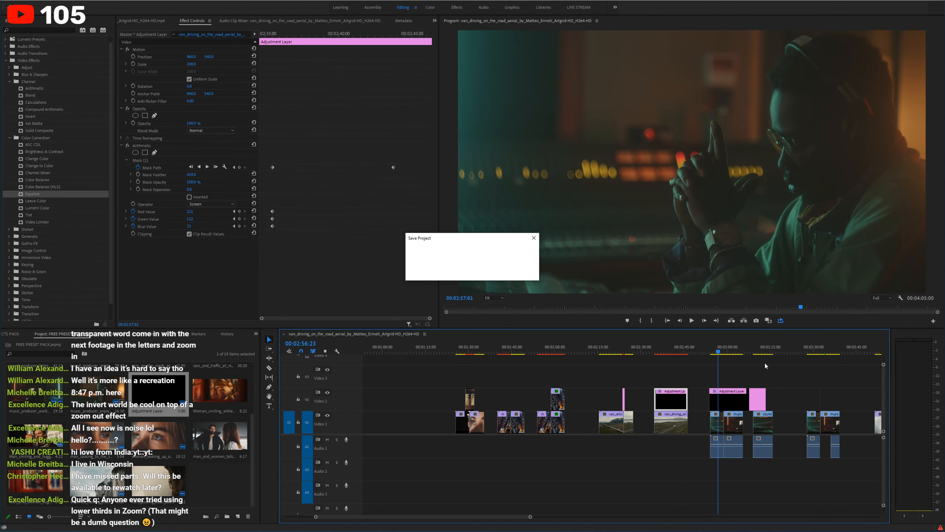
key("minus")
key("minus")
left_click(532, 351)
key("equal")
key("equal")
key("equal")
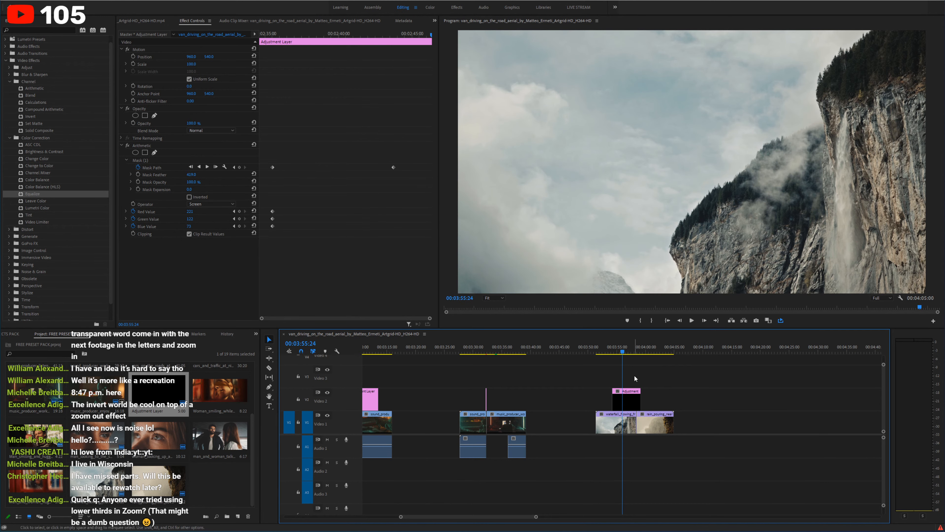
Step: Apply the Tint effect to the adjustment layer over the waterfall cut and preview it on and off at 00:03:56:22
left_click(628, 352)
left_click(615, 351)
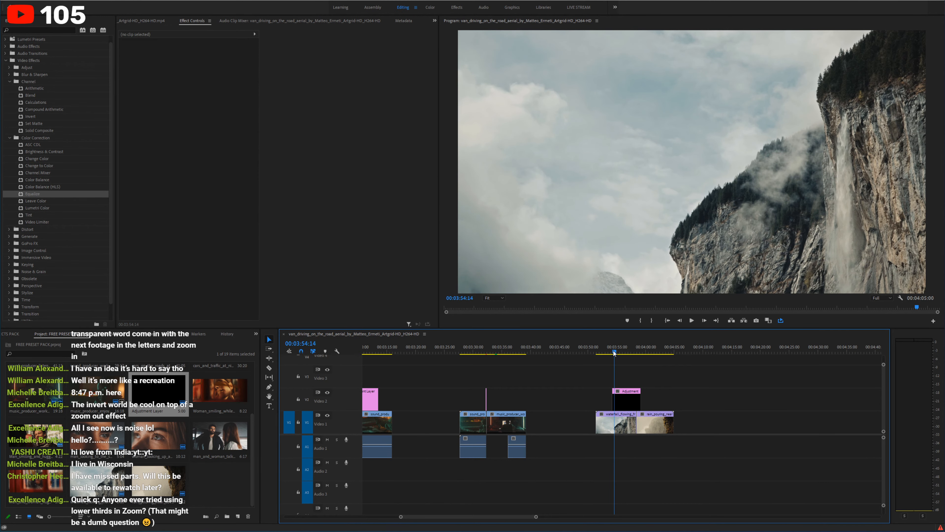
left_click(626, 400)
left_click_drag(28, 215, 186, 167)
left_click(352, 34)
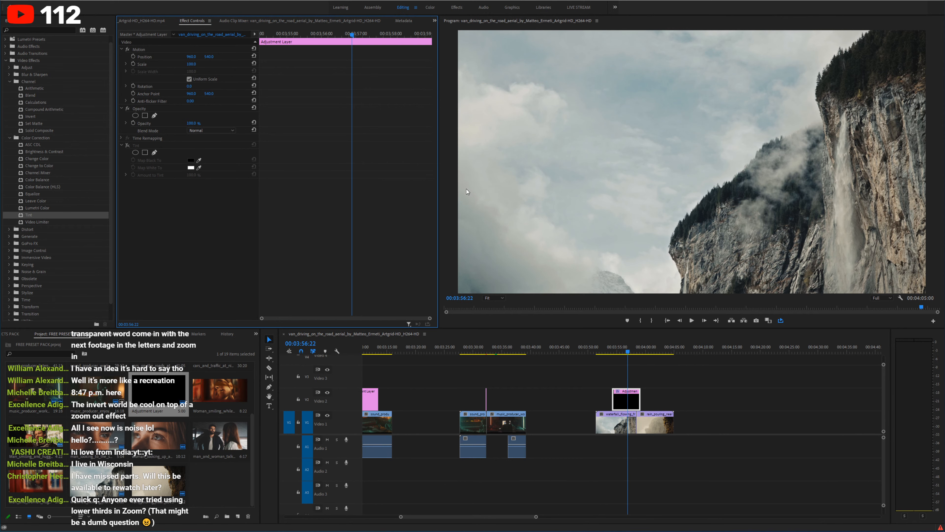
left_click(128, 145)
Step: Set the Tint effect's Map White To colour to a bright, fully saturated blue
left_click(191, 168)
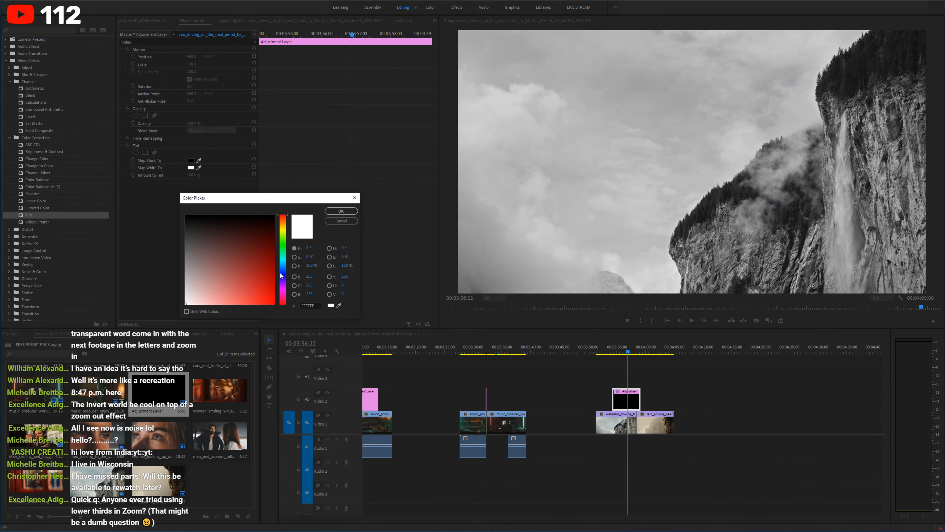
left_click(282, 264)
left_click(274, 215)
left_click(337, 211)
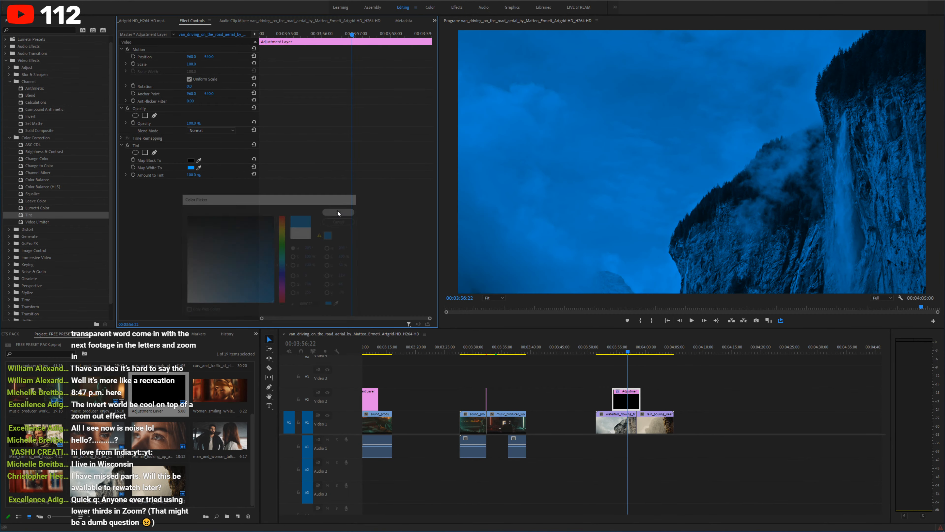
Step: Set the Tint effect's Map Black To colour to a bright, fully saturated orange (FC8800)
left_click(190, 160)
left_click(283, 227)
left_click_drag(284, 229, 284, 224)
left_click(274, 304)
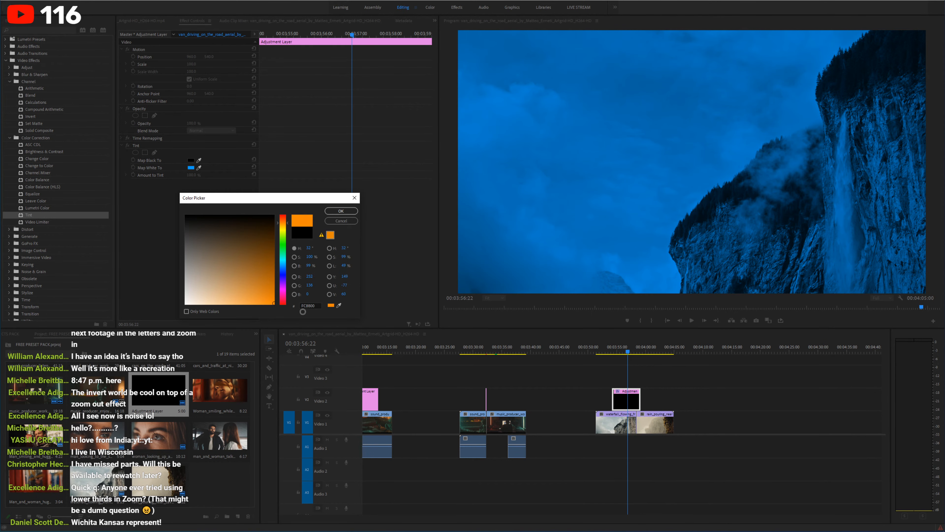
left_click(341, 211)
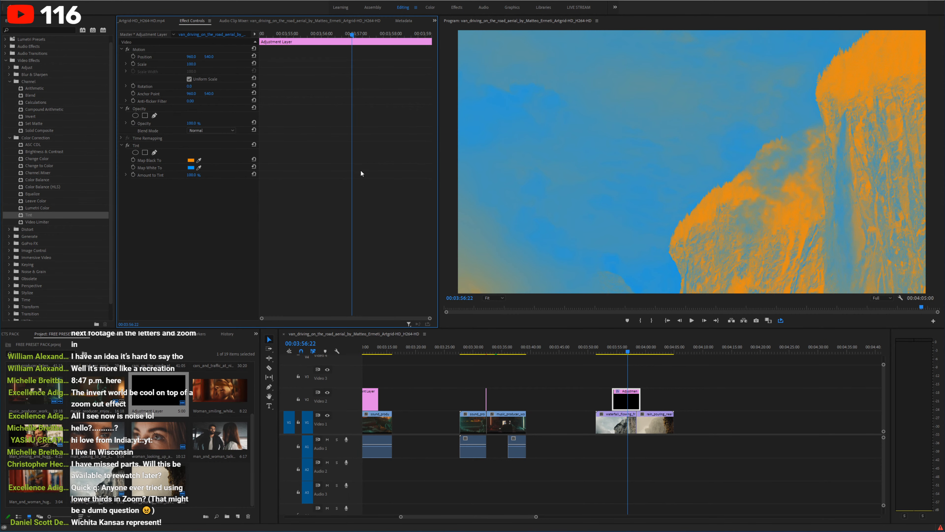
Step: Change the adjustment layer's blend mode to Overlay and greatly reduce the Tint effect's Amount to Tint
left_click(211, 130)
left_click(209, 245)
left_click_drag(191, 175, 160, 175)
Step: Extend the adjustment layer across the full length of the waterfall and rain clips and go to 00:03:53:07
left_click_drag(613, 400, 596, 401)
left_click_drag(640, 401, 674, 400)
left_click(607, 351)
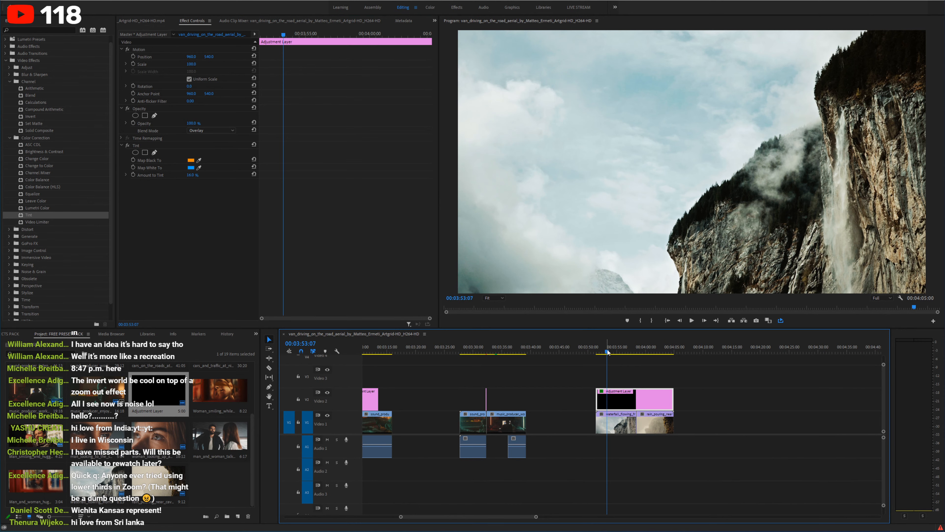
Step: Compare the waterfall clip during playback with the Video 2 track's output hidden and shown
left_click(327, 392)
left_click(328, 393)
left_click(328, 392)
key("space")
left_click(327, 392)
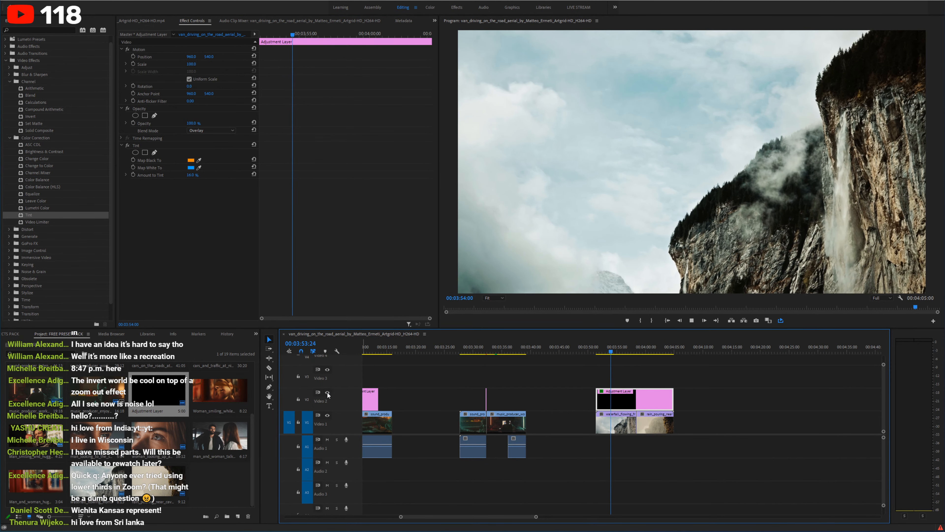
left_click(327, 392)
key("space")
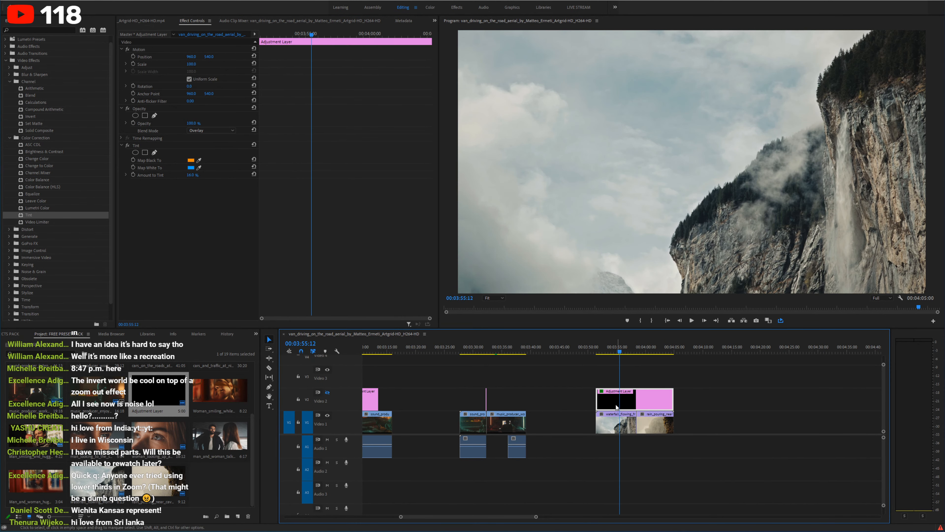
Step: Remove the Tint effect from the adjustment layer and list the effects in the Distort category
left_click(162, 152)
key("Delete")
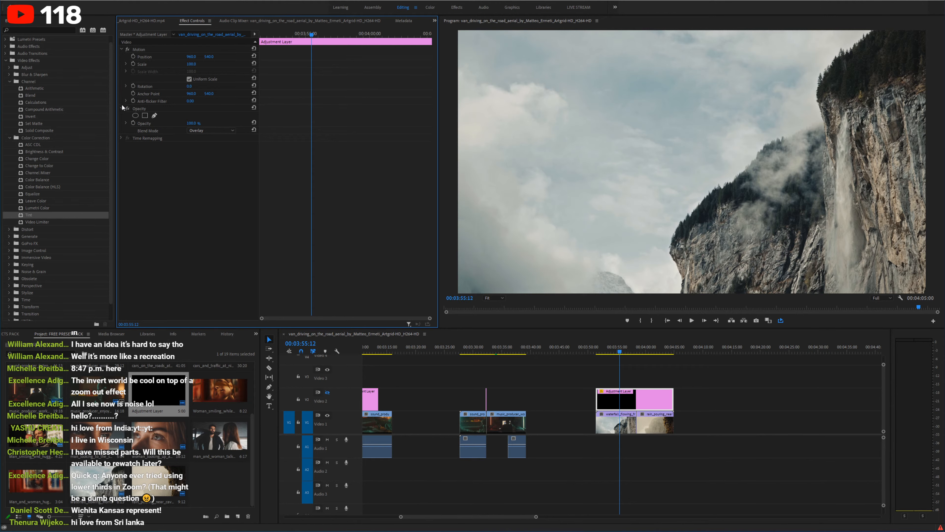
left_click(48, 223)
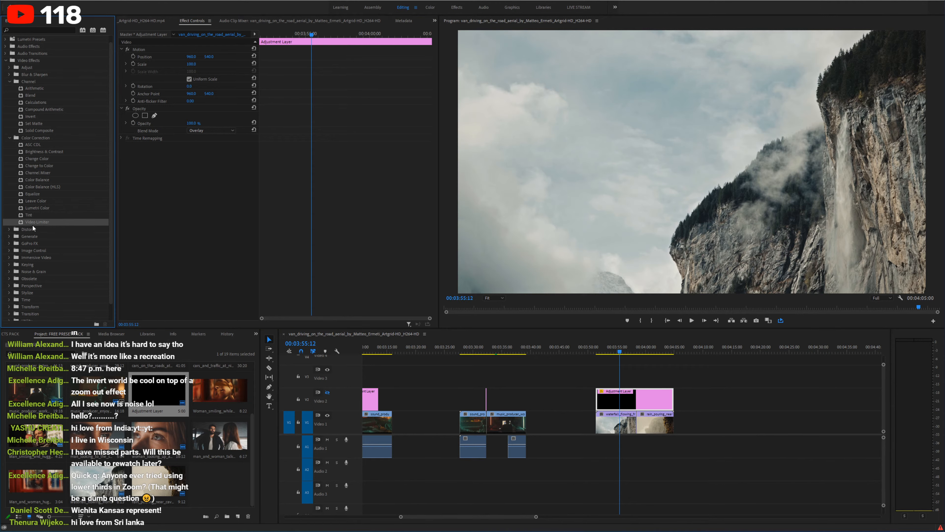
left_click(11, 230)
left_click(10, 230)
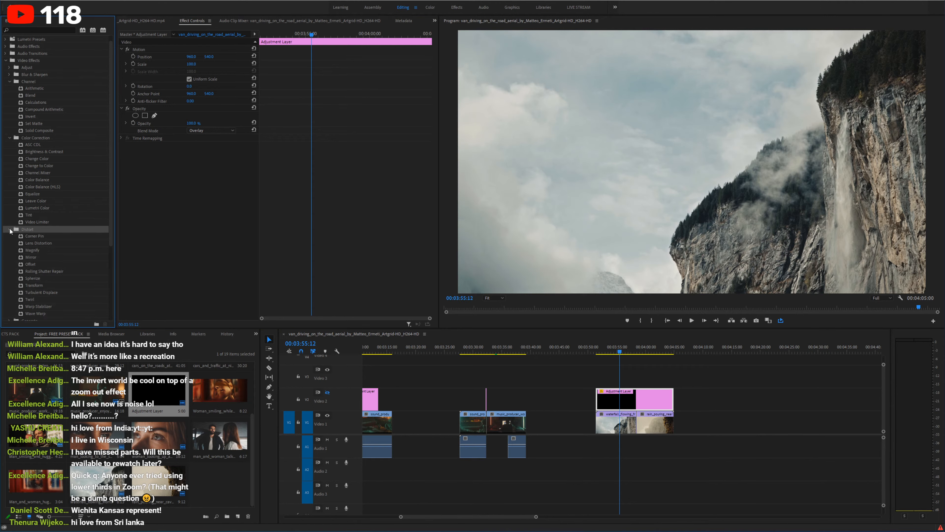
scroll(56, 238, "down", 2)
Step: Apply the Corner Pin distort effect to the rain clip, with the playhead at 00:03:59:14
left_click_drag(620, 351, 642, 352)
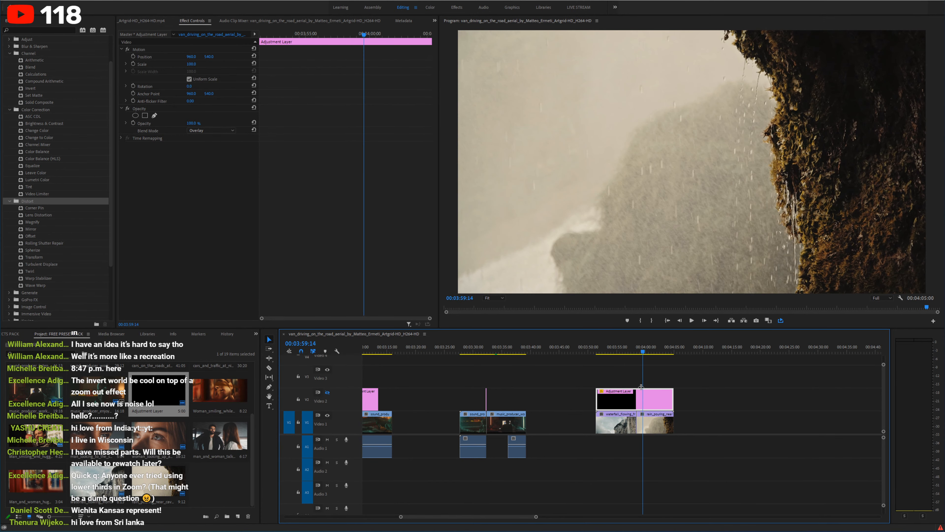
left_click(646, 427)
left_click(633, 429)
left_click(631, 402)
scroll(75, 199, "down", 1)
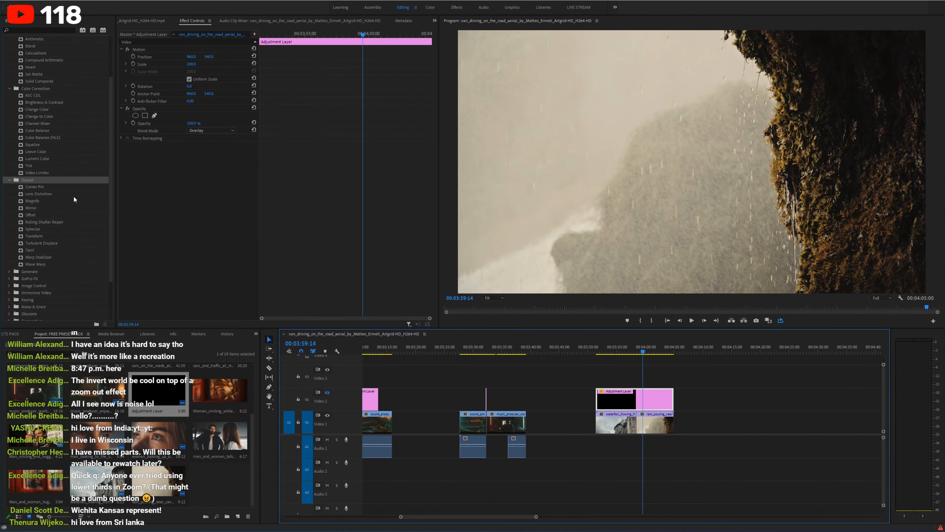
left_click(48, 194)
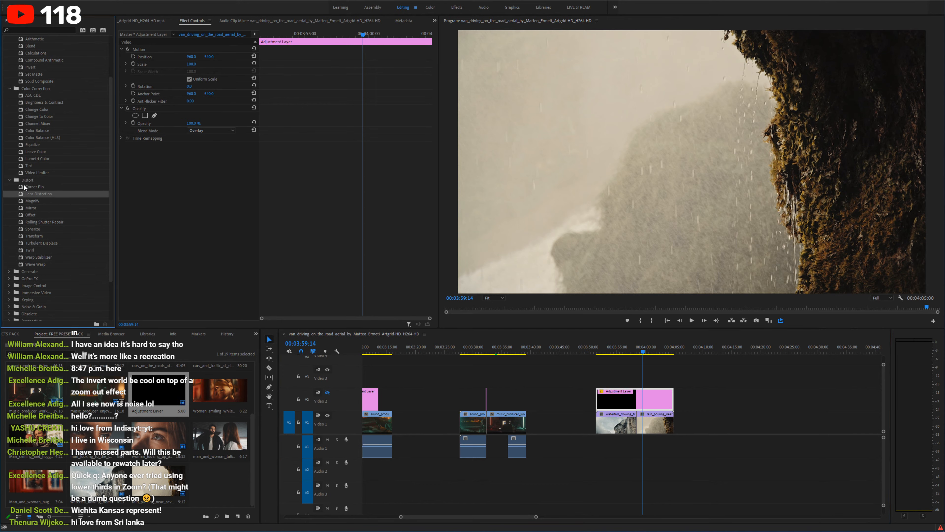
left_click_drag(34, 188, 647, 427)
Step: Pull the rain clip's upper Corner Pin points inward to about (798, 410) and (1288, 401), forming a floor-like plane
left_click(167, 145)
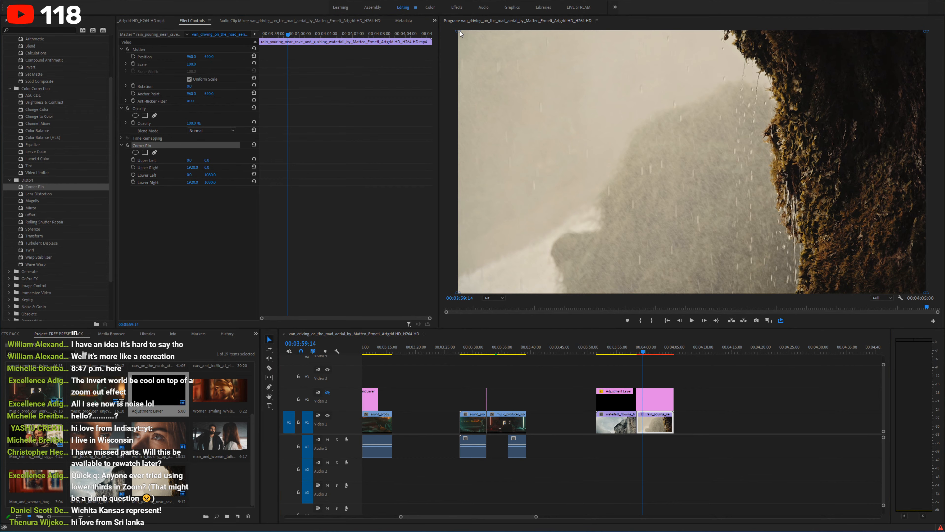
left_click_drag(458, 30, 653, 130)
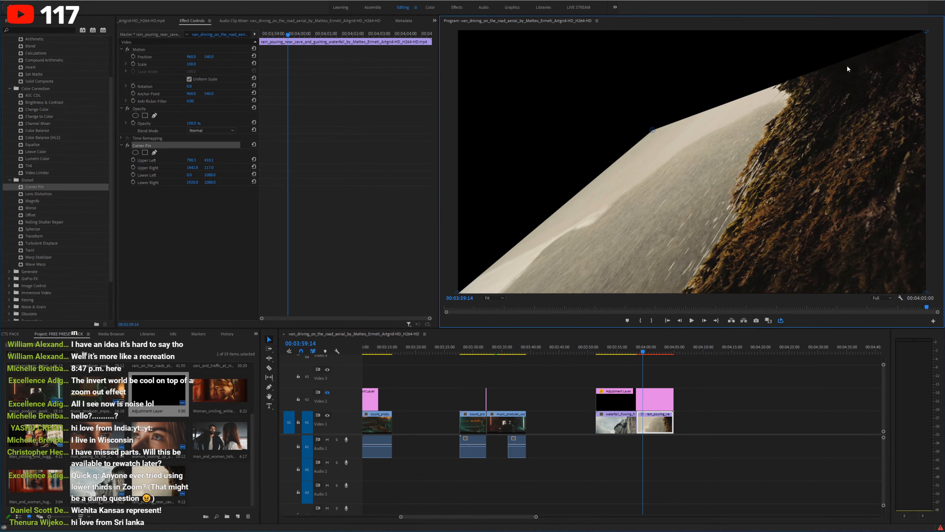
left_click_drag(926, 31, 772, 130)
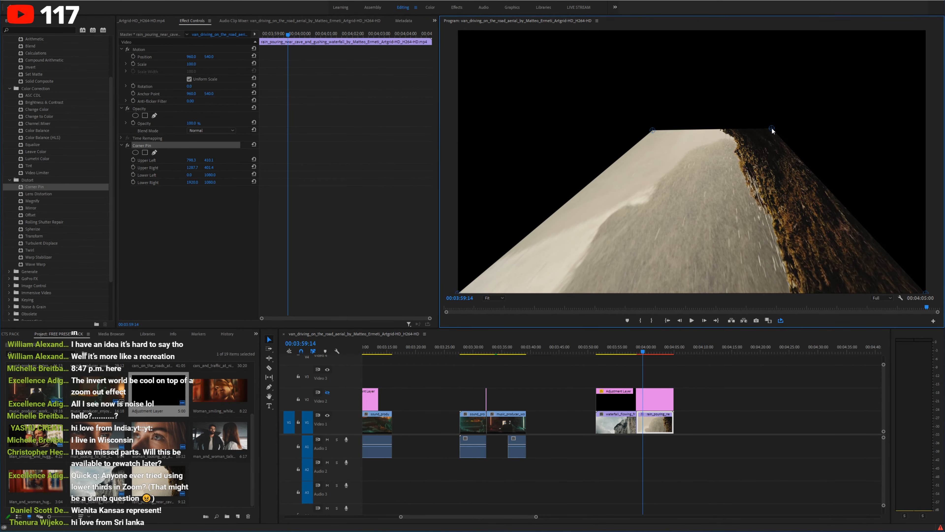
left_click(651, 407)
key("Delete")
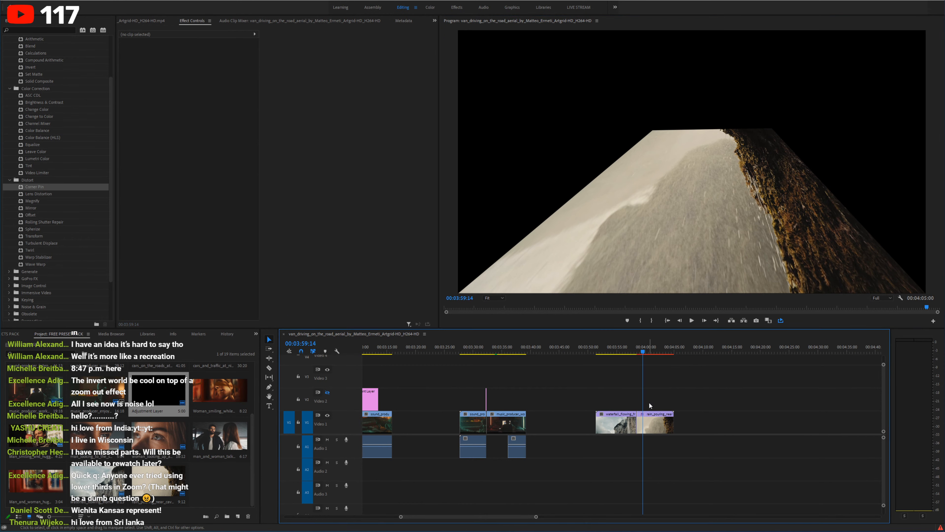
key("ctrl+z")
Step: Move the adjustment layer back over the music producer clips and duplicate the rain clip onto Video 2
left_click_drag(632, 402, 512, 402)
left_click_drag(665, 423, 661, 408)
Step: Move the Video 2 rain copy's lower Corner Pin points up to the frame's top corners, flipping it into a ceiling
left_click(152, 146)
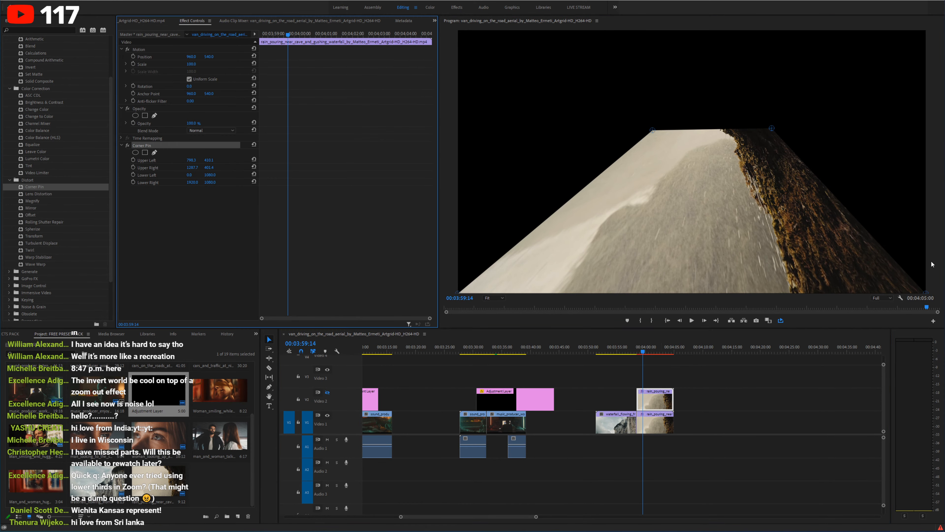
left_click_drag(927, 292, 925, 32)
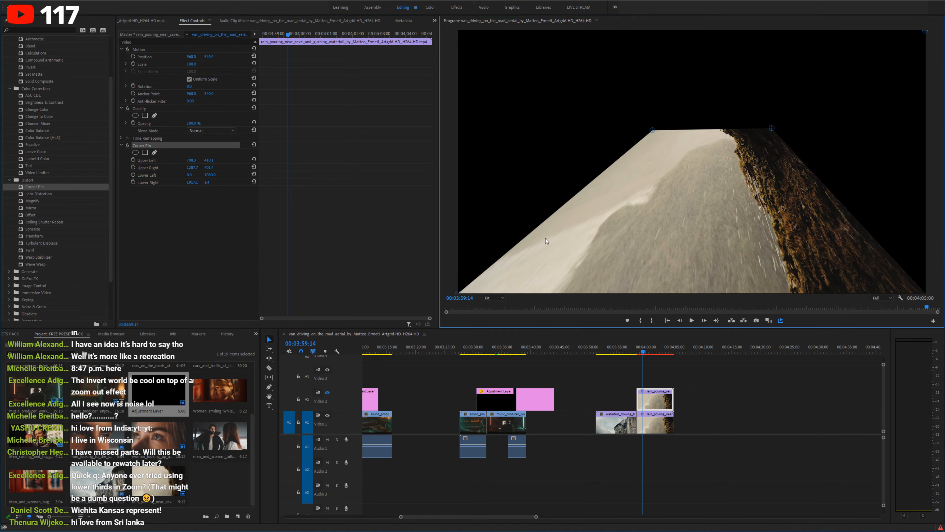
left_click_drag(458, 293, 456, 28)
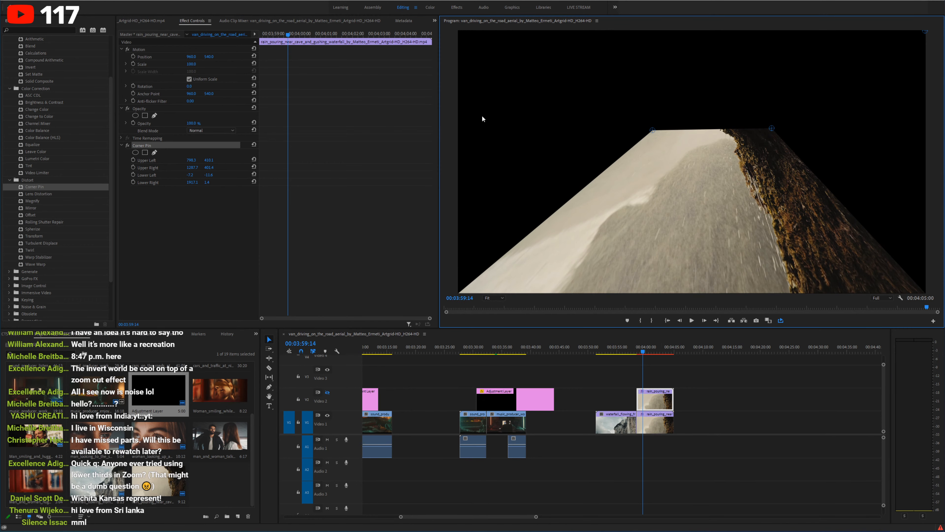
Step: Turn the Video 2 track's output on and scrub through the stacked rain clips
left_click_drag(644, 351, 655, 353)
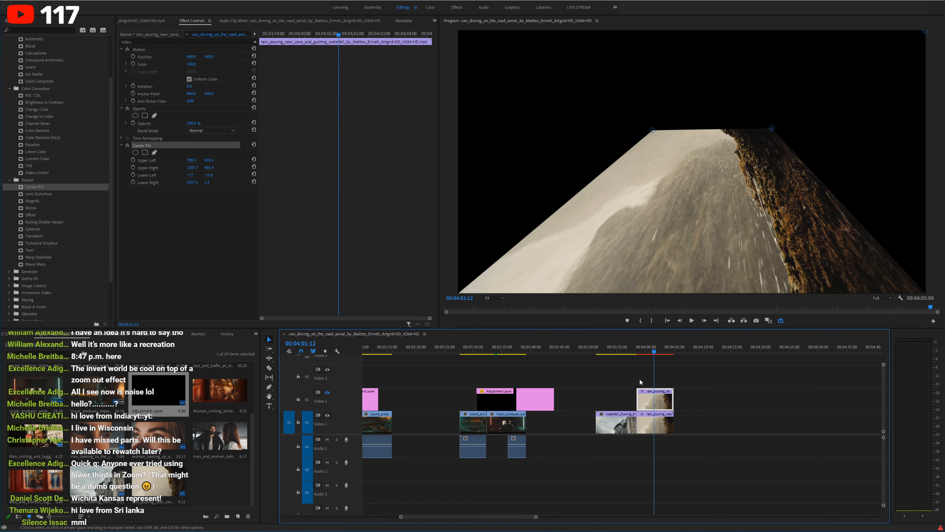
left_click(327, 392)
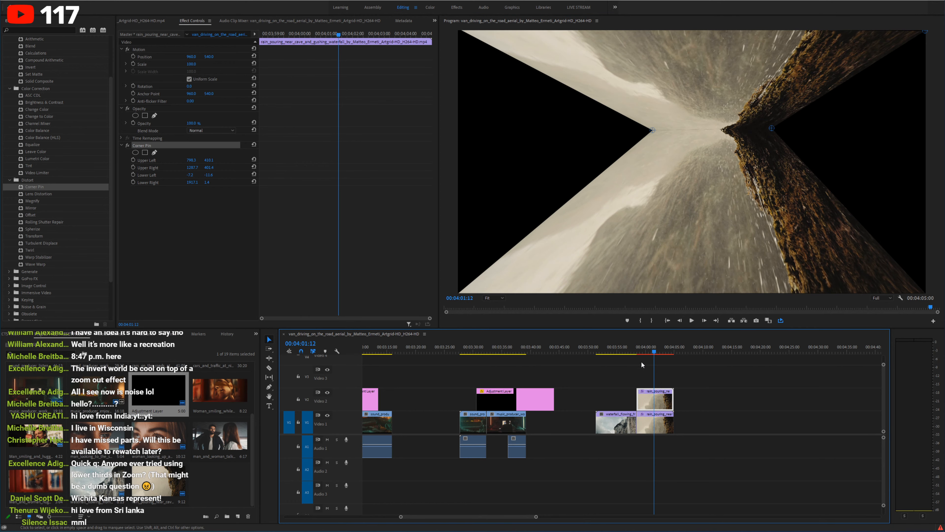
left_click_drag(649, 351, 643, 350)
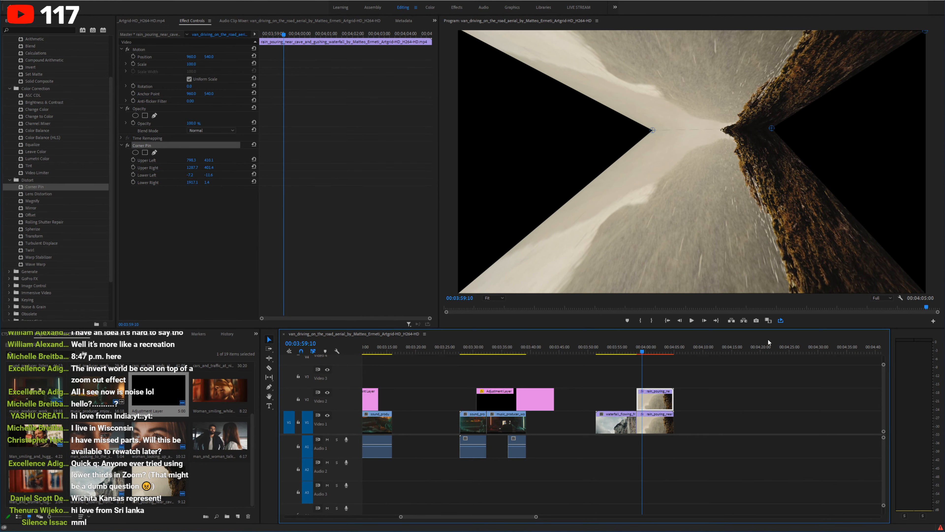
Step: Duplicate the ceiling rain clip onto Video 3 and reposition its left Corner Pin points beyond the frame's right edge as a side wall
left_click_drag(662, 401, 662, 379)
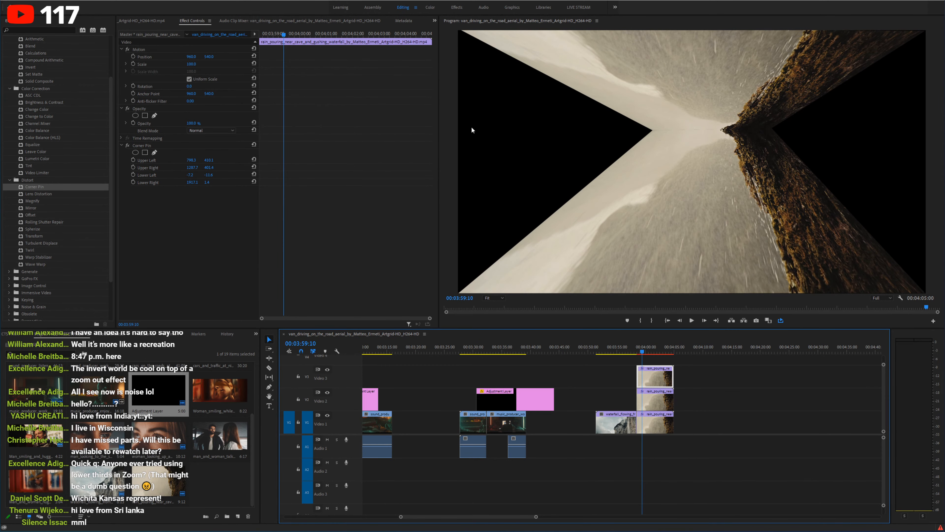
left_click(155, 146)
left_click(480, 37)
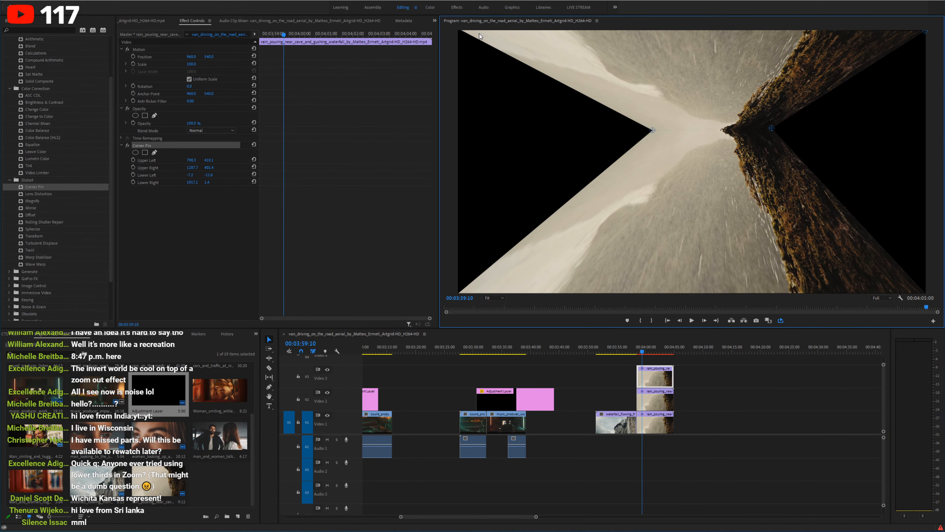
left_click(496, 297)
left_click(497, 316)
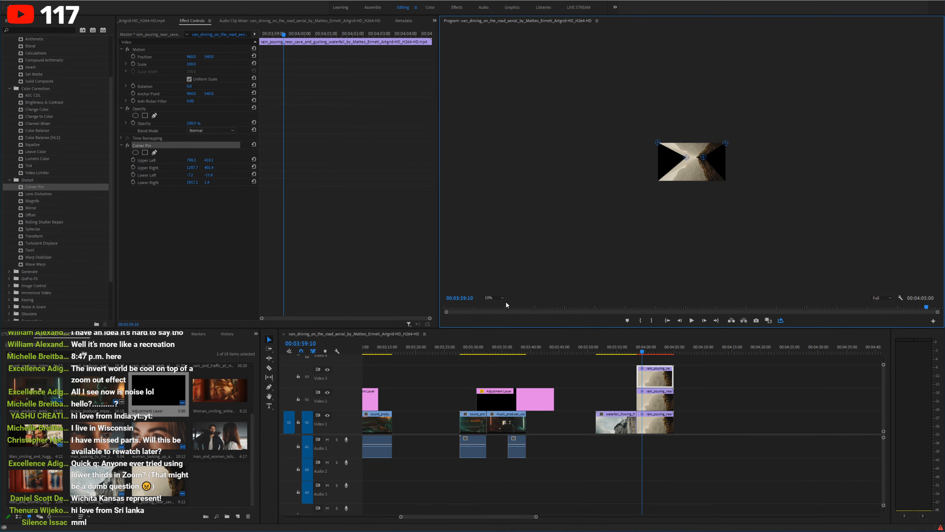
left_click_drag(656, 143, 763, 168)
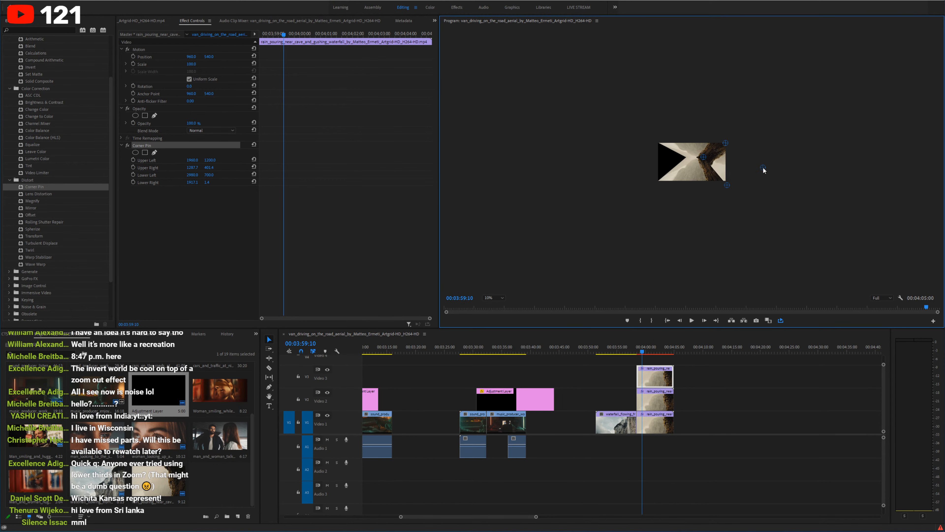
Step: Show the program preview at 25% and duplicate the right wall rain clip onto Video 4
left_click(501, 298)
left_click(494, 321)
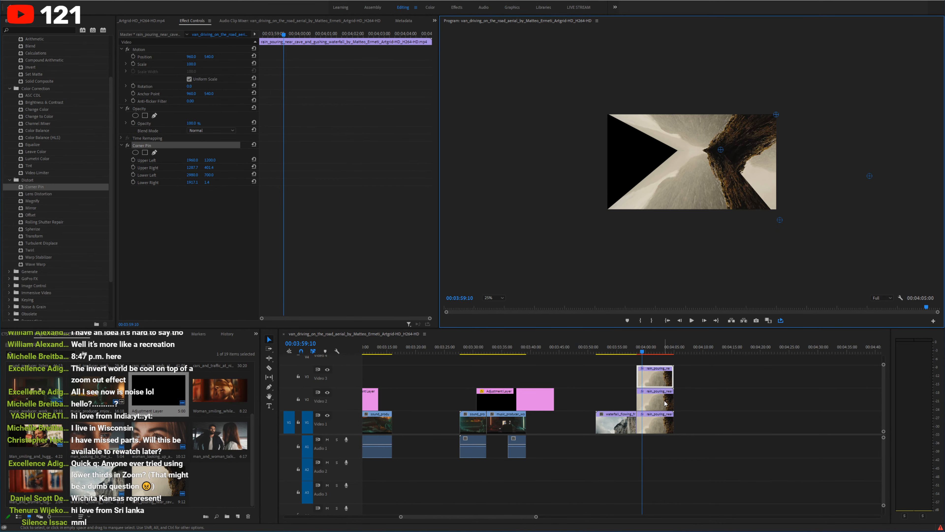
left_click_drag(654, 376, 653, 359)
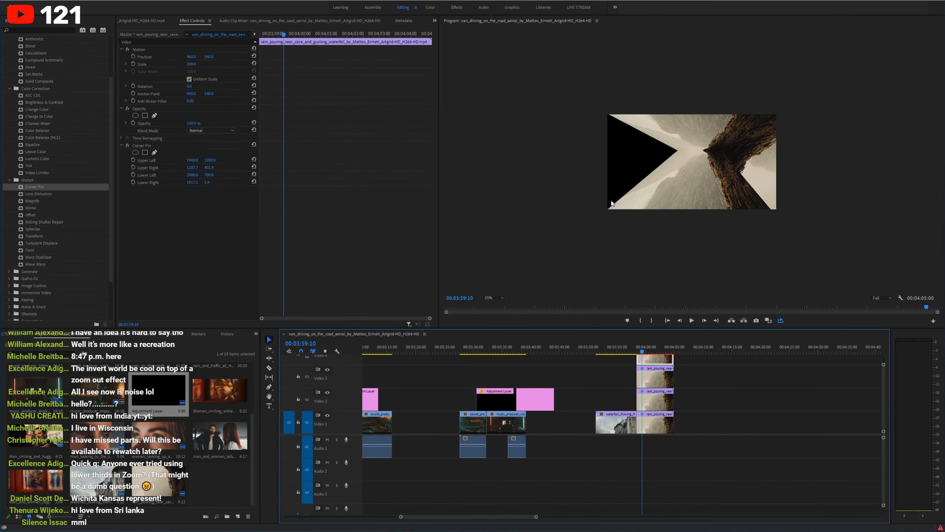
Step: Reposition all four Corner Pin points of the Video 4 rain copy to fill the frame's left gap as a wall
left_click(149, 145)
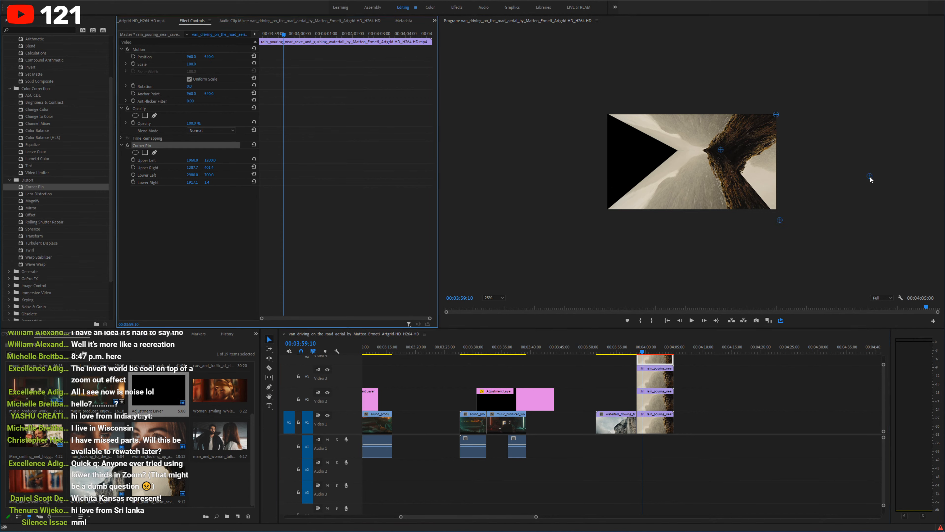
left_click_drag(869, 177, 583, 103)
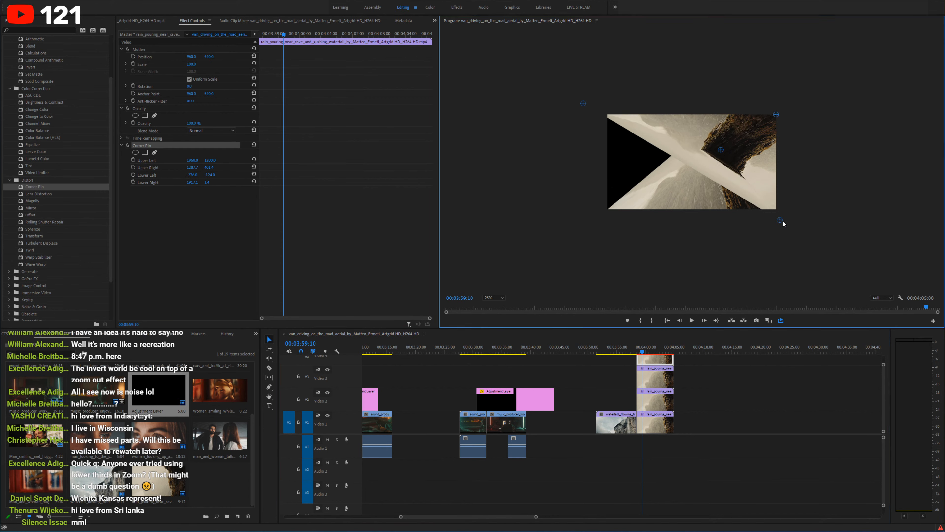
left_click_drag(780, 222, 546, 220)
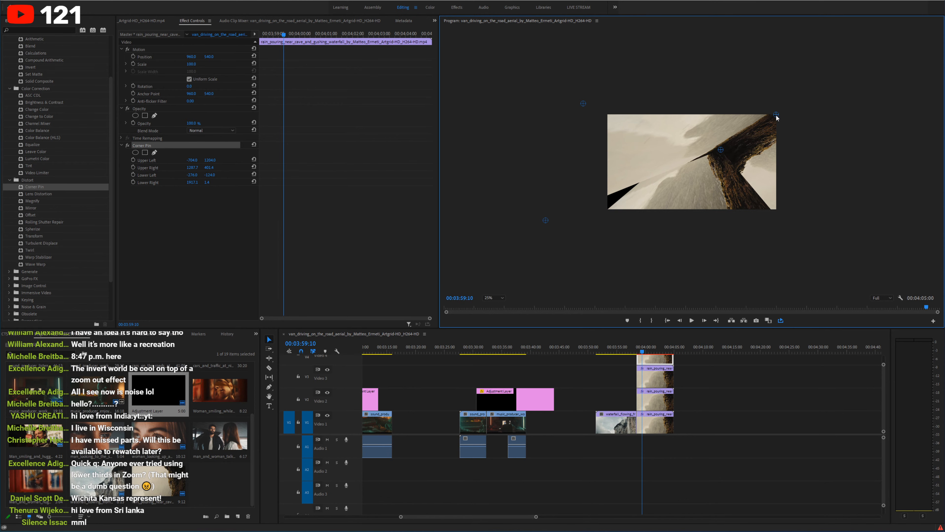
left_click_drag(777, 117, 553, 135)
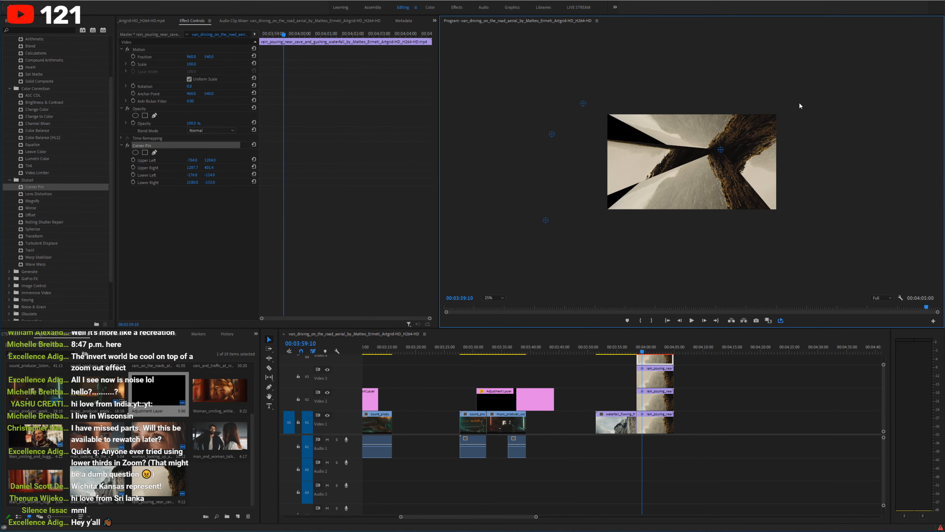
left_click_drag(799, 103, 799, 102)
left_click_drag(721, 150, 675, 152)
left_click_drag(799, 102, 560, 81)
left_click_drag(546, 220, 563, 256)
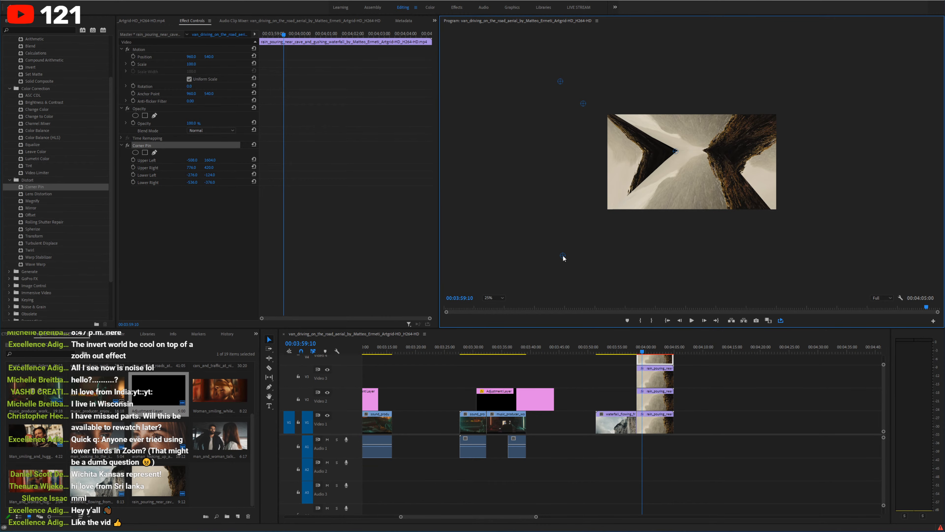
Step: Fit the program preview to its monitor and play the four-sided rain tunnel in a maximized view
left_click(494, 298)
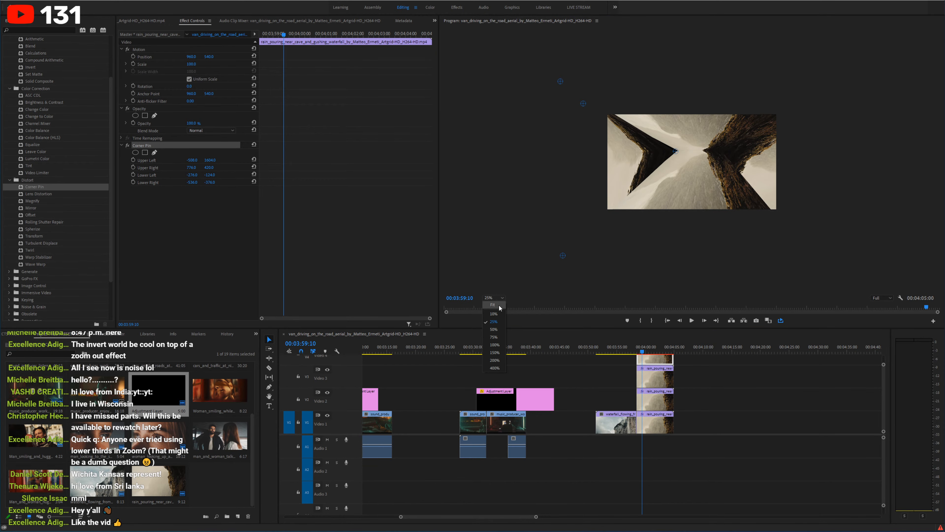
left_click(492, 304)
key("grave")
key("space")
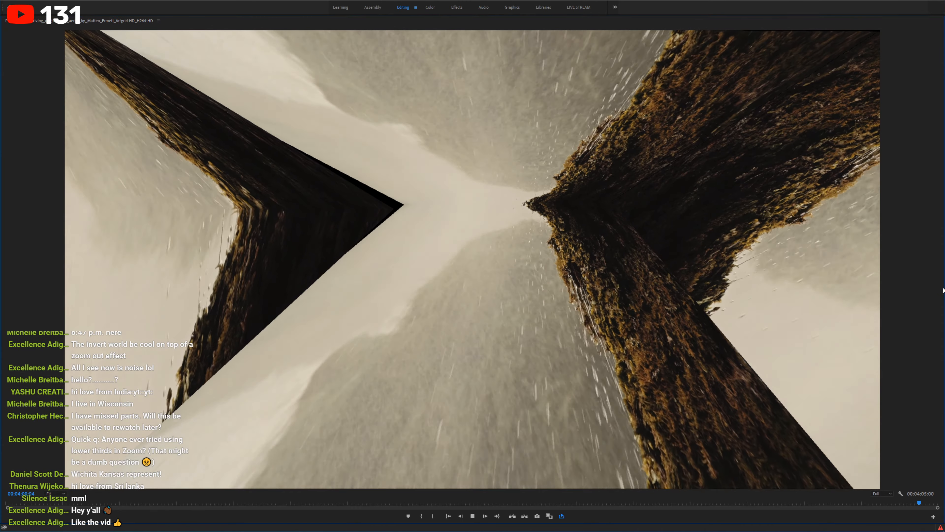
key("grave")
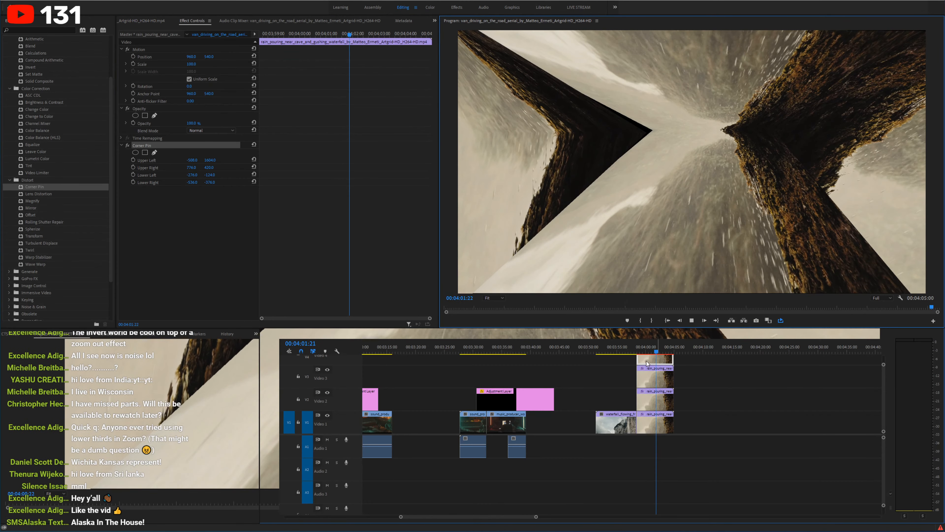
Step: Nest the four stacked Corner Pin rain clips into a single nested sequence on Video 1
key("space")
left_click_drag(715, 438, 653, 360)
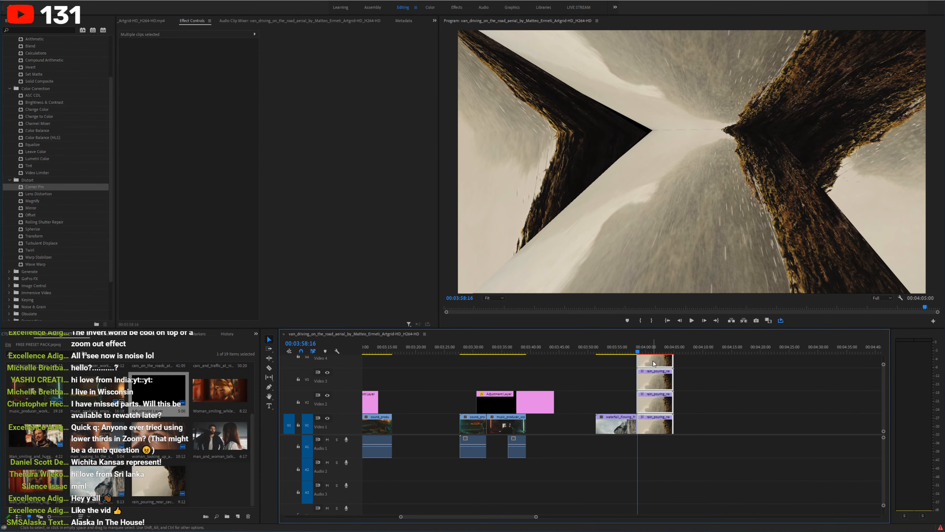
right_click(652, 360)
left_click(674, 198)
key("Return")
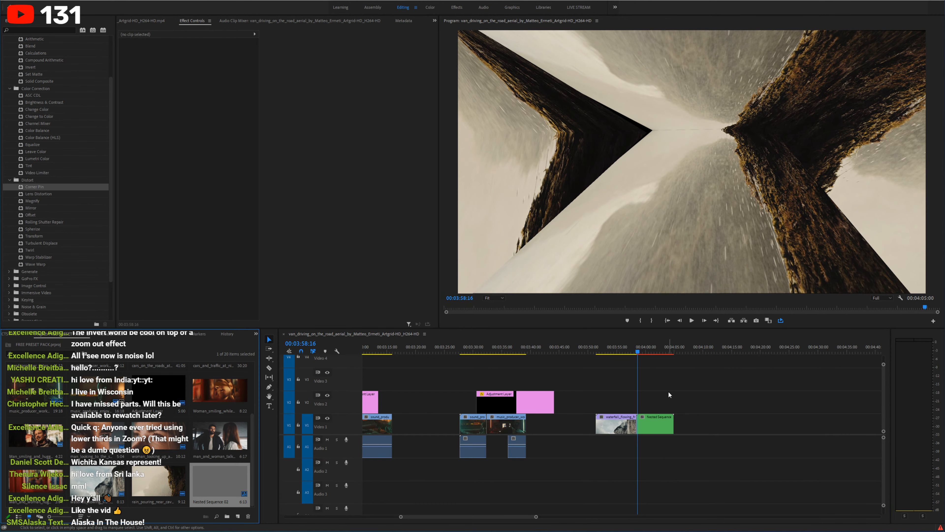
Step: Search for blur effects, apply Channel Blur to the nested rain sequence, adjust its red and green blurriness, and enable Repeat Edge Pixels
left_click(55, 31)
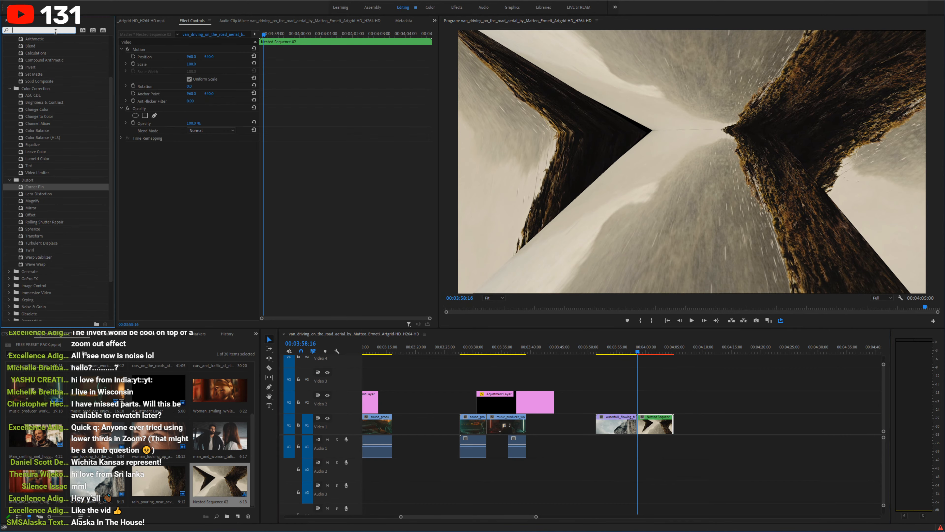
type("blur")
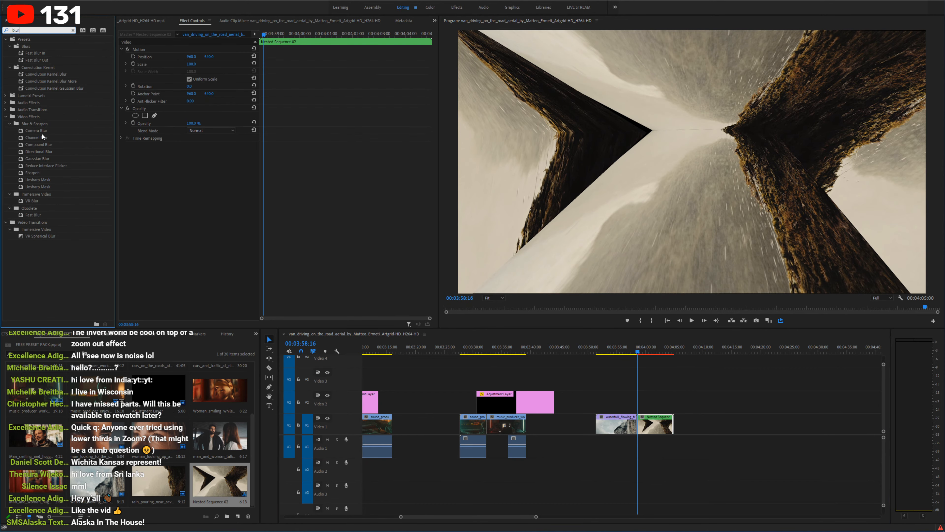
left_click_drag(39, 136, 379, 261)
mouse_move(189, 159)
left_mouse_down()
mouse_move(223, 160)
mouse_move(196, 160)
mouse_move(202, 168)
left_mouse_up()
left_click(188, 168)
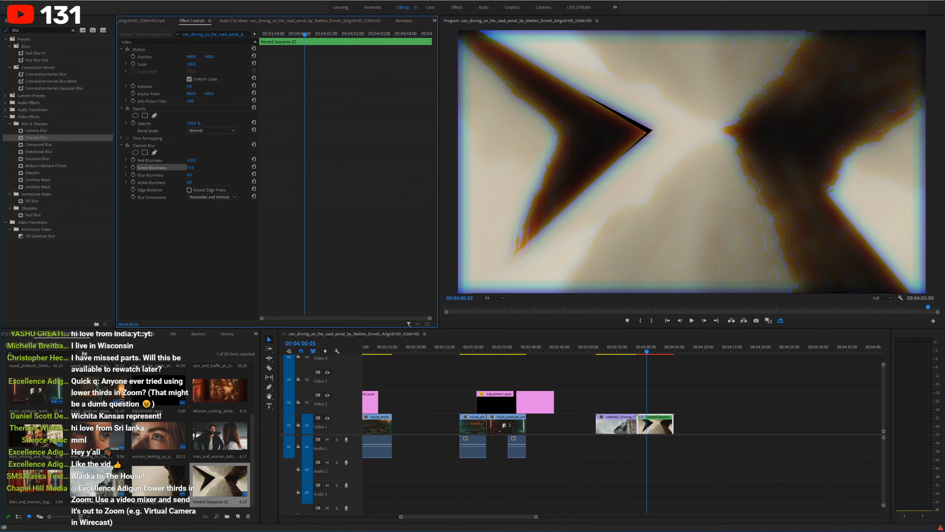
left_click(189, 190)
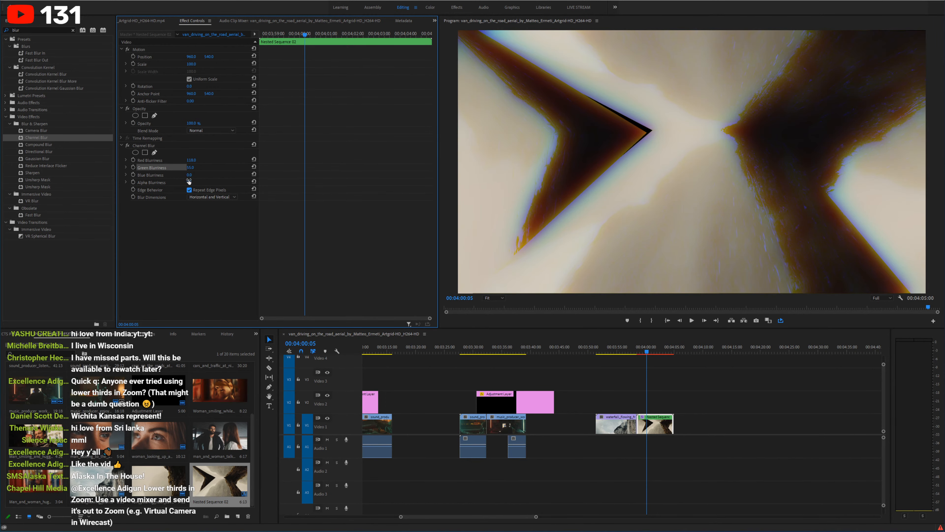
key("Return")
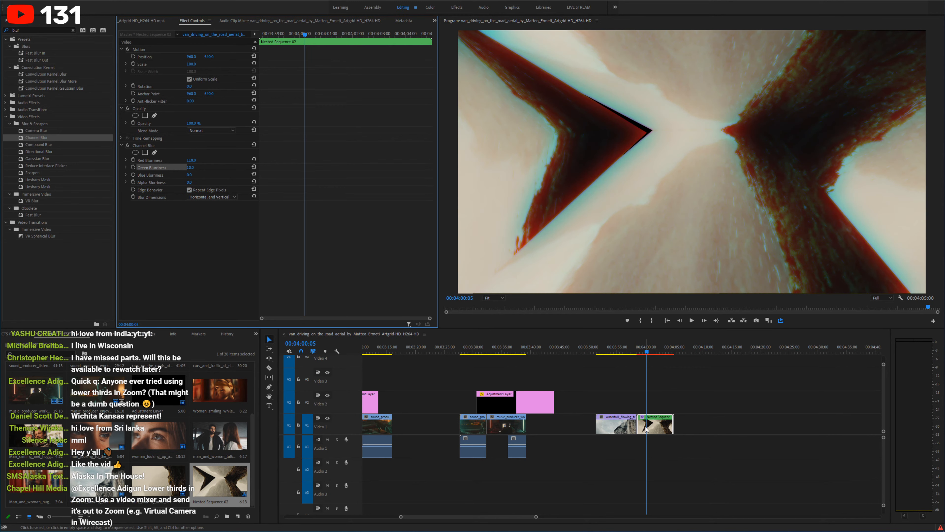
Step: Look inside the nested rain sequence, return to the main sequence, and delete the Channel Blur effect from the nested clip
double_click(646, 429)
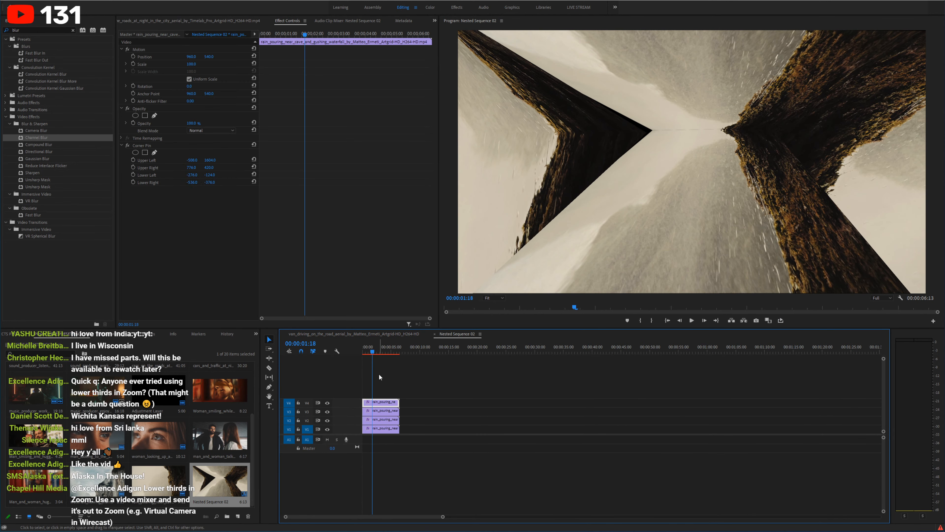
left_click(222, 165)
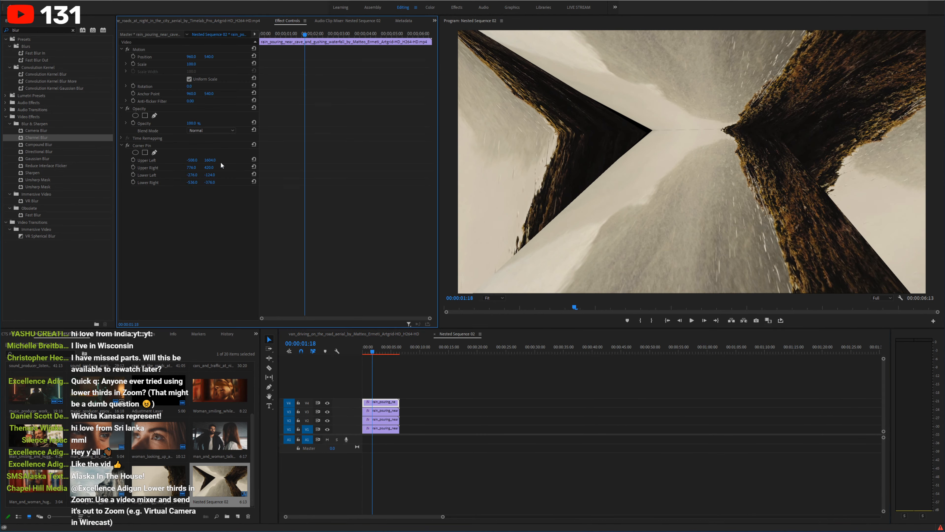
left_click(314, 334)
left_click(644, 348)
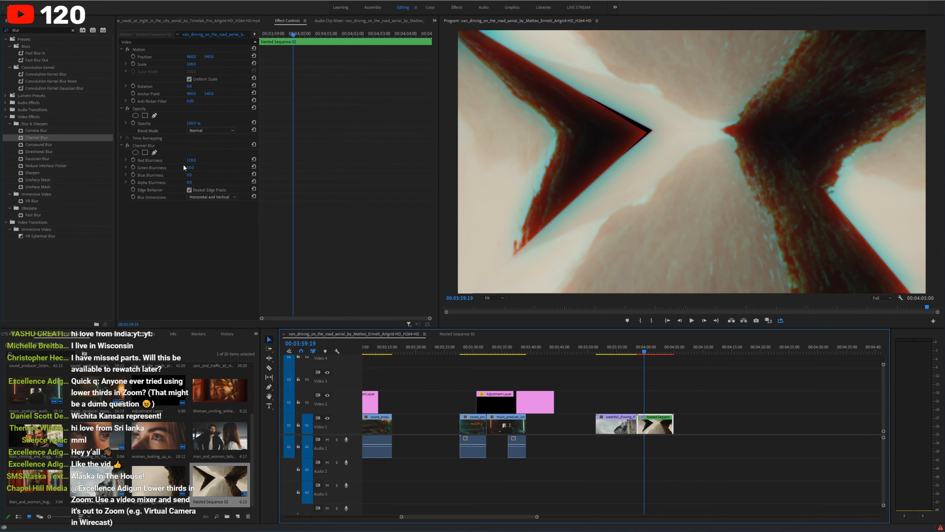
left_click(150, 145)
key("Delete")
Step: Play the nested rain tunnel in a maximized view and check the layers inside the nested sequence
key("grave")
key("space")
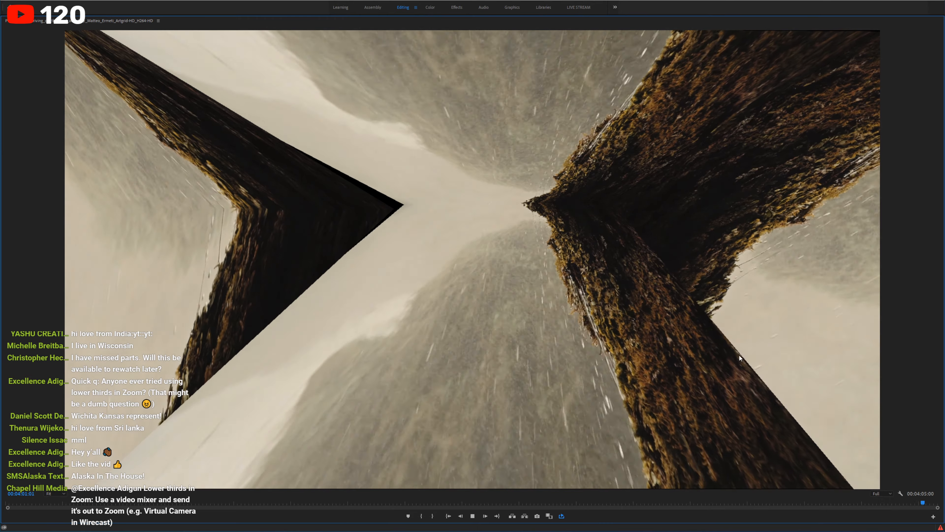
key("grave")
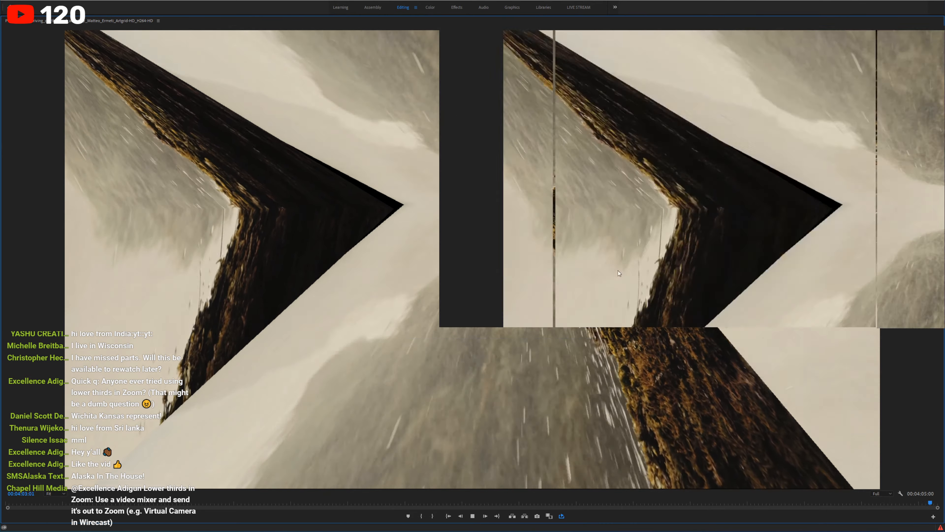
key("space")
left_click(666, 427)
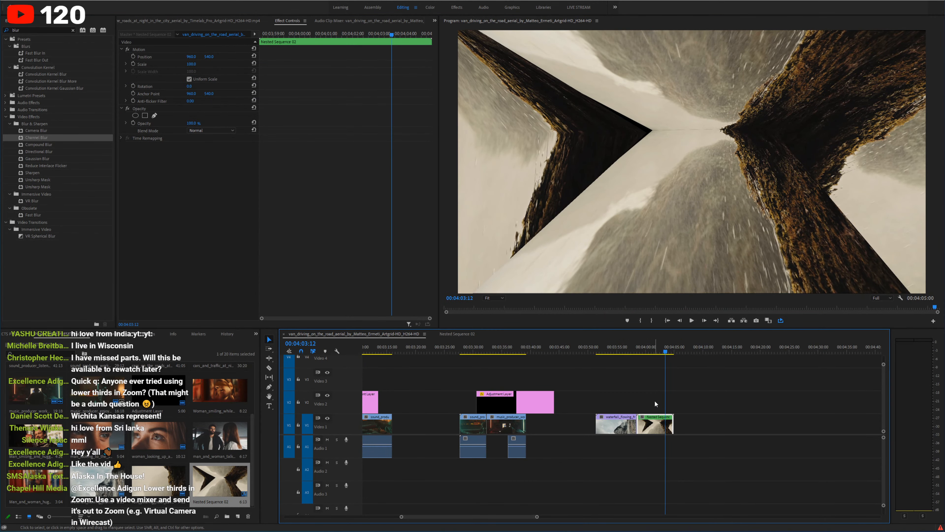
double_click(655, 430)
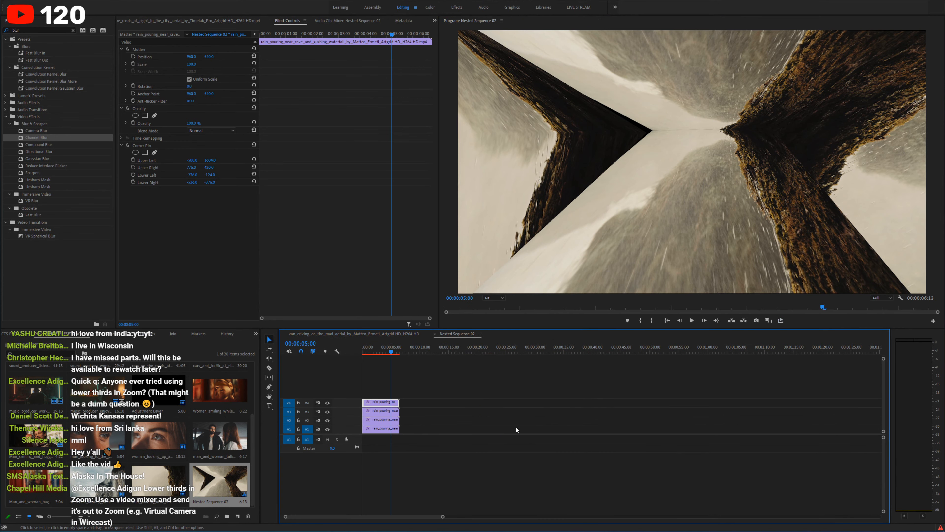
left_click(354, 334)
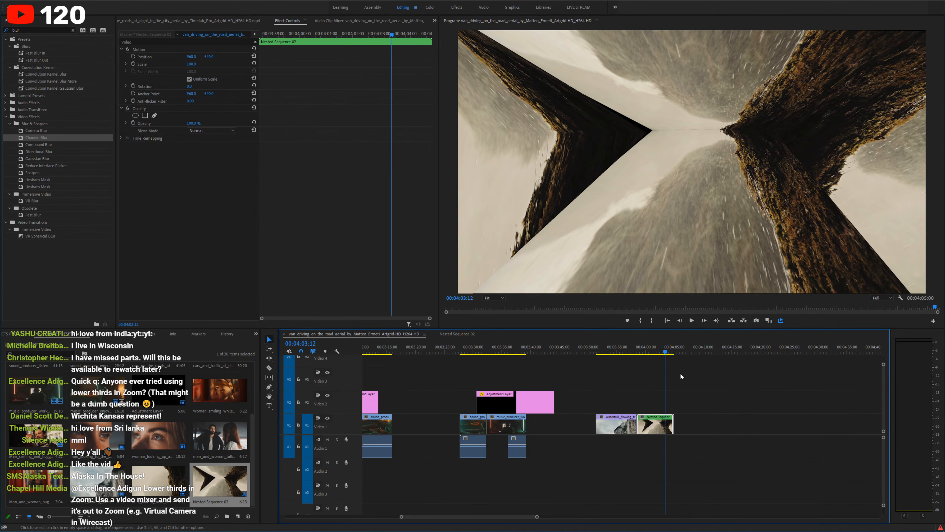
Step: Place a copy of the waterfall clip directly after the separate rain clip further along Video 1
left_click_drag(617, 428, 741, 428)
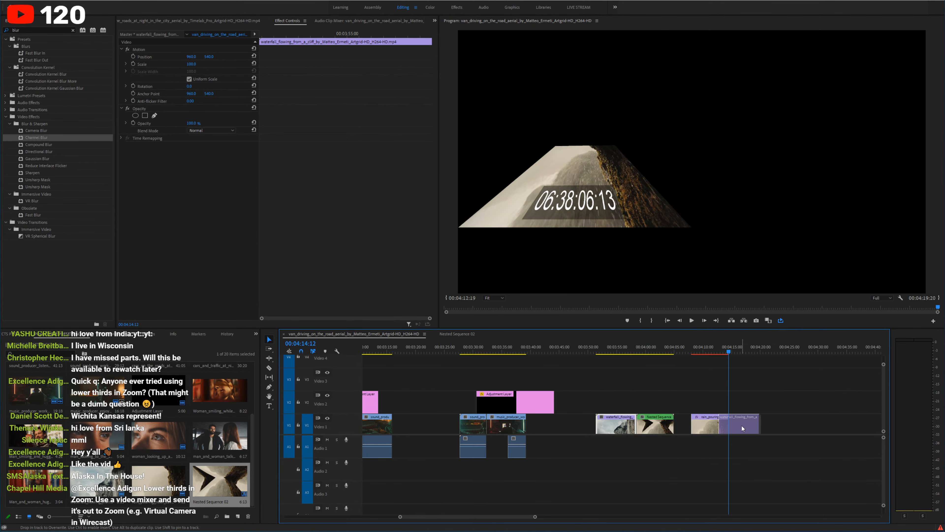
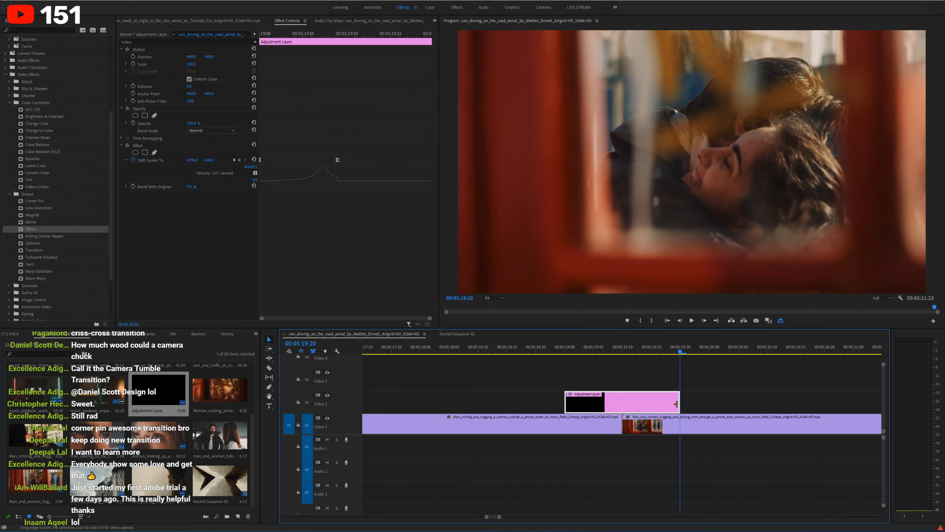
Step: Replace the adjustment layer's second Shift Center To keyframe with a much higher horizontal offset at the end of the layer
left_click(337, 160)
key("Delete")
left_click_drag(389, 34, 413, 35)
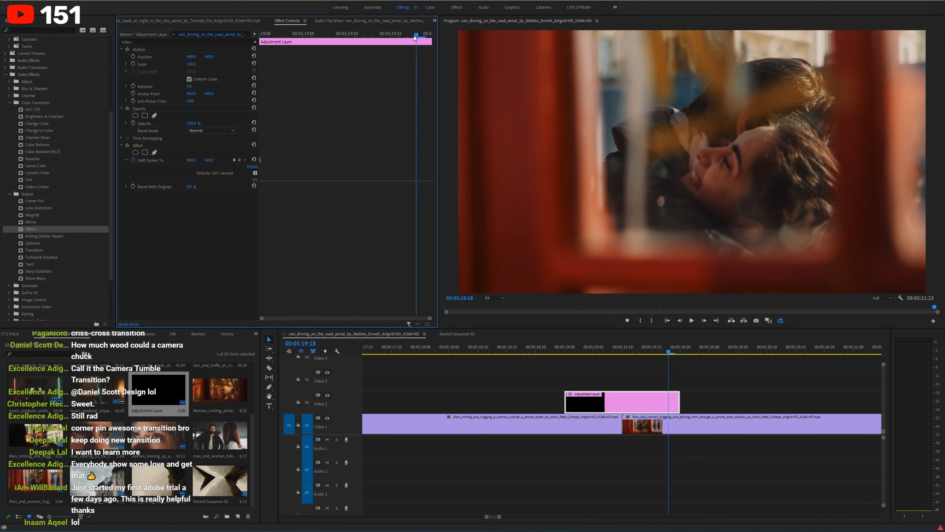
left_click_drag(193, 160, 798, 160)
left_click_drag(418, 156, 446, 157)
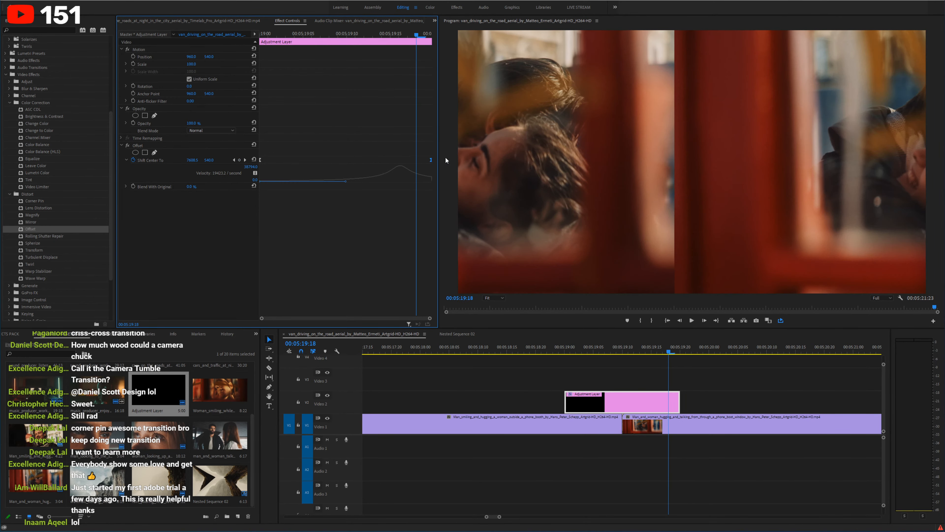
Step: Ease in the last Shift Center To keyframe and shape the velocity curve into a sharp peak midway through the adjustment layer
right_click(432, 161)
mouse_move(463, 219)
left_click(521, 260)
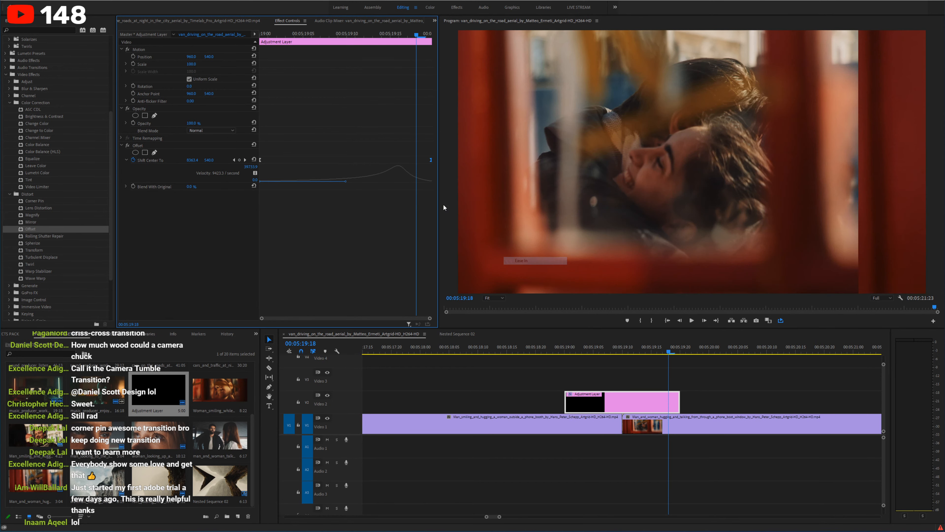
left_click_drag(432, 160, 346, 182)
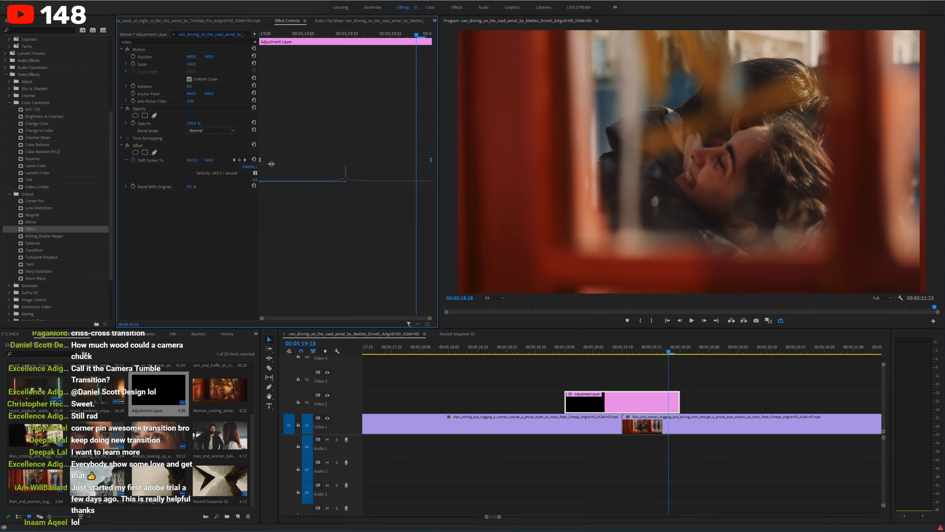
Step: Play the offset transition in a maximized view, return the playhead to before the adjustment layer, and save the project
left_click(551, 350)
key("space")
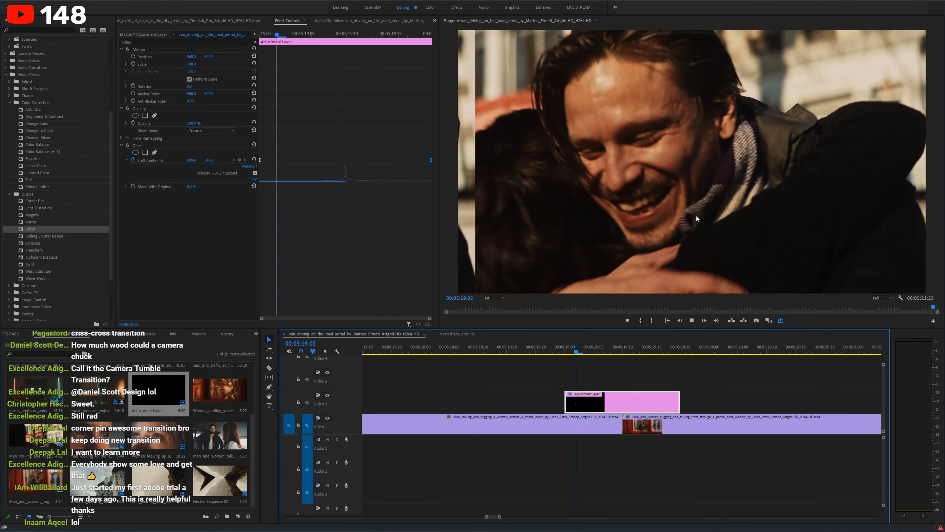
key("grave")
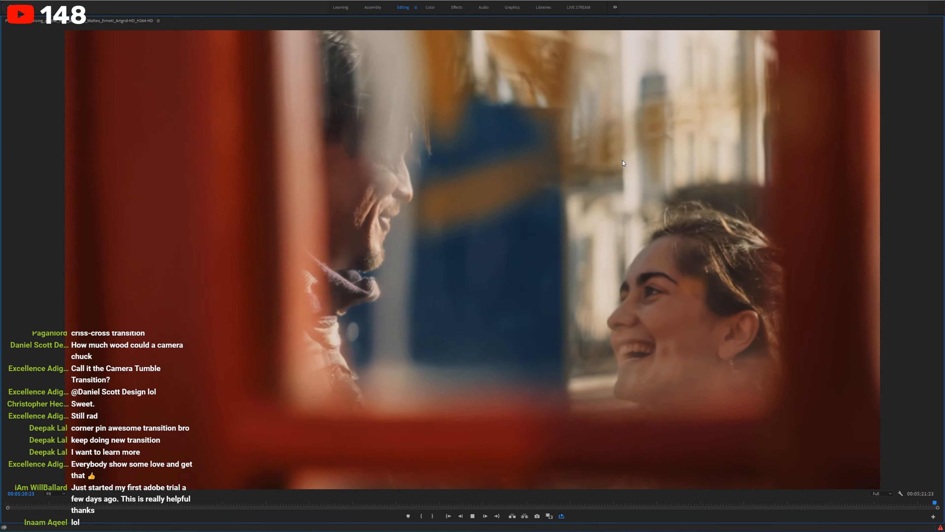
key("grave")
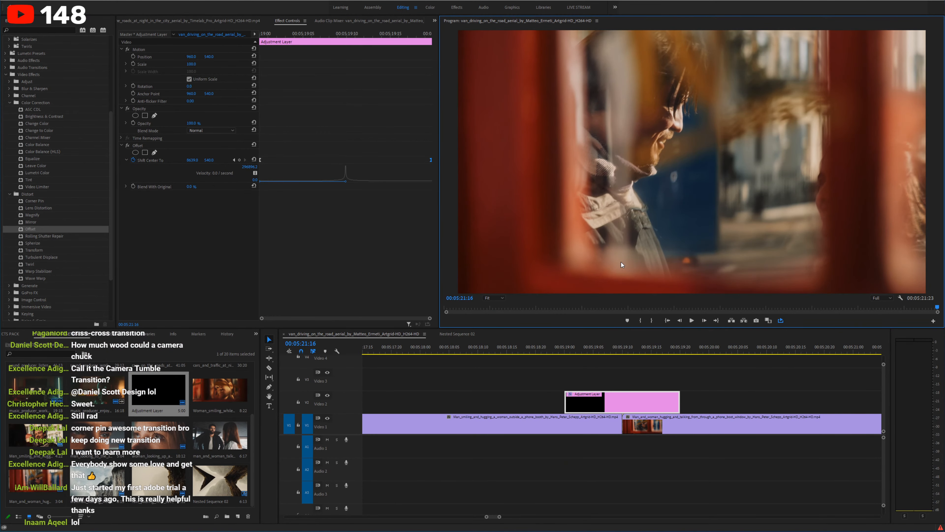
left_click(547, 350)
key("ctrl+s")
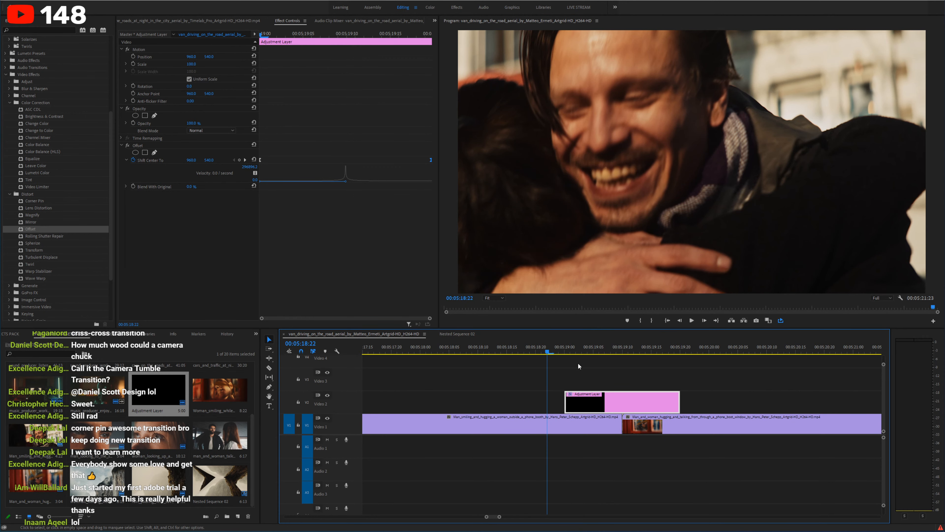
Step: Review the offset transition across the cut between the two couple clips by scrubbing and playing it
left_click(537, 378)
key("minus")
key("minus")
key("minus")
key("minus")
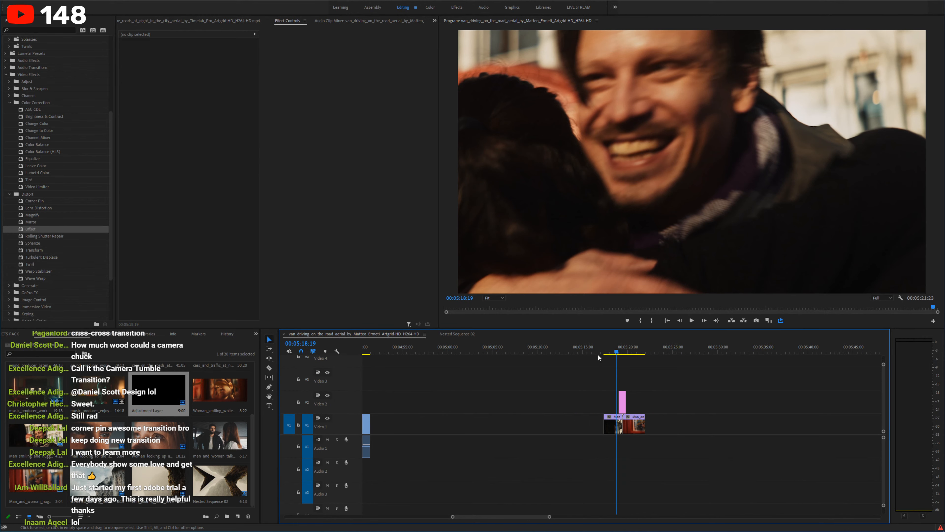
left_click(606, 349)
key("equal")
key("equal")
left_click(660, 348)
key("minus")
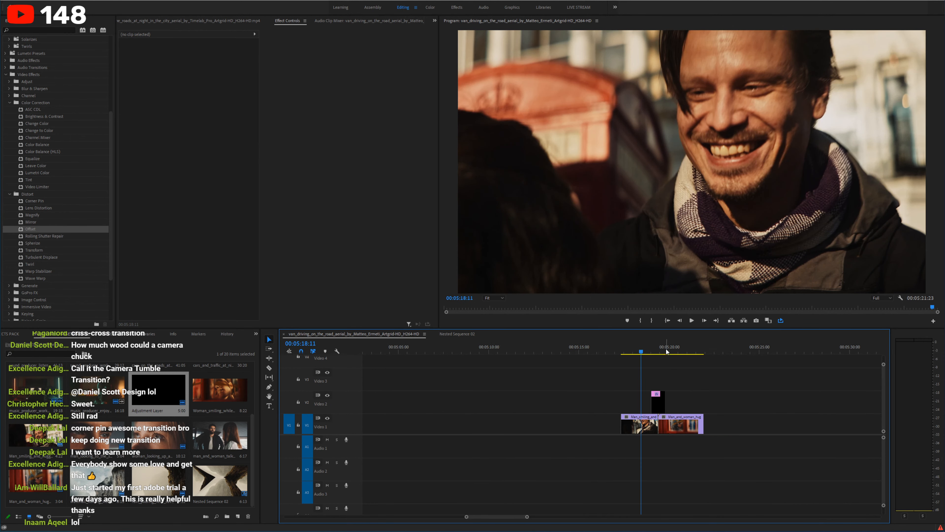
left_click(652, 348)
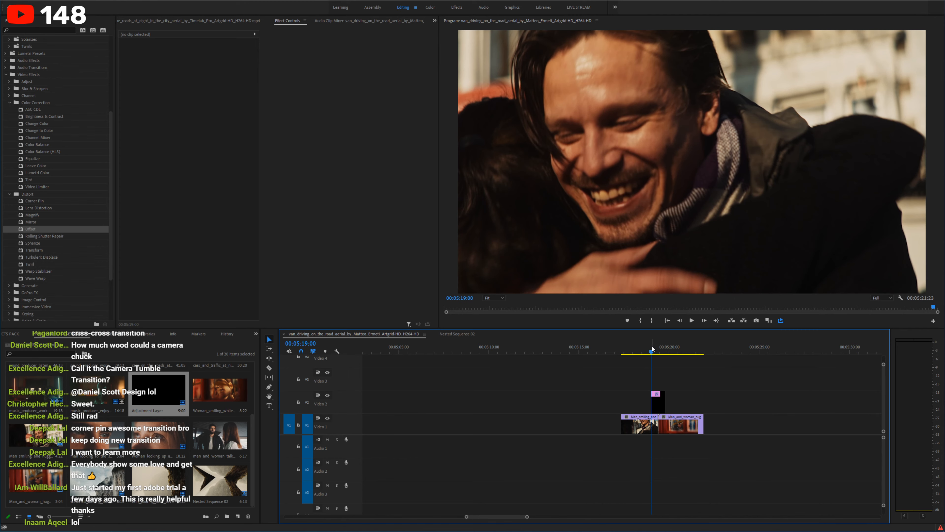
left_click_drag(651, 348, 640, 349)
key("space")
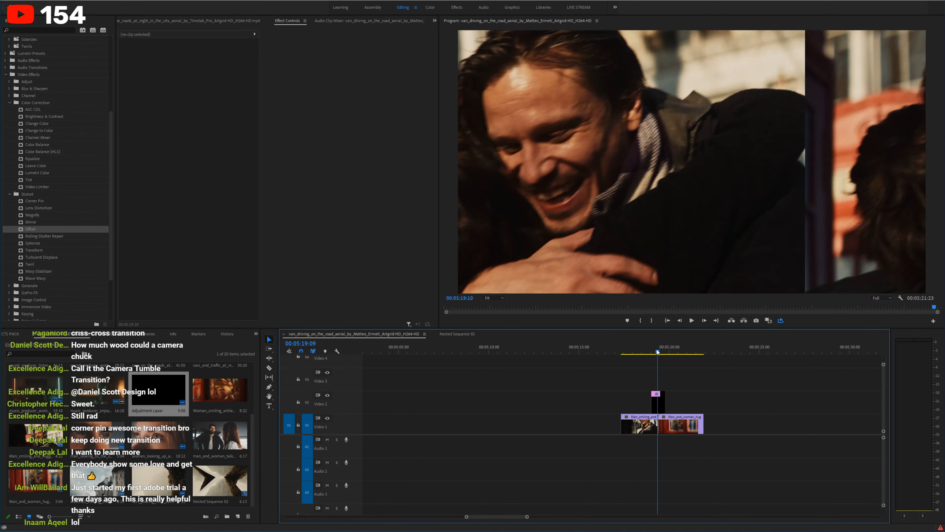
key("space")
Step: Duplicate the two couple clips, without the adjustment layer, to an empty stretch earlier on Video 1
key("equal")
key("equal")
key("minus")
key("minus")
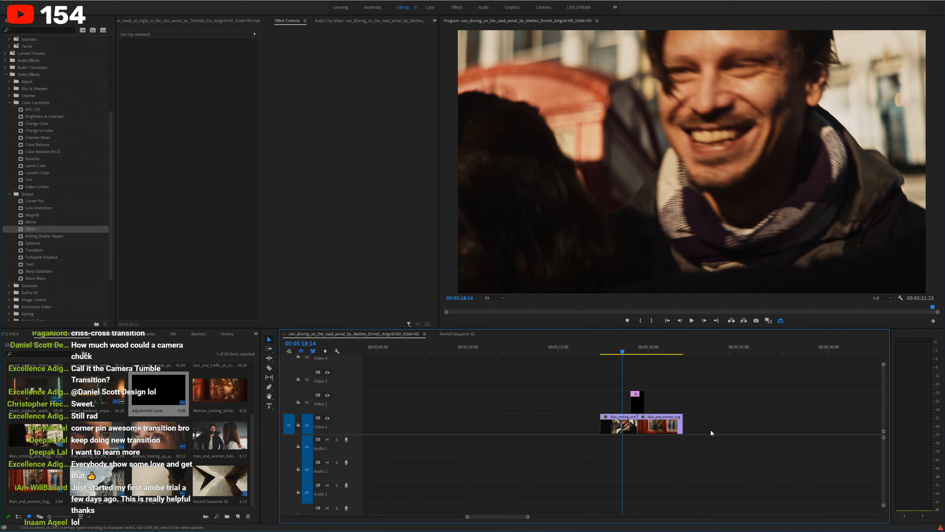
left_click_drag(669, 454, 448, 429)
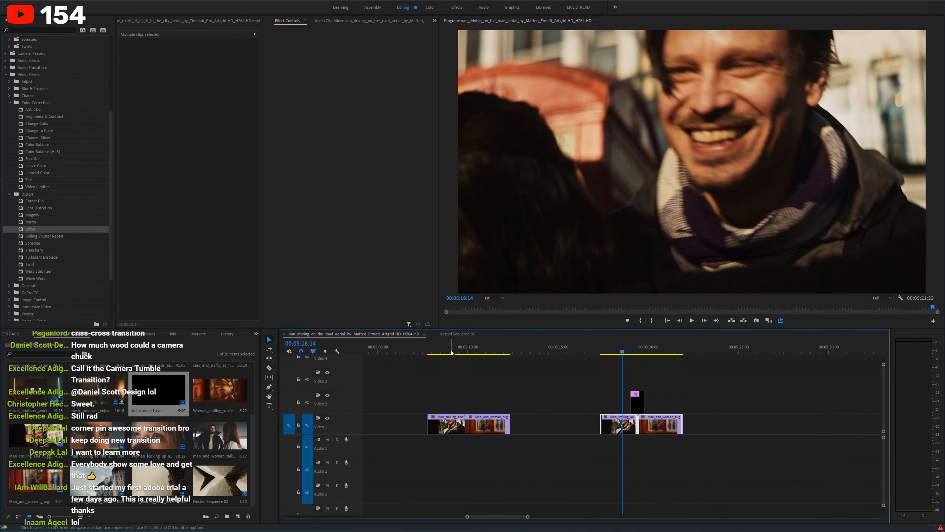
Step: Place a new adjustment layer on Video 2 above the duplicated couple clips and cut off the excess beyond their end
left_click(449, 351)
key("equal")
key("equal")
key("space")
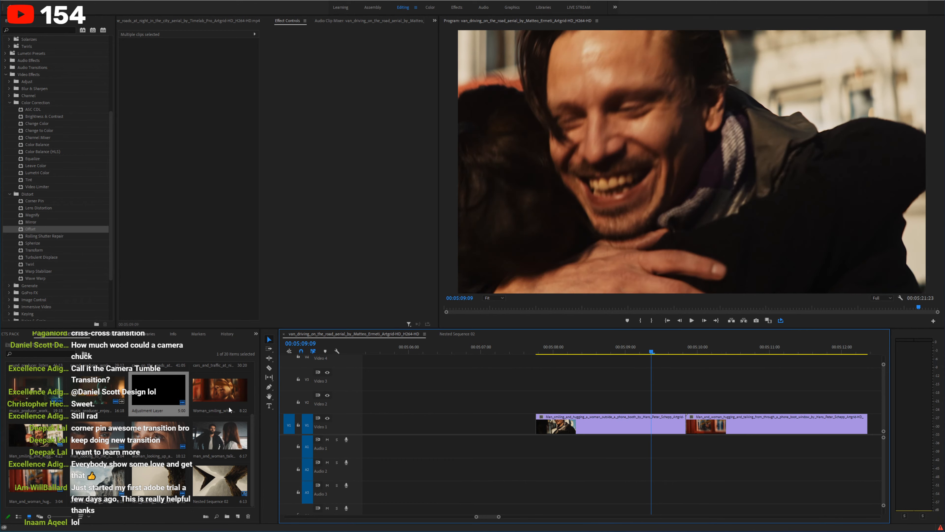
left_click_drag(158, 390, 666, 411)
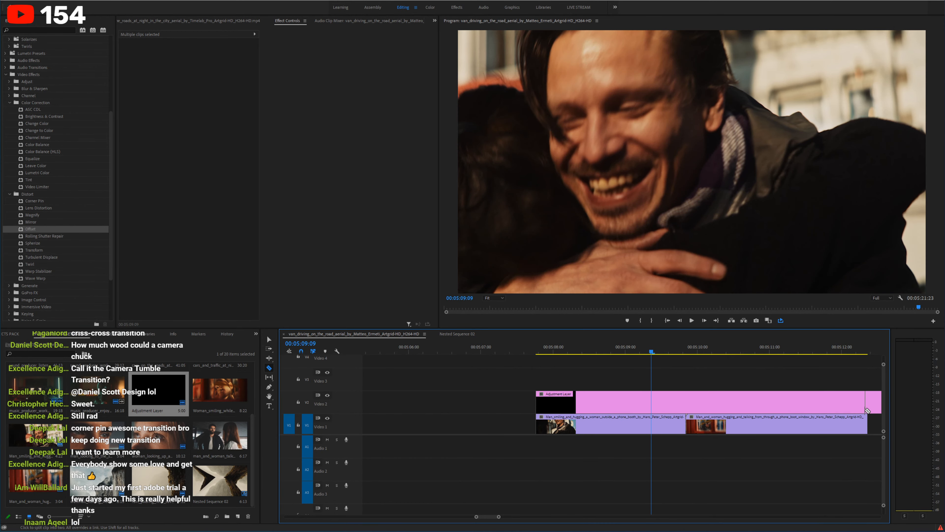
key("Delete")
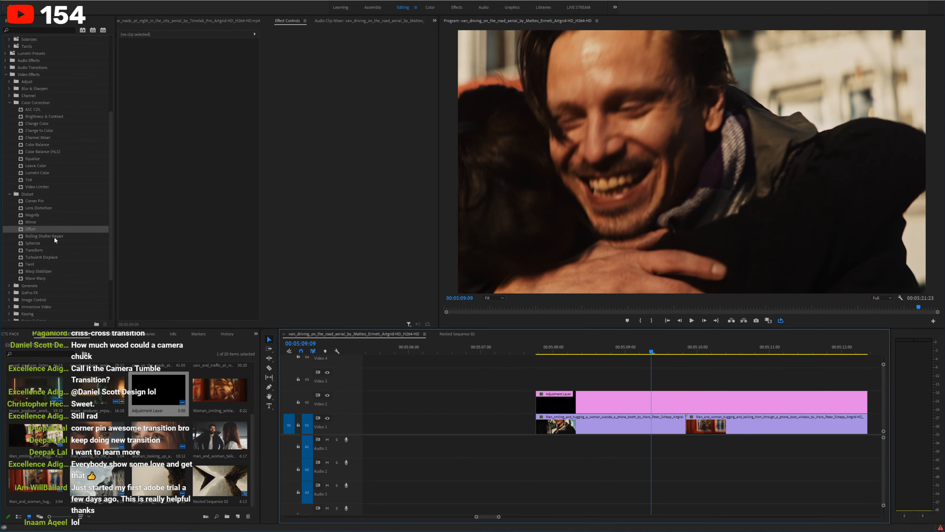
Step: Apply the Rolling Shutter Repair effect to the new adjustment layer
left_click_drag(50, 236, 640, 400)
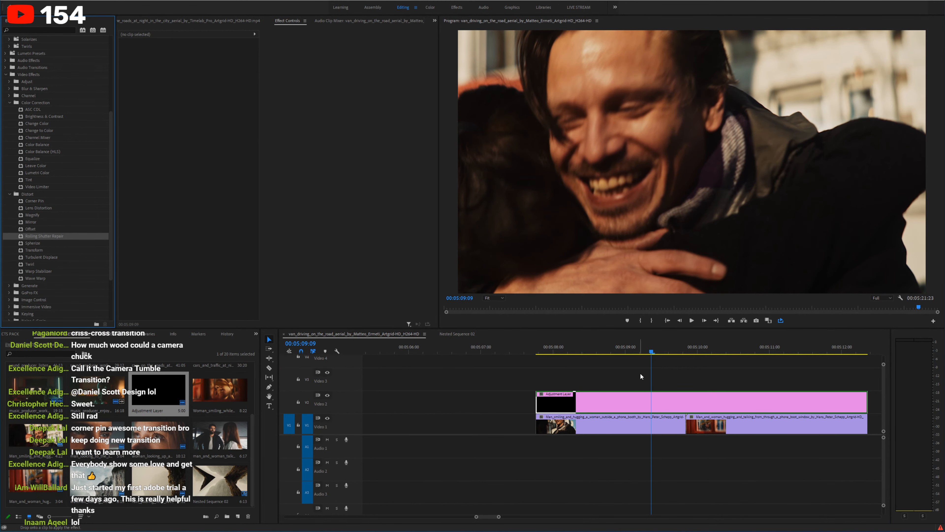
Step: Try different Rolling Shutter Rate values, the Left -> Right scan direction, and the Pixel Motion and Warp methods on the adjustment layer
left_click(634, 348)
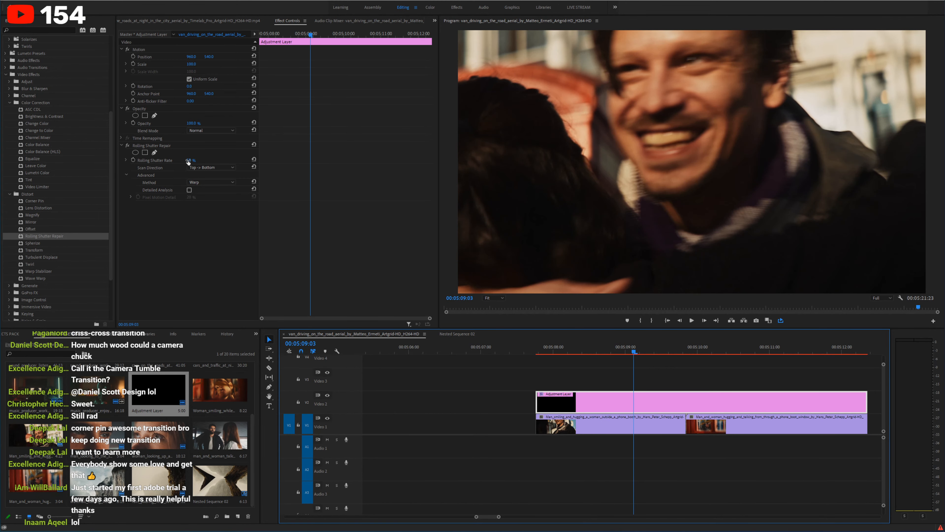
mouse_move(189, 160)
left_mouse_down()
mouse_move(170, 160)
mouse_move(193, 160)
left_mouse_up()
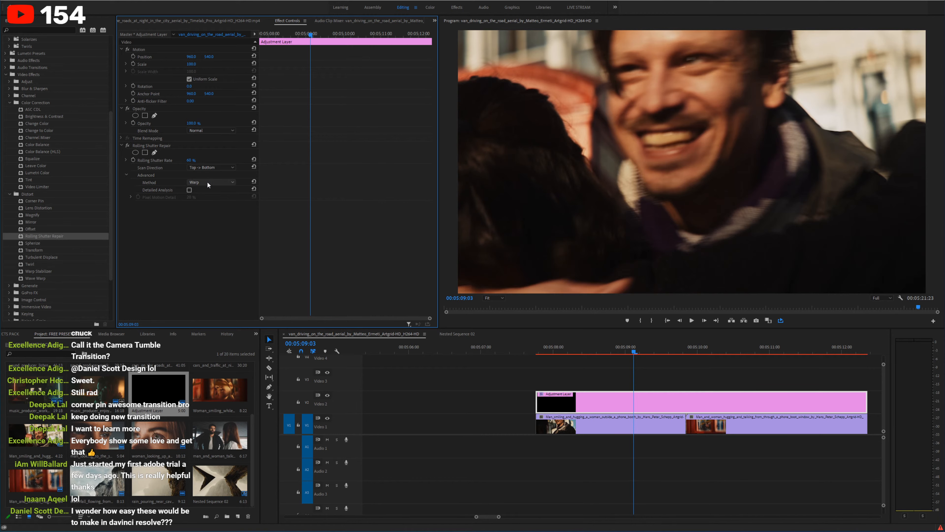
left_click_drag(191, 161, 169, 160)
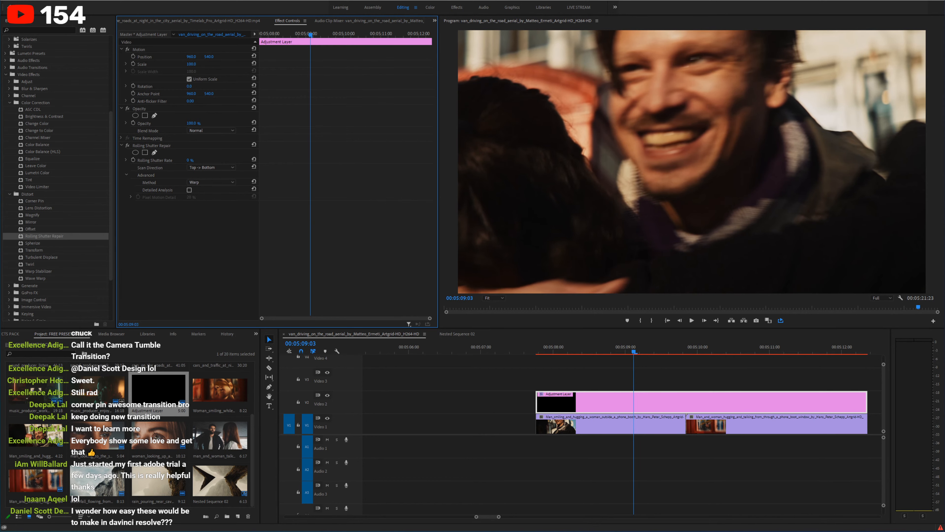
left_click(208, 168)
left_click(210, 189)
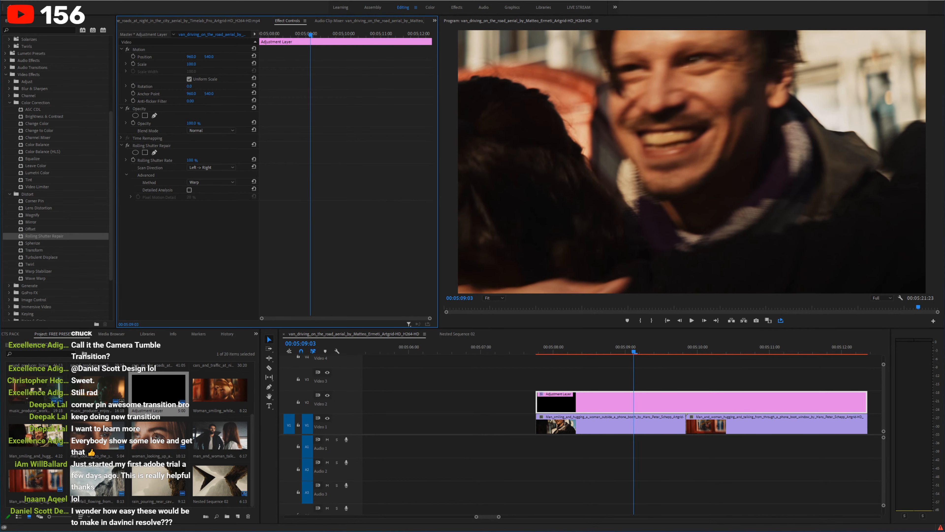
left_click_drag(189, 161, 216, 160)
left_click(201, 182)
left_click(207, 196)
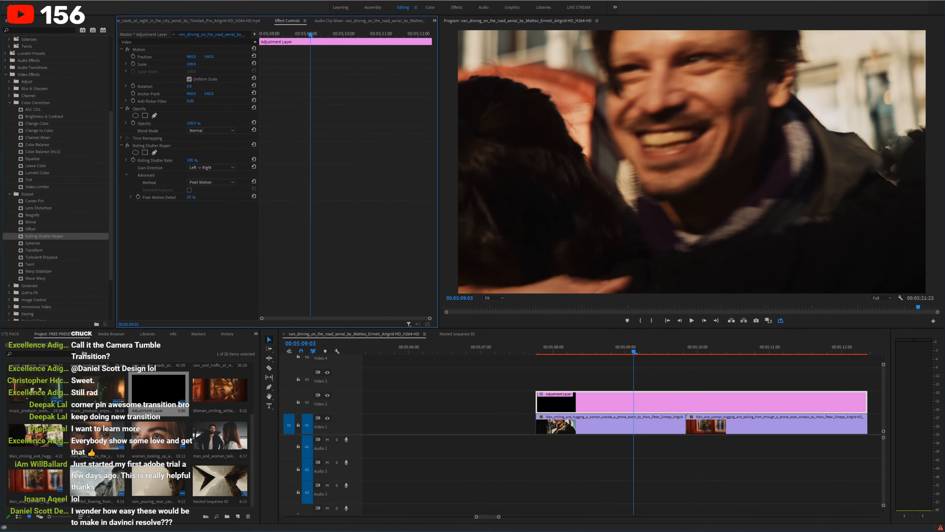
left_click(229, 182)
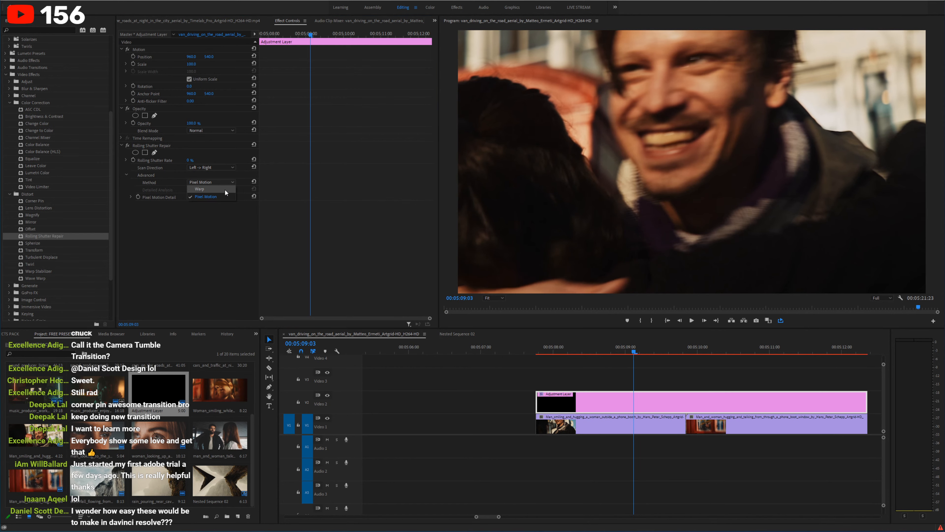
left_click(222, 188)
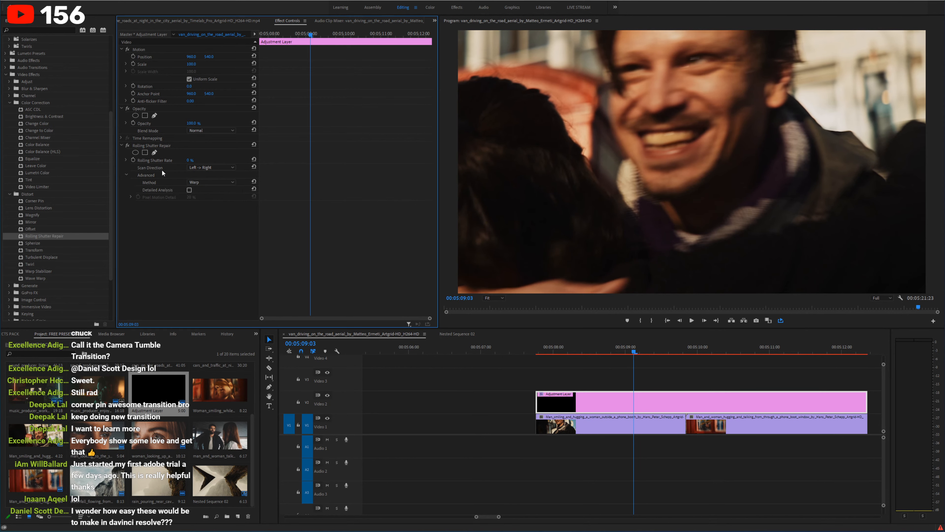
Step: Keyframe the Rolling Shutter Rate alternating between 0% and 100% in tightly spaced, repeated keyframes before the cut
left_click(134, 160)
key("space")
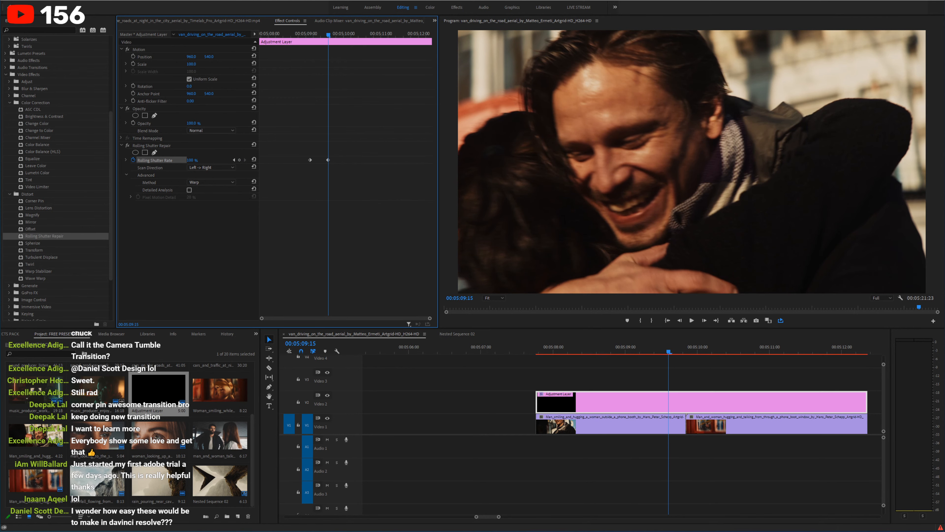
mouse_move(318, 34)
left_mouse_down()
mouse_move(327, 32)
mouse_move(307, 32)
left_mouse_up()
left_click(327, 160)
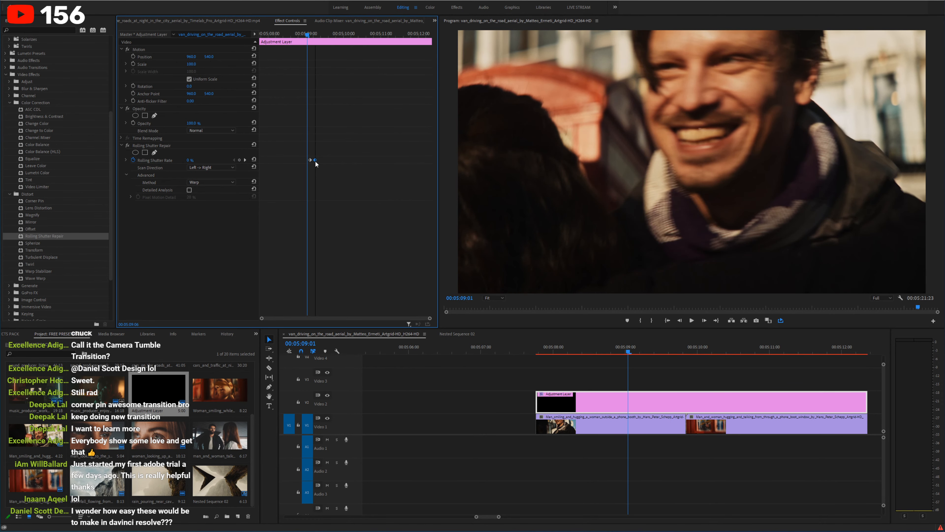
left_click_drag(309, 161, 293, 160)
left_click(276, 34)
Step: Save the project and play back the rolling shutter test in the enlarged program view
key("ctrl+s")
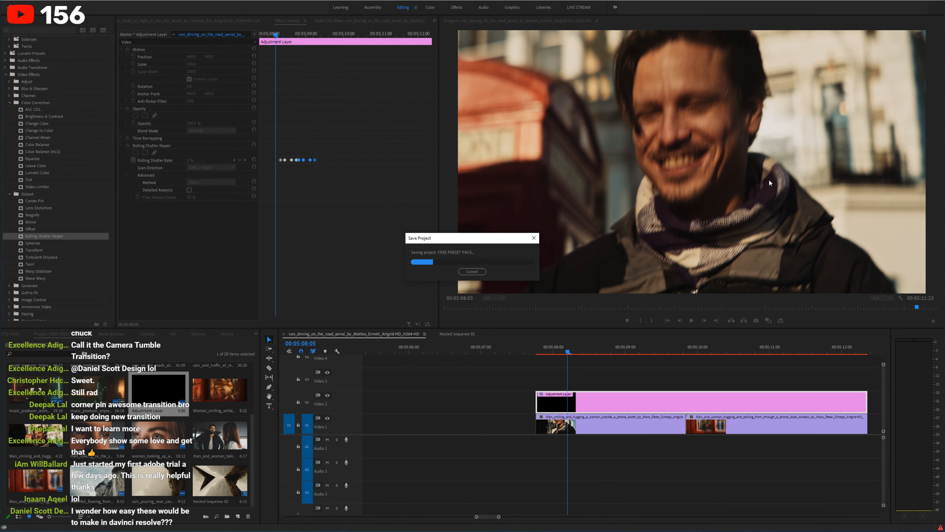
key("grave")
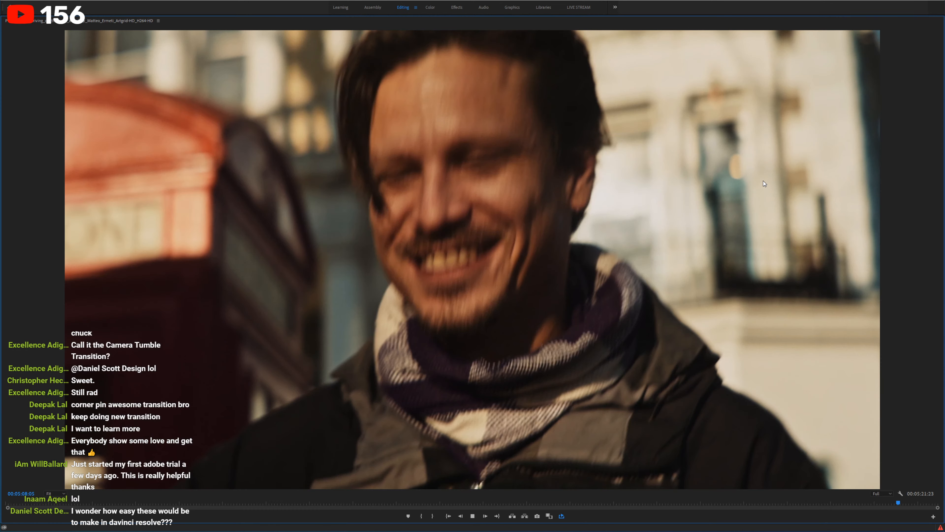
key("space")
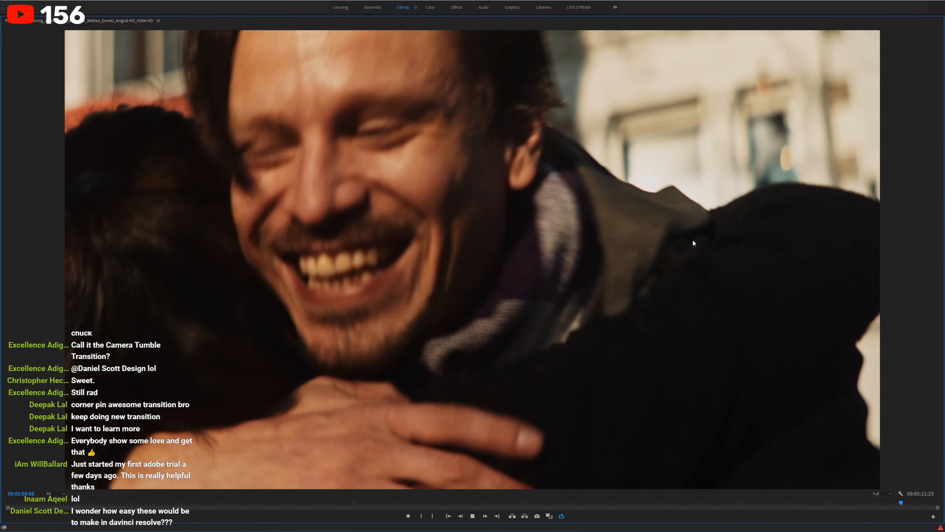
key("space")
key("grave")
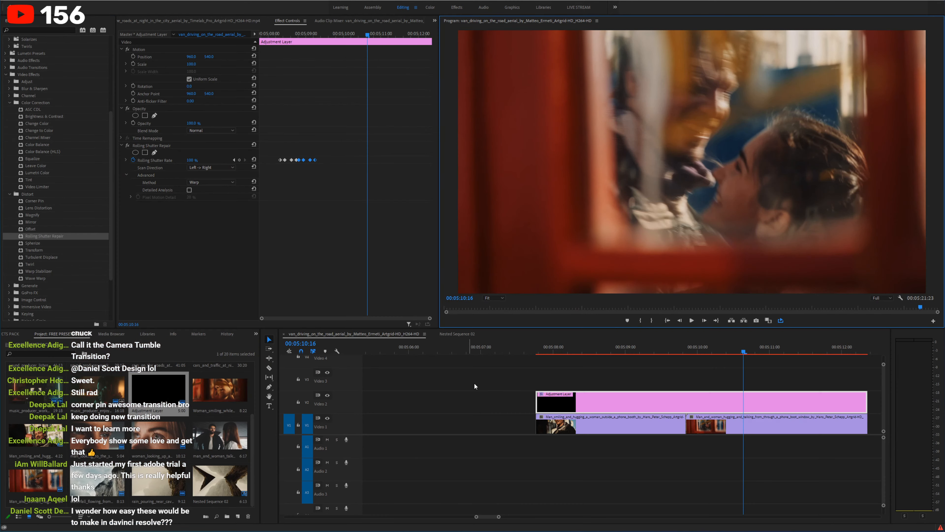
Step: Remove the Rolling Shutter Repair effect from the adjustment layer above the couple clips
left_click(605, 392)
left_click(150, 146)
key("Delete")
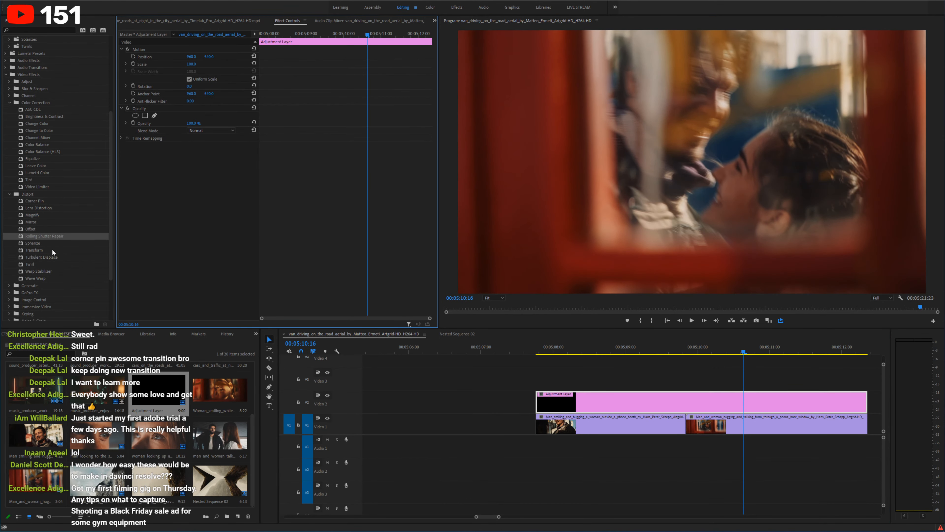
Step: Try the Spherize effect with different radius values on the adjustment layer and remove it again
double_click(45, 243)
left_click(600, 351)
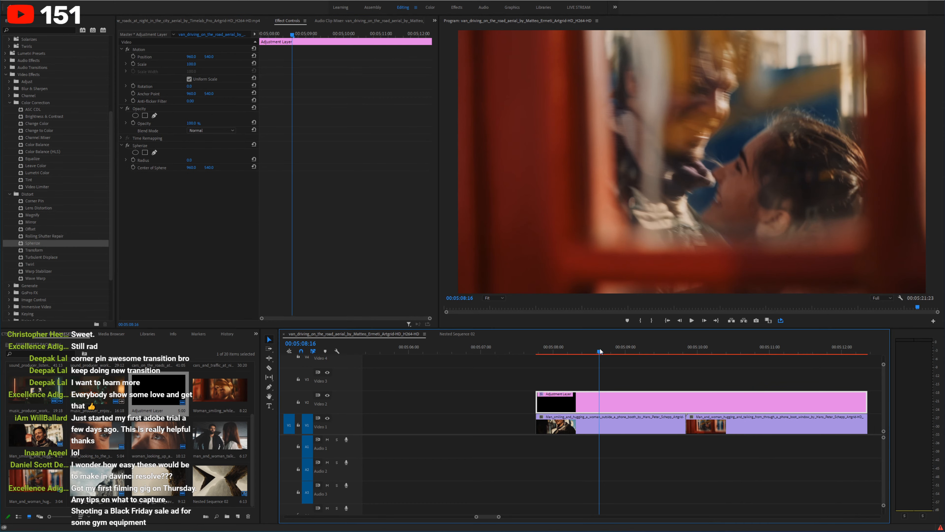
mouse_move(189, 162)
left_mouse_down()
mouse_move(261, 161)
mouse_move(186, 162)
mouse_move(219, 161)
mouse_move(202, 167)
mouse_move(192, 153)
left_mouse_up()
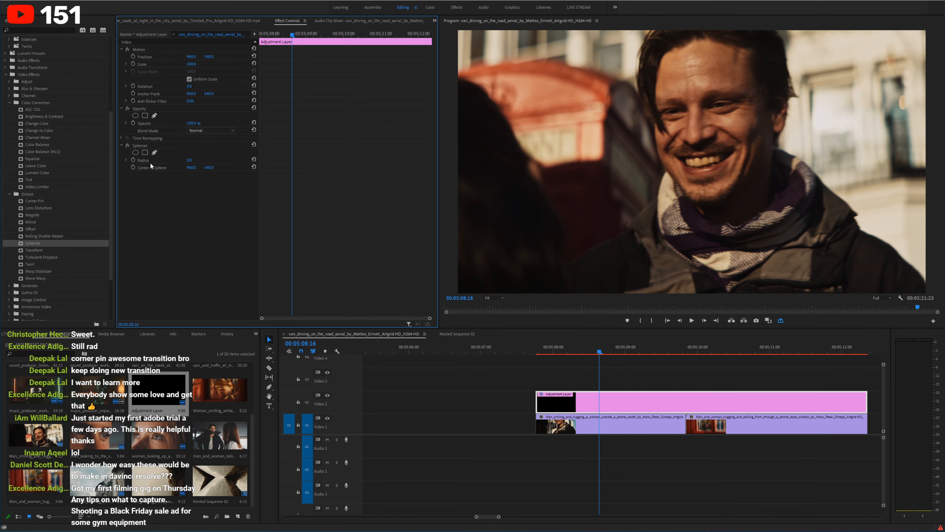
left_click(143, 145)
key("Delete")
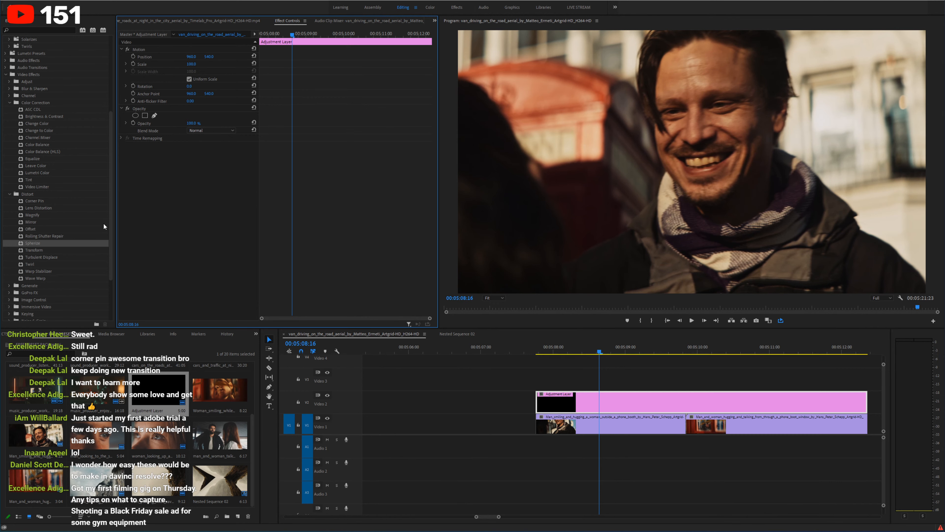
Step: Apply the Twirl effect to the adjustment layer, test its angle and radius, and undo the radius change
left_click_drag(36, 262, 183, 167)
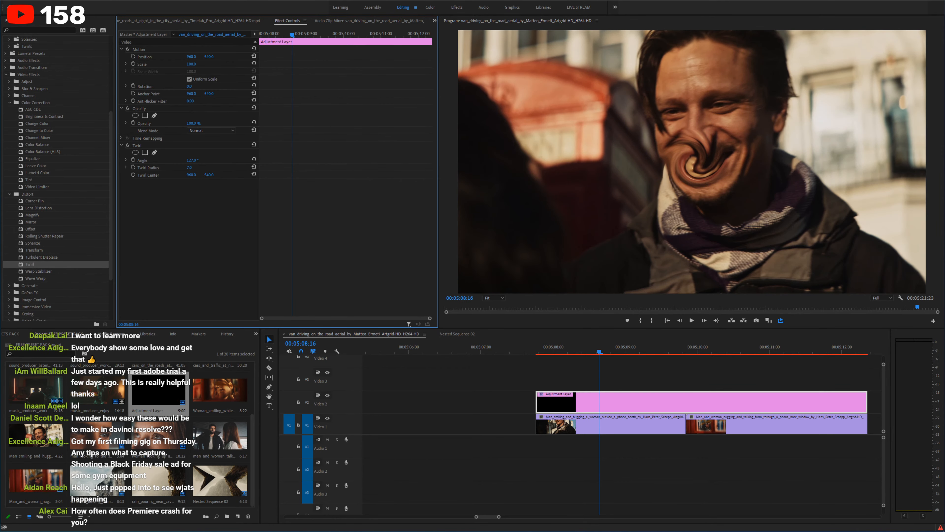
key("ctrl+z")
Step: Cut the adjustment layer down to a short piece spanning the cut between the two couple clips
key("c")
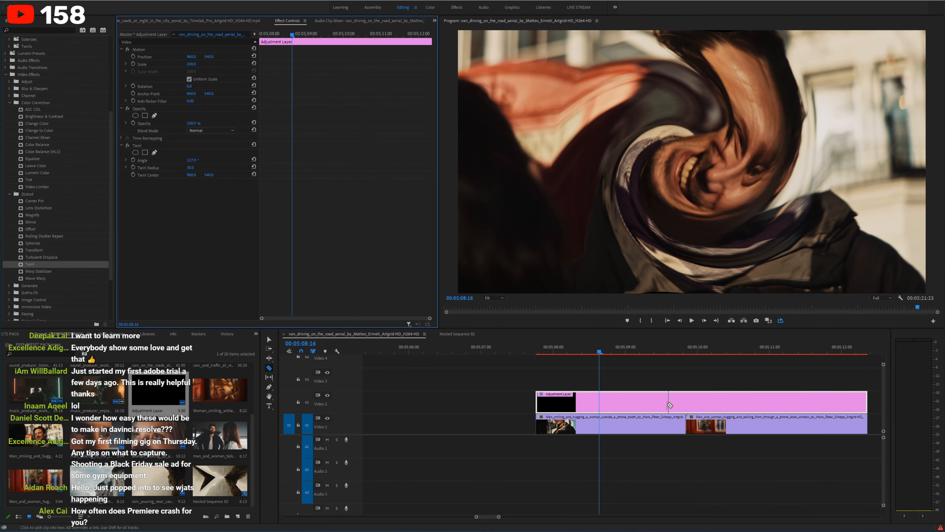
left_click(665, 403)
key("v")
key("Delete")
key("c")
left_click(706, 403)
key("v")
left_click(730, 404)
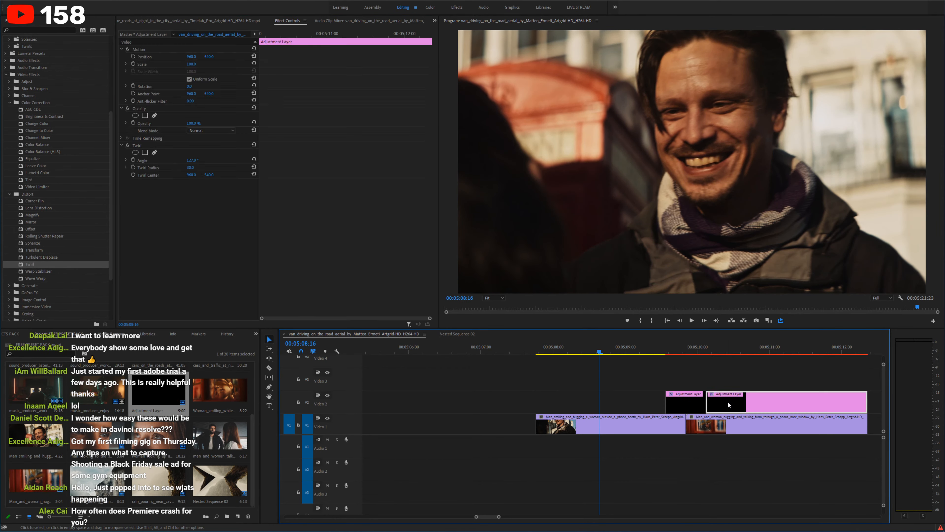
key("Delete")
left_click_drag(709, 403, 711, 403)
Step: Set the Twirl angle to 0° and keyframe it at the start of the shortened adjustment layer
left_click(671, 350)
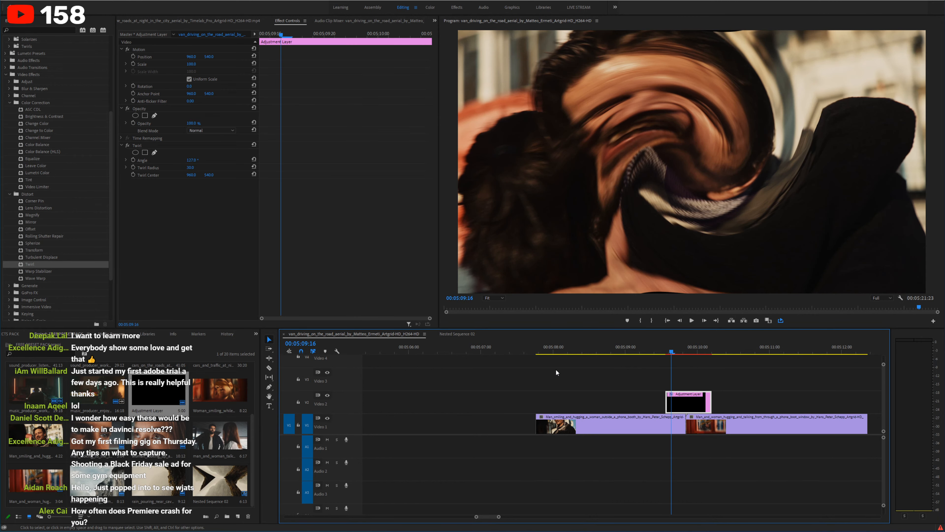
left_click_drag(191, 163, 194, 160)
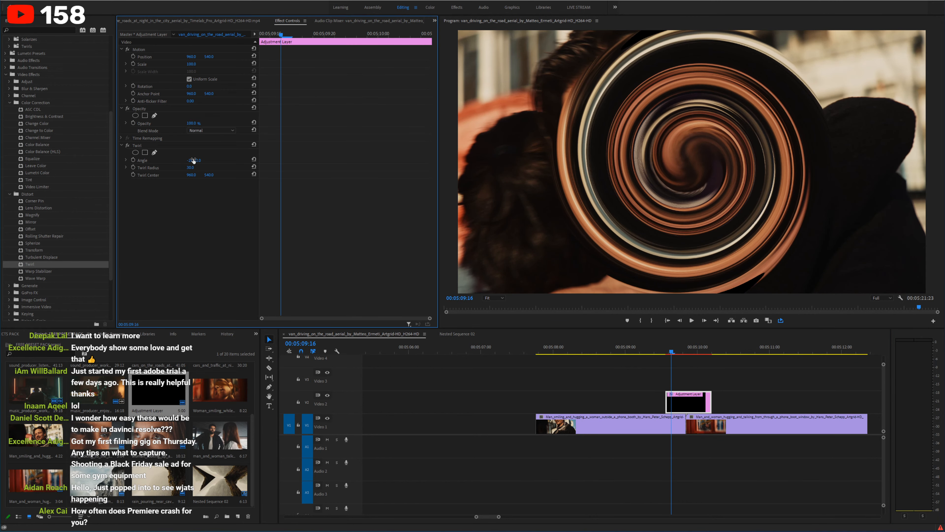
left_click(194, 159)
type("0")
key("Return")
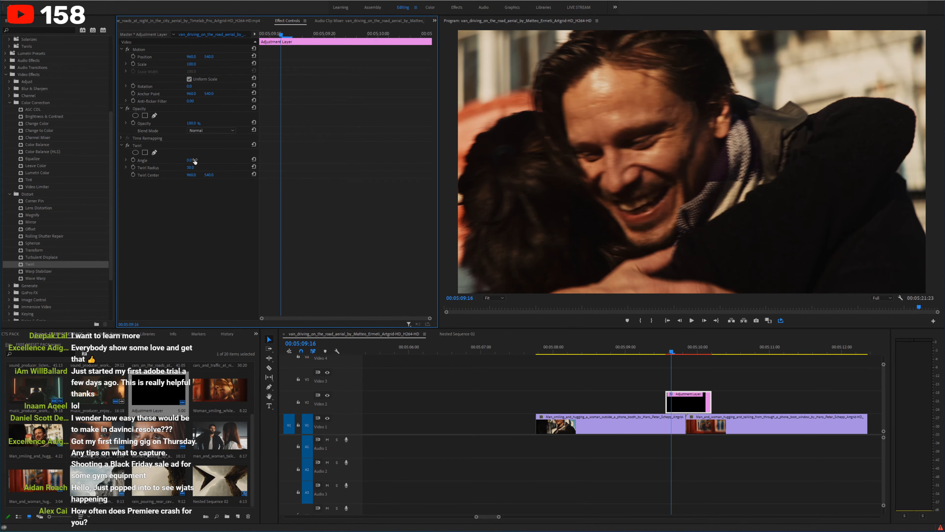
left_click(133, 160)
Step: Keyframe the Twirl angle at 349° on the cut between the clips, at 00:05:09:21
left_click(346, 35)
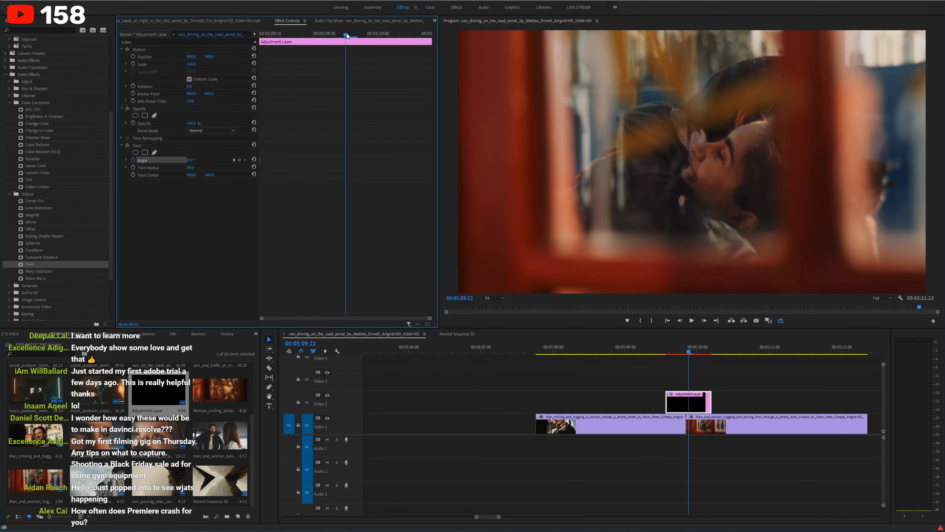
key("Left")
left_click(191, 160)
type("349")
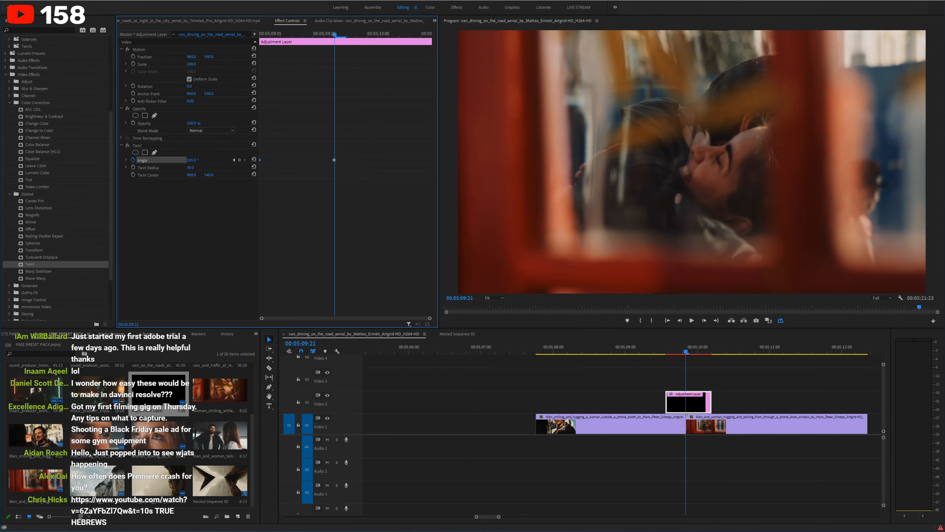
key("Return")
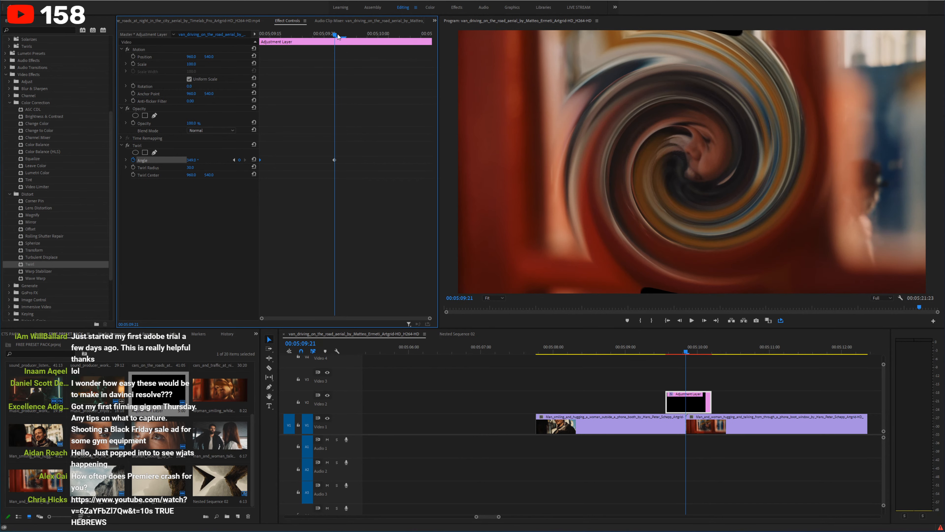
Step: Reset the Twirl angle to 0° with a keyframe at the end of the adjustment layer
left_click(392, 35)
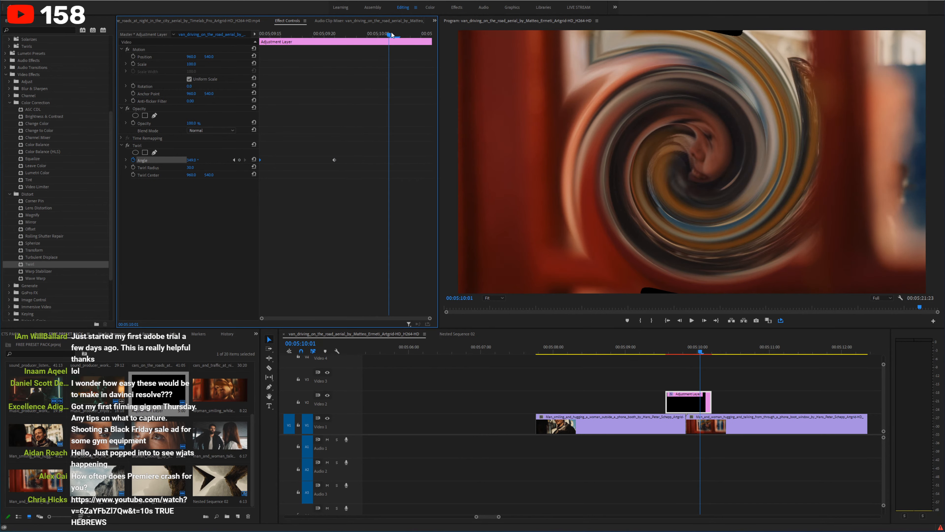
left_click(254, 160)
left_click_drag(389, 160, 498, 162)
Step: Set the Twirl Radius to 100 and preview the twirl transition across the cut
left_click(662, 350)
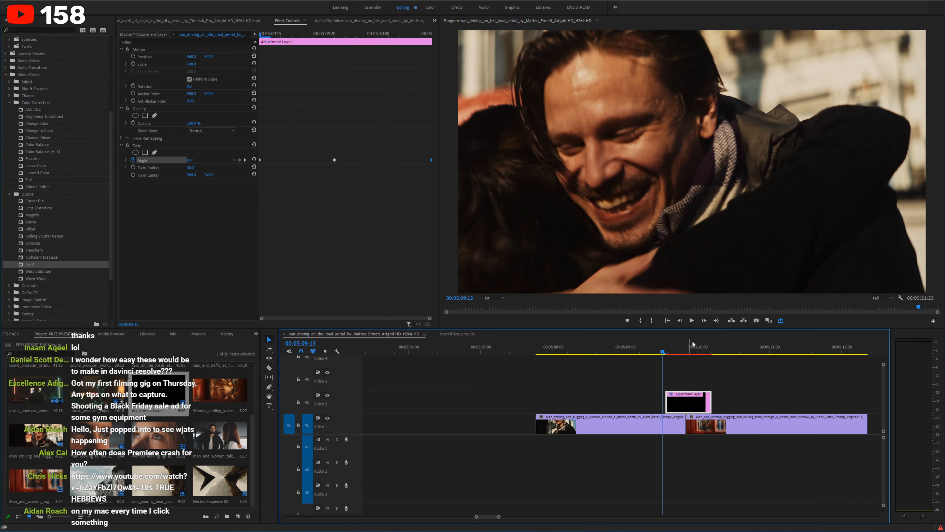
mouse_move(693, 343)
left_mouse_down()
mouse_move(671, 352)
mouse_move(707, 352)
mouse_move(680, 353)
mouse_move(689, 354)
left_mouse_up()
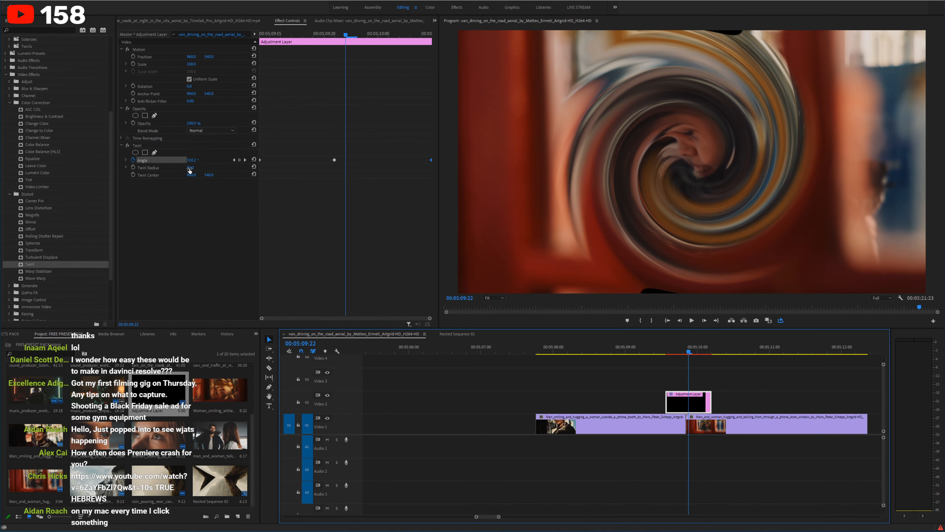
left_click_drag(190, 167, 164, 167)
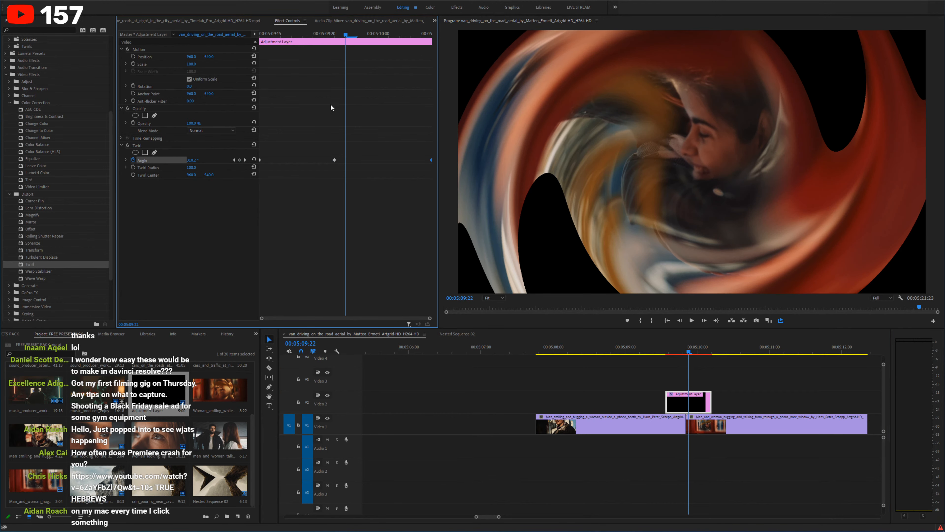
left_click_drag(342, 35, 88, 35)
key("space")
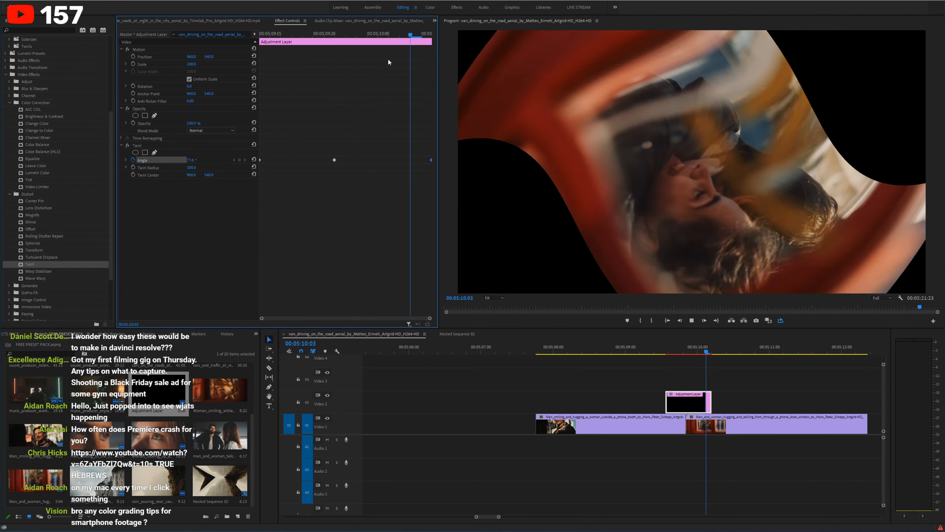
key("space")
mouse_move(367, 37)
left_mouse_down()
mouse_move(327, 36)
mouse_move(352, 39)
left_mouse_up()
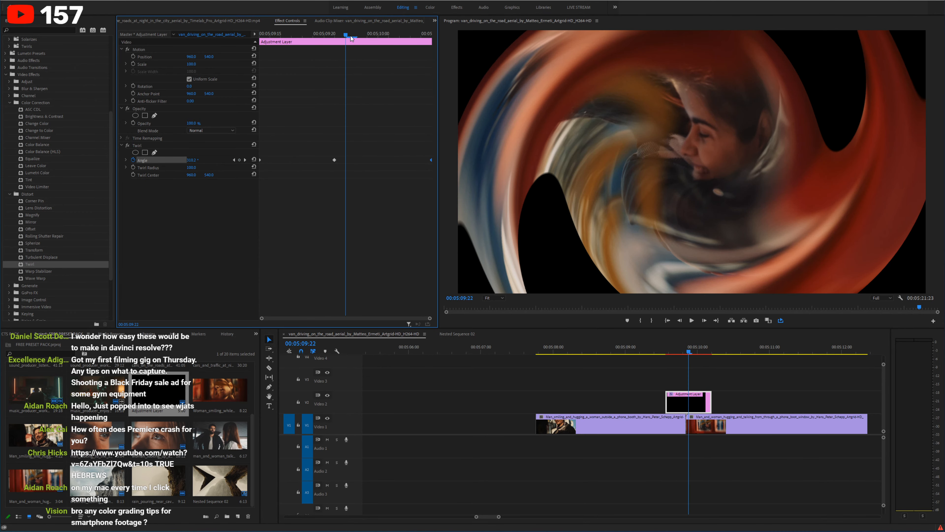
Step: Search the effects for "alpha", add Alpha Adjust below Twirl on the adjustment layer, and enable Ignore Alpha
left_click(33, 36)
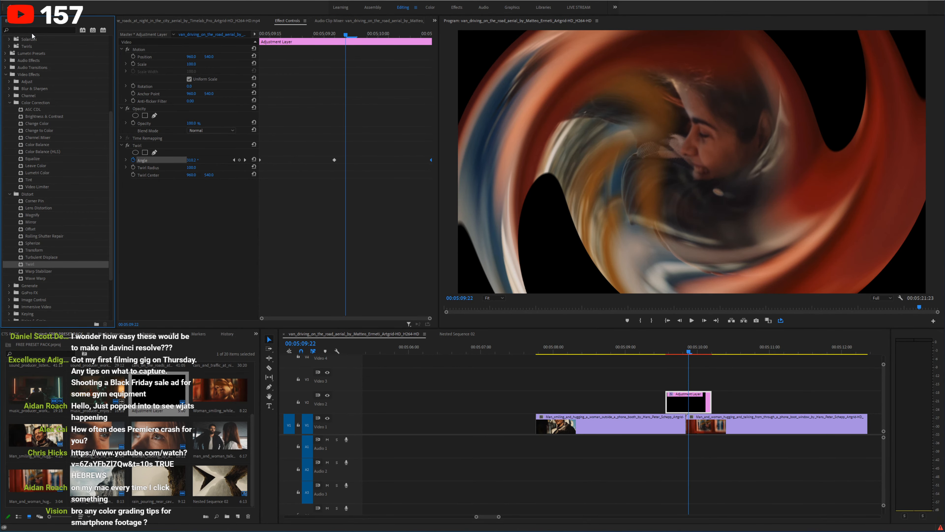
left_click(24, 29)
type("alpha")
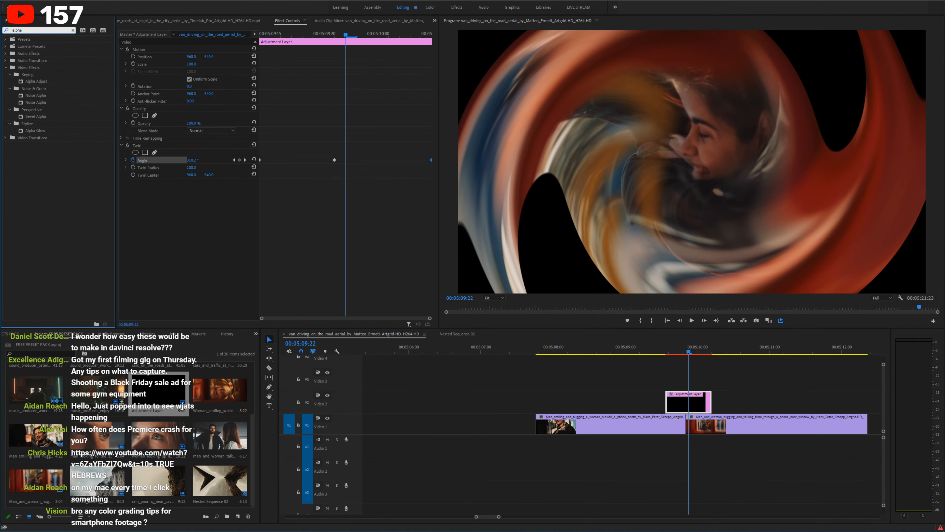
left_click_drag(35, 81, 188, 181)
left_click(190, 204)
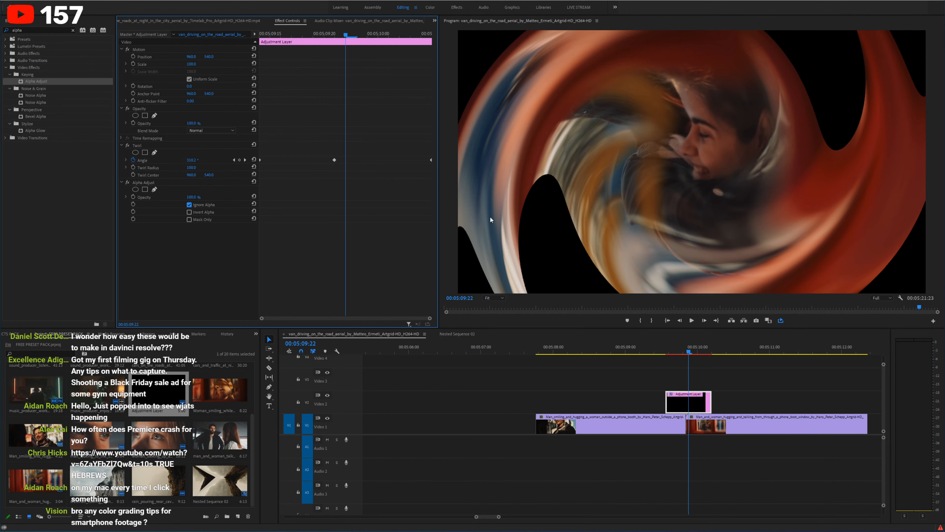
Step: Turn off Ignore Alpha, then duplicate the two couple clips on the track above and nest the lower copies
left_click(189, 205)
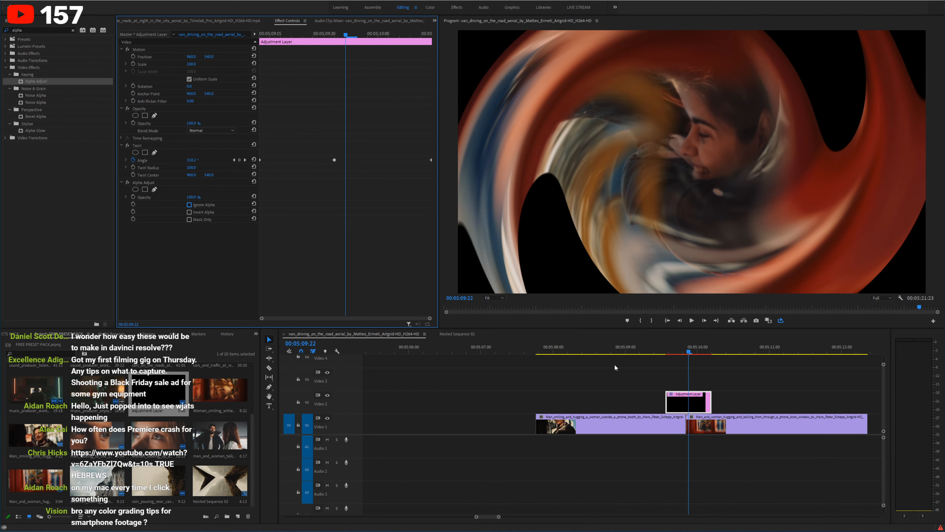
left_click_drag(696, 402, 674, 403)
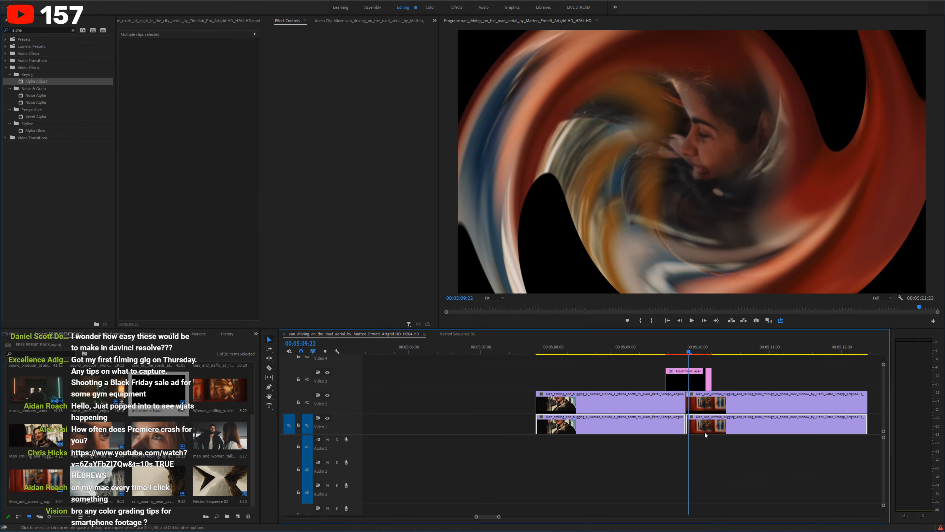
right_click(673, 430)
left_click(689, 265)
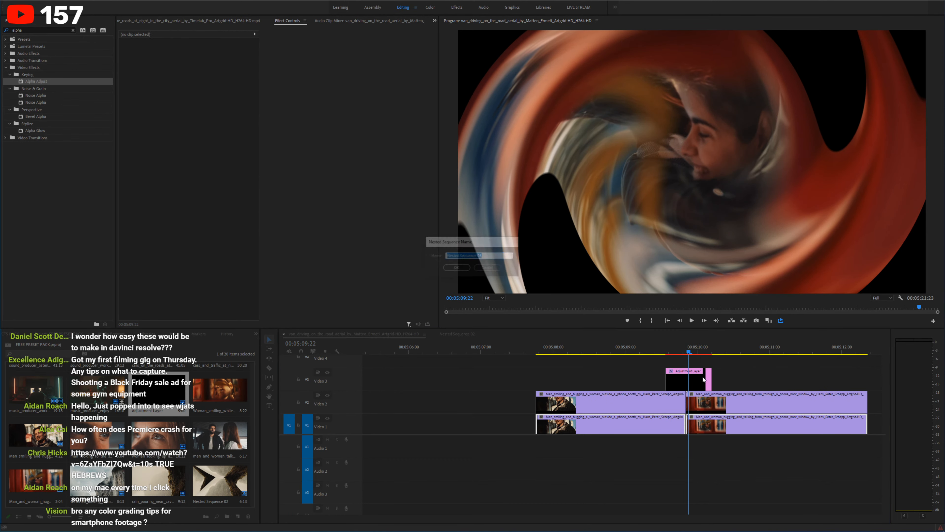
key("Return")
Step: Scale up the nested sequence, checking its contents and comparing the preview with the Video 2 track hidden and shown
left_click_drag(190, 64, 261, 64)
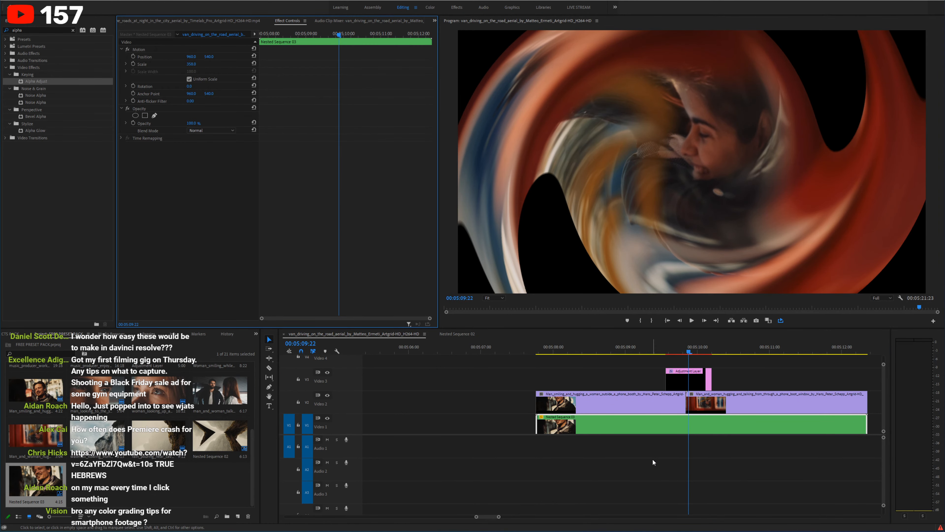
double_click(660, 428)
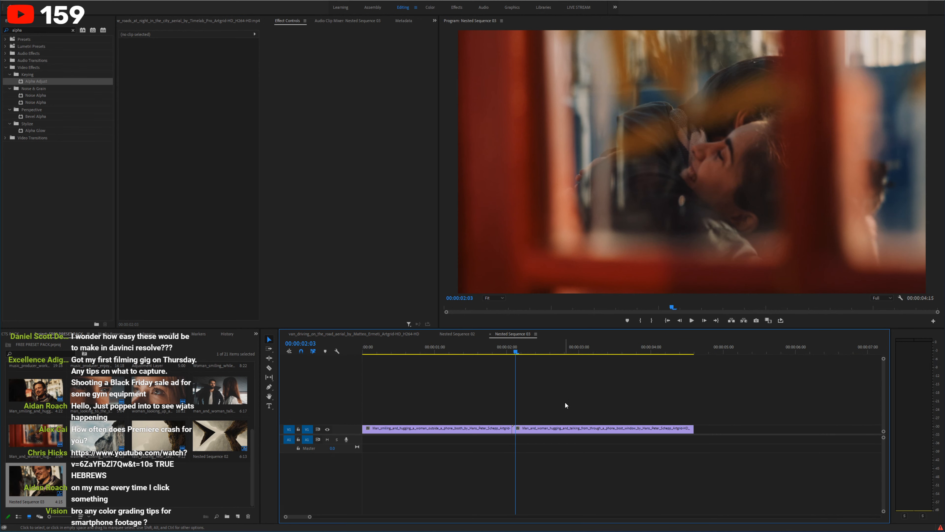
left_click(460, 334)
left_click(348, 334)
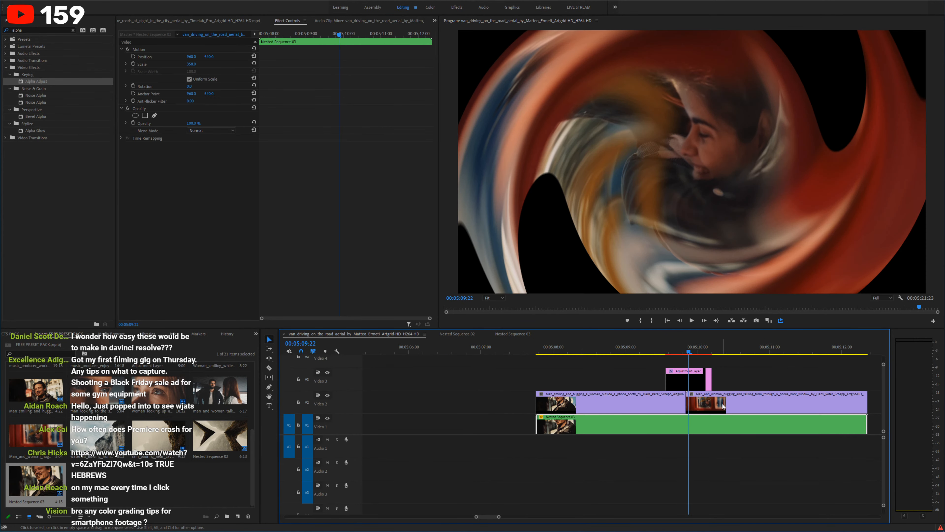
left_click(327, 395)
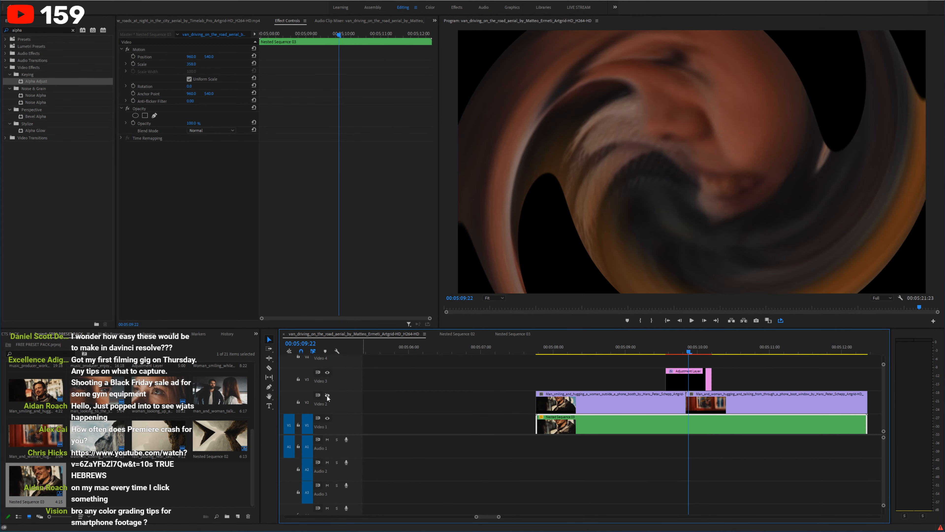
left_click(327, 396)
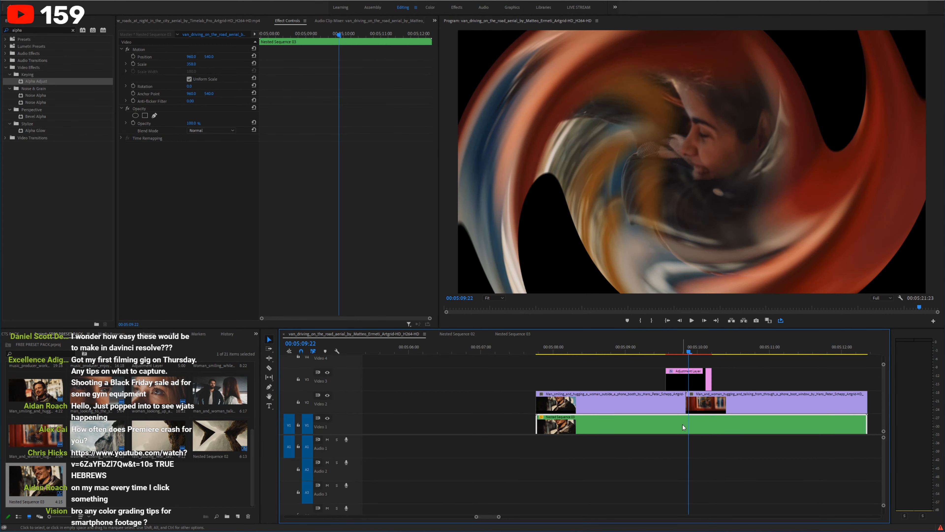
left_click(507, 291)
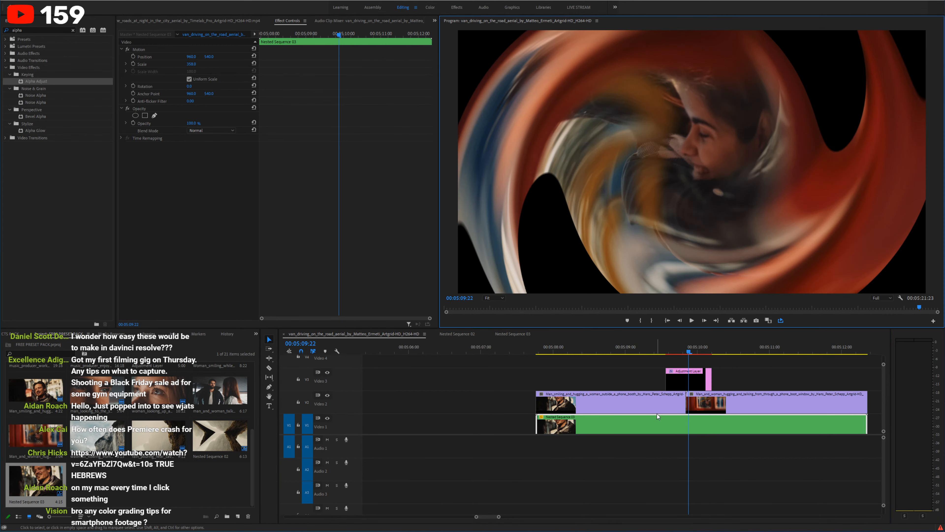
Step: Try the Ignore Alpha and Invert Alpha options of Alpha Adjust on the adjustment layer, leaving both off
left_click(681, 380)
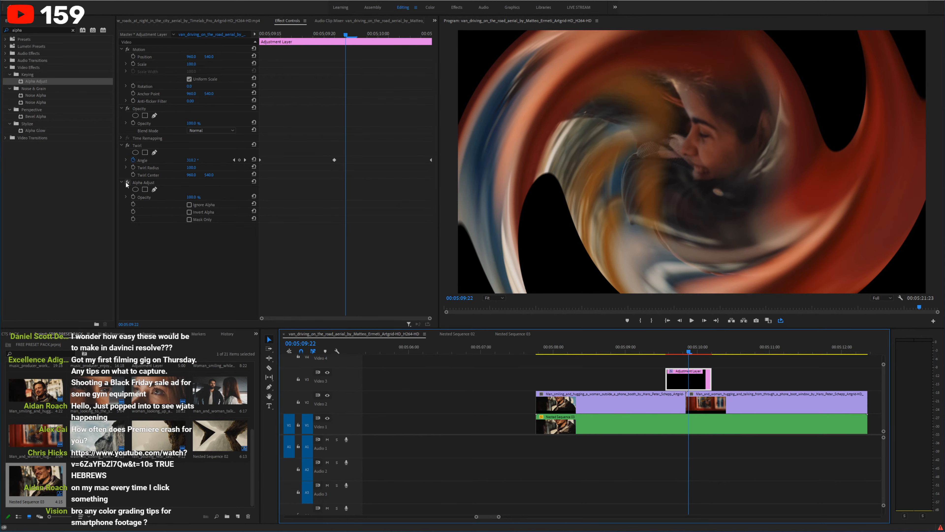
left_click(127, 183)
left_click(190, 205)
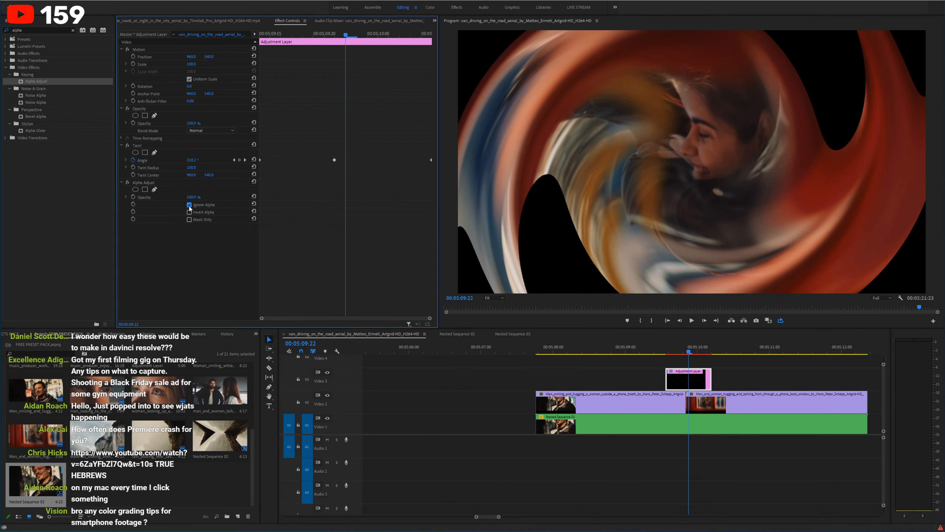
left_click(189, 206)
left_click(190, 212)
left_click(190, 212)
left_click(190, 213)
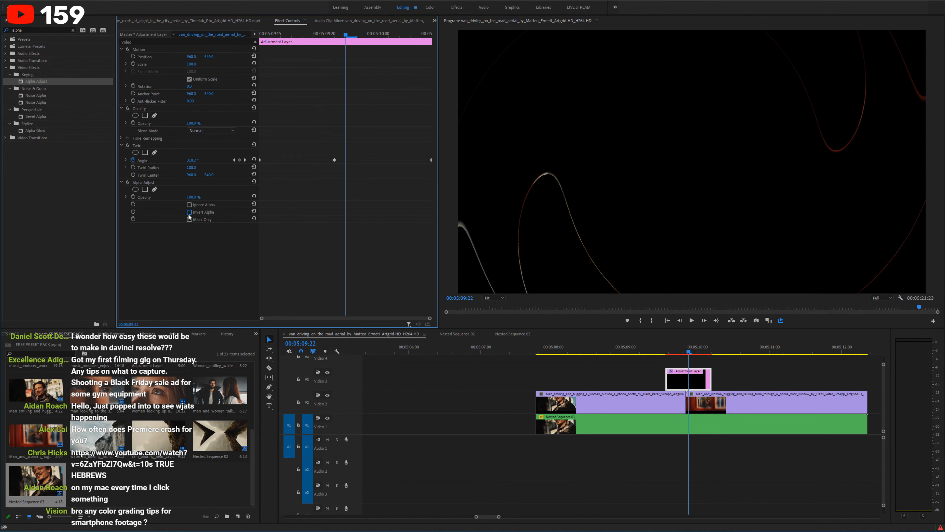
left_click(189, 212)
Step: Compare the result of Alpha Adjust with Mask Only on and off, and leave Mask Only enabled
left_click(190, 220)
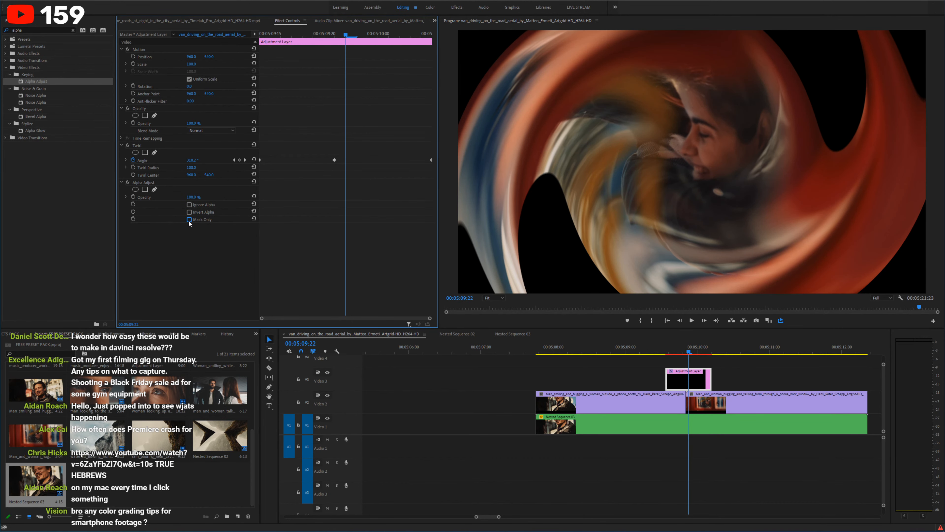
left_click(190, 220)
left_click(189, 220)
left_click(156, 184)
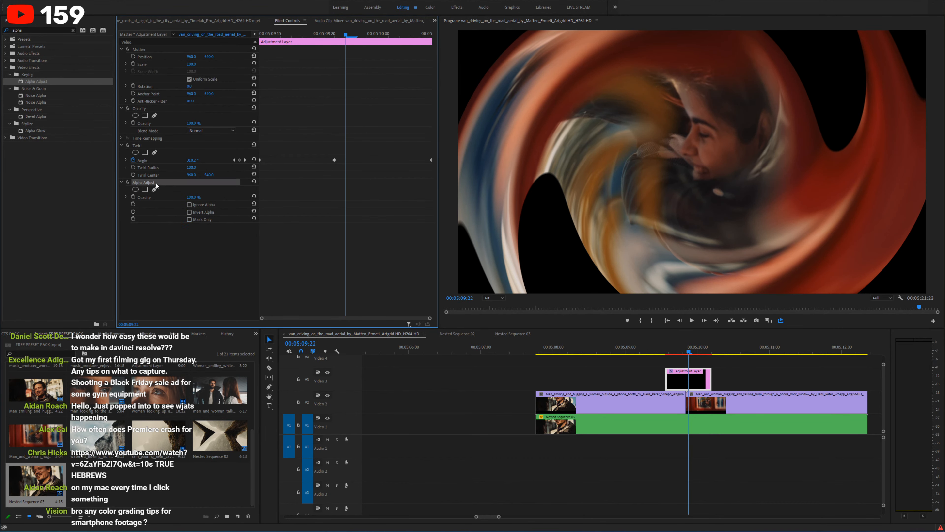
left_click(187, 219)
left_click(189, 219)
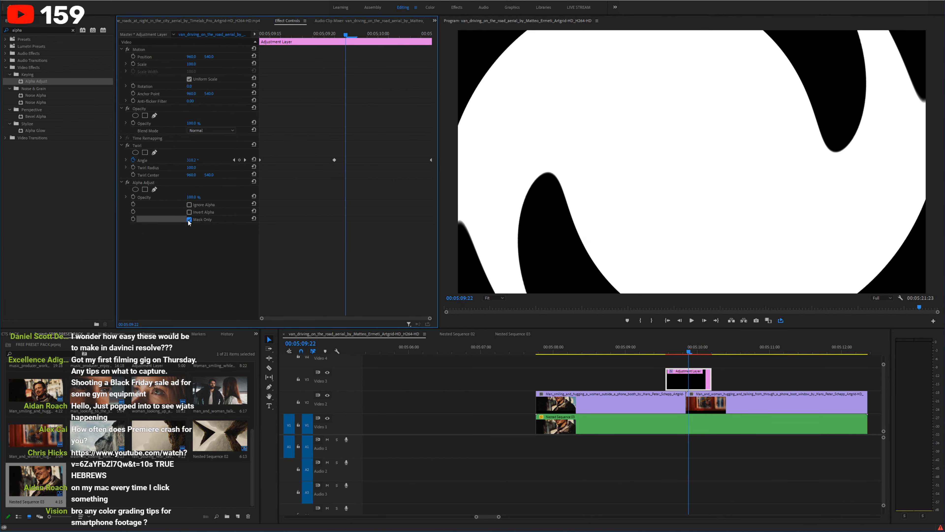
Step: Mark in and out points around the adjustment layer, starting at 00:05:09:14, and preview the twirl mask within that range
mouse_move(666, 350)
left_mouse_down()
mouse_move(694, 342)
mouse_move(667, 340)
left_mouse_up()
key("i")
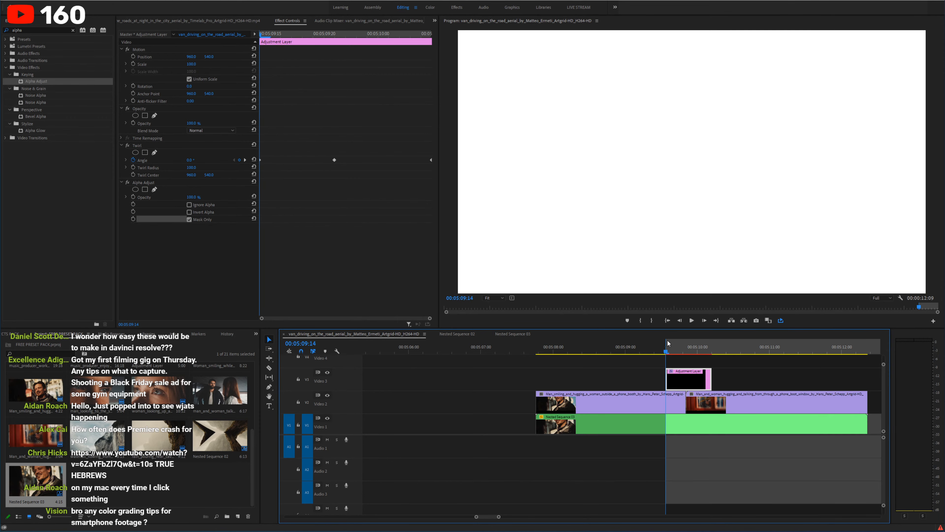
key("space")
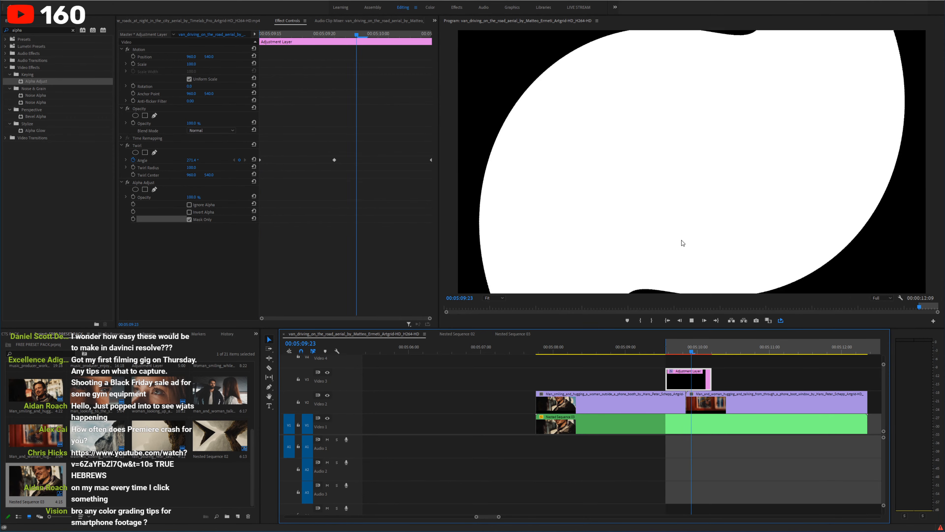
mouse_move(693, 345)
left_mouse_down()
mouse_move(713, 353)
mouse_move(701, 353)
left_mouse_up()
key("o")
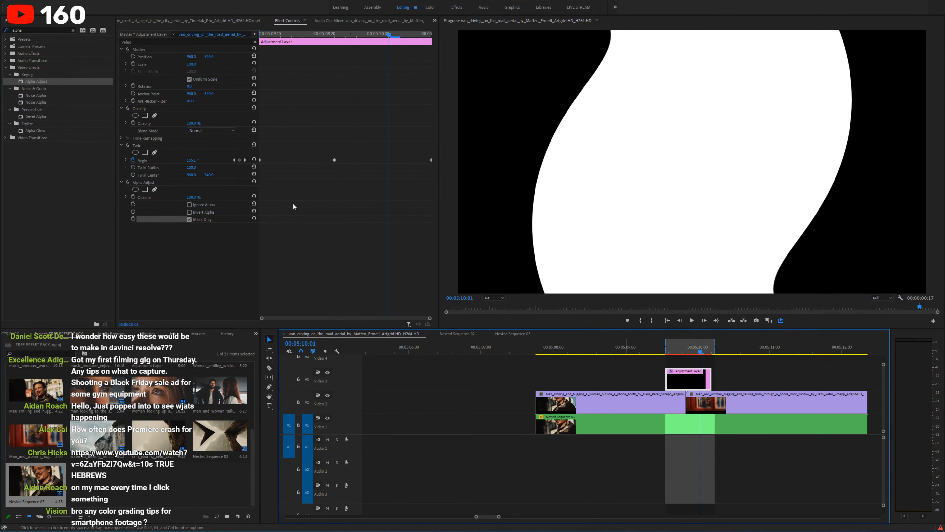
mouse_move(195, 169)
left_mouse_down()
mouse_move(209, 168)
mouse_move(194, 168)
left_mouse_up()
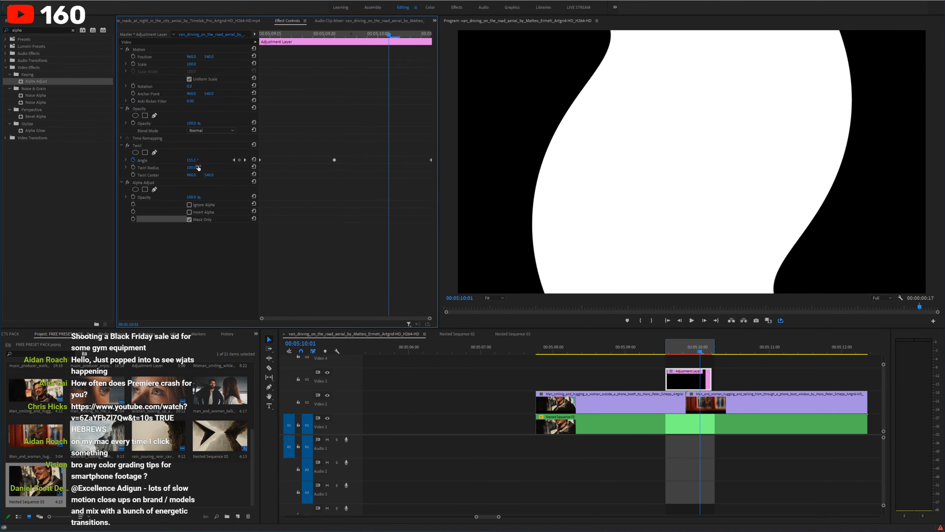
left_click_drag(698, 345, 669, 346)
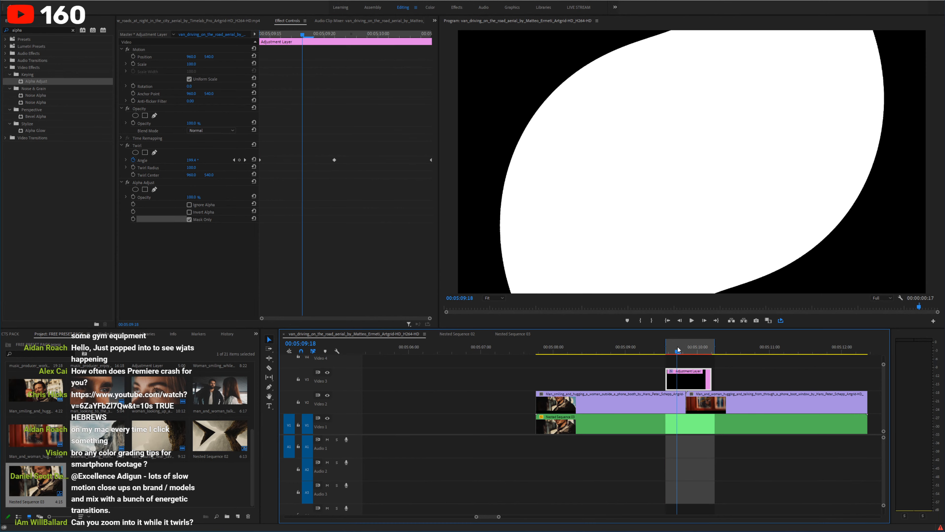
Step: Place the waterfall cliff clip and the pouring rain cave clip consecutively on Video 1 after the second couple pair
key("minus")
key("minus")
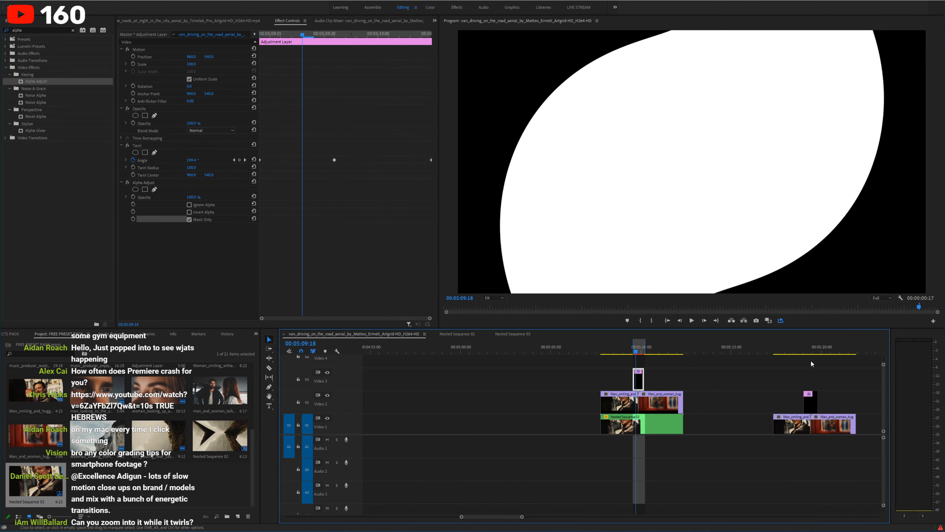
left_click(806, 350)
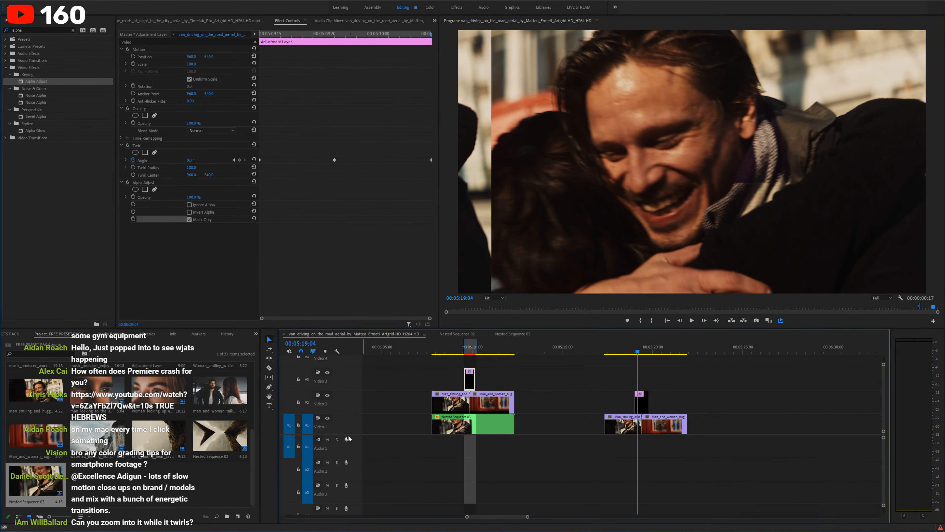
double_click(95, 438)
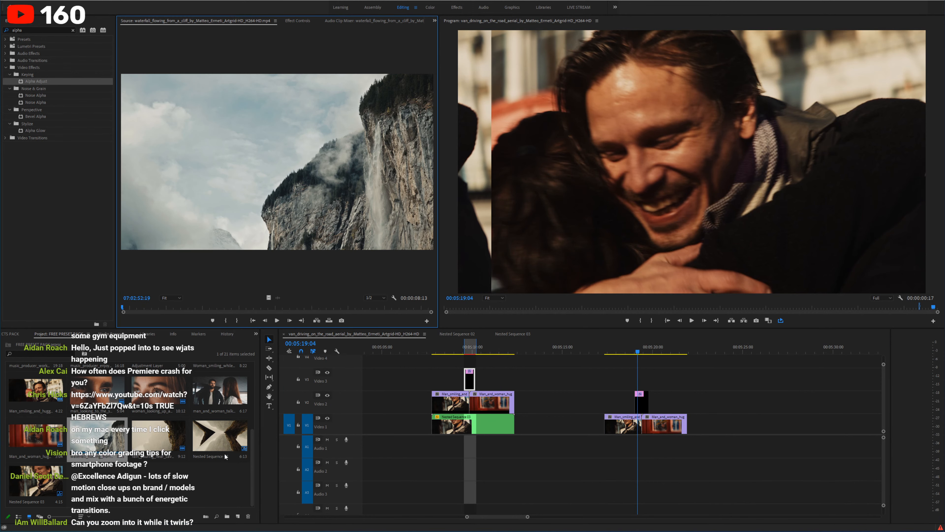
left_click_drag(97, 436, 721, 425)
left_click_drag(158, 436, 790, 425)
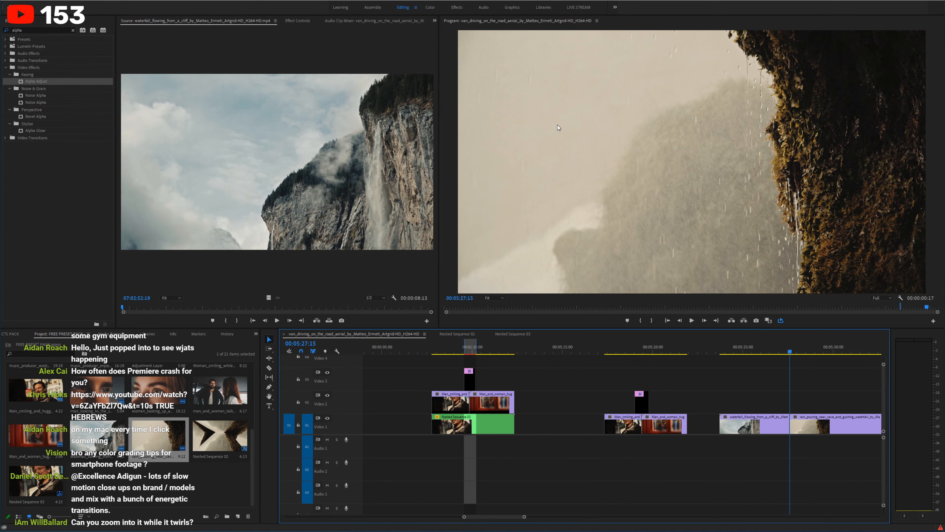
Step: Search the effects for "transfo" and add Transform to the twirl adjustment layer below Alpha Adjust
left_click(472, 350)
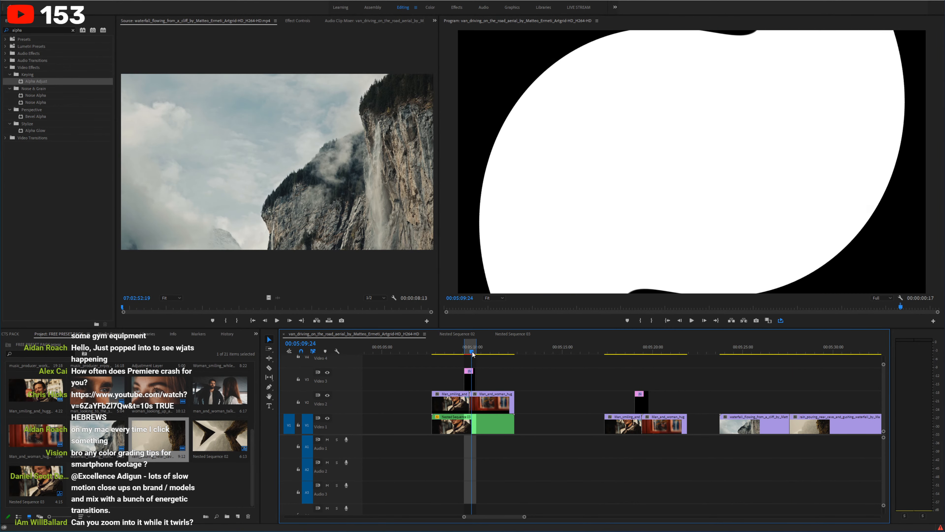
key("equal")
key("equal")
left_click(637, 378)
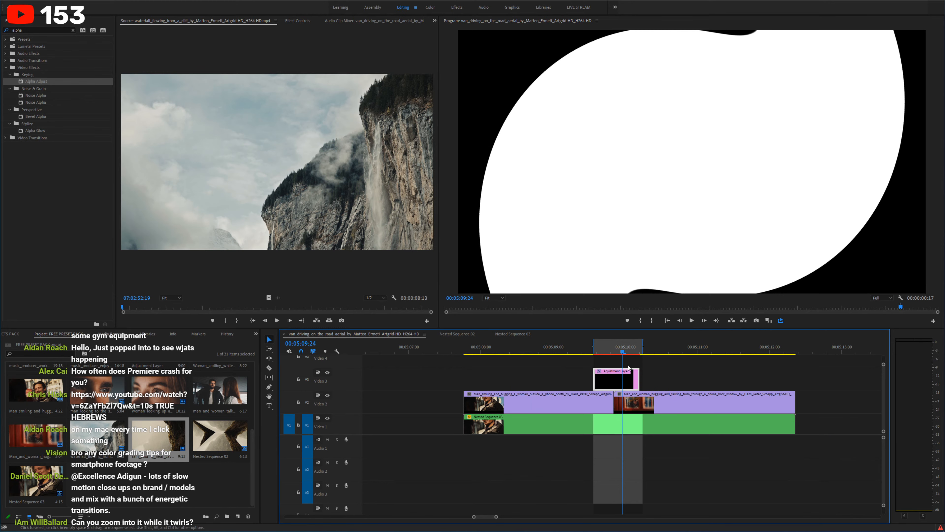
left_click(610, 348)
left_click(294, 21)
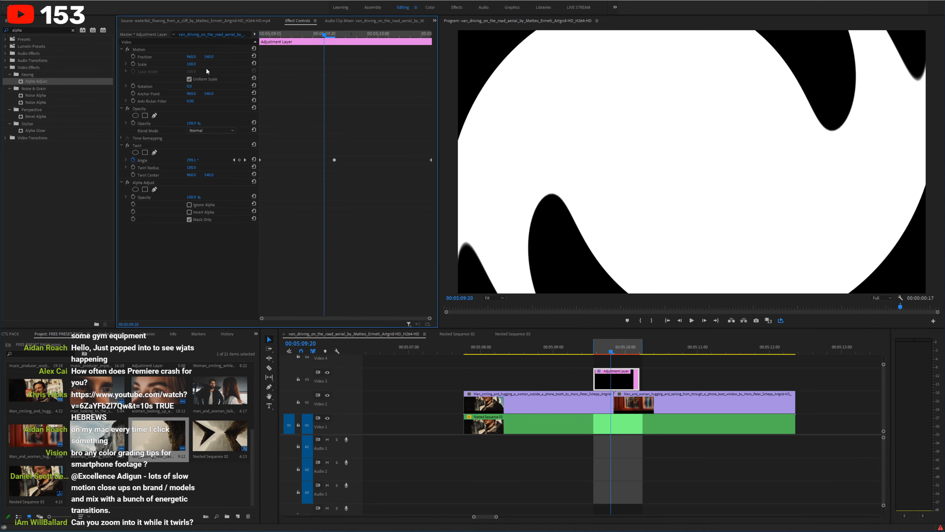
left_click_drag(192, 64, 200, 64)
double_click(35, 30)
type("transfo")
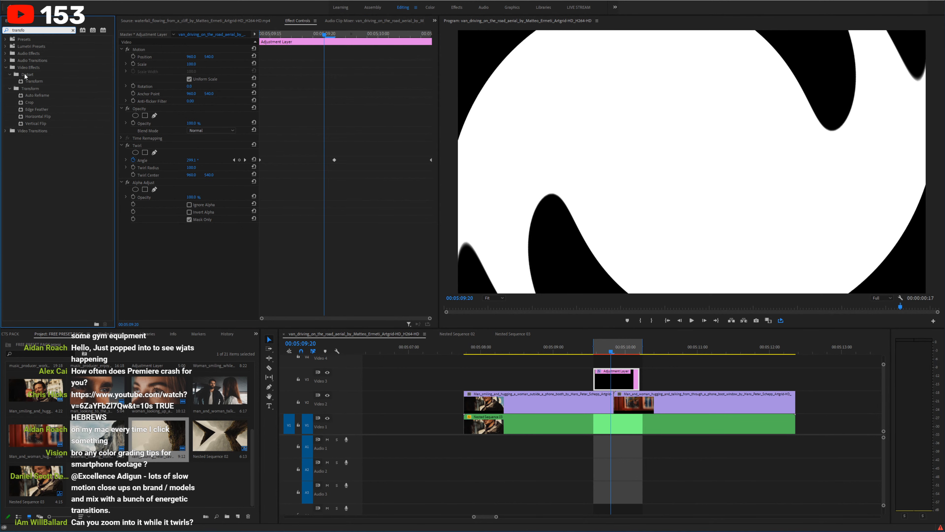
left_click_drag(34, 81, 623, 387)
scroll(281, 213, "down", 2)
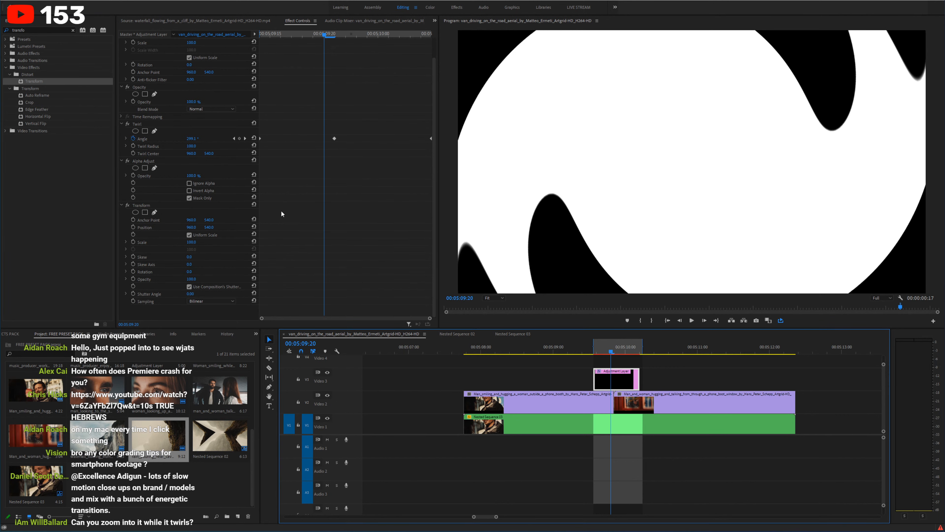
Step: Keyframe the Transform Scale at 00:05:09:20 and test larger and smaller mask sizes, returning the Scale to 100
left_click_drag(194, 242, 285, 242)
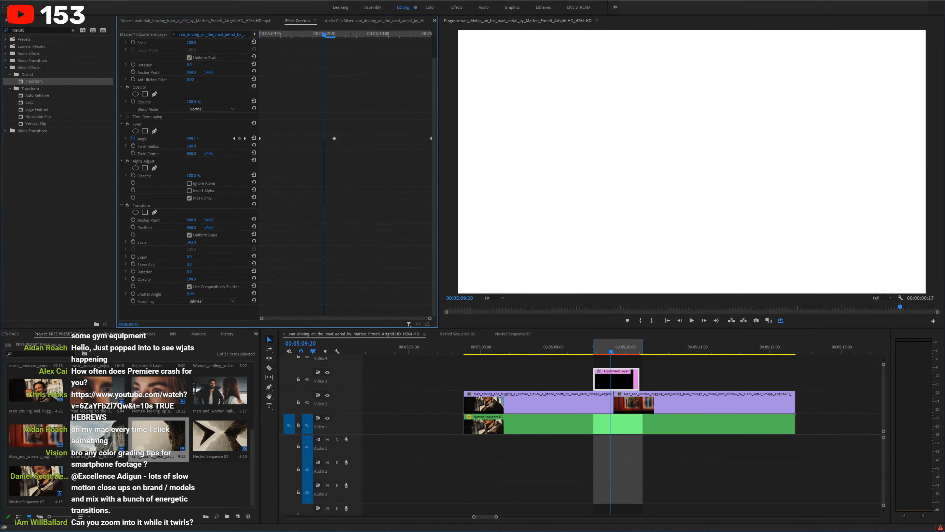
left_click_drag(216, 243, 71, 243)
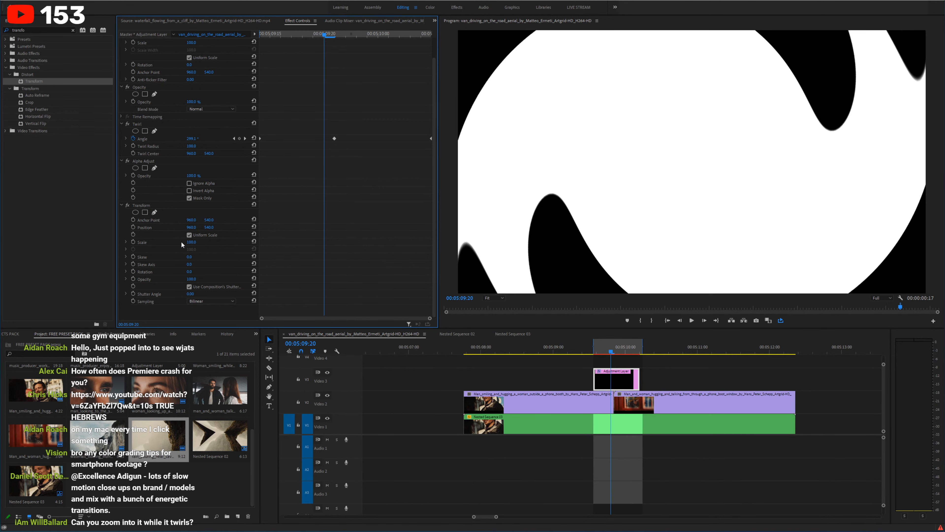
left_click(126, 242)
left_click(133, 242)
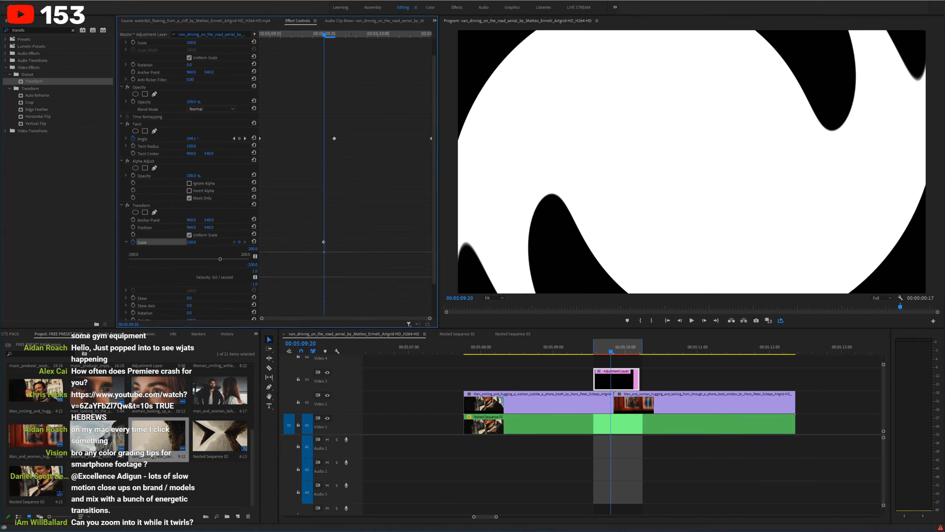
left_click_drag(192, 242, 149, 242)
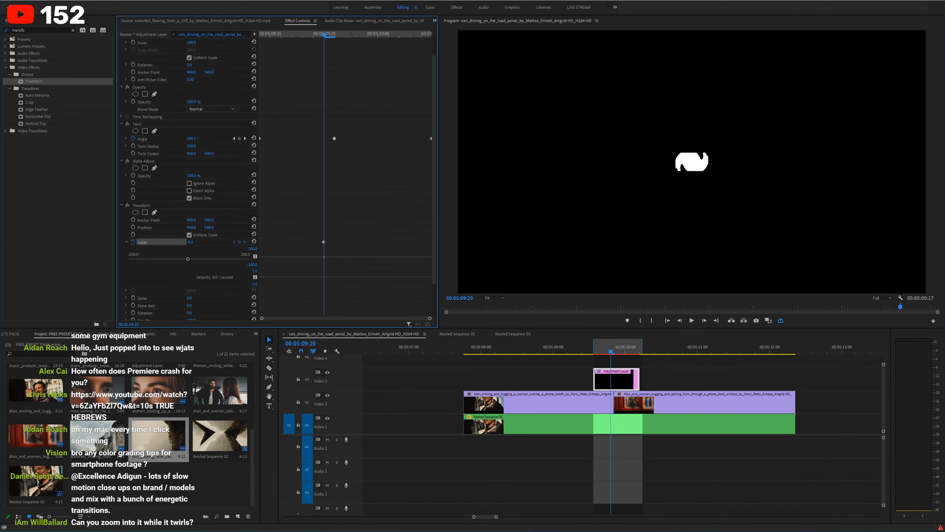
key("ctrl+z")
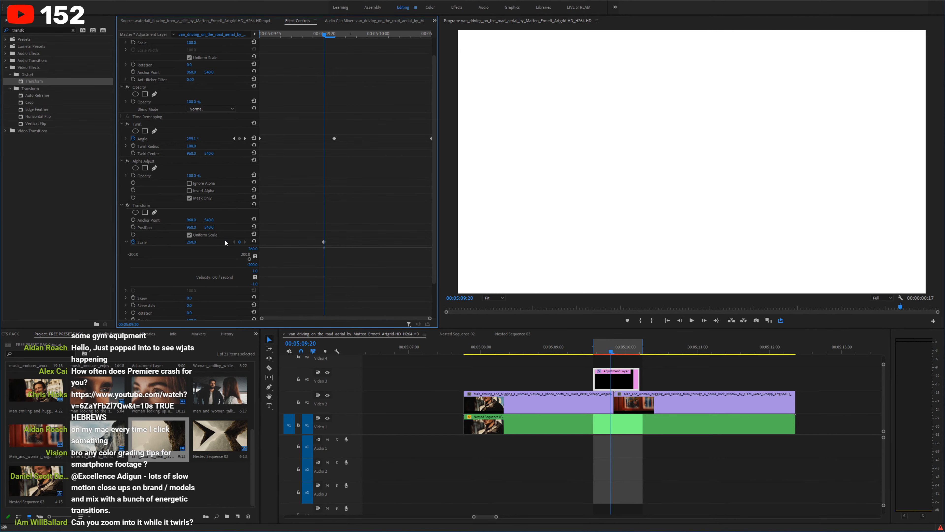
Step: Trim the end of the pouring rain cave clip on Video 1 to 00:05:30:11
left_click(612, 381)
key("minus")
key("minus")
key("minus")
key("minus")
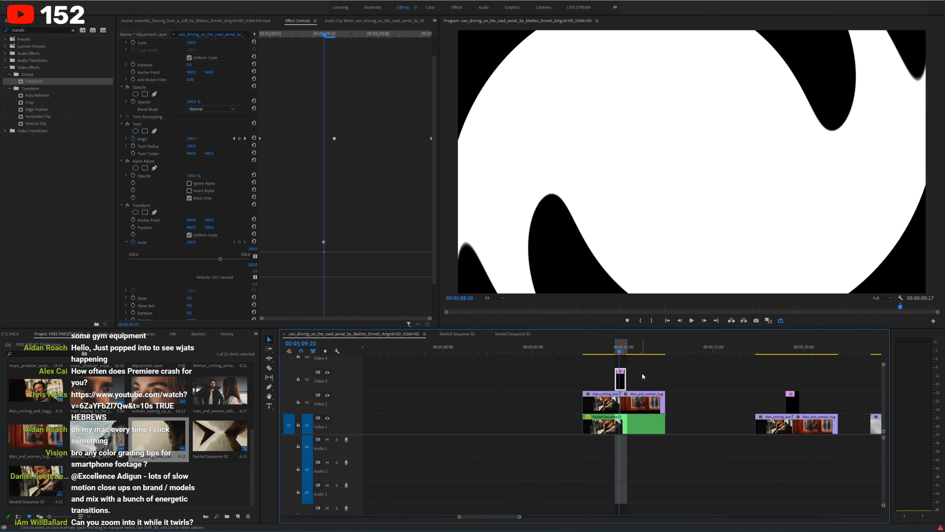
left_click(786, 351)
key("equal")
key("equal")
left_click(707, 352)
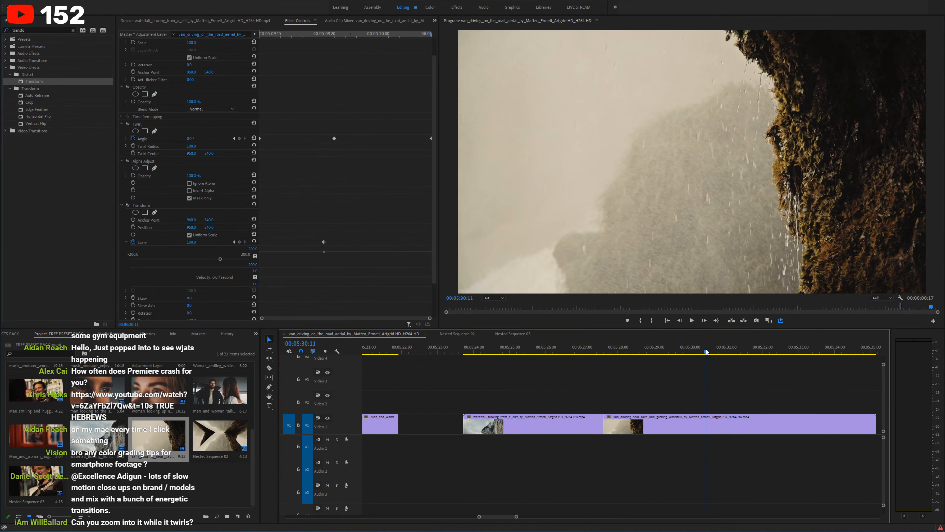
key("w")
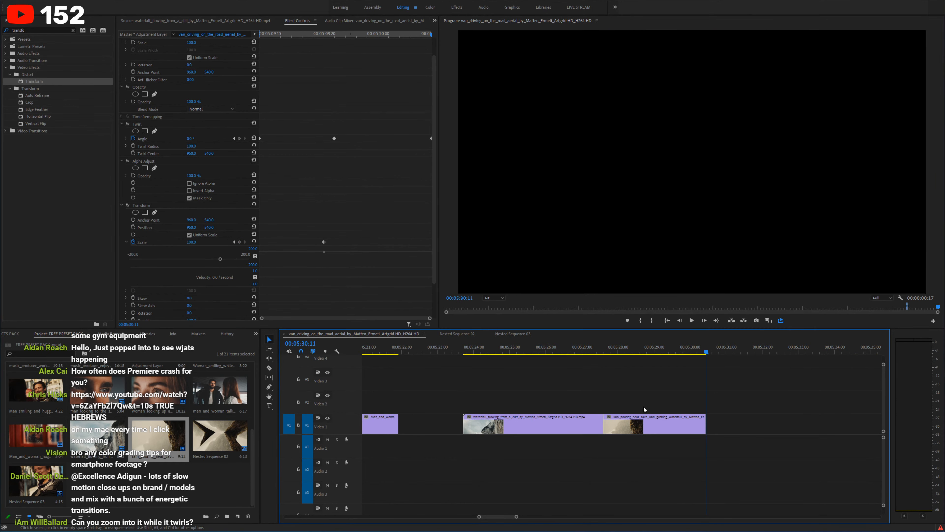
Step: Save the project and ripple trim the opening part of the waterfall cliff clip on Video 1
left_click(583, 351)
key("ctrl+s")
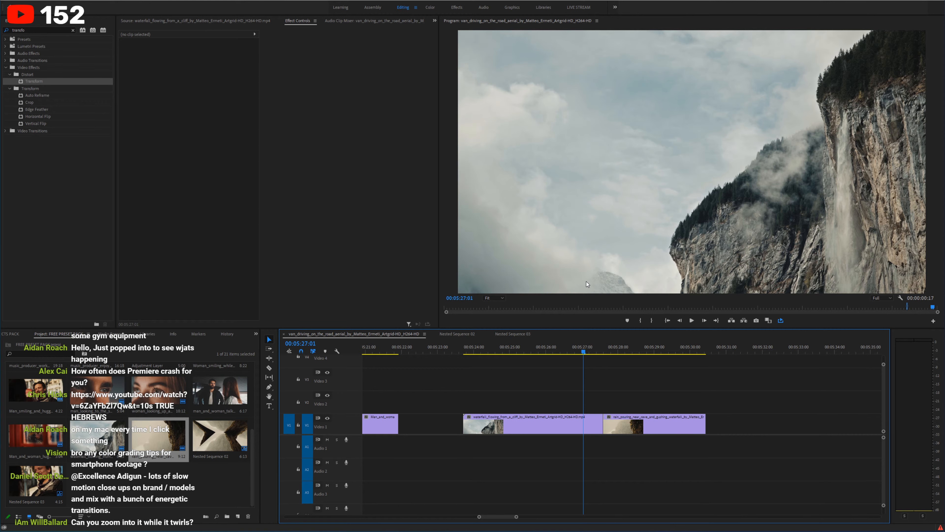
left_click_drag(583, 351, 537, 348)
key("q")
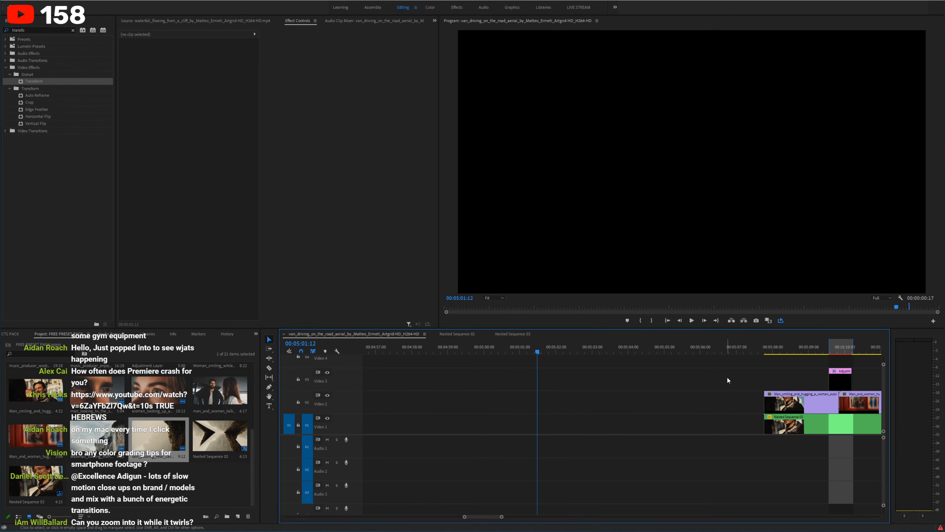
Step: Clear the in and out points around the twirl adjustment layer and return to the waterfall clips
right_click(846, 353)
left_click(871, 422)
key("minus")
key("minus")
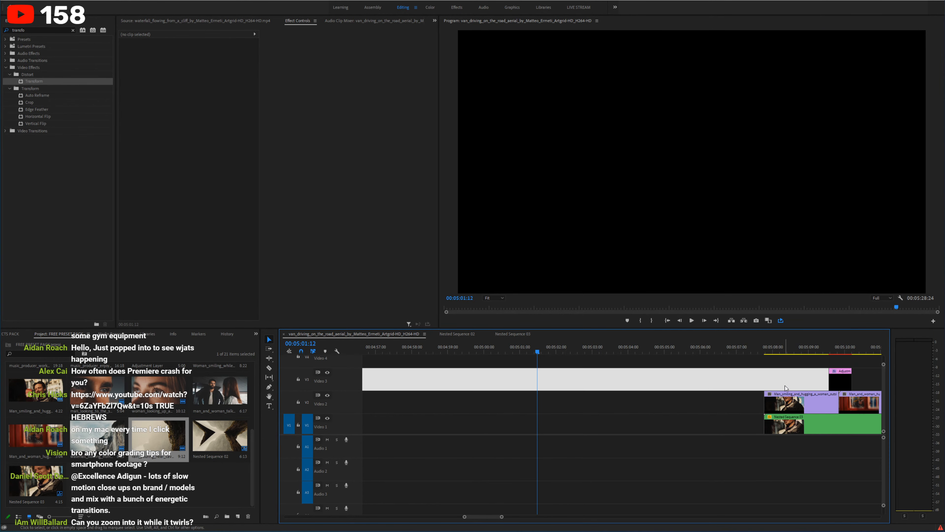
scroll(759, 371, "up", 5)
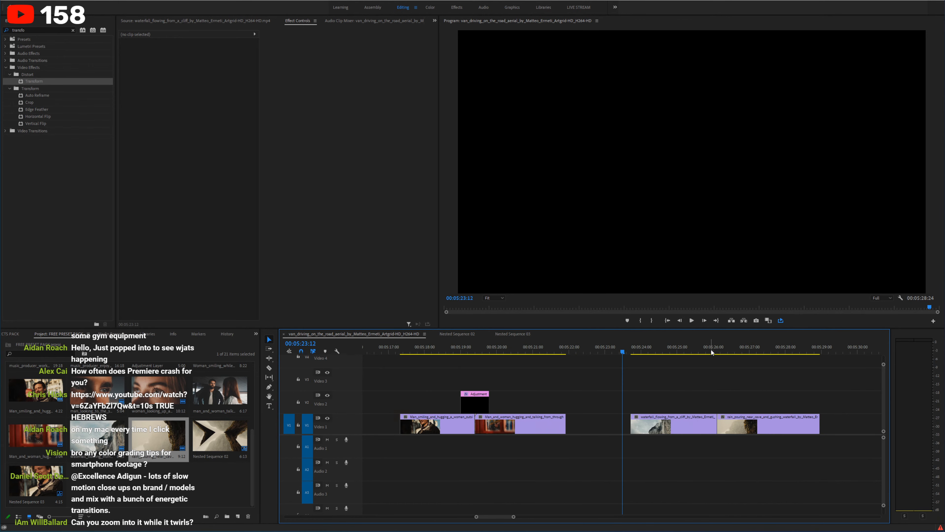
Step: Play and scrub repeatedly across the cut between the waterfall cliff clip and the pouring rain cave clip
left_click(673, 350)
left_click_drag(672, 351, 684, 353)
key("space")
scroll(684, 354, "down", 2)
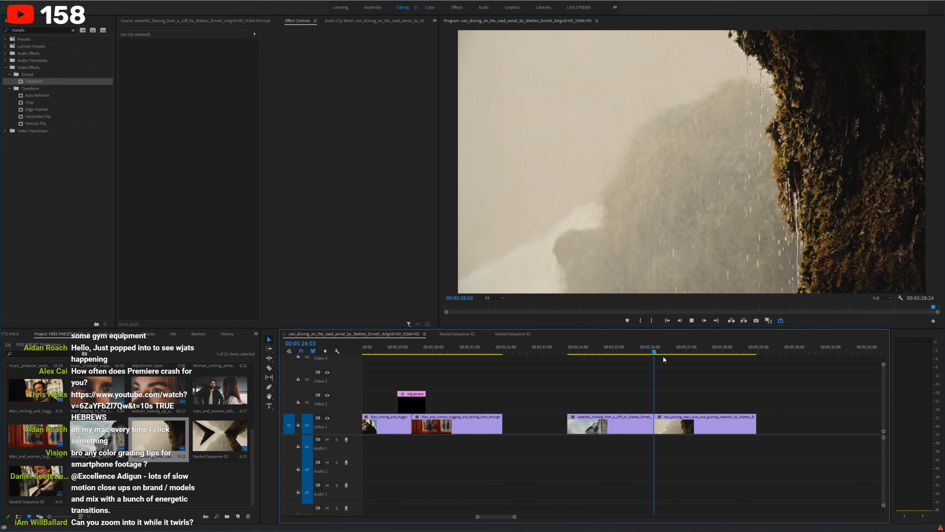
left_click(634, 351)
key("Up")
key("space")
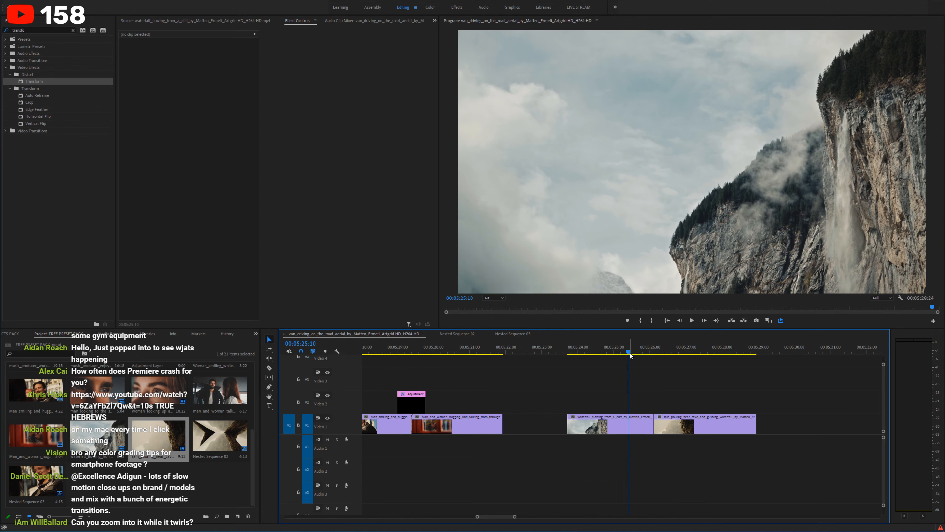
scroll(628, 355, "down", 1)
mouse_move(581, 351)
left_mouse_down()
mouse_move(536, 351)
mouse_move(616, 353)
mouse_move(562, 354)
left_mouse_up()
key("space")
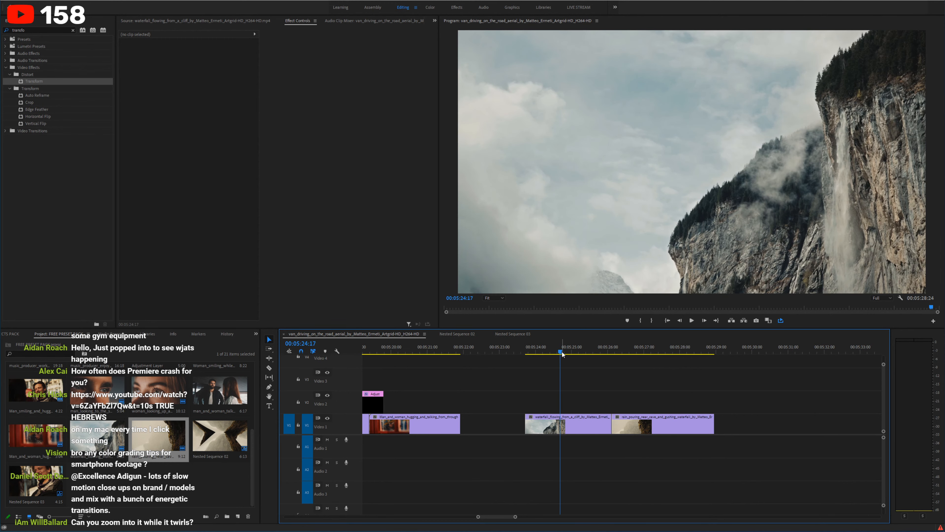
key("space")
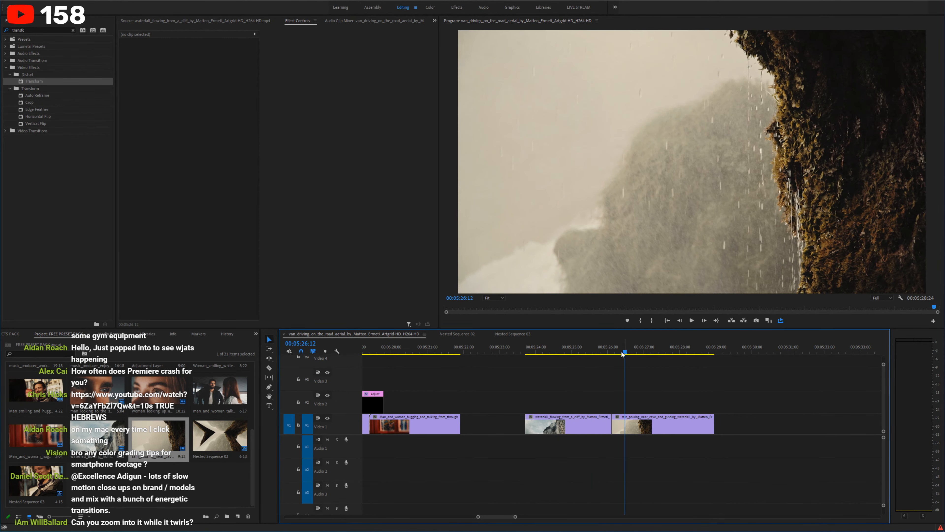
left_click(561, 351)
scroll(572, 361, "down", 5)
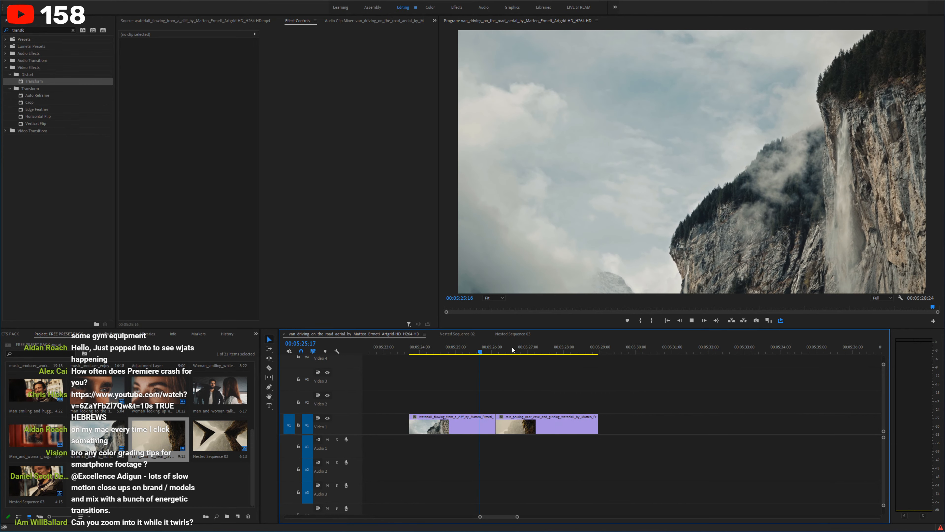
left_click(452, 352)
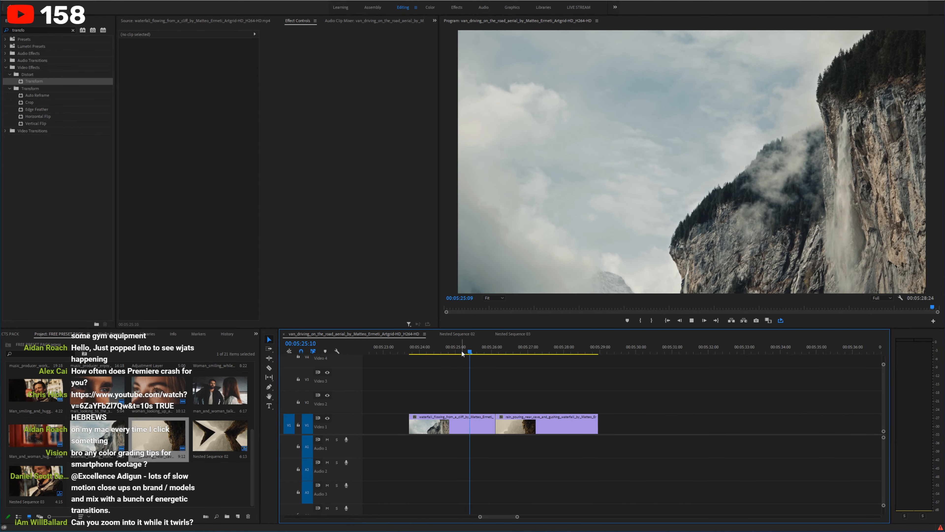
left_click(528, 352)
left_click(495, 348)
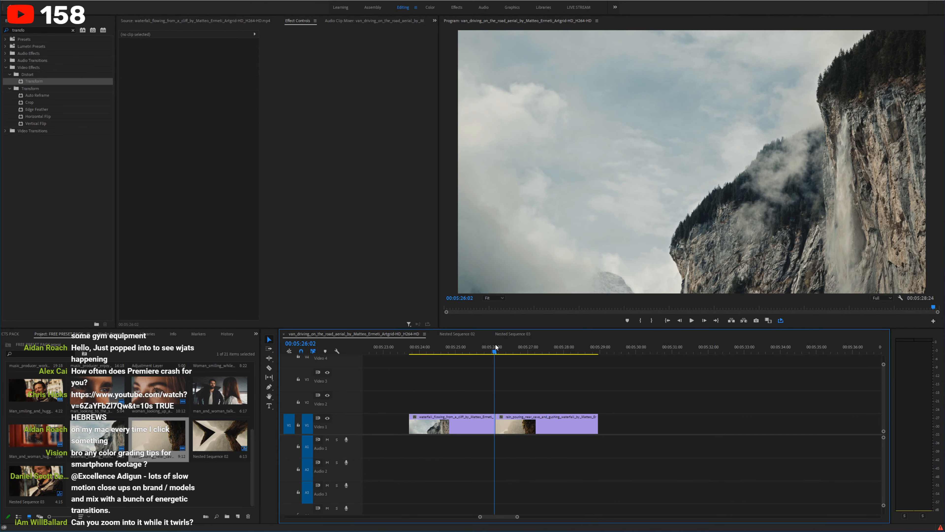
left_click_drag(496, 347, 436, 354)
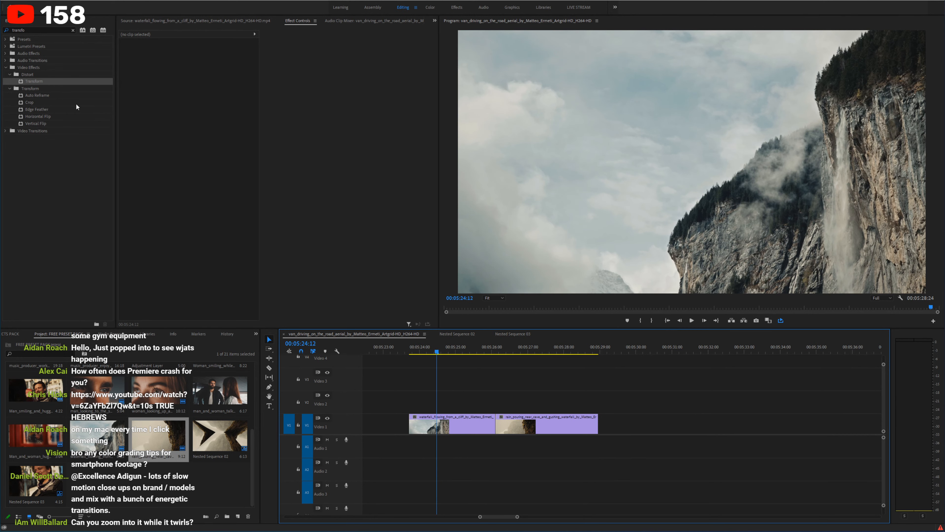
Step: Clear the effects search and apply the Wave Warp effect from the Distort group to the waterfall cliff clip
left_click(73, 30)
left_click(29, 67)
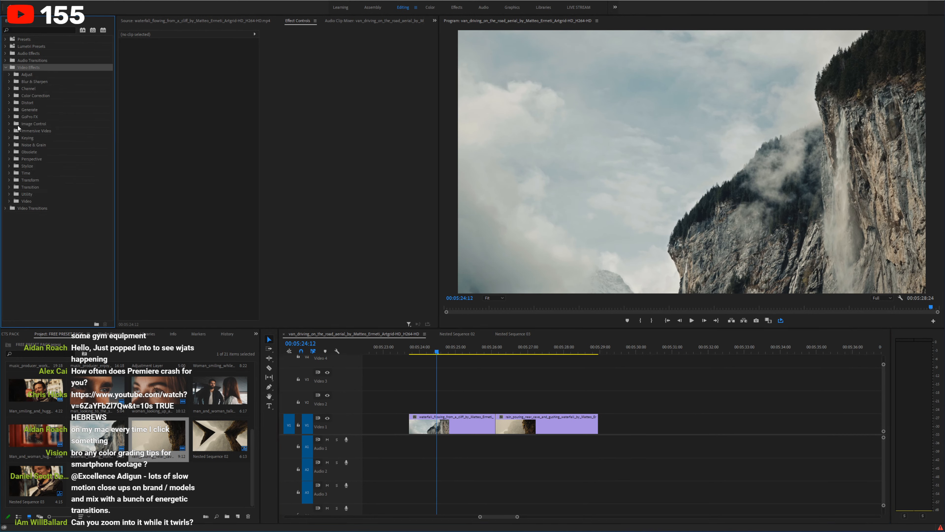
left_click(10, 102)
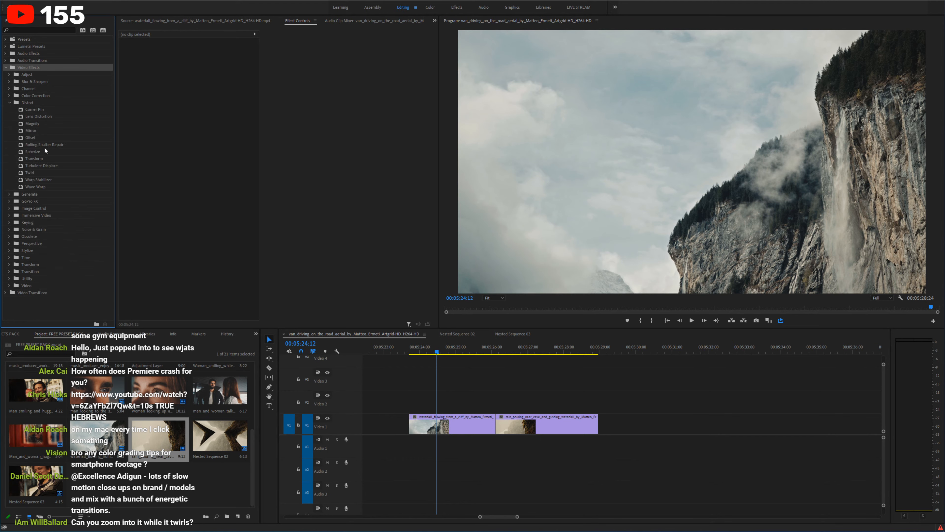
left_click_drag(32, 186, 480, 425)
Step: Increase the Wave Warp's Wave Height and Wave Width strongly and enable keyframing for its Direction
left_click_drag(192, 168, 301, 168)
mouse_move(189, 175)
left_mouse_down()
mouse_move(339, 175)
mouse_move(180, 176)
left_mouse_up()
left_click(133, 182)
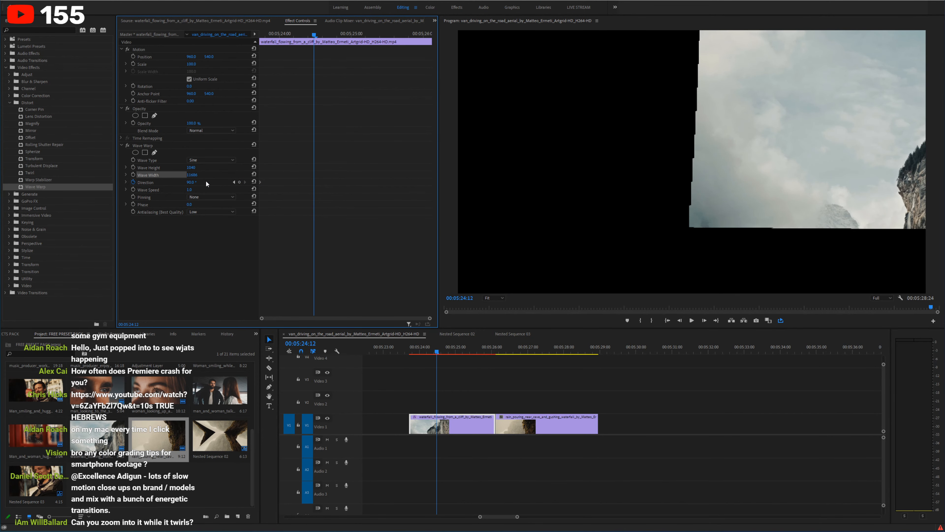
Step: Keyframe the Wave Width from 32000 at 00:05:23:19 to 1 at 00:05:24:12
left_click_drag(192, 179, 136, 179)
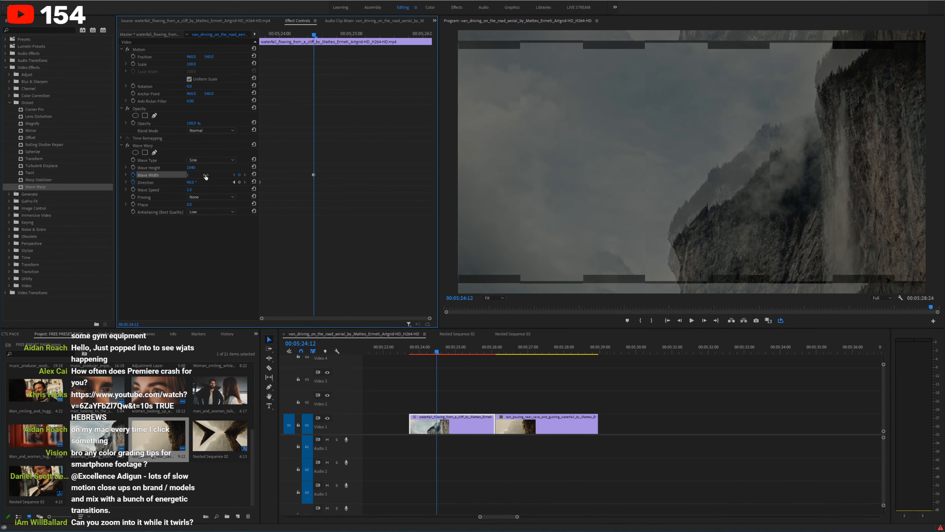
left_click(276, 38)
left_click(263, 35)
left_click(188, 175)
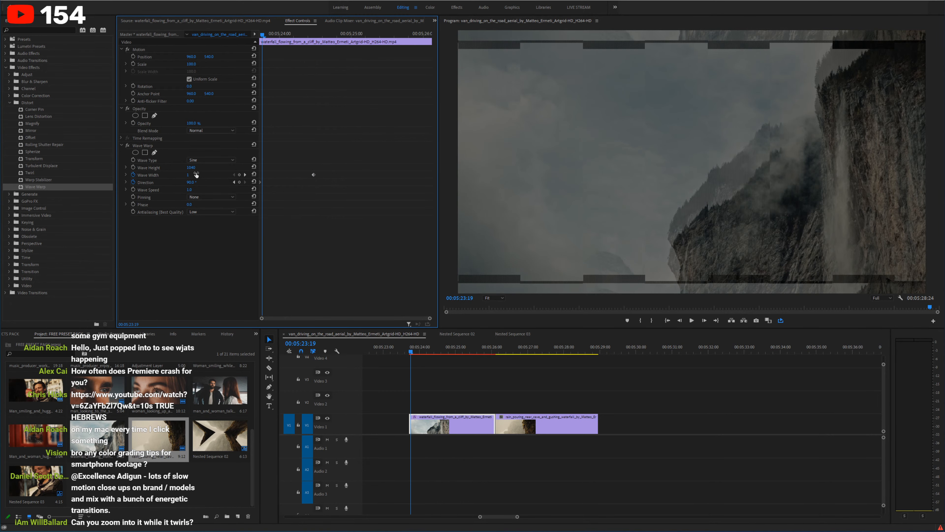
type("32000")
key("Return")
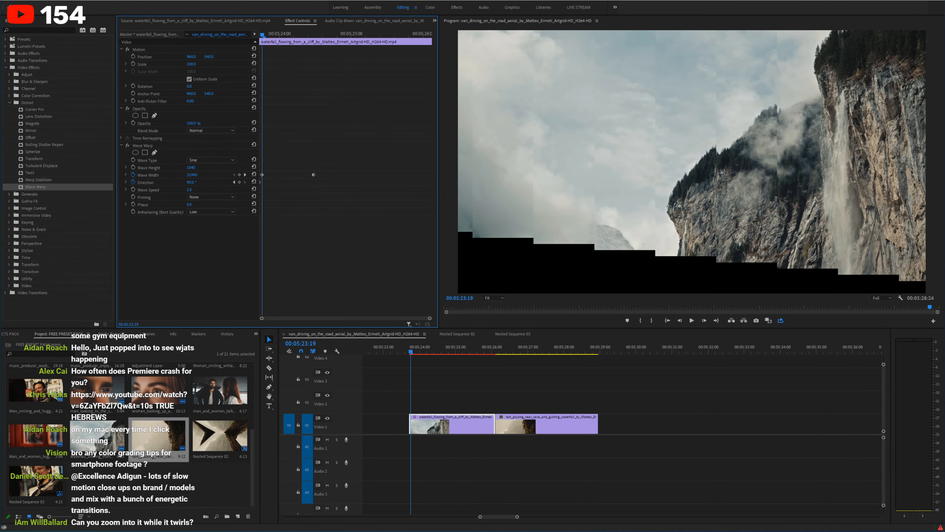
Step: Apply Ease Out to the first Wave Width keyframe and Ease In to the second, and check the motion between them
right_click(260, 173)
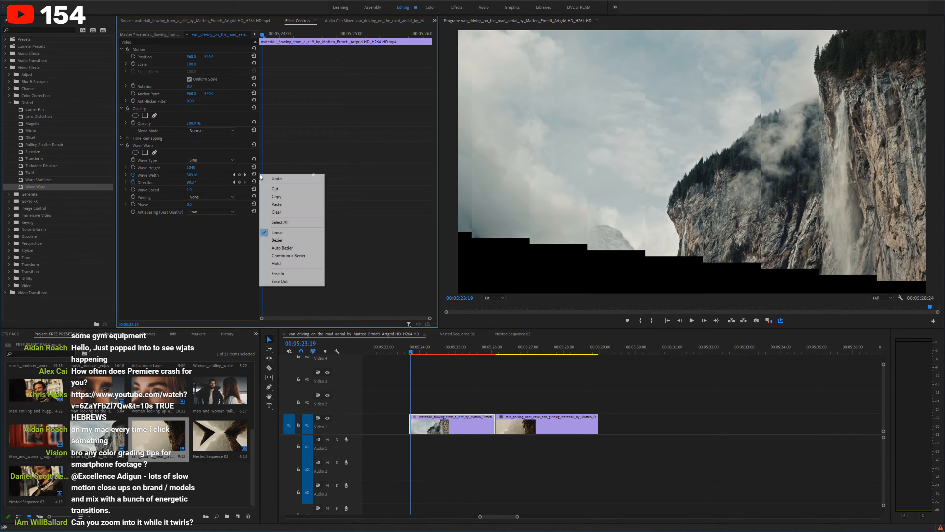
left_click(297, 281)
right_click(314, 174)
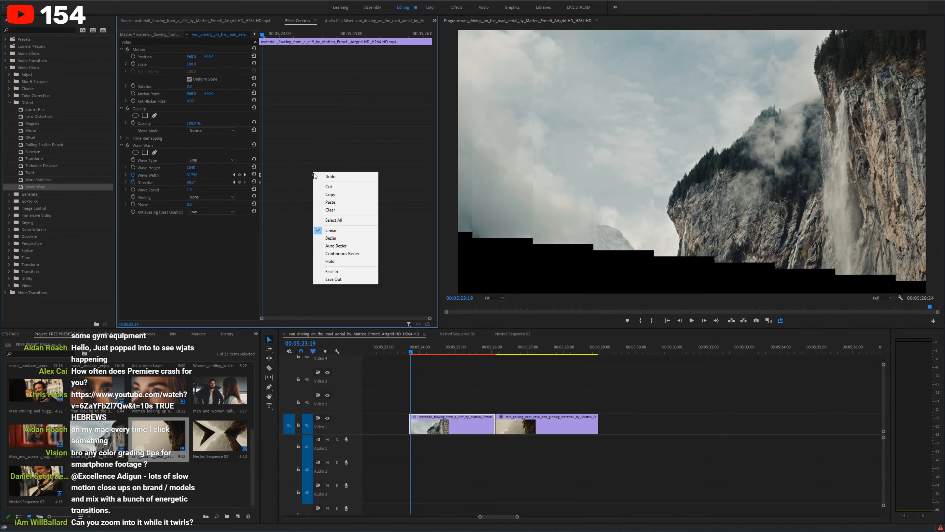
left_click(338, 272)
left_click(306, 34)
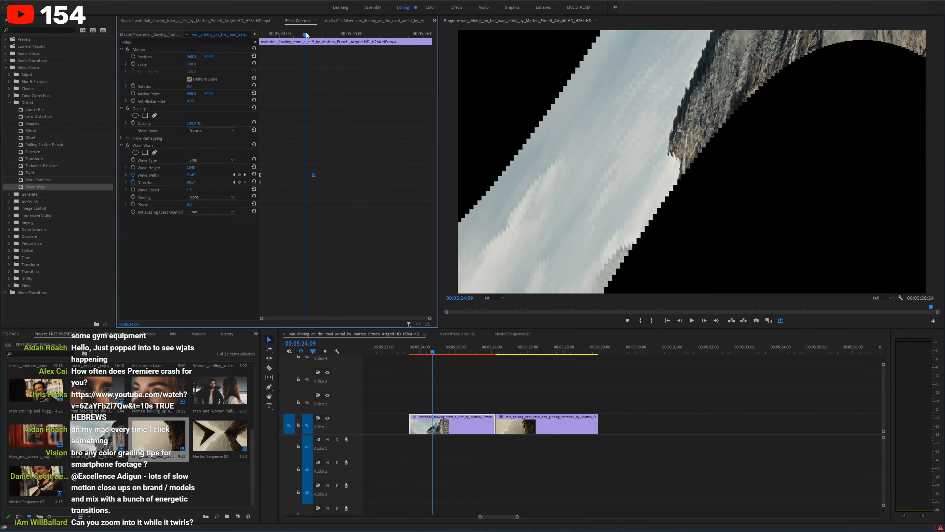
Step: Split the waterfall cliff clip at its second Wave Width keyframe, at 00:05:24:12
left_click(245, 175)
key("c")
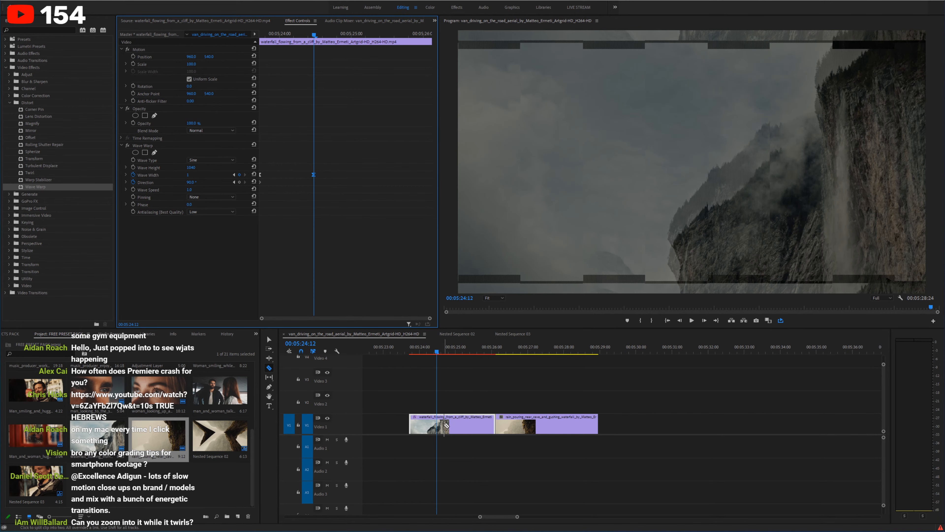
left_click(440, 428)
key("v")
Step: Preview the Wave Warp animation on the split waterfall clip, including a full-screen playback
key("space")
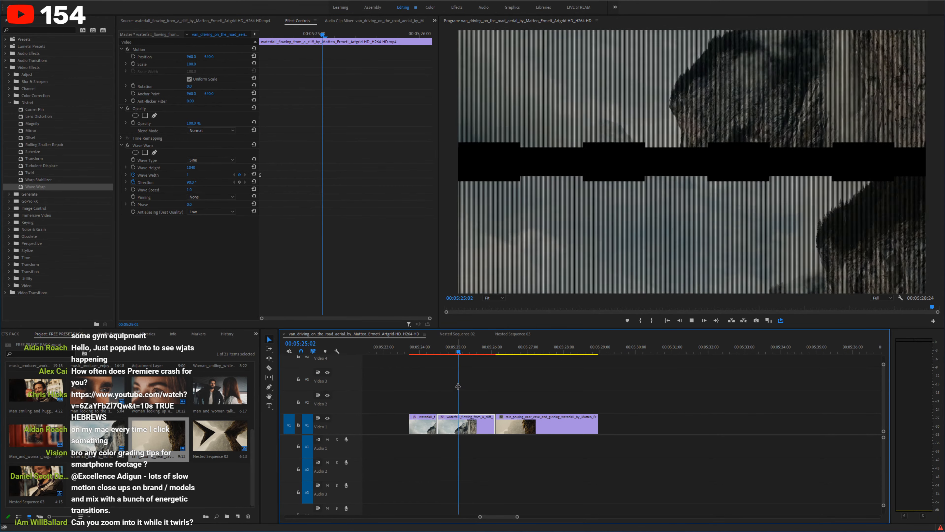
left_click(398, 352)
key("grave")
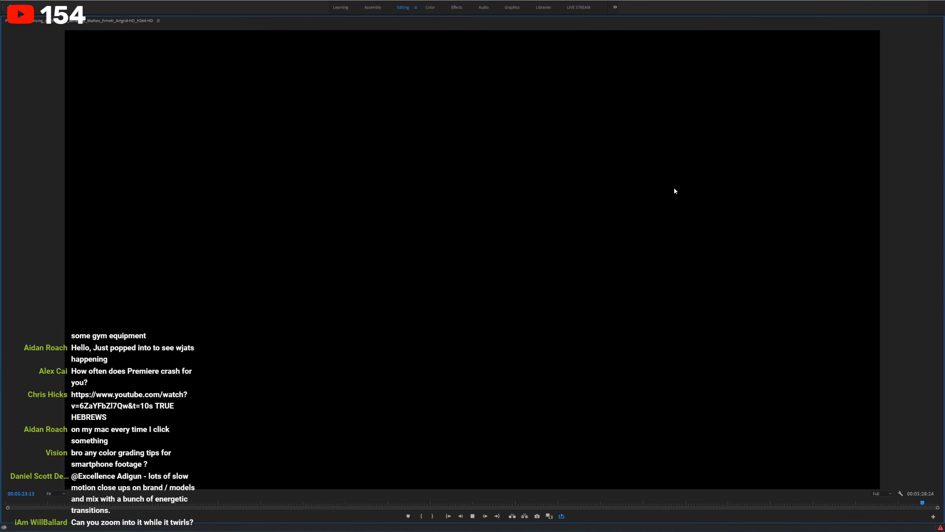
key("grave")
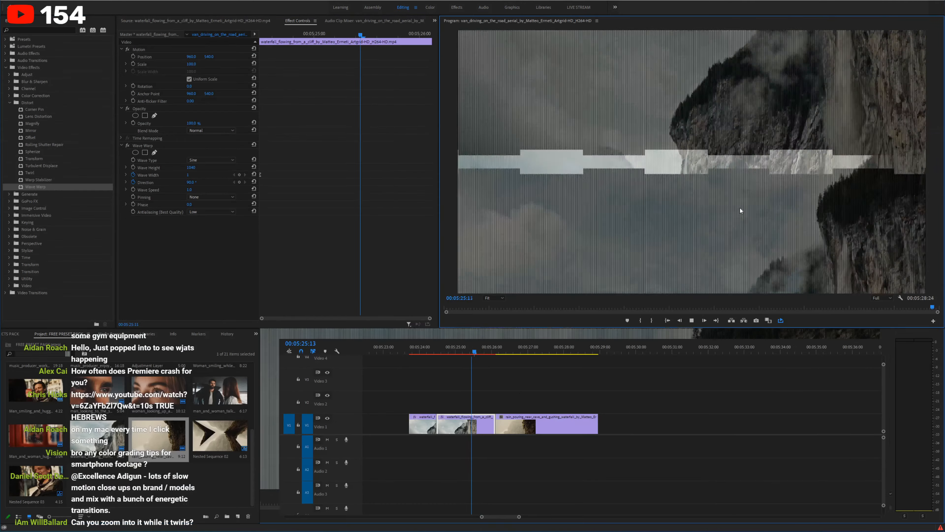
key("space")
left_click_drag(483, 351, 411, 352)
key("space")
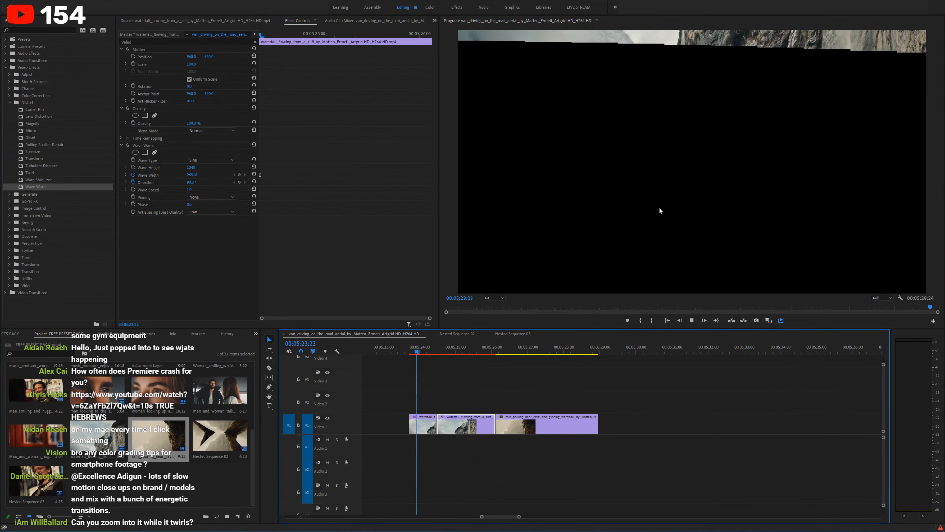
key("space")
left_click_drag(458, 354, 440, 354)
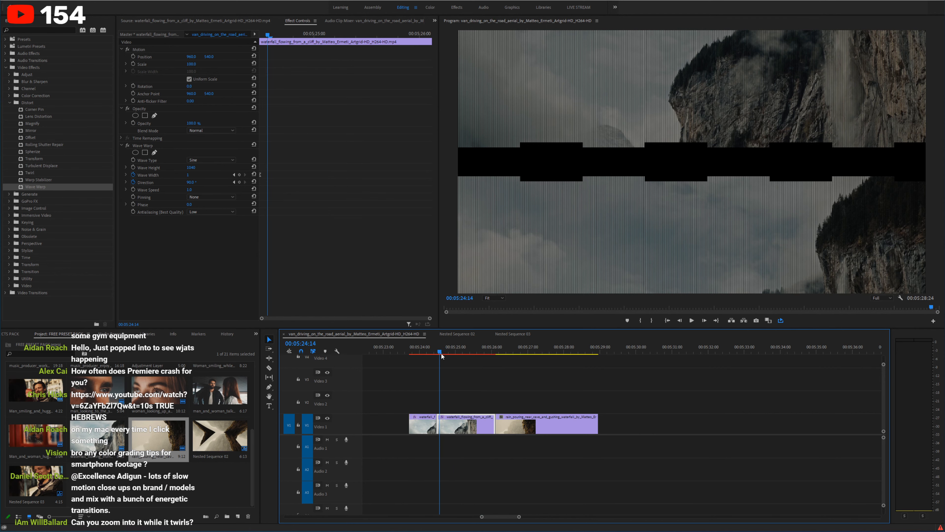
Step: Stack both waterfall pieces on Video 2 with the rain cave clip aligned beneath on Video 1, and preview the result full screen
mouse_move(521, 431)
left_mouse_down()
mouse_move(511, 430)
mouse_move(533, 427)
left_mouse_up()
left_click_drag(465, 424, 447, 404)
left_click_drag(540, 424, 450, 425)
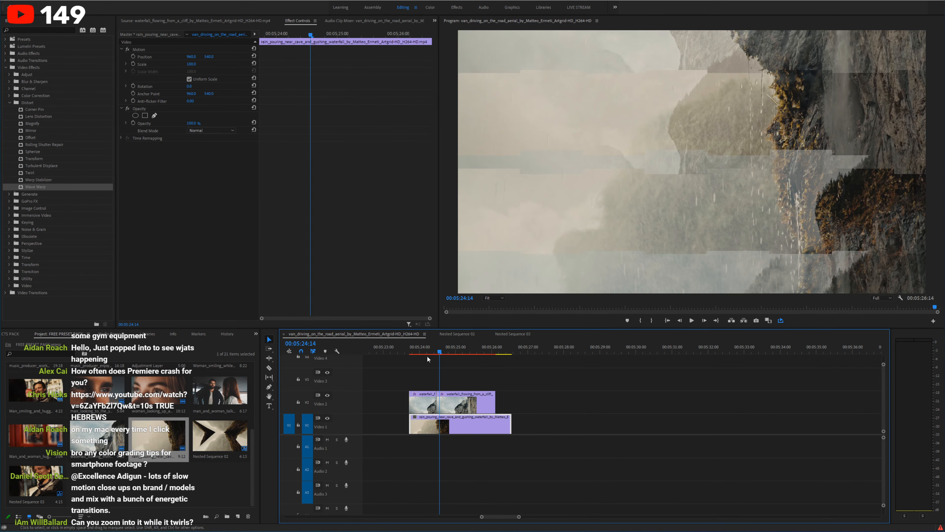
key("grave")
key("space")
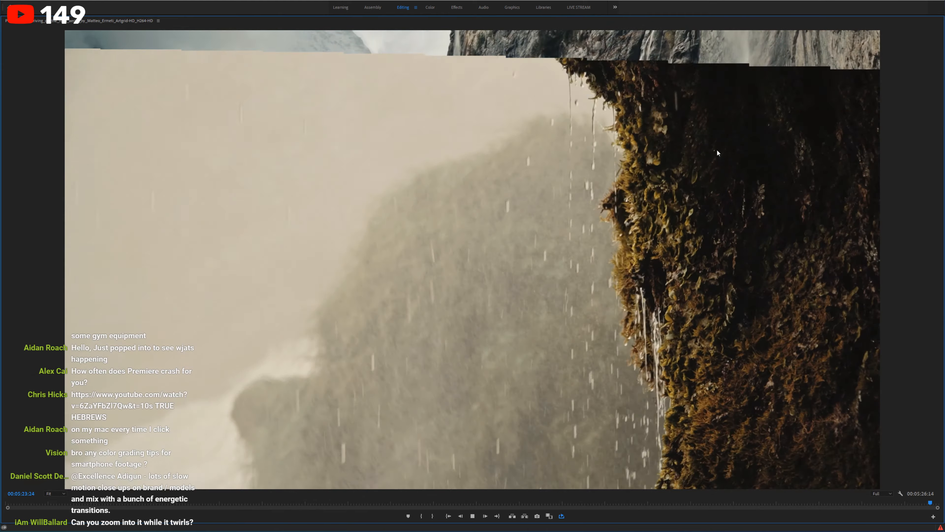
key("grave")
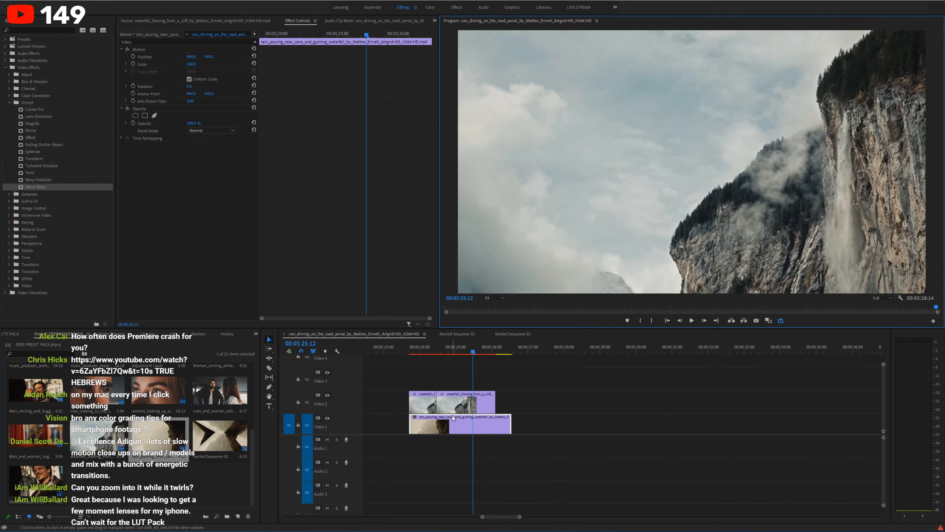
Step: Copy the Wave Warp effect from the second waterfall piece onto the rain cave clip and scrub to check it
left_click(465, 402)
left_click_drag(35, 186, 237, 209)
left_click(151, 147)
key("ctrl+c")
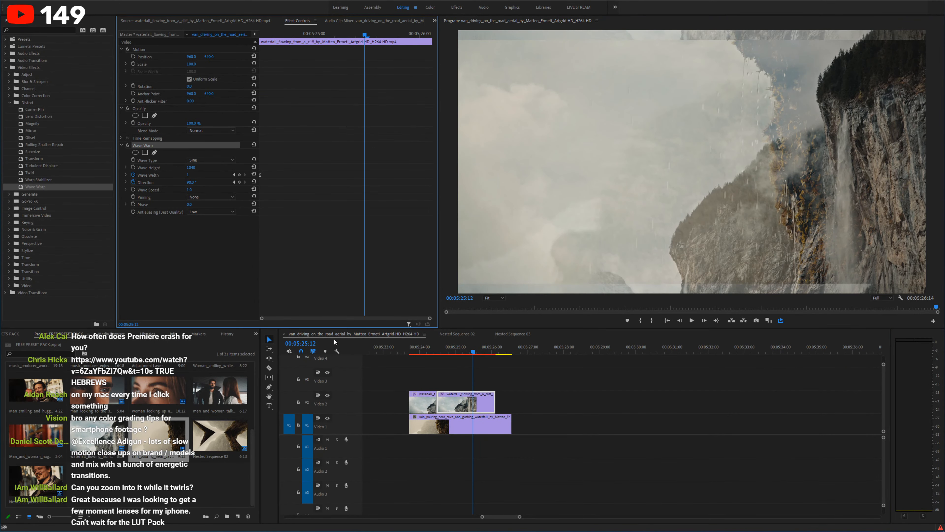
left_click(432, 427)
key("ctrl+v")
left_click_drag(430, 348, 423, 348)
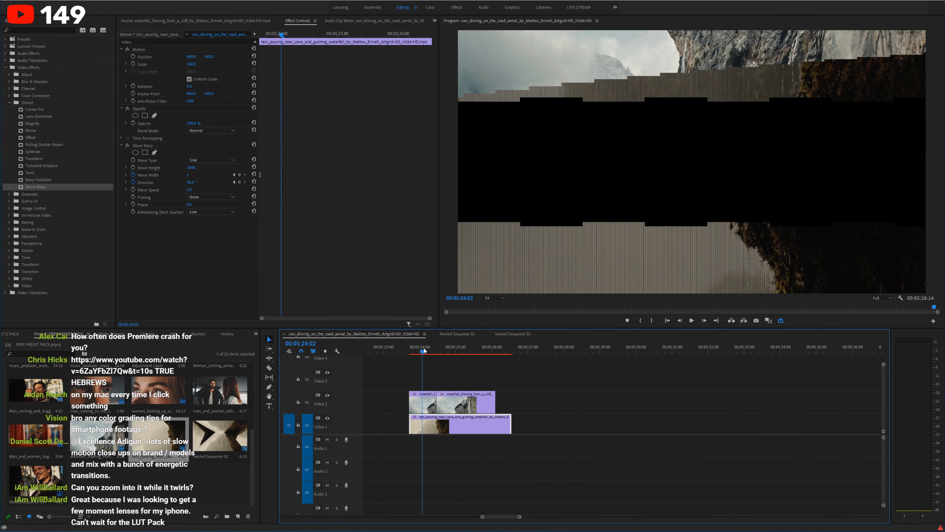
Step: Lower the rain cave clip's Wave Height to a negative value and preview the transition with playback and scrubbing
left_click_drag(190, 167, 281, 174)
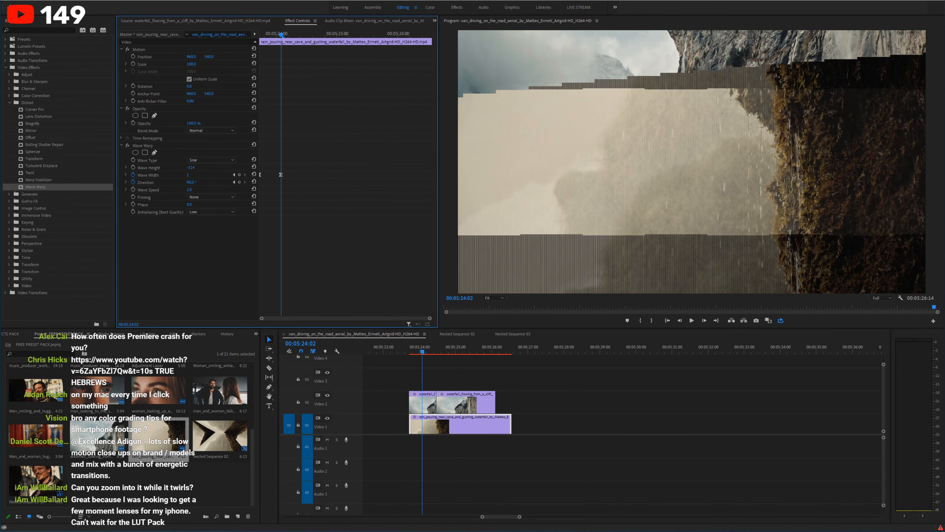
key("space")
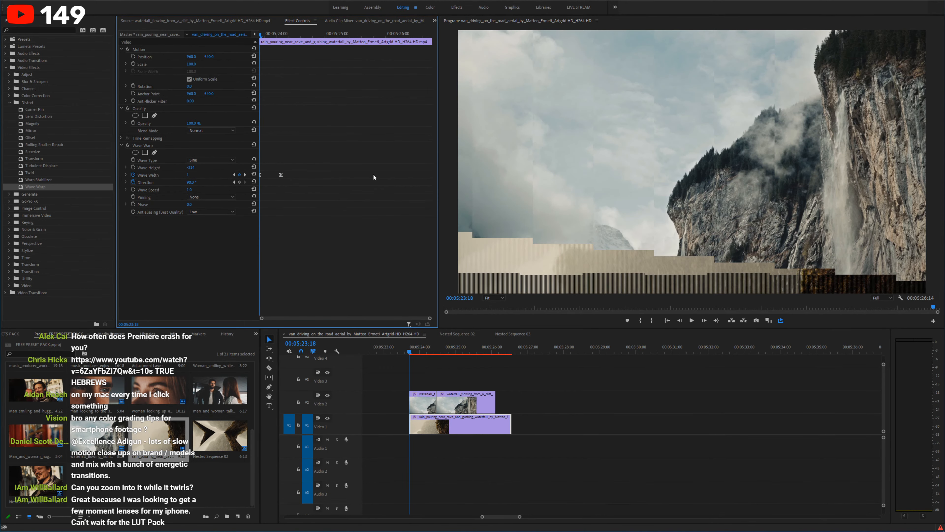
key("grave")
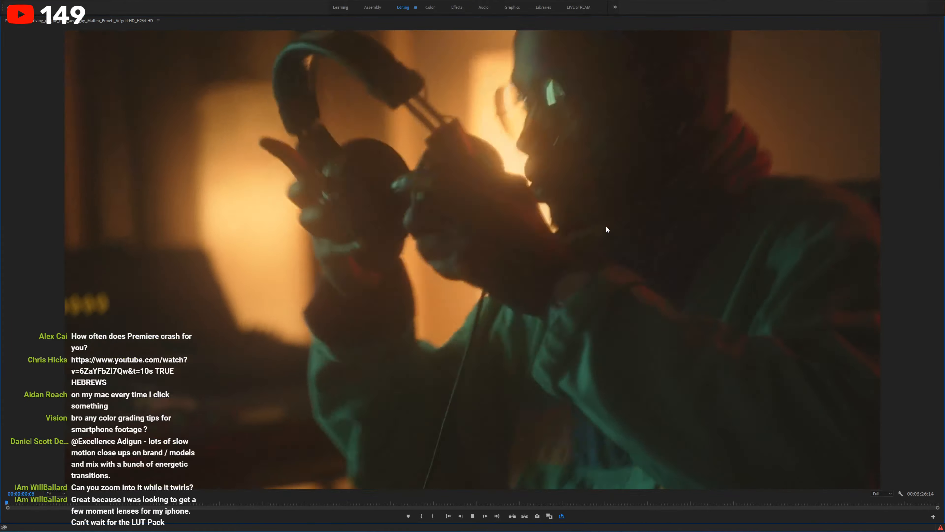
key("space")
key("grave")
left_click(427, 350)
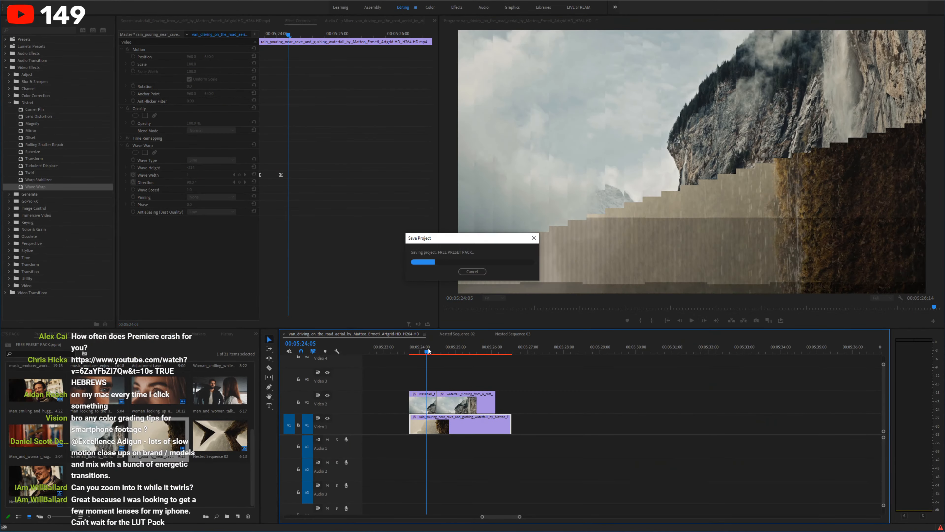
key("space")
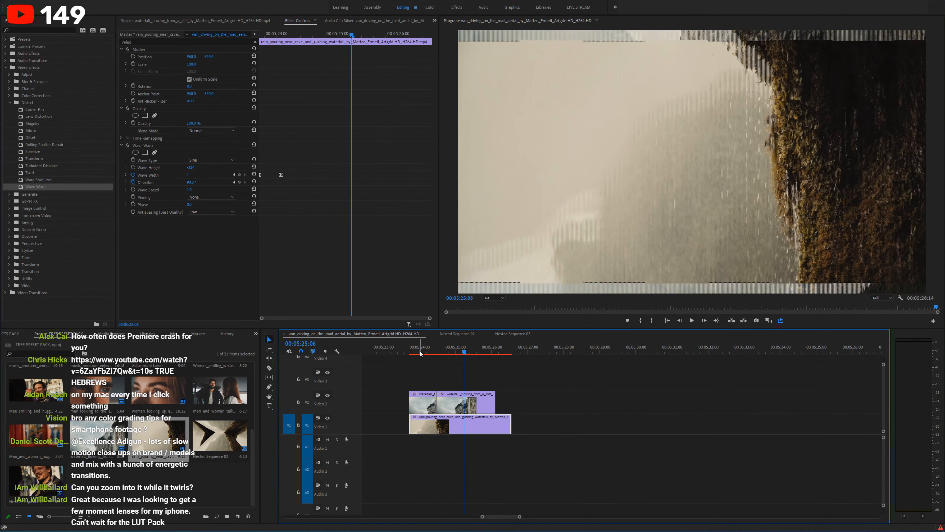
left_click(418, 355)
left_click_drag(418, 354, 416, 351)
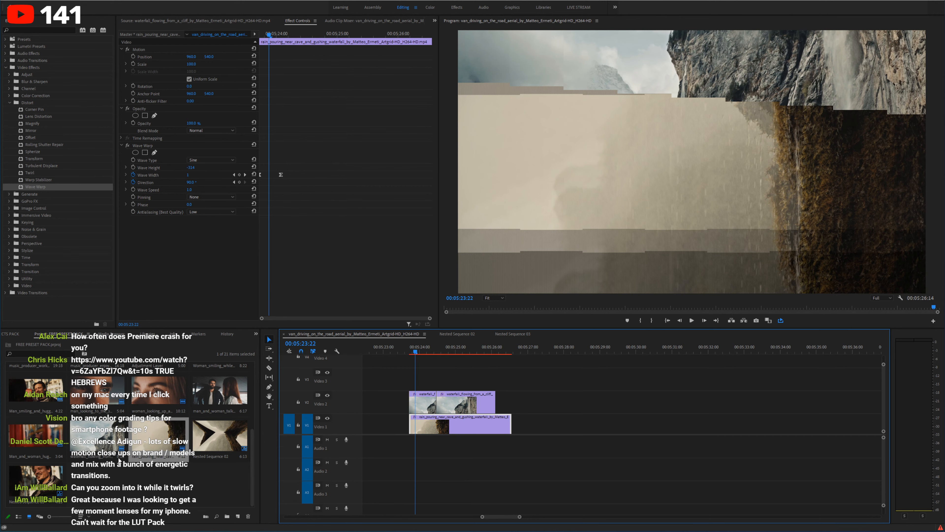
Step: Add an adjustment layer on Video 3 above the waterfall clips, trim it to their end, and apply the FLASH 1 preset
scroll(119, 461, "up", 2)
left_click_drag(157, 445, 410, 389)
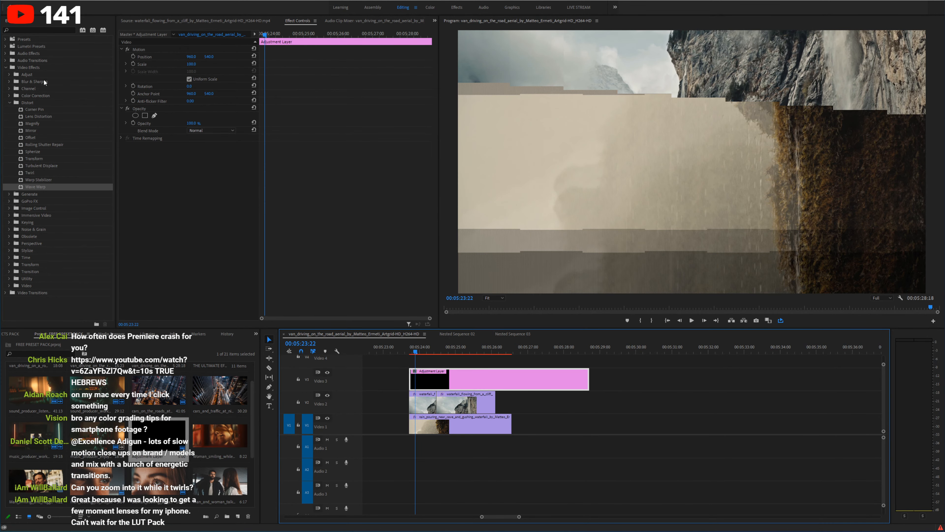
double_click(37, 40)
left_click_drag(27, 101, 519, 383)
key("ctrl+z")
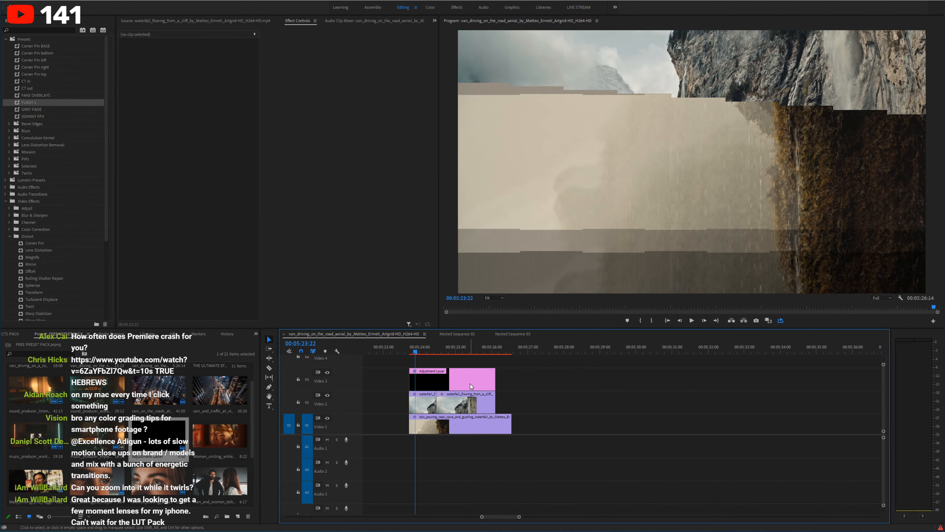
key("space")
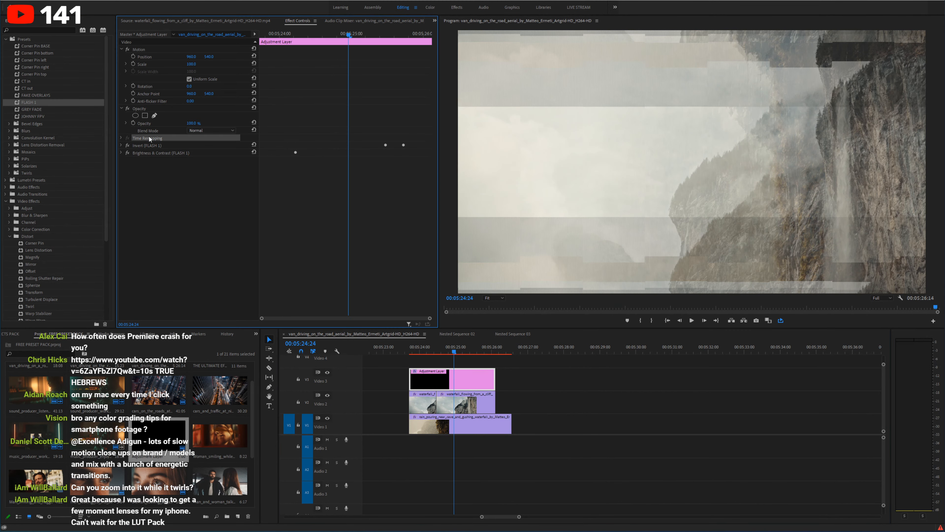
Step: Remove the Invert effect from the adjustment layer, apply the FLASH 1 preset again, and preview the transition full screen
left_click(148, 145)
key("Delete")
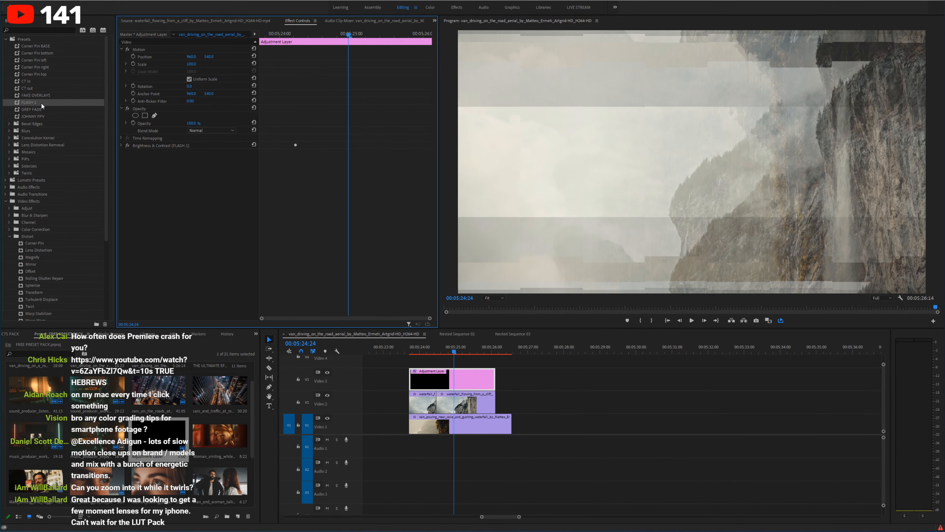
left_click_drag(42, 104, 151, 174)
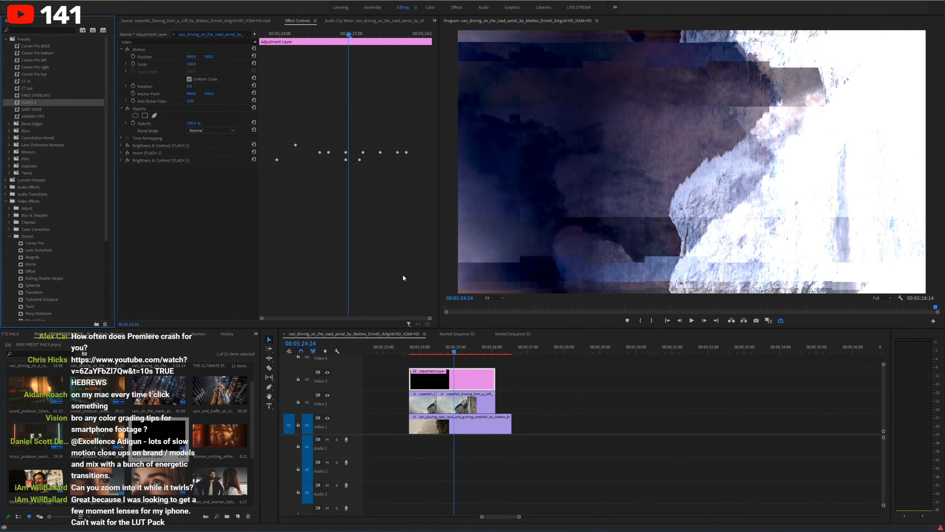
key("grave")
key("space")
key("grave")
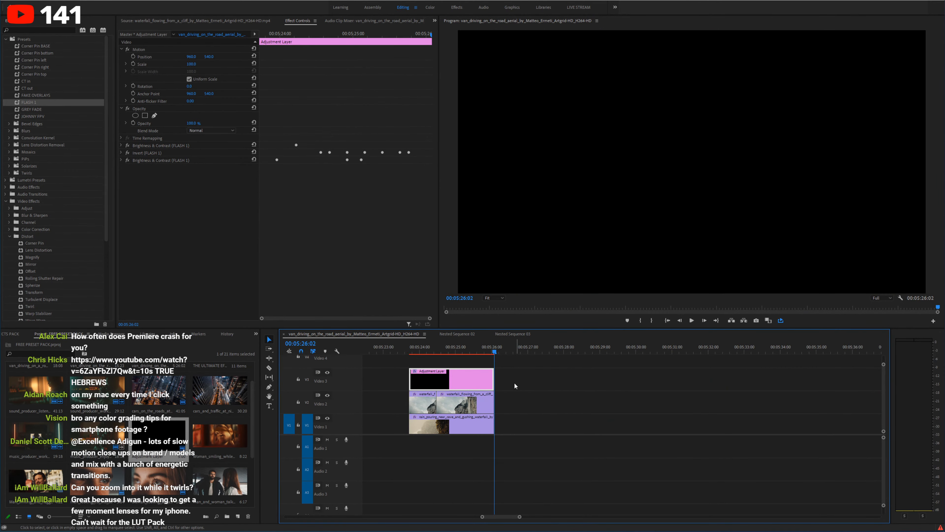
left_click_drag(515, 385, 428, 414)
left_click_drag(561, 385, 411, 413)
right_click(451, 419)
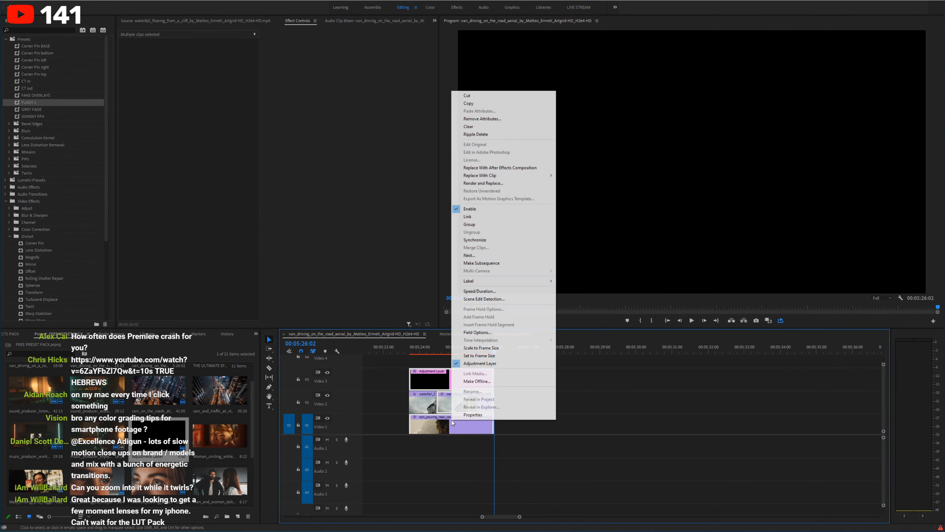
left_click(475, 260)
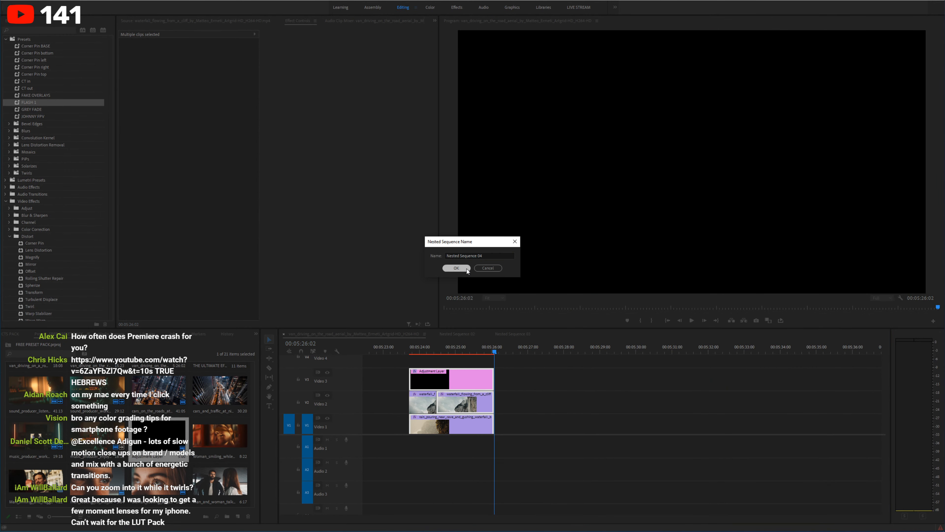
left_click(456, 269)
key("ctrl+z")
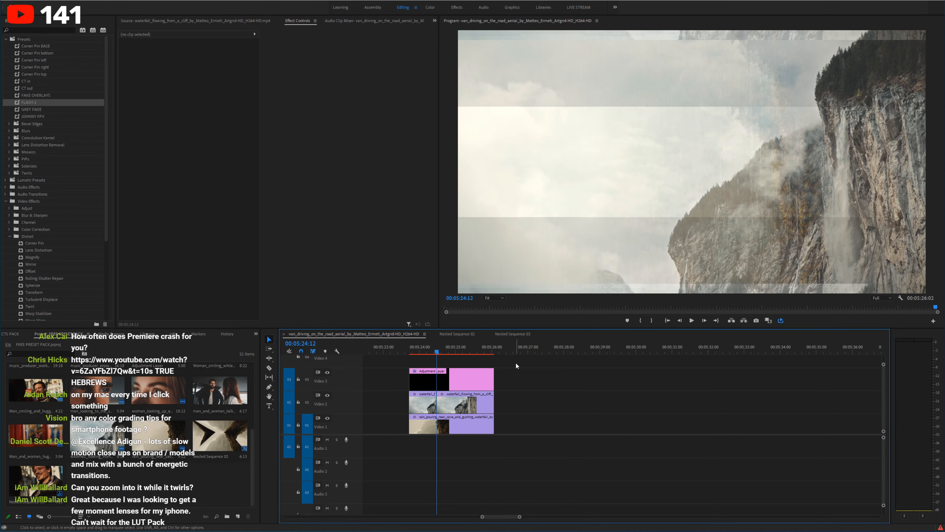
Step: Nest the adjustment layer with all waterfall and rain cave clips, shift the nest further along Video 1, and play it
left_click_drag(518, 363, 420, 411)
right_click(439, 378)
left_click(462, 215)
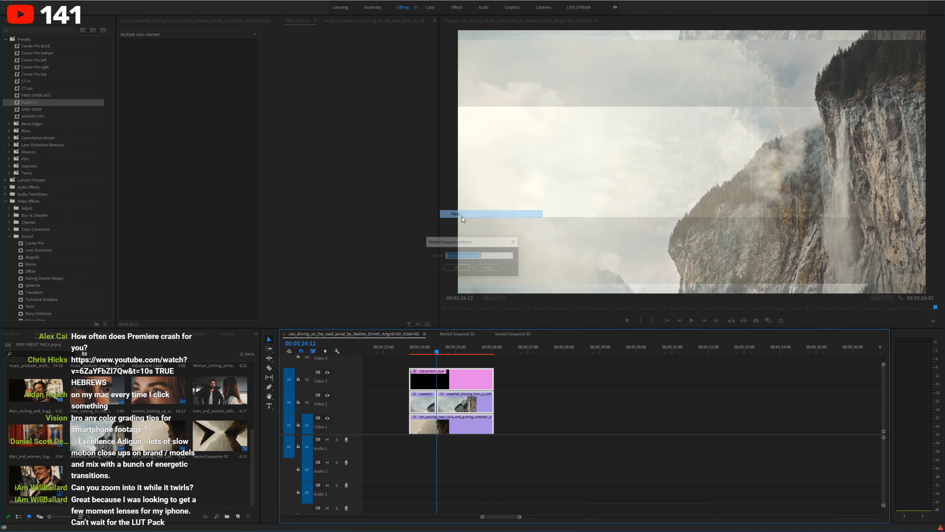
left_click(456, 270)
left_click_drag(437, 421, 507, 422)
key("Down")
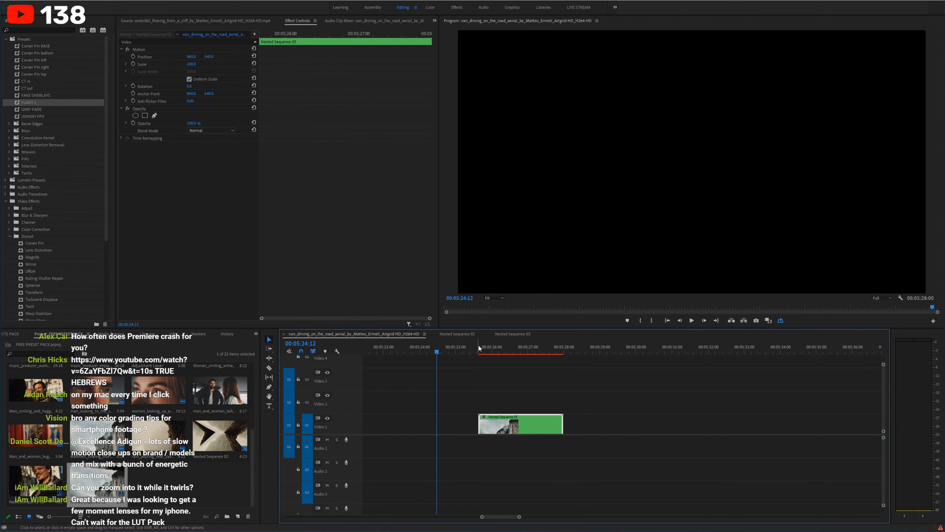
key("space")
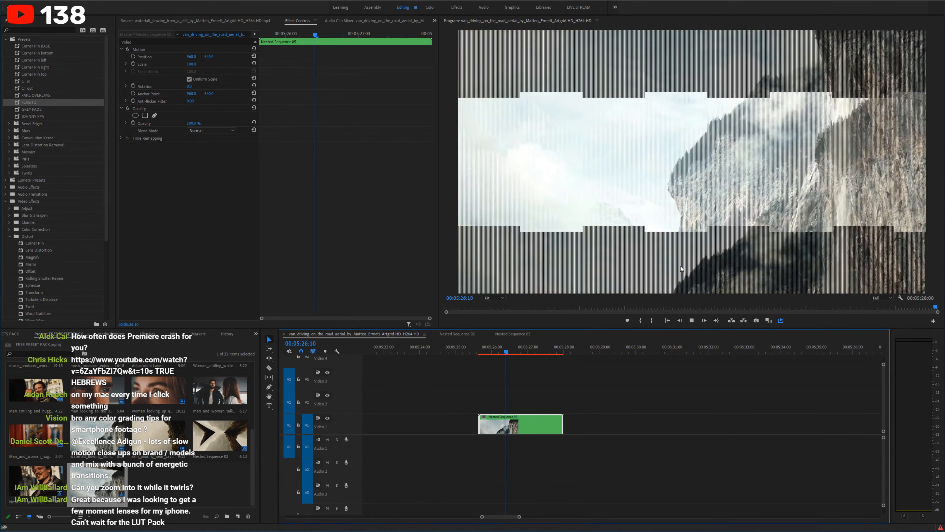
Step: Move the nested sequence to Video 3, above the adjustment layer at the cut between the two music producer clips
left_click(542, 404)
key("minus")
key("minus")
key("minus")
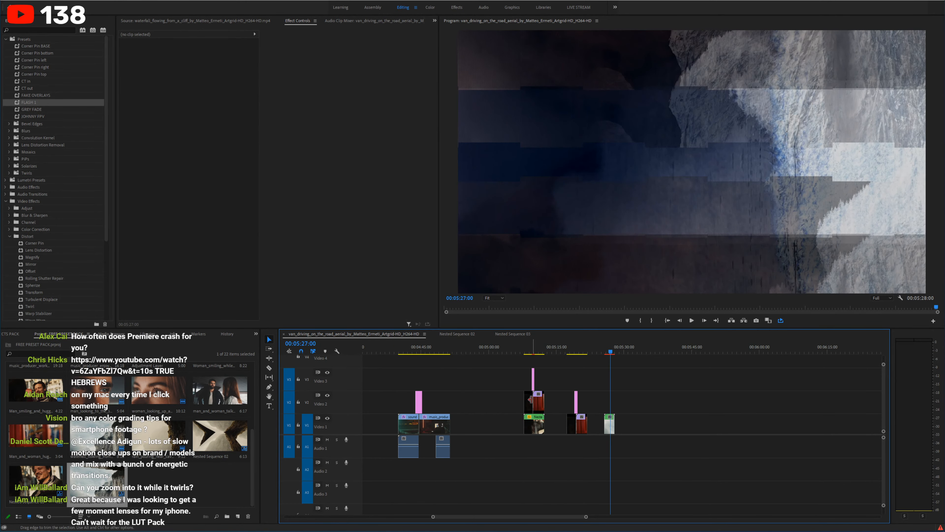
left_click_drag(610, 431, 419, 378)
key("equal")
key("equal")
key("equal")
left_click_drag(619, 350, 583, 351)
left_click_drag(701, 379, 801, 381)
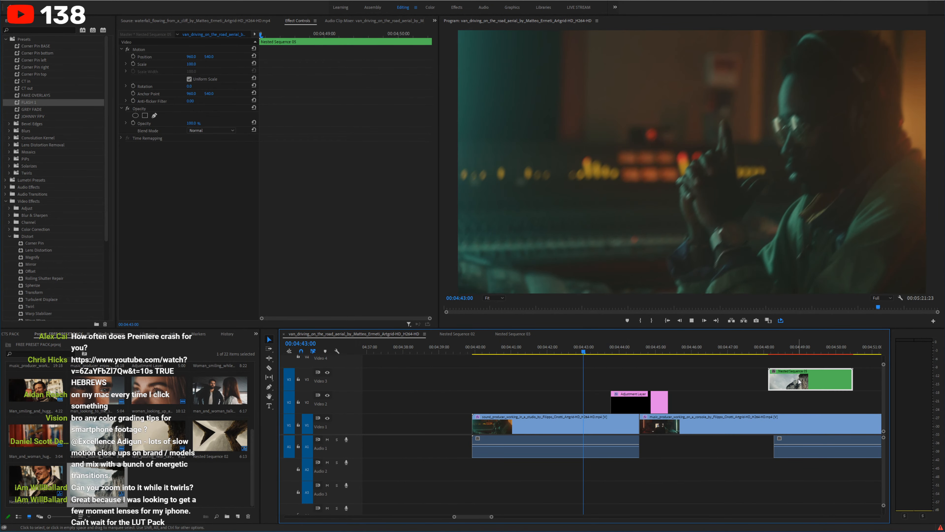
key("space")
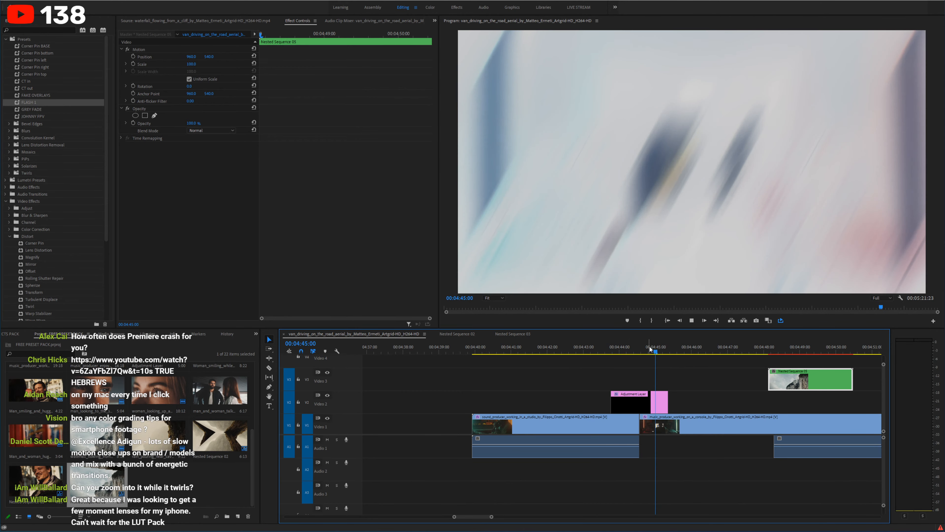
left_click_drag(813, 379, 646, 380)
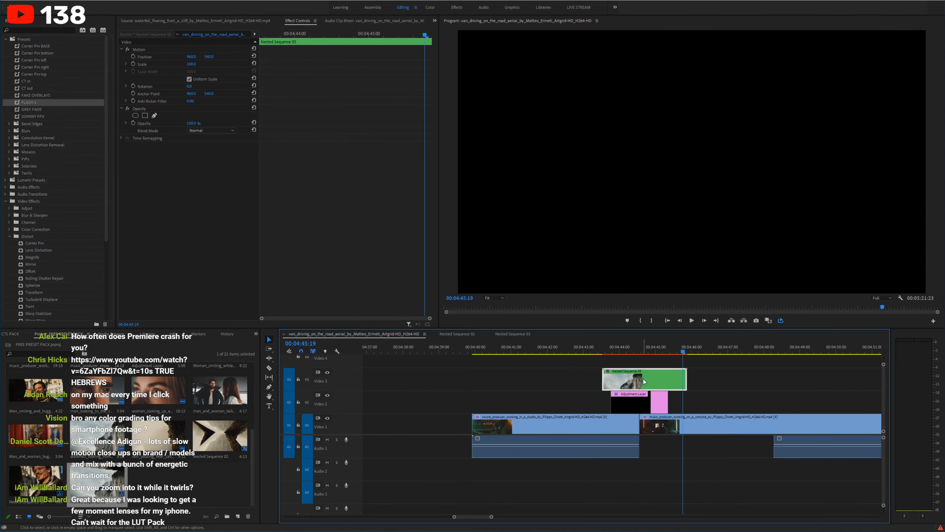
Step: Set the nested sequence's blend mode to Multiply, add a dissolve at its start, and play the overlay
left_click(635, 350)
left_click(211, 130)
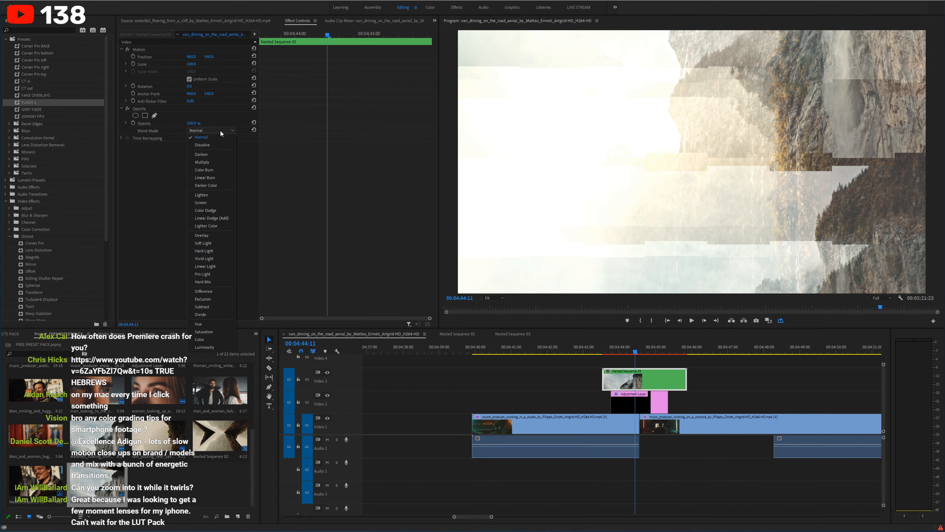
left_click(214, 165)
left_click(583, 349)
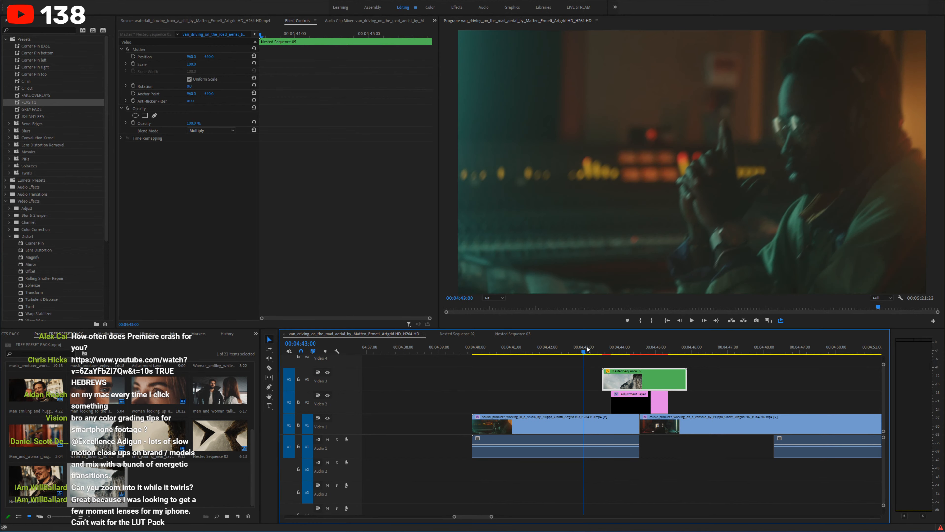
right_click(605, 384)
left_click(633, 428)
key("space")
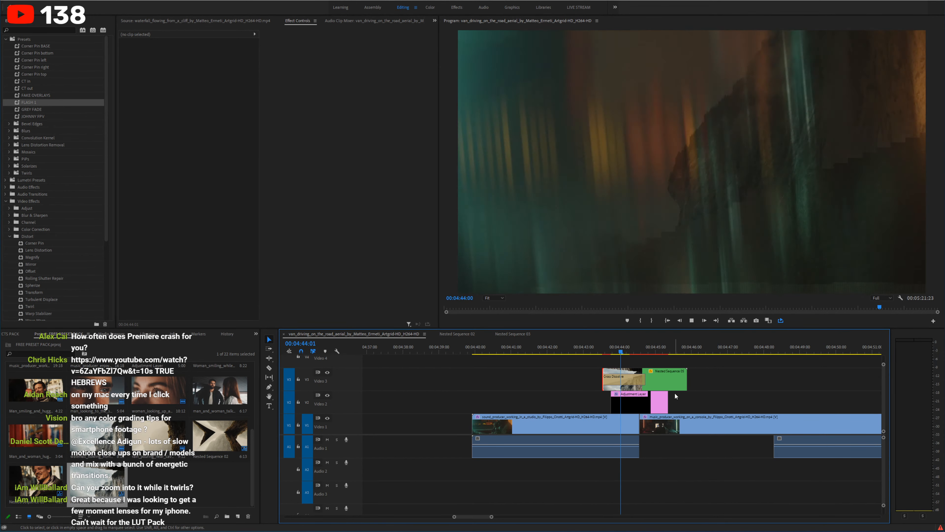
key("space")
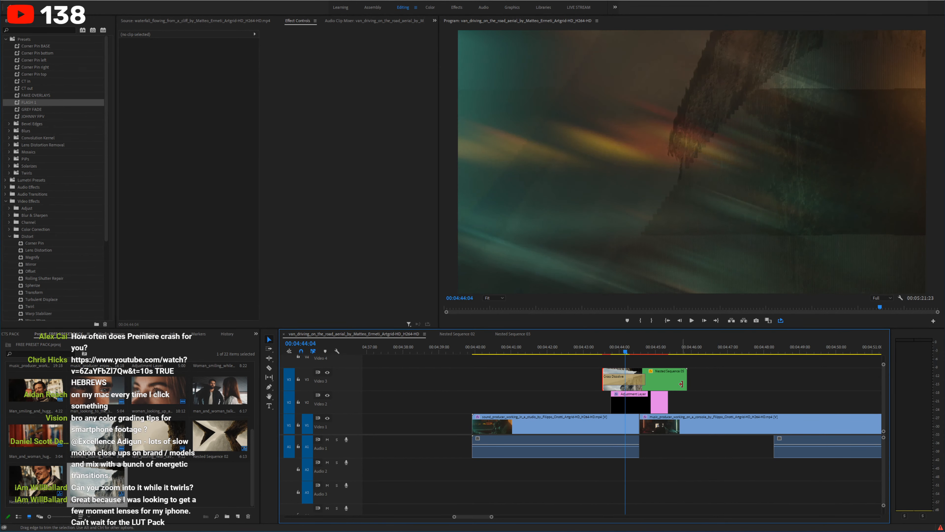
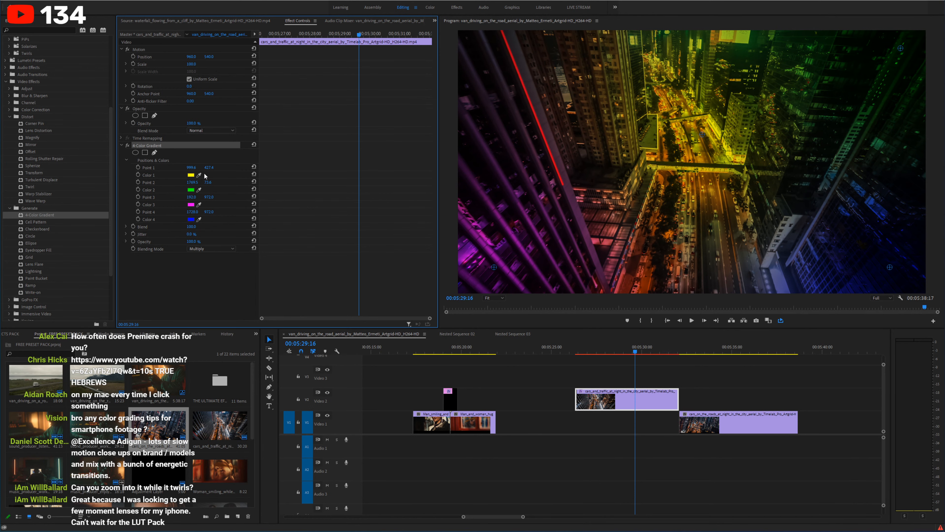
Step: Change Color 1 of the city traffic clip's 4-Color Gradient to red and move its point toward the image's upper left
left_click(199, 175)
left_click(550, 151)
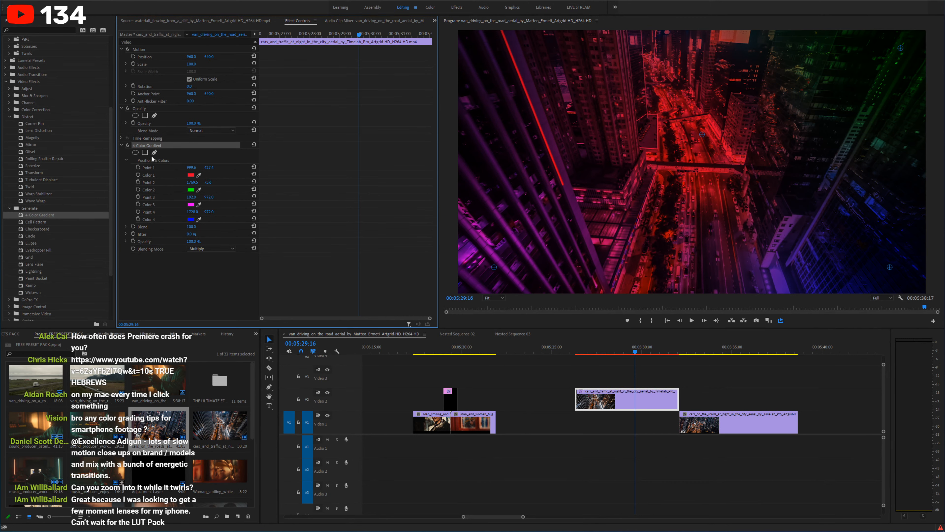
left_click_drag(702, 135, 526, 86)
Step: Replace the city traffic clip's 4-Color Gradient effect with Cell Pattern, using the Crystals pattern
left_click(142, 145)
key("Delete")
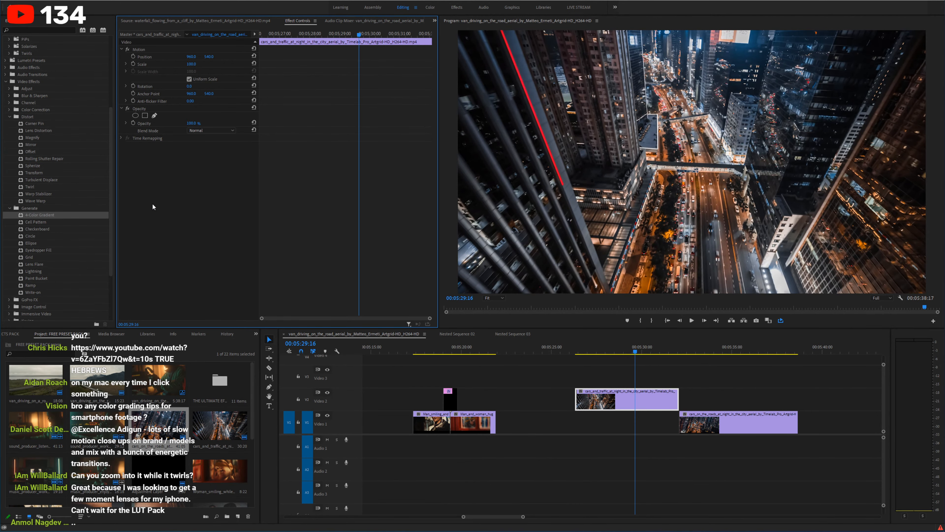
left_click_drag(36, 222, 622, 406)
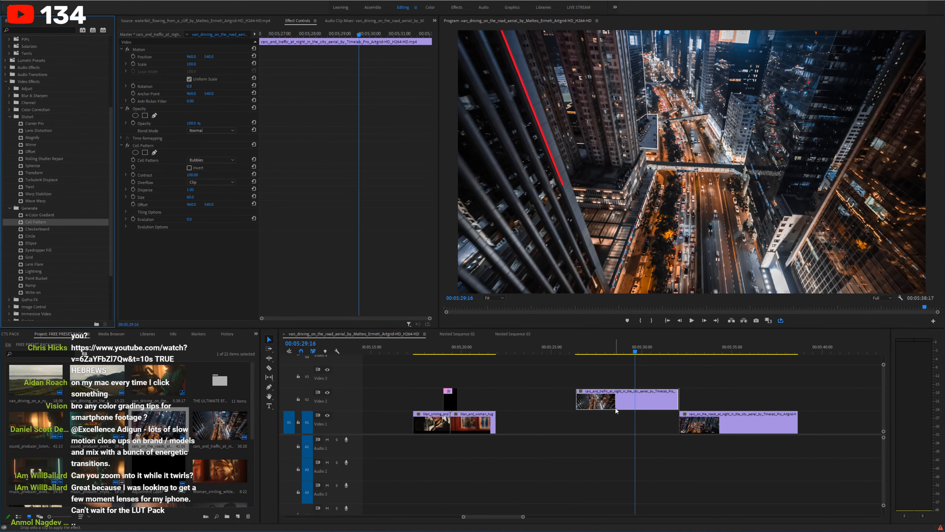
left_click(214, 160)
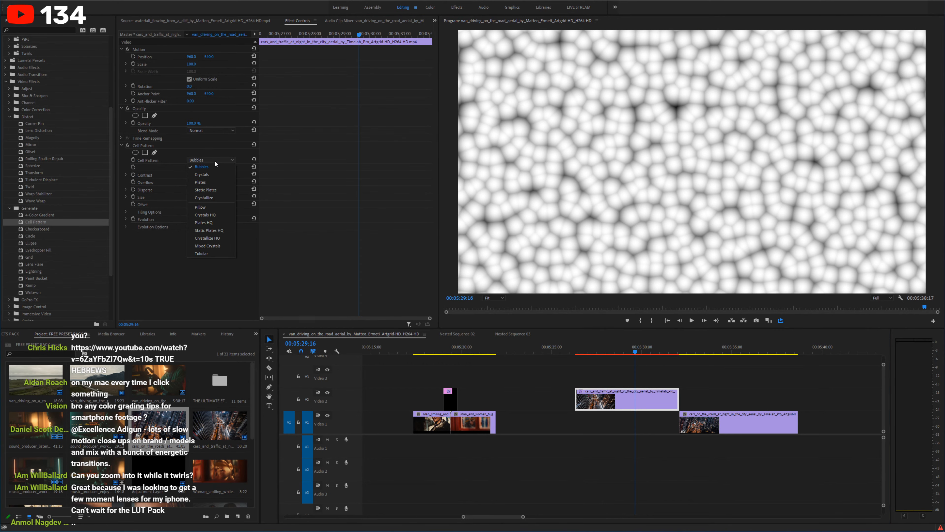
left_click(218, 174)
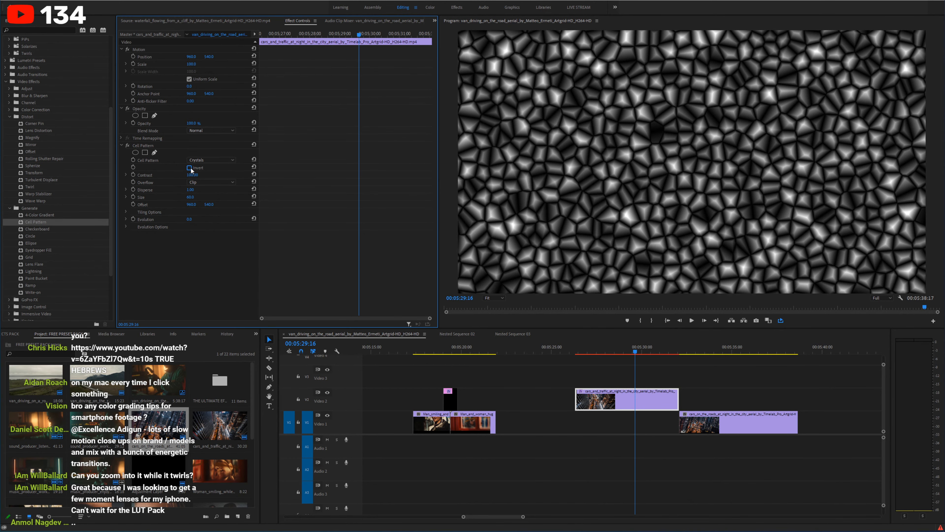
Step: Set the Cell Pattern's Disperse to 0.40, enable Size keyframing, and set Size to 2 at 00:05:29:16
left_click_drag(193, 190, 670, 197)
left_click(133, 197)
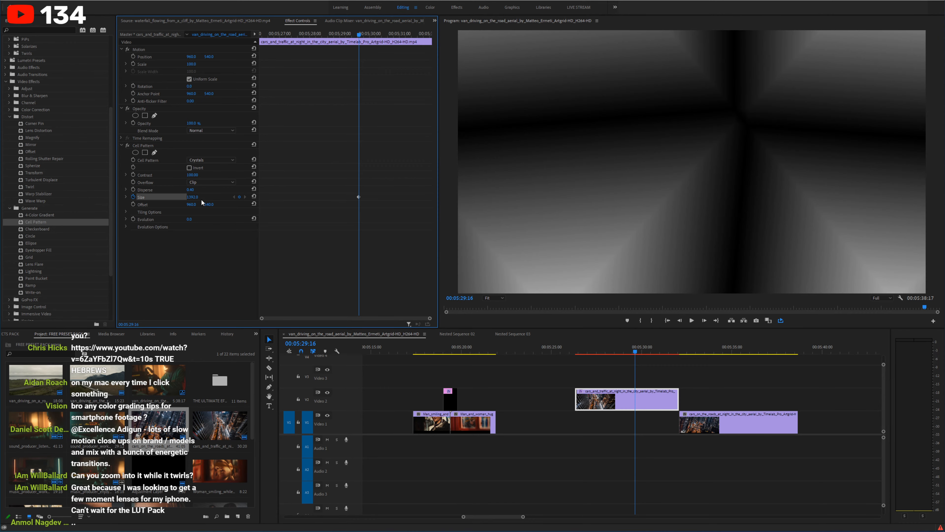
left_click(197, 196)
type("2")
key("Return")
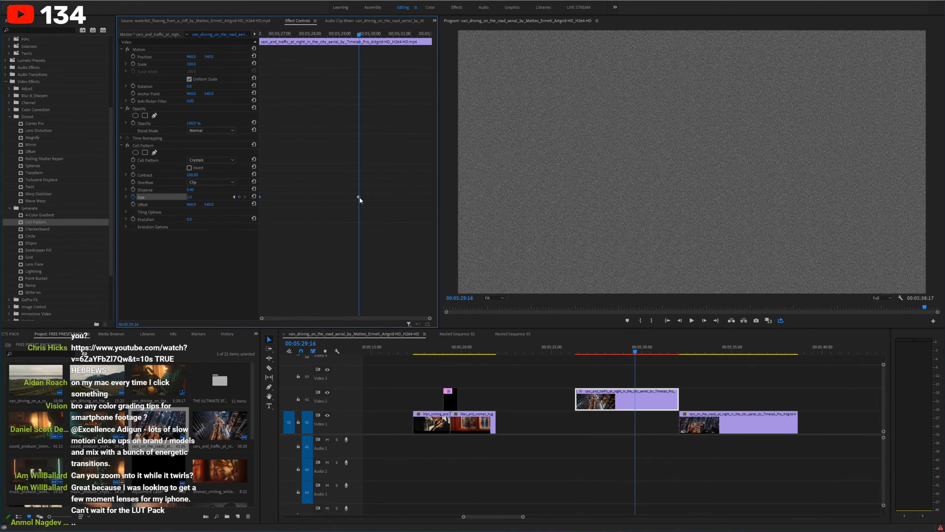
Step: Move the small Size keyframe earlier, add a much larger Size value at the playhead, and shift that keyframe to the clip's end
left_click_drag(359, 197, 324, 197)
left_click_drag(187, 198, 208, 201)
left_click_drag(358, 197, 431, 197)
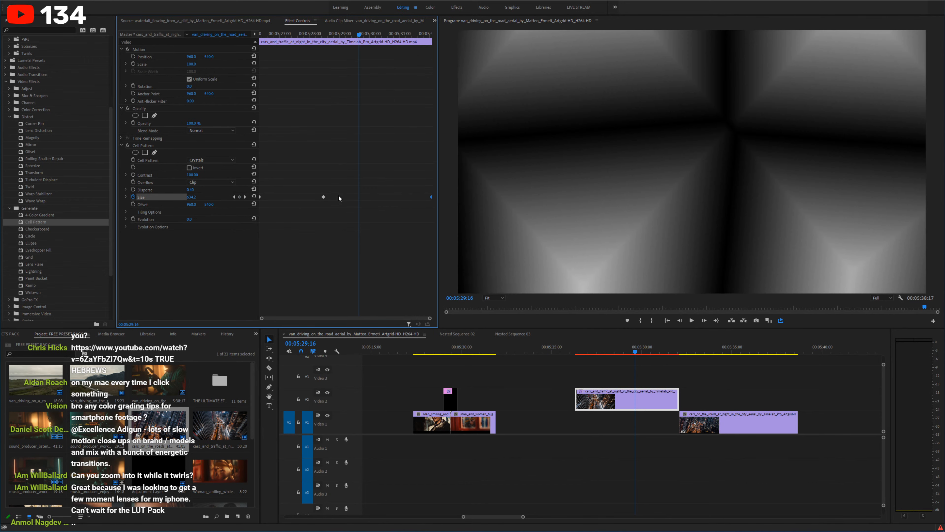
Step: Ease out of the first Size keyframe and into the last, smooth the middle one, and shift it slightly to the right in time
right_click(260, 197)
left_click(281, 305)
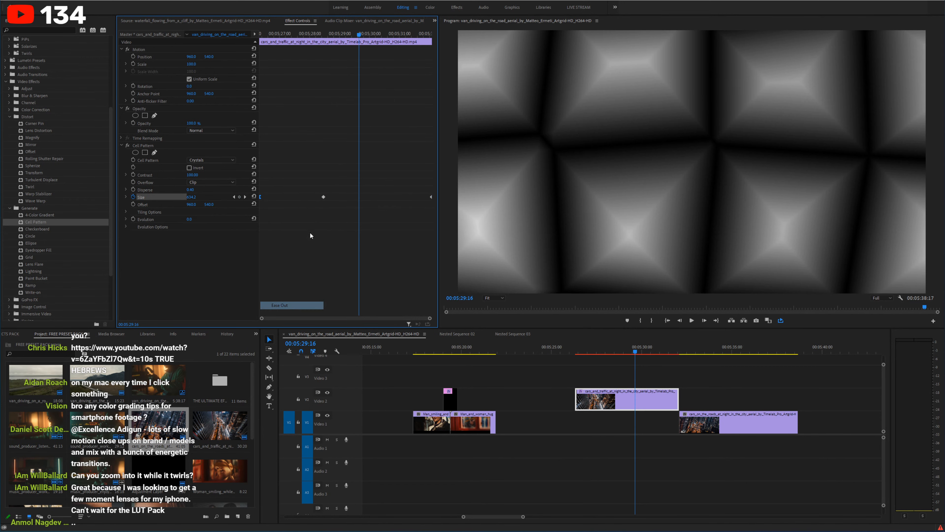
right_click(324, 197)
left_click(343, 264)
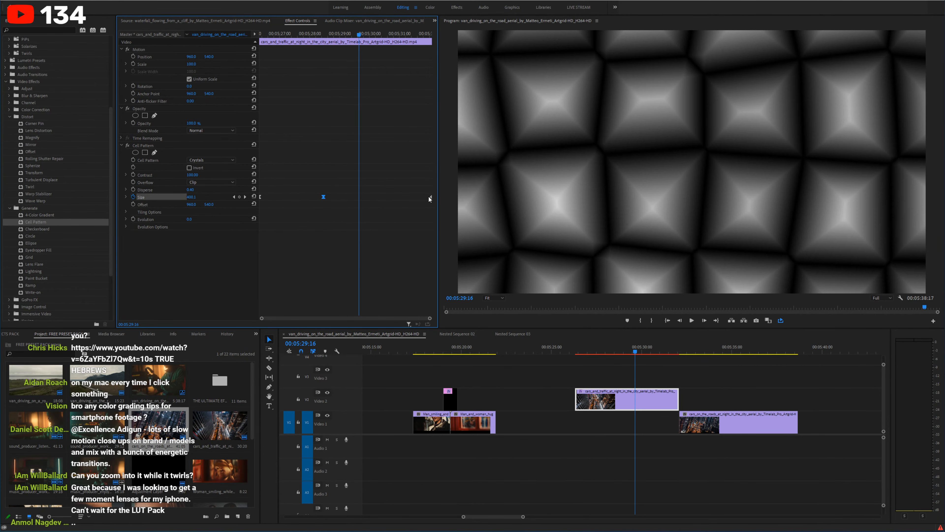
right_click(431, 197)
left_click(453, 297)
left_click_drag(324, 197, 333, 197)
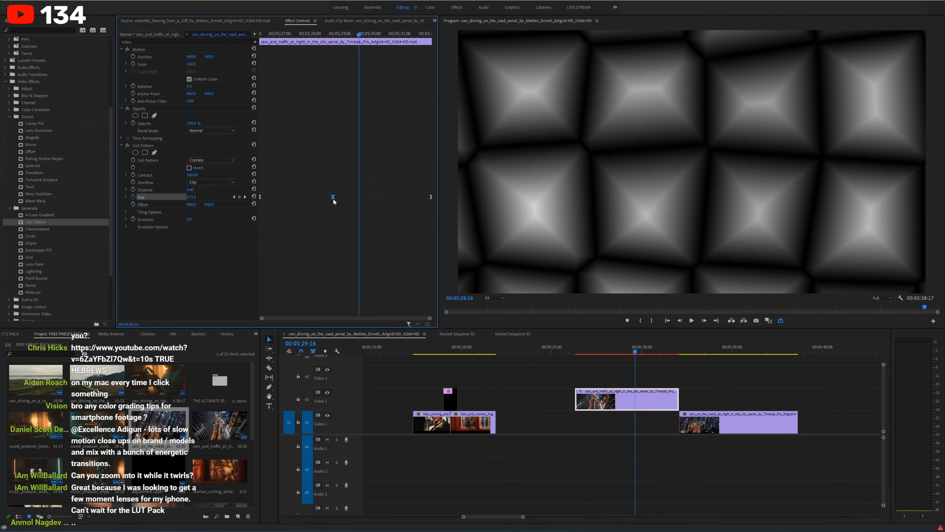
Step: Adjust the Cell Pattern's Size value curve around the first and last keyframes, and ease the middle keyframe on both sides
left_click(126, 197)
left_click_drag(275, 210, 300, 209)
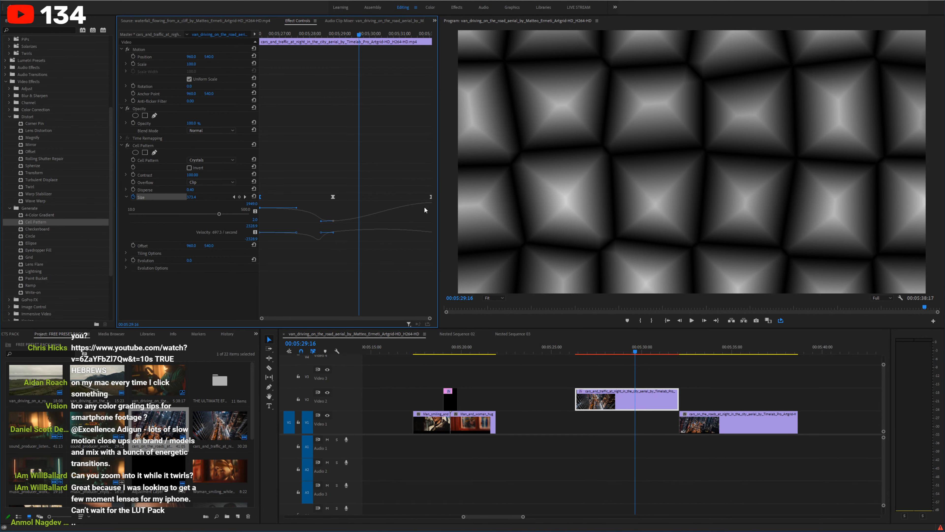
left_click(430, 197)
mouse_move(426, 203)
left_mouse_down()
mouse_move(342, 205)
mouse_move(433, 199)
left_mouse_up()
right_click(333, 197)
left_click(334, 201)
right_click(334, 201)
left_click(353, 267)
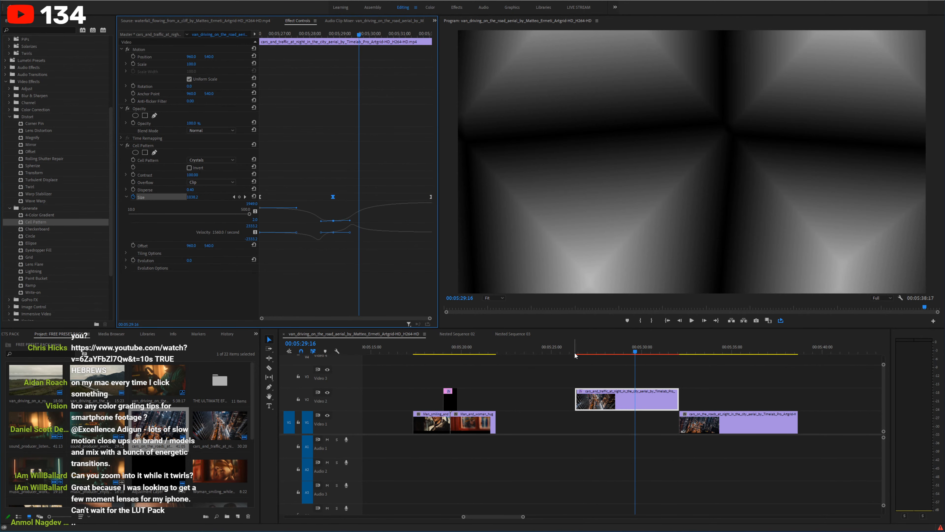
Step: Play back the Cell Pattern size animation over the city traffic clip
left_click(574, 352)
key("grave")
key("space")
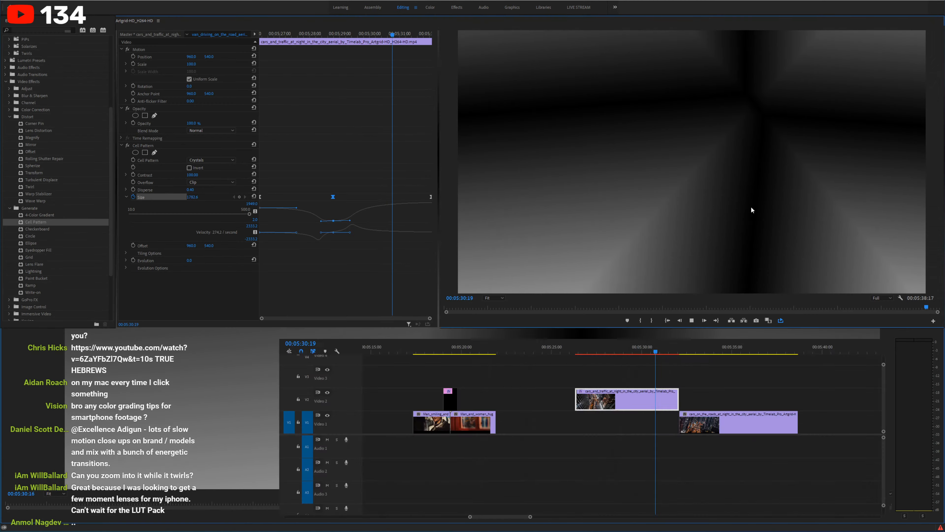
key("grave")
left_click(601, 350)
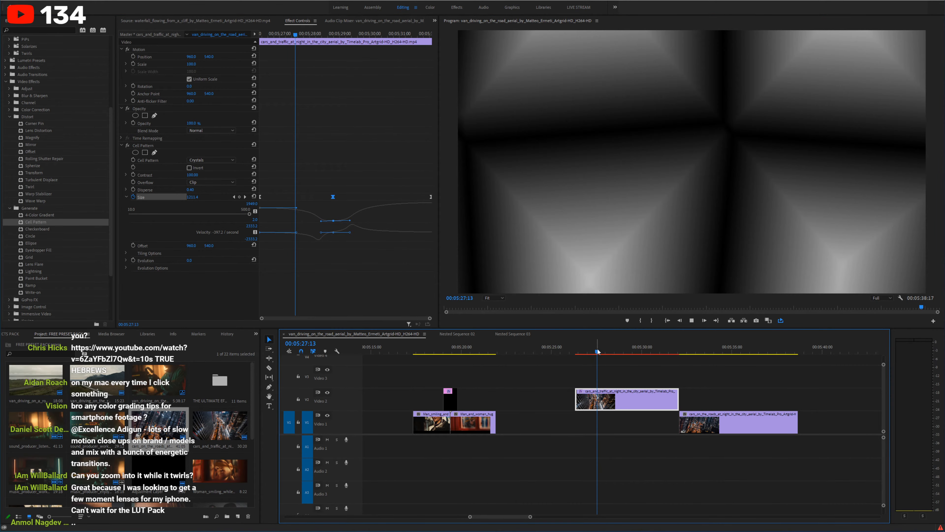
key("space")
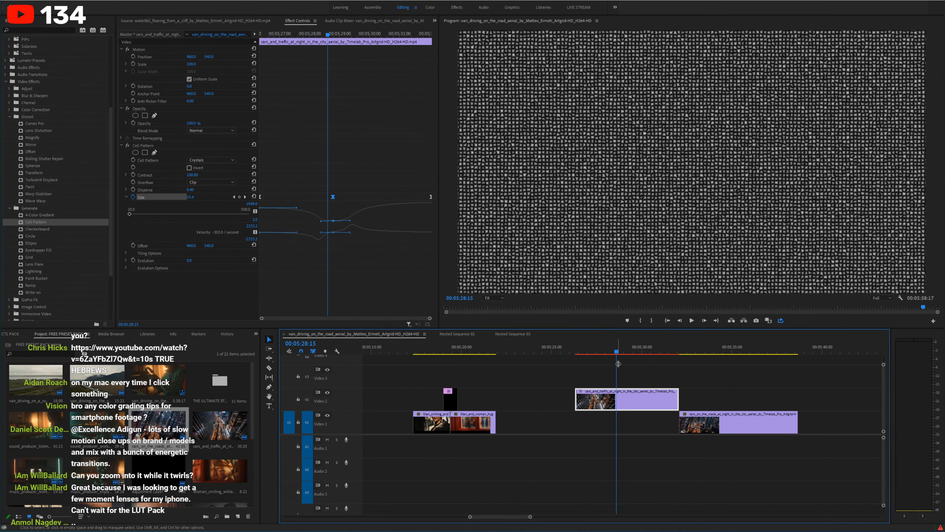
left_click(606, 346)
key("space")
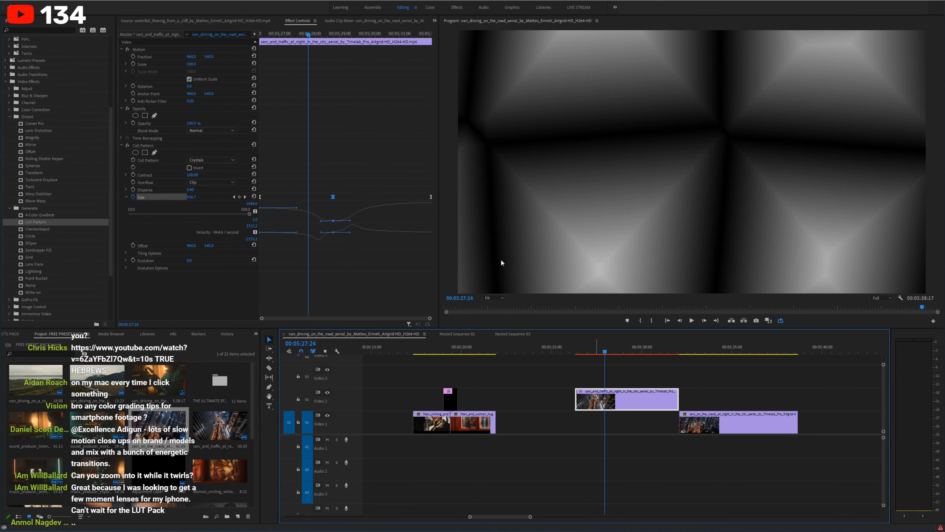
Step: Try the Soft Clamp and Wrap Back overflow modes on the Cell Pattern
left_click(221, 183)
left_click(218, 199)
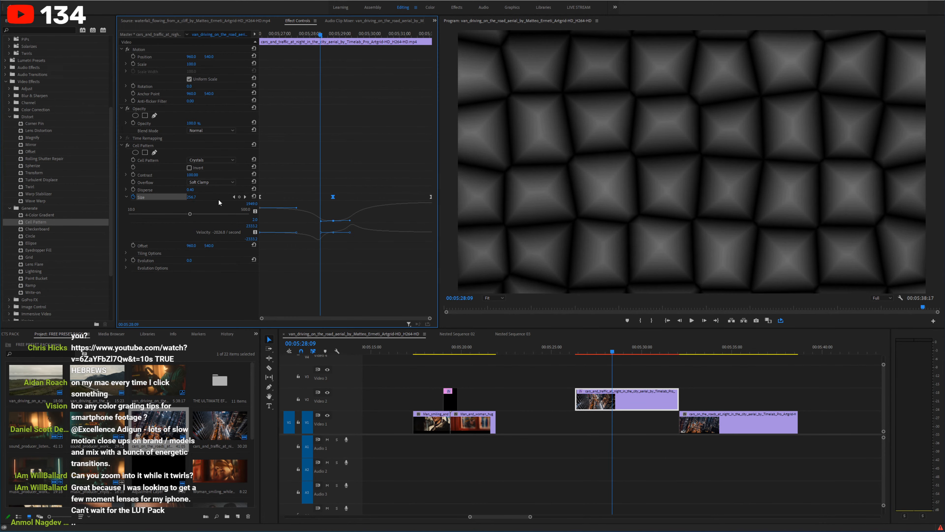
left_click(217, 183)
left_click(213, 204)
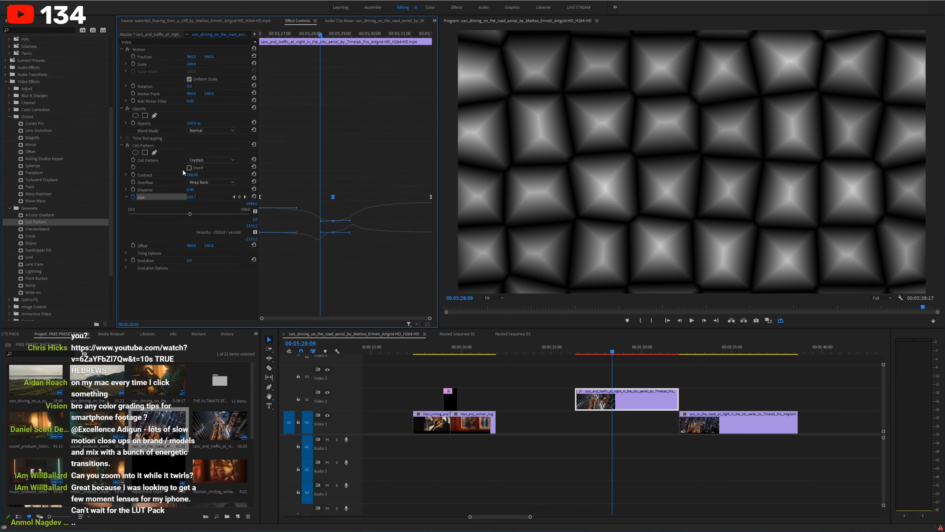
Step: Replace the city traffic clip's Cell Pattern effect with Lightning
left_click(157, 146)
key("Delete")
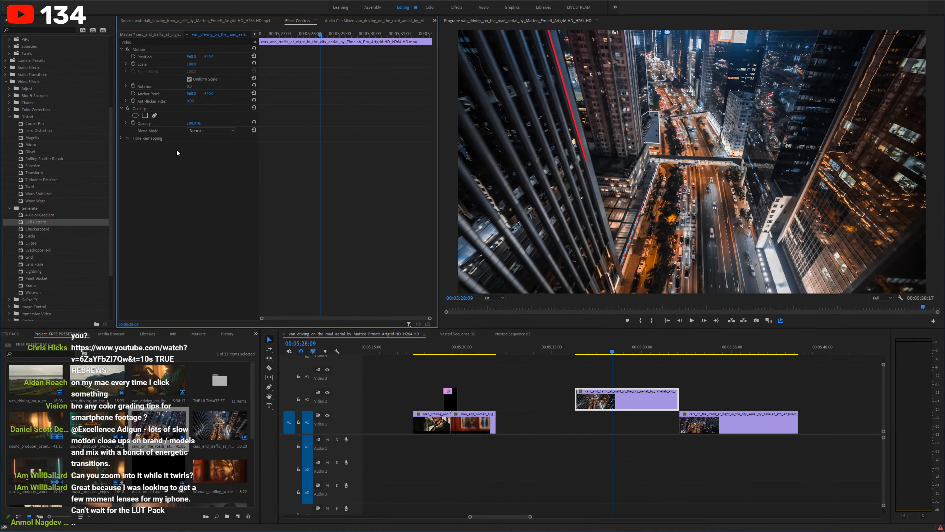
left_click(613, 348)
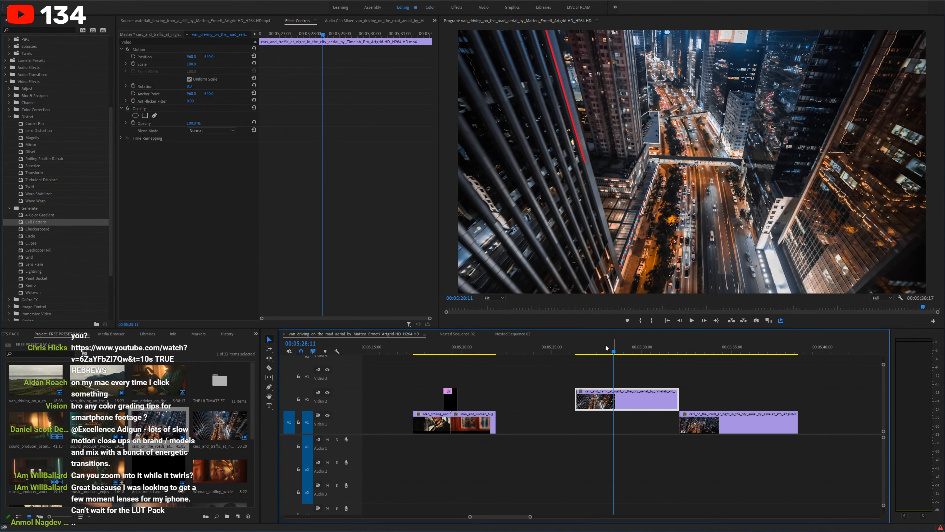
left_click(37, 237)
left_click(41, 271)
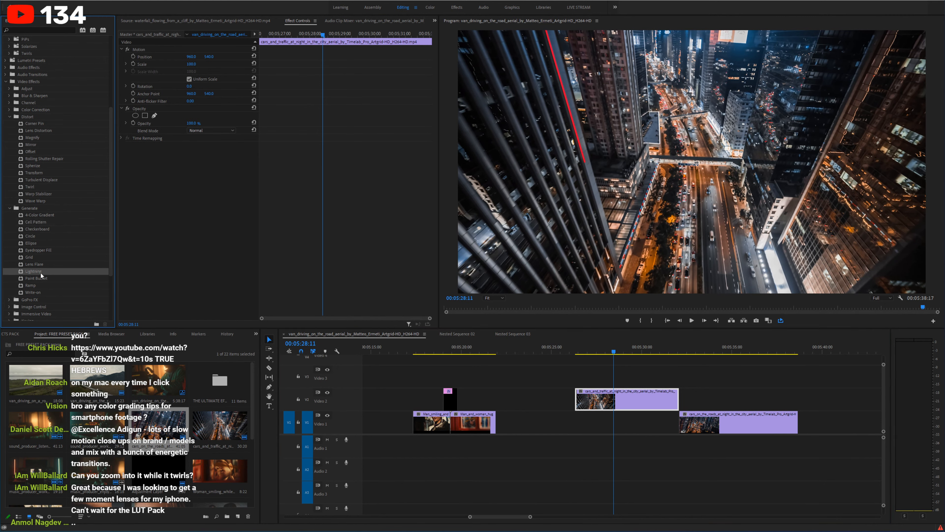
left_click_drag(252, 310, 619, 403)
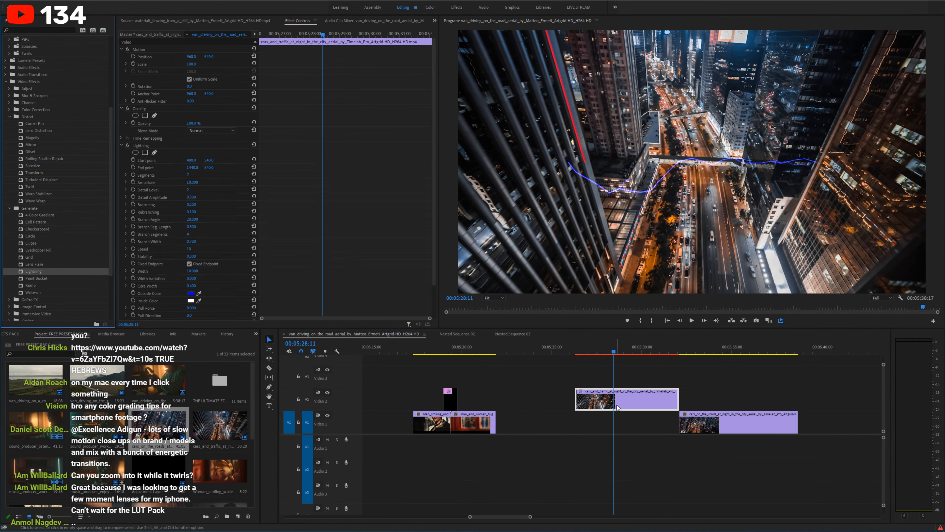
mouse_move(613, 356)
left_mouse_down()
mouse_move(603, 352)
mouse_move(617, 348)
left_mouse_up()
Step: Examine the split-screen flash transition between the music producer clips around 00:00:11 near the sequence's beginning
left_click(585, 367)
key("minus")
key("minus")
key("minus")
key("minus")
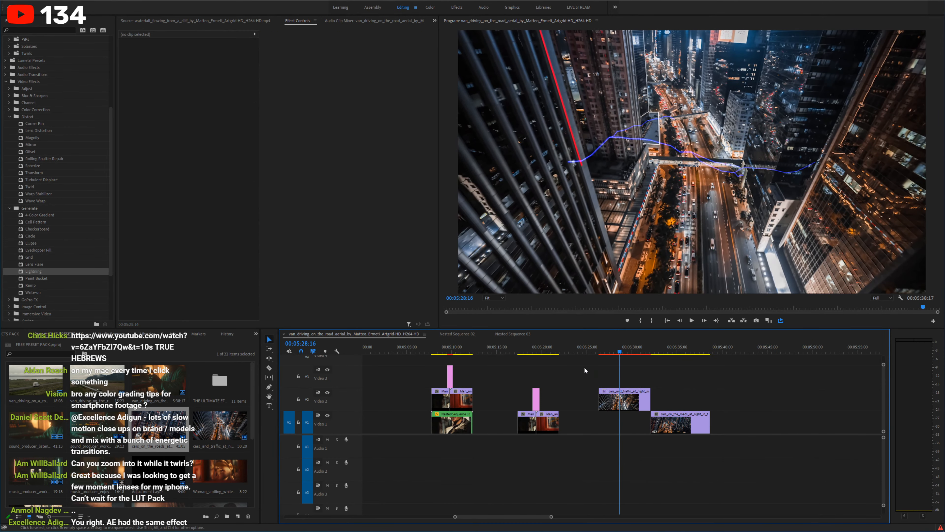
key("minus")
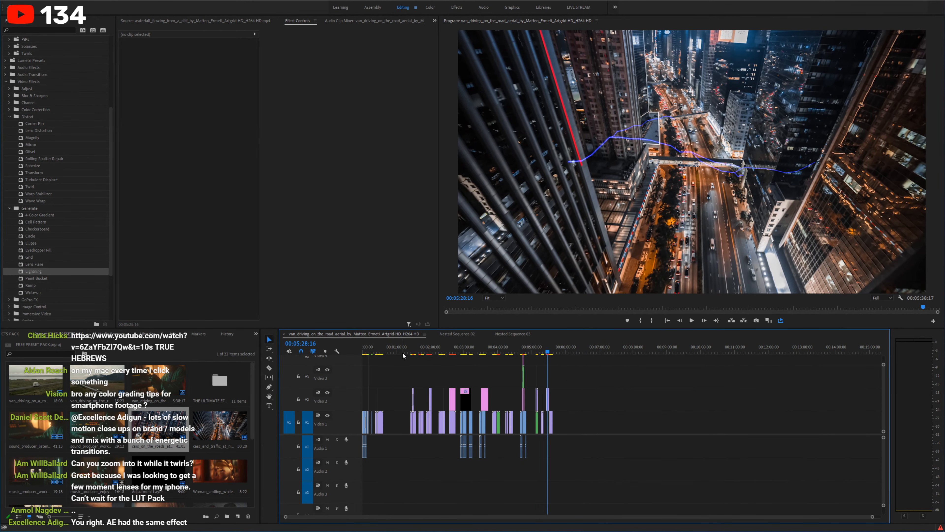
left_click(370, 349)
key("equal")
key("equal")
key("equal")
key("equal")
key("equal")
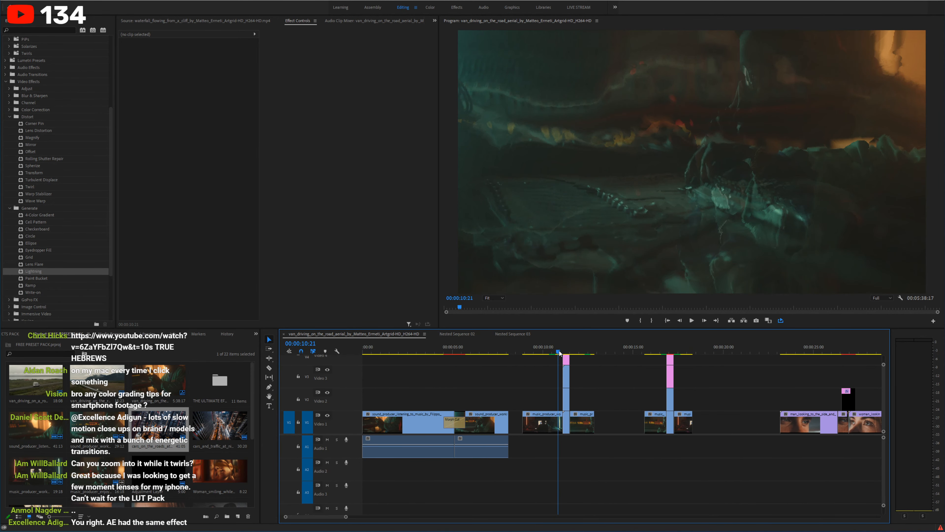
key("space")
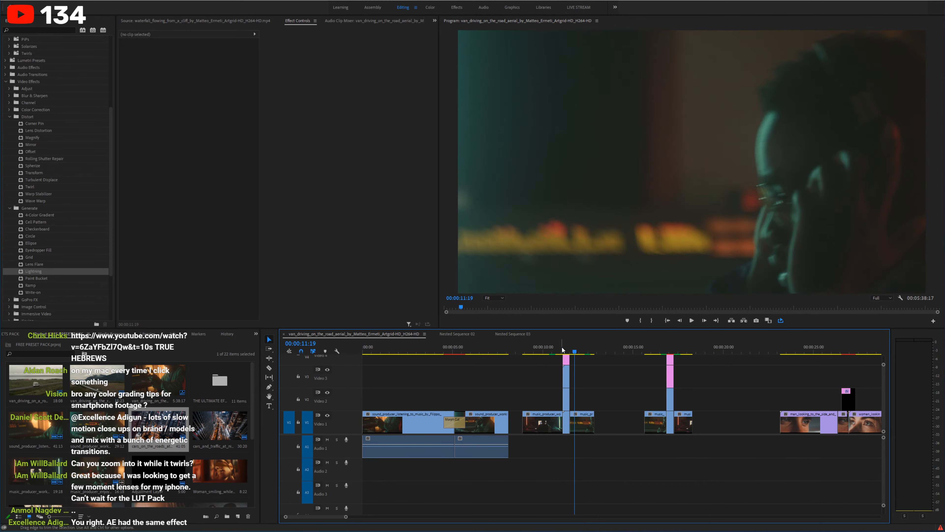
left_click_drag(563, 350, 569, 350)
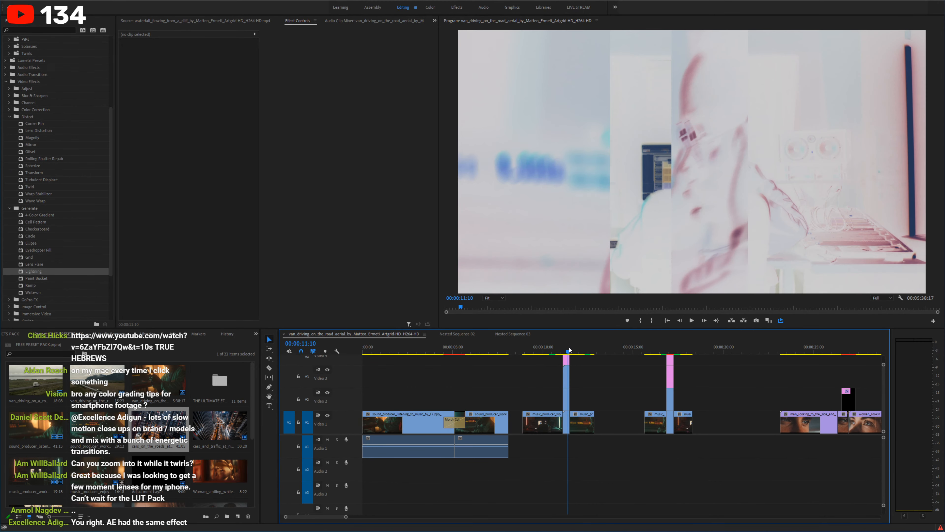
left_click(567, 375)
left_click(566, 349)
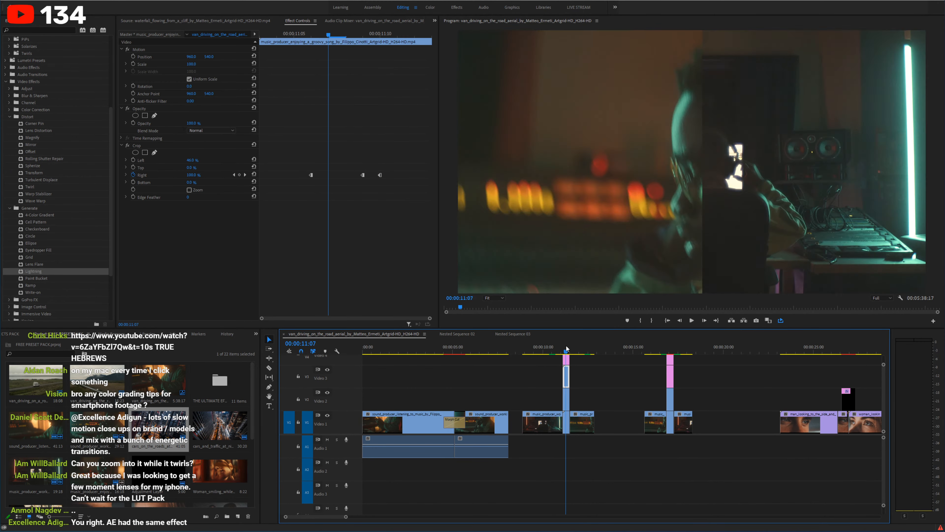
left_click_drag(567, 348, 564, 350)
Step: Apply the Lightning effect to the adjustment layer above the music producer transition, viewed at 00:00:11:06
key("shift+minus")
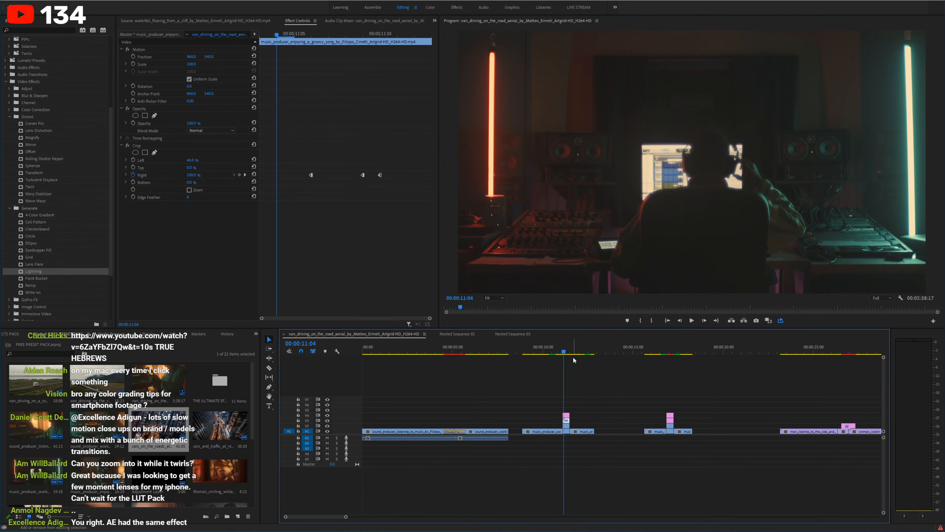
key("equal")
key("equal")
key("equal")
left_click(633, 415)
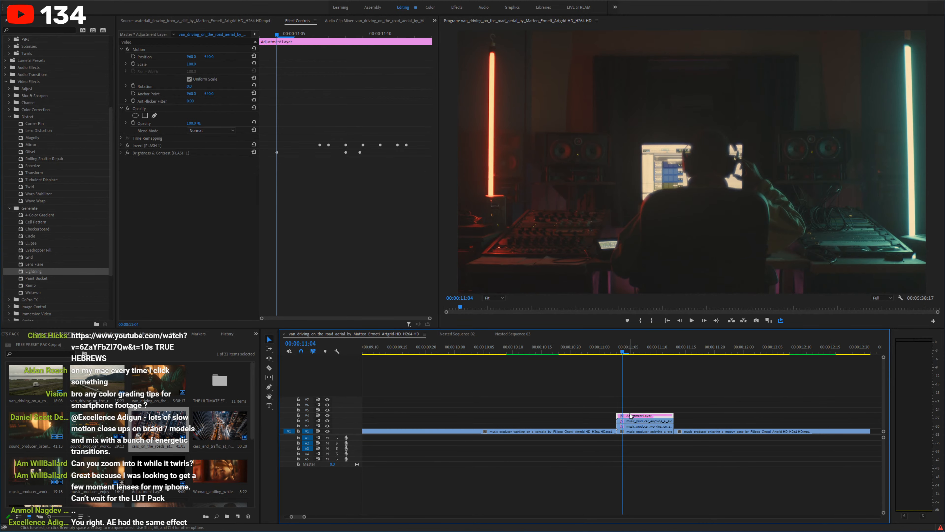
key("Right")
key("Right")
left_click_drag(37, 274, 637, 416)
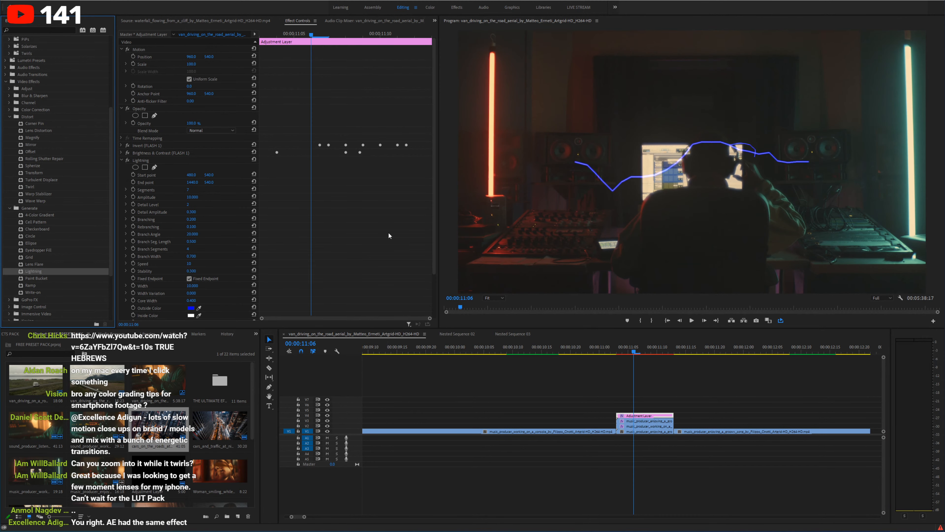
Step: Place the lightning's start point at the bottom of the red neon tube and its end point at the tube's top
left_click(180, 159)
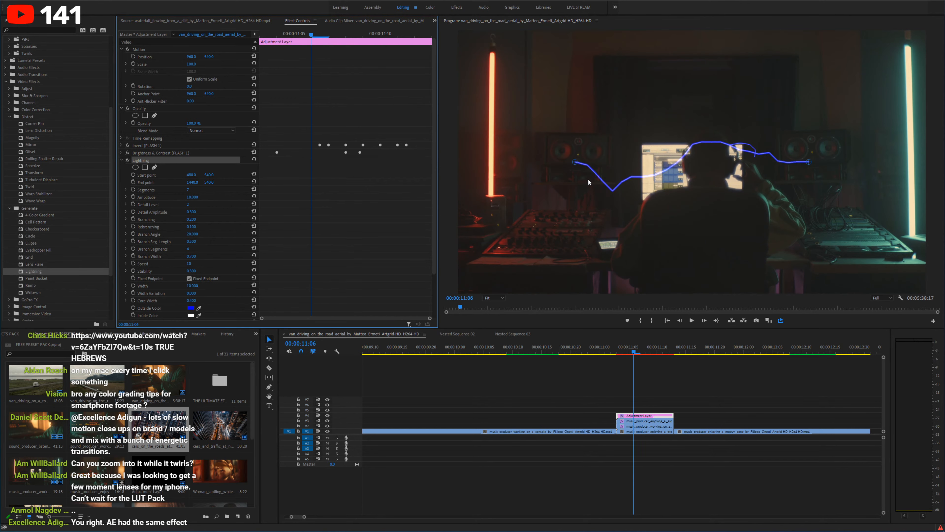
left_click_drag(576, 162, 492, 194)
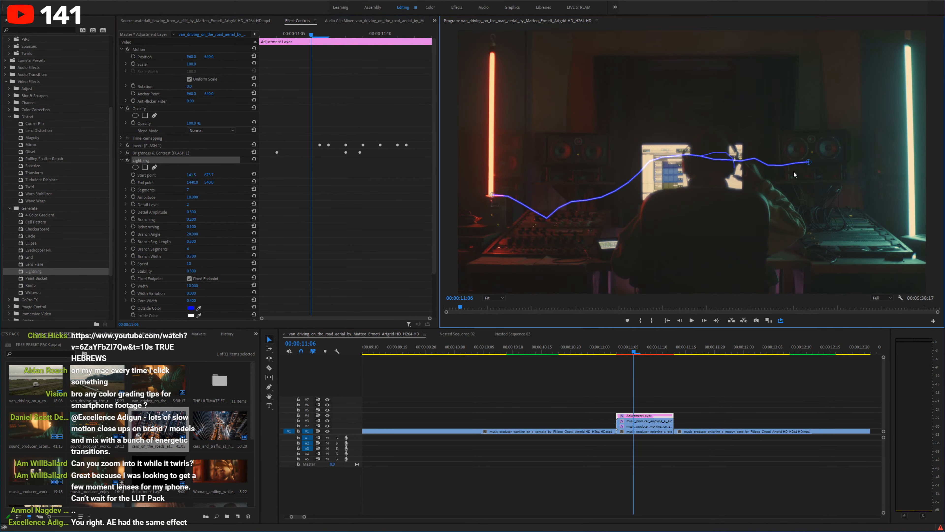
left_click_drag(810, 163, 493, 55)
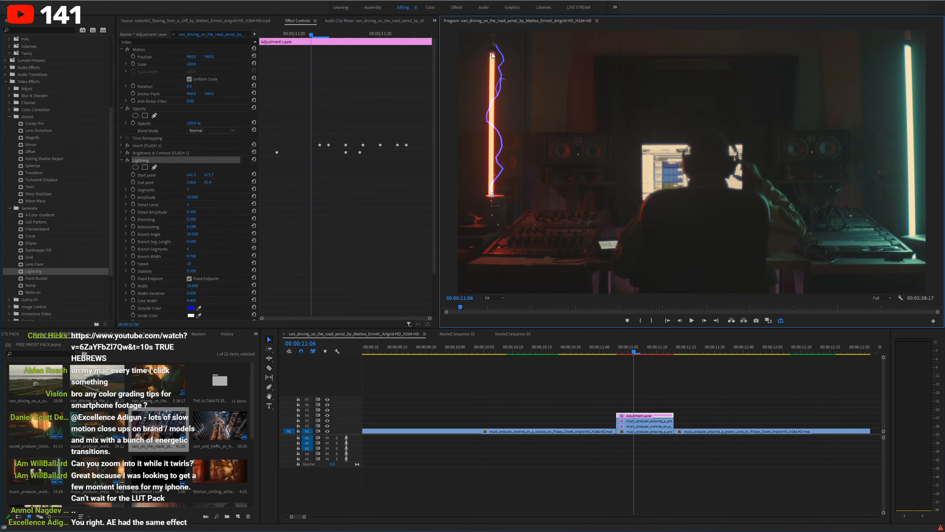
Step: Play back the music producer transition to check the lightning along the neon tube
key("Left")
key("Left")
key("Left")
key("Left")
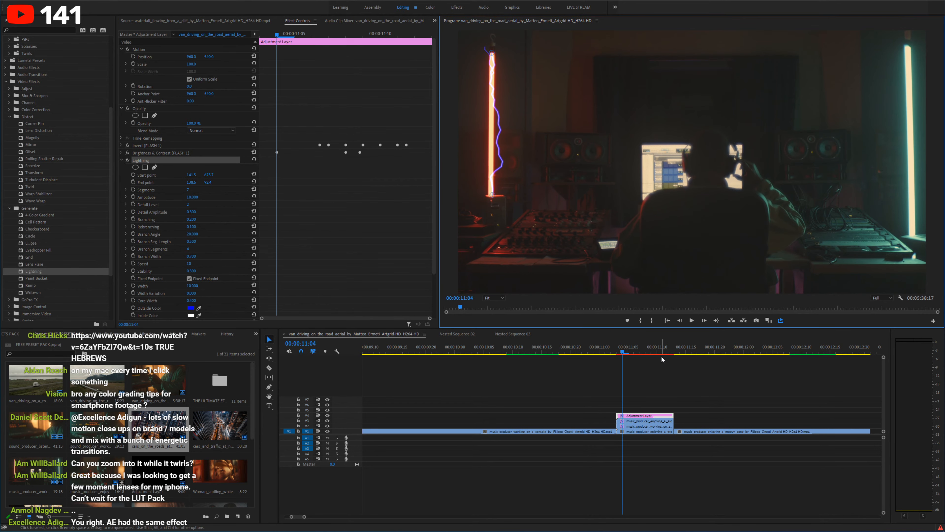
key("space")
left_click(621, 346)
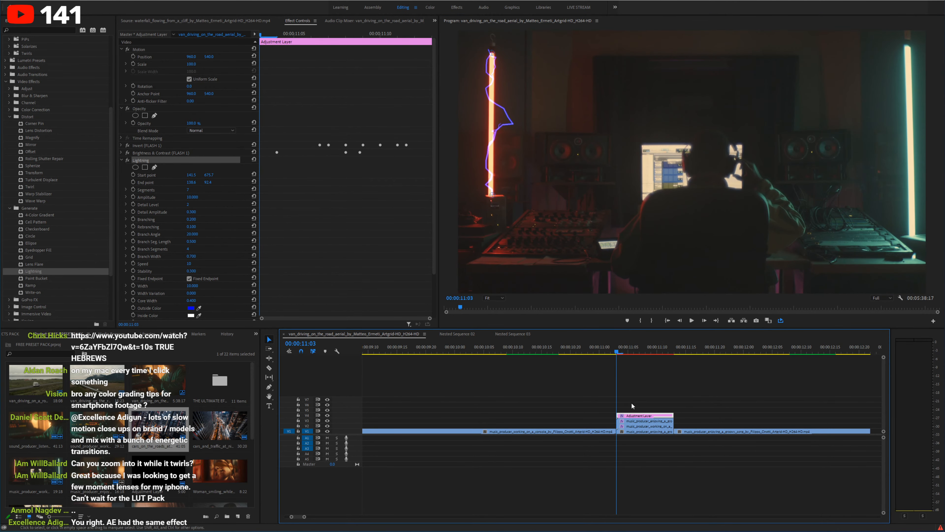
Step: Try a much higher Pull Force on the Lightning effect at 00:00:11:05 and return it to 0
key("Right")
key("Right")
scroll(226, 201, "down", 3)
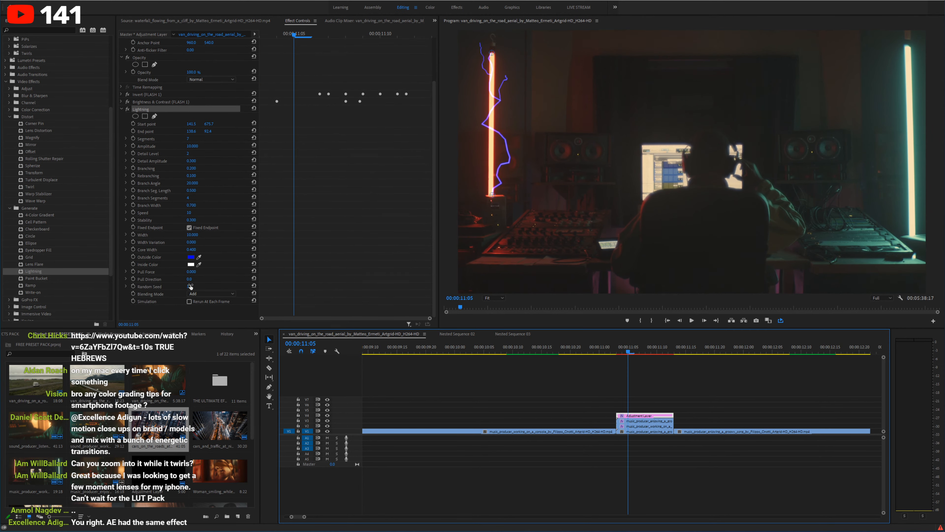
left_click(190, 279)
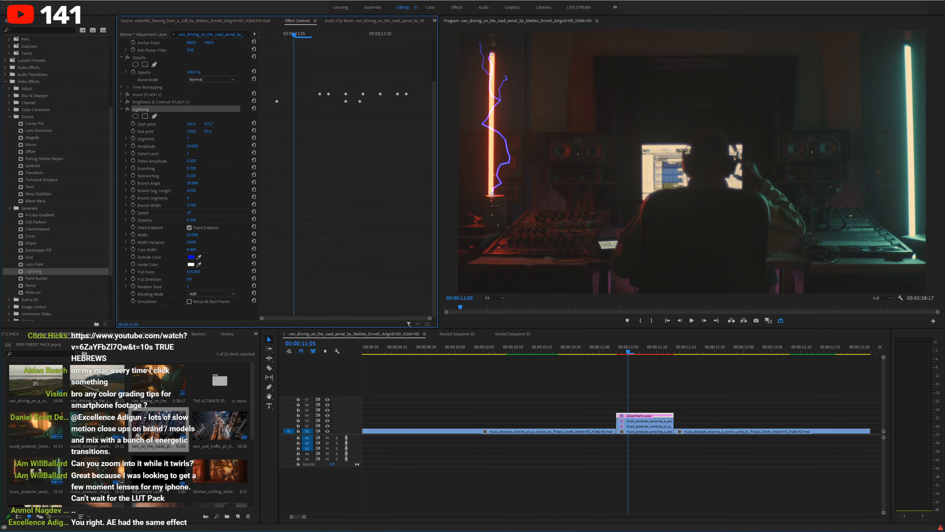
mouse_move(191, 272)
left_mouse_down()
mouse_move(223, 272)
mouse_move(190, 272)
left_mouse_up()
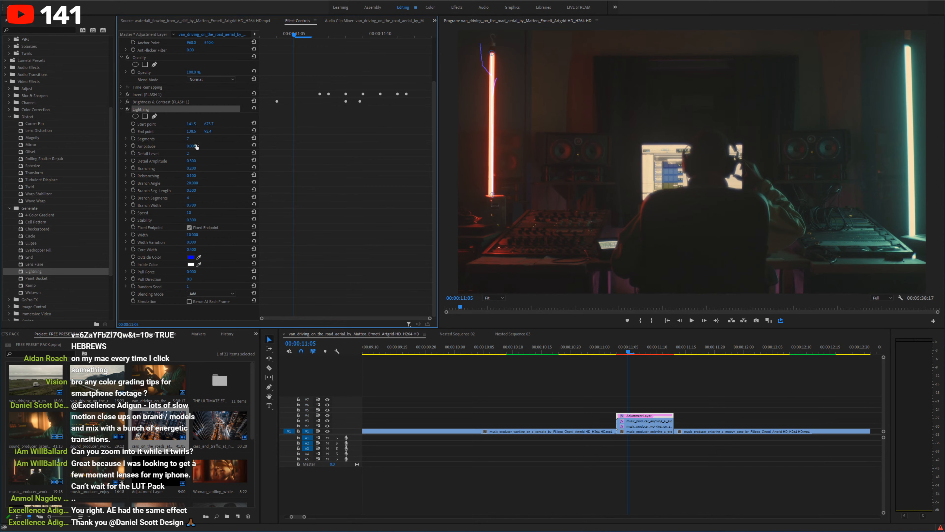
Step: Keyframe the Lightning's Amplitude at 0 on 00:00:11:05 and at 50 on 00:00:11:08
left_click(133, 146)
key("Right")
key("Right")
key("Right")
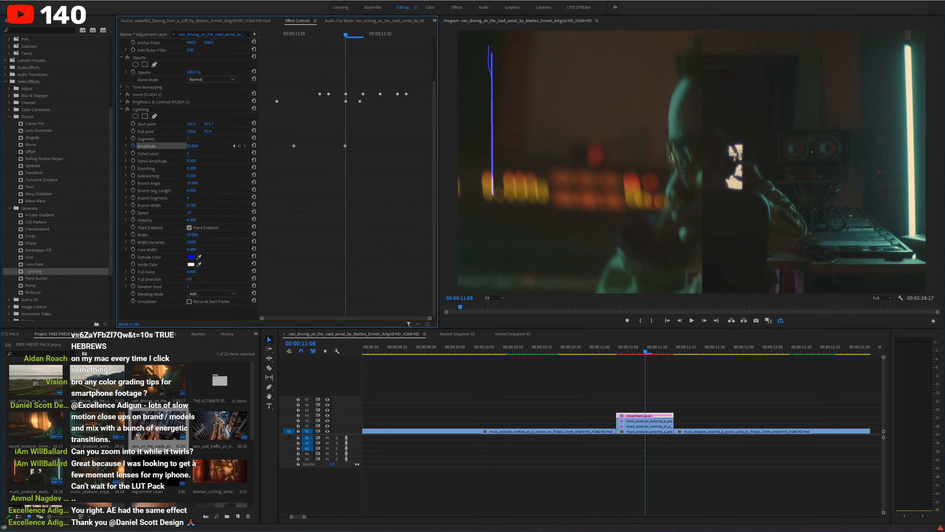
Step: Examine the lightning frame by frame through the end of the transition and back to 00:00:11:07
key("Right")
key("Right")
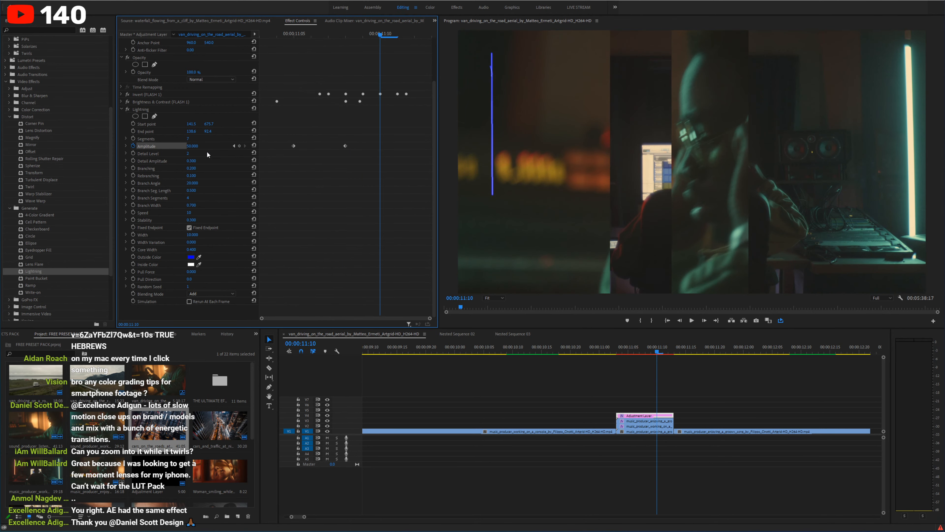
key("Right")
key("Right")
key("Right")
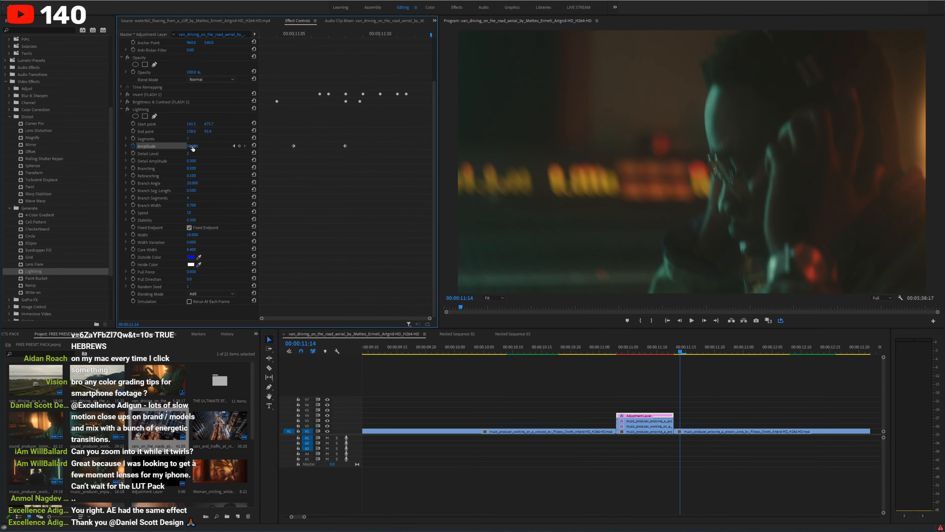
key("Left")
key("Left")
key("Left")
key("Left")
key("Left")
key("Left")
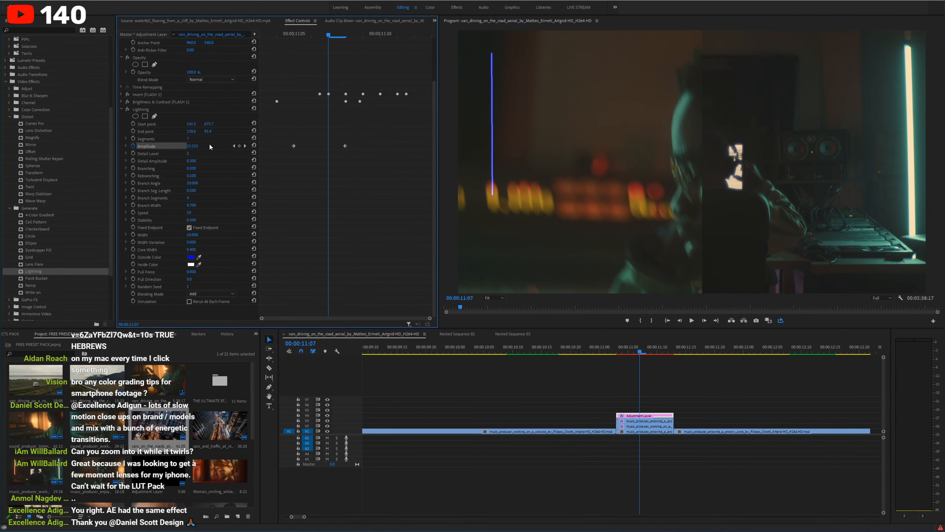
Step: Increase the Lightning's Segments and Detail Level, and move its second Amplitude keyframe to 00:00:11:07
left_click_drag(189, 139, 195, 138)
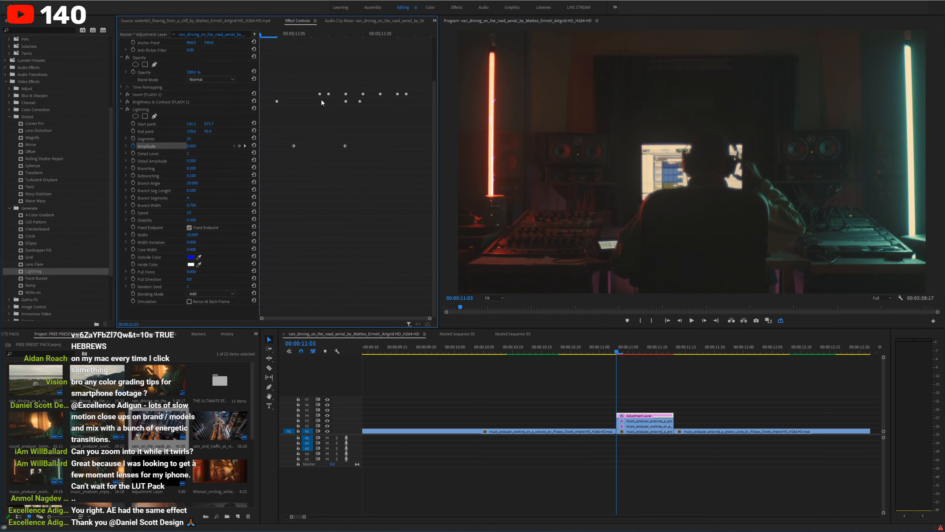
left_click_drag(345, 146, 331, 146)
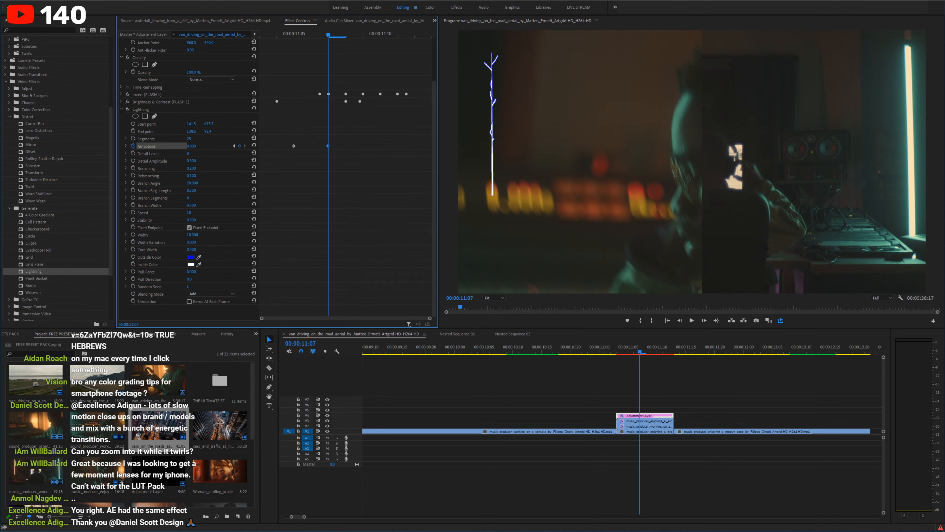
left_click_drag(188, 153, 198, 202)
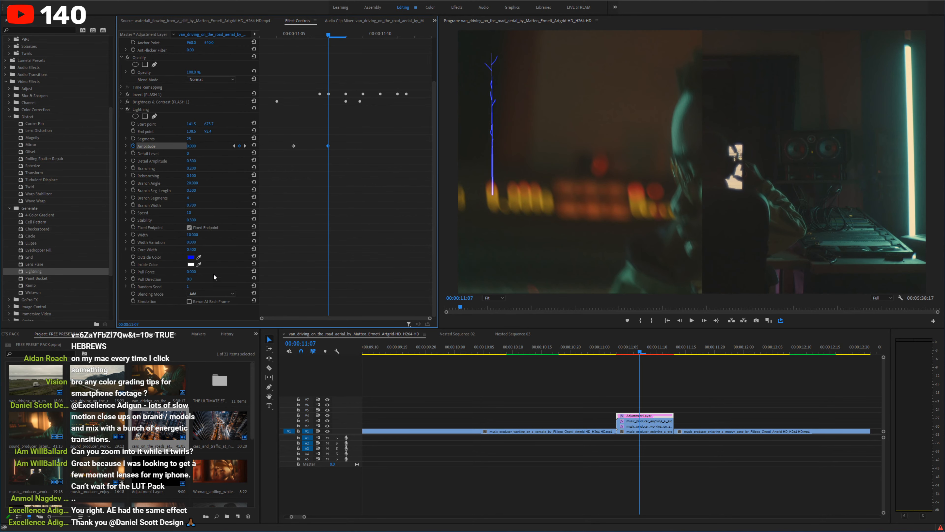
Step: Set the Lightning's Blending Mode to Screen and experiment with its Pull Direction and Pull Force
left_click(209, 294)
left_click(208, 316)
left_click(190, 301)
left_click_drag(189, 279, 193, 279)
left_click_drag(193, 272, 187, 272)
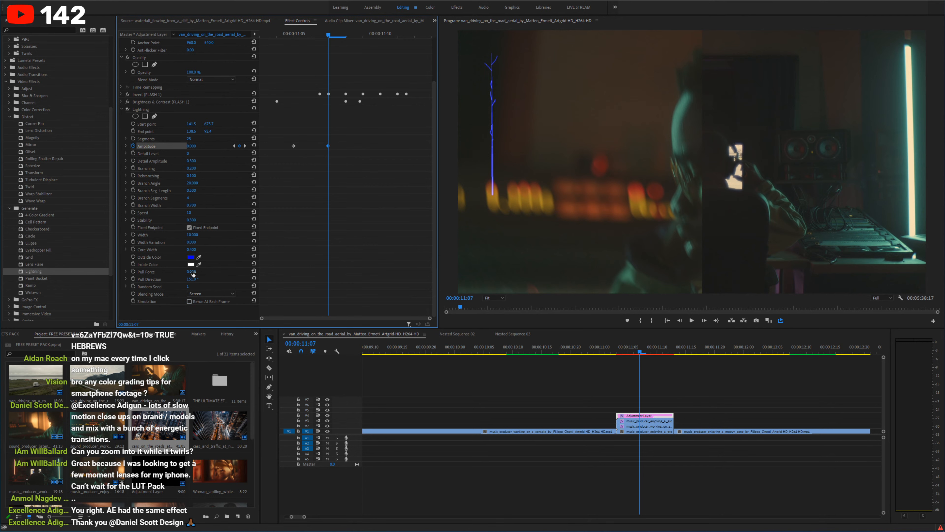